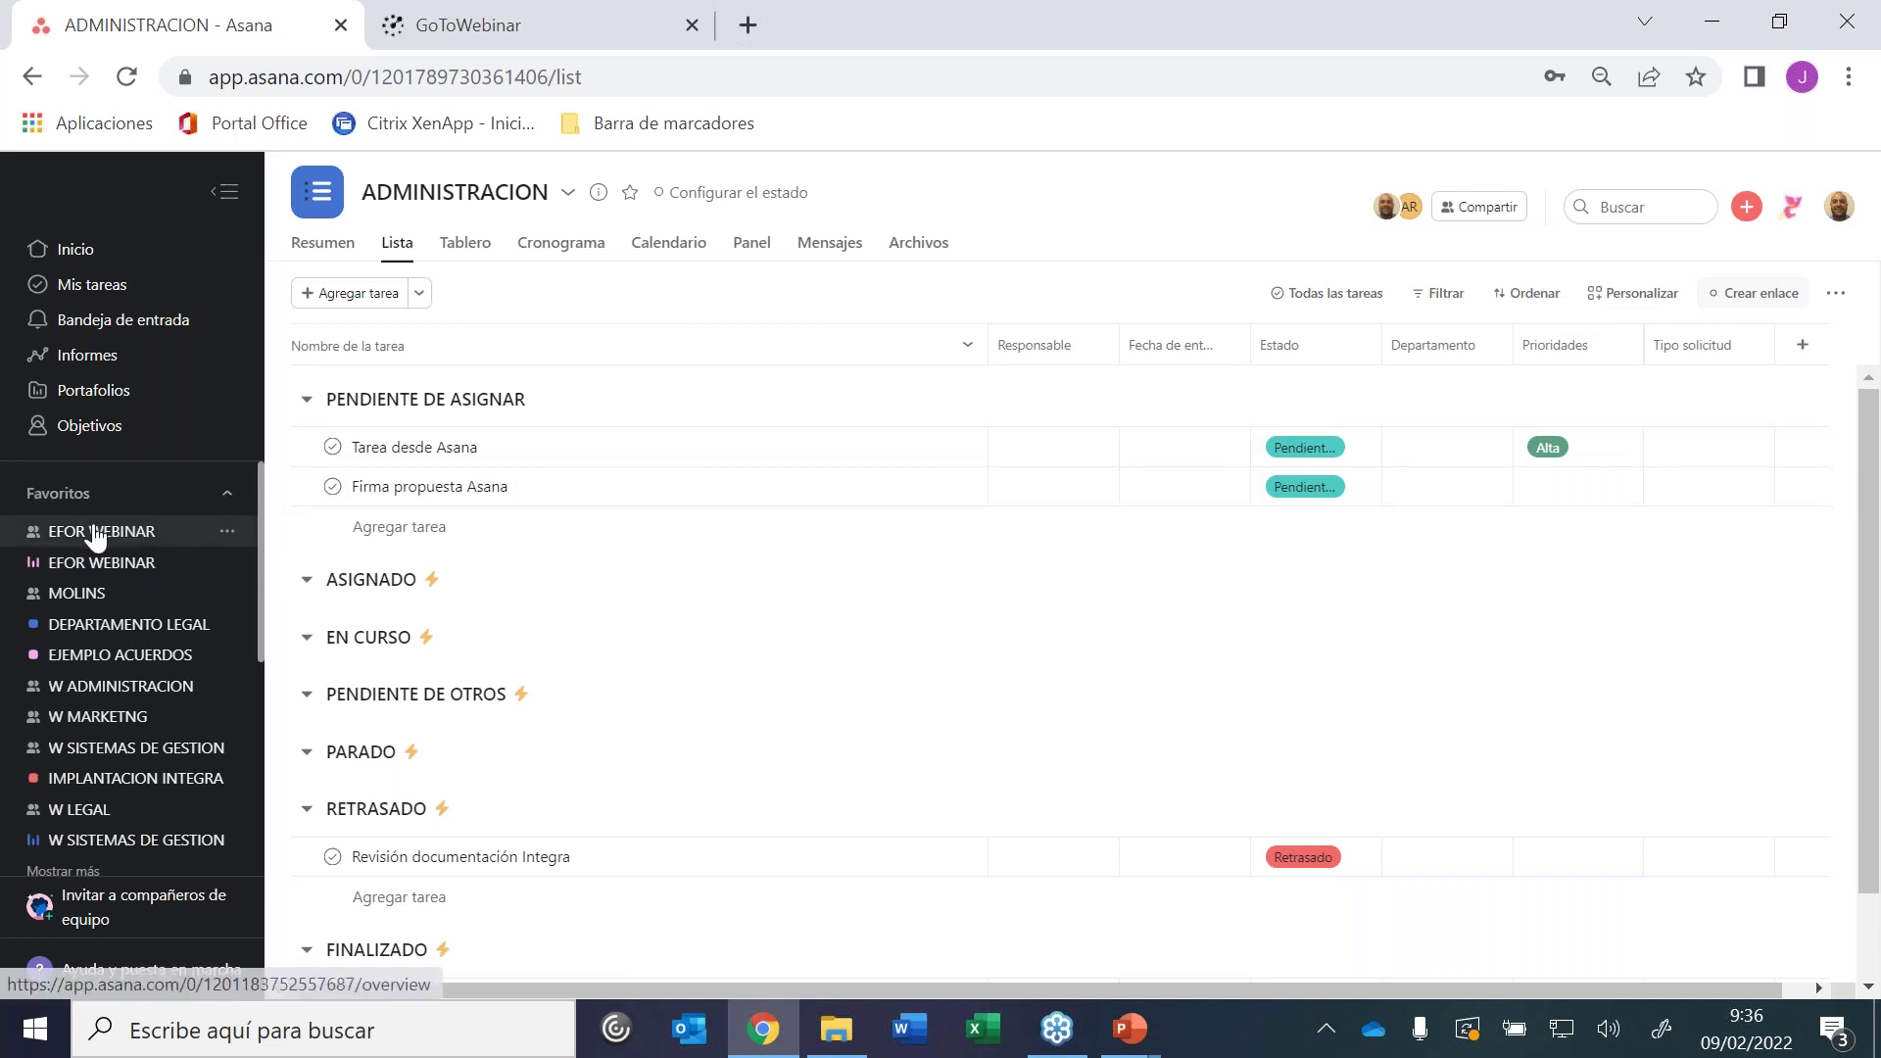
Review the overviews of the W ADMINISTRACION, W MARKETNG, W SISTEMAS DE GESTION and W LEGAL teams, checking their members and projects
left_click(69, 691)
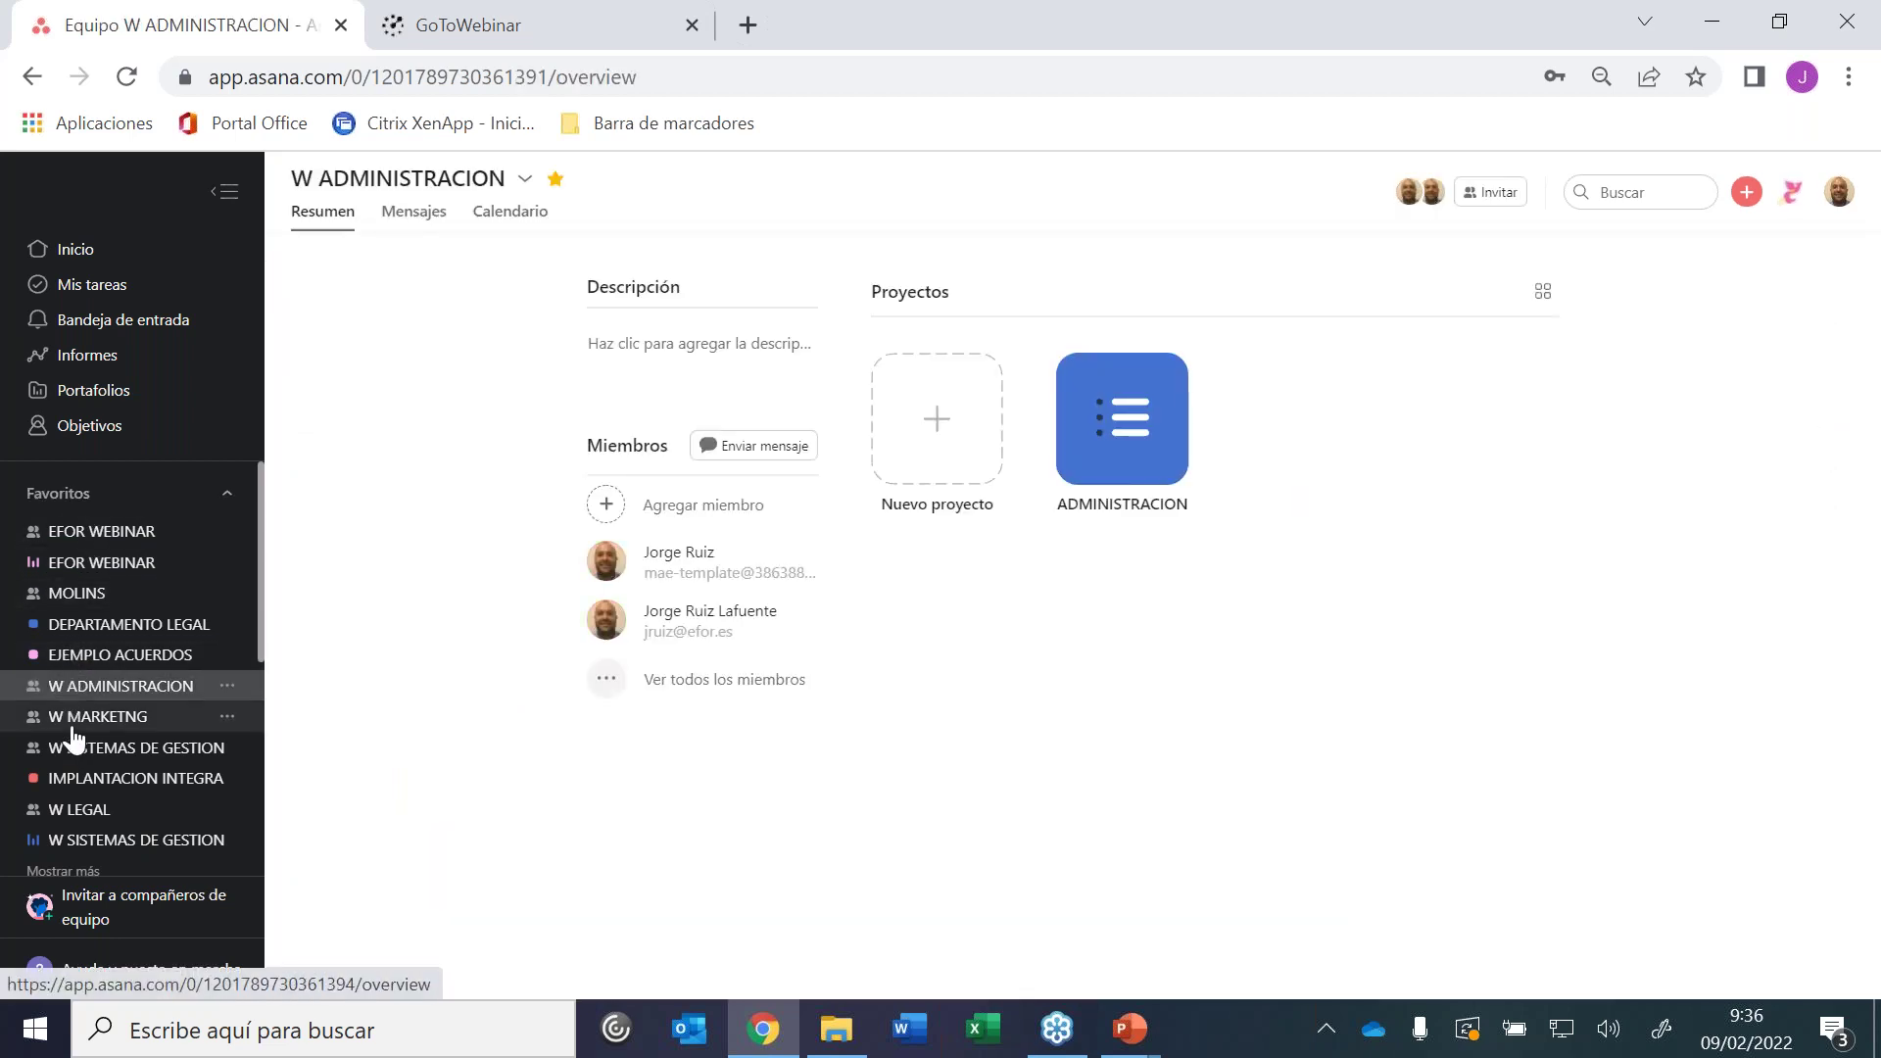
left_click(72, 718)
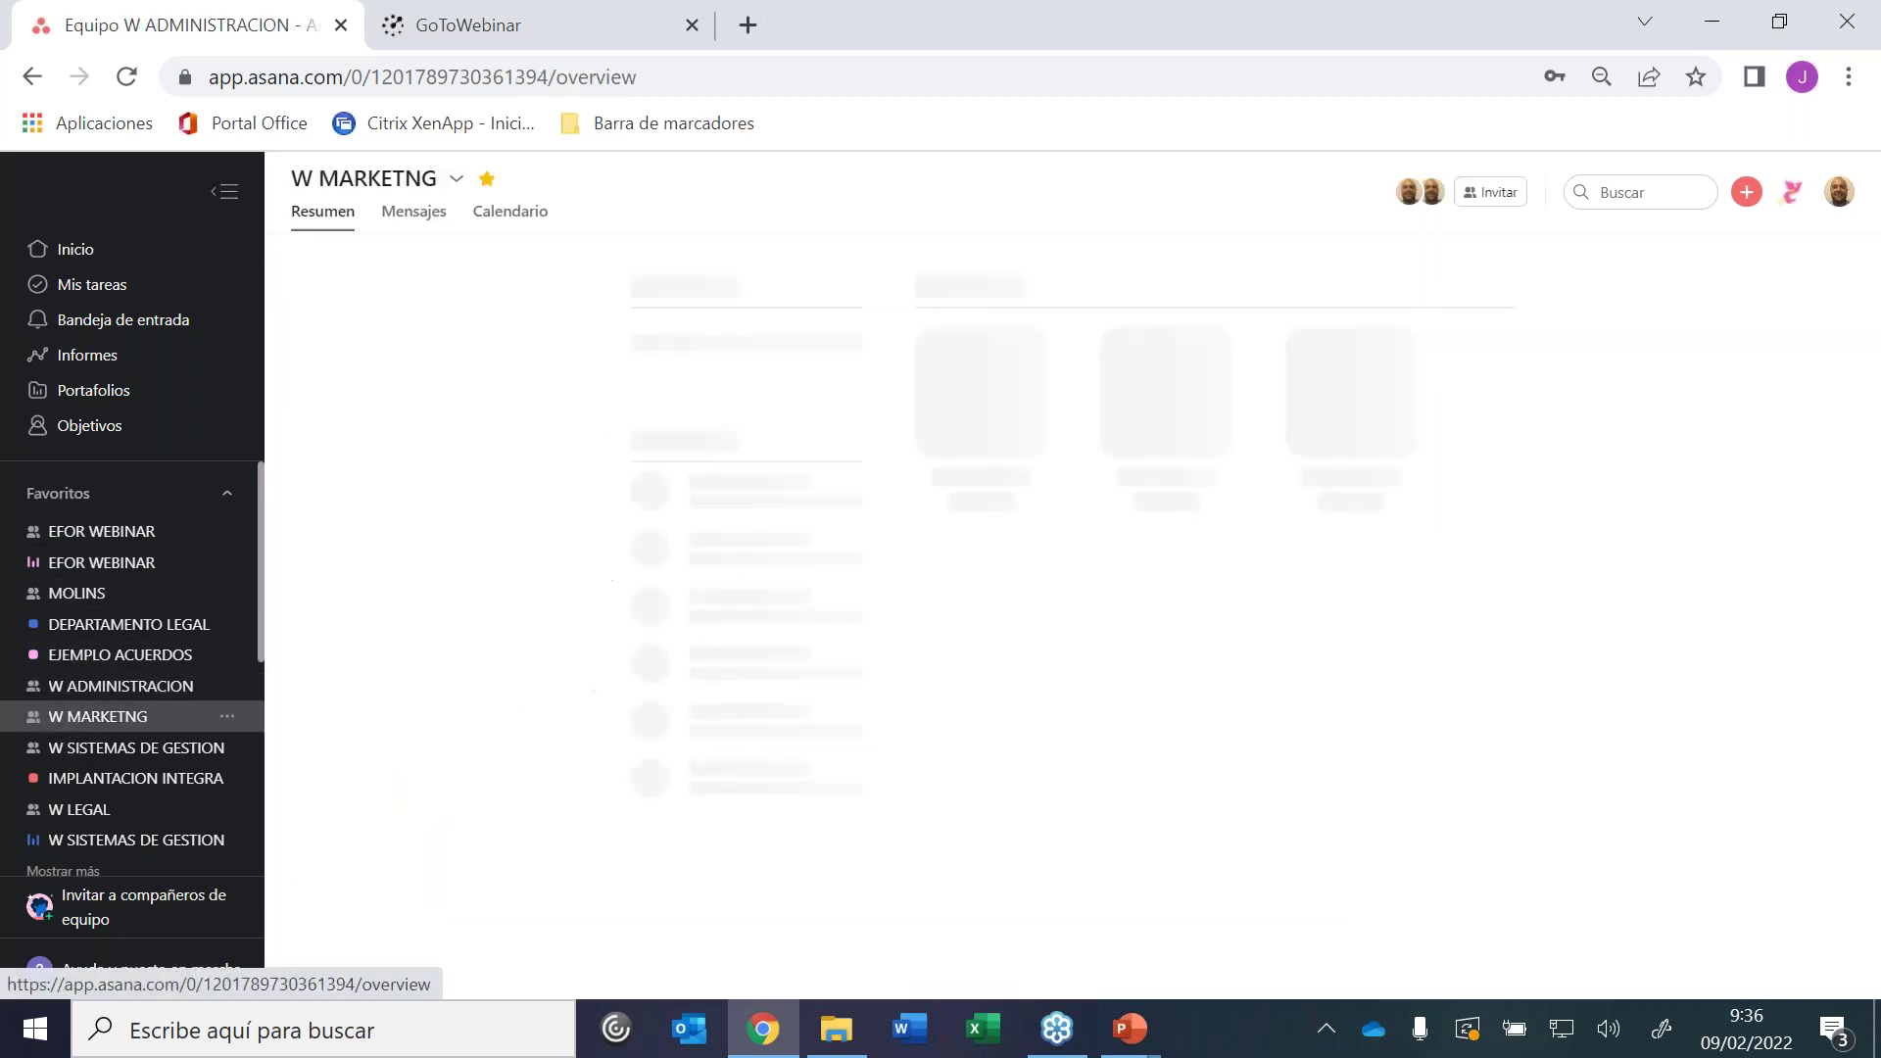
left_click(66, 753)
left_click(68, 809)
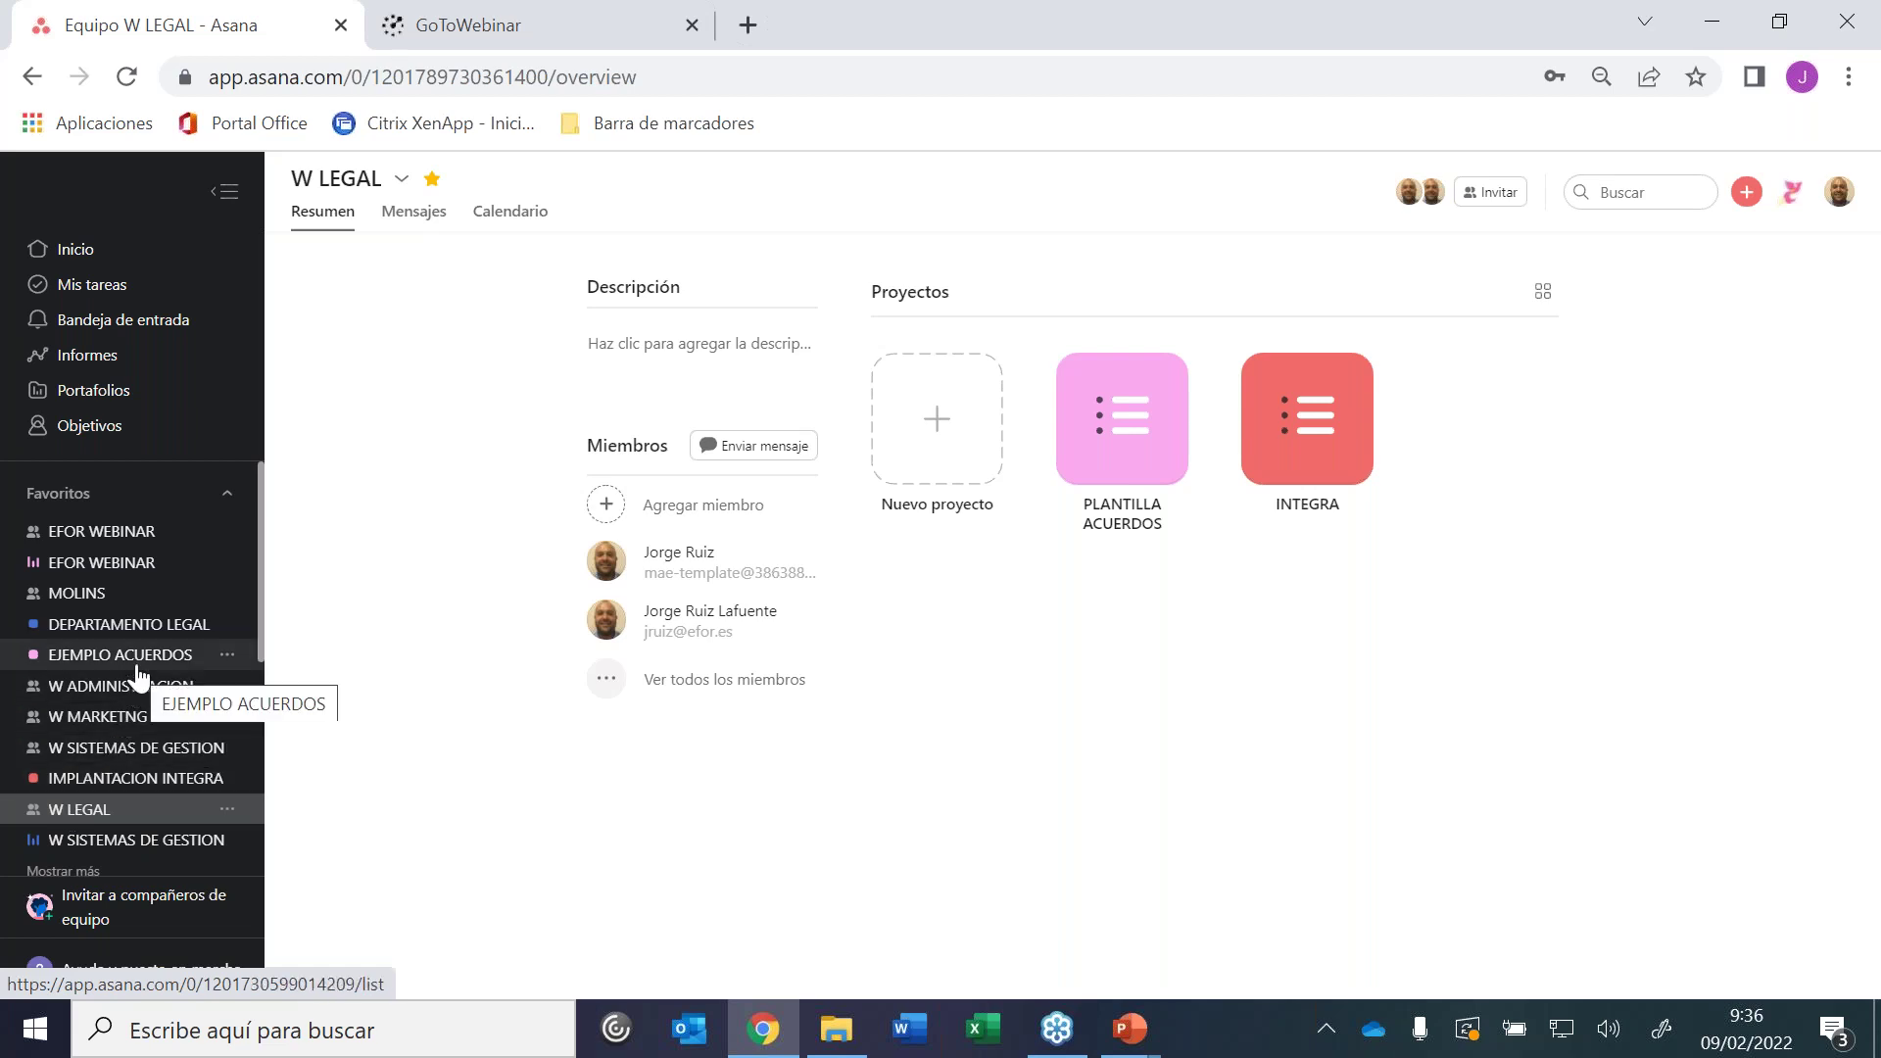
left_click(111, 707)
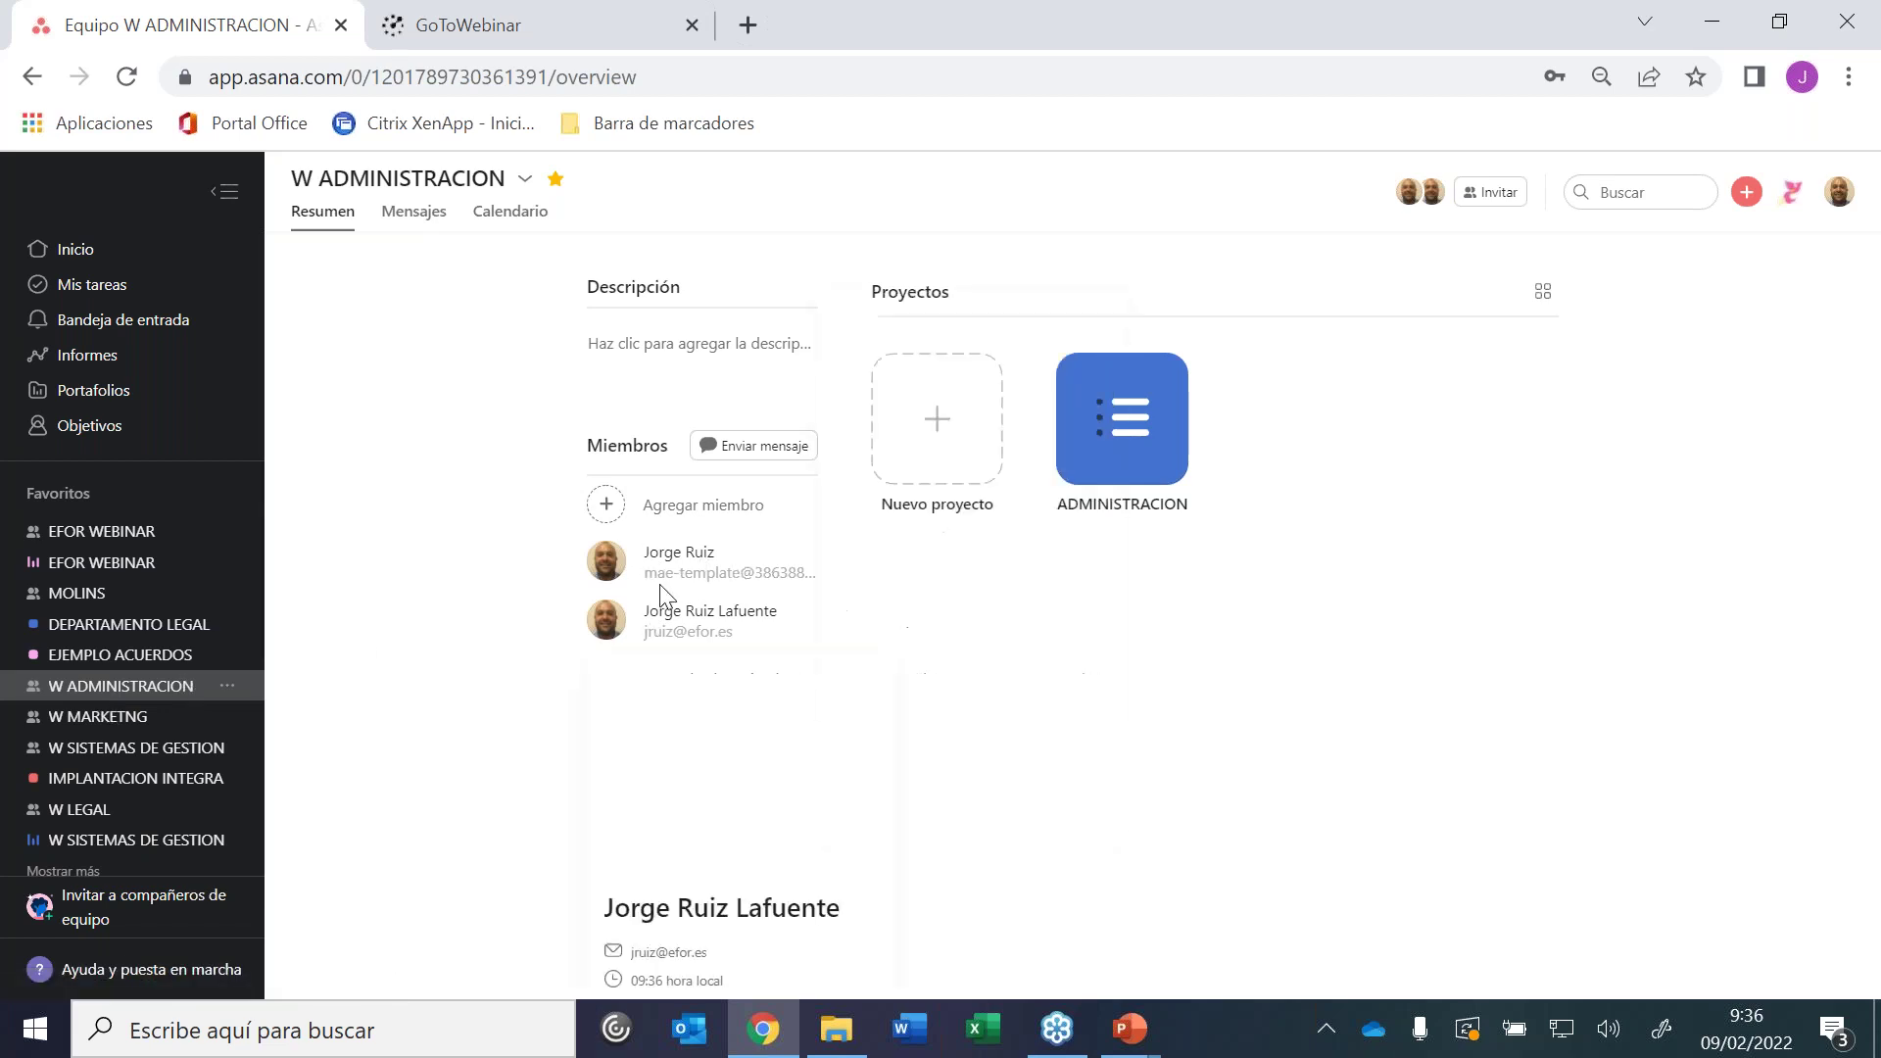
left_click(147, 749)
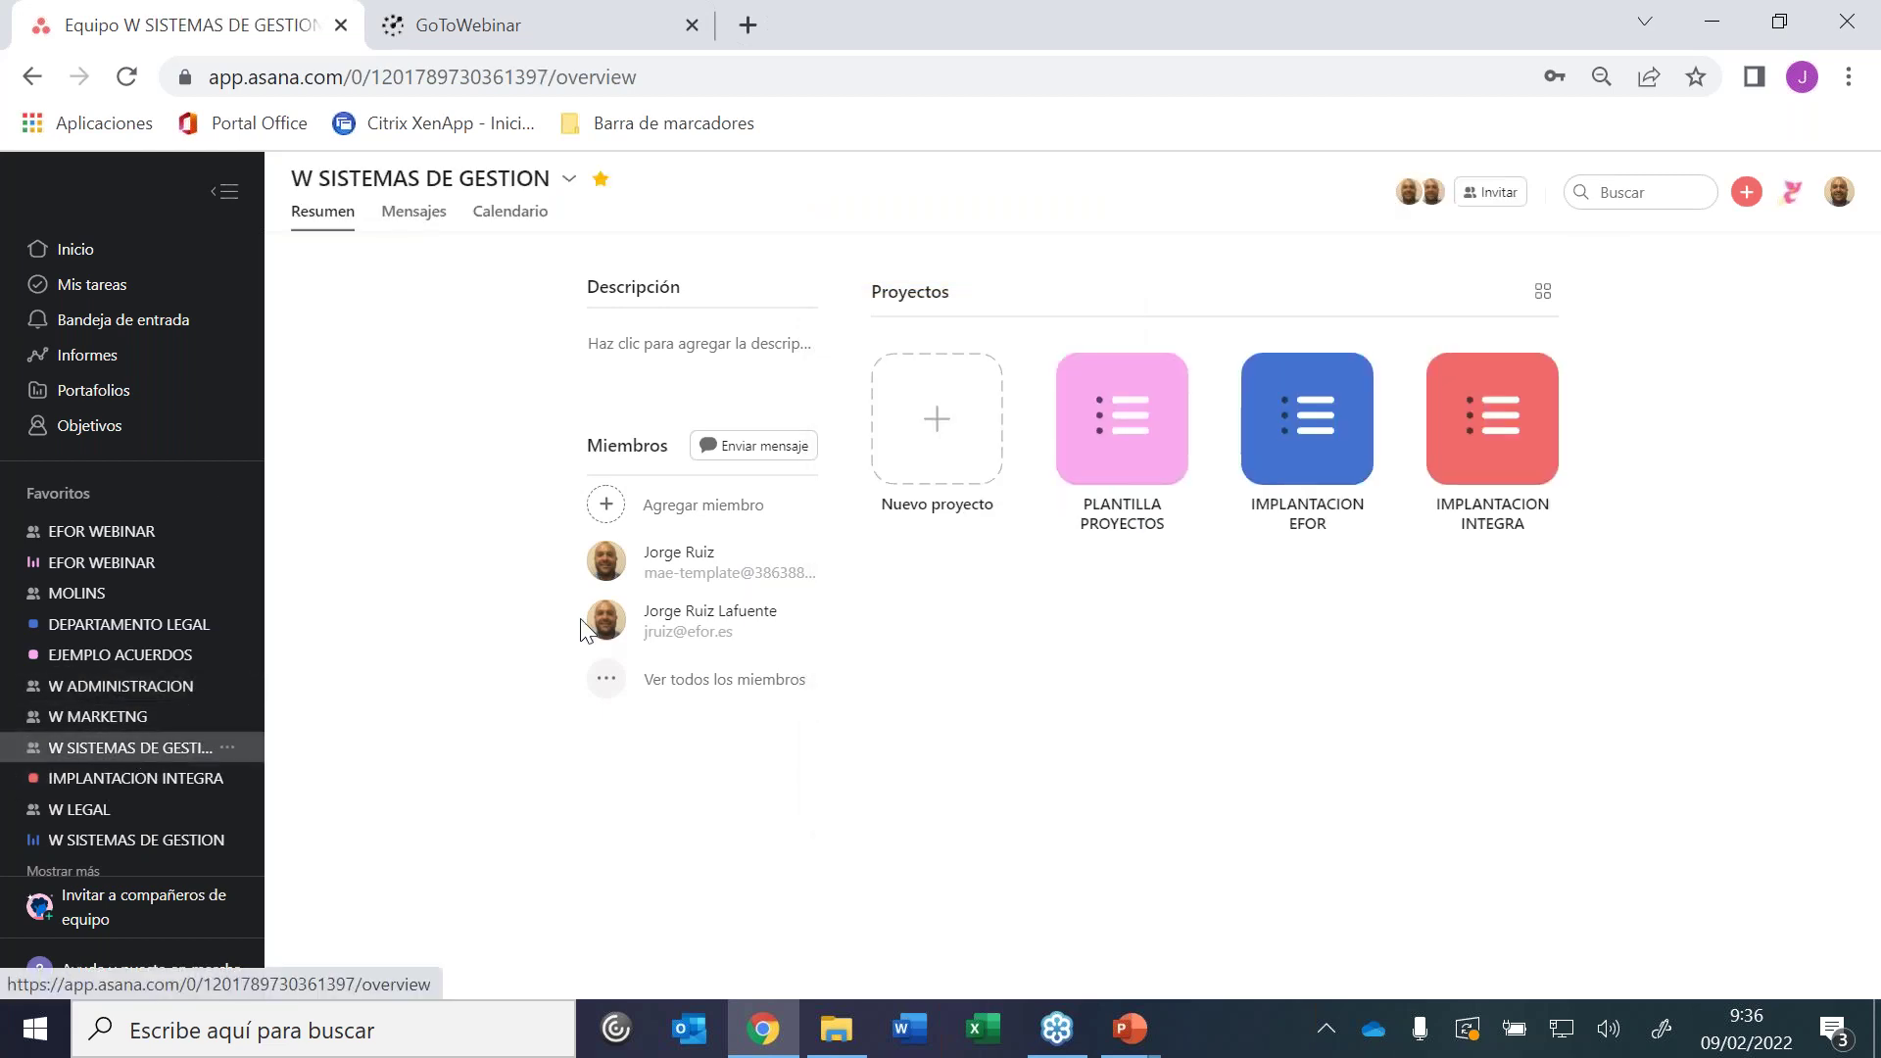
left_click(146, 716)
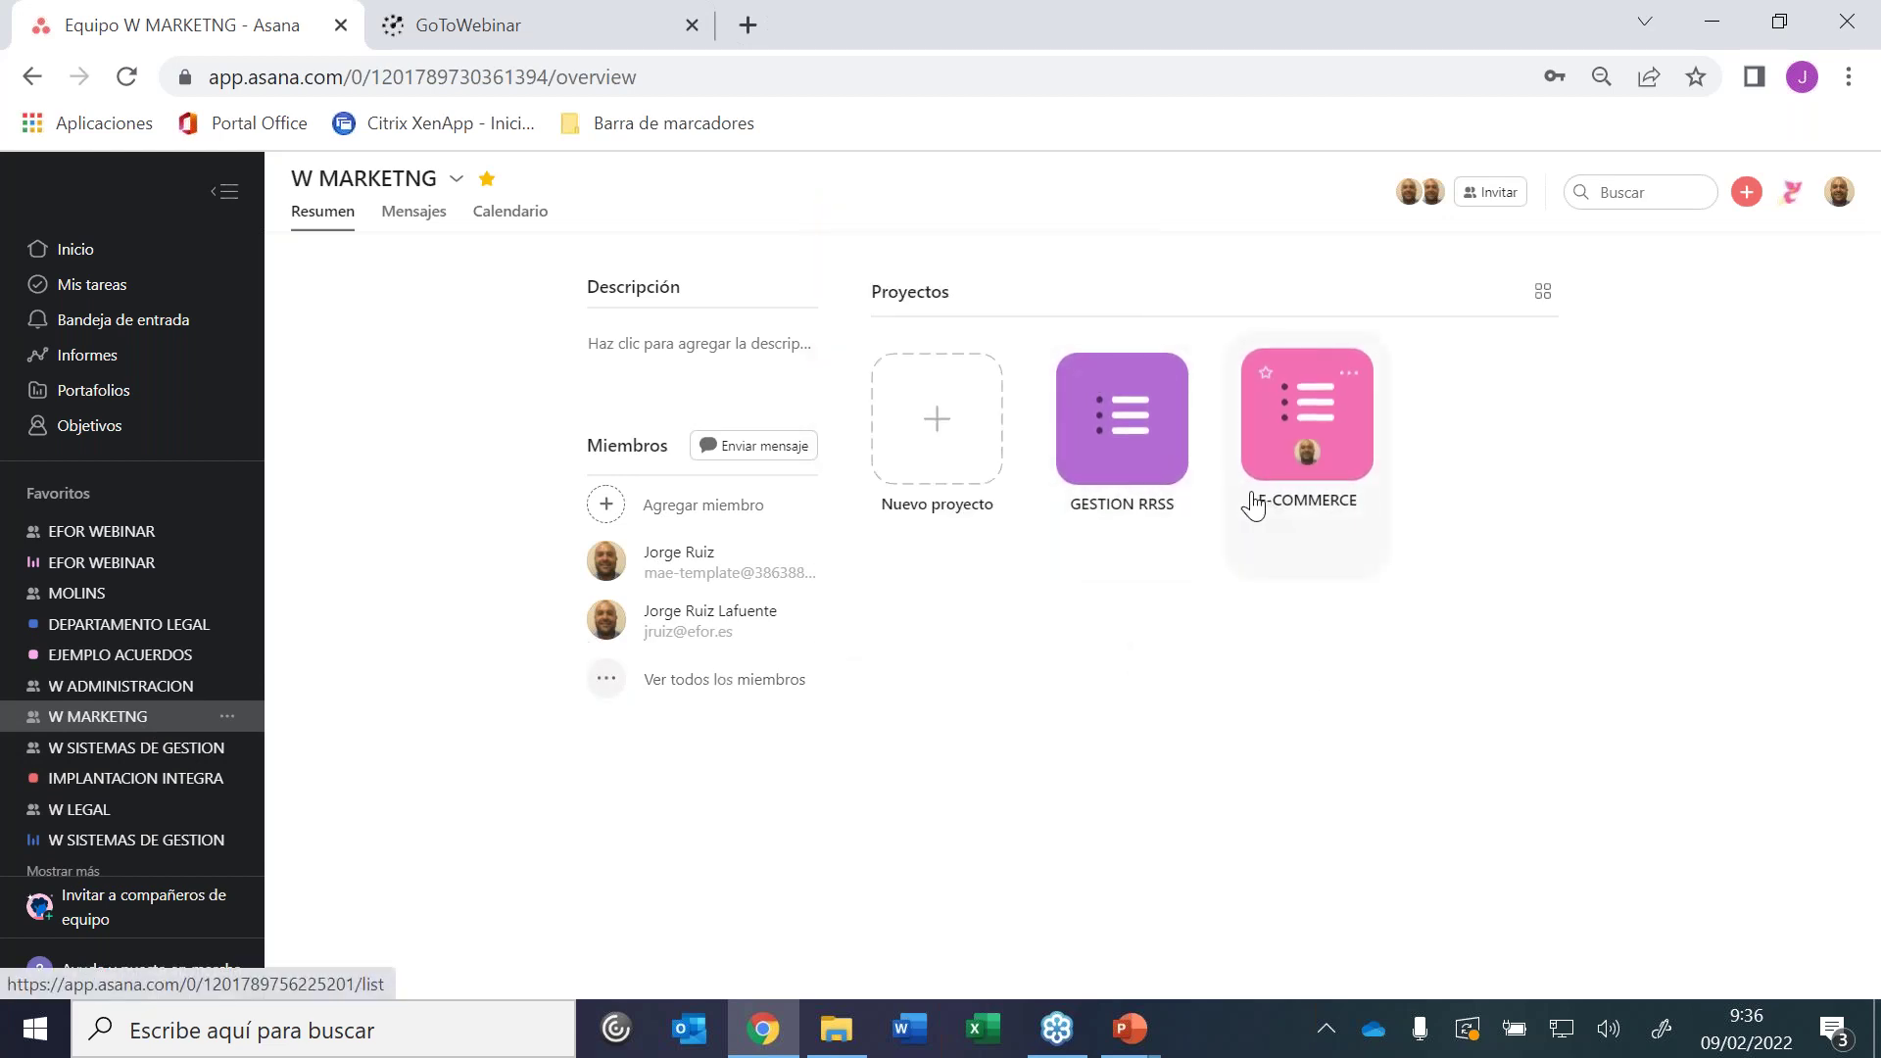
Examine the task lists of the IMPLANTACION EFOR and IMPLANTACION INTEGRA projects in the W SISTEMAS DE GESTION team
left_click(108, 755)
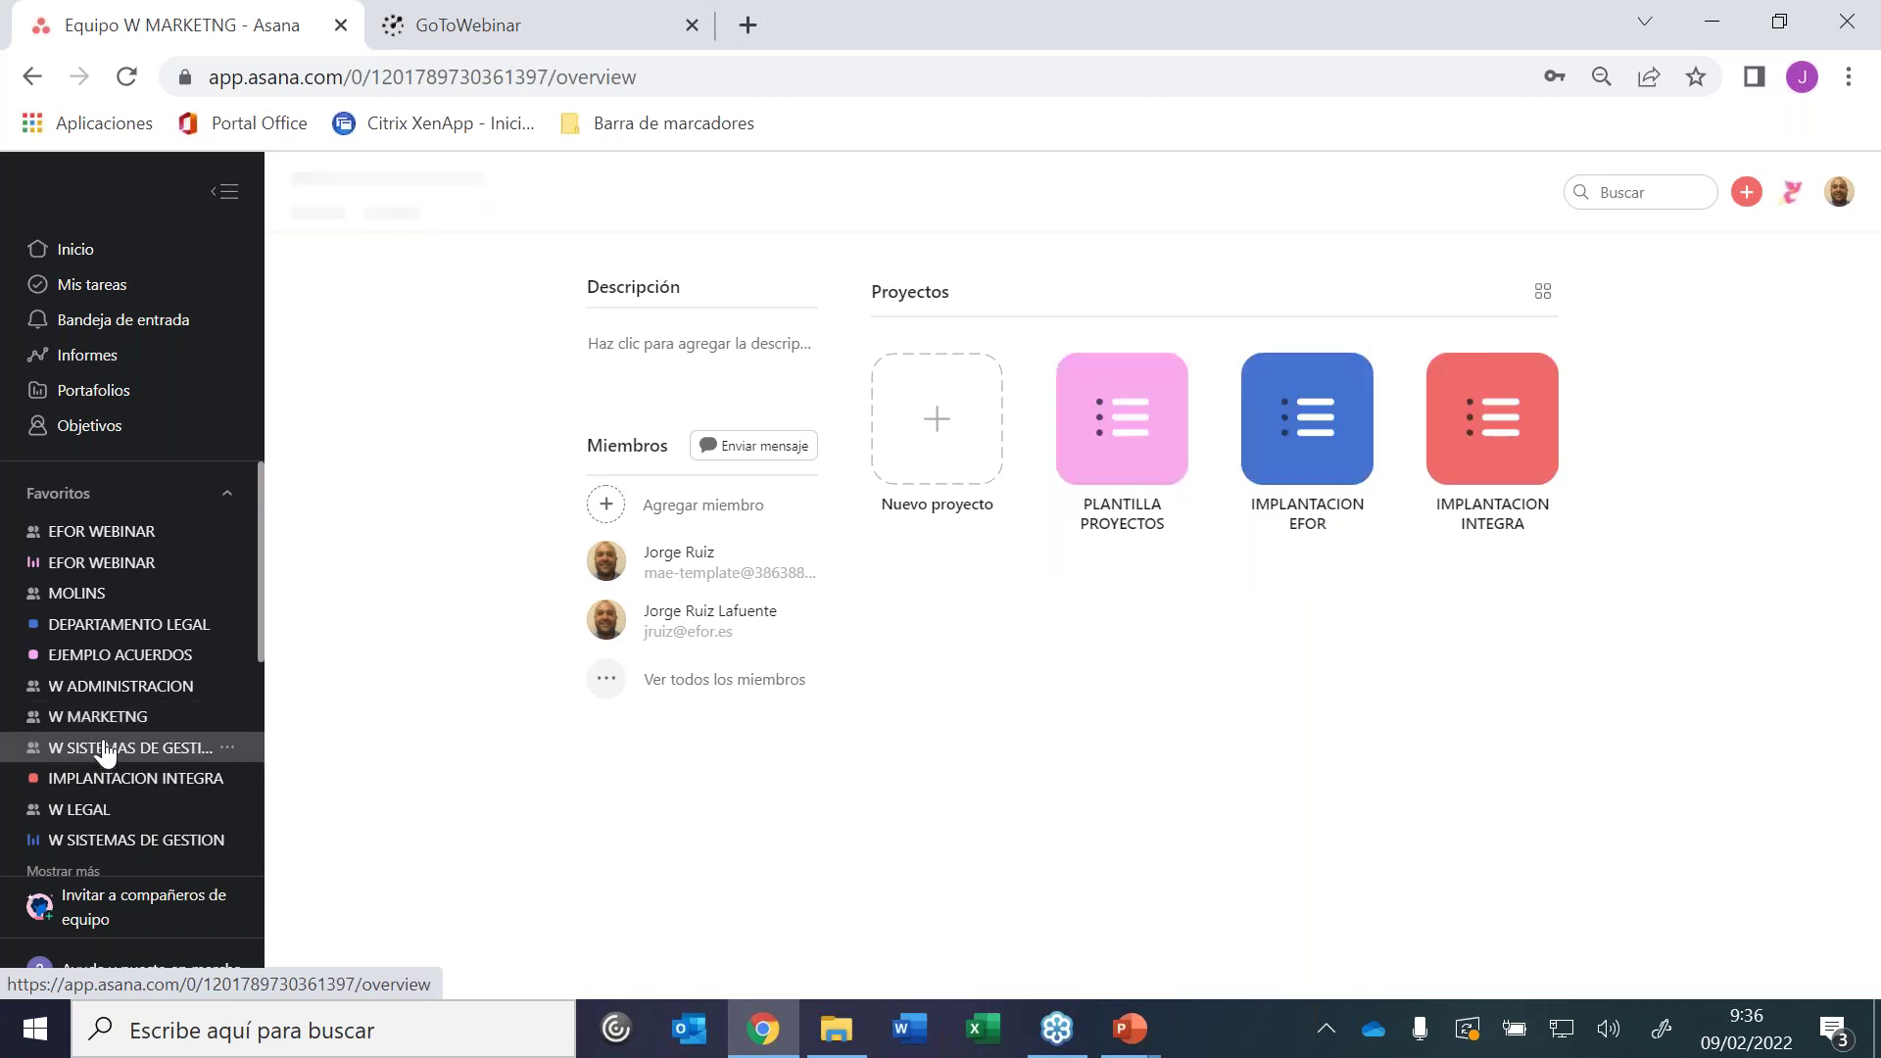
left_click(1324, 452)
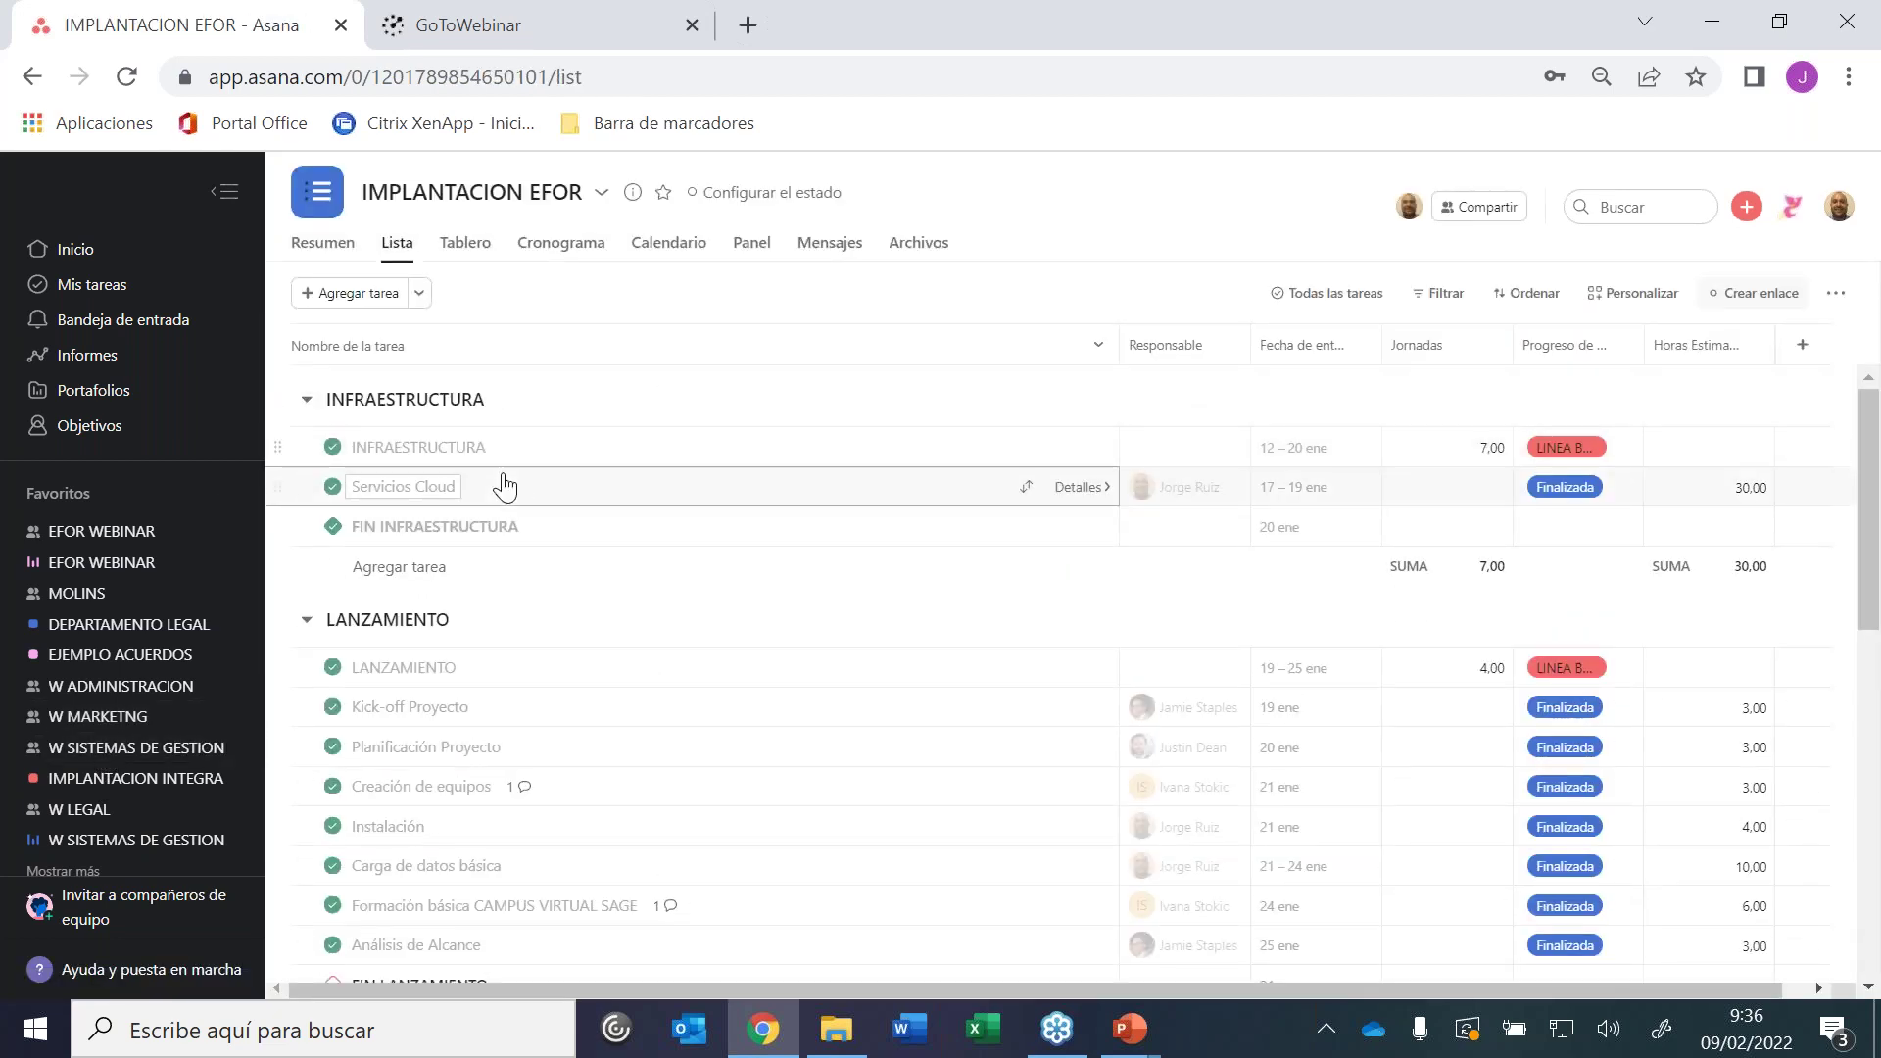
left_click(62, 754)
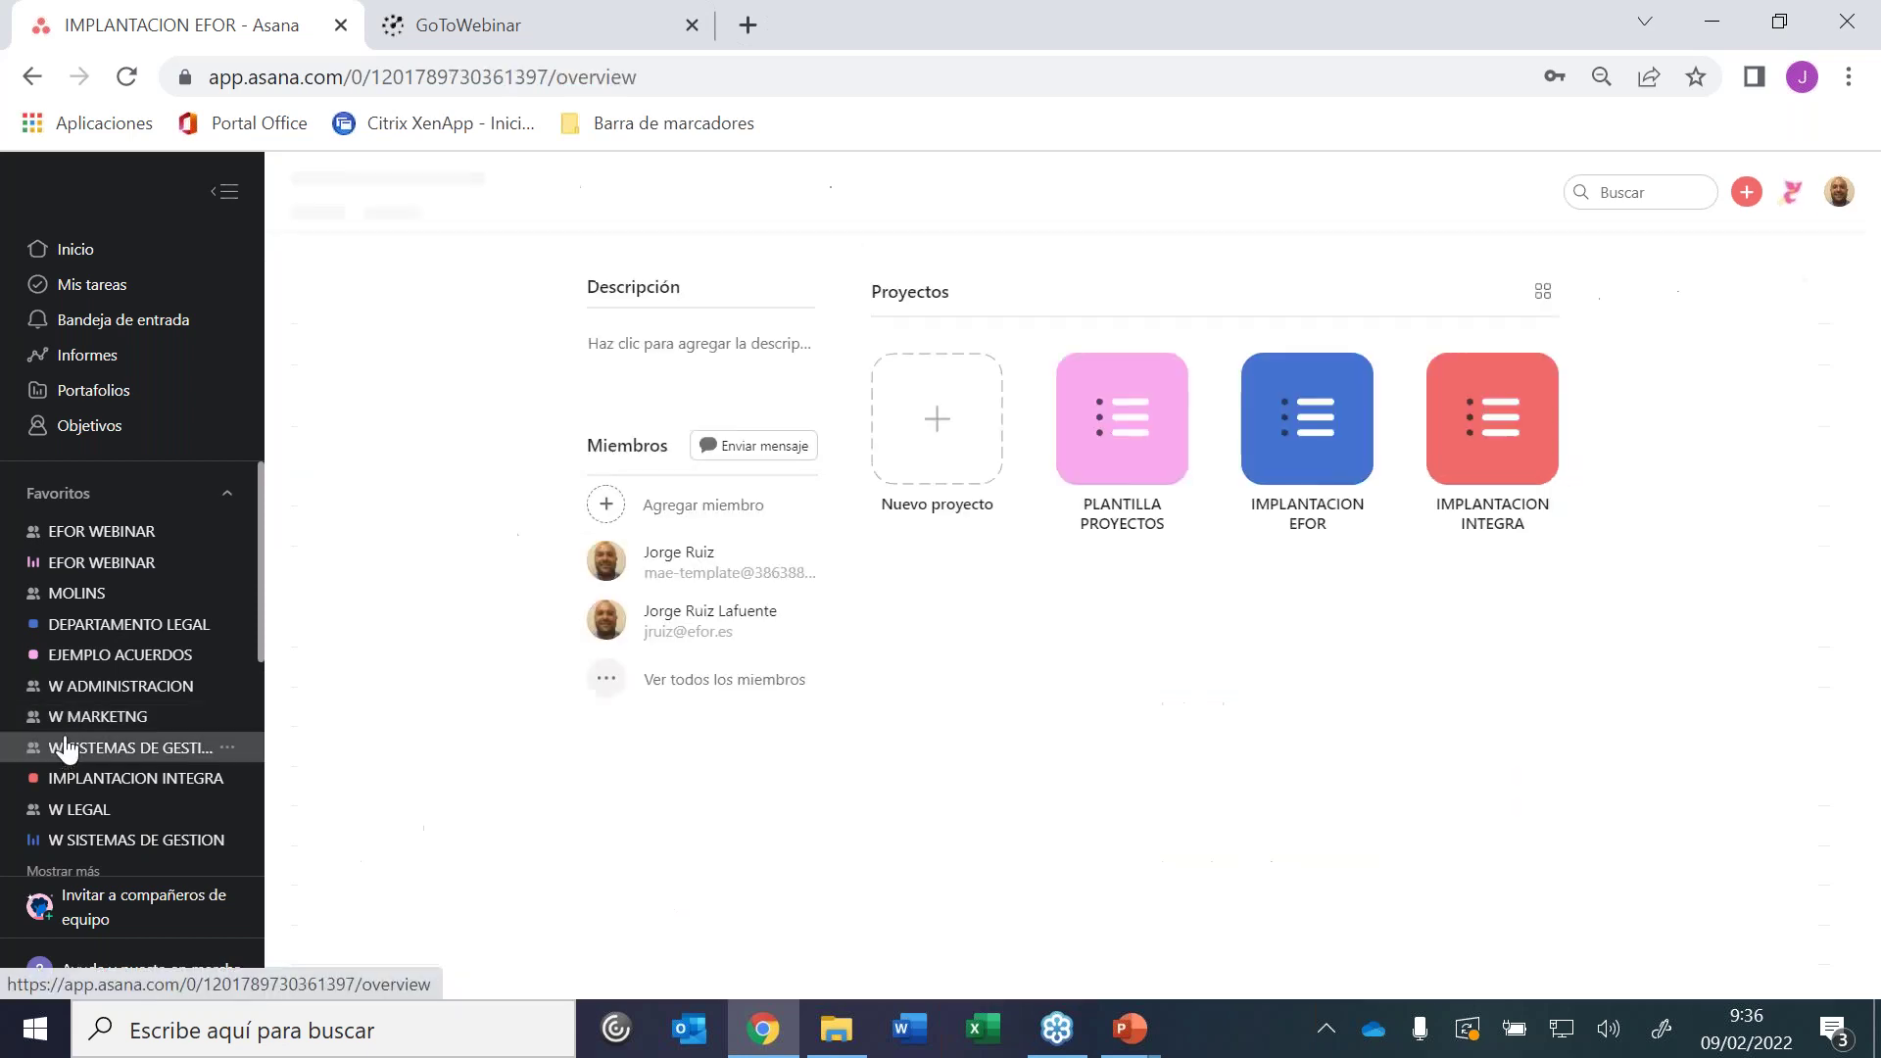
left_click(1497, 412)
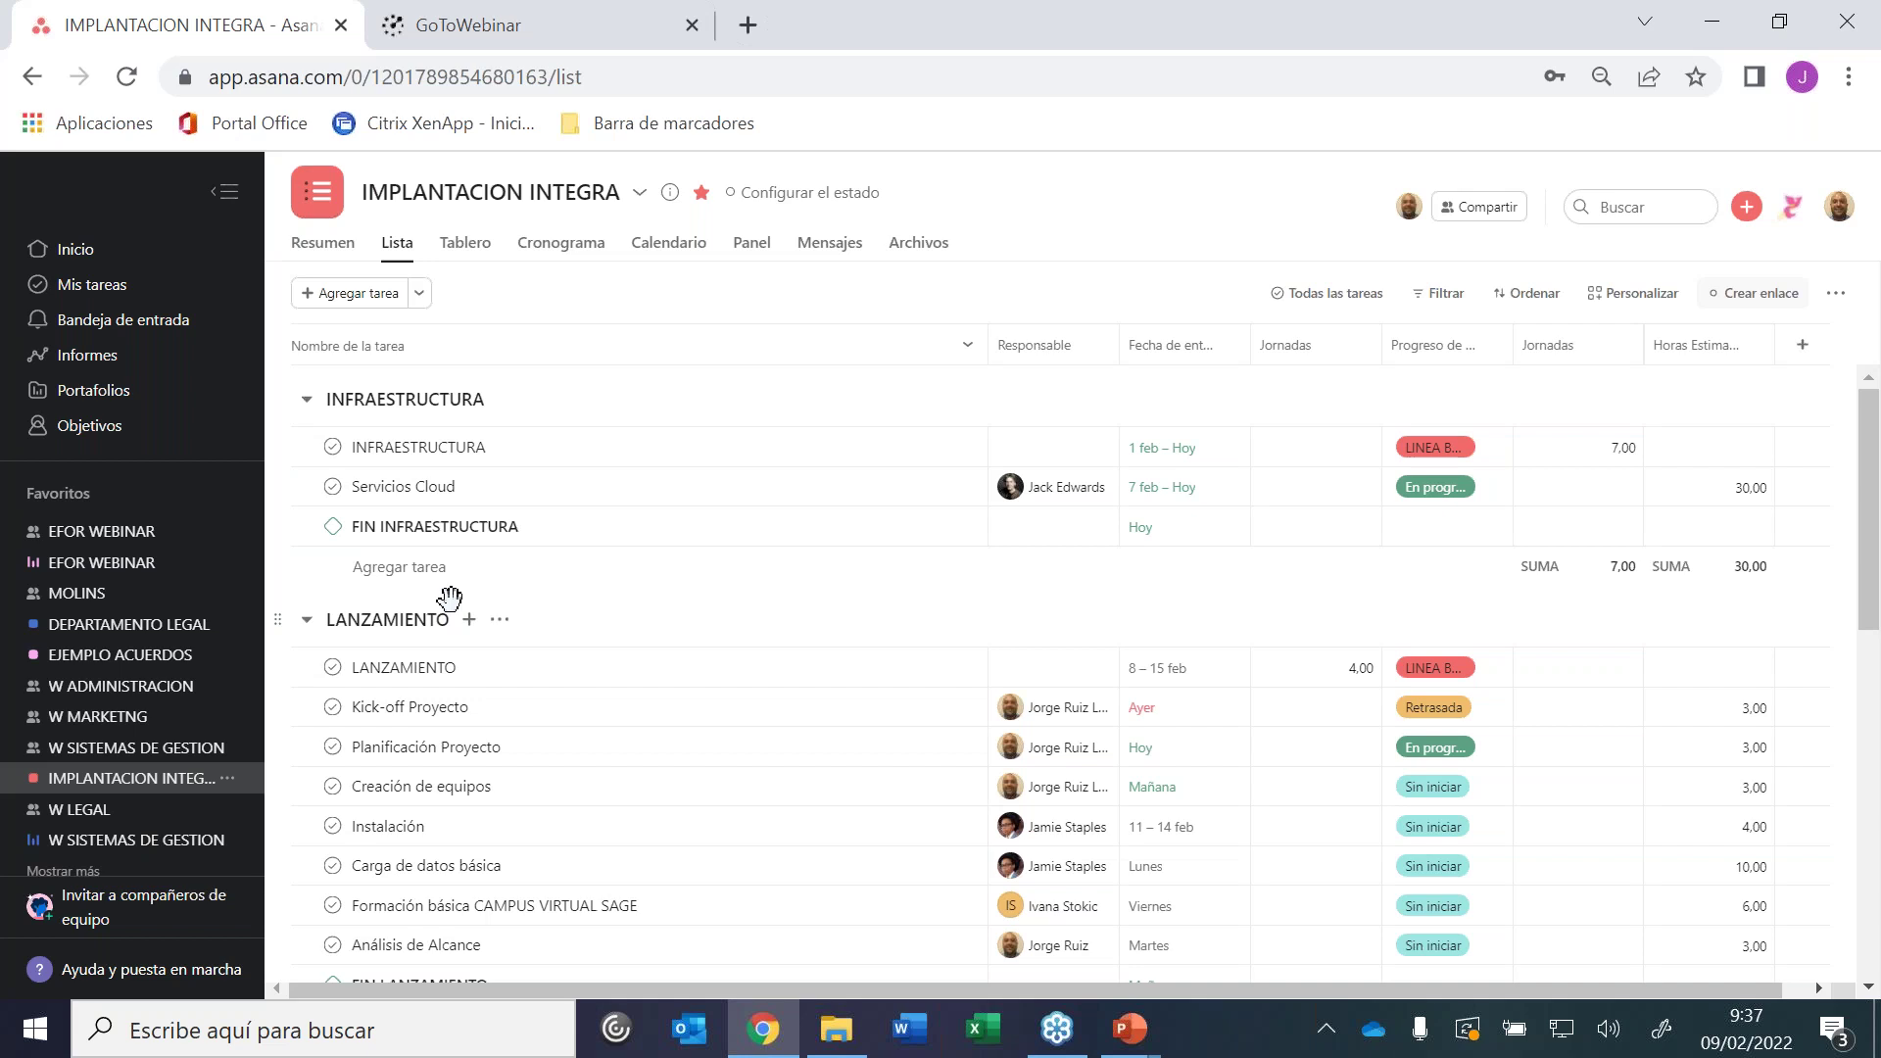
Examine the W ADMINISTRACION team's ADMINISTRACION project as a task list and as a board
left_click(81, 693)
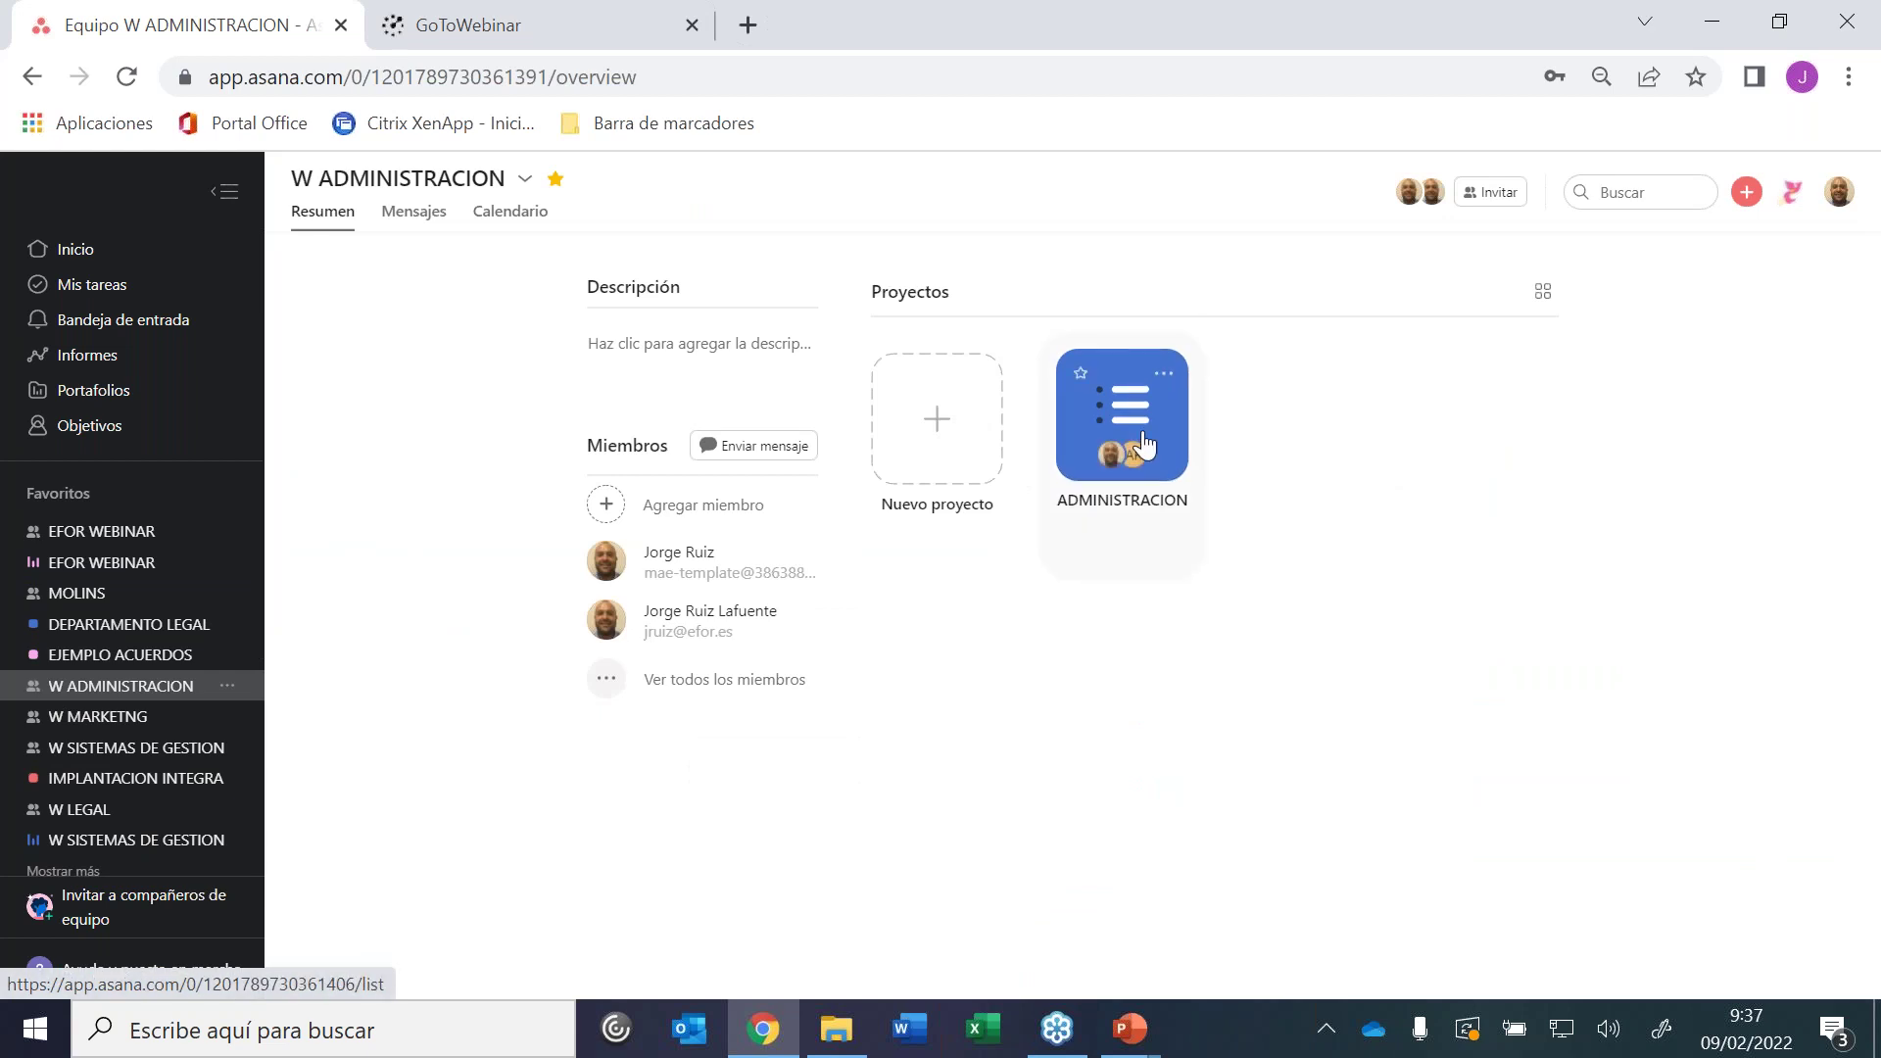
left_click(1122, 417)
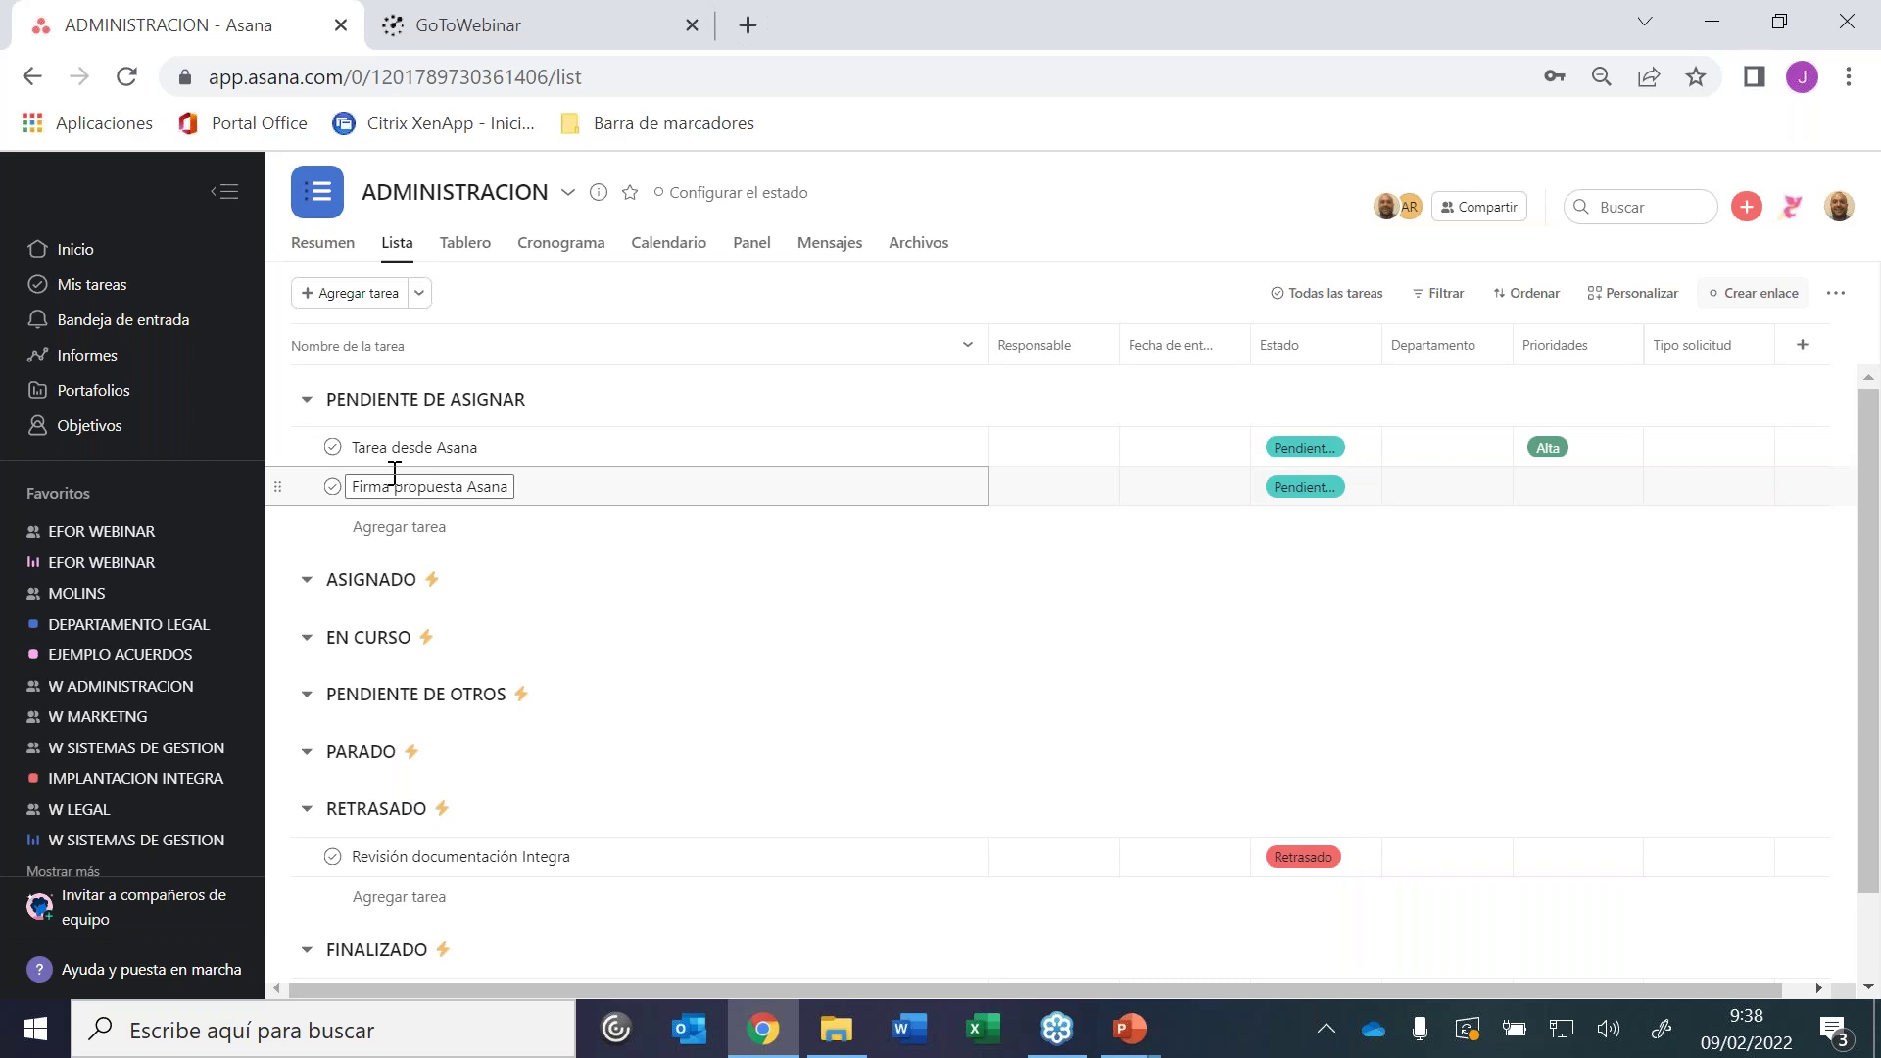
left_click(458, 248)
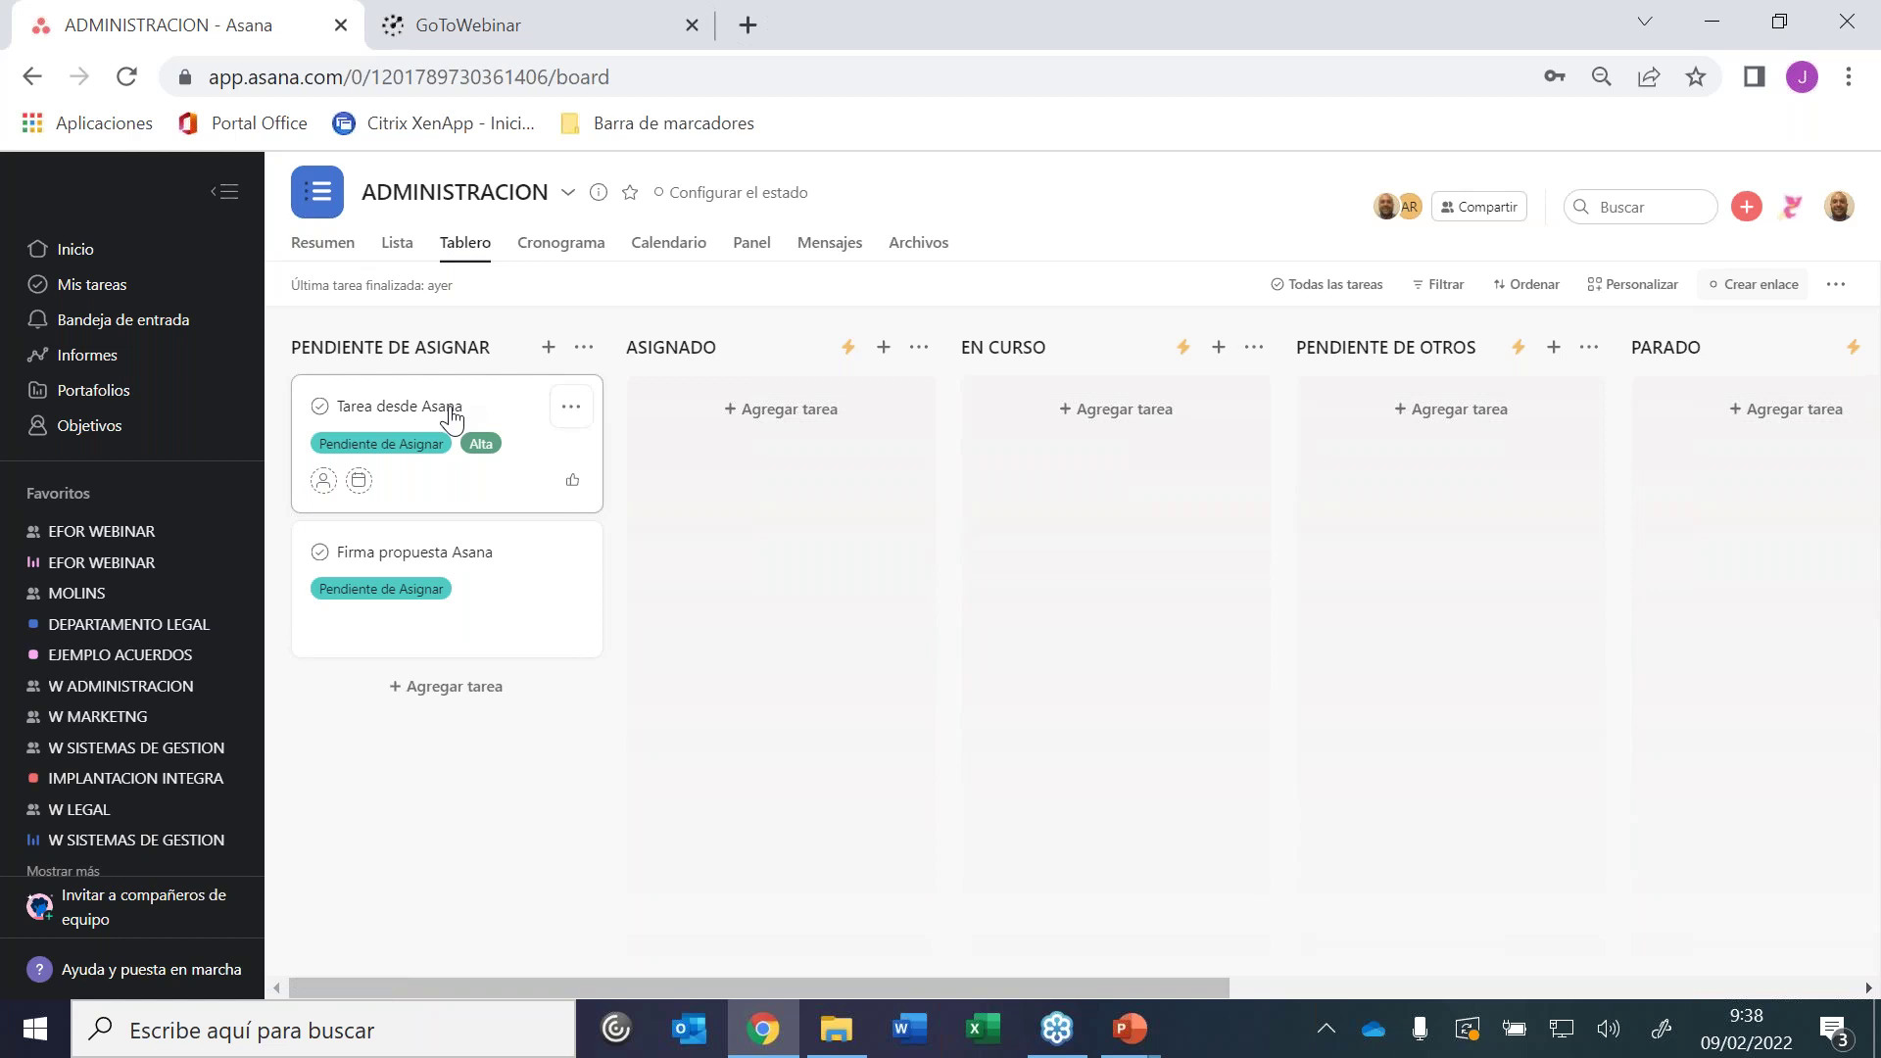
mouse_move(452, 418)
left_mouse_down()
mouse_move(680, 466)
mouse_move(817, 421)
mouse_move(1440, 431)
mouse_move(686, 390)
mouse_move(451, 421)
left_mouse_up()
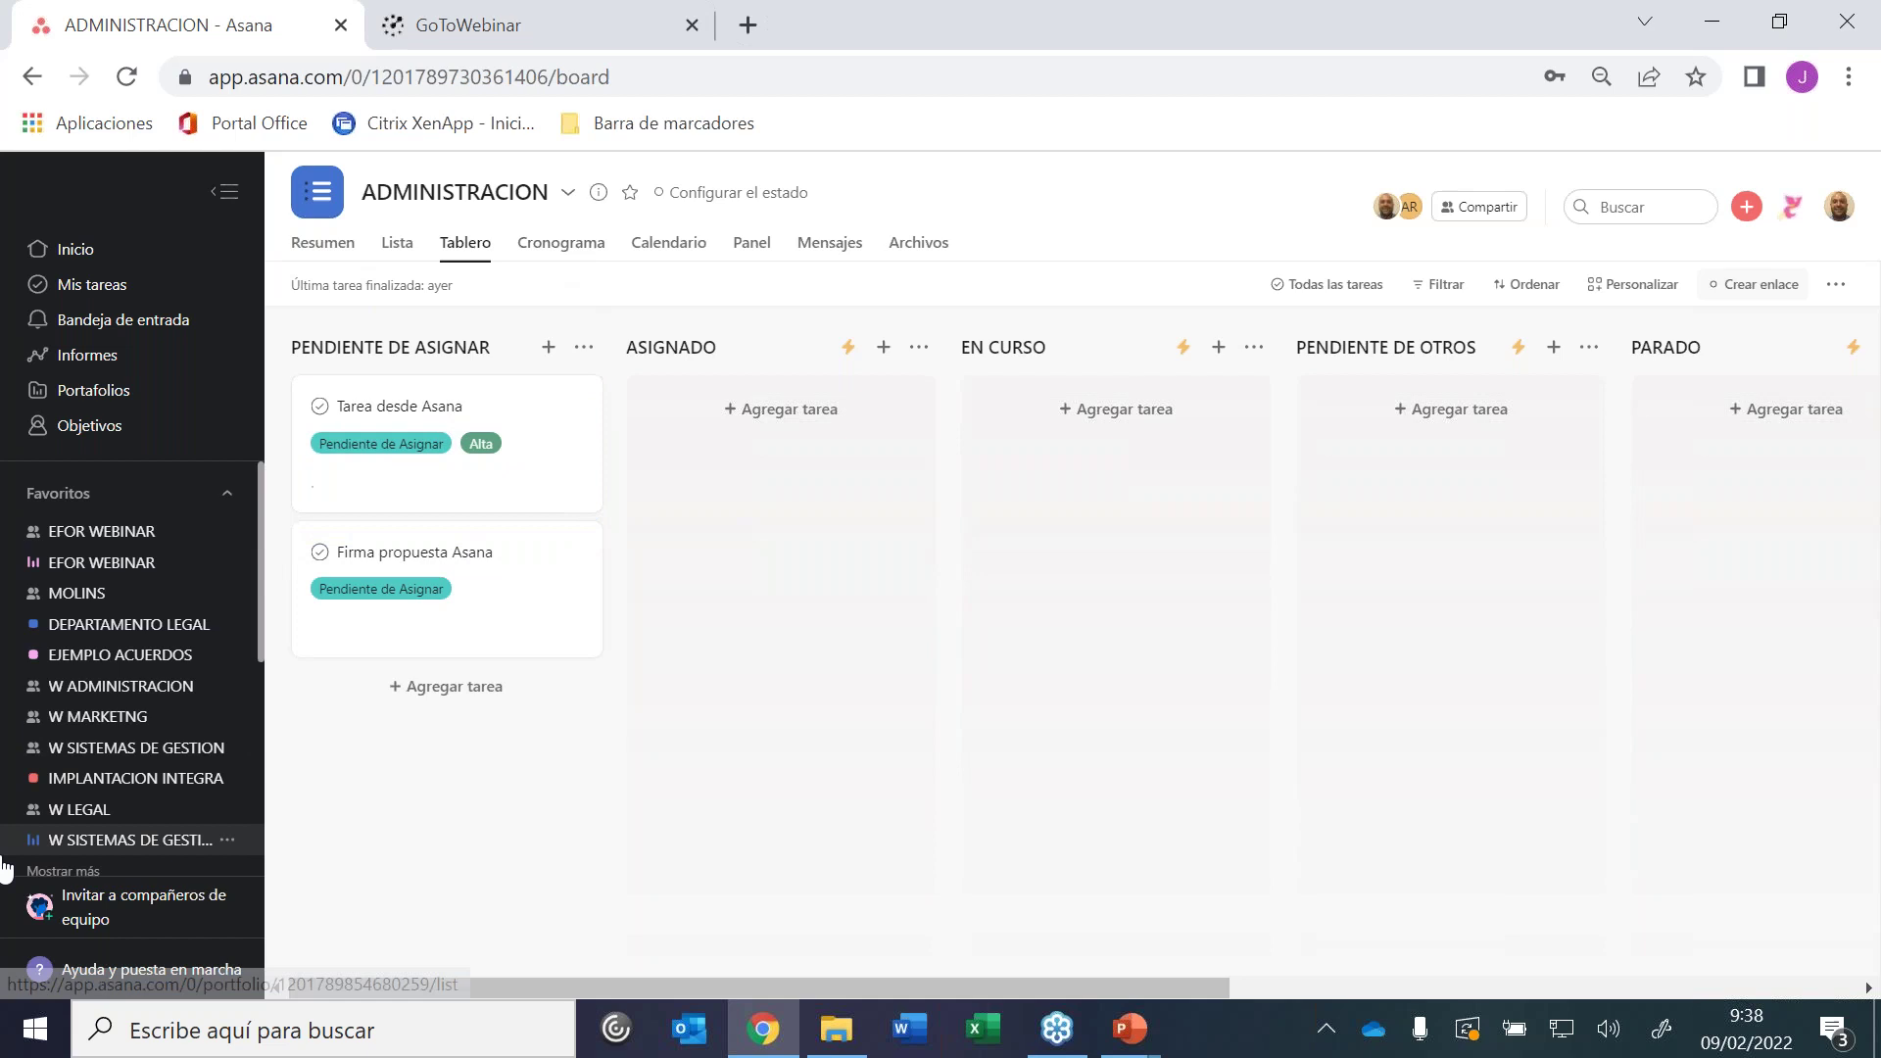
Show the IMPLANTACION INTEGRA project as a timeline and move the LANZAMIENTO bar above the Kick-off Proyecto task
left_click(183, 781)
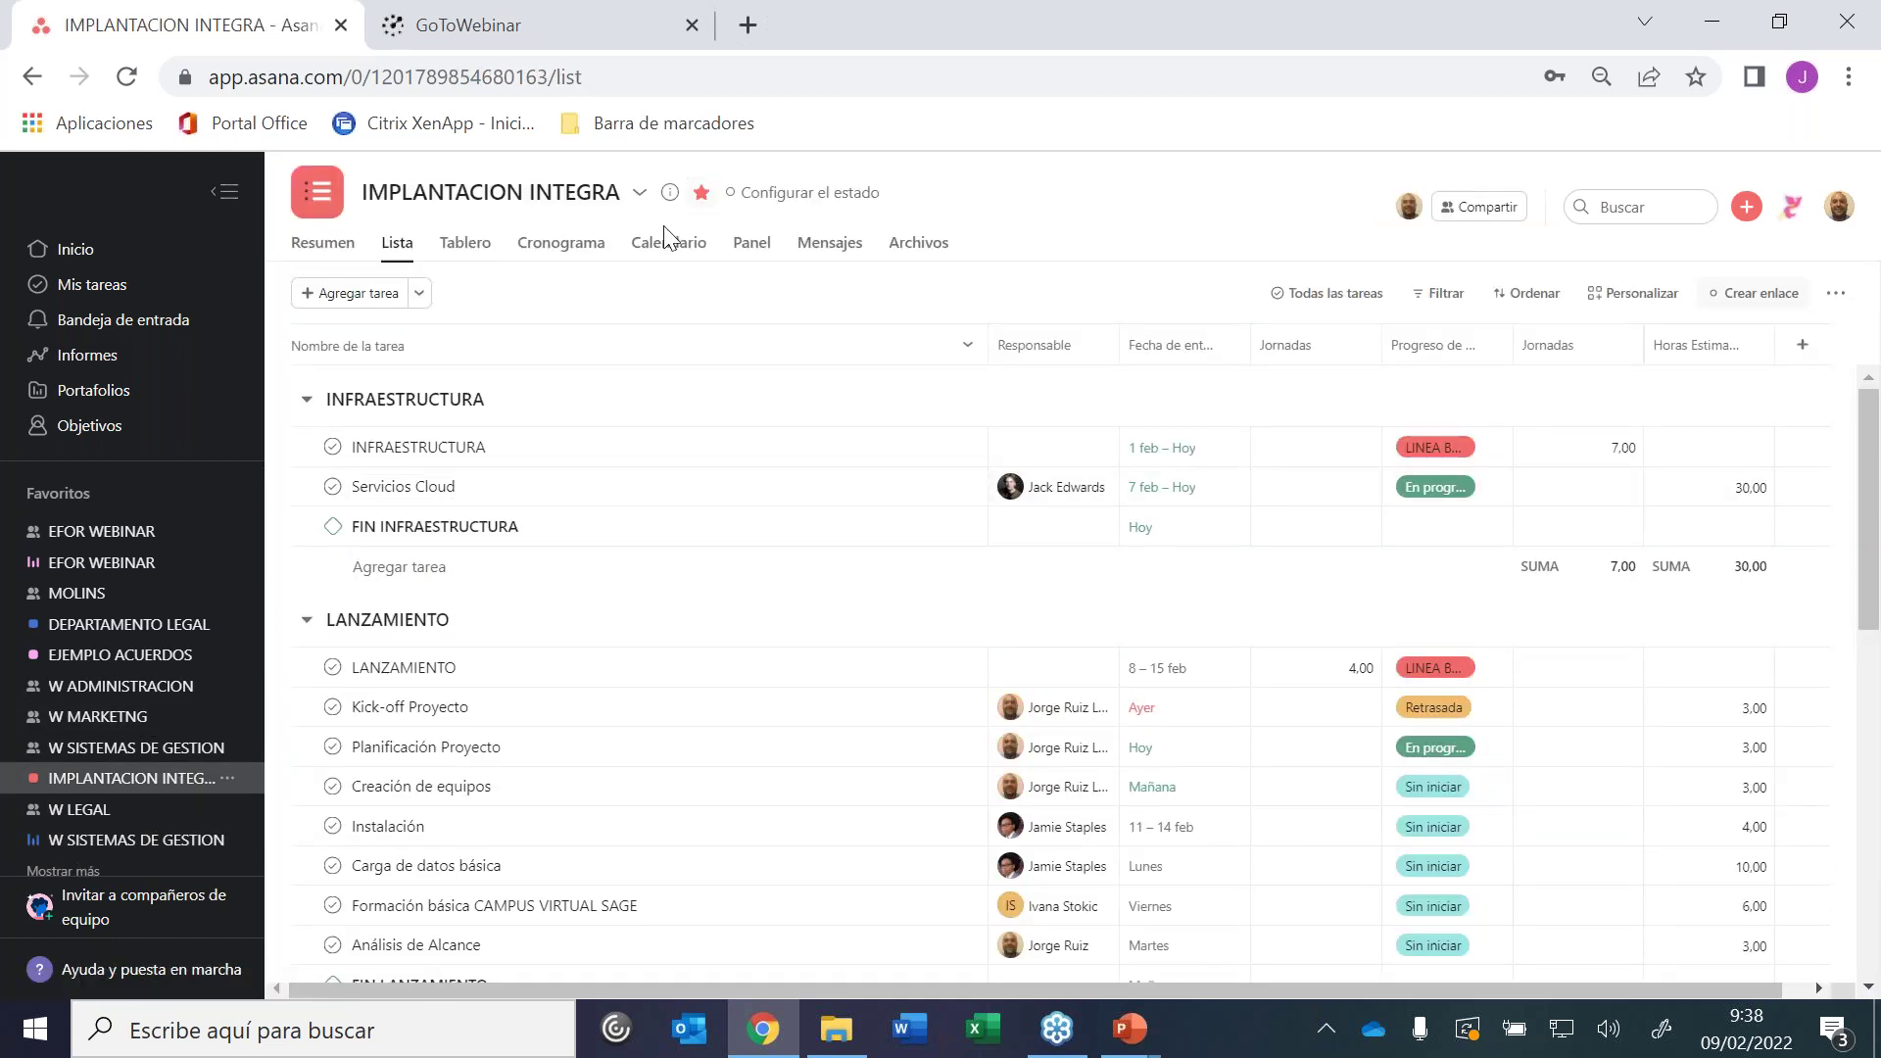
left_click(529, 253)
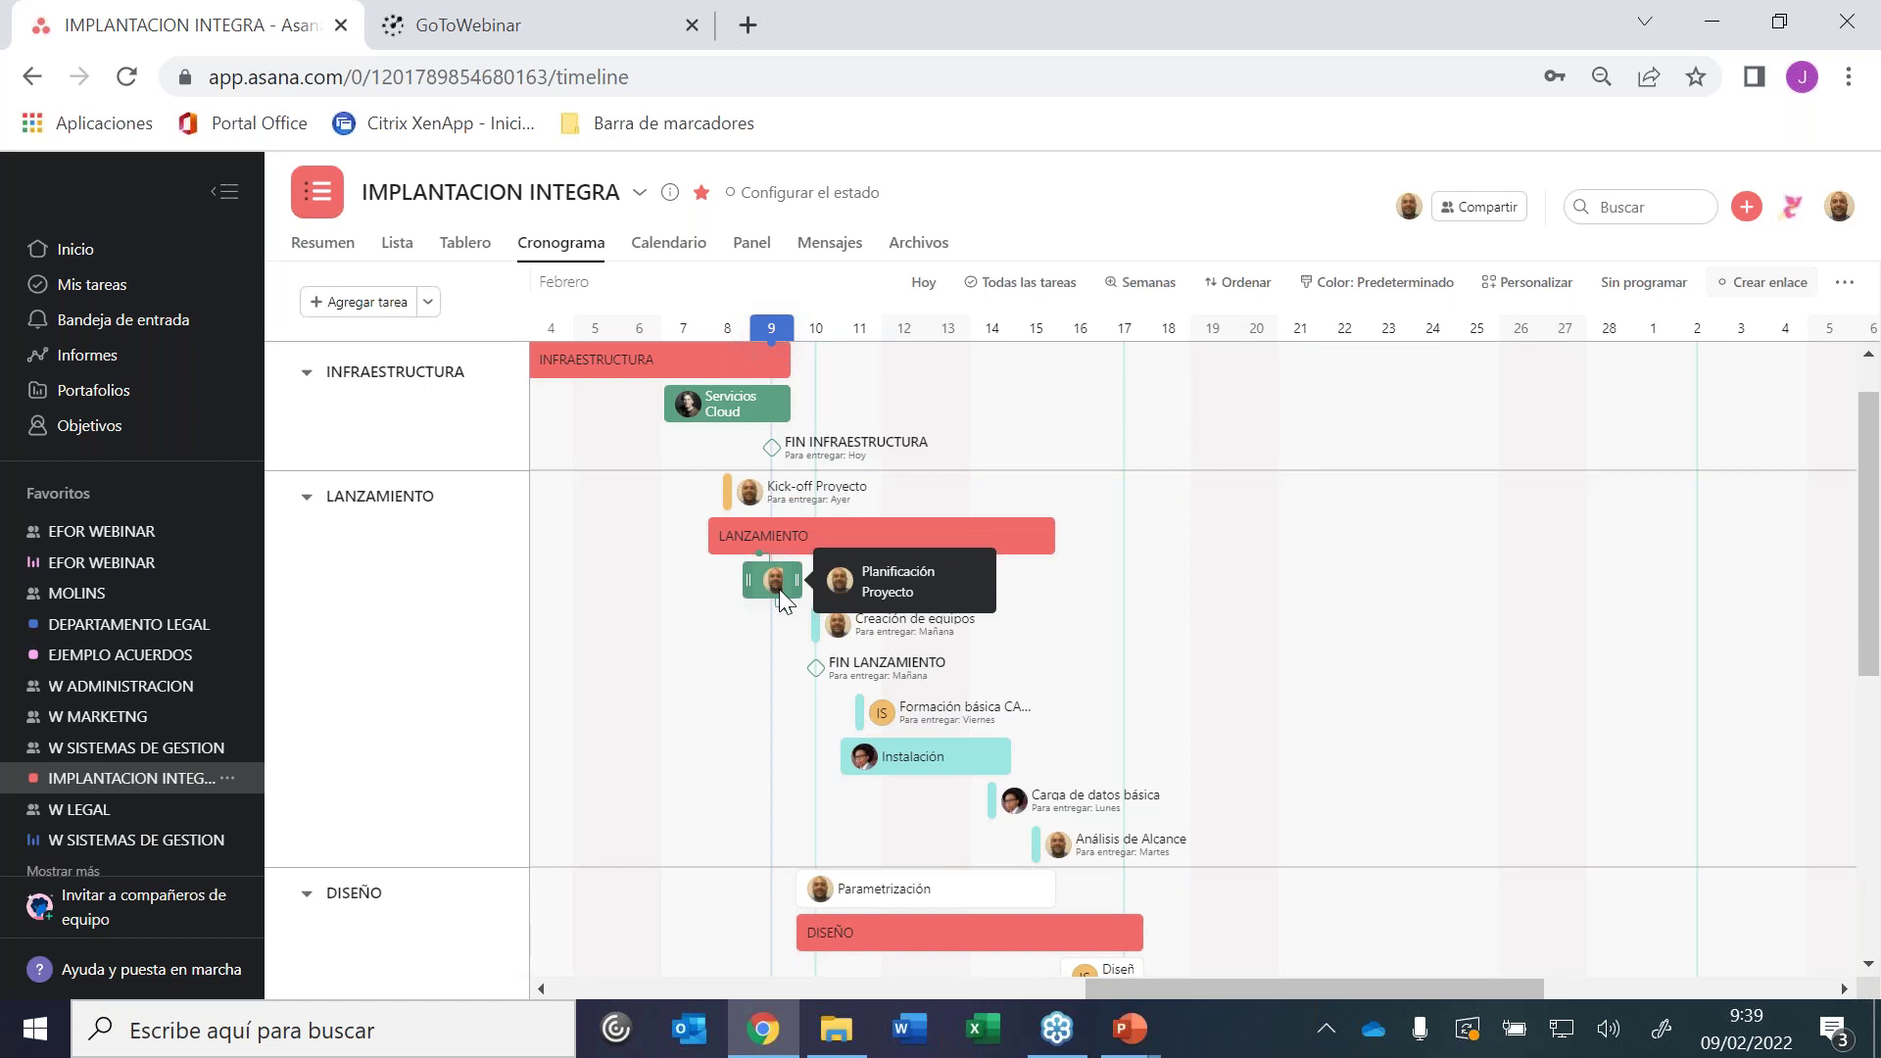
left_click_drag(776, 535, 774, 490)
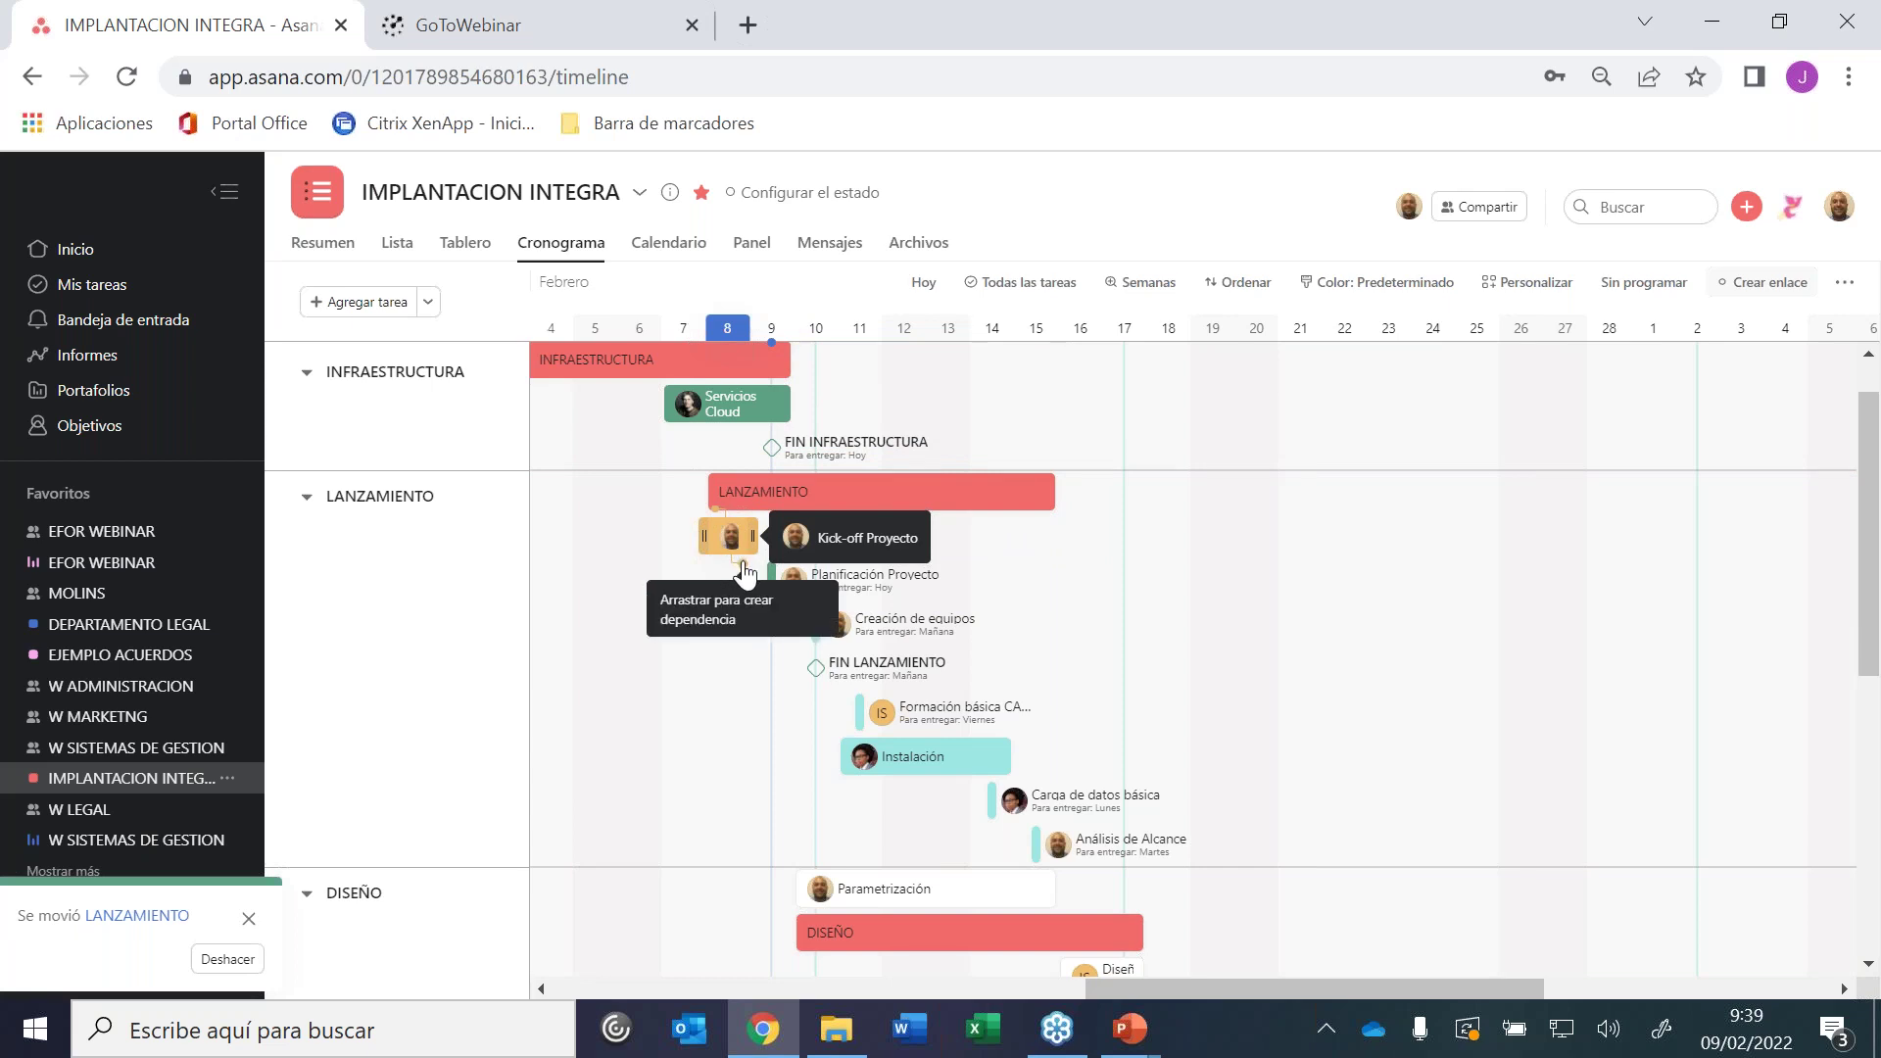
Make Planificación Proyecto dependent on Kick-off Proyecto and Creación de equipos dependent on Planificación Proyecto, and check both tasks in the project's list
left_click_drag(744, 571, 798, 619)
left_click_drag(805, 623, 815, 625)
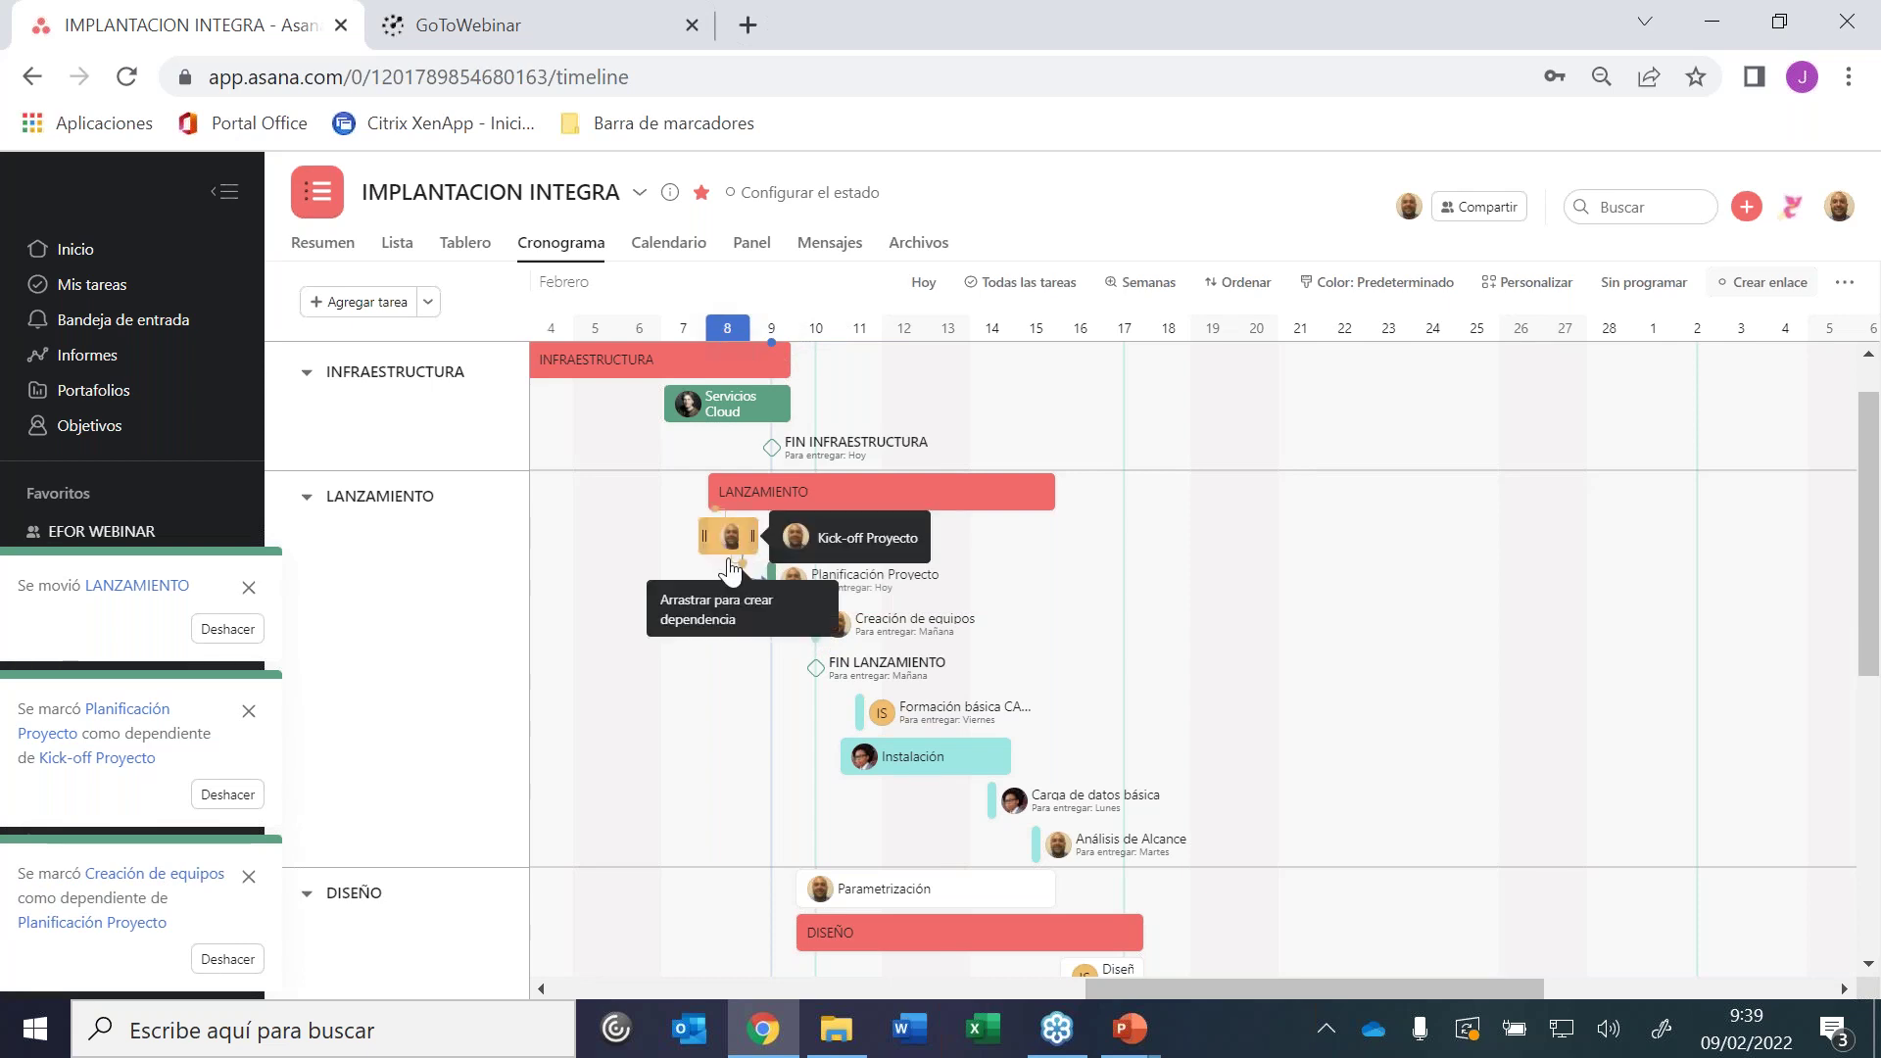
left_click(397, 245)
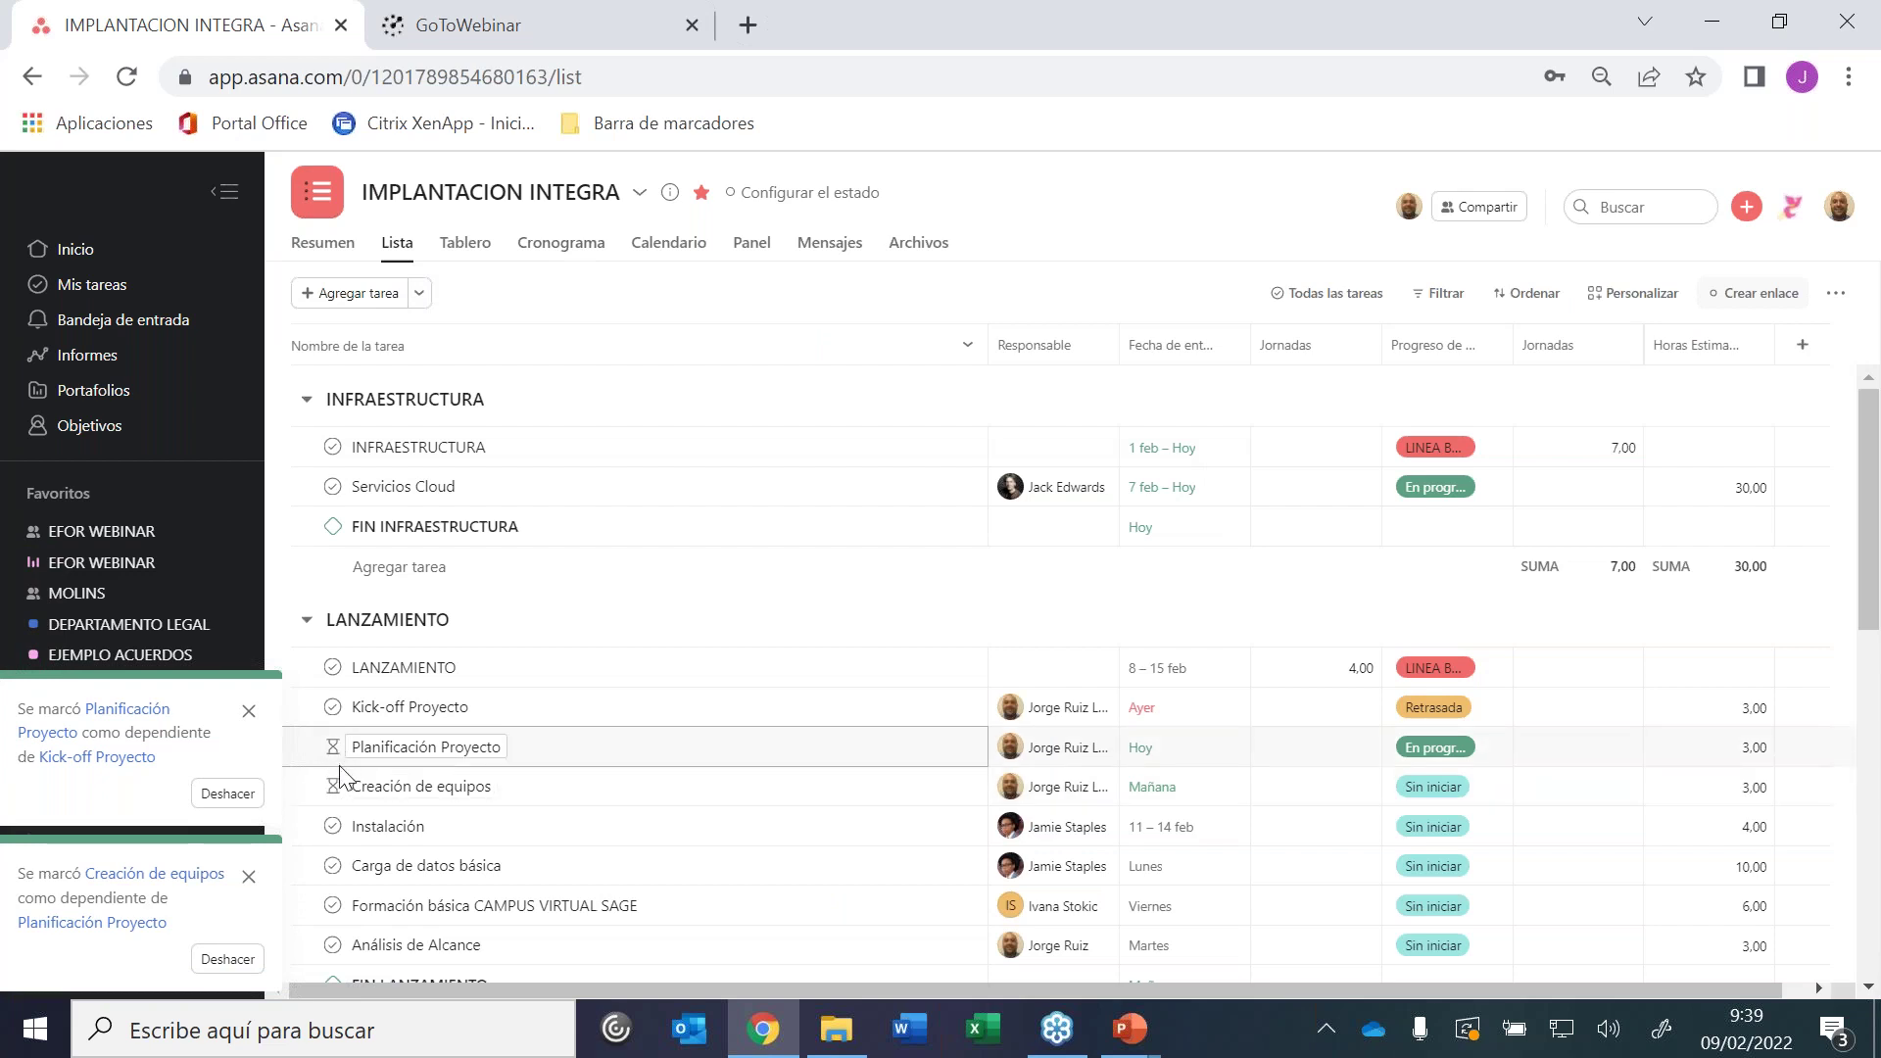
left_click(333, 745)
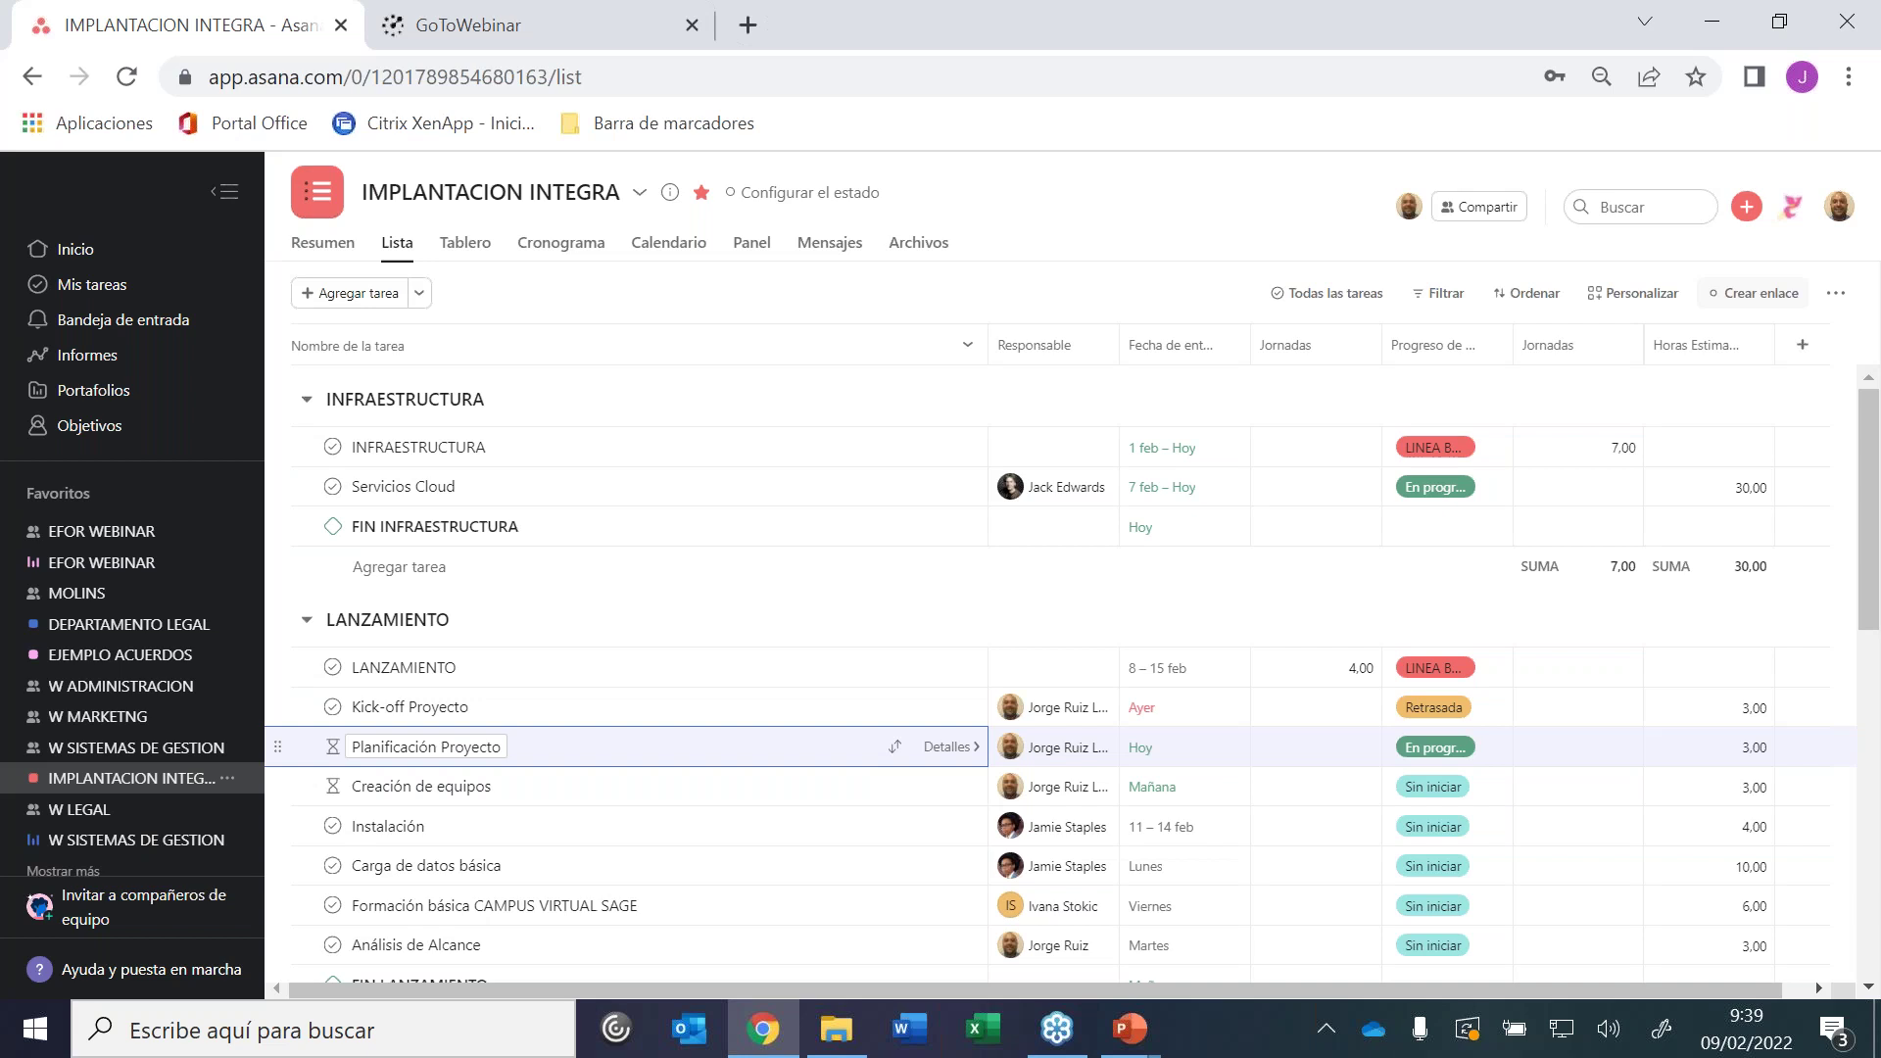
Examine the IMPLANTACION INTEGRA calendar and its synchronization links for Google Calendar and for iCal, Outlook or other calendars
left_click(685, 255)
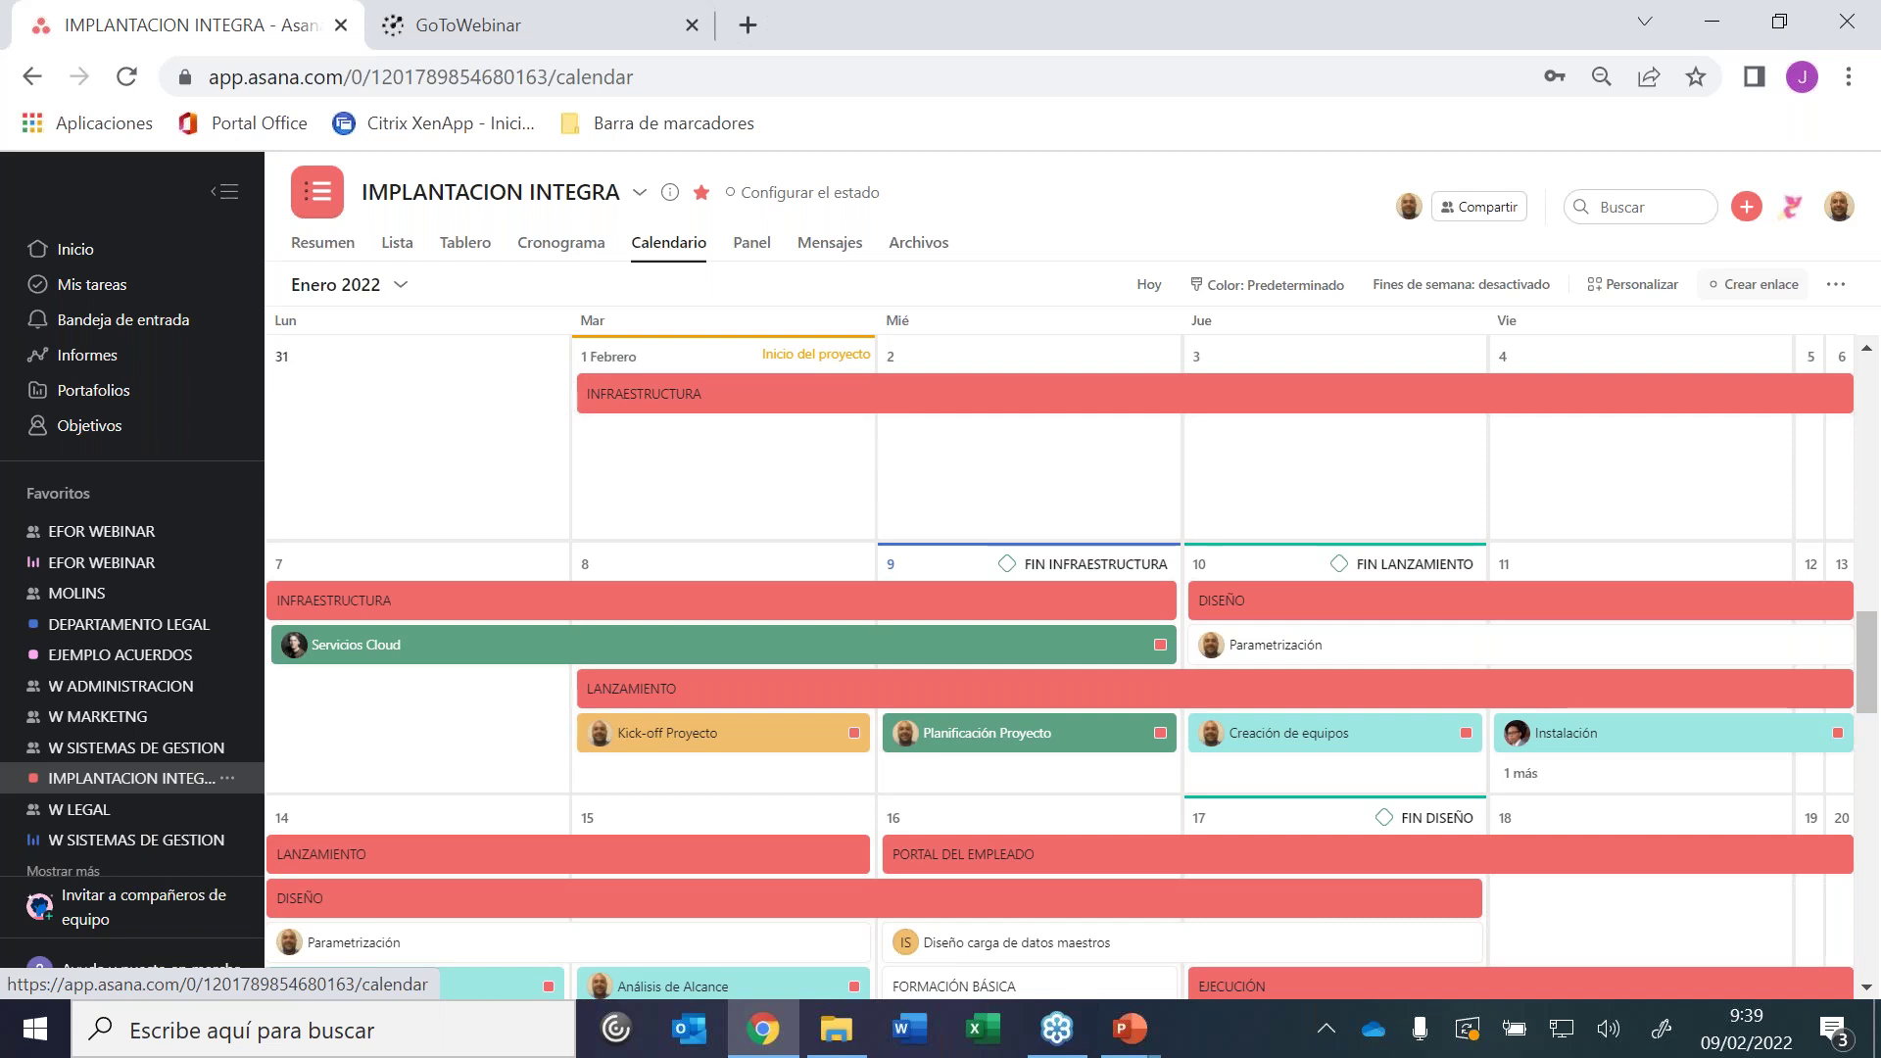
left_click(638, 192)
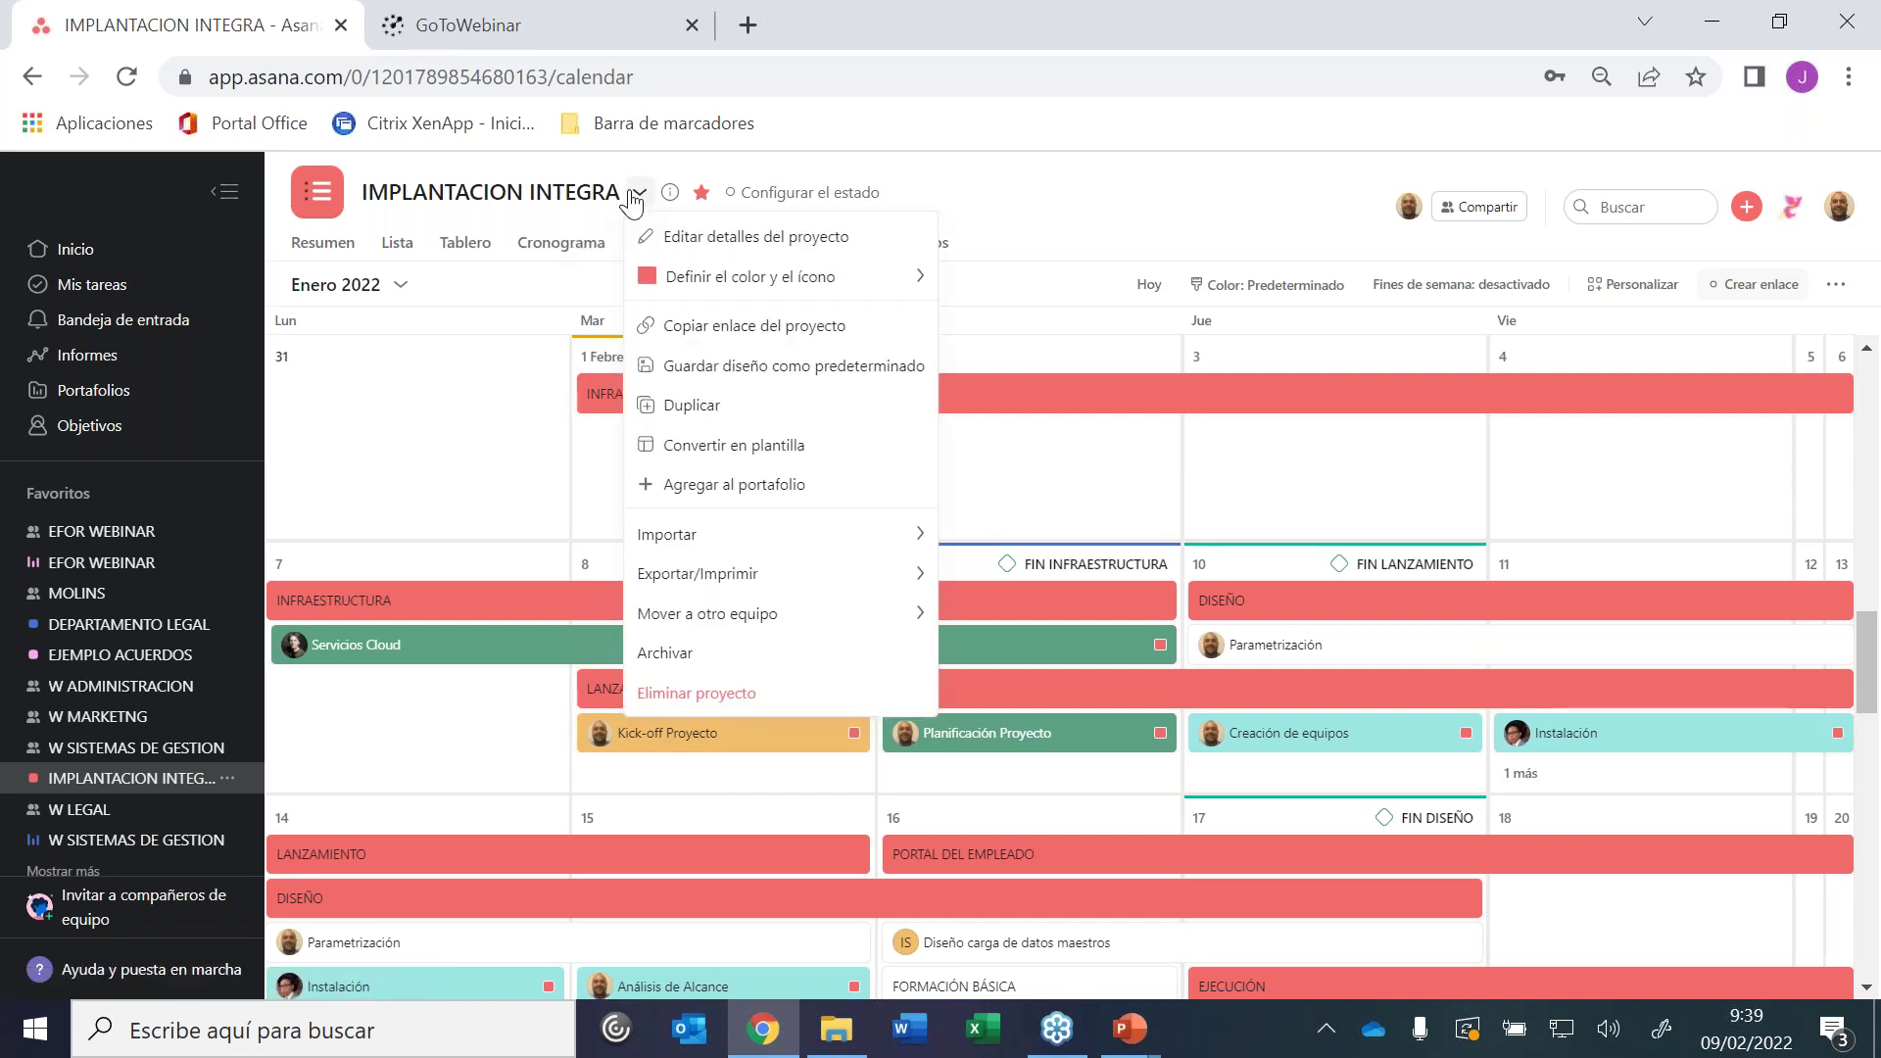
mouse_move(686, 549)
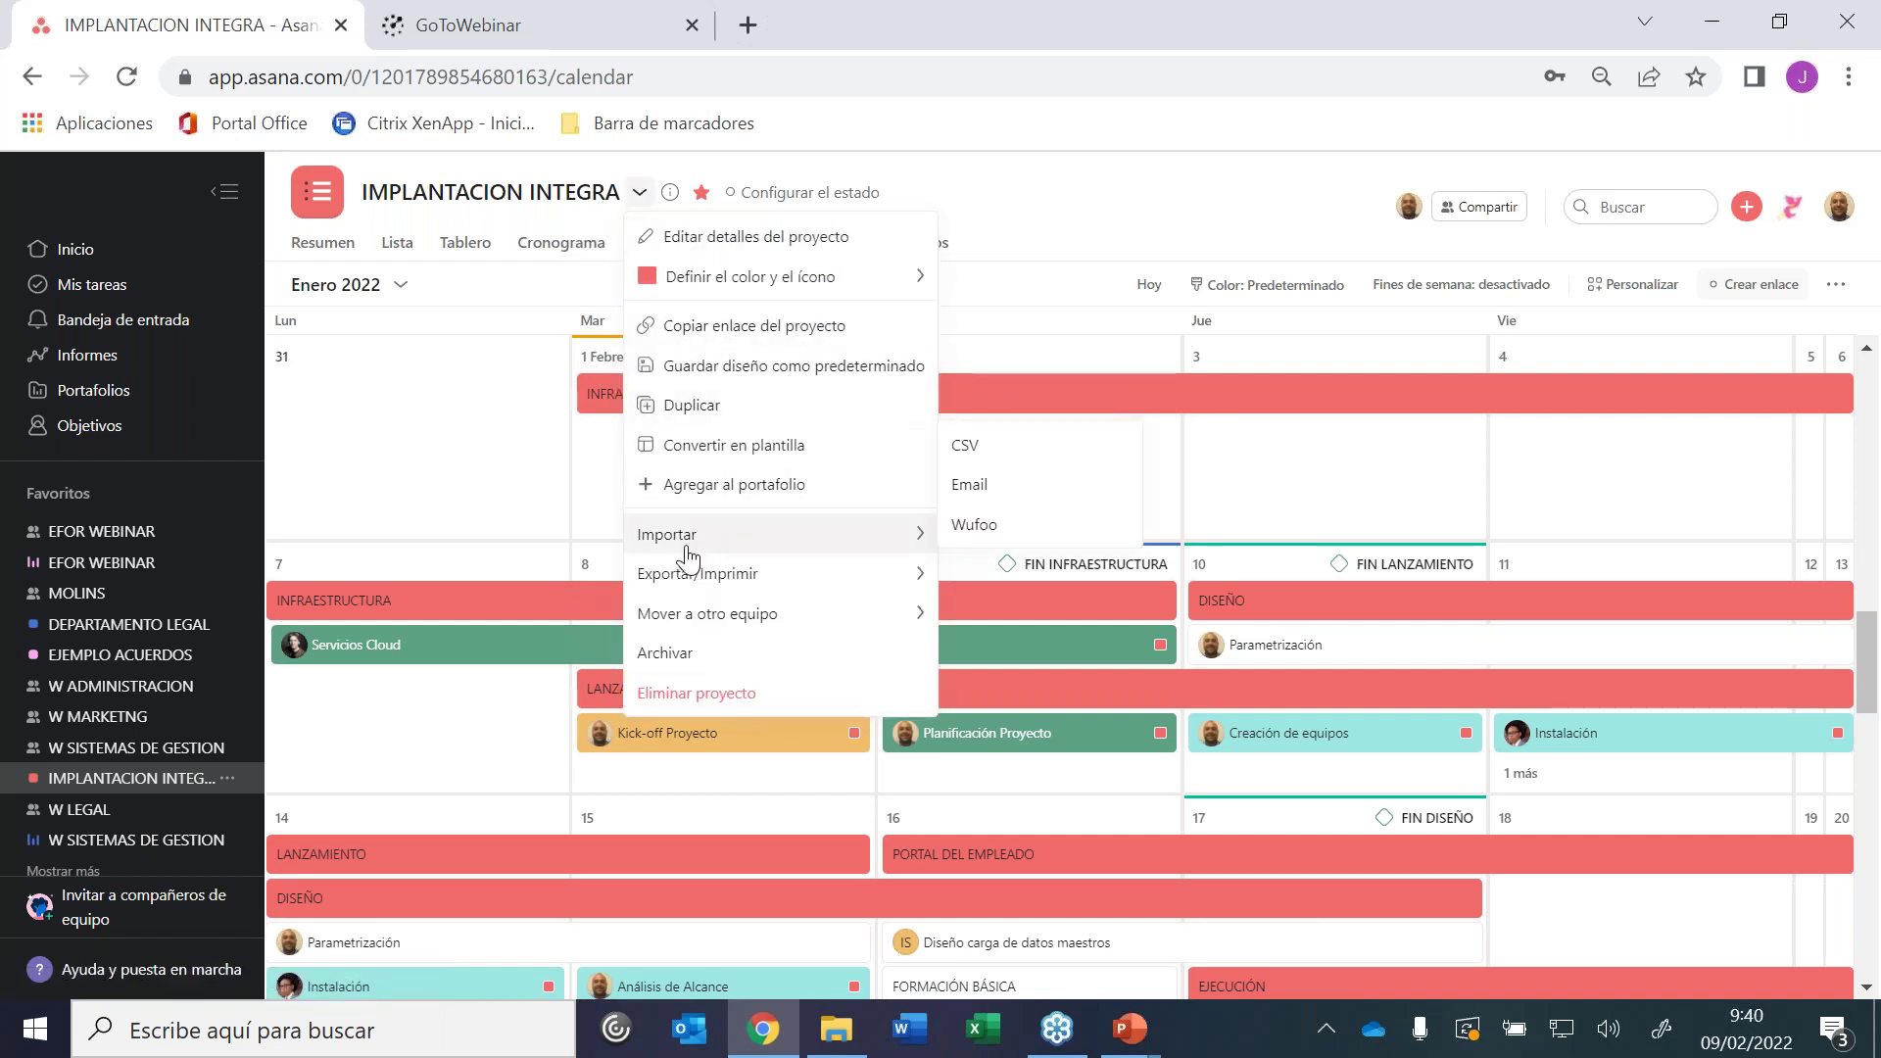
mouse_move(689, 583)
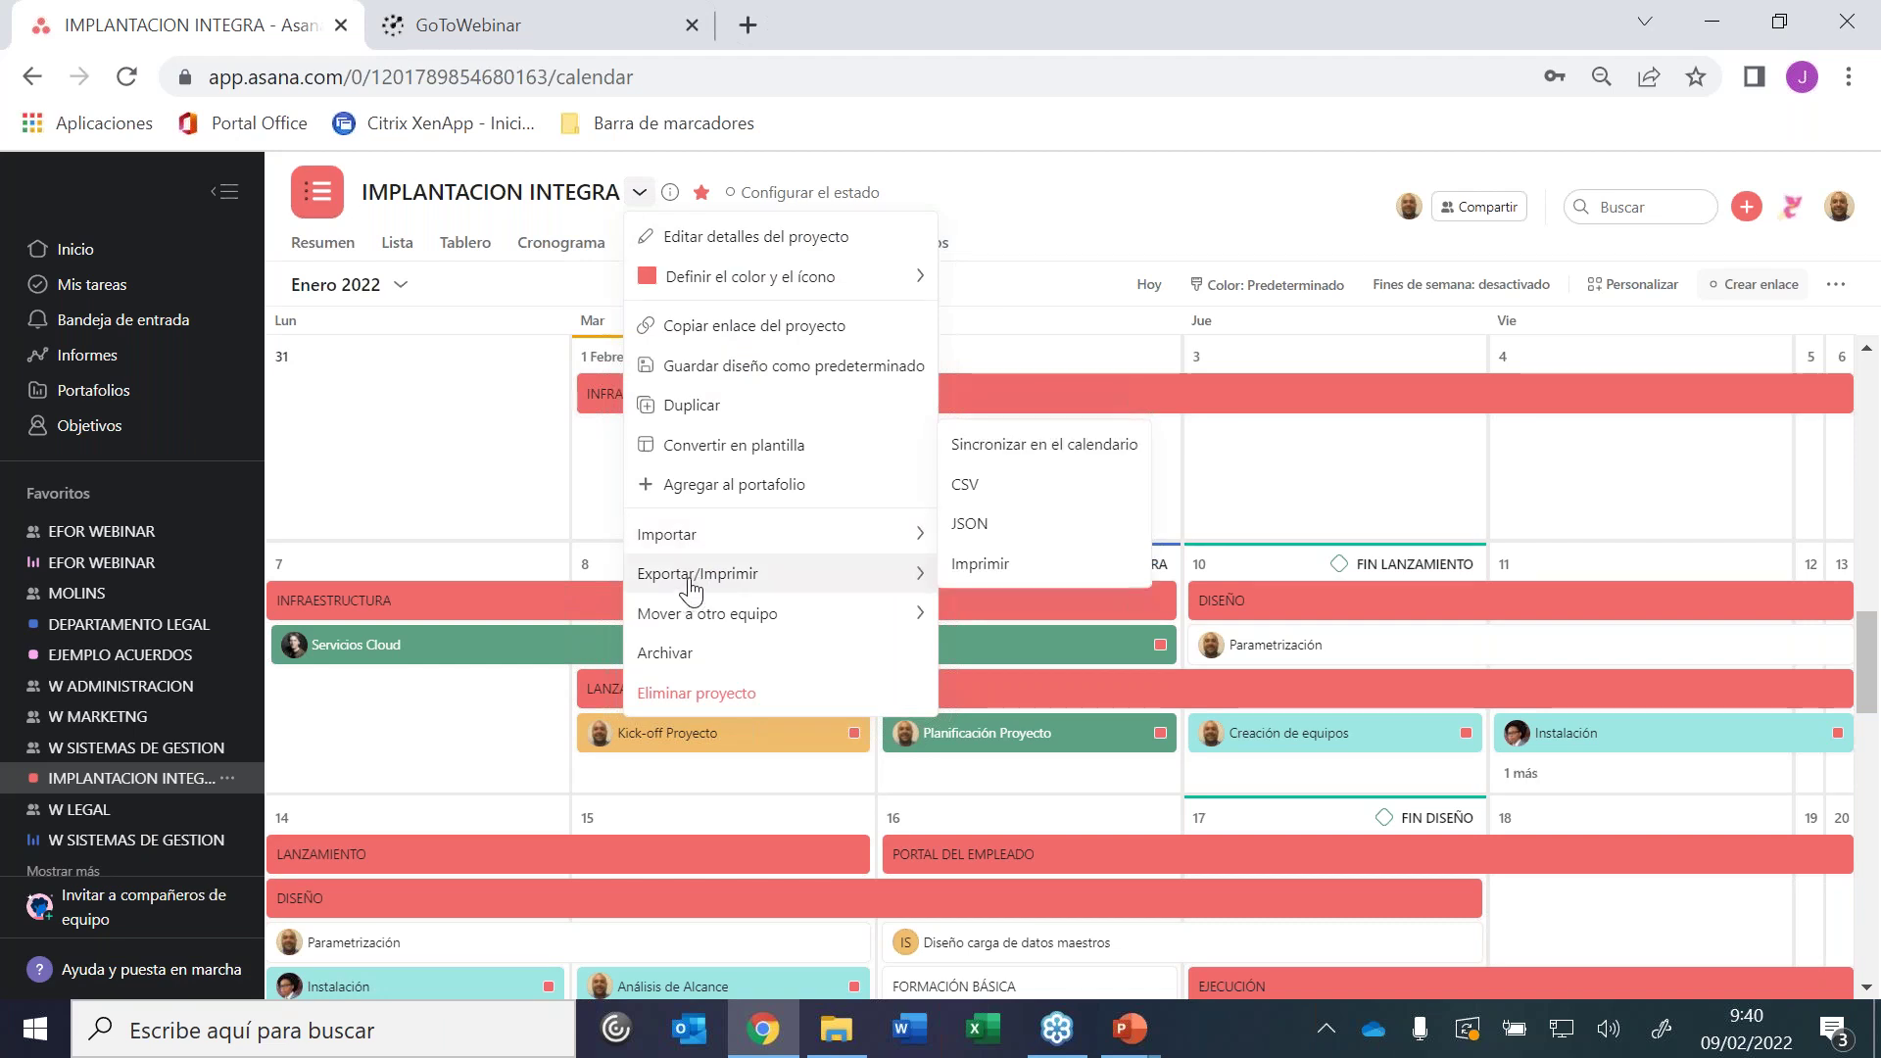
left_click(1065, 455)
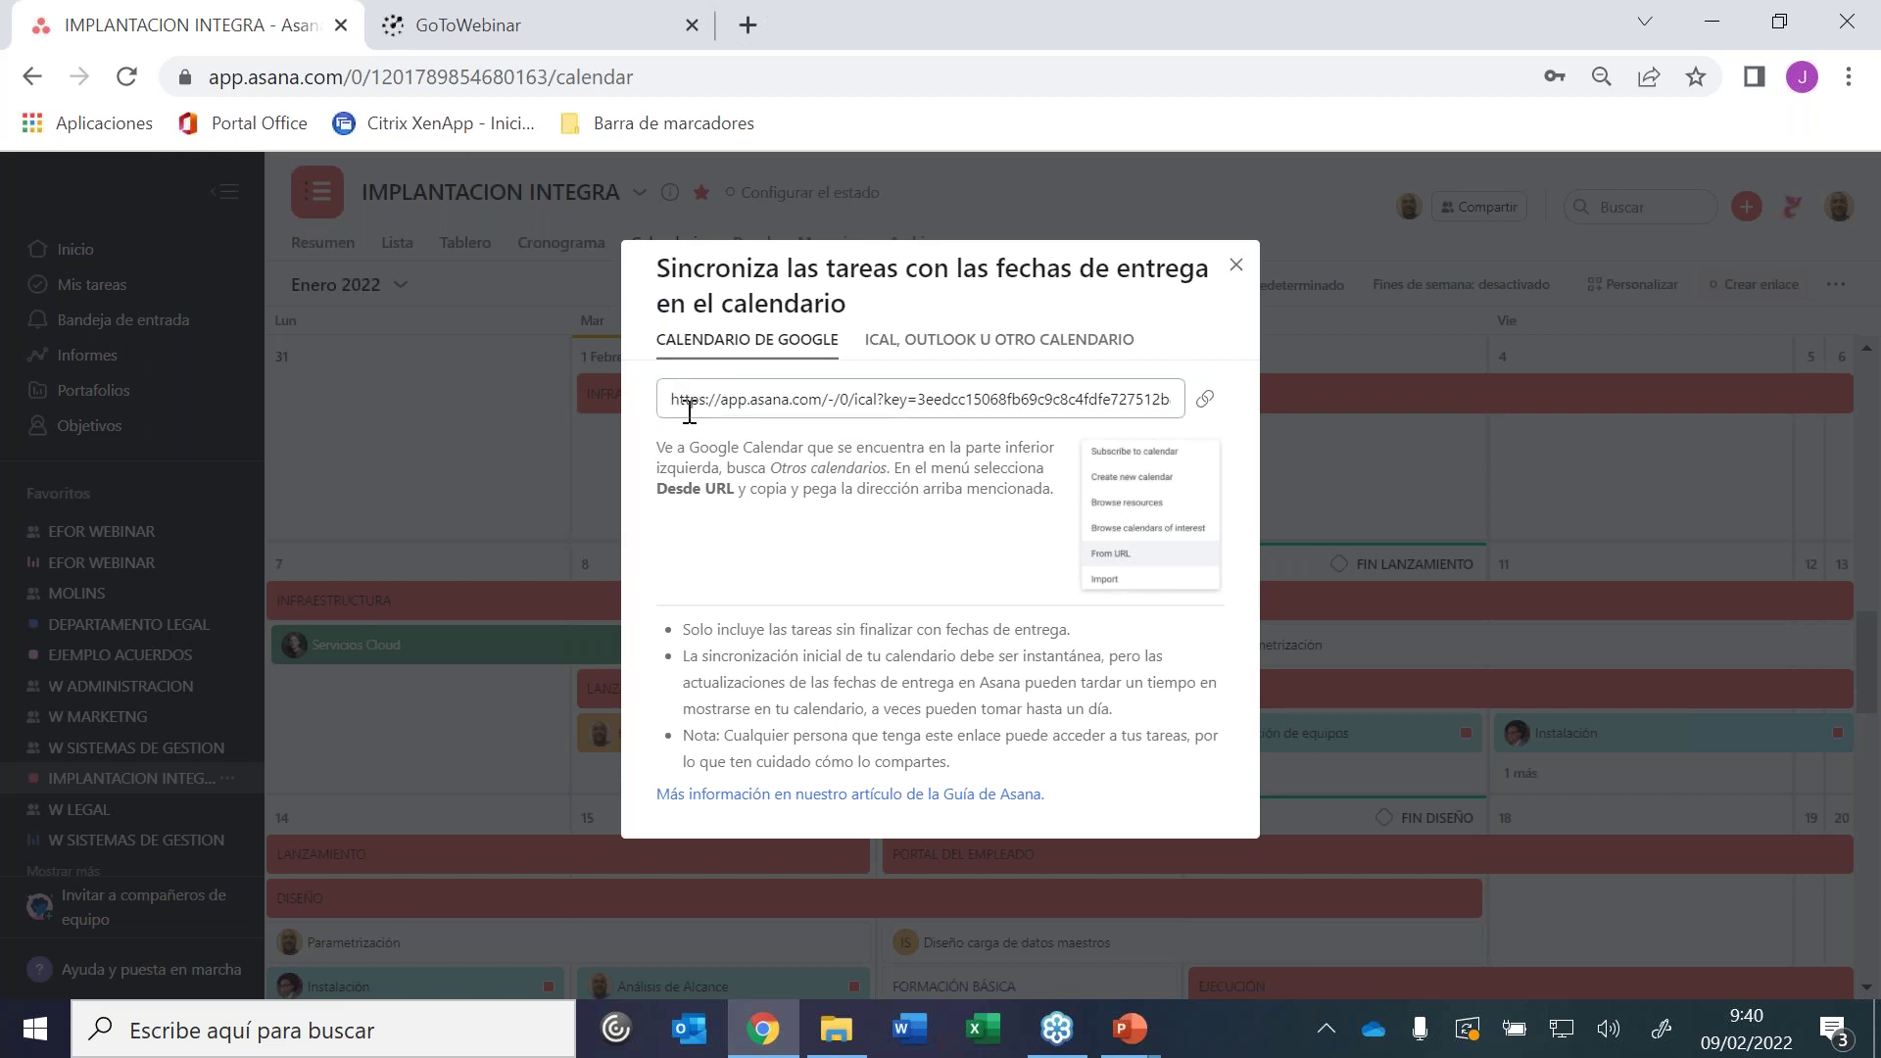
left_click_drag(662, 399, 1263, 363)
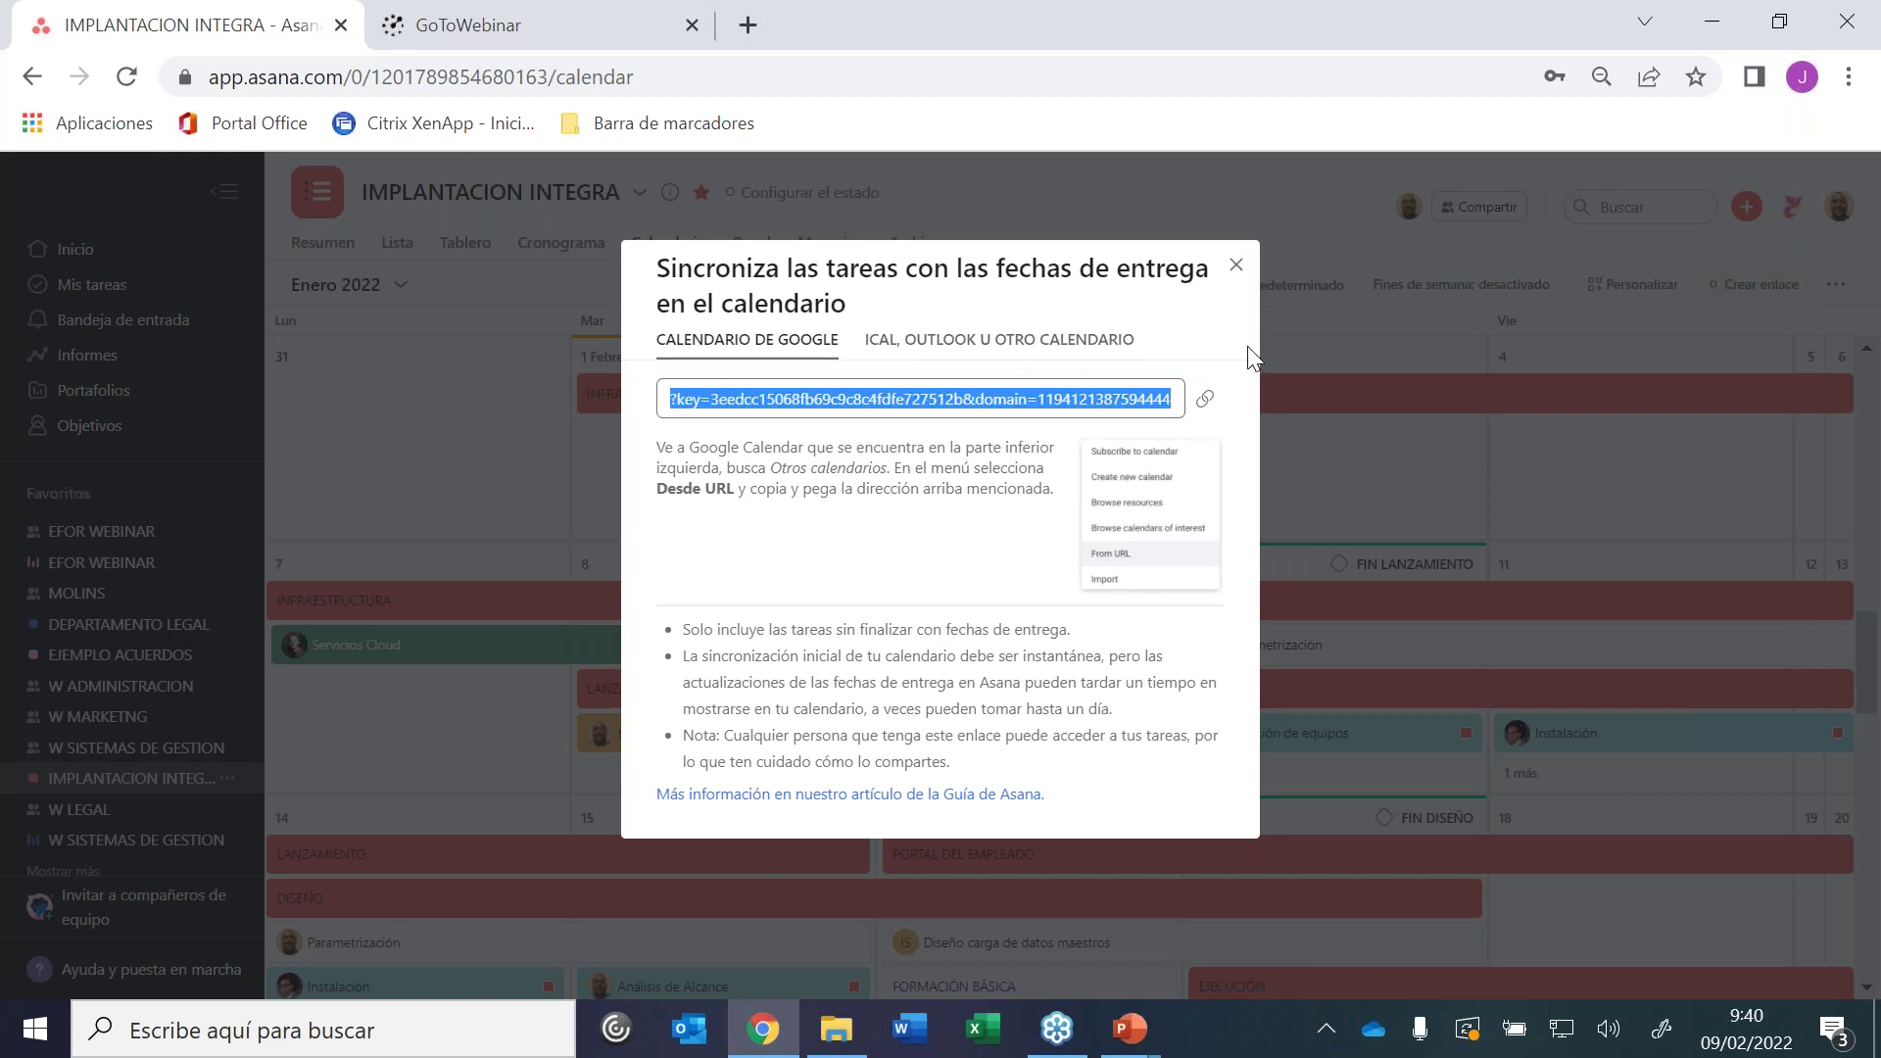
left_click(799, 415)
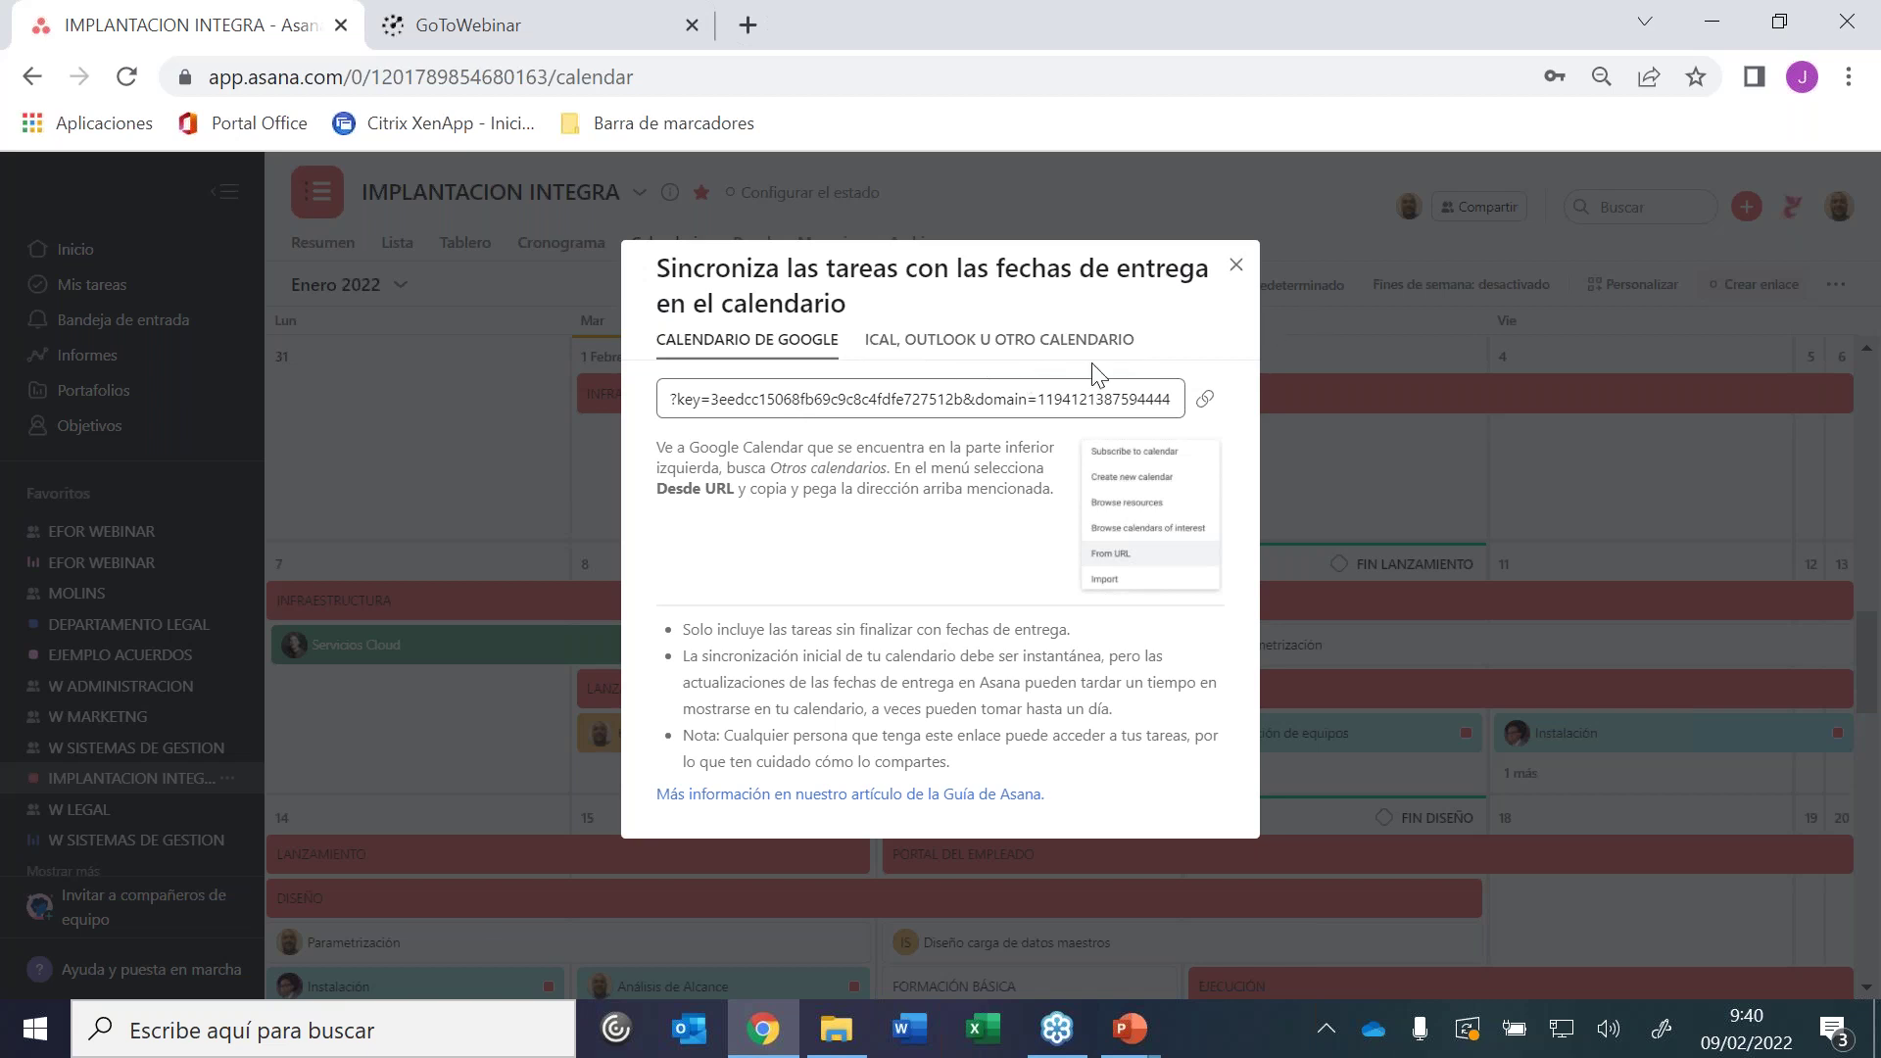
left_click(955, 341)
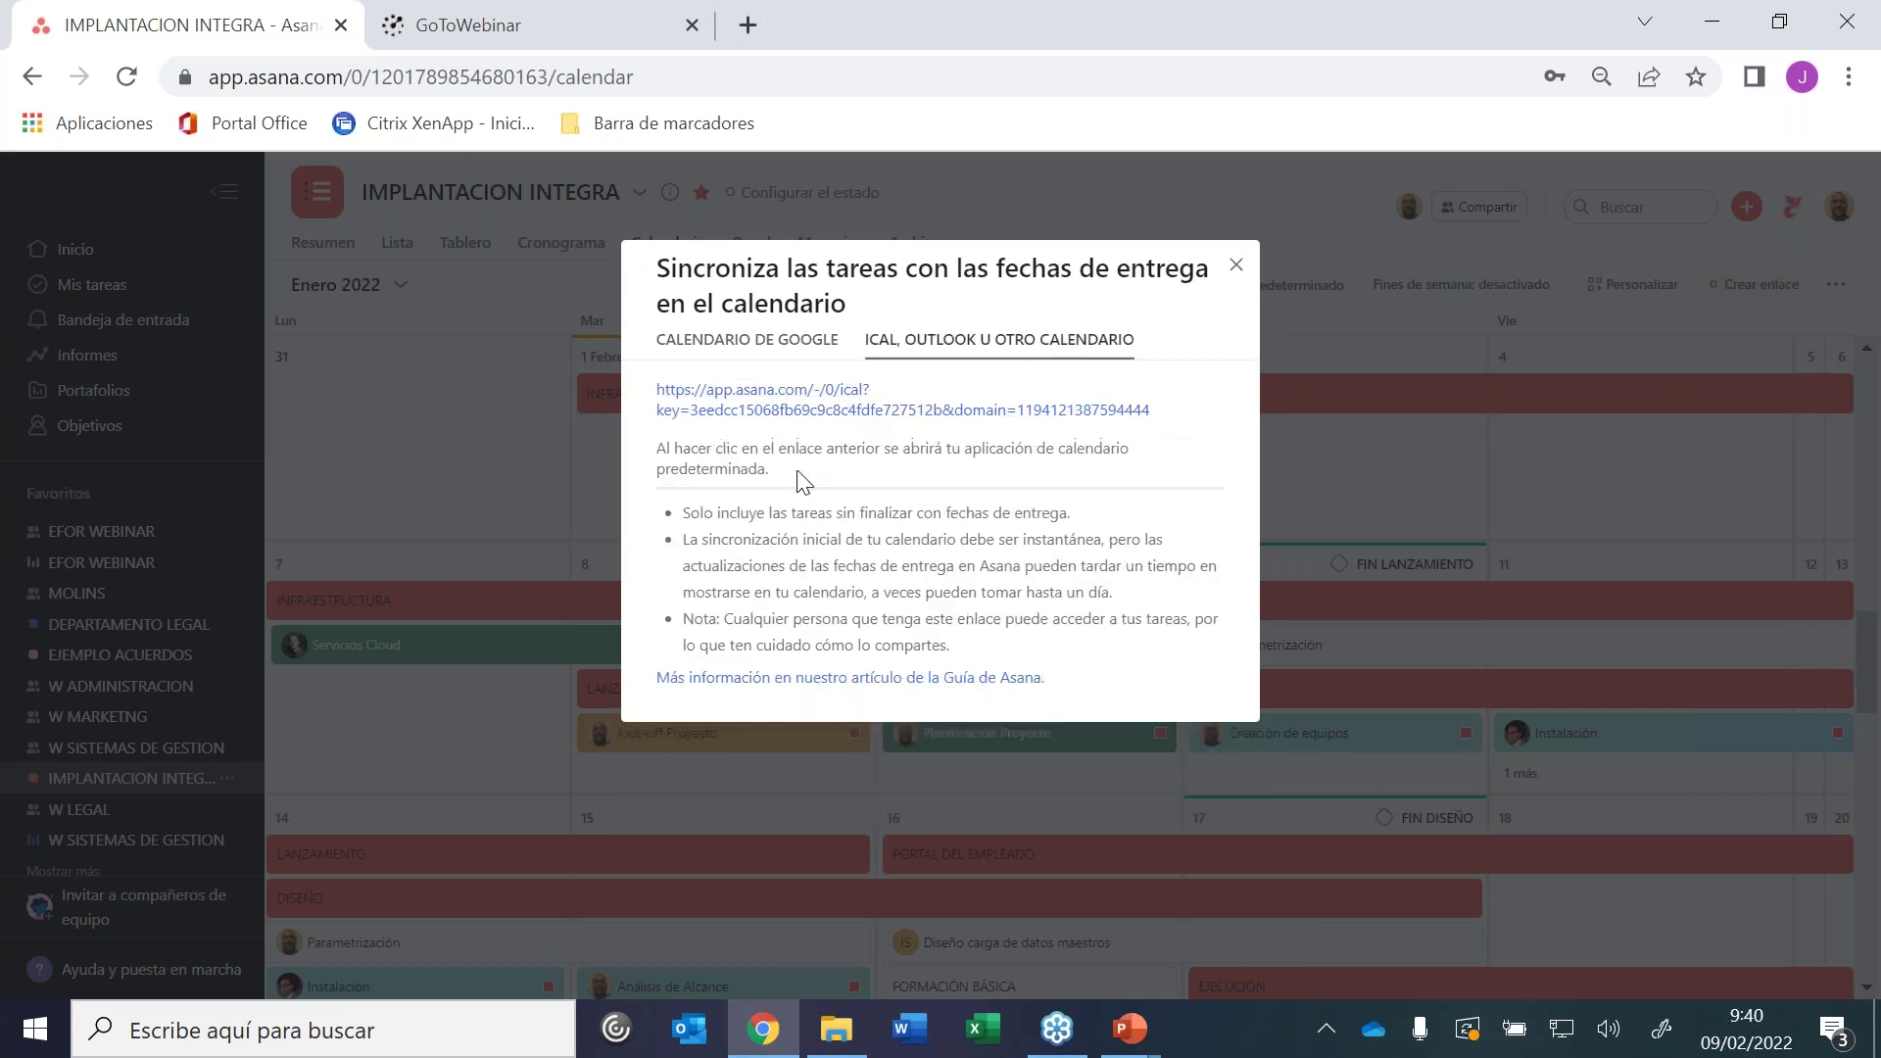
left_click(1235, 265)
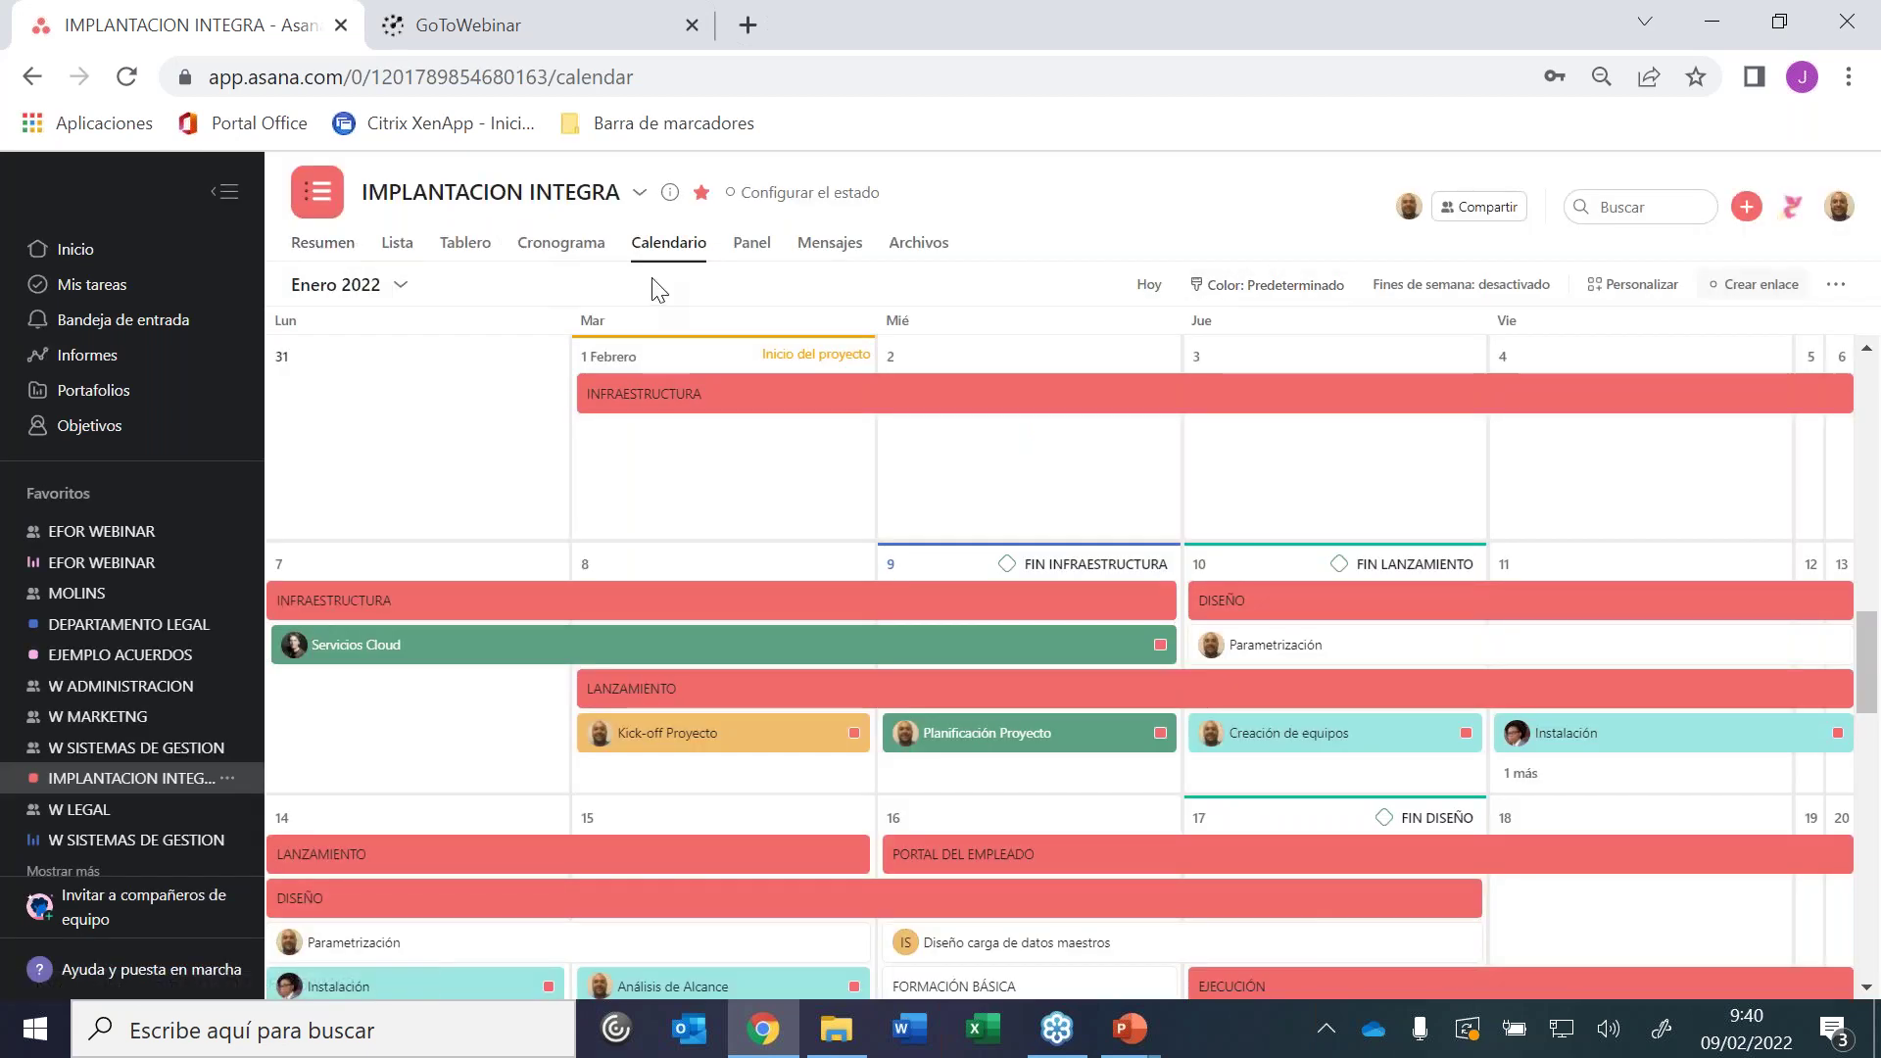
Set up a new column chart on the IMPLANTACION INTEGRA dashboard with Responsable on the X axis and Horas Estimadas on the Y axis
left_click(398, 243)
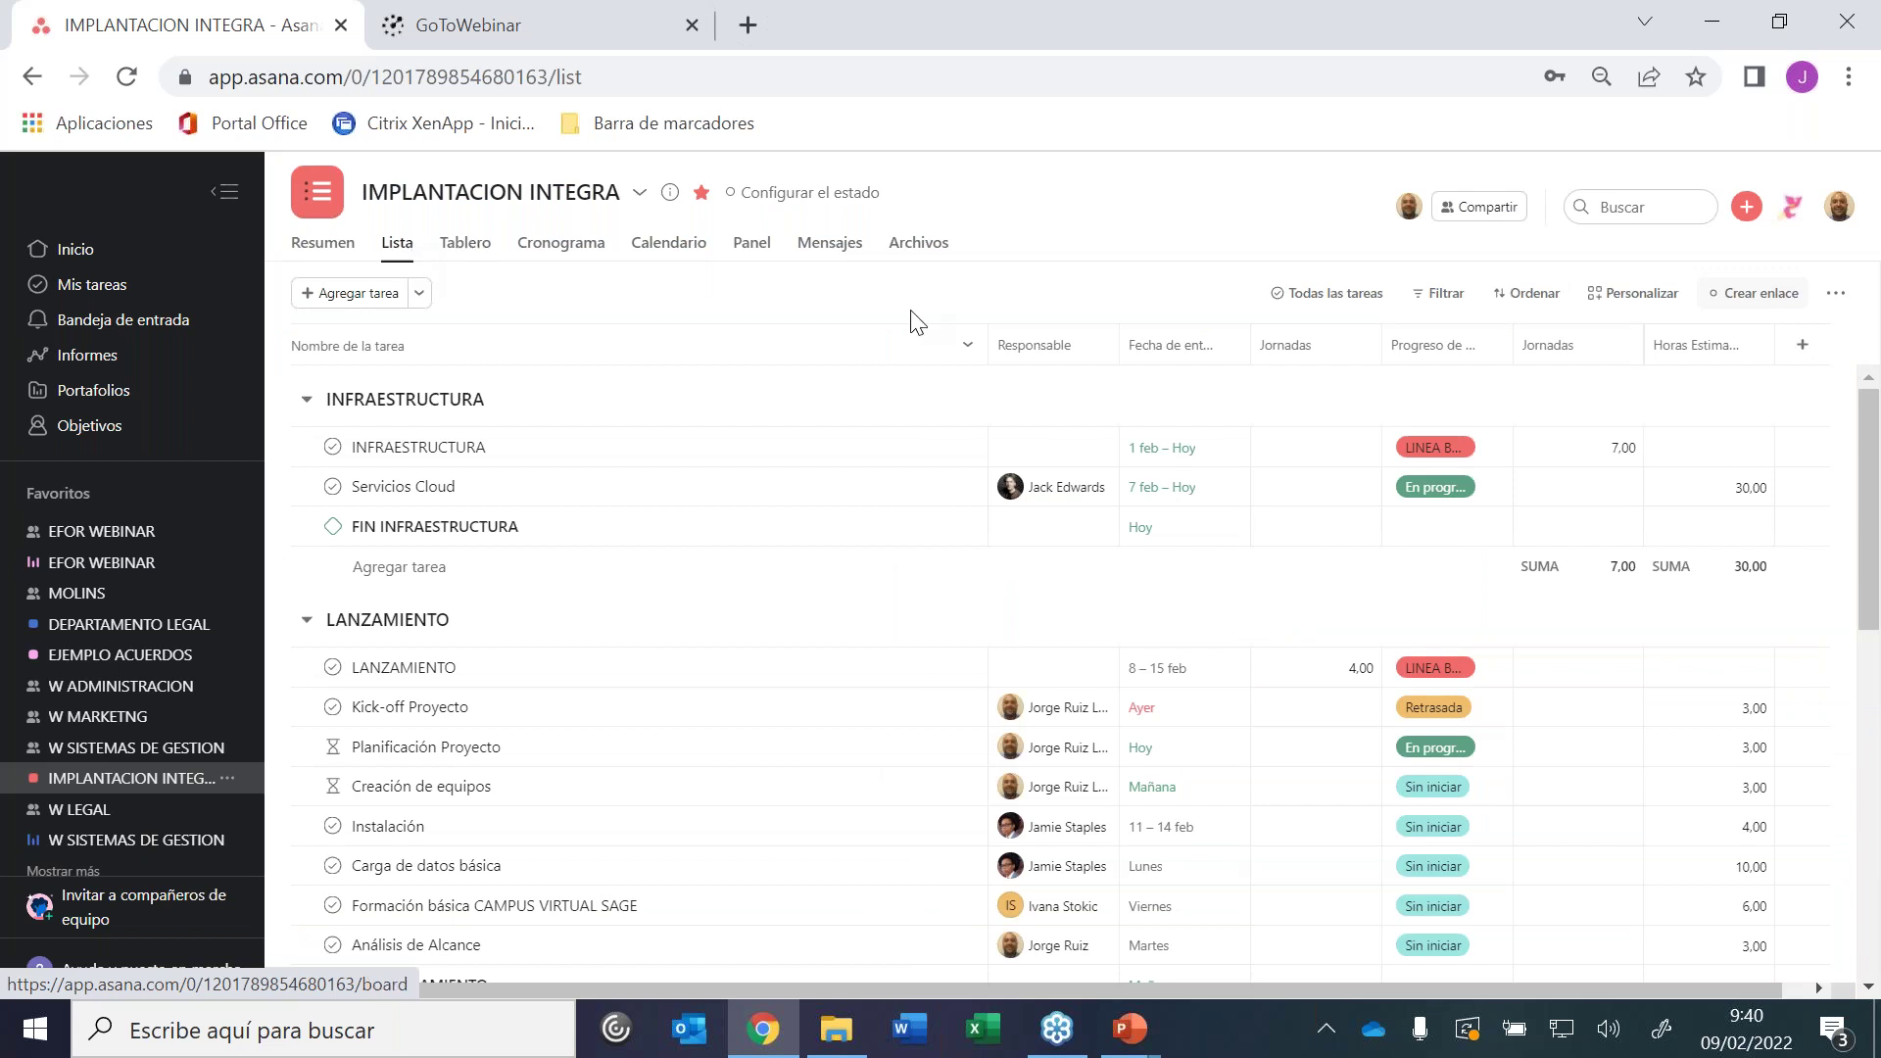
left_click(753, 254)
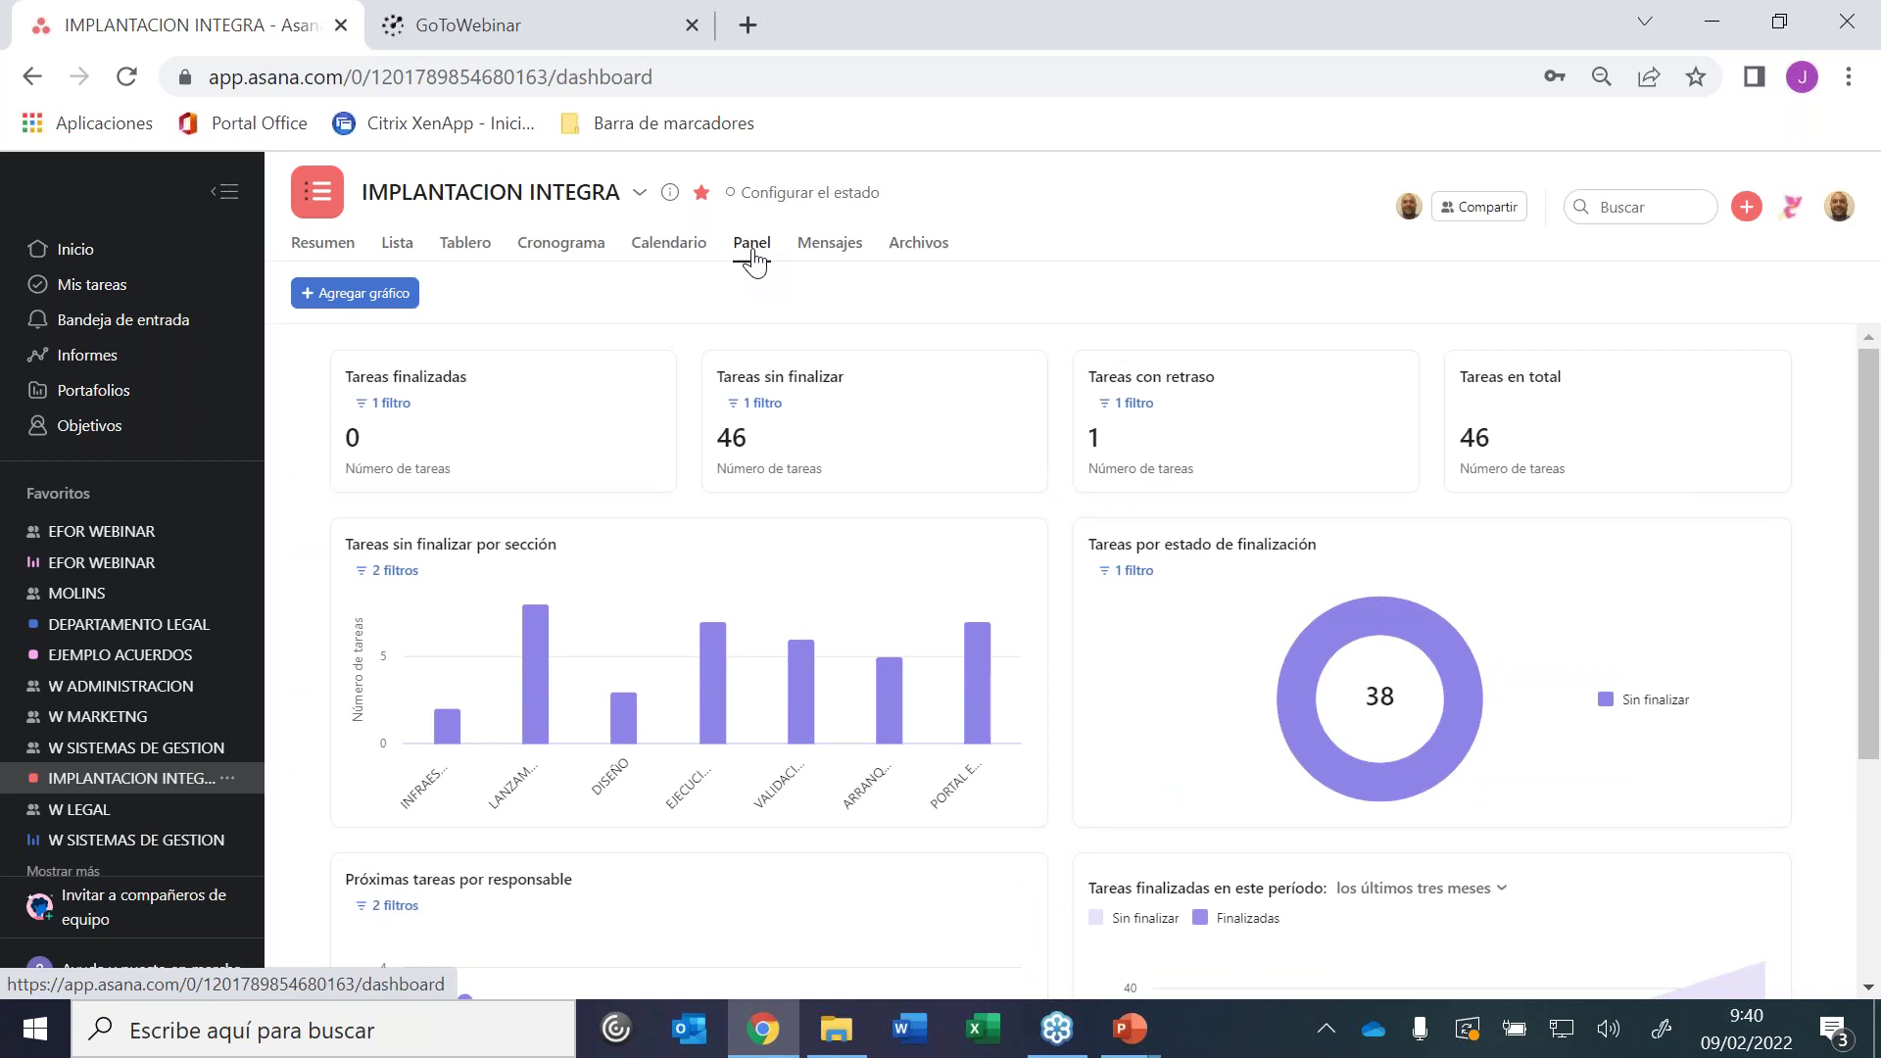
left_click(320, 295)
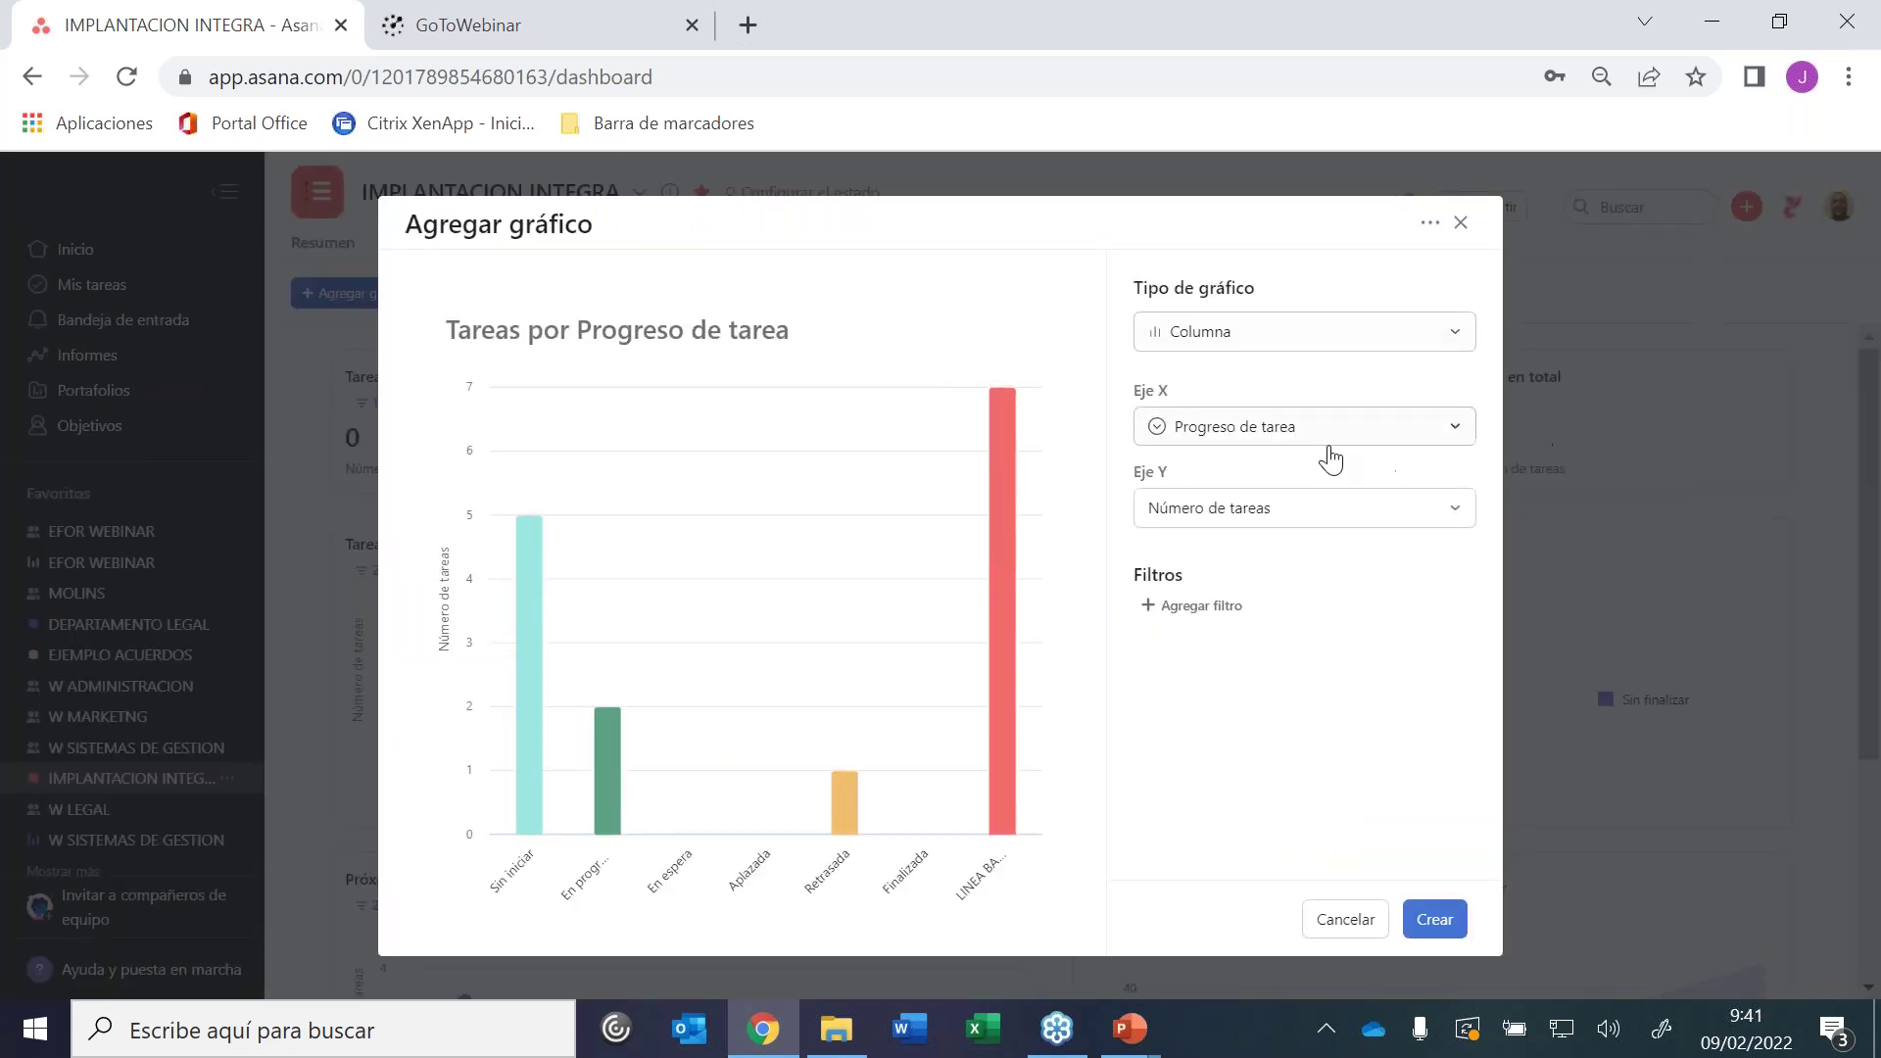
left_click(1275, 338)
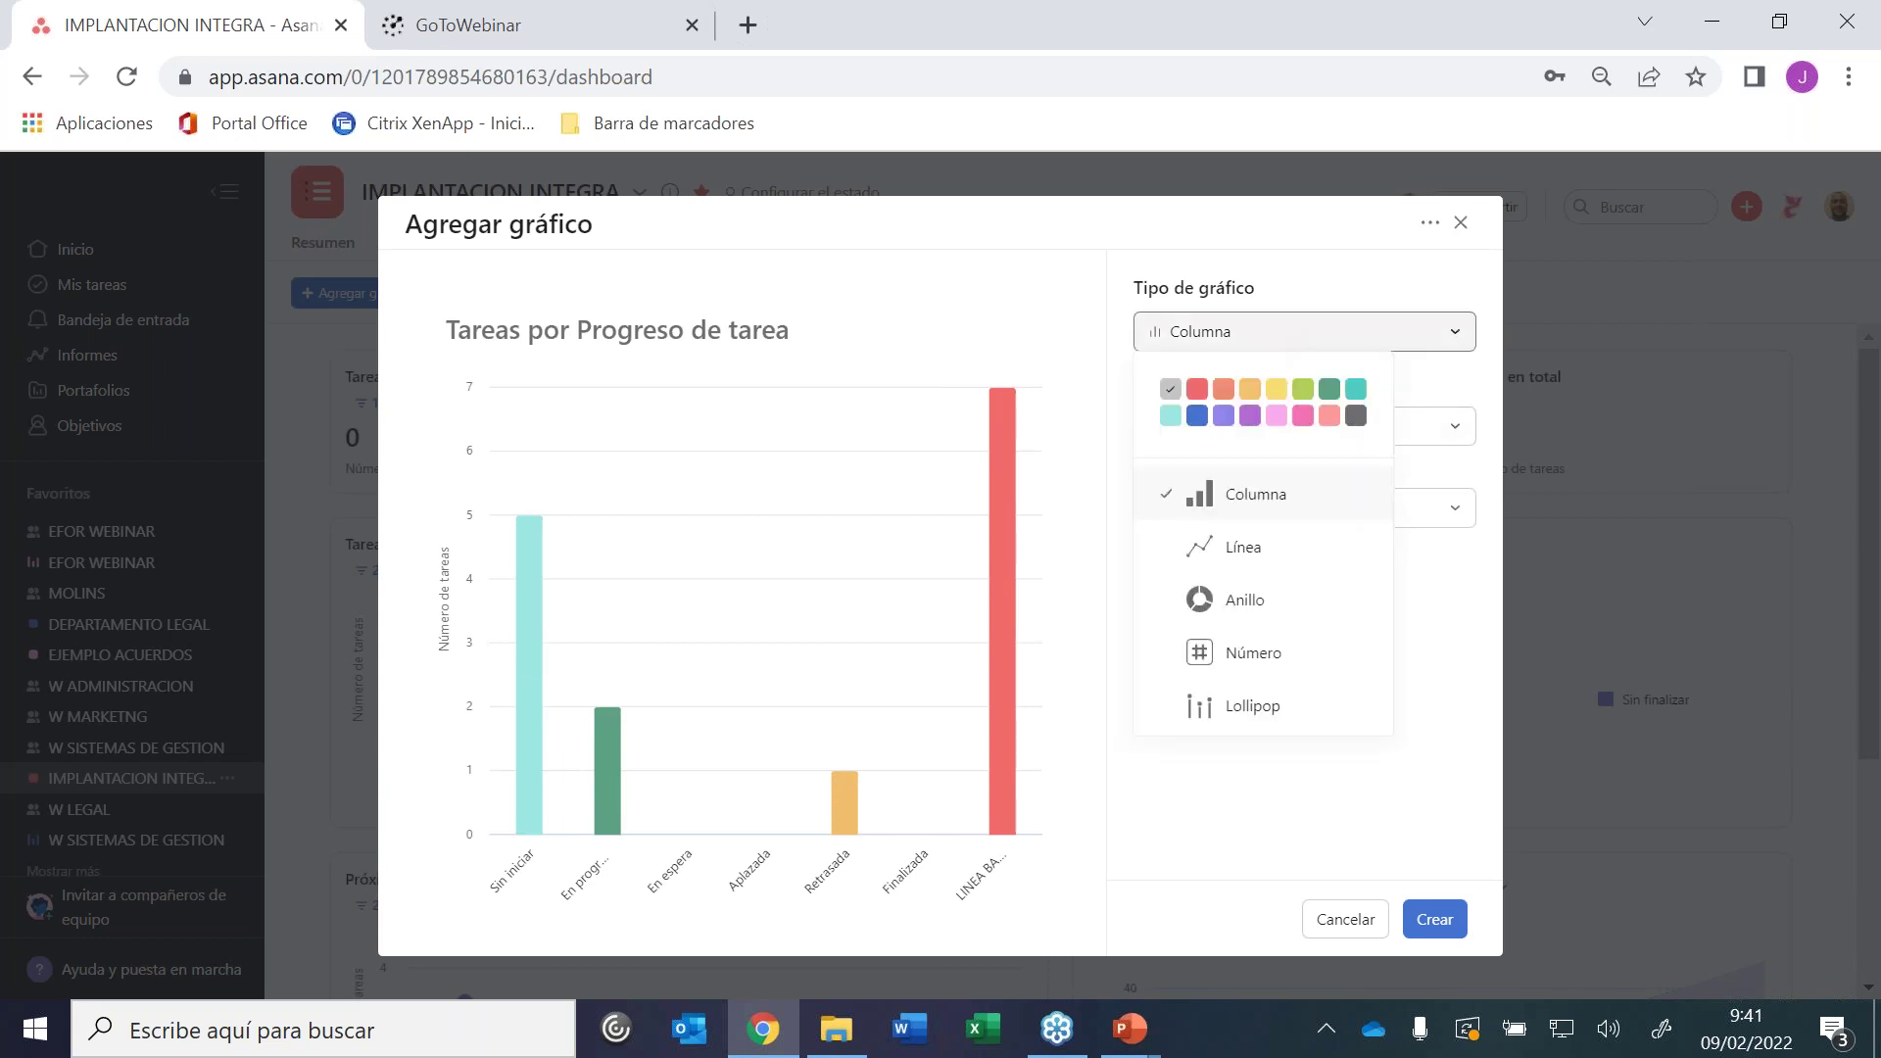
left_click(1251, 747)
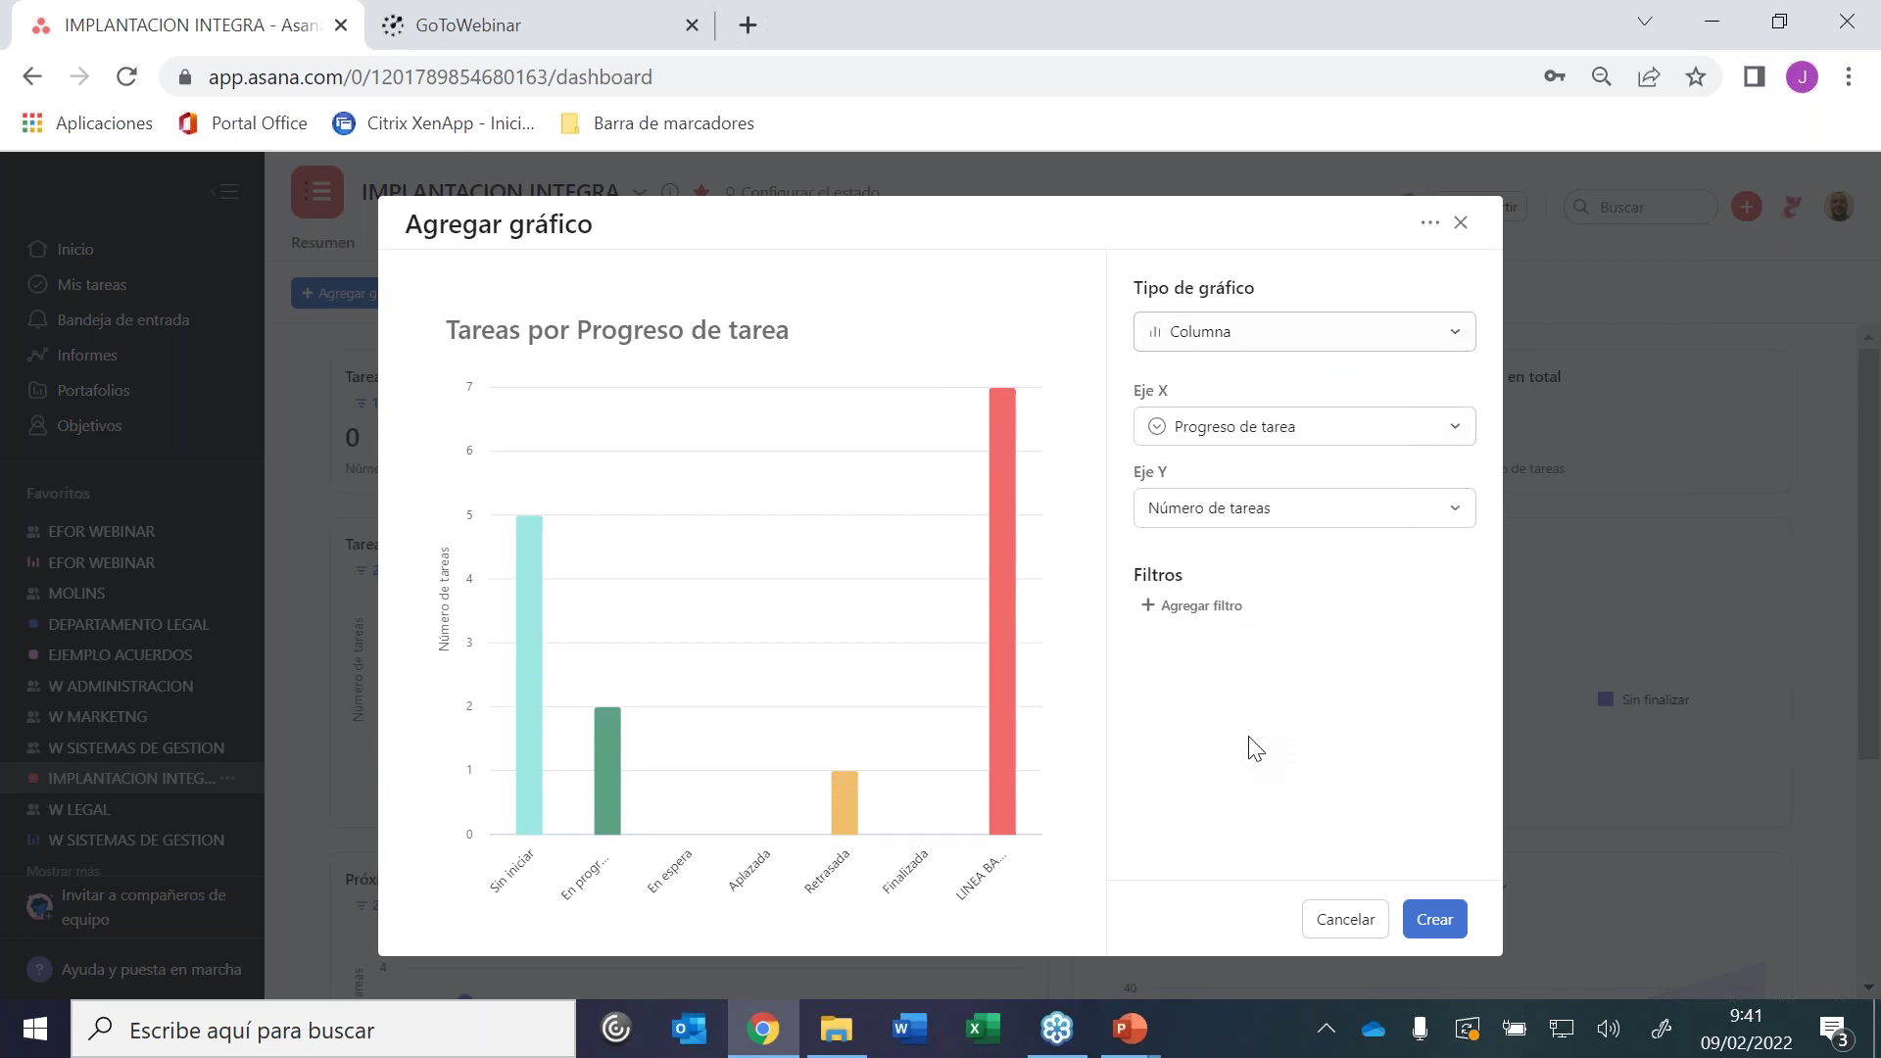
left_click(1213, 442)
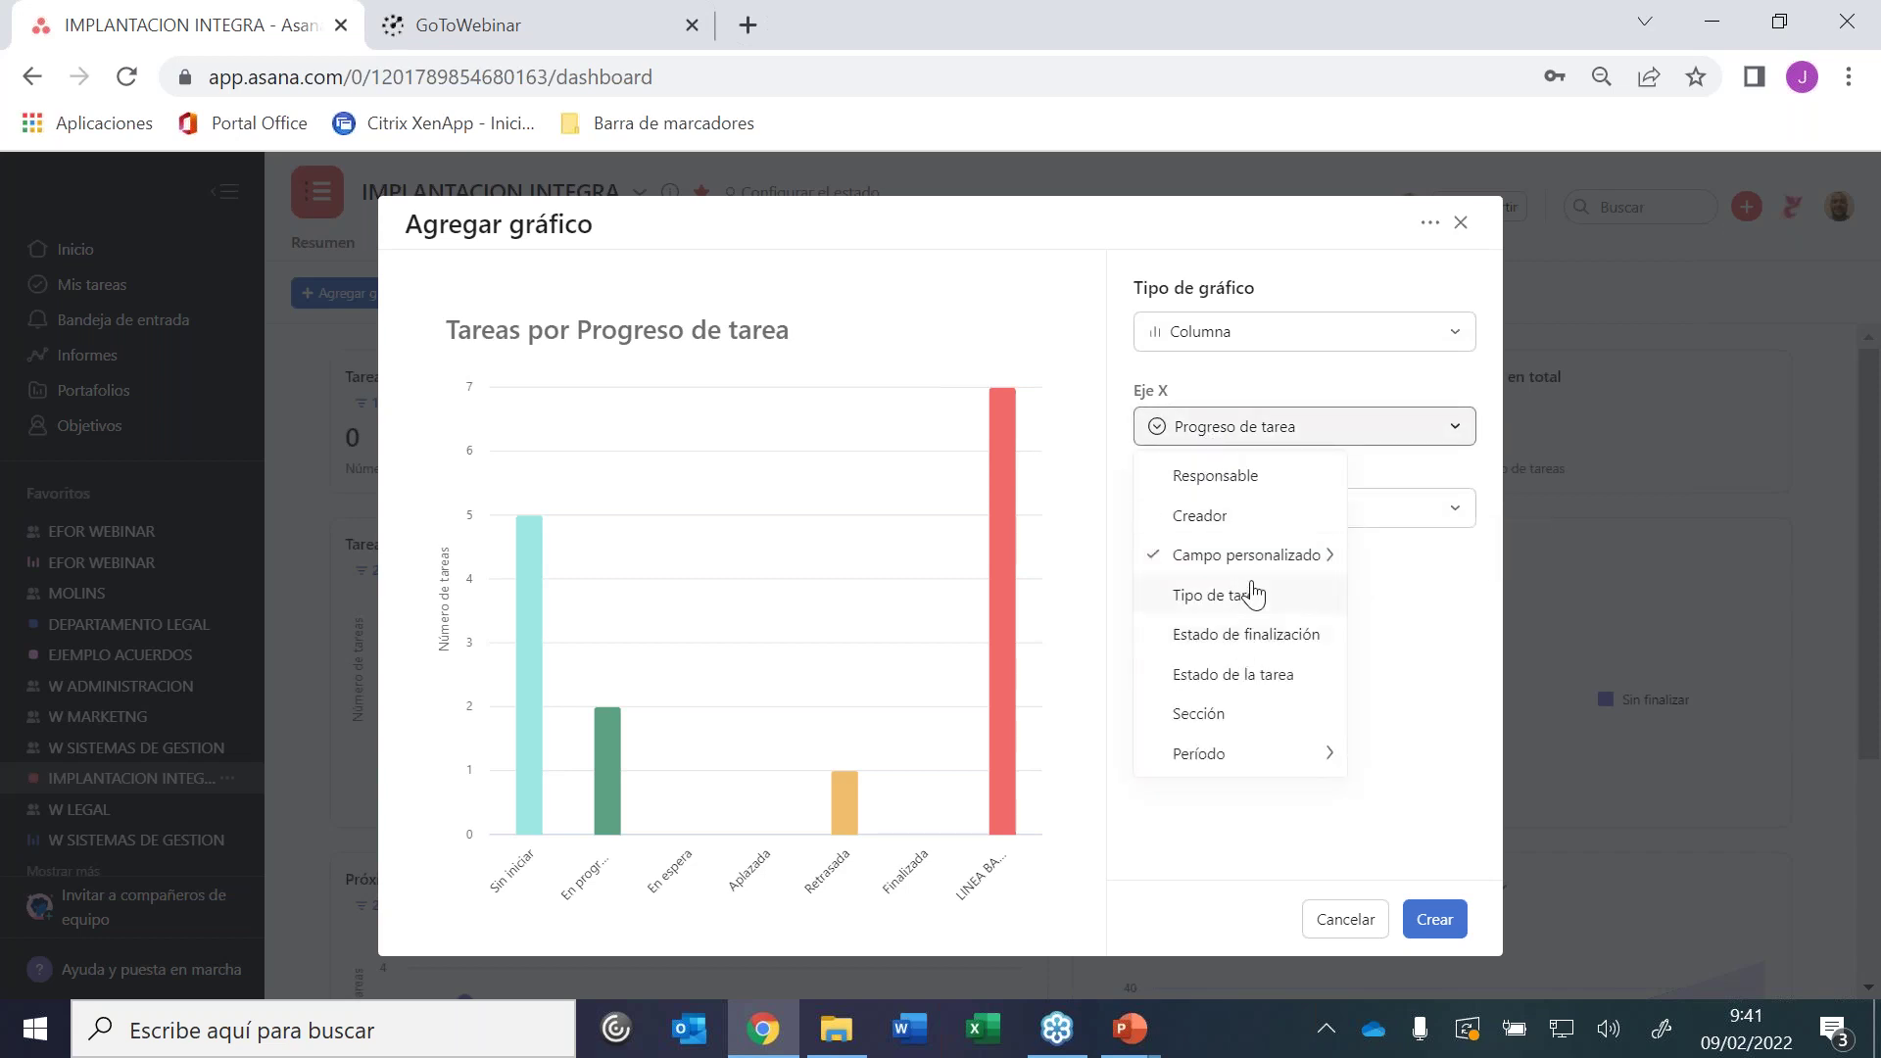
left_click(1219, 476)
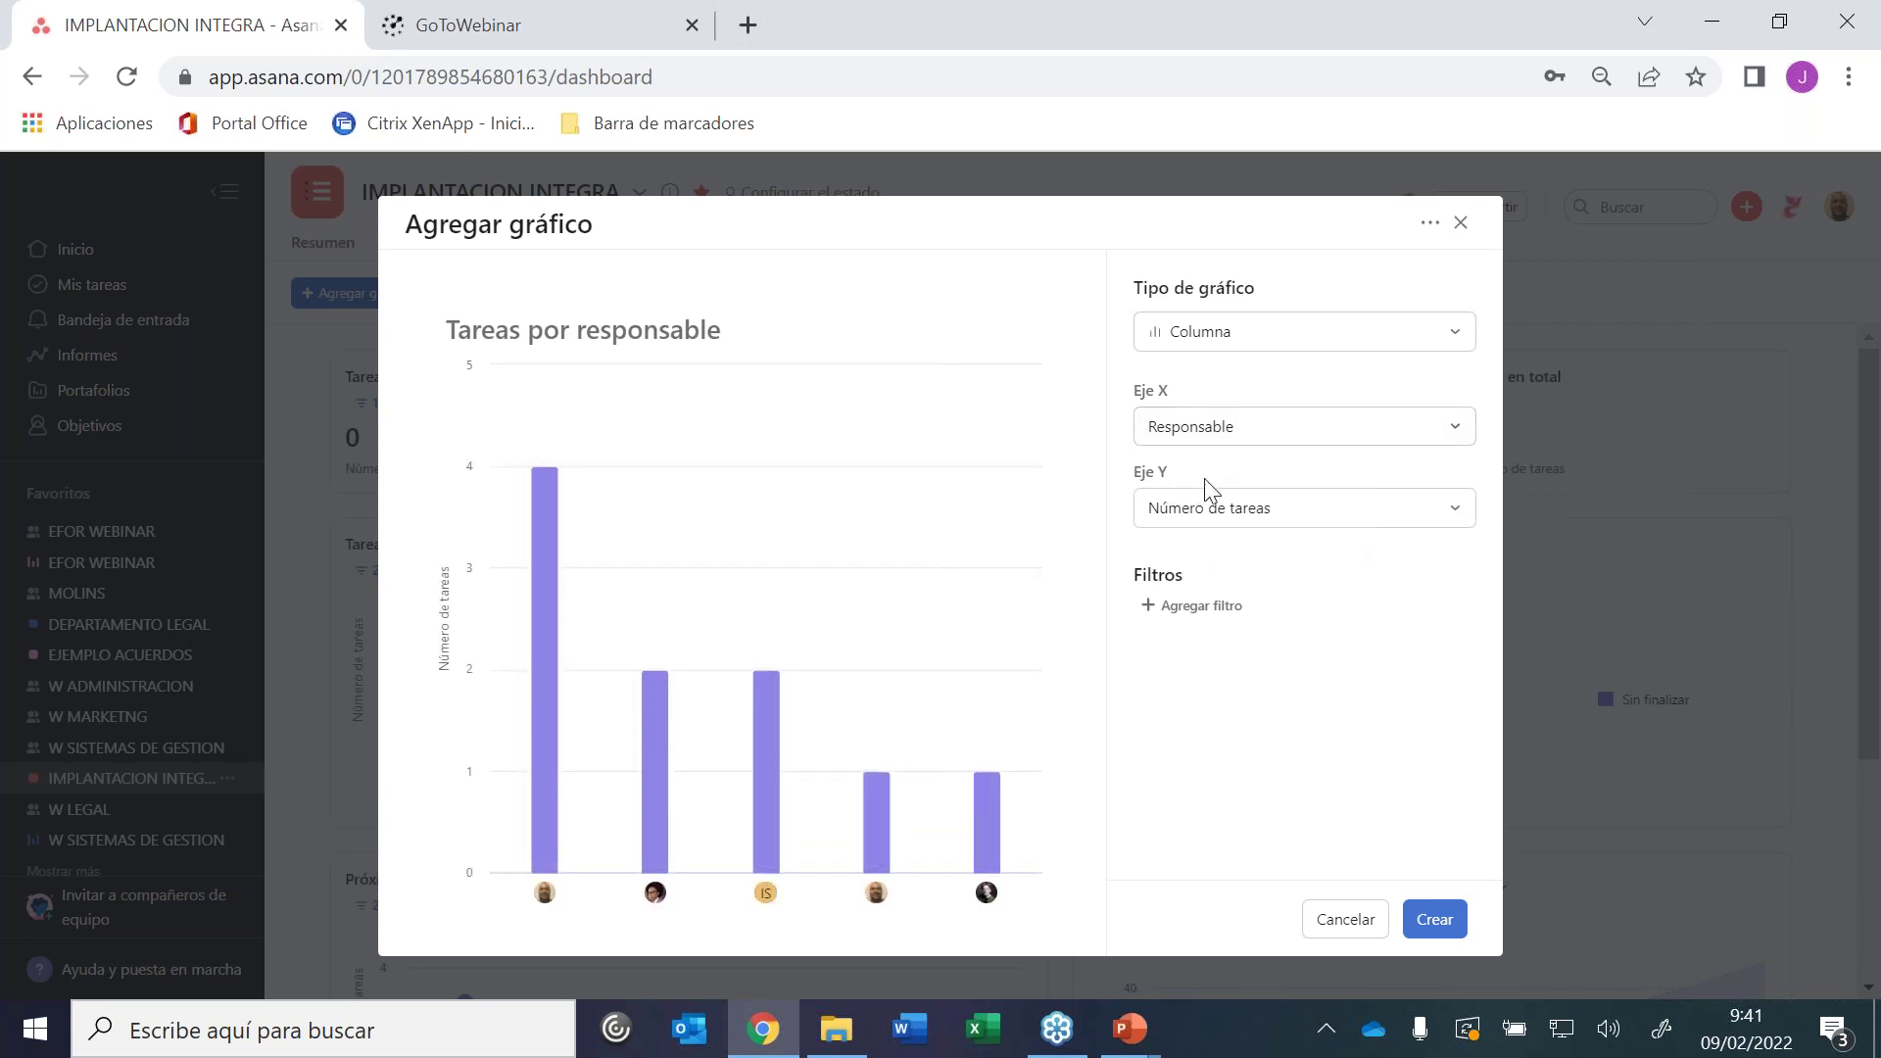
left_click(1317, 509)
mouse_move(1264, 600)
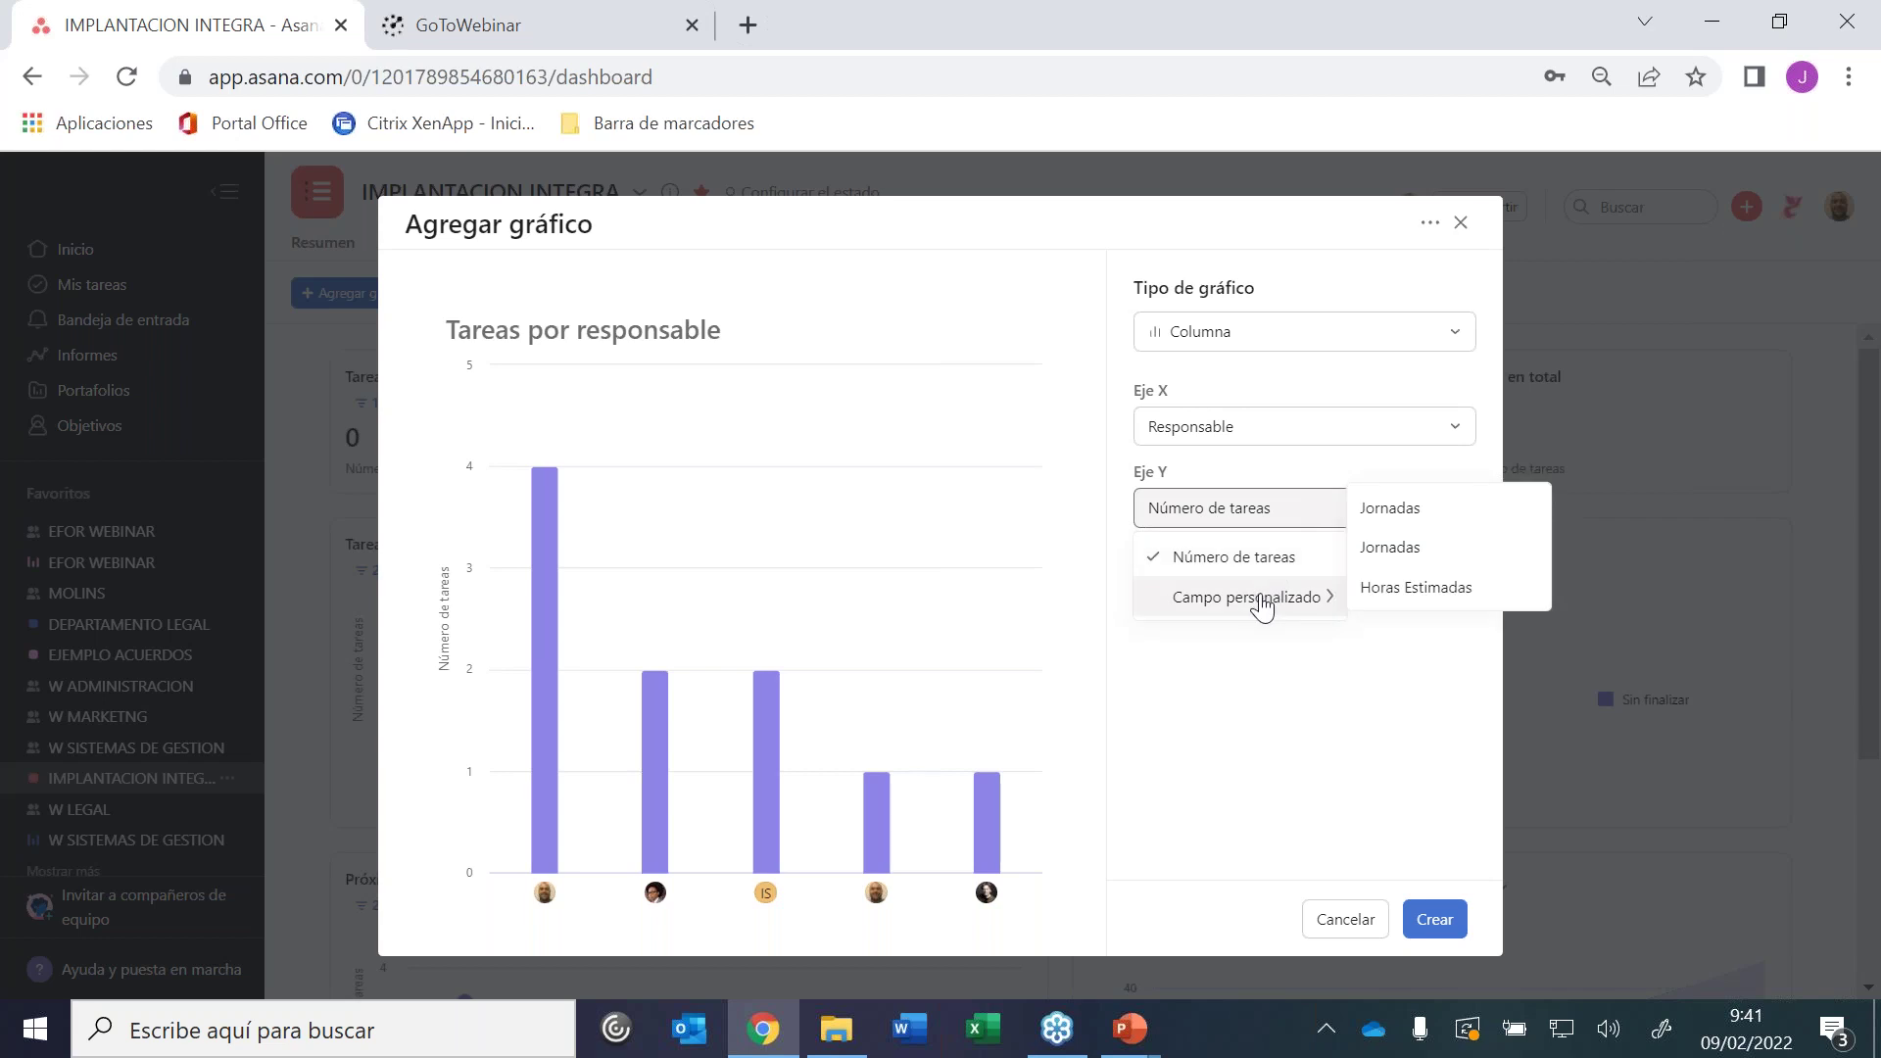
left_click(1432, 605)
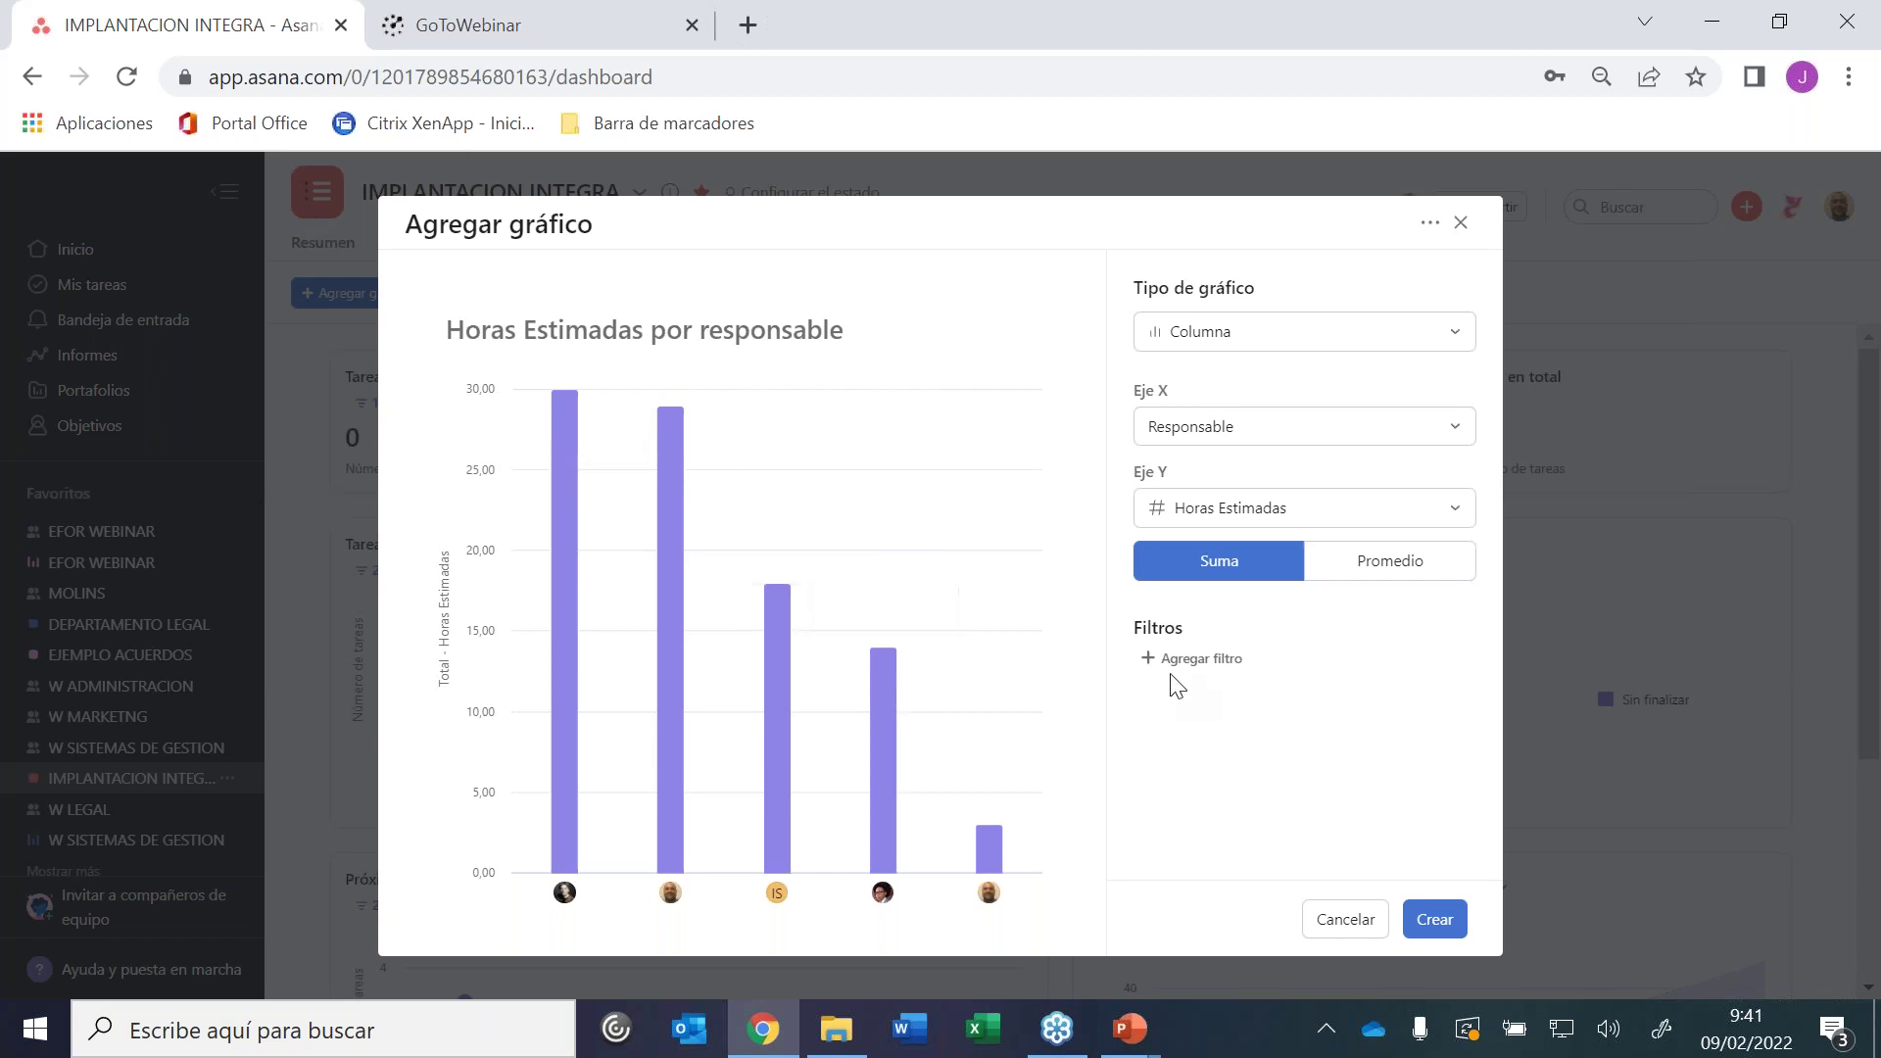
Add a Sección filter with all sections kept selected, and create the chart on the dashboard
left_click(1201, 660)
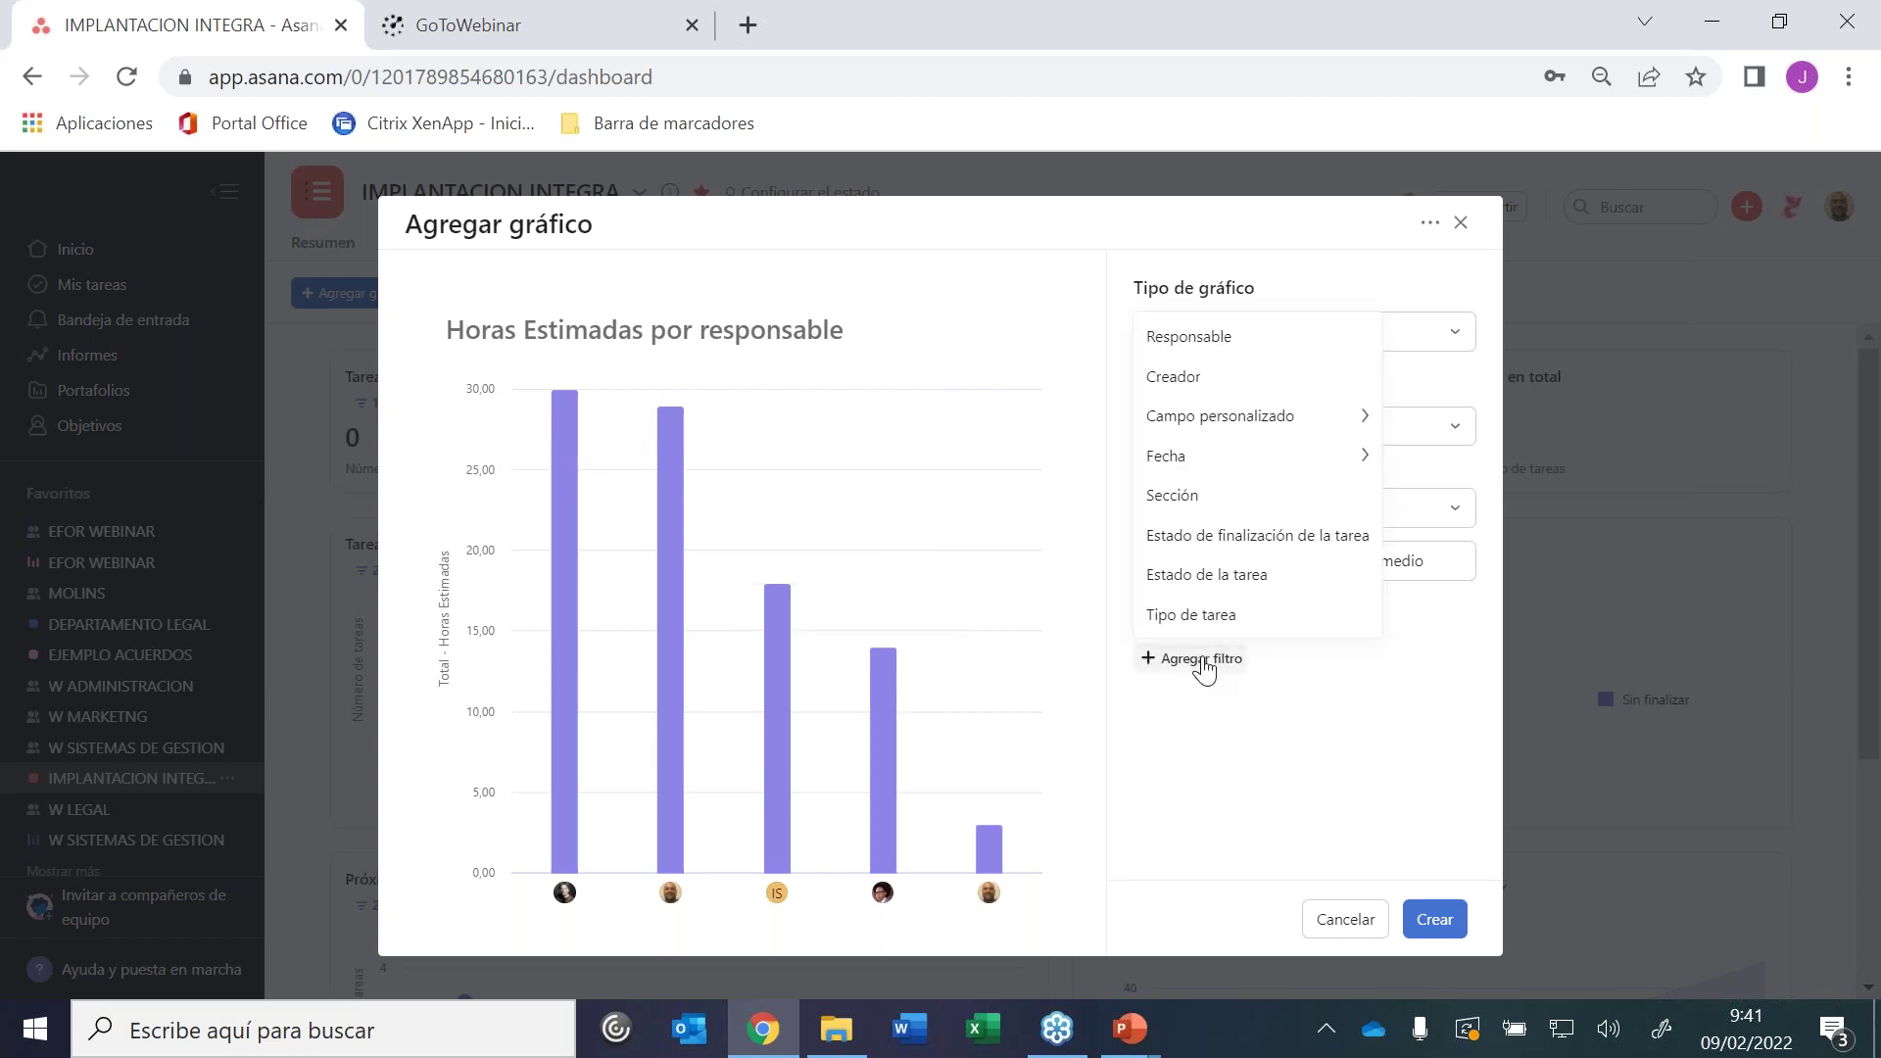
left_click(1201, 496)
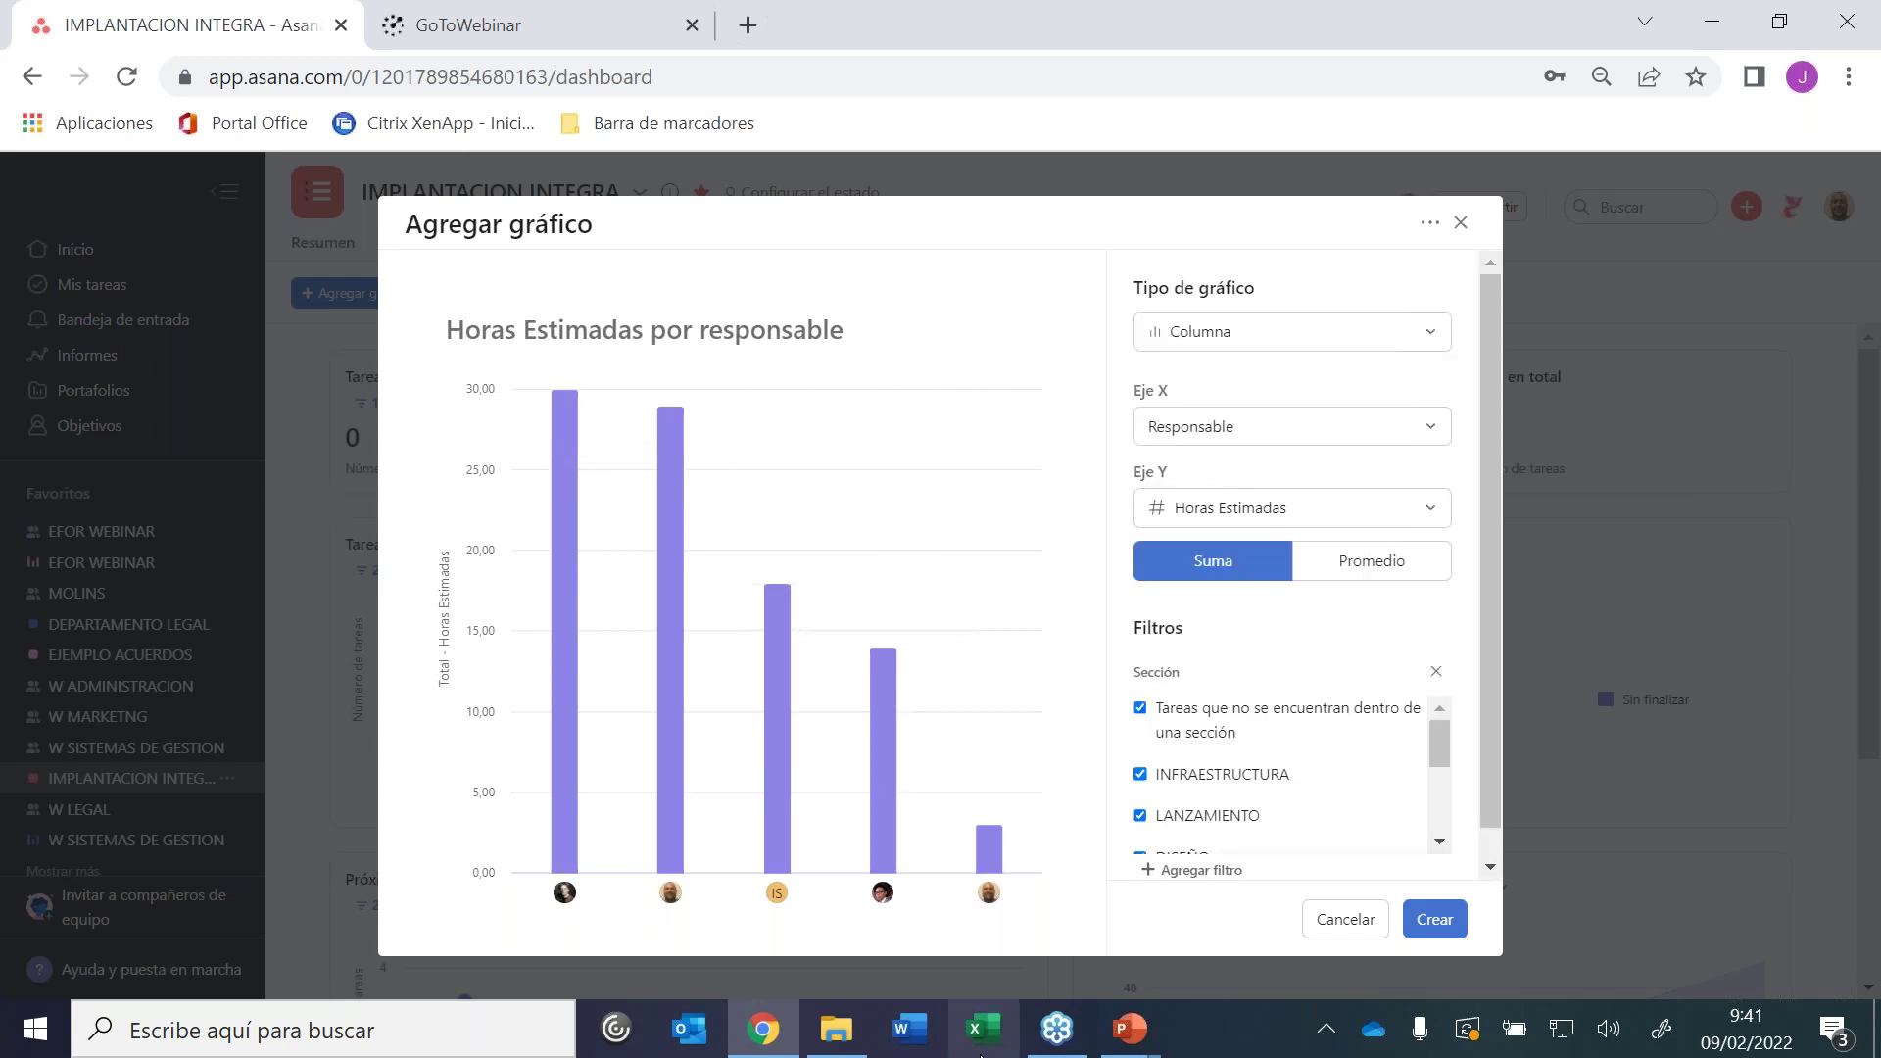
mouse_move(1432, 744)
left_mouse_down()
mouse_move(1432, 784)
mouse_move(1426, 750)
left_mouse_up()
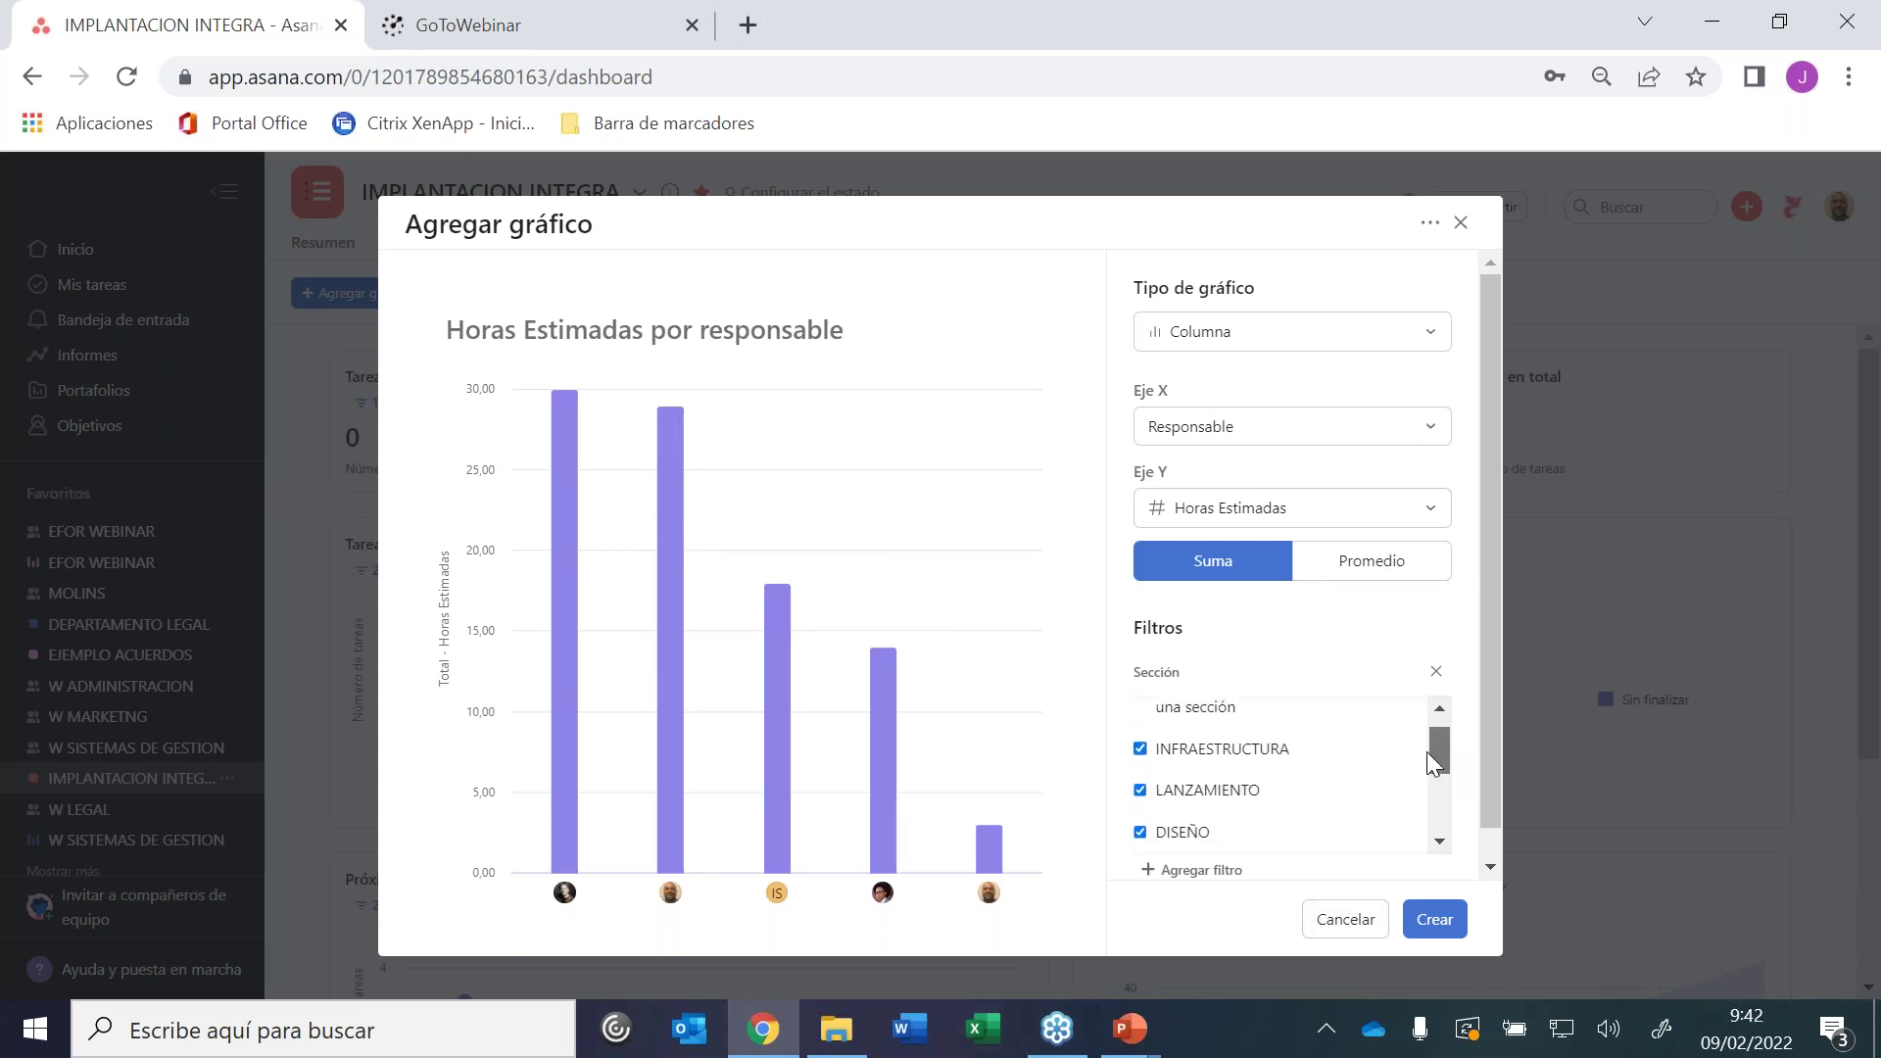
left_click(1445, 926)
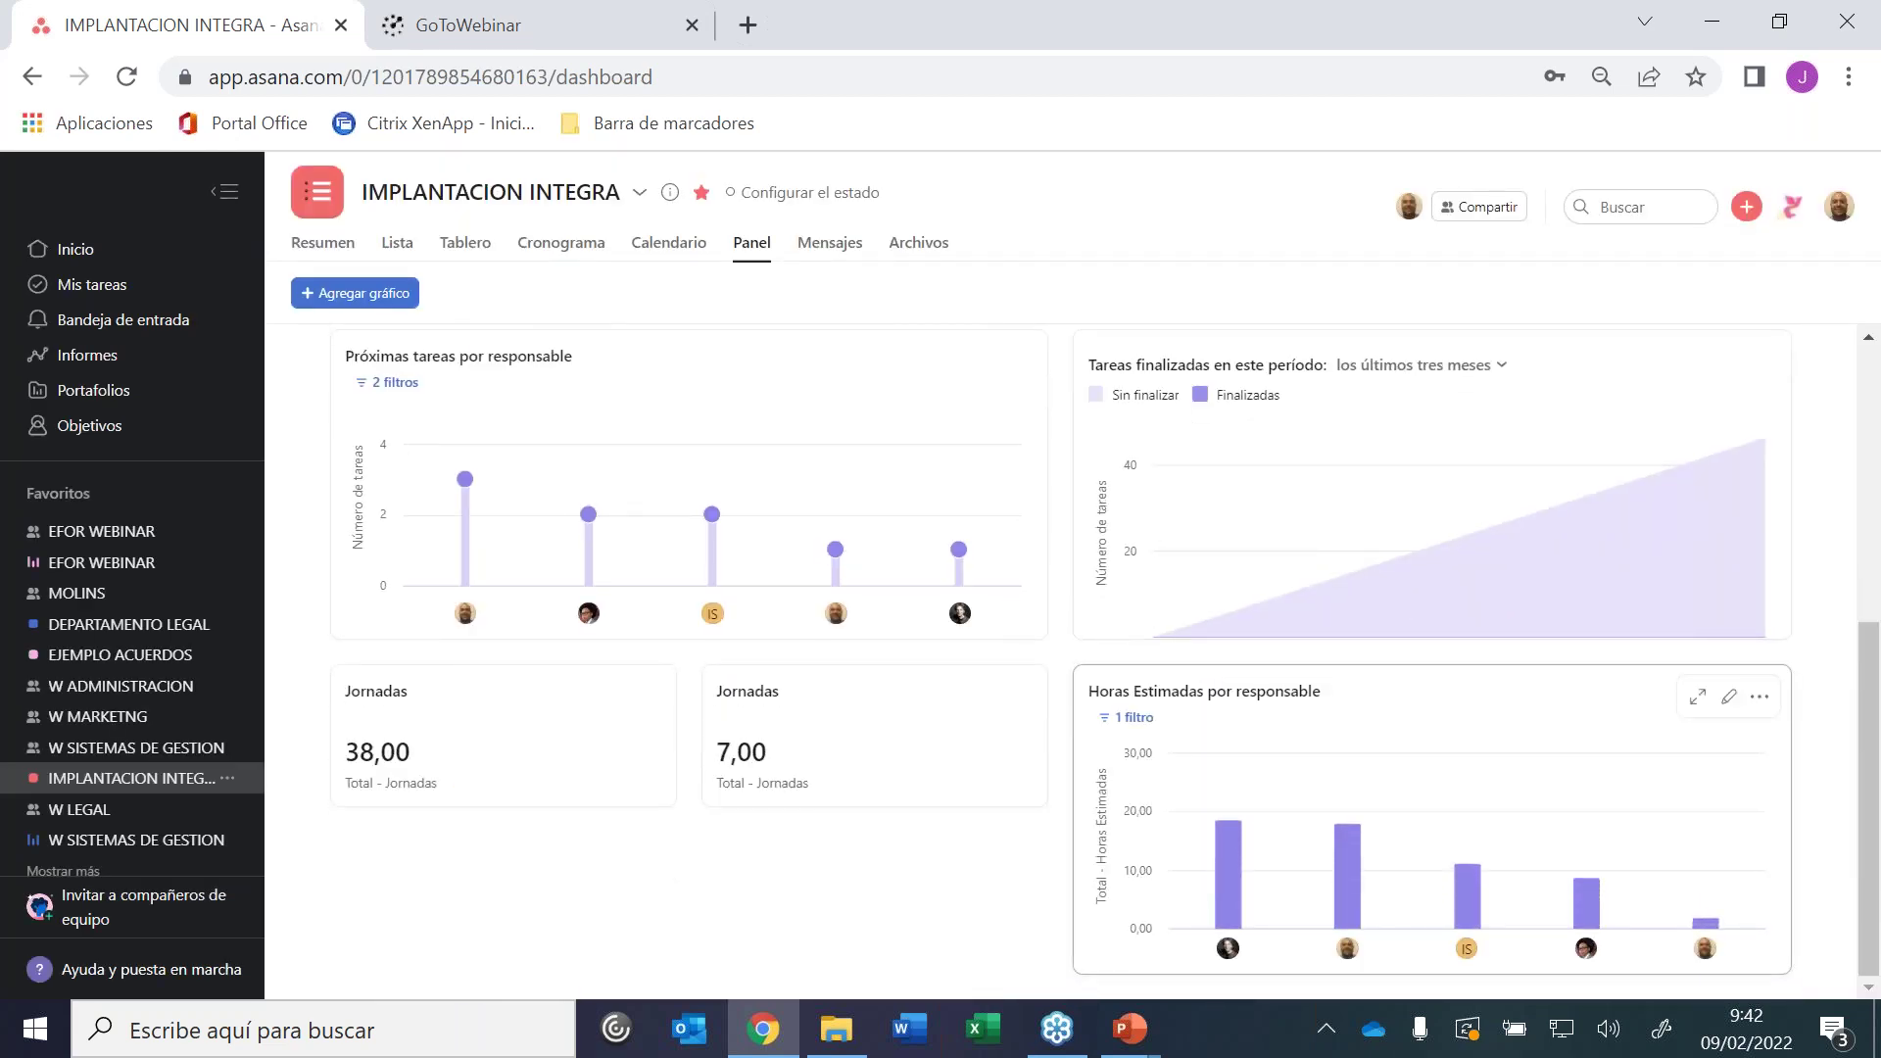
Change the second Jornadas number chart's value to Horas Estimadas, save it, and review the project's list and dashboard
mouse_move(1587, 823)
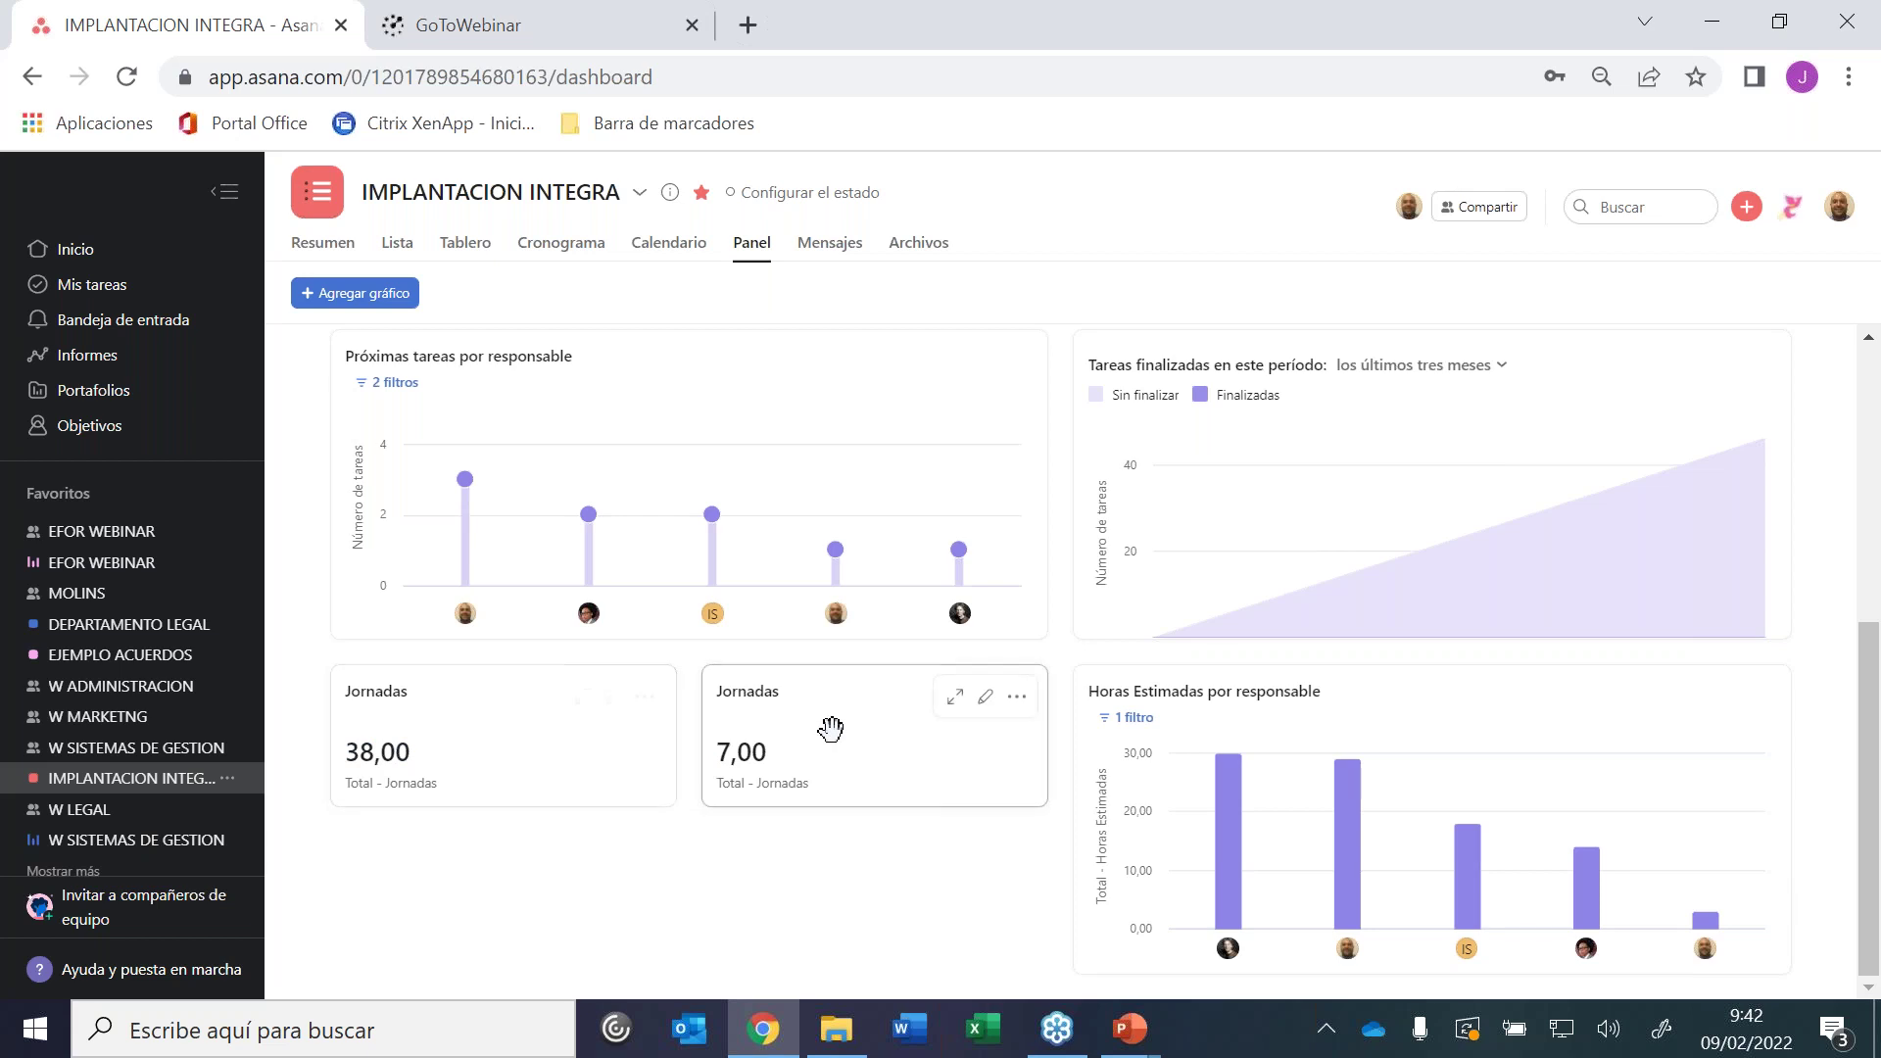
left_click(986, 697)
left_click(1190, 427)
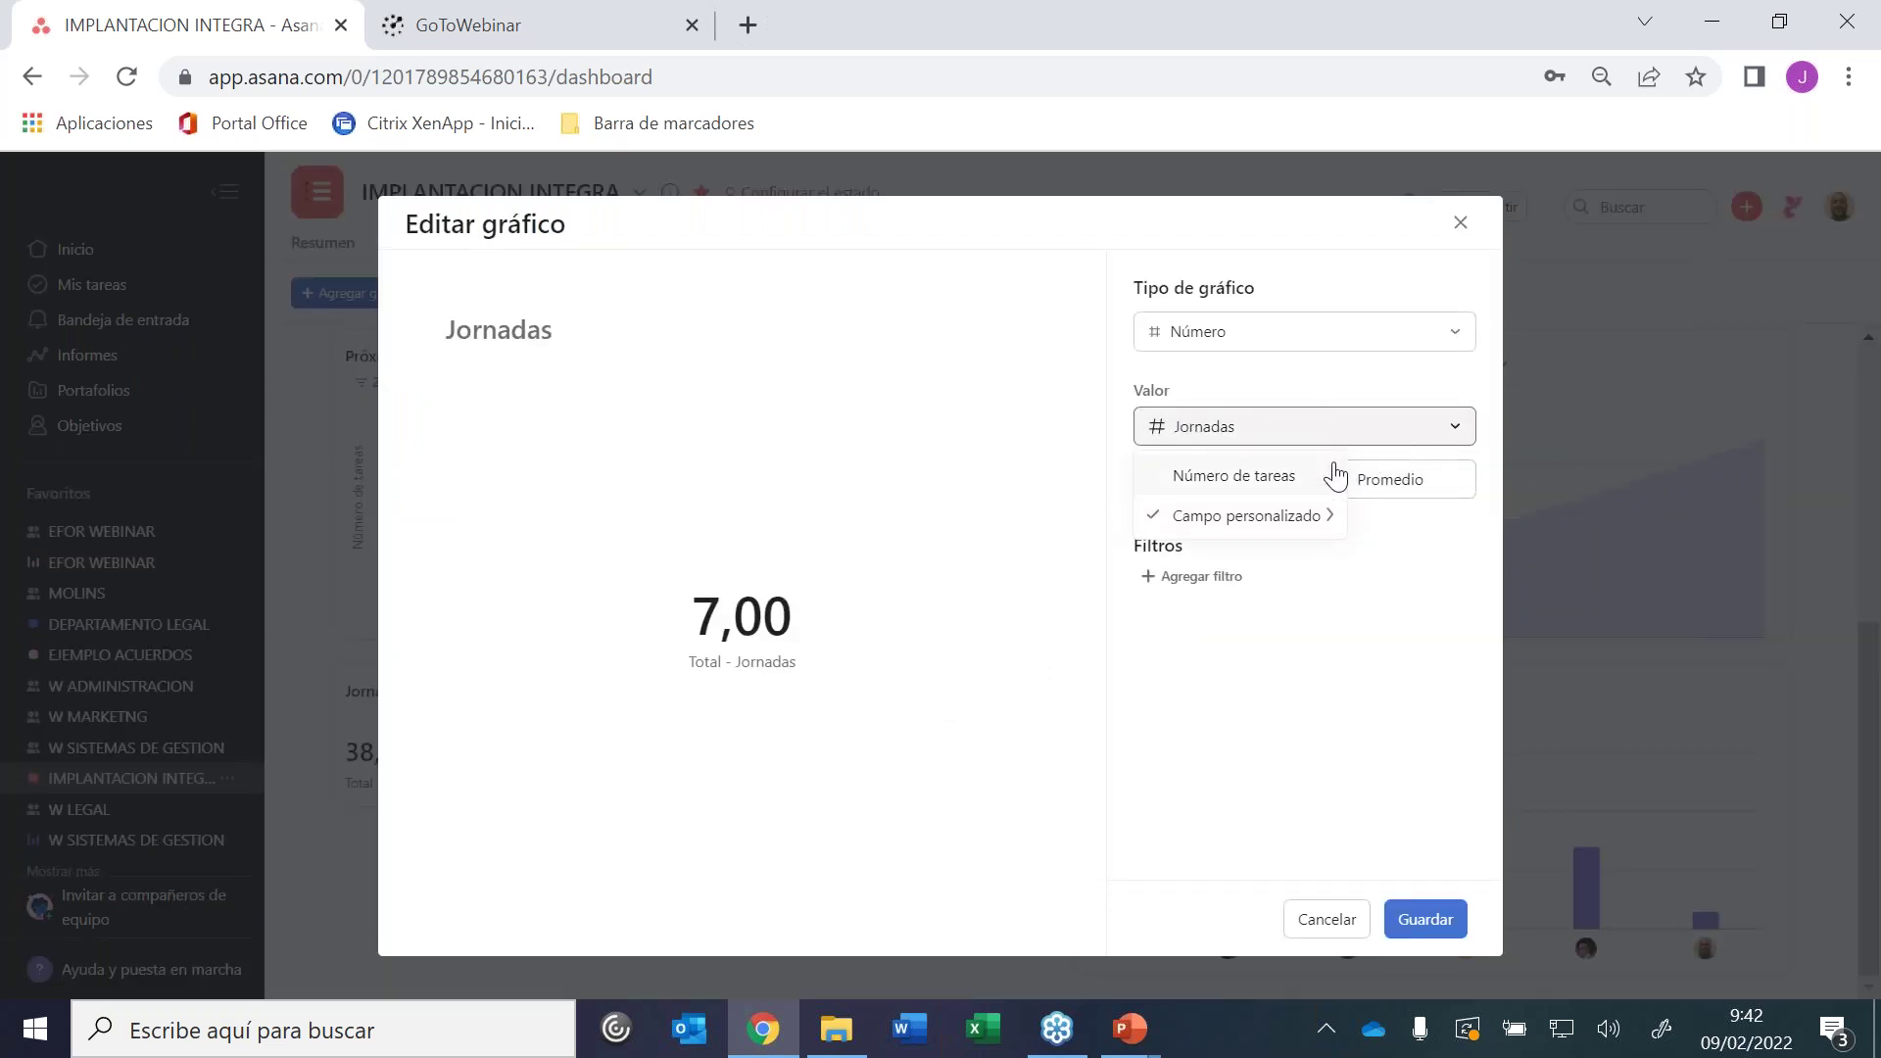
mouse_move(1251, 519)
left_click(1395, 508)
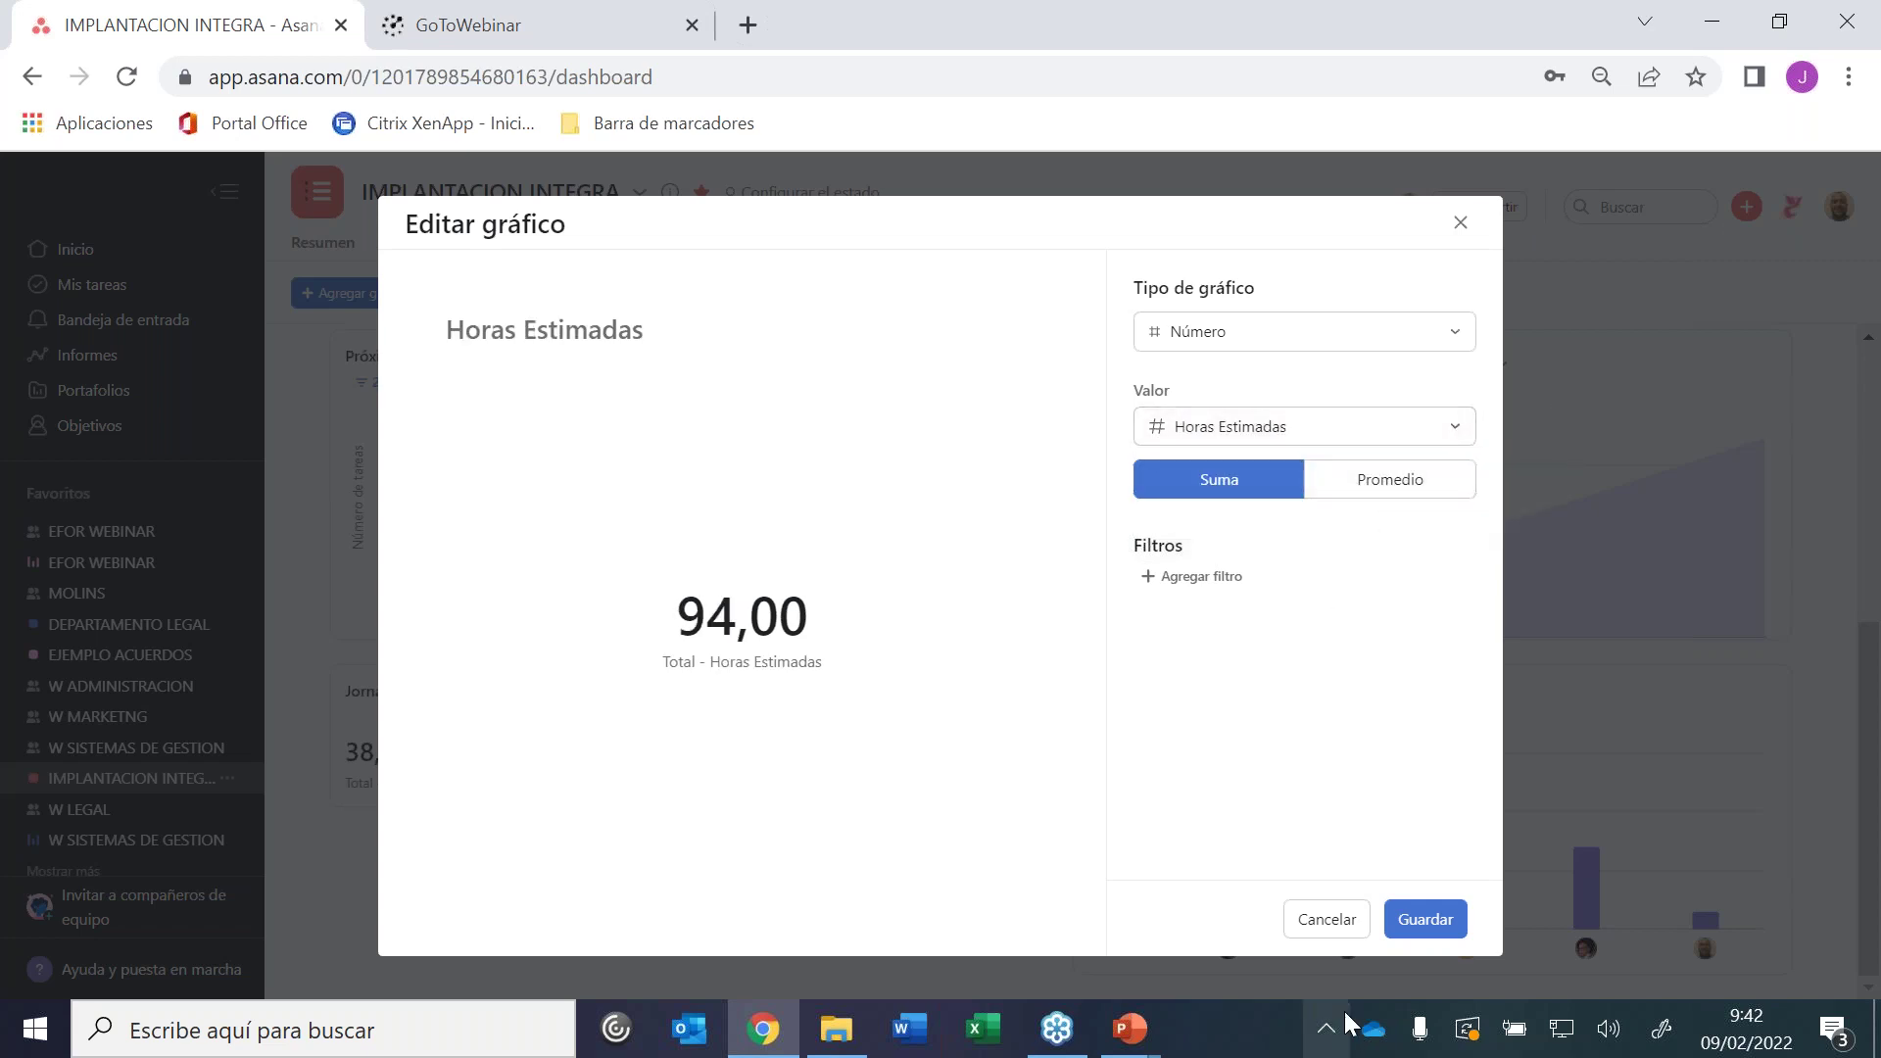
left_click(1432, 921)
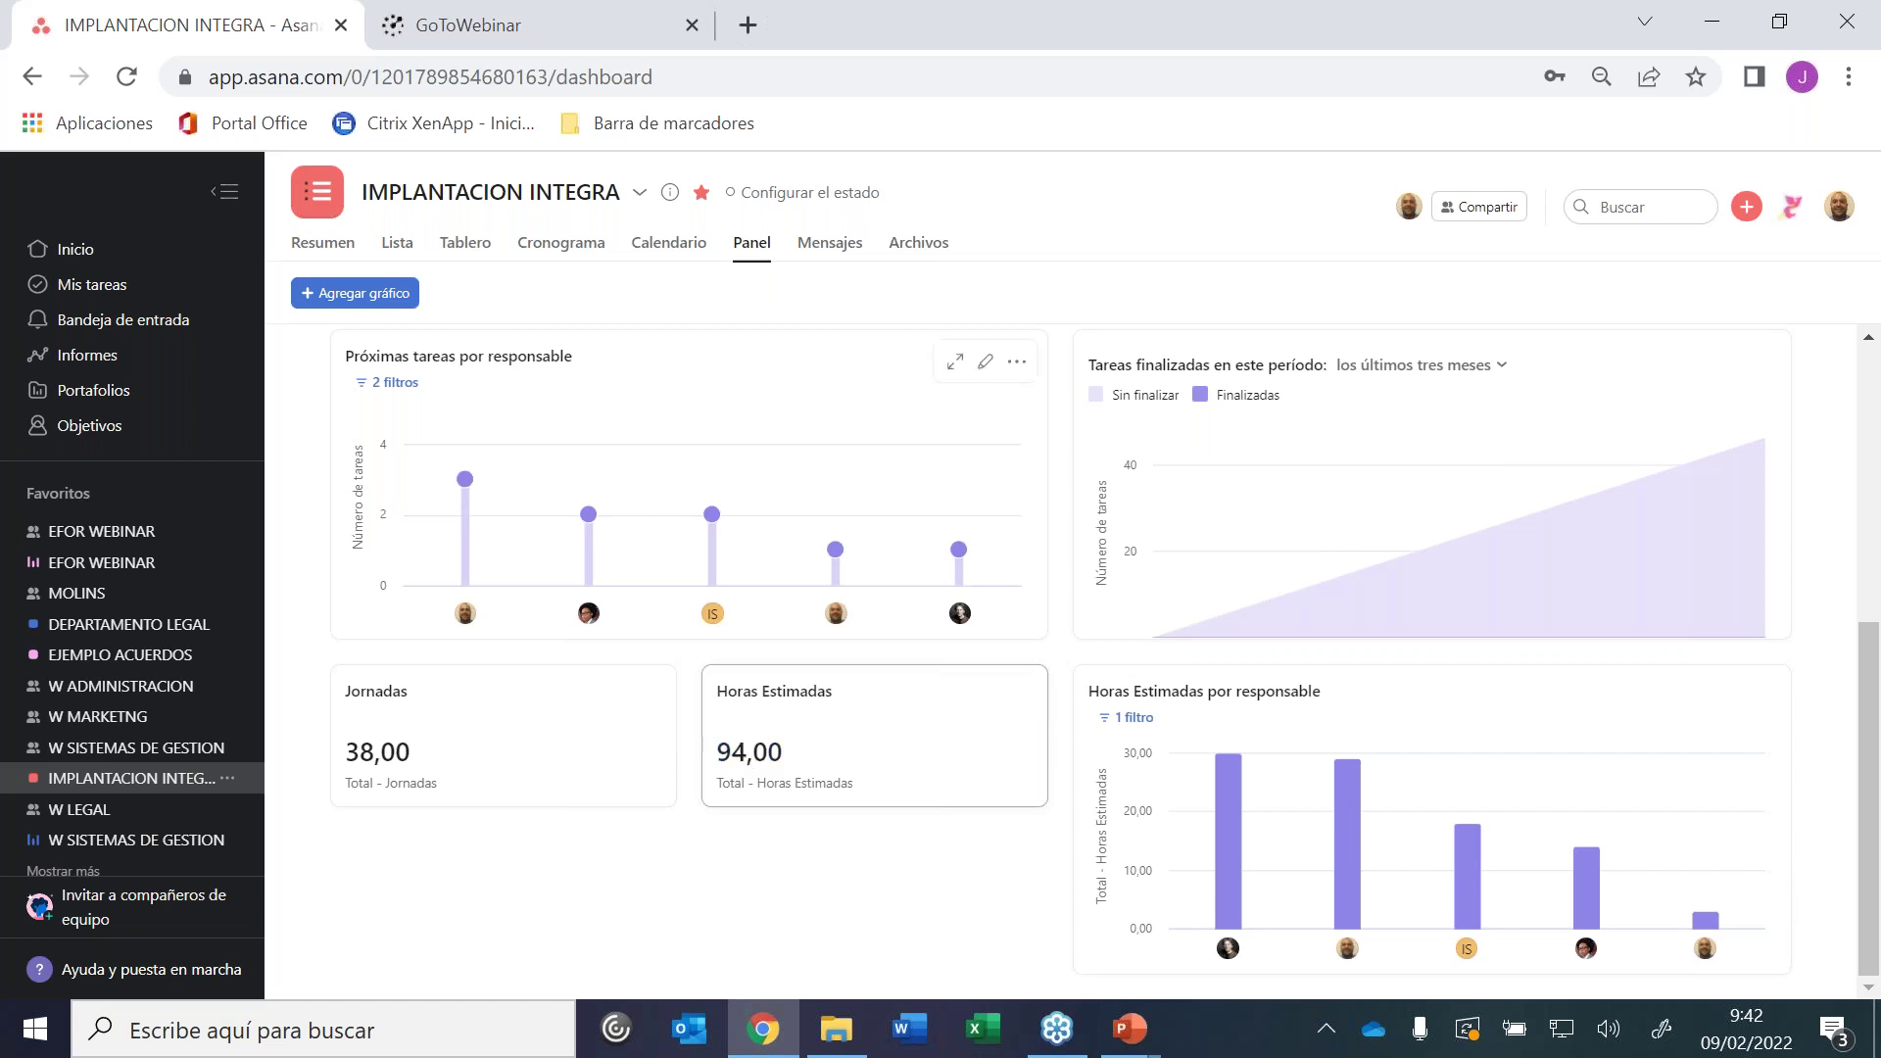
left_click(385, 245)
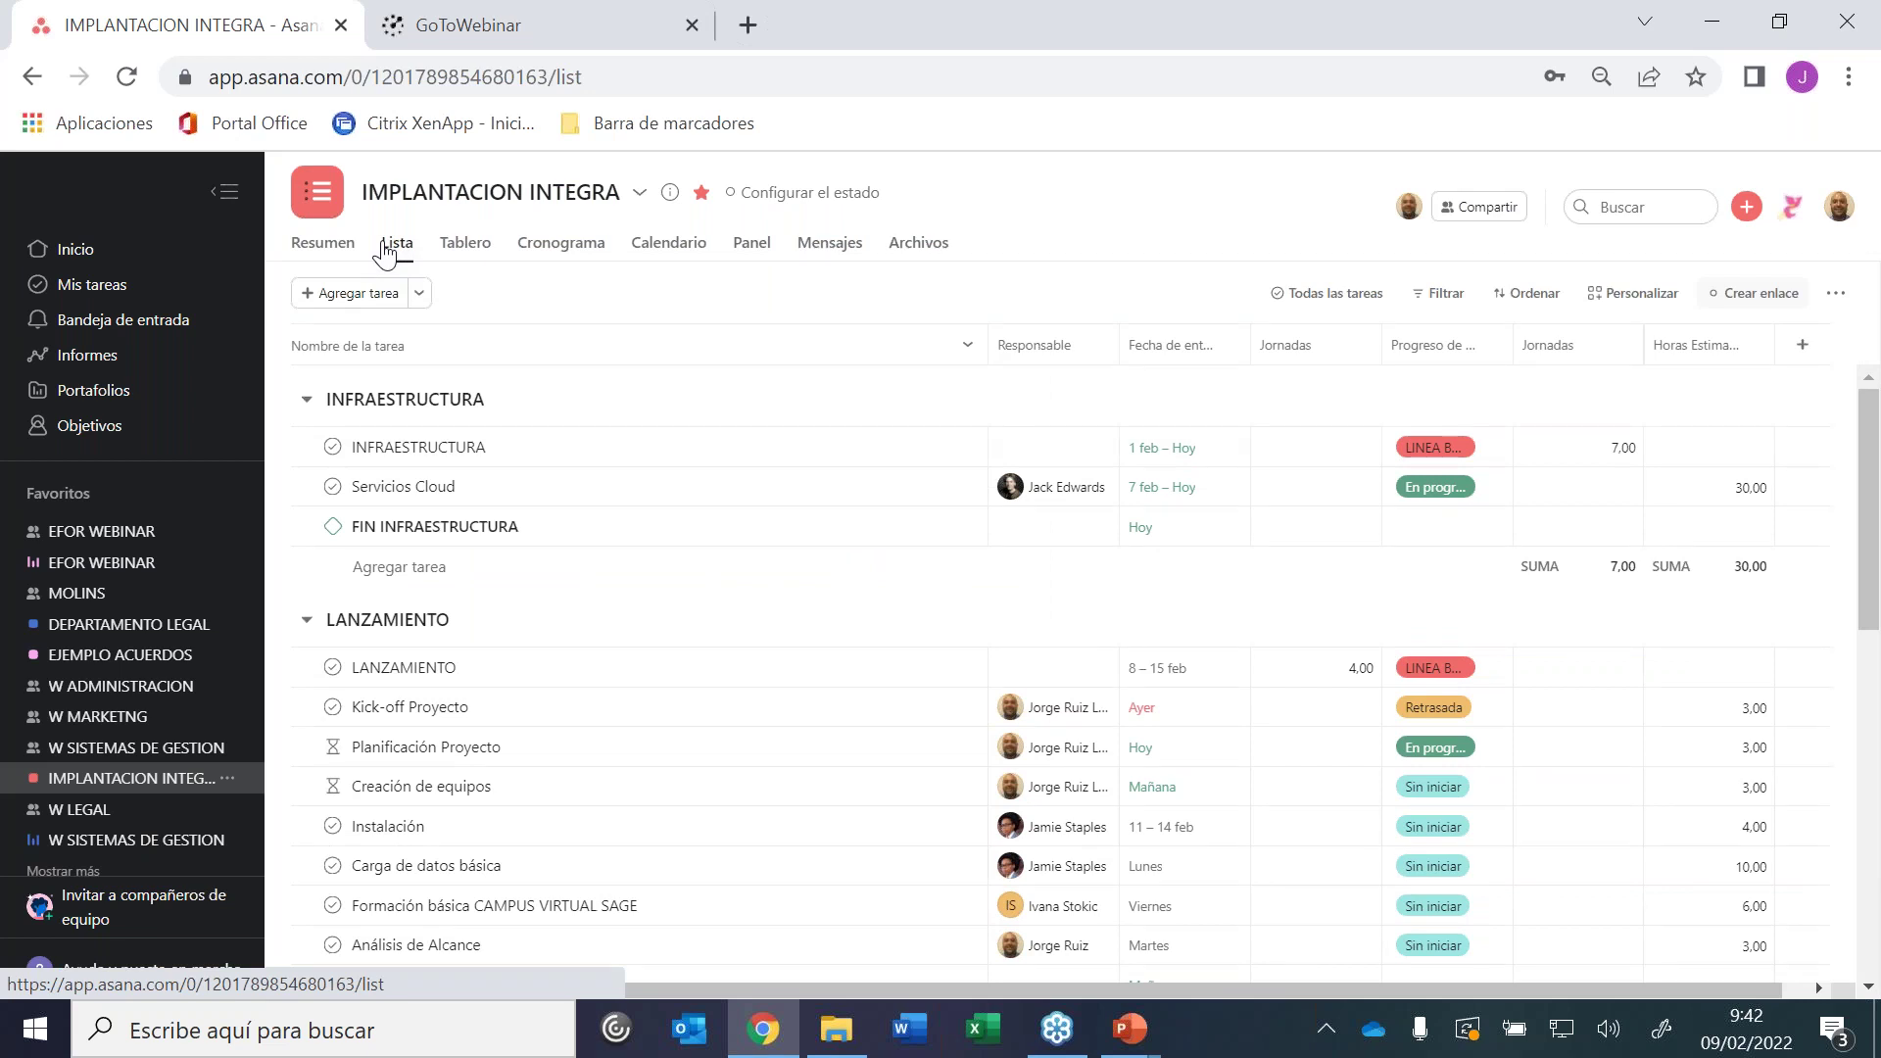
left_click(742, 246)
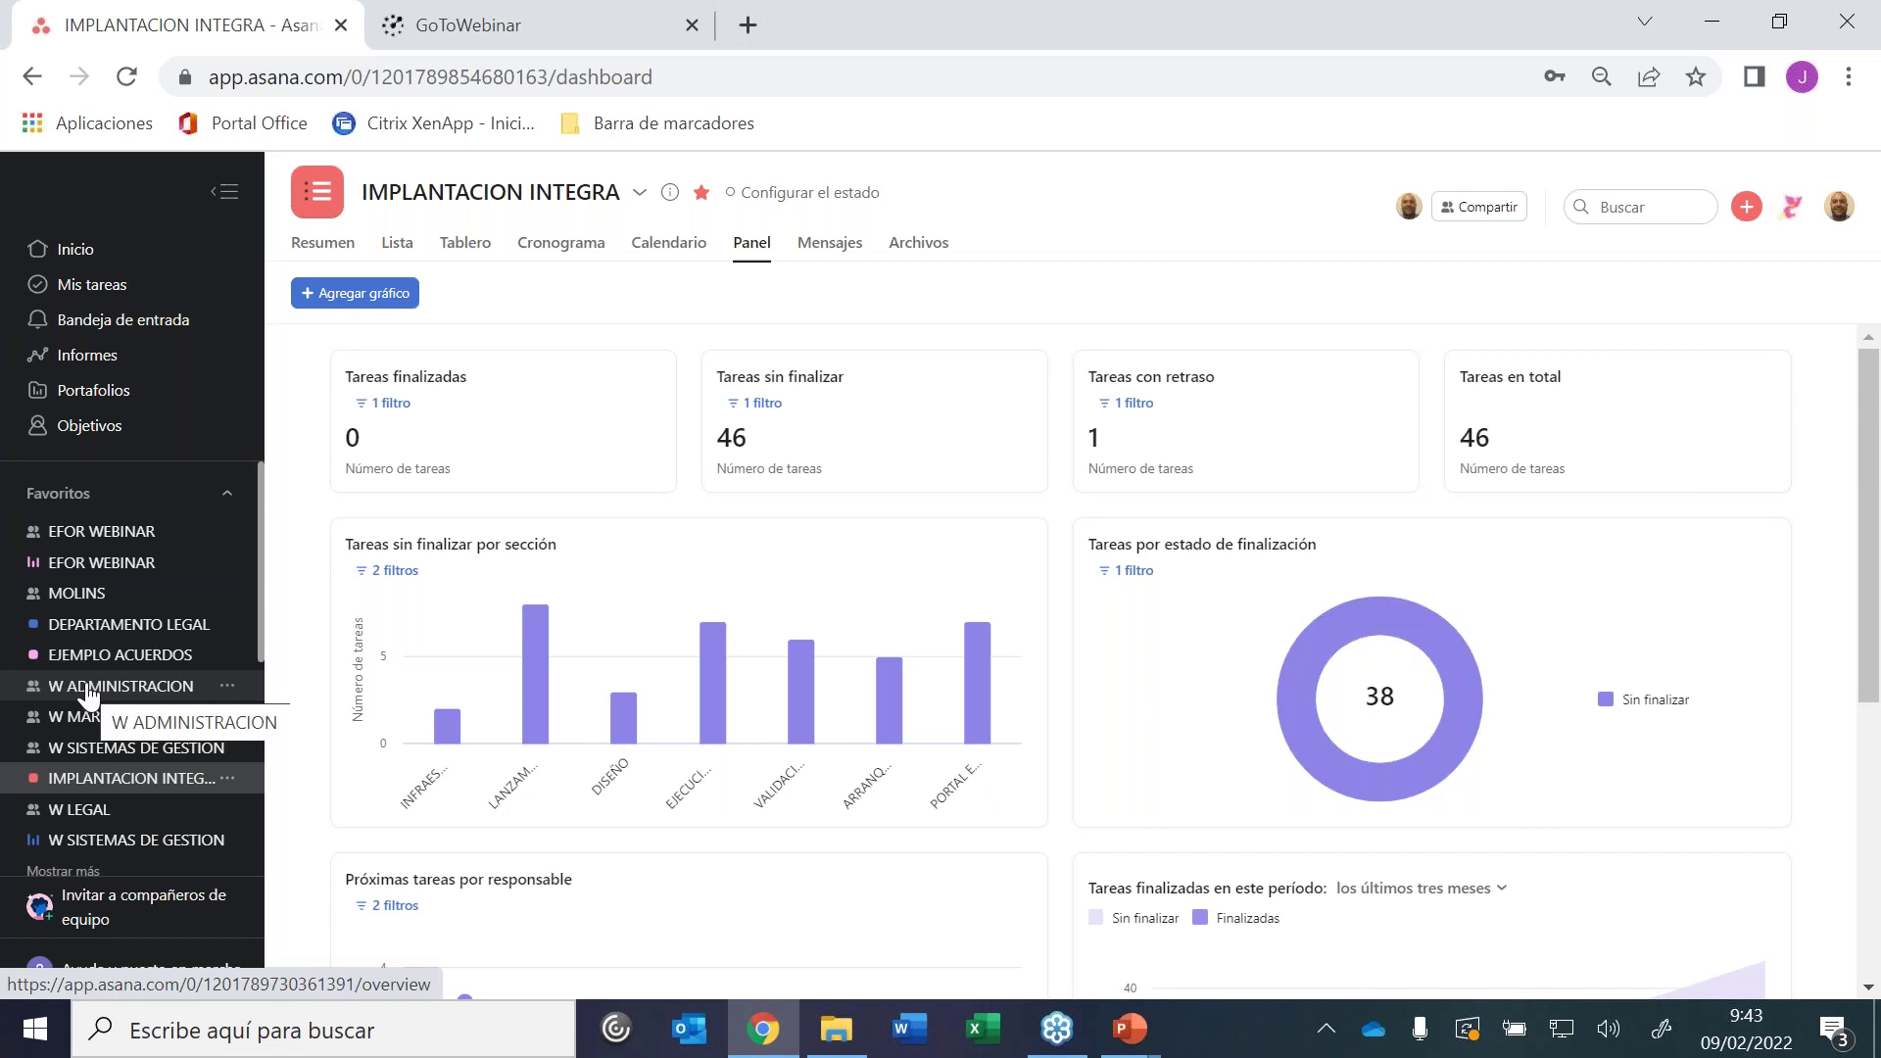
Show the customization rules of the ADMINISTRACION project in the W ADMINISTRACION team
left_click(88, 690)
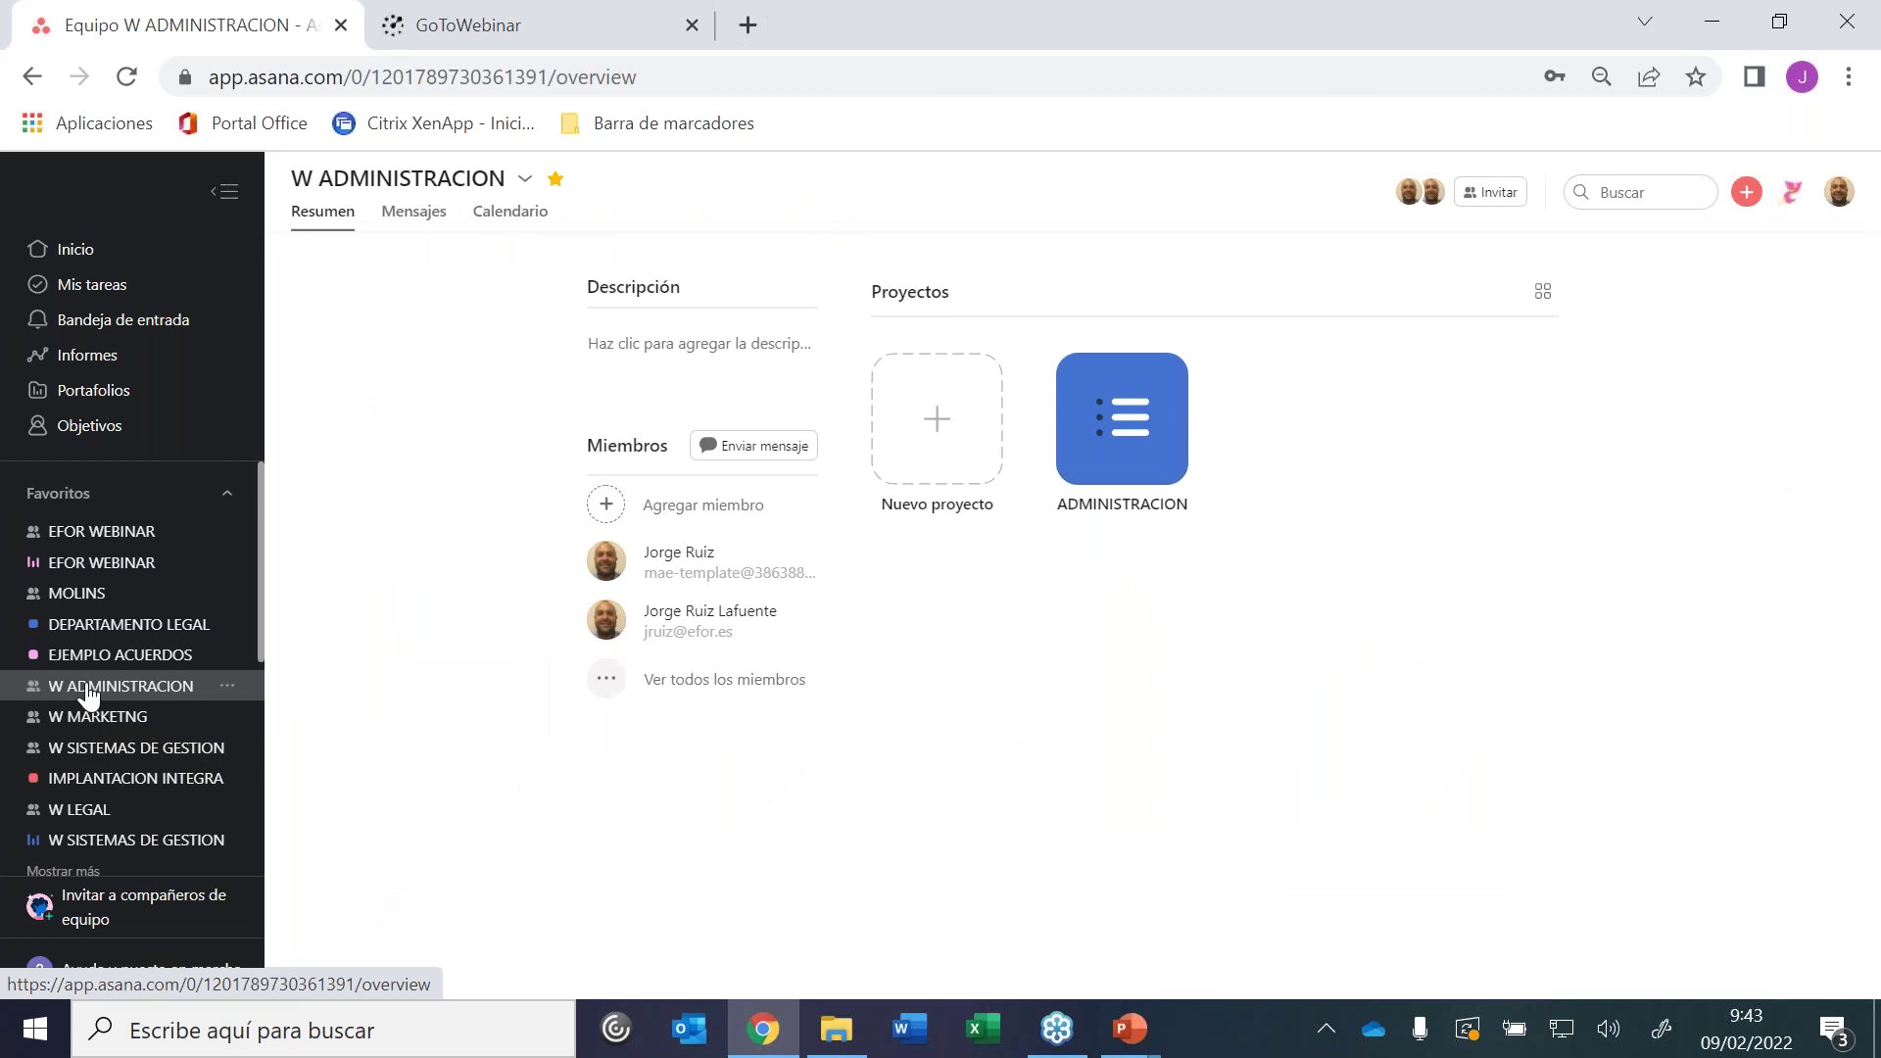
left_click(1116, 436)
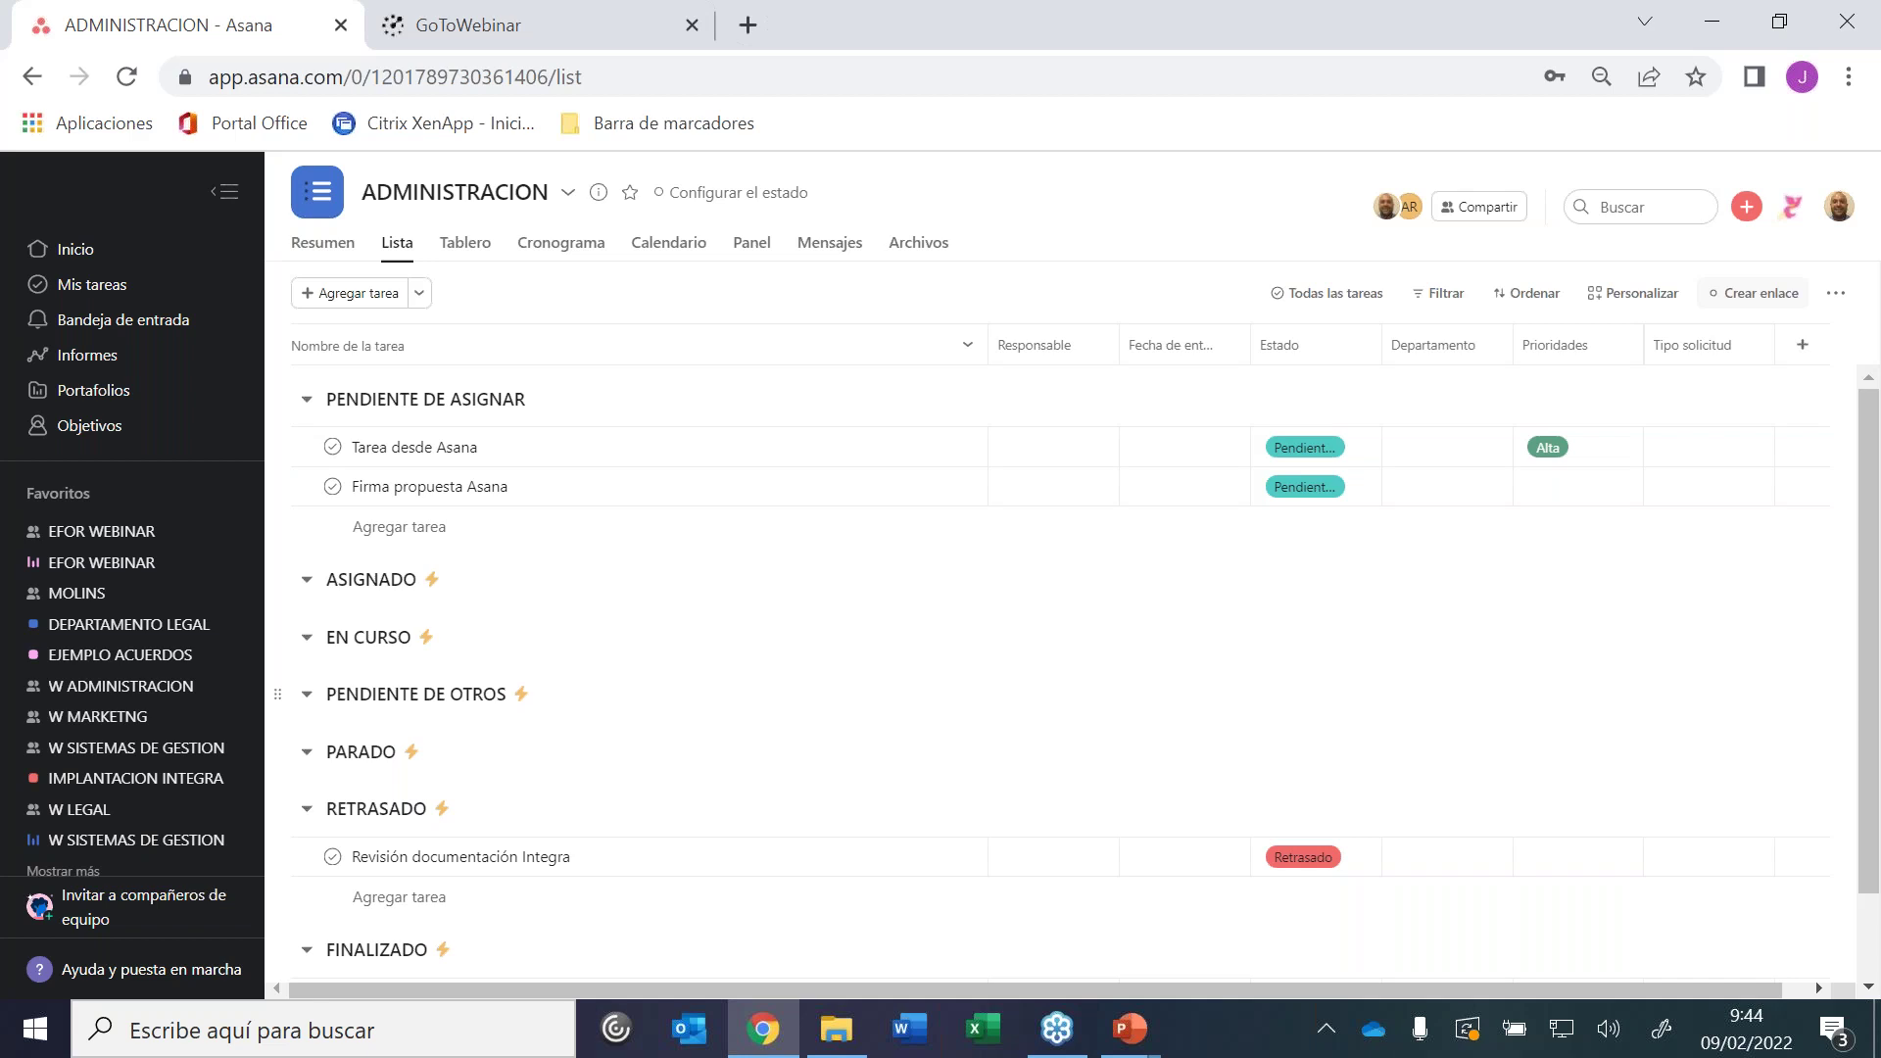
left_click(1621, 296)
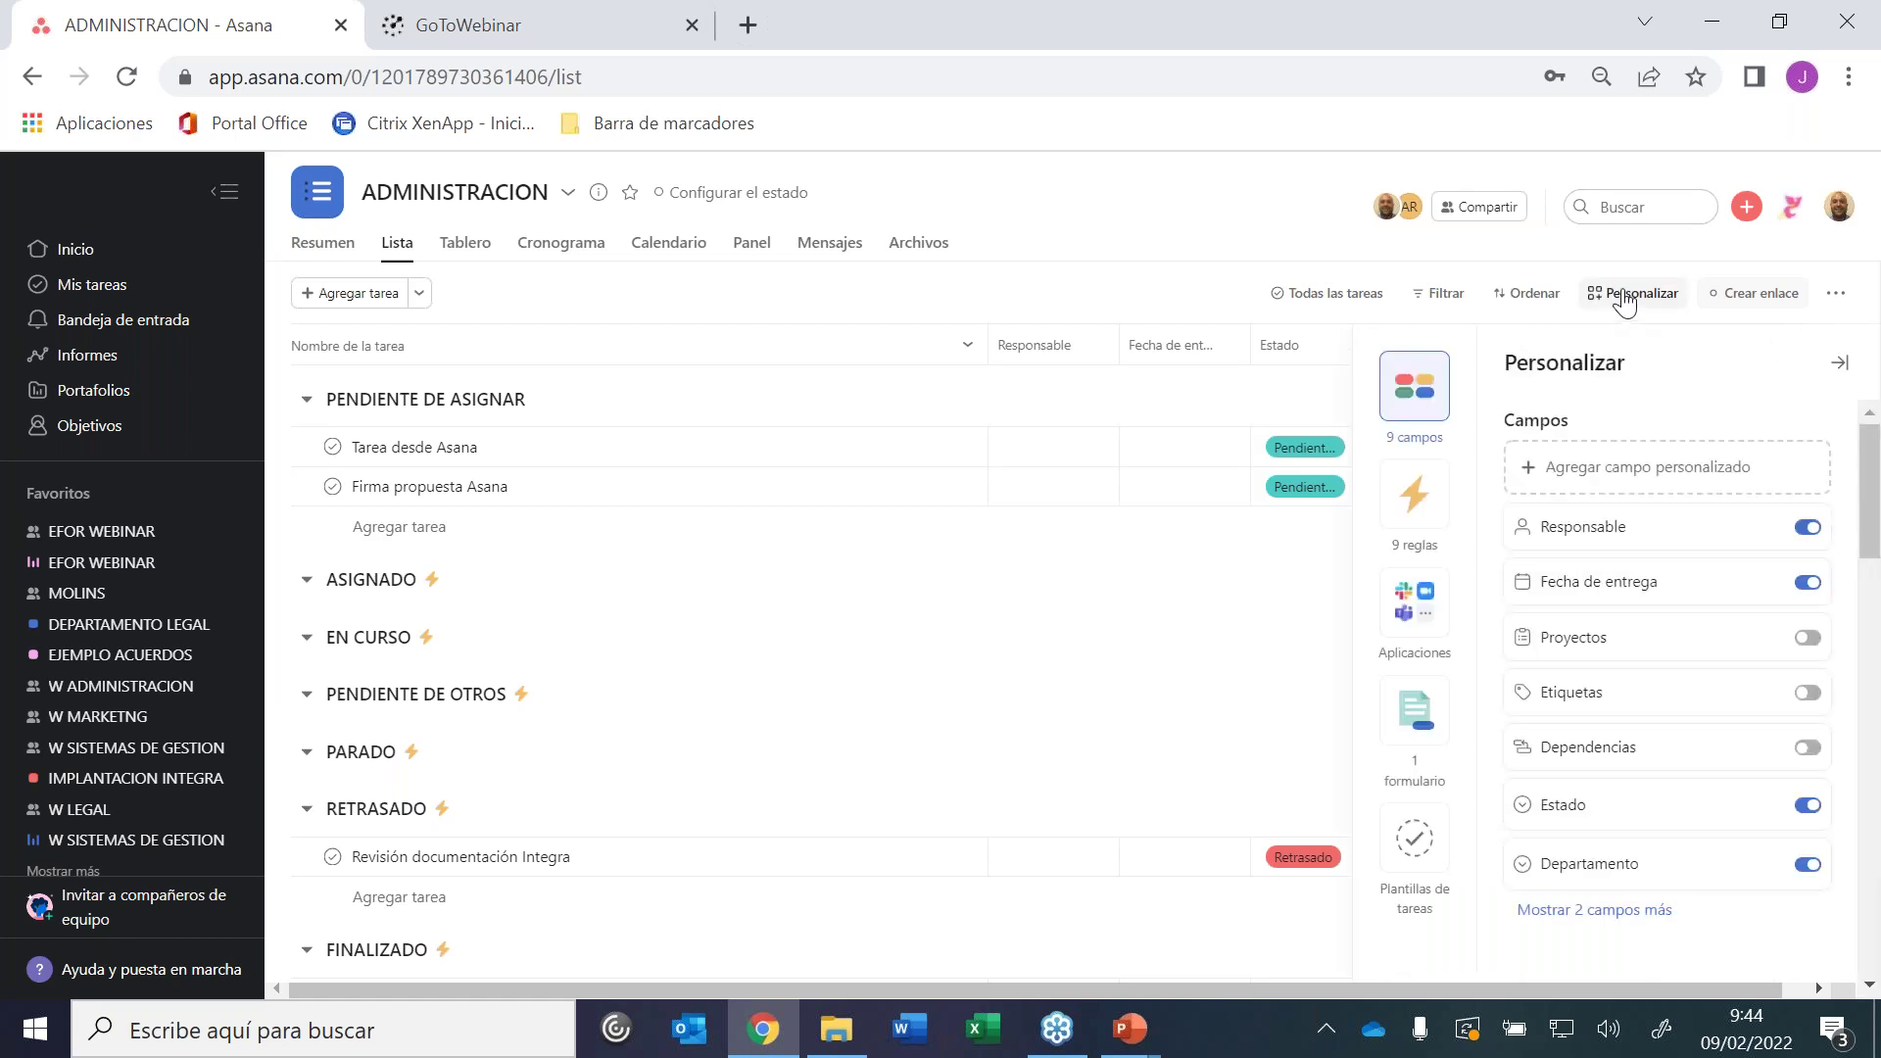
left_click(1384, 510)
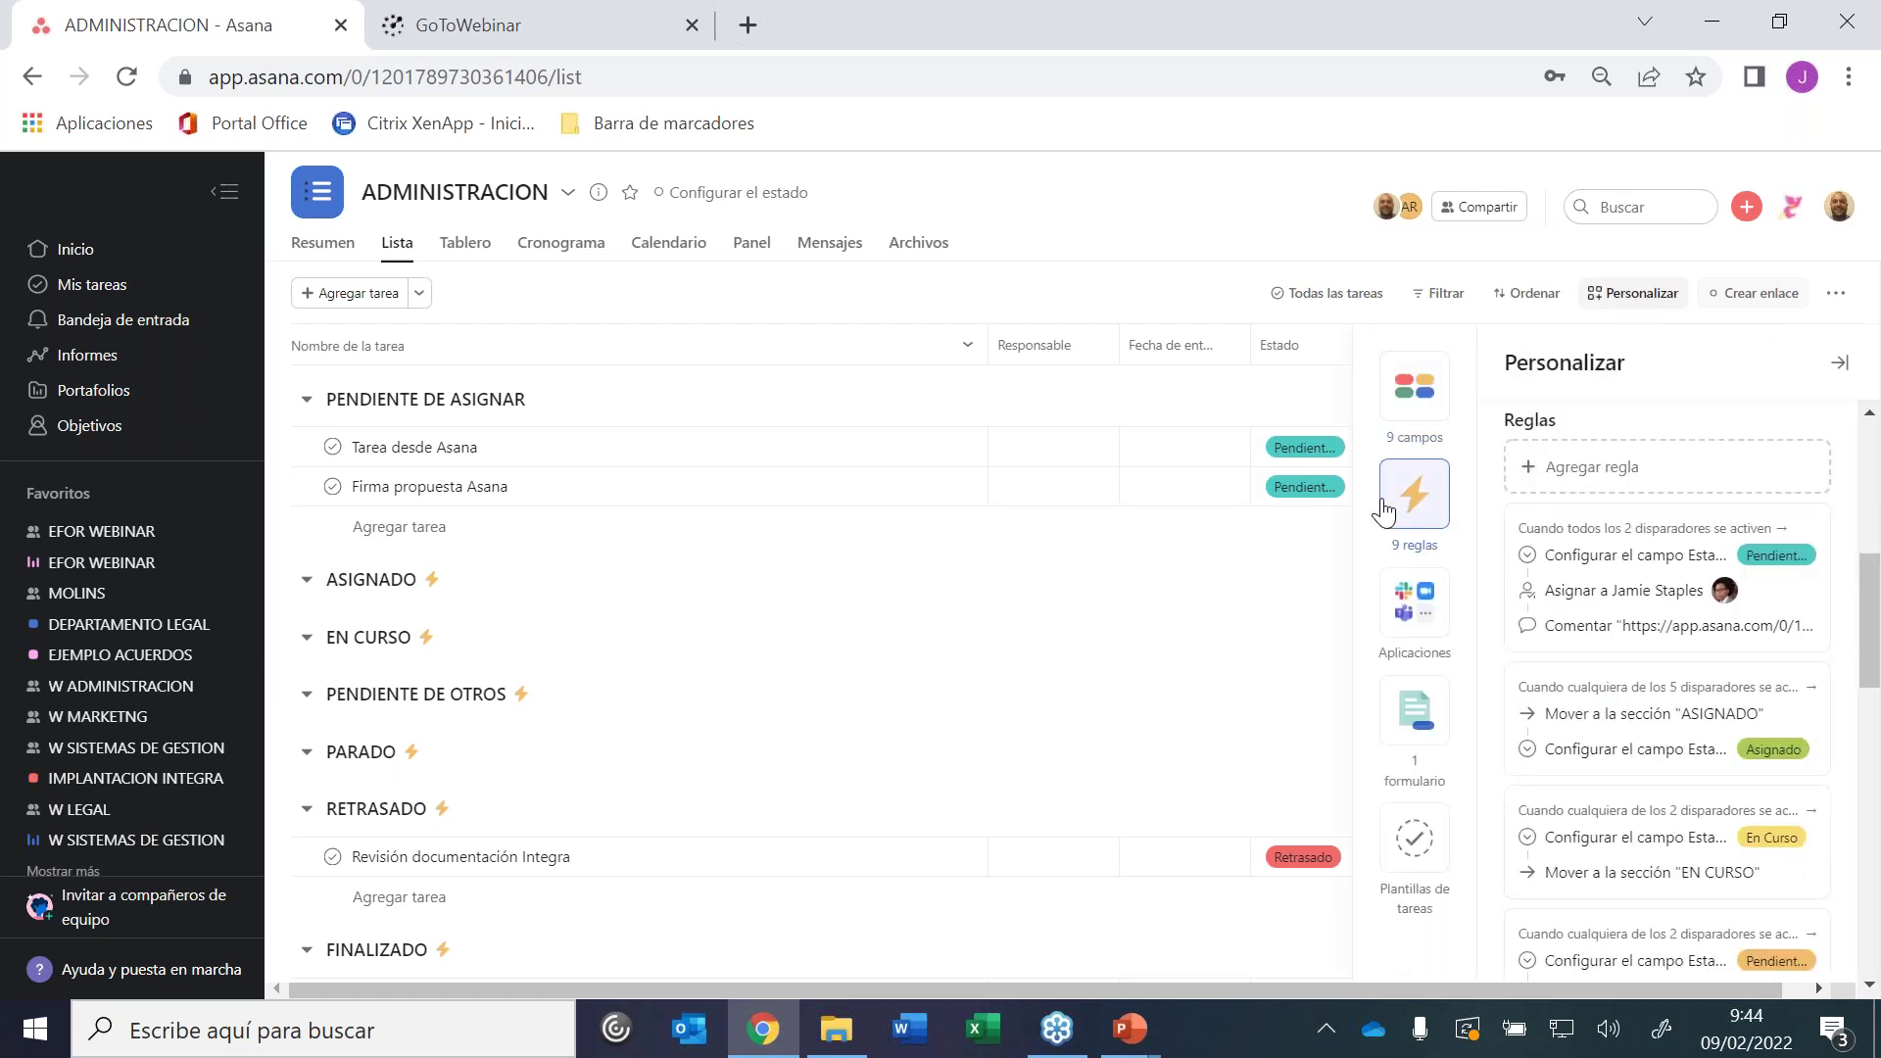
Examine the Pendiente rule's triggers and actions, including its comment text, and close it without changes
left_click(1621, 559)
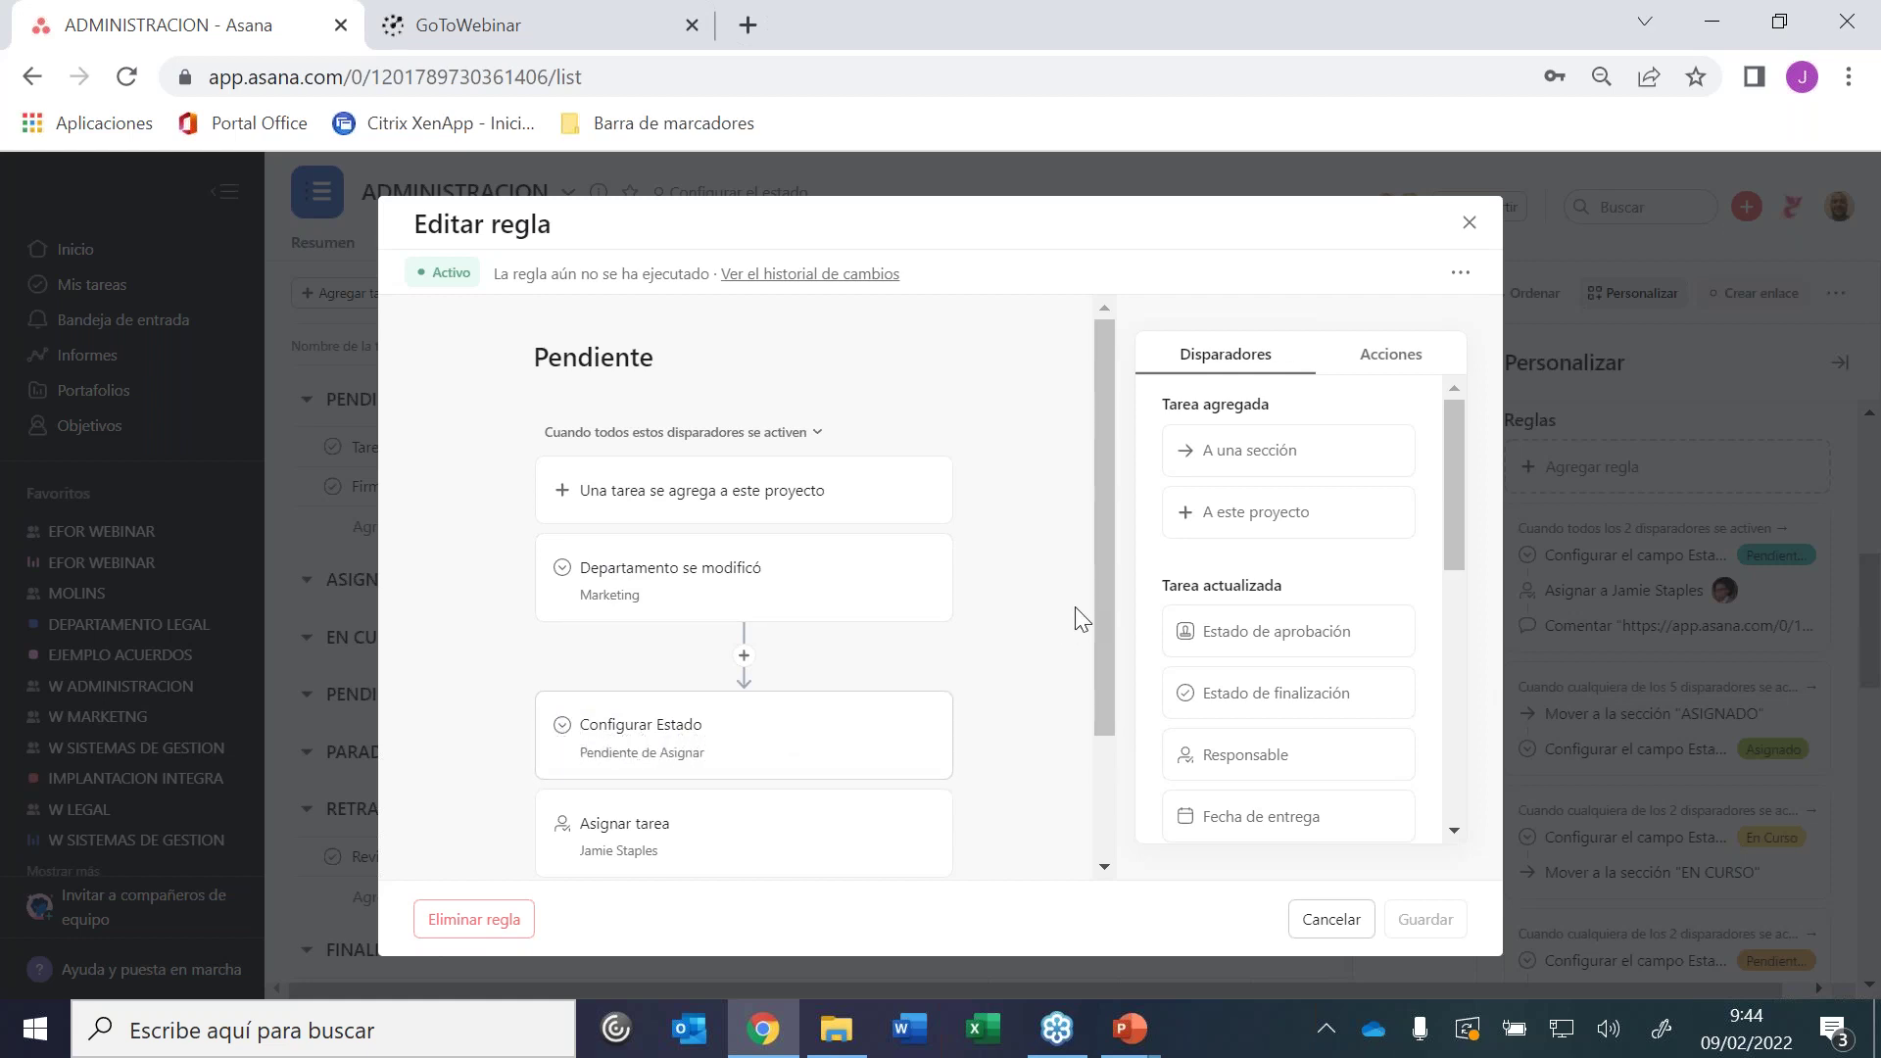
left_click_drag(1099, 563, 1107, 705)
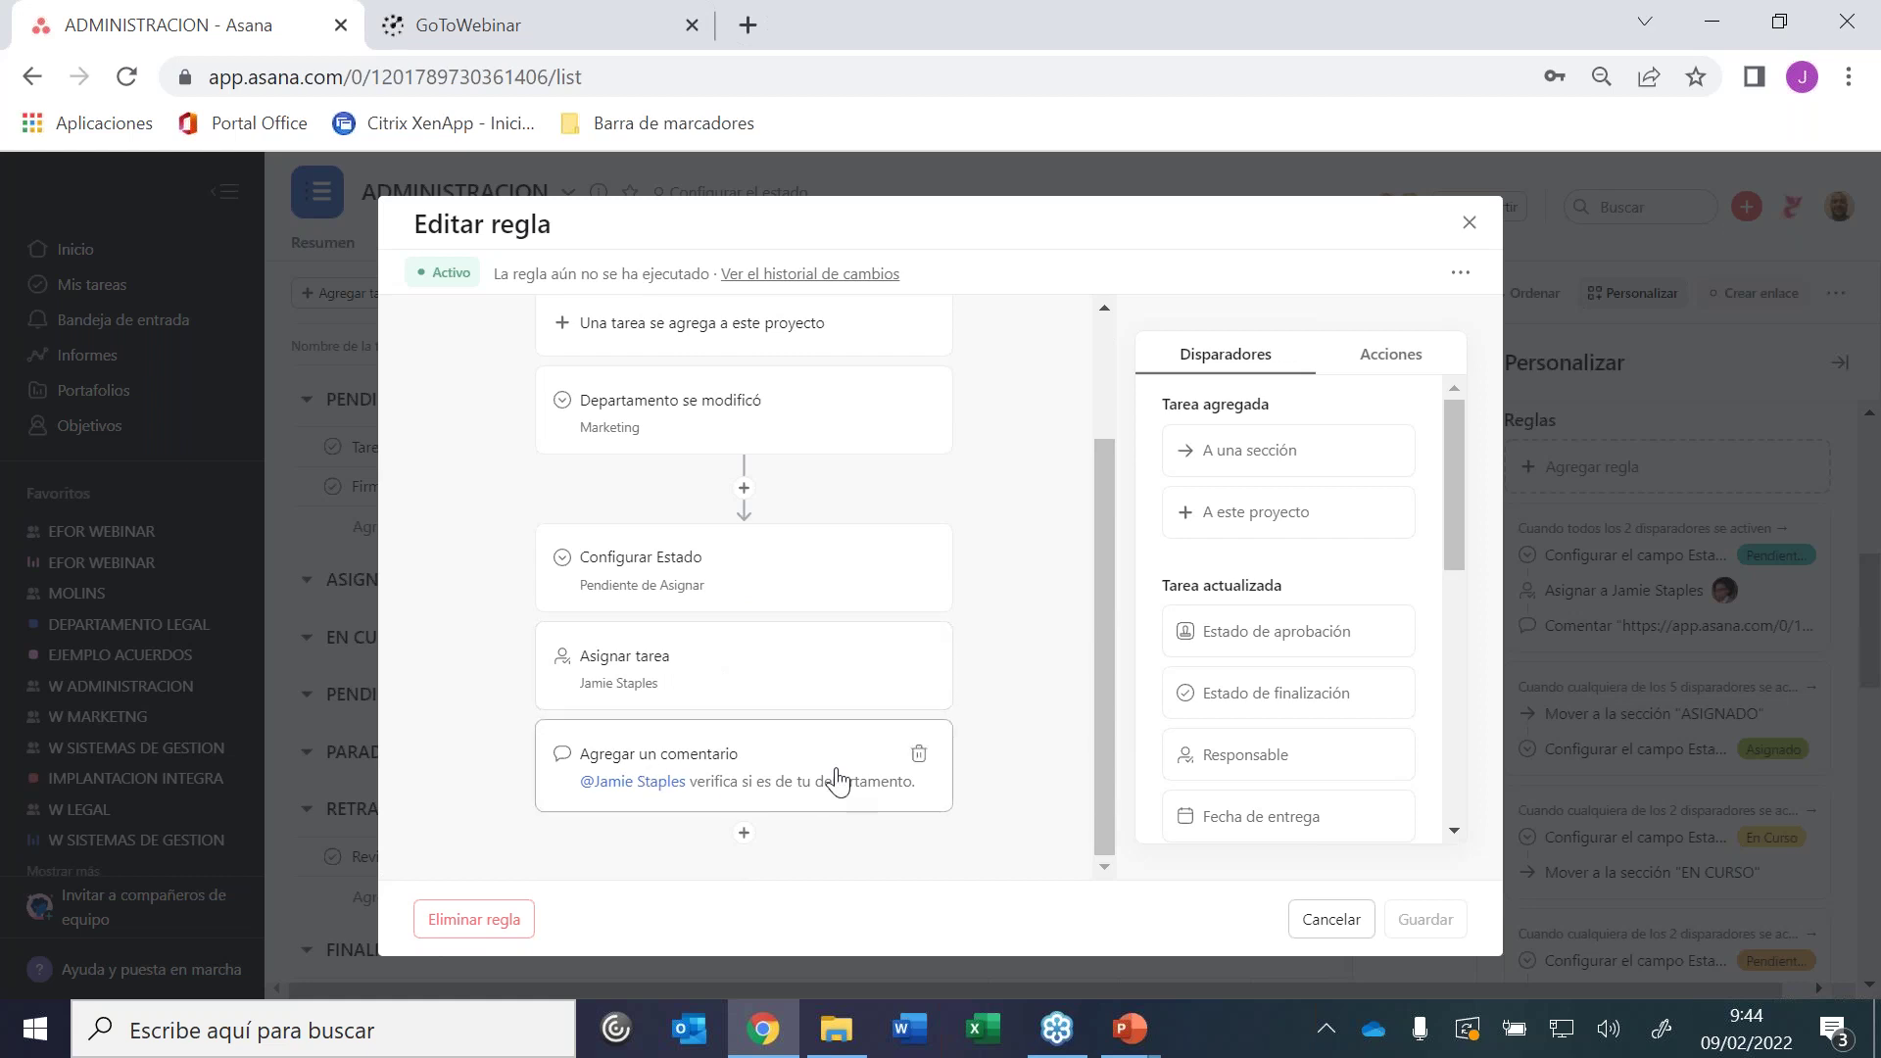
left_click(870, 754)
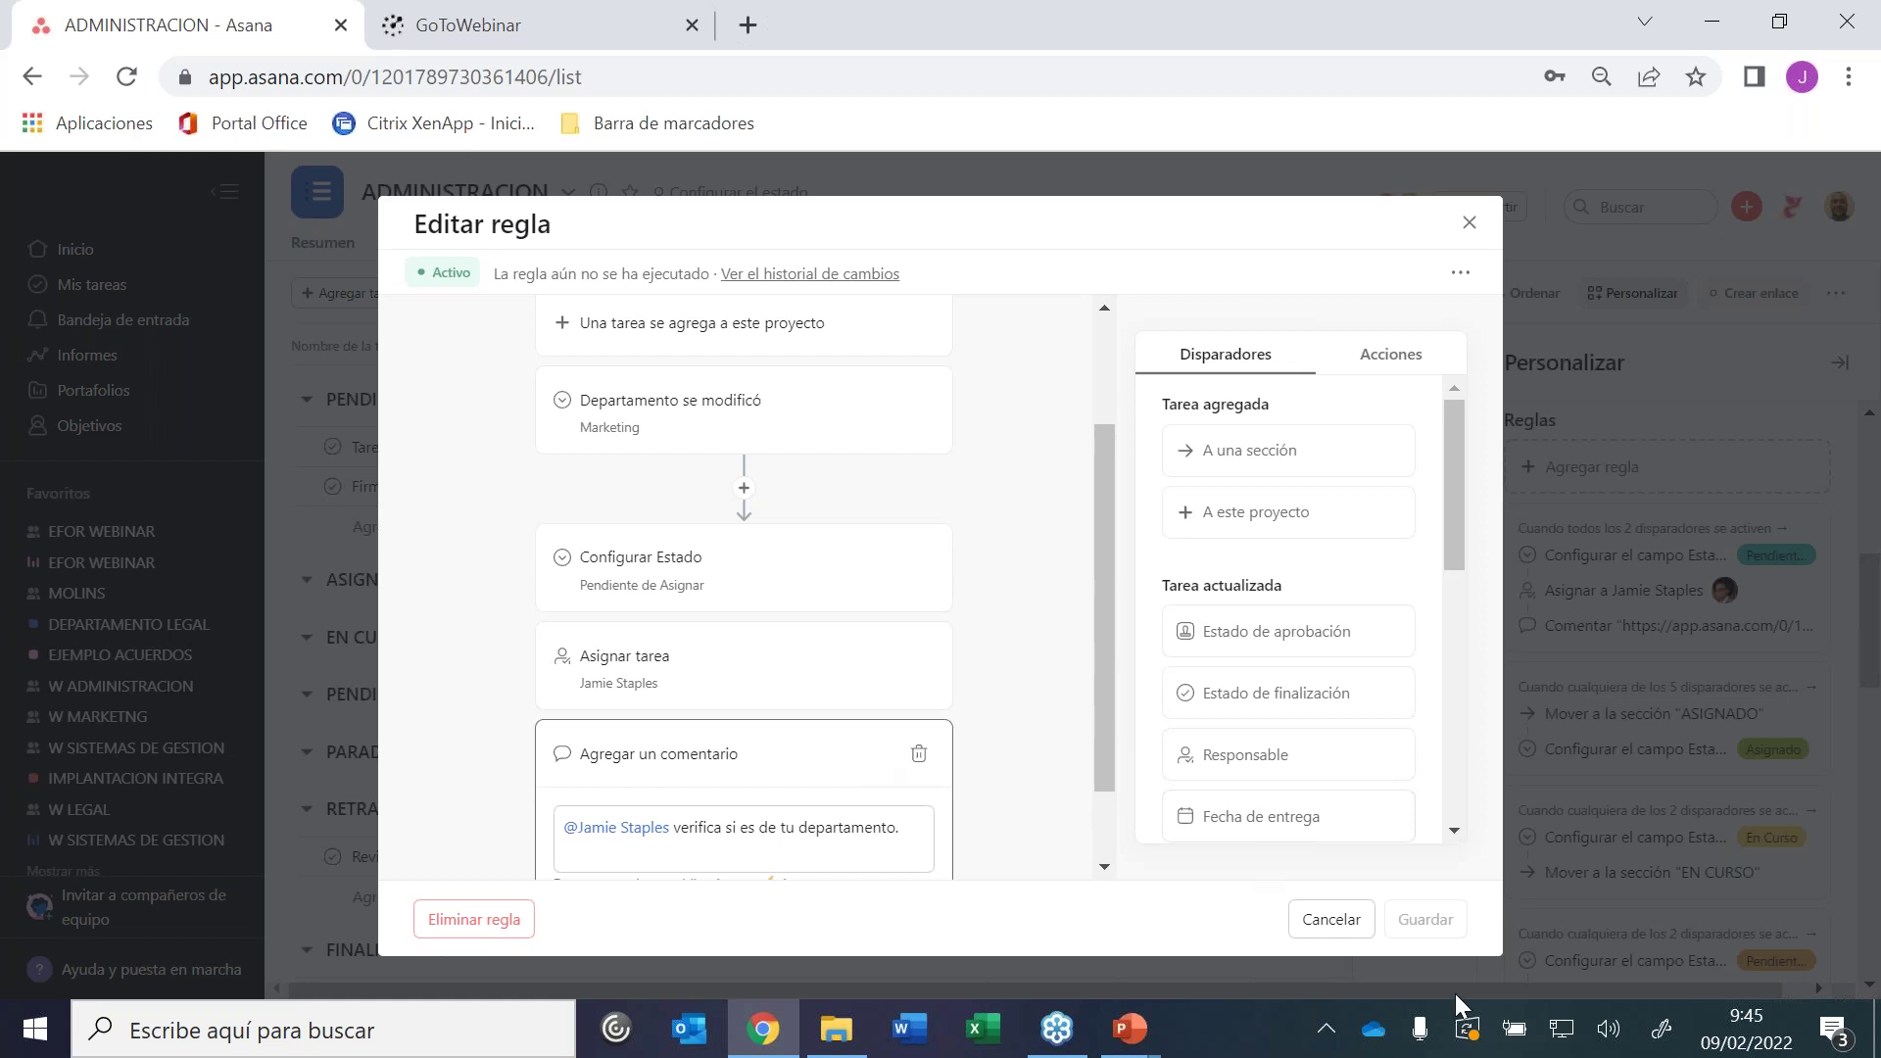
left_click(974, 334)
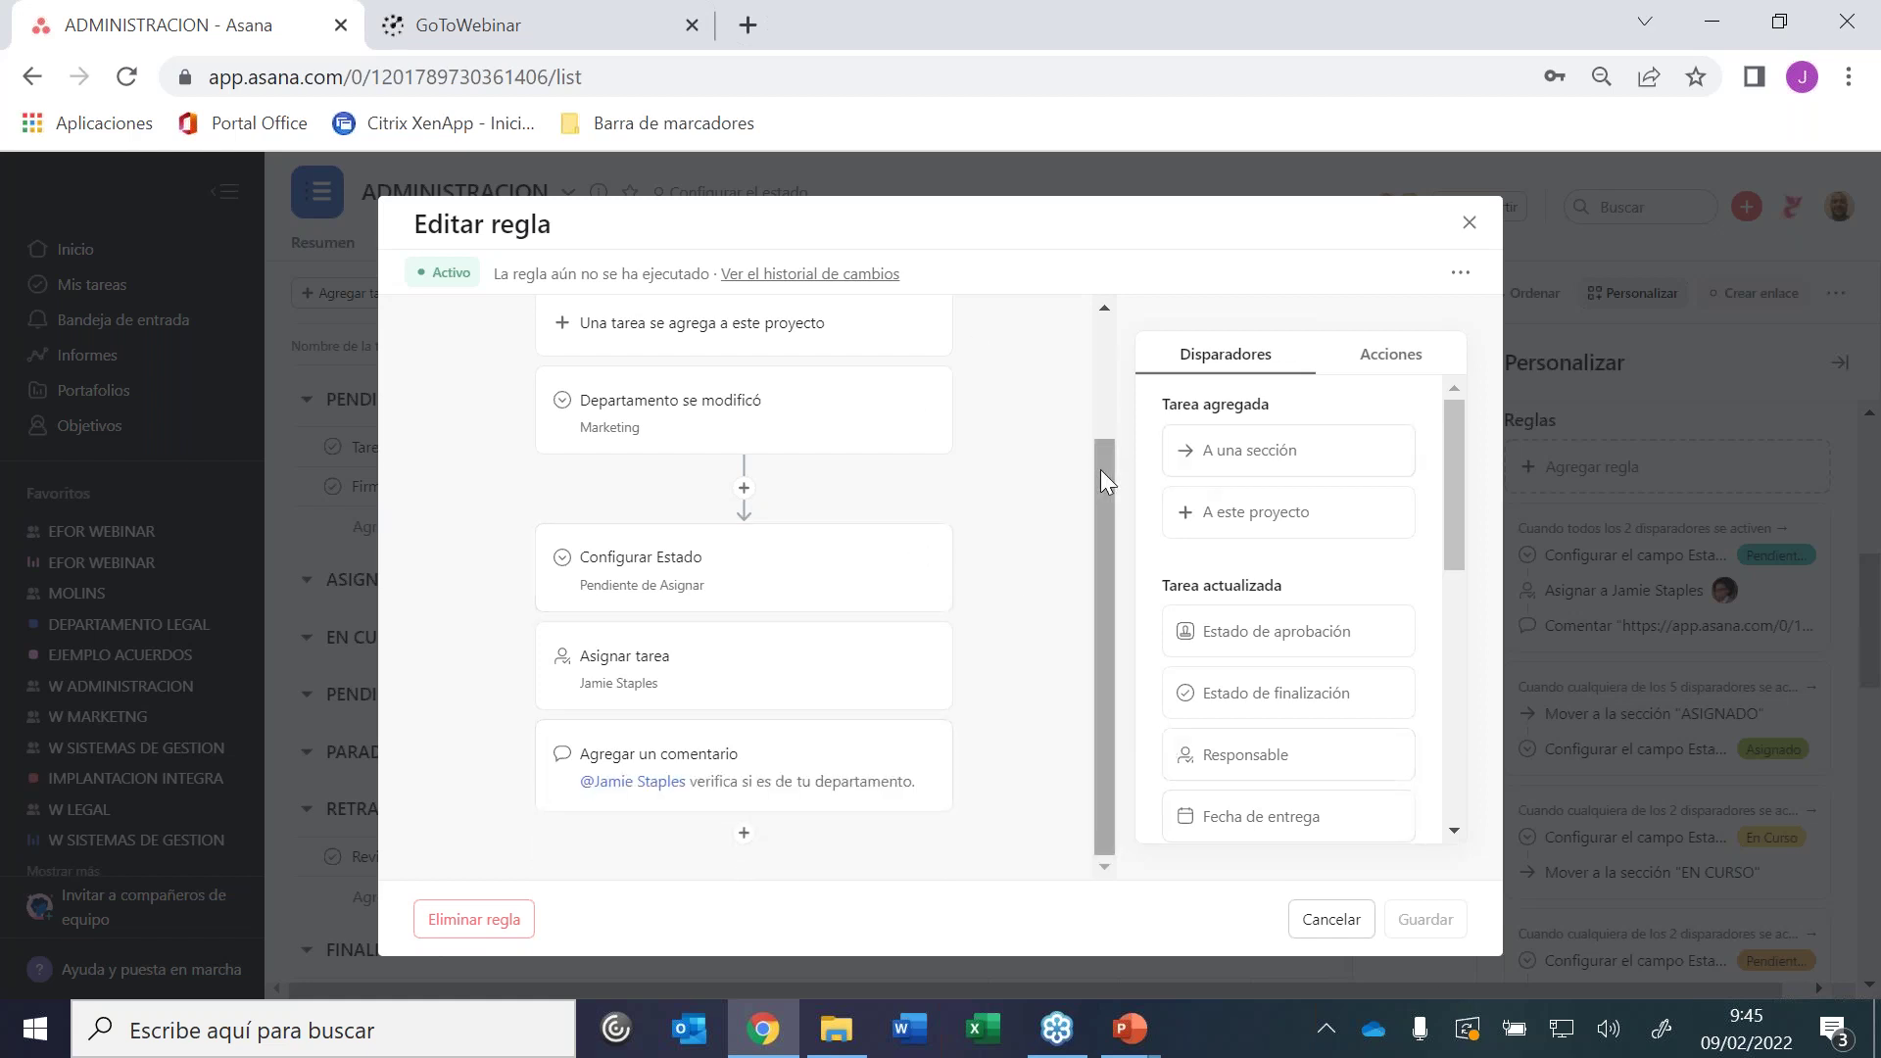
scroll(1101, 469, "up", 3)
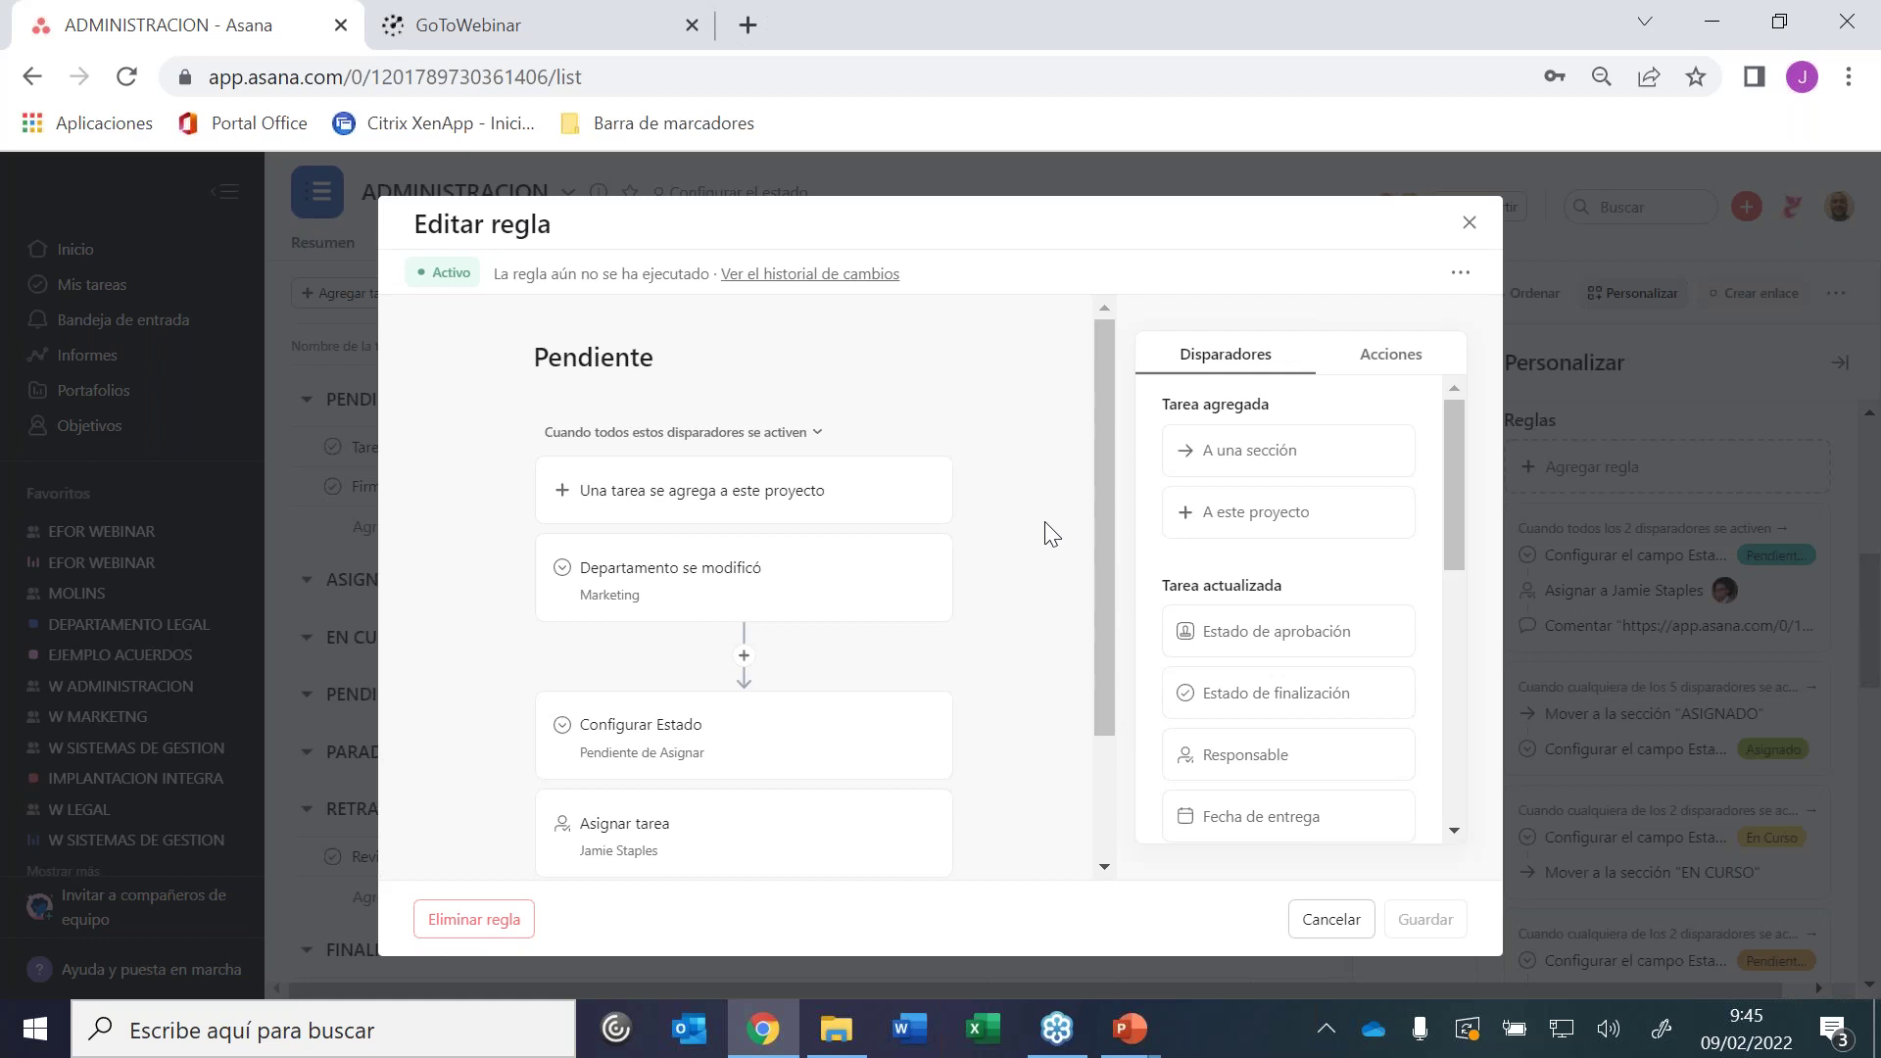
left_click(1467, 223)
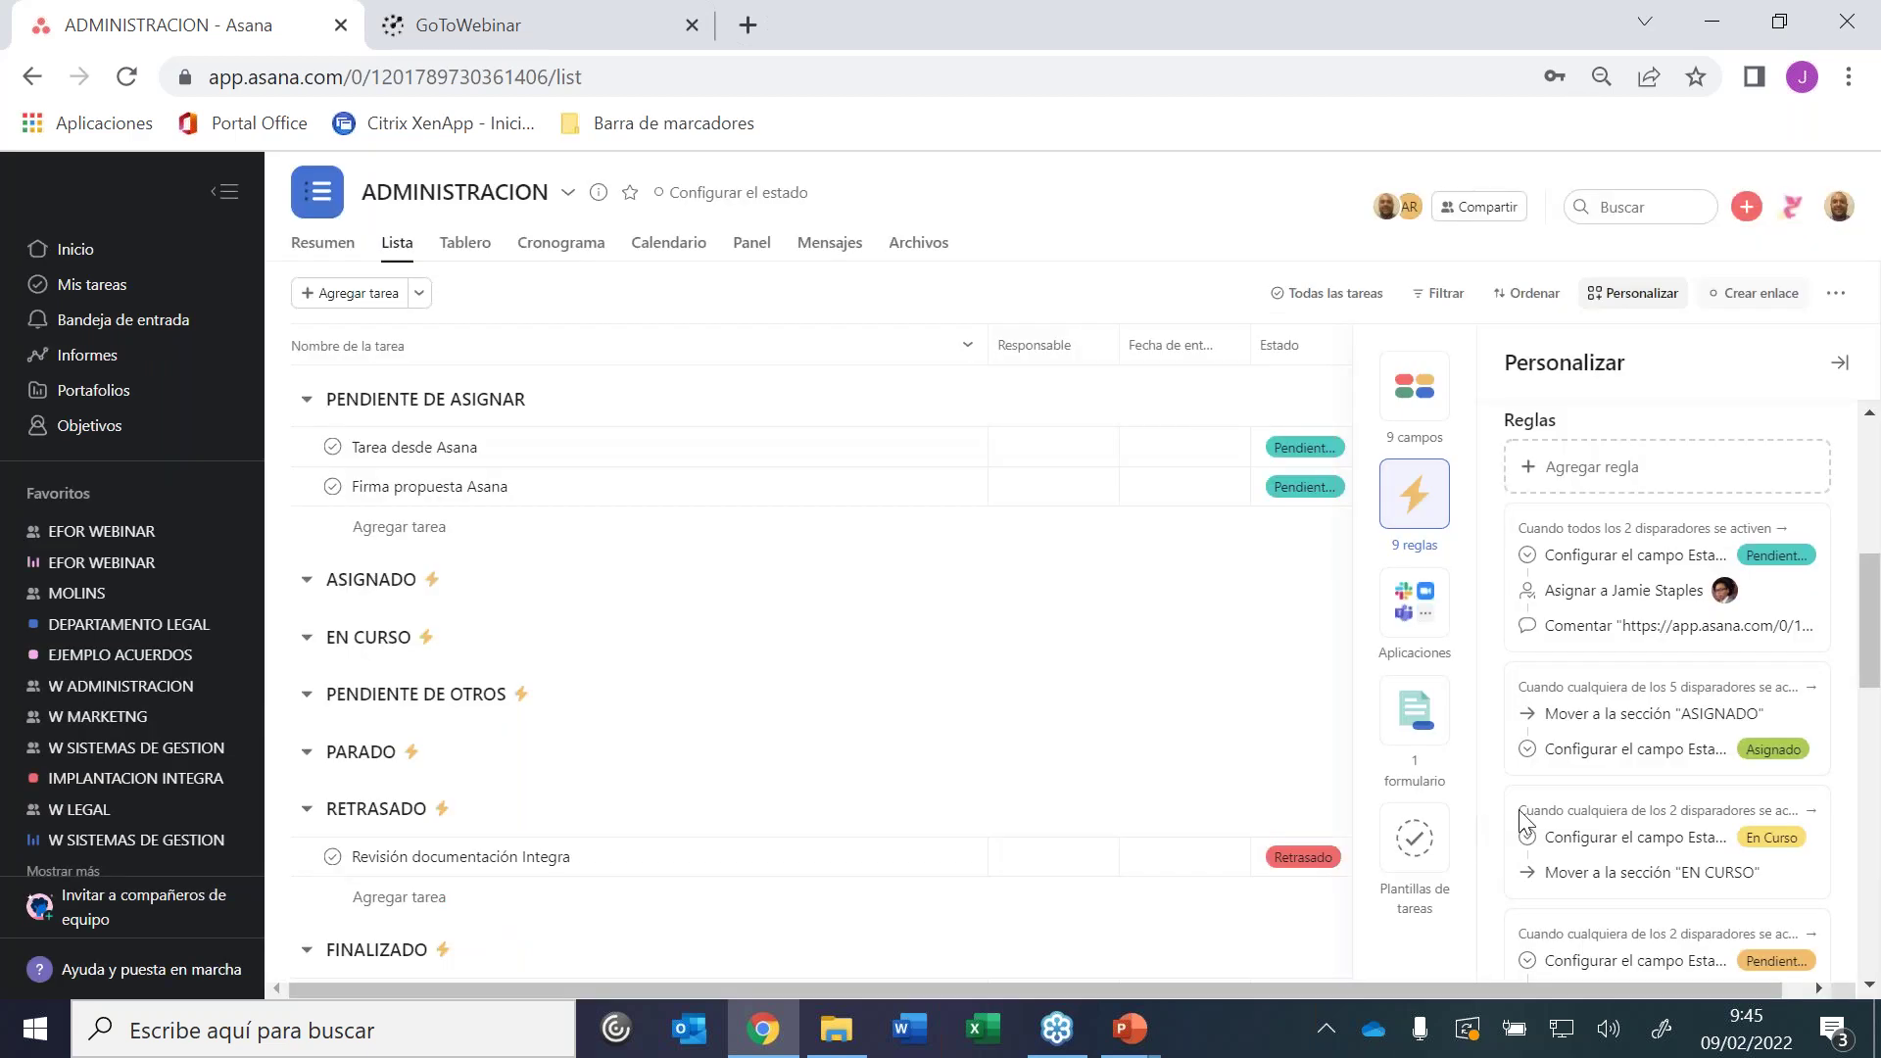
Examine the Asignado rule's assignment triggers and its section and Estado actions, and leave it without saving
left_click(1654, 755)
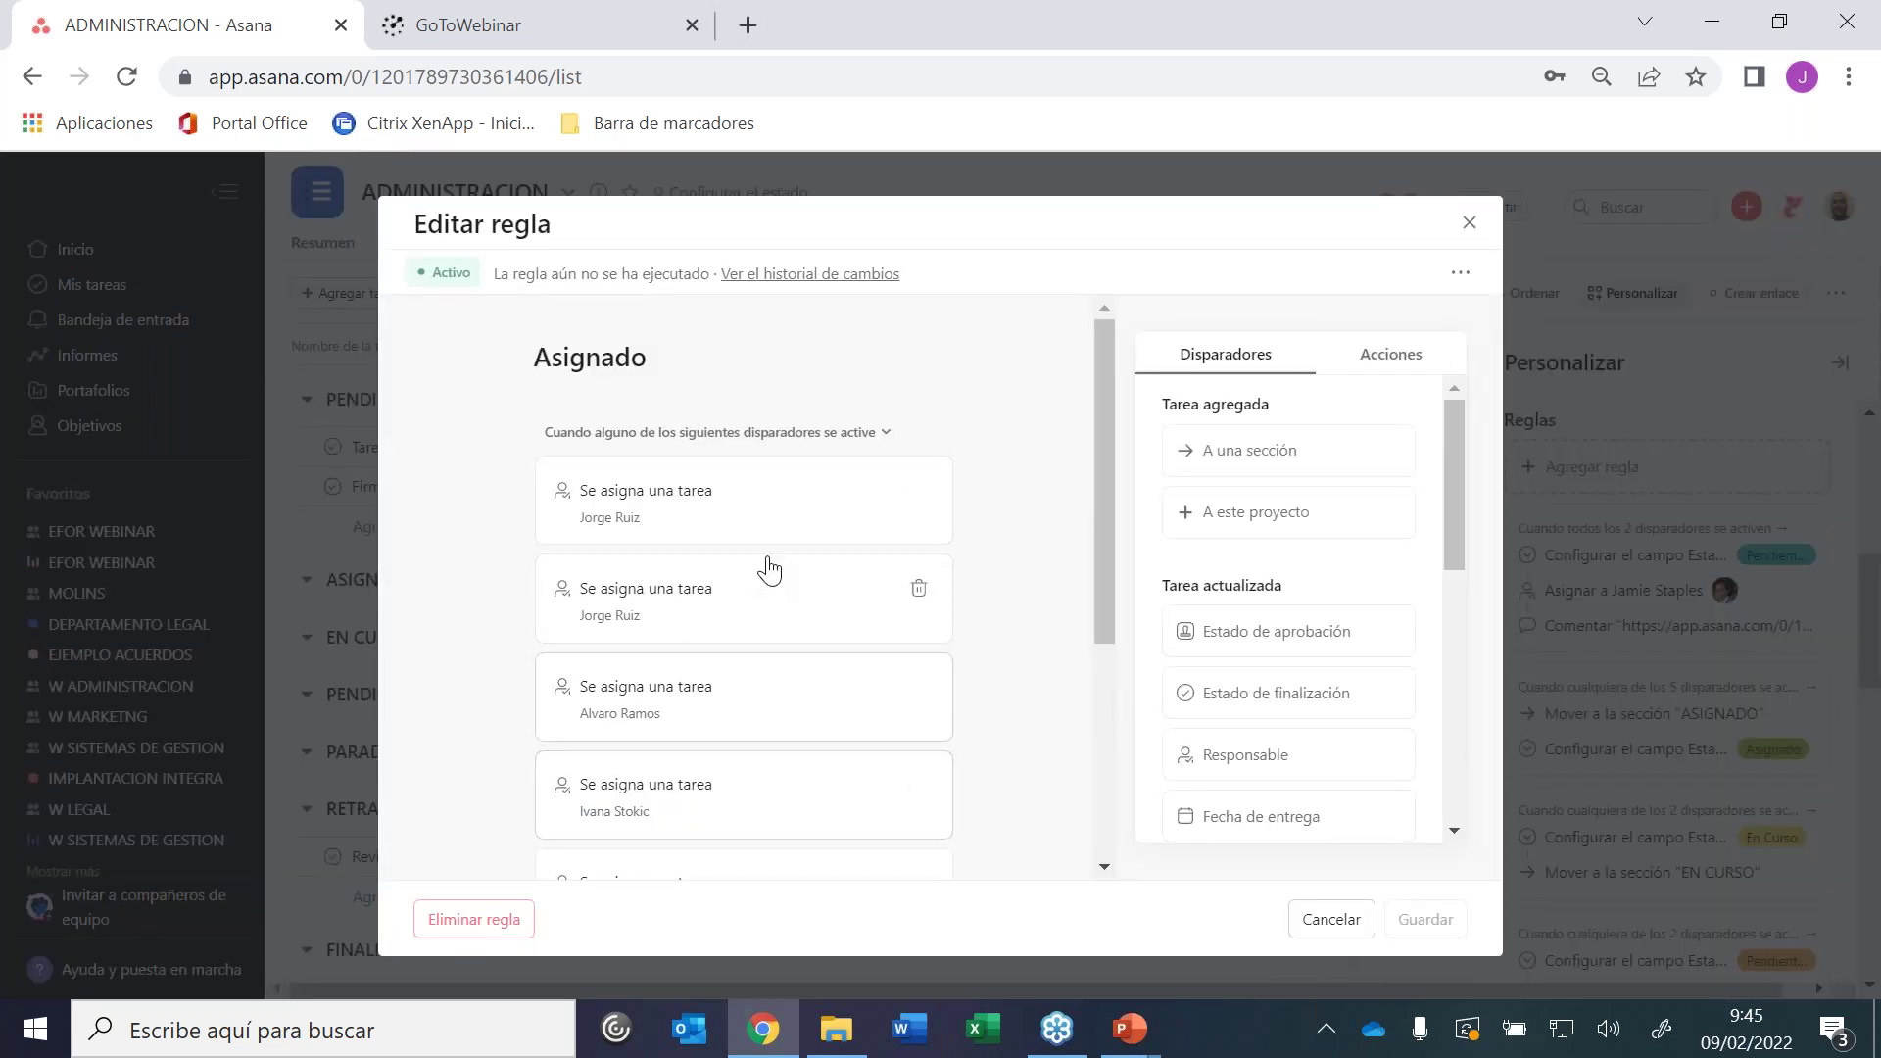
left_click_drag(1103, 373, 1114, 627)
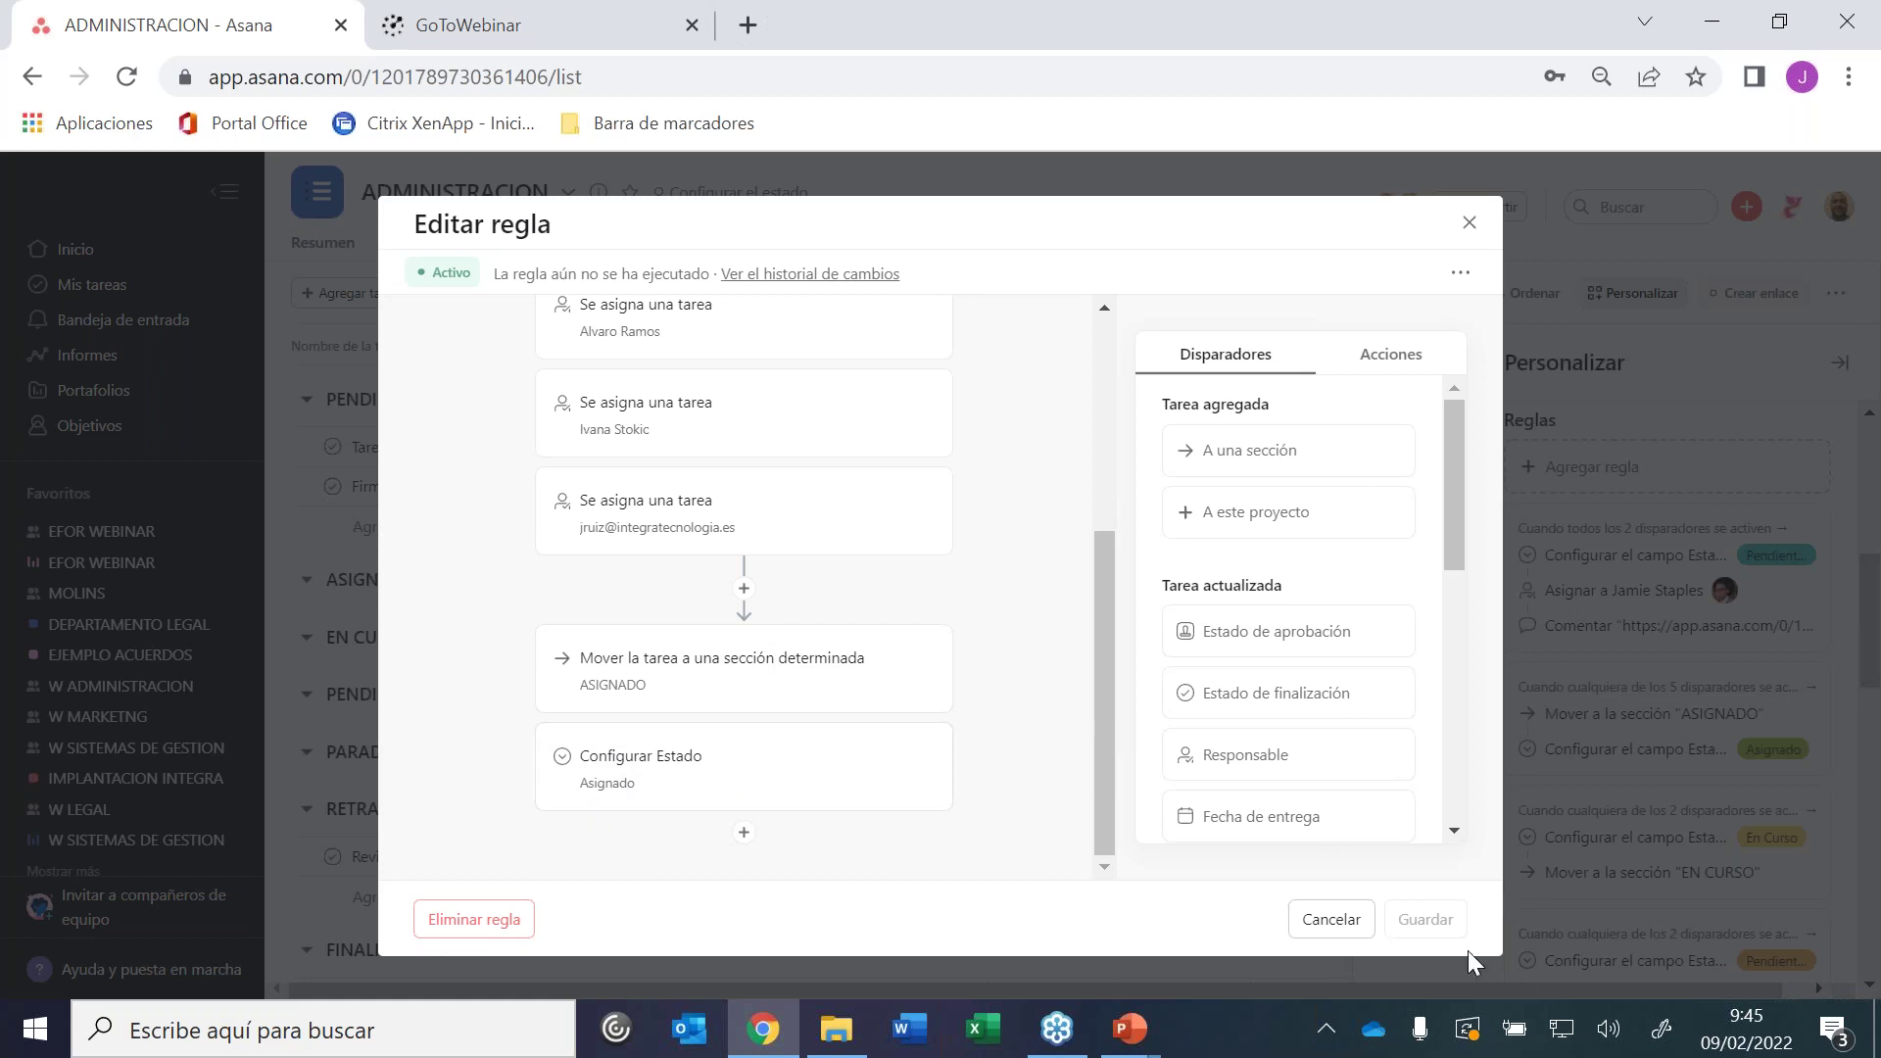
left_click(1329, 921)
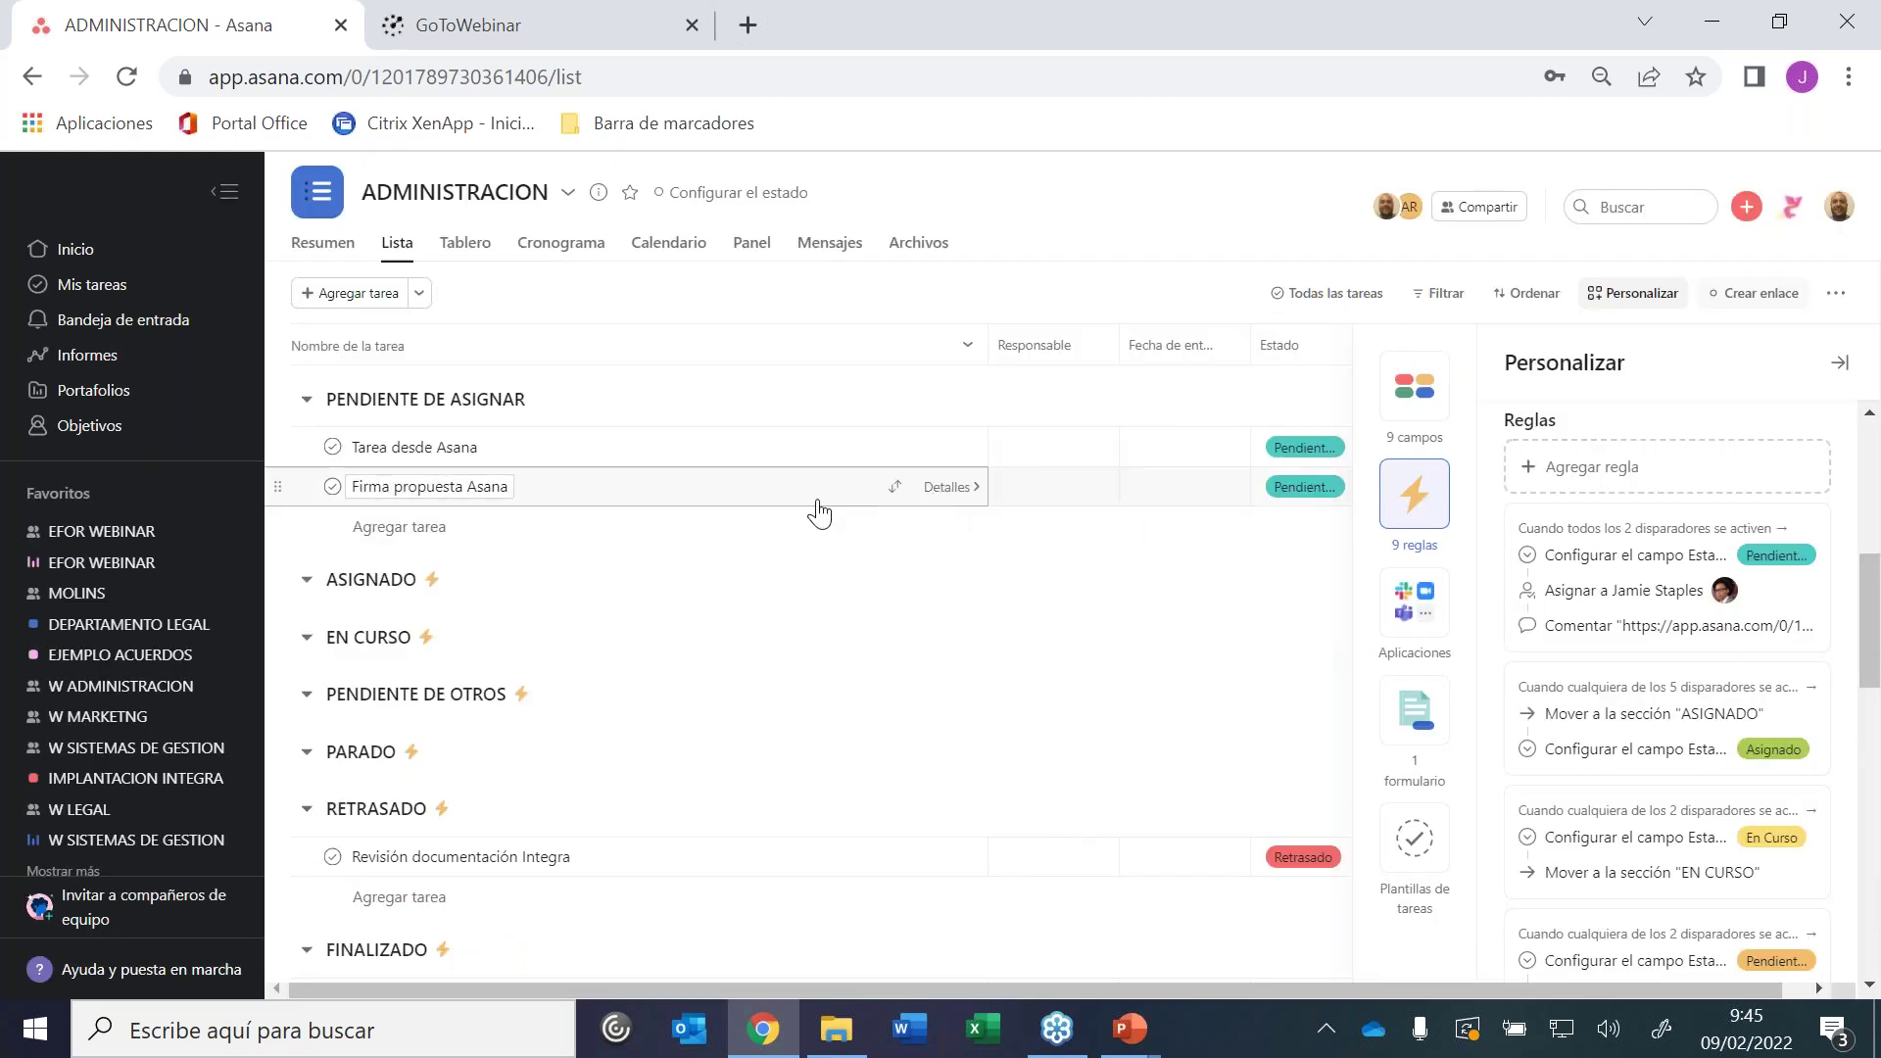
Assign the Firma propuesta Asana task to the first suggested person to trigger the Asignado rule
left_click(1047, 494)
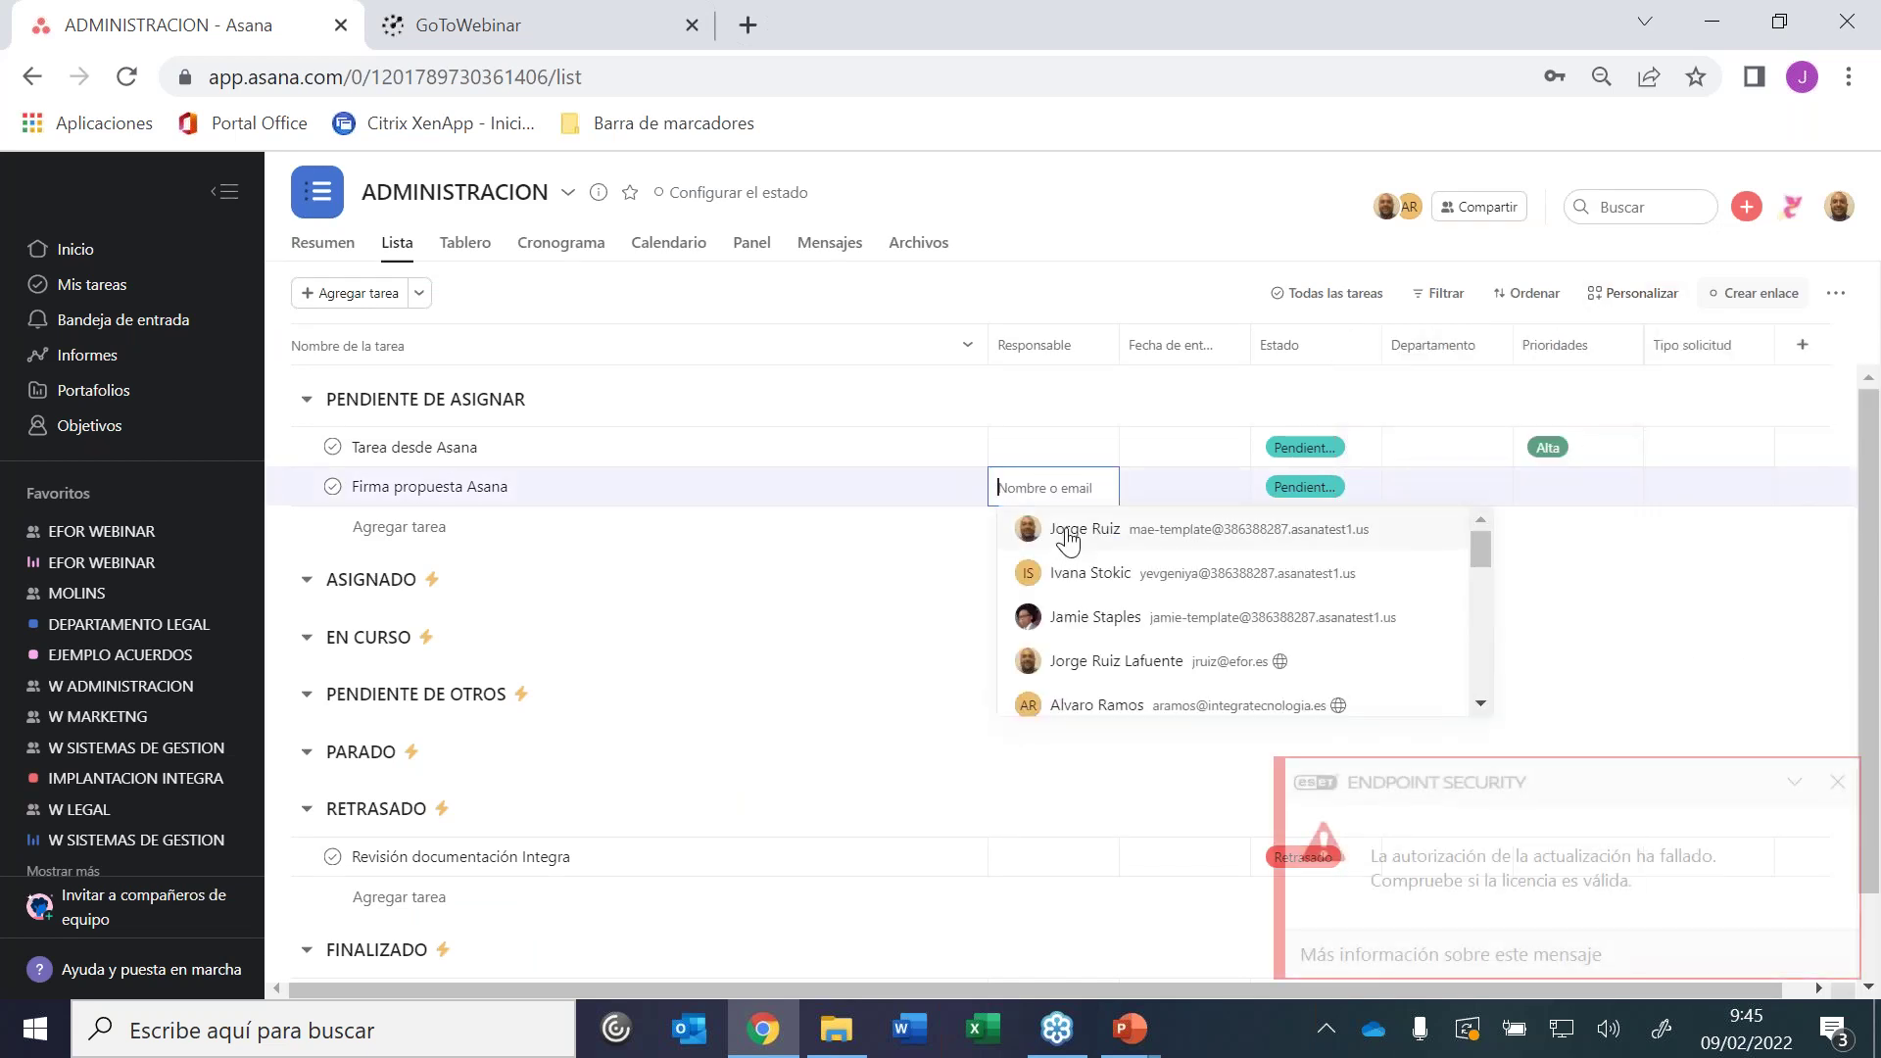
left_click(1066, 535)
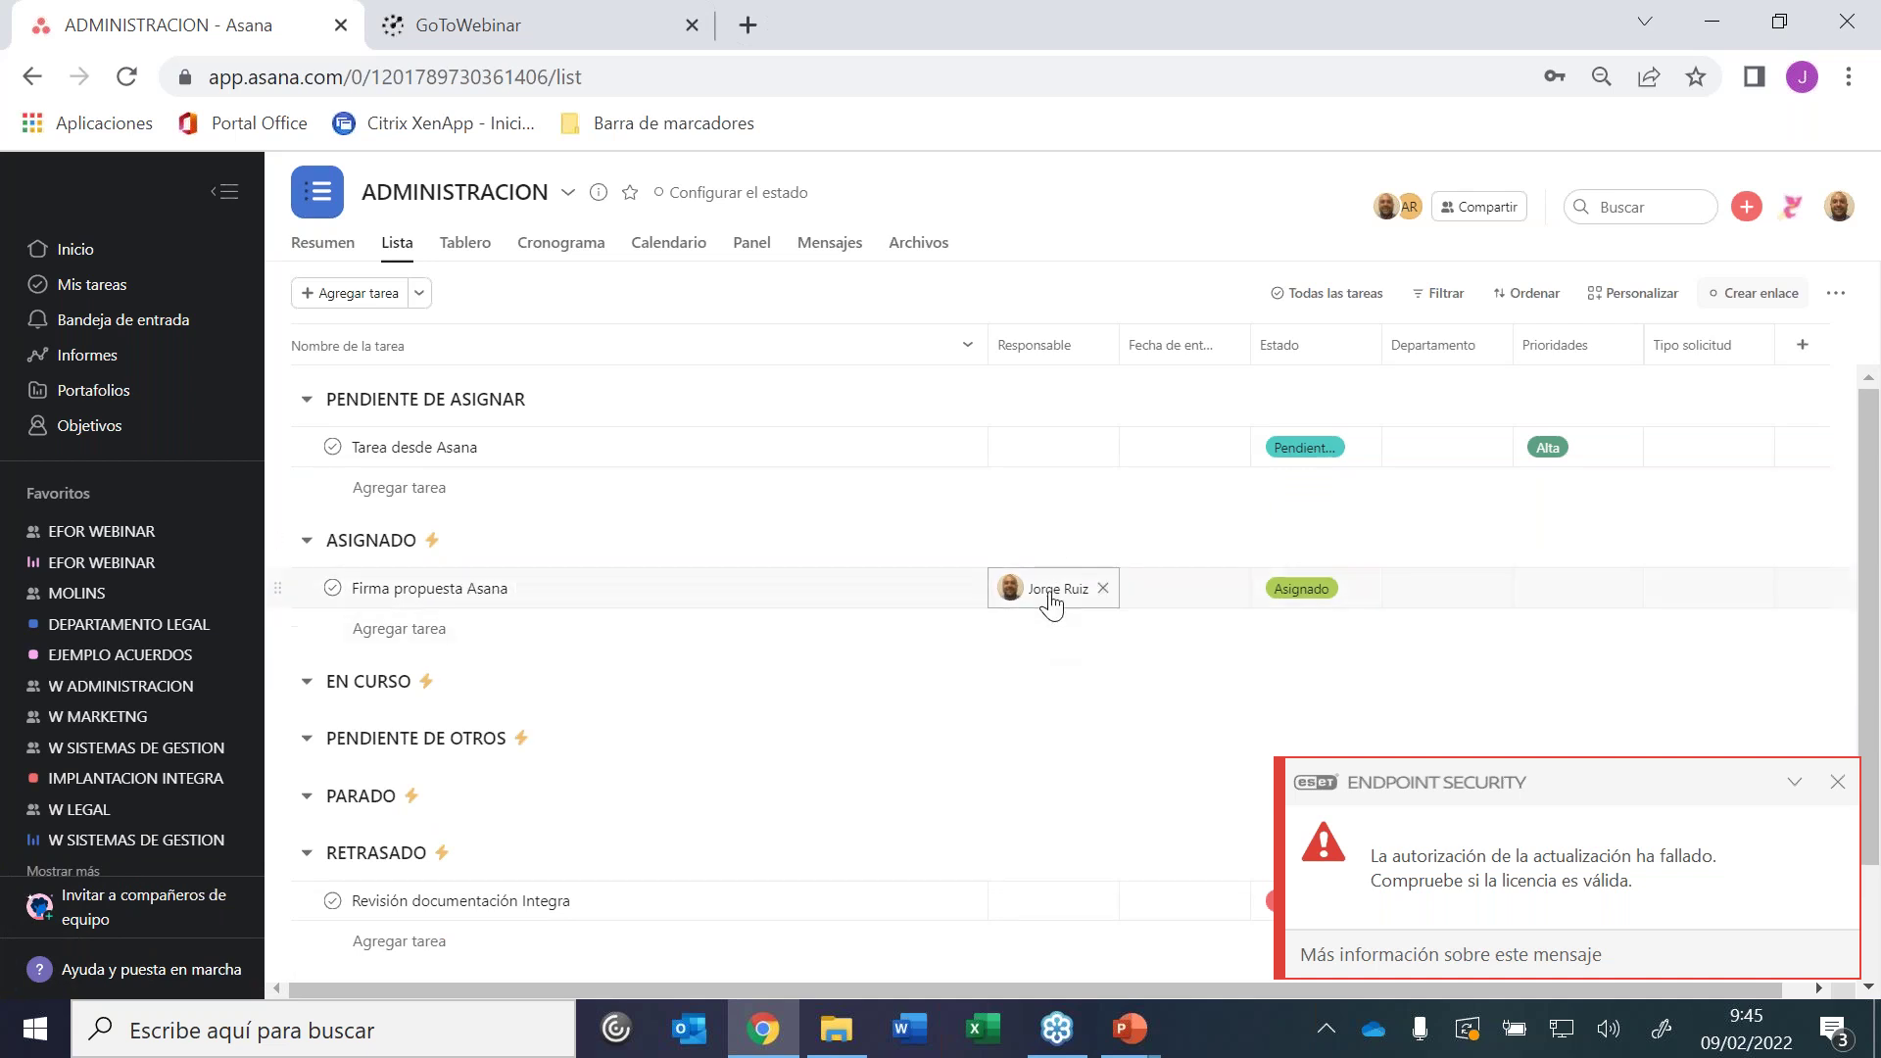
mouse_move(1050, 599)
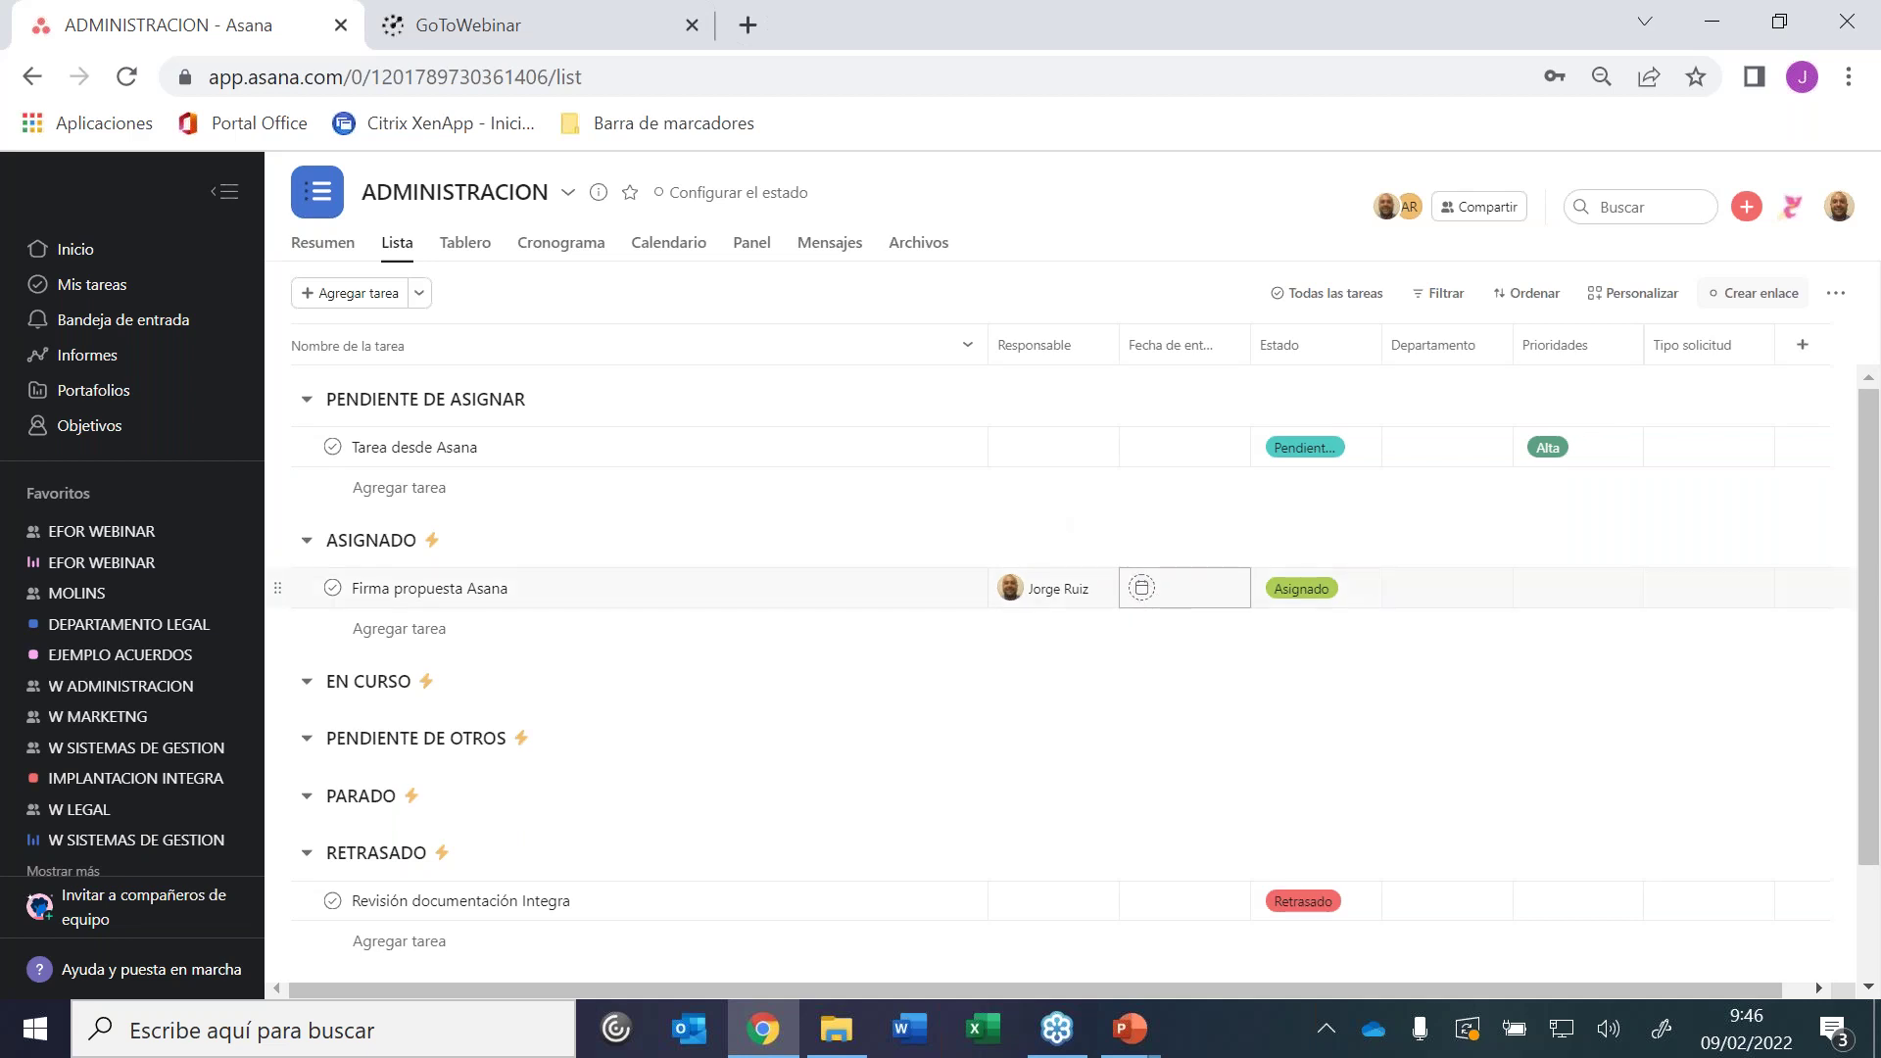
Set the due date of the Firma propuesta Asana task to 09/02/22 to trigger the in-progress rule
left_click(1182, 597)
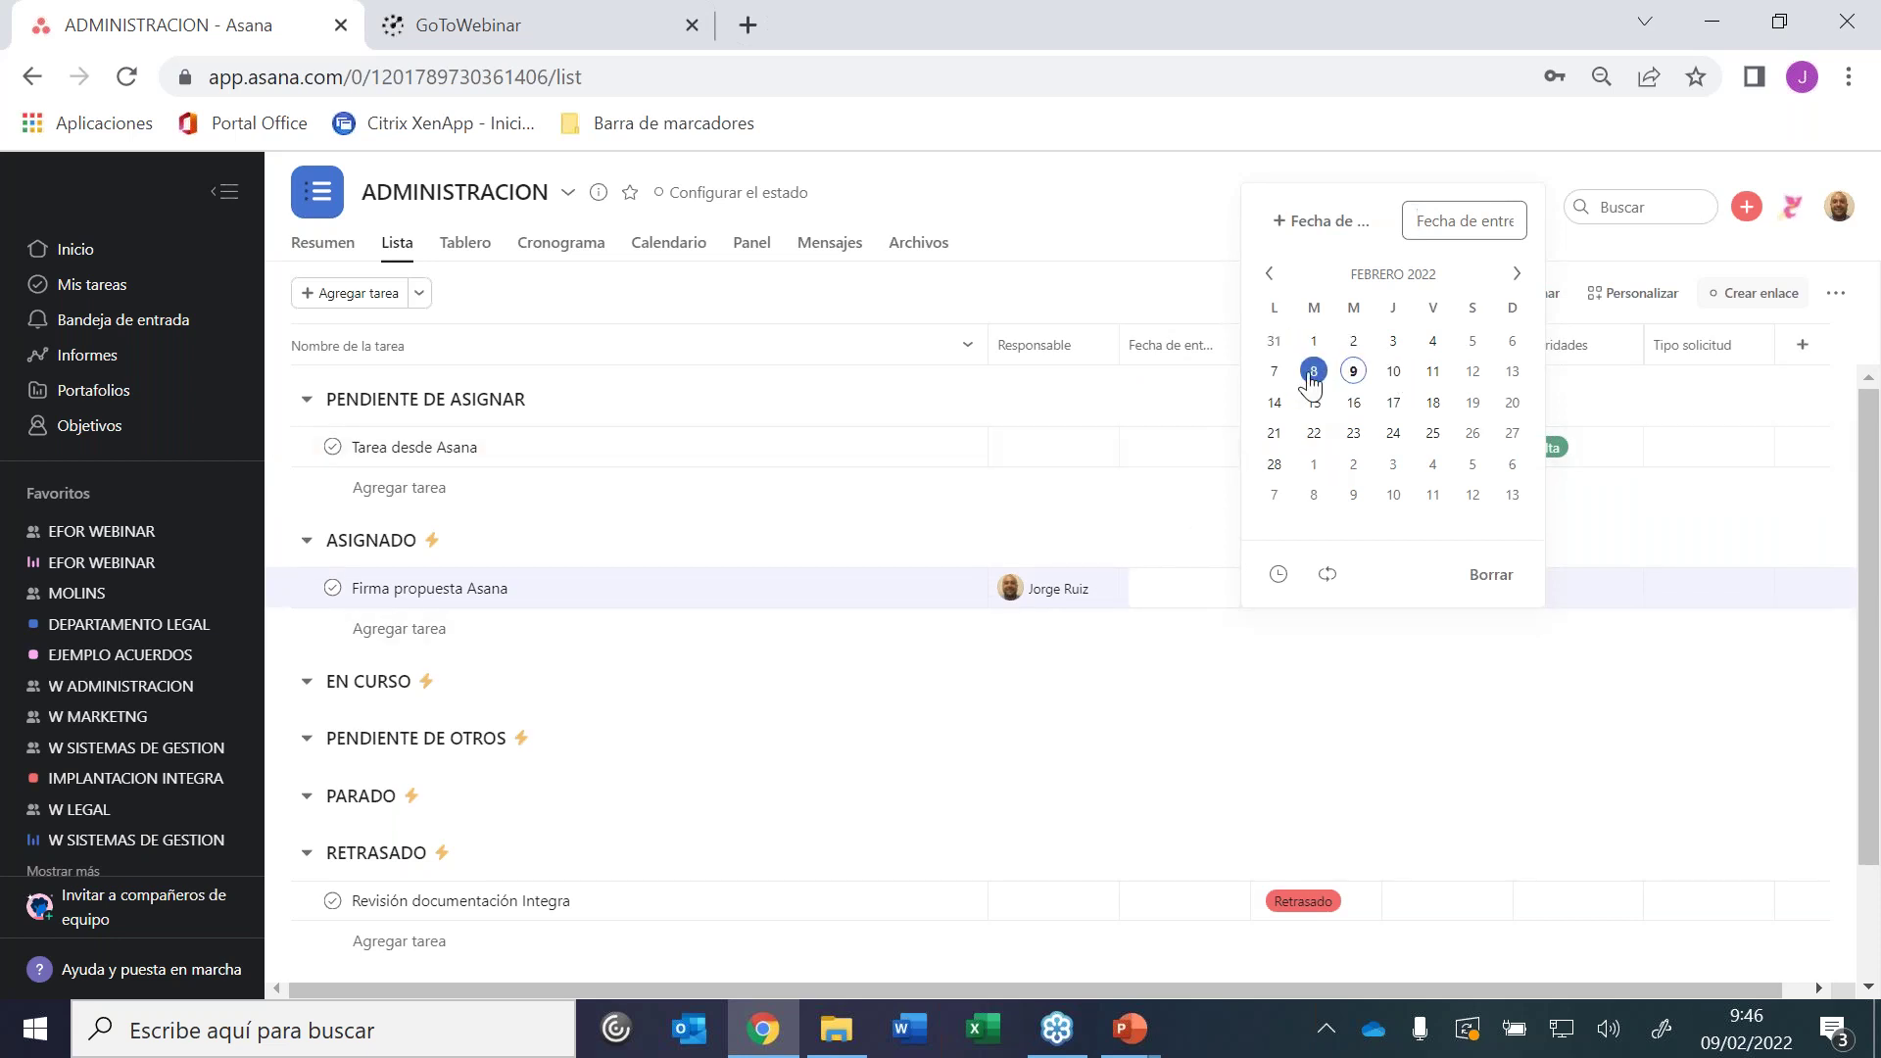
left_click(1351, 373)
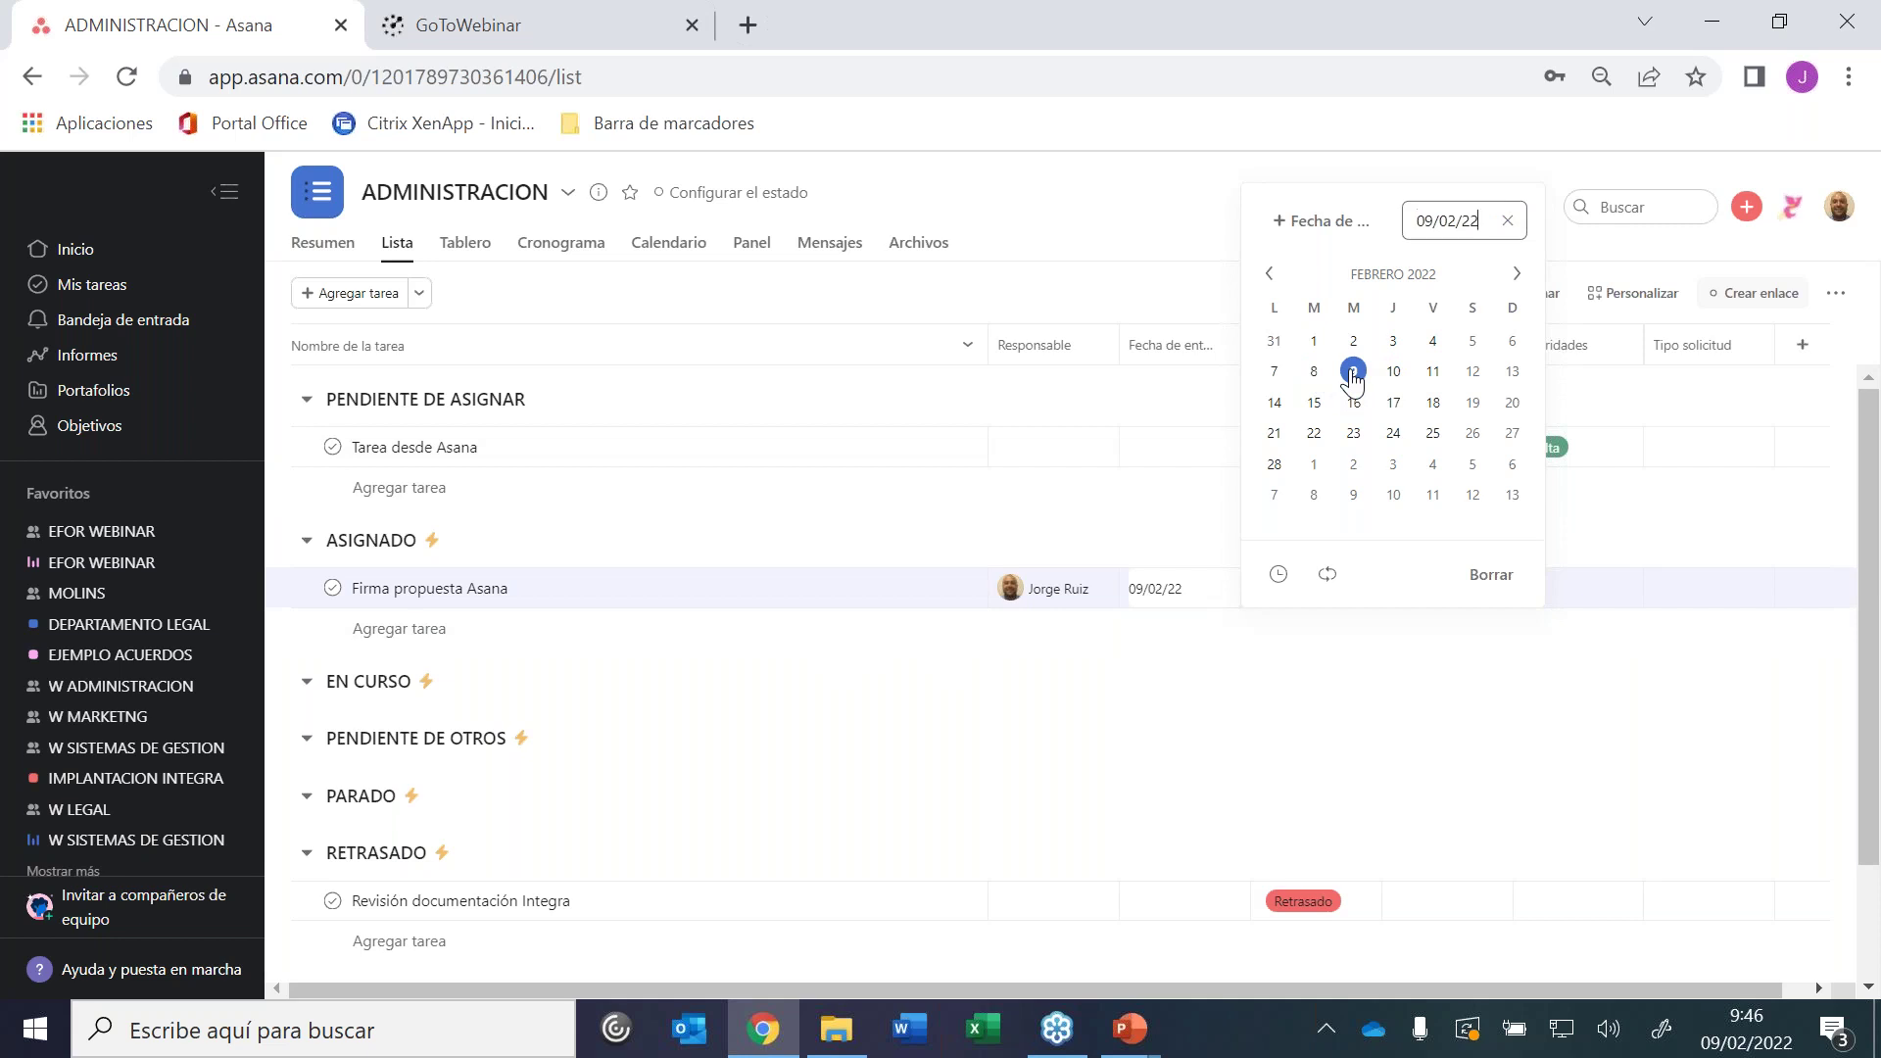
left_click(1313, 225)
key("Escape")
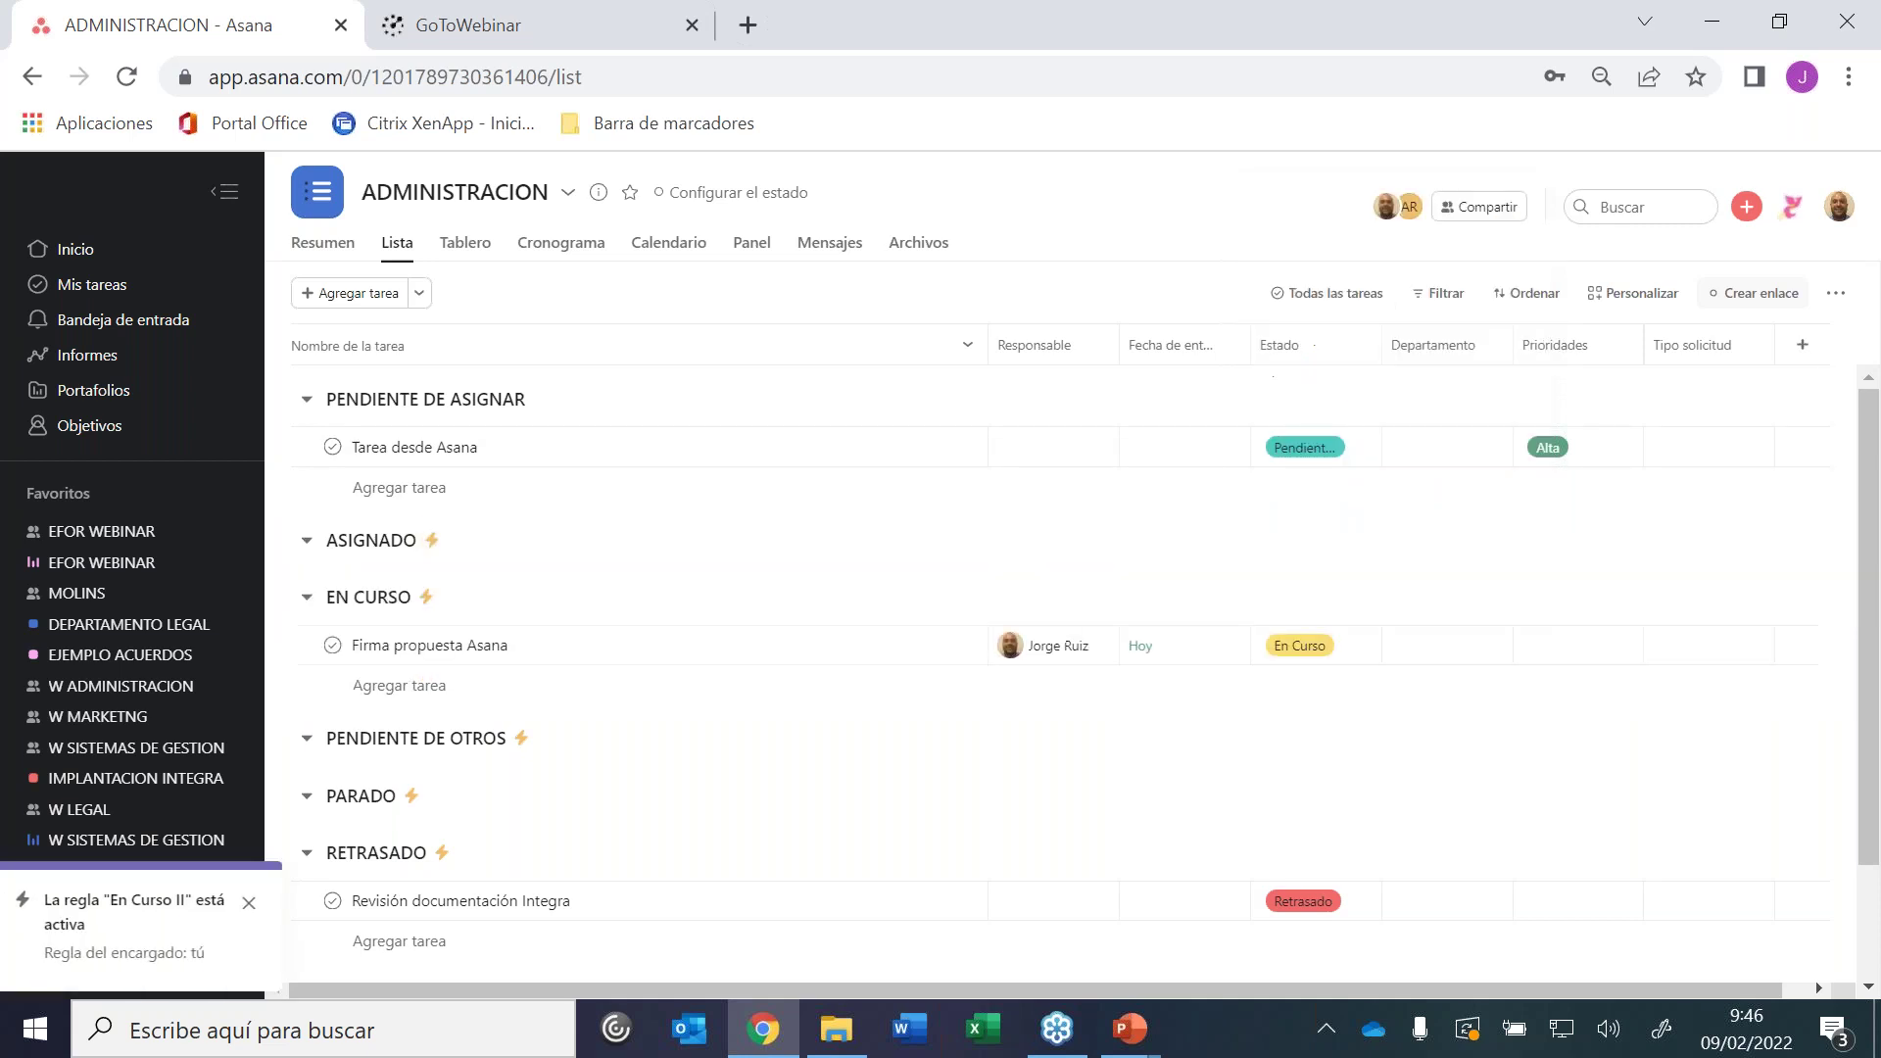
Give the Firma propuesta Asana task a date range starting 09/02/22 and ending 10/02/22
left_click(1156, 649)
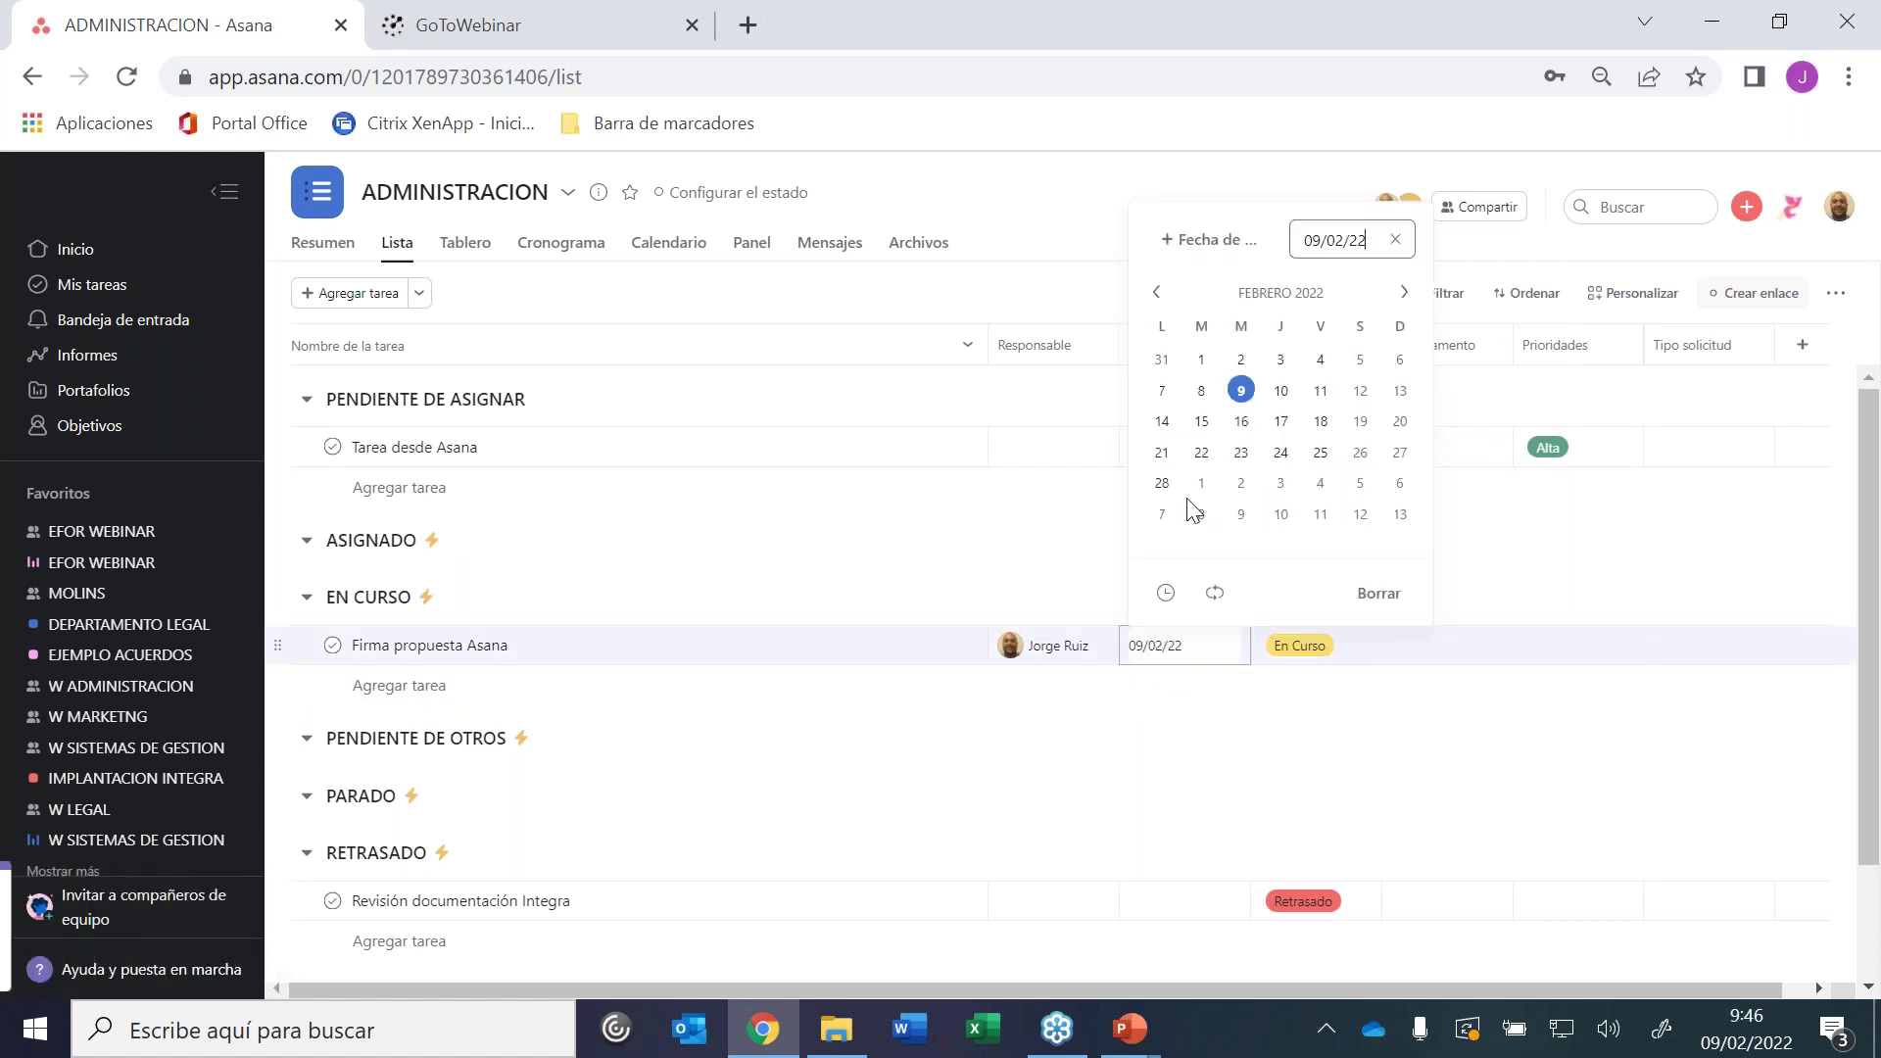
left_click(1196, 240)
left_click(1250, 393)
left_click(1282, 393)
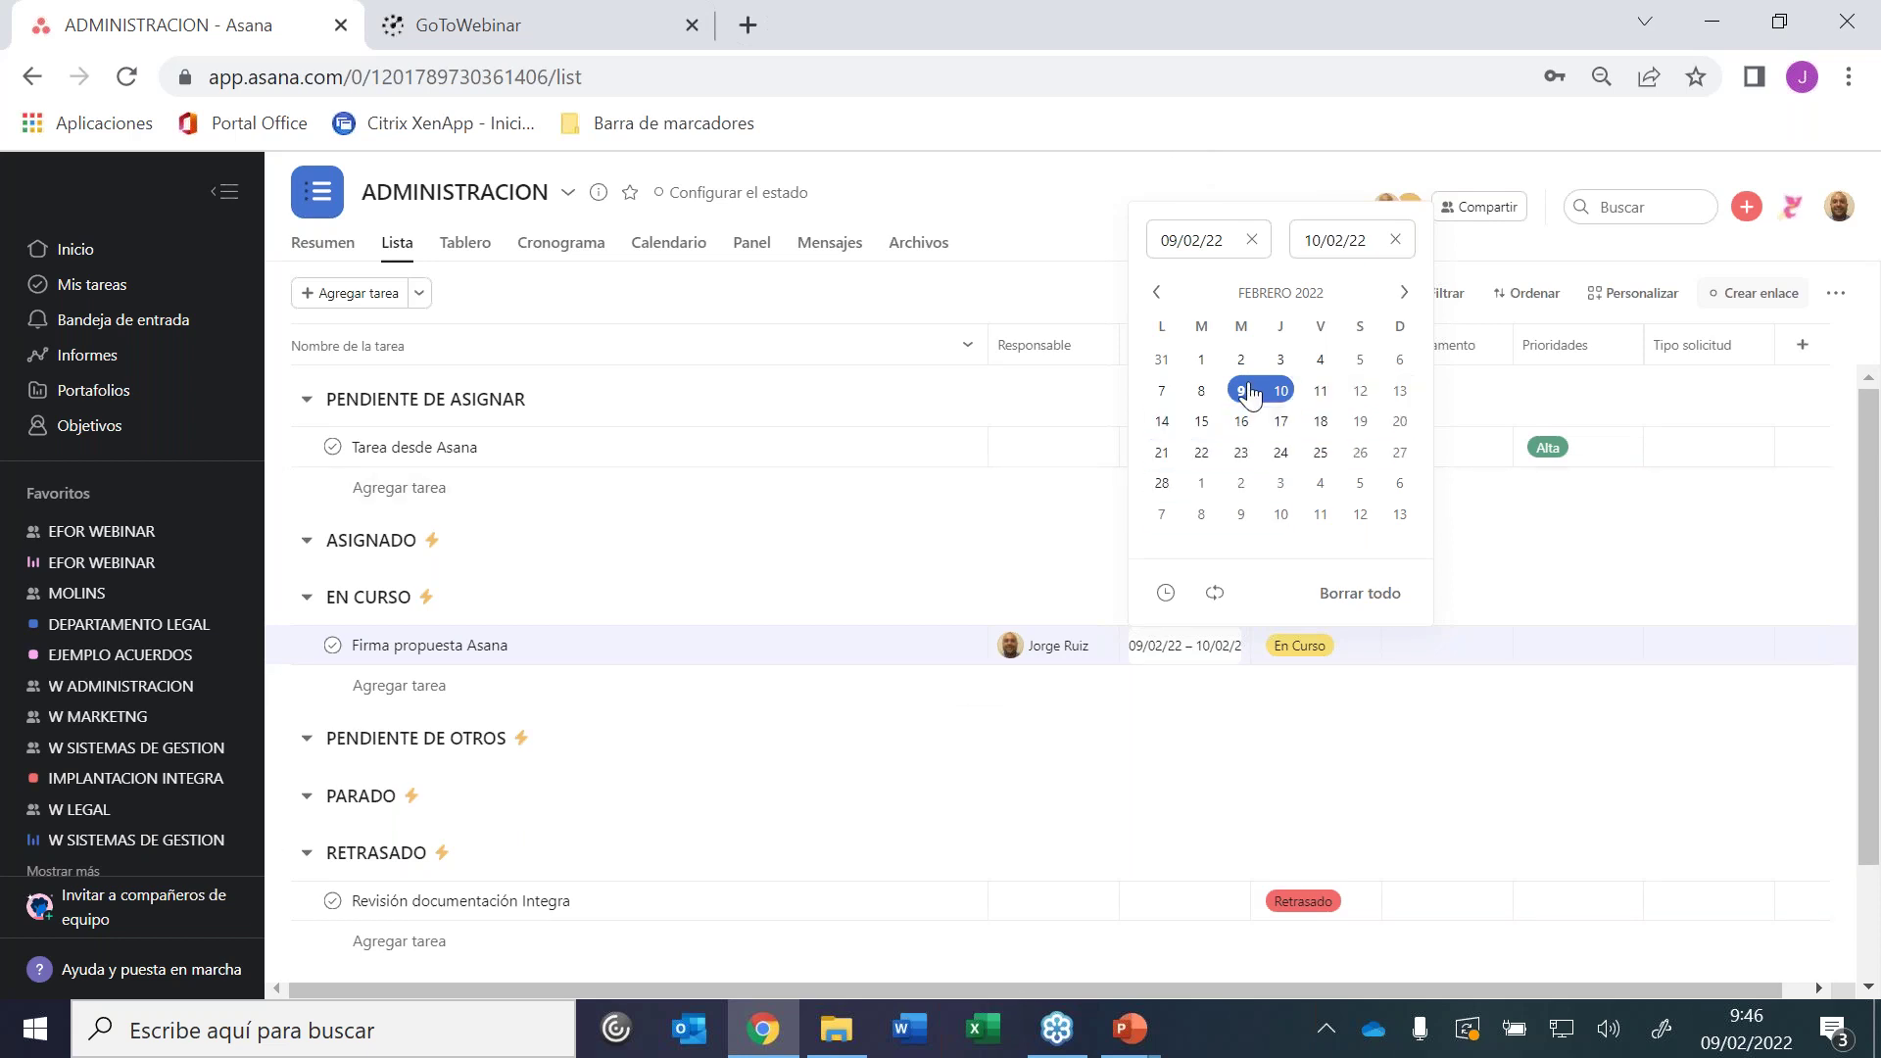
left_click(1045, 182)
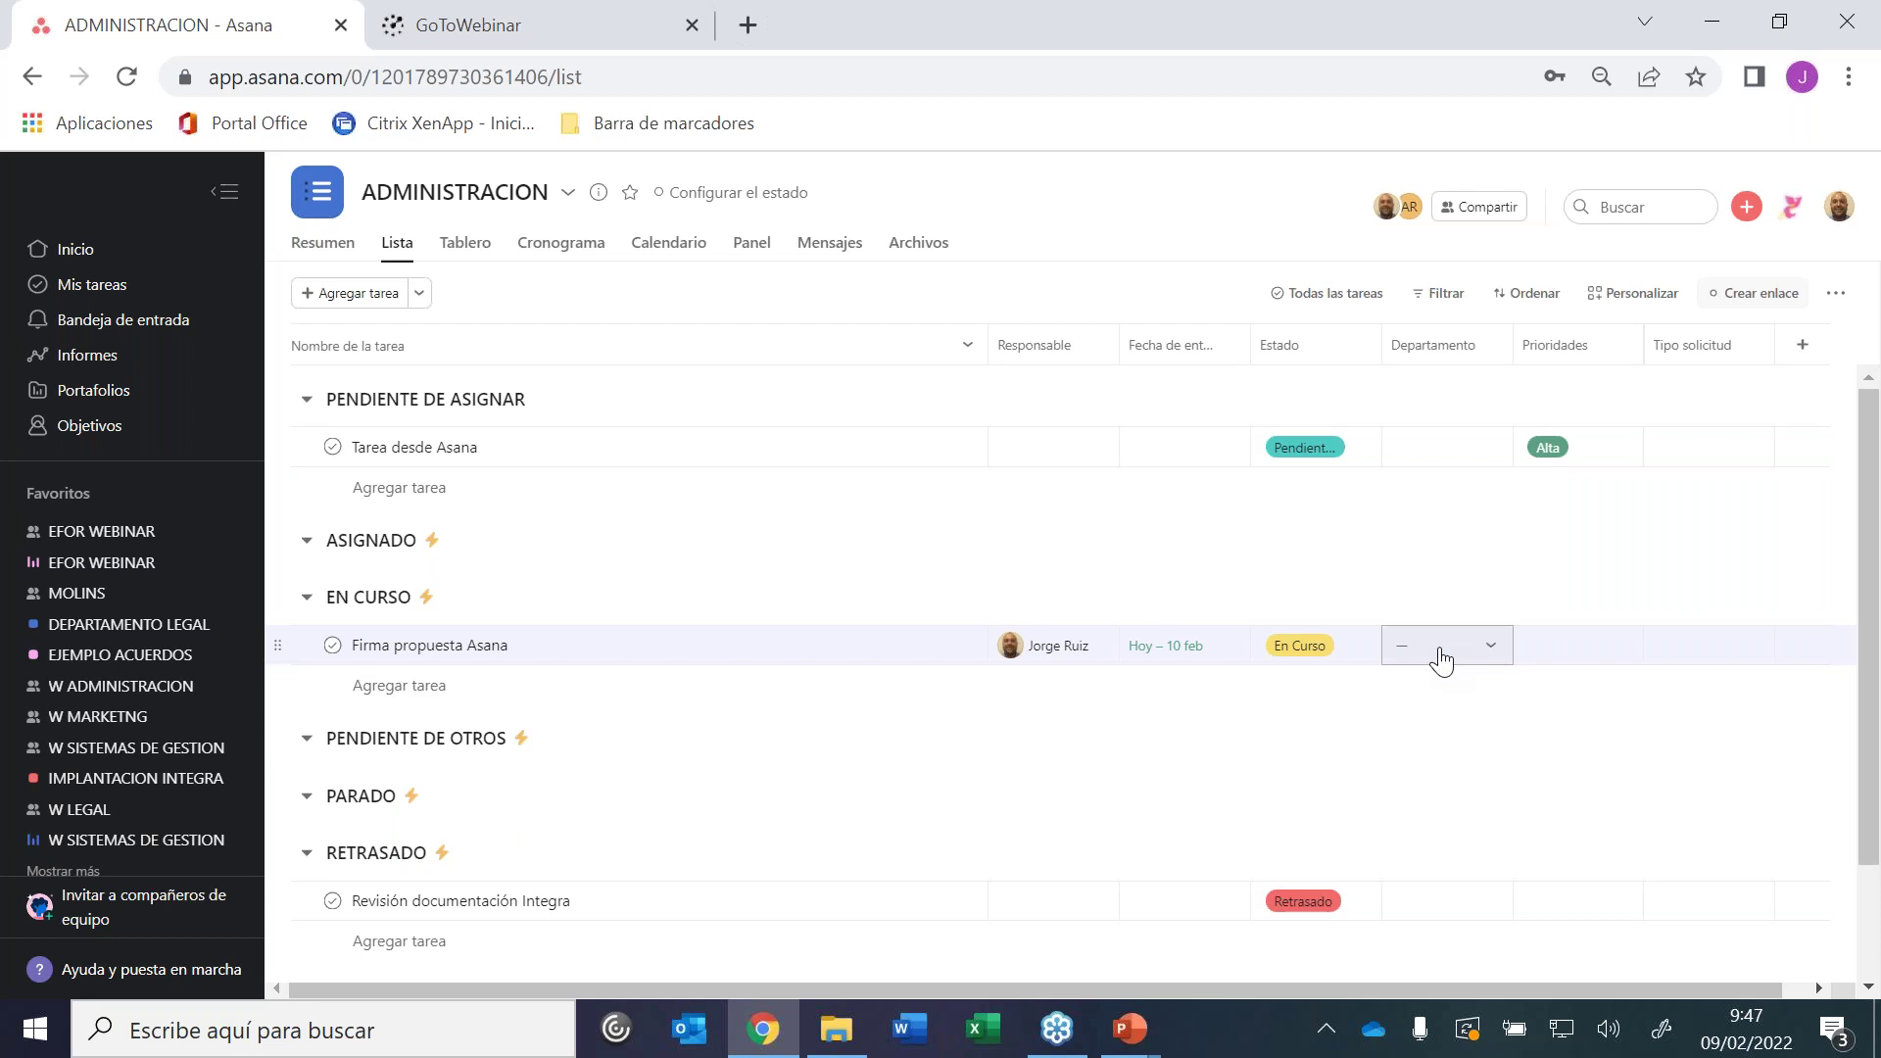
Start a new custom field of type Selección múltiple for the project and add a third option, Opción 3
left_click(1440, 661)
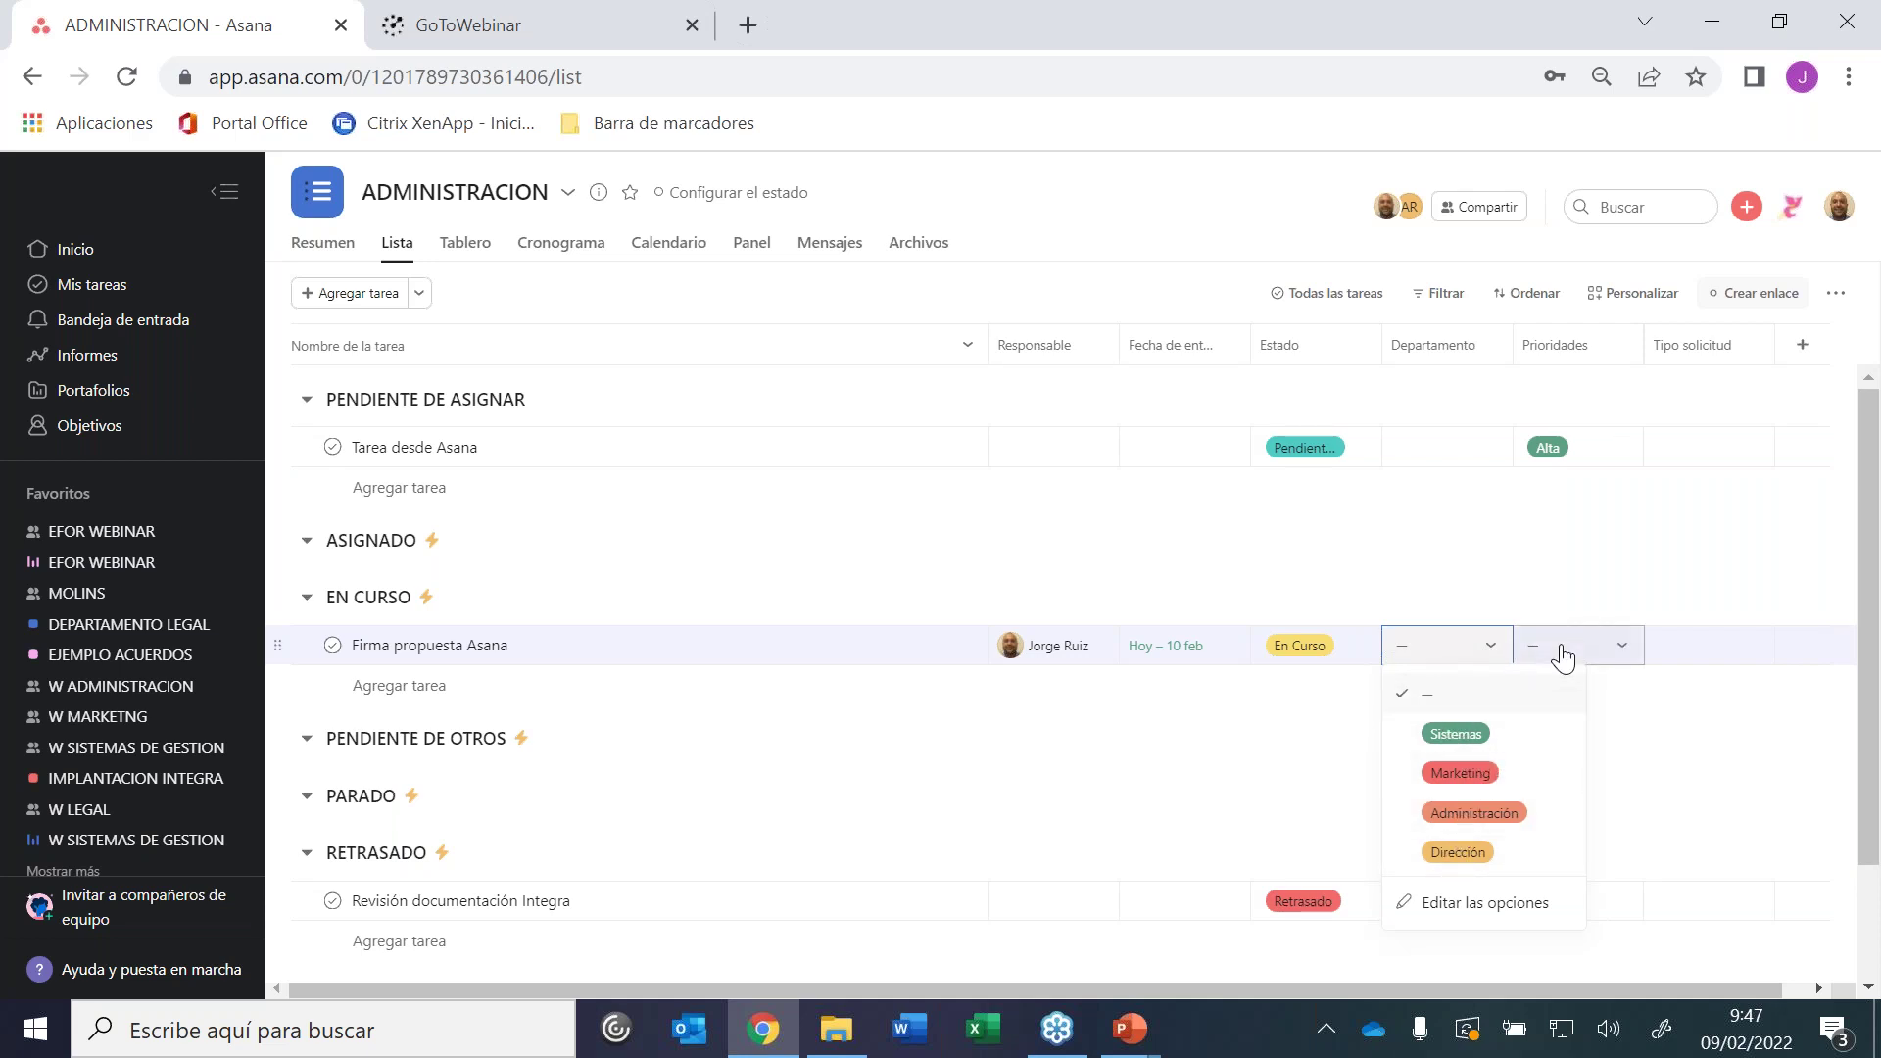
left_click(1622, 307)
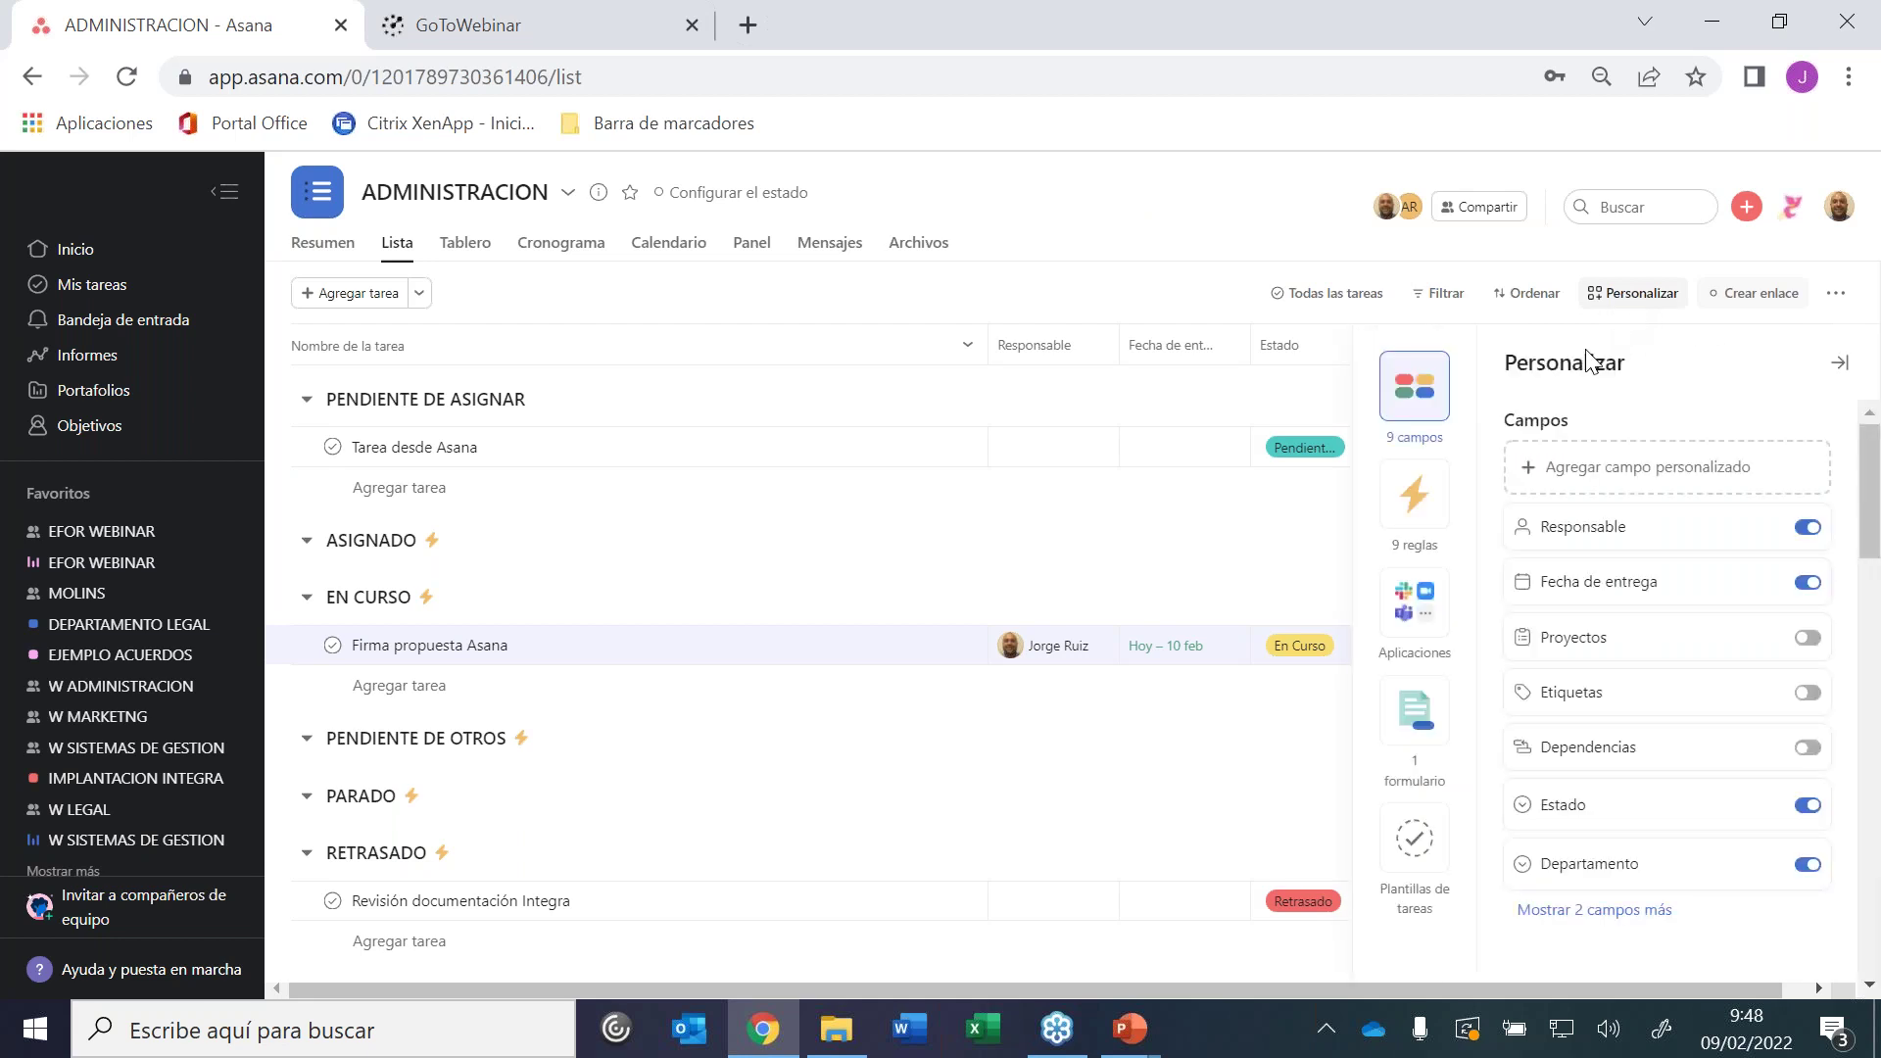
left_click(1536, 485)
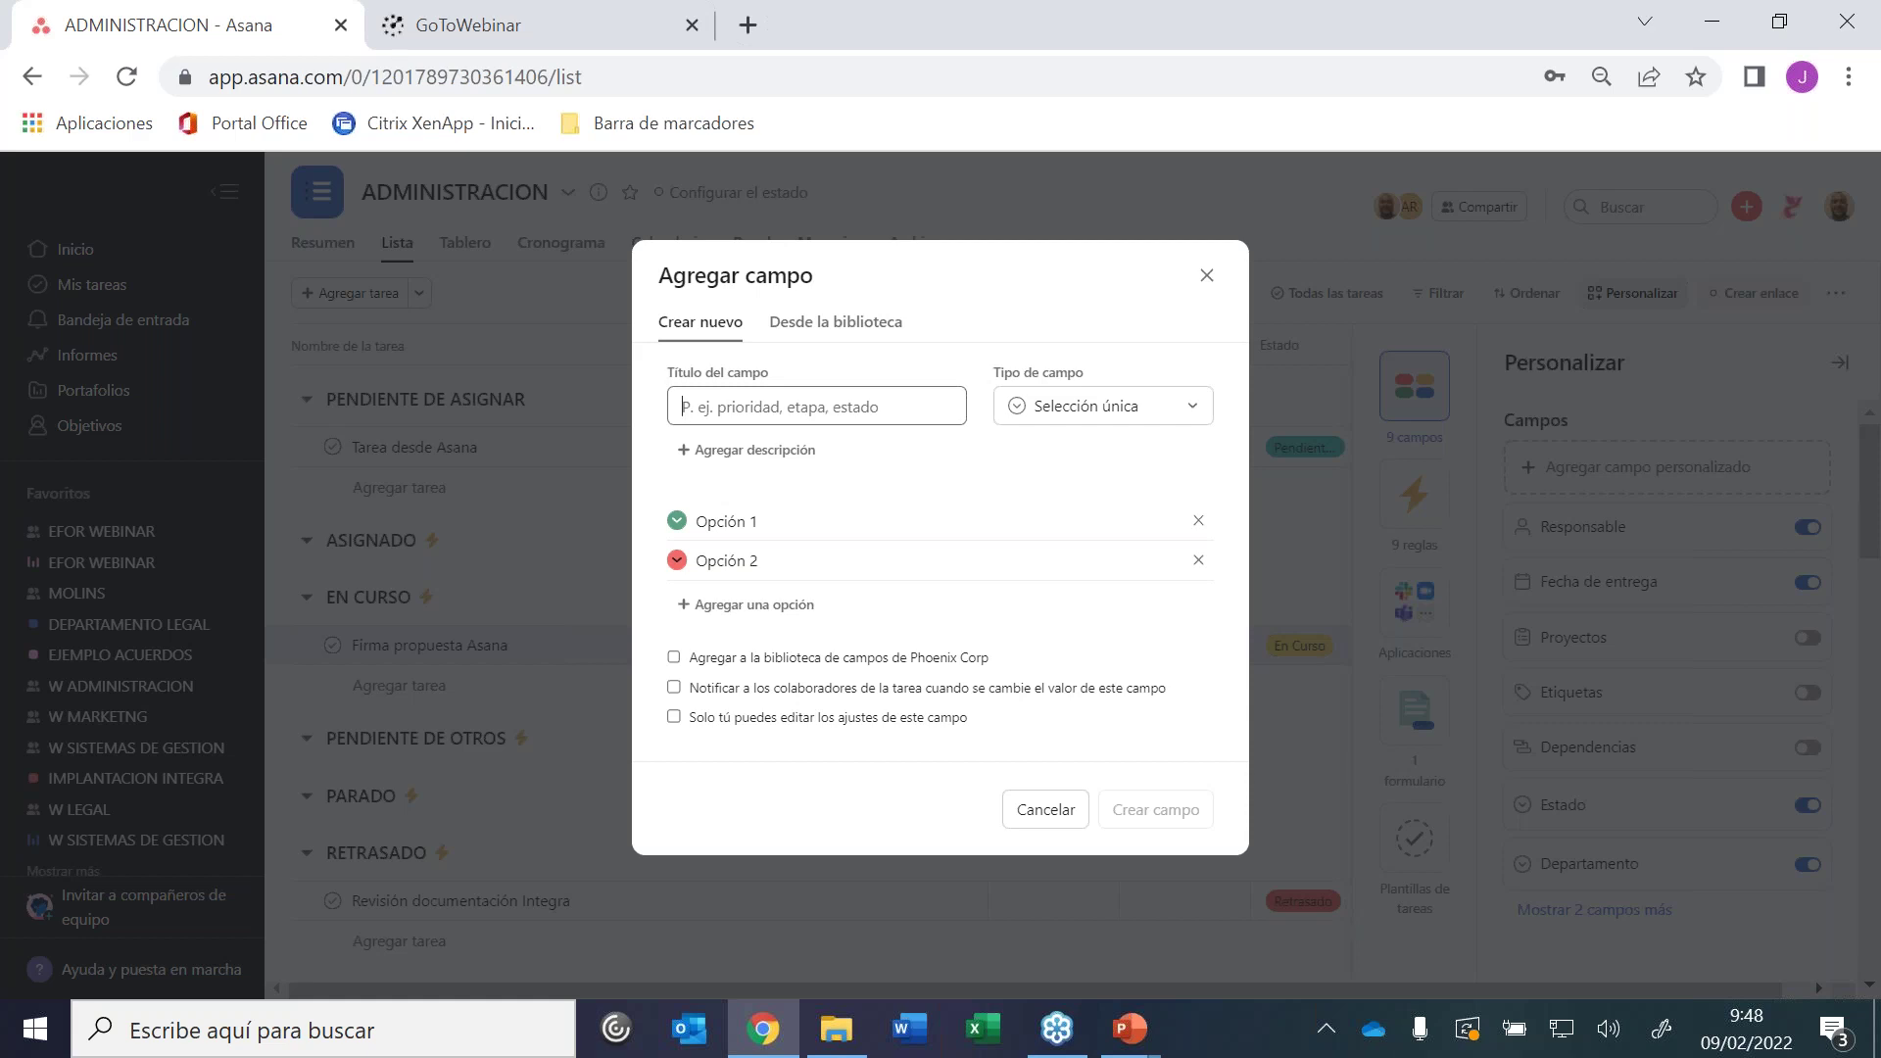
left_click(1139, 409)
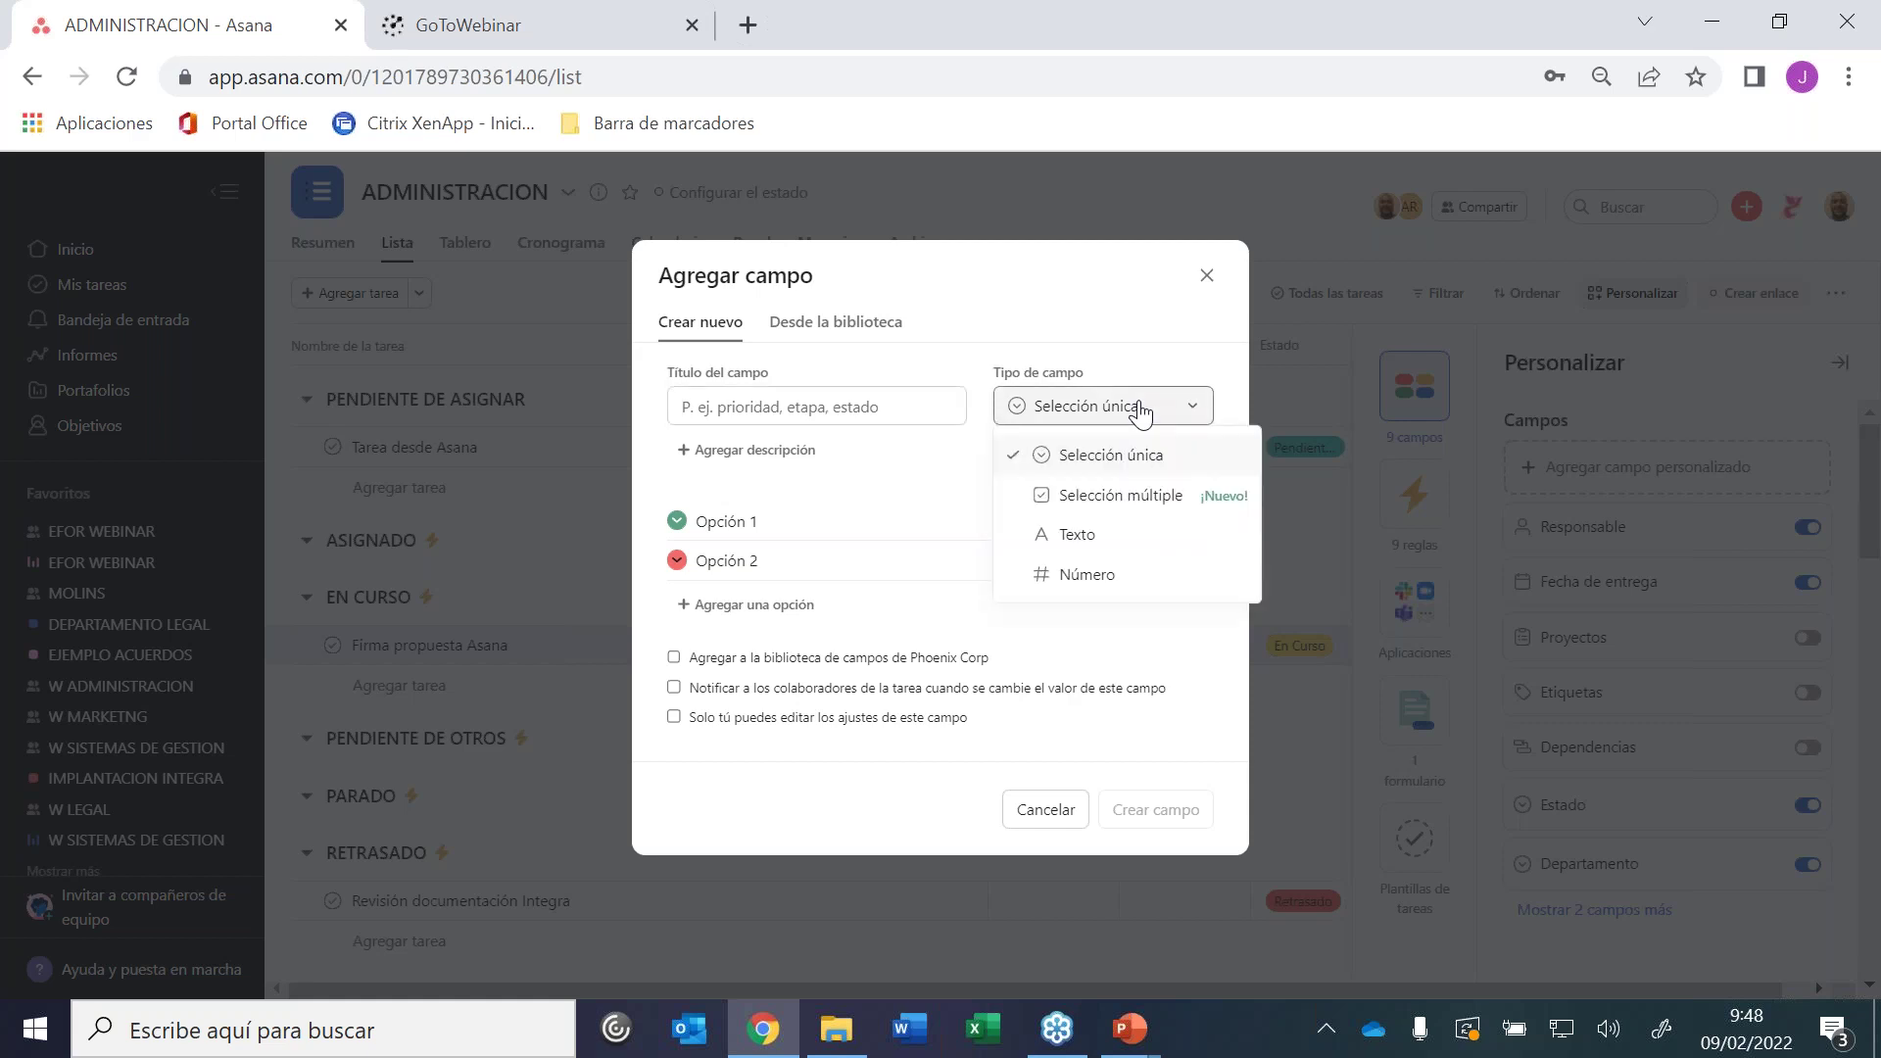
left_click(778, 519)
left_click_drag(768, 522, 703, 513)
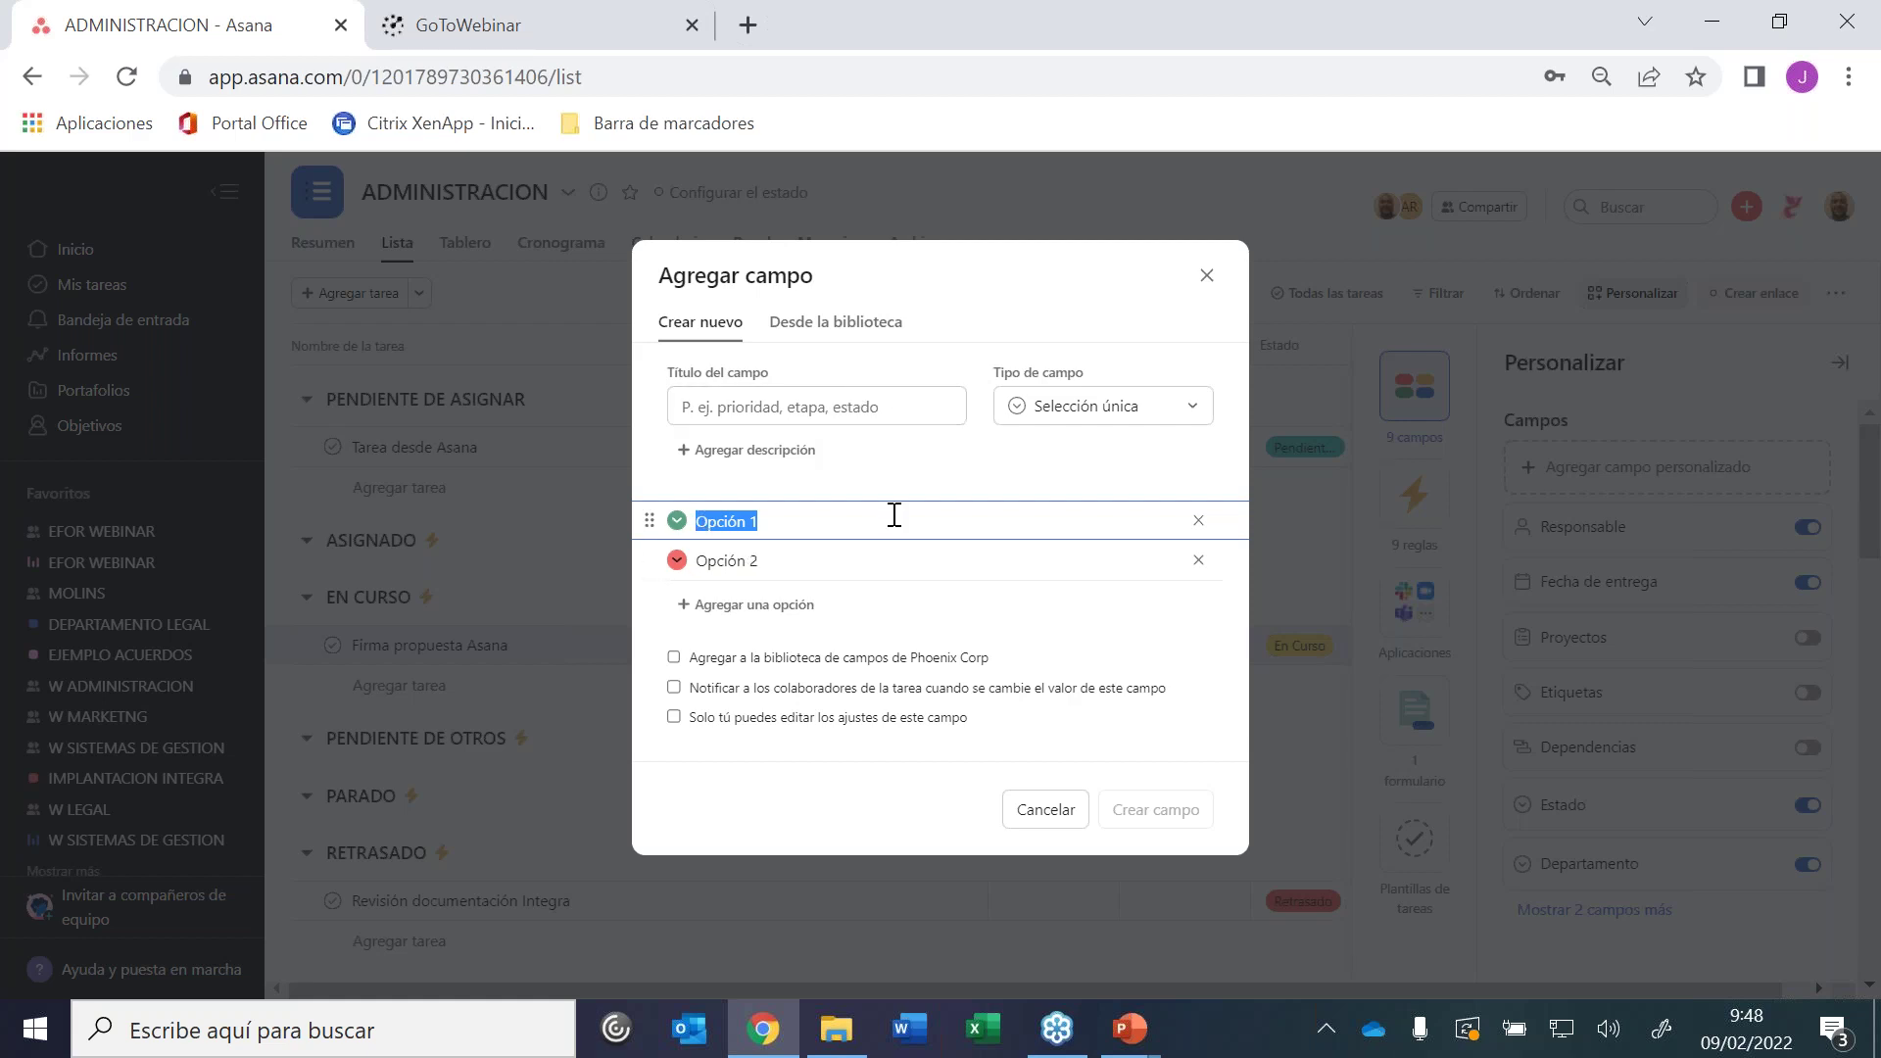
left_click(1071, 421)
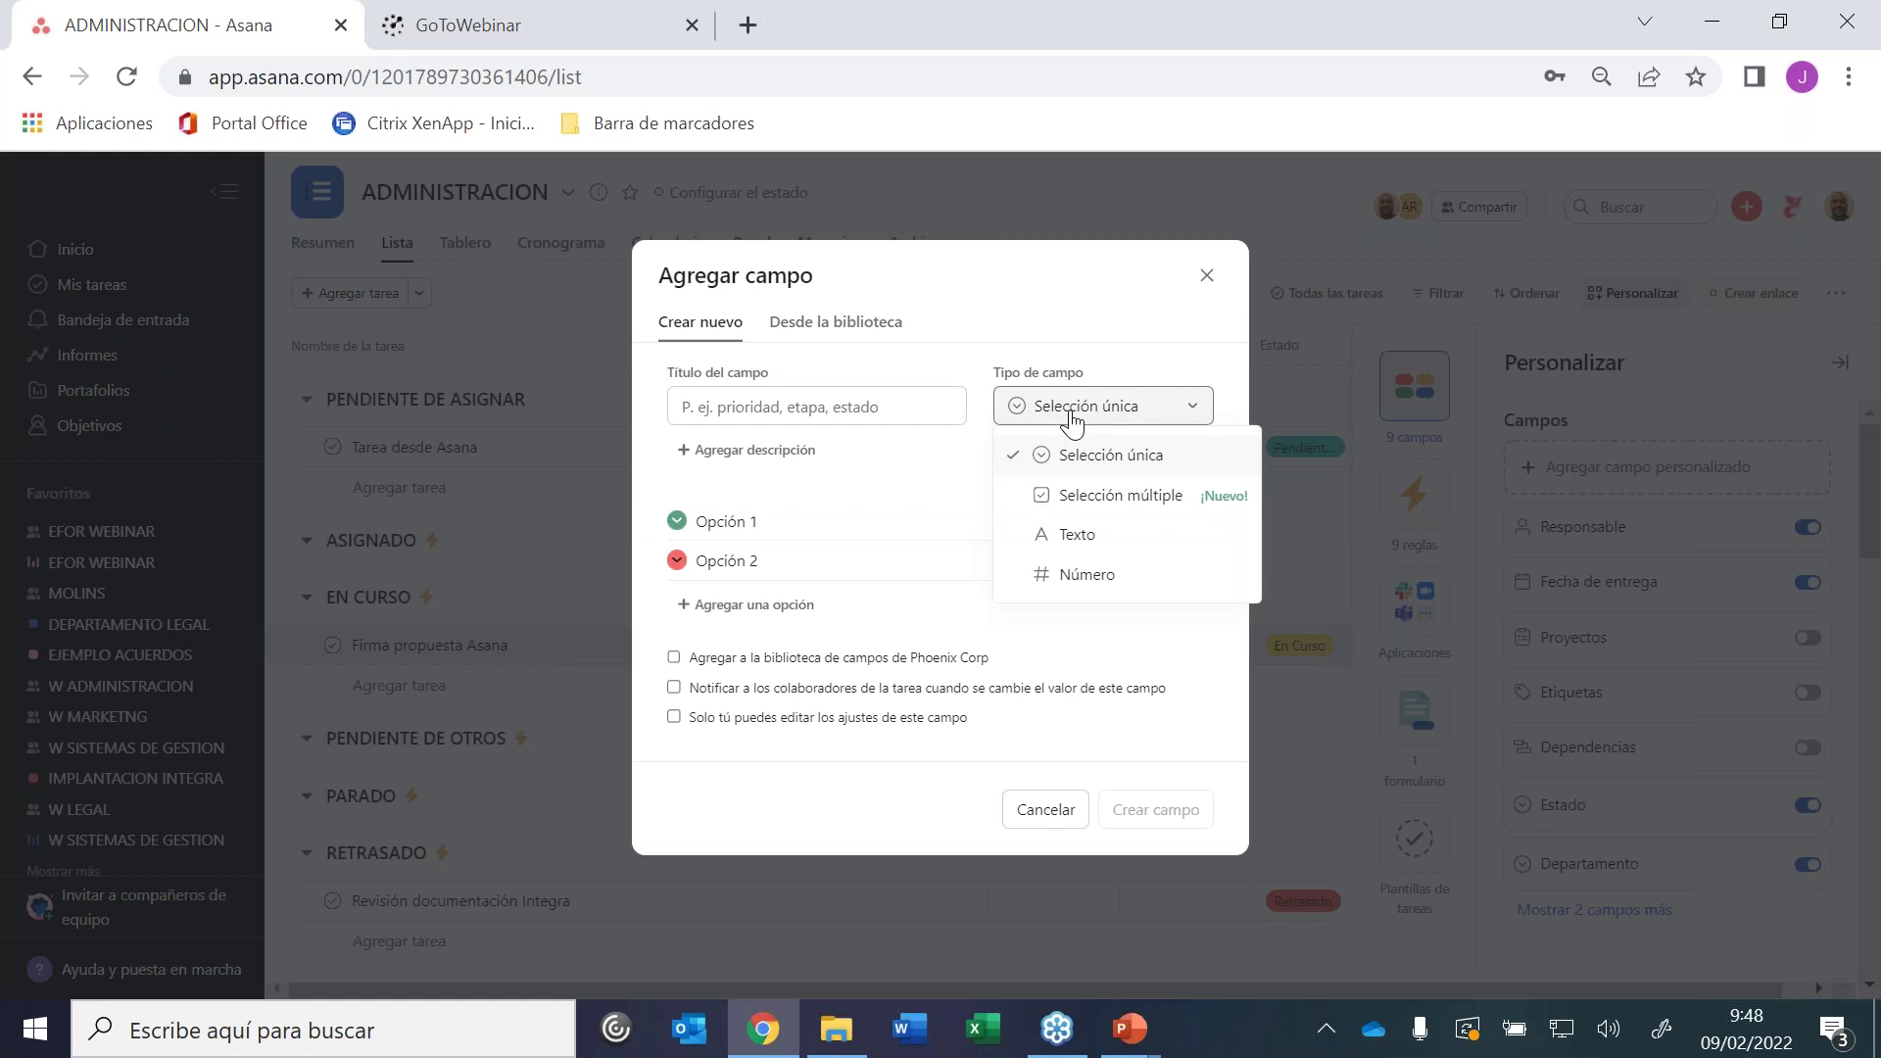
left_click(1054, 496)
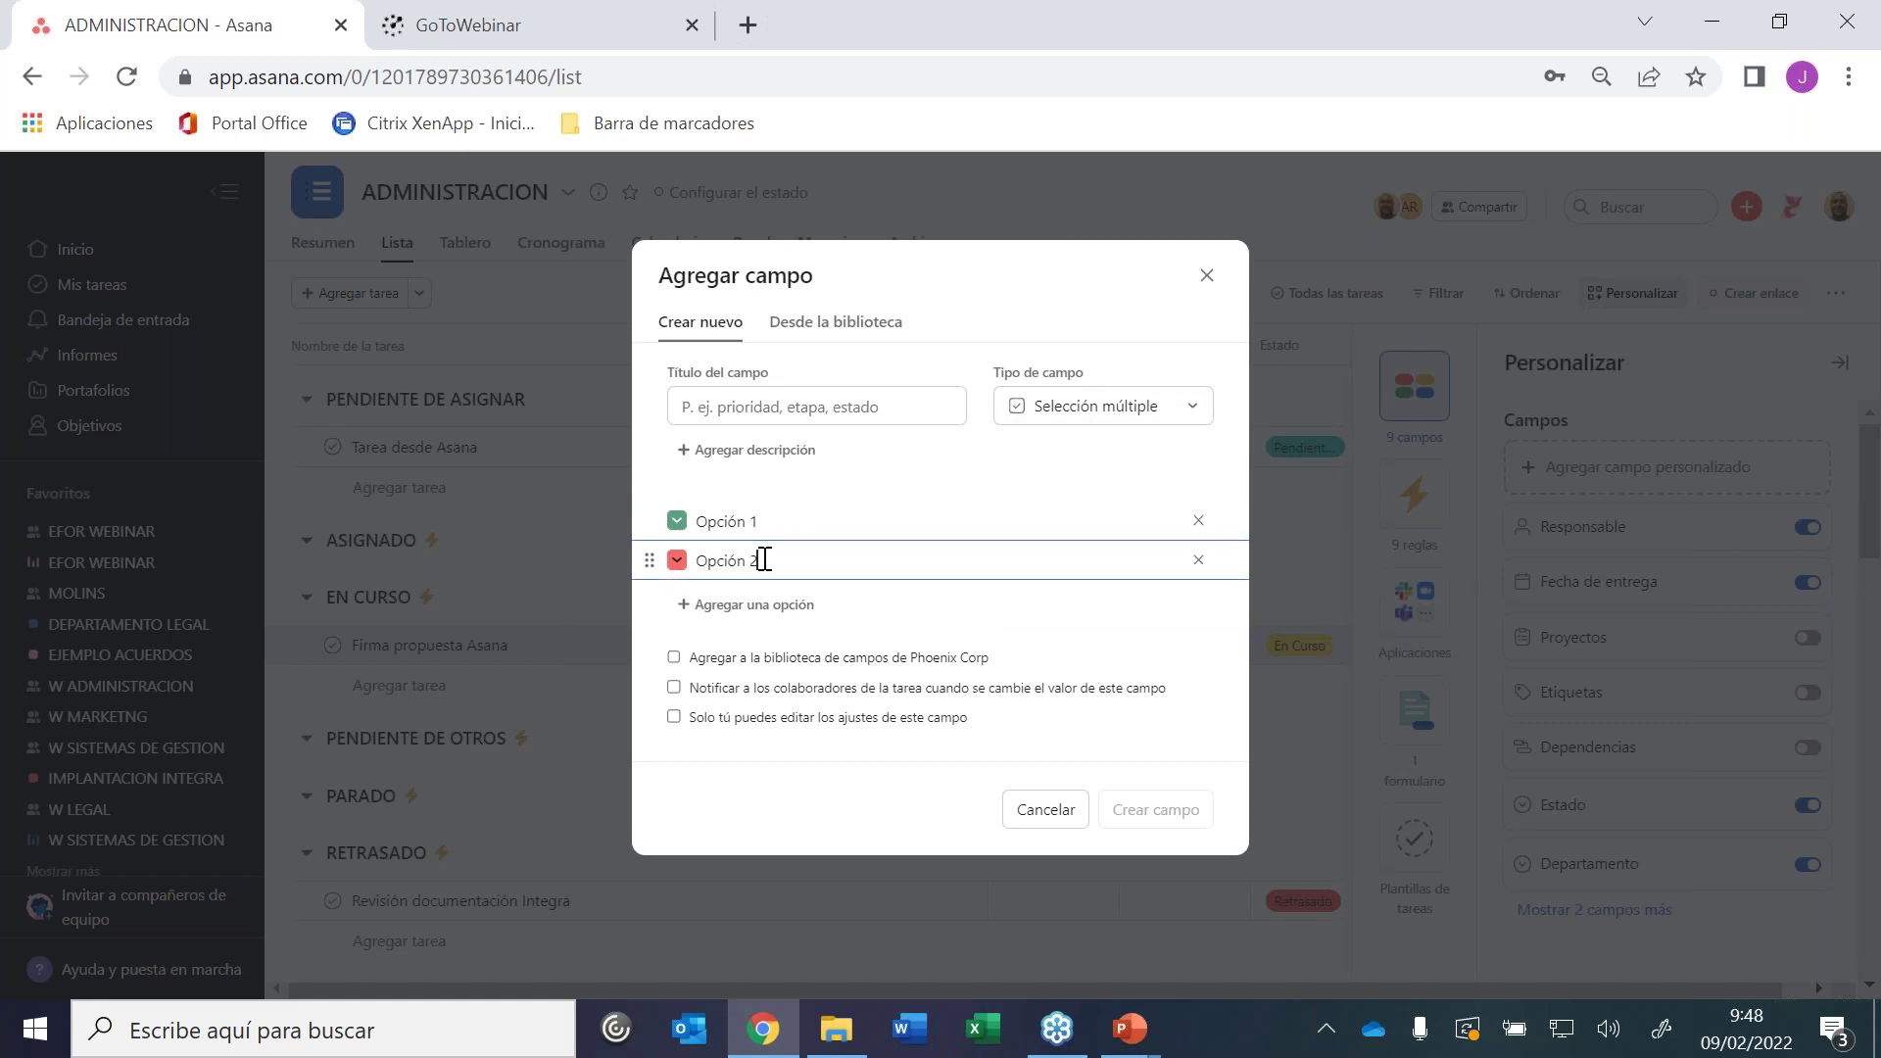
key("Return")
type("Opción 3")
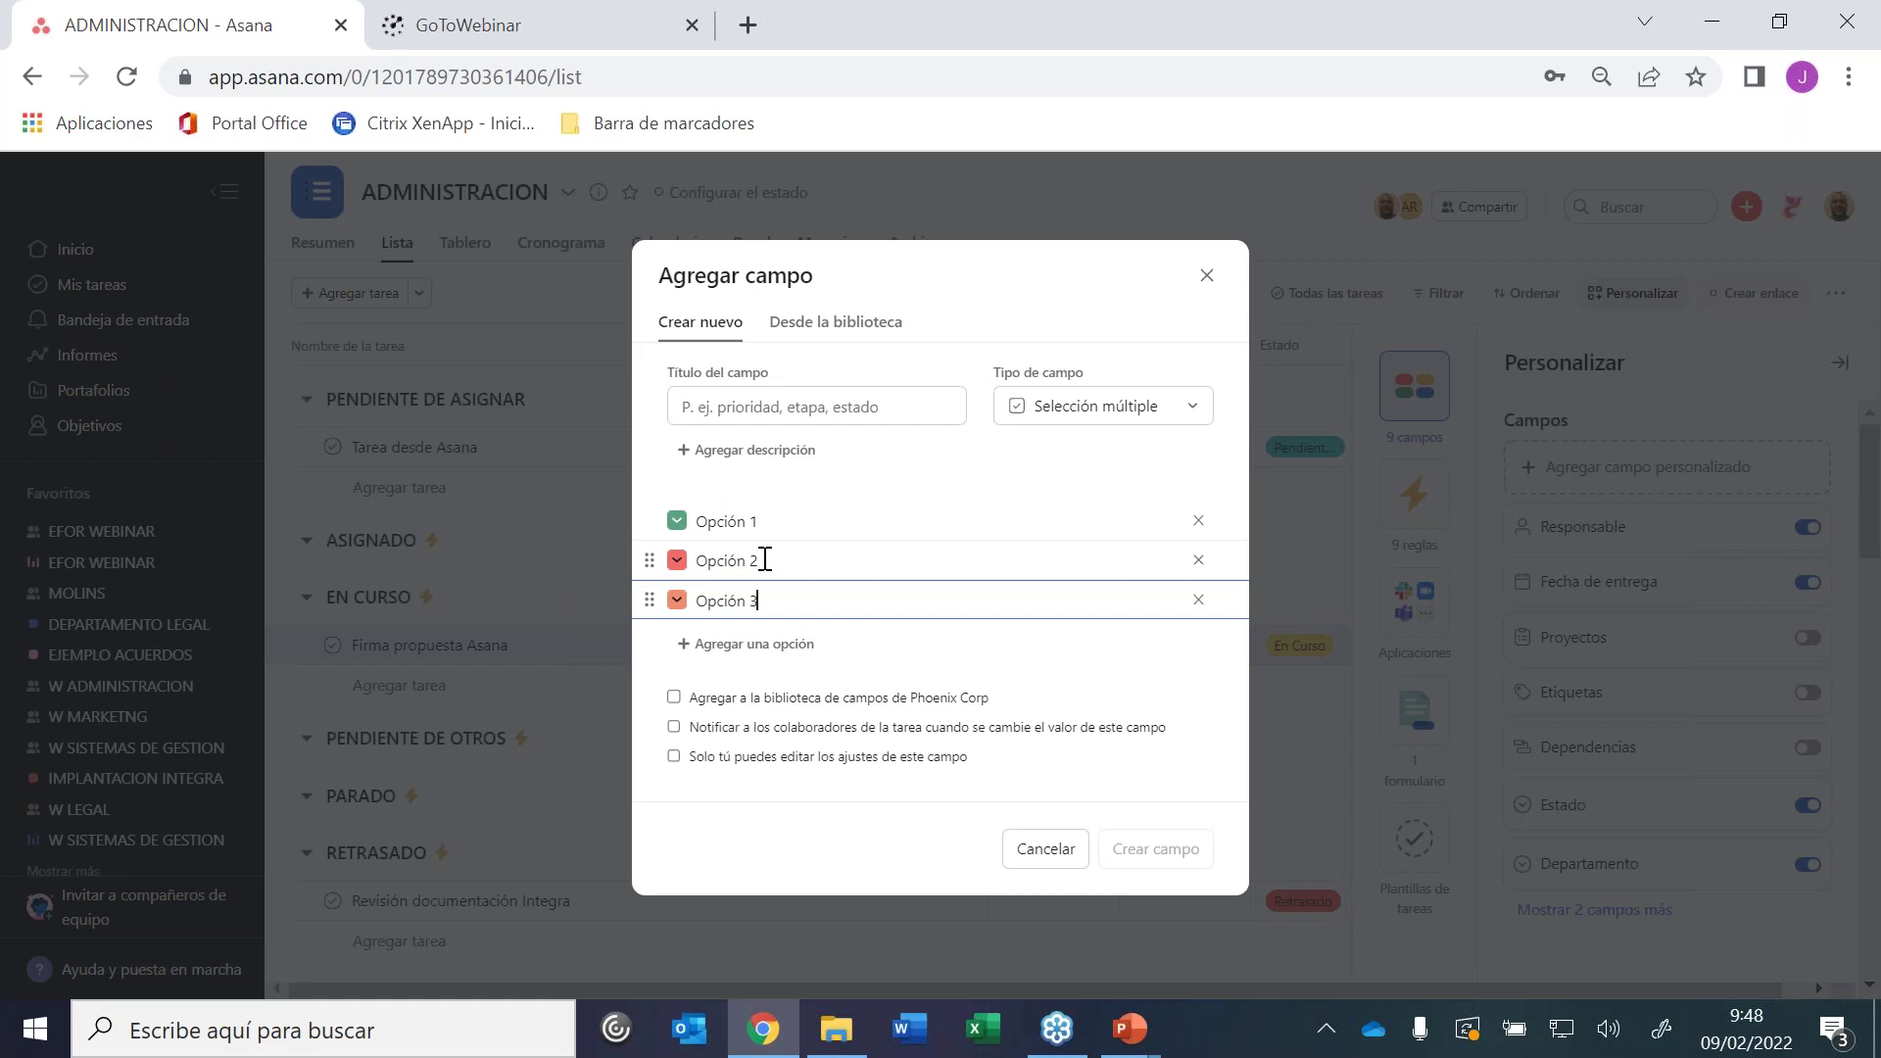
Rename the new field's first option as Documentación
left_click_drag(760, 529, 689, 519)
type("Docuemnto")
key("BackSpace")
key("BackSpace")
key("BackSpace")
key("BackSpace")
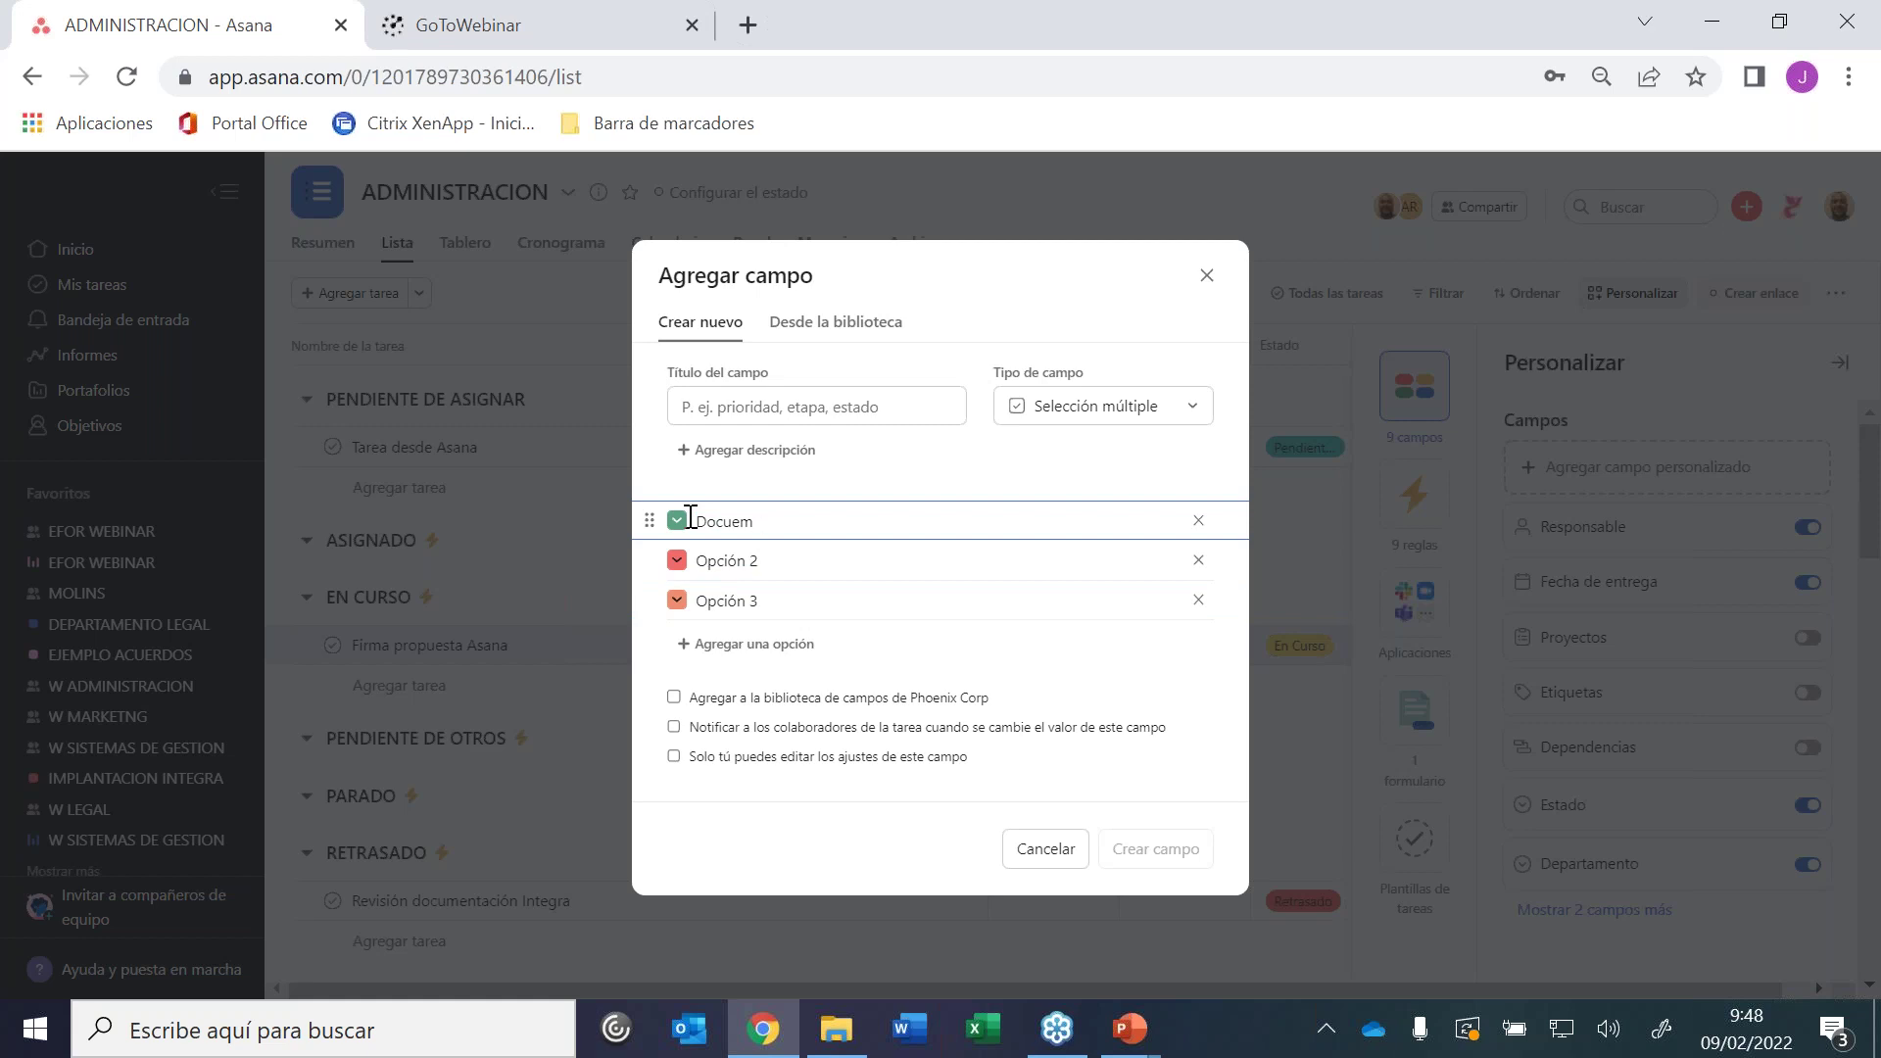
key("BackSpace")
type("mentacón")
left_click_drag(774, 562, 696, 553)
left_click(777, 521)
type("i")
Rename the new field's second option as Informes and the third as Envío
left_click_drag(773, 555, 697, 551)
key("BackSpace")
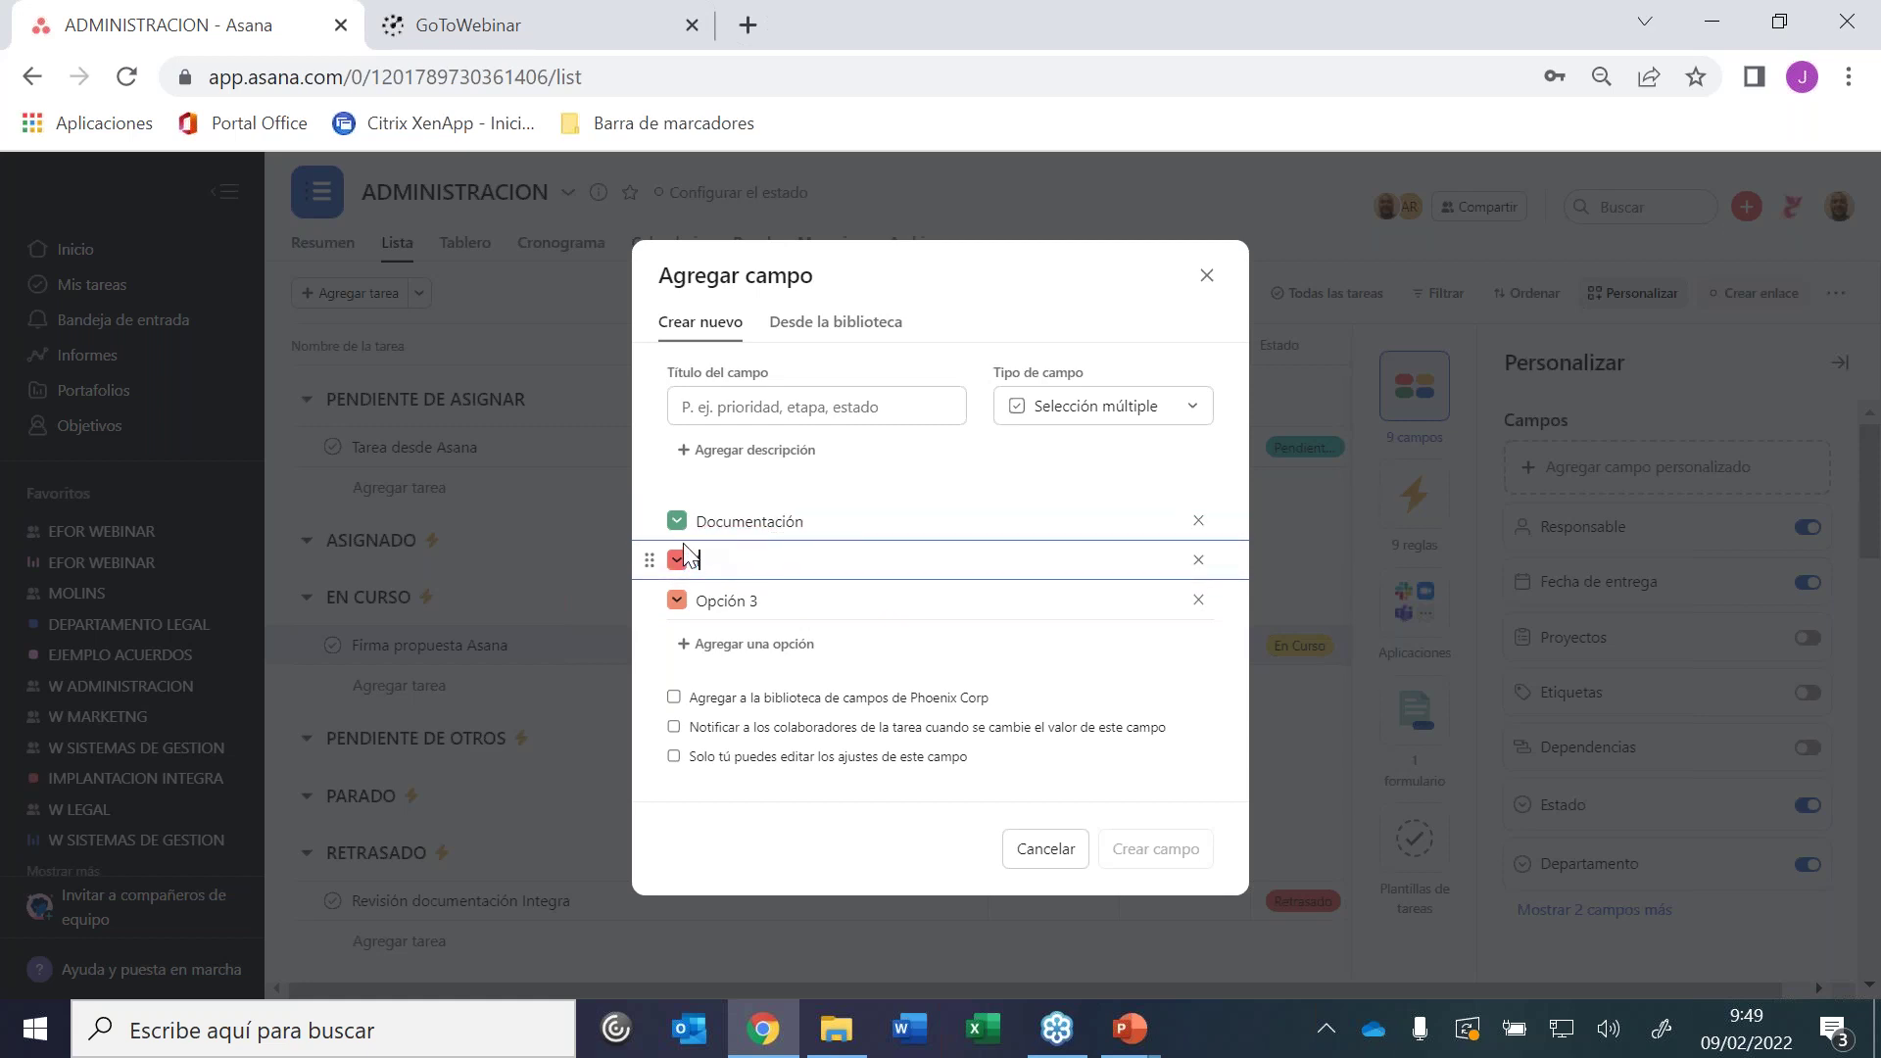
type("Informes")
left_click(746, 599)
left_click_drag(747, 600, 672, 580)
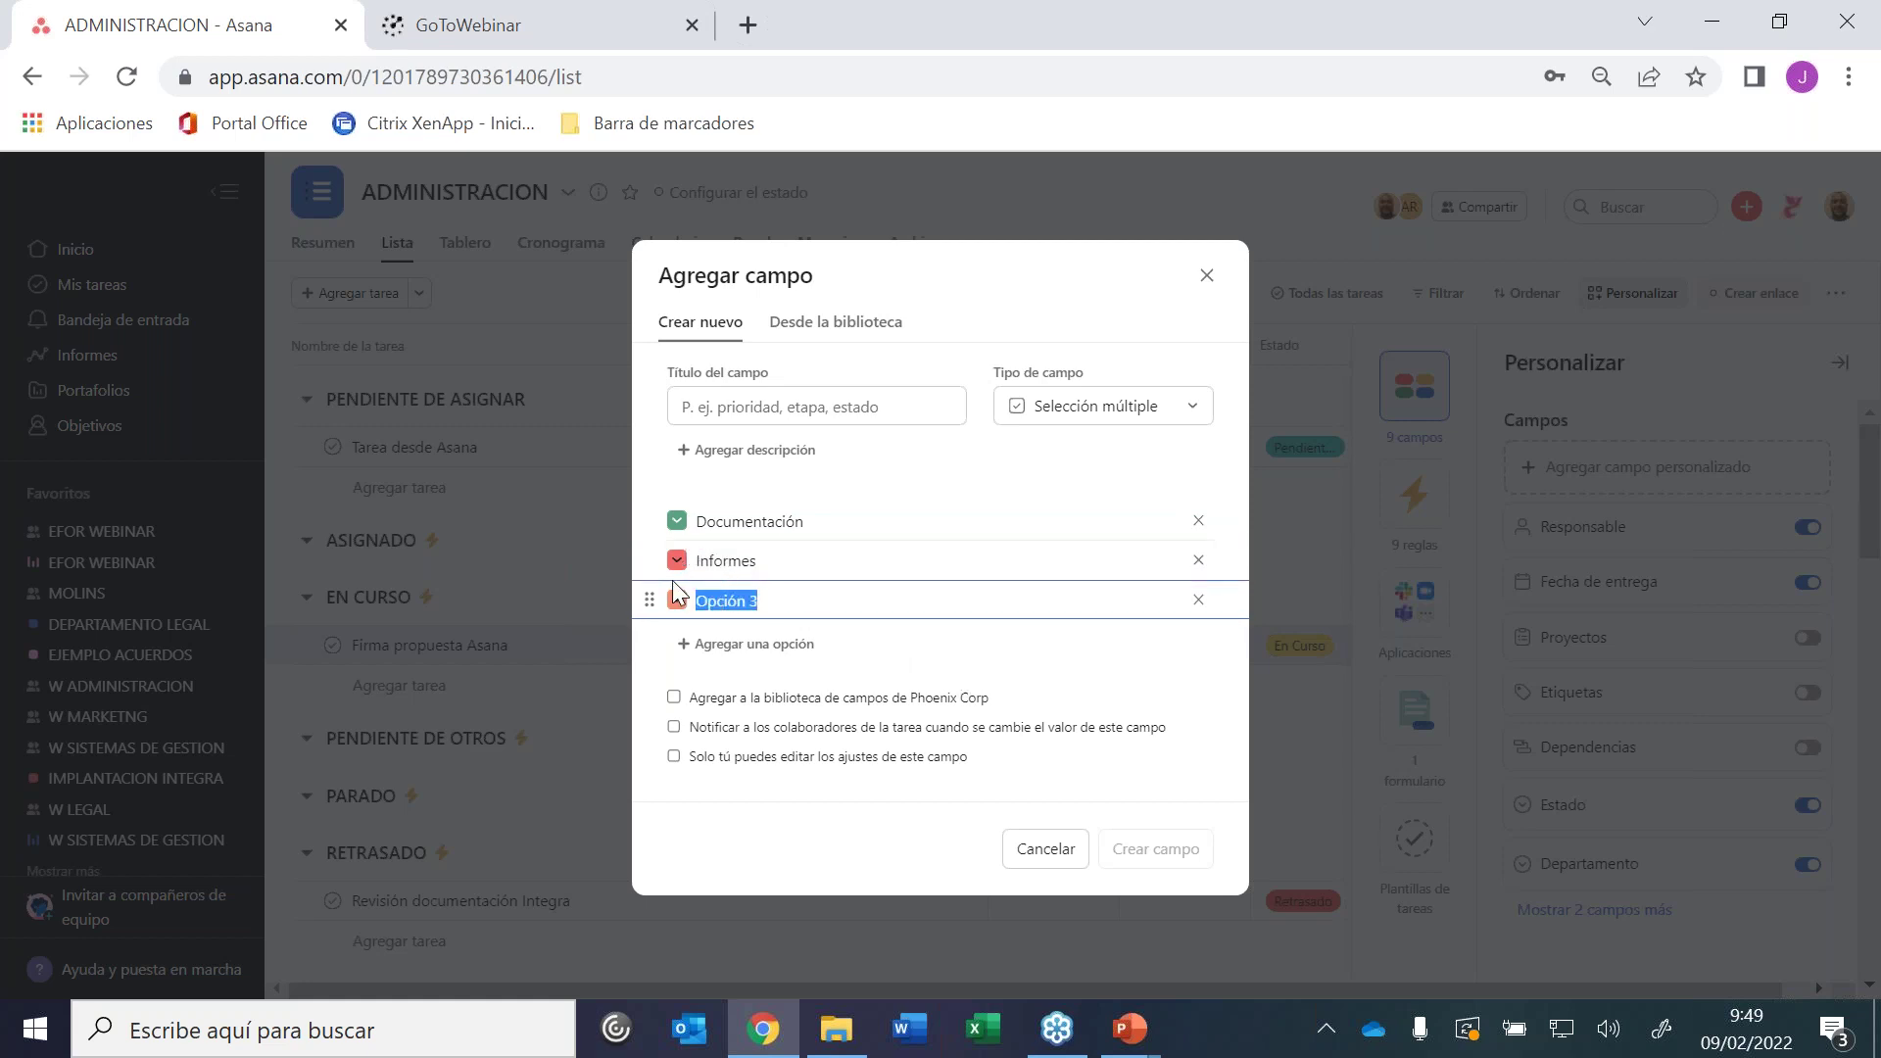
type("Envío")
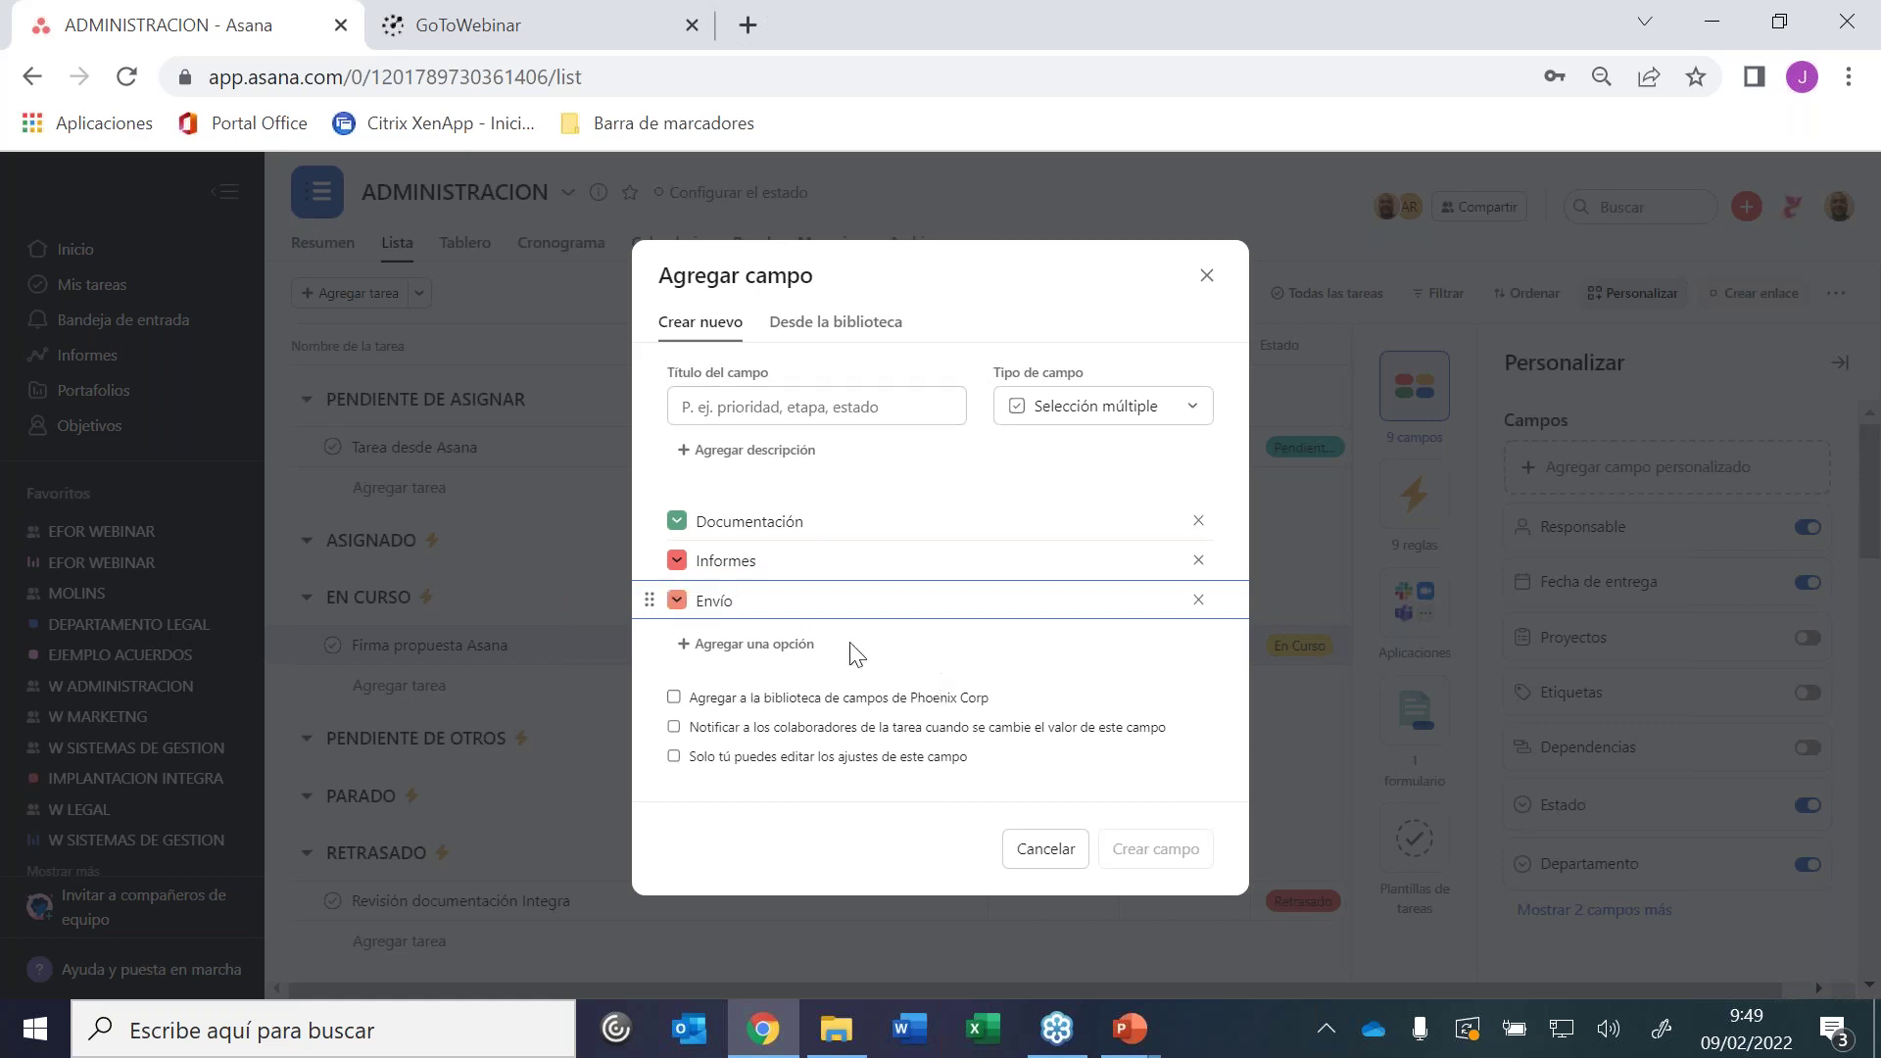
Title the multiple-selection field Multiopción, create it and return to the full task list
left_click(806, 417)
type("Multi")
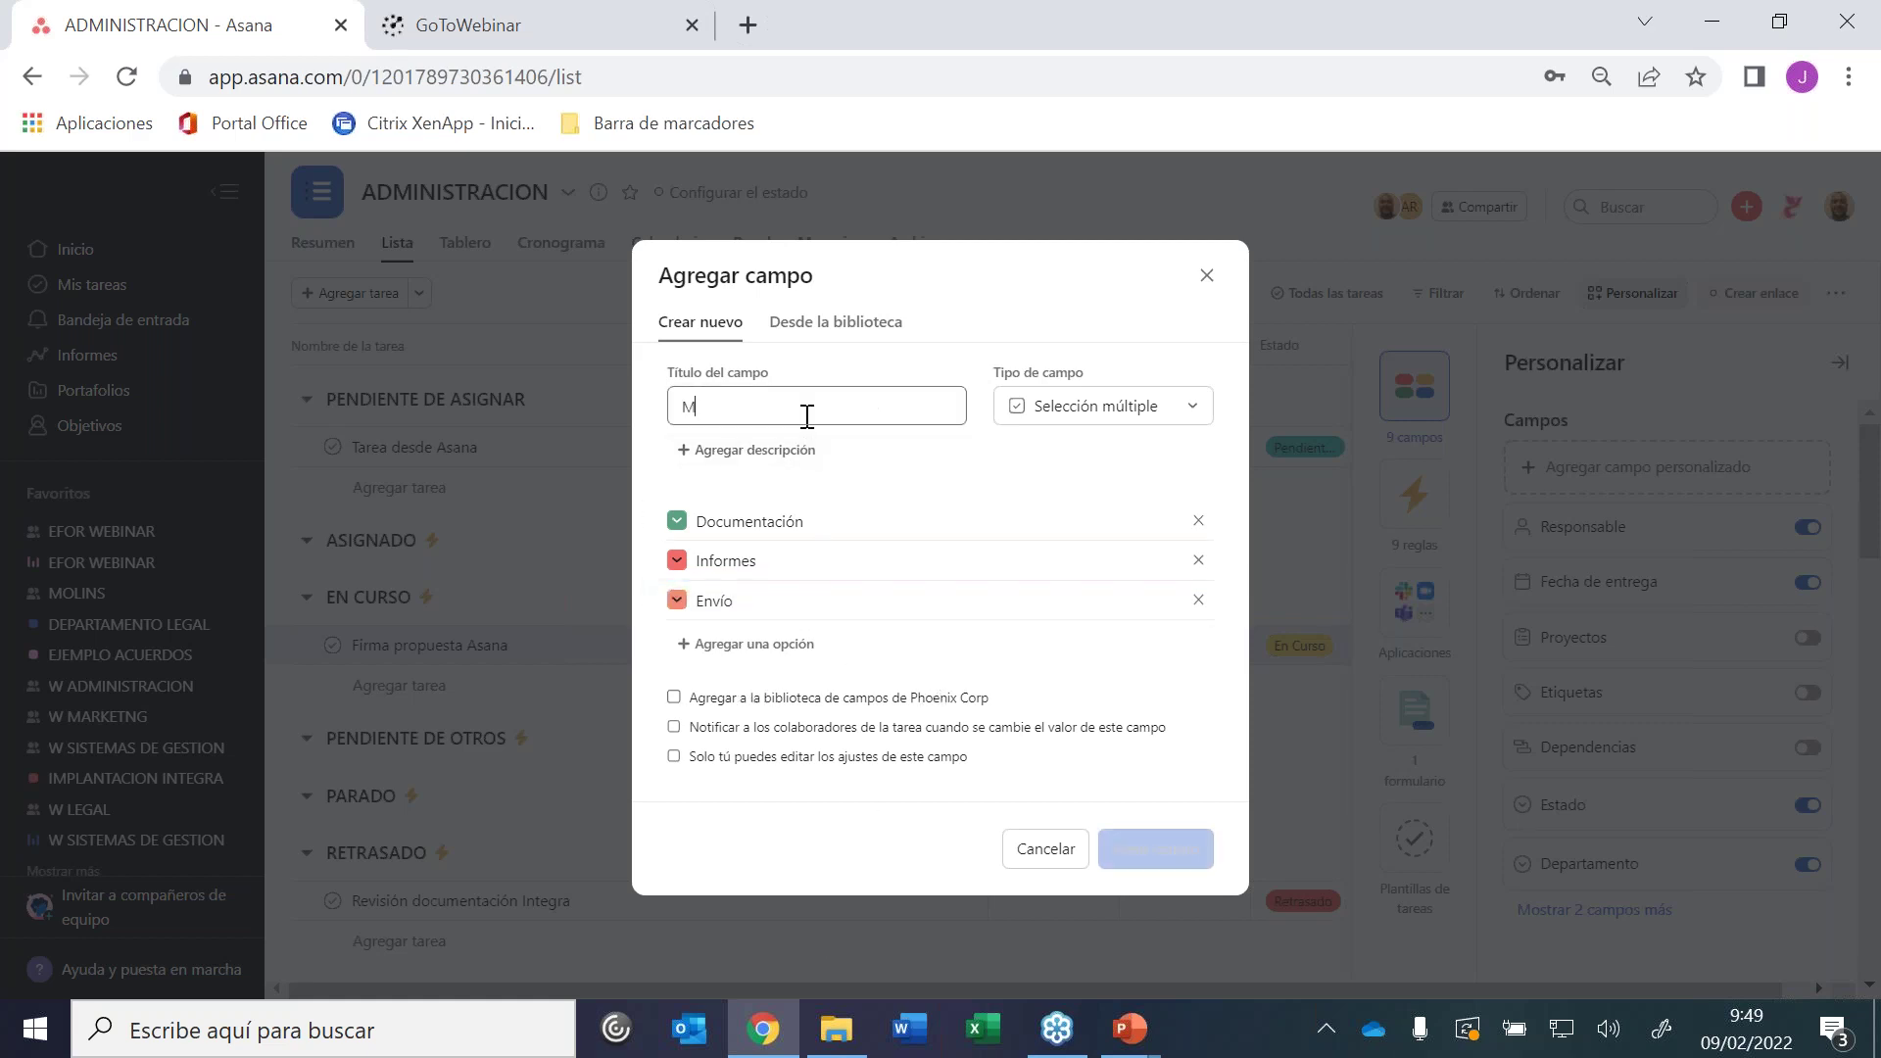
type("opción")
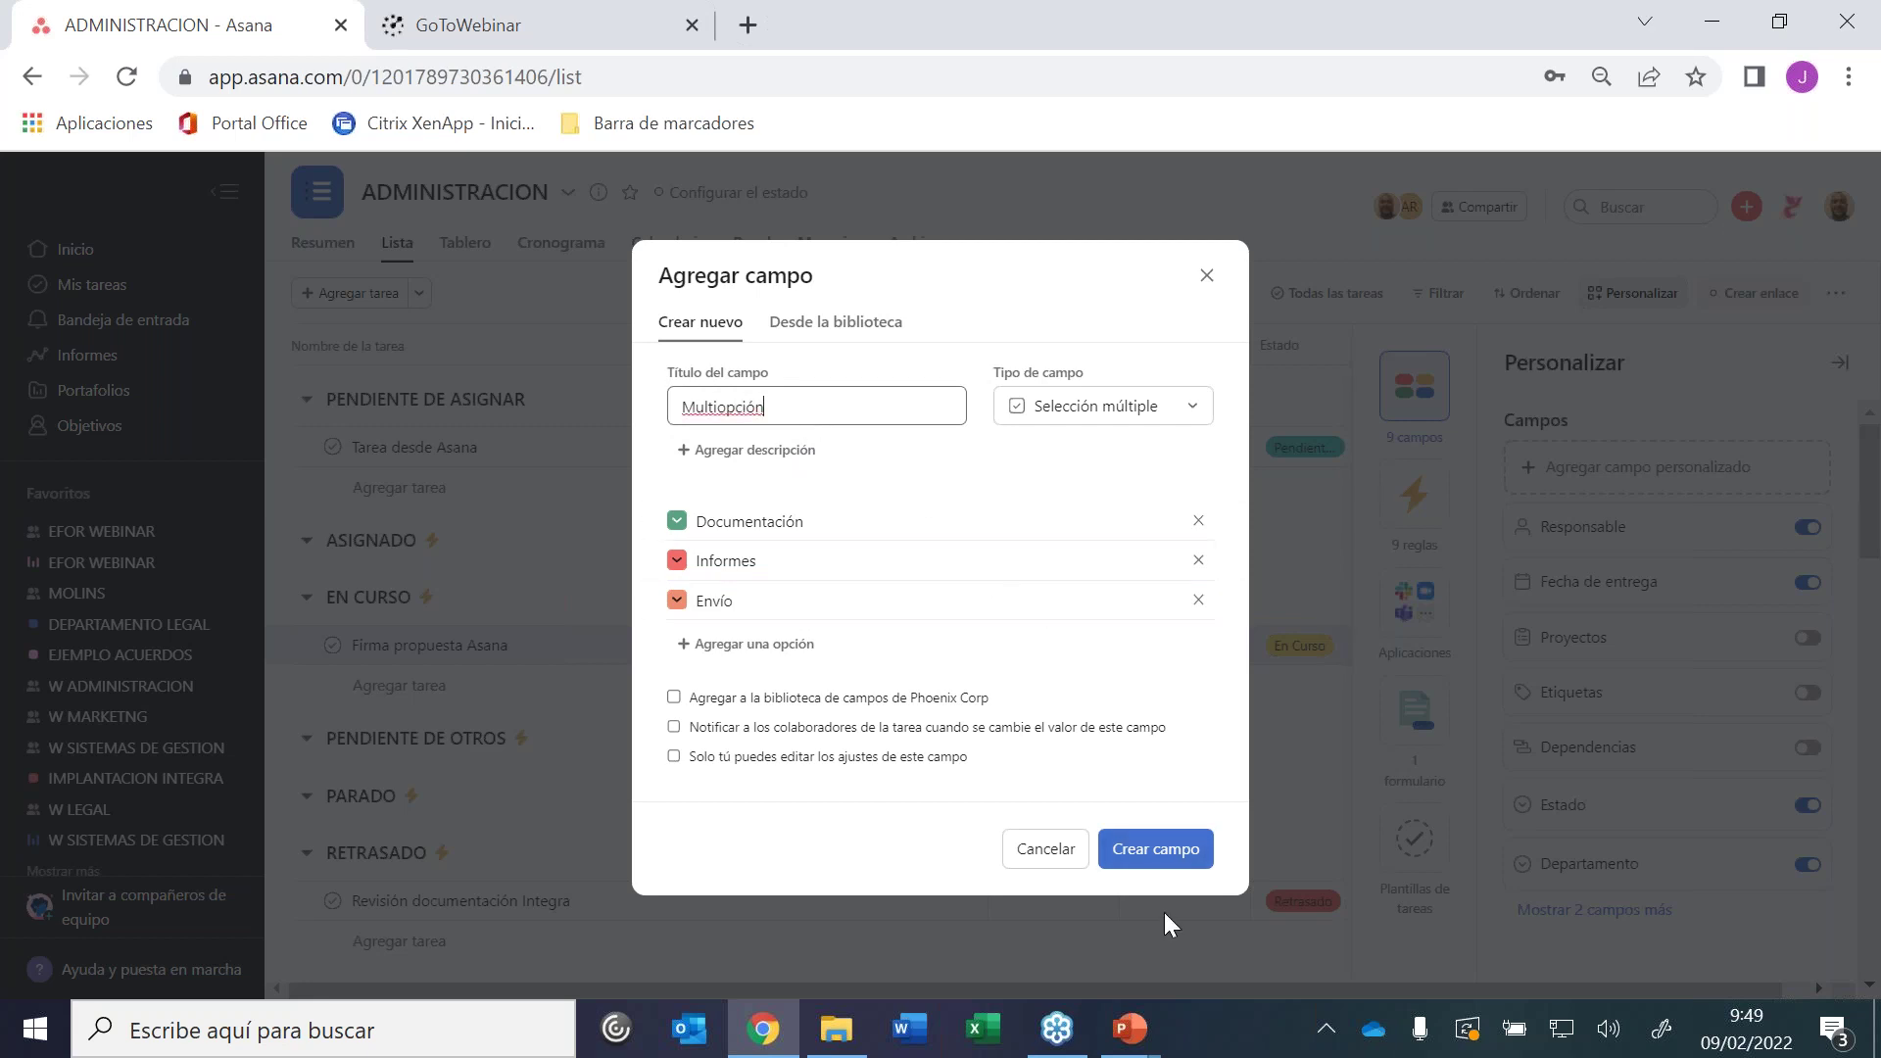
left_click(1160, 848)
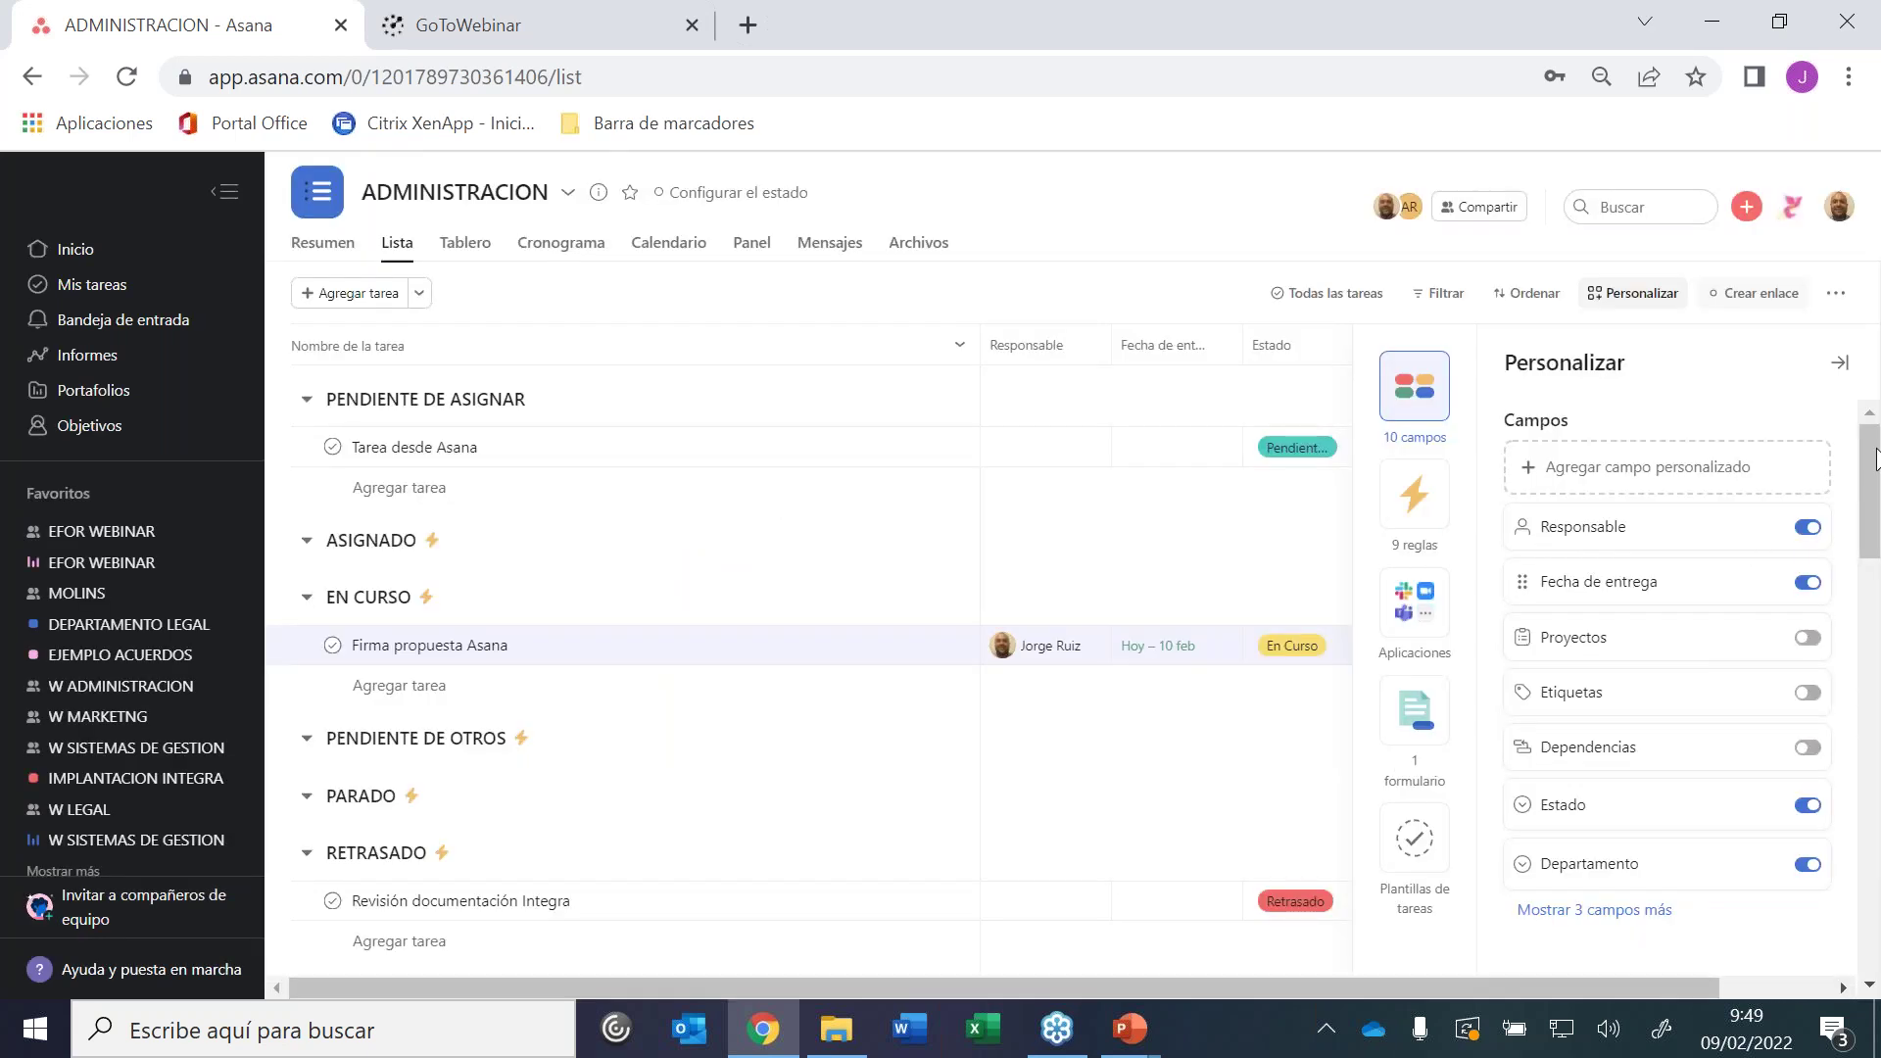
left_click(1631, 296)
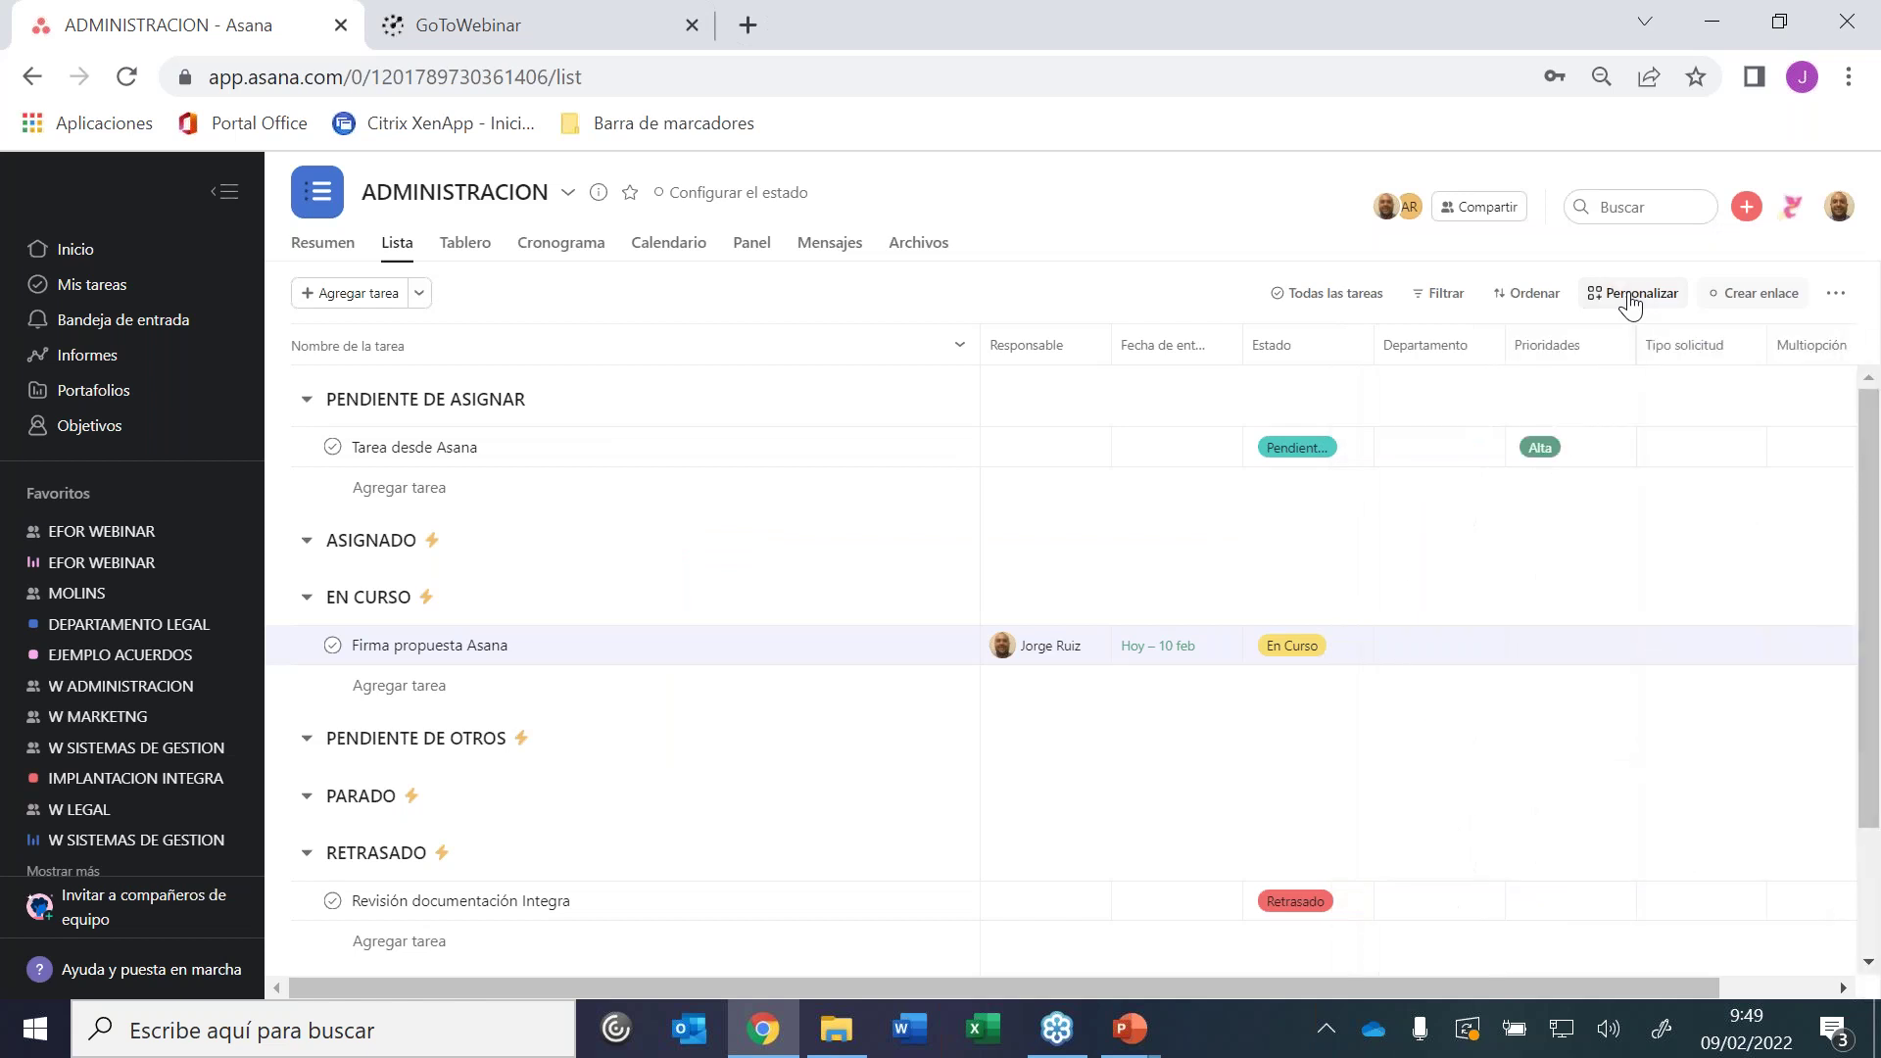
Select Documentación and Envío in the Multiopción field of the Tarea desde Asana task
left_click_drag(1171, 991, 1413, 995)
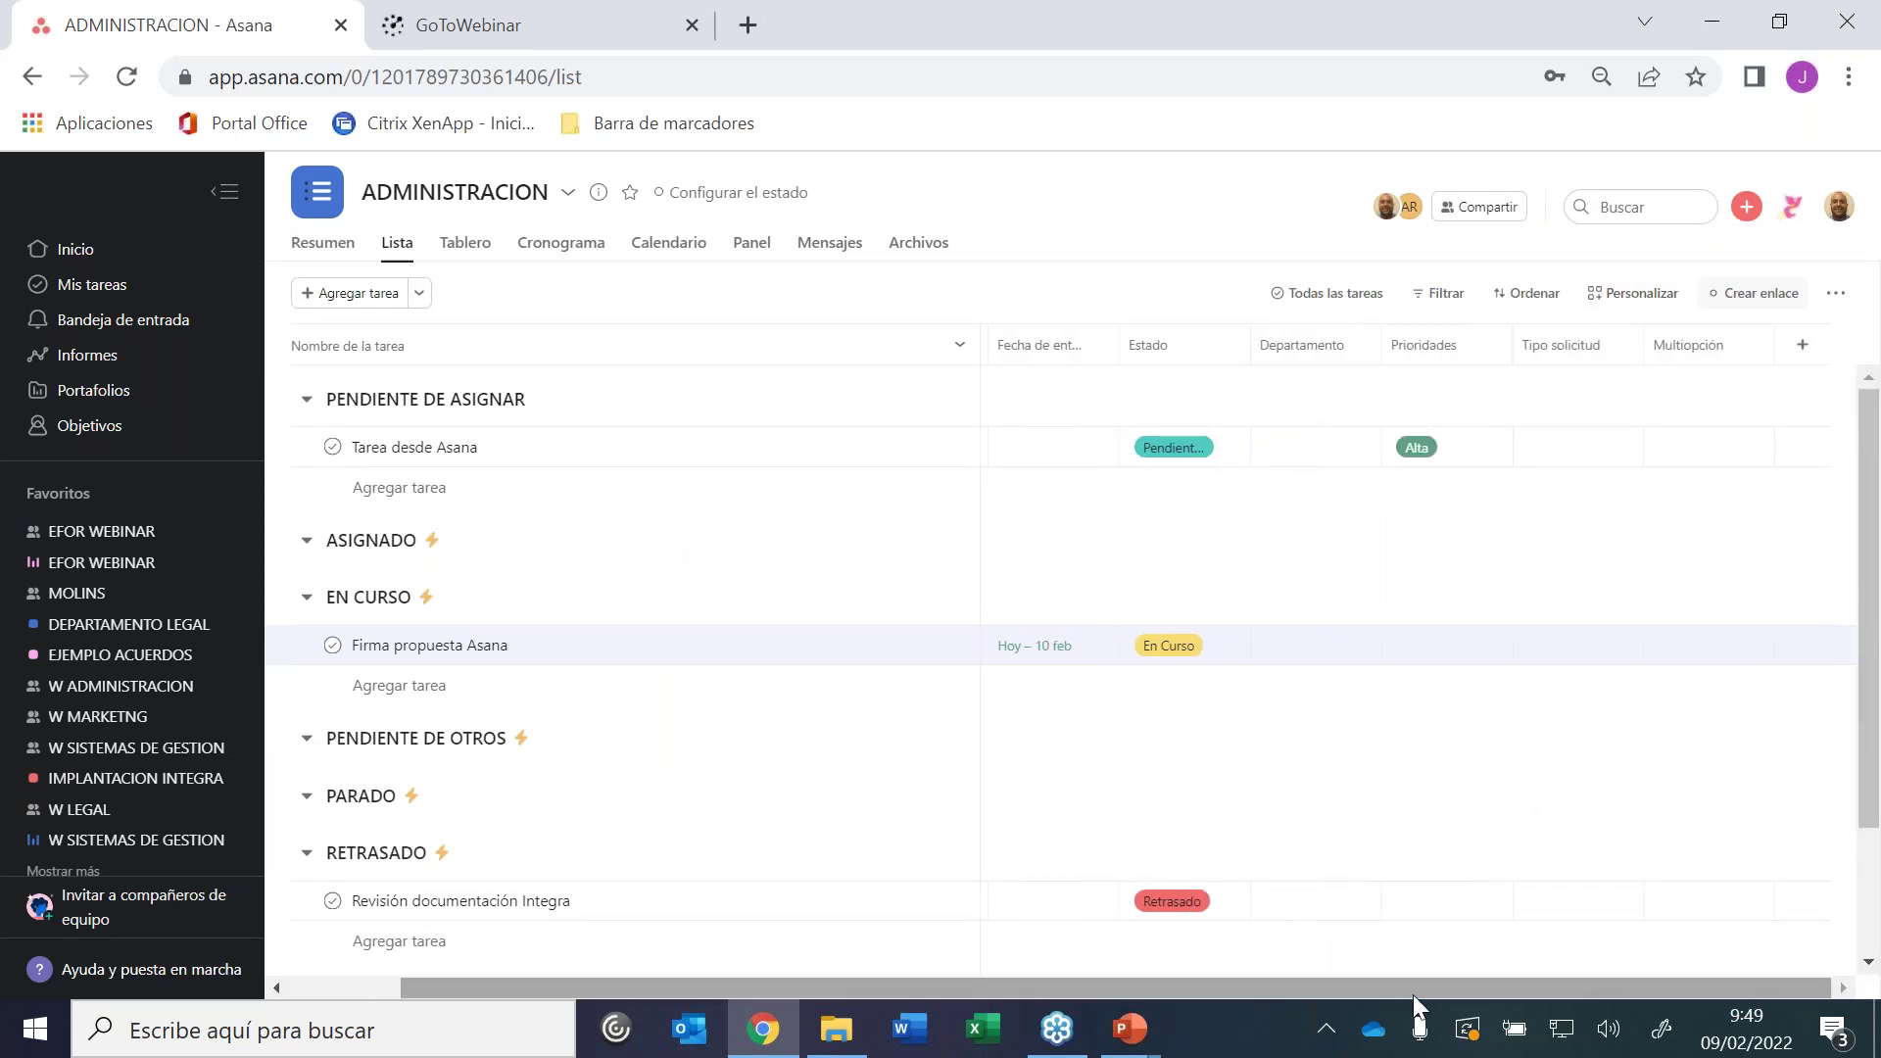
left_click(1665, 460)
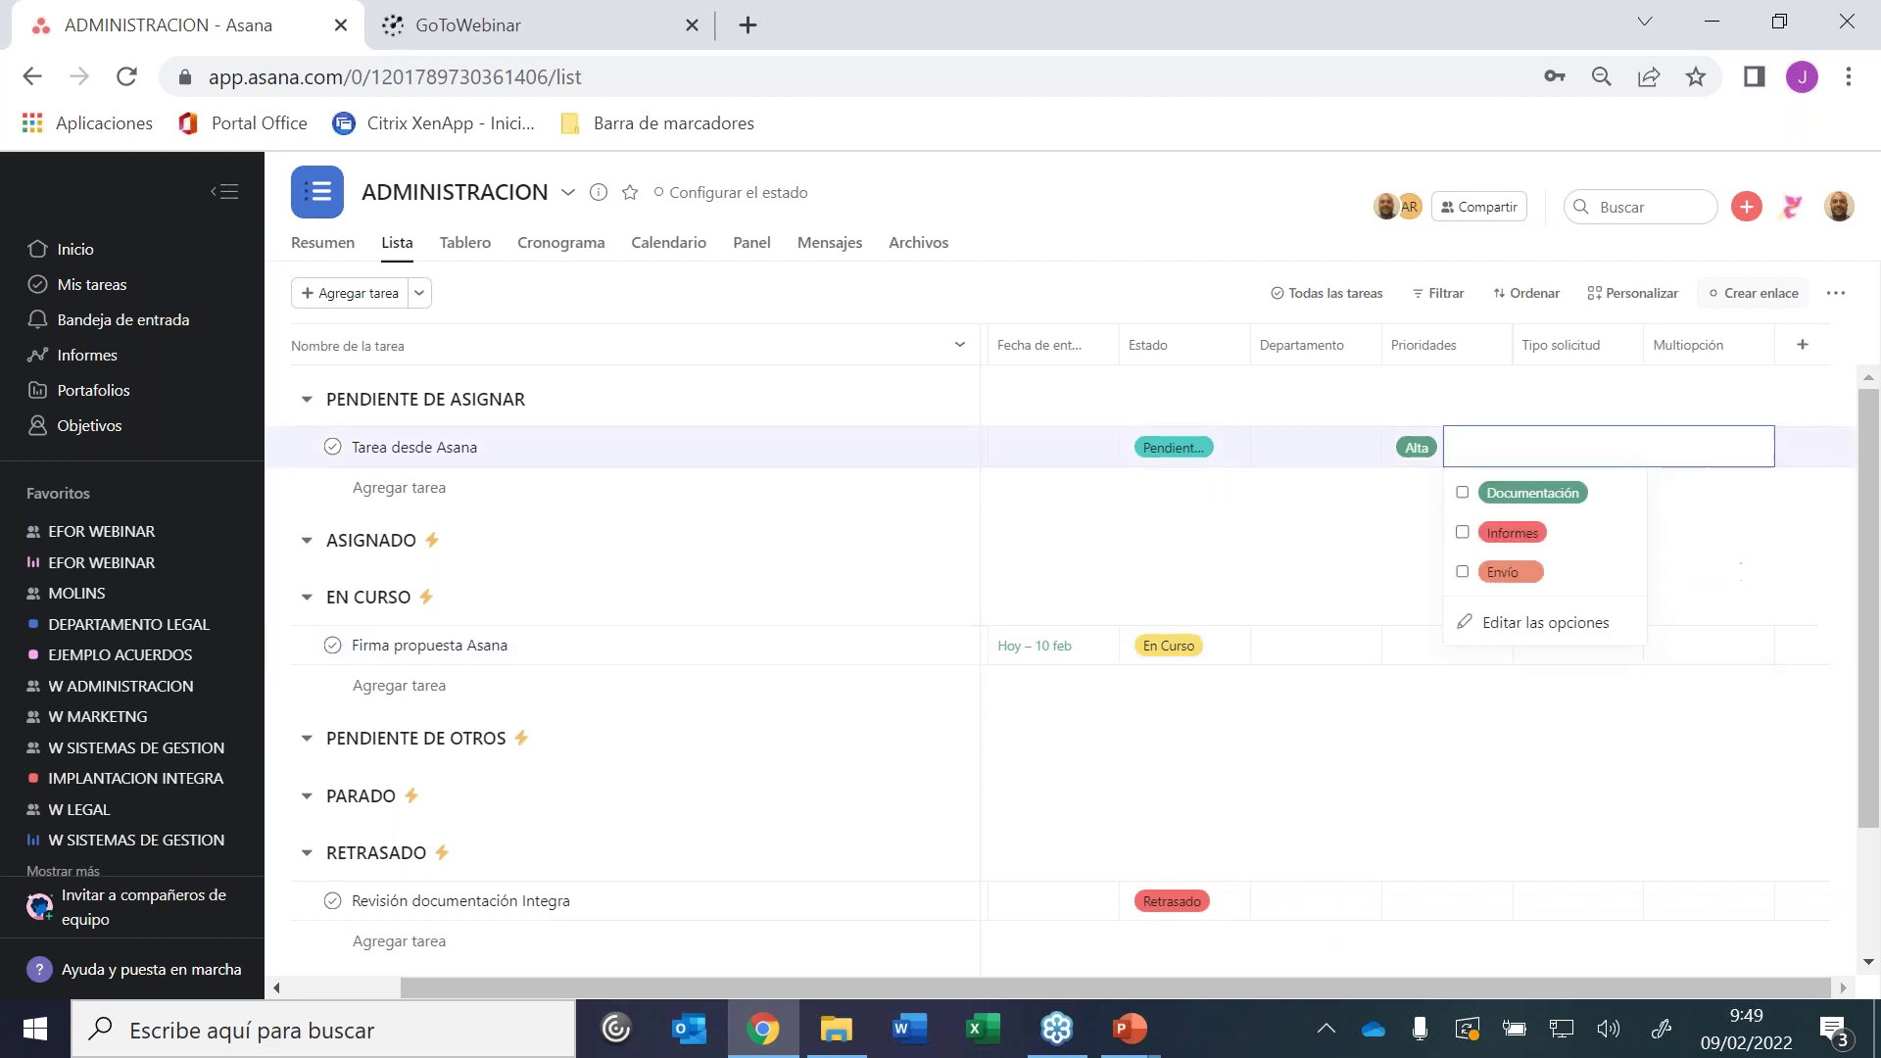
left_click(1465, 495)
left_click(1473, 572)
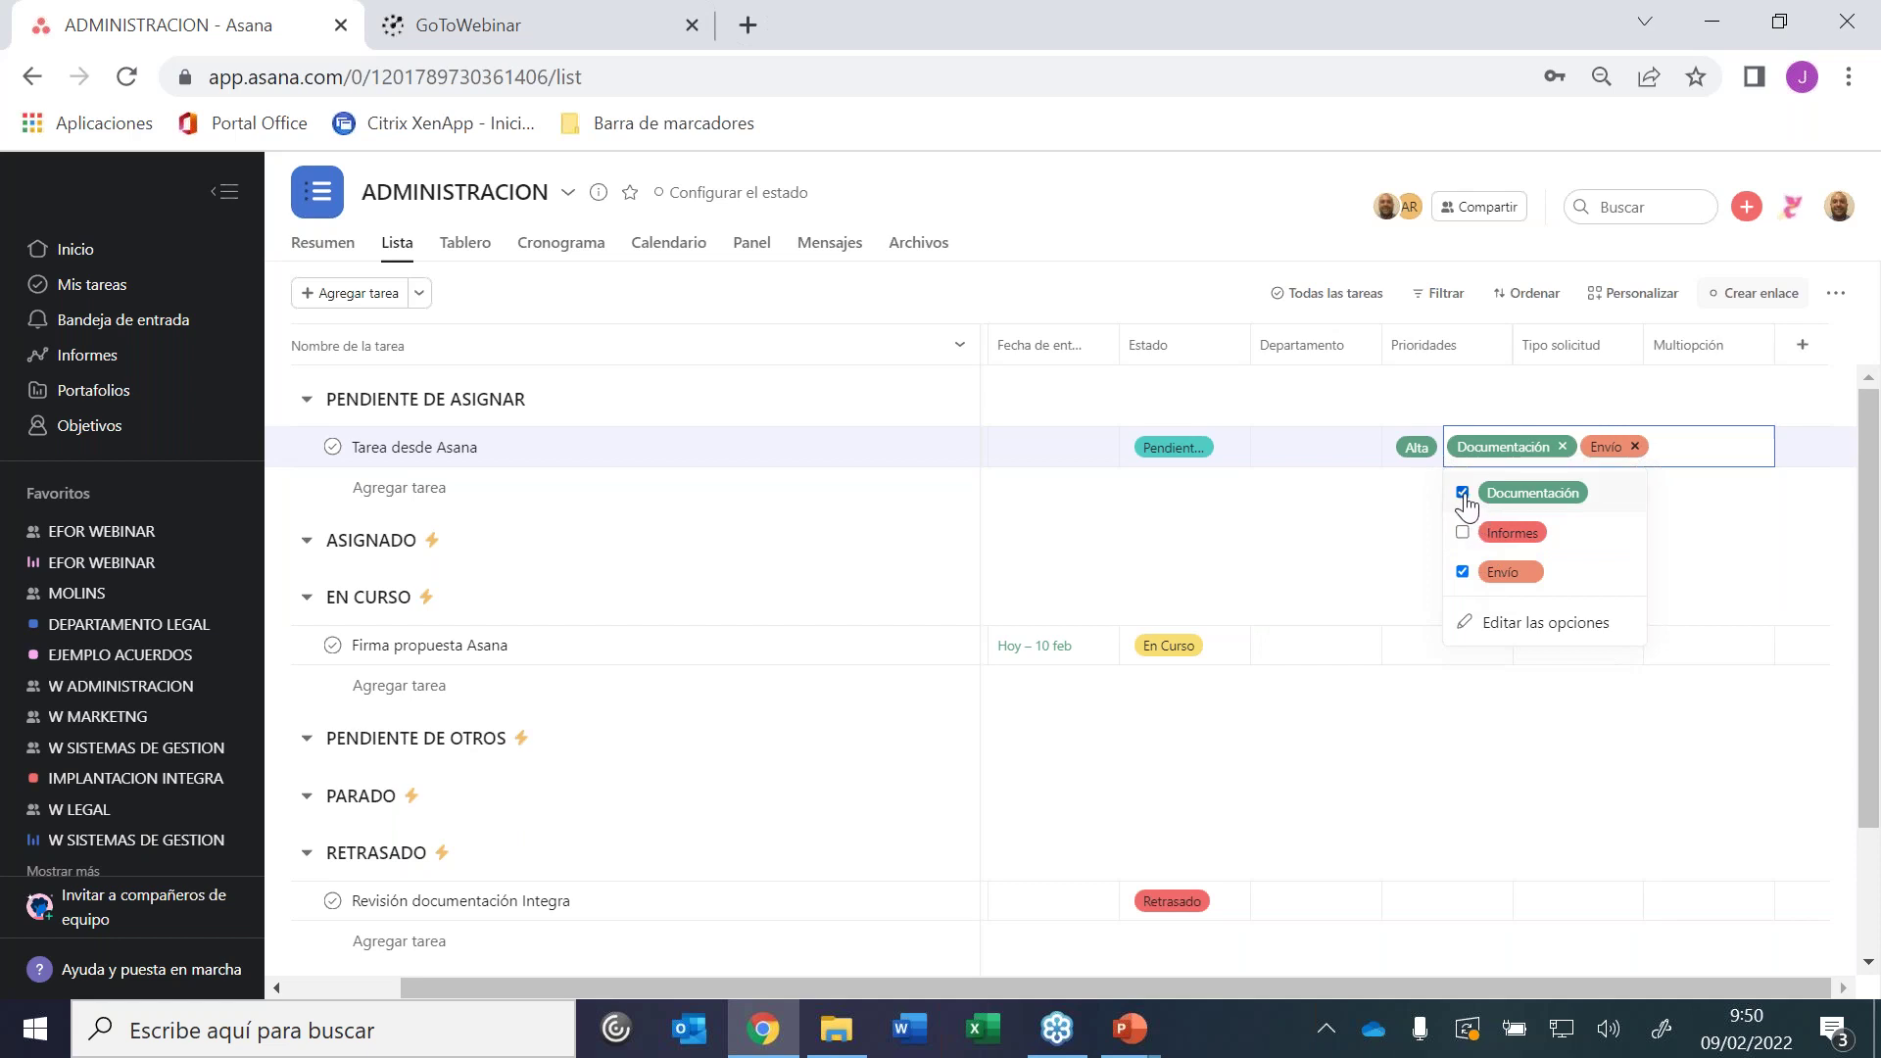
left_click(1181, 186)
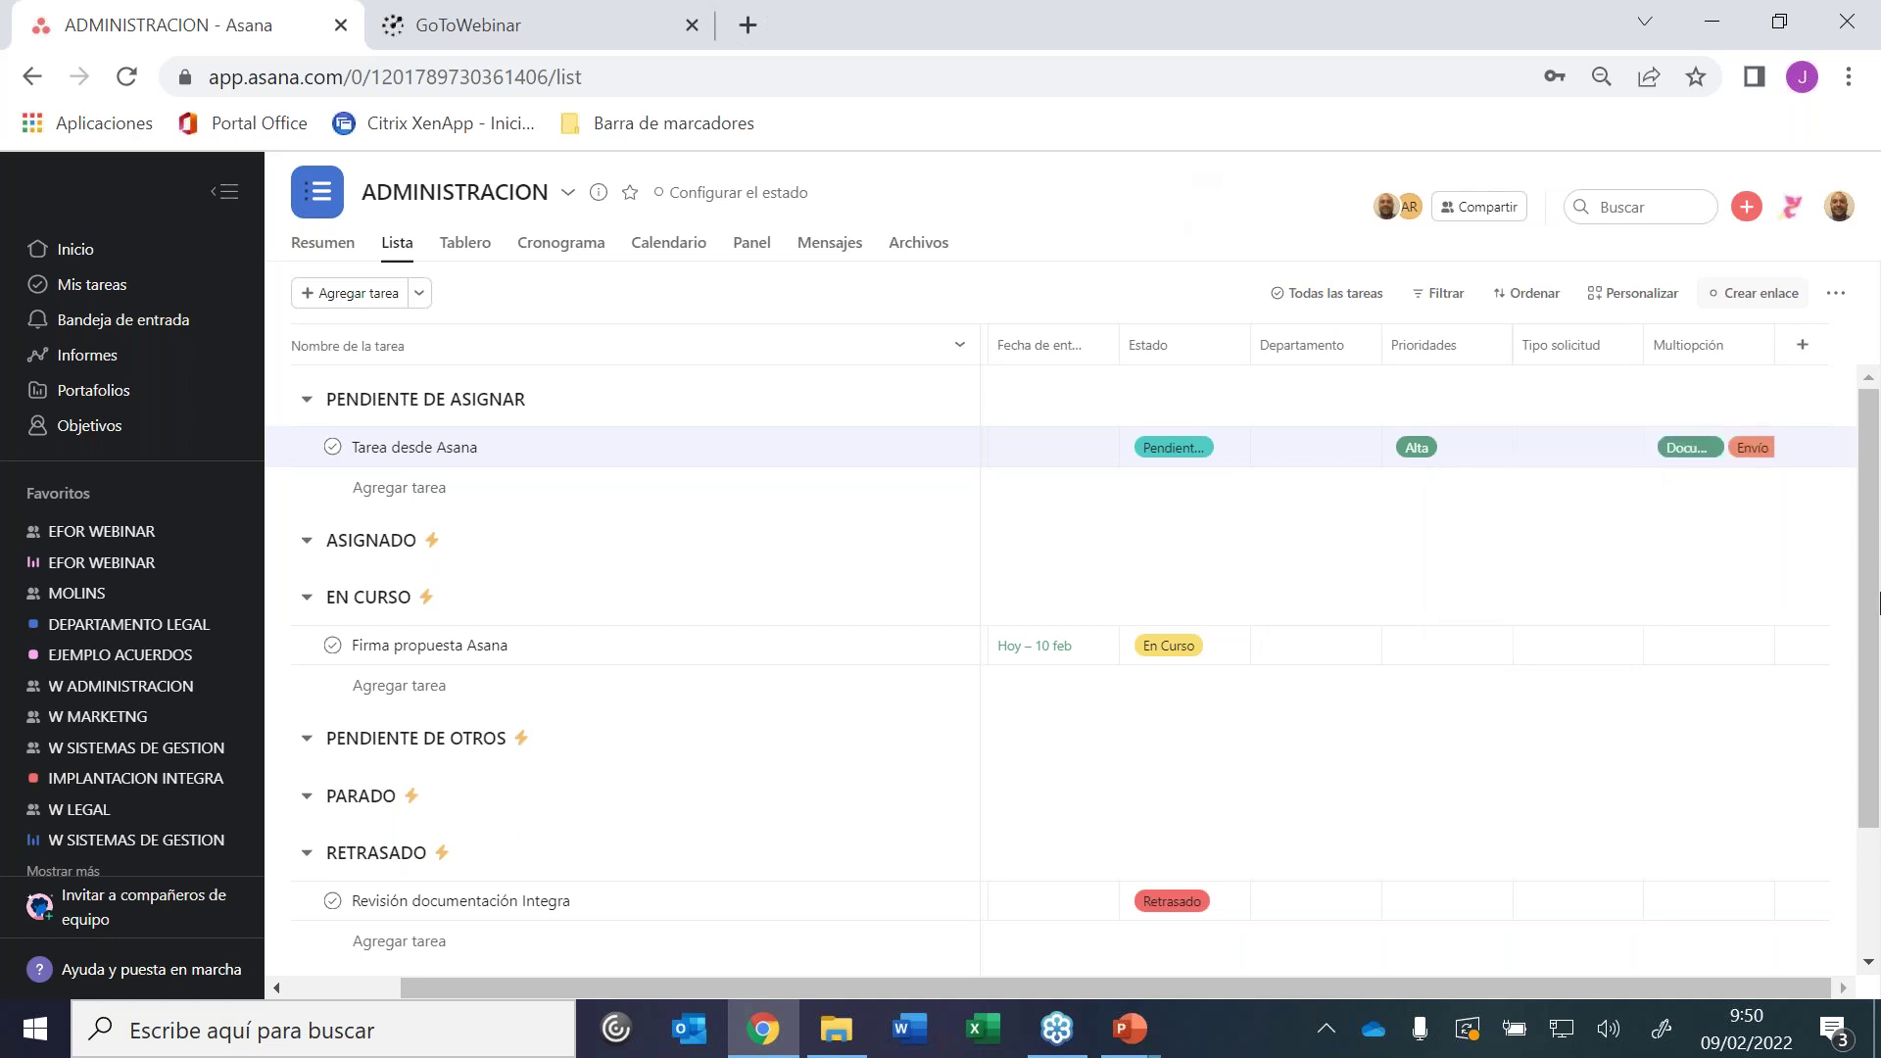
Create a custom field of type Texto titled URL Cliente and return to the full task list
left_click(1608, 308)
left_click(1584, 466)
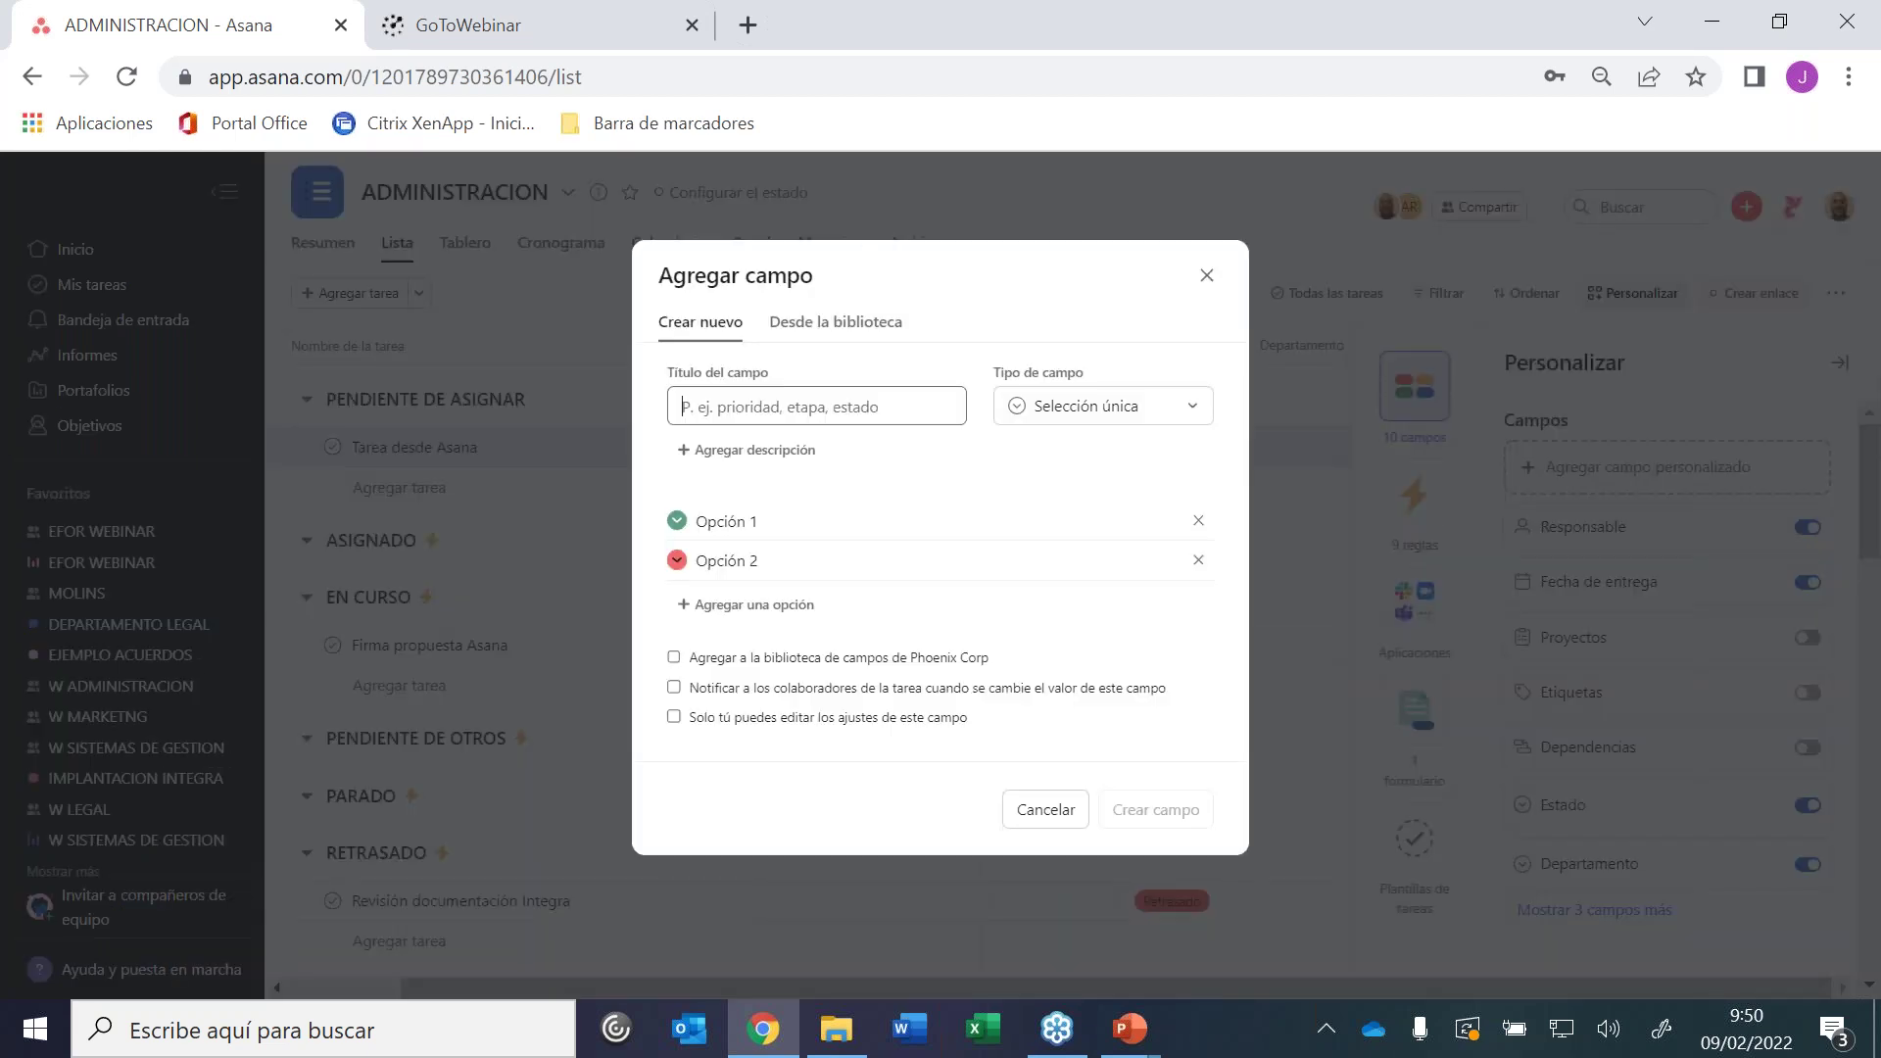
left_click(1148, 411)
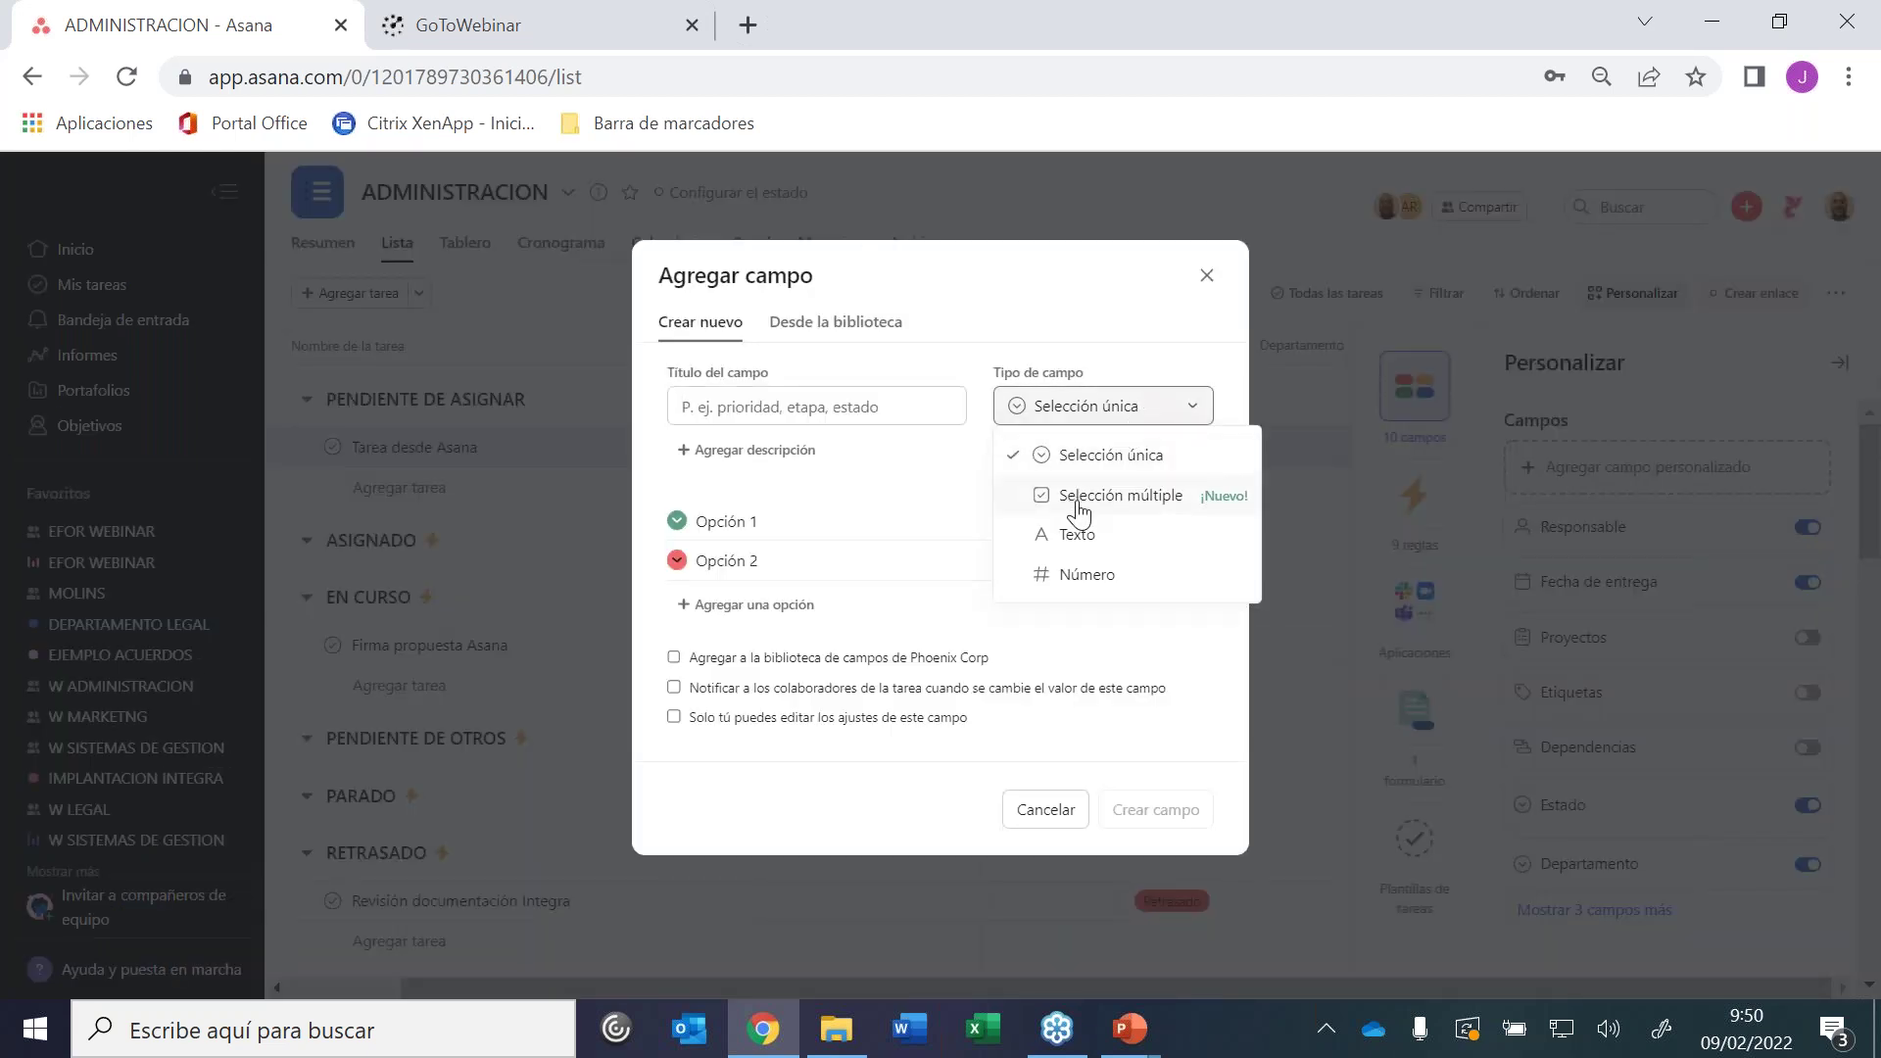
left_click(1081, 534)
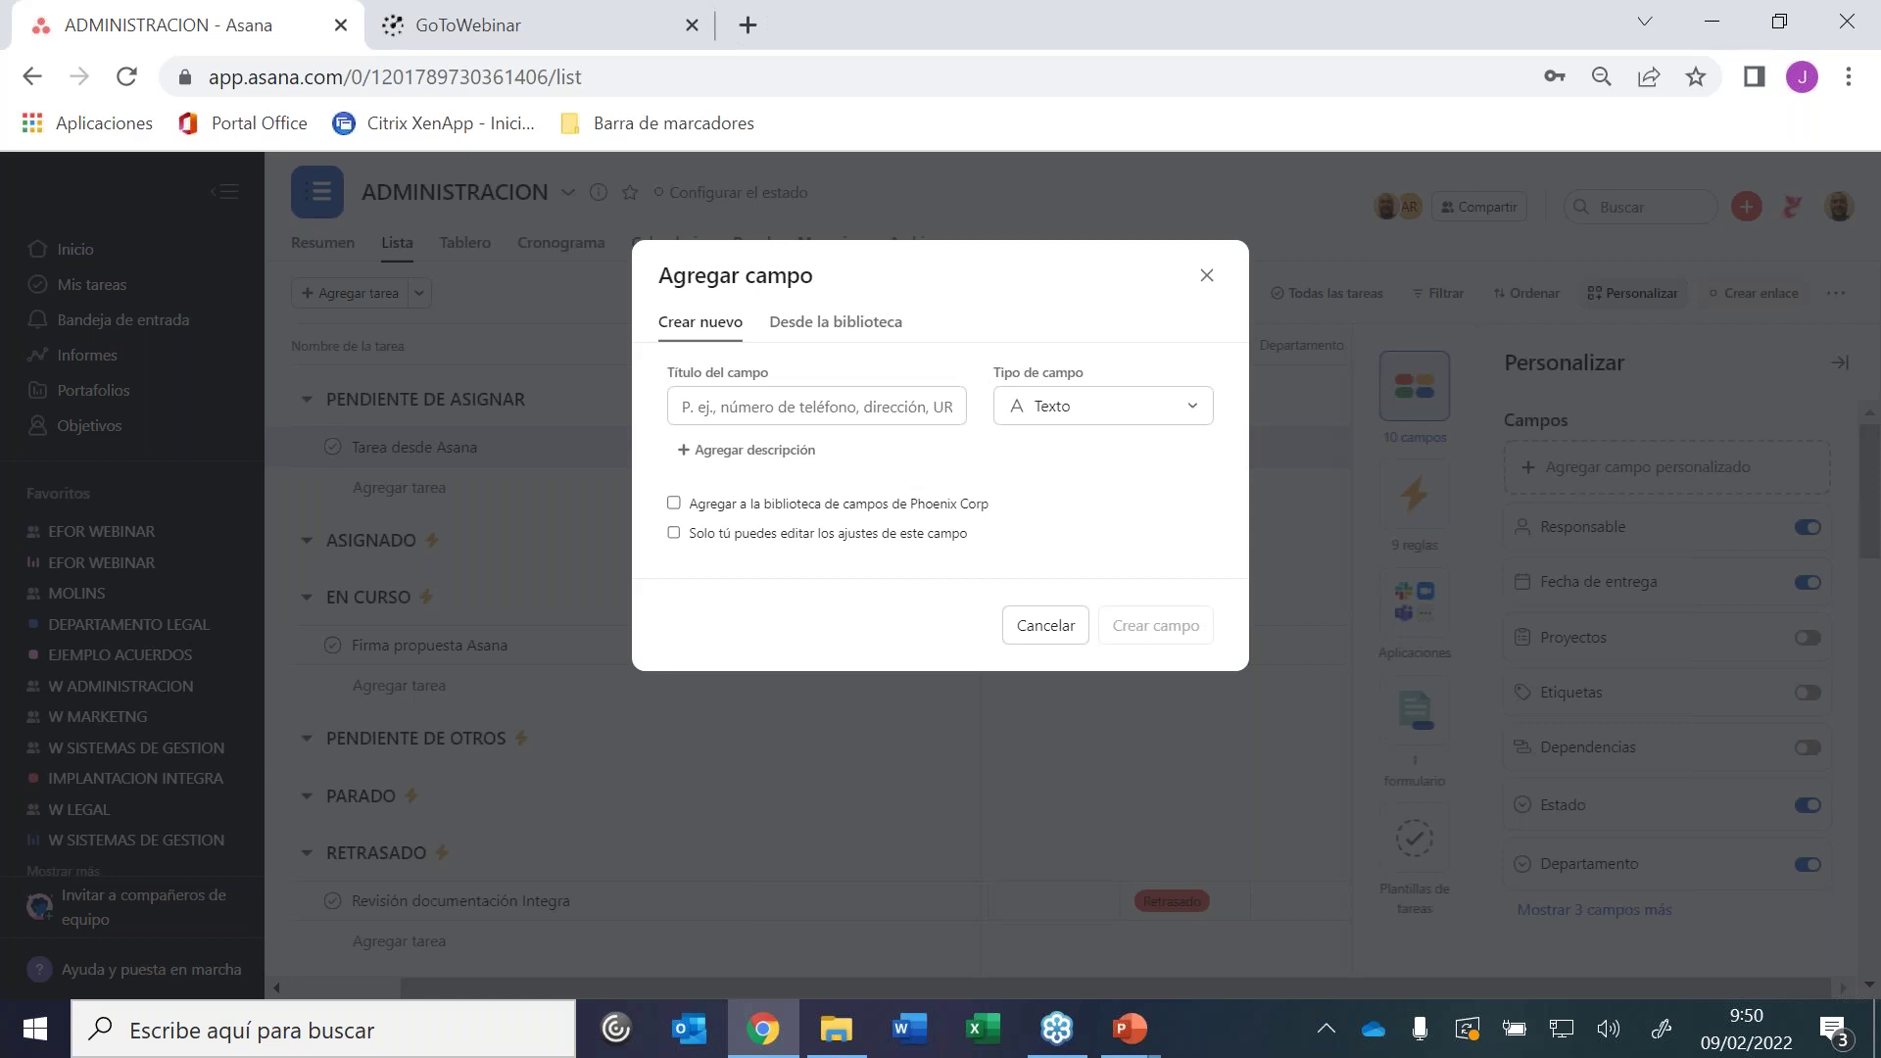
left_click(689, 417)
type("UR")
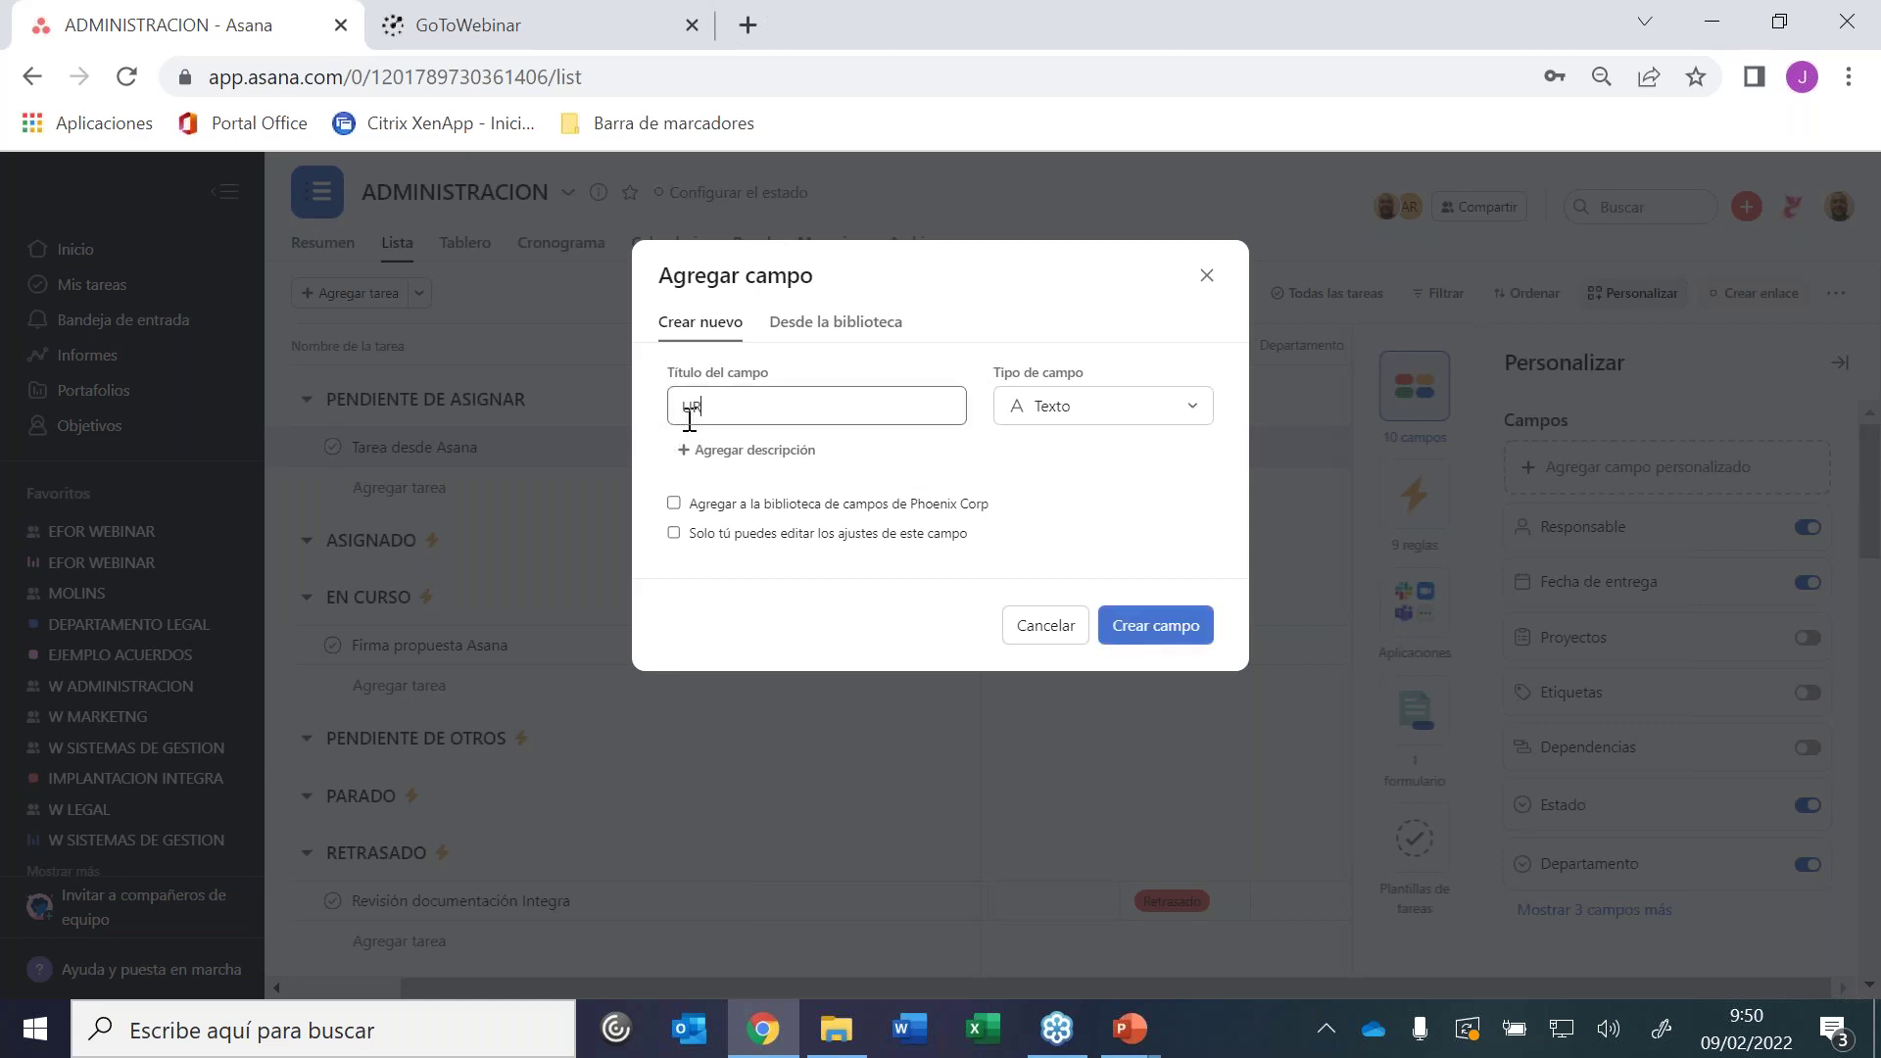
type("L Cliente")
left_click(1162, 628)
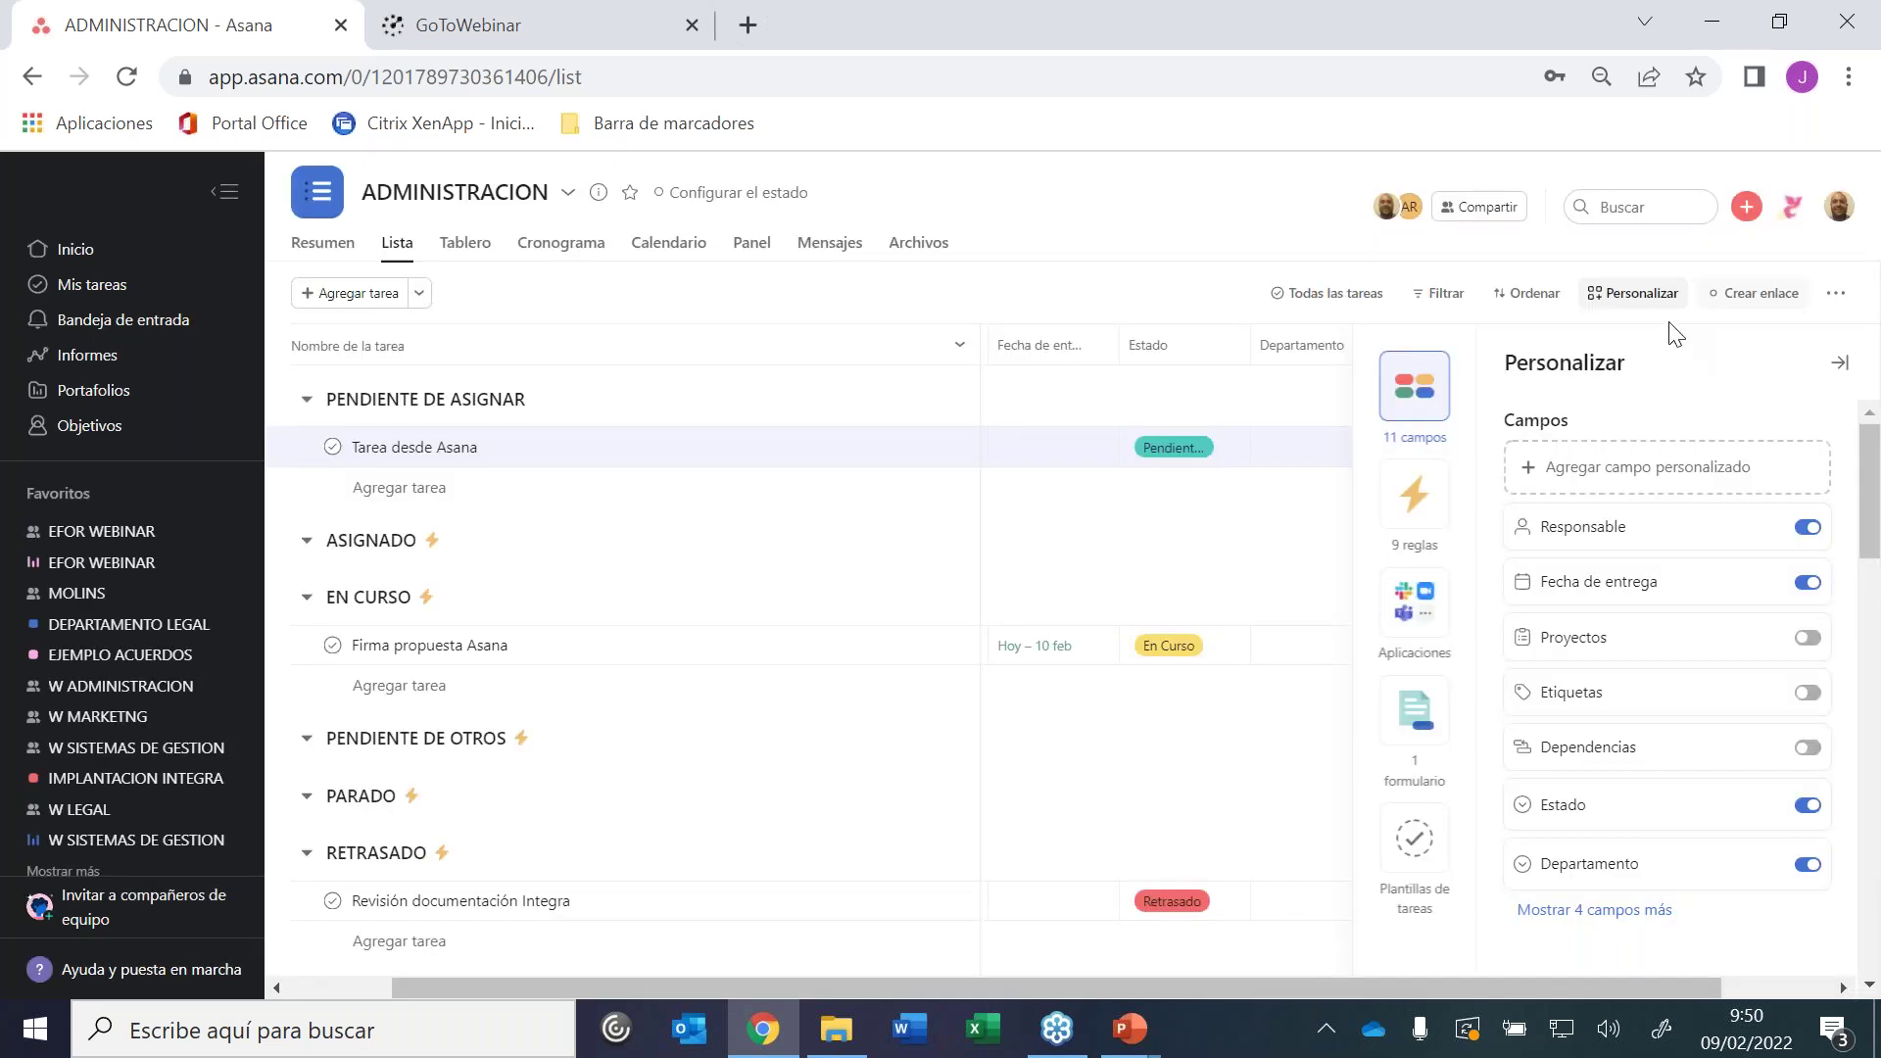
left_click(1655, 294)
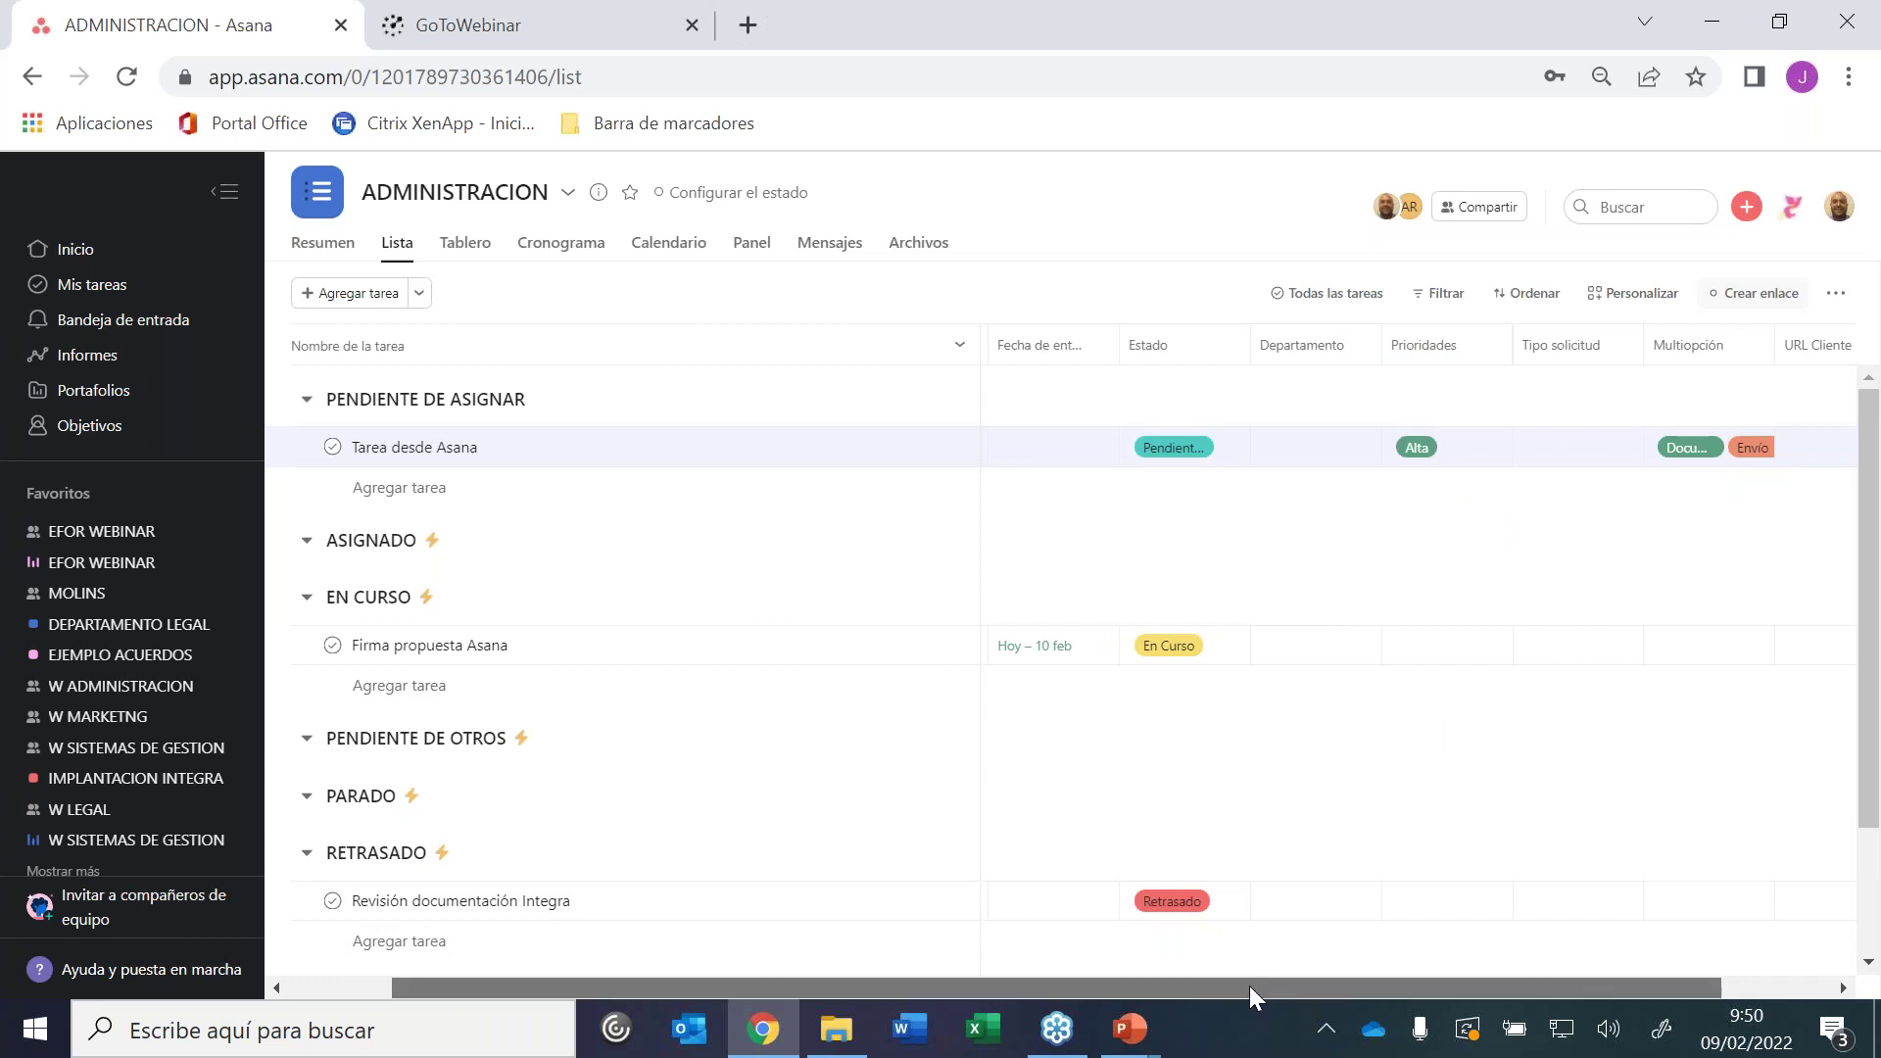
left_click_drag(1250, 986, 1583, 962)
left_click(1703, 444)
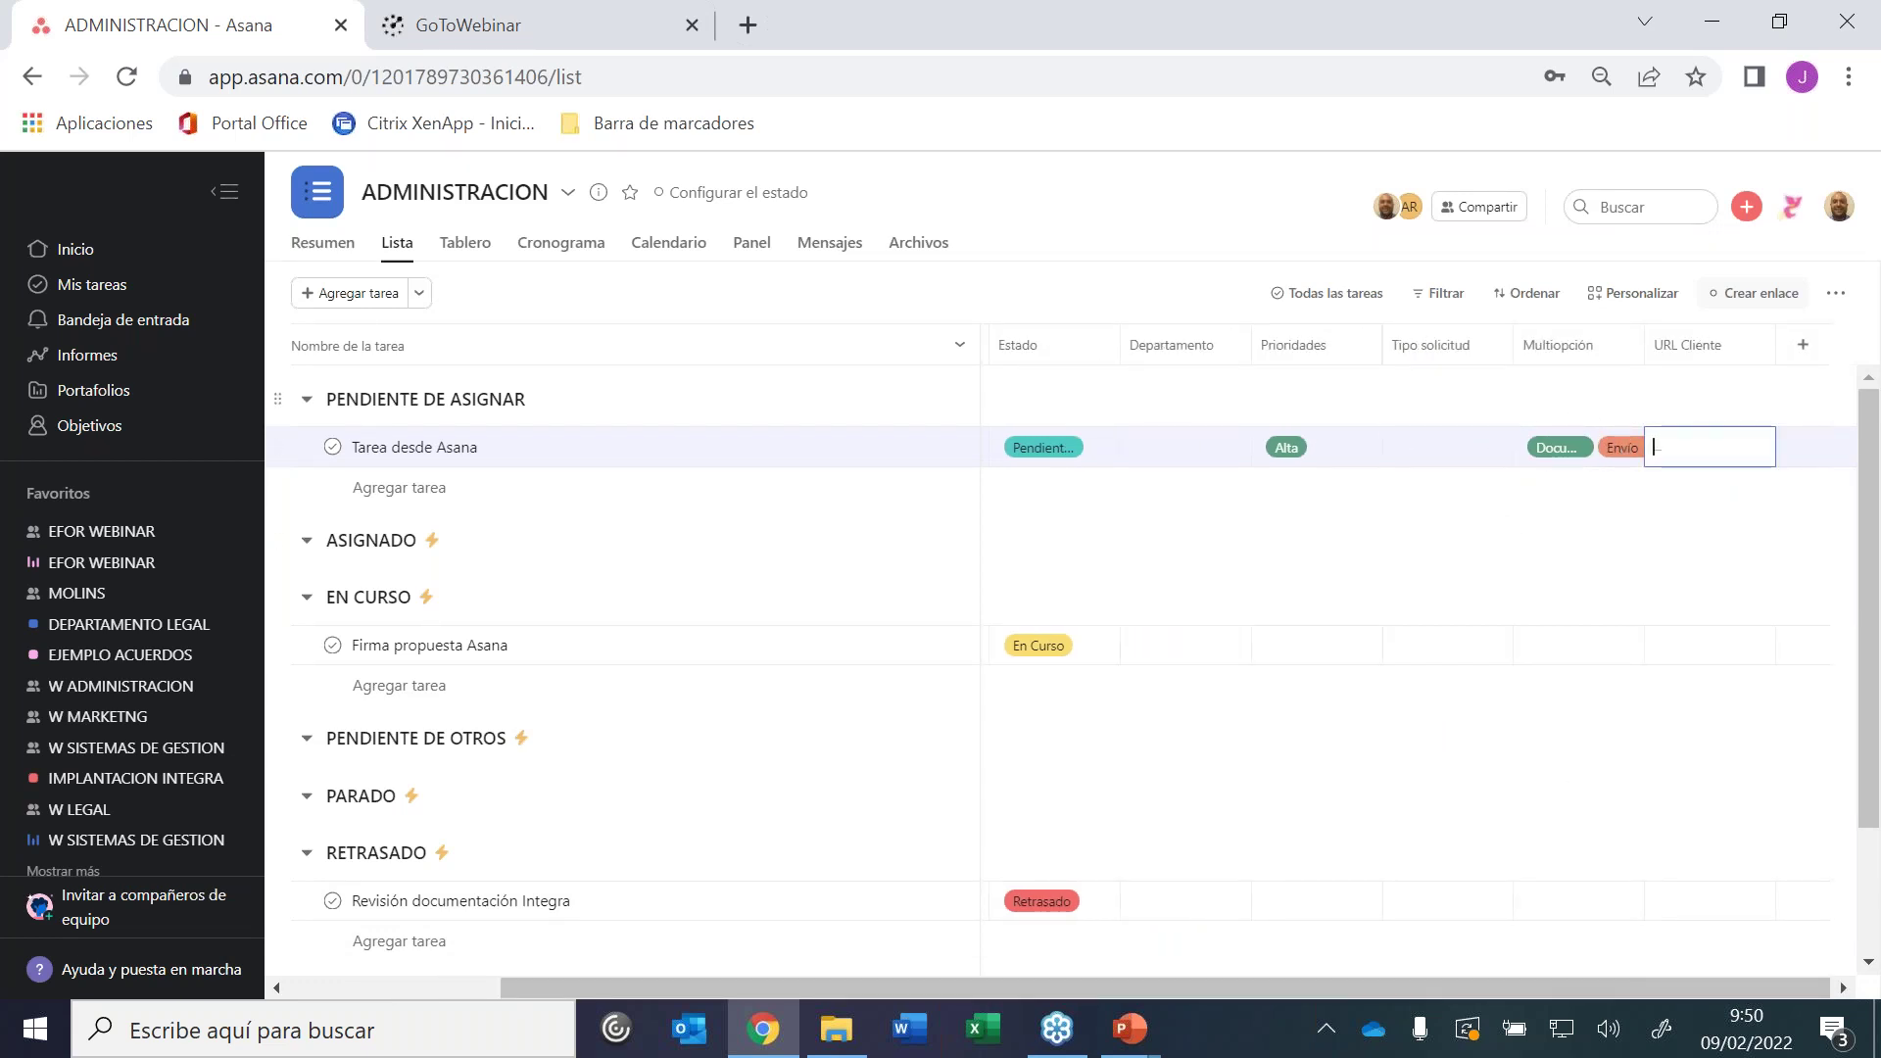
type("https://www.efor.es")
key("Tab")
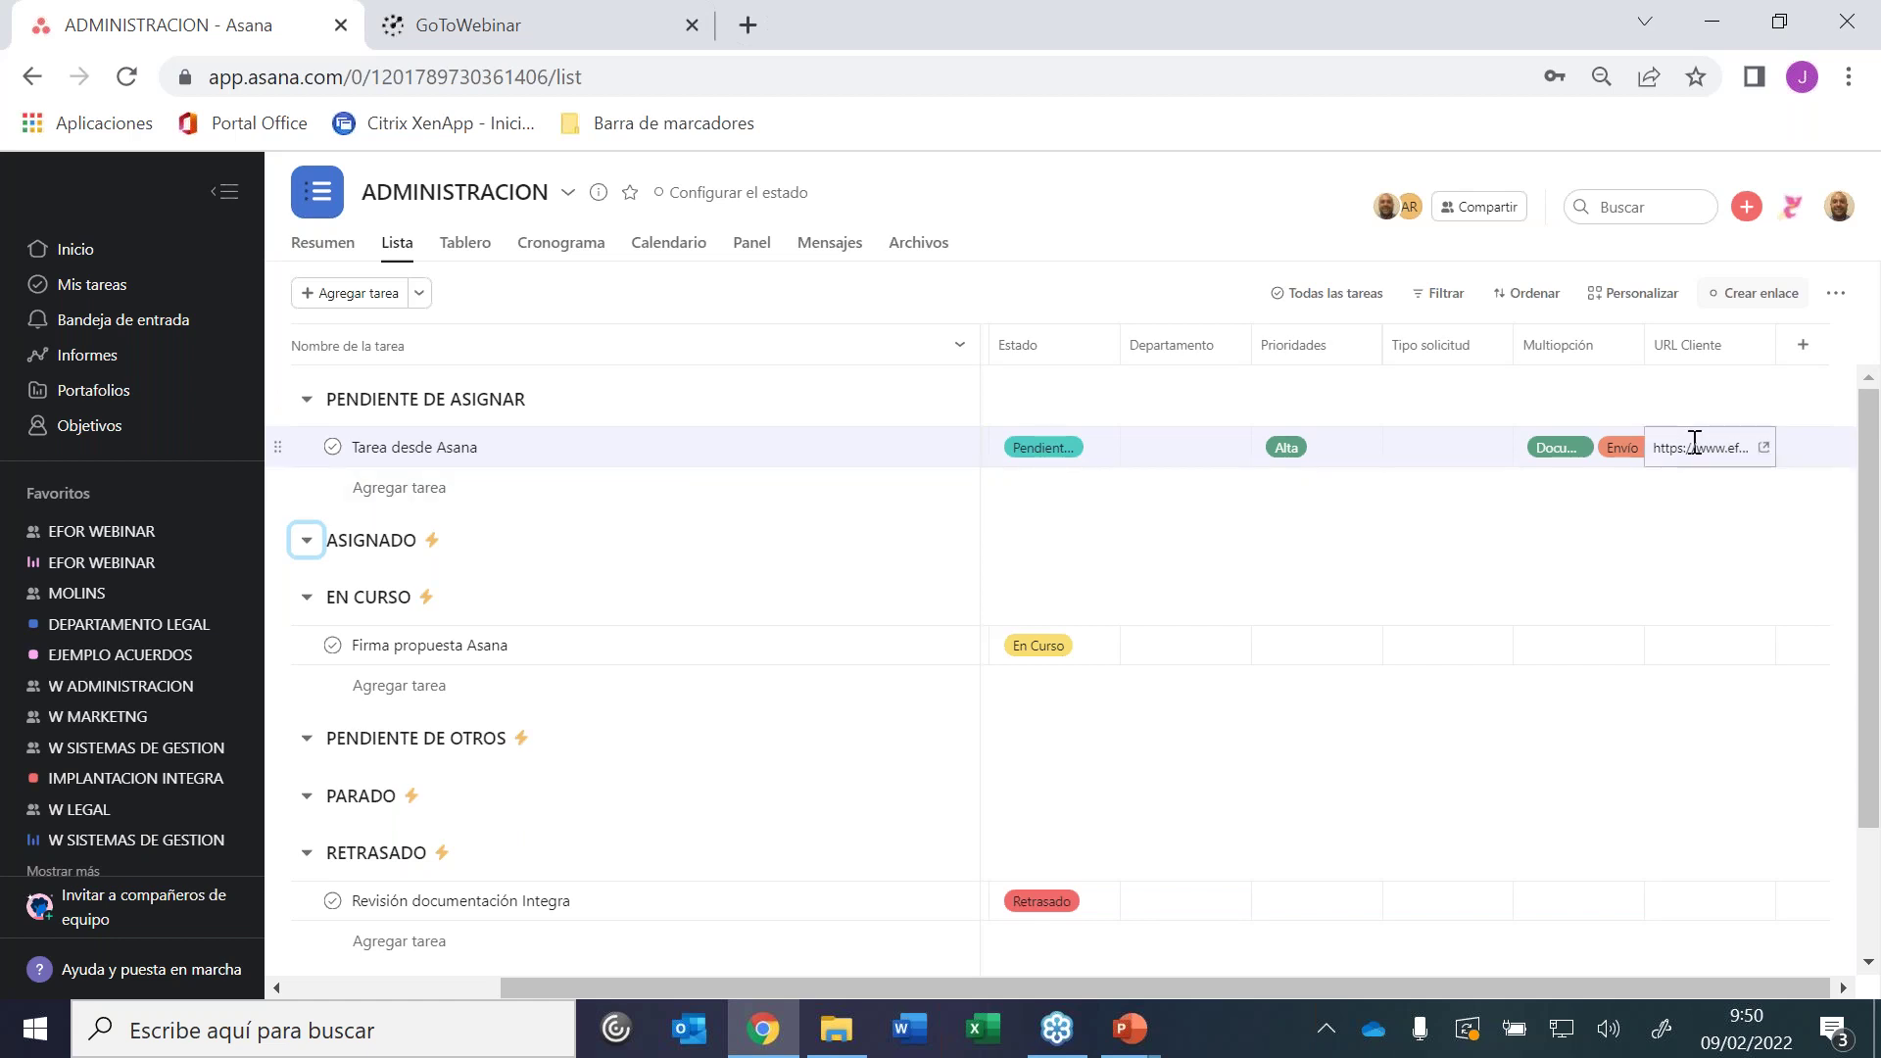
left_click(1763, 450)
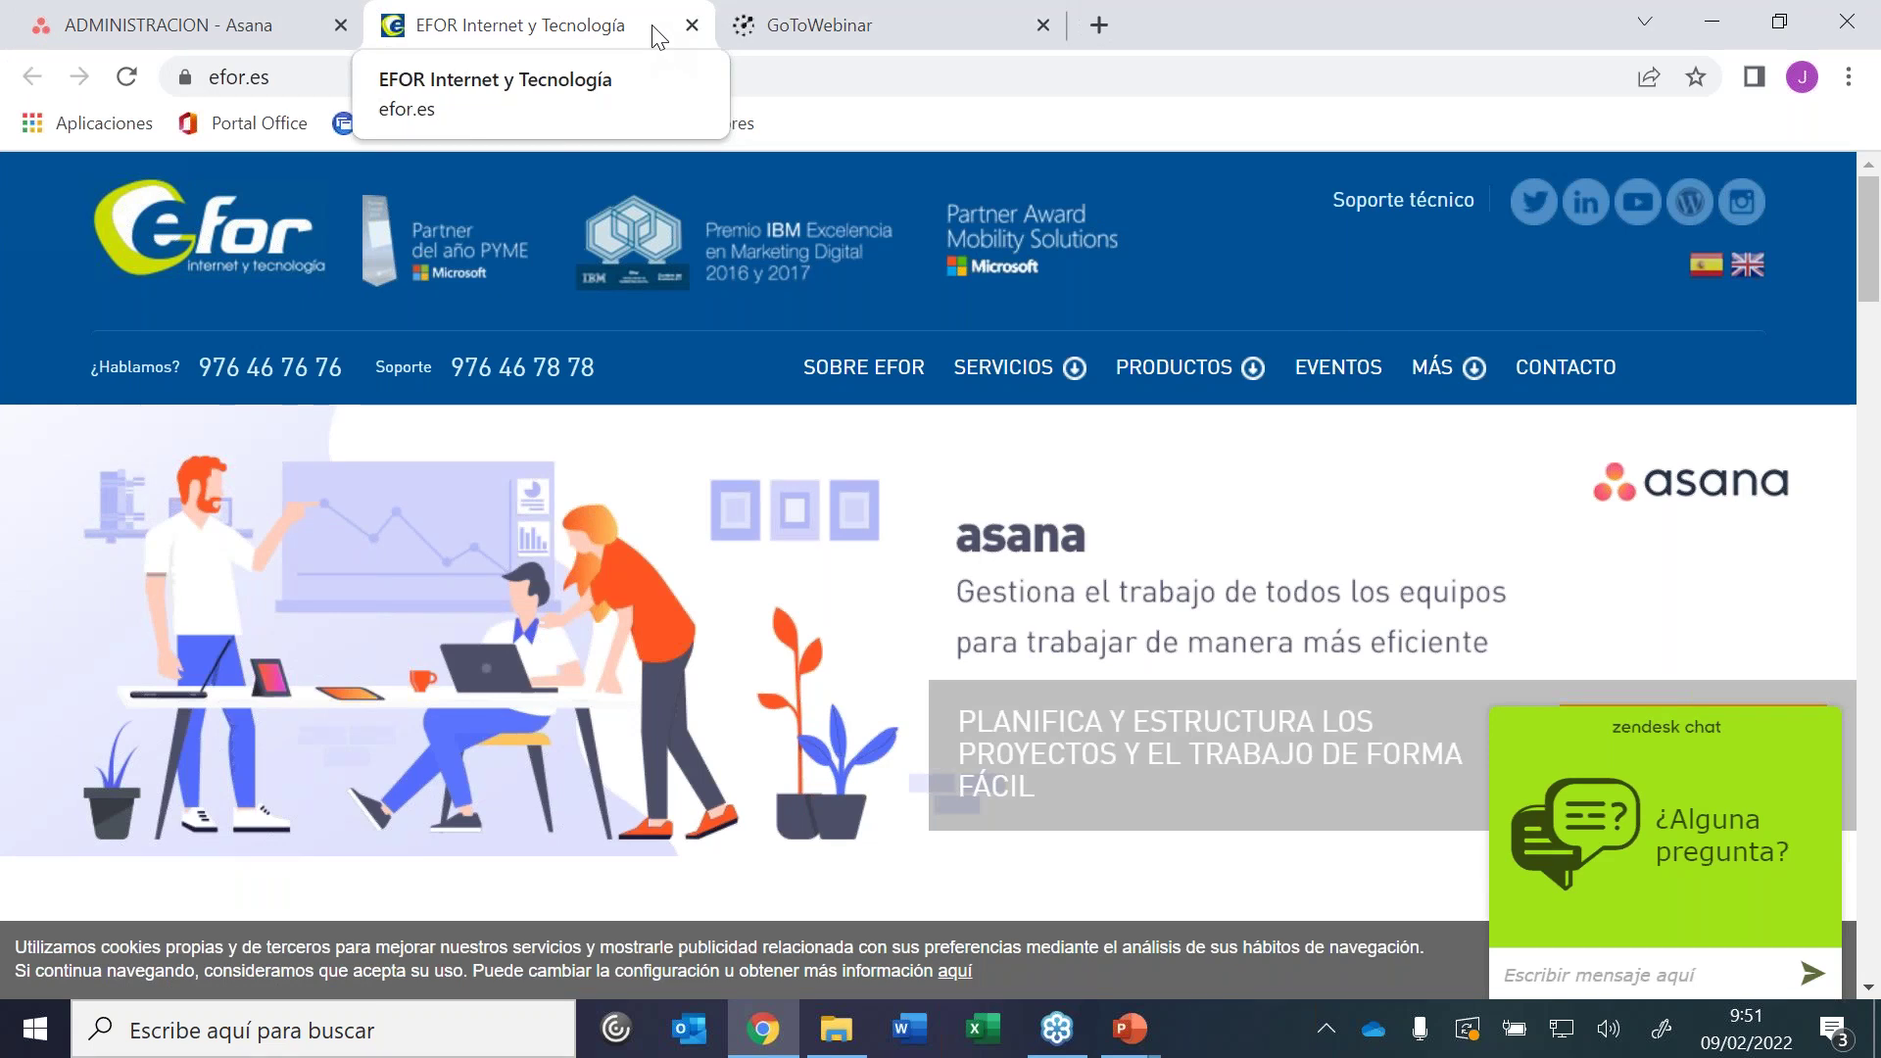
Return to Asana, open the IMPLANTACION INTEGRA project from the favorites and copy its full web address
left_click(246, 16)
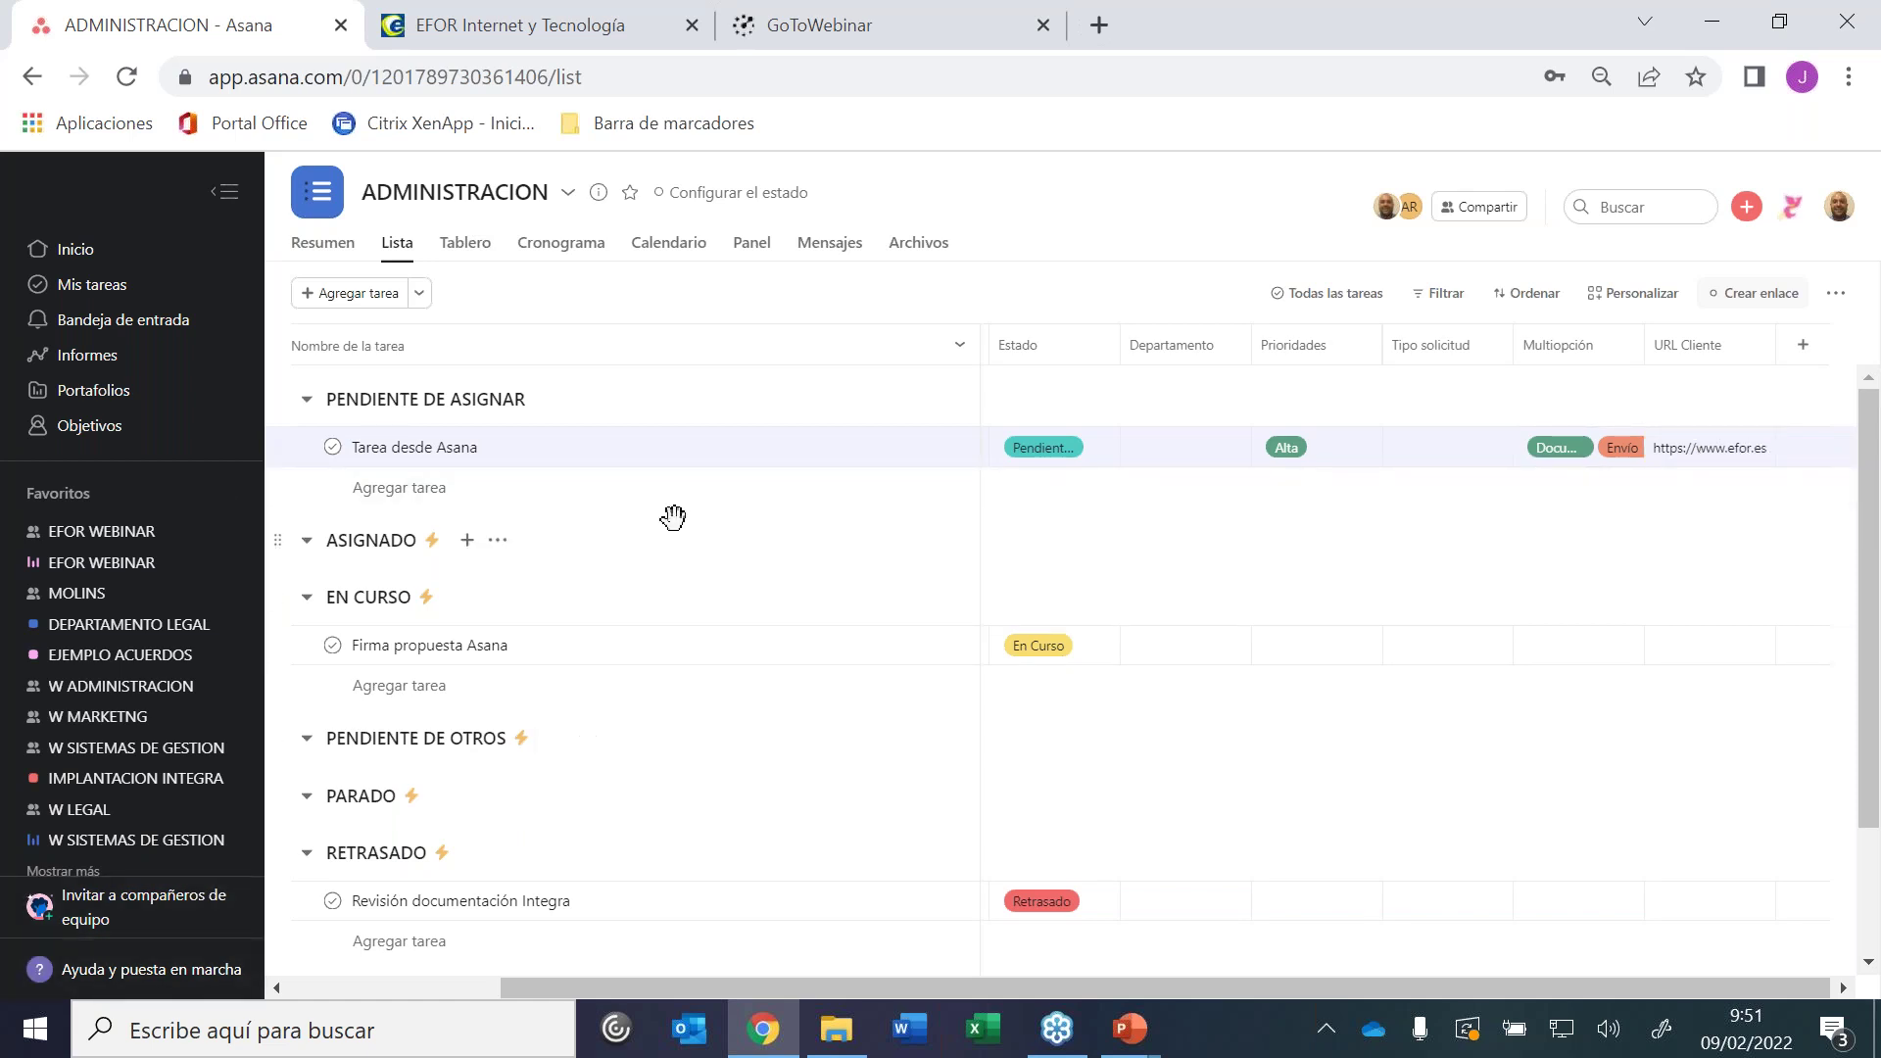
left_click(483, 453)
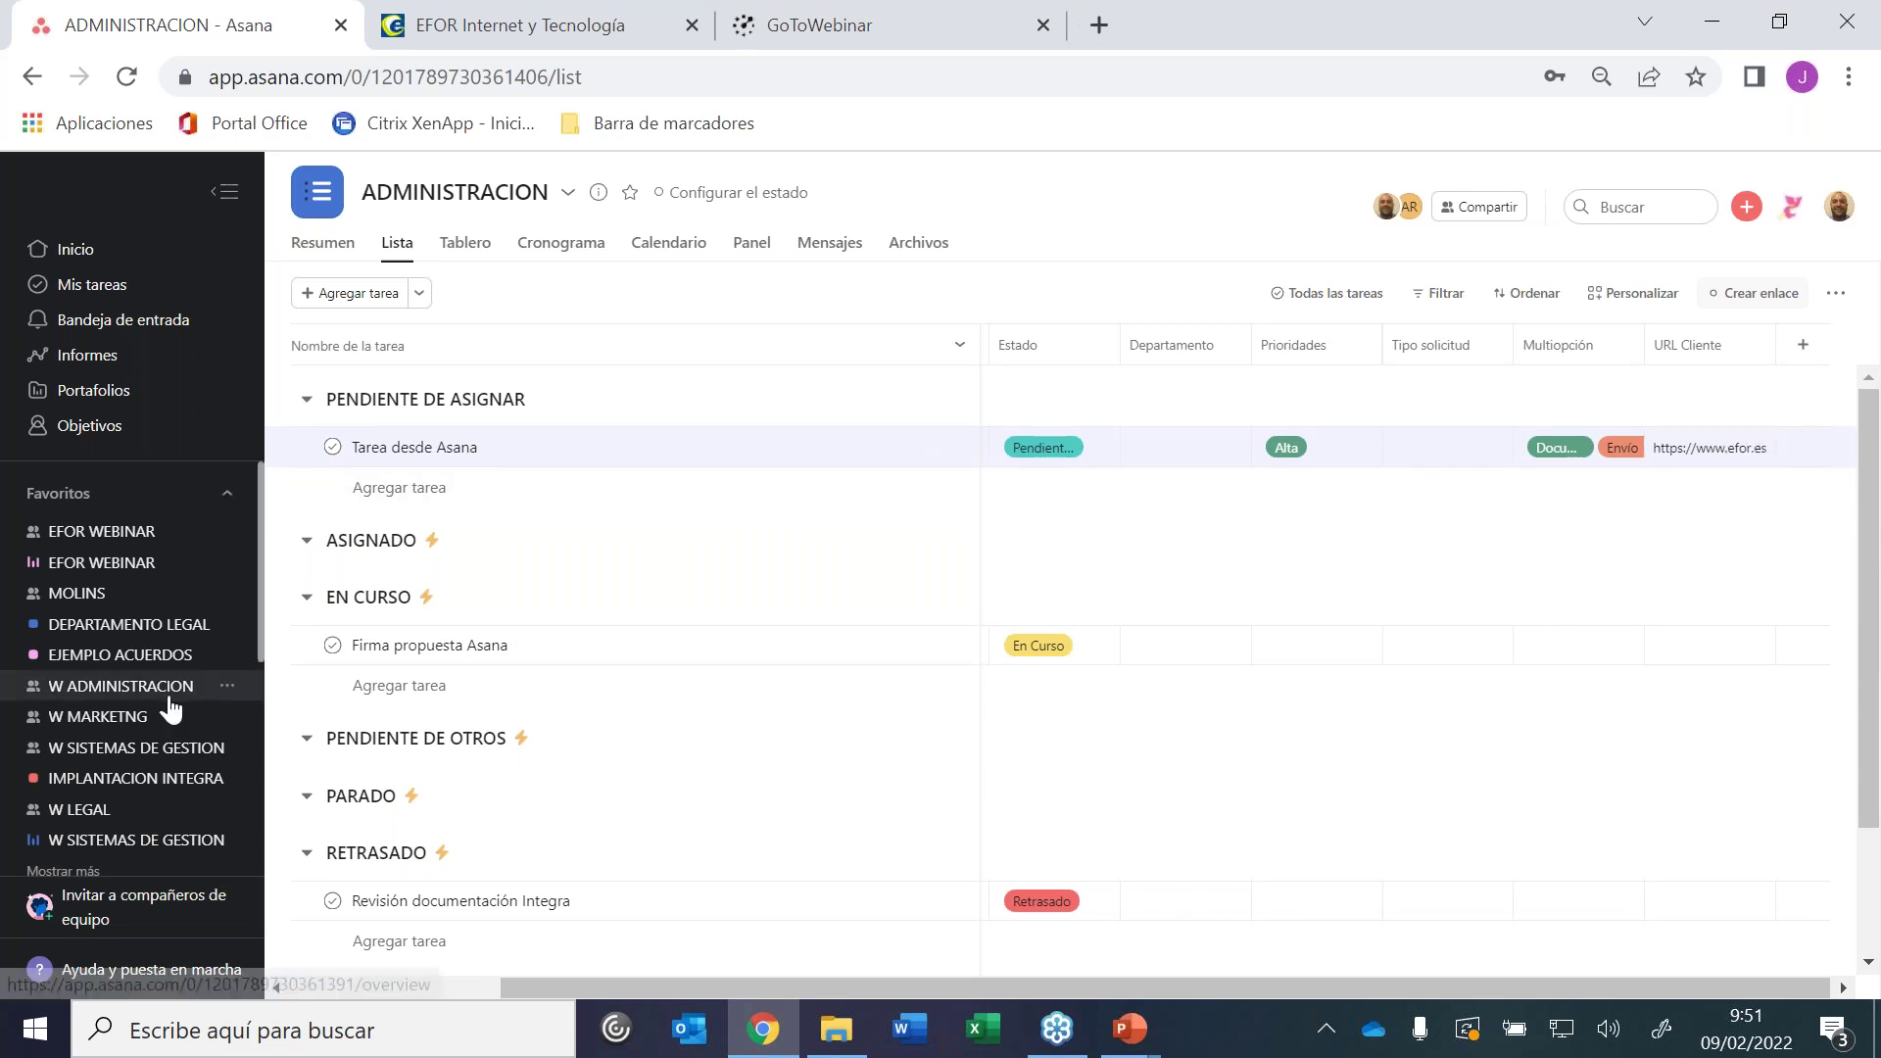
left_click(117, 781)
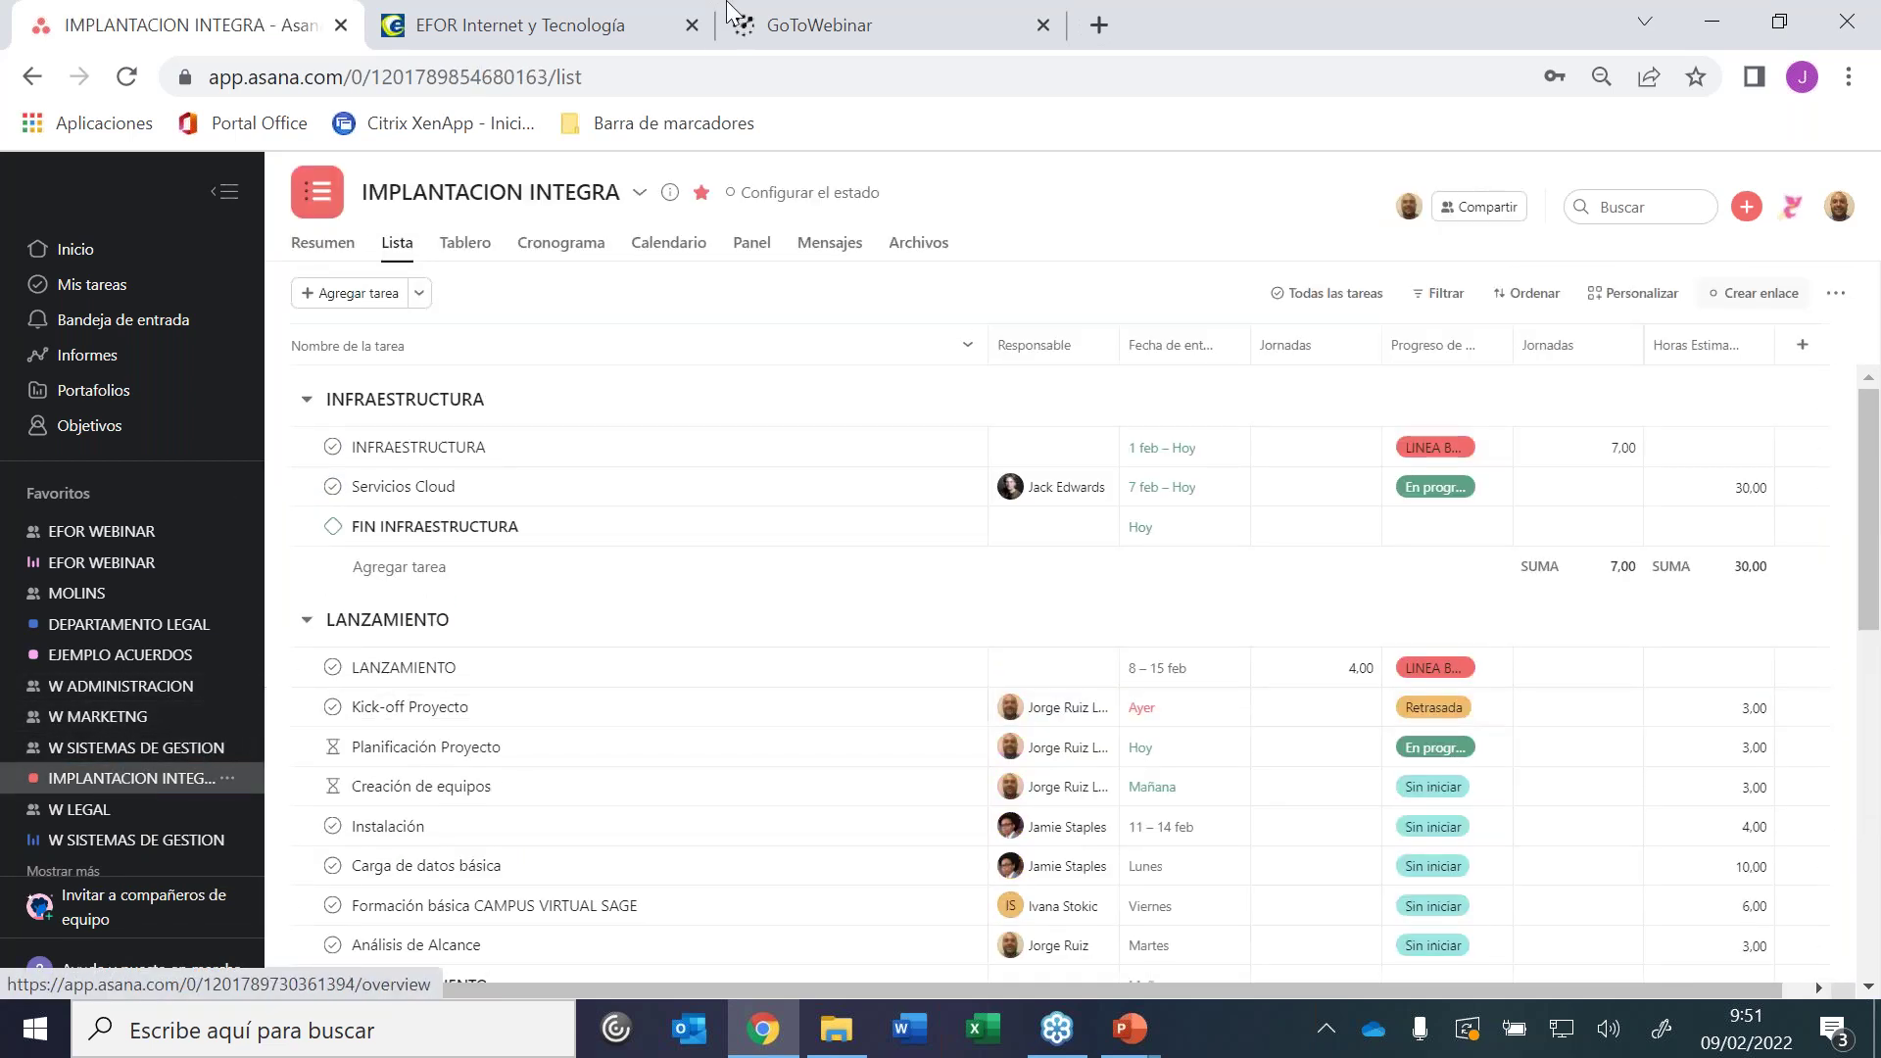
left_click(639, 188)
left_click(639, 188)
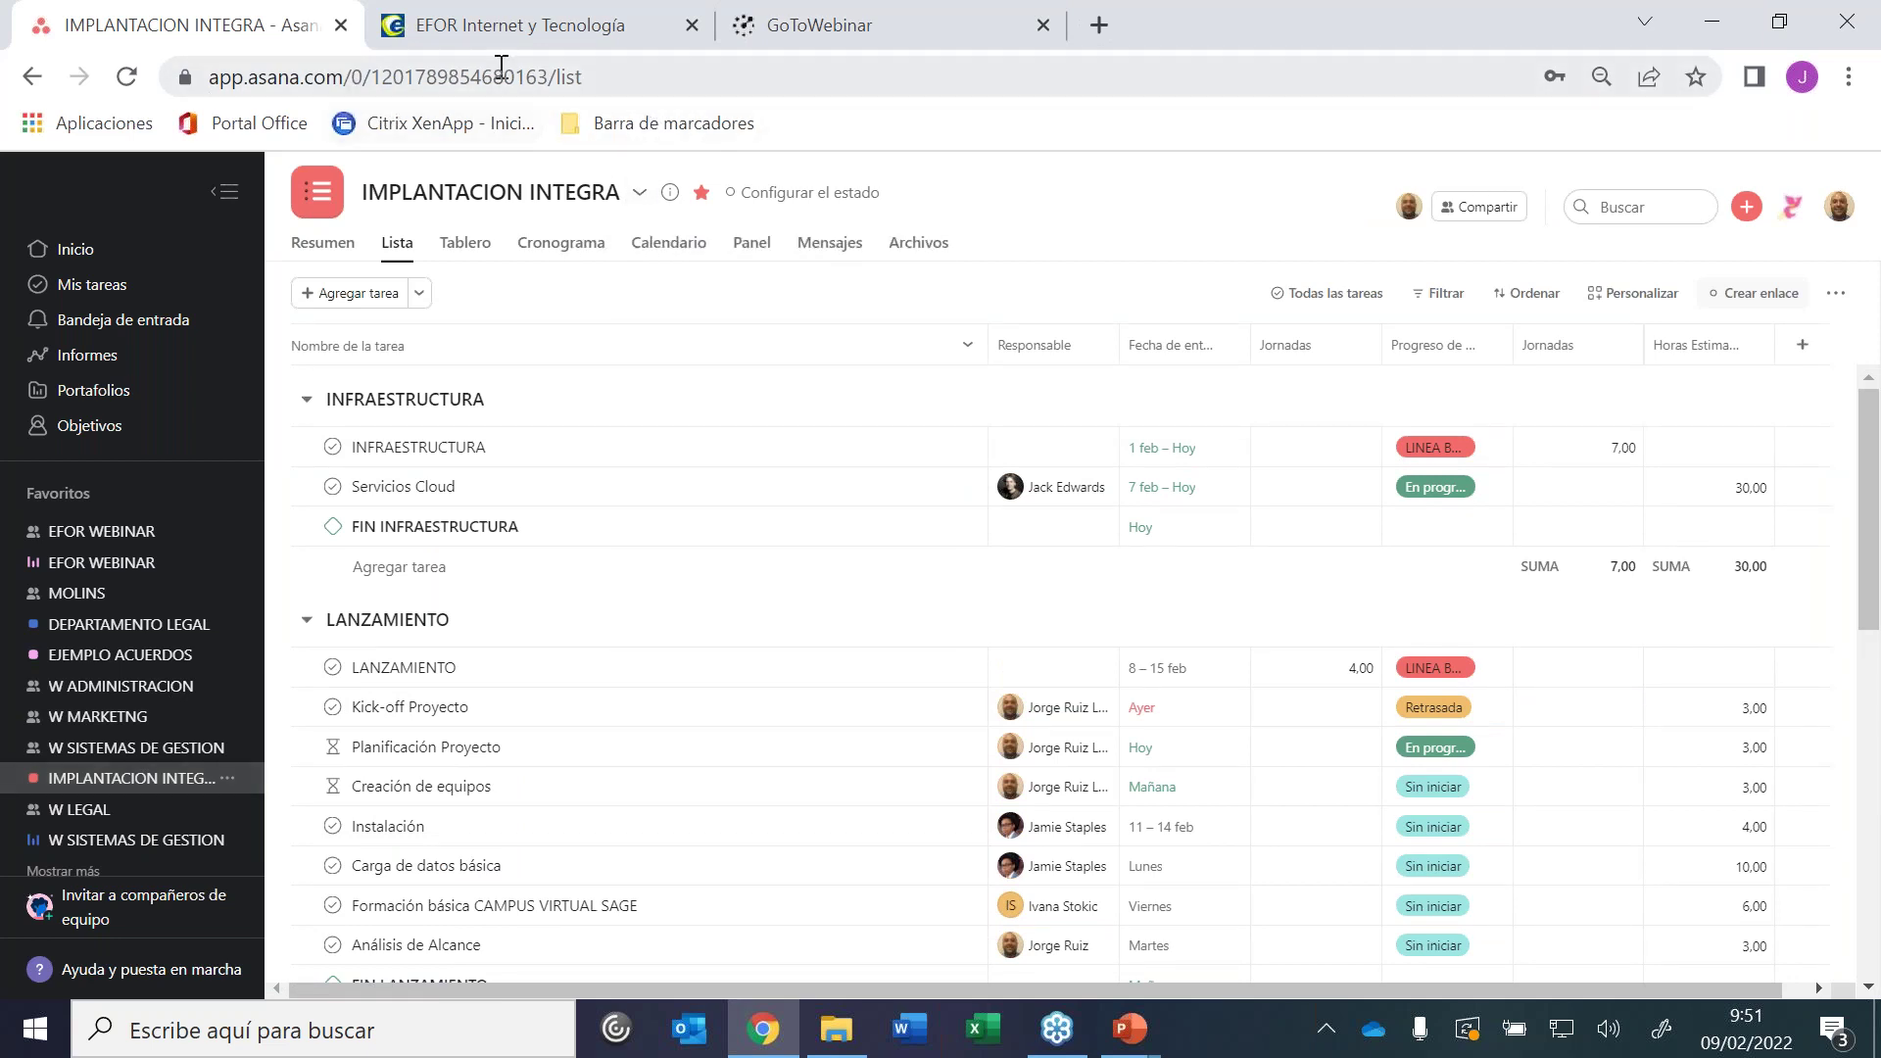
left_click(648, 76)
left_click(643, 76)
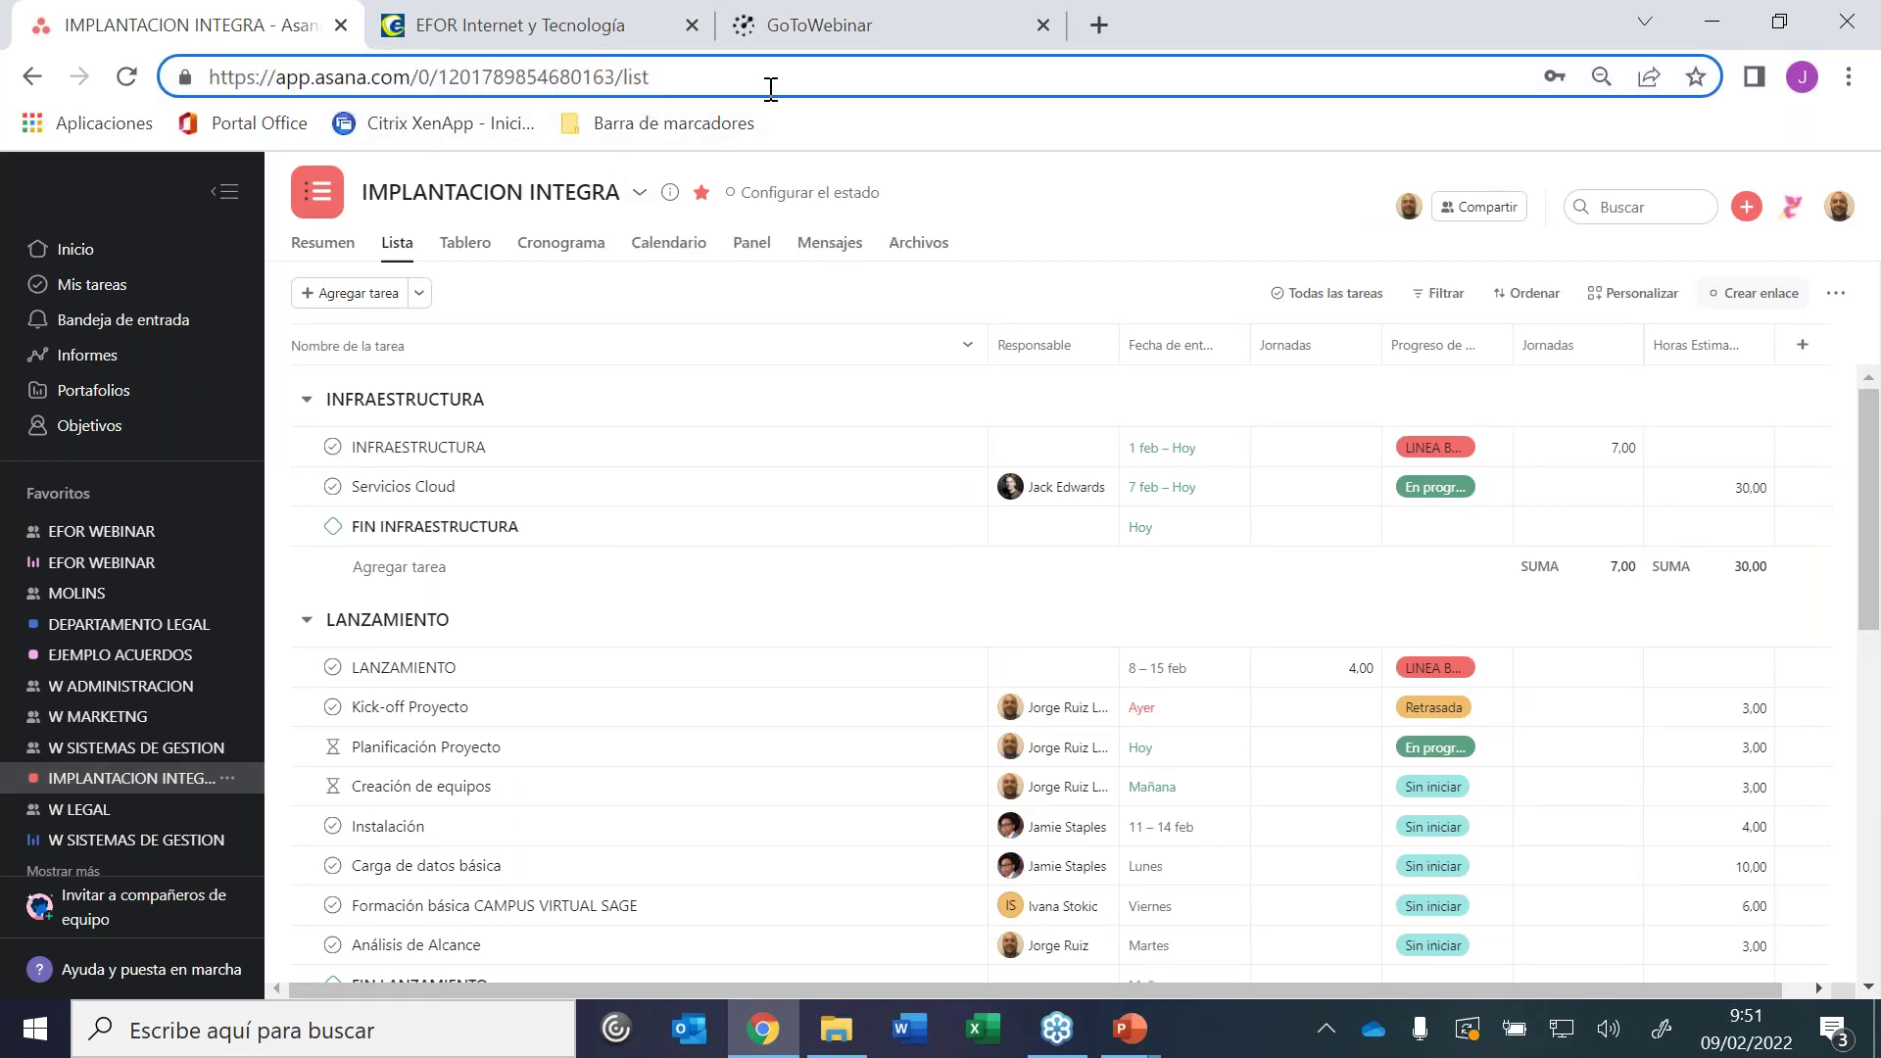
left_click_drag(759, 82, 191, 94)
key("ctrl+c")
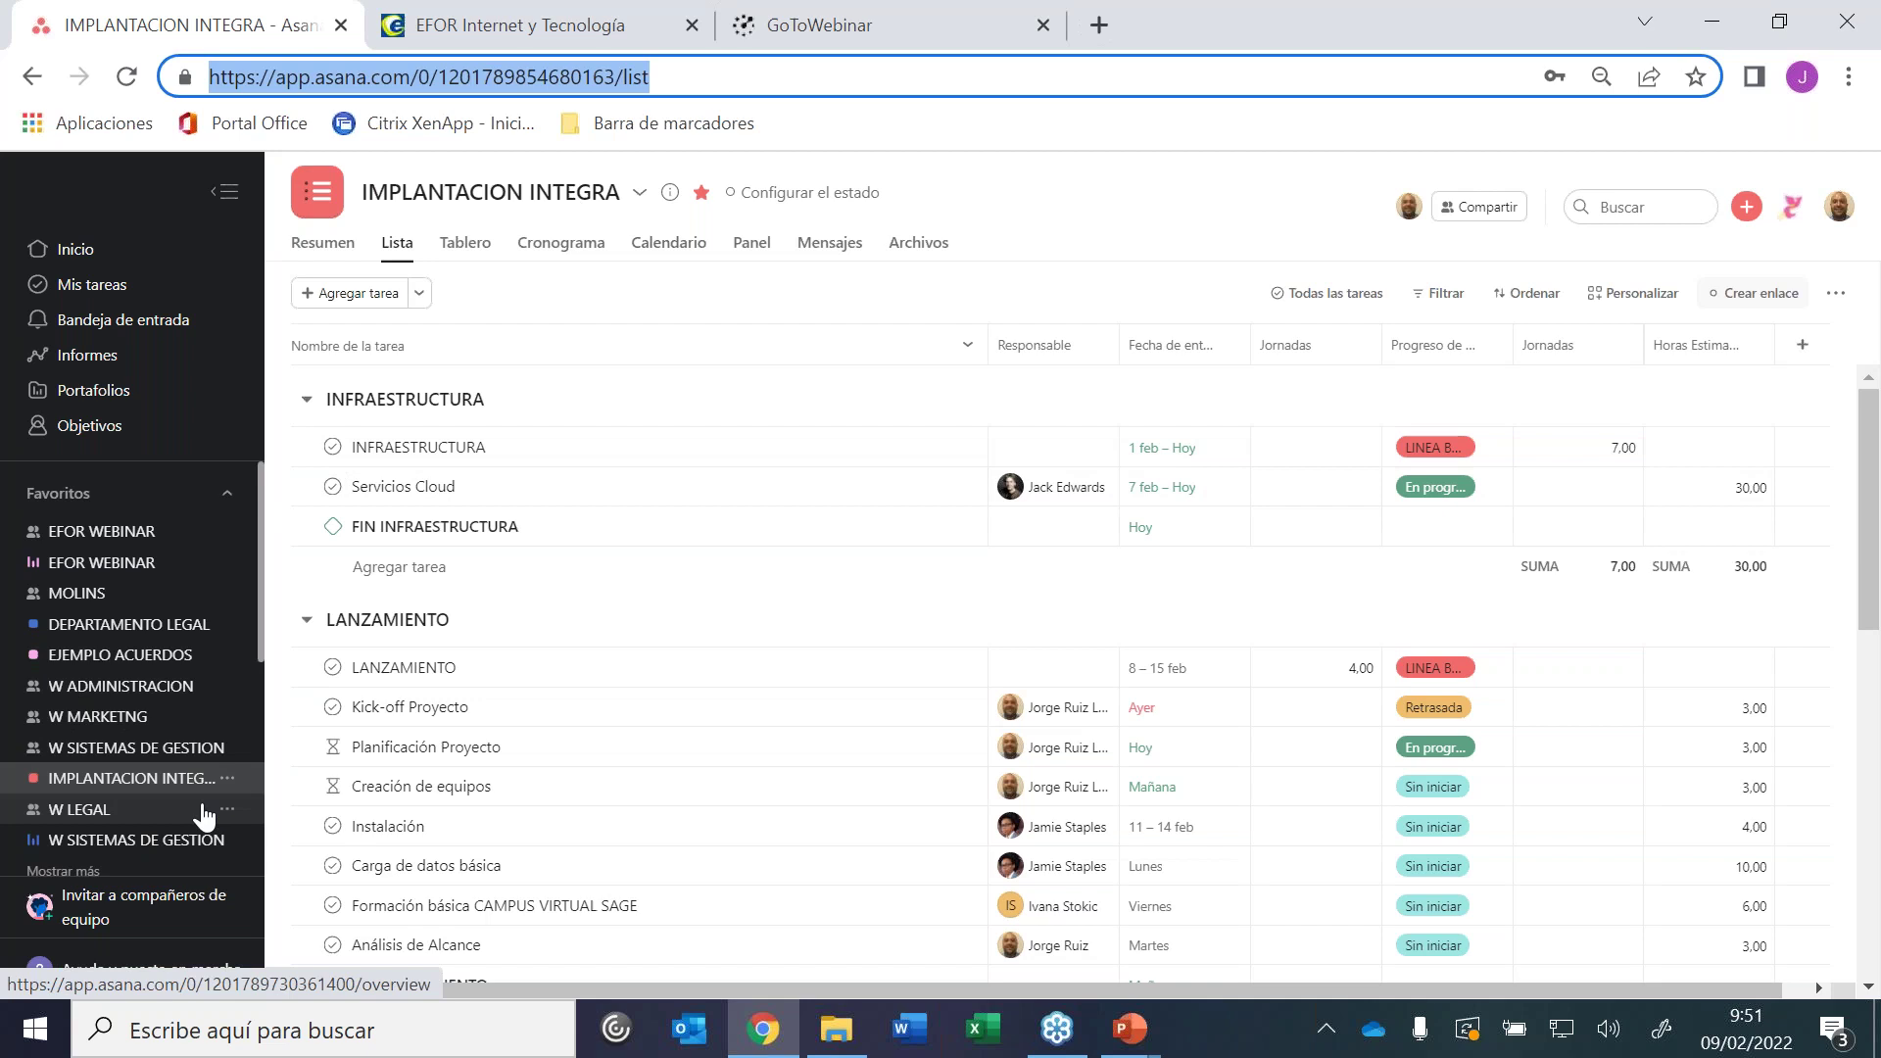
Go back to the ADMINISTRACION project and add a task named Proyecto implantación Integra below Tarea desde Asana in PENDIENTE DE ASIGNAR
left_click(127, 686)
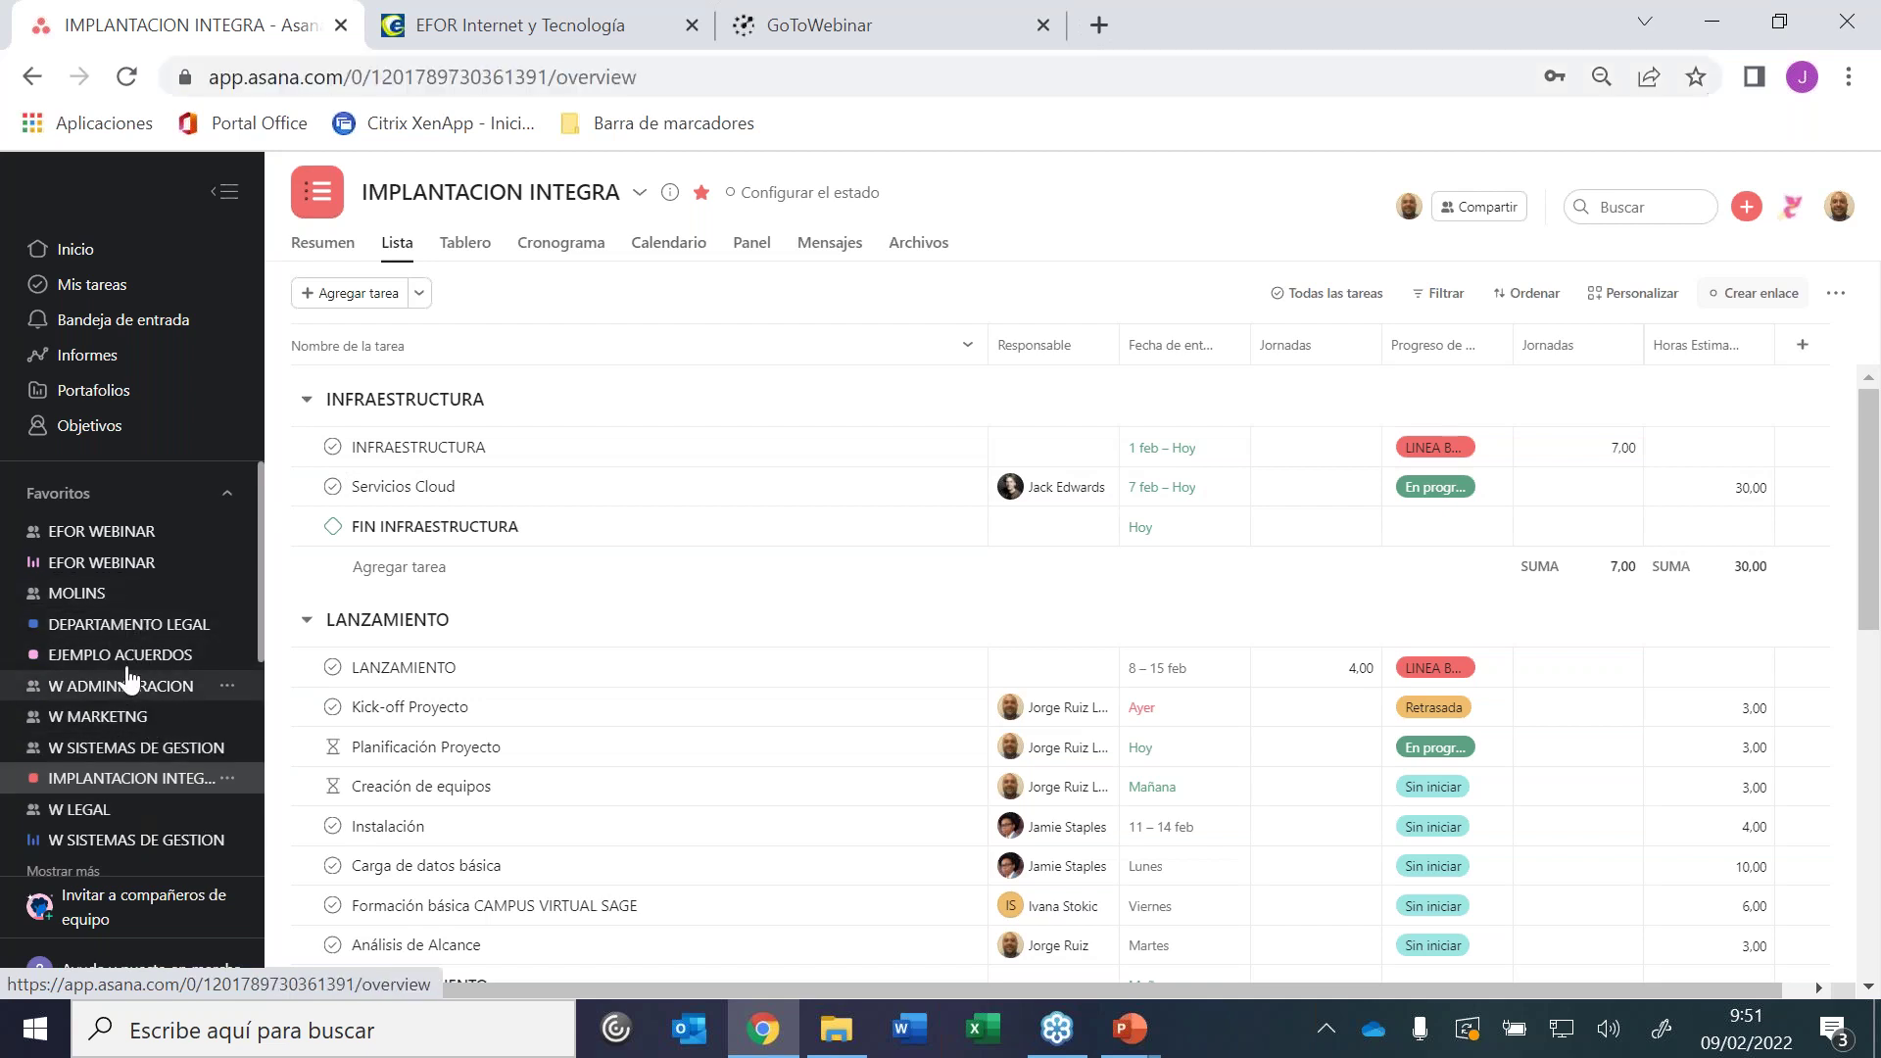
left_click(1136, 457)
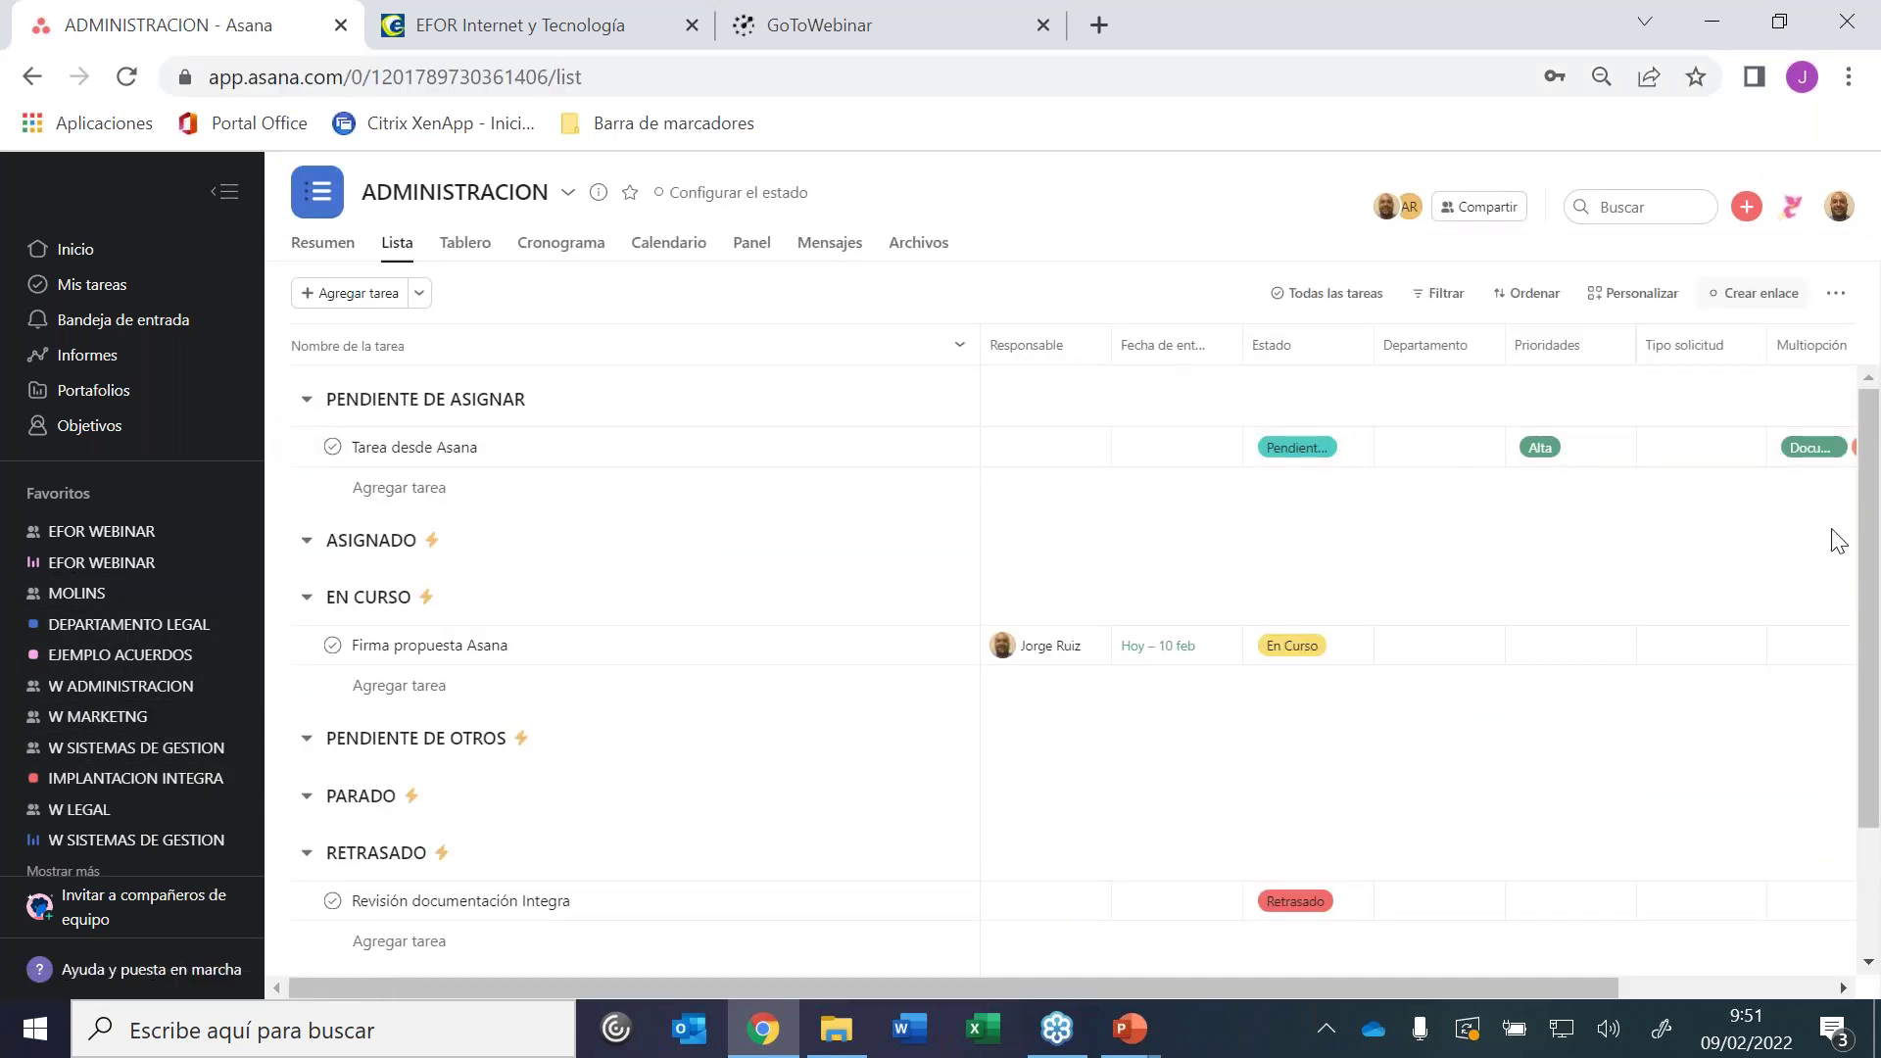
left_click_drag(1161, 991, 1616, 982)
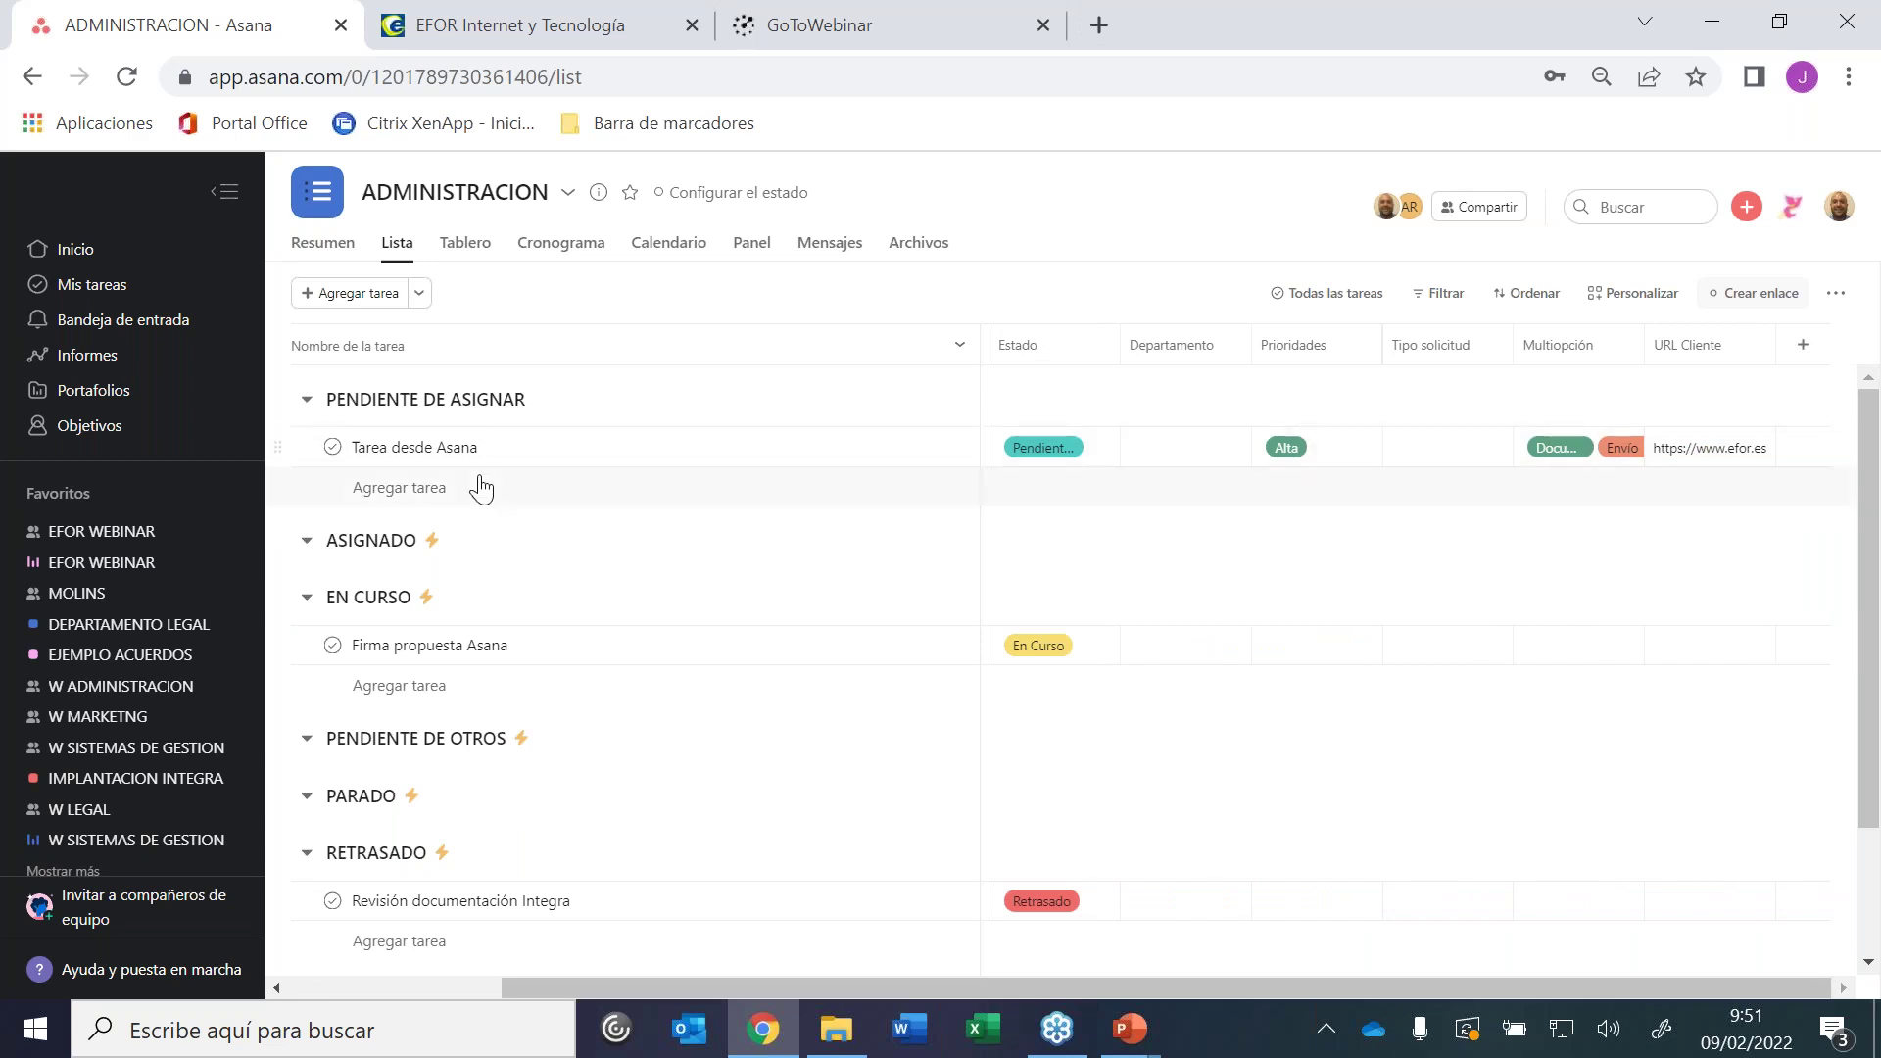
left_click(679, 453)
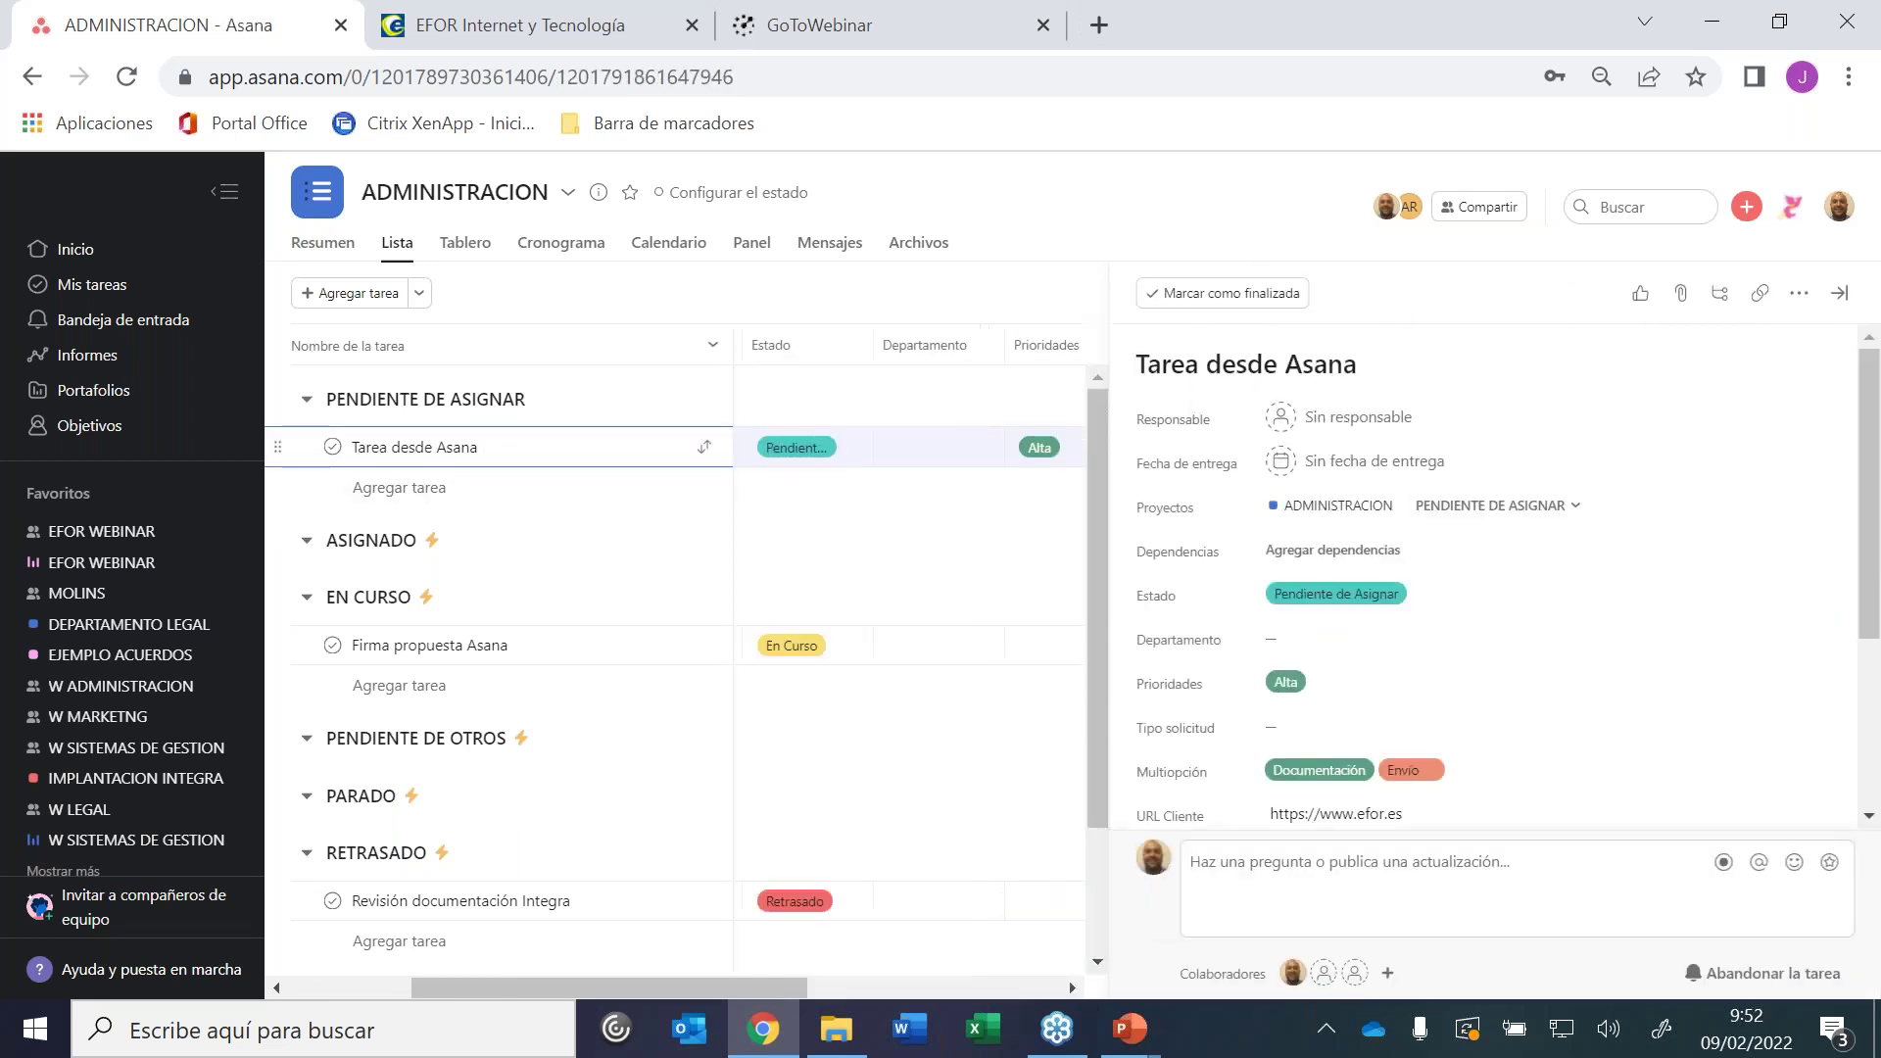
key("Return")
type("Proyecto")
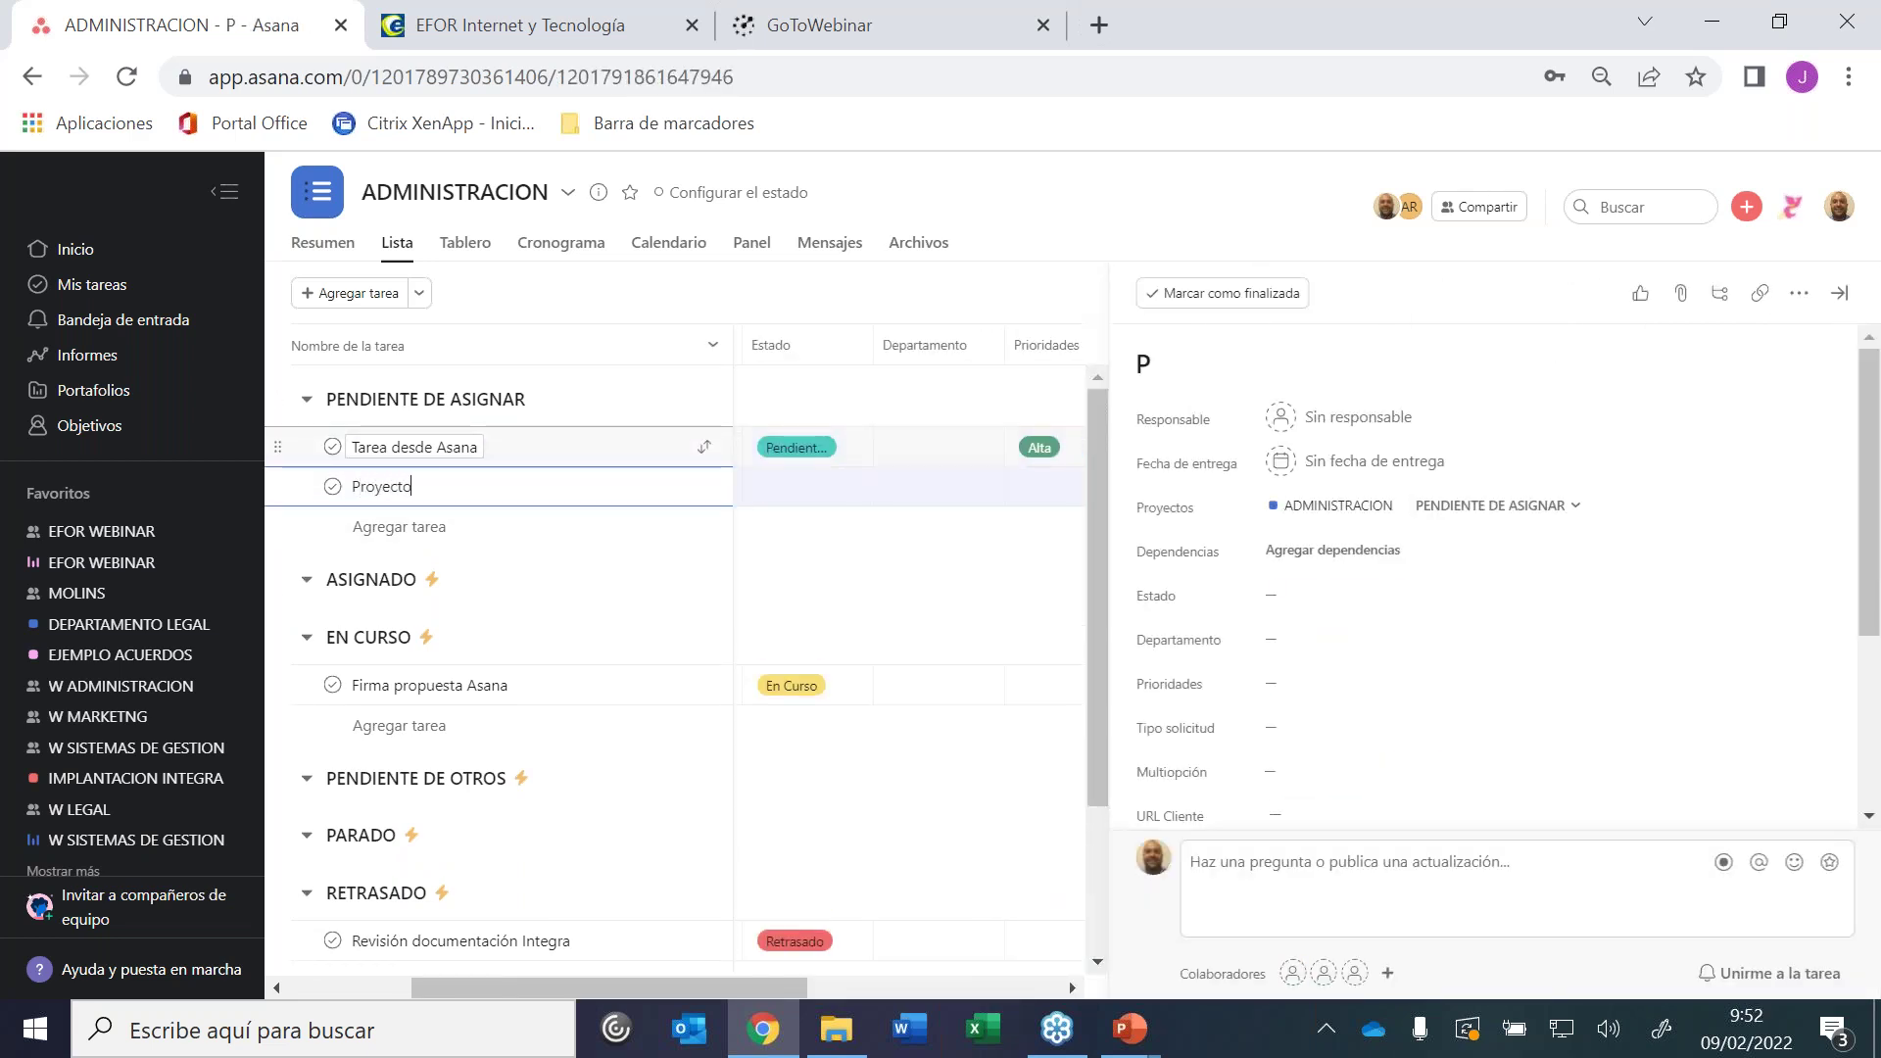
type(" implantaci´n")
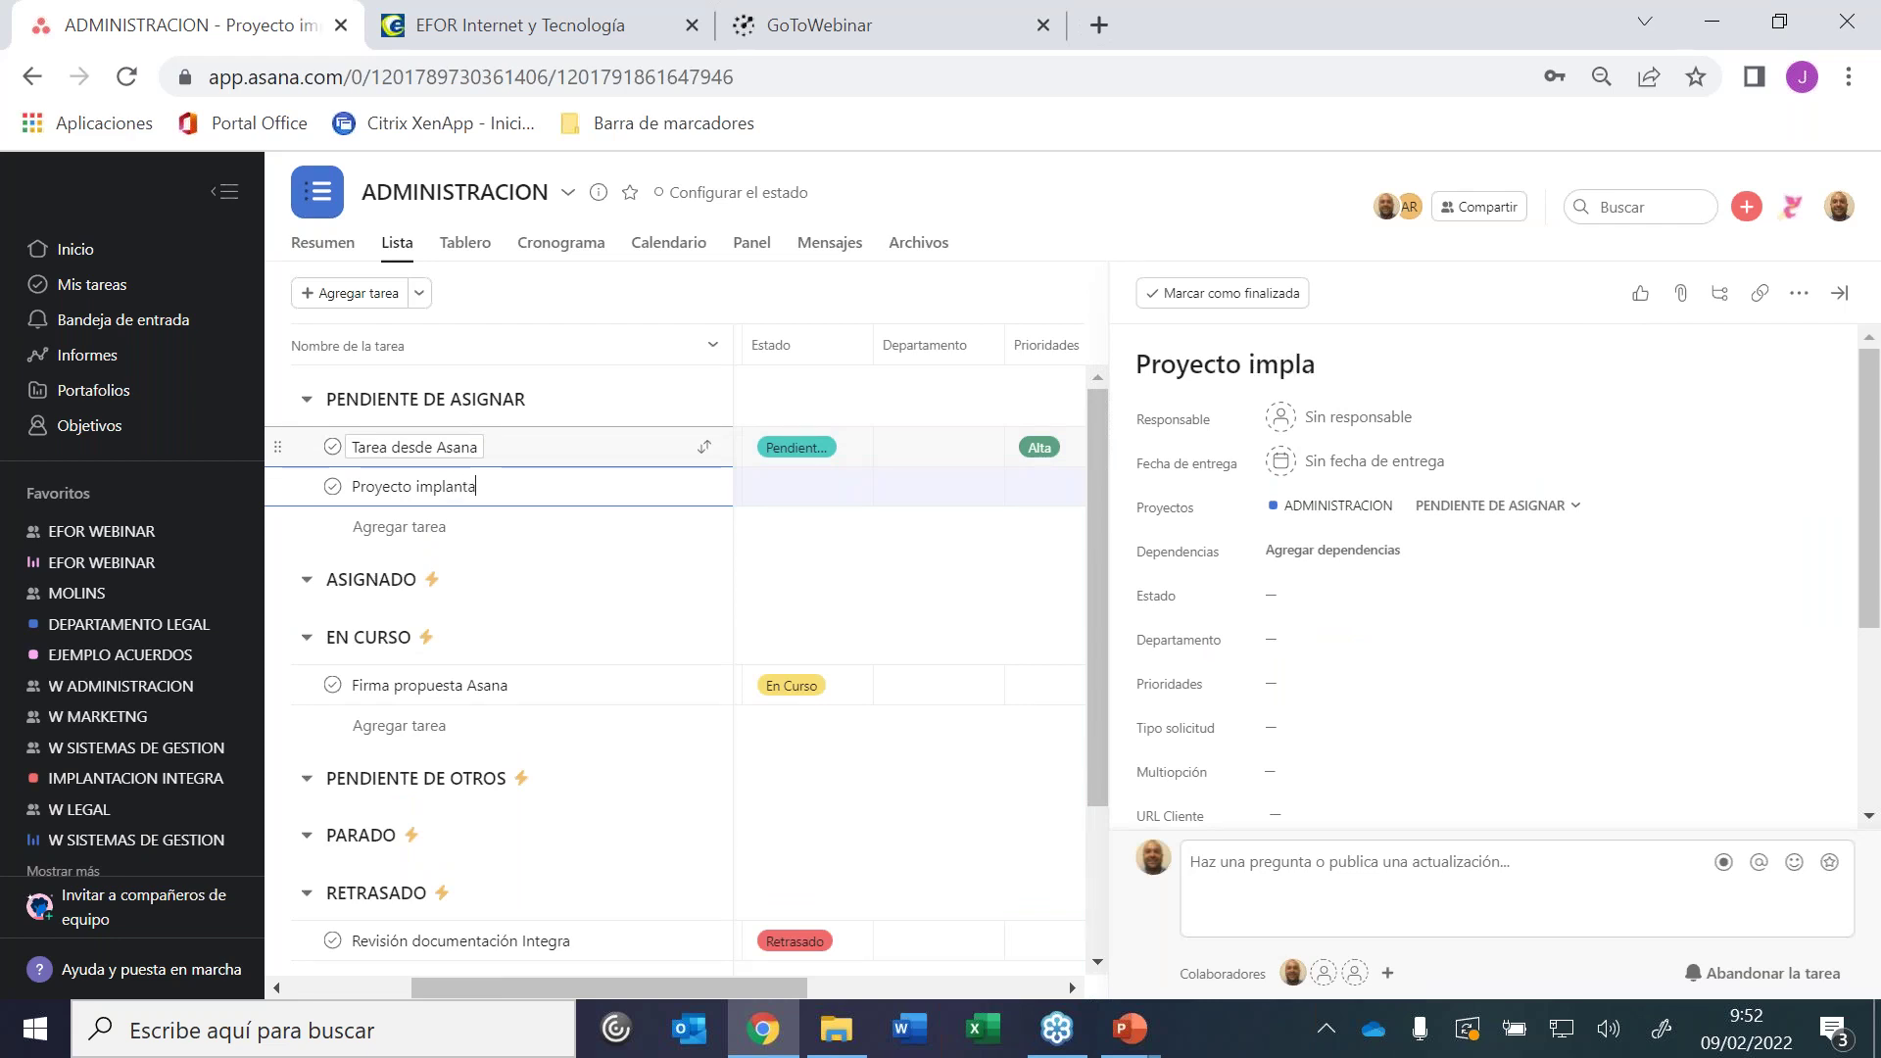
key("BackSpace")
key("BackSpace")
type("ón Integra")
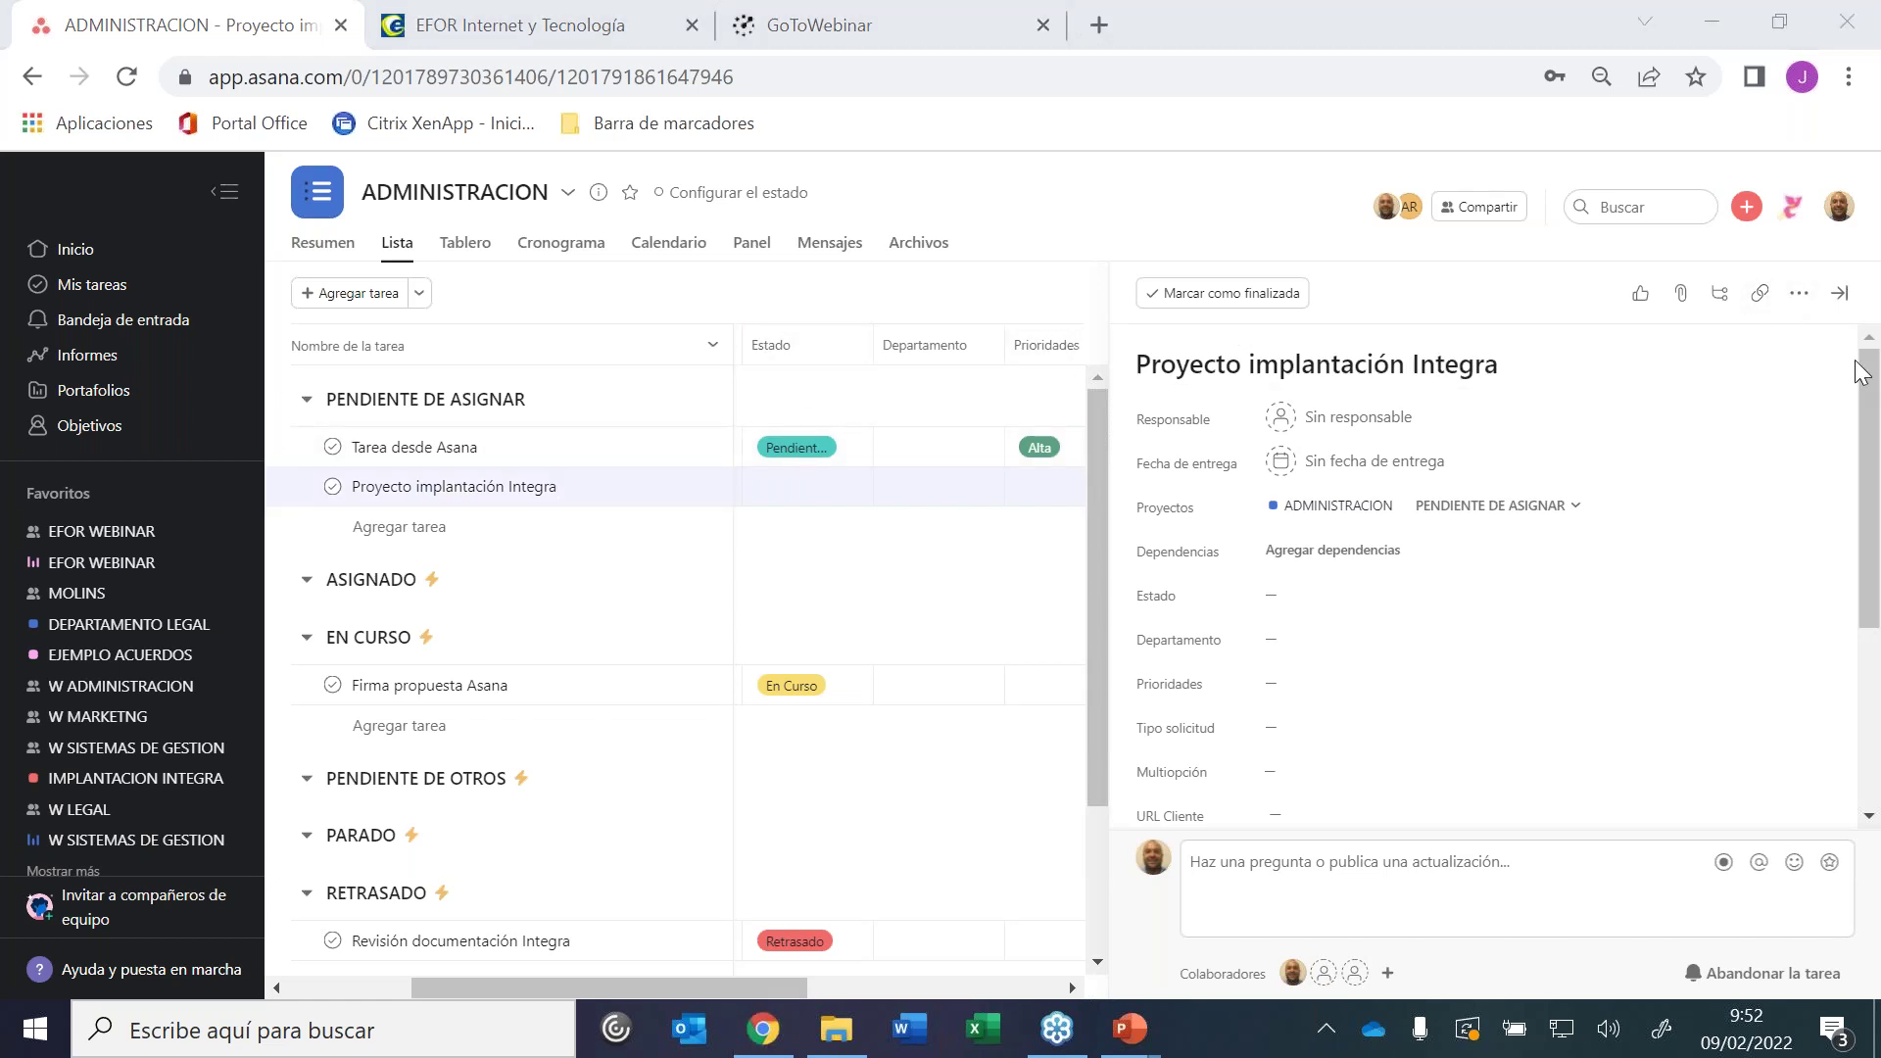
left_click(1839, 293)
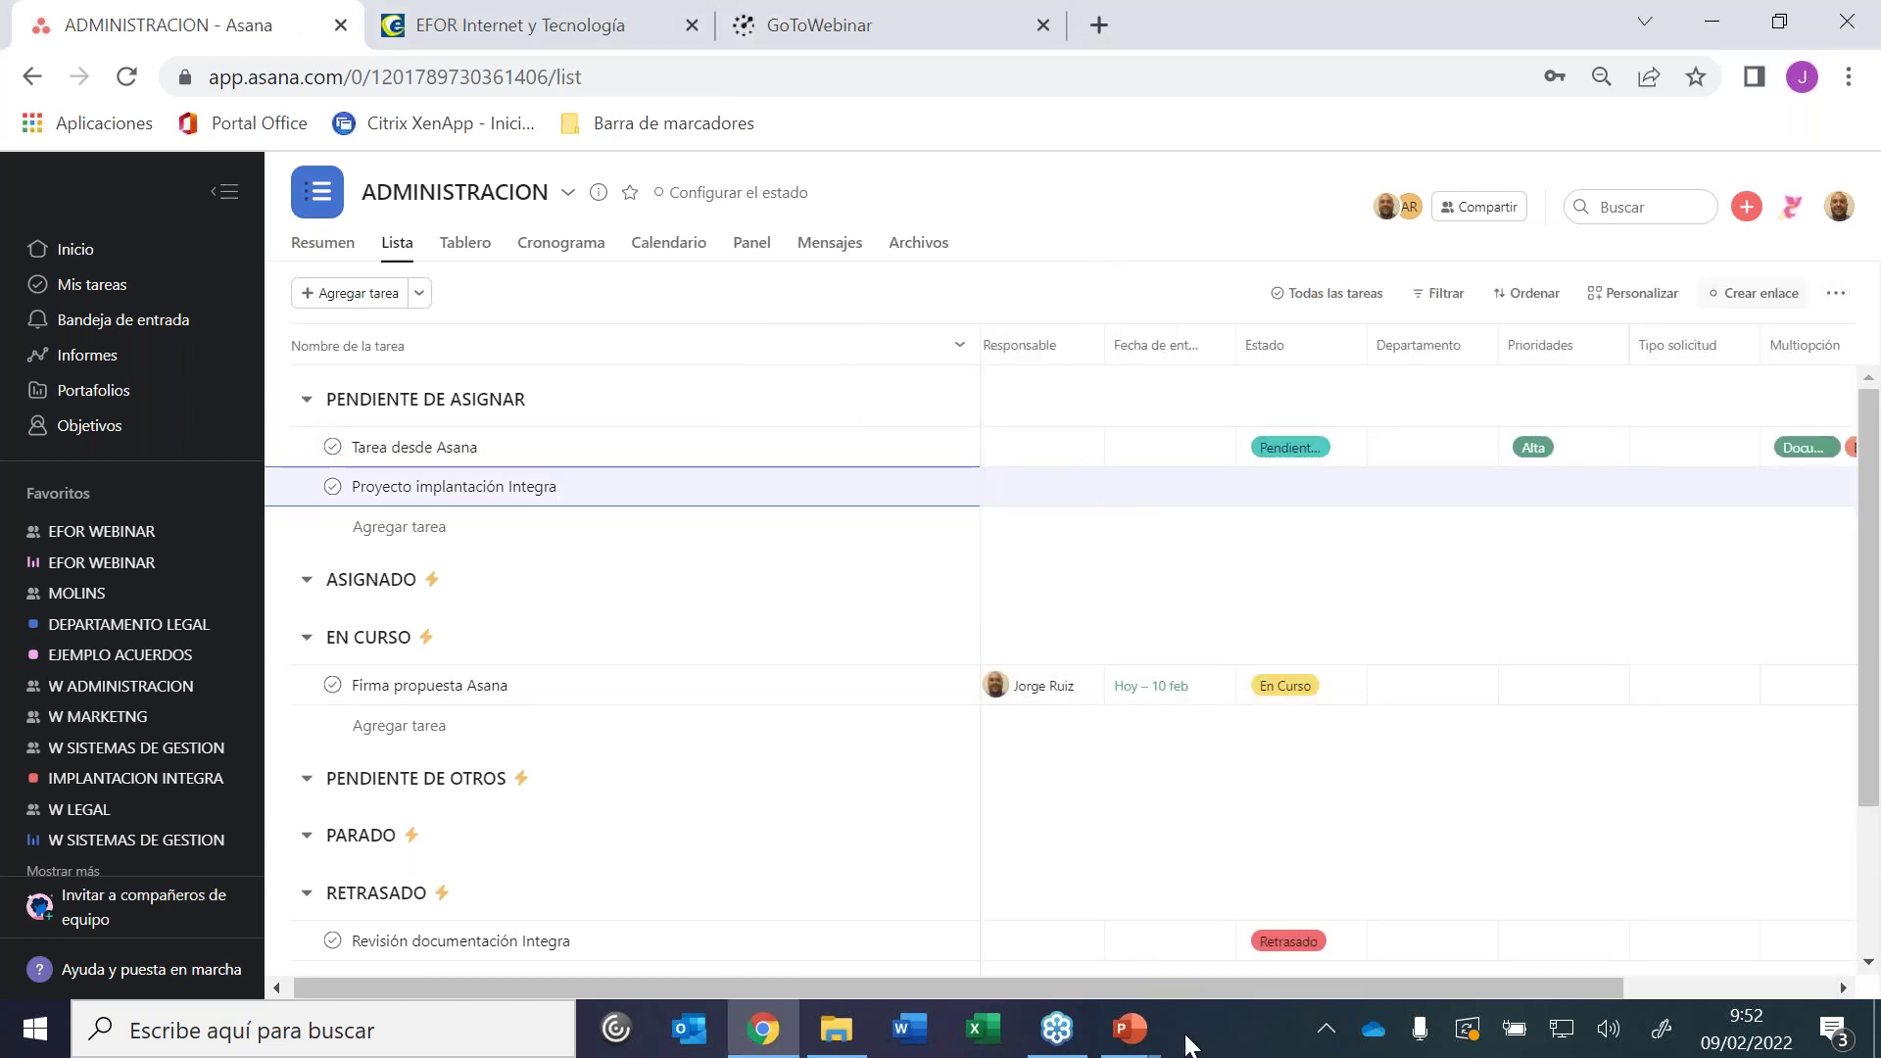
Paste the copied project address as the URL Cliente of Proyecto implantación Integra, open the link and return to the full task list
left_click(801, 495)
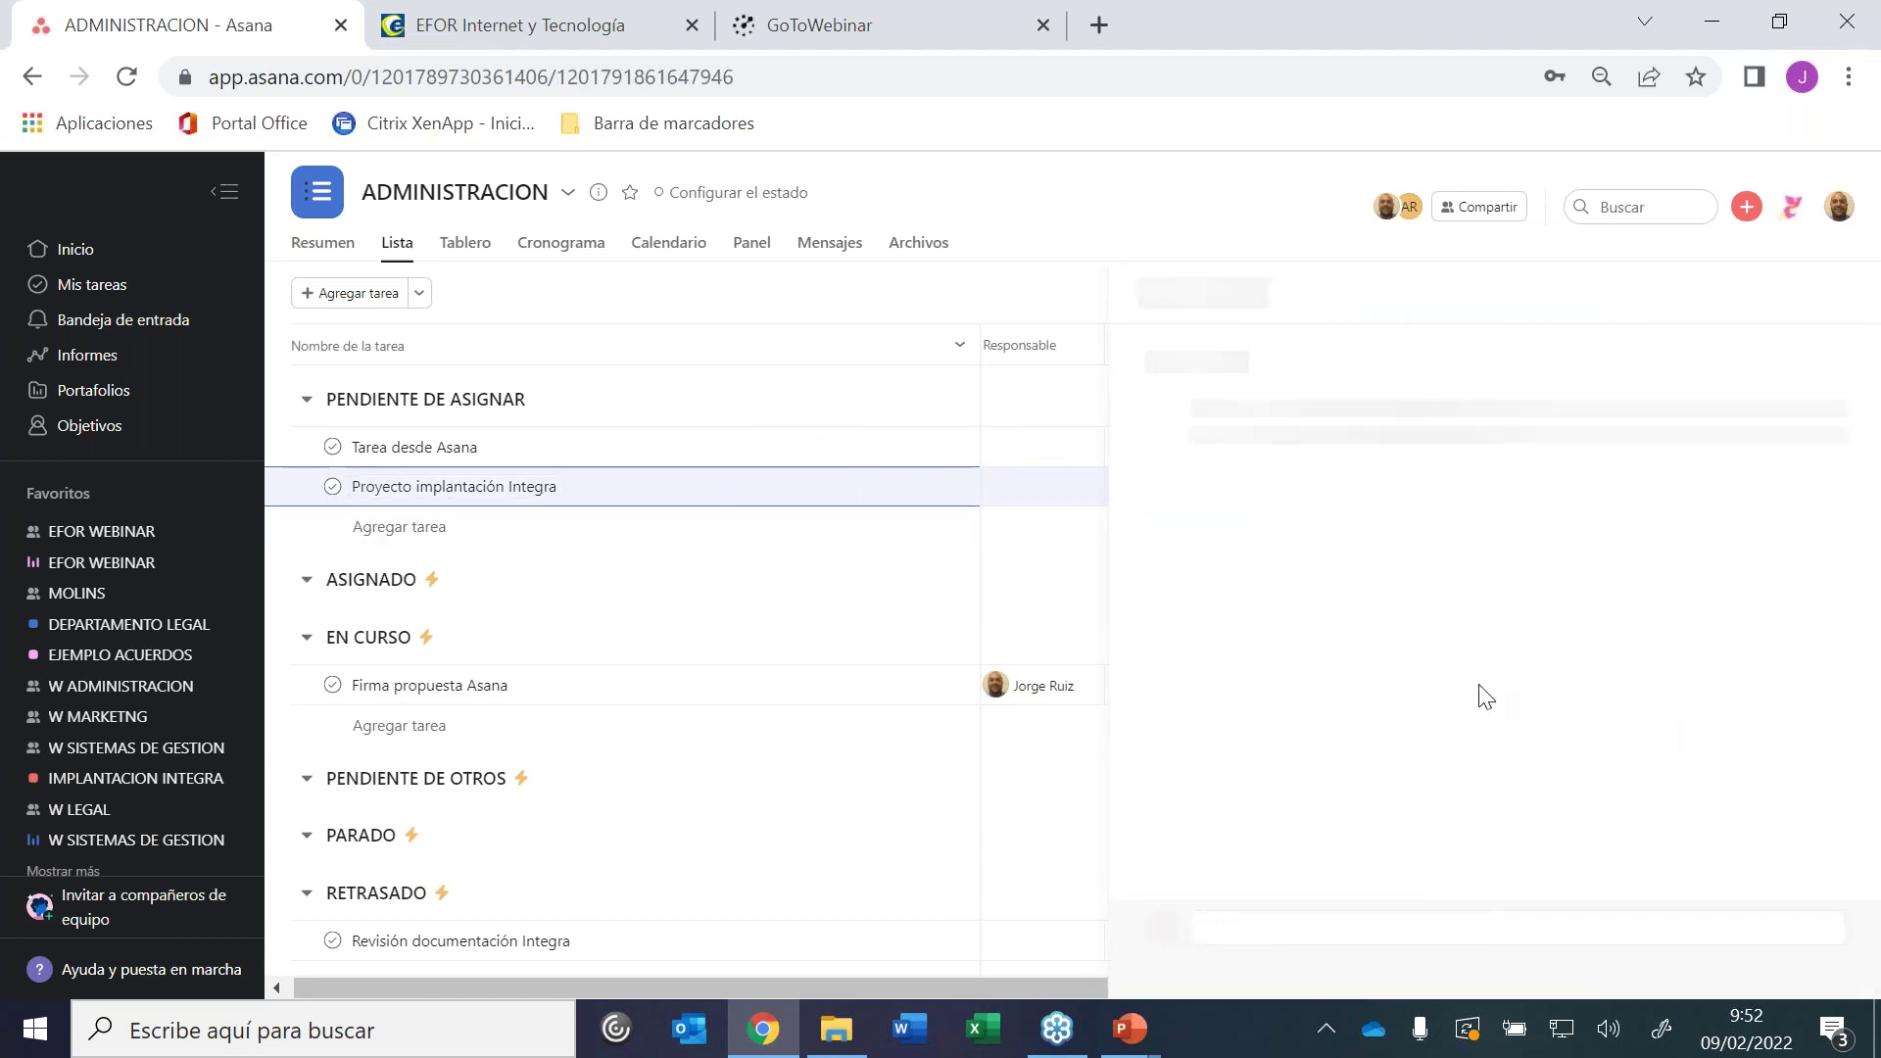
left_click(1284, 813)
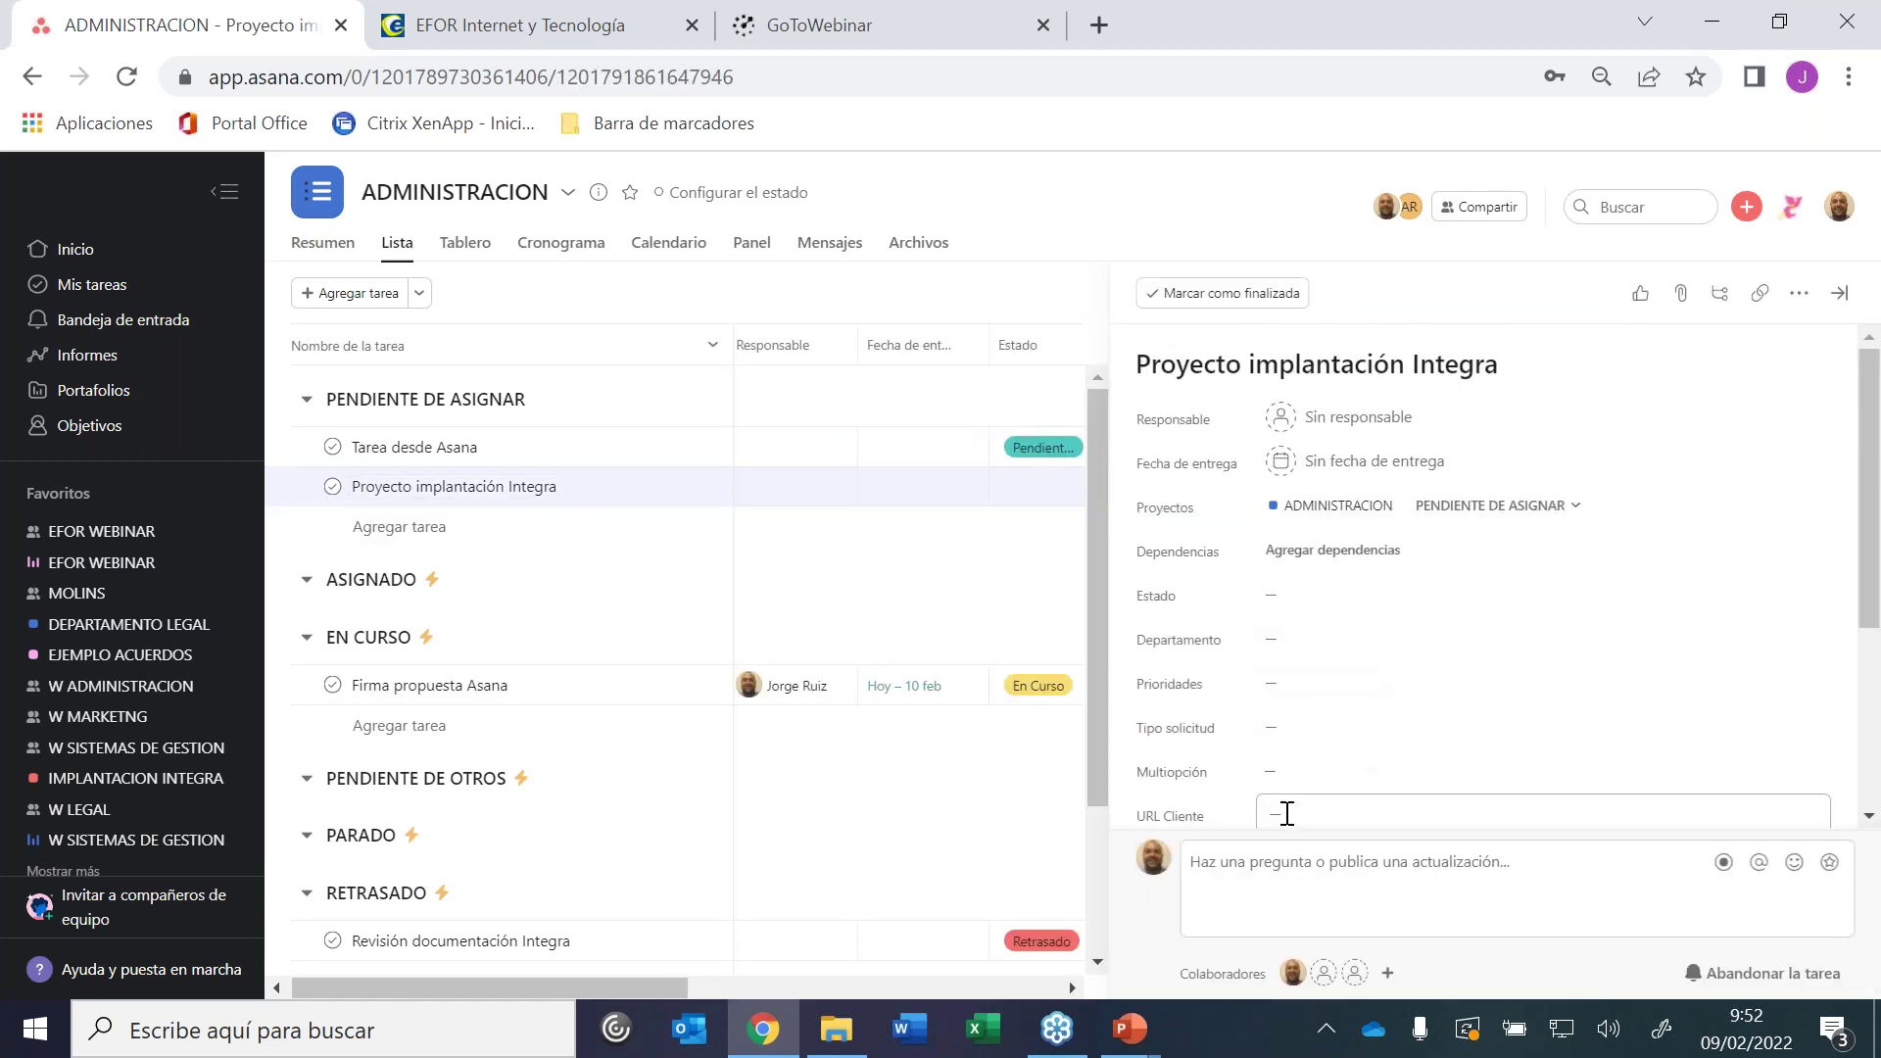
key("ctrl+v")
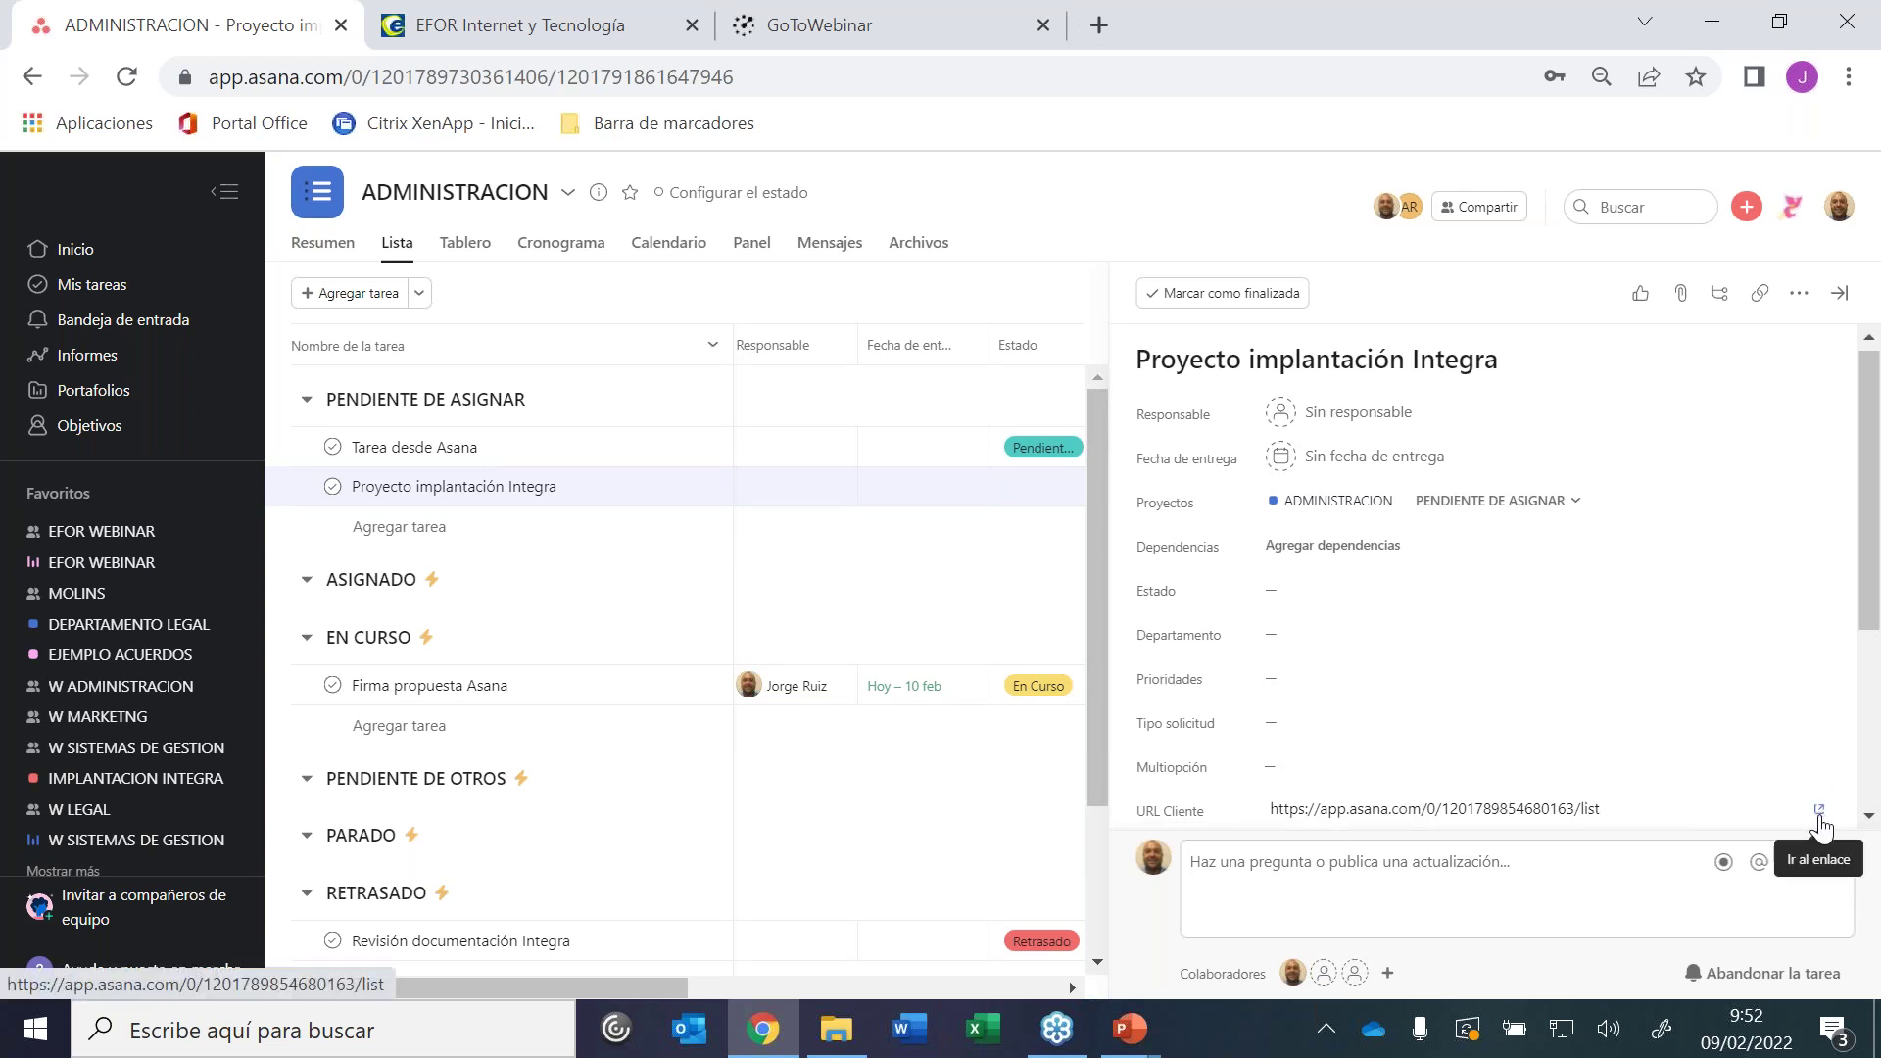
left_click(1819, 811)
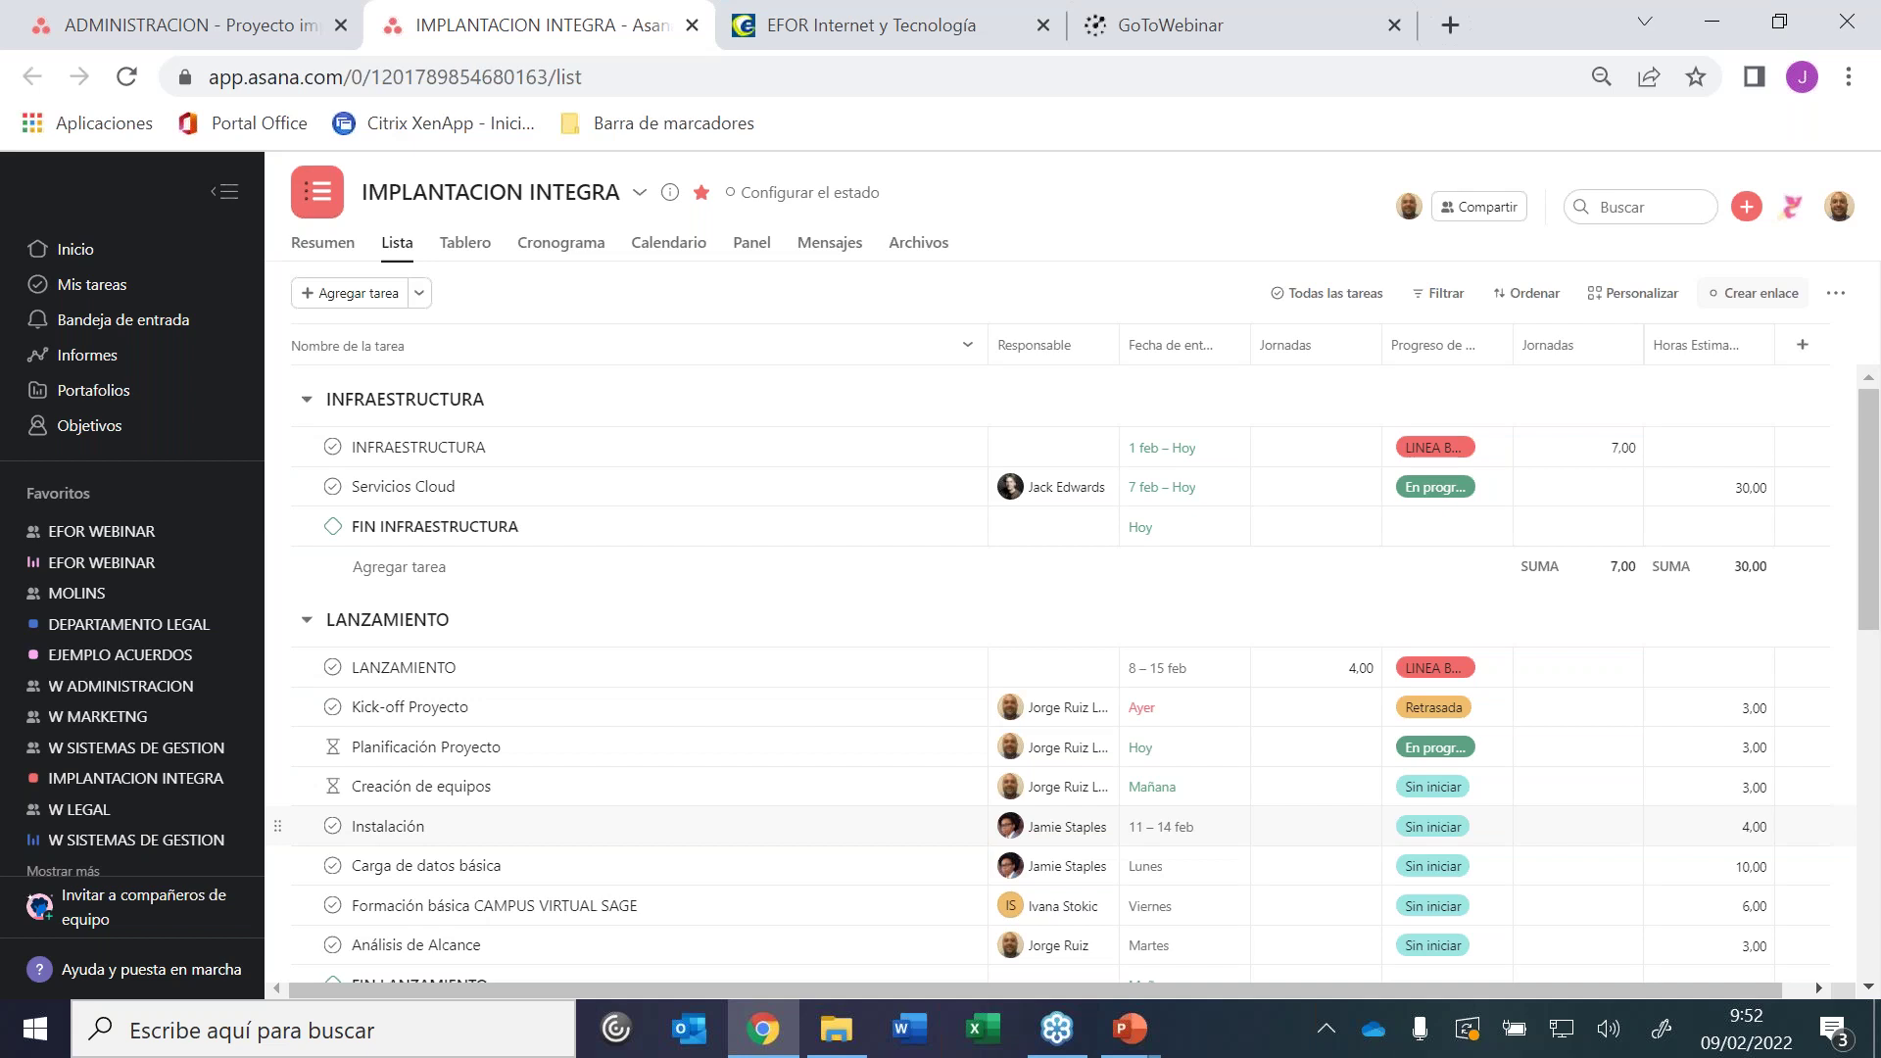
left_click(64, 37)
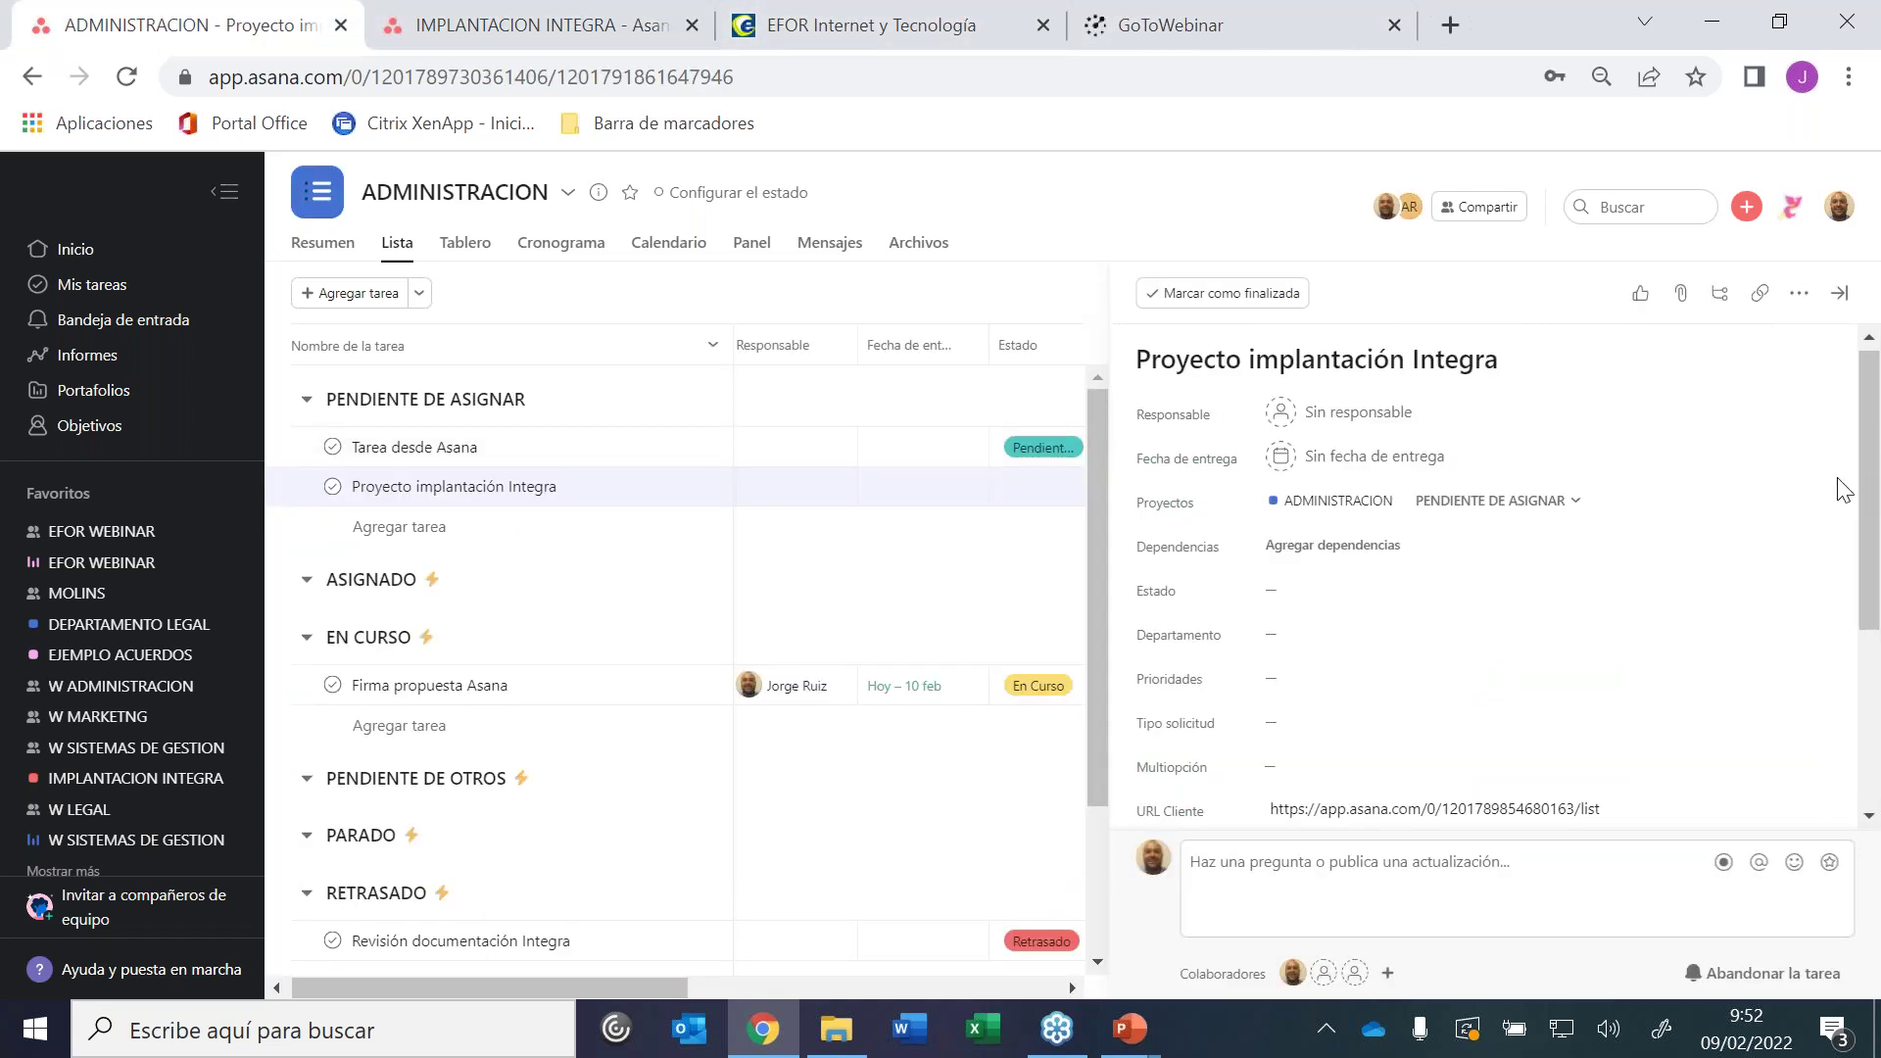
left_click(1839, 293)
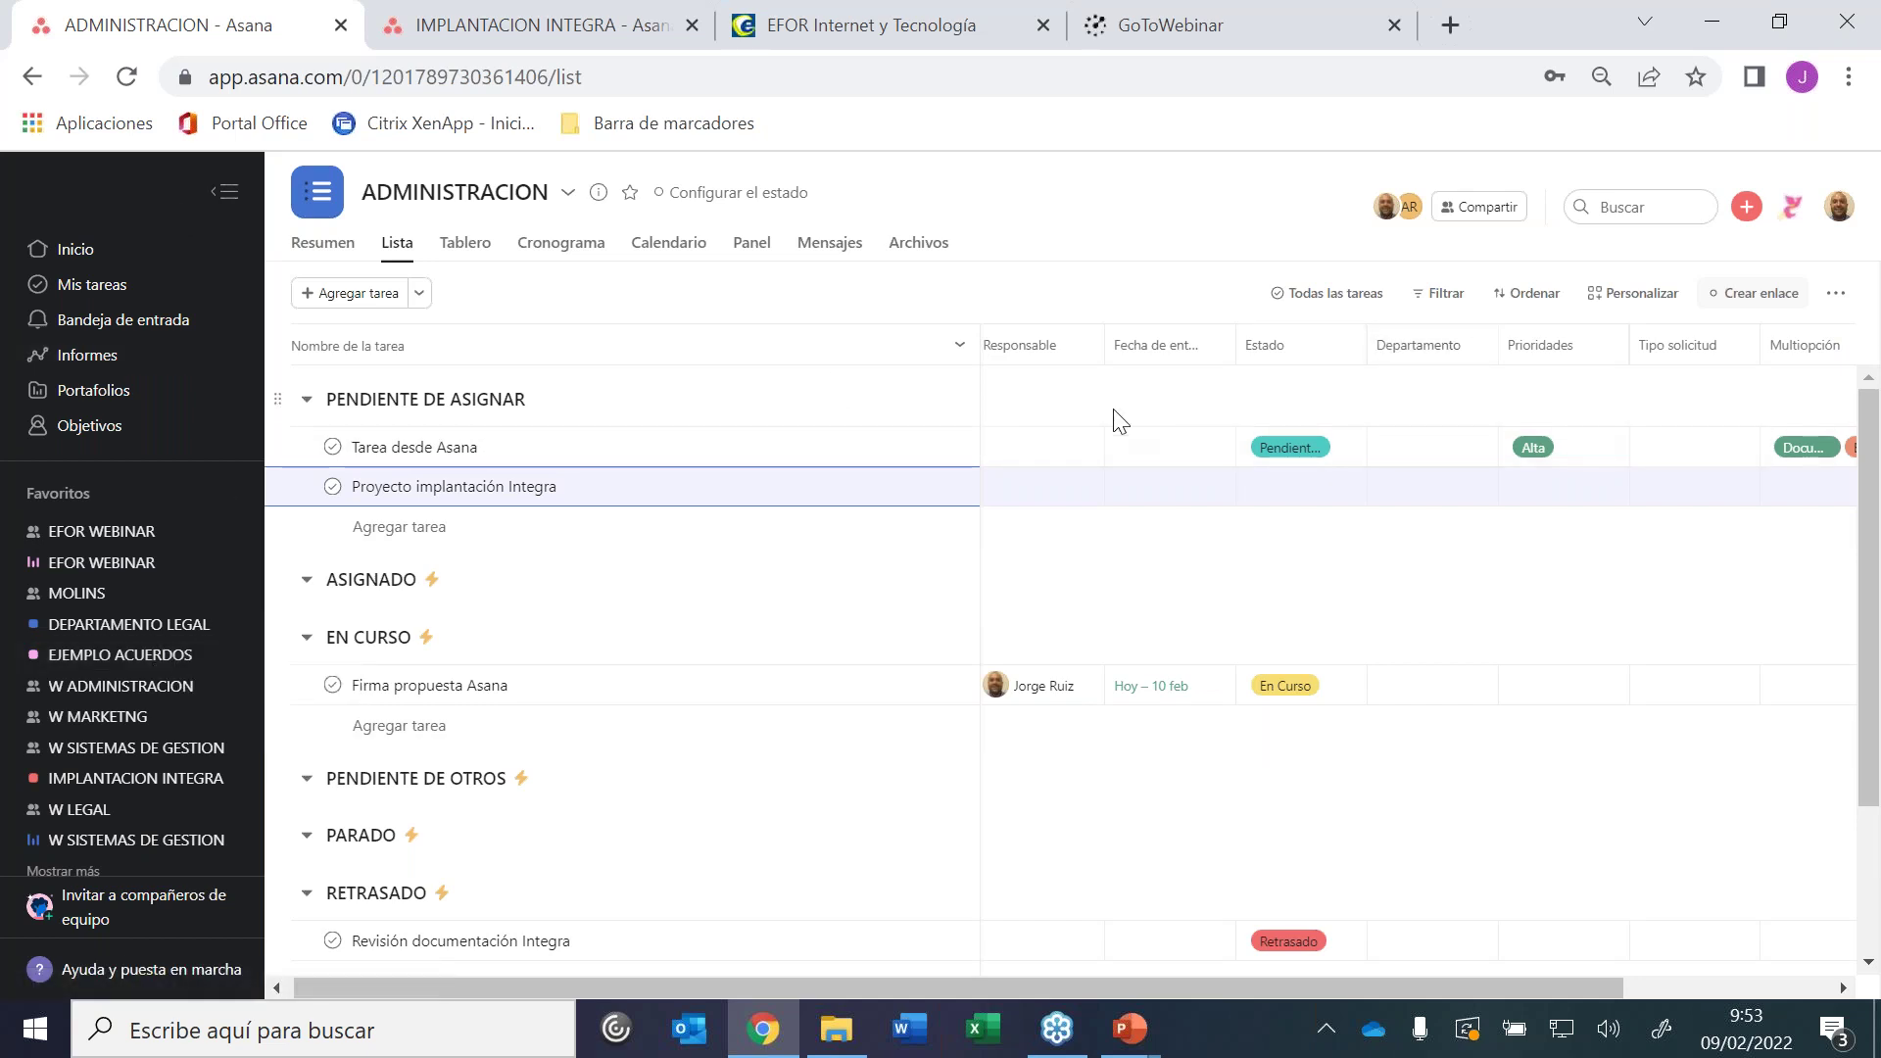
Start a new custom field in ADMINISTRACION, trying the Texto type before choosing the Número type
left_click(1607, 296)
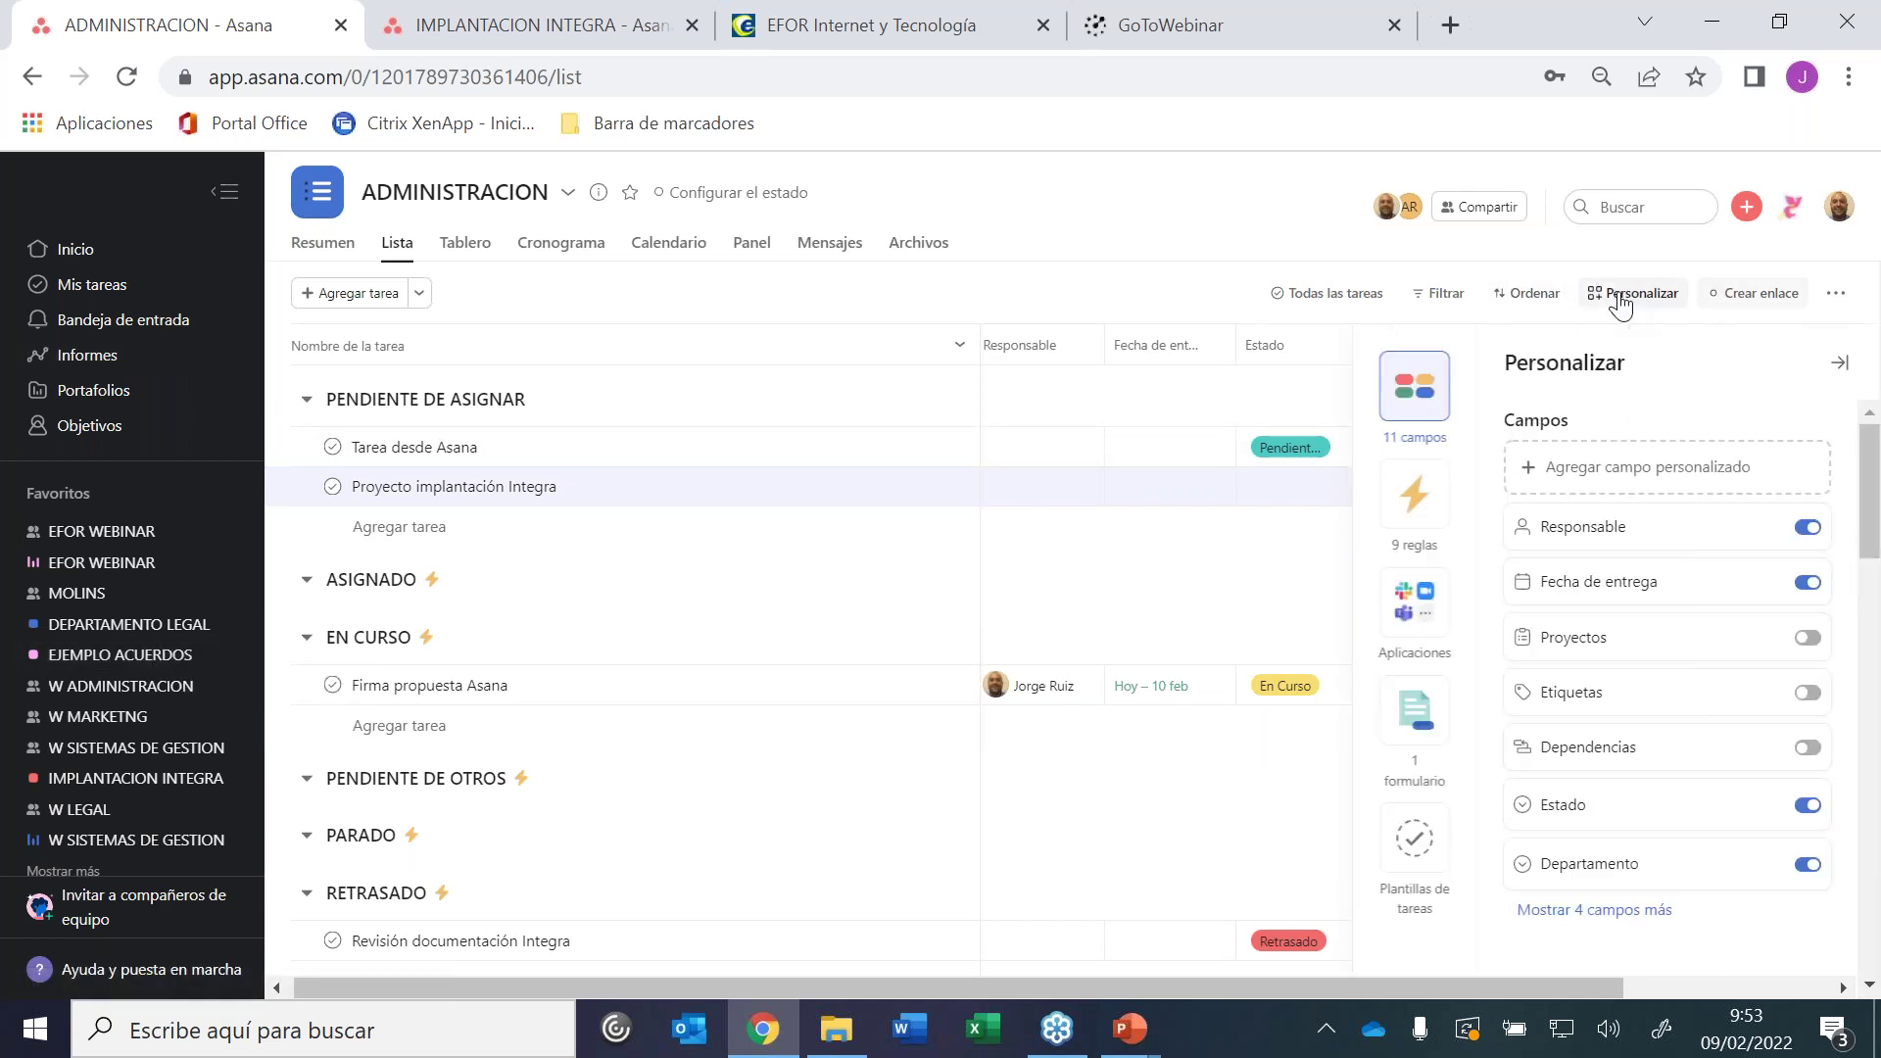
left_click(1596, 478)
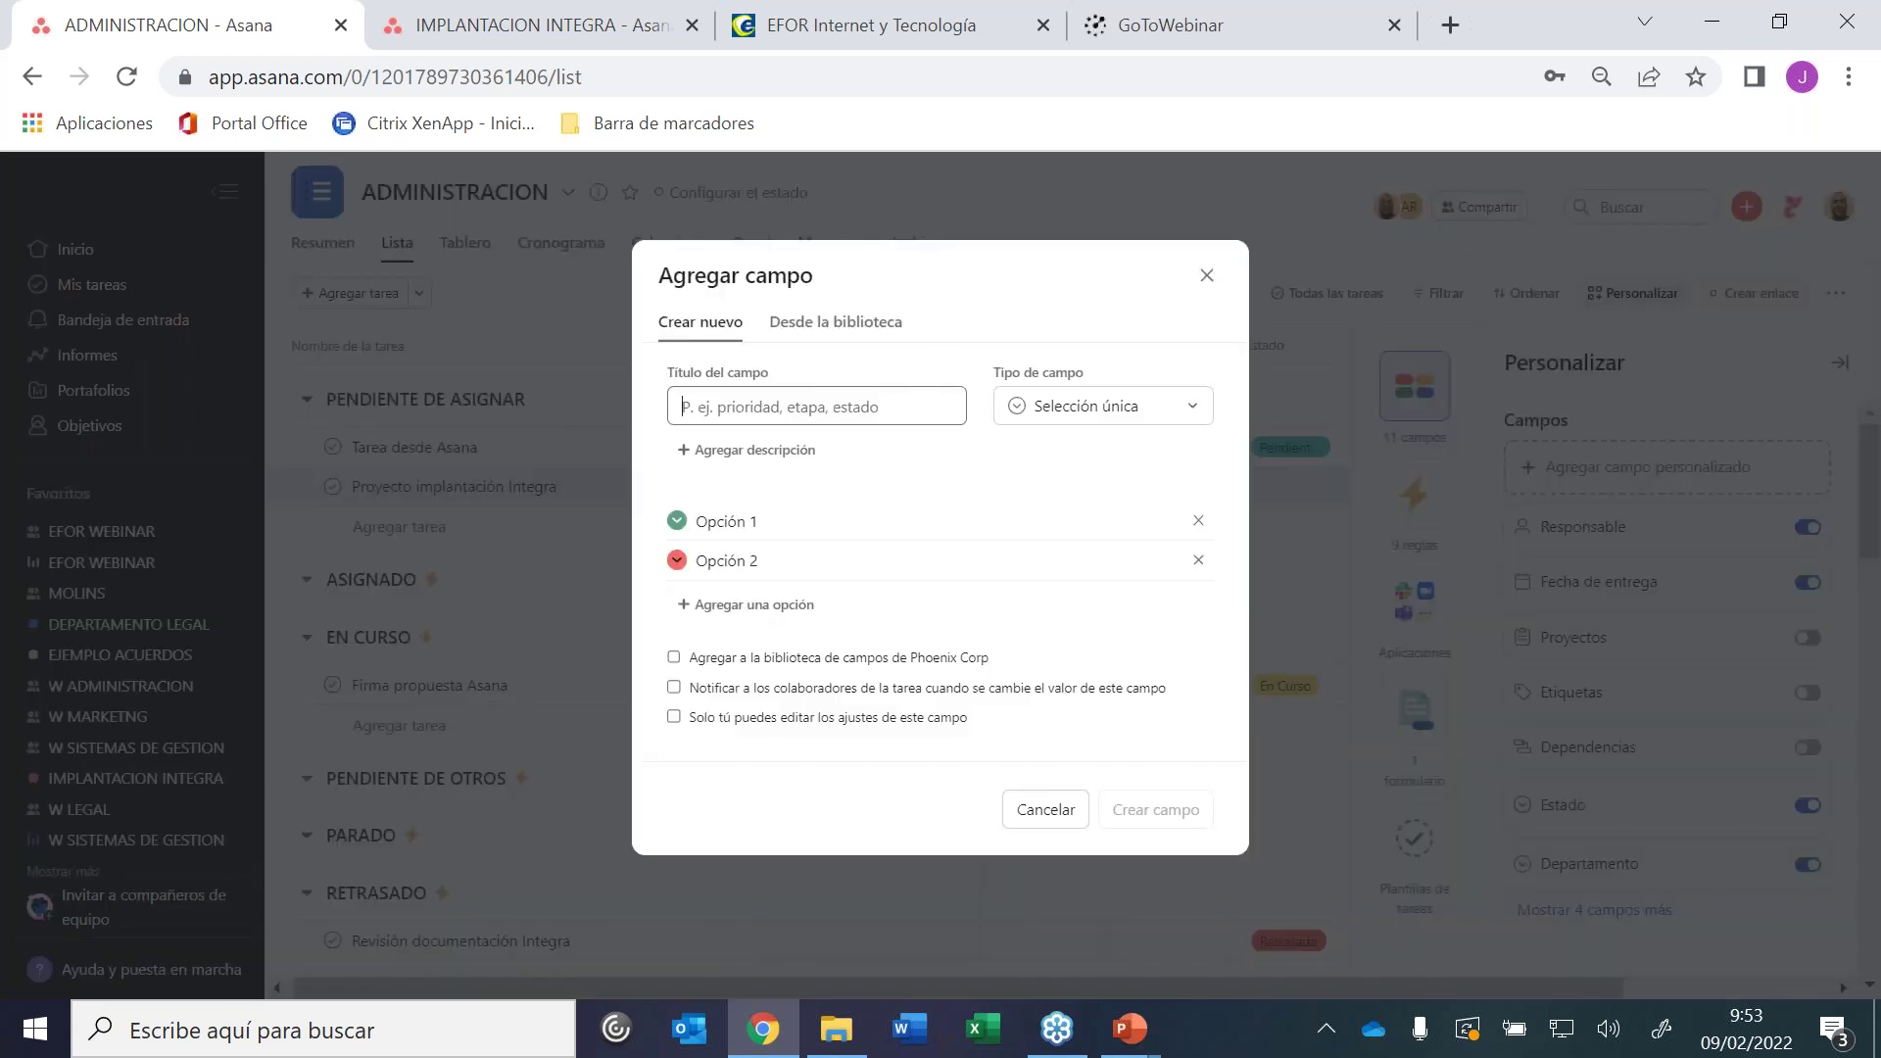
left_click(1067, 411)
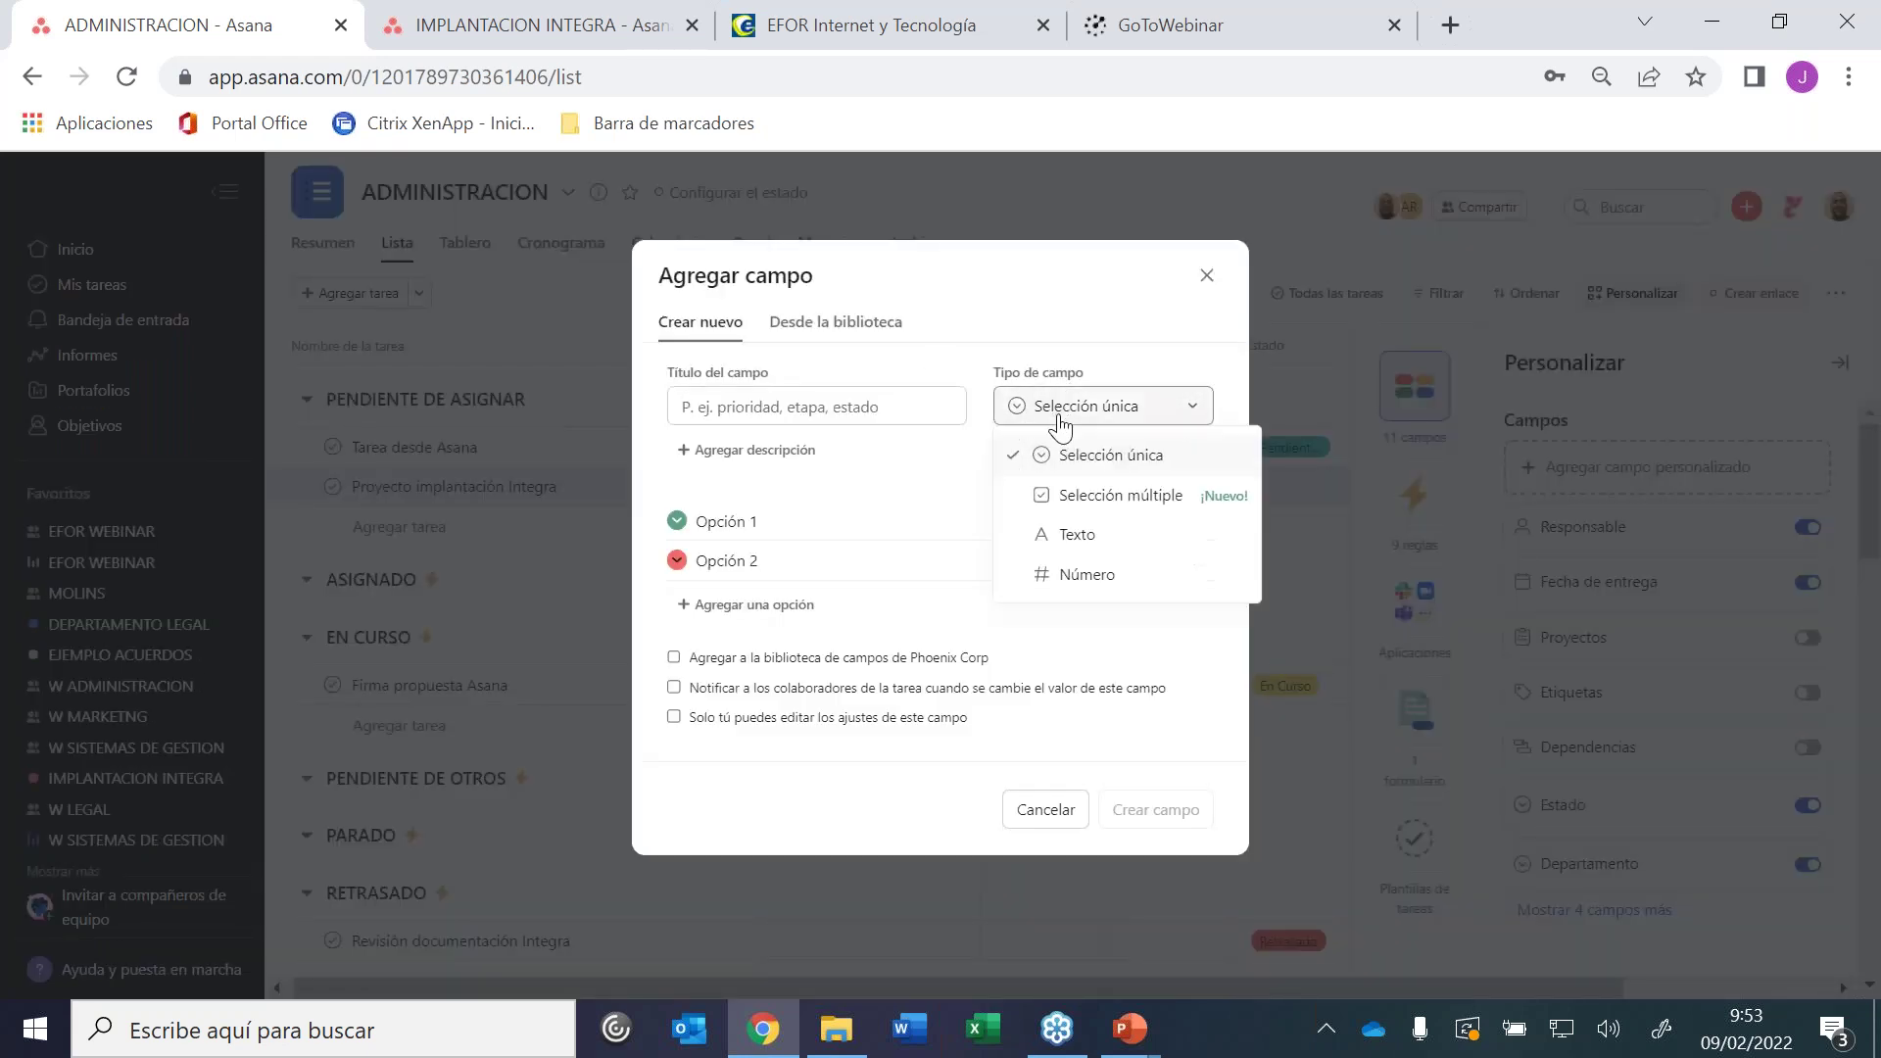
left_click(1094, 545)
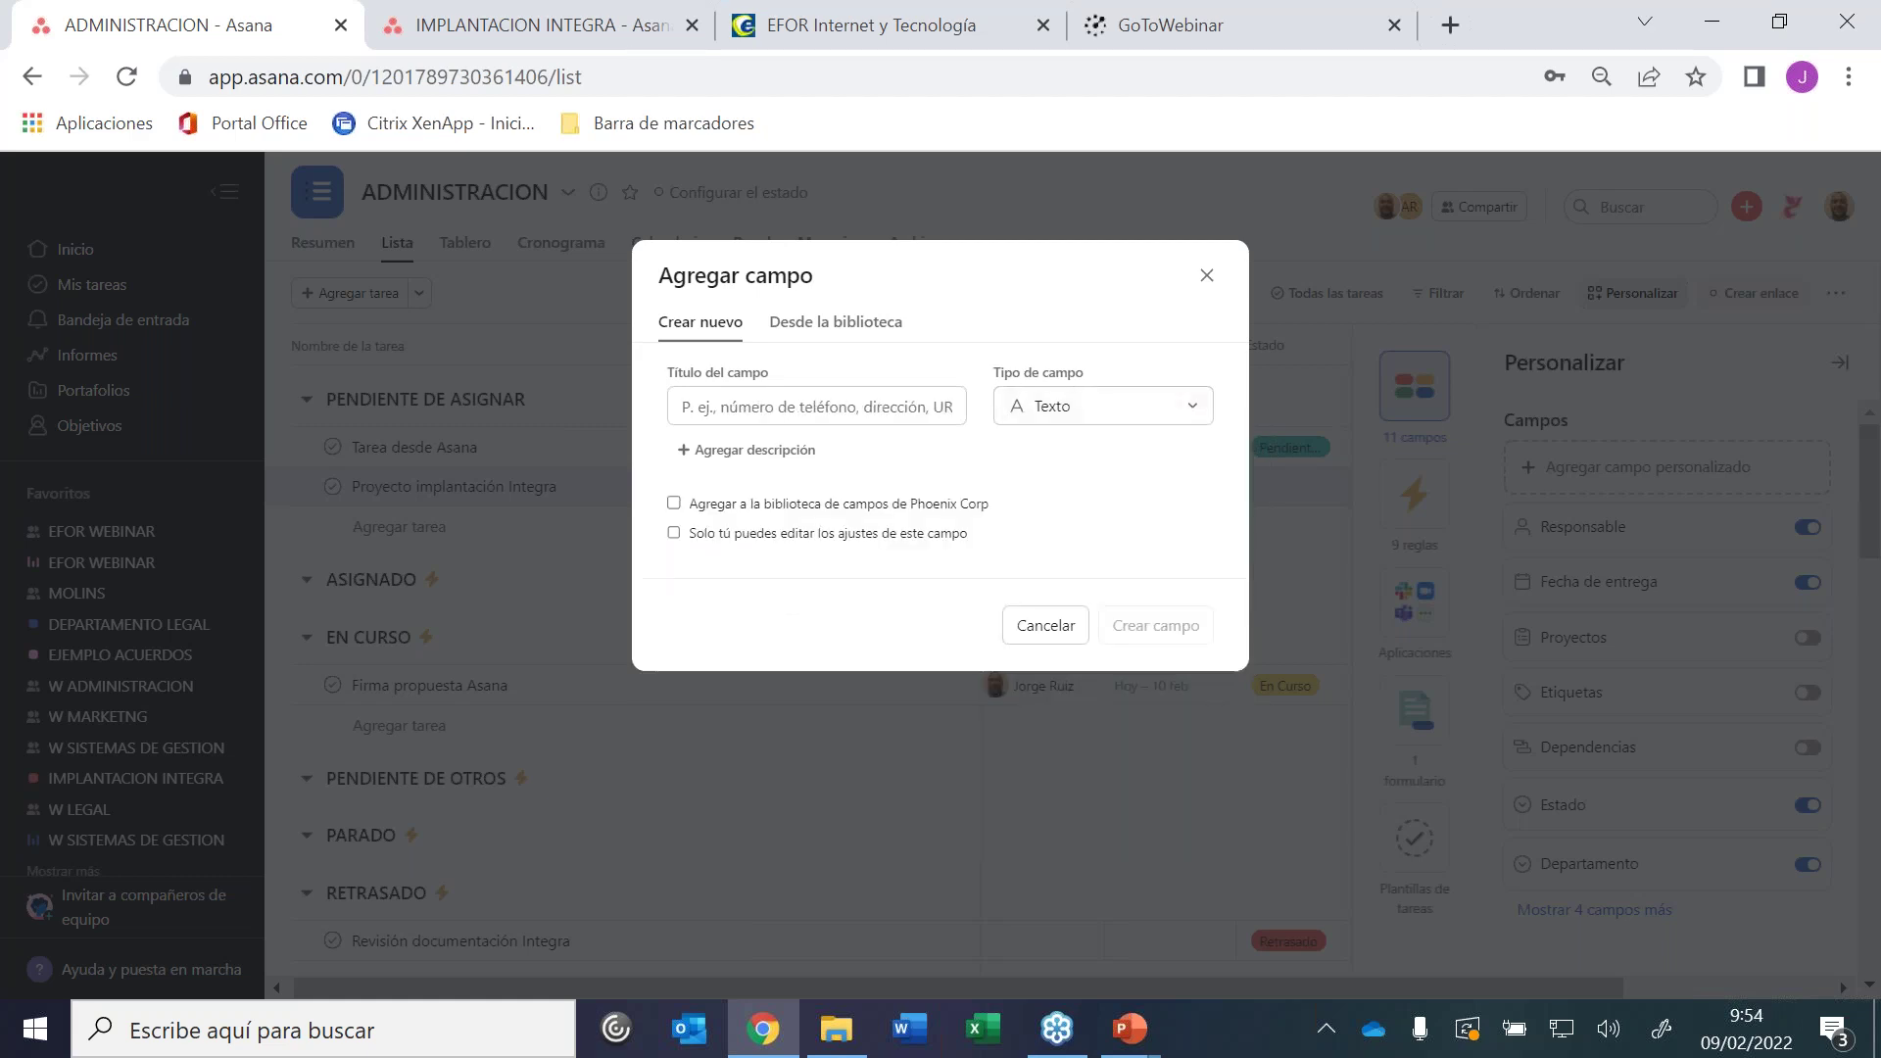
left_click(1068, 413)
left_click(1046, 570)
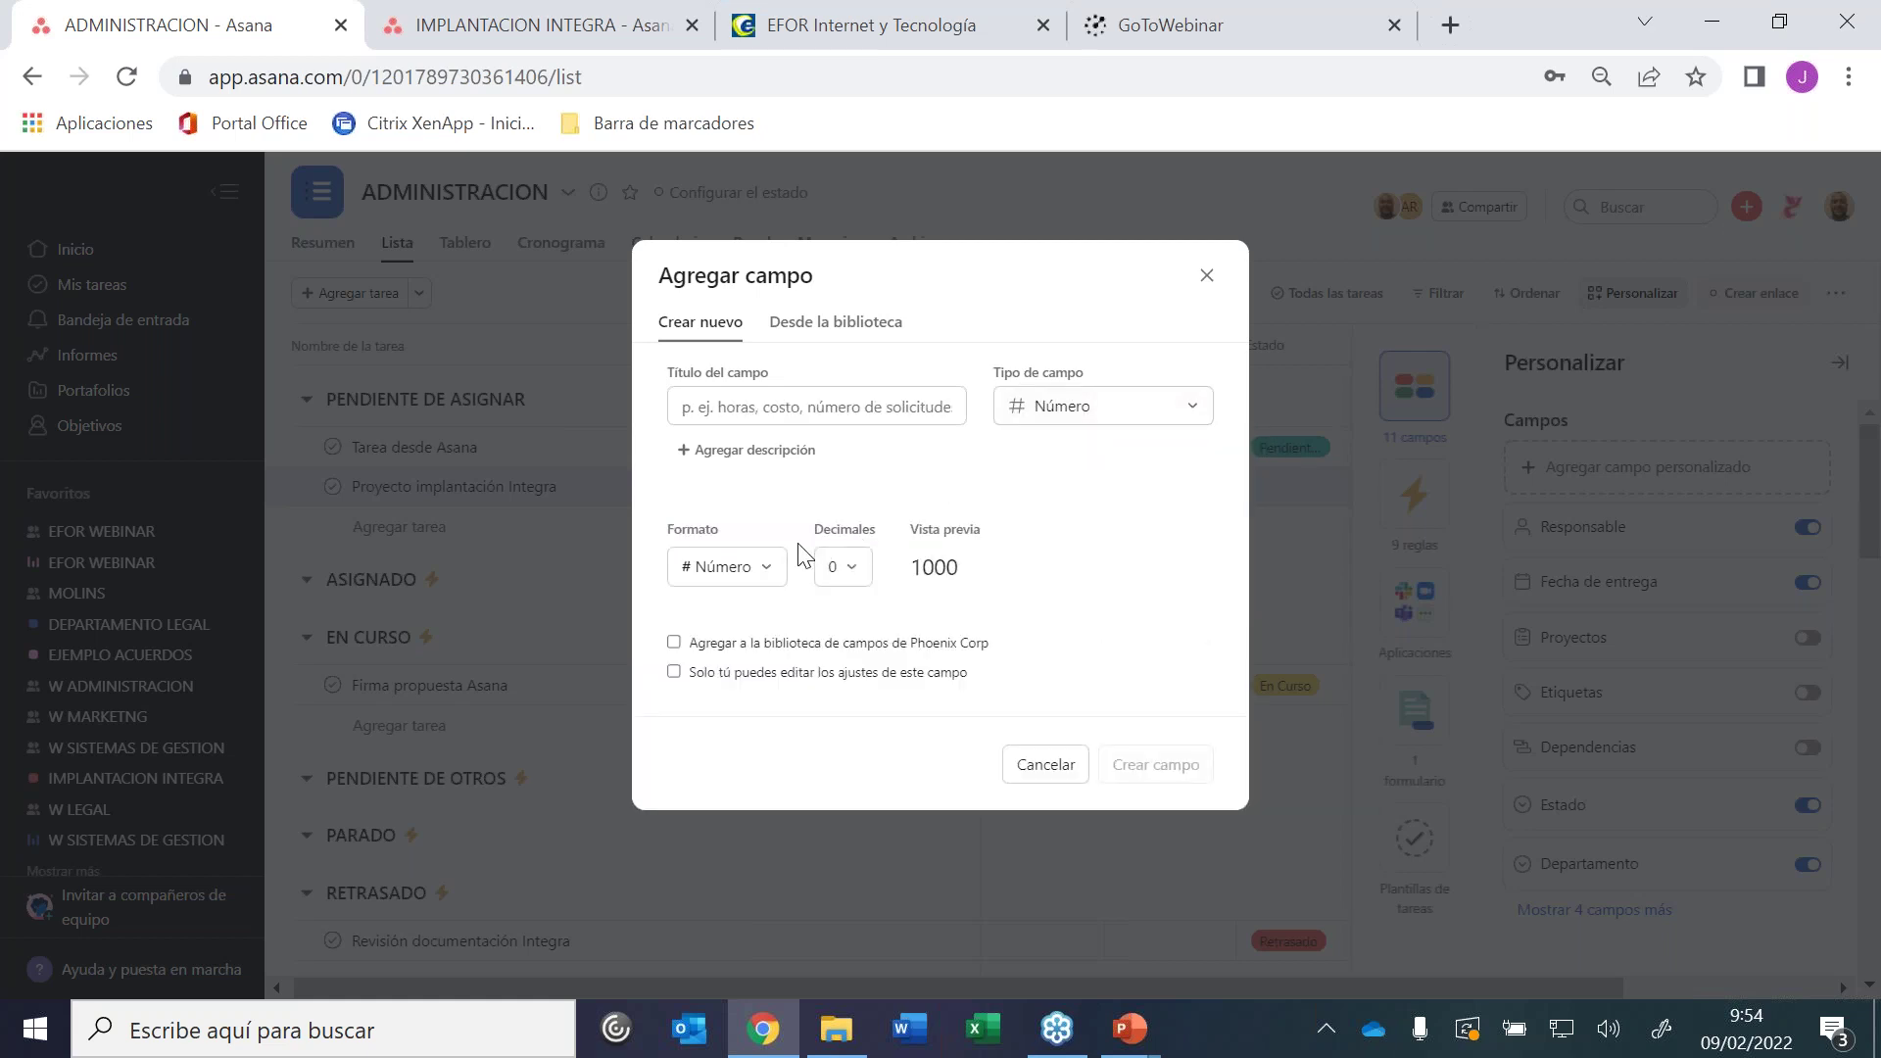
Try the number format Etiqueta personalizada with the label HOR, discard the field without saving and return to the task list
left_click(767, 570)
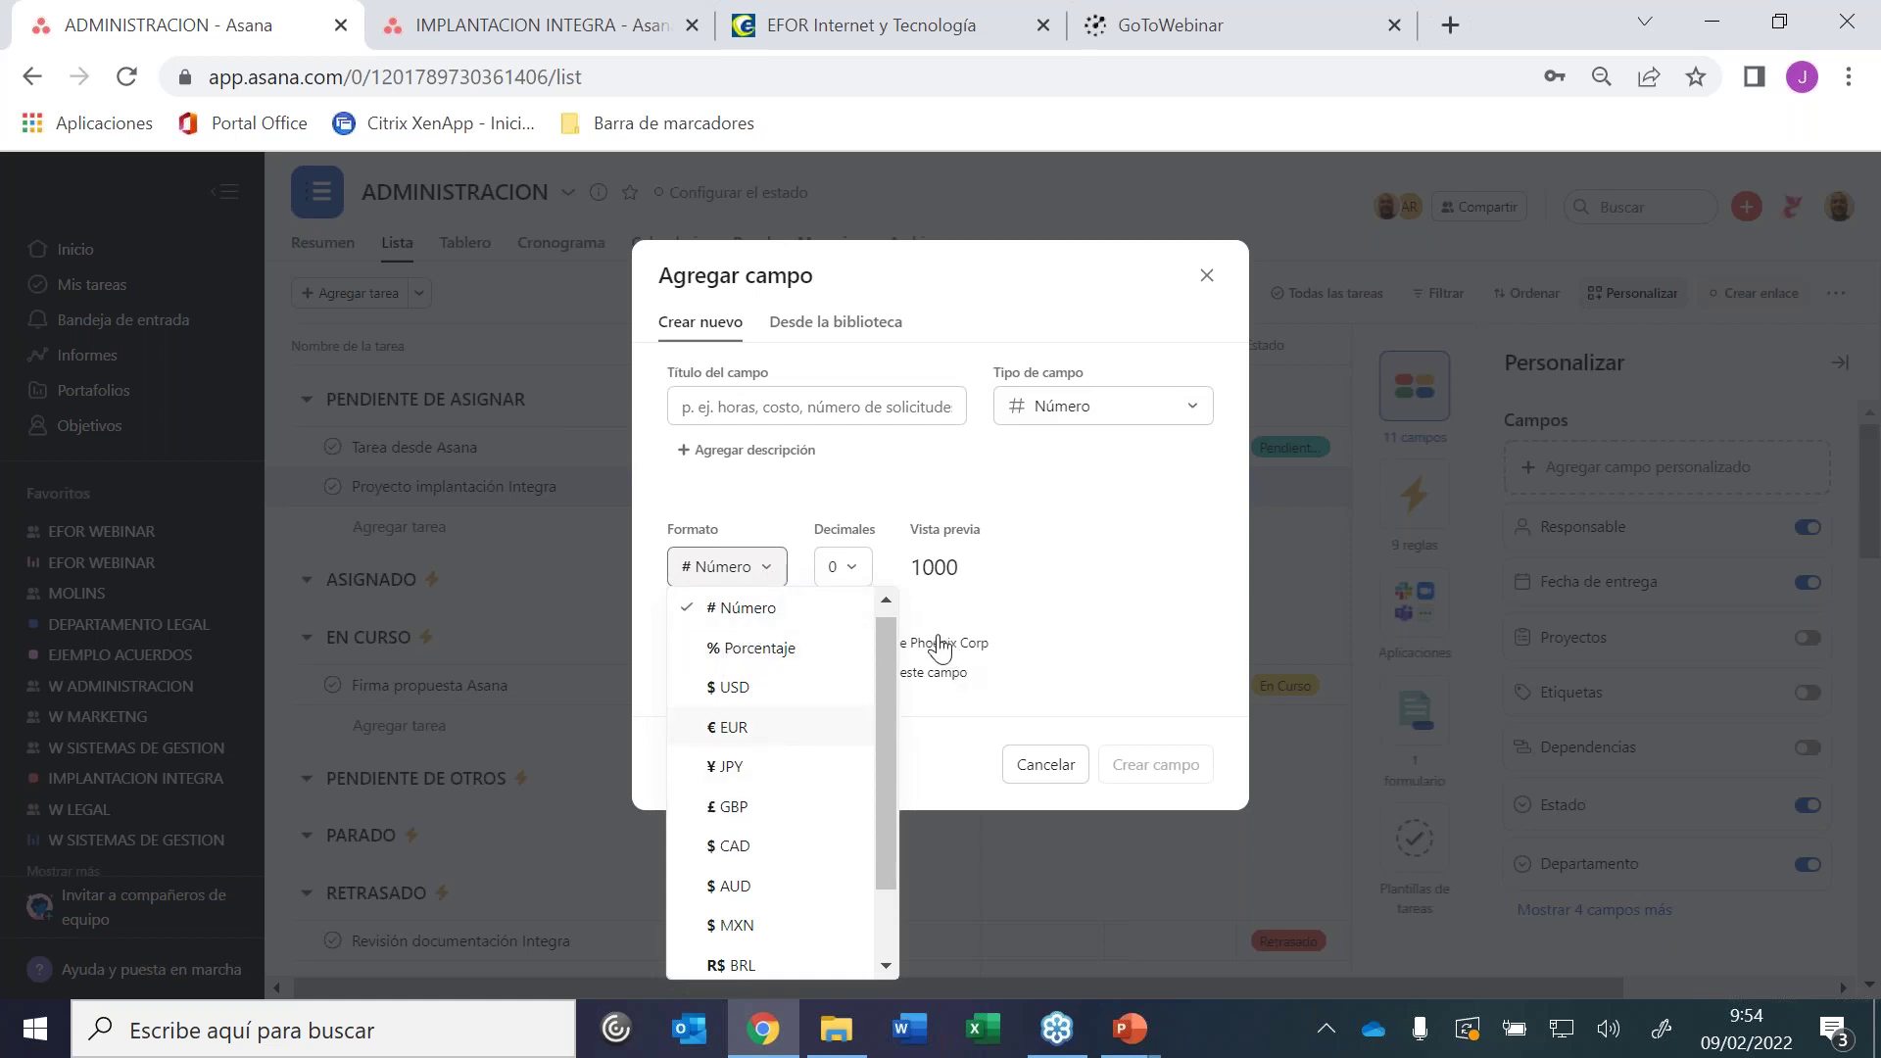
scroll(887, 744, "down", 2)
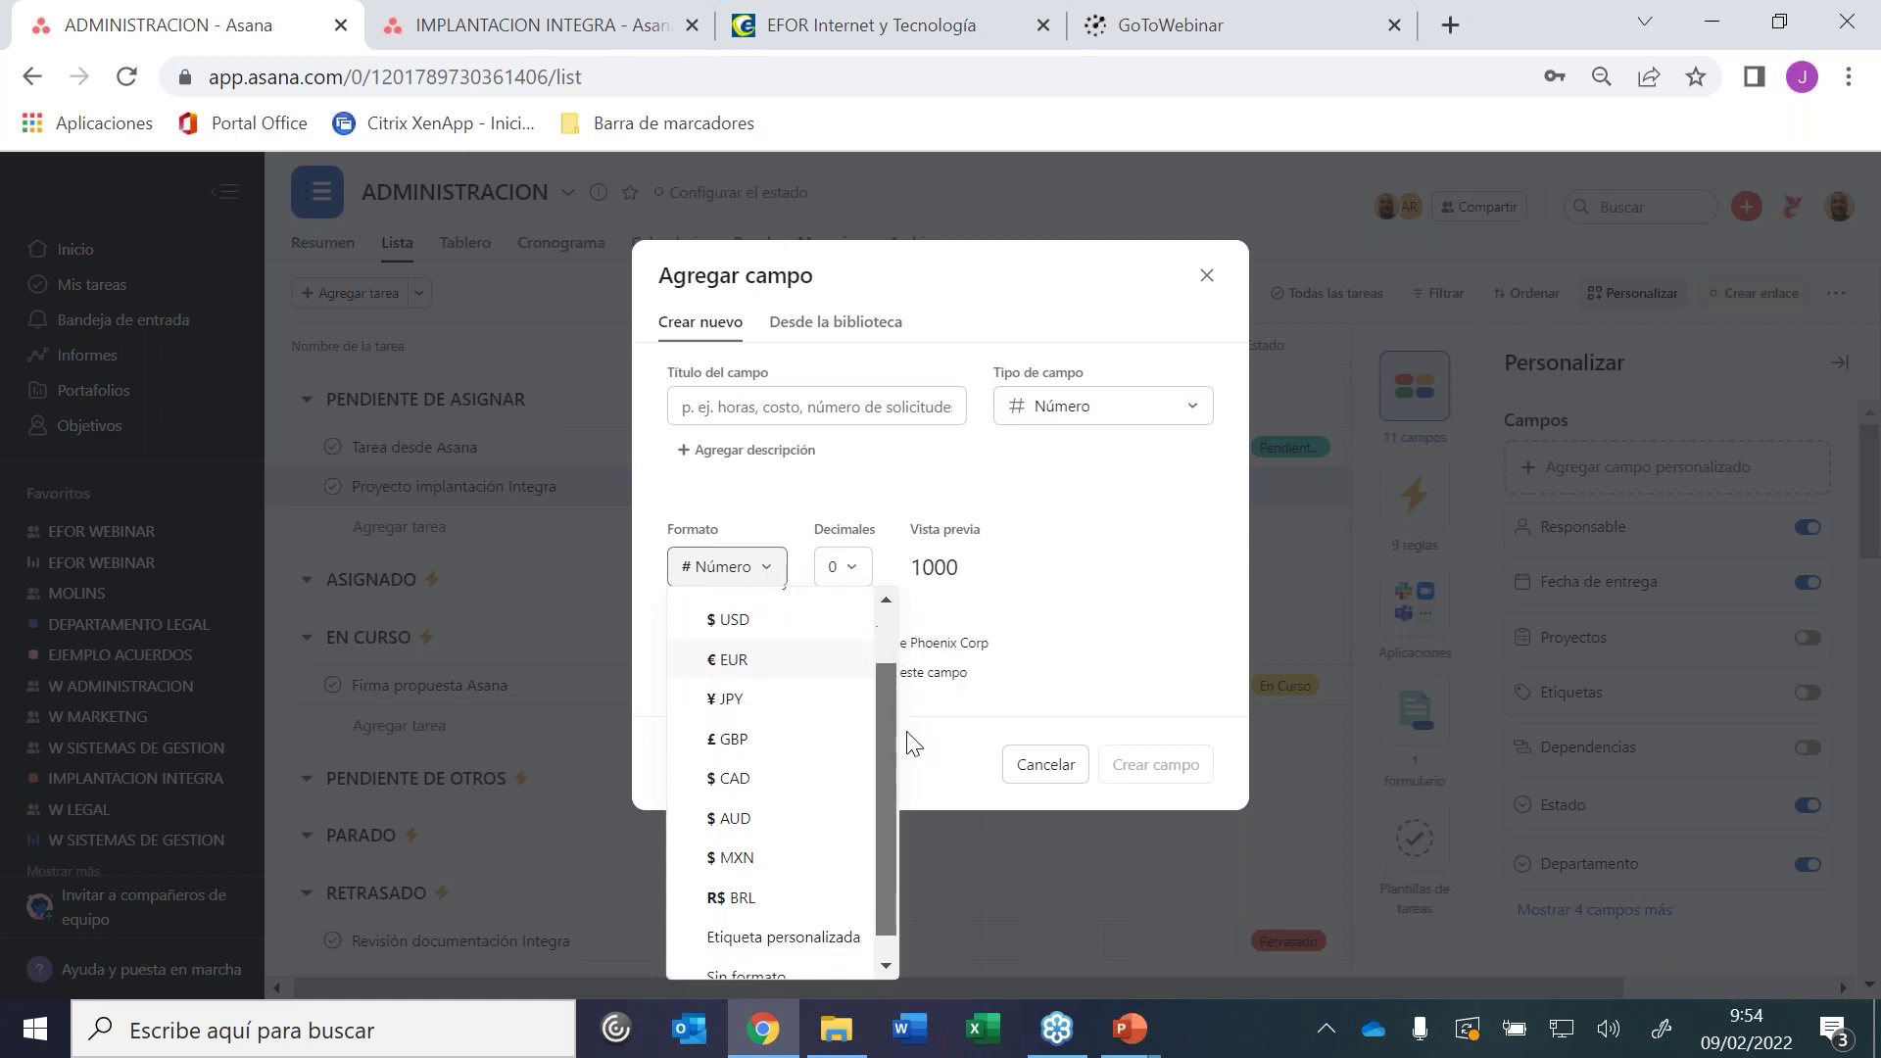
left_click(829, 921)
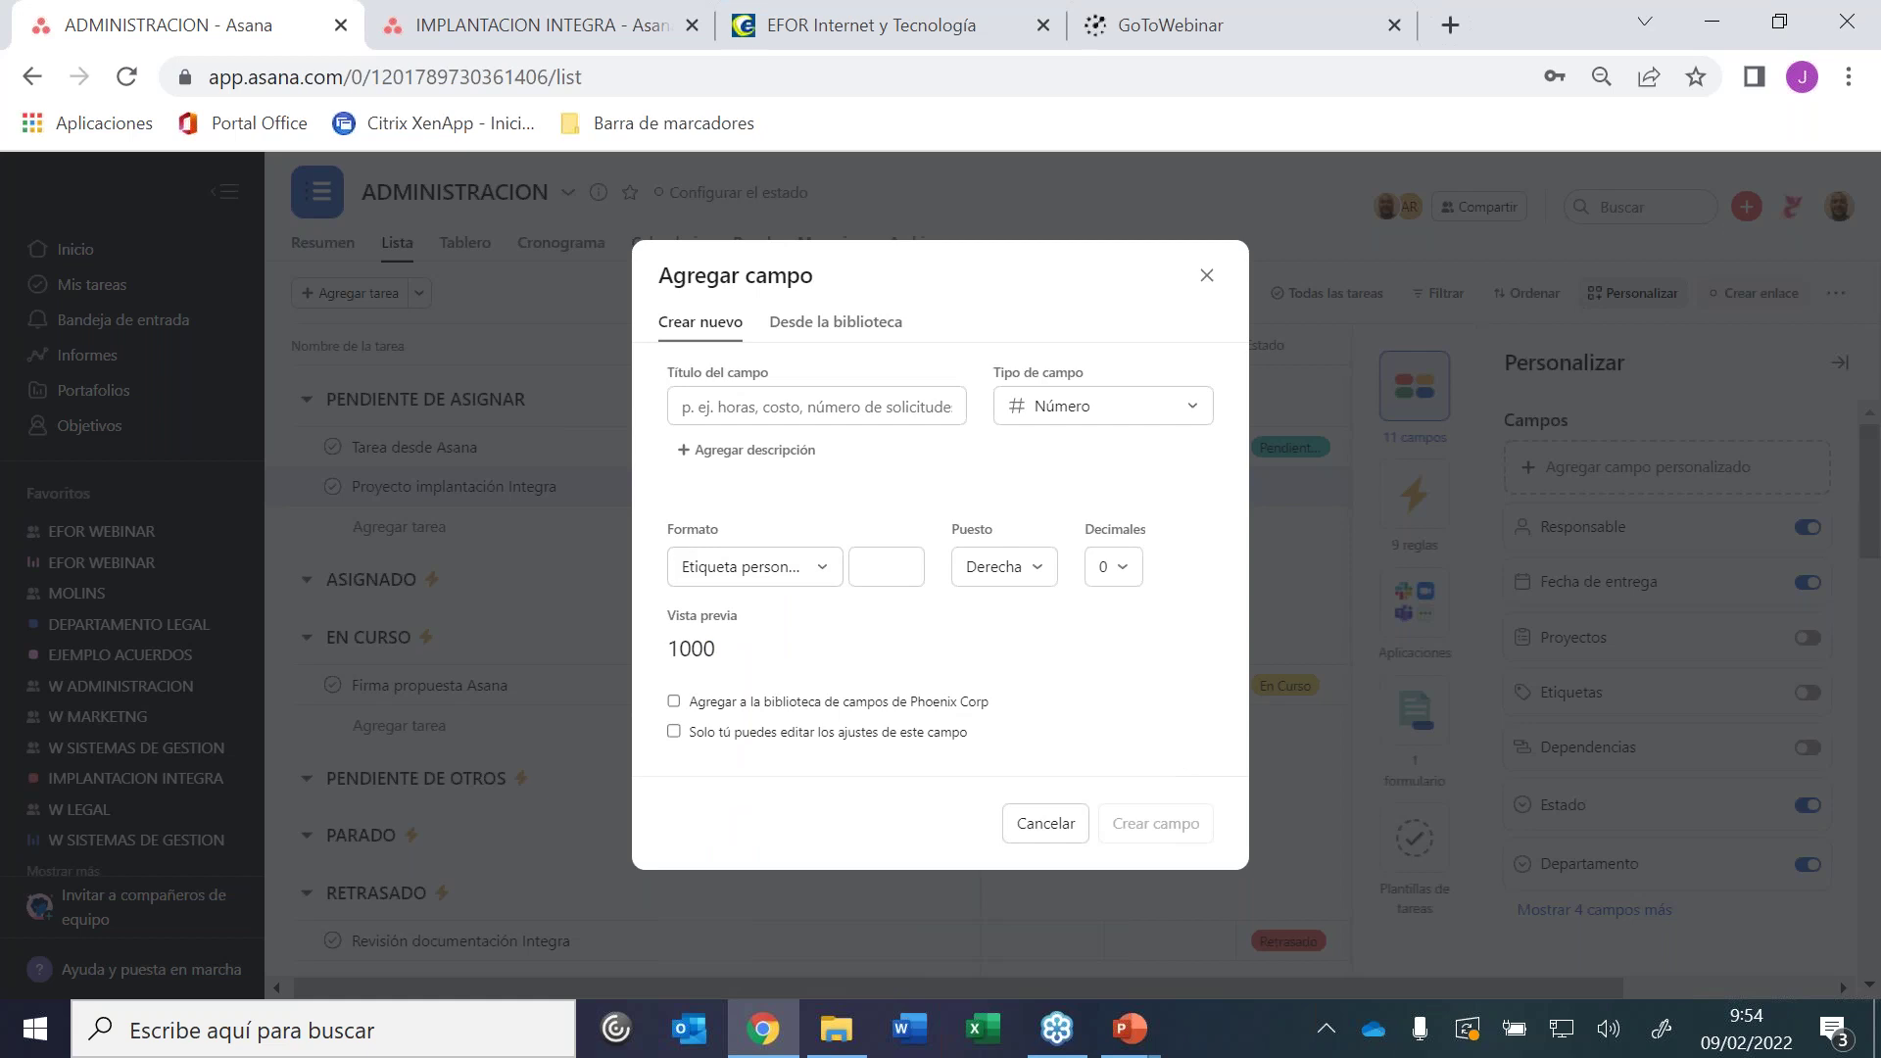
left_click(877, 577)
type("HOR")
left_click(727, 654)
double_click(727, 655)
left_click(1208, 282)
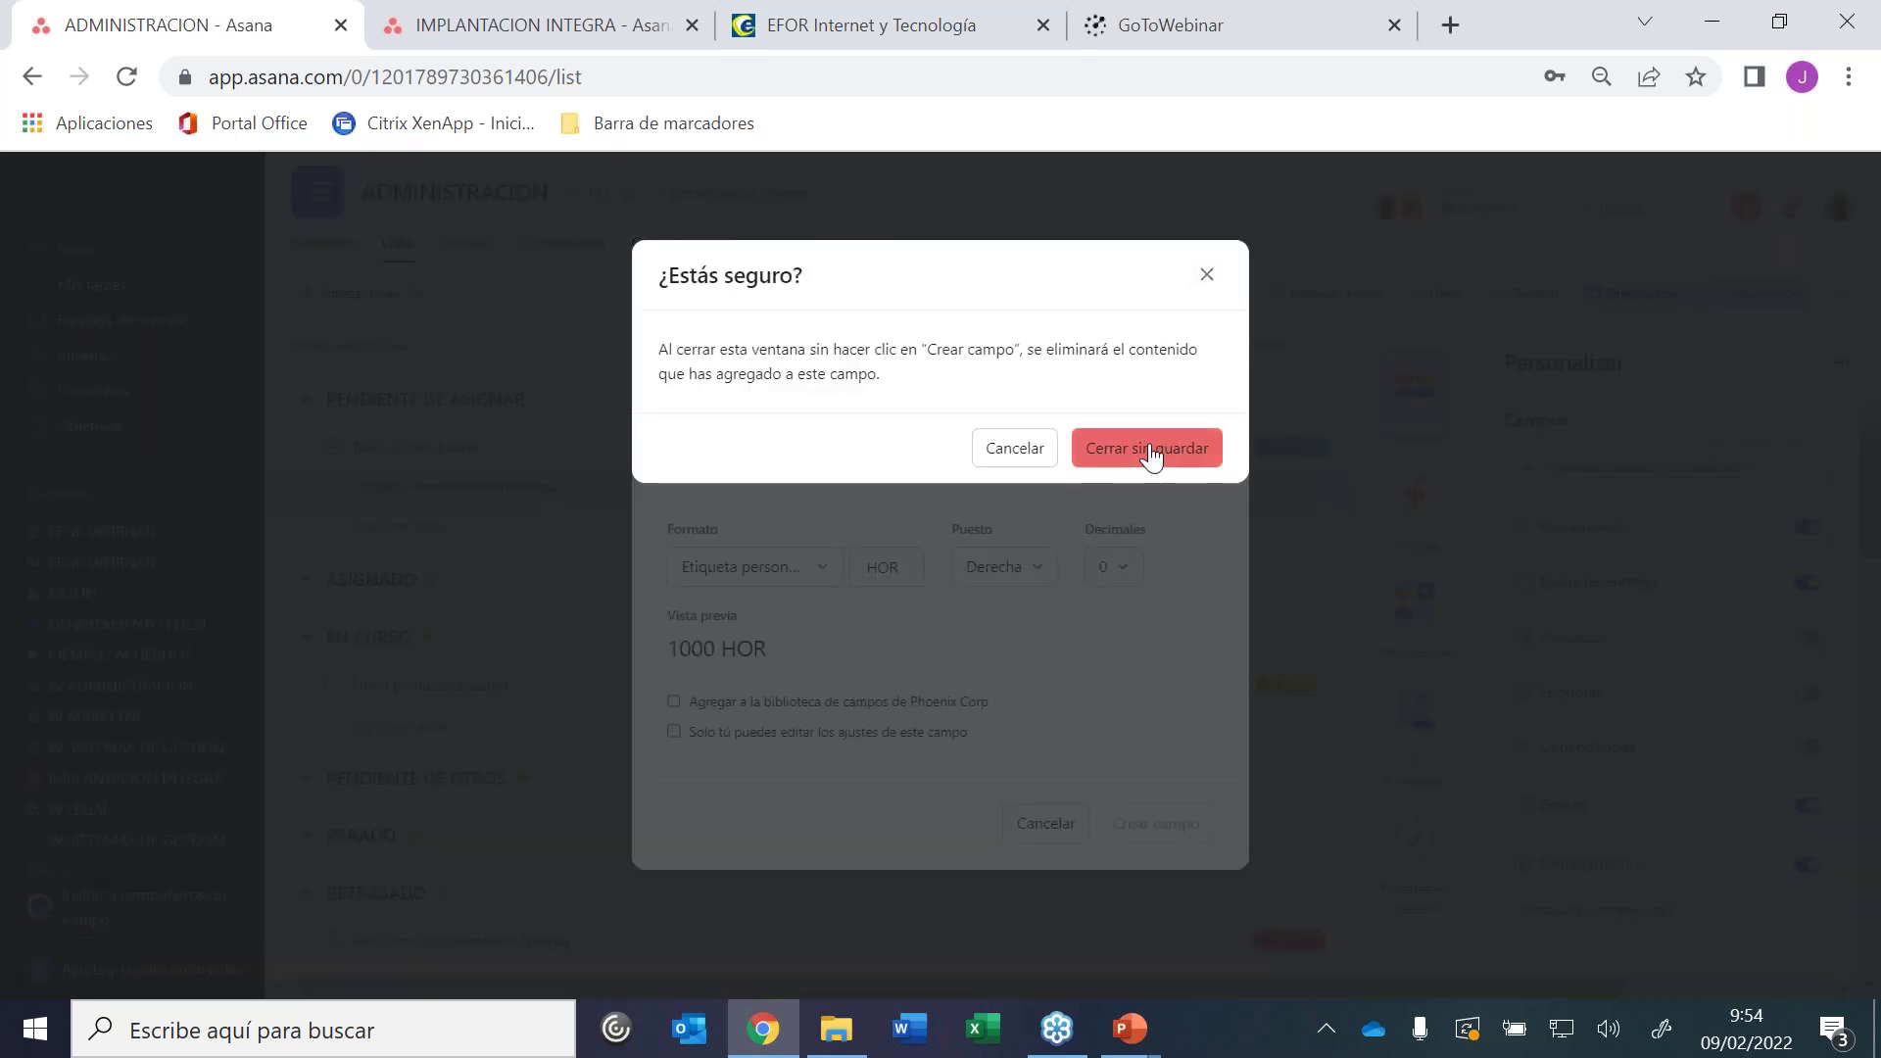
left_click(1149, 453)
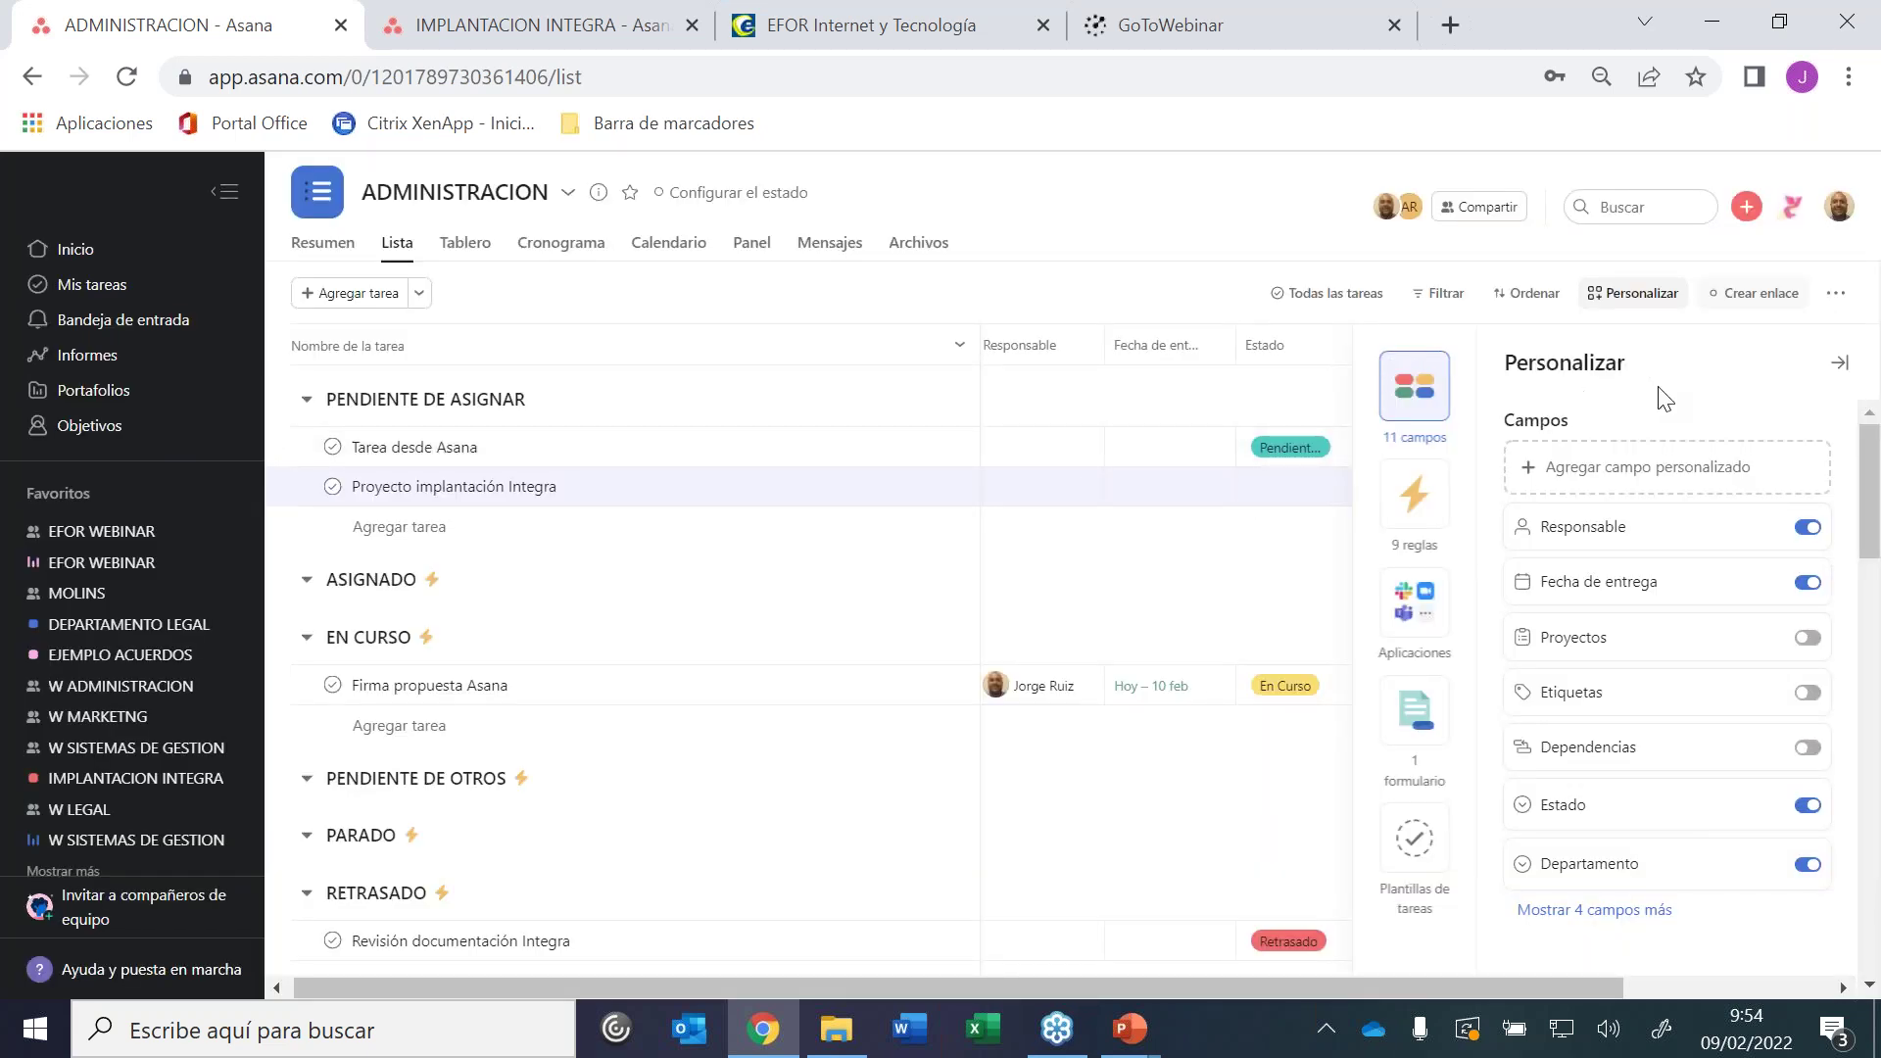
key("Escape")
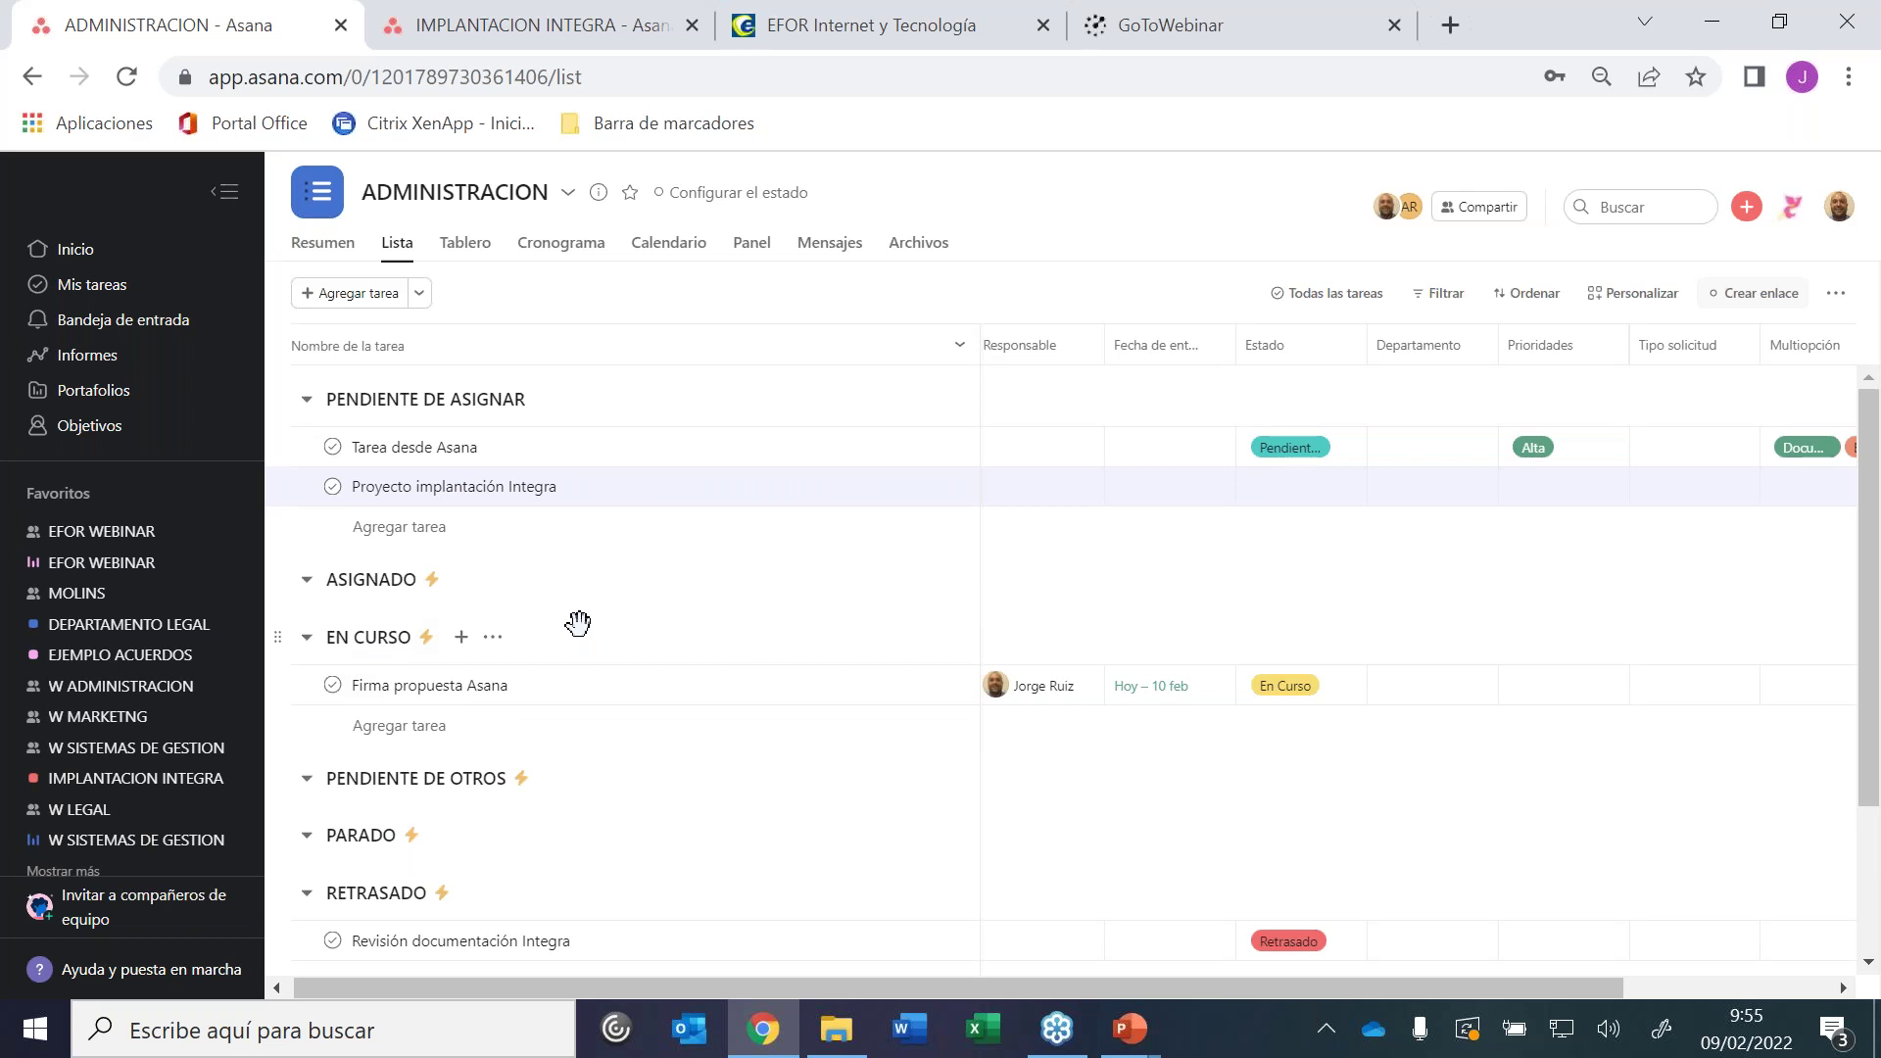
Start a blank project in the W ADMINISTRACION team, name it SOLICITUDES DE ABONO and continue its setup
left_click(160, 701)
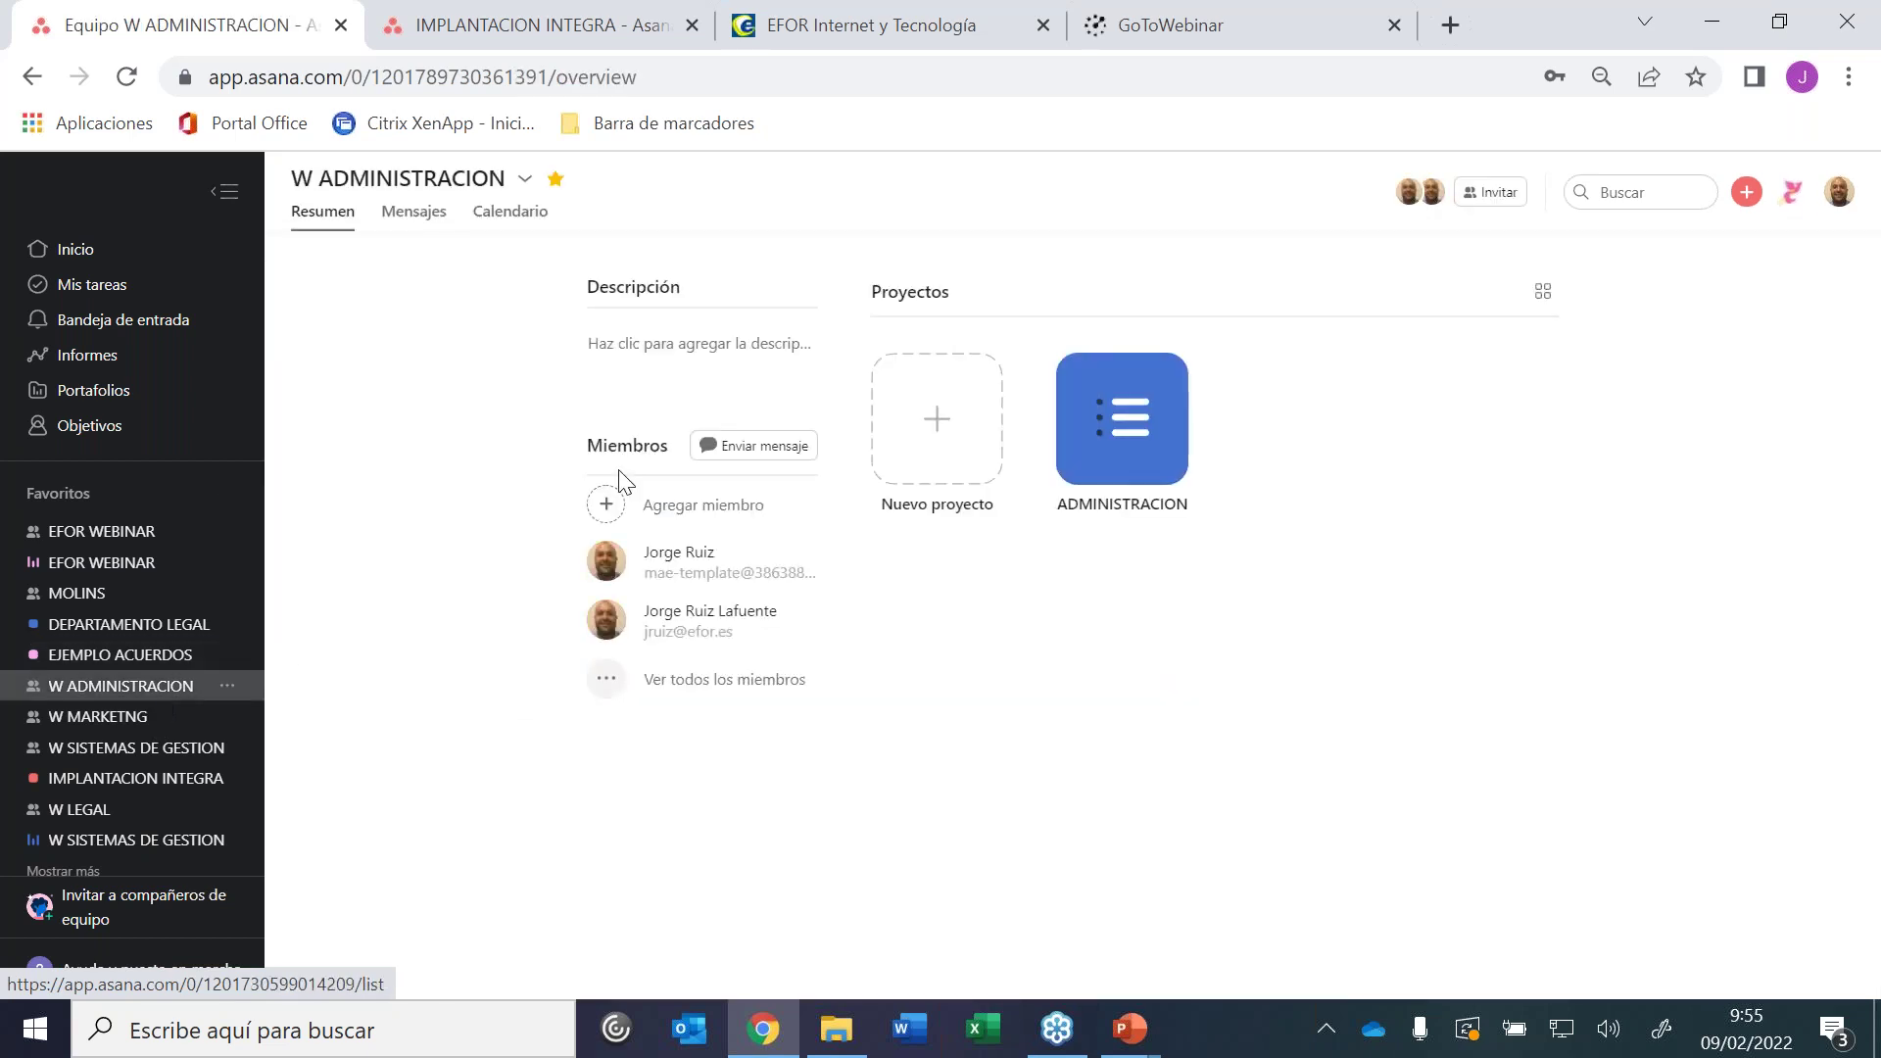
left_click(975, 472)
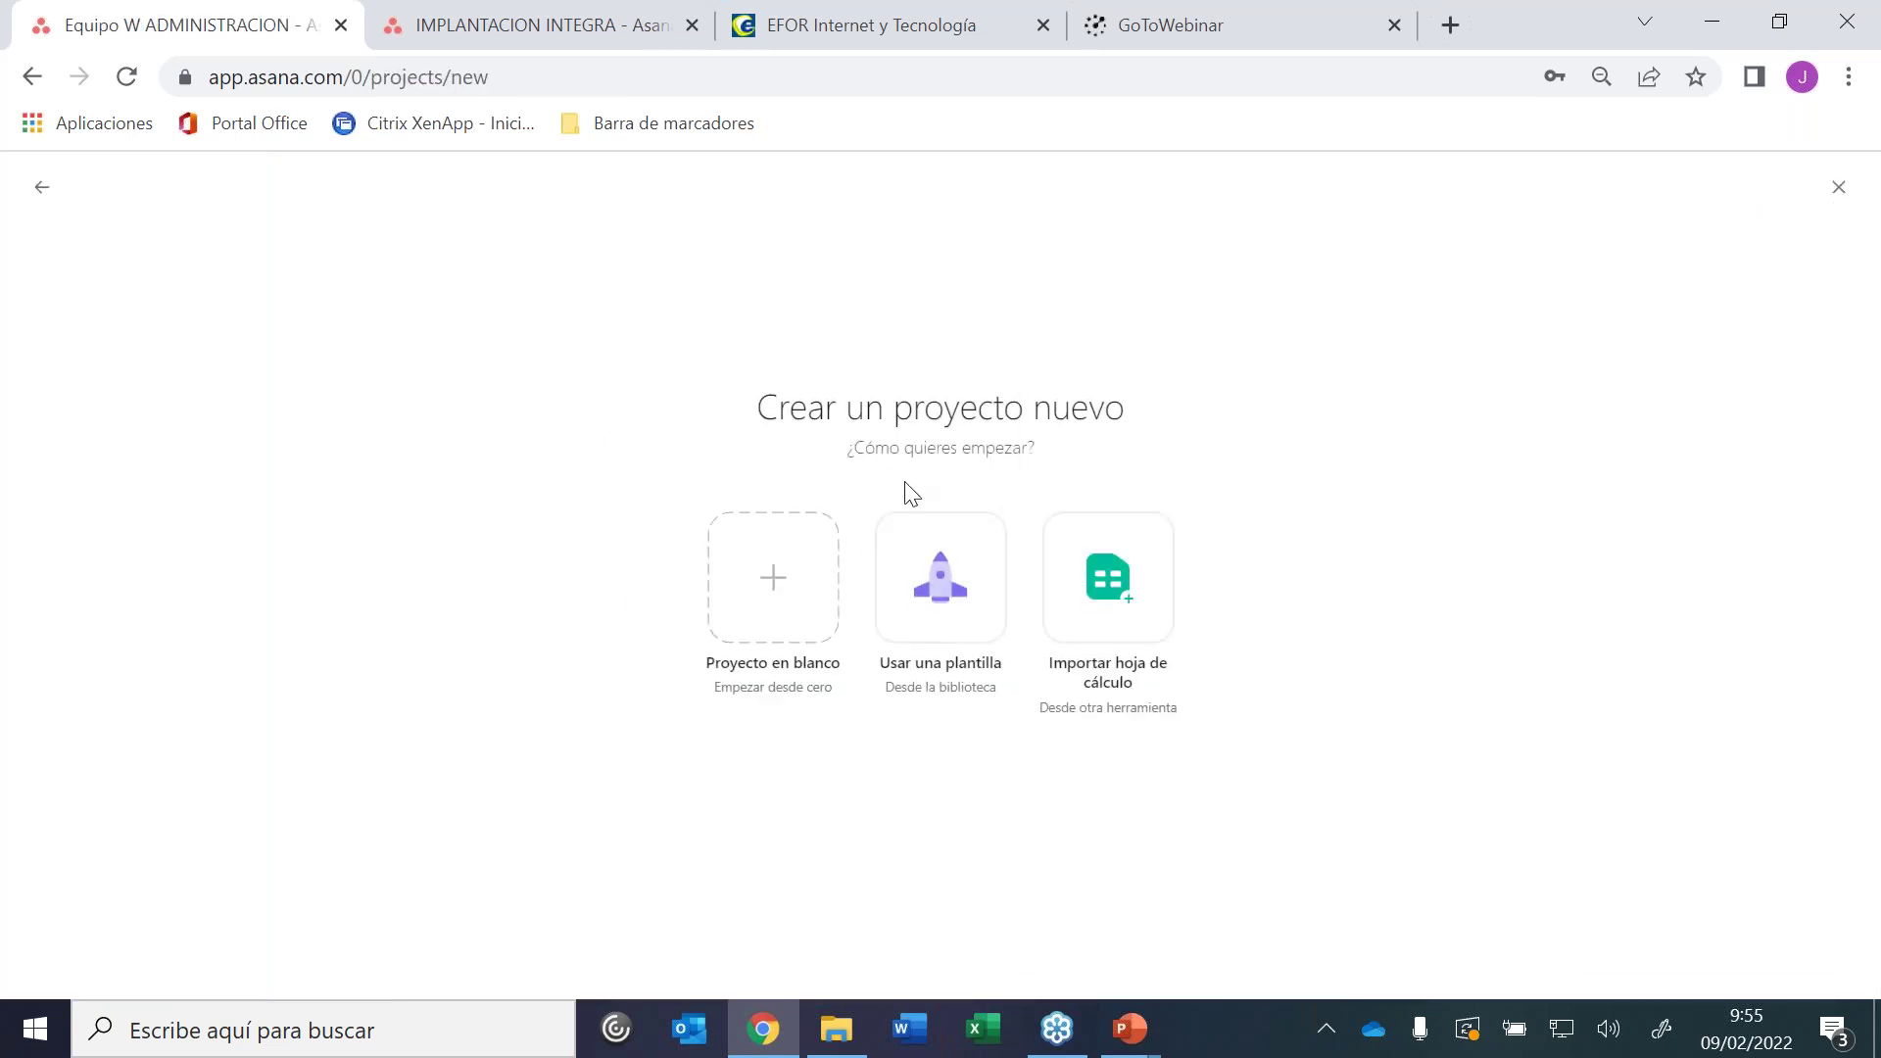
left_click(784, 573)
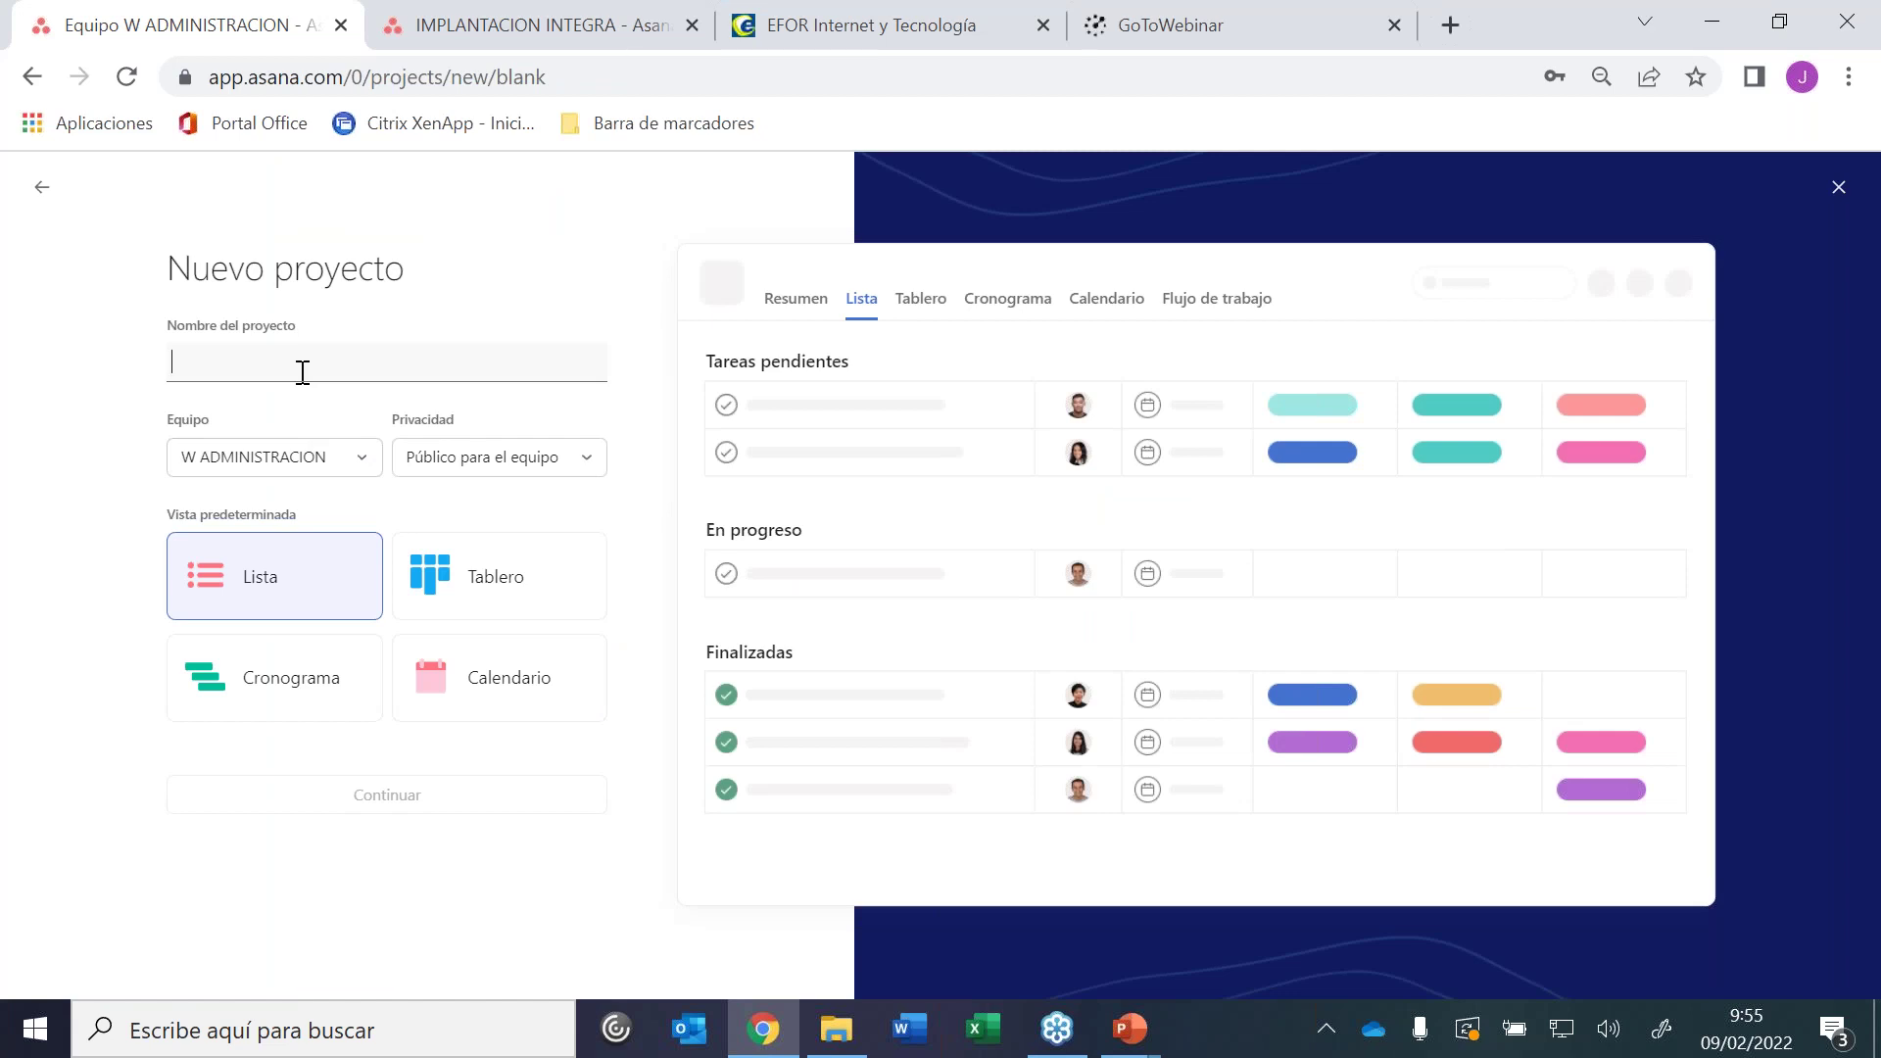
type("SOLICITUDES E")
key("BackSpace")
key("BackSpace")
type("DE ABONO")
left_click(380, 818)
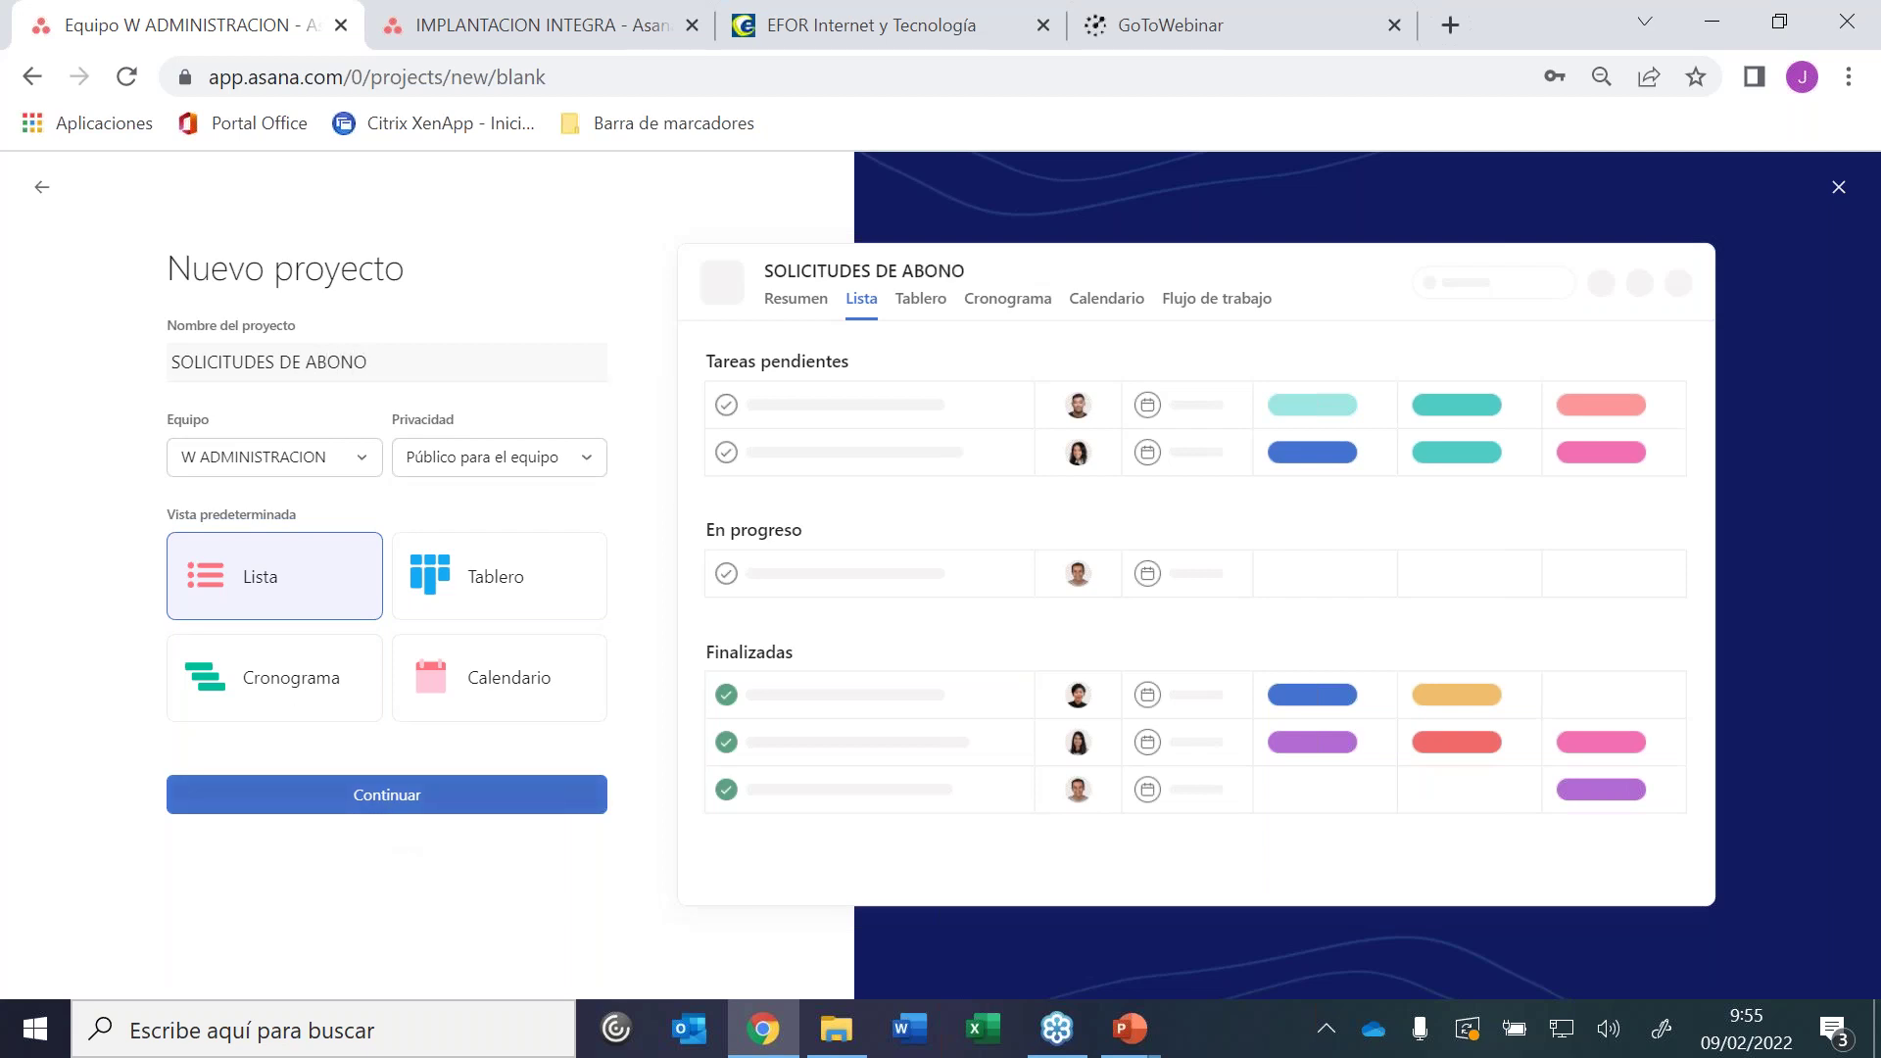
Finish creating the SOLICITUDES DE ABONO project and add the sections PETICIÓN ABONO and APROBACIÓN ABONO DIRECCIÓN
left_click(404, 730)
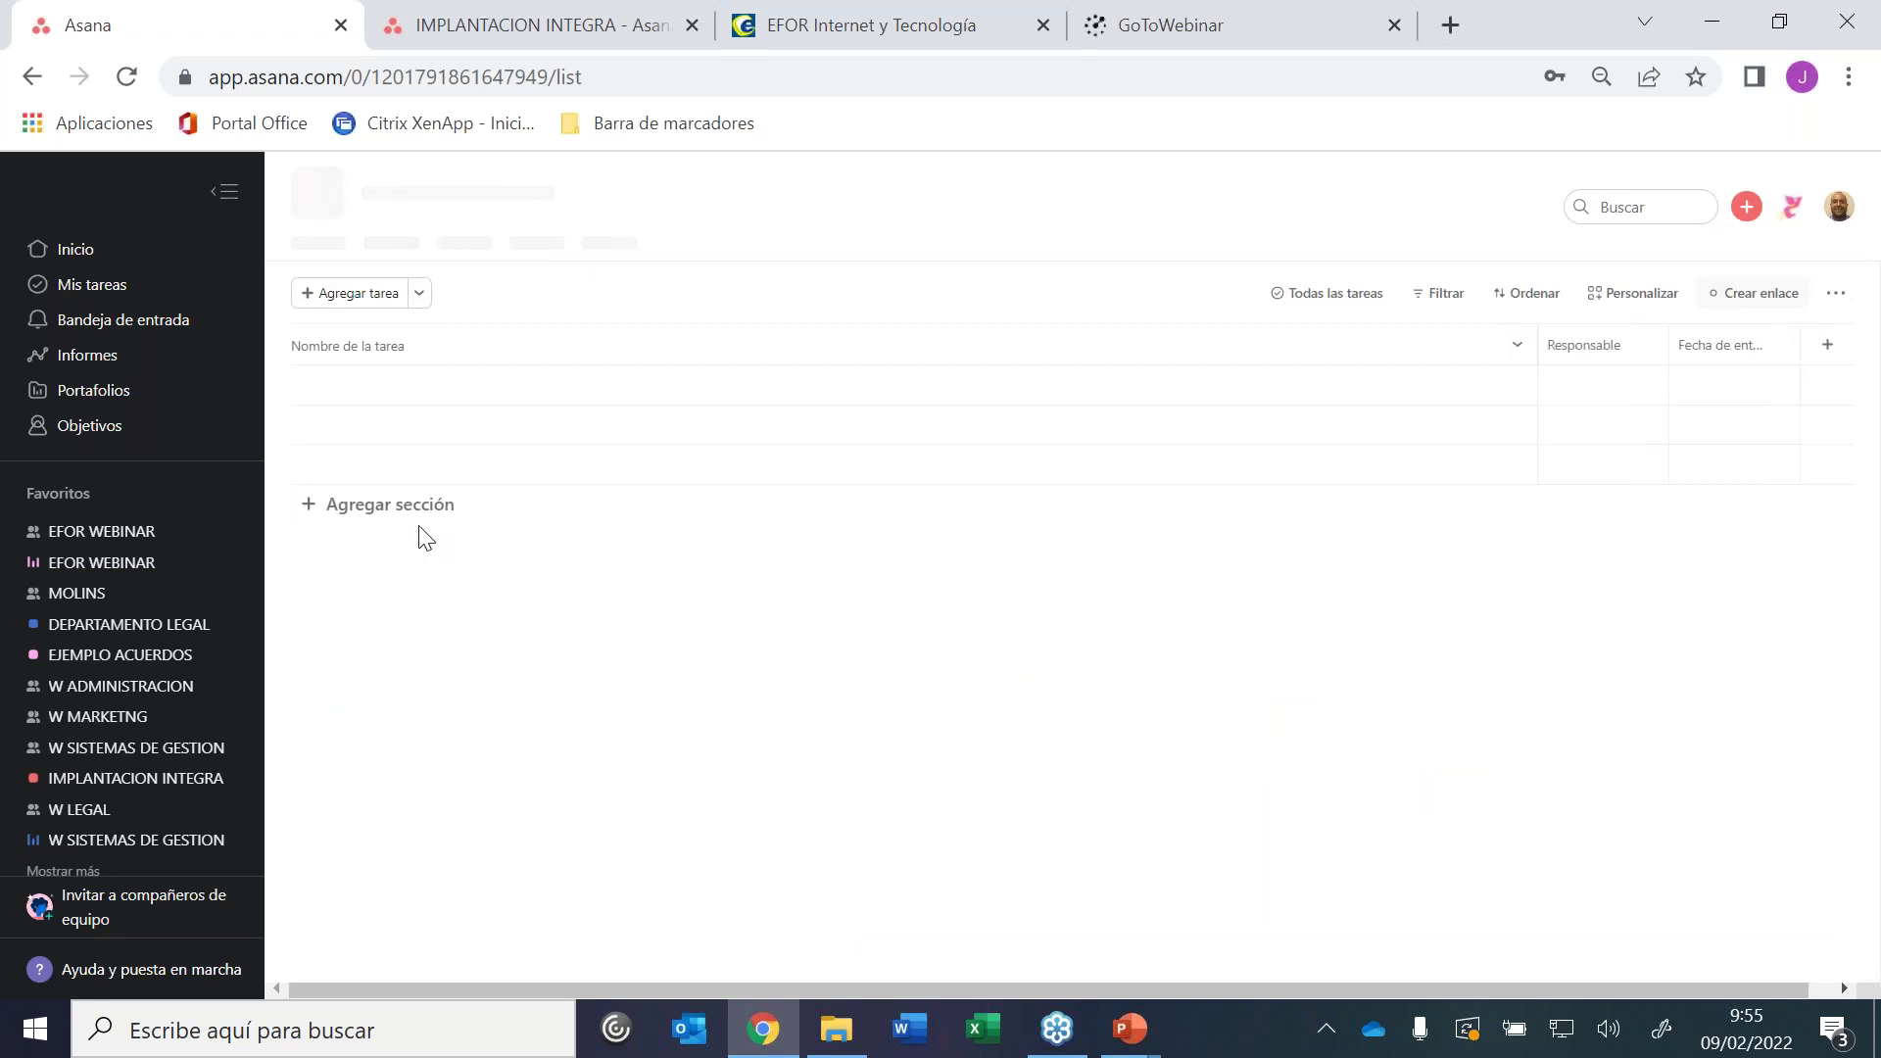
left_click(415, 520)
type("PETIC")
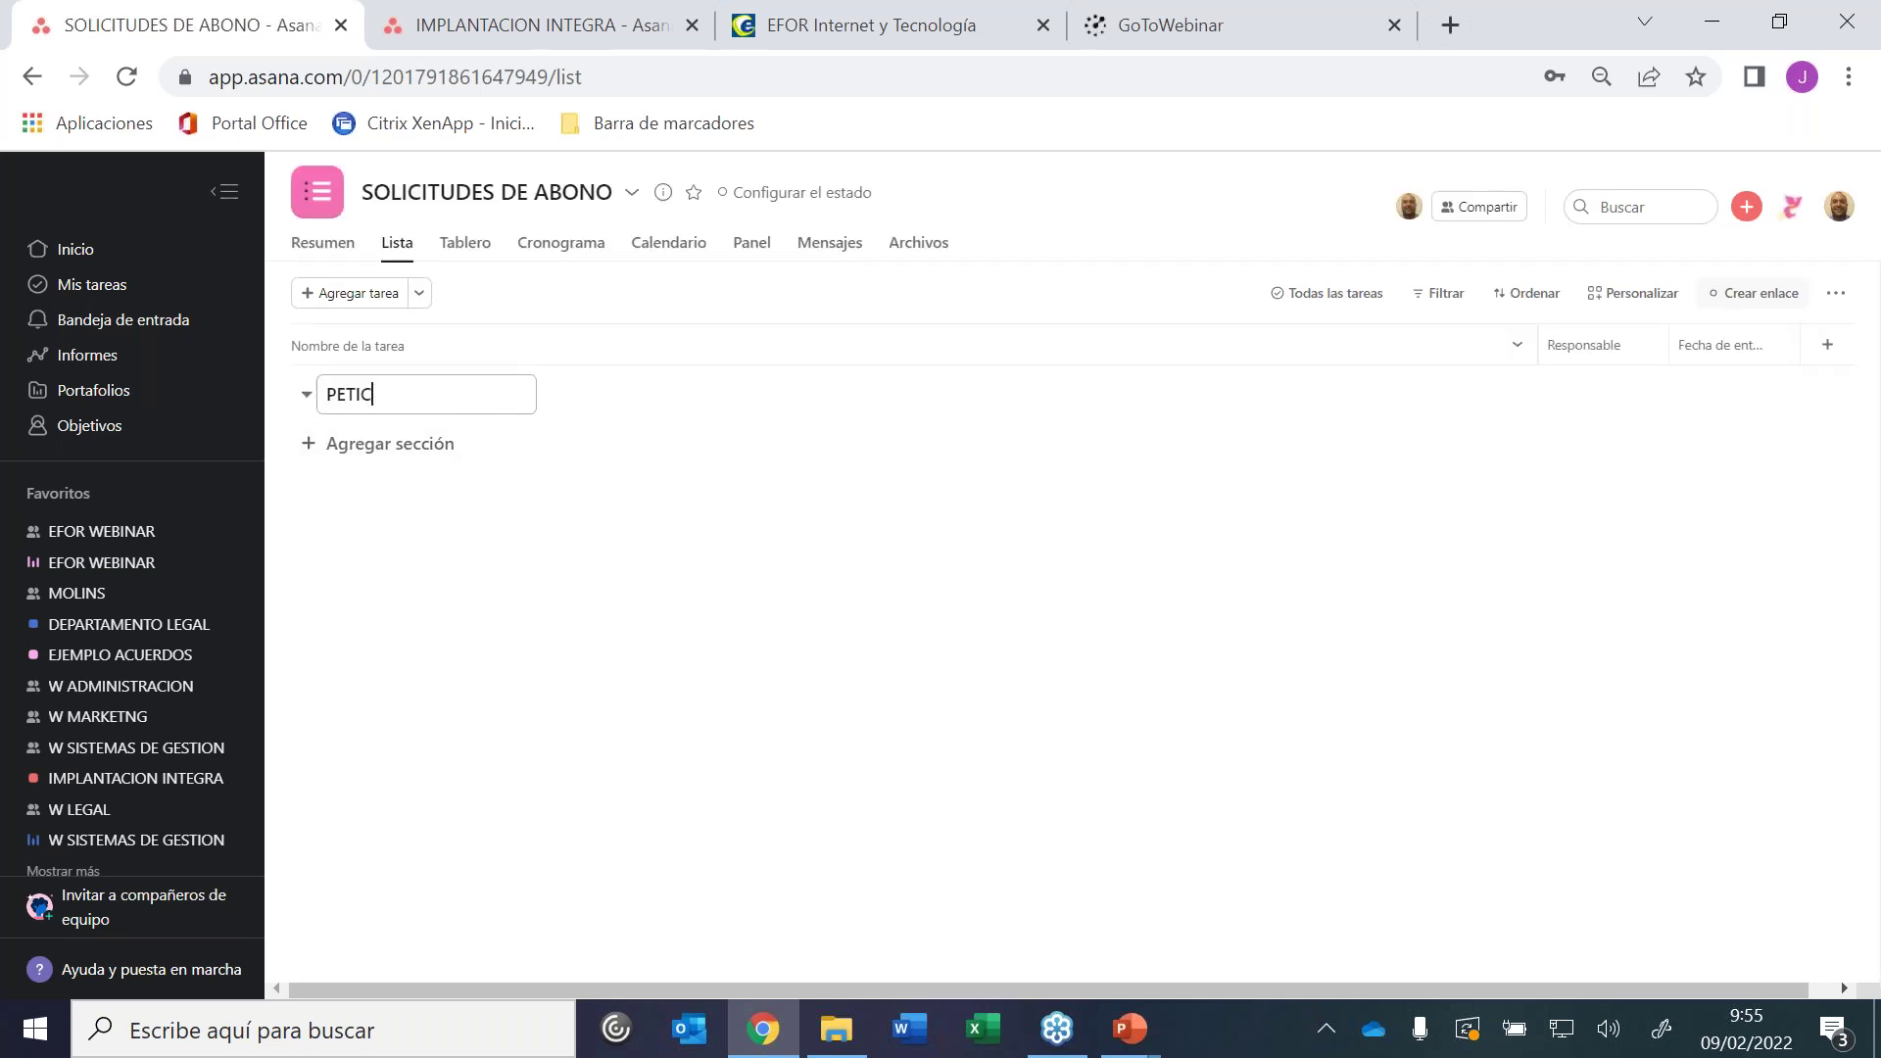
type("IÓN ABONO")
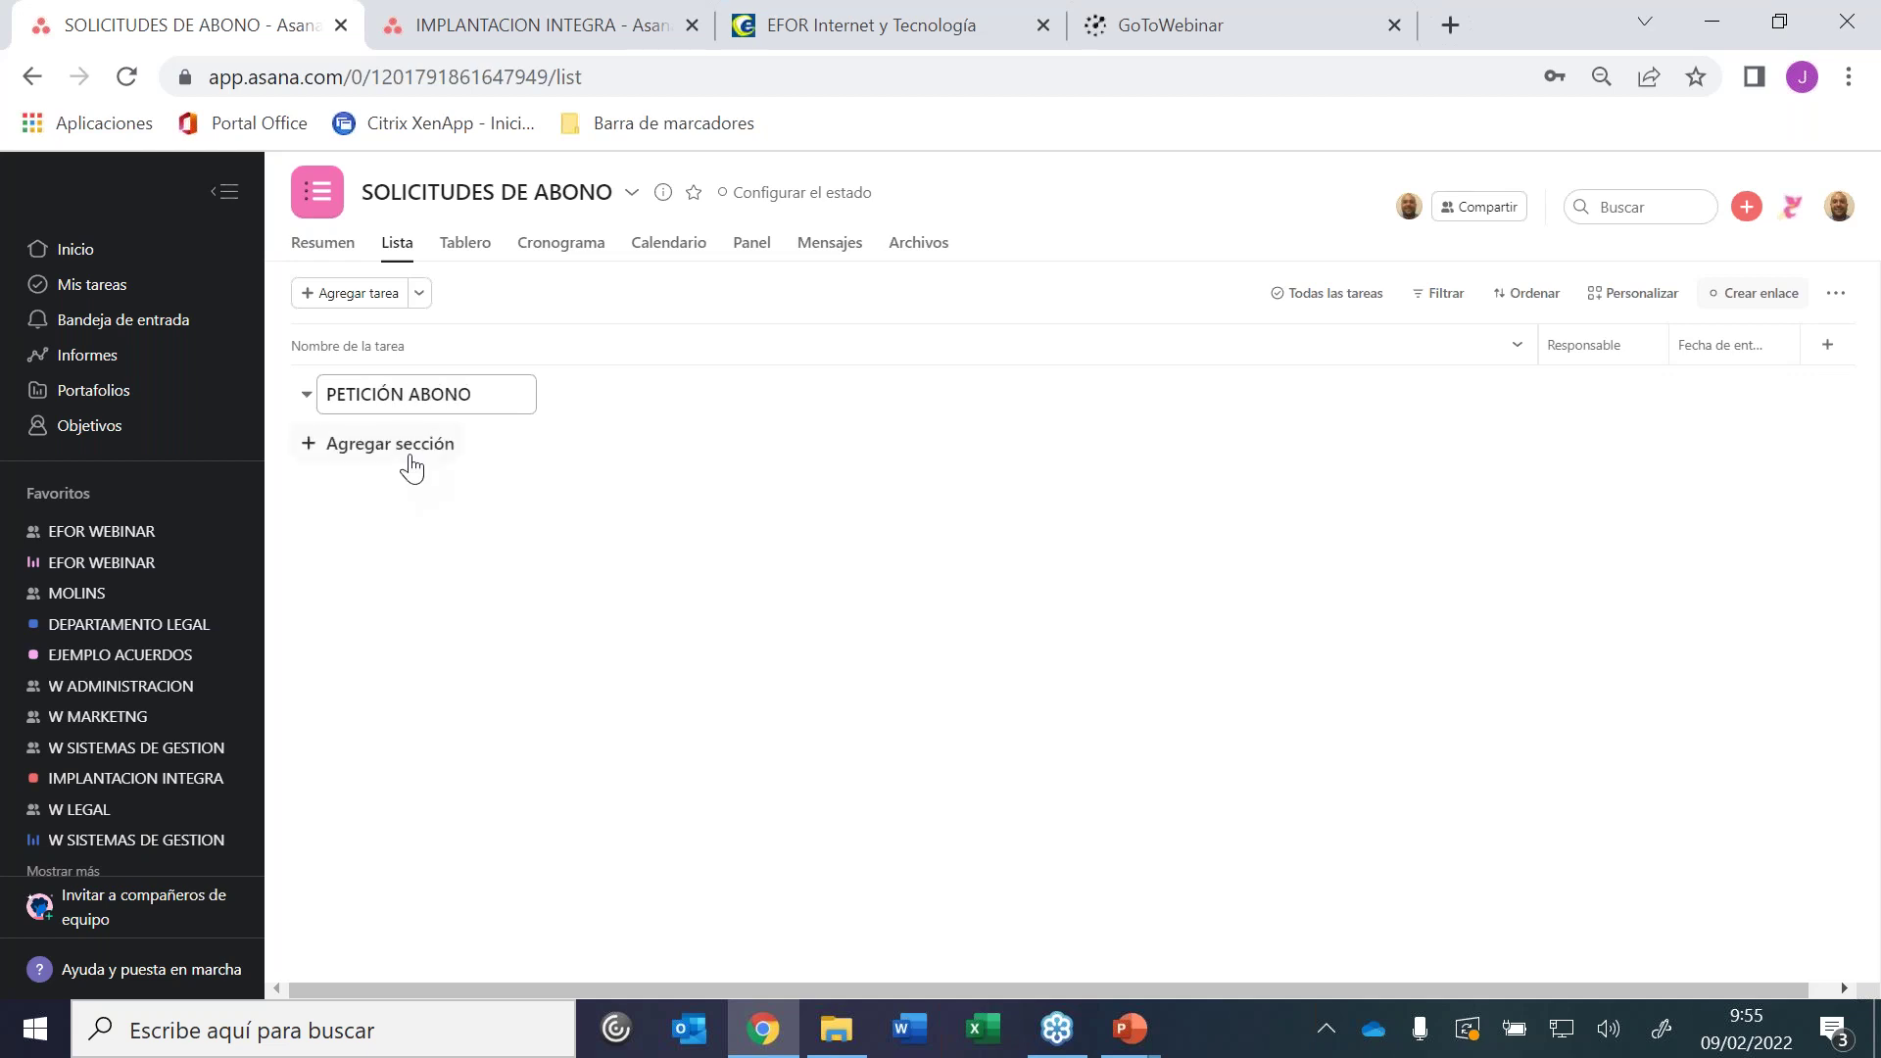
left_click(406, 453)
type("APRO")
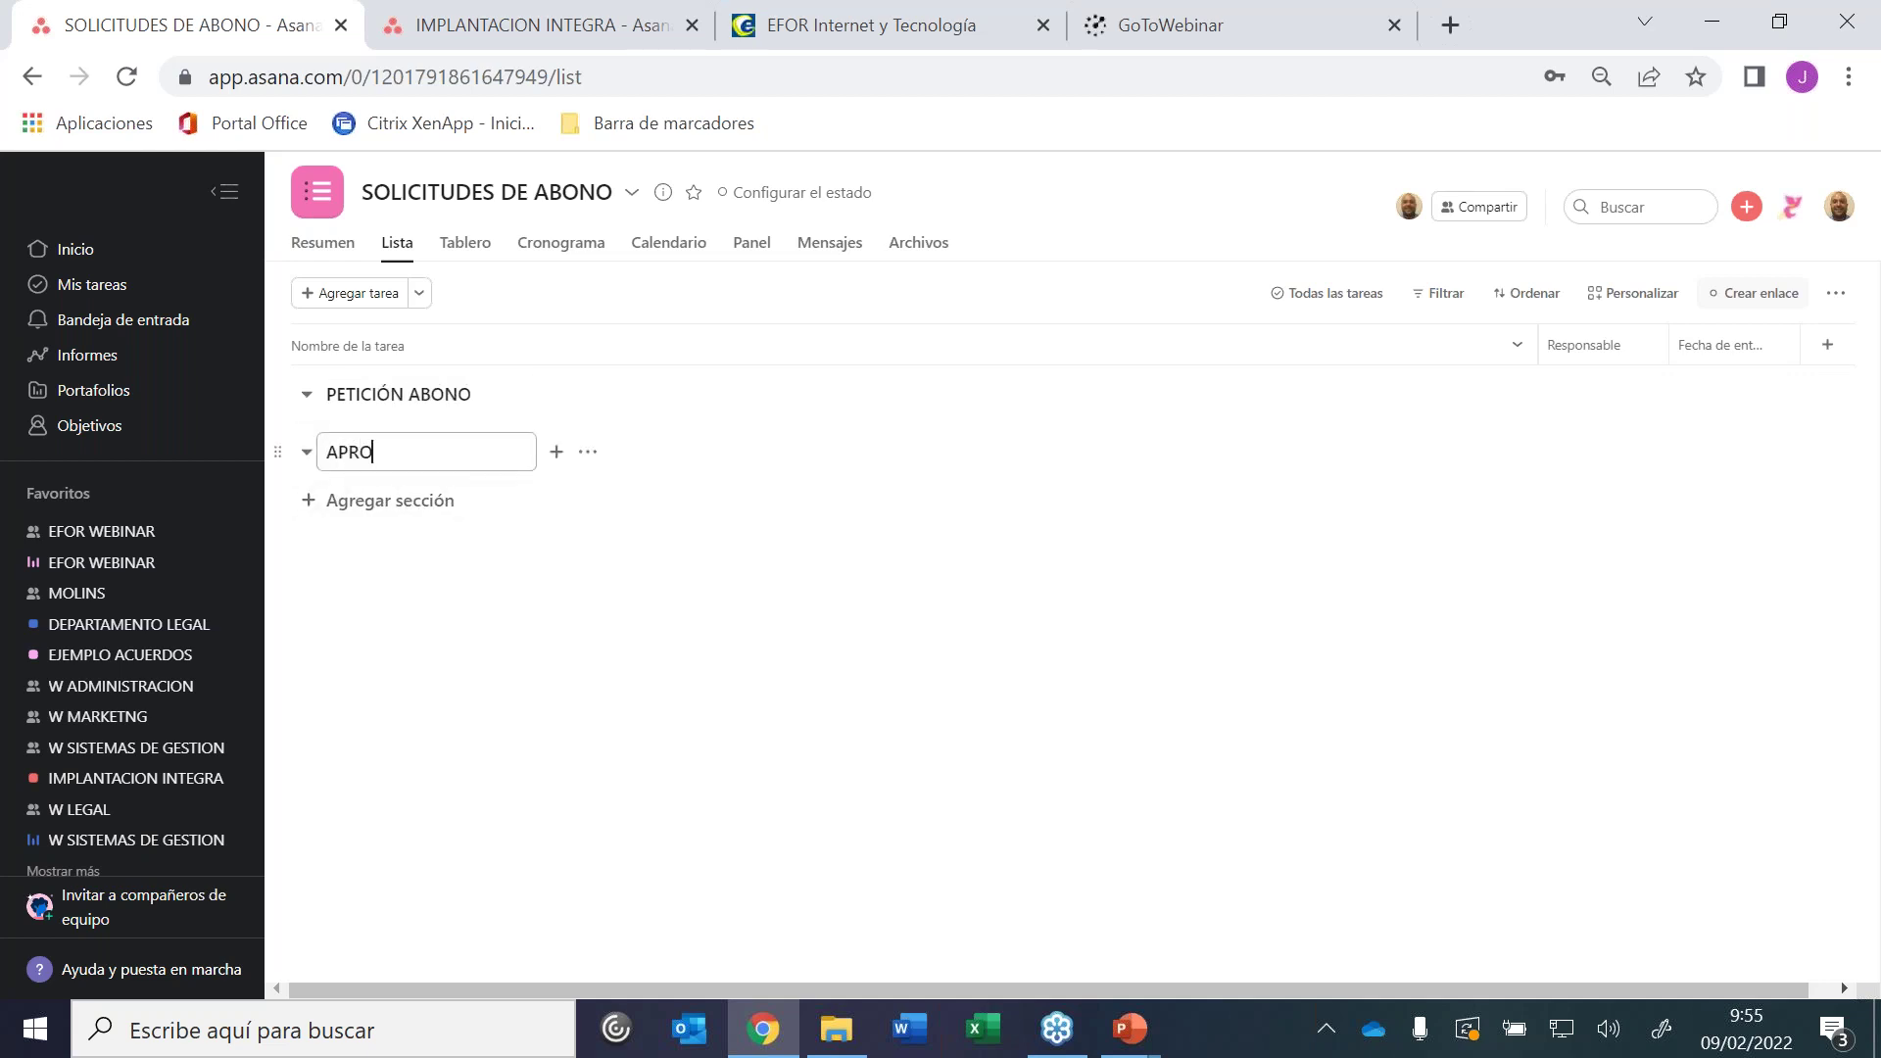
type("BACIÓN ABONO DIRECCIÓN")
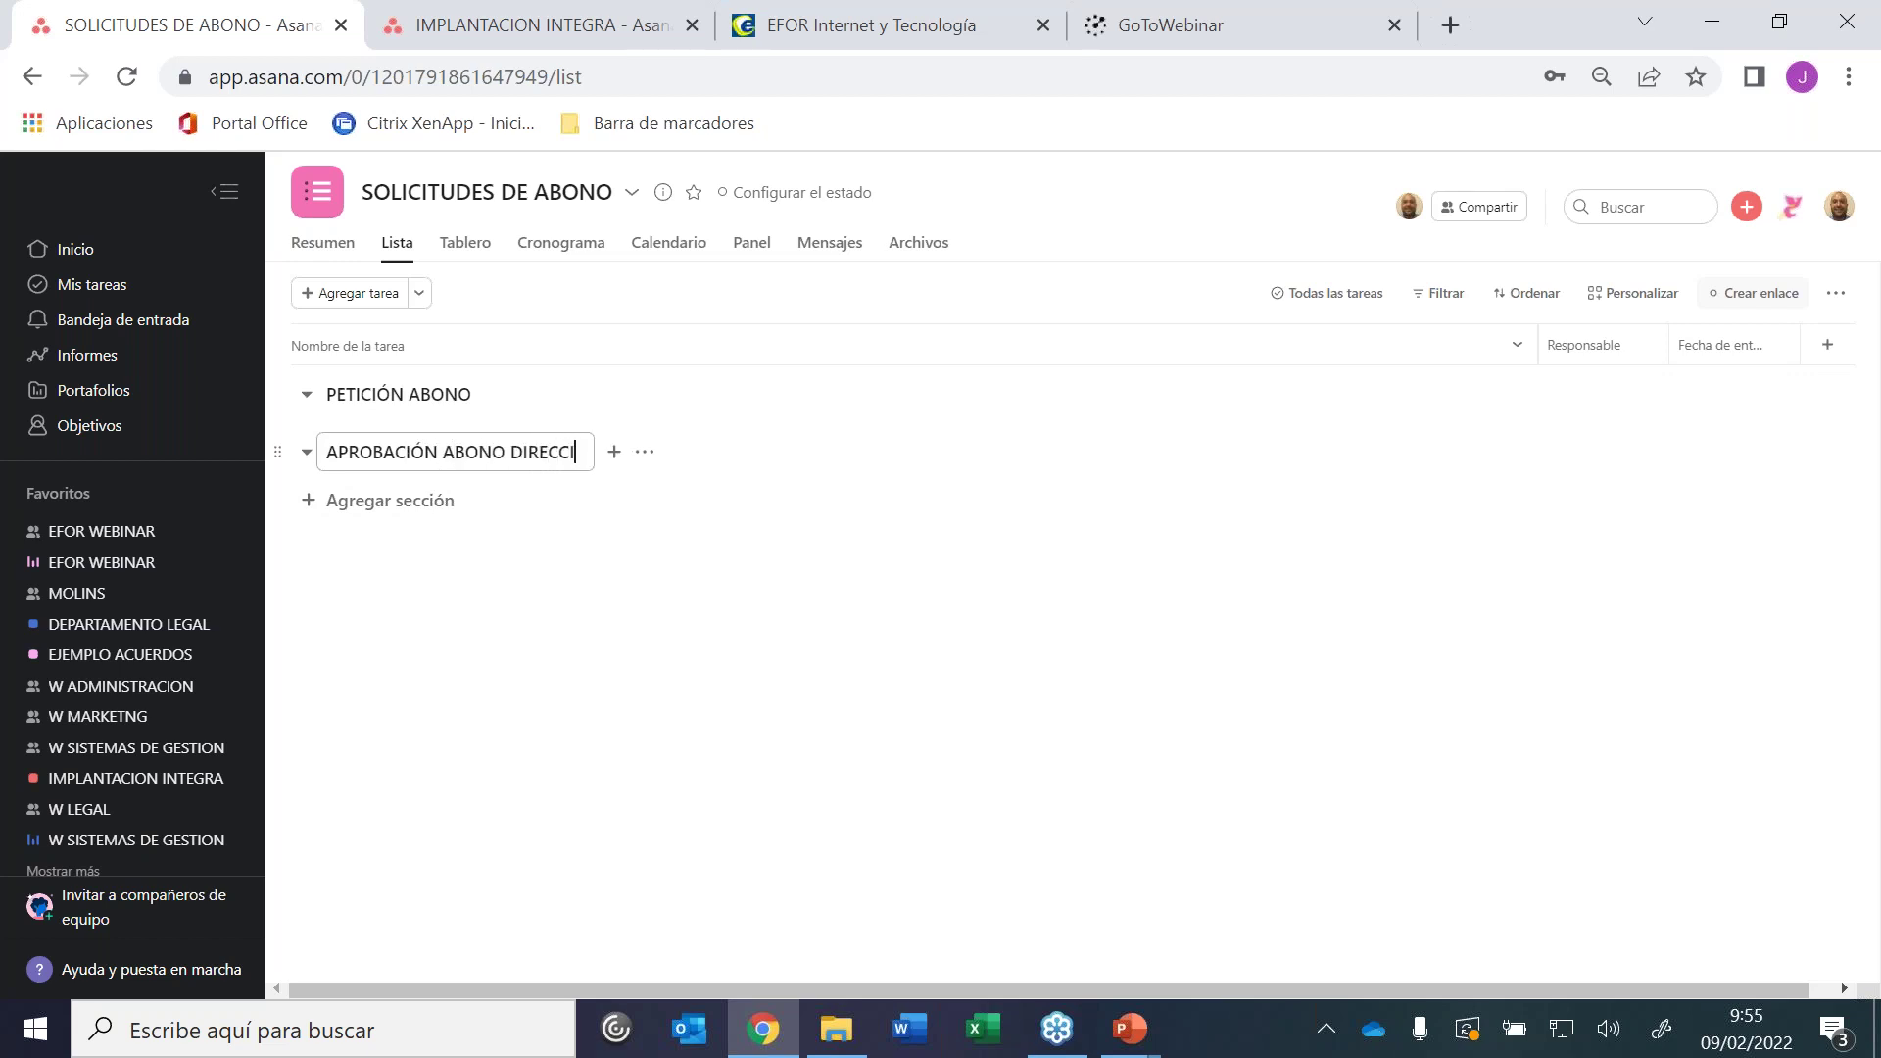
Add two more sections below the existing ones, named GENRACIÓN ABONO and ENVÍO ABONO AL CLIENTE
left_click(367, 508)
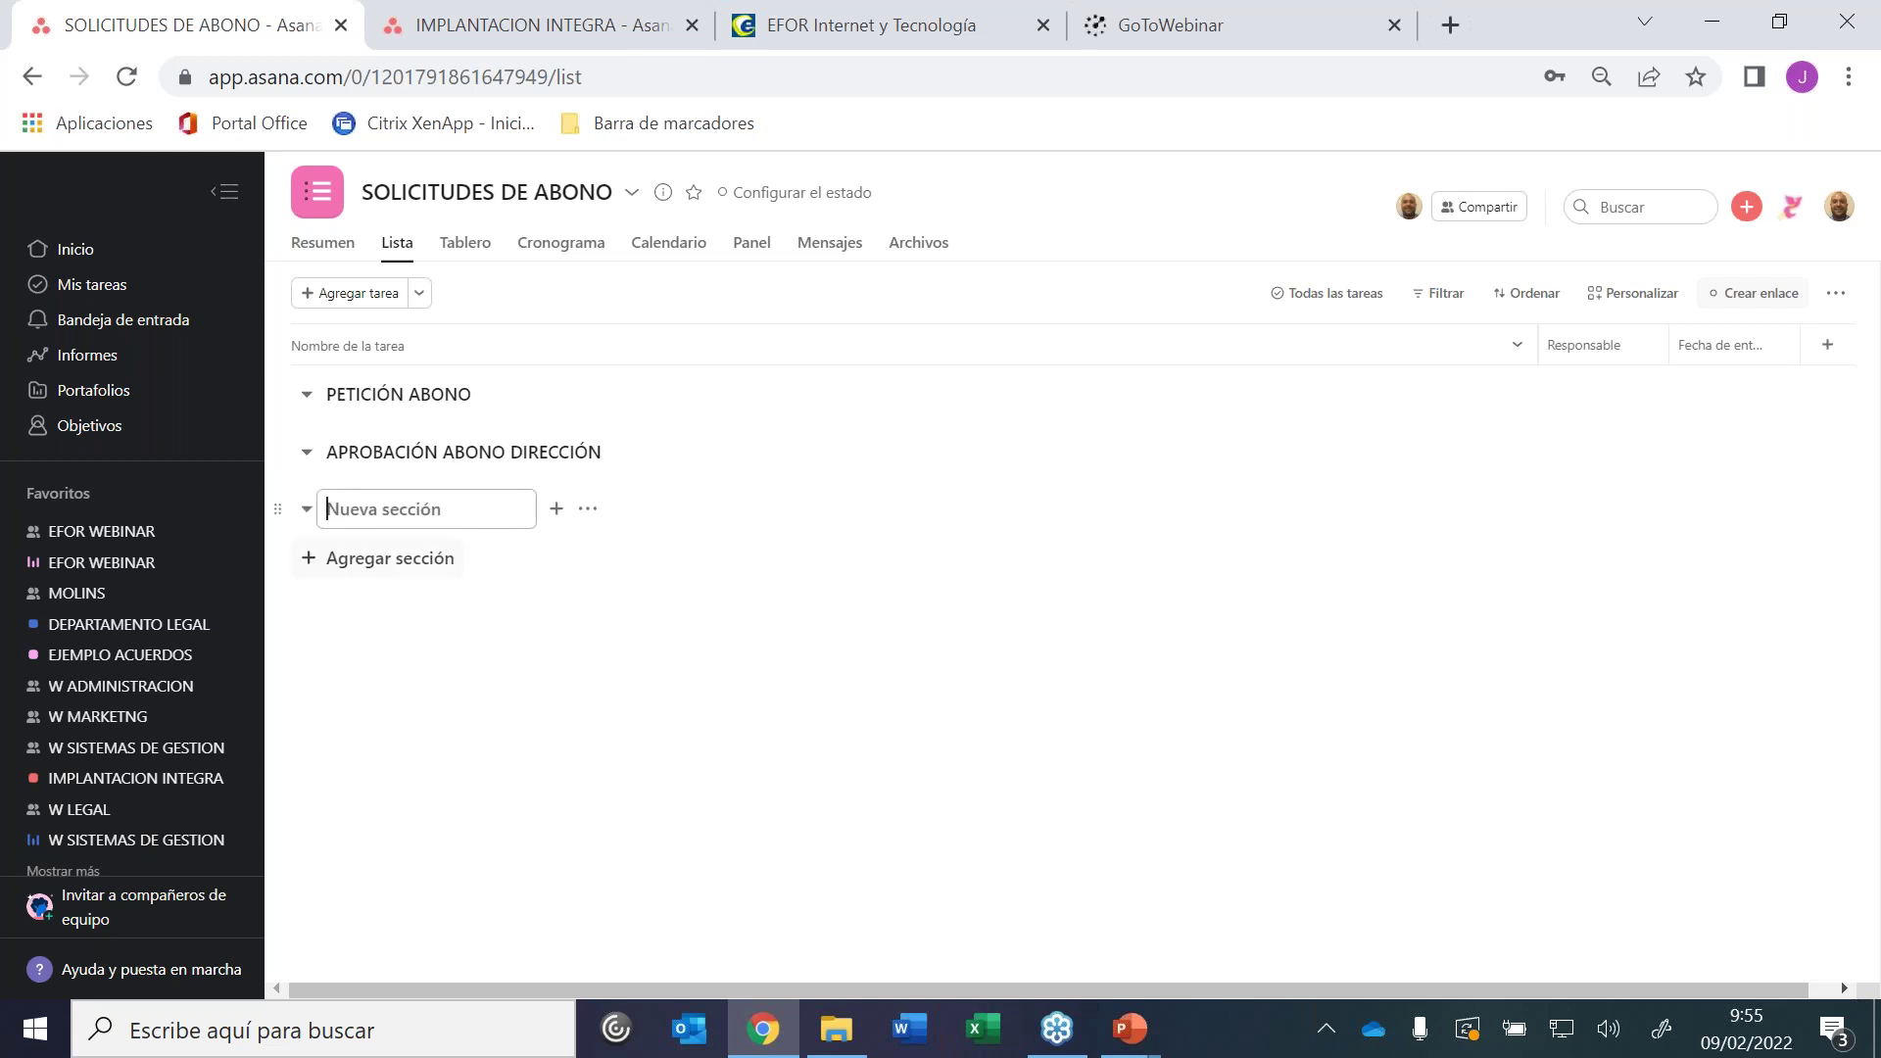
type("GEN")
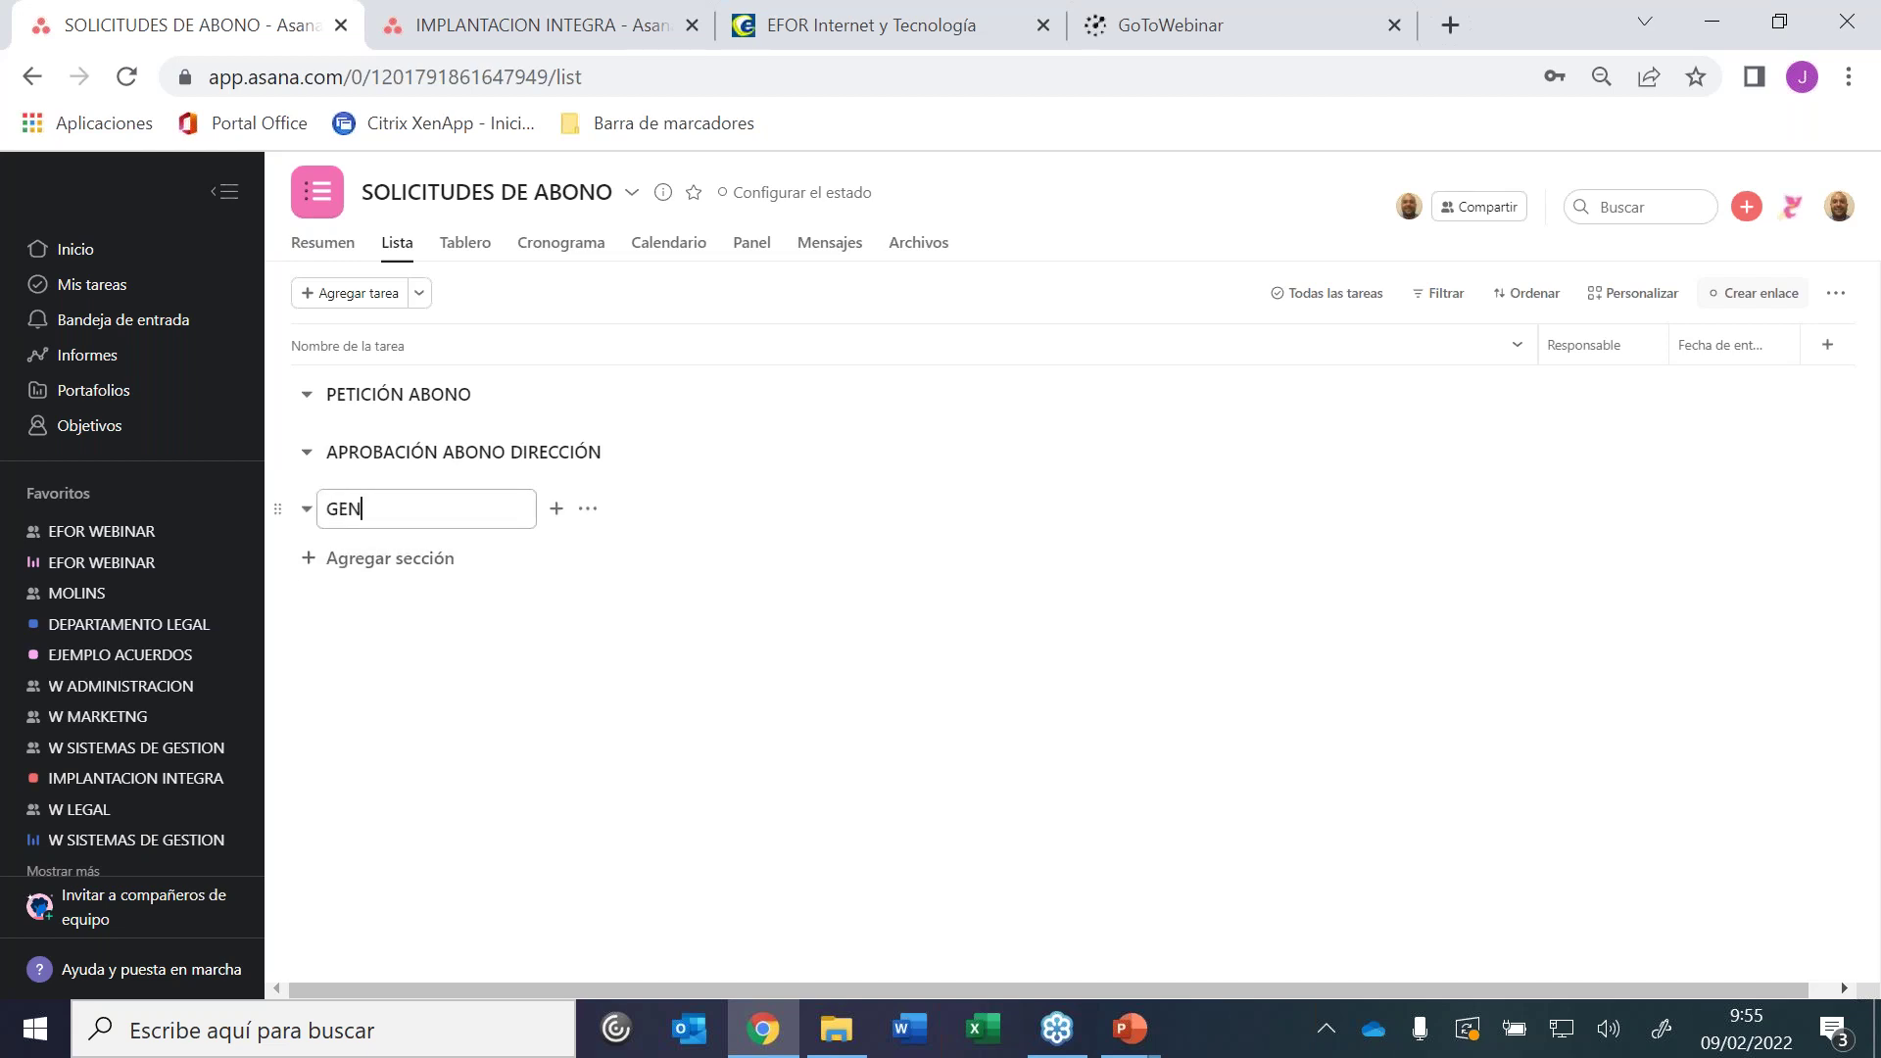
type("RACIÓN ABONO")
left_click(370, 561)
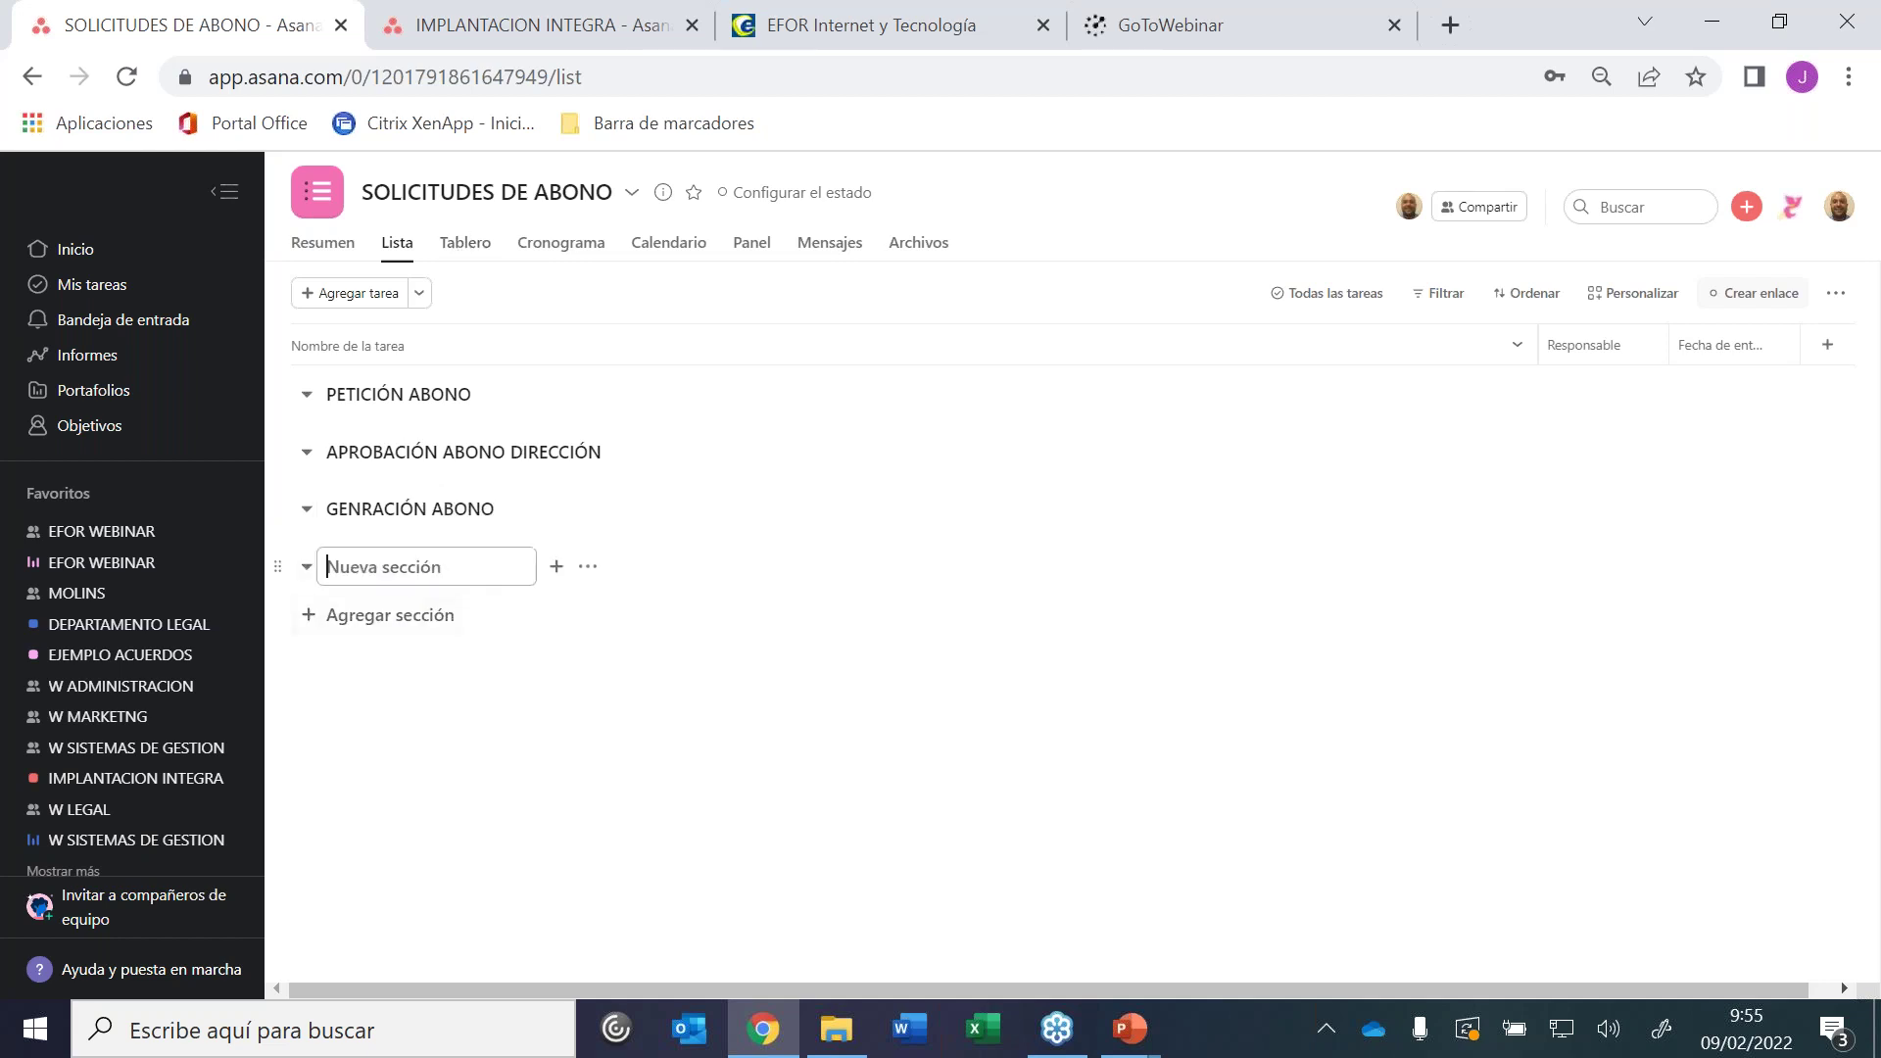
type("ENVIO")
key("BackSpace")
key("BackSpace")
type("ÍO")
type("O AL CLIENTE")
left_click(390, 703)
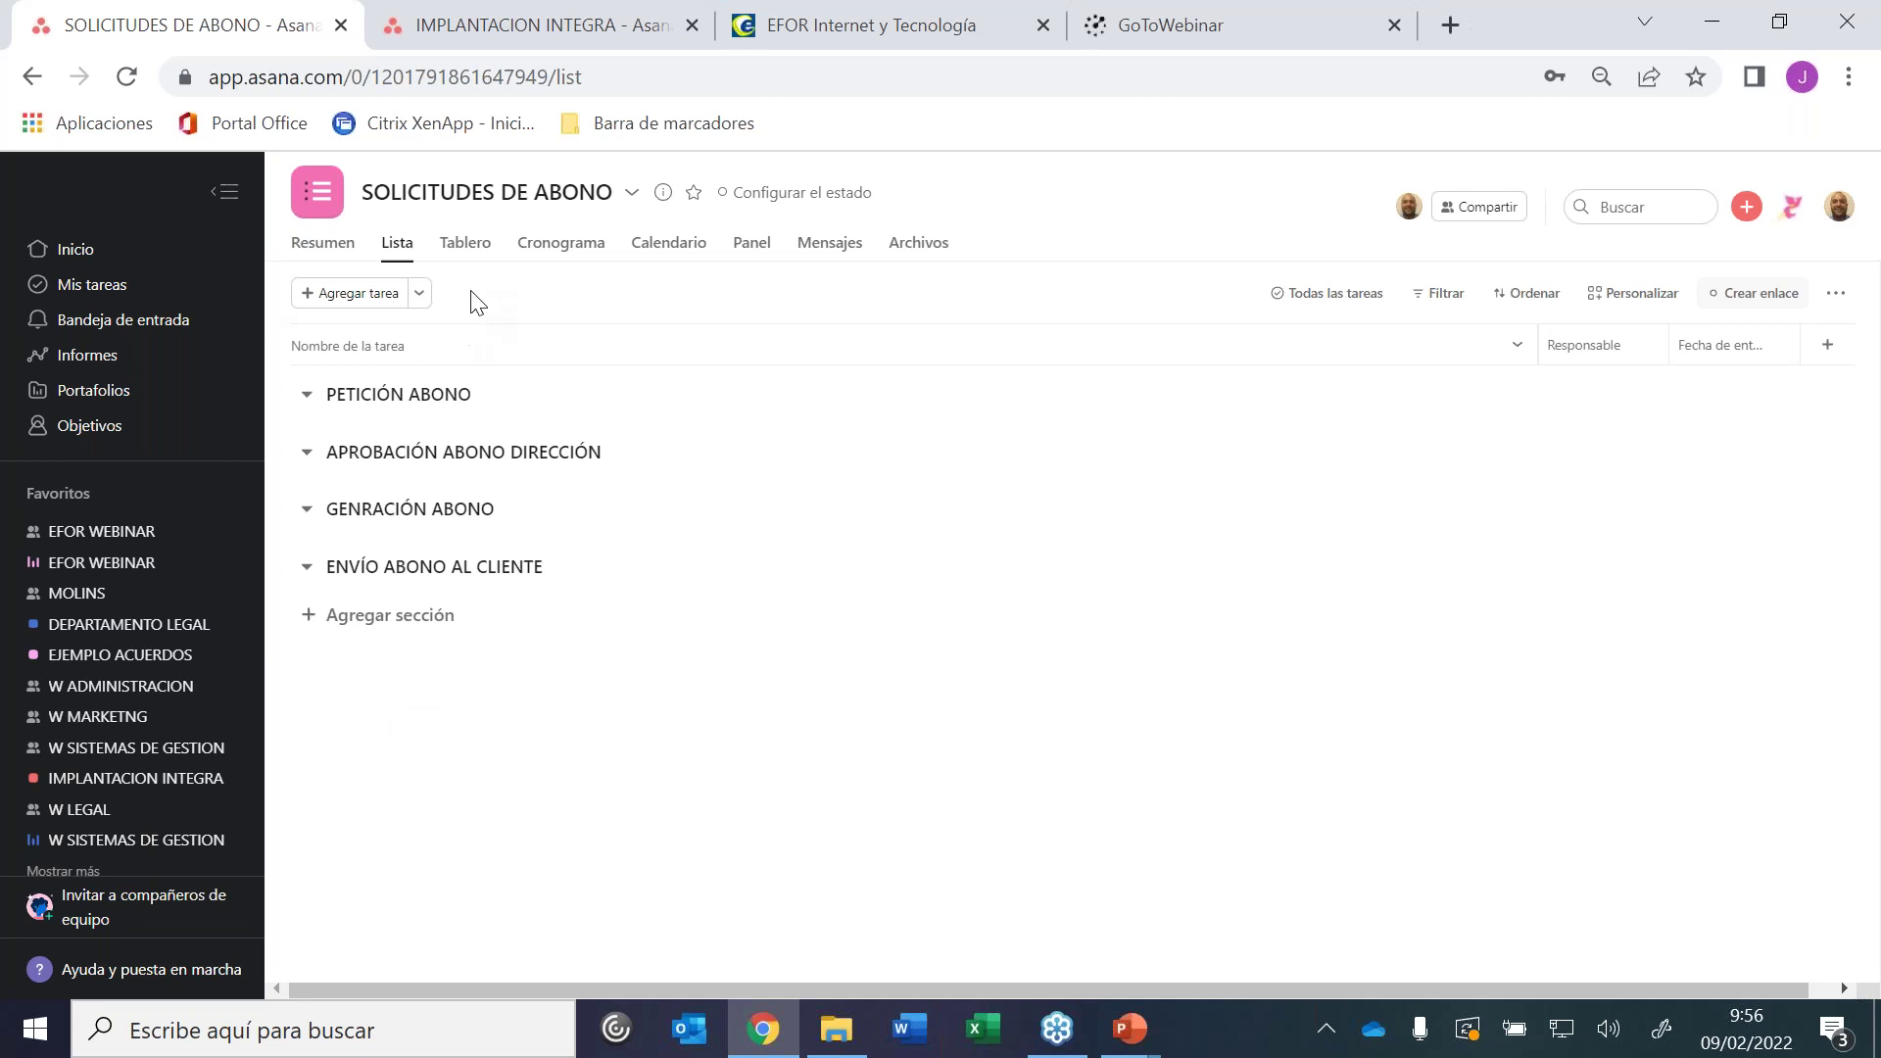
Show SOLICITUDES DE ABONO in the Tablero view and delete the unnamed section
left_click(464, 243)
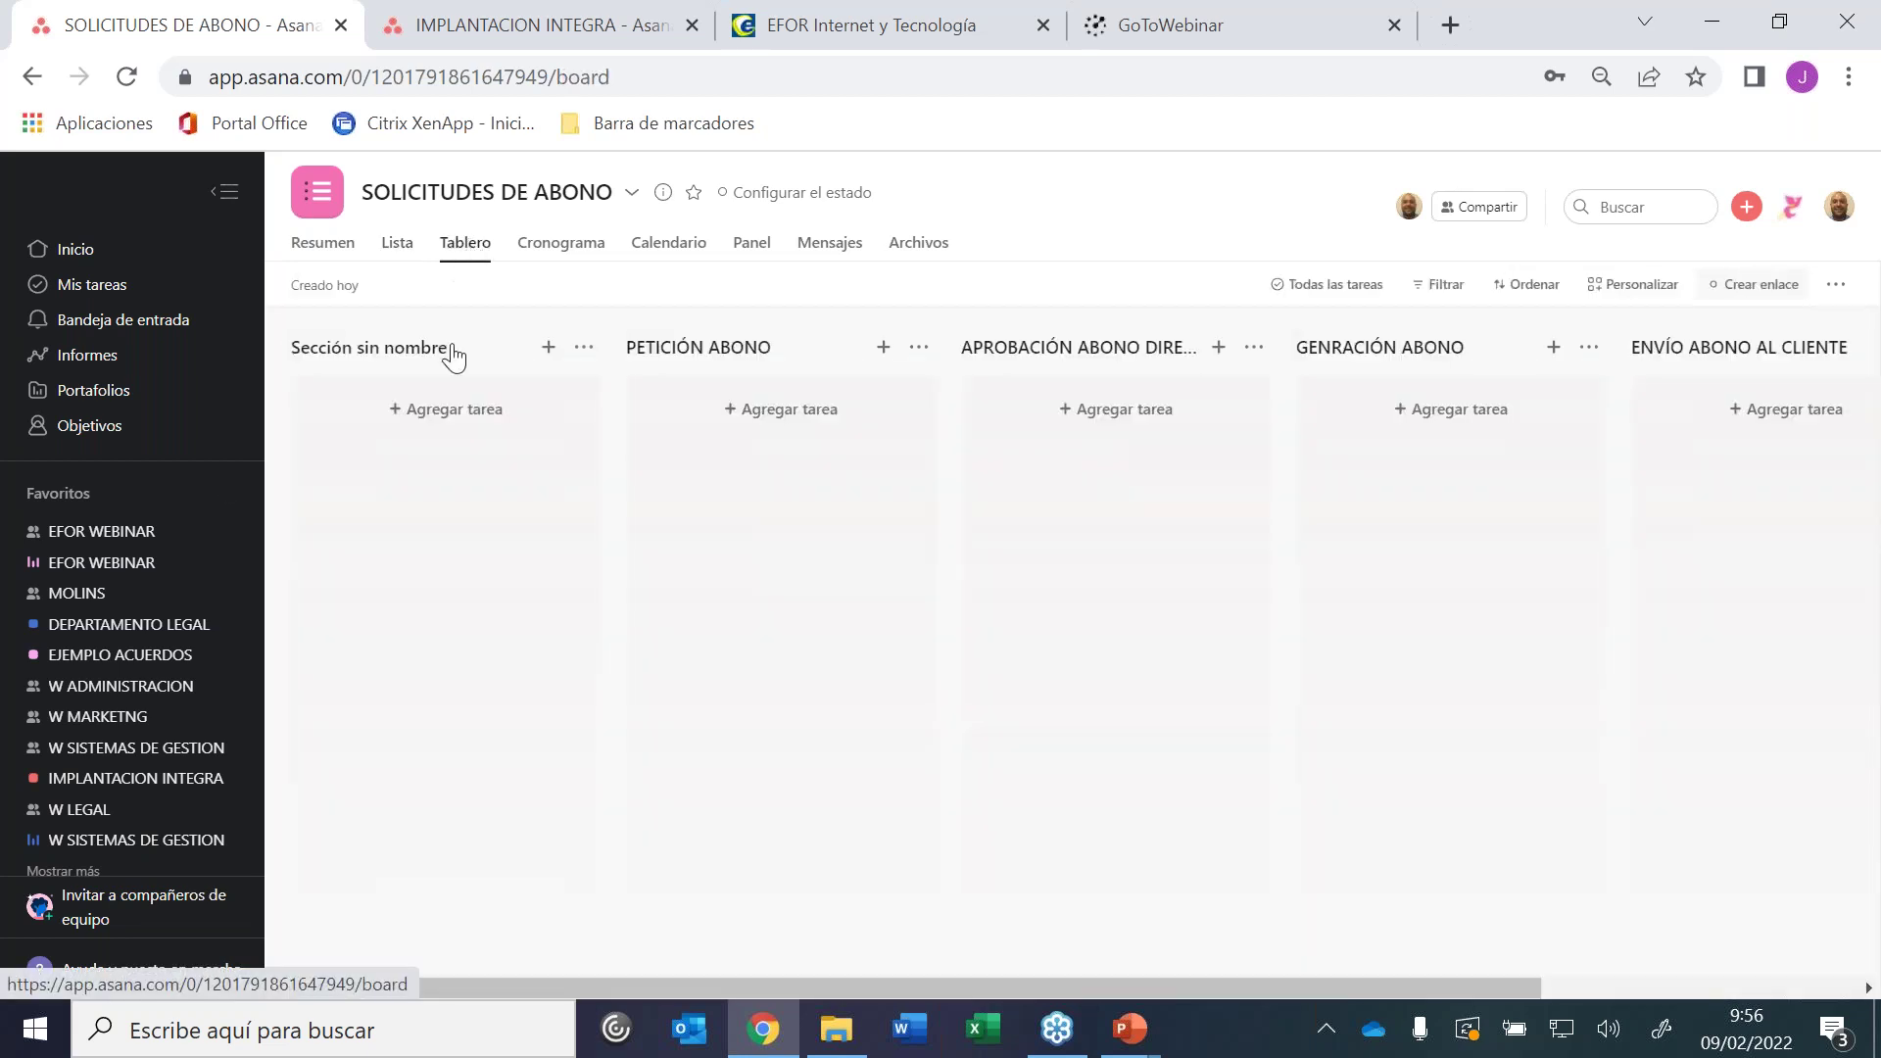
left_click(584, 348)
left_click(694, 512)
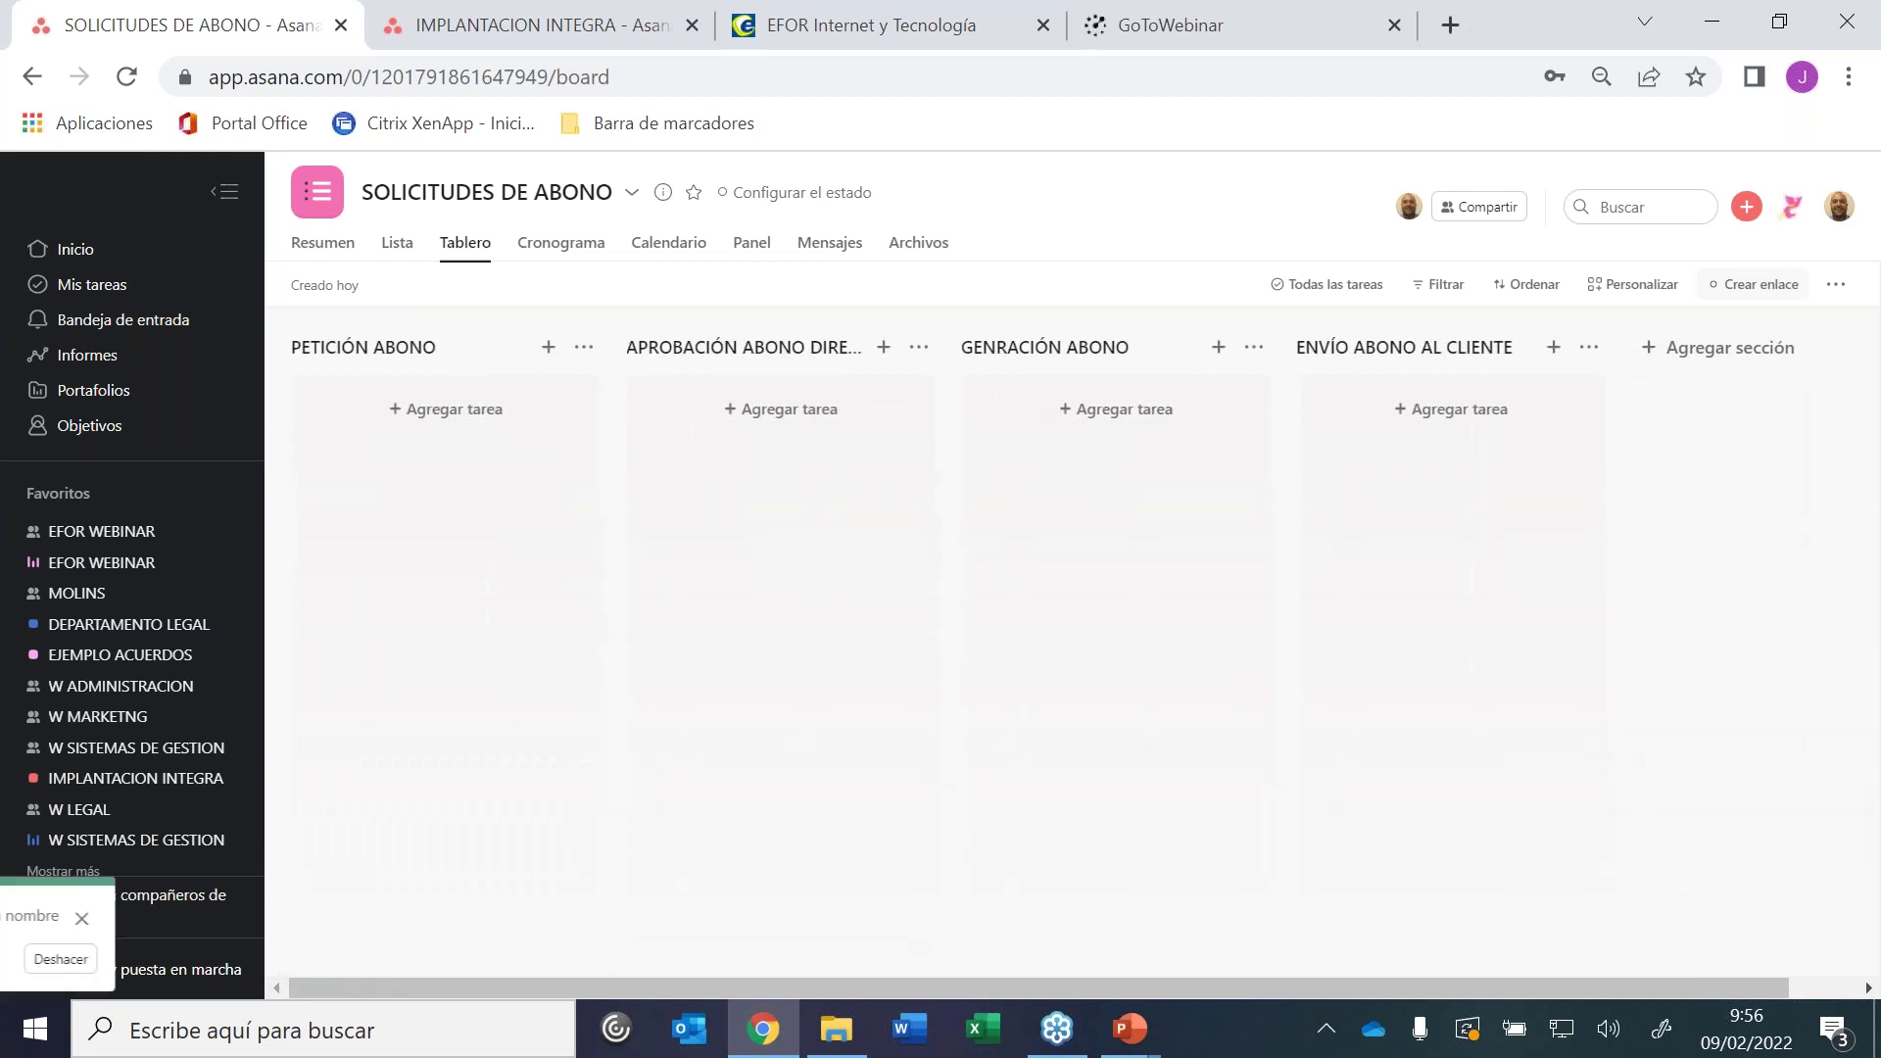
Open the ADMINISTRACION project of the W ADMINISTRACION team and add the task "Tarea desde el proyecto" at the start of PENDIENTE DE ASIGNAR
left_click(121, 698)
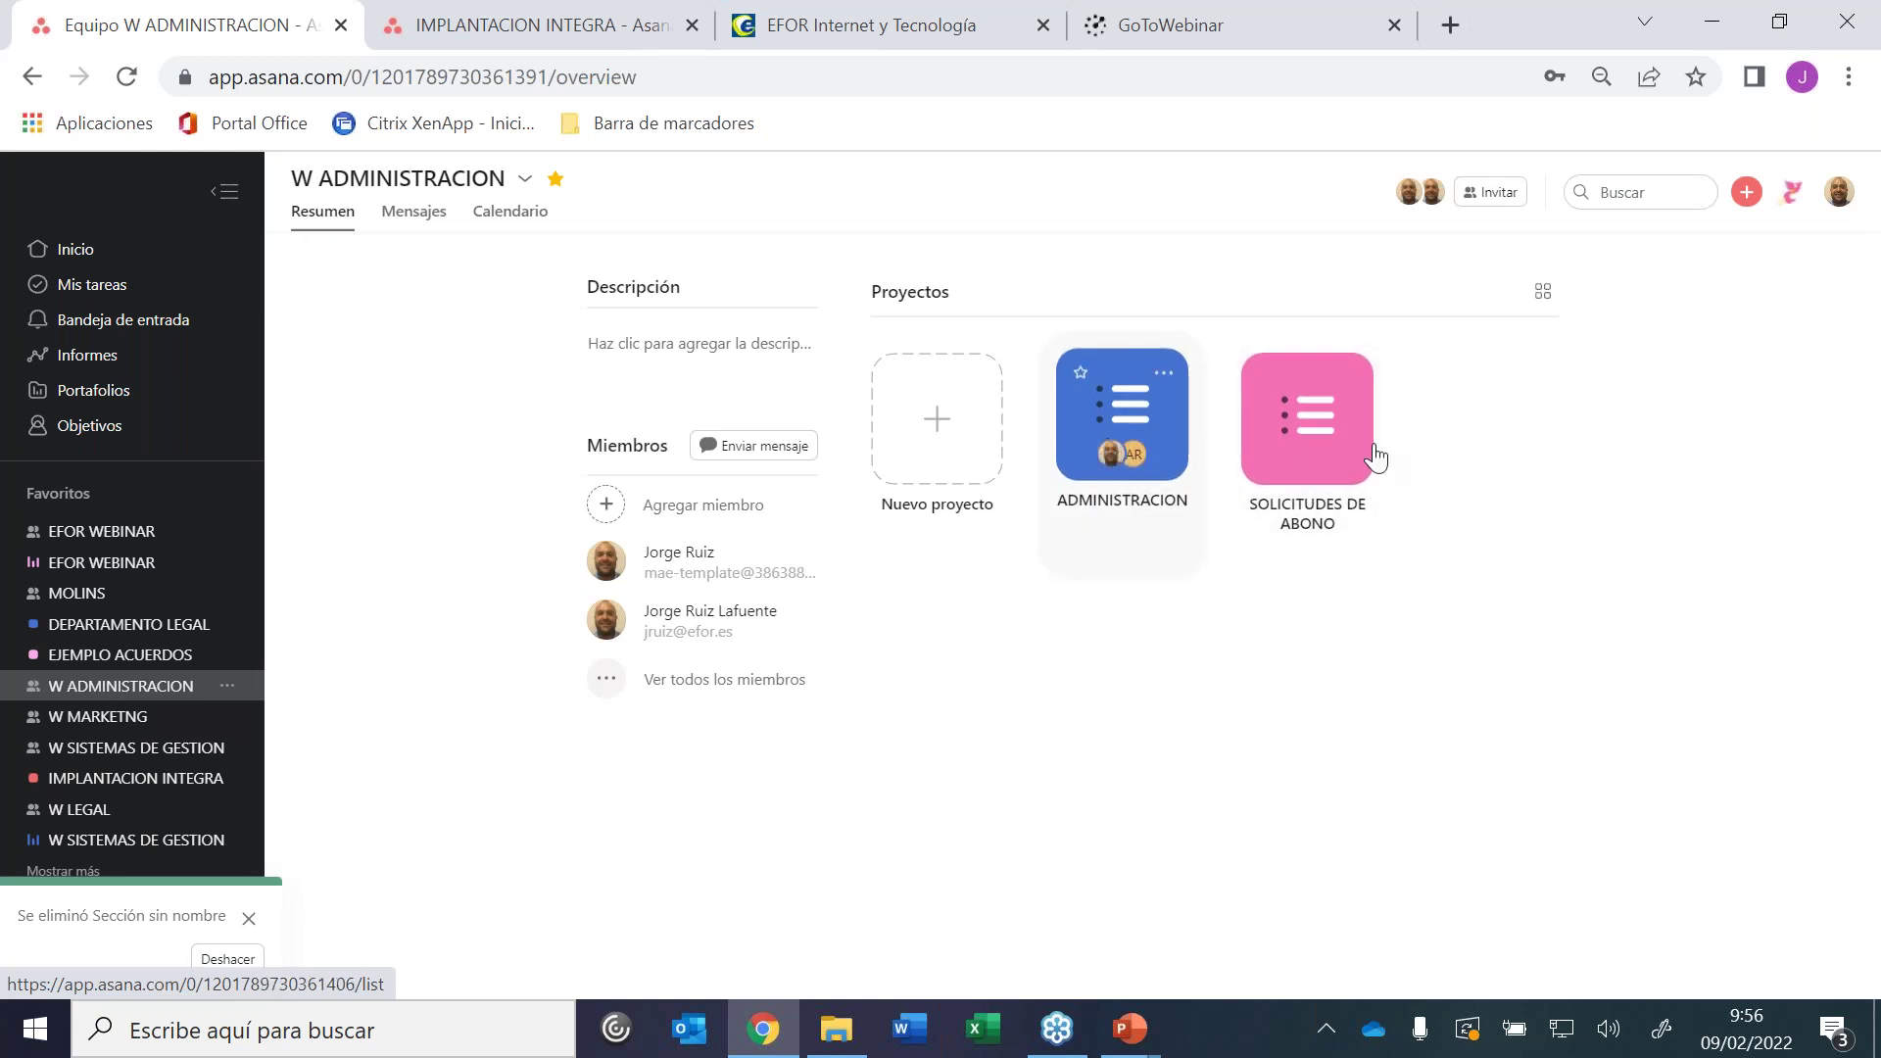
left_click(1136, 462)
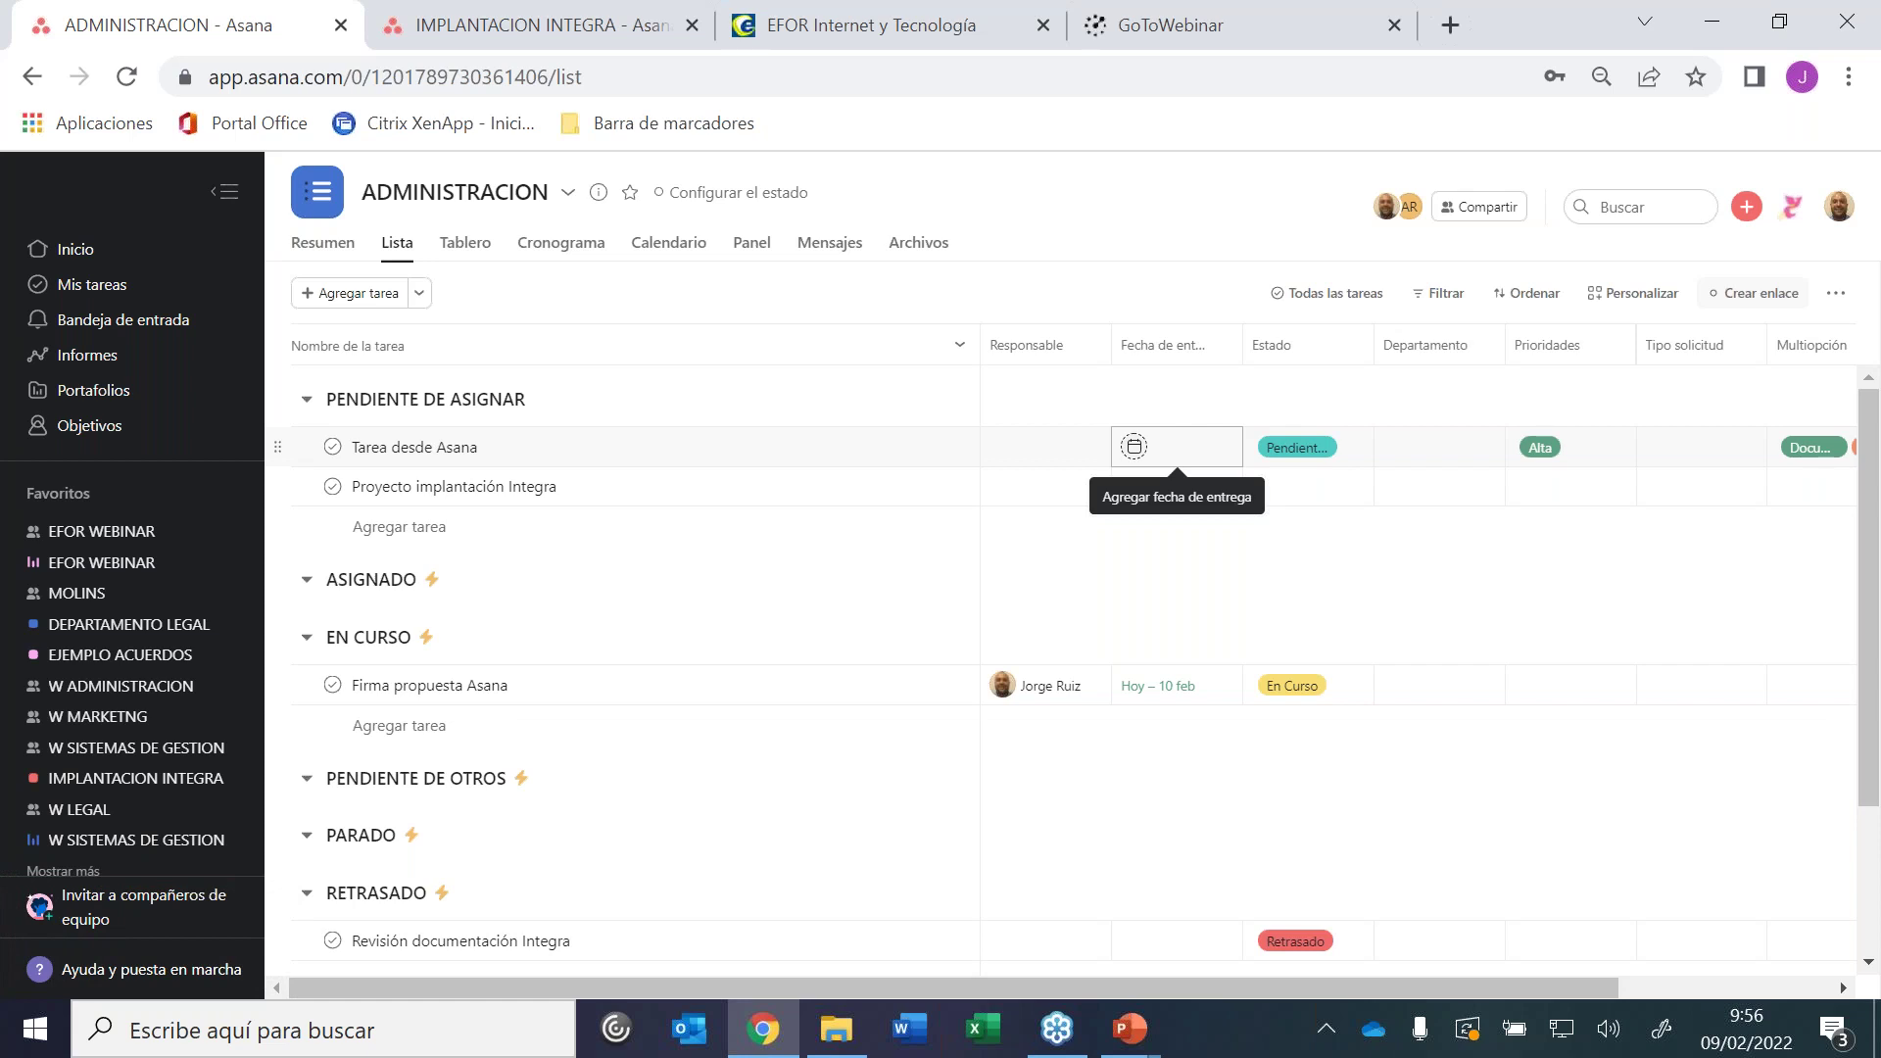
left_click(545, 486)
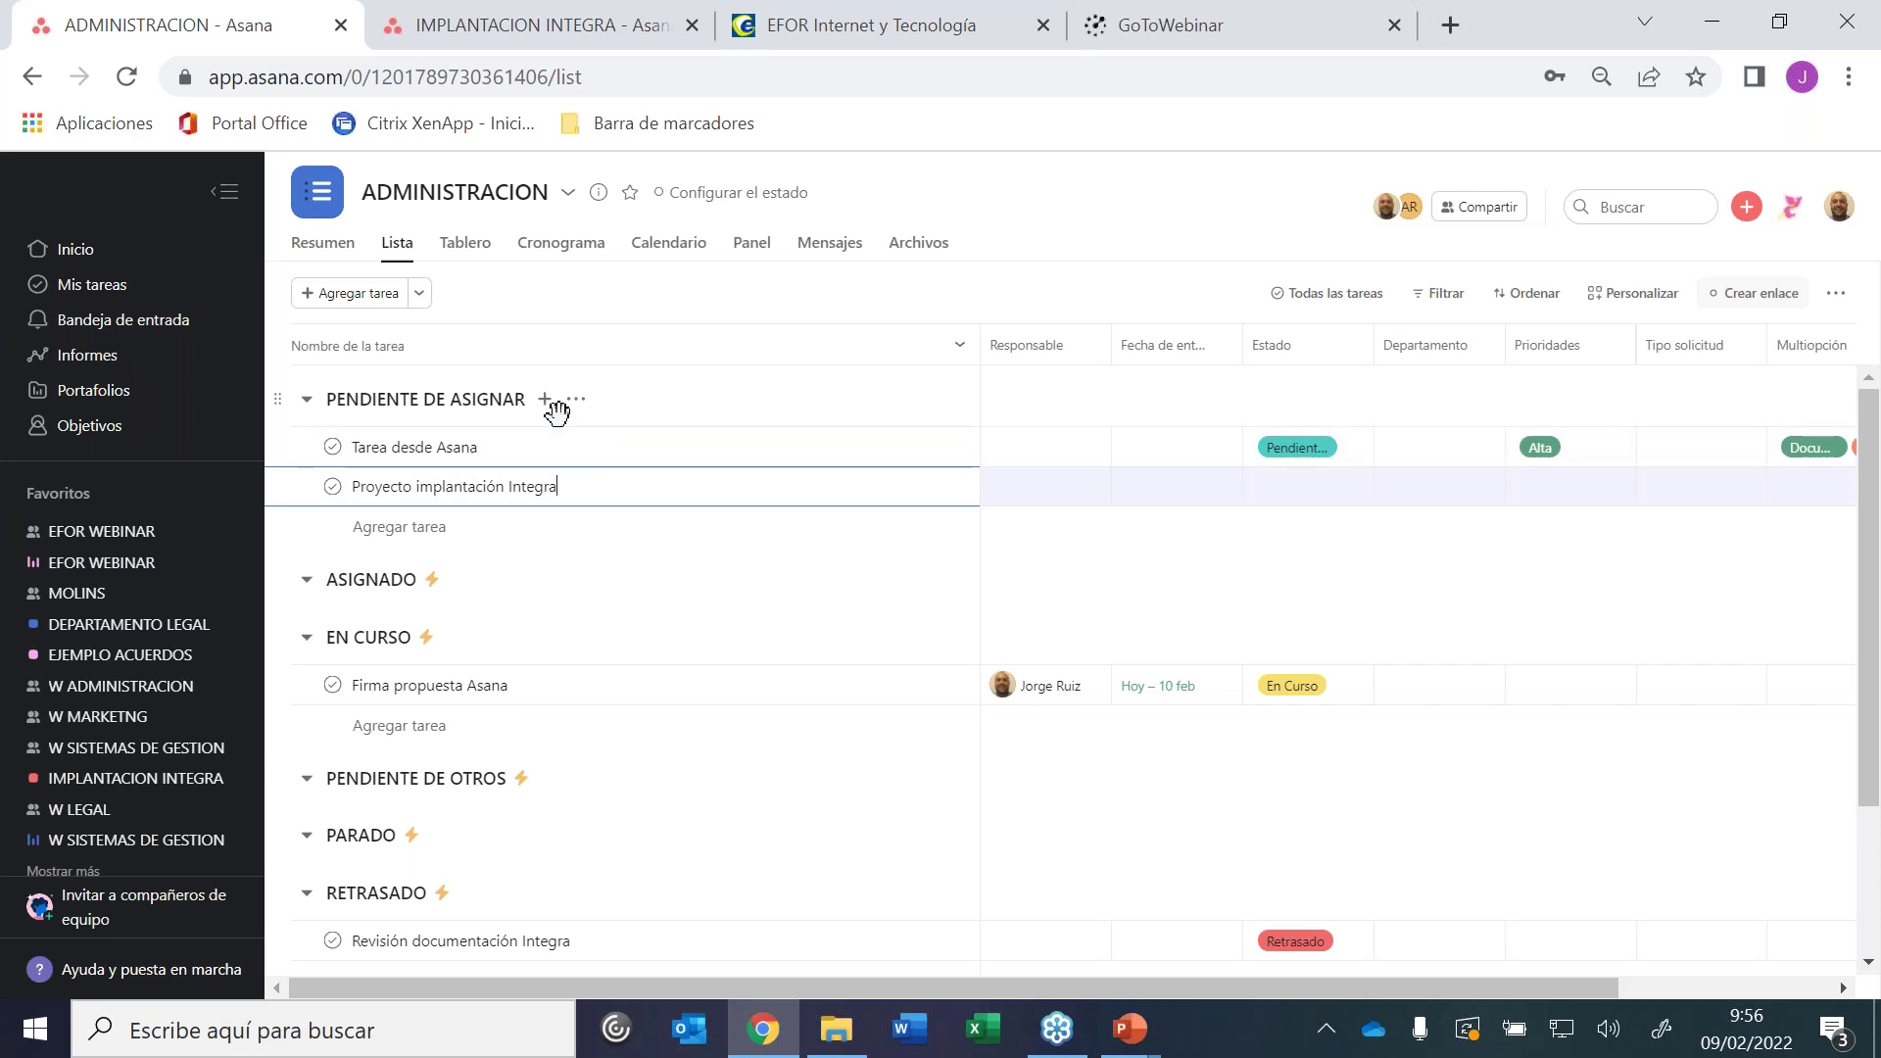
left_click(545, 400)
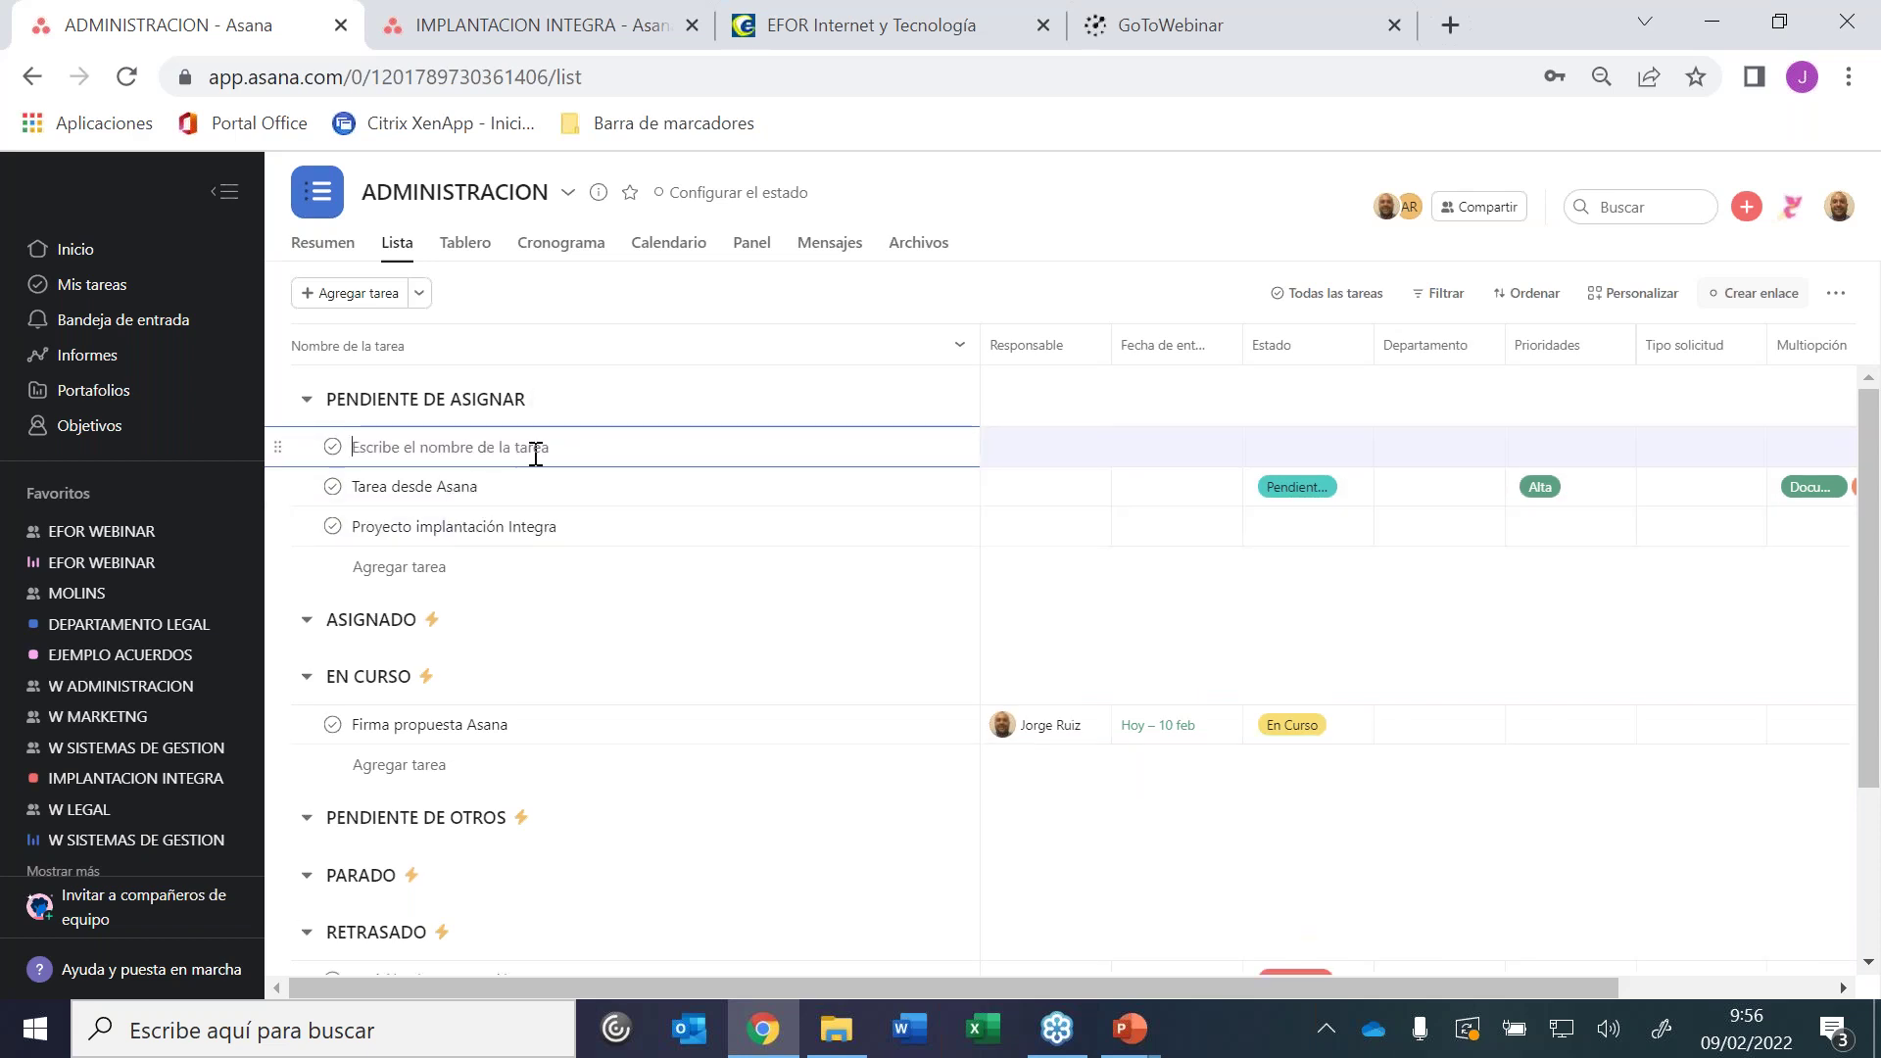
type("tAREA")
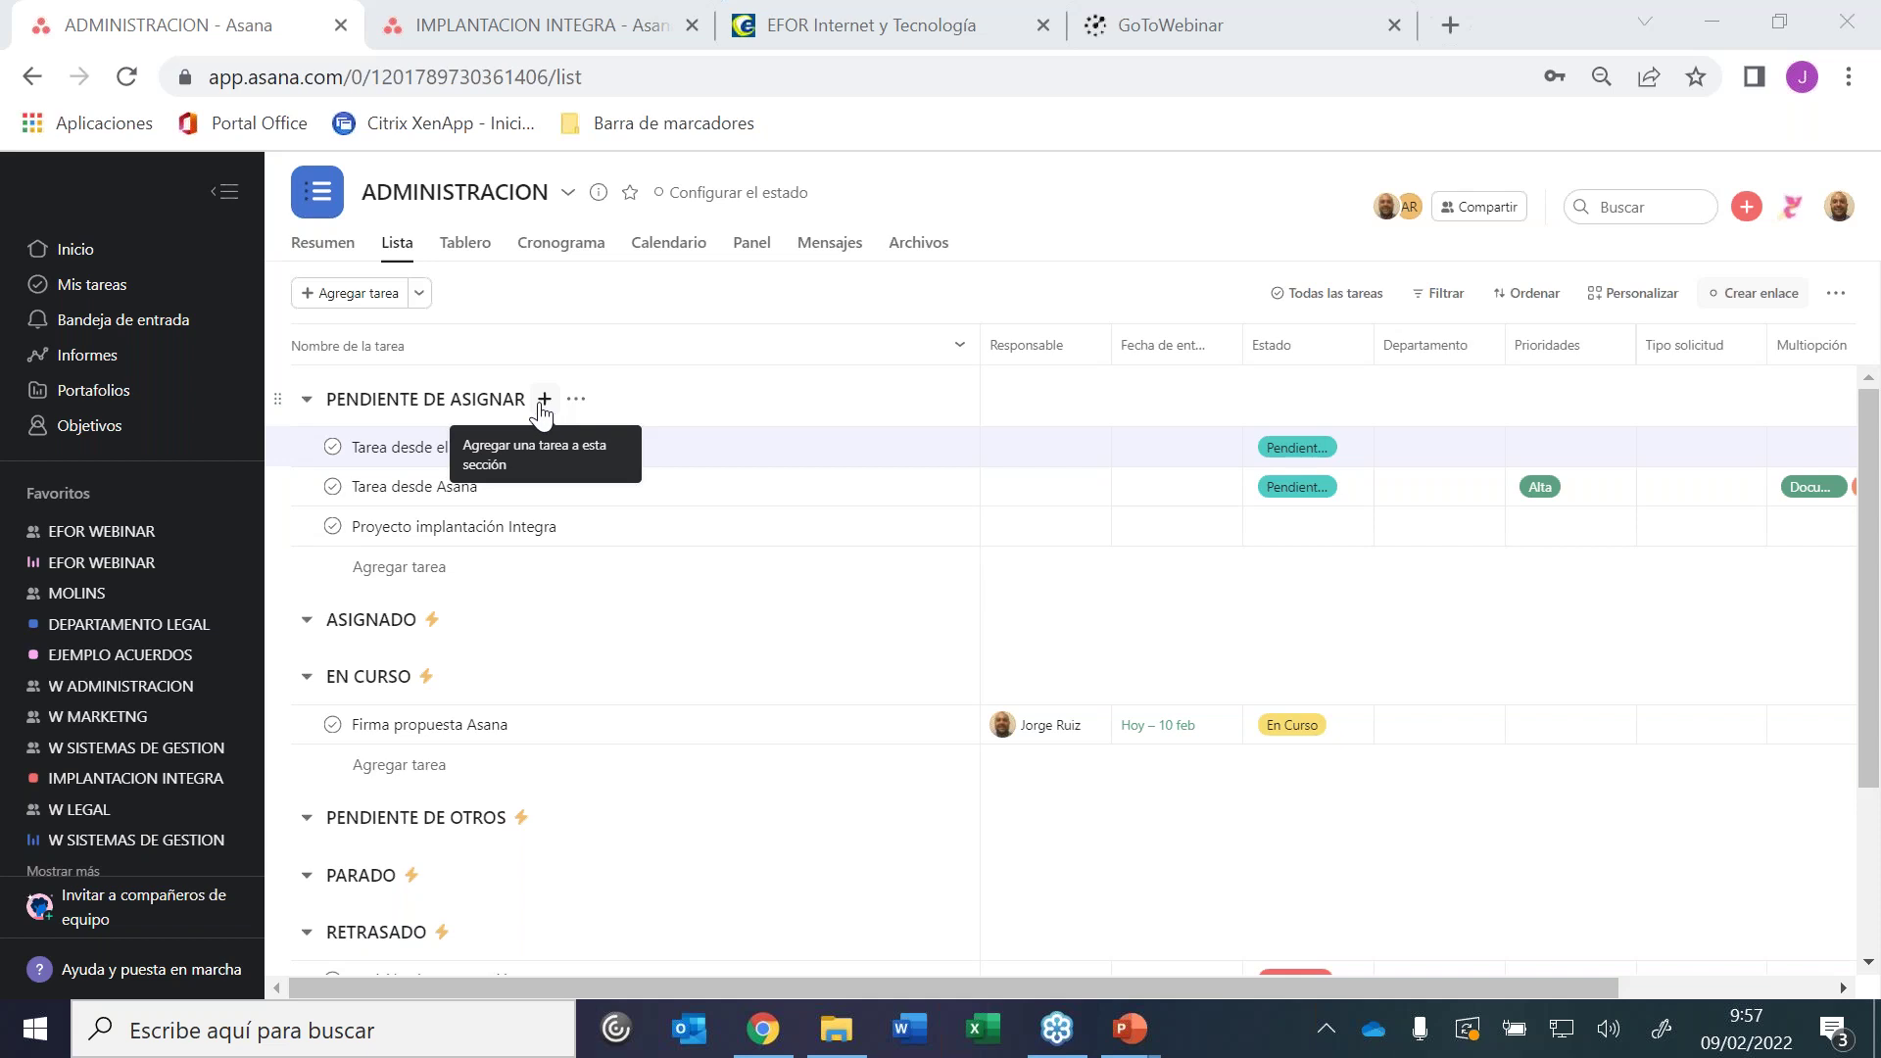
Add another task named "Tarea manual" at the start of the PENDIENTE DE ASIGNAR section
left_click(540, 405)
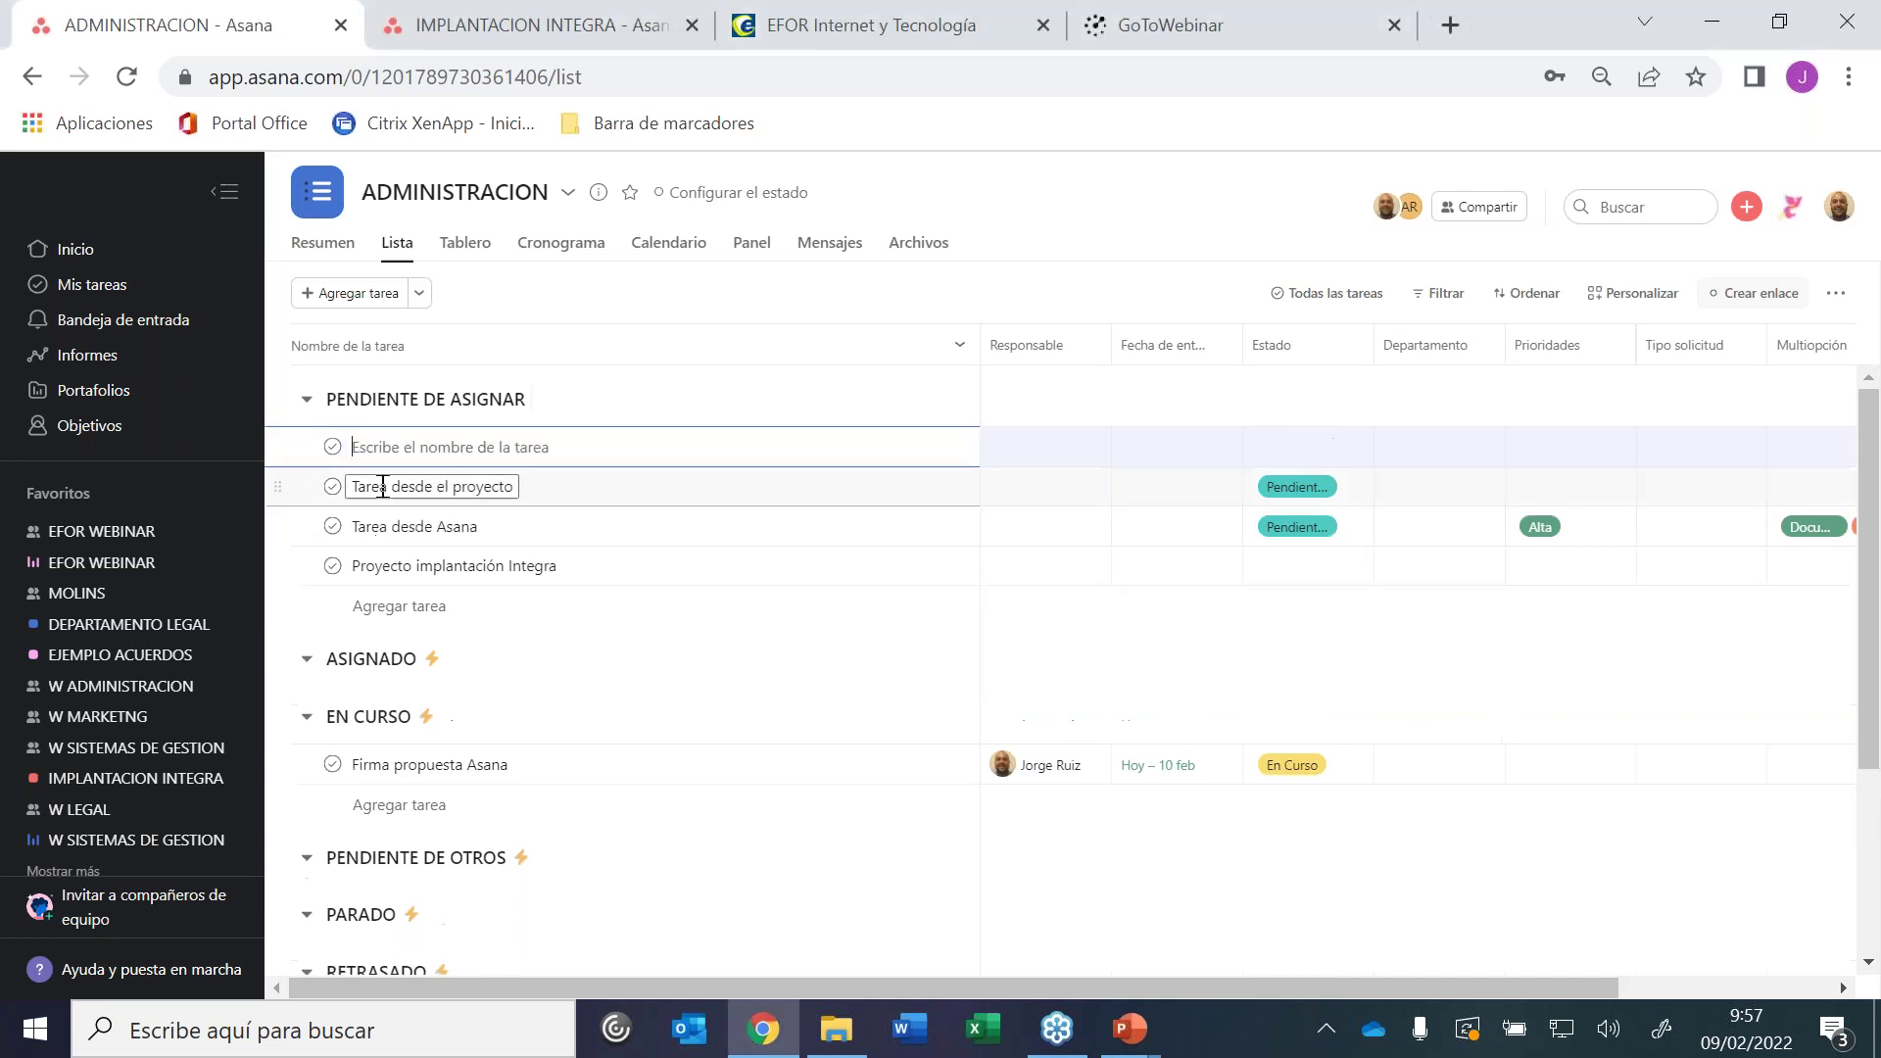
type("Tarea")
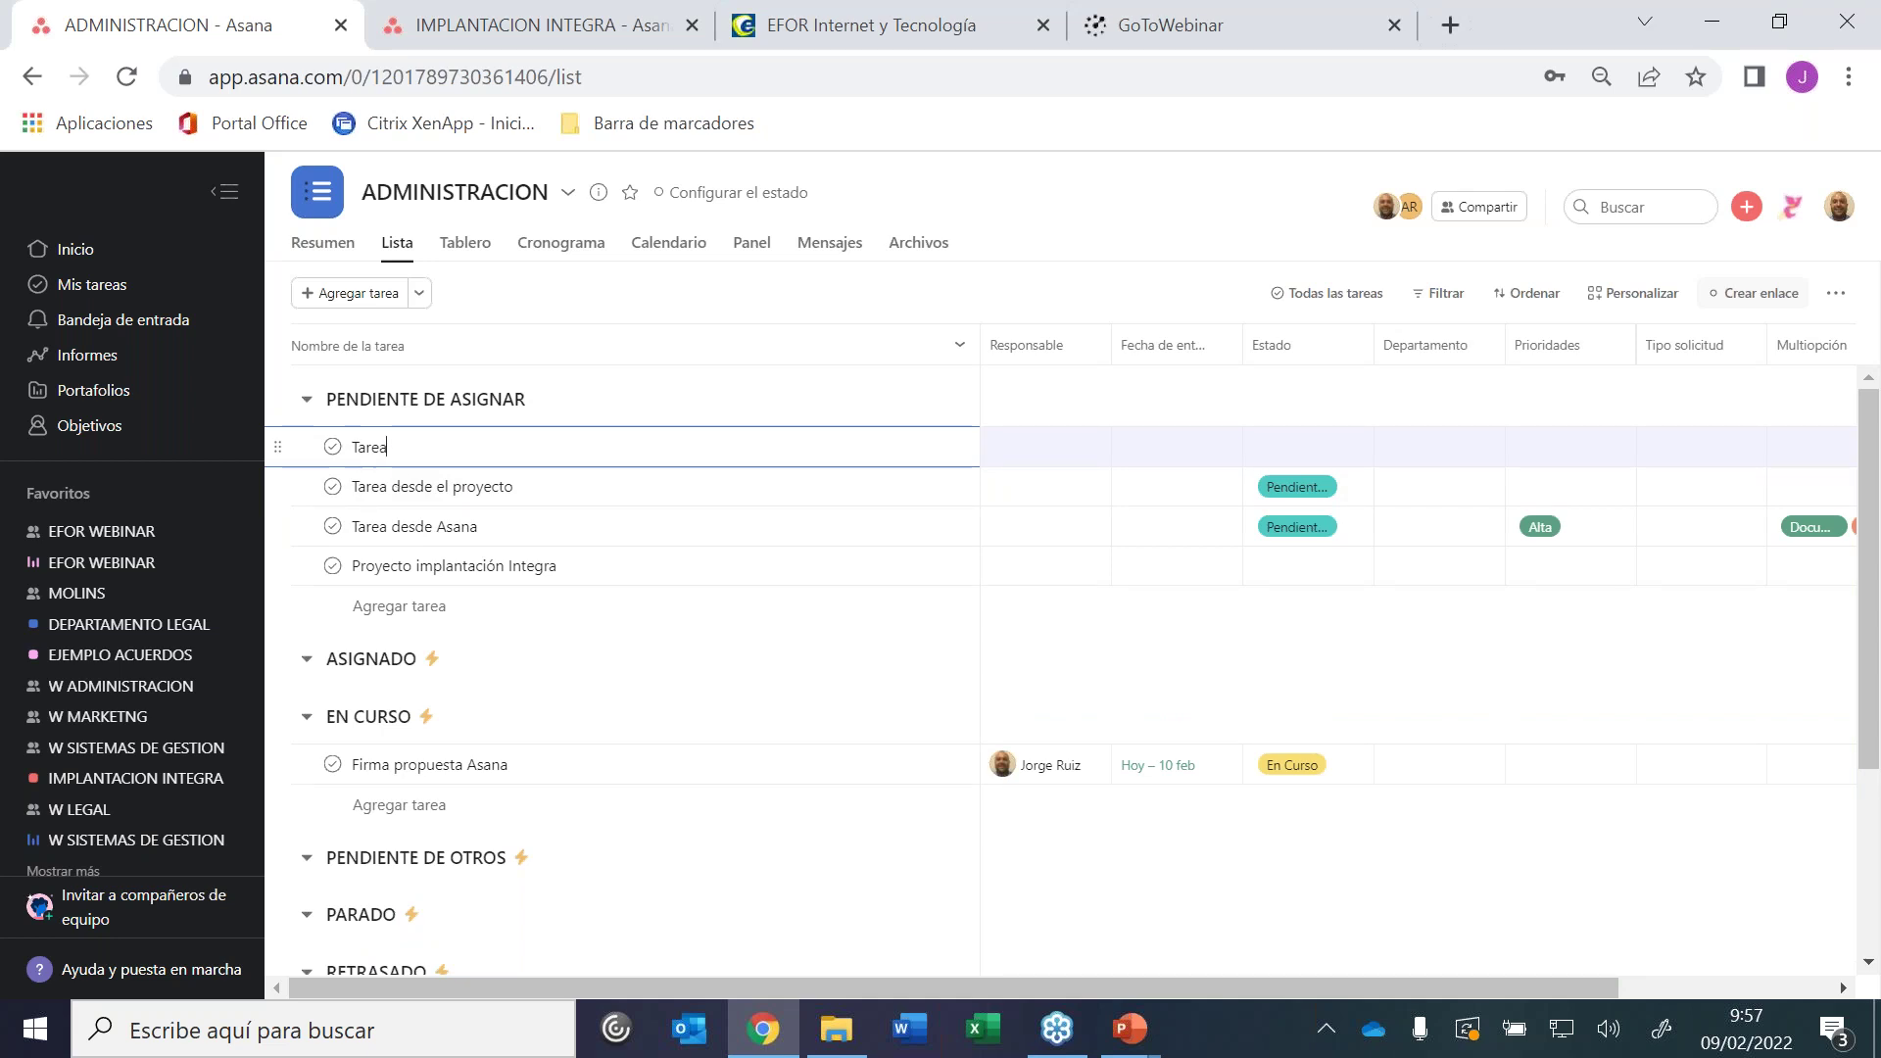
type(" manual")
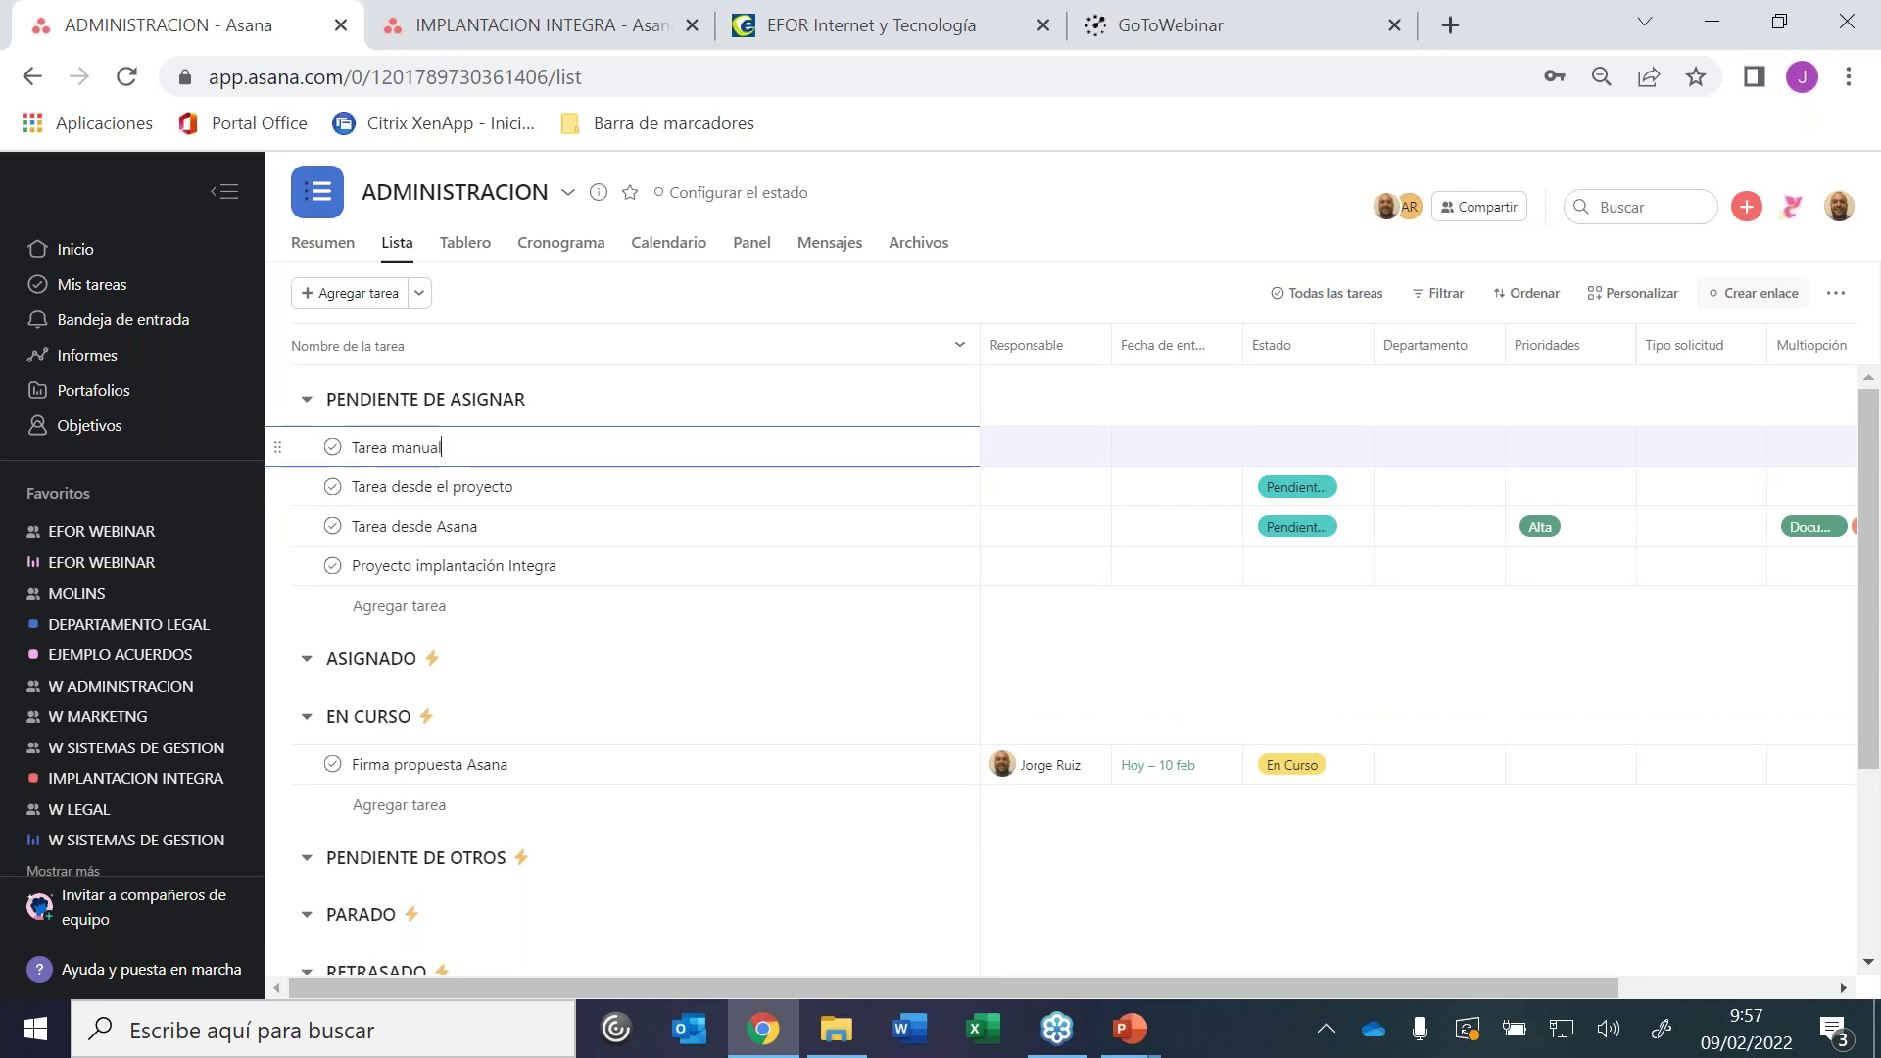
Set Tarea manual's Estado to Pendiente de Asignar, Departamento to Dirección and Prioridades to Media
left_click(1308, 449)
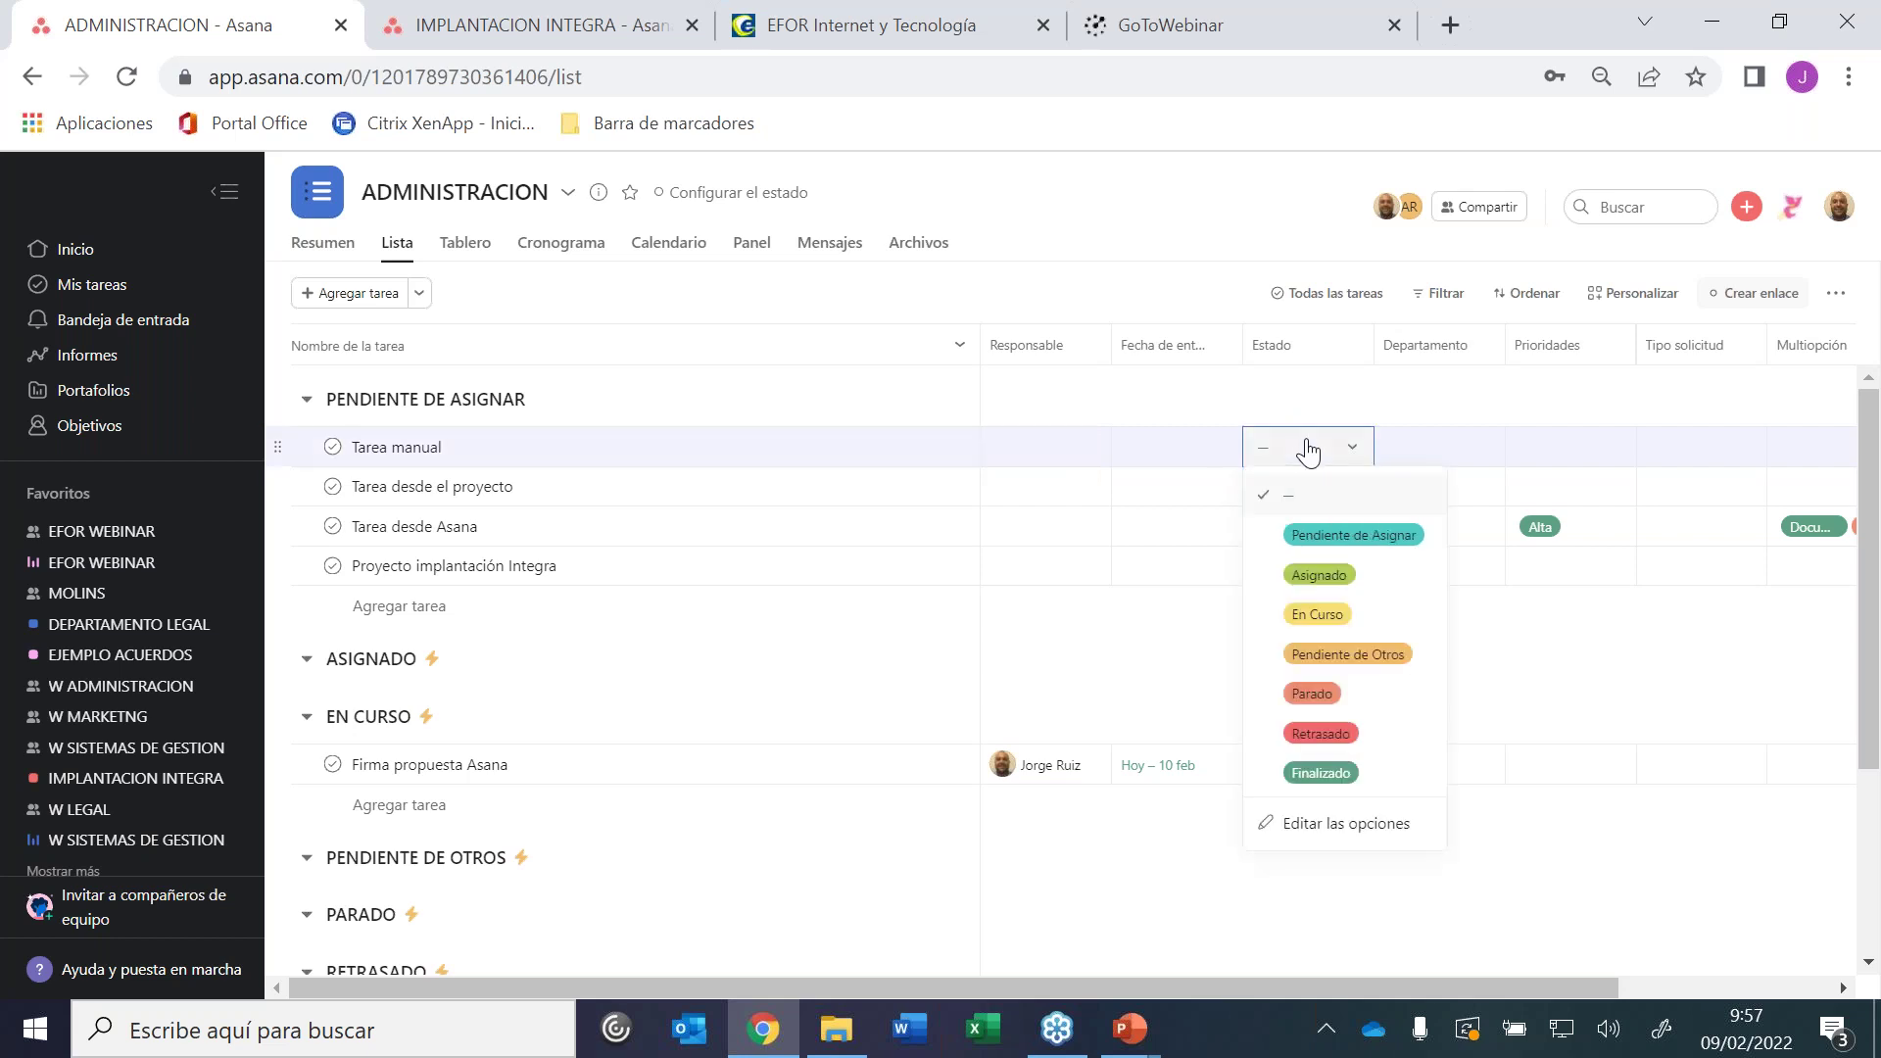
left_click(1309, 533)
left_click(1432, 452)
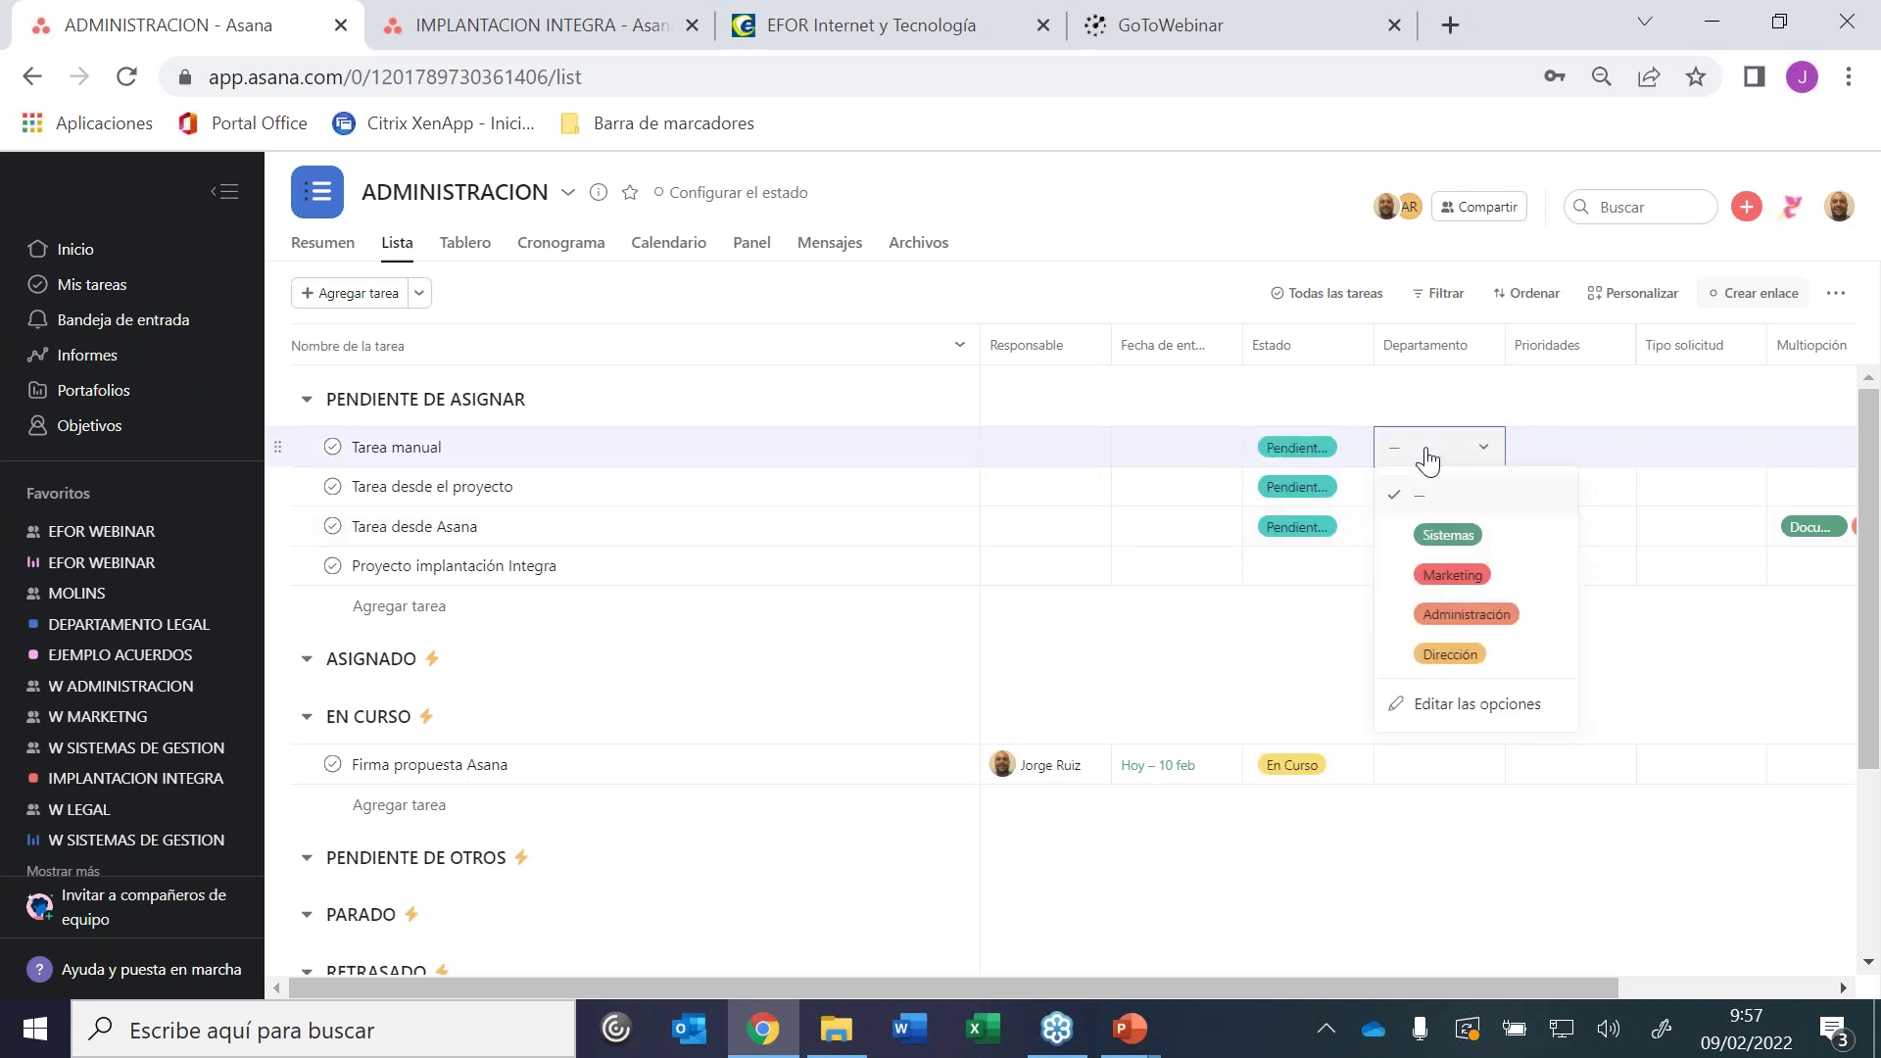
left_click(1410, 655)
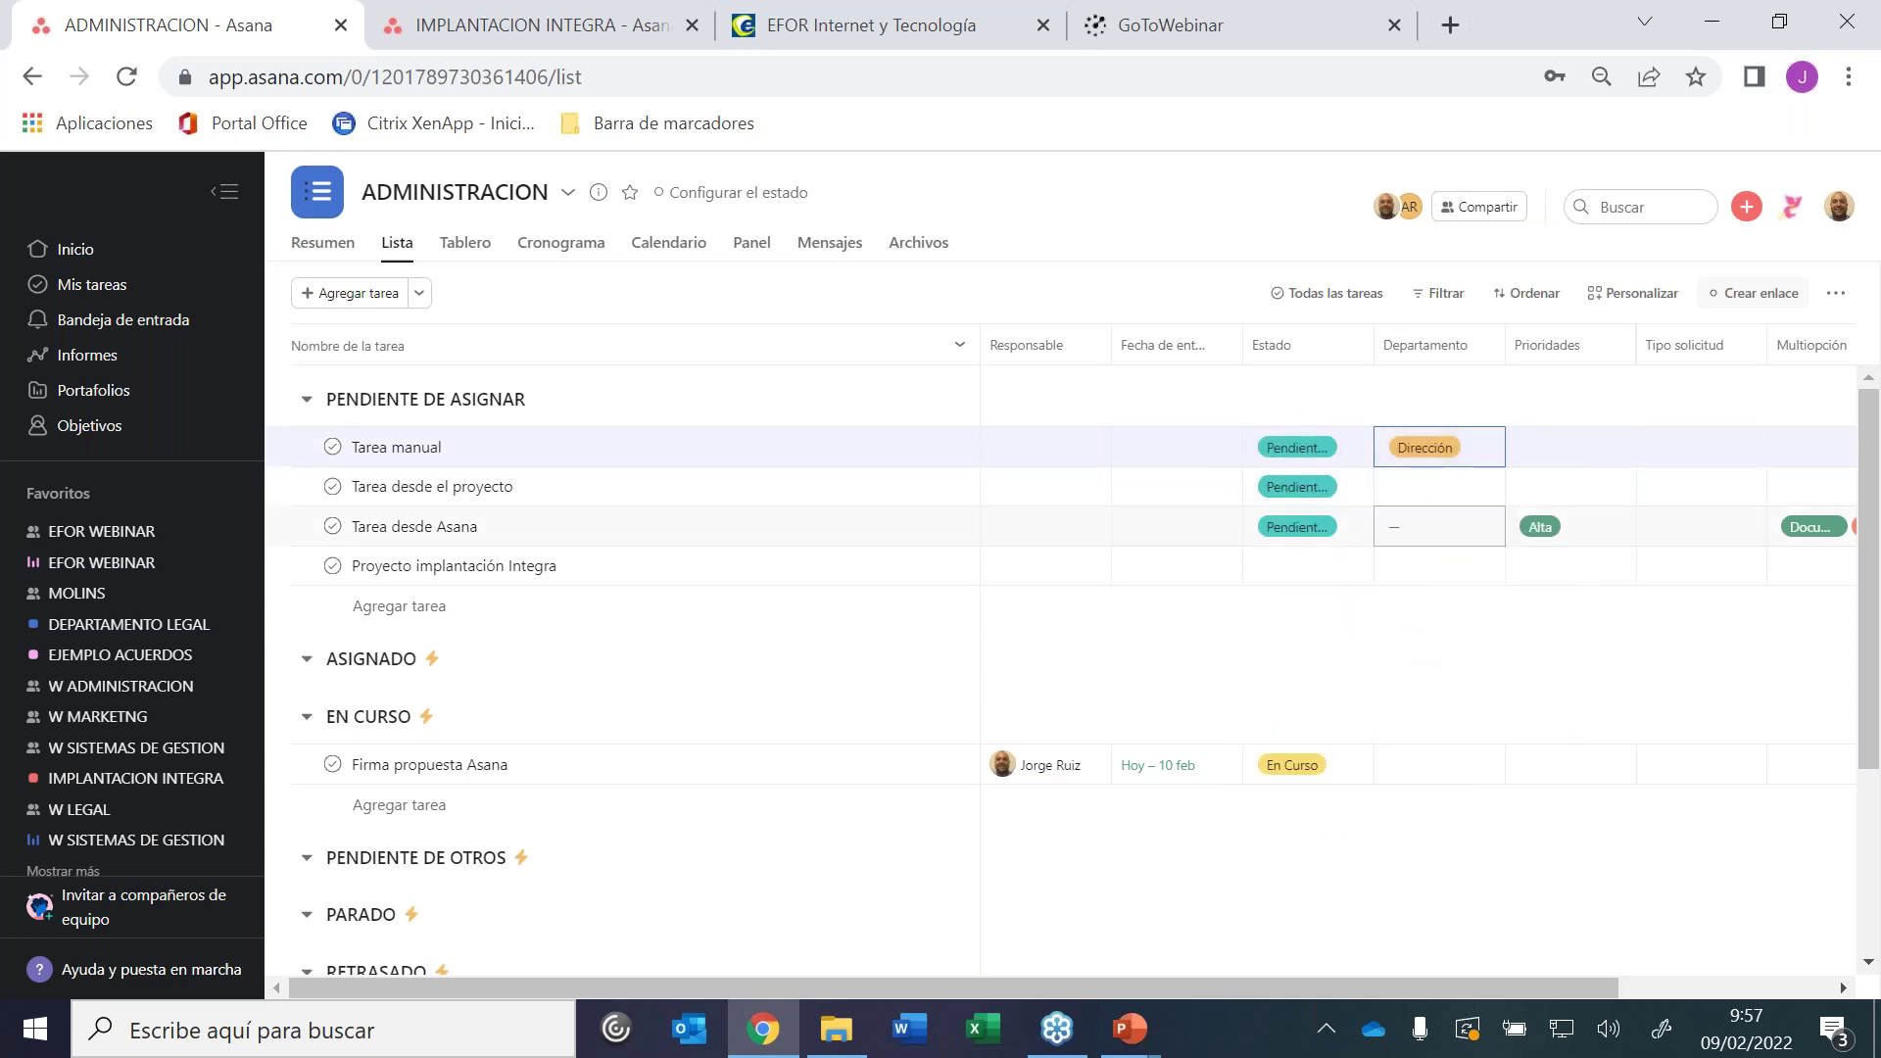
left_click(1533, 447)
left_click(1571, 576)
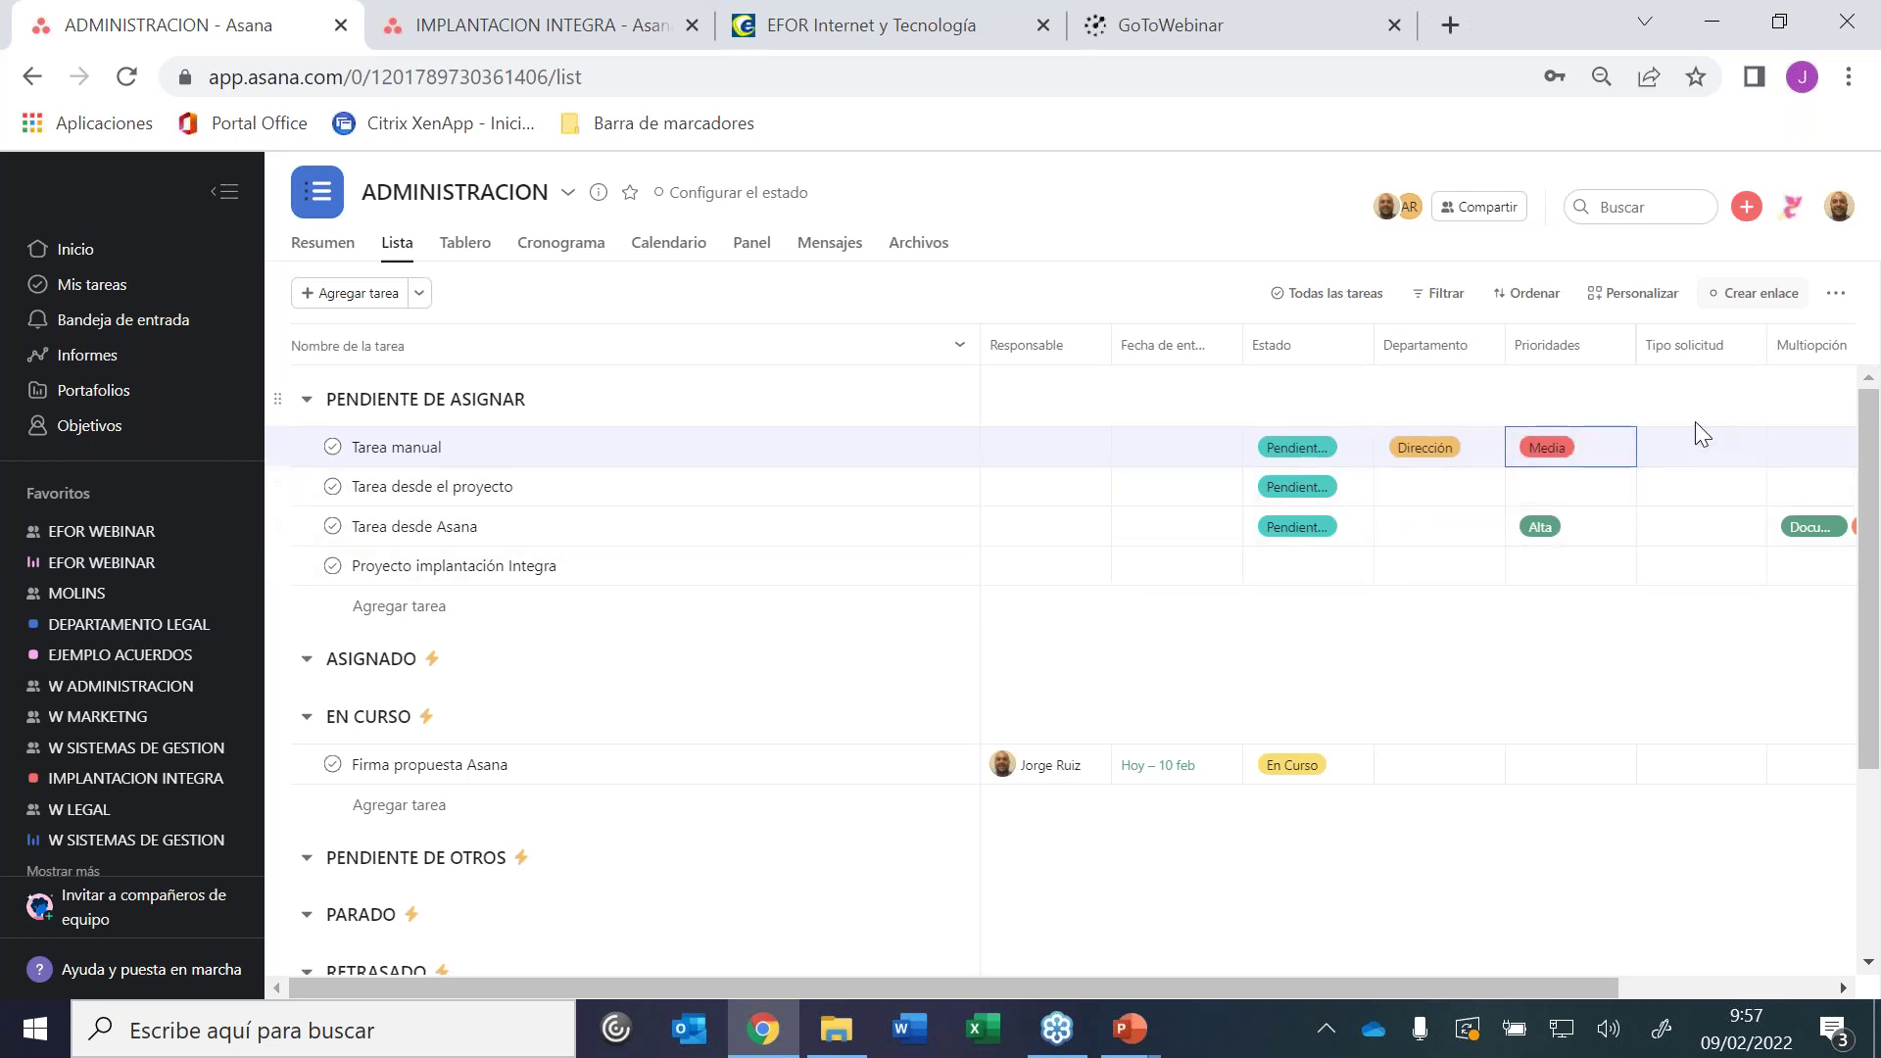
Check the ADMINISTRACION project's option for importing tasks by email, including its address and instructions, and close it
left_click(567, 192)
mouse_move(786, 542)
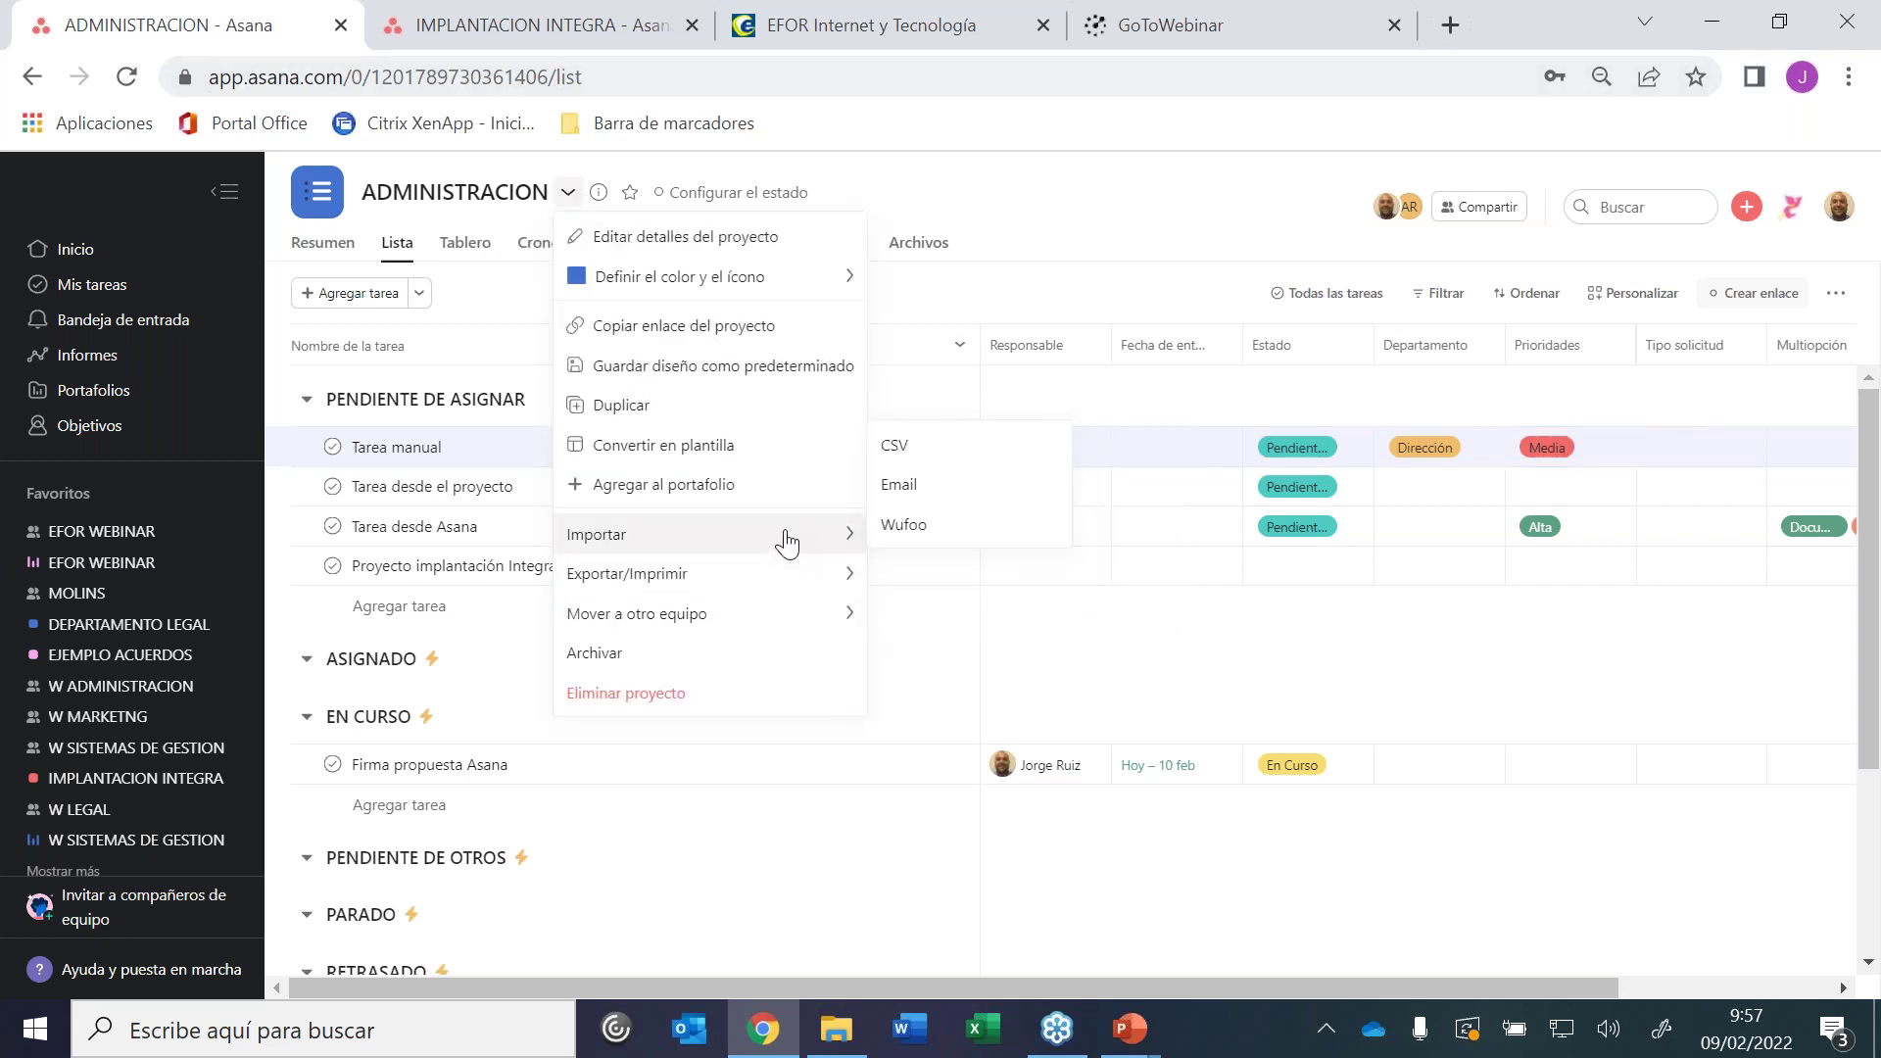
left_click(973, 495)
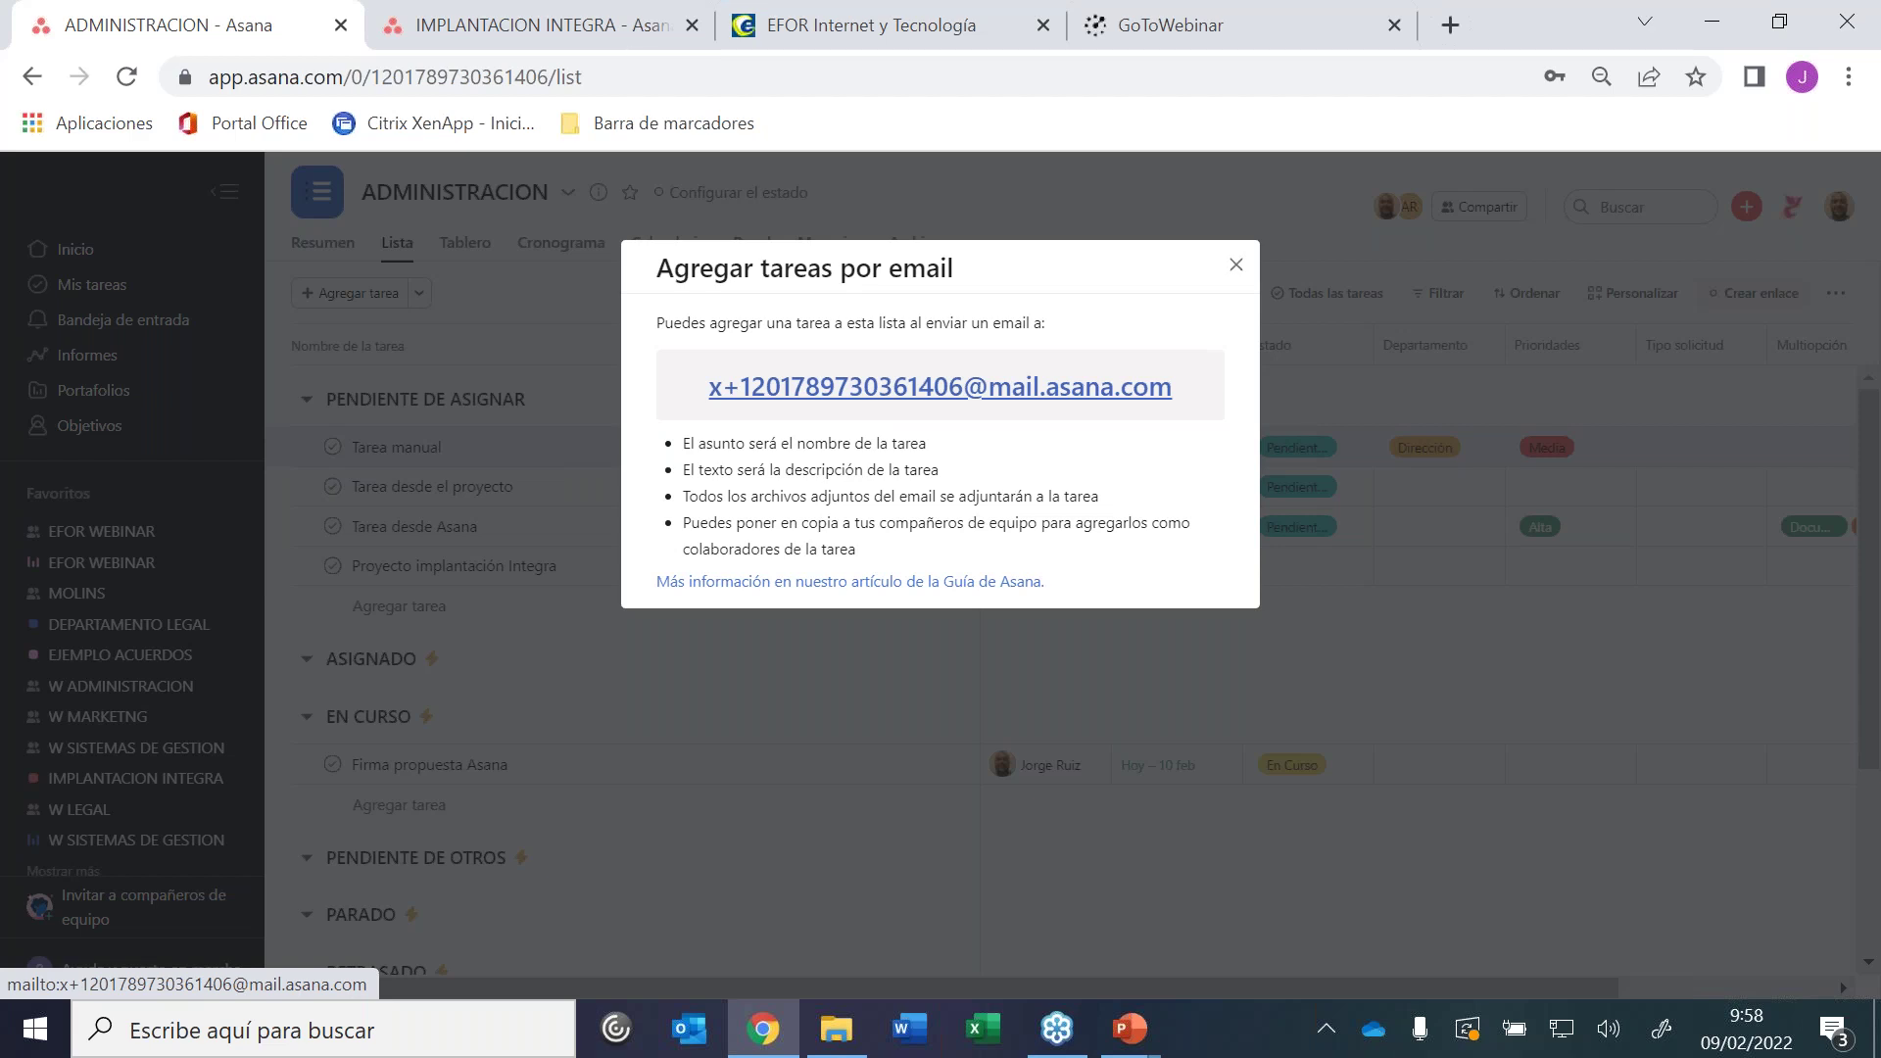
left_click(1235, 264)
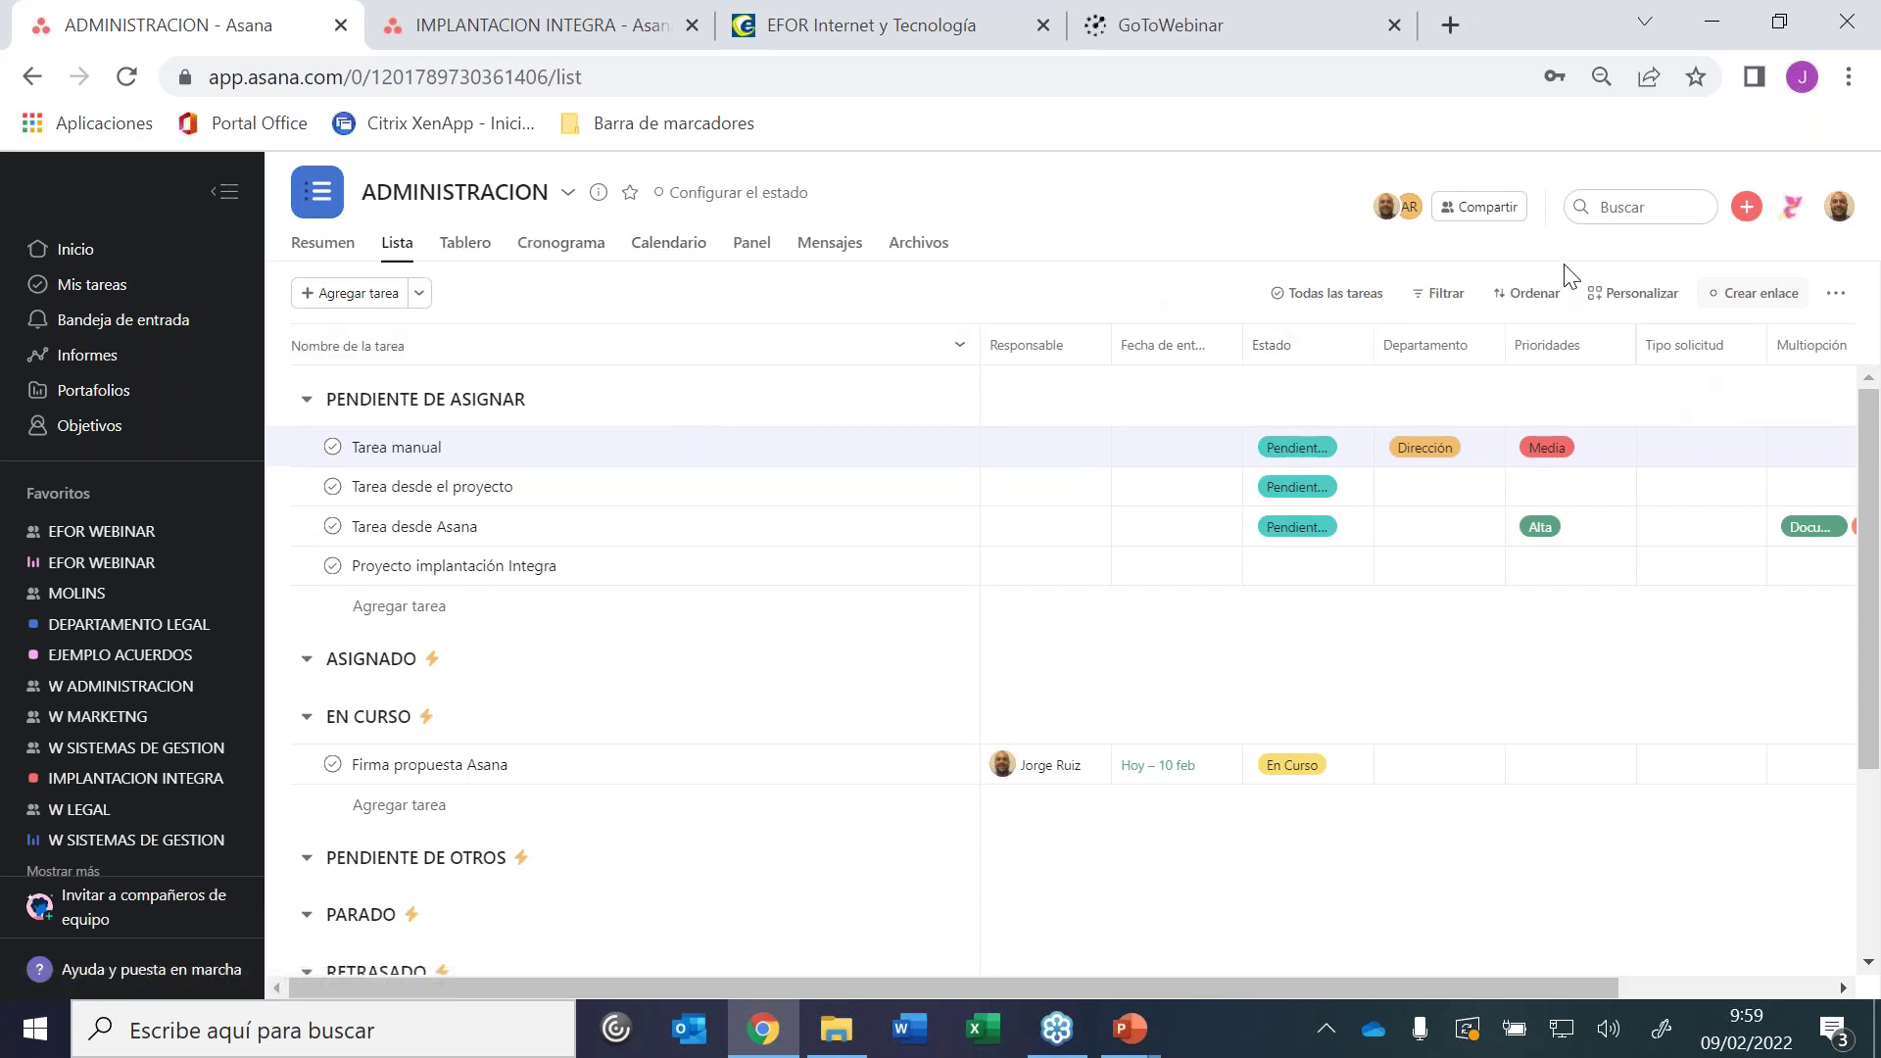
Open the project's ADMINISTRACION form for editing from the project customization options
left_click(1652, 297)
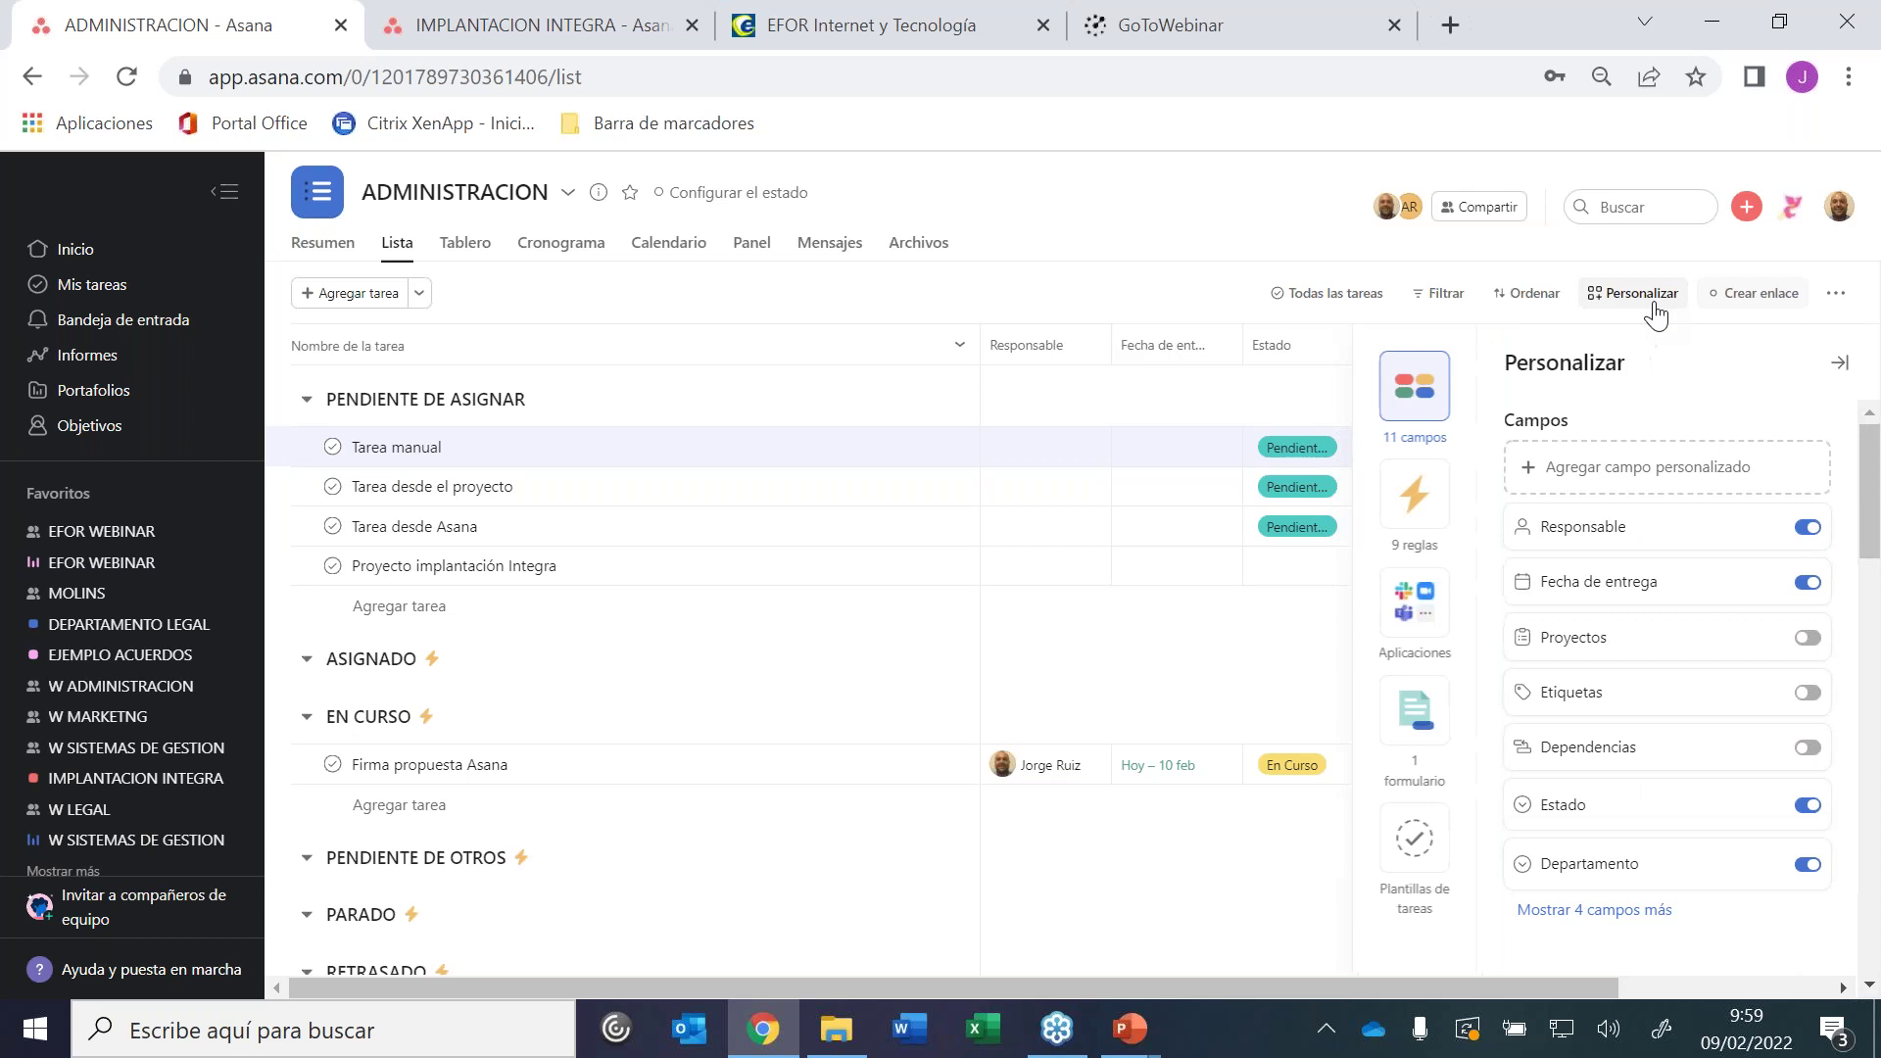
left_click(1414, 709)
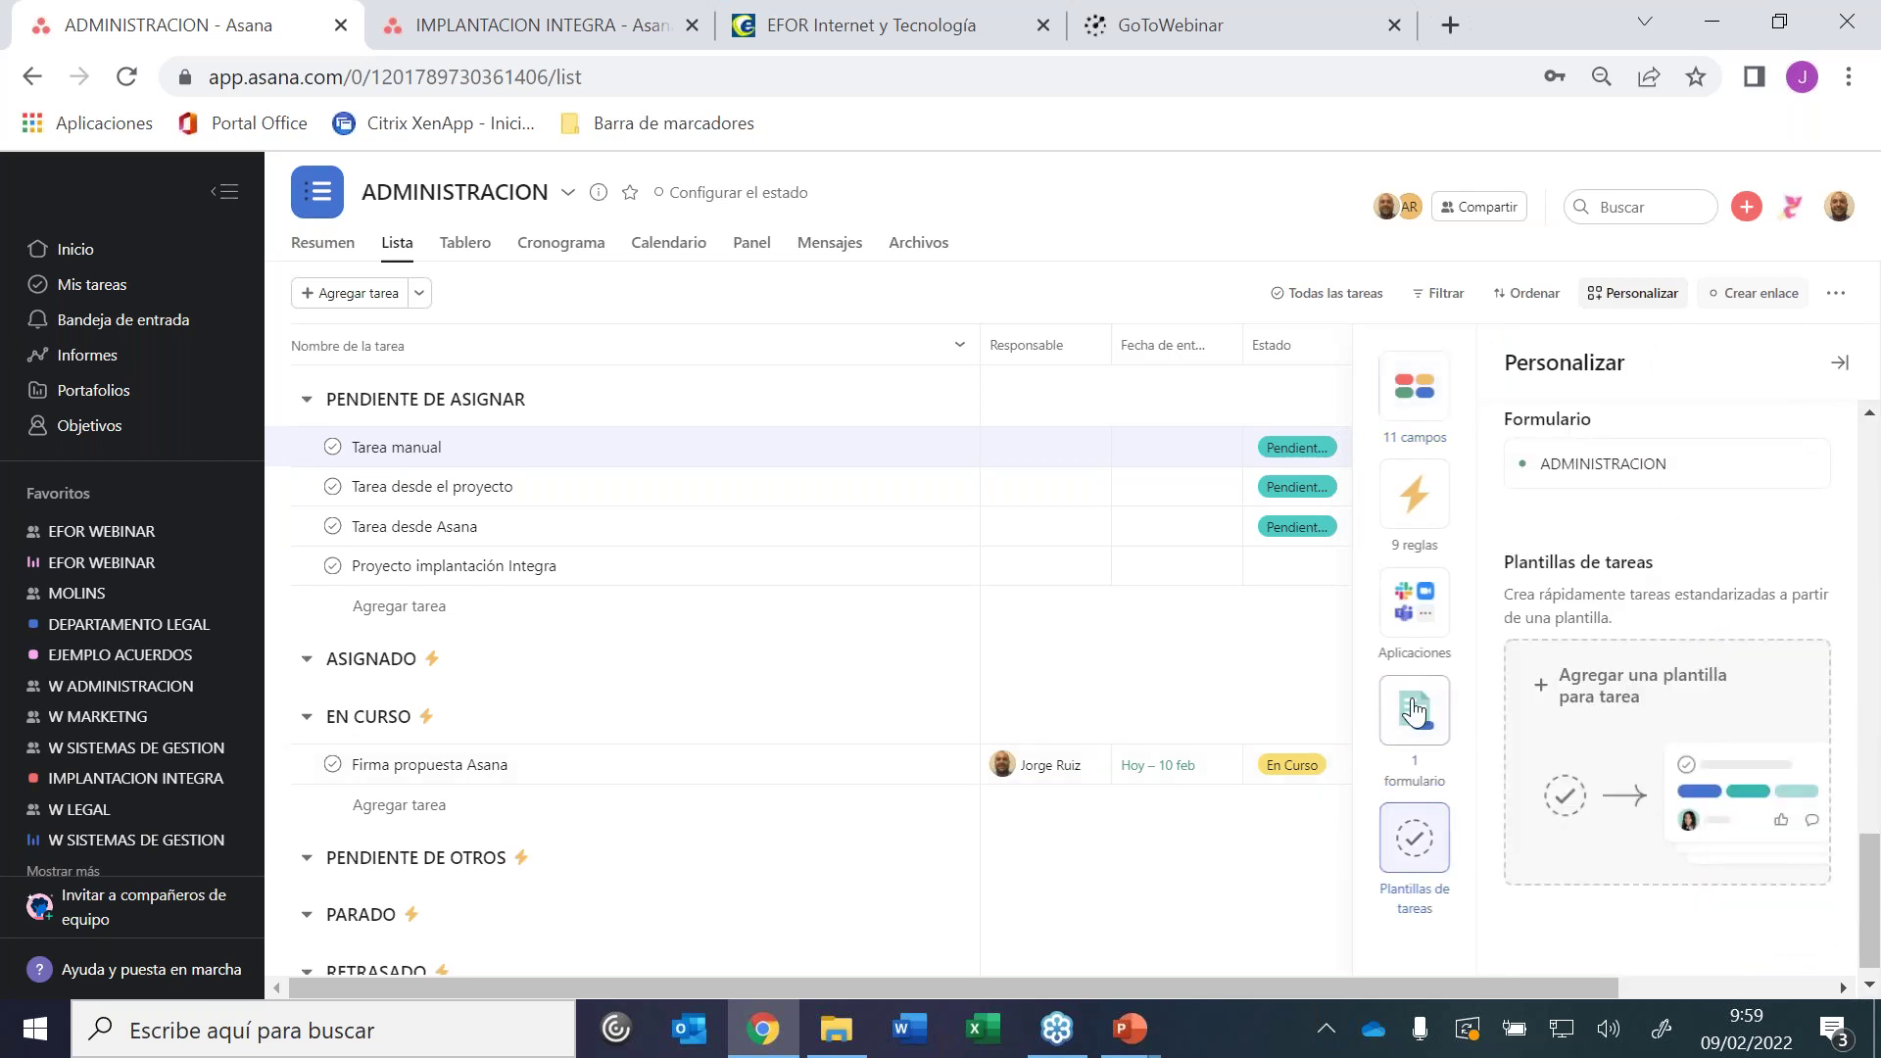
left_click(1693, 470)
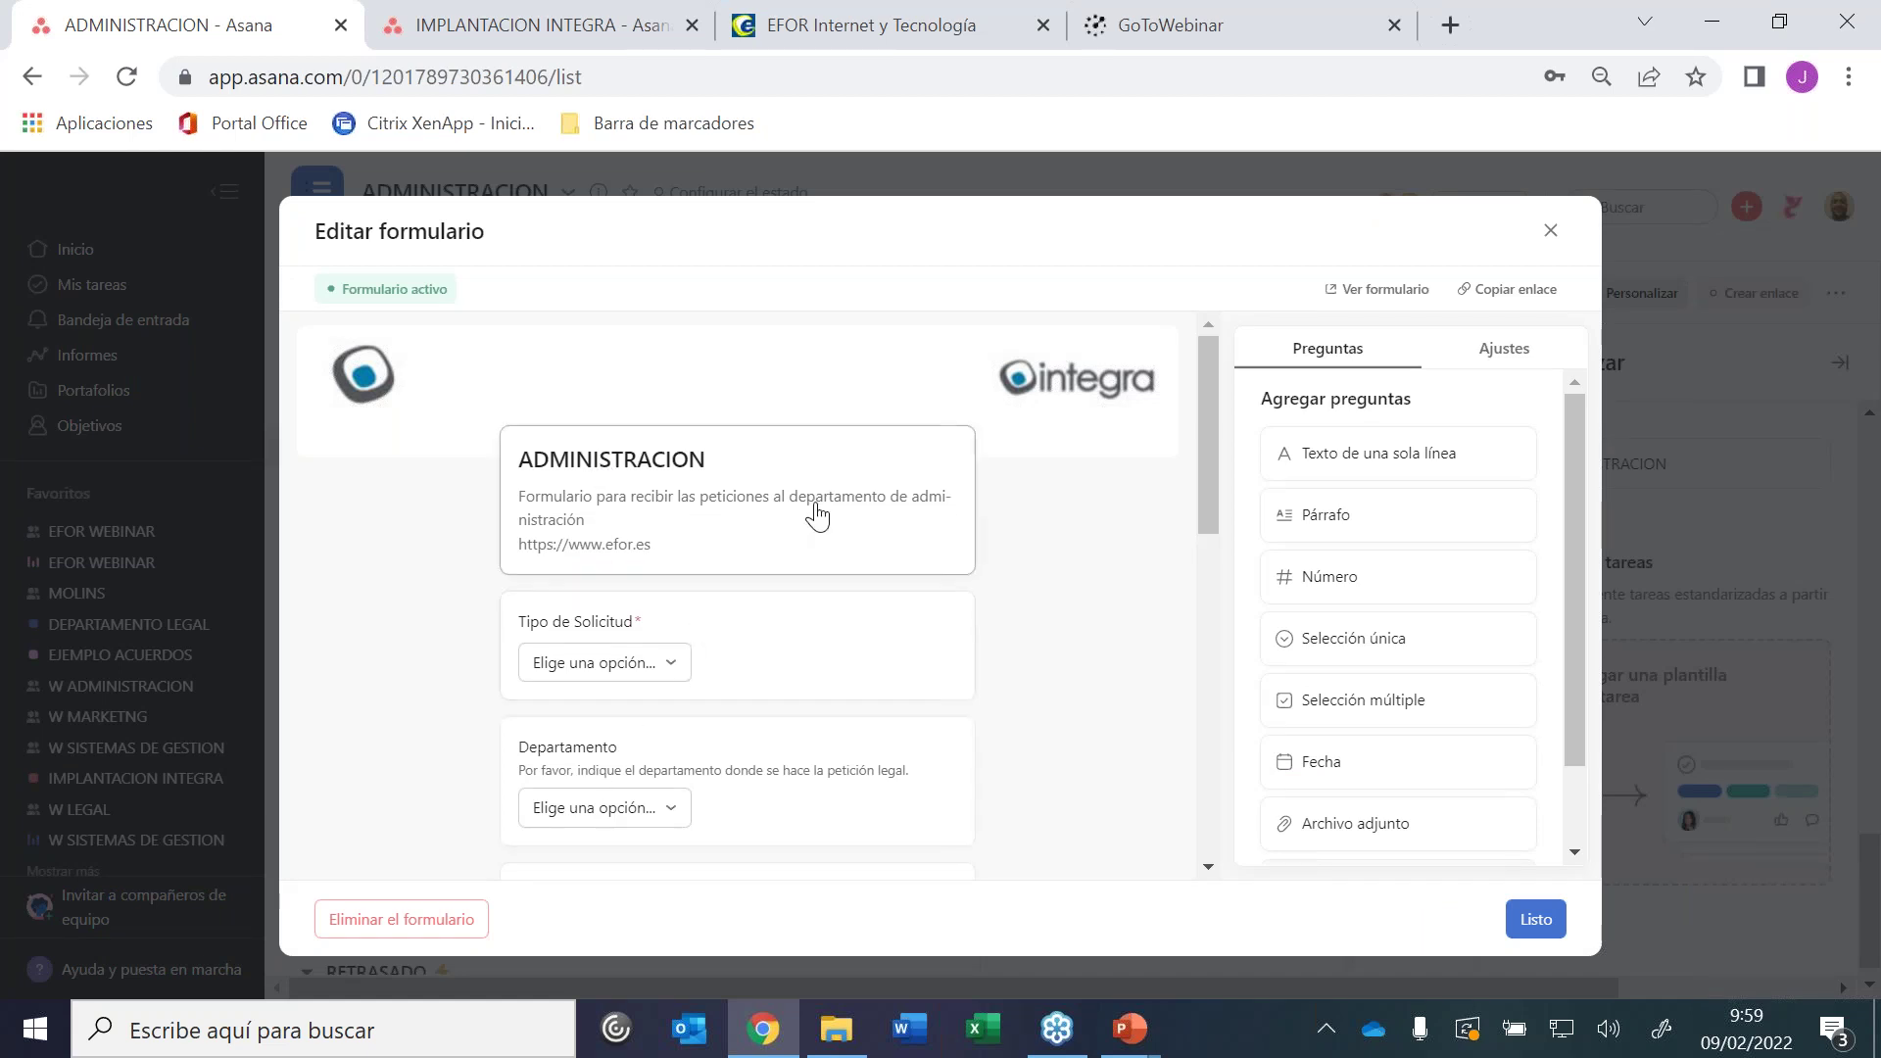
Retitle the form's required paragraph question "Descripción petición legal" as "Descripción petición administración"
left_click_drag(1209, 390, 1250, 617)
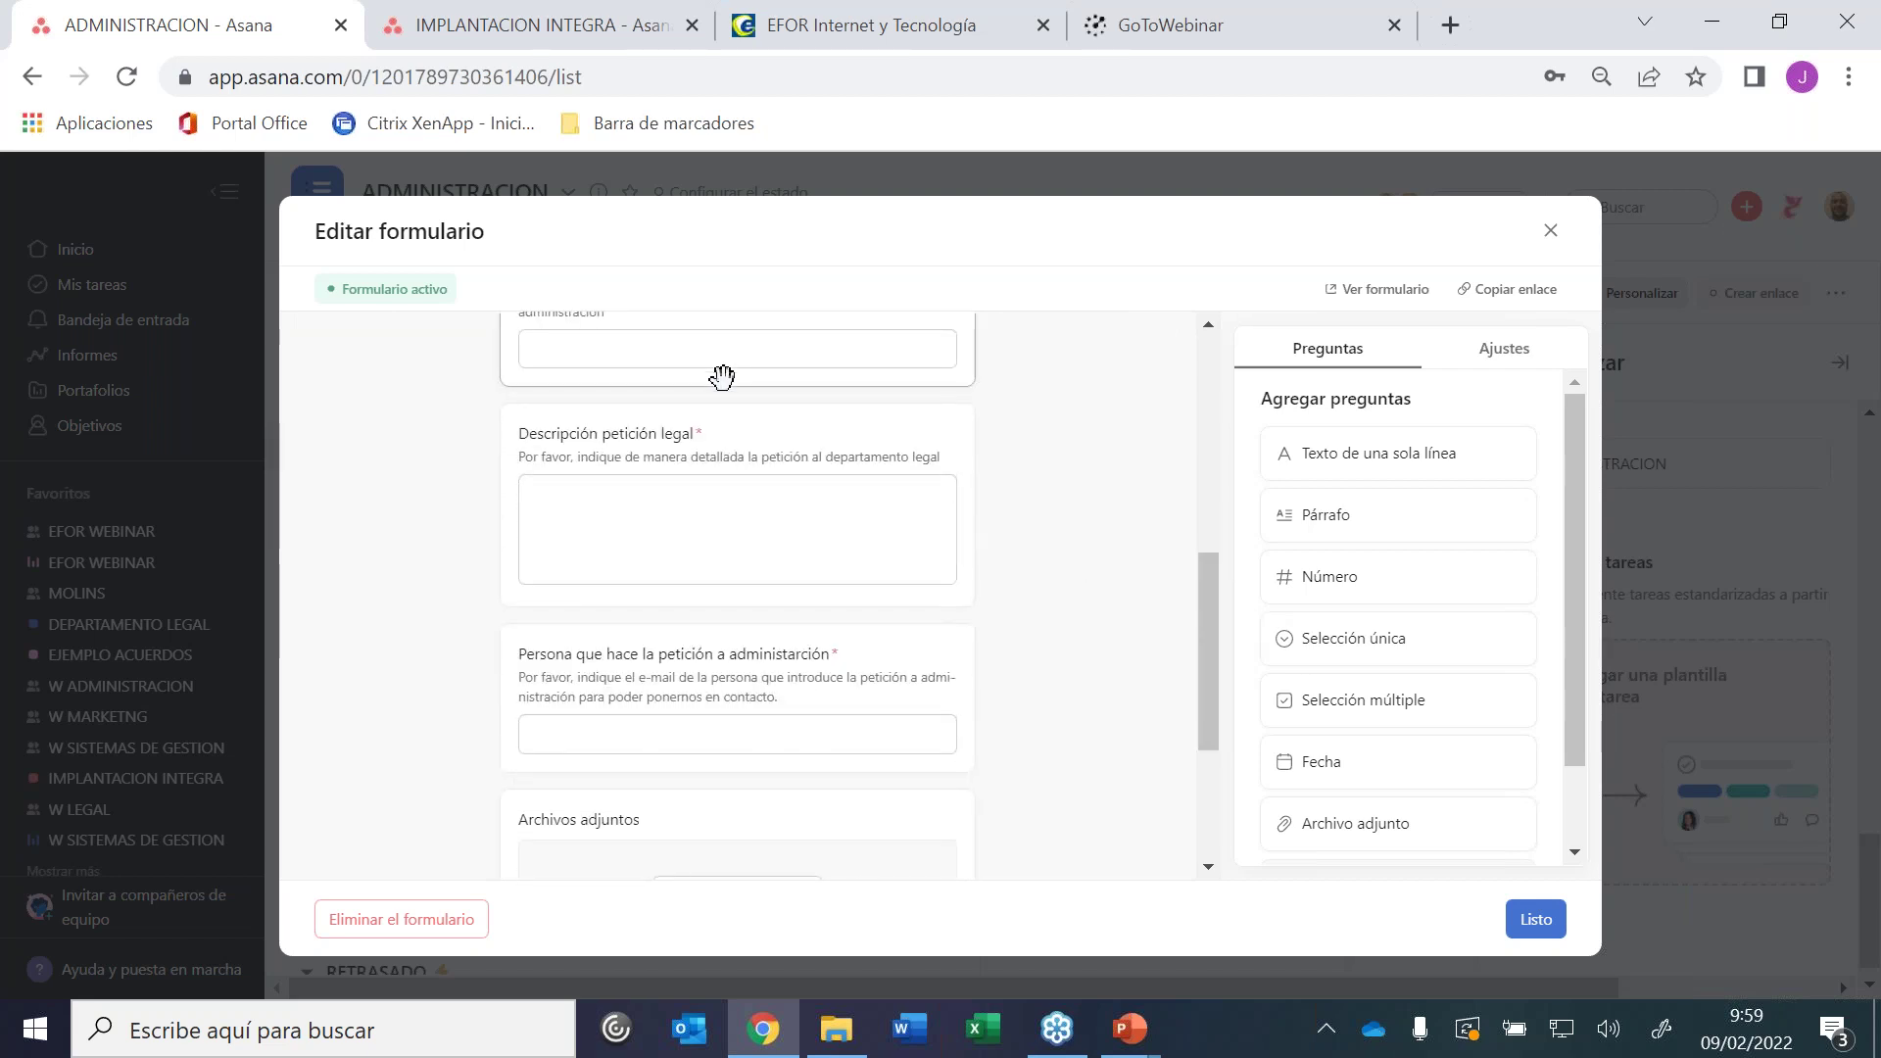
left_click(583, 542)
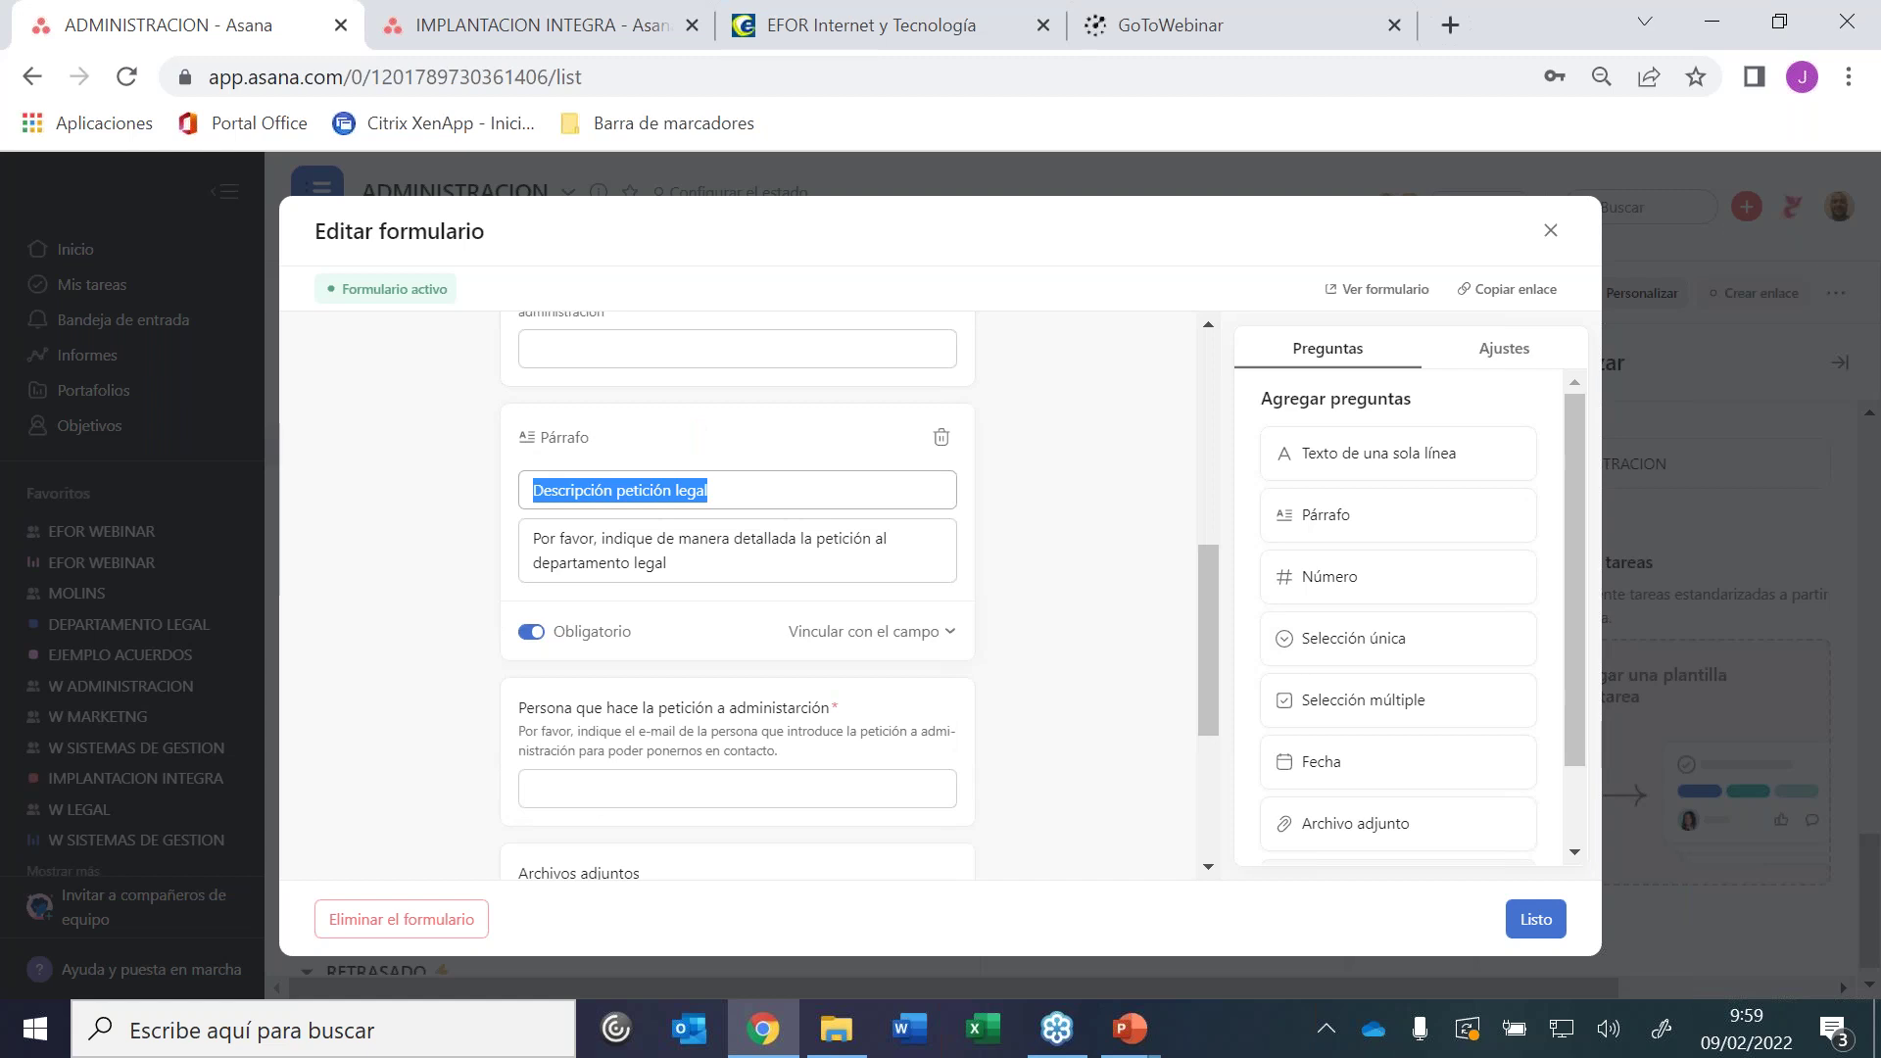
left_click(762, 483)
key("BackSpace")
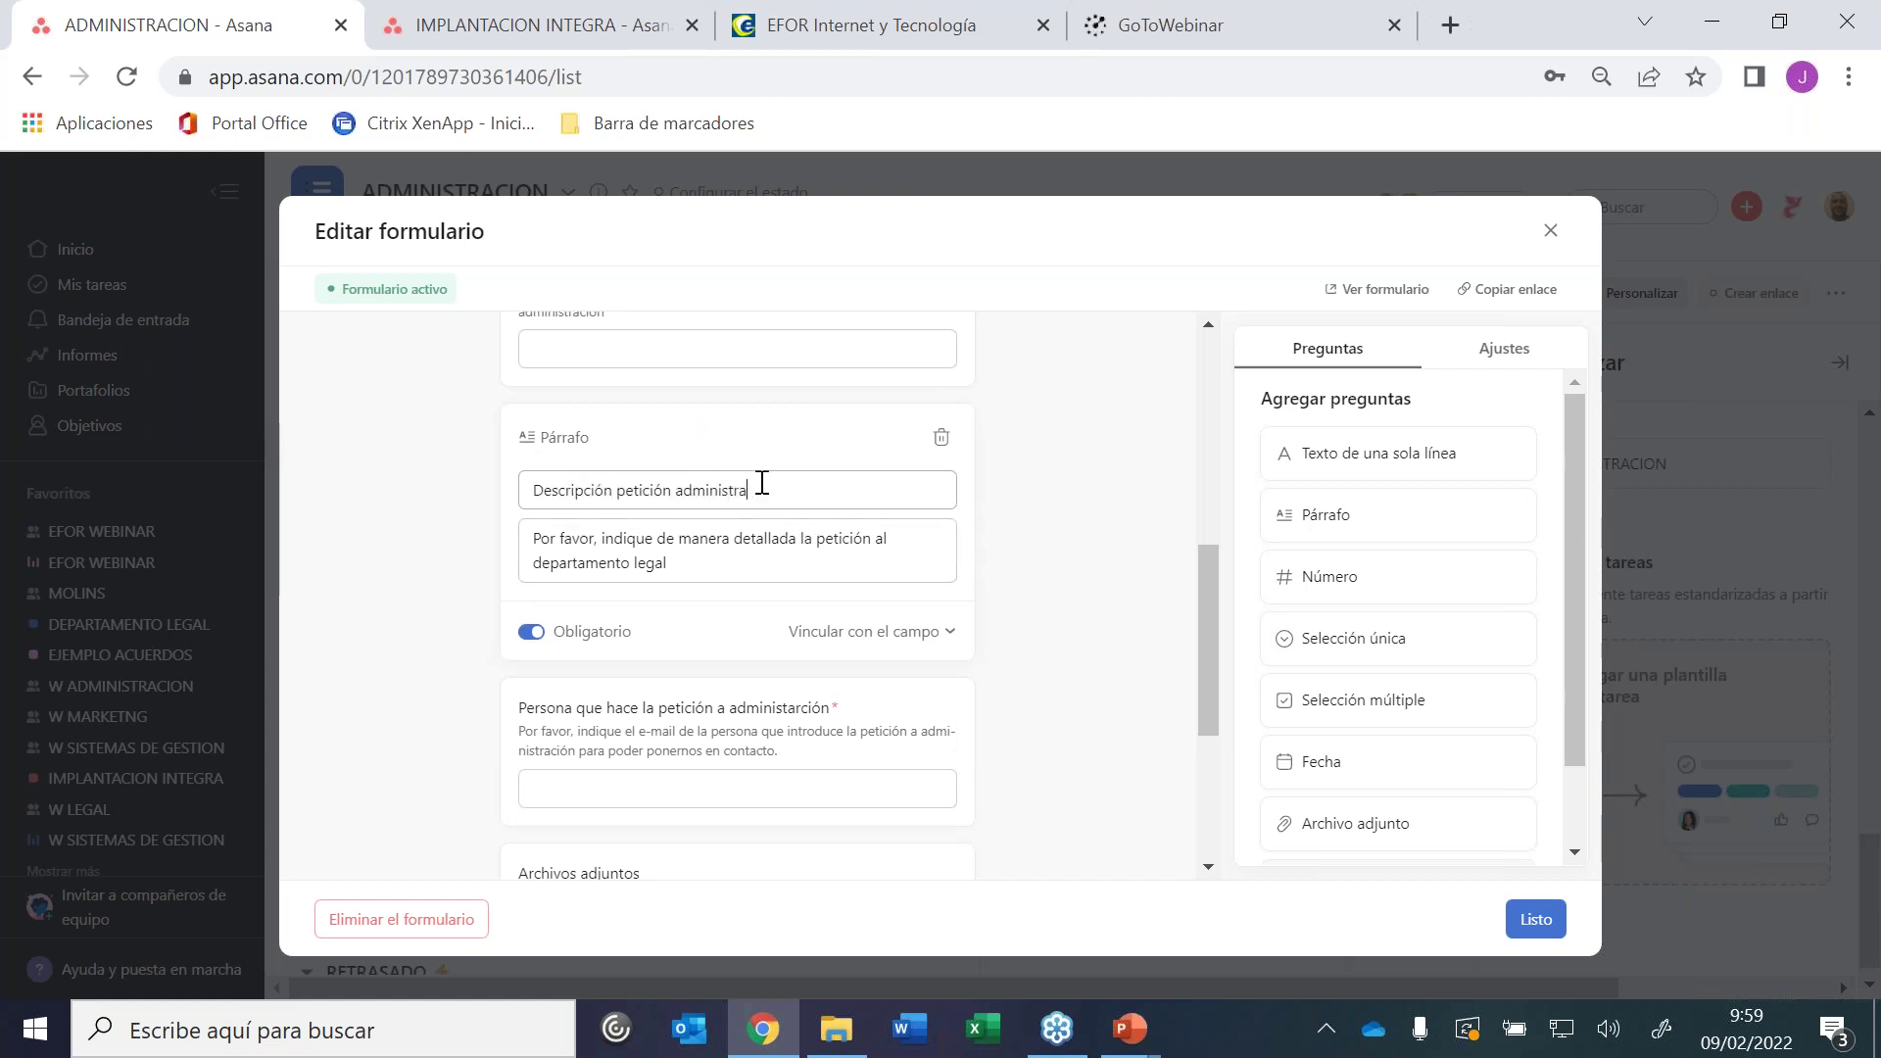
Replace "legal" with "administarción" in that question's help text and return to the start of the form
left_click(639, 561)
key("ctrl+a")
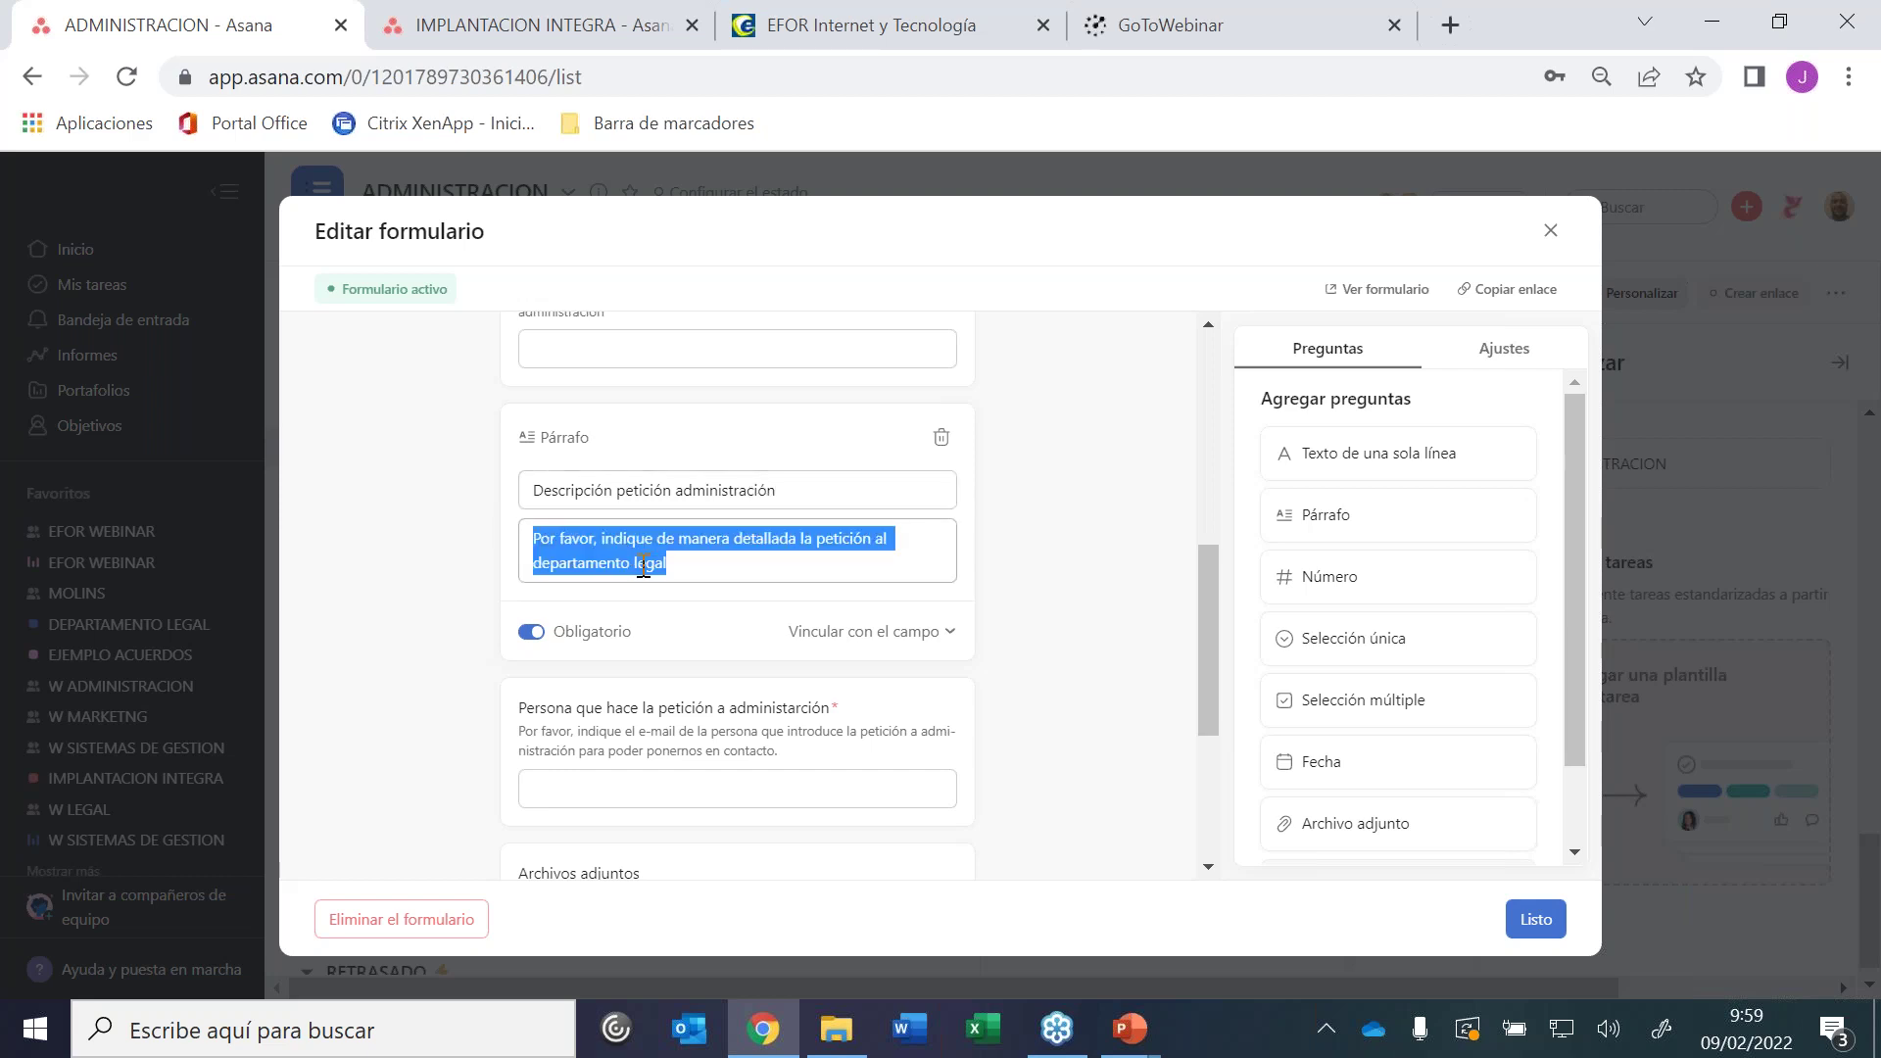
left_click(718, 566)
double_click(718, 566)
key("BackSpace")
type("administarción")
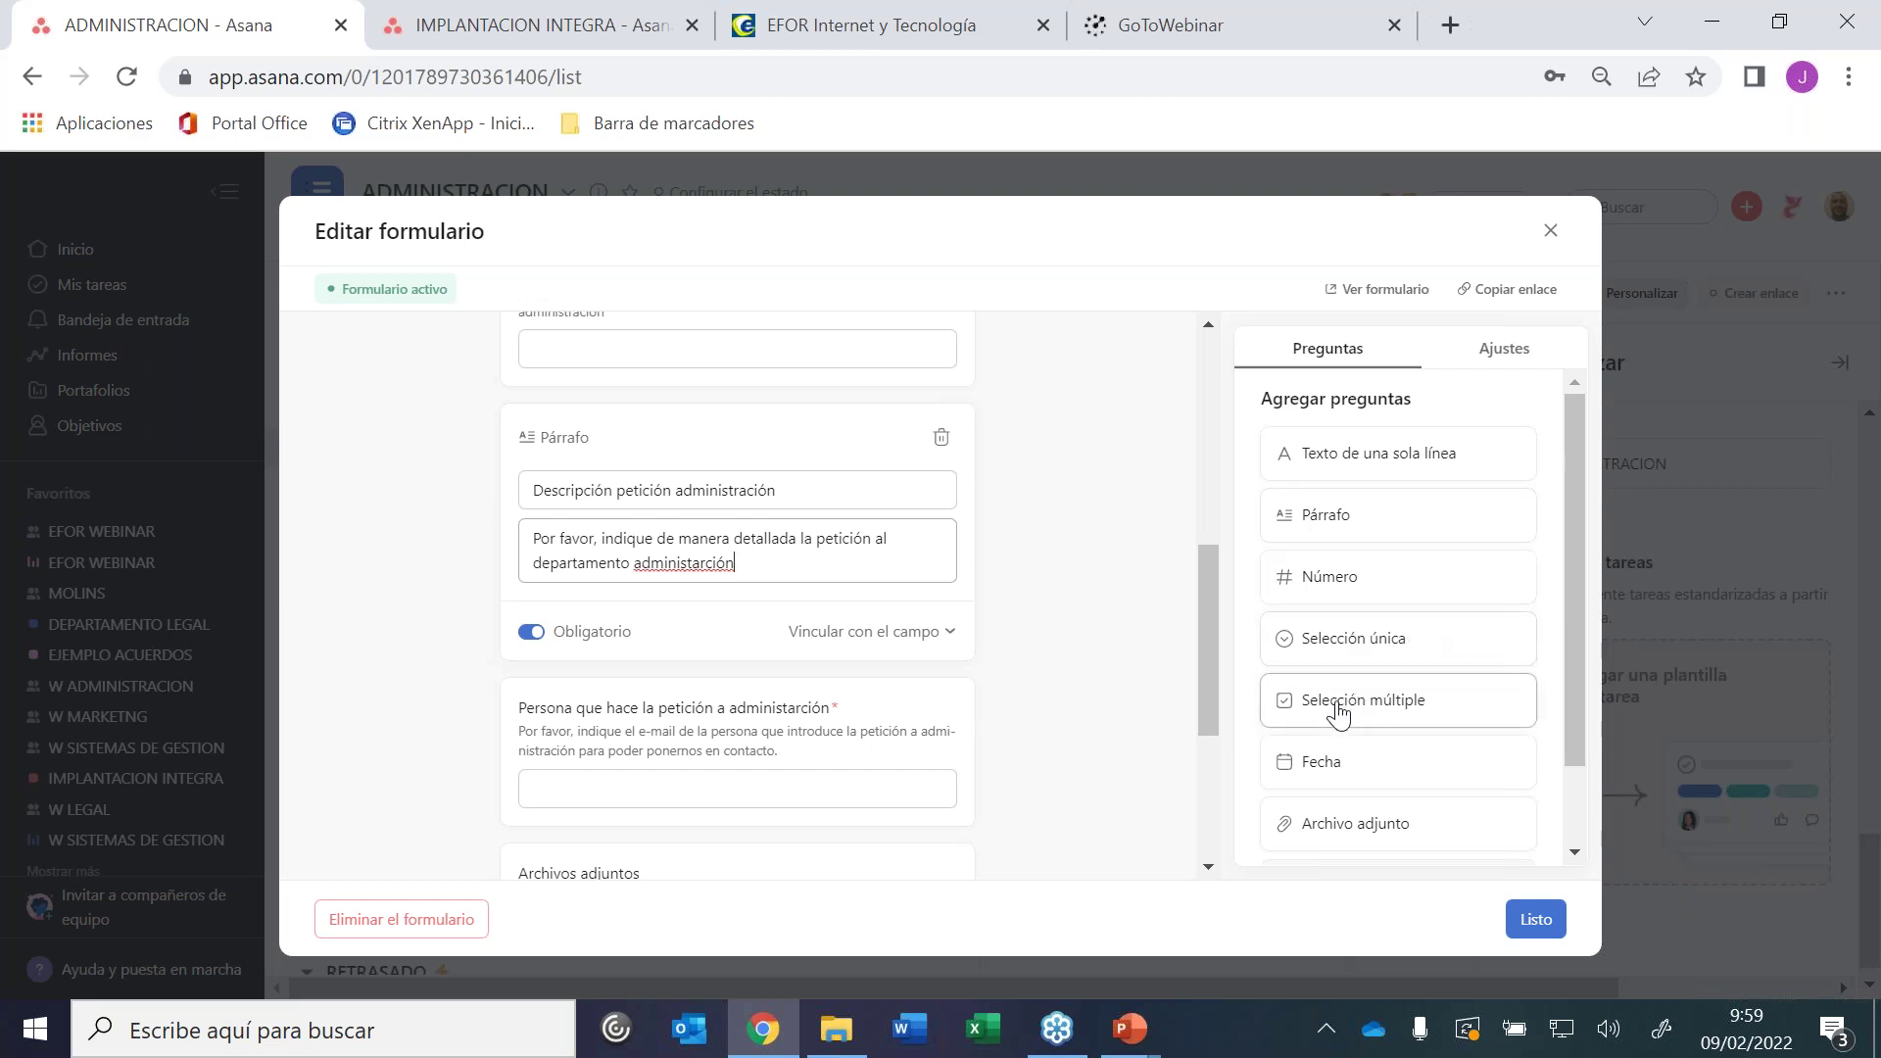
left_click_drag(1207, 556, 1264, 294)
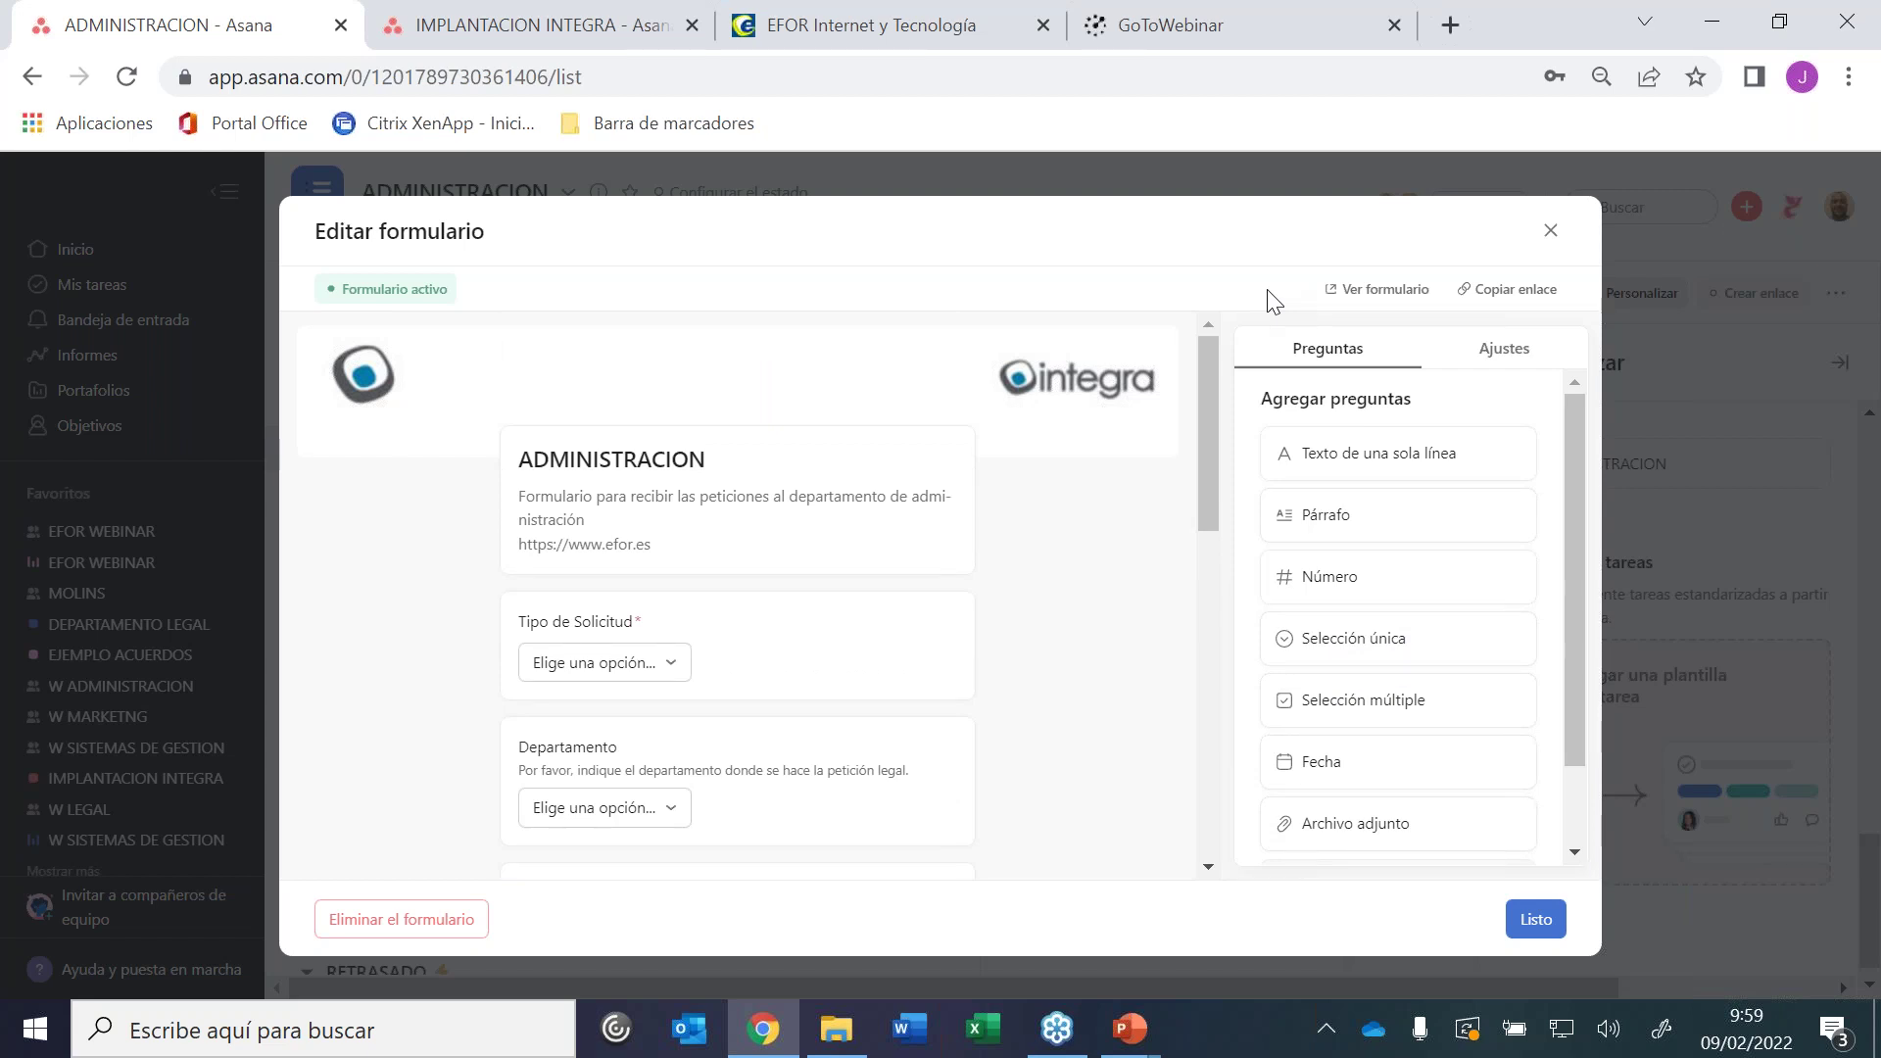
View the live ADMINISTRACION form and choose "Abono Factura" as Tipo de Solicitud and "Marketing" as Departamento
left_click(1364, 290)
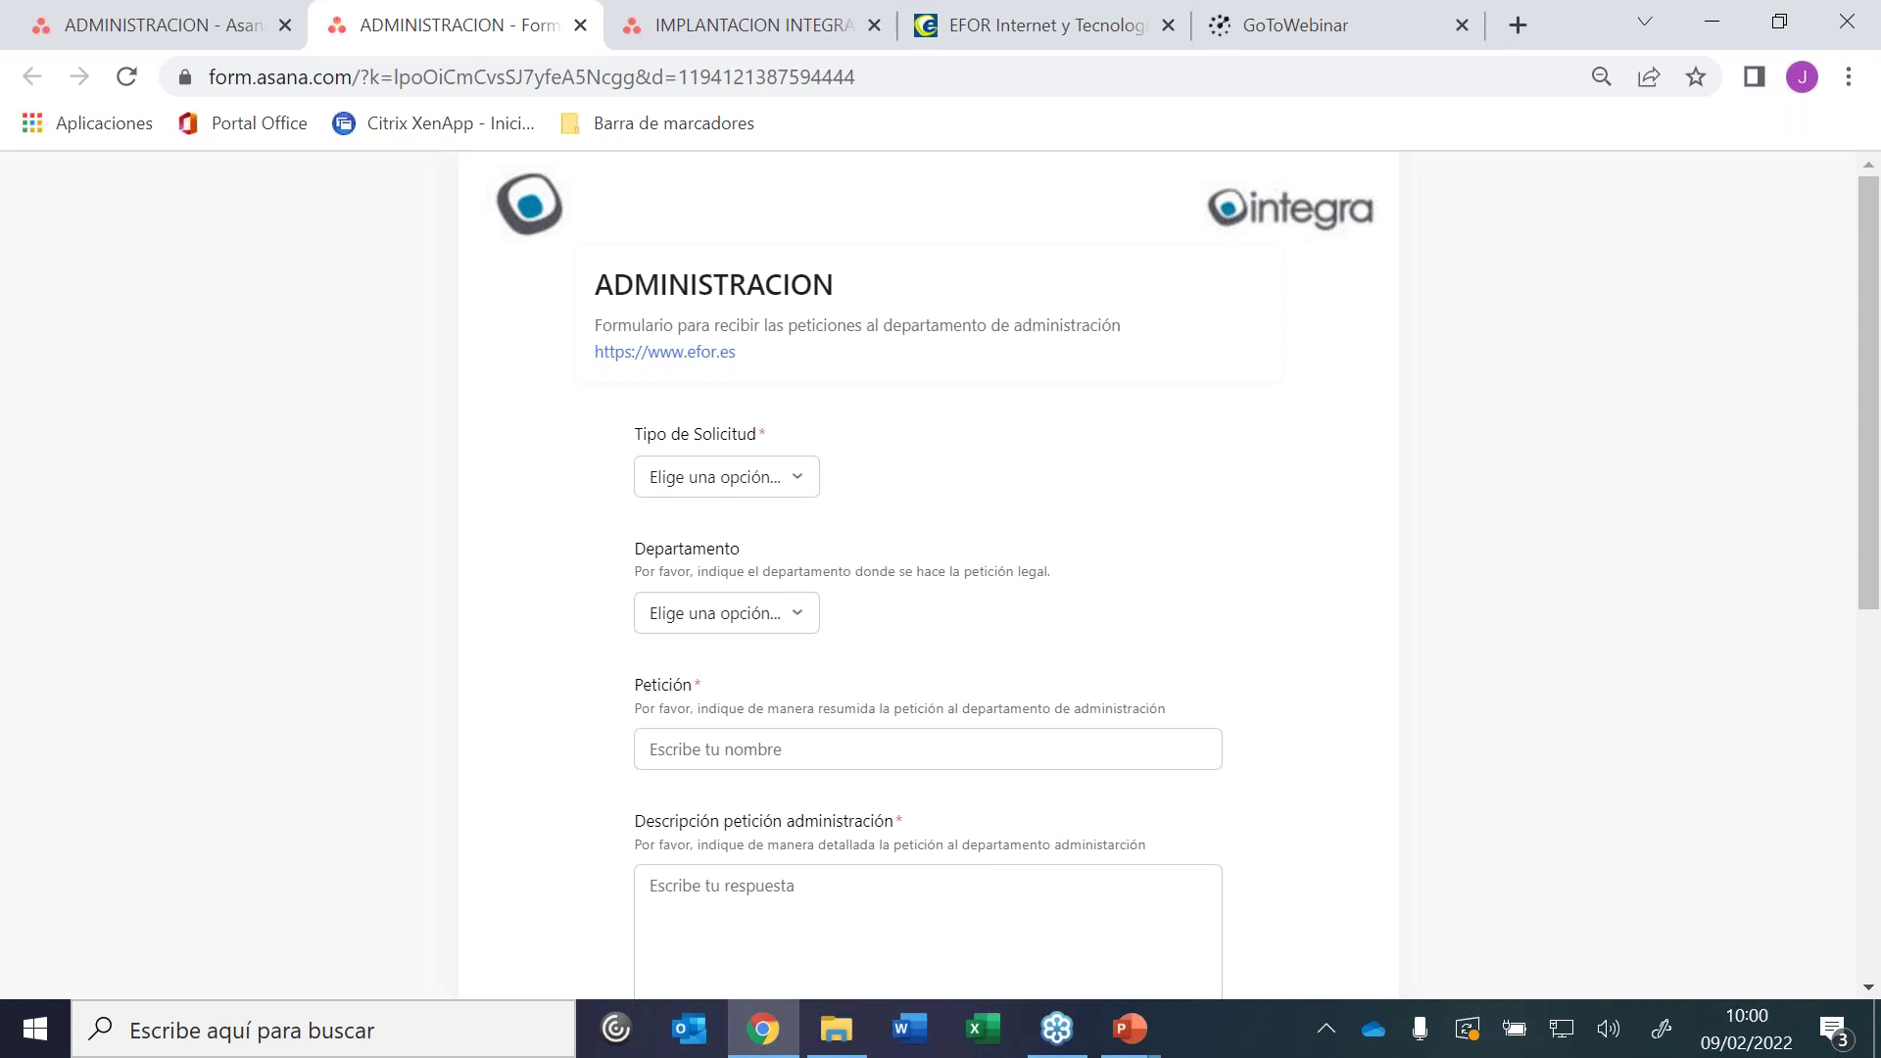
left_click(882, 92)
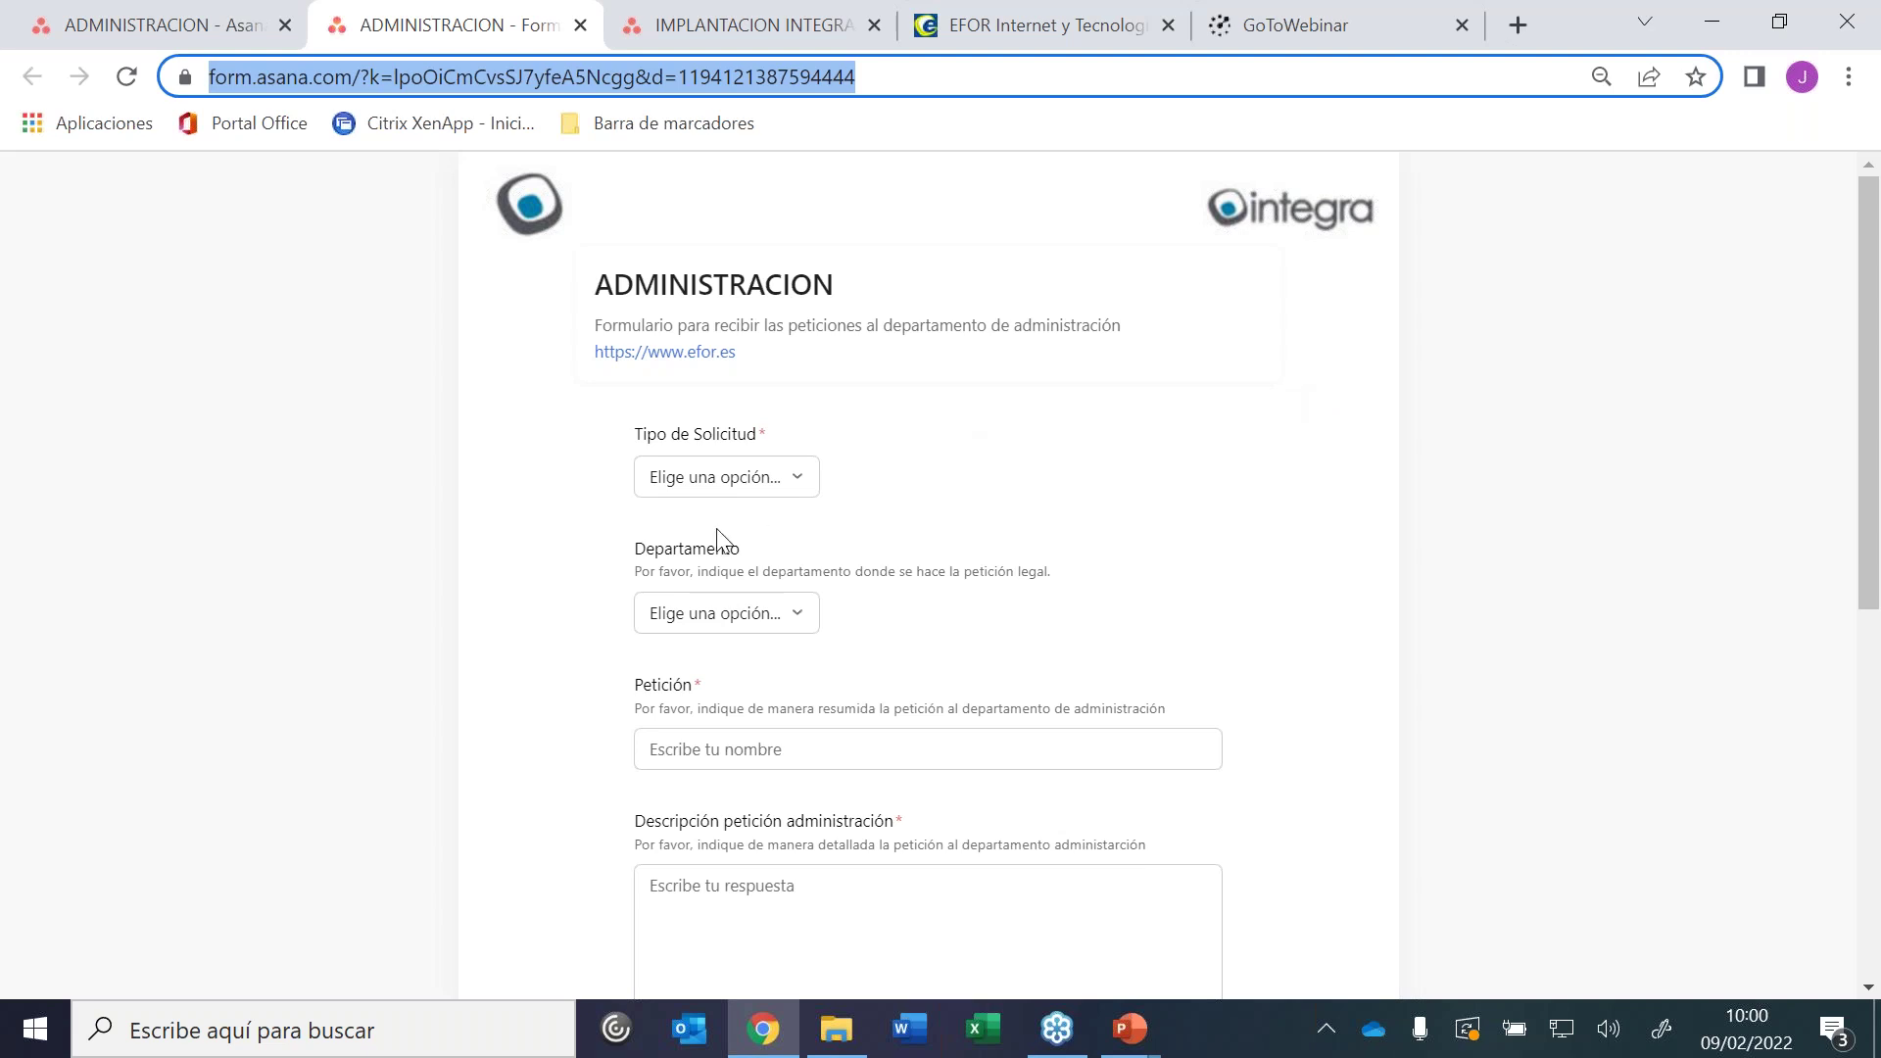
left_click(725, 495)
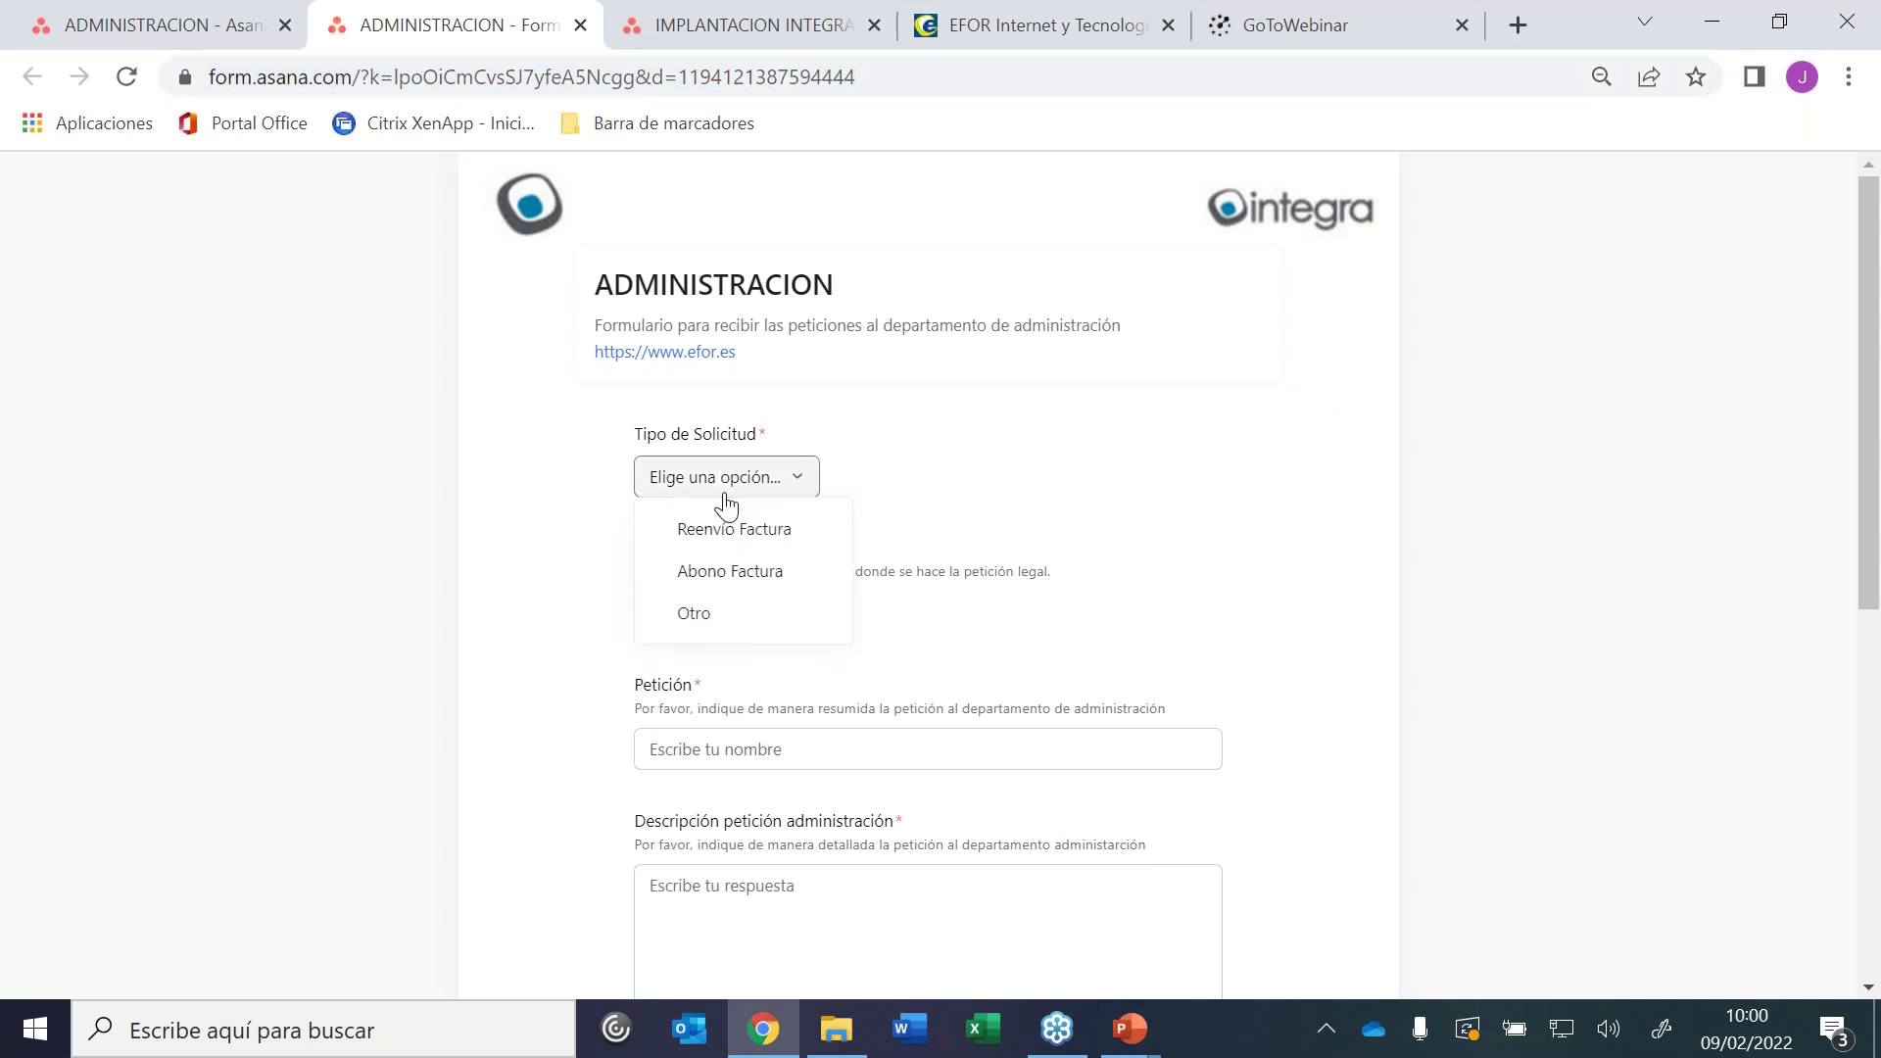
left_click(702, 574)
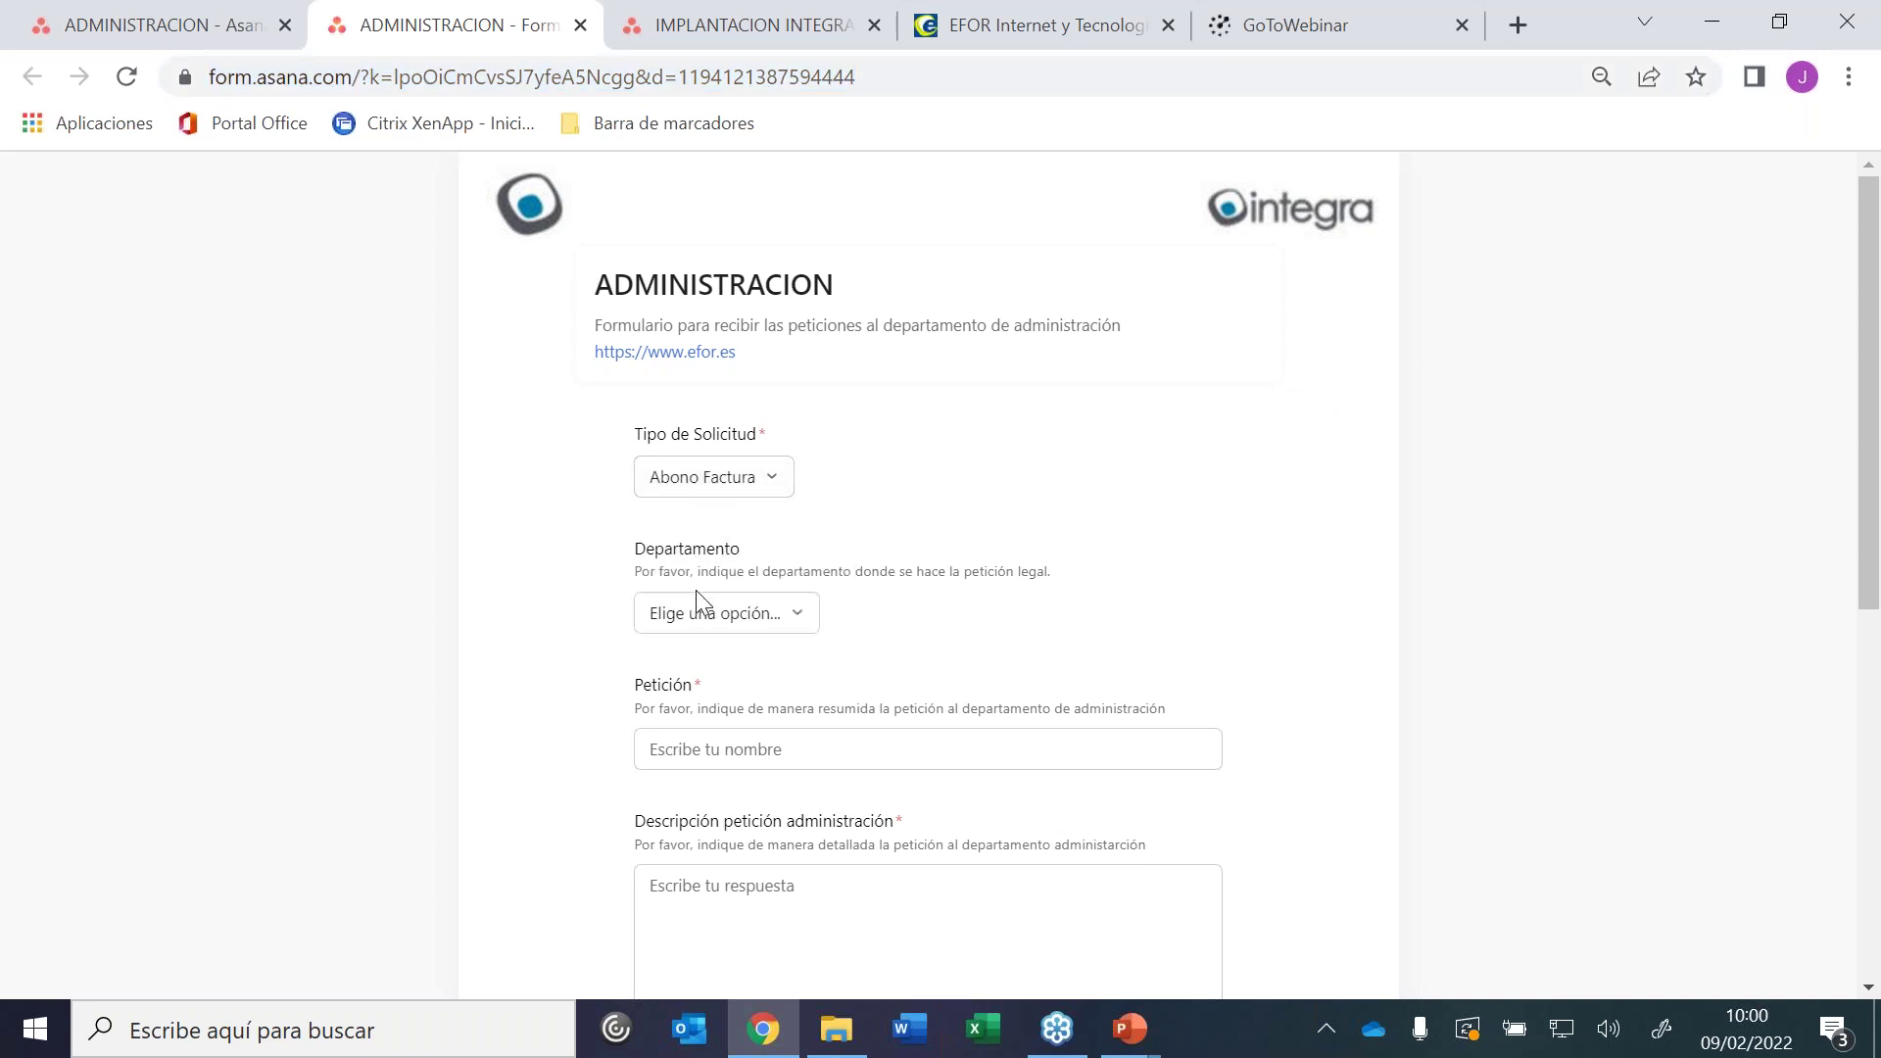
left_click(681, 622)
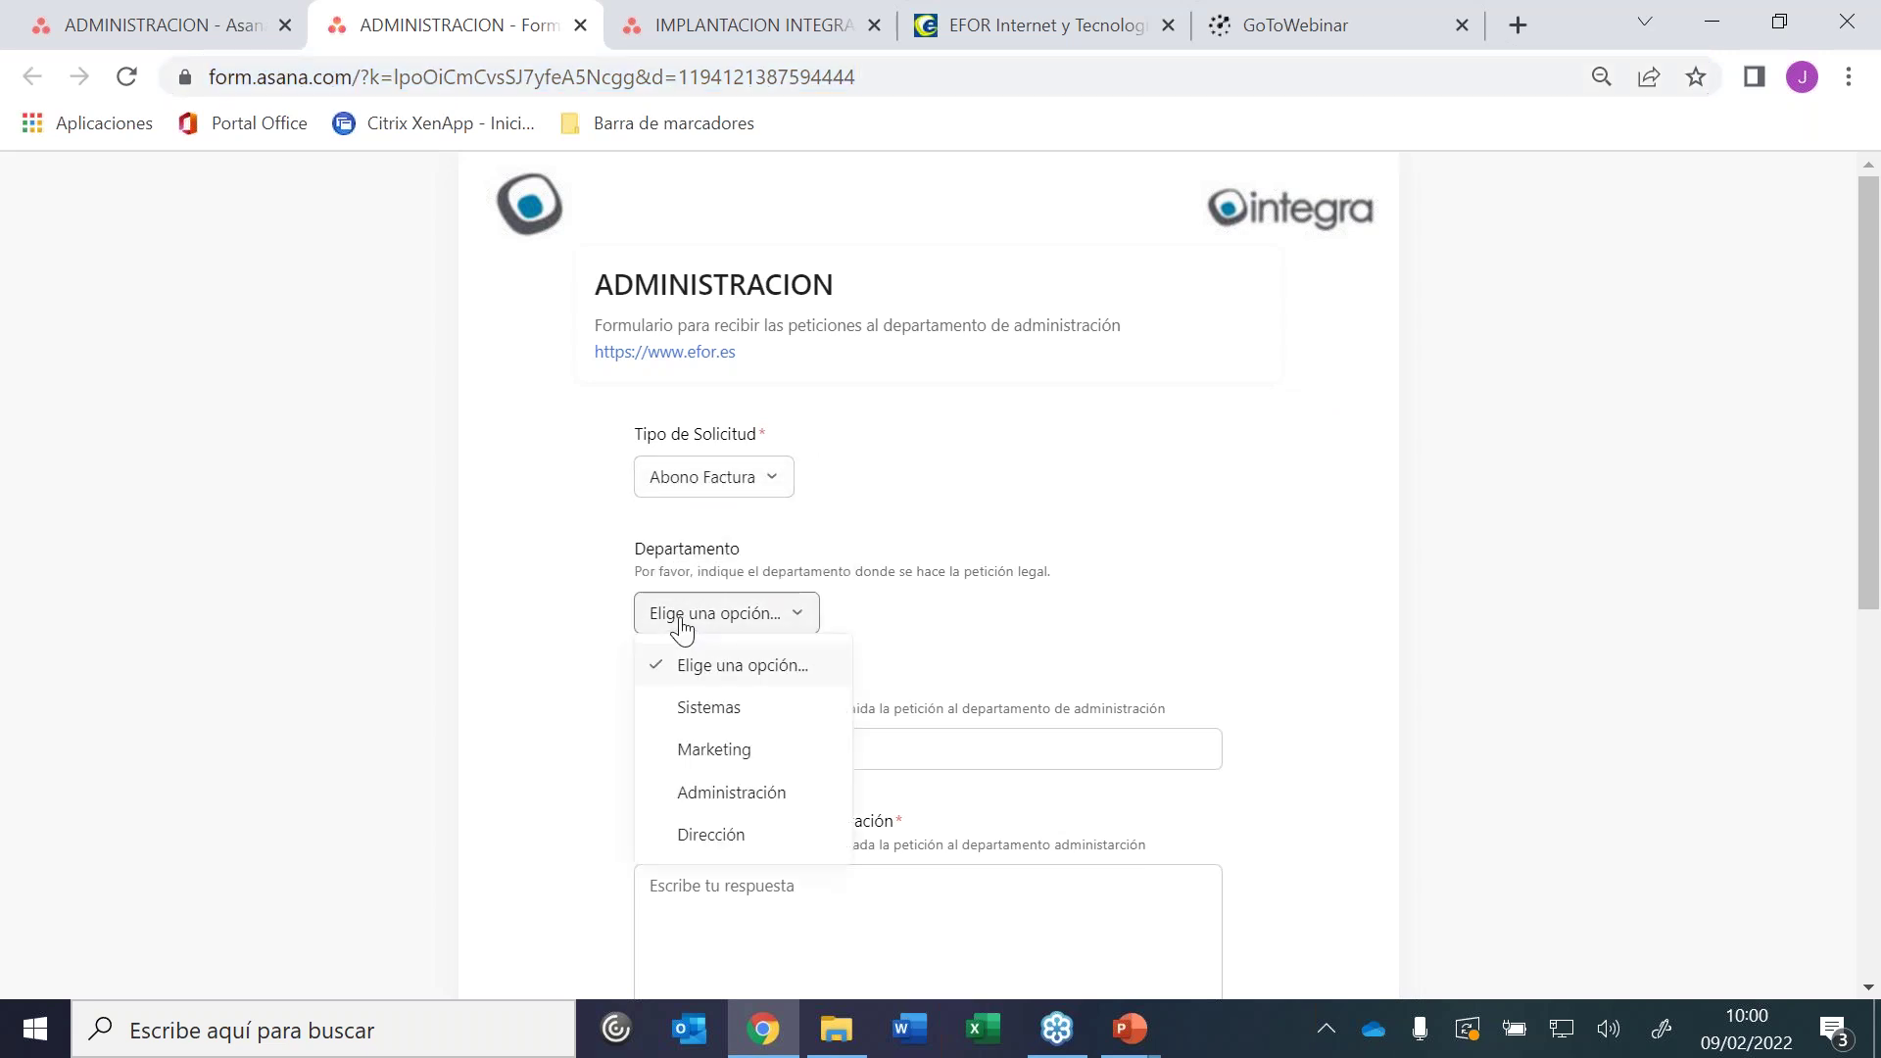
left_click(678, 753)
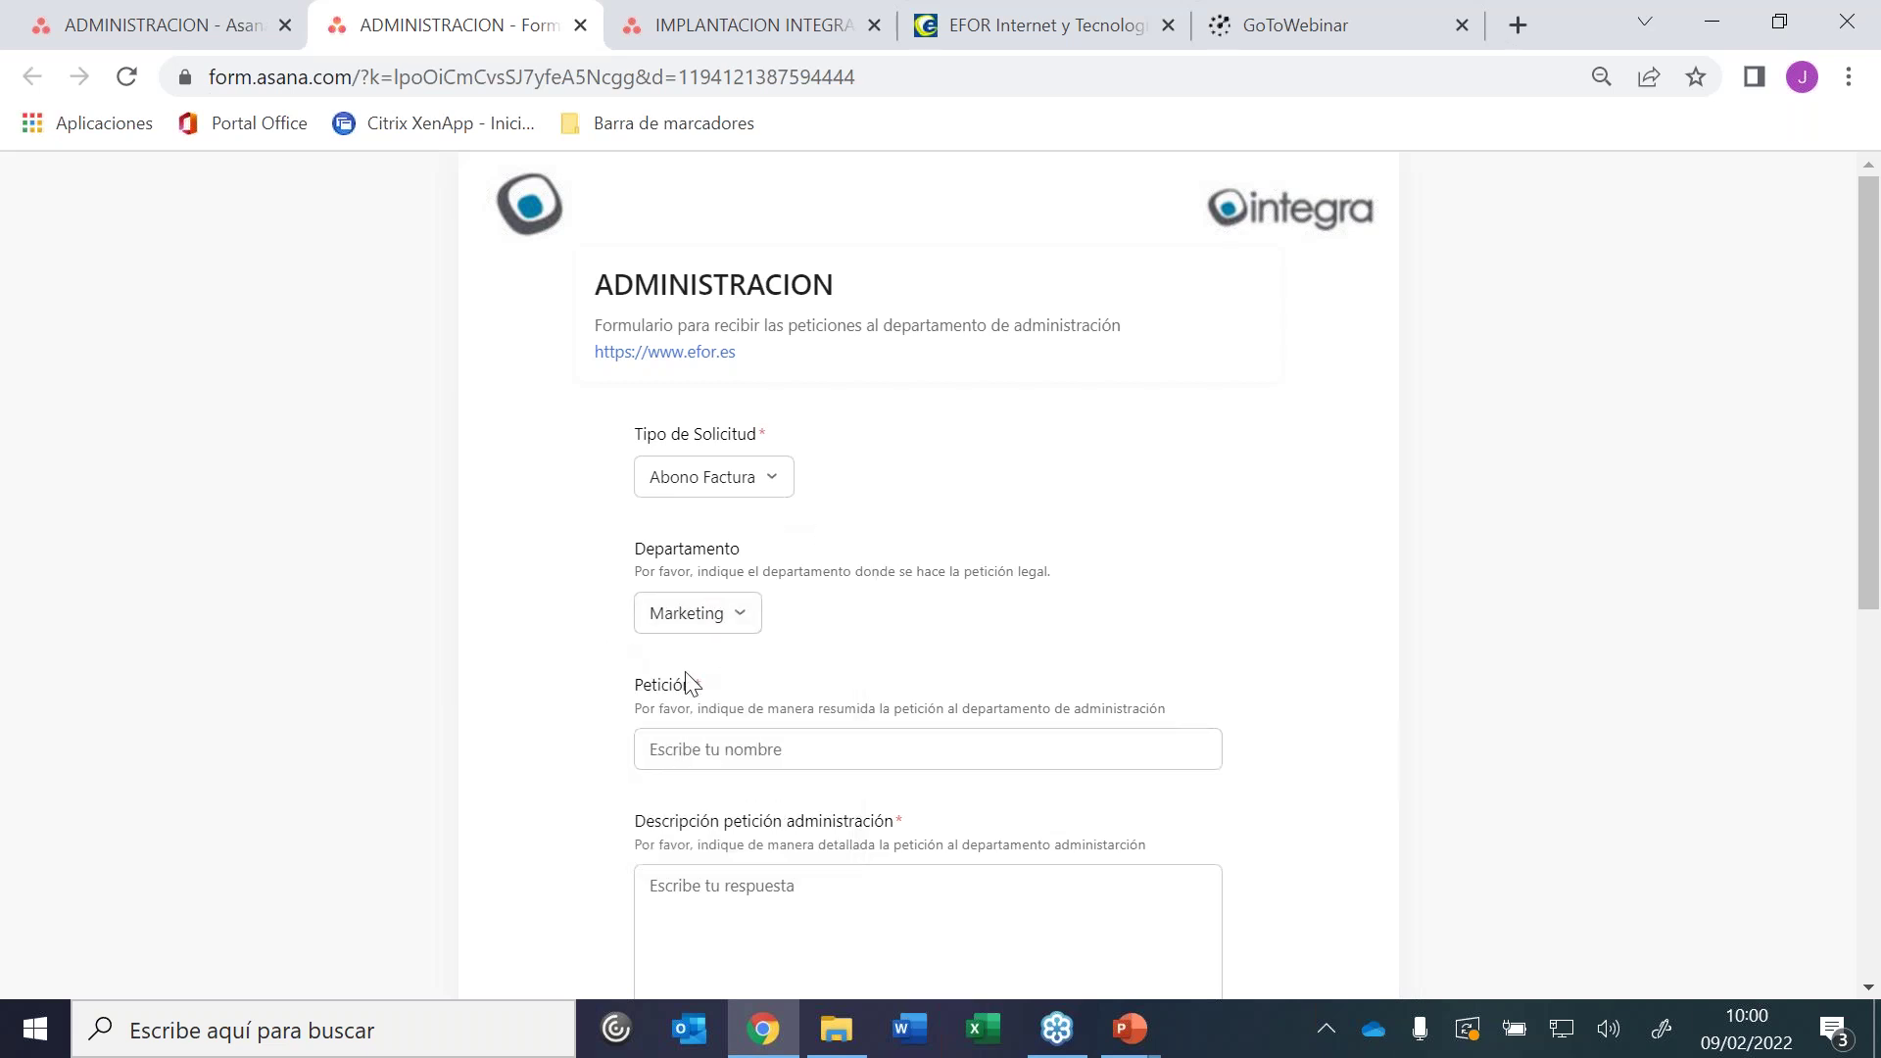
Fill in Petición with "Solicitud abono factura" plus the invoice number, and the description with "Solicitud abono debido a que están mal las hora"
left_click(748, 744)
type("Solic")
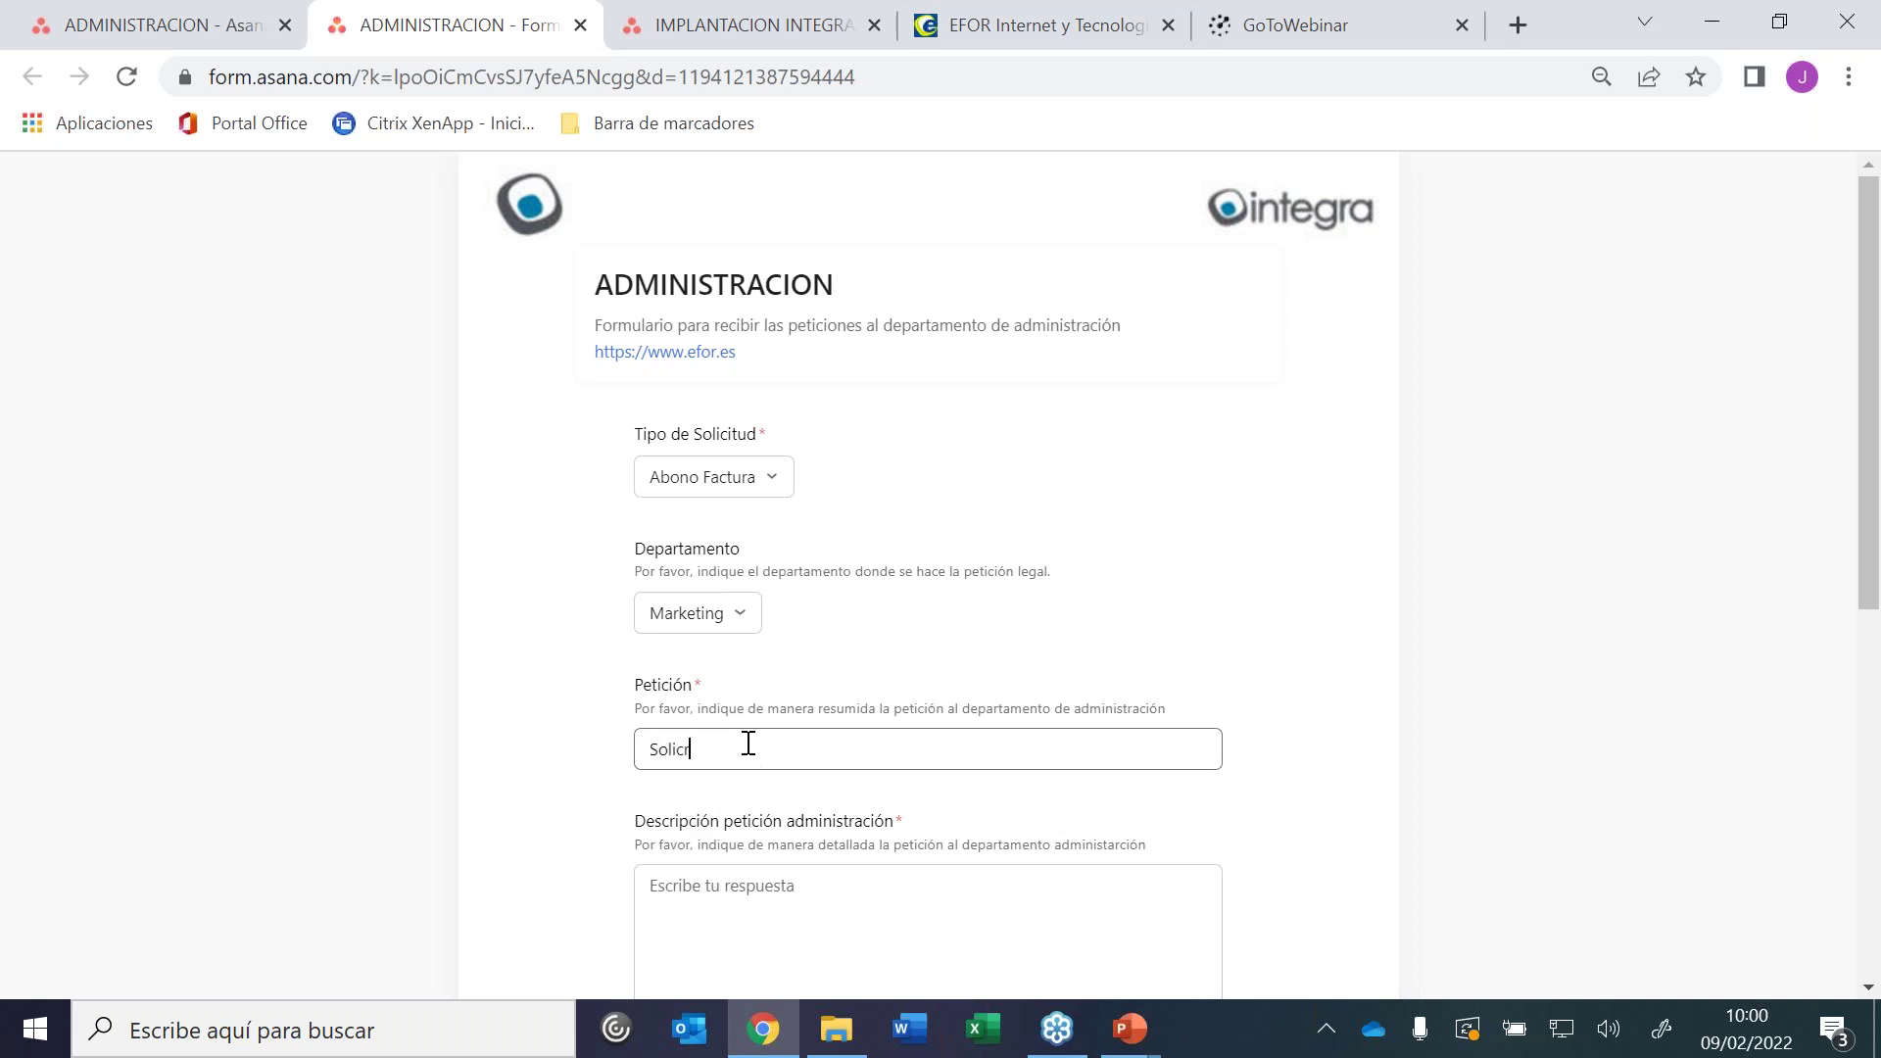
type("itud abono factura #787878")
left_click(786, 883)
type("So")
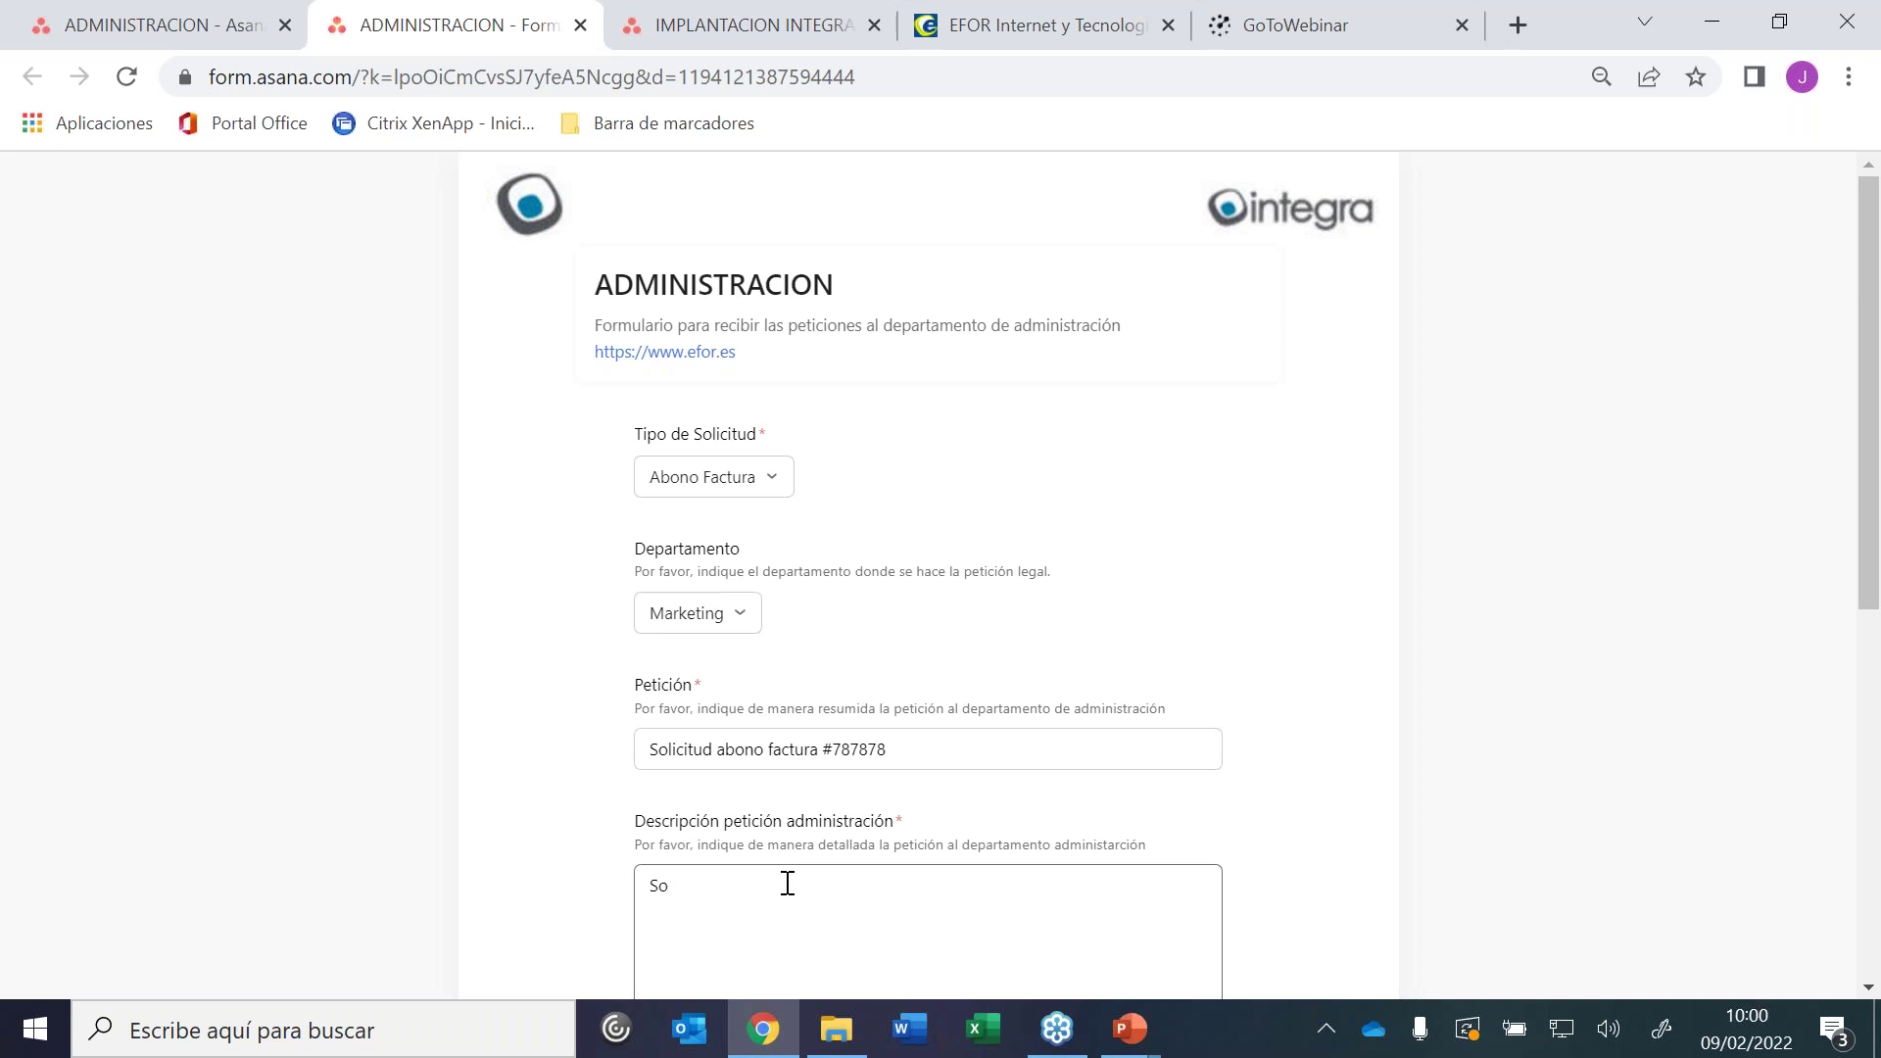
type("licitud aboini")
type("ido a que están mal las hora")
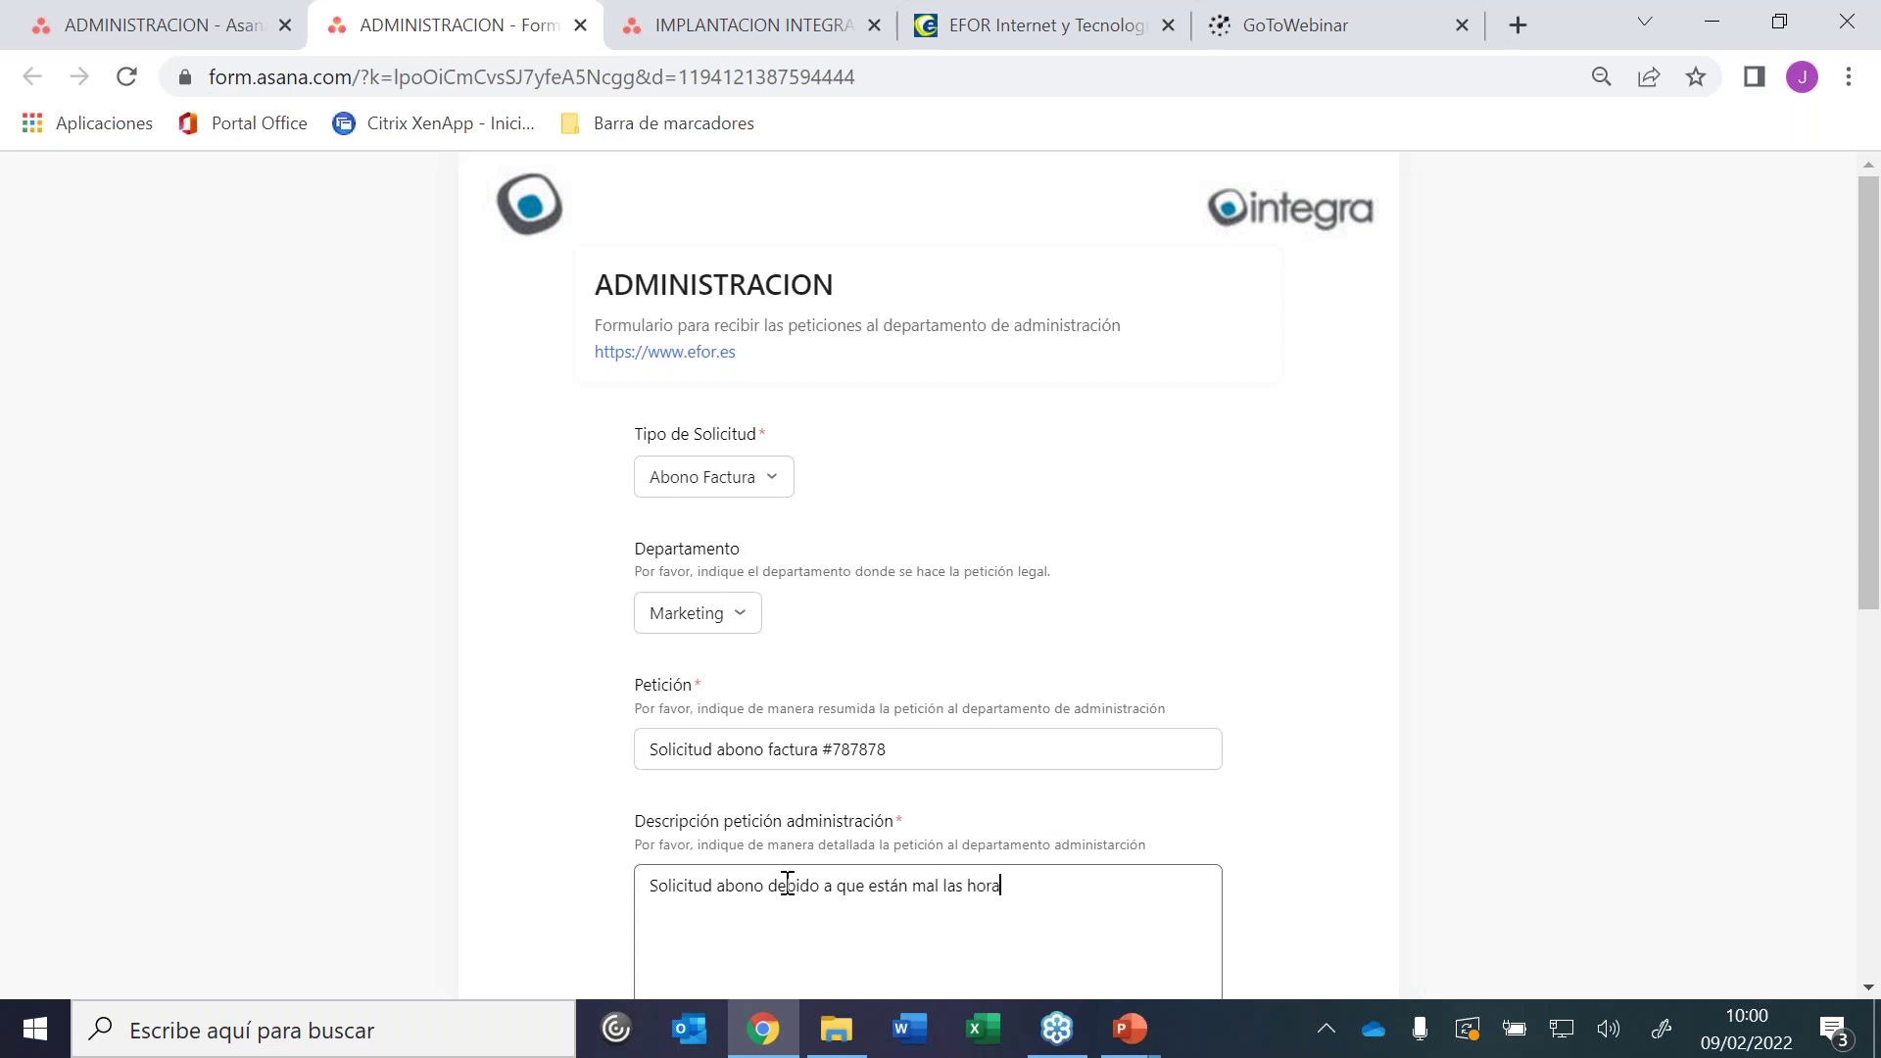
Enter the requester's e-mail, submit the form, and close both the submitted form page and the form editor
left_click_drag(1851, 262, 1852, 553)
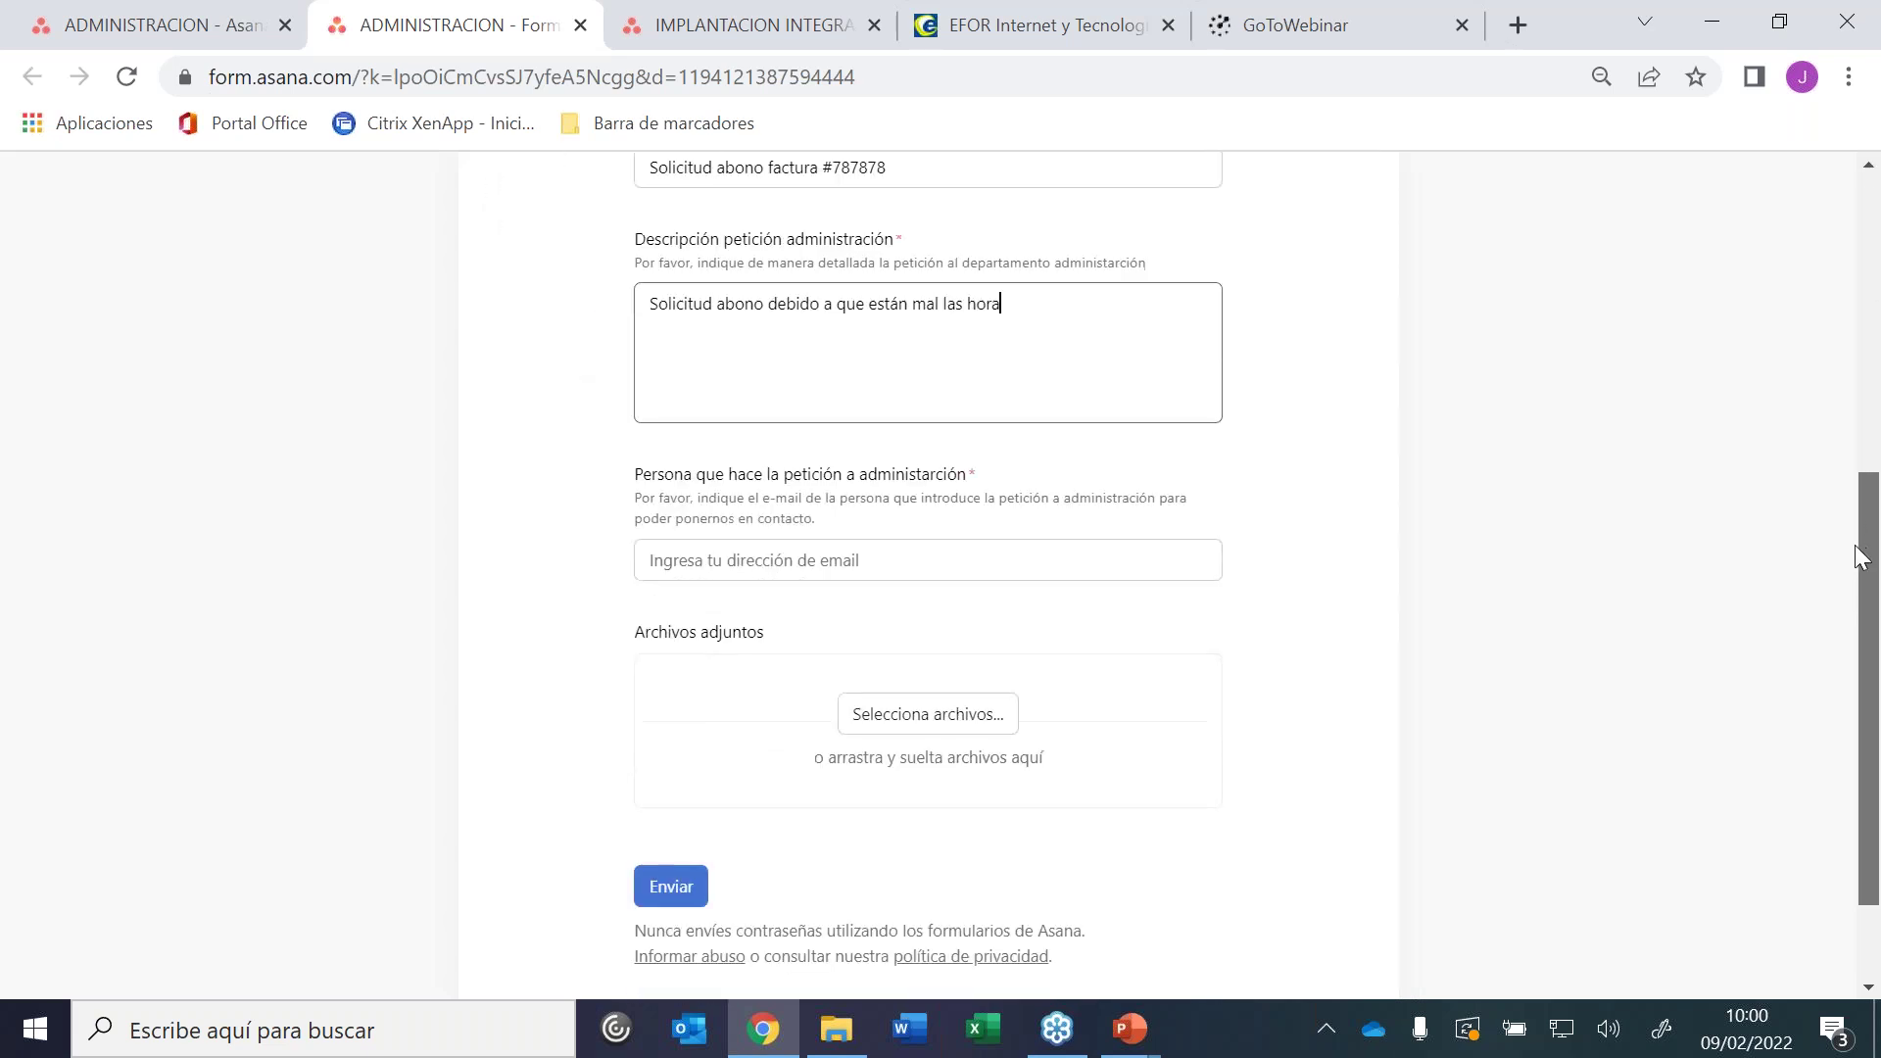
left_click(721, 543)
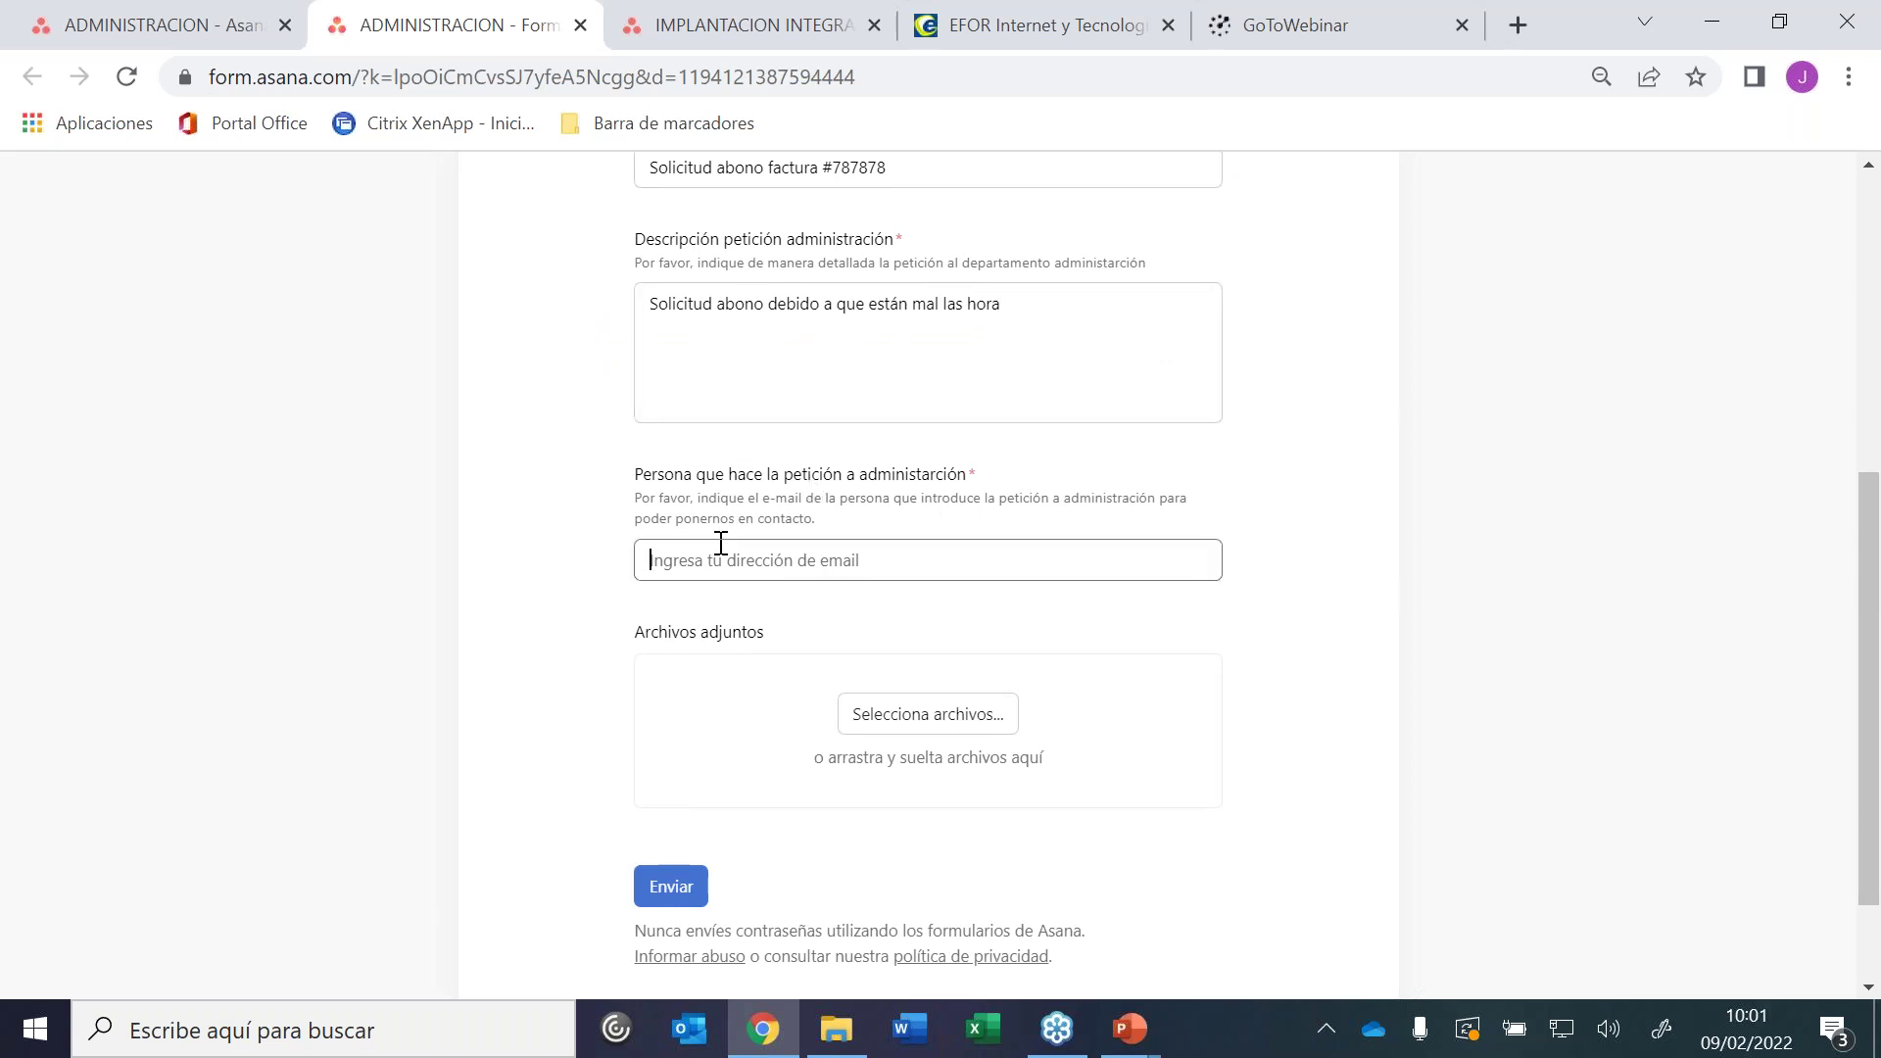
type("jrui")
left_click(650, 894)
scroll(656, 906, "down", 1)
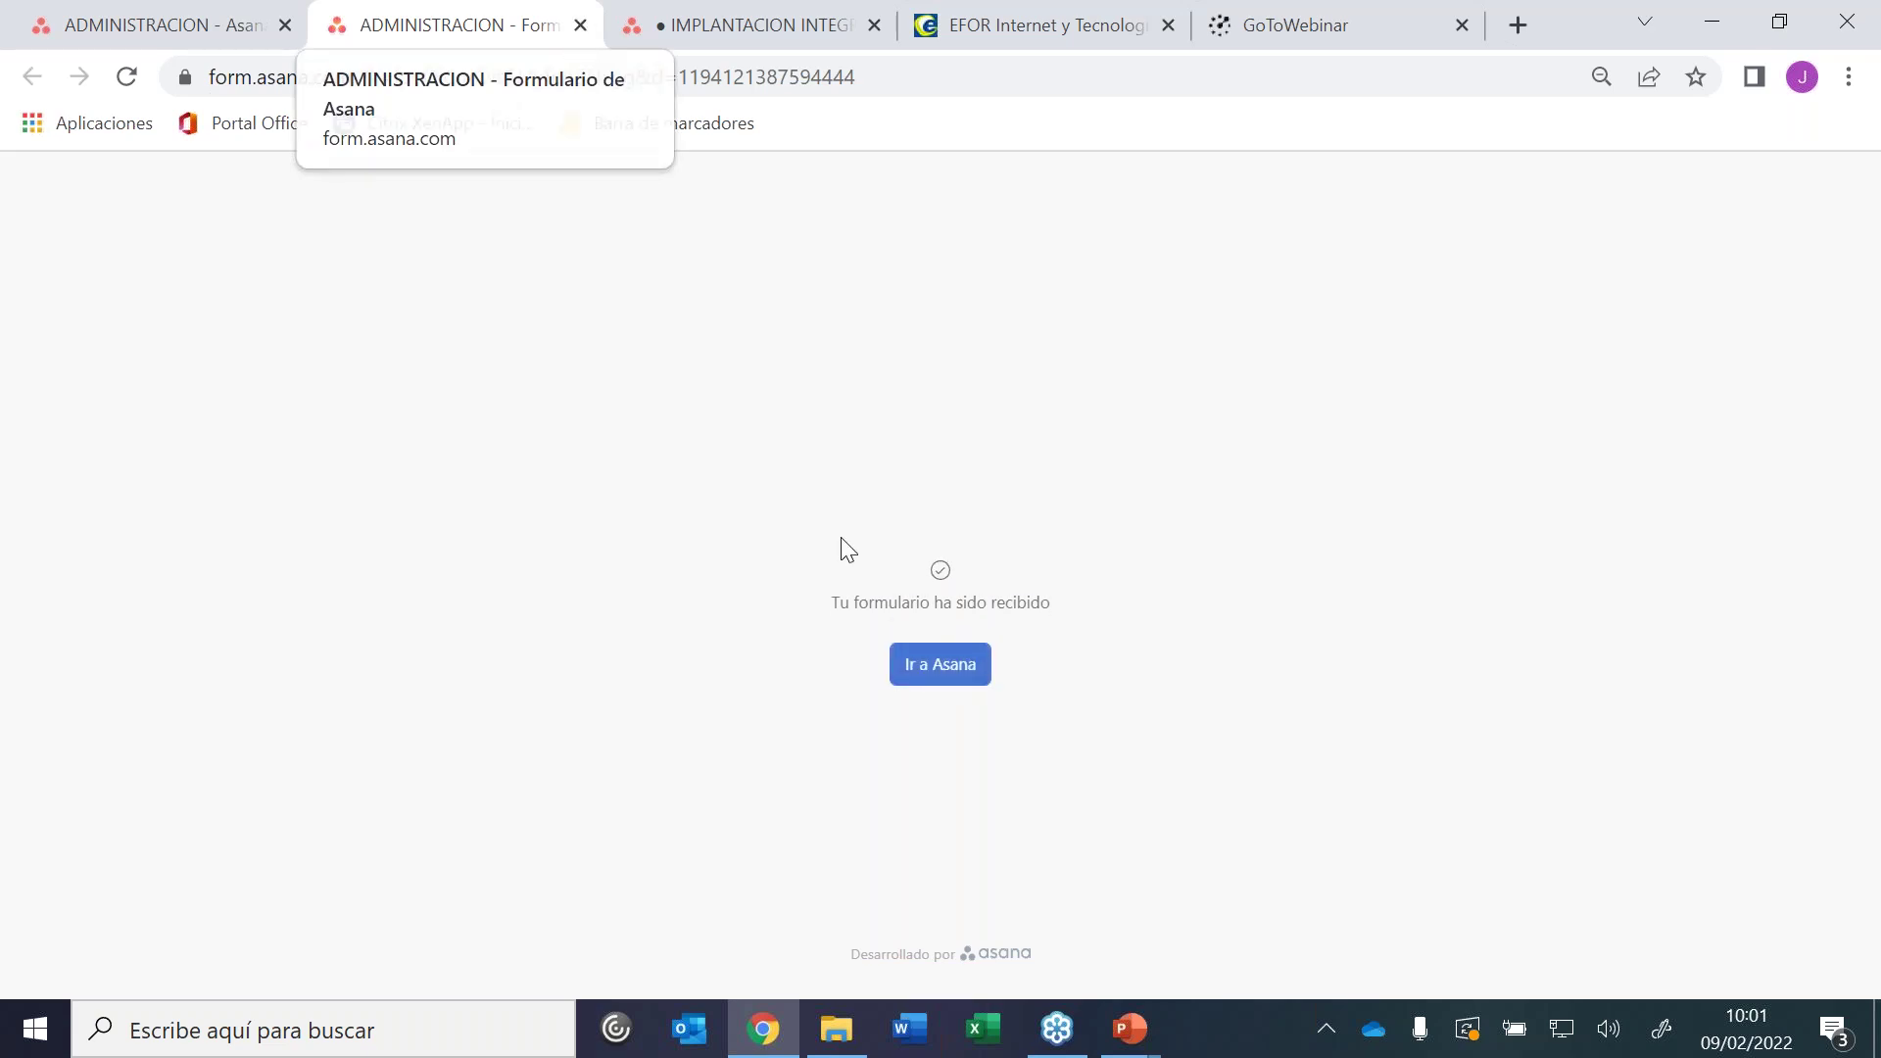
left_click(581, 26)
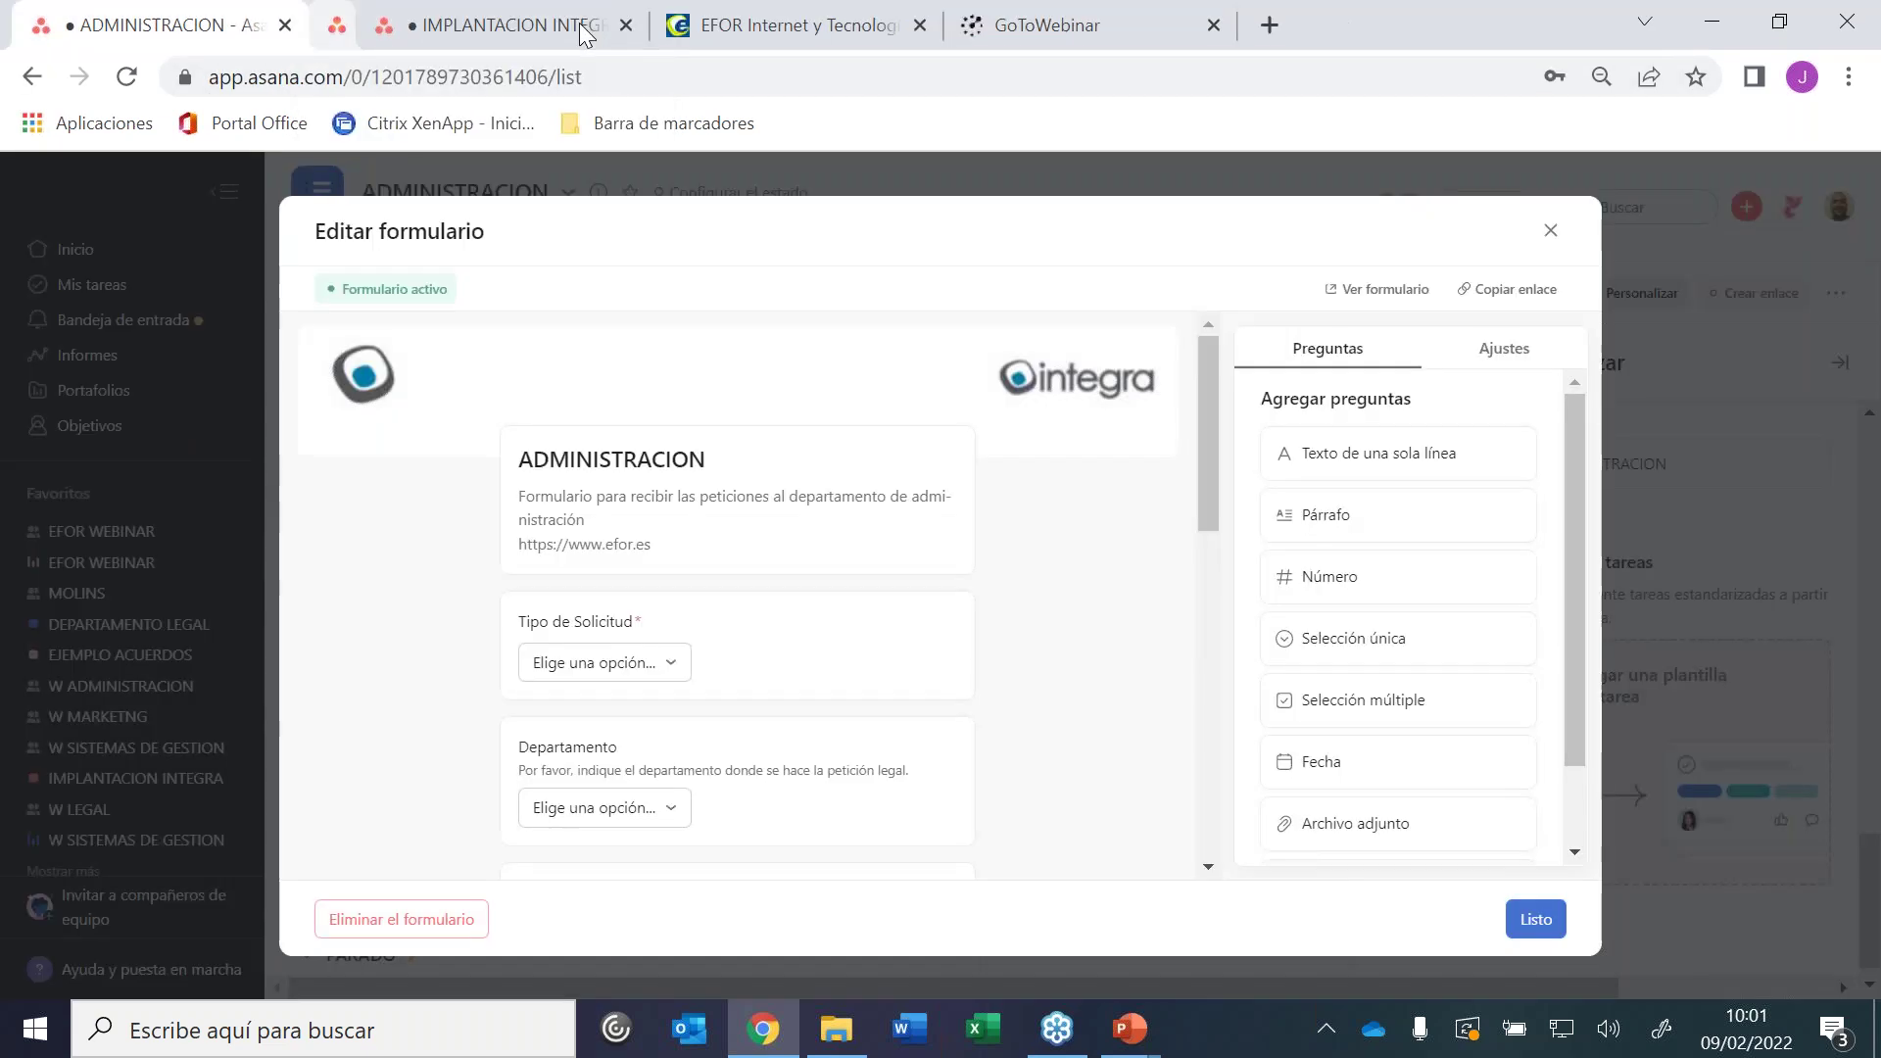
left_click(1534, 921)
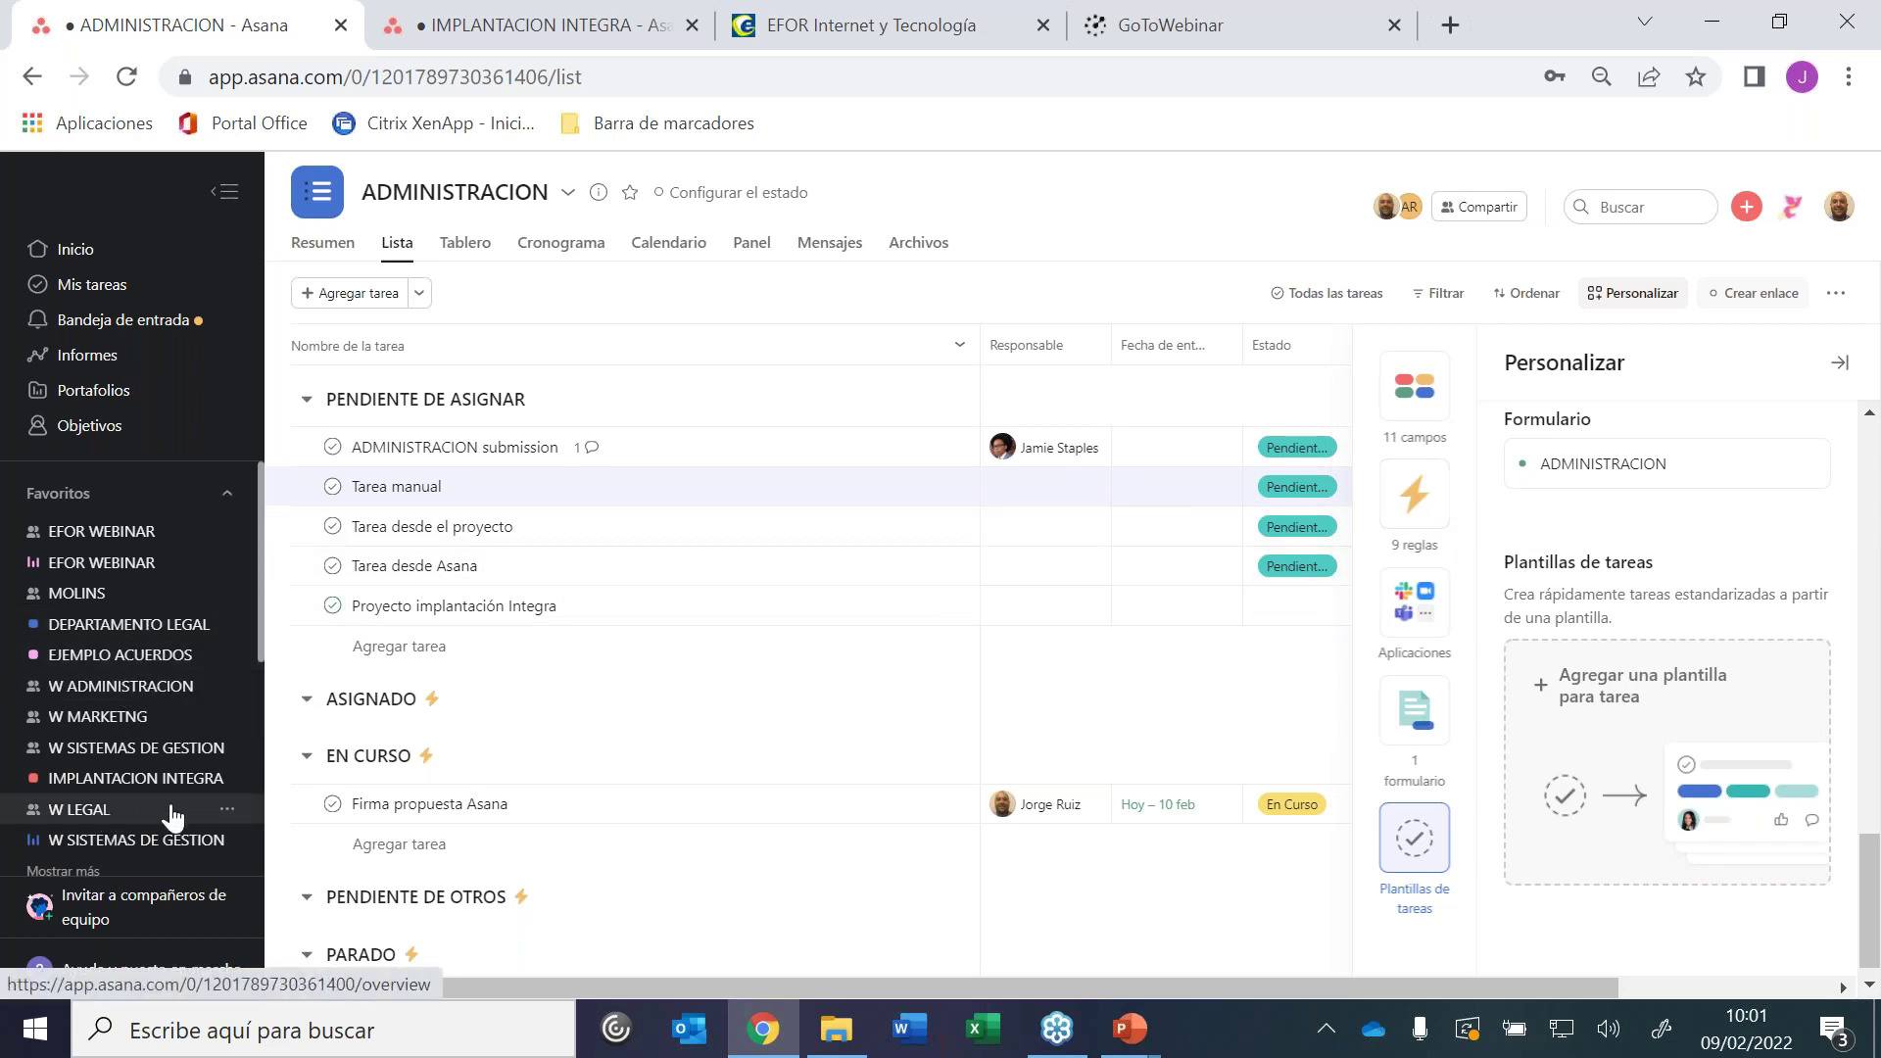
Start a custom rule in the ADMINISTRACION project, triggered when a task is added to this project
left_click(1411, 519)
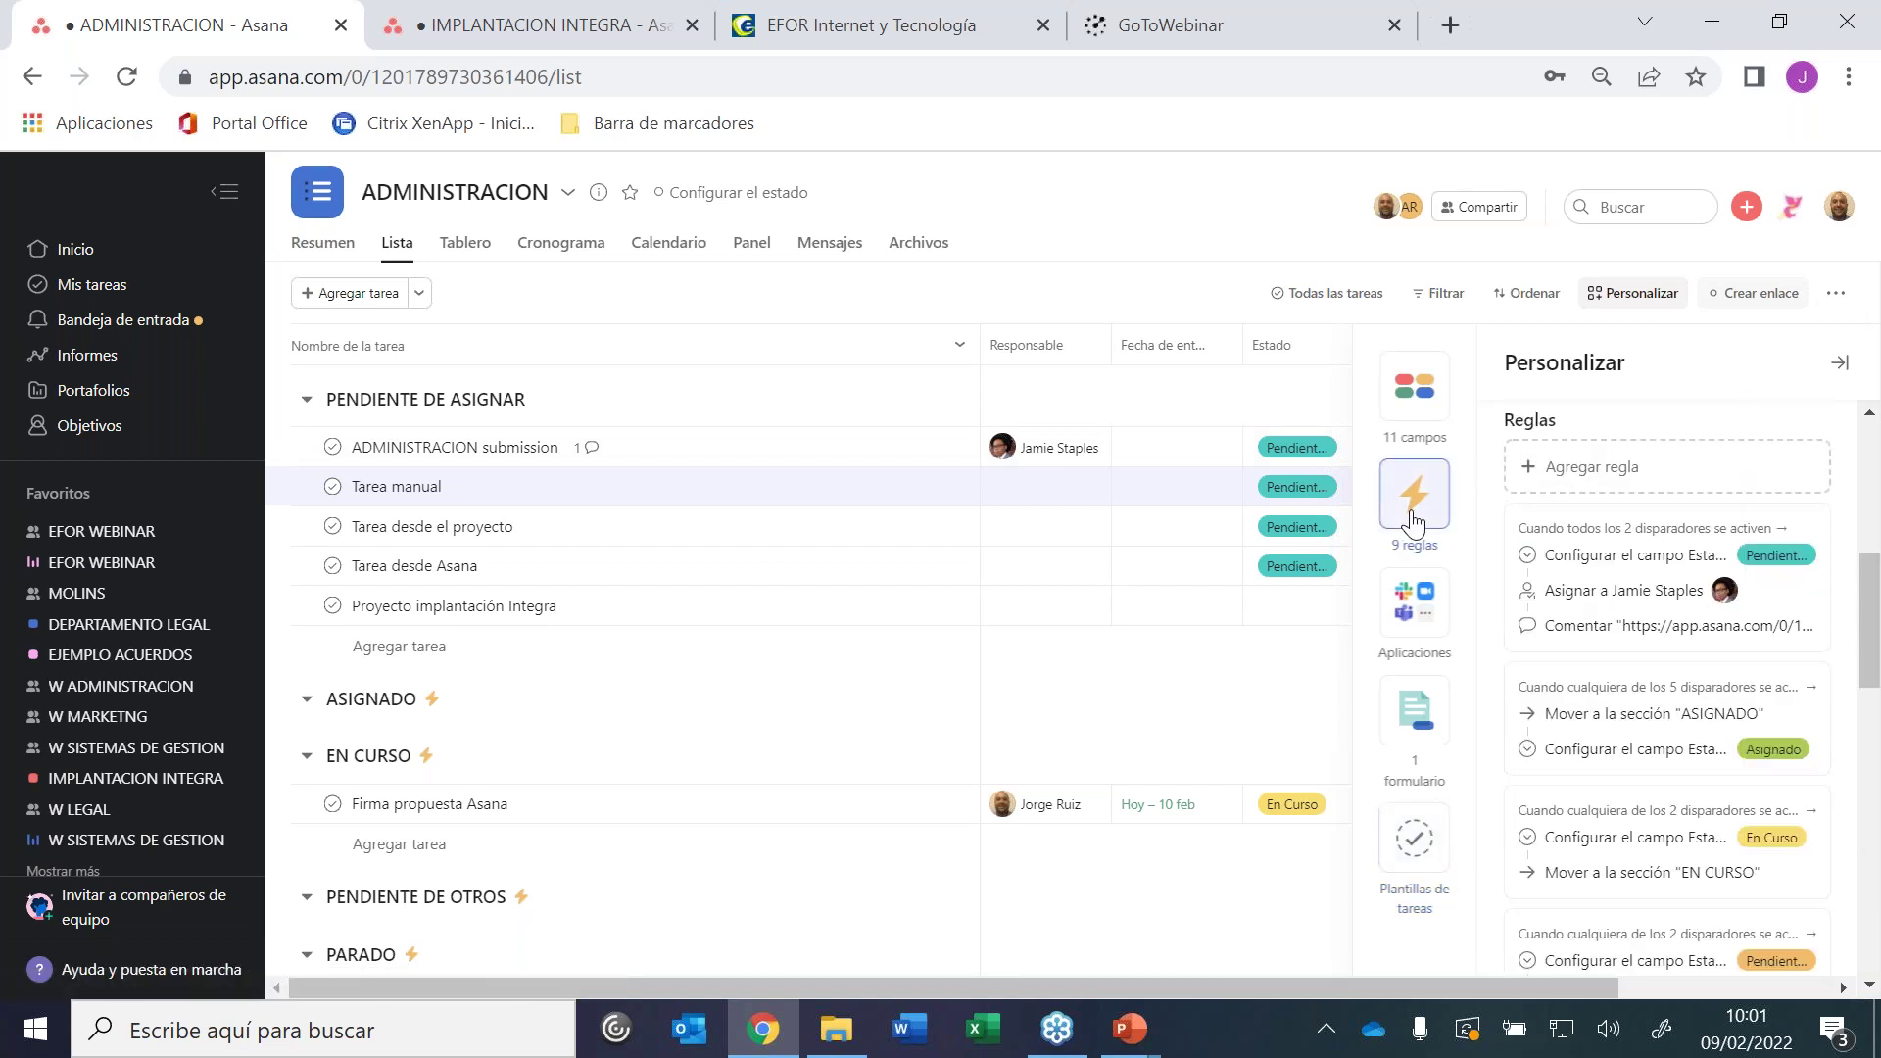
left_click(1576, 480)
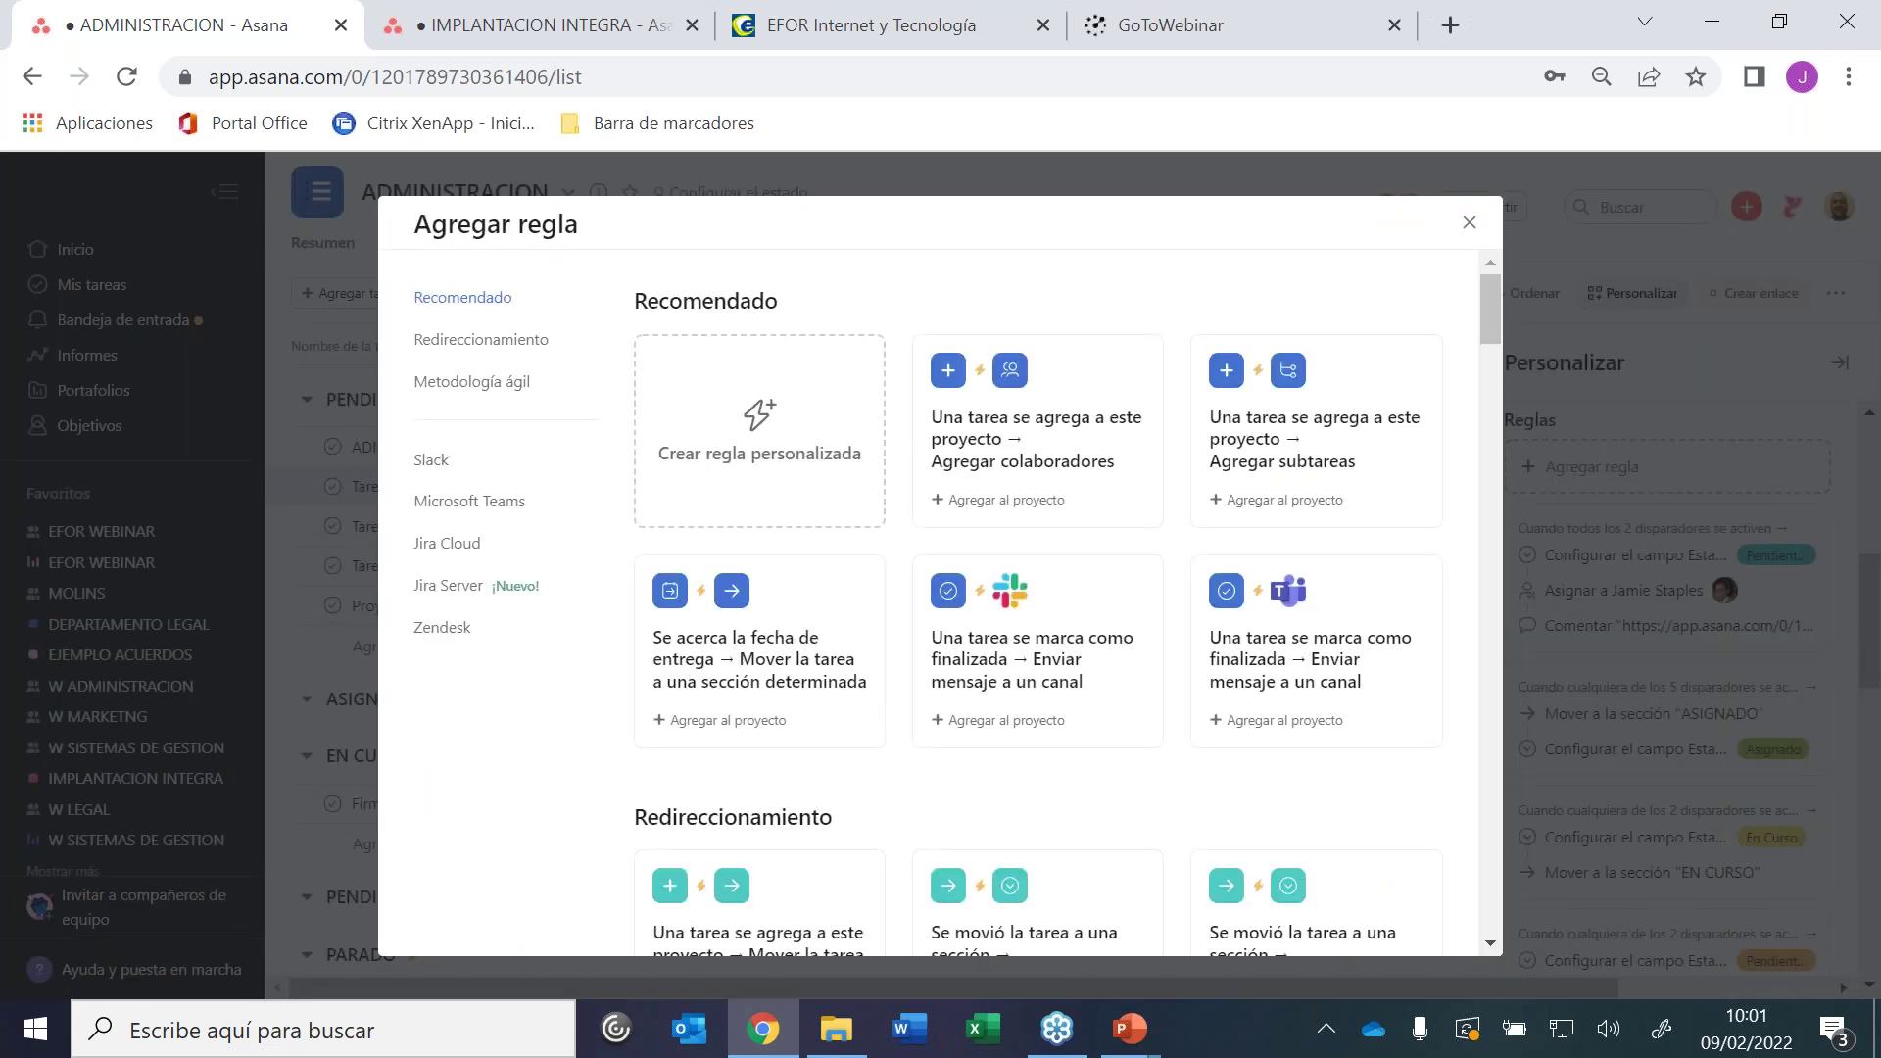
left_click(854, 480)
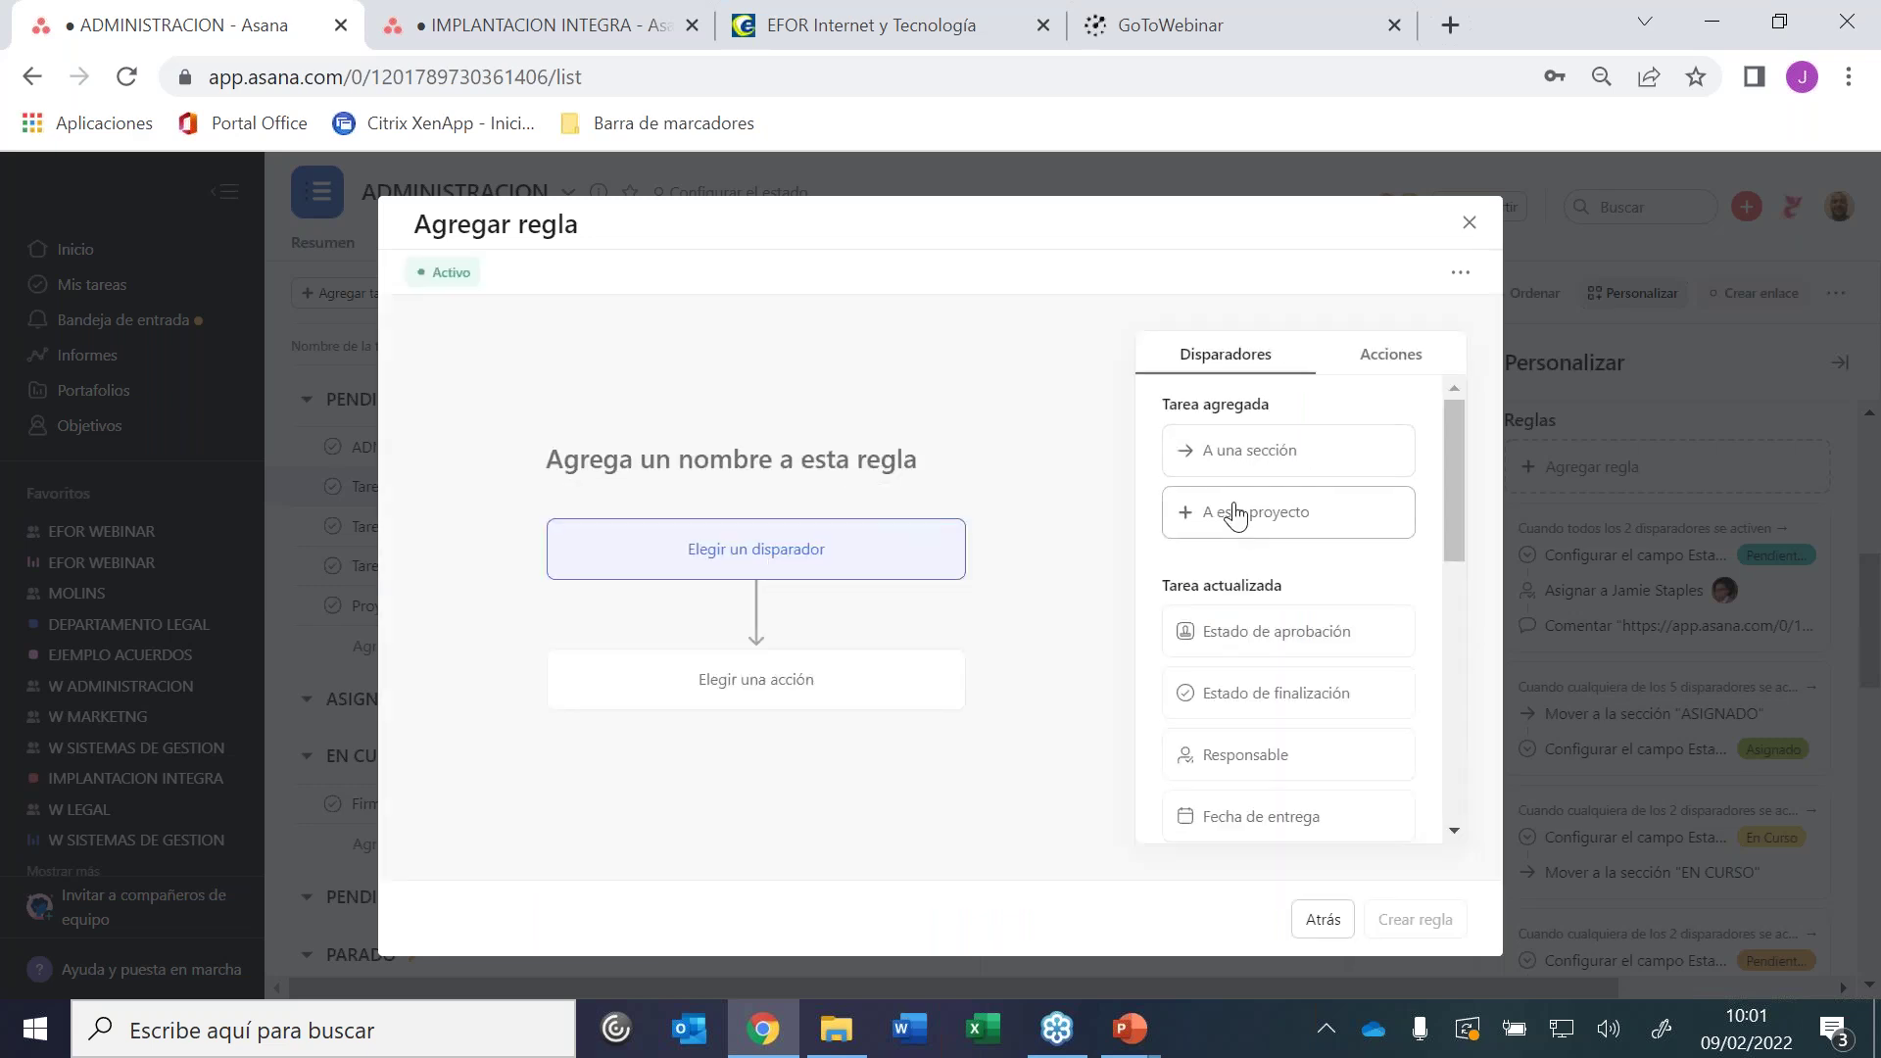
left_click(1288, 513)
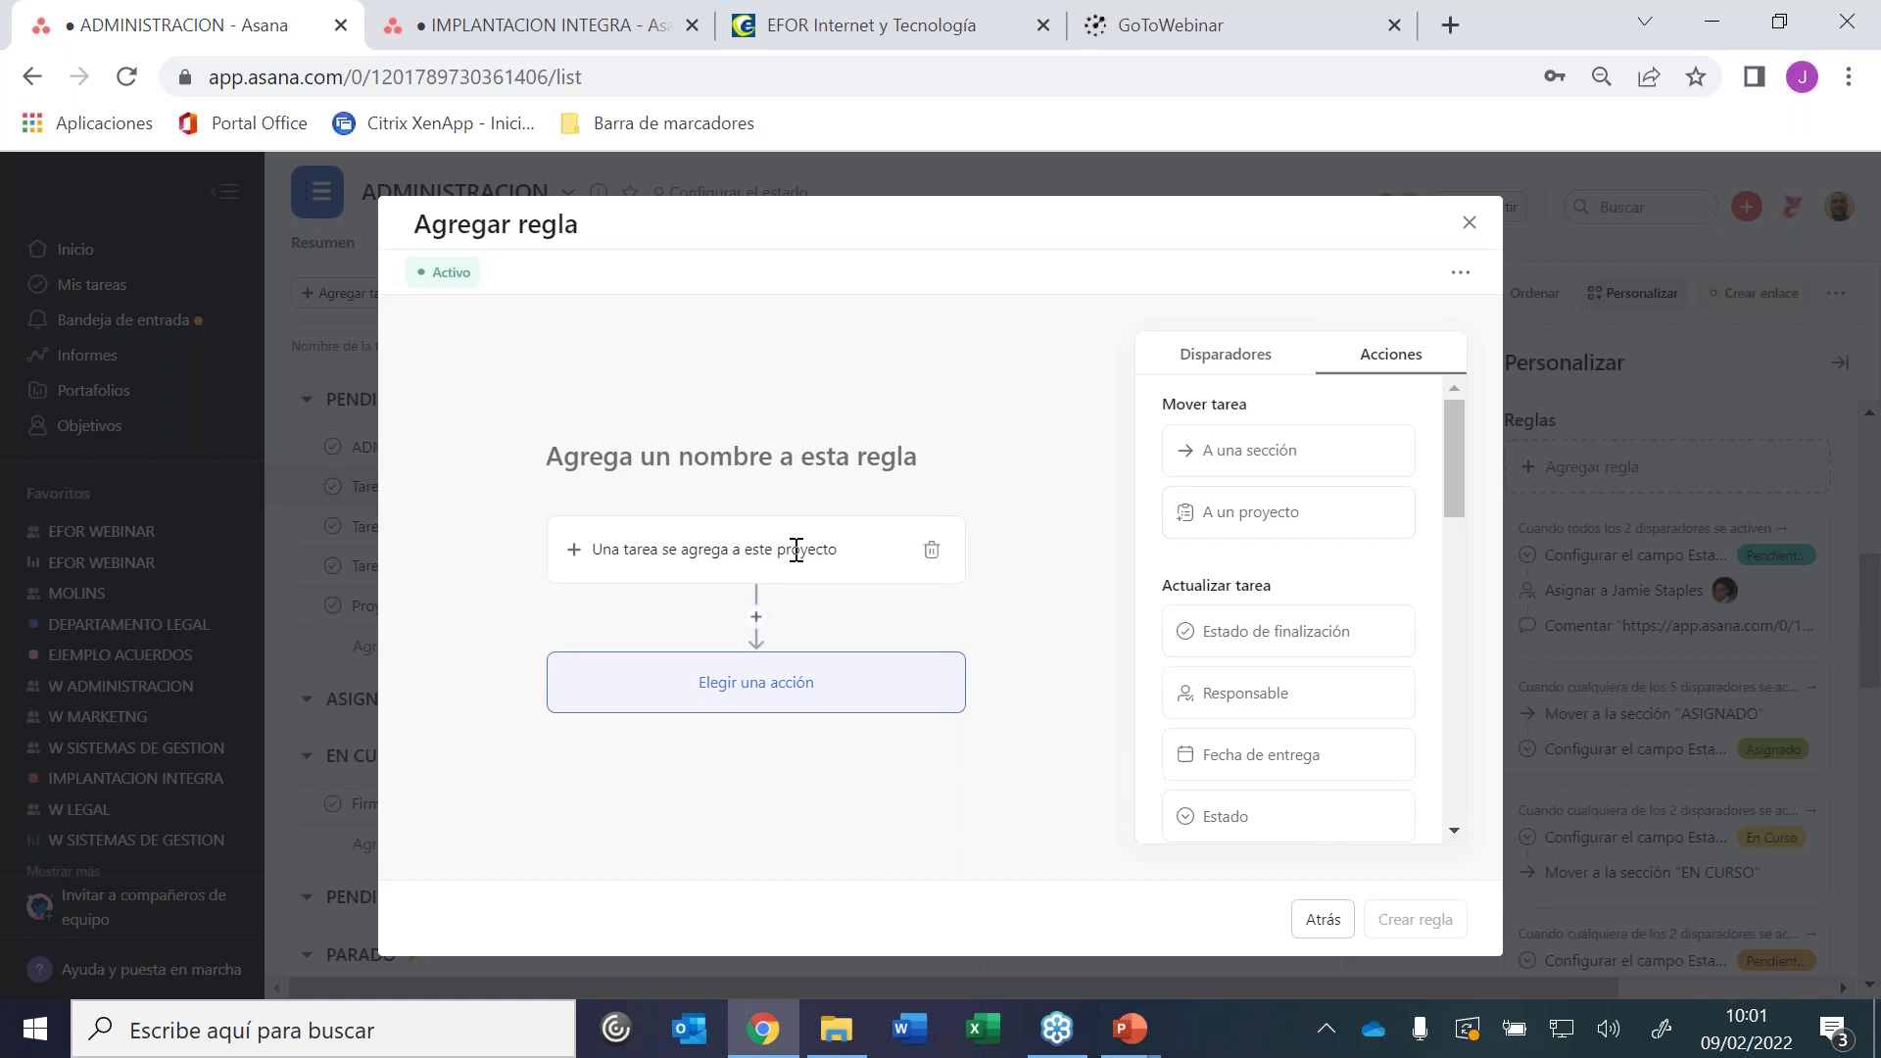
Add a second trigger to the rule requiring Tipo solicitud to change to "Abono Factura"
left_click(756, 616)
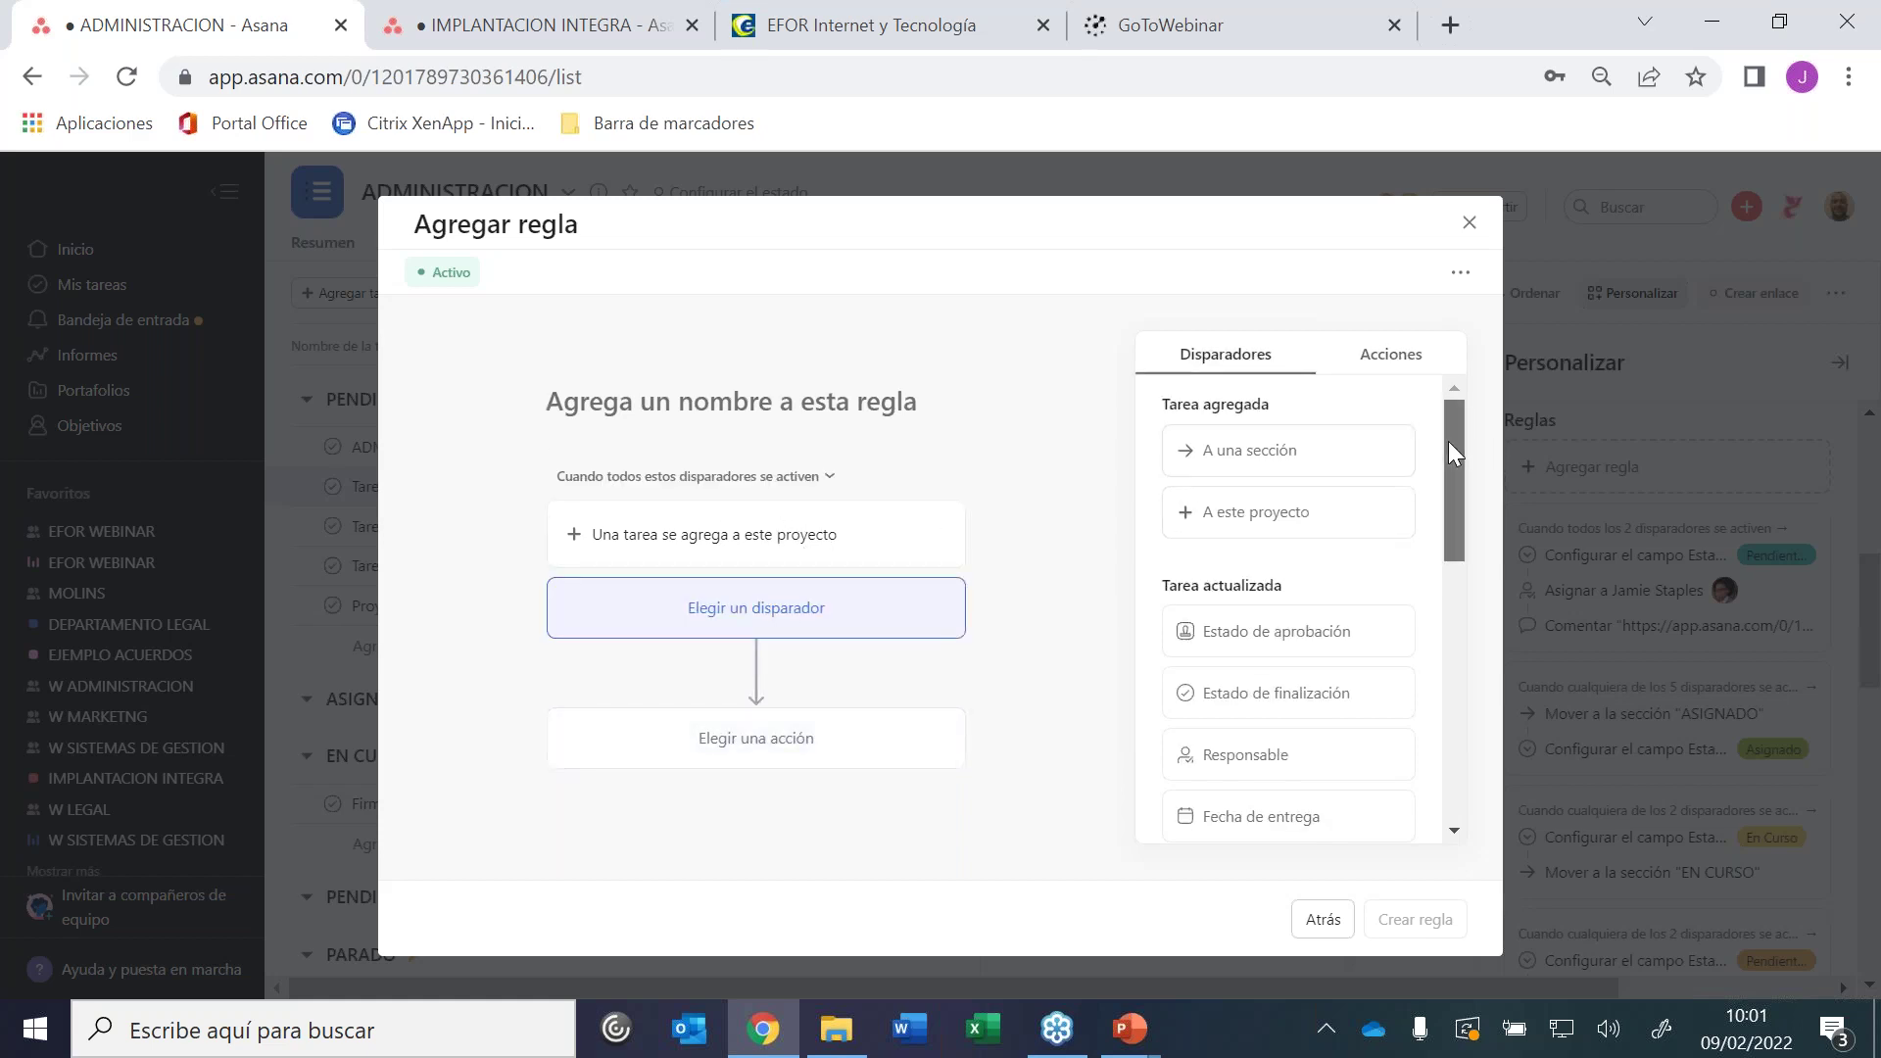
left_click_drag(1447, 441, 1455, 617)
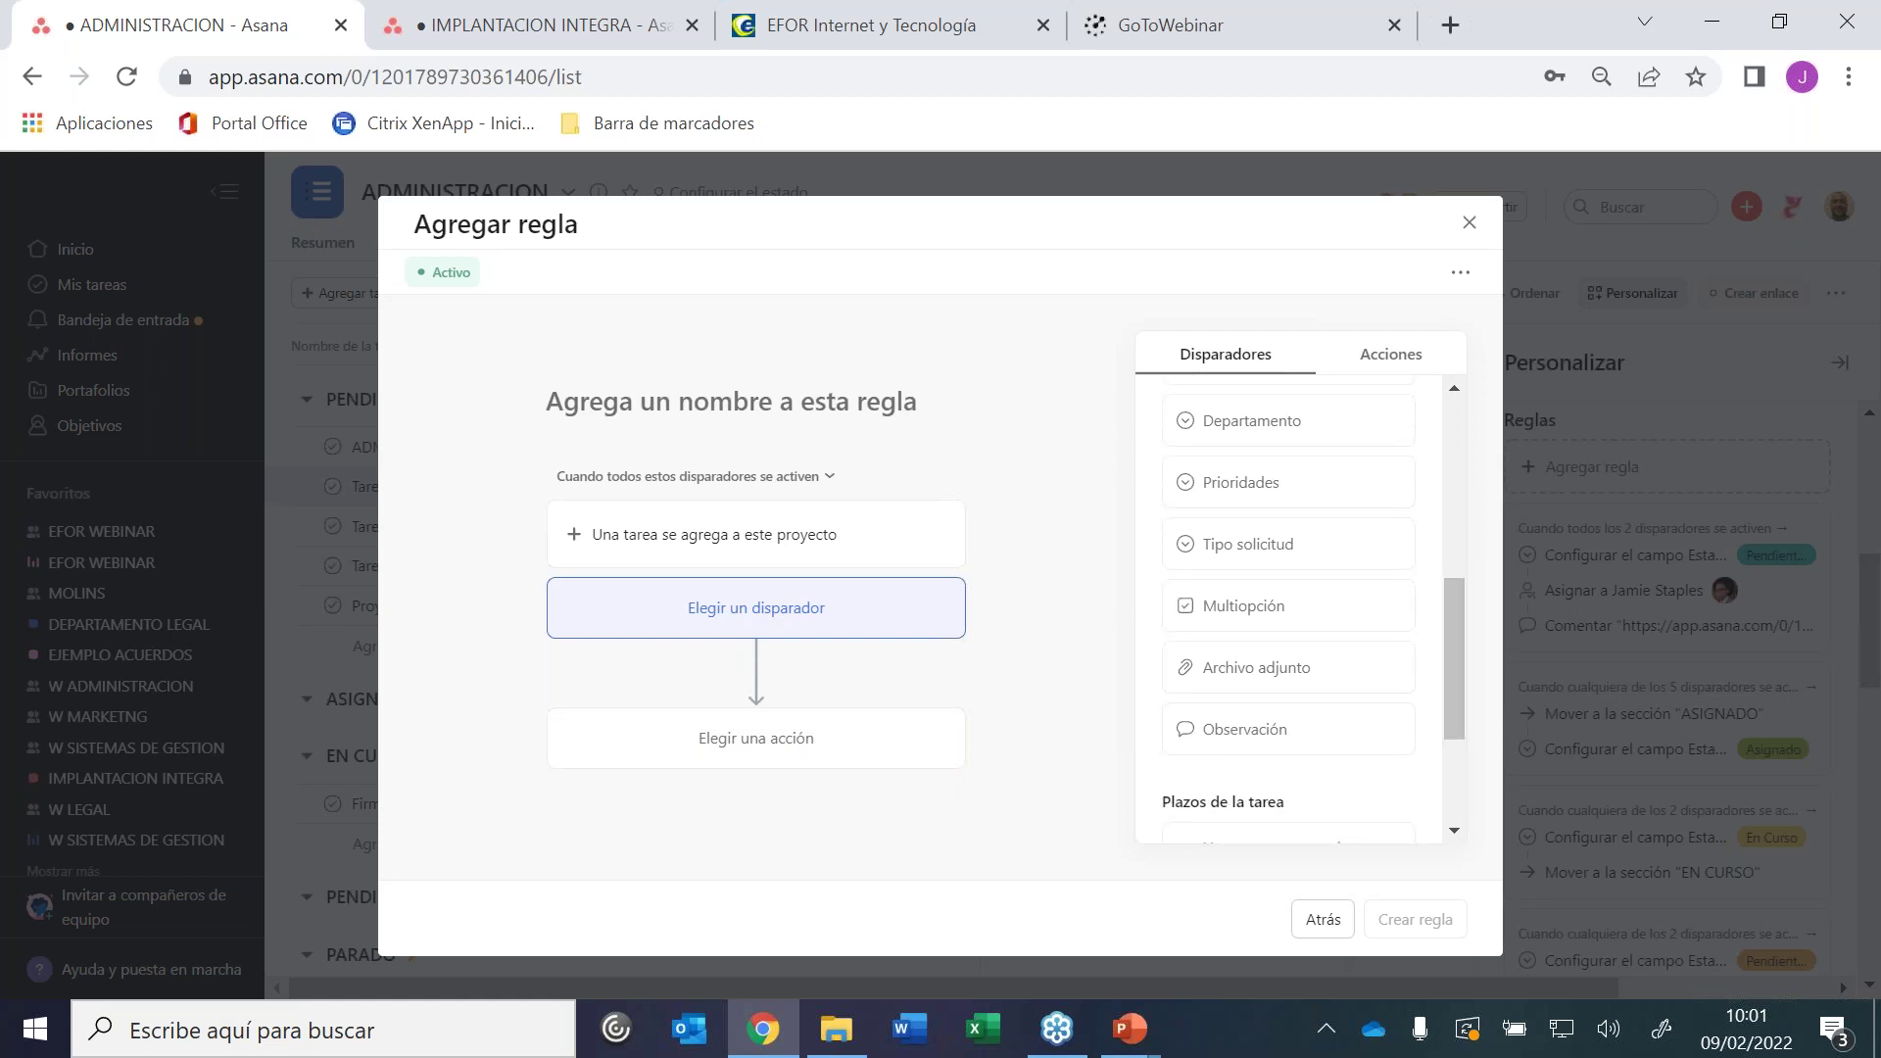
left_click(1278, 547)
left_click(588, 726)
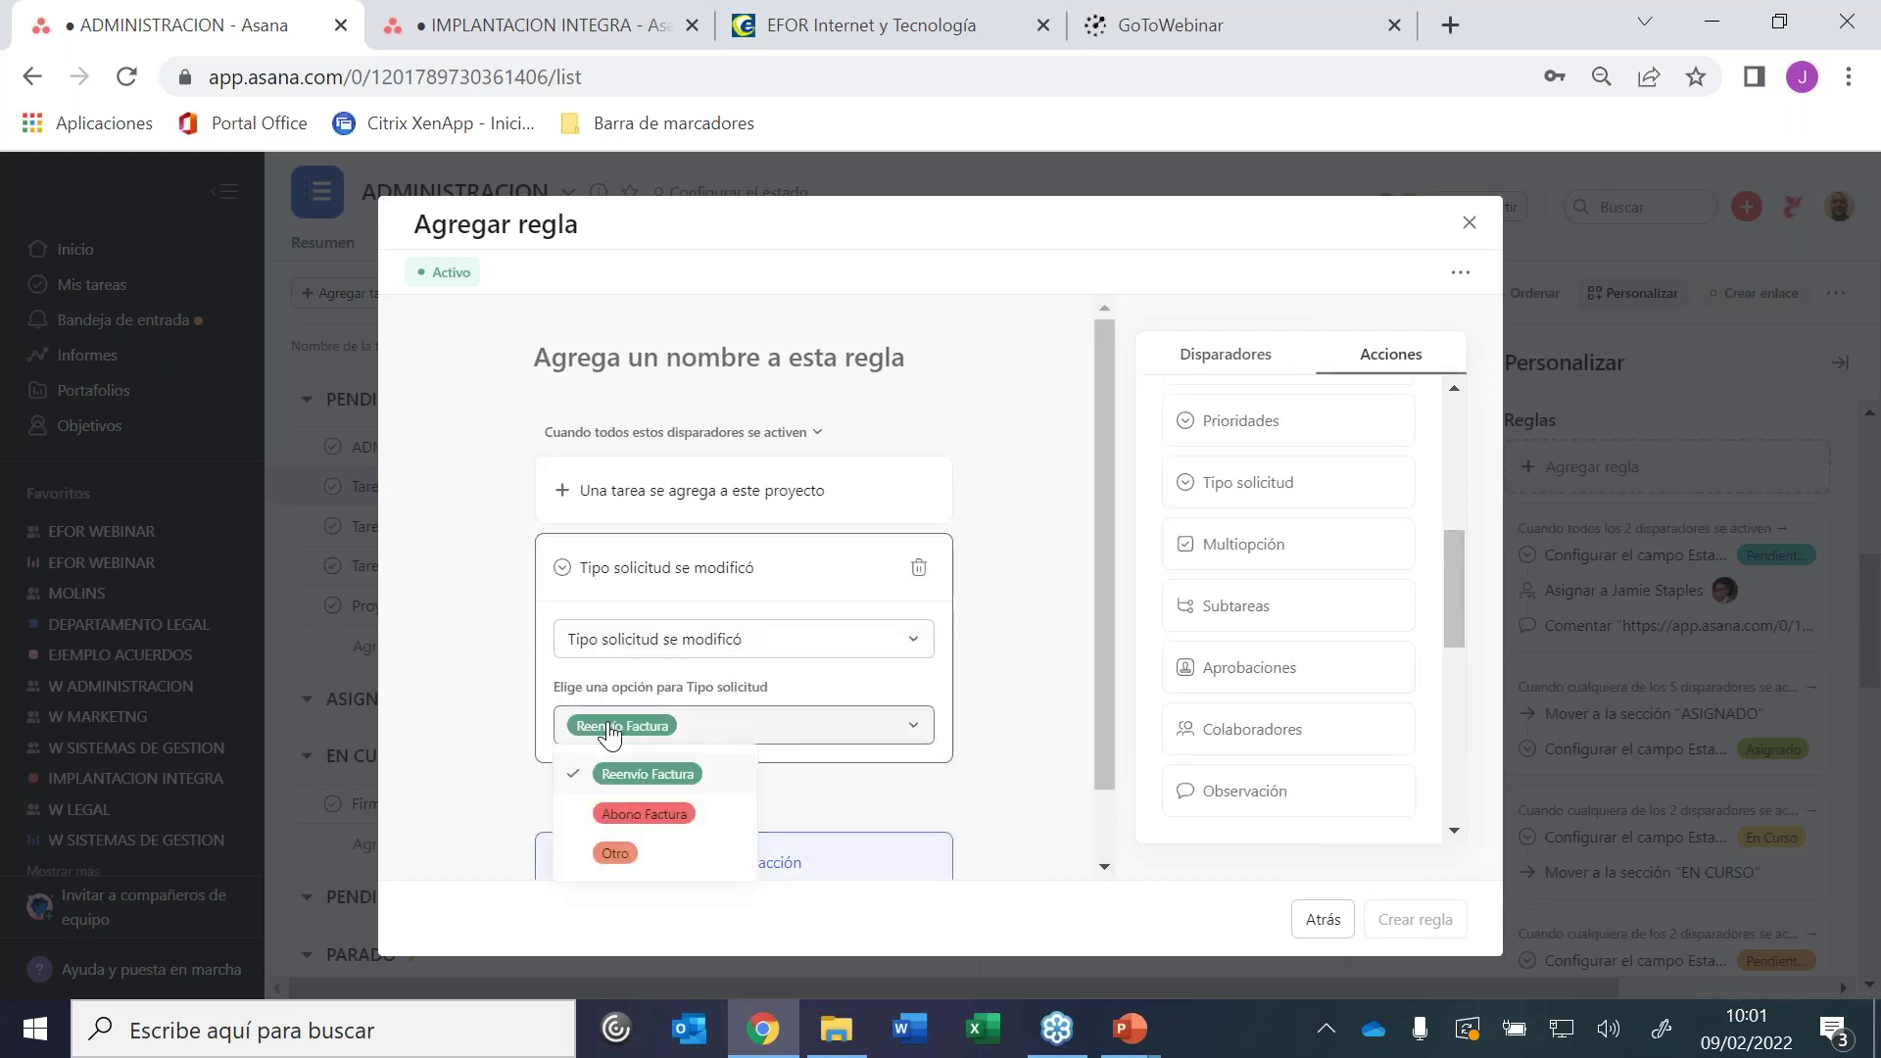
left_click(627, 815)
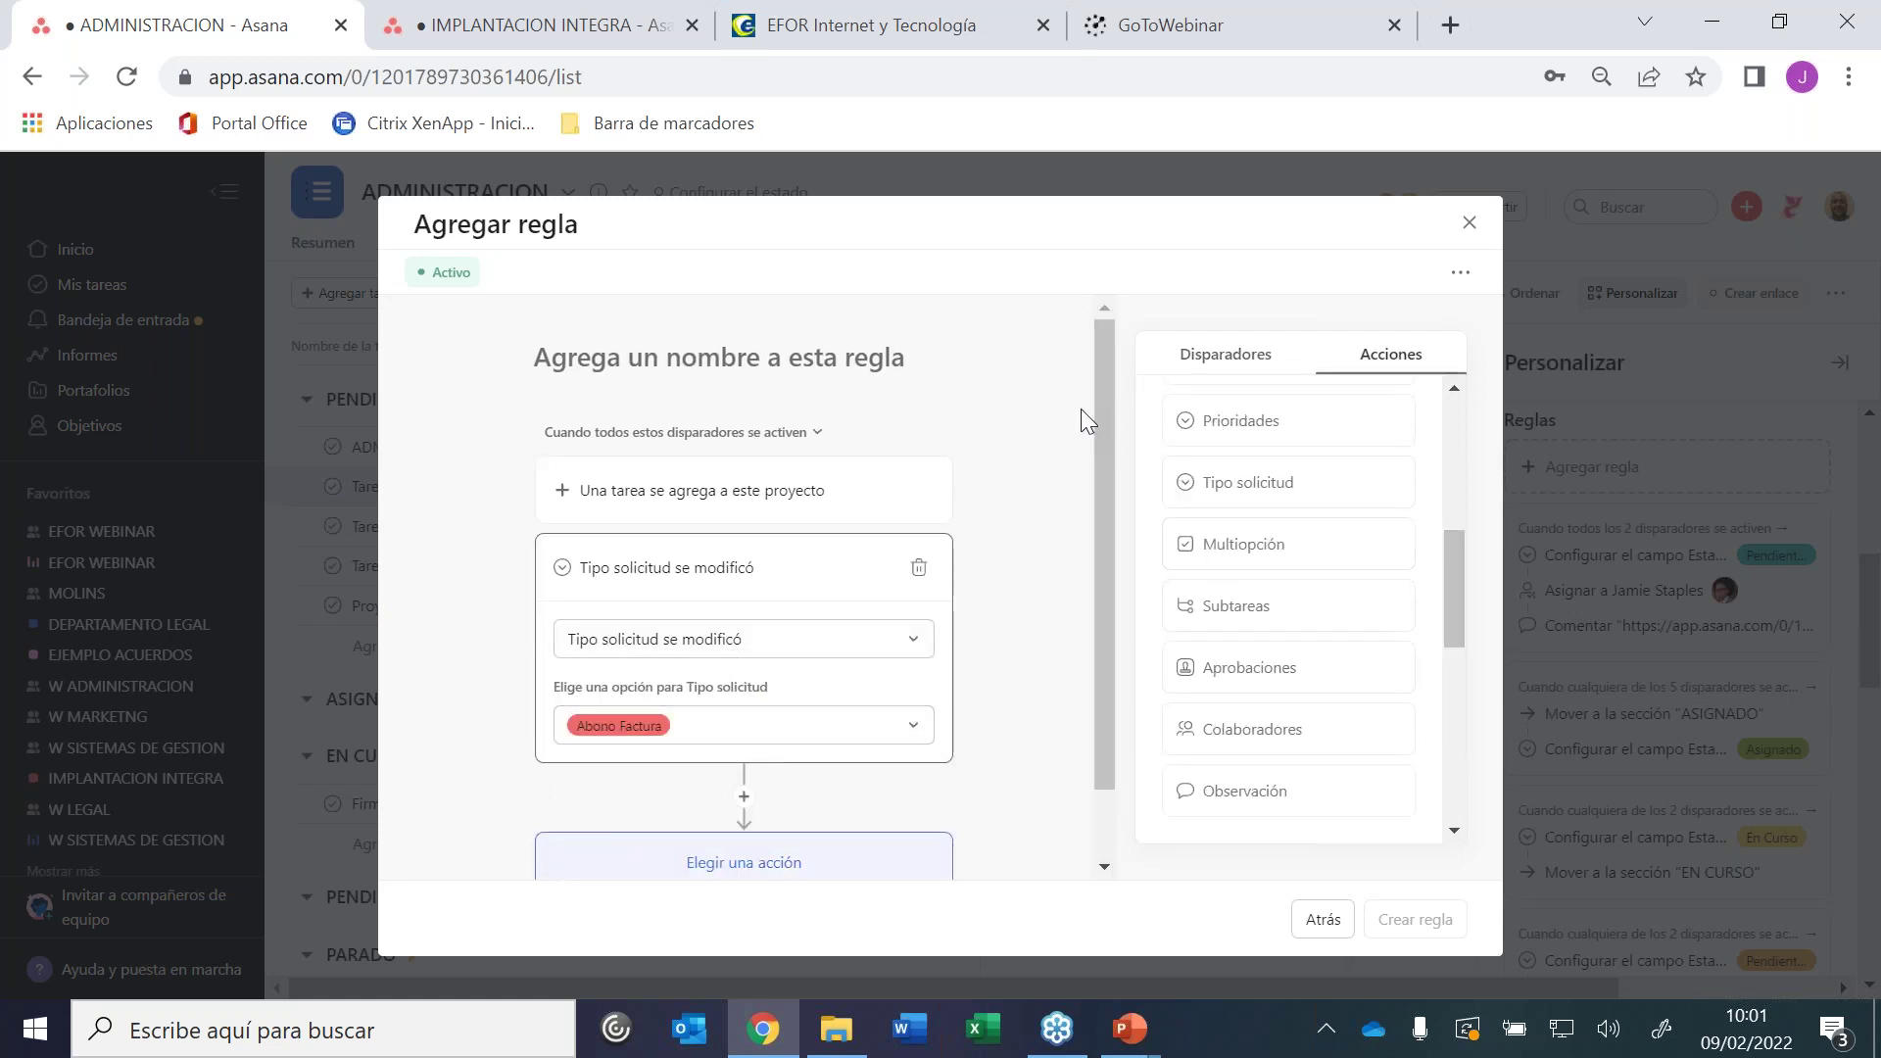
Add a rule action that moves the task to another project, choosing SOLICITUDES DE ABONO as the destination
left_click_drag(1101, 425, 1099, 566)
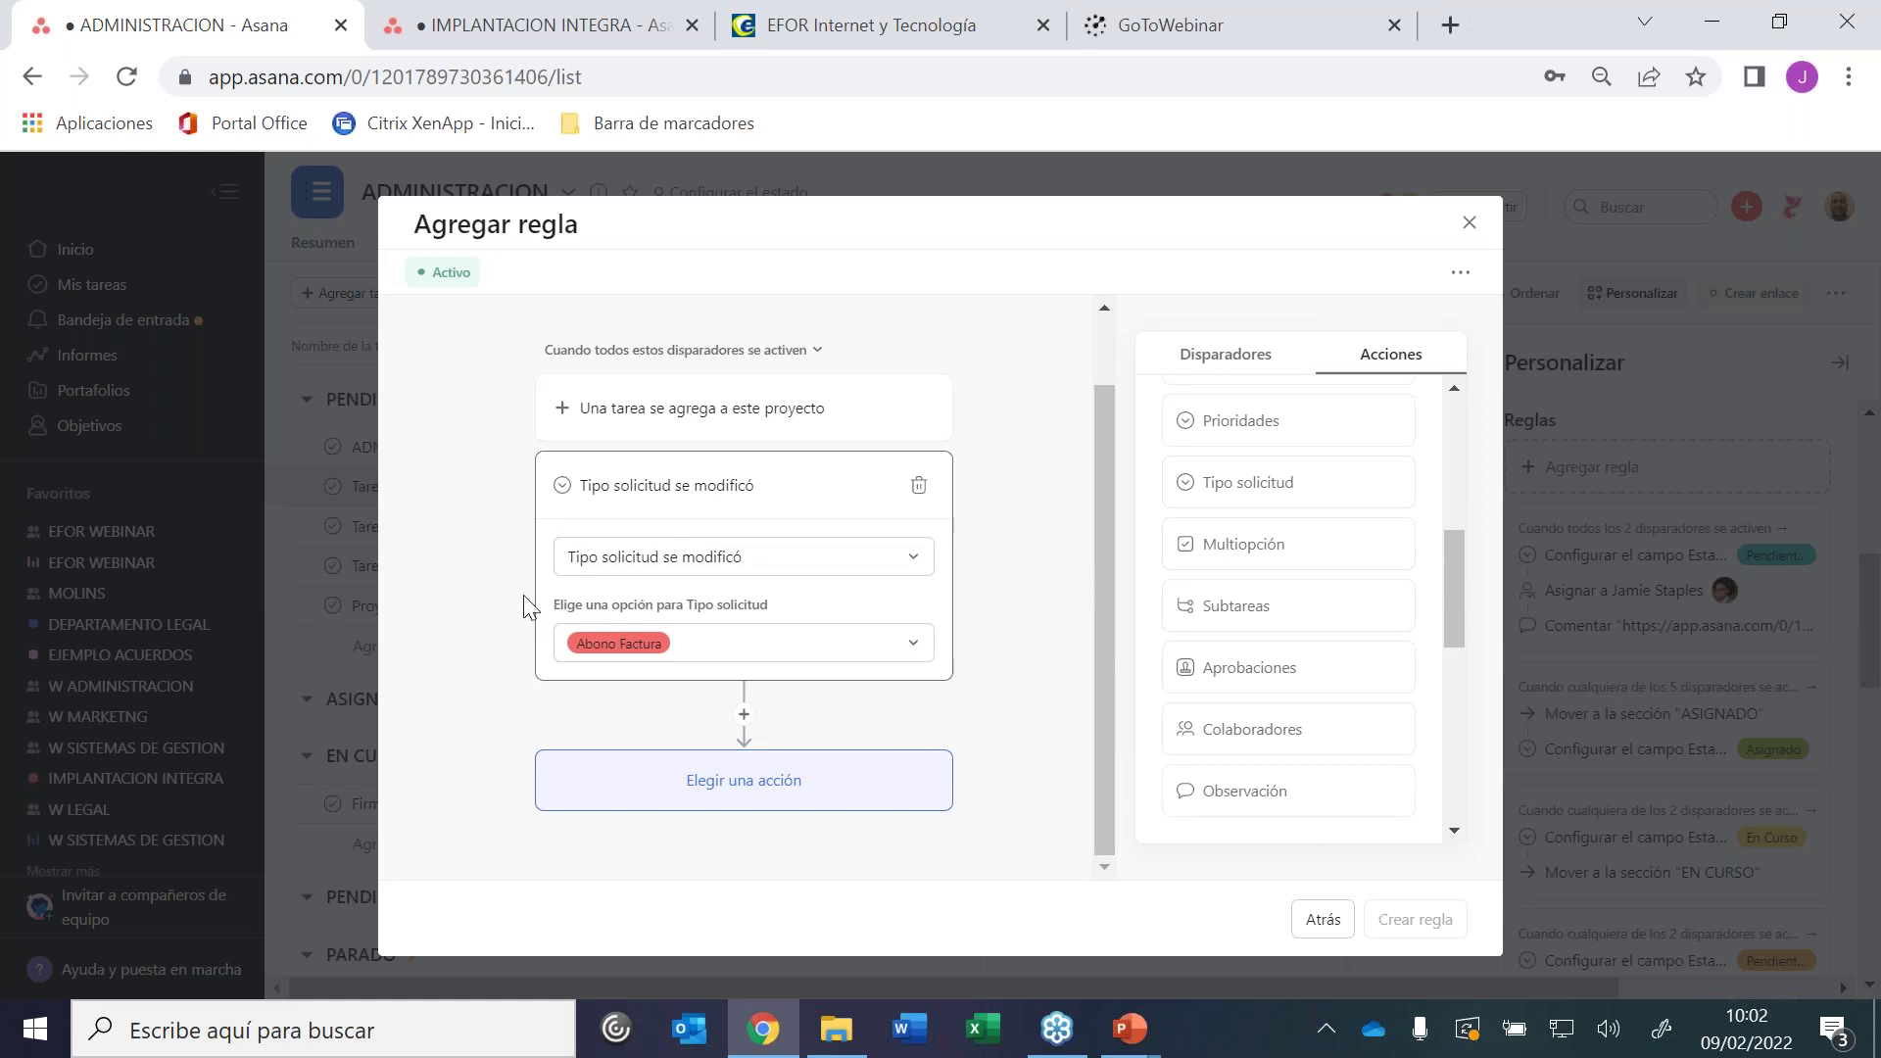
left_click(739, 791)
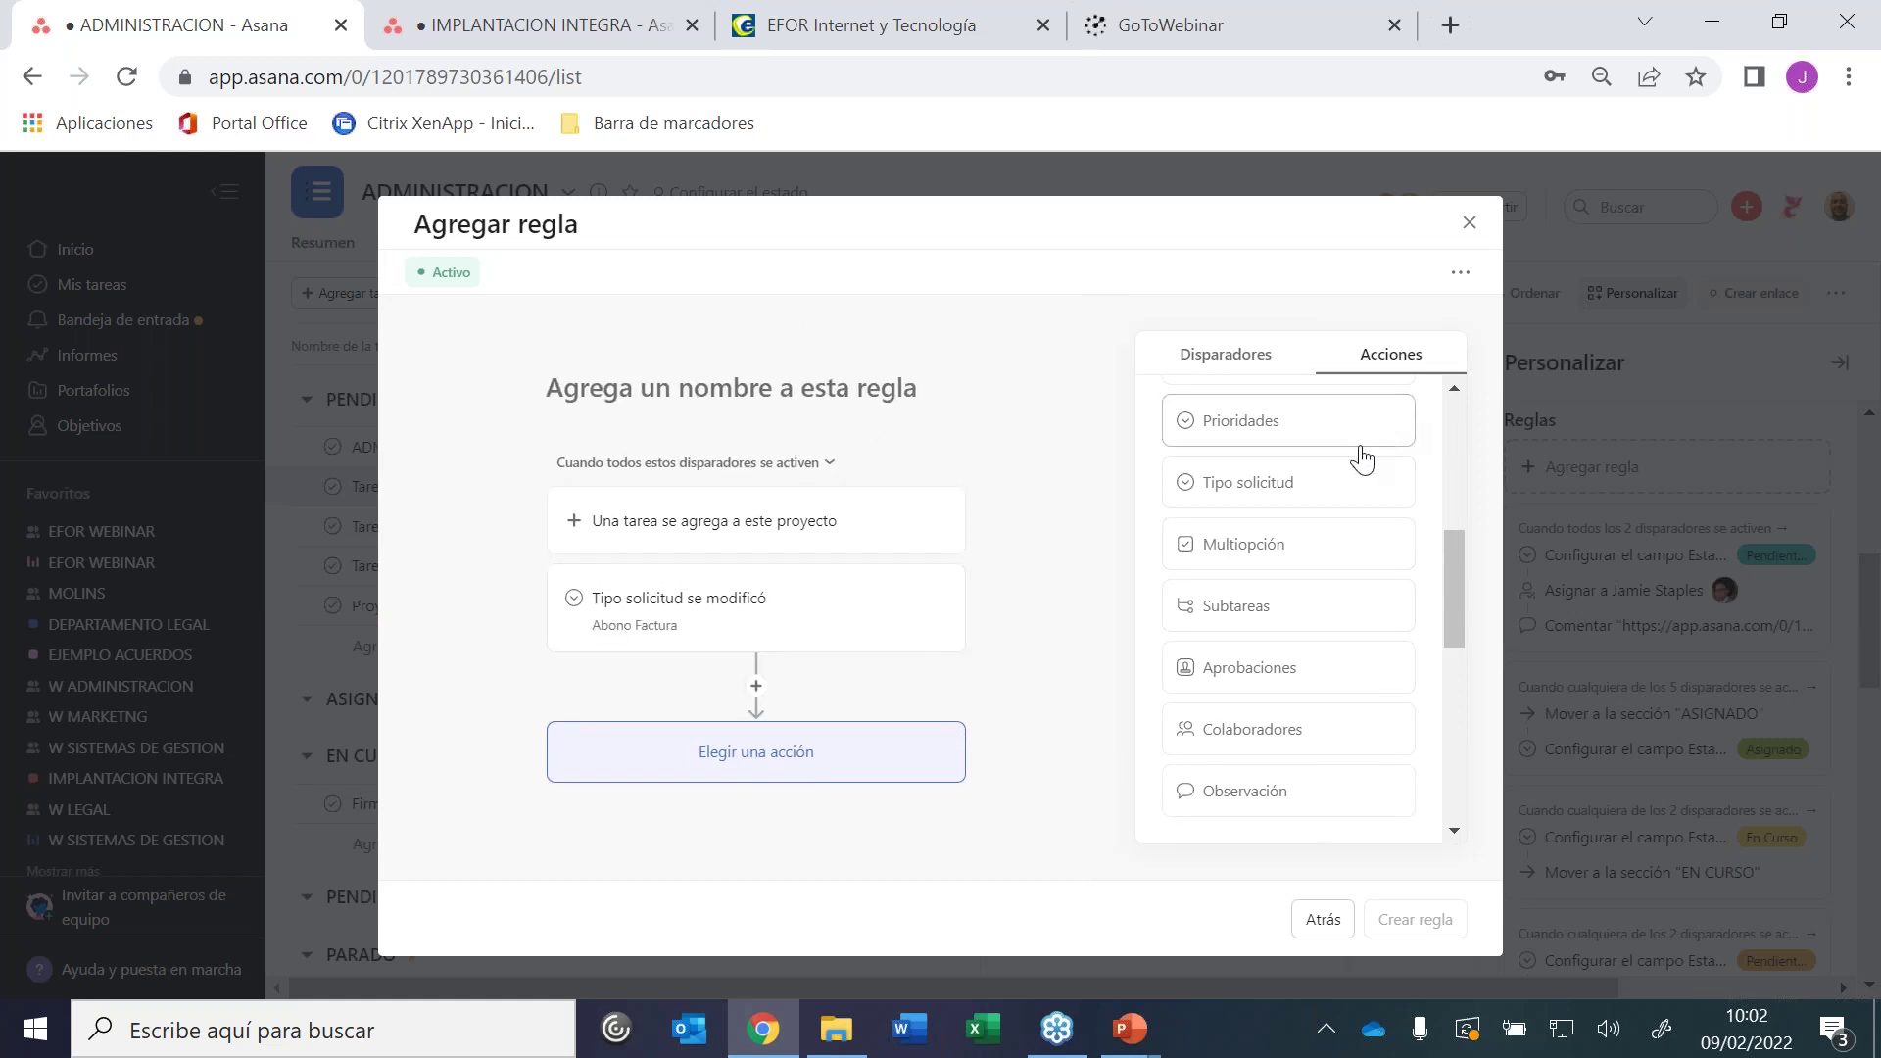
left_click_drag(1453, 584, 1431, 418)
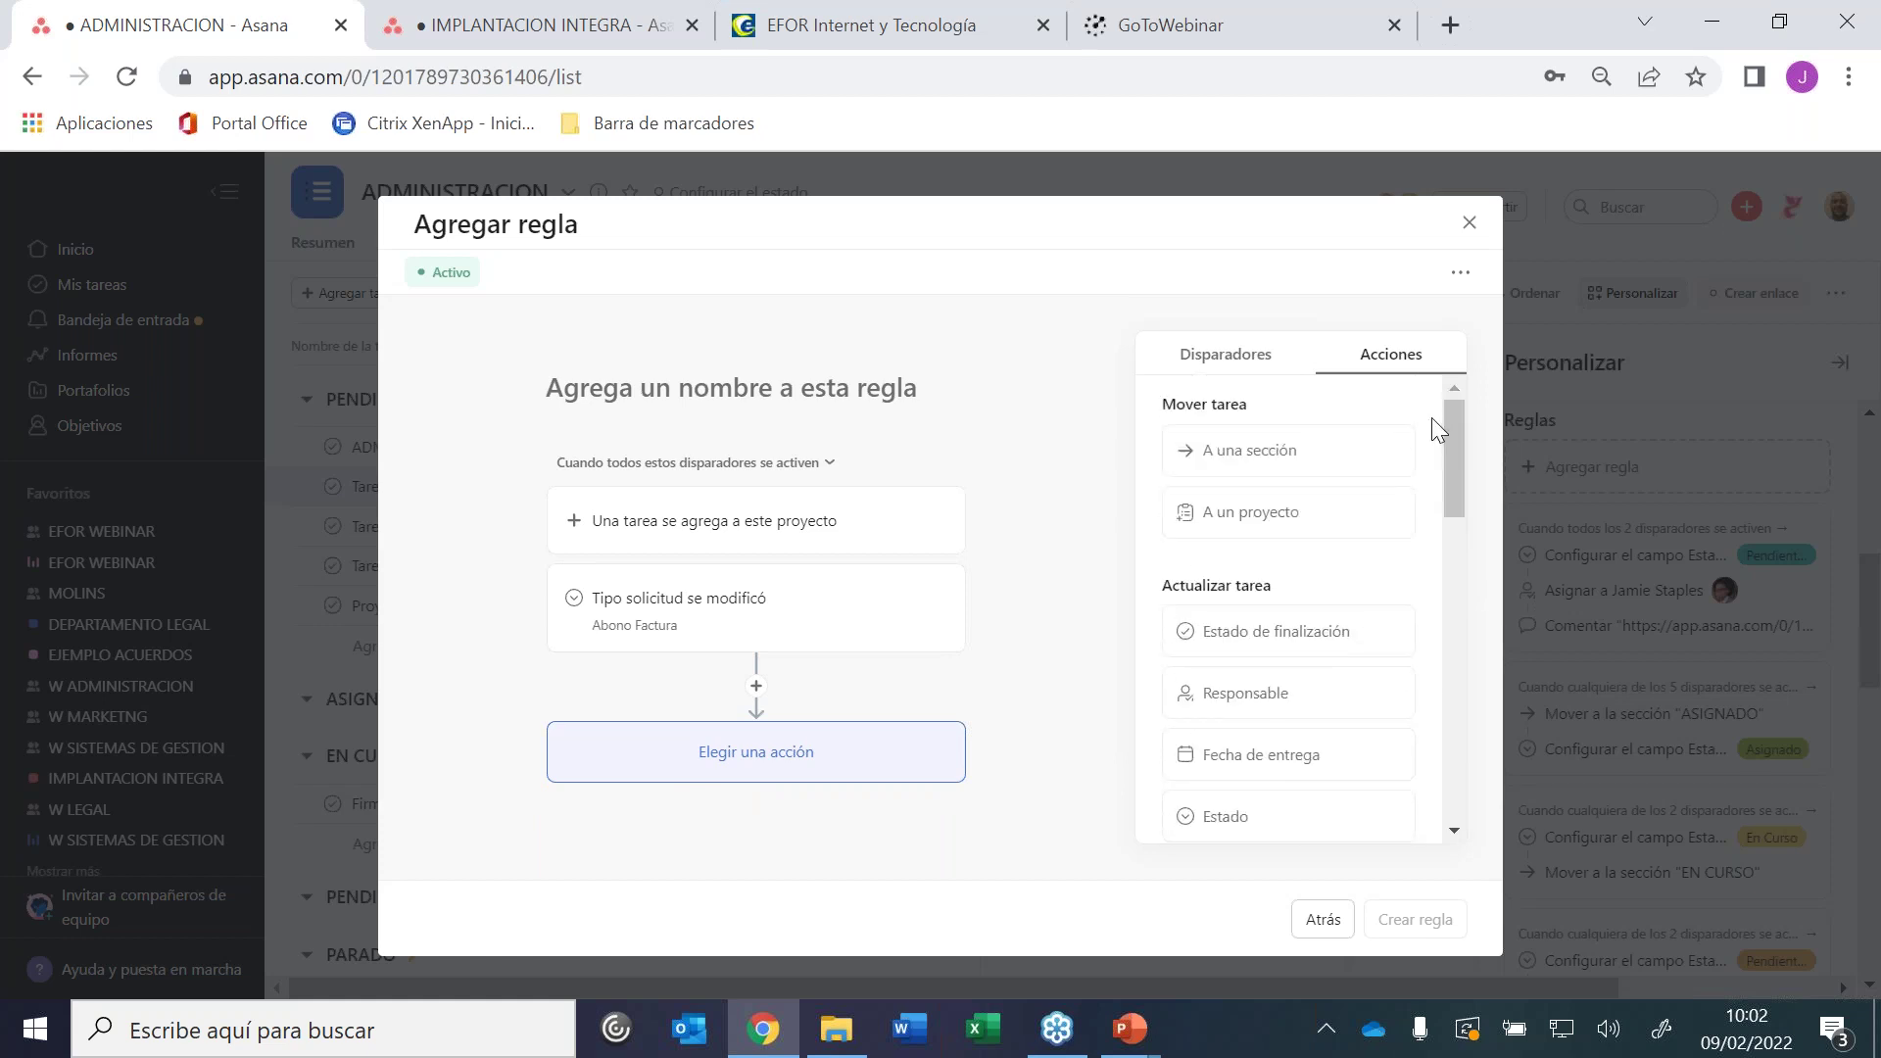
left_click(1242, 513)
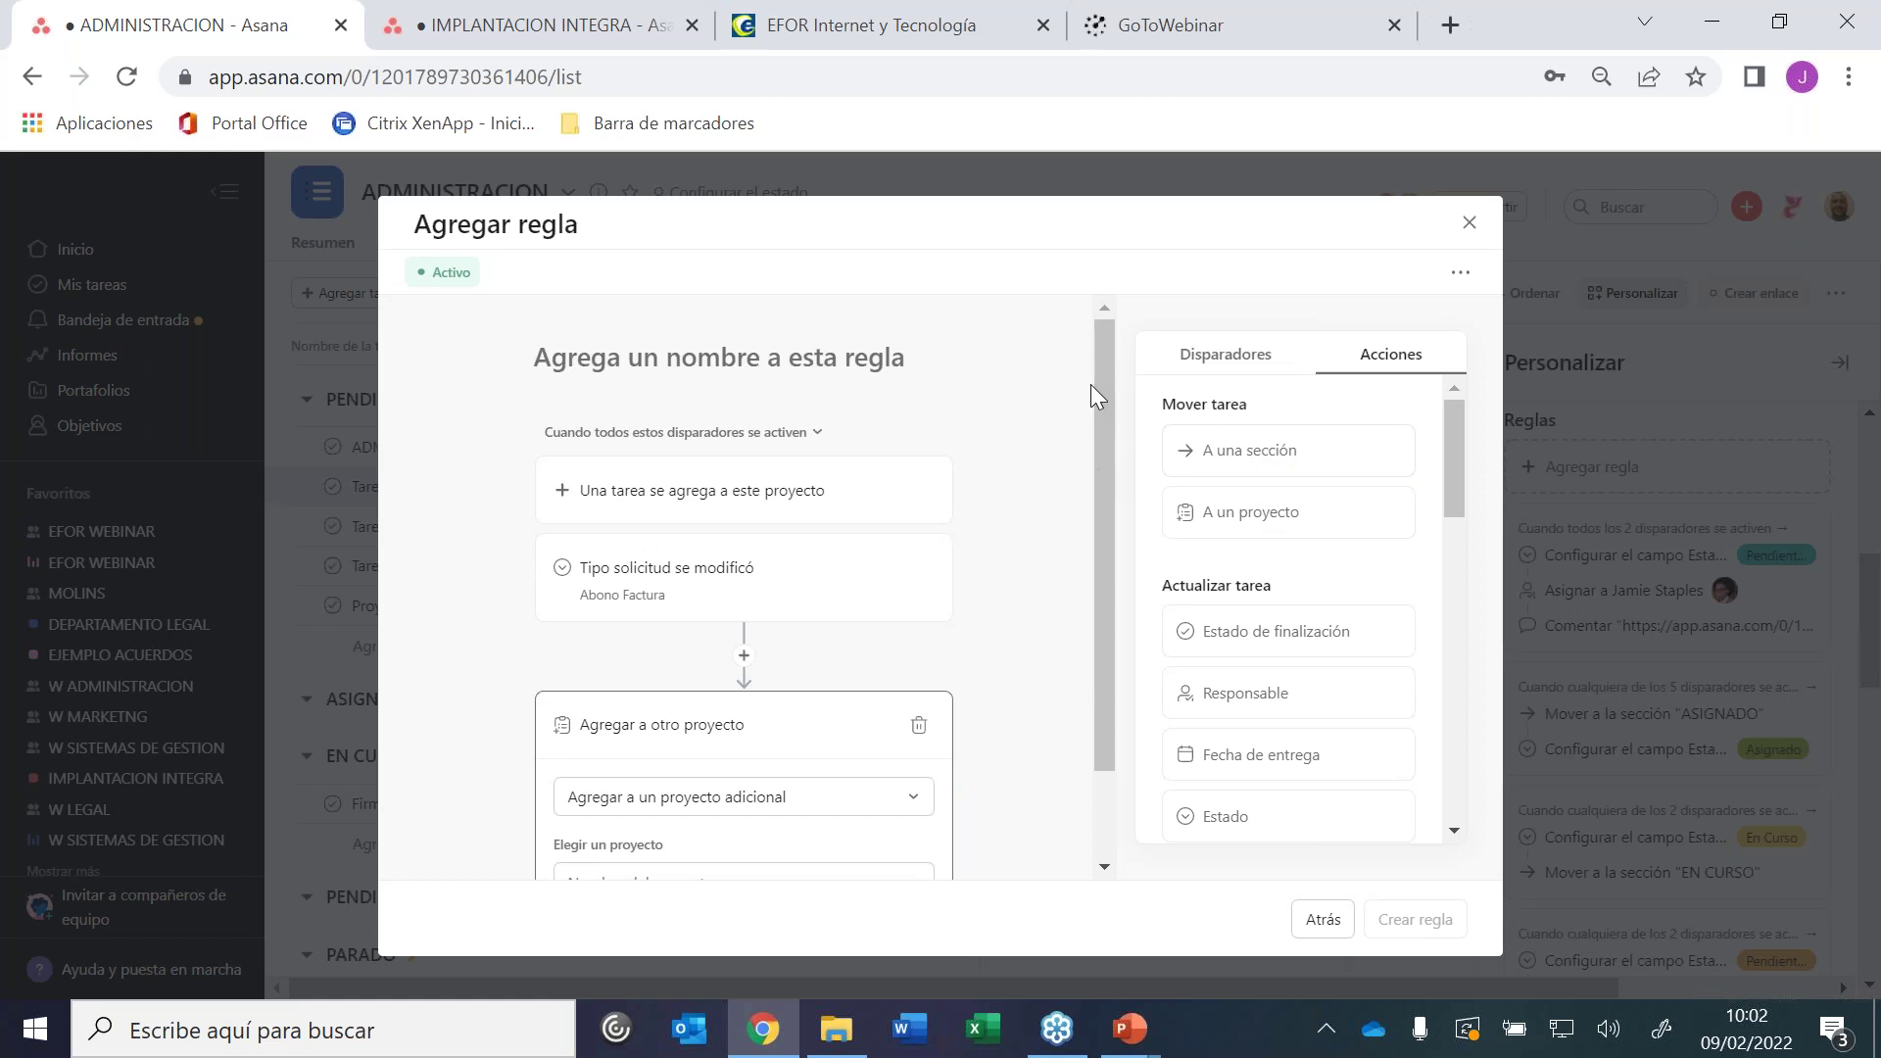
scroll(1099, 402, "down", 2)
left_click(655, 693)
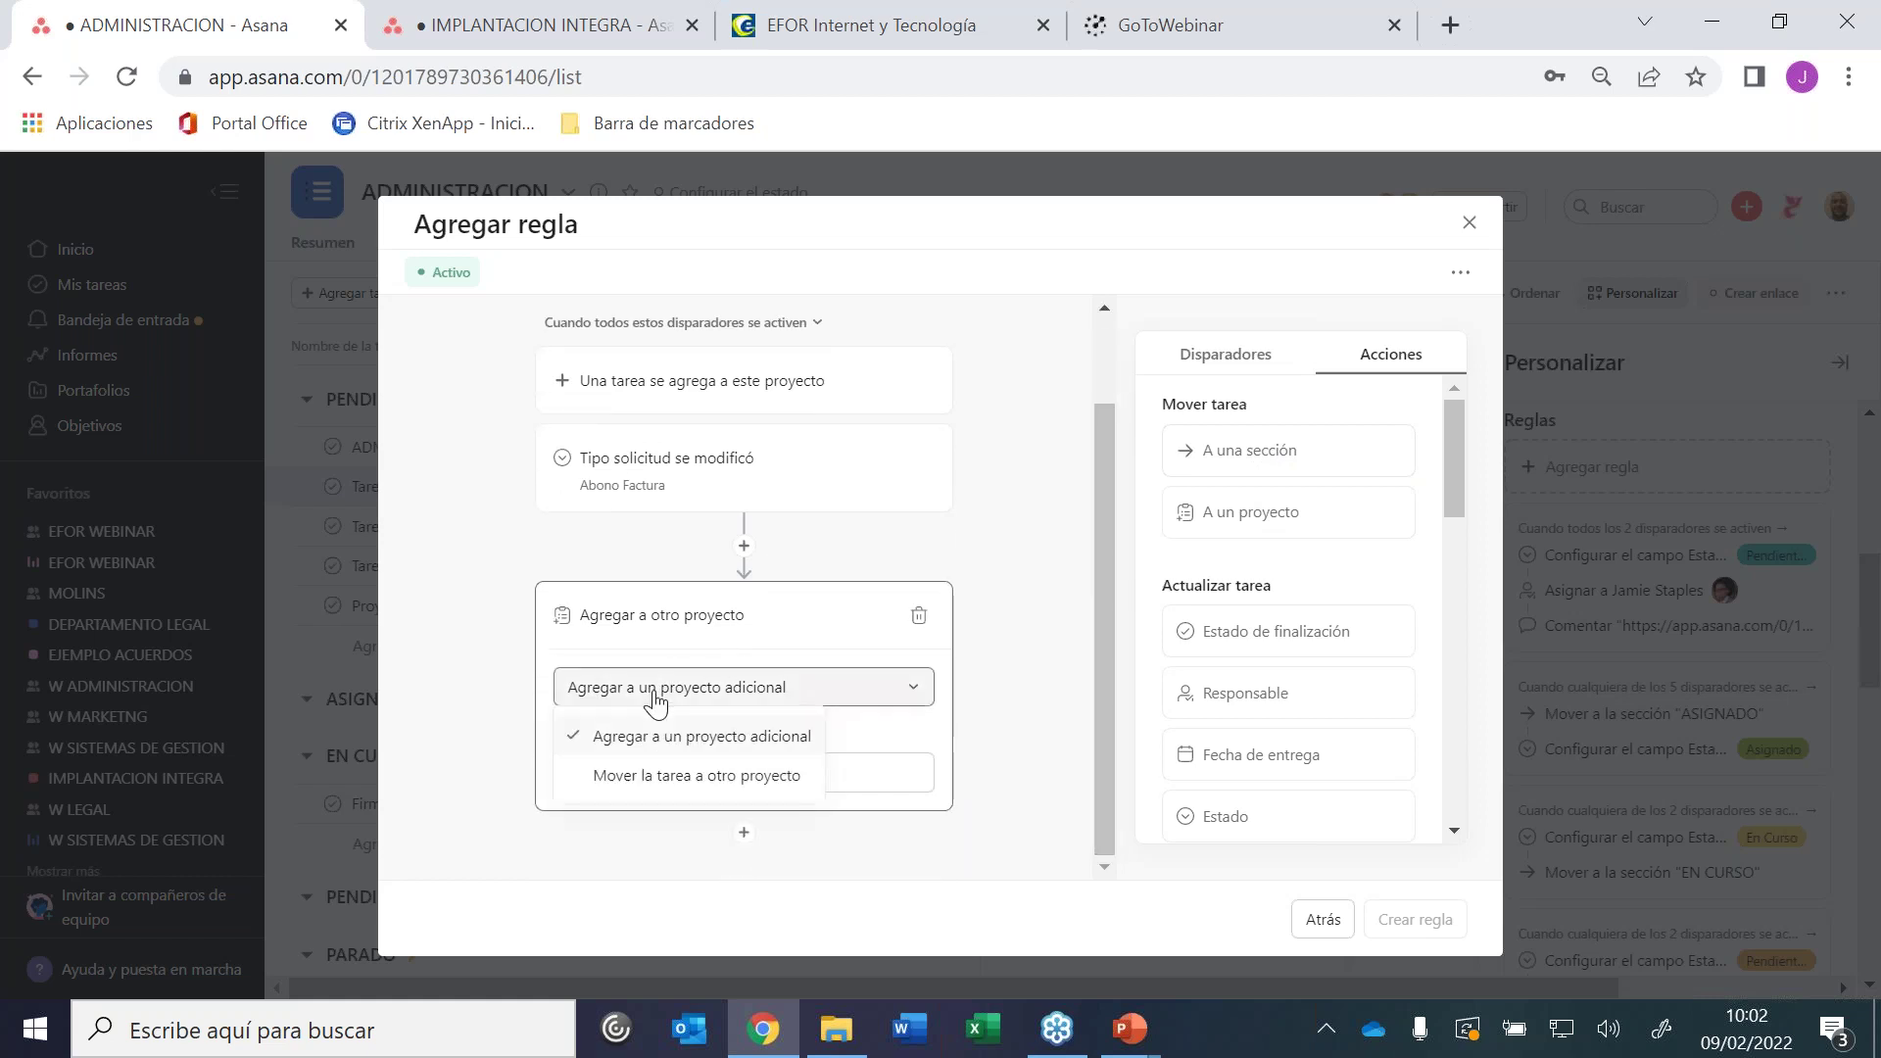
left_click(651, 787)
left_click(657, 778)
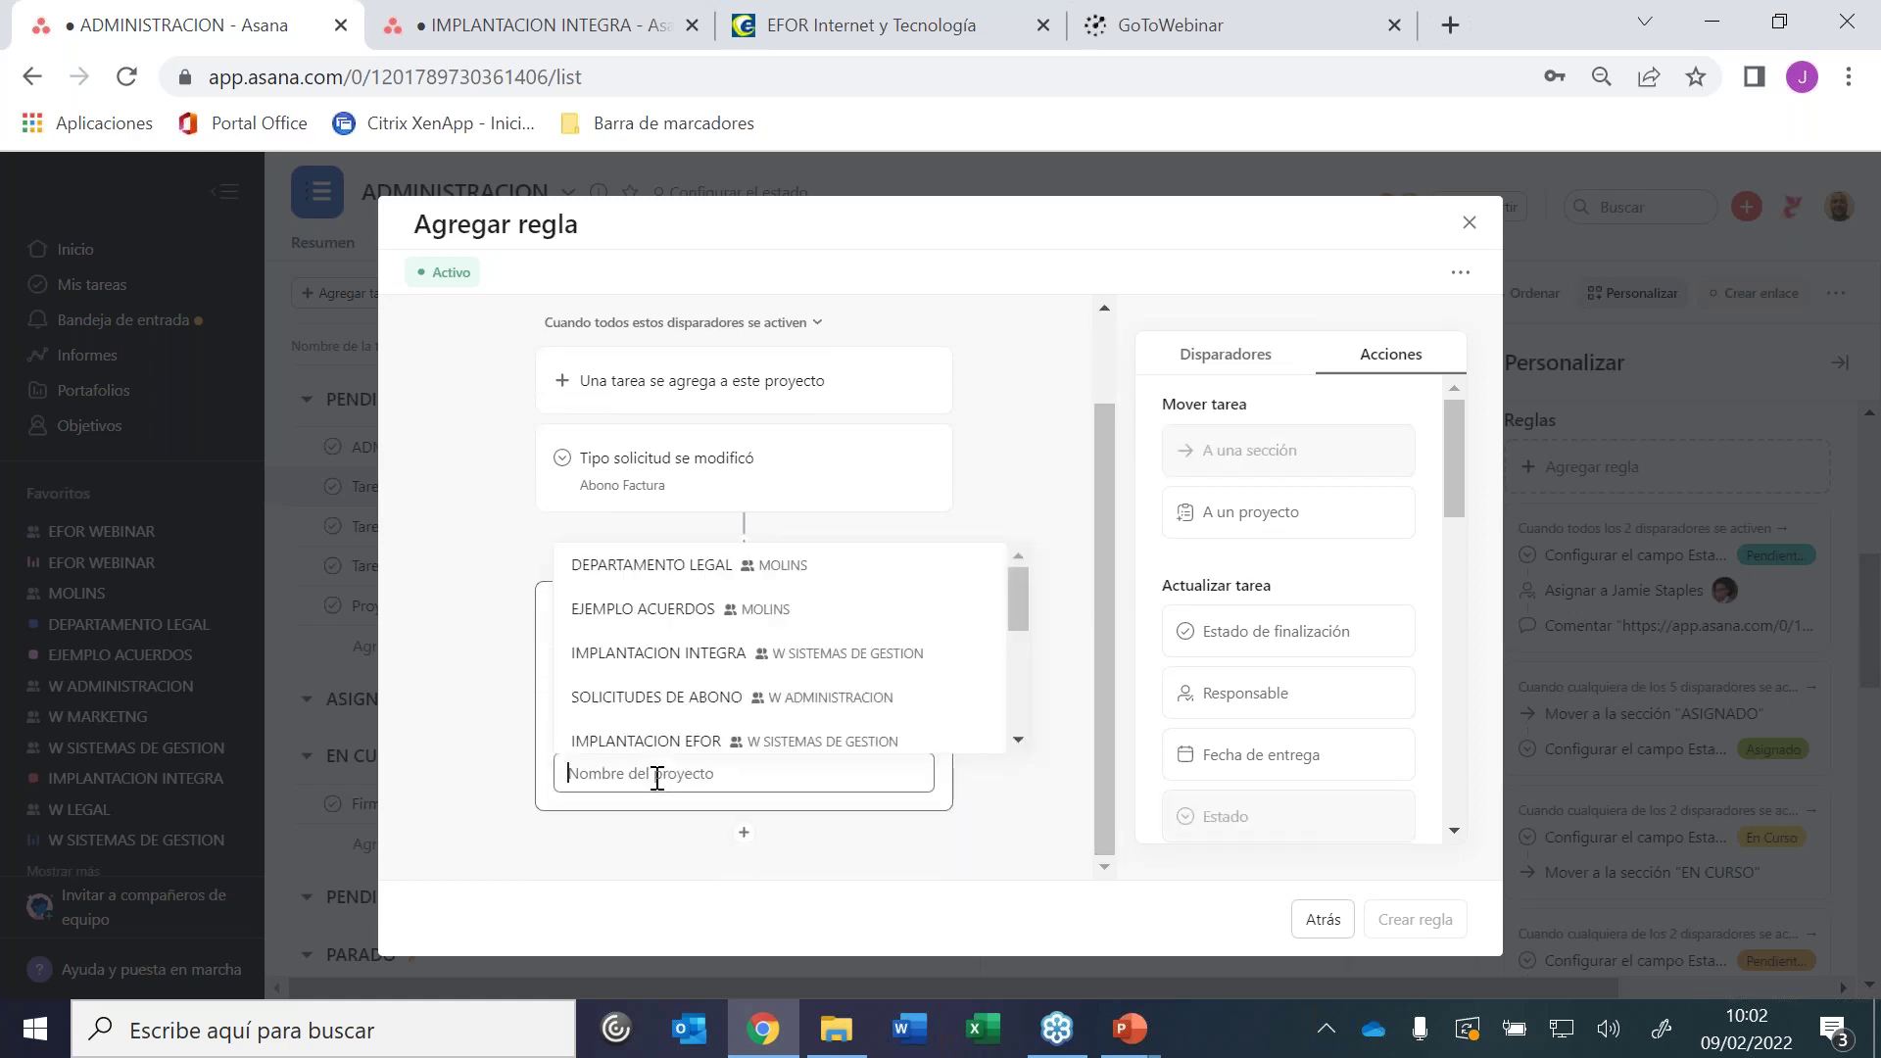
left_click(769, 697)
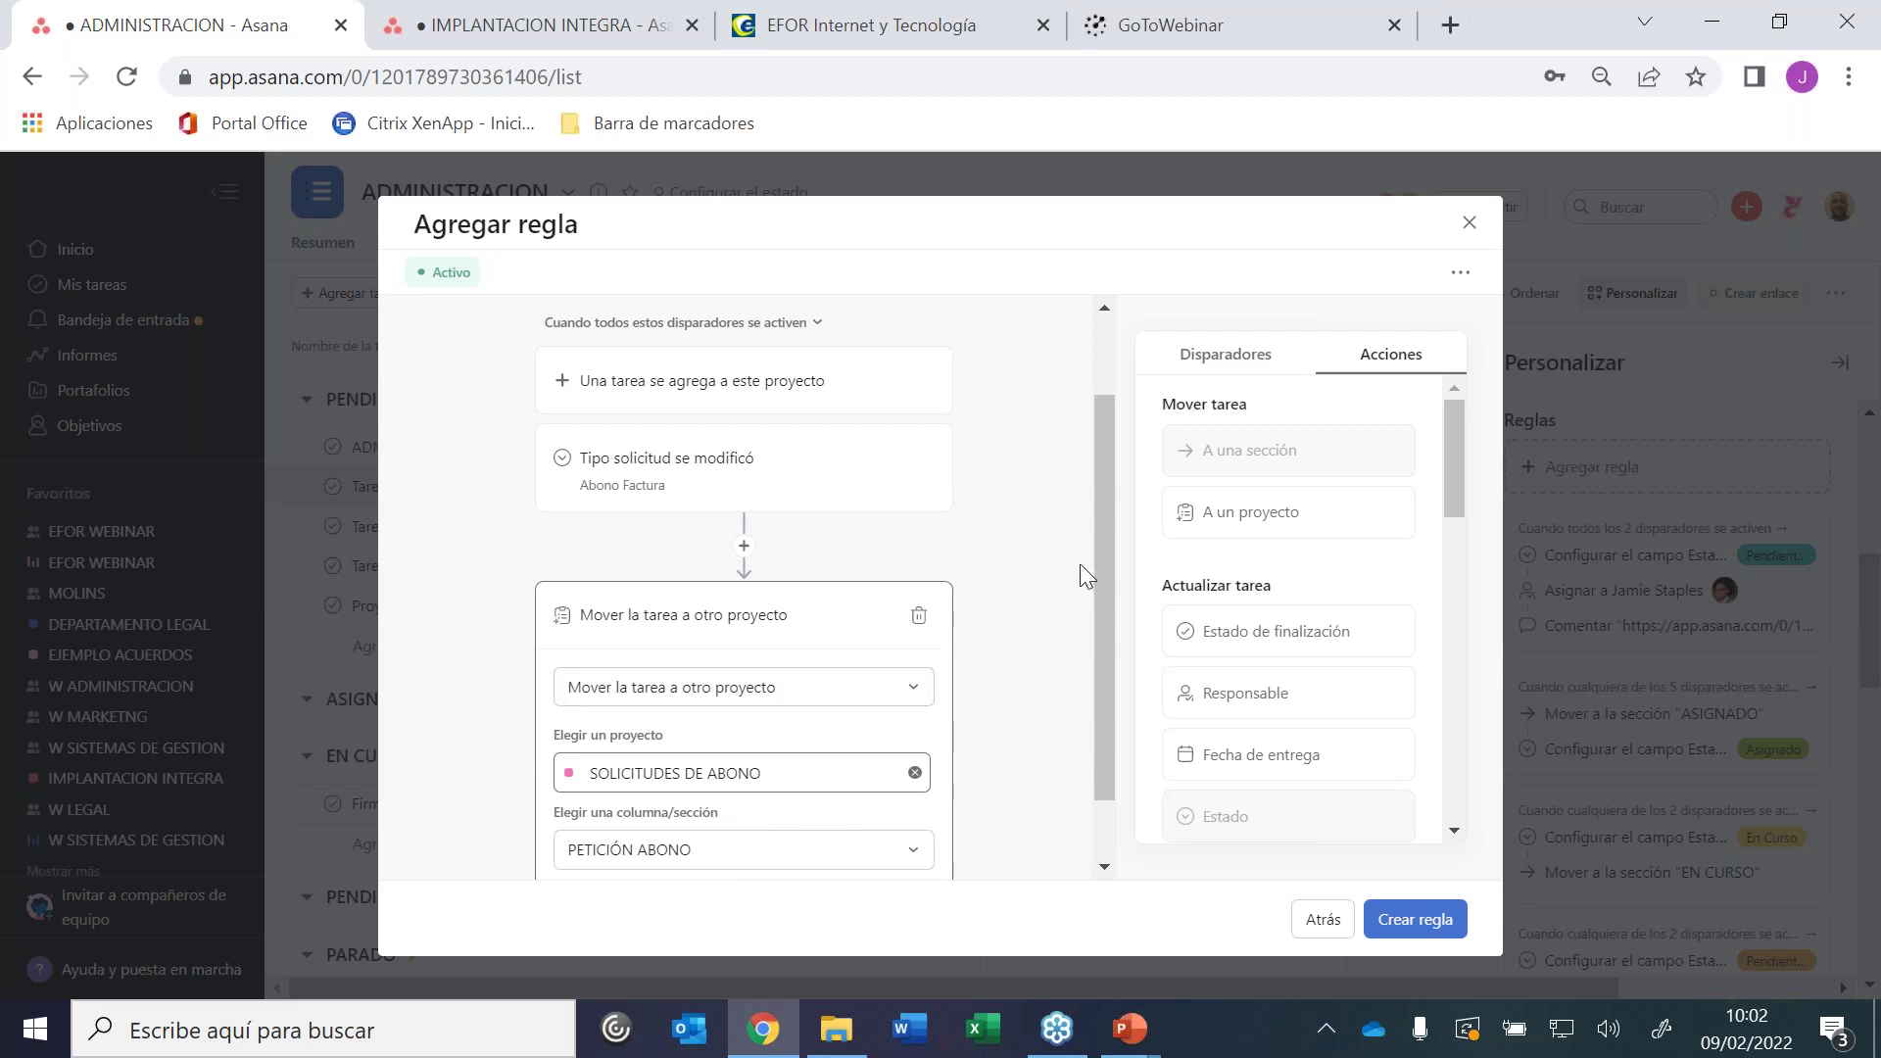
scroll(1101, 554, "down", 2)
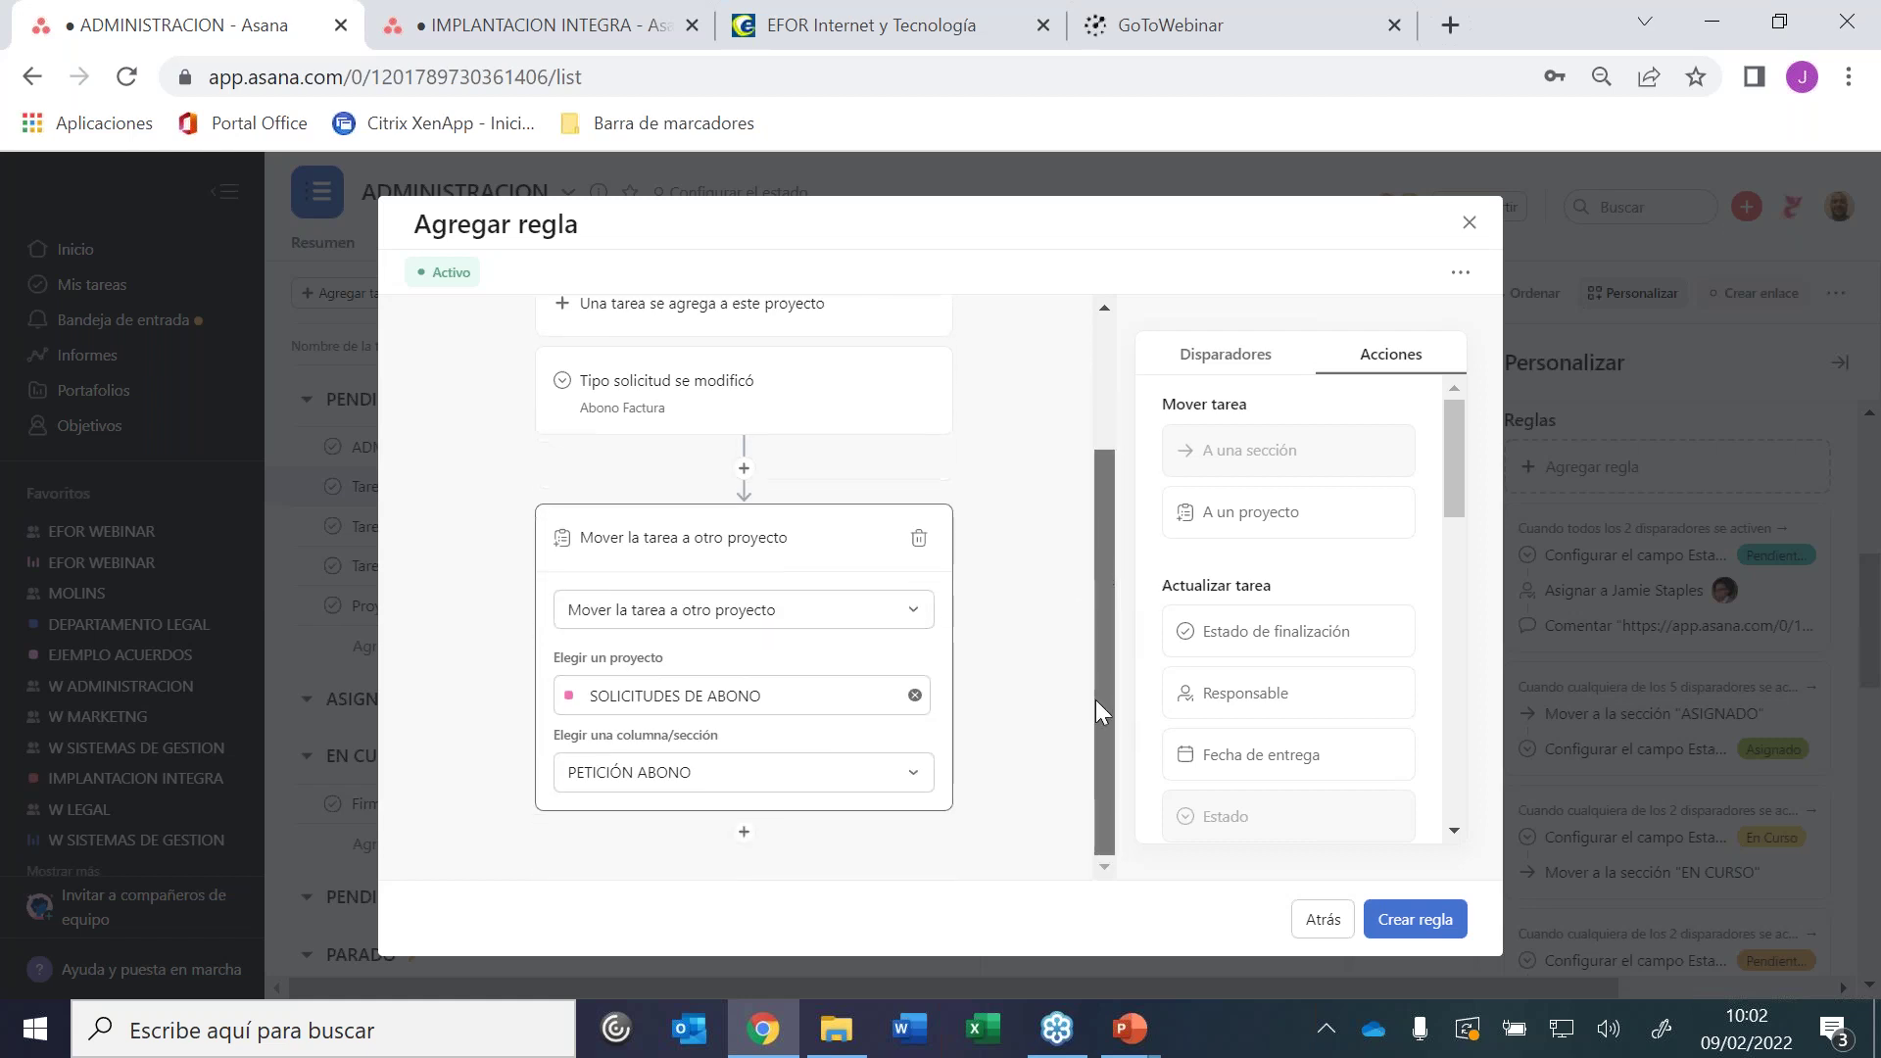
Add an action assigning the task to the team member with the jamie-template account, and create the rule
left_click(745, 836)
left_click(1267, 693)
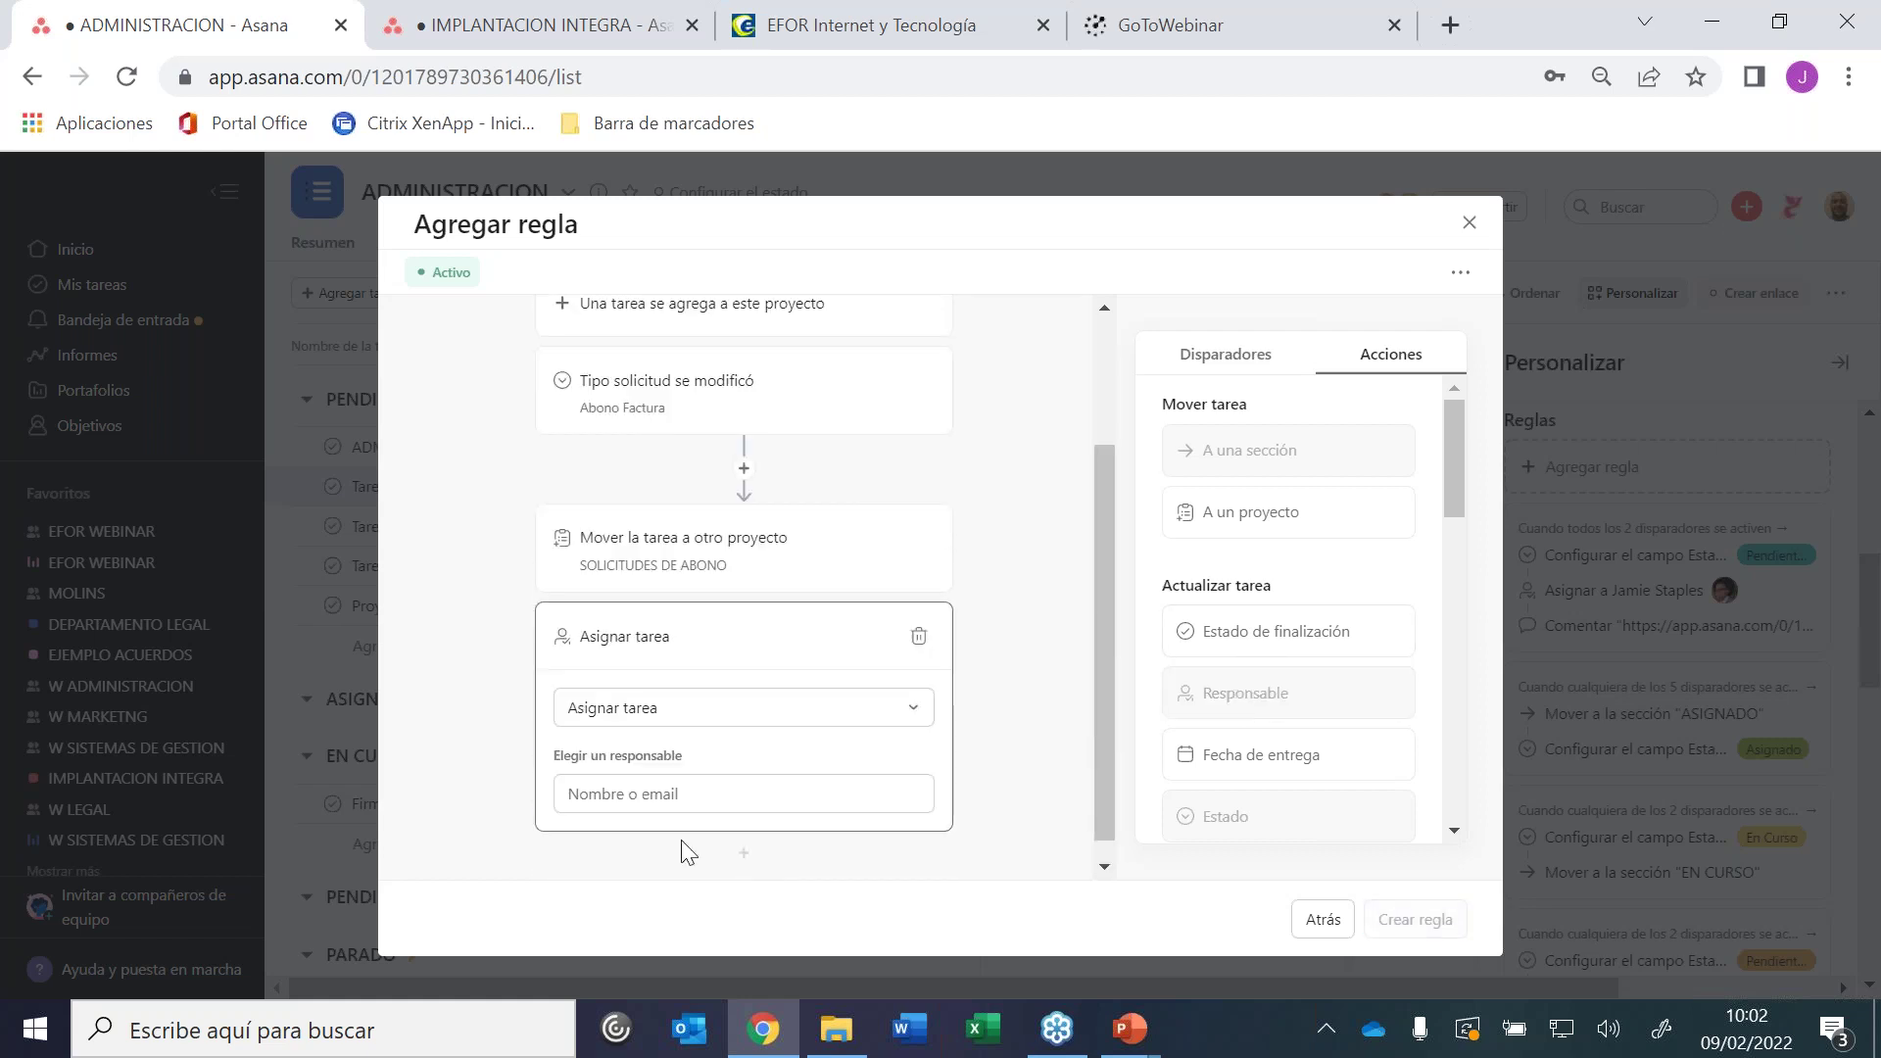
left_click(658, 794)
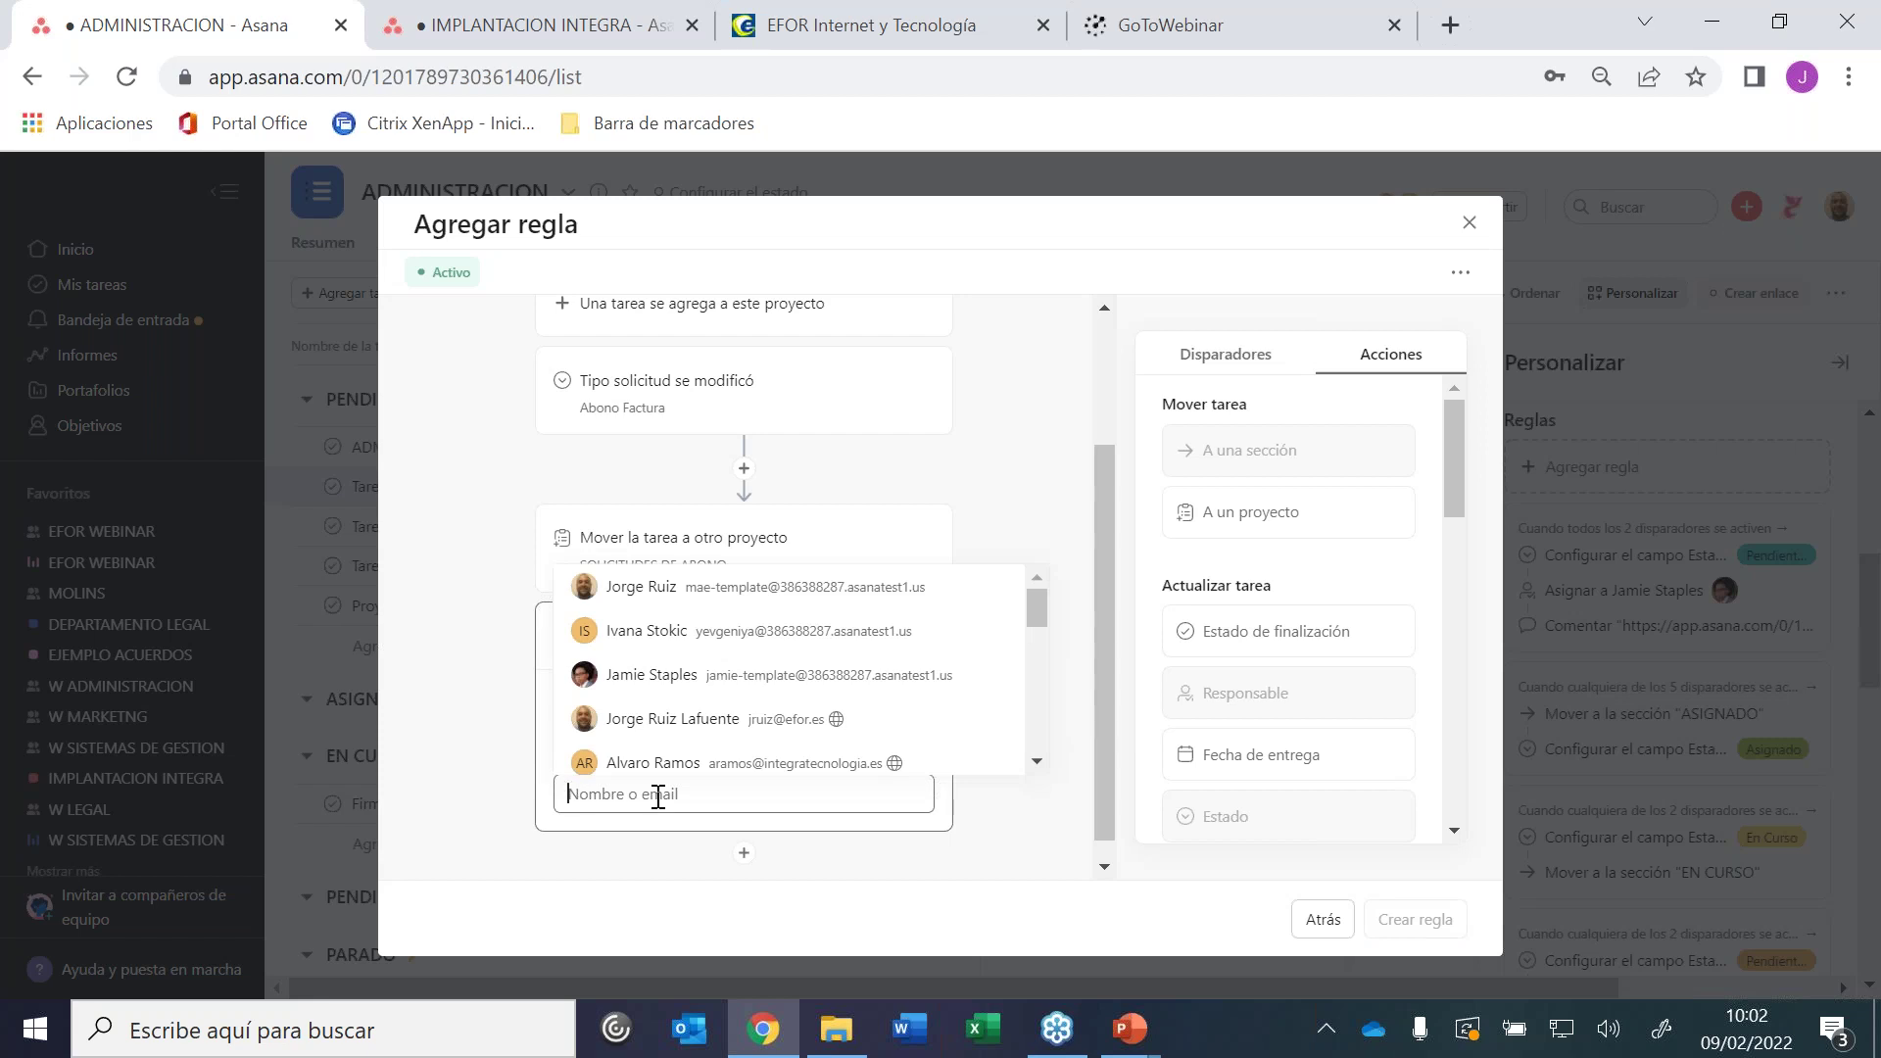
left_click(666, 675)
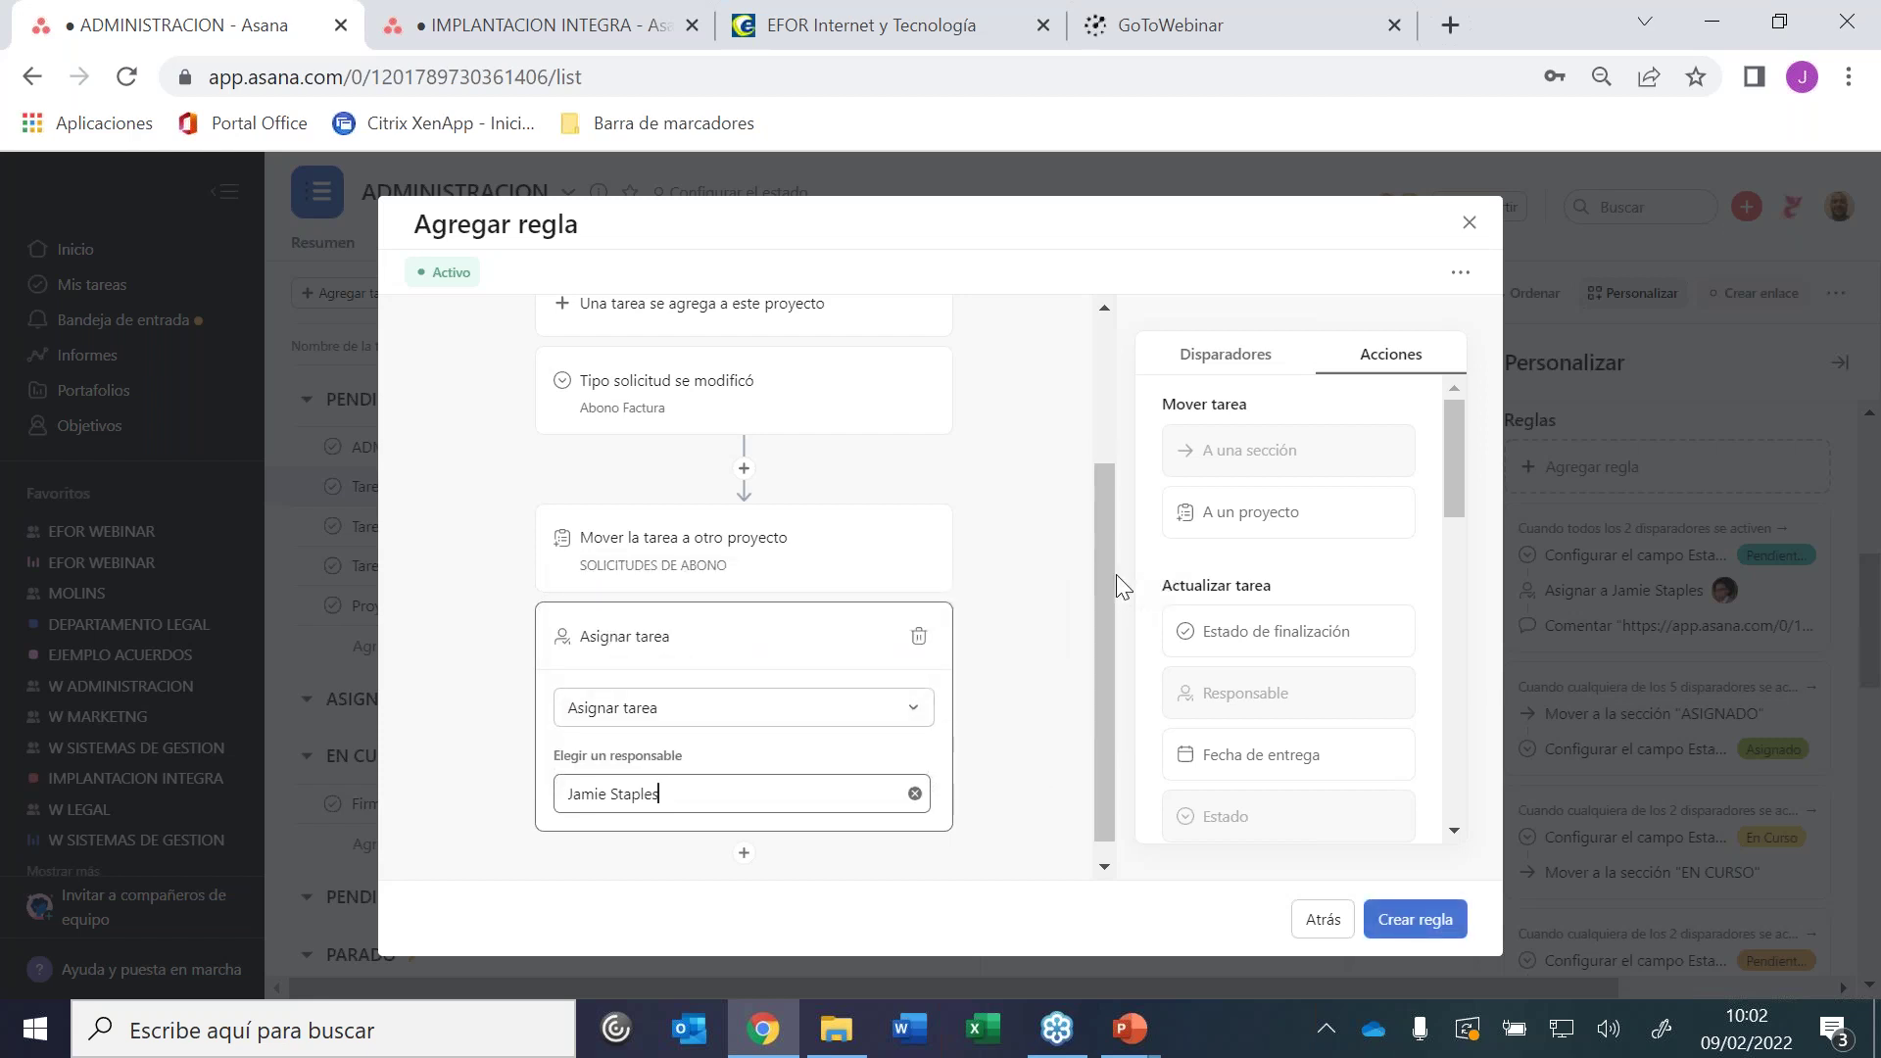
left_click(1425, 919)
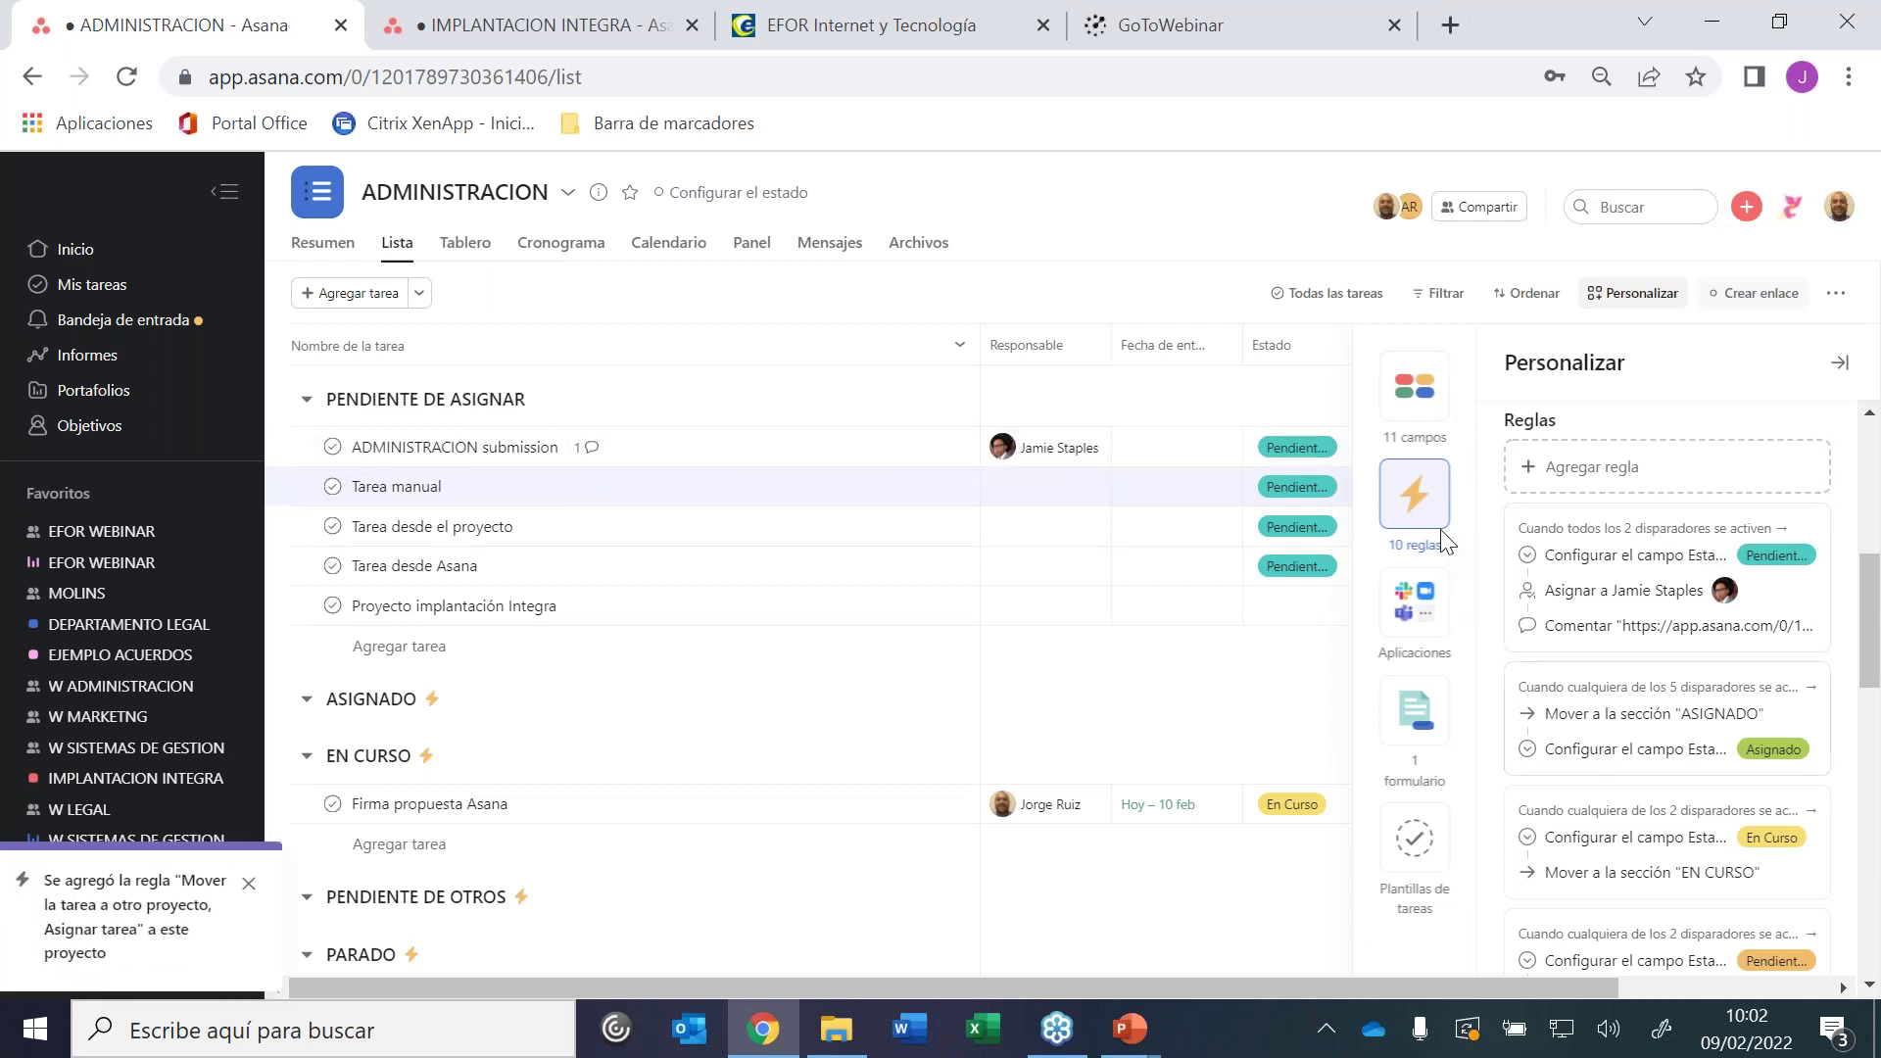
Set the ADMINISTRACION form's task titles to use the Tipo de Solicitud and Departamento fields instead of the form name
left_click(1414, 837)
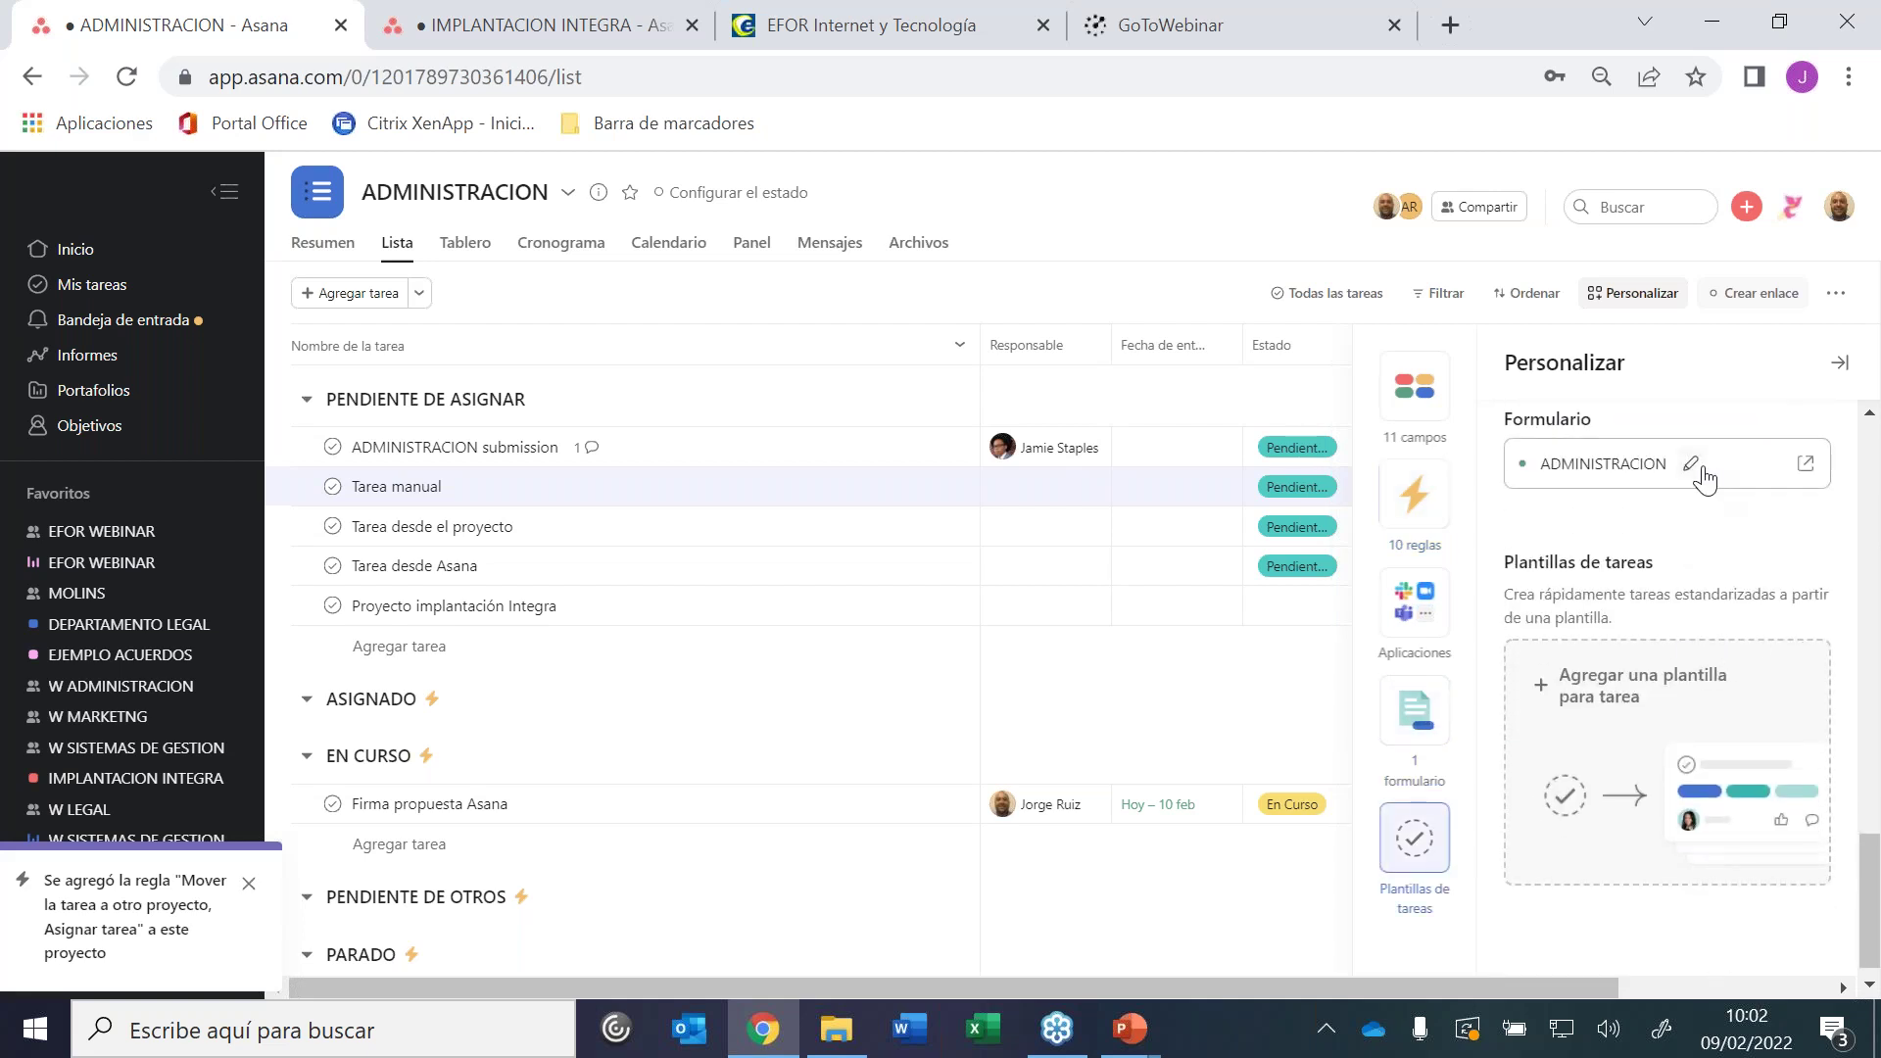
left_click(1699, 473)
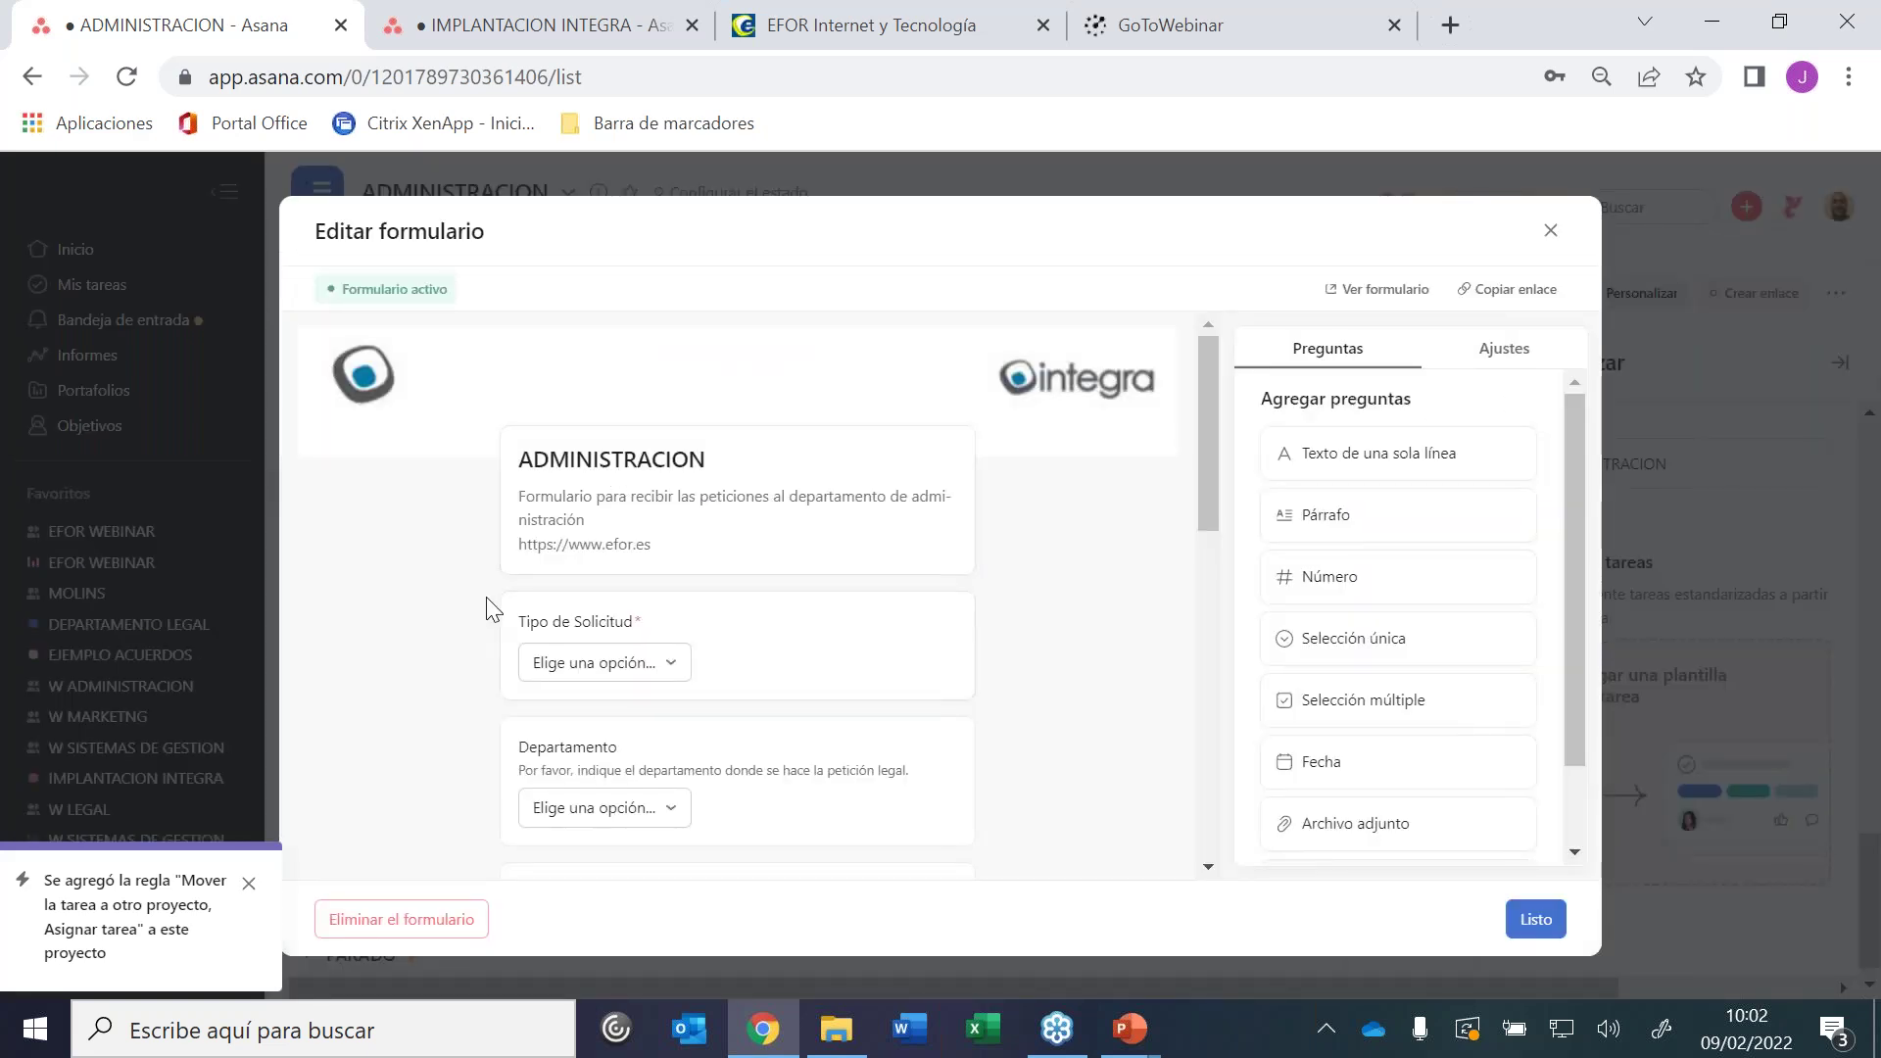
left_click(1501, 349)
left_click(1283, 490)
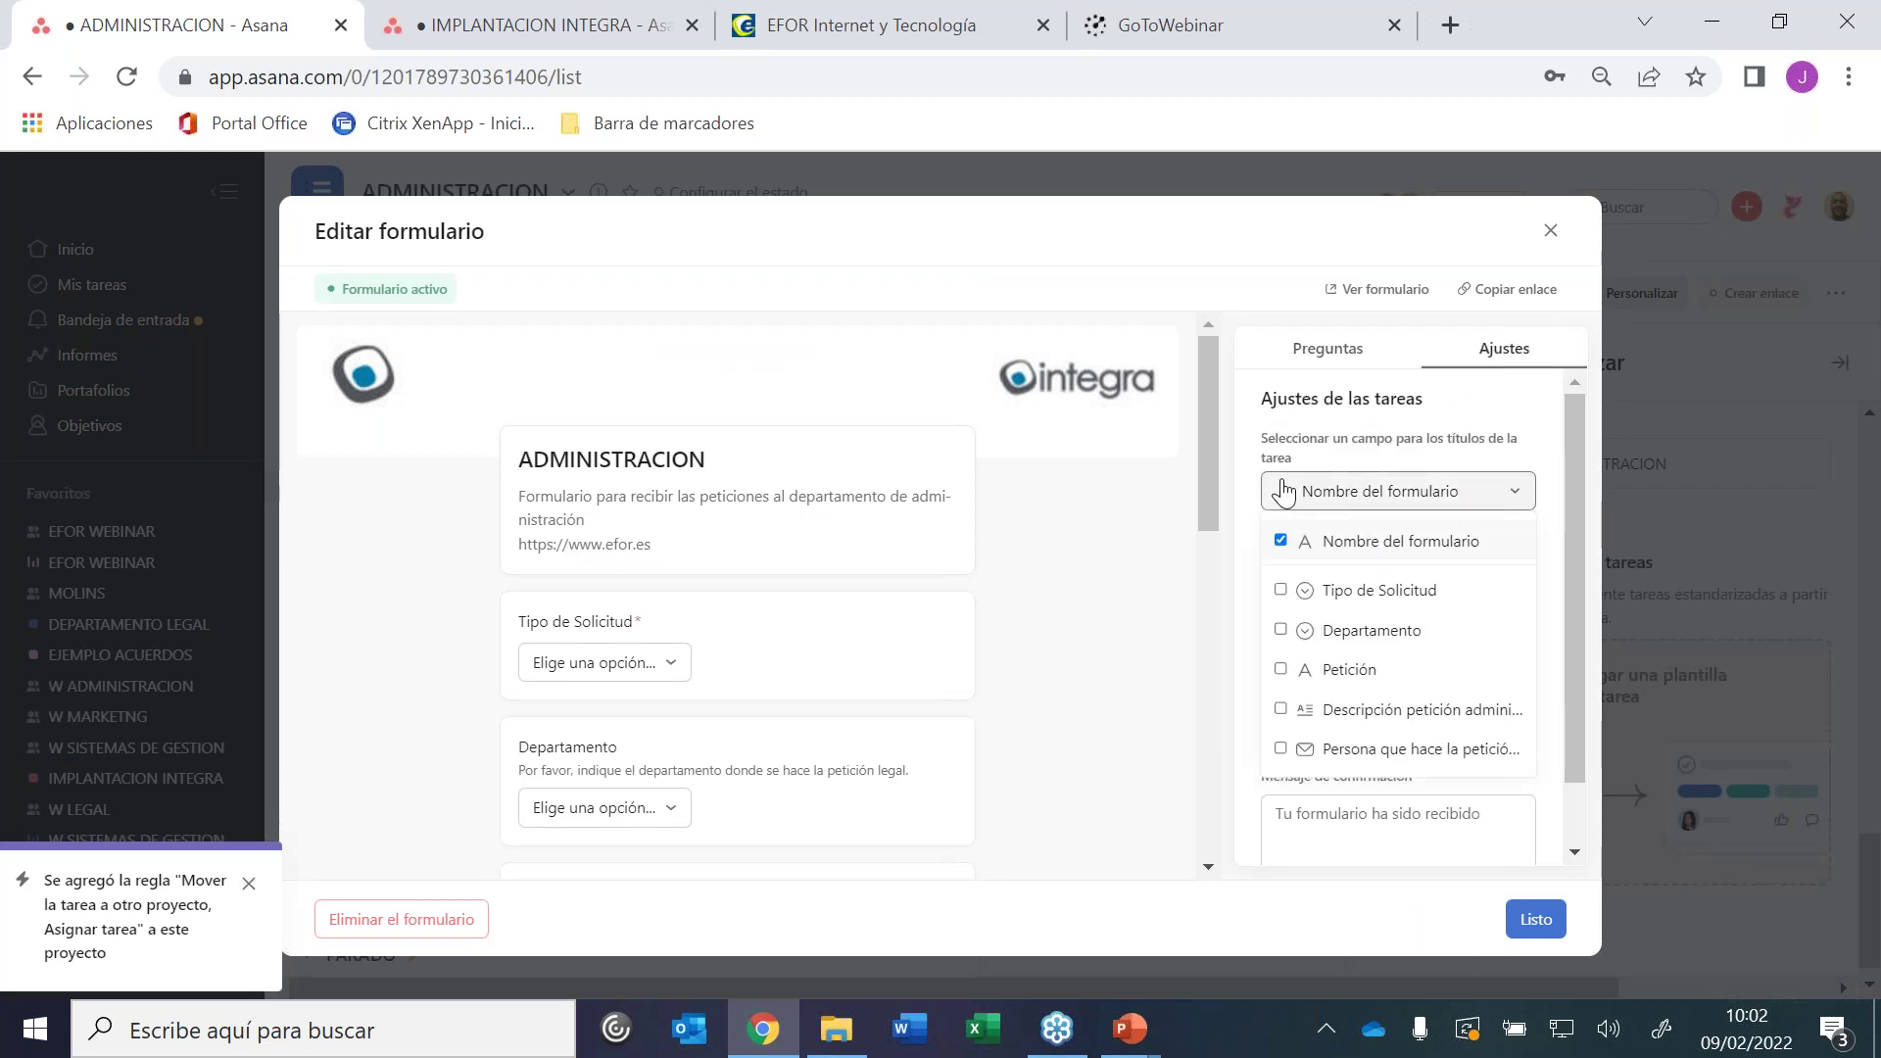
left_click(1280, 591)
left_click(1280, 630)
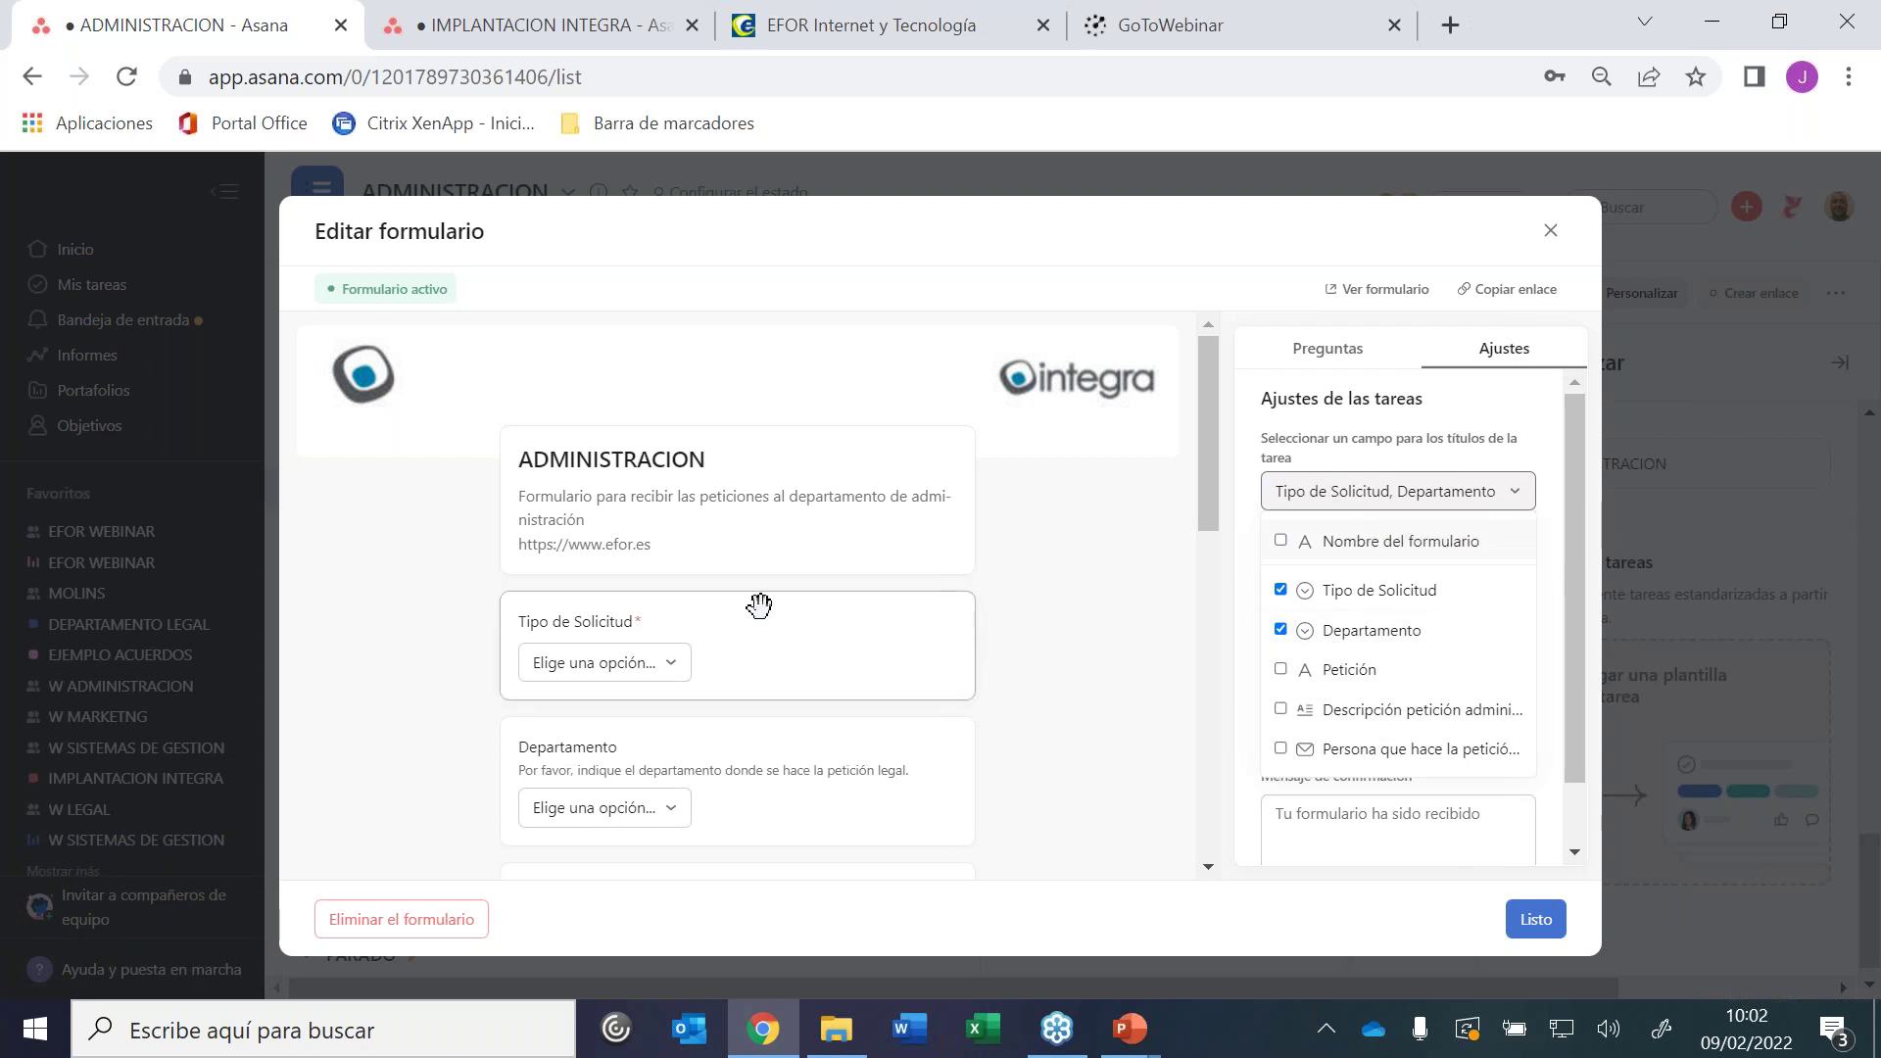
left_click(1542, 921)
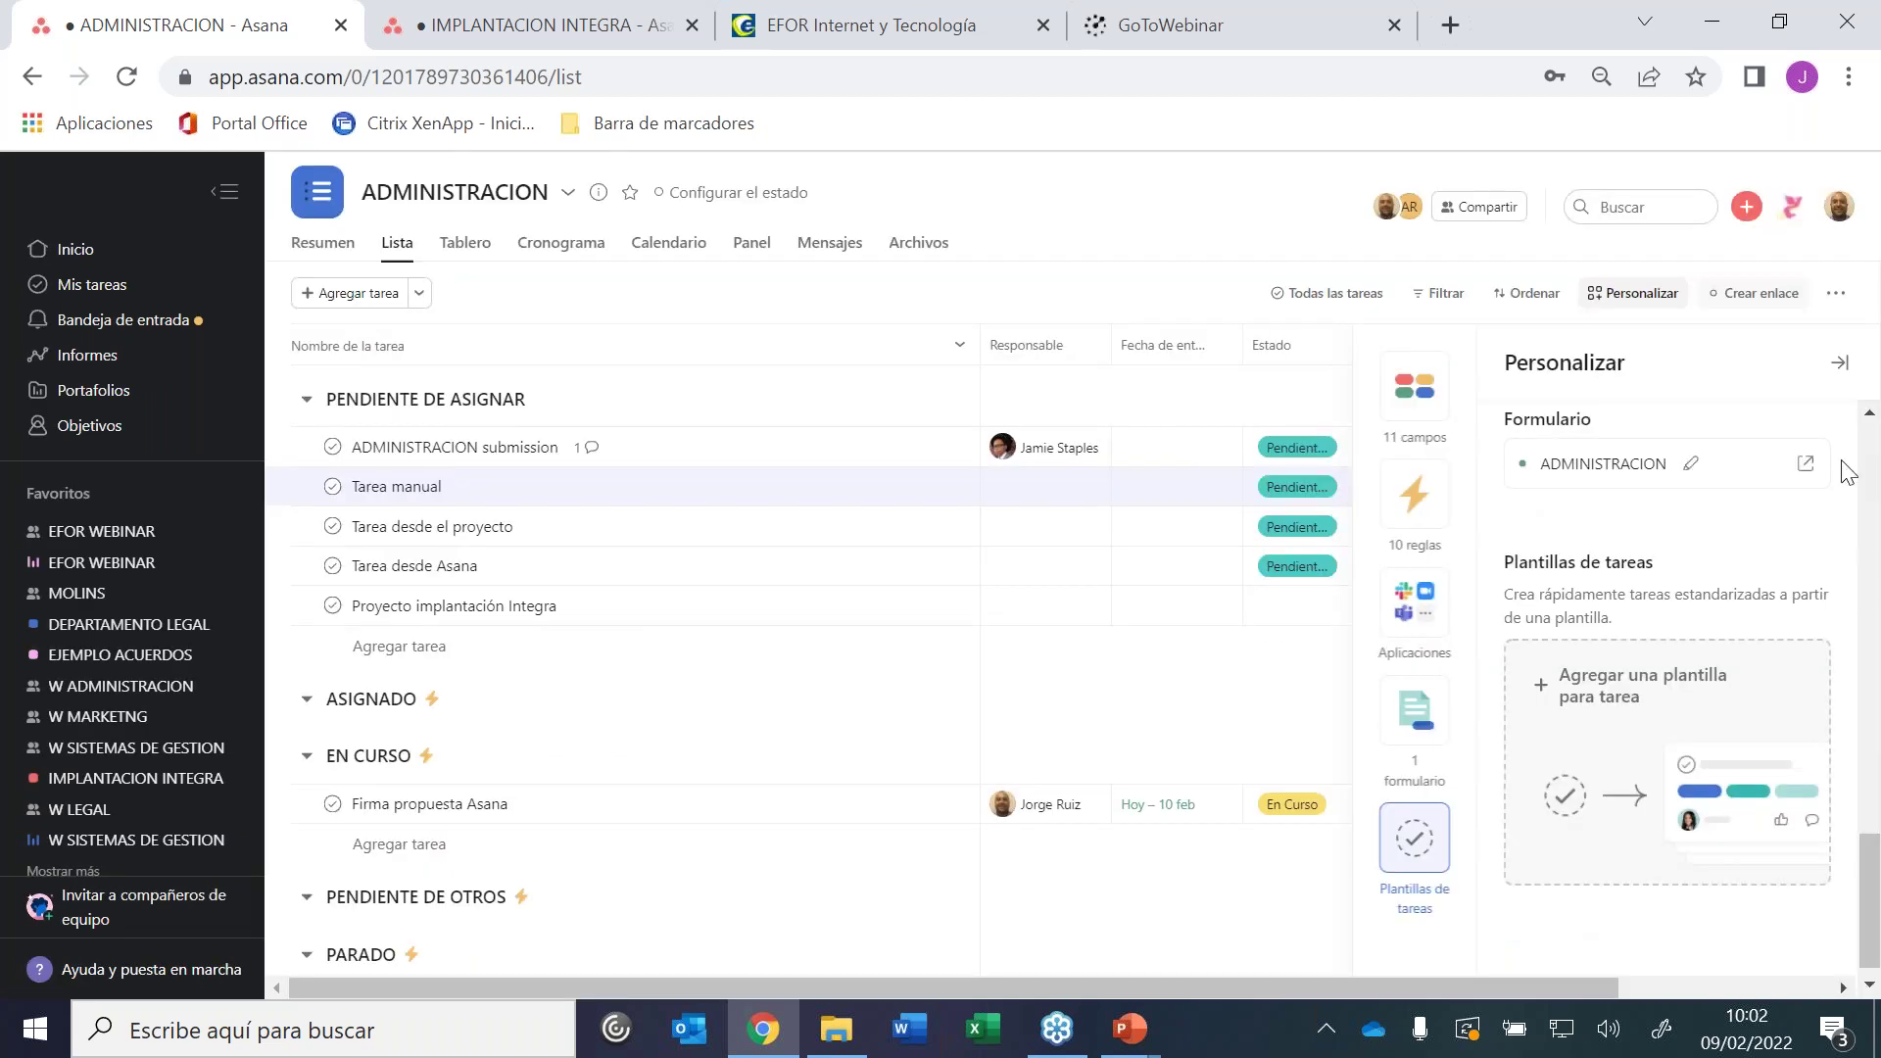
Open the public ADMINISTRACION form and choose "Abono Factura" as Tipo de Solicitud and "Marketing" as Departamento
left_click(1804, 466)
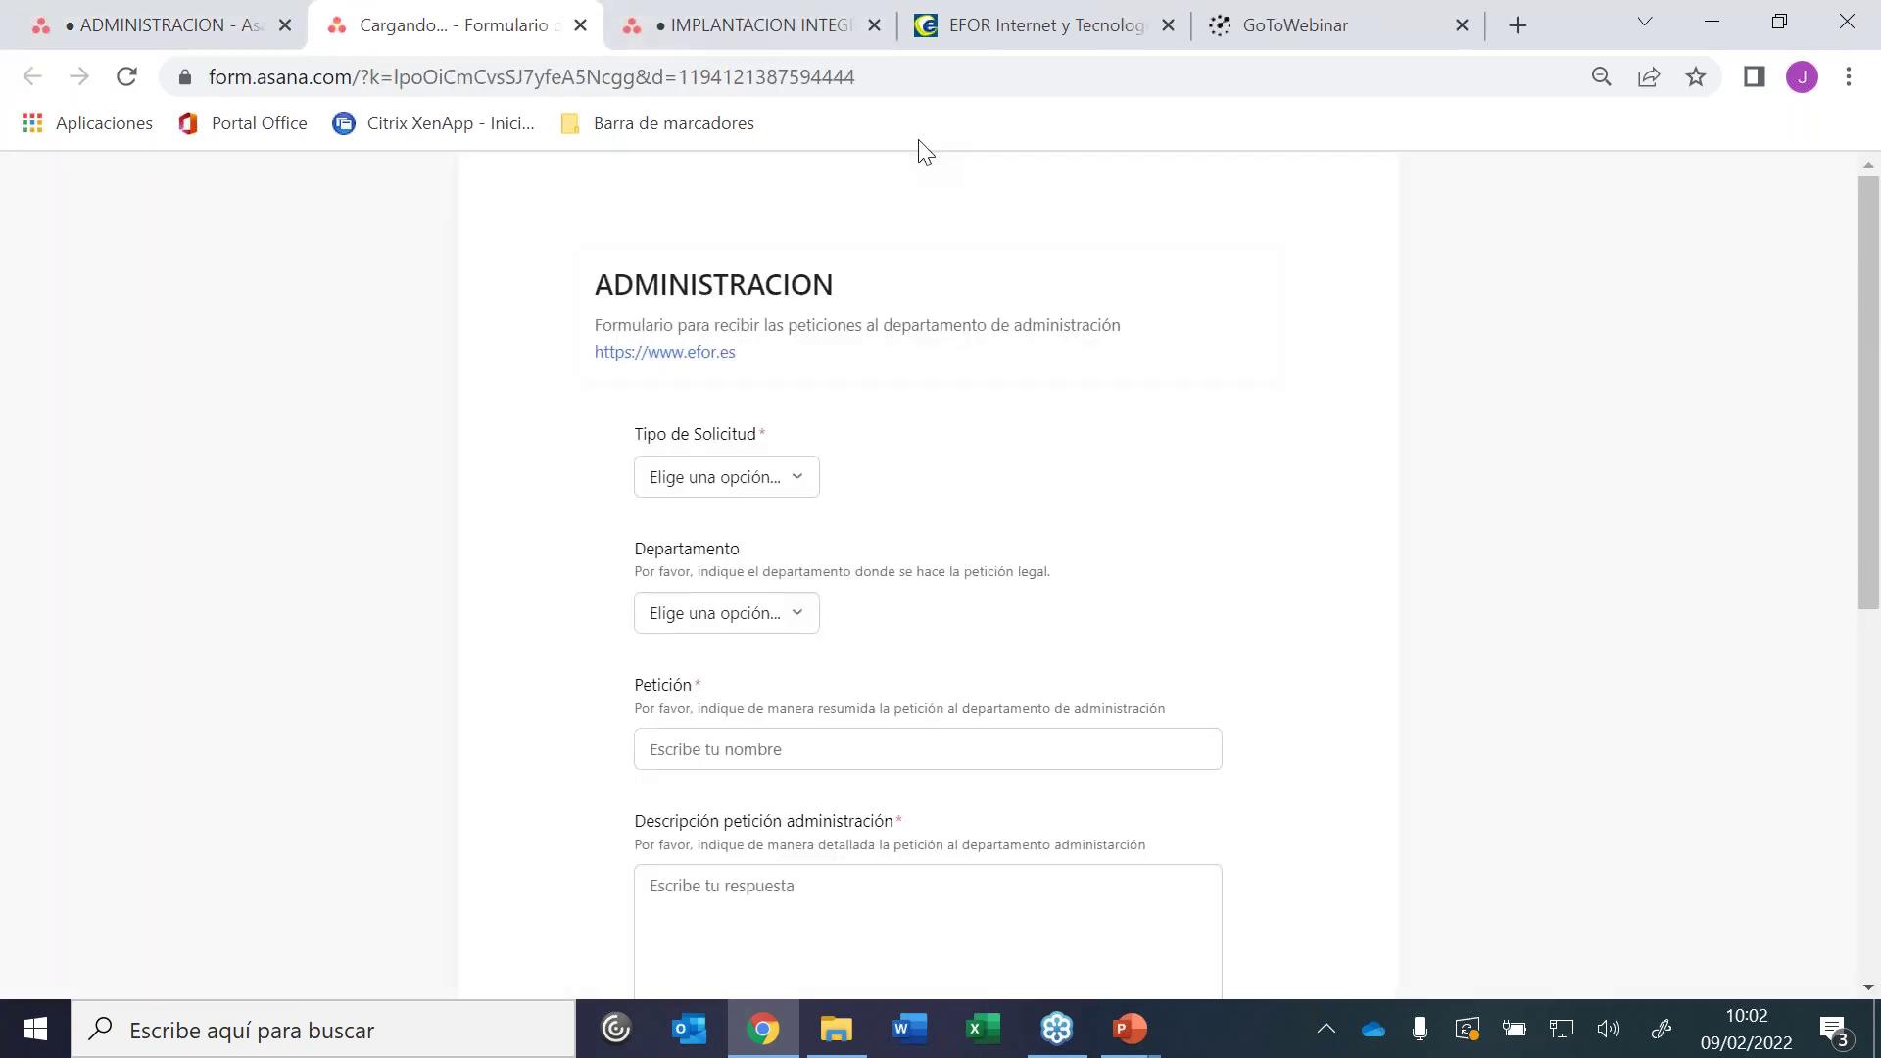
left_click(744, 476)
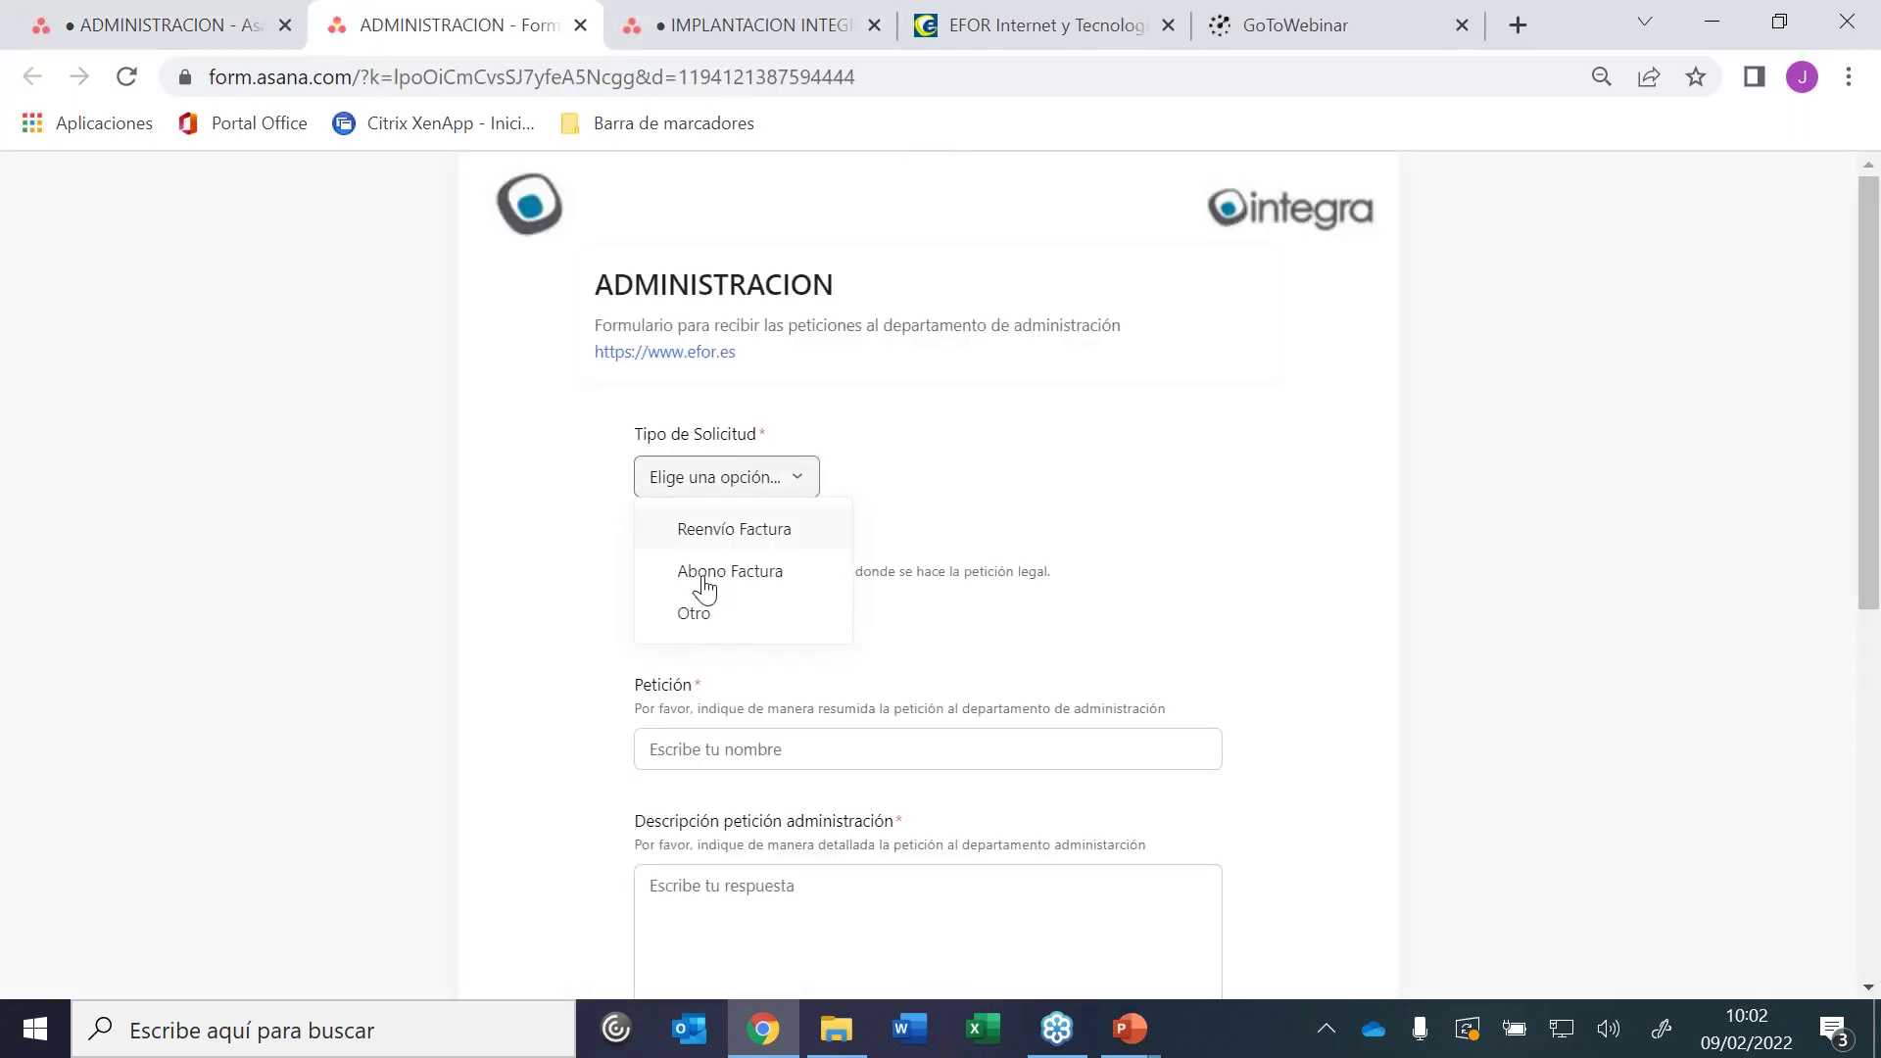
left_click(697, 574)
left_click(690, 617)
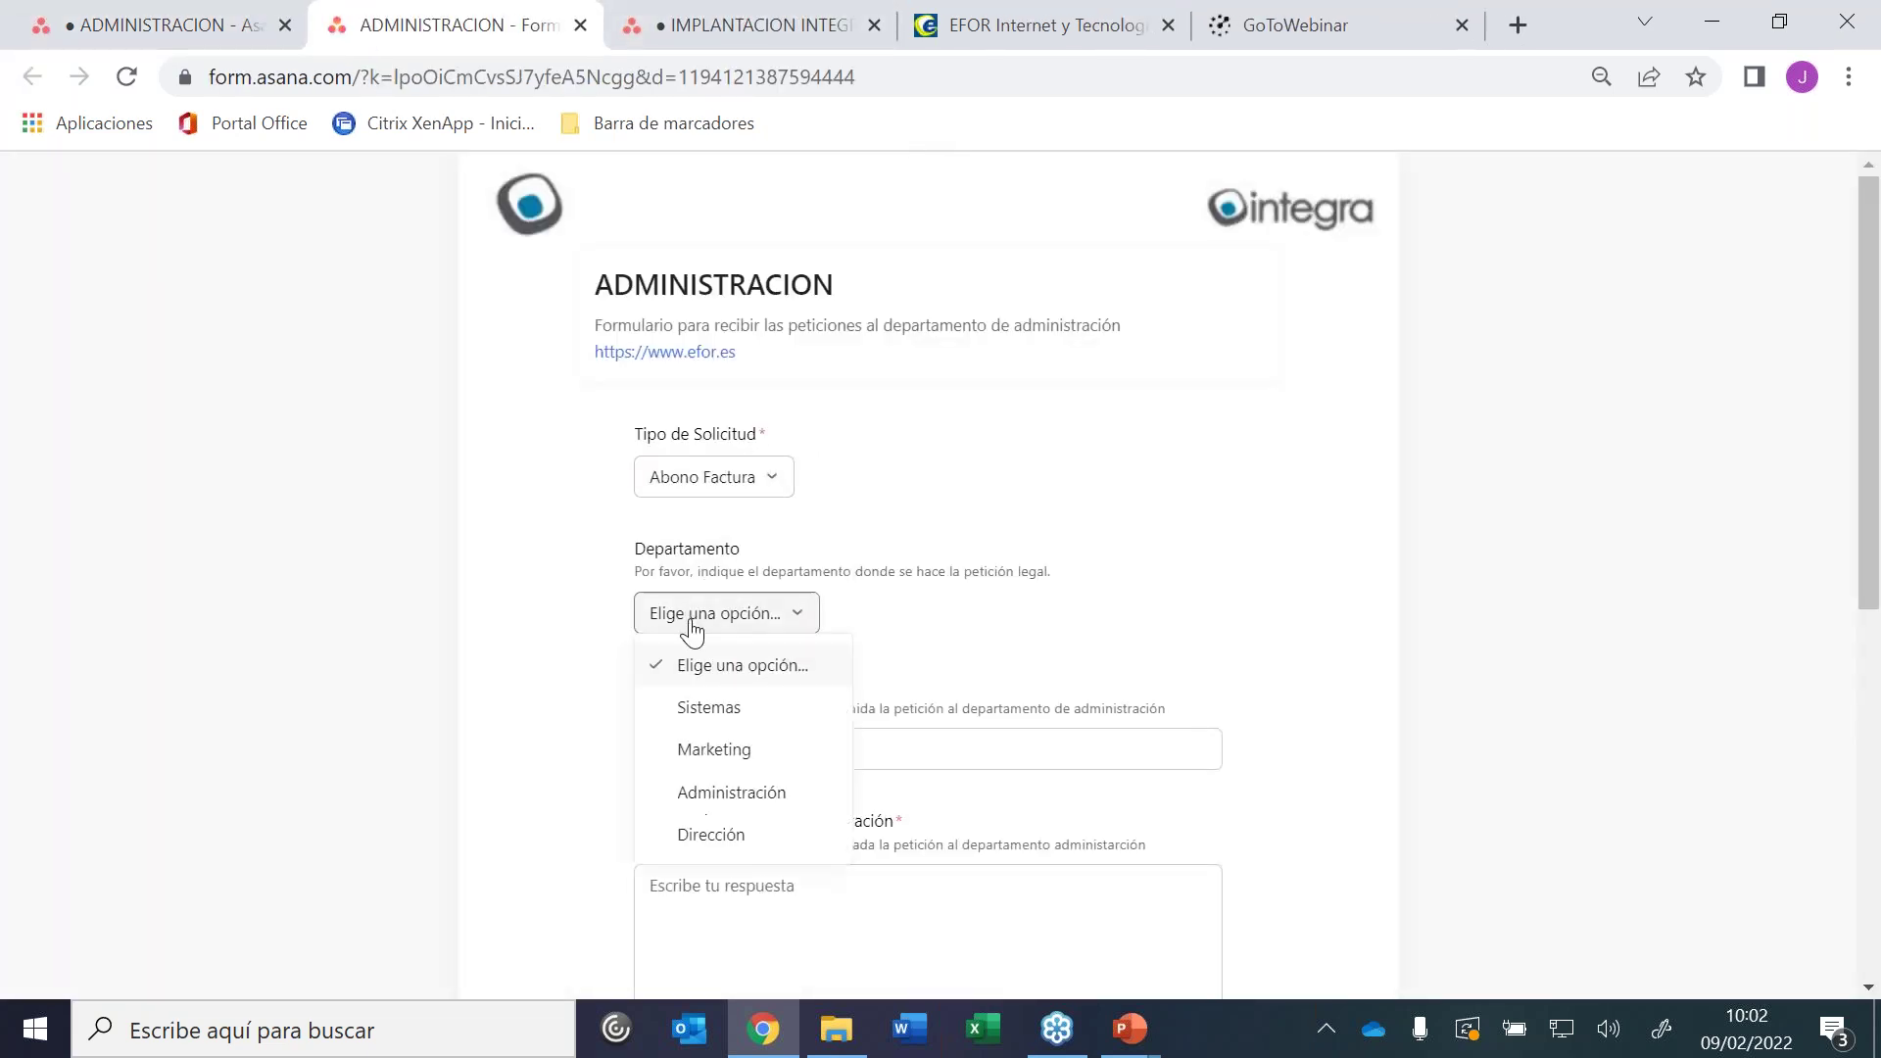
left_click(718, 749)
Fill in the Petición field with "Solicitud abono factura" followed by the invoice number
left_click(718, 752)
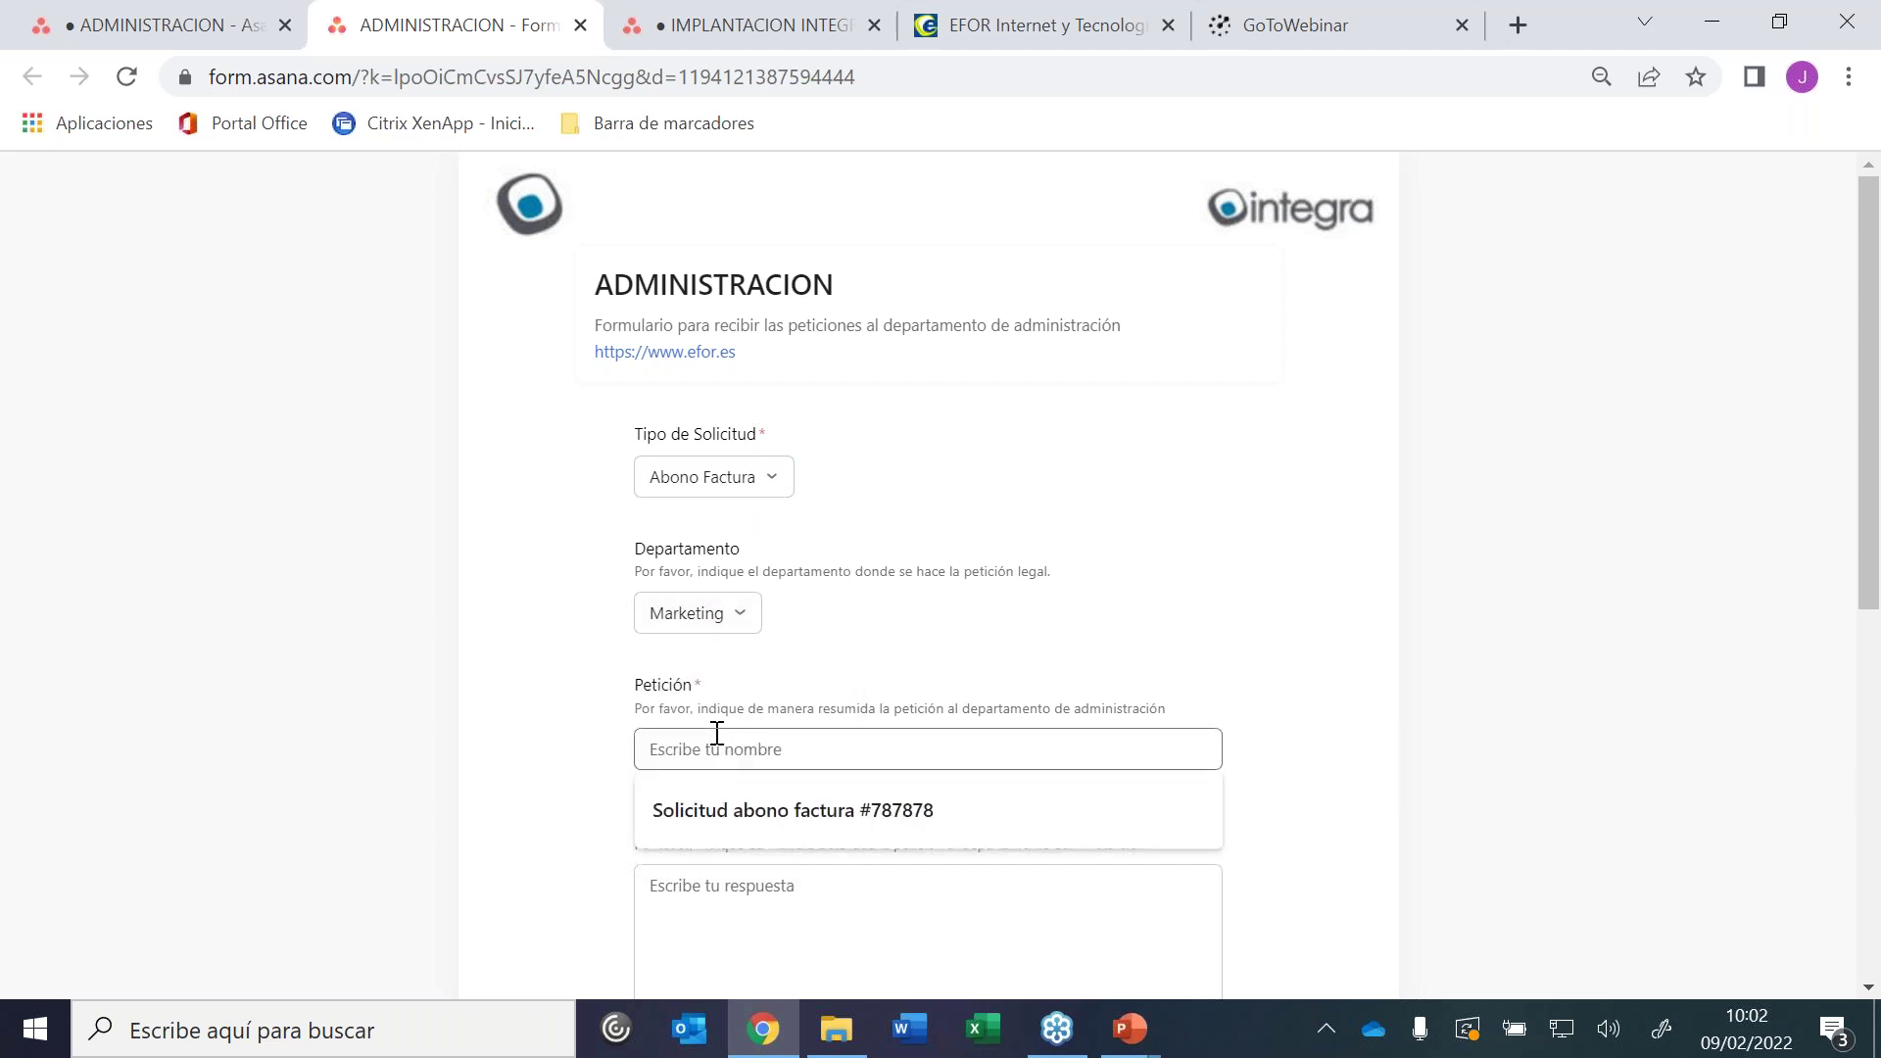
key("Down")
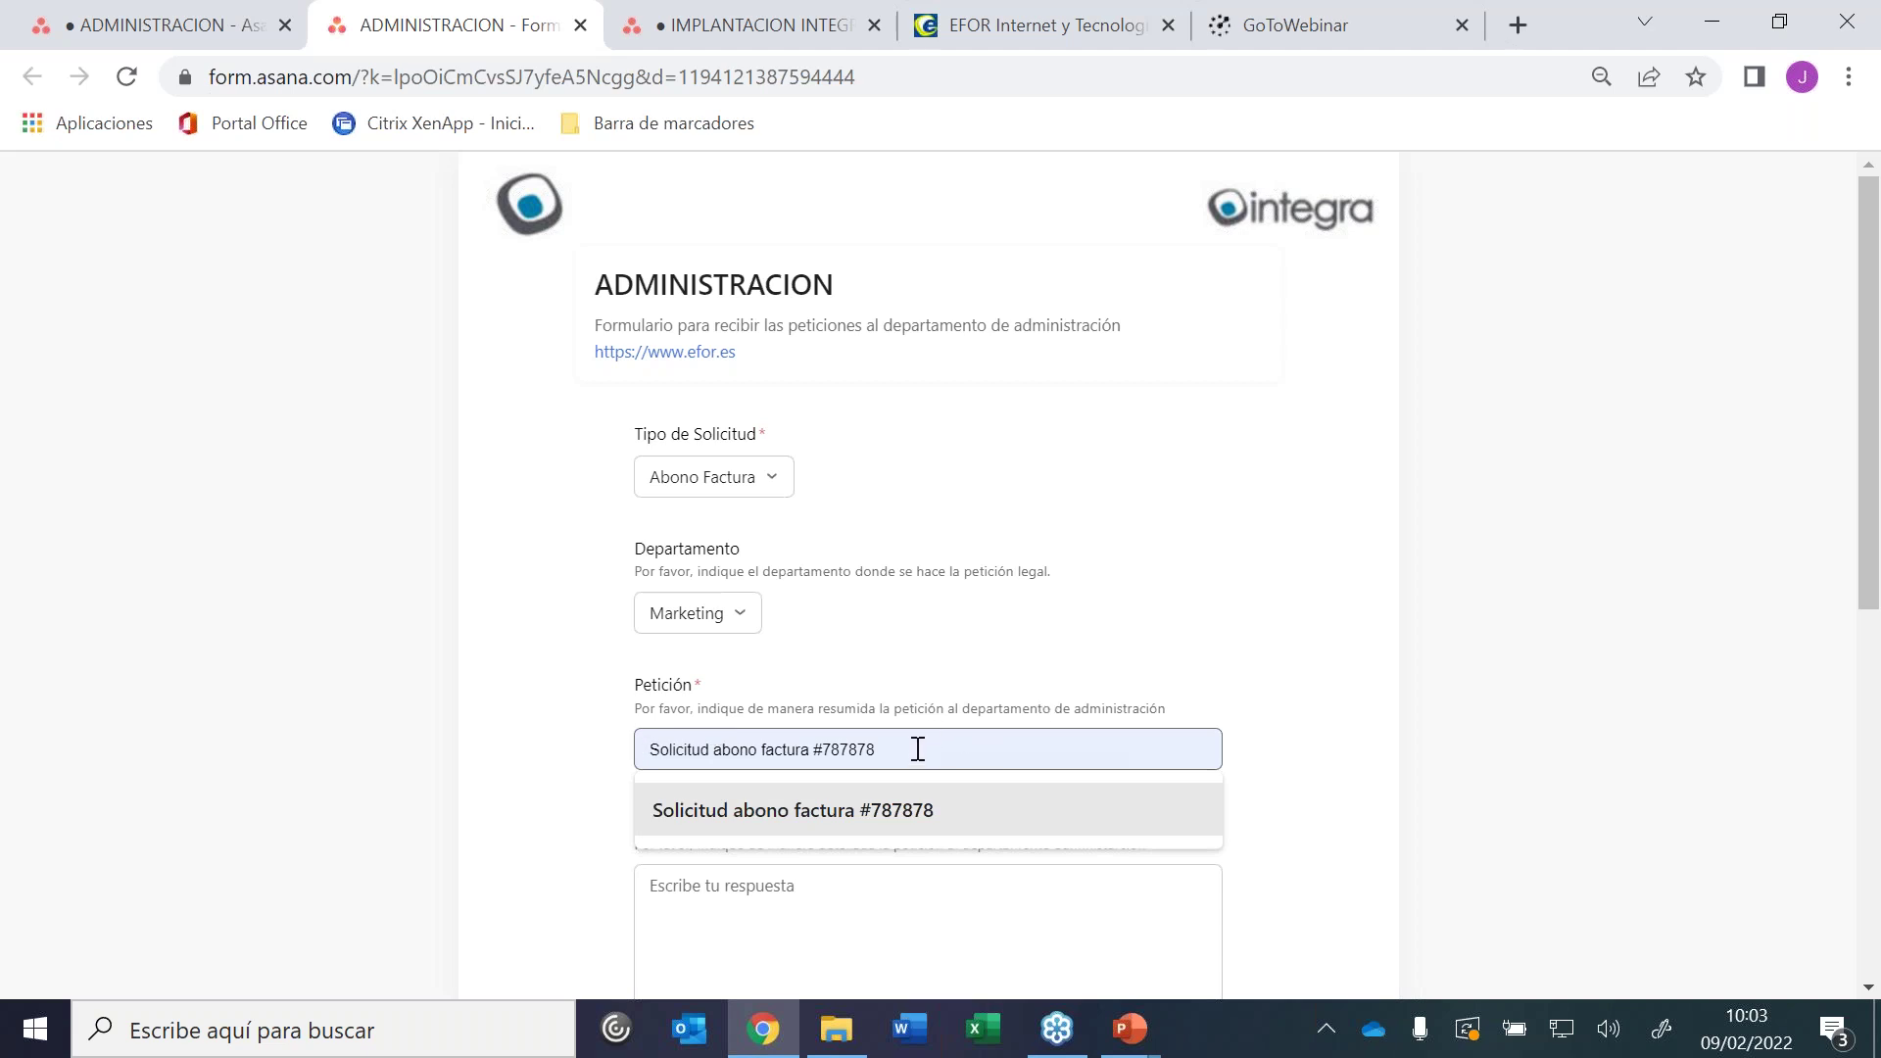
key("Return")
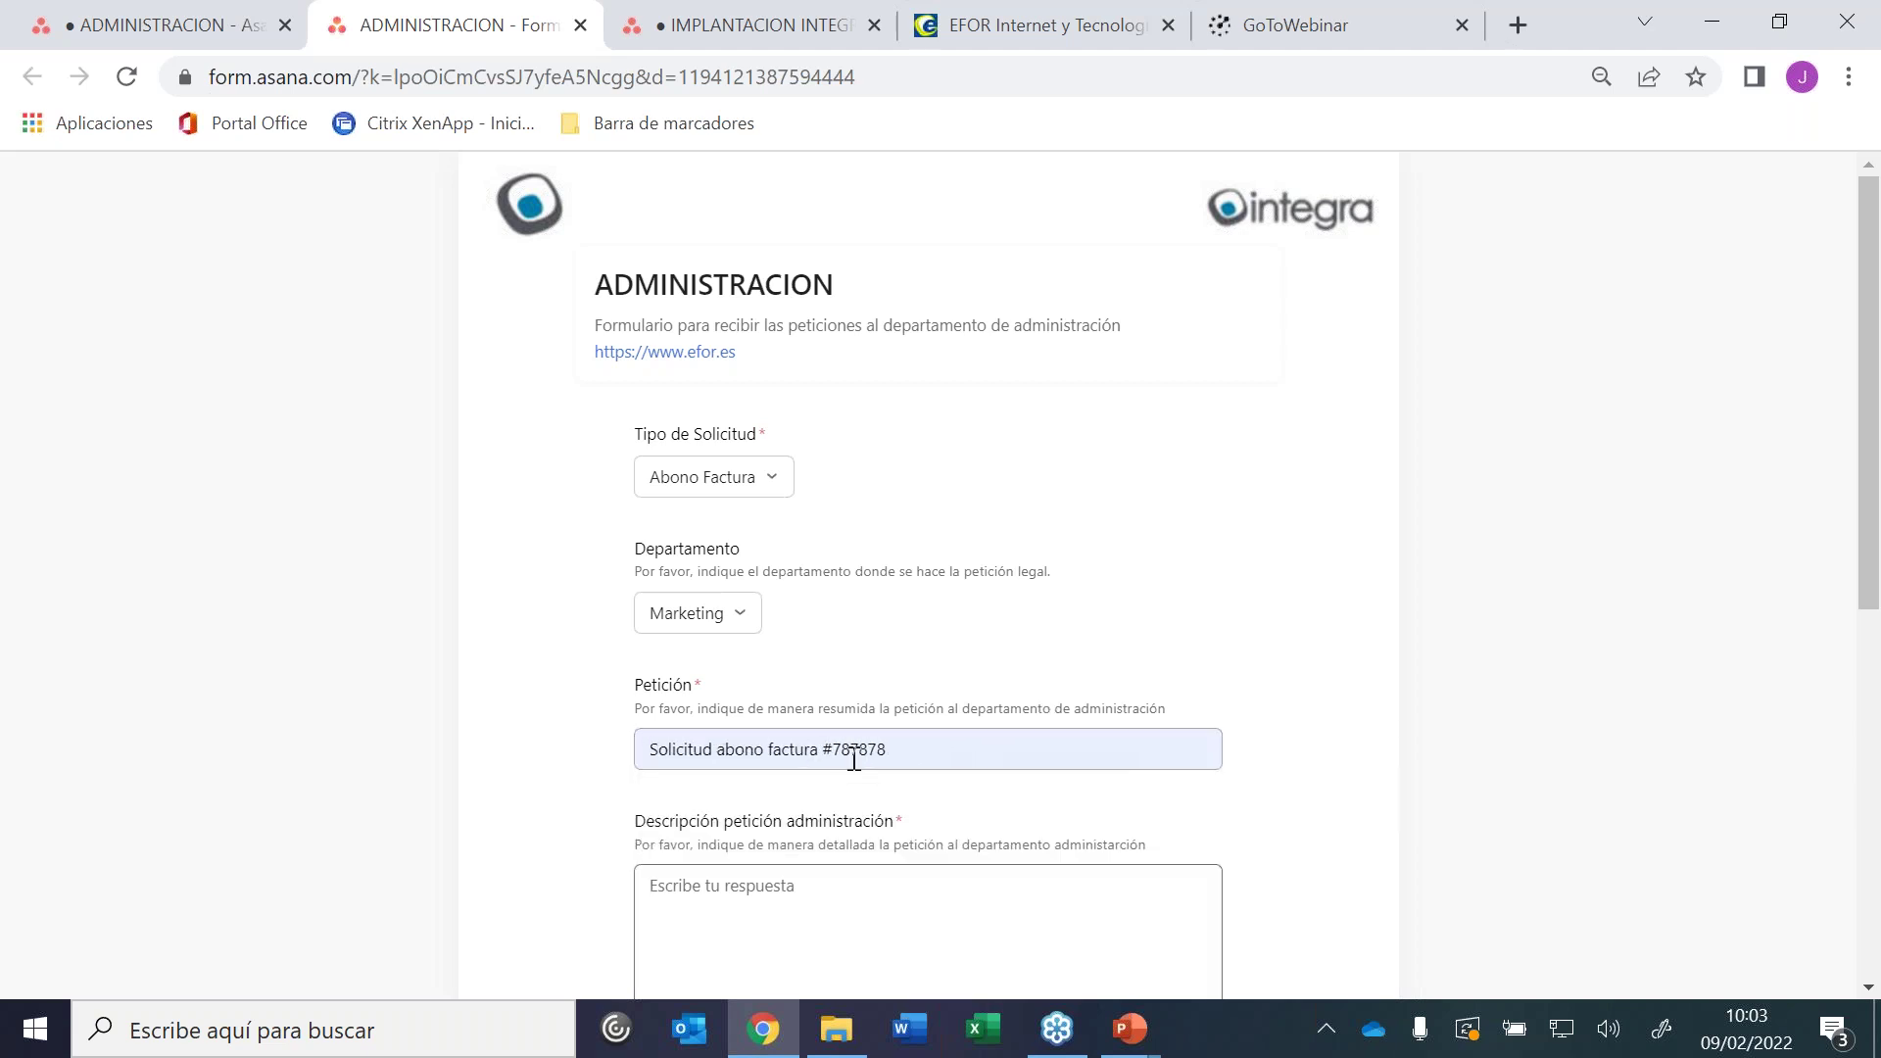
key("BackSpace")
key("BackSpace")
key("BackSpace")
type("999")
Enter "Solicitud abono importe erróneo" as the detailed description of the request
left_click(772, 900)
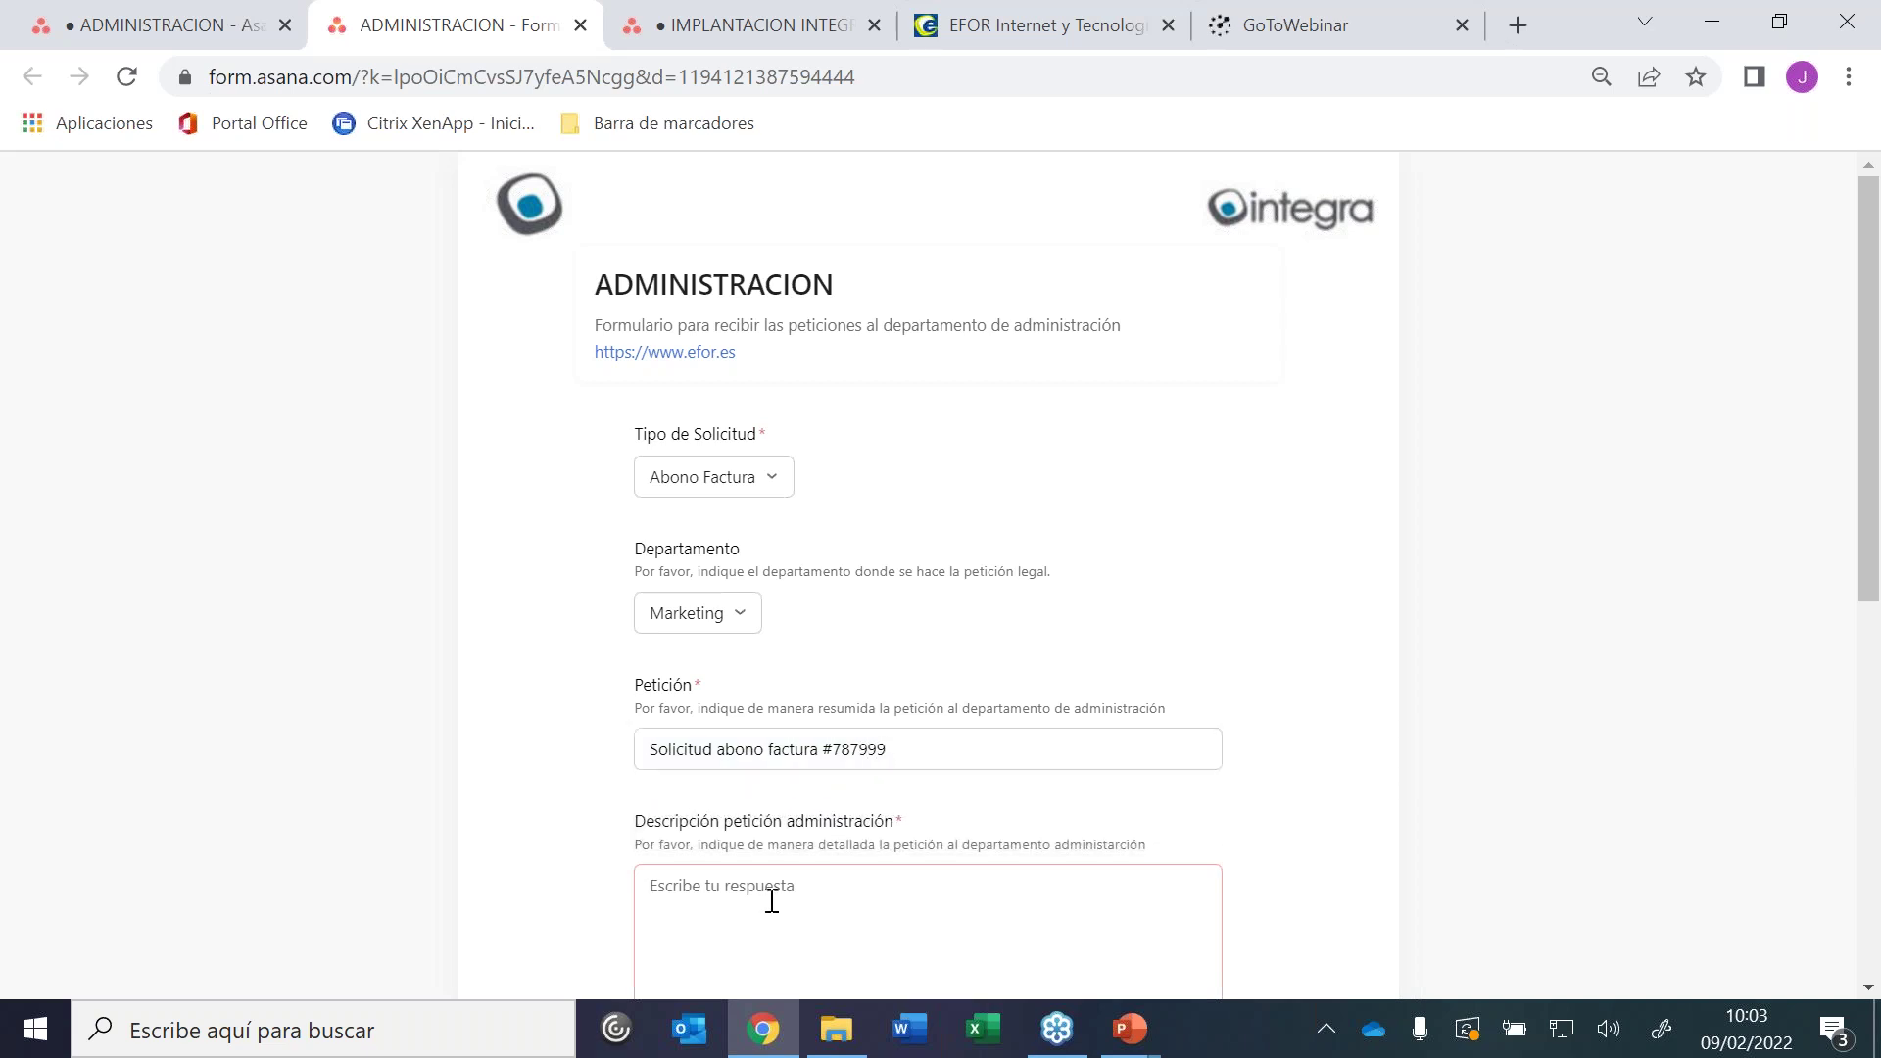
type("S")
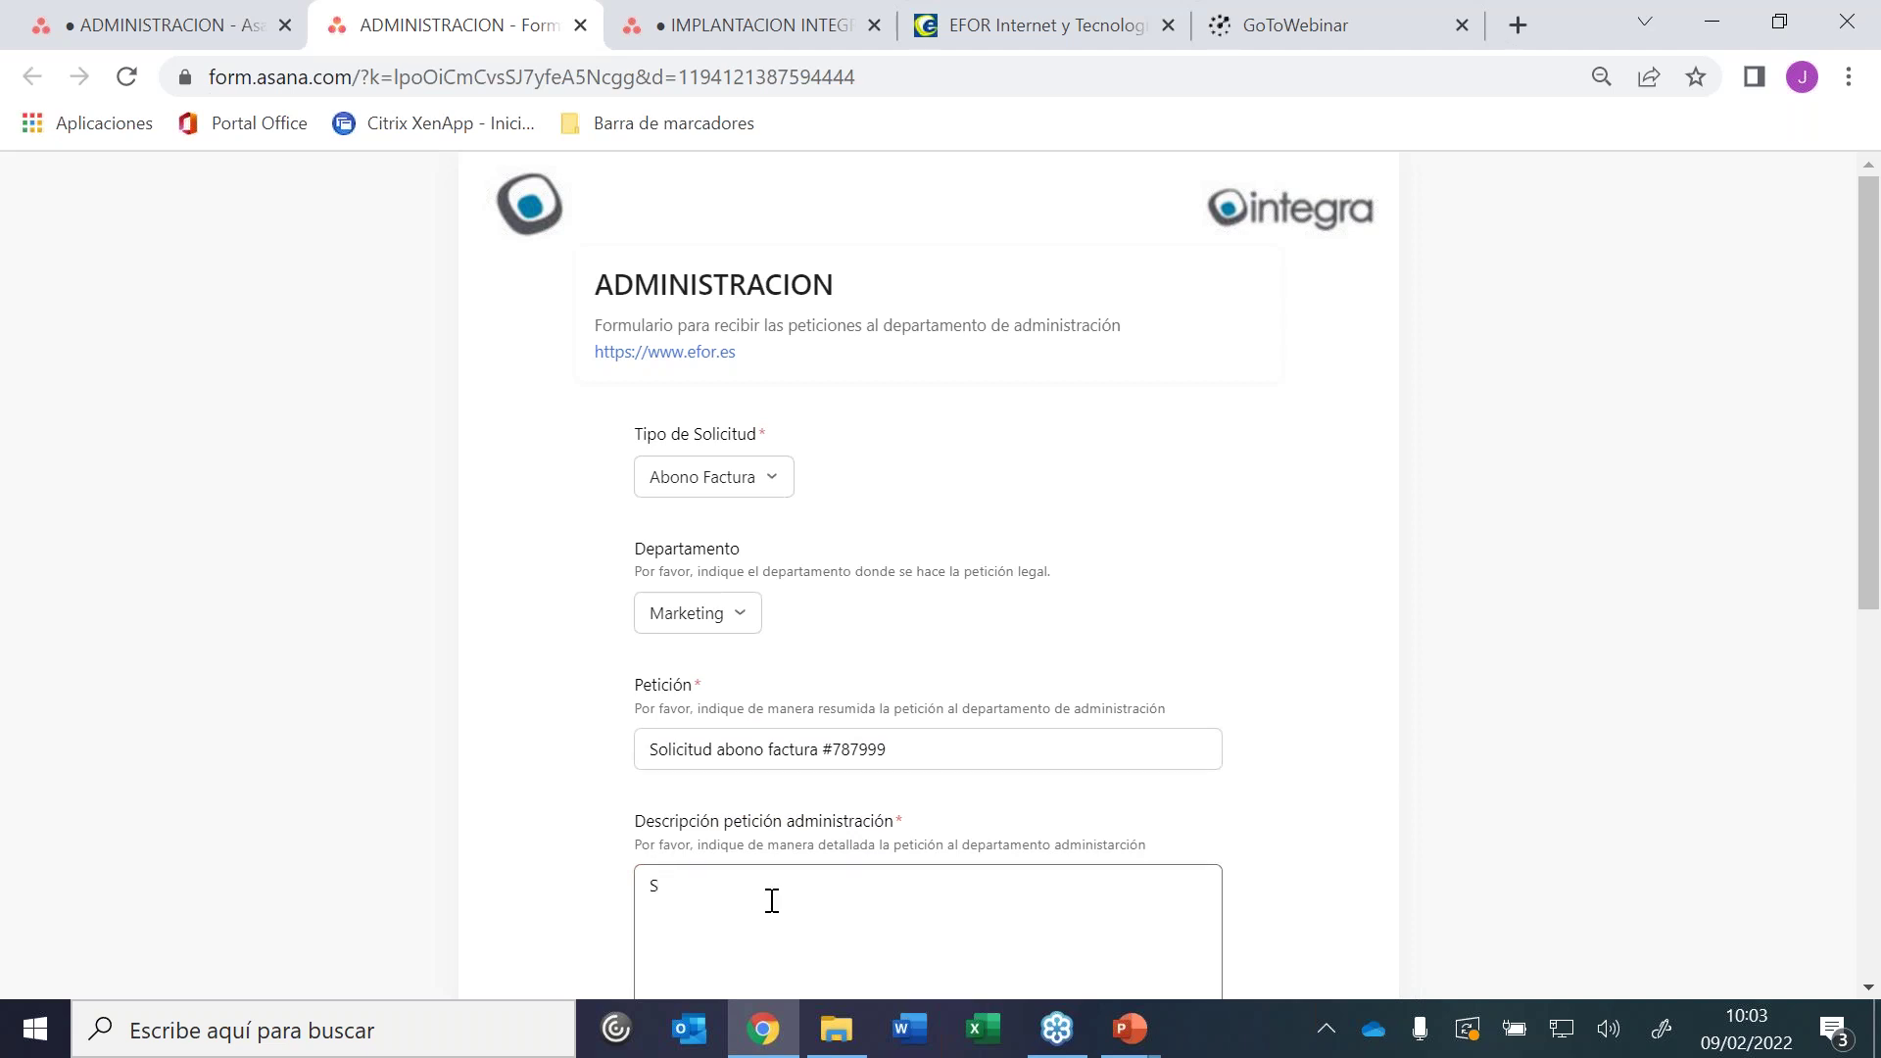
type("oiolic")
key("BackSpace")
key("BackSpace")
key("BackSpace")
type("licitud abono importe erróneo")
Fill in the requester's e-mail, check the answers, submit the form and close its page
left_click_drag(1871, 311, 1870, 566)
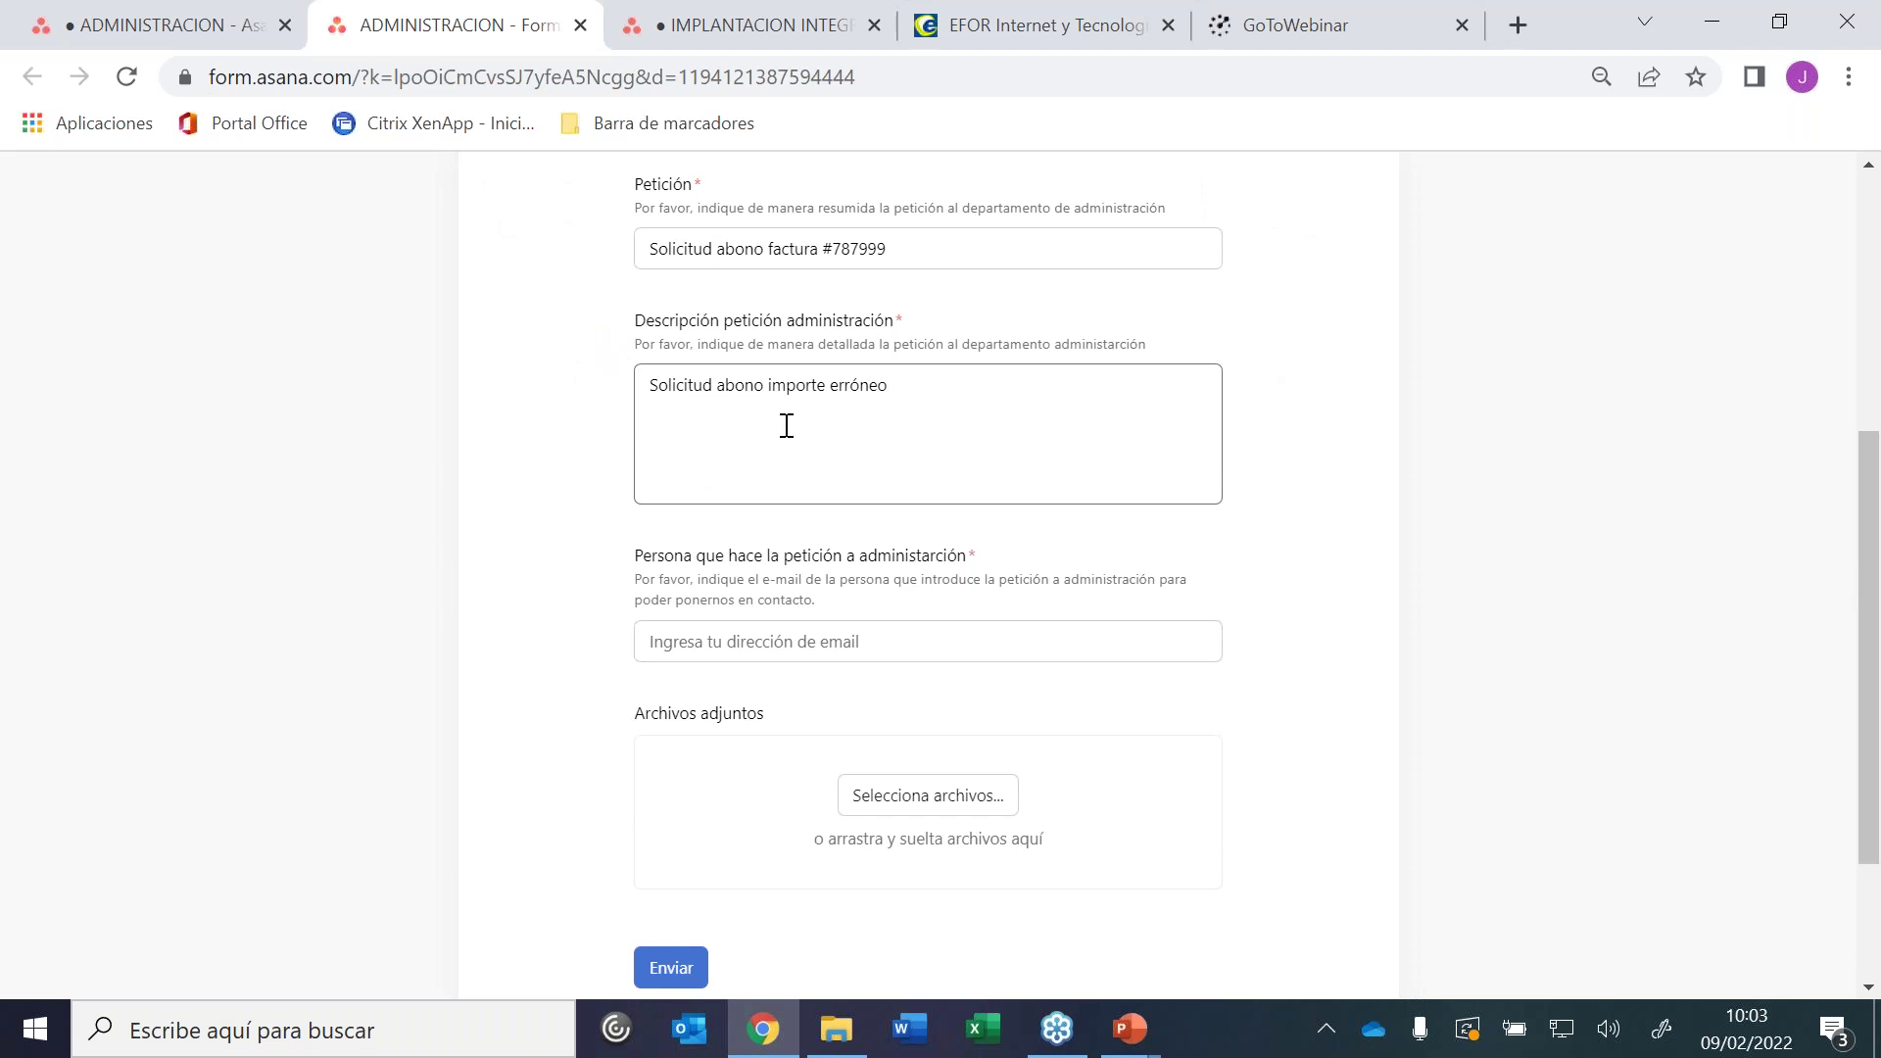
left_click(698, 635)
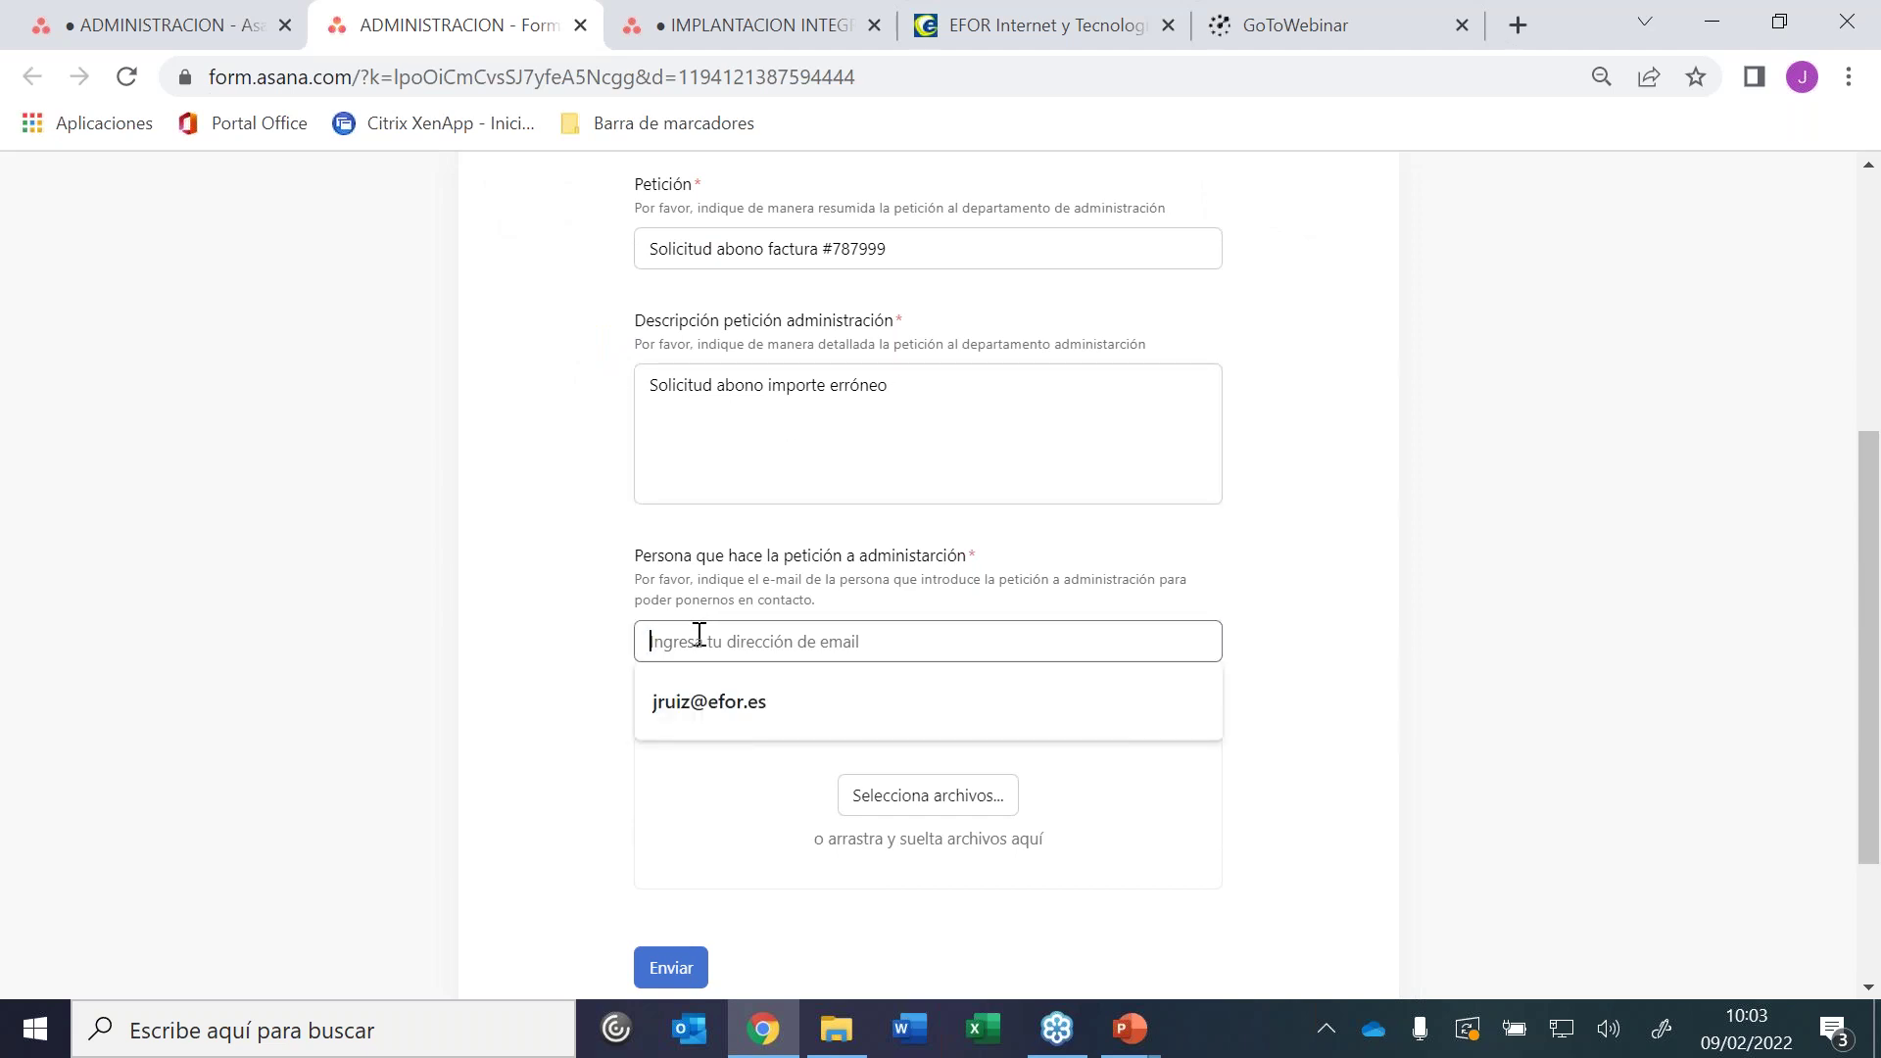
key("Down")
key("Return")
key("Tab")
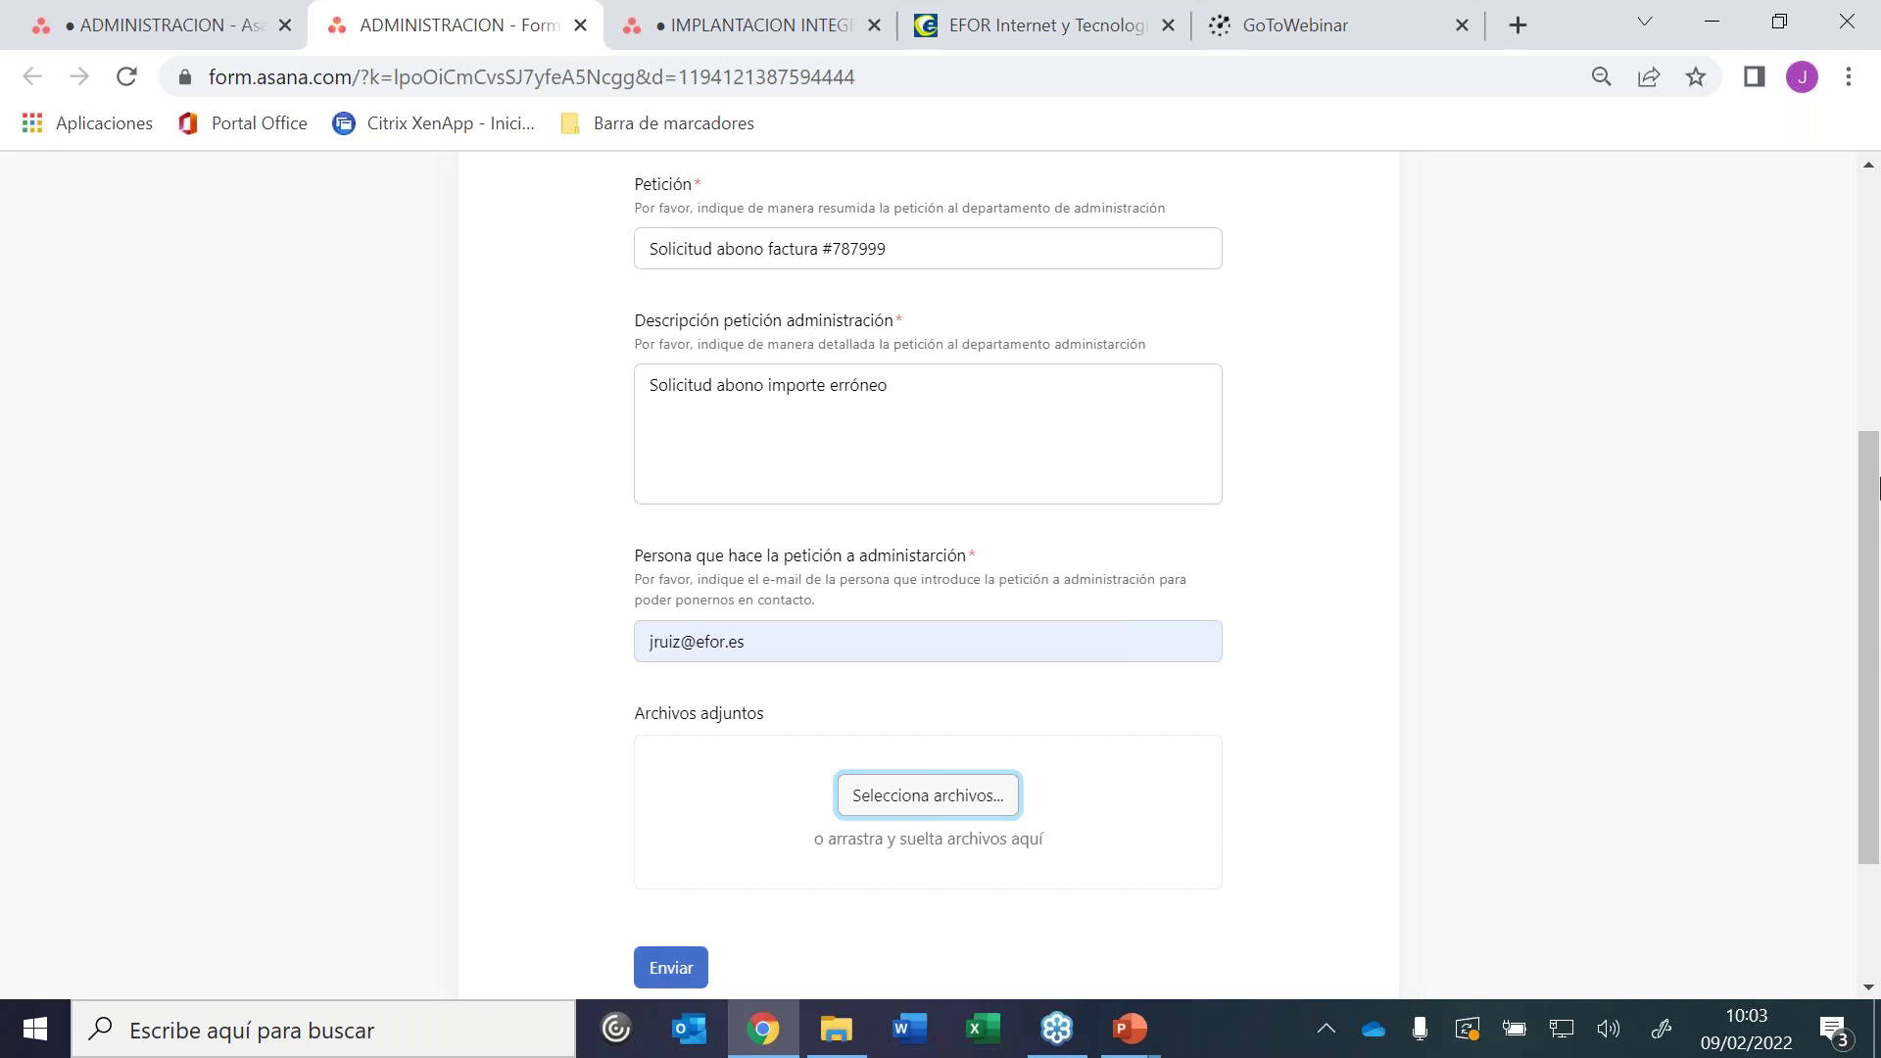
scroll(1868, 566, "up", 5)
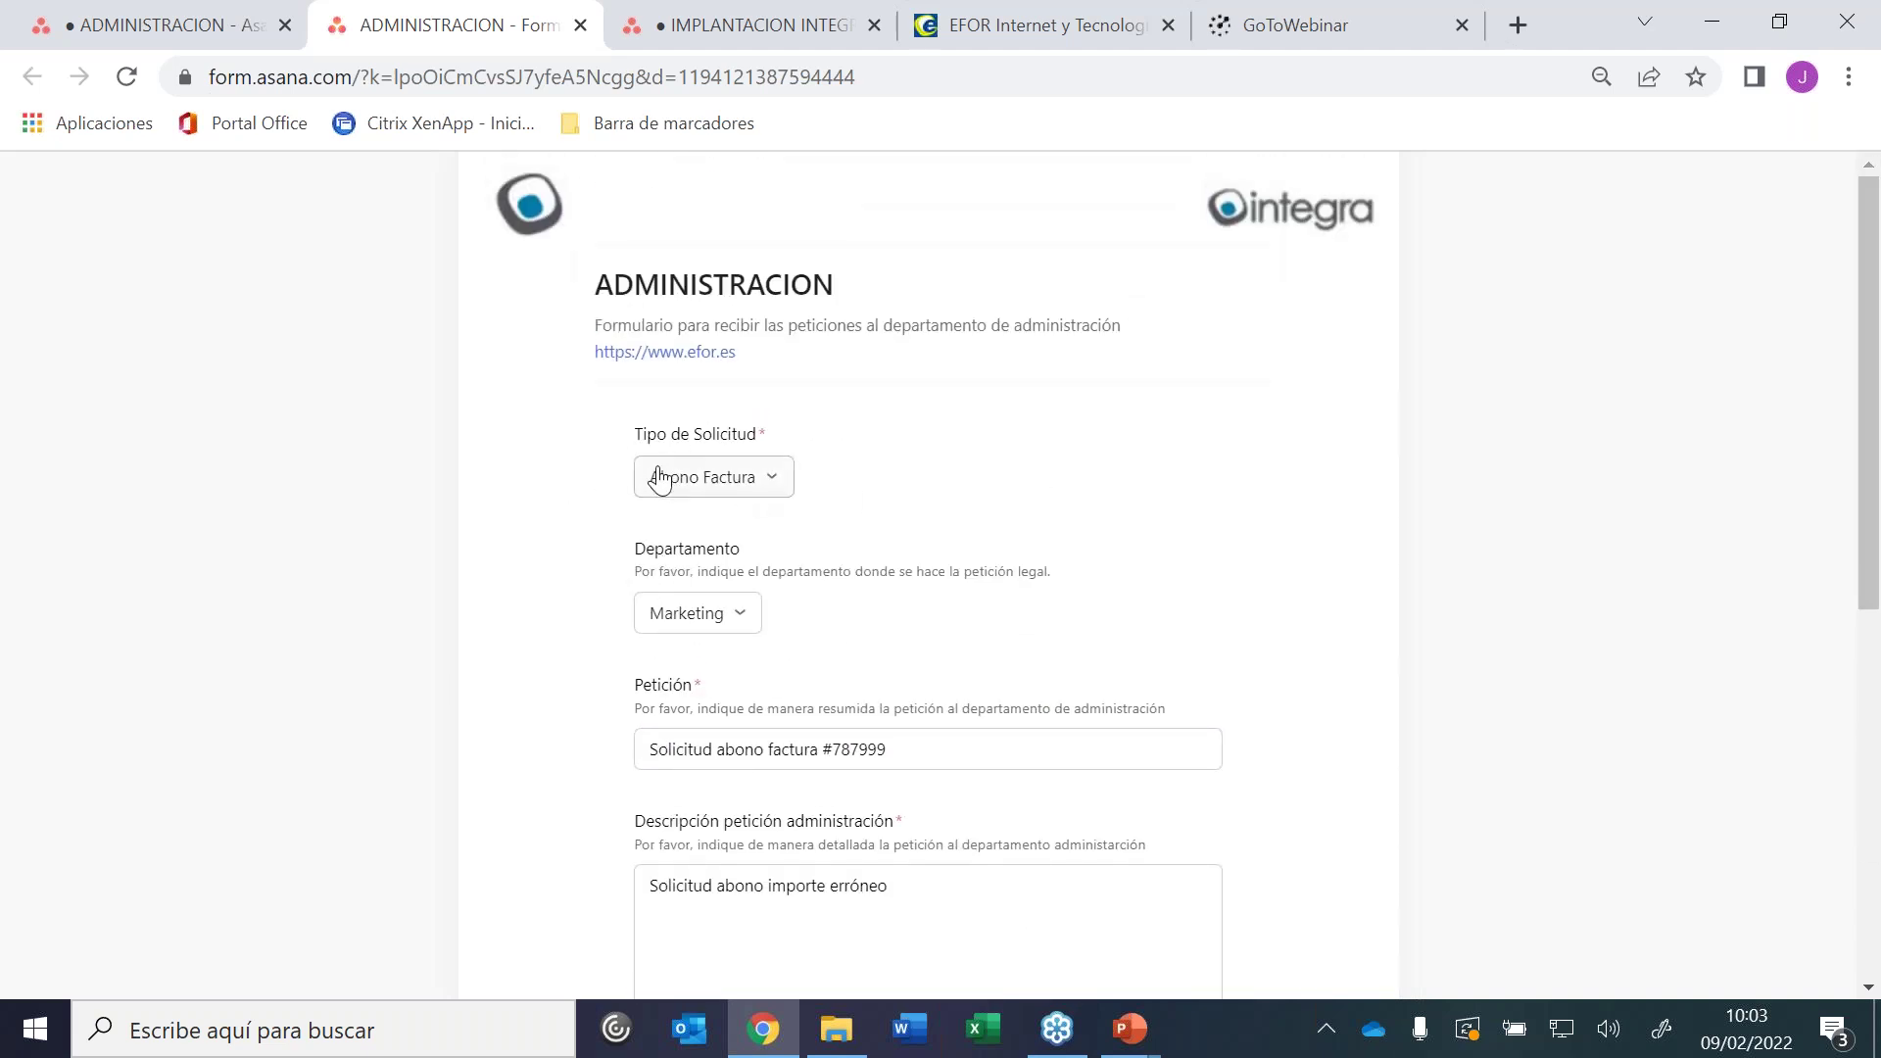
left_click_drag(1873, 233, 1871, 635)
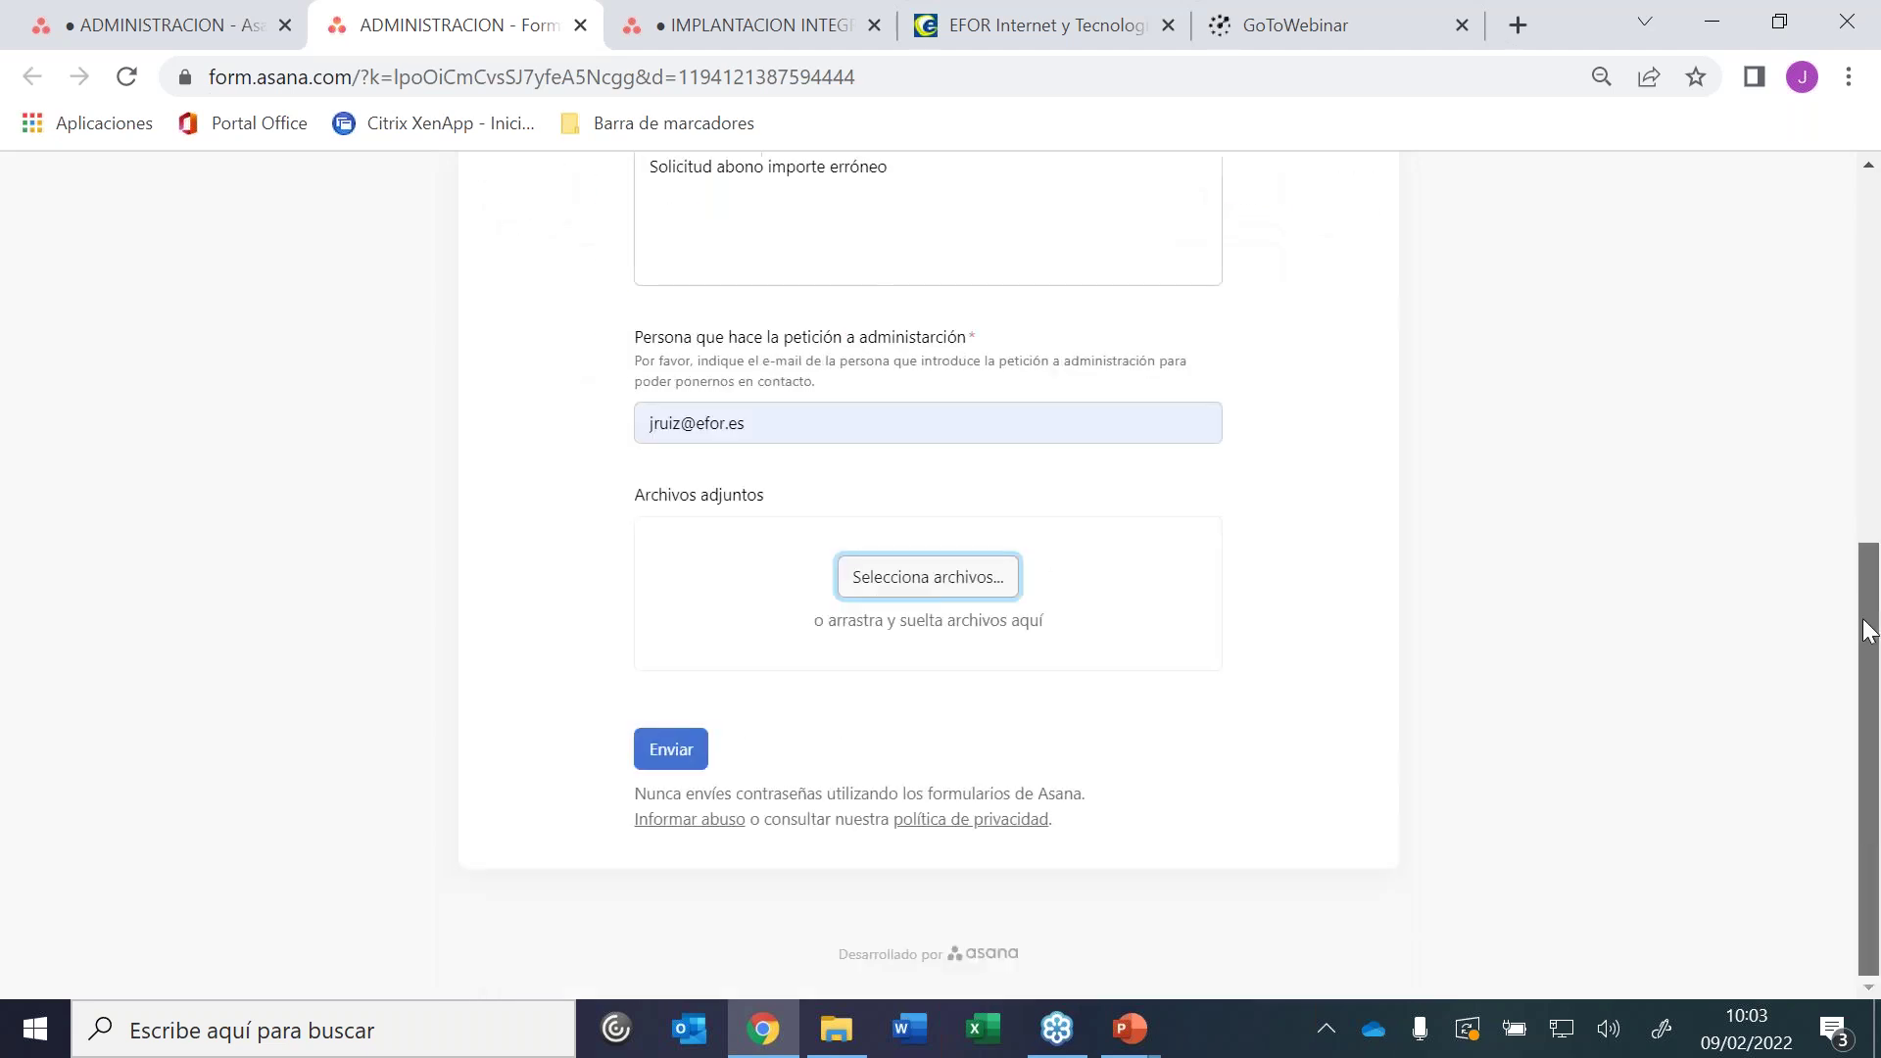
left_click(672, 749)
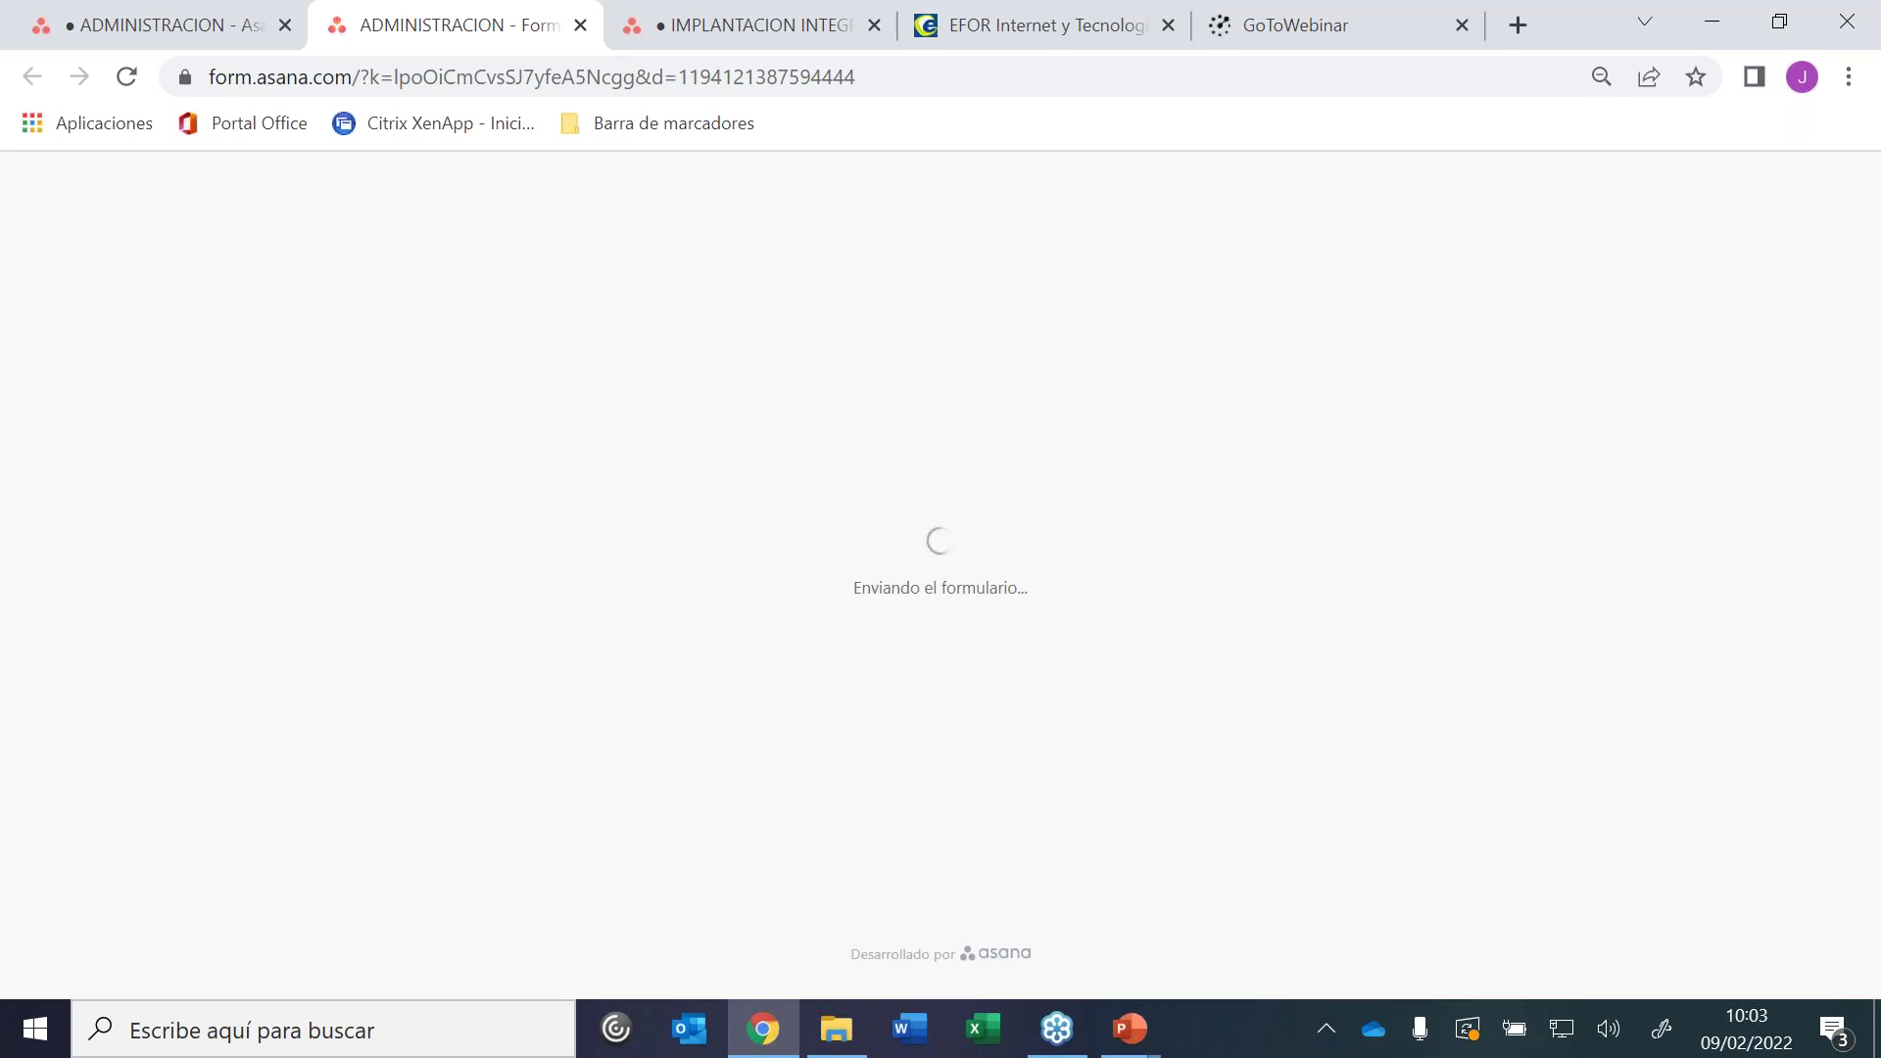
left_click(580, 26)
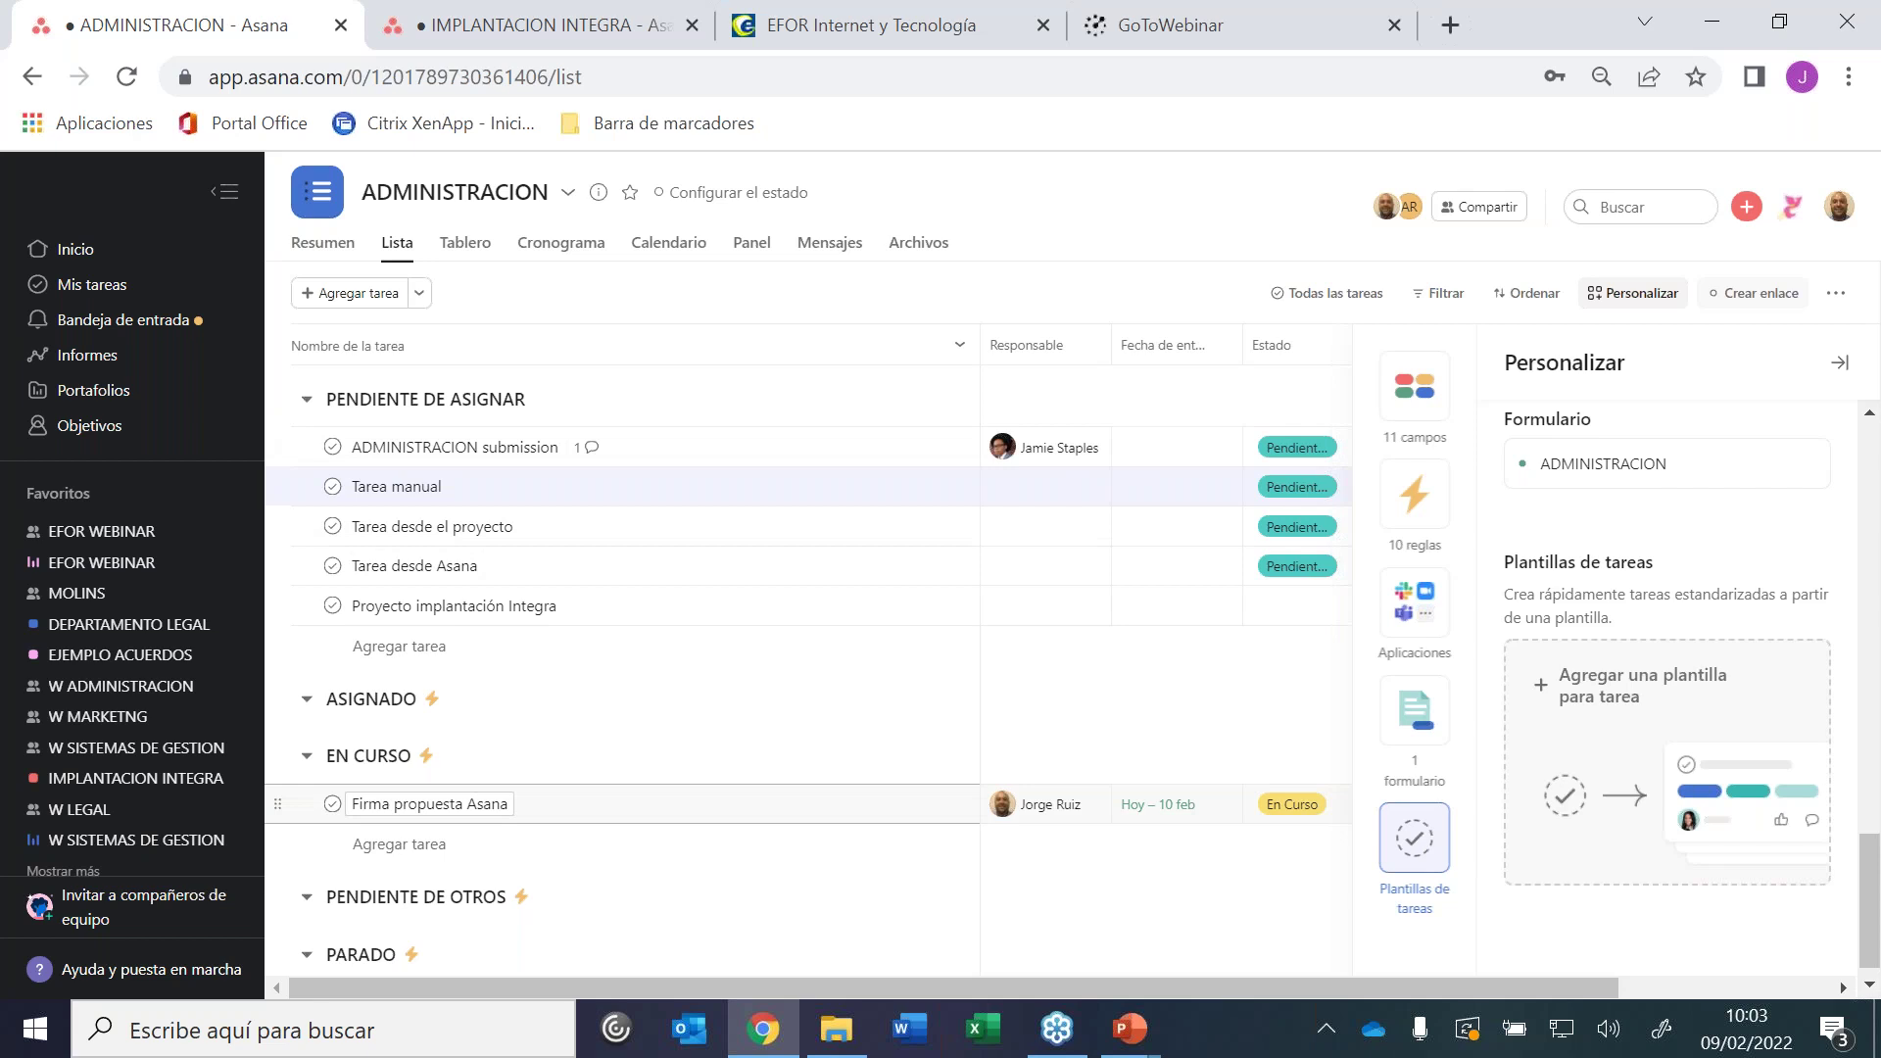
Open the SOLICITUDES DE ABONO project from the W ADMINISTRACION team and examine the submitted task's details and activity history
key("Escape")
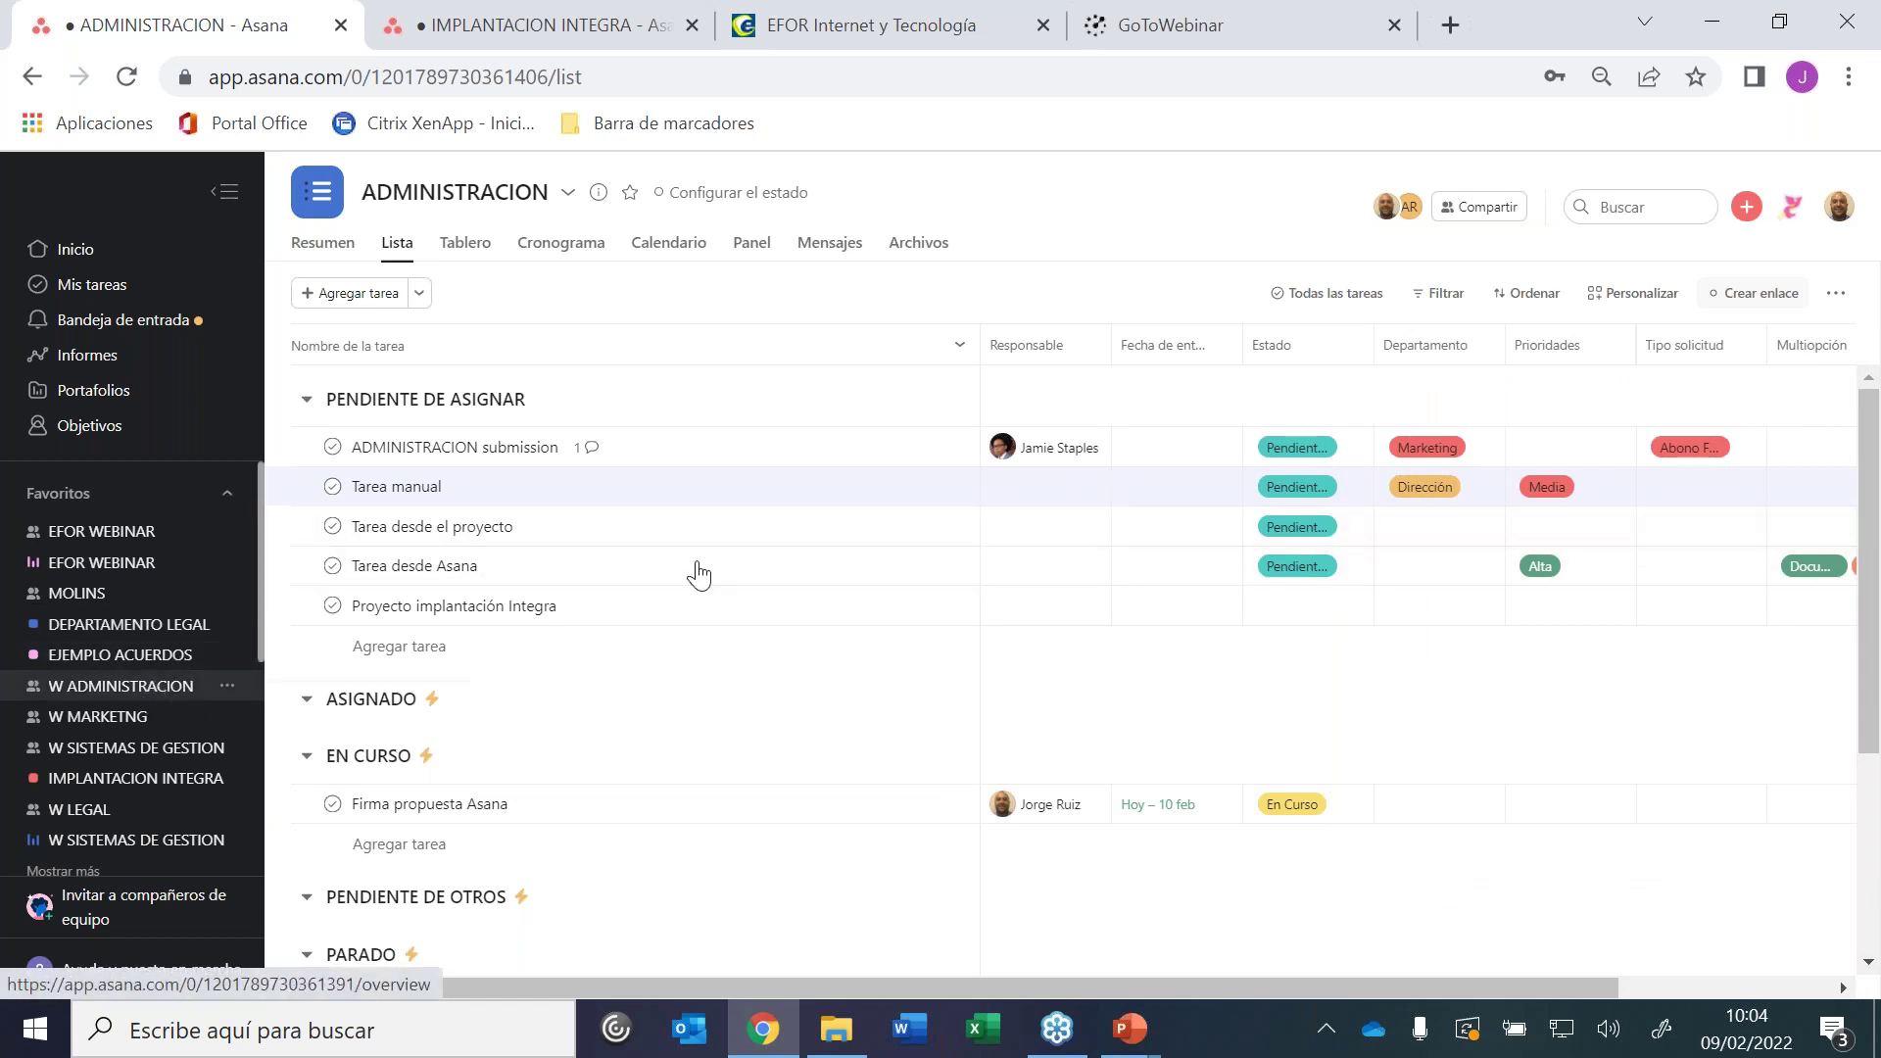
left_click(61, 698)
left_click(1304, 416)
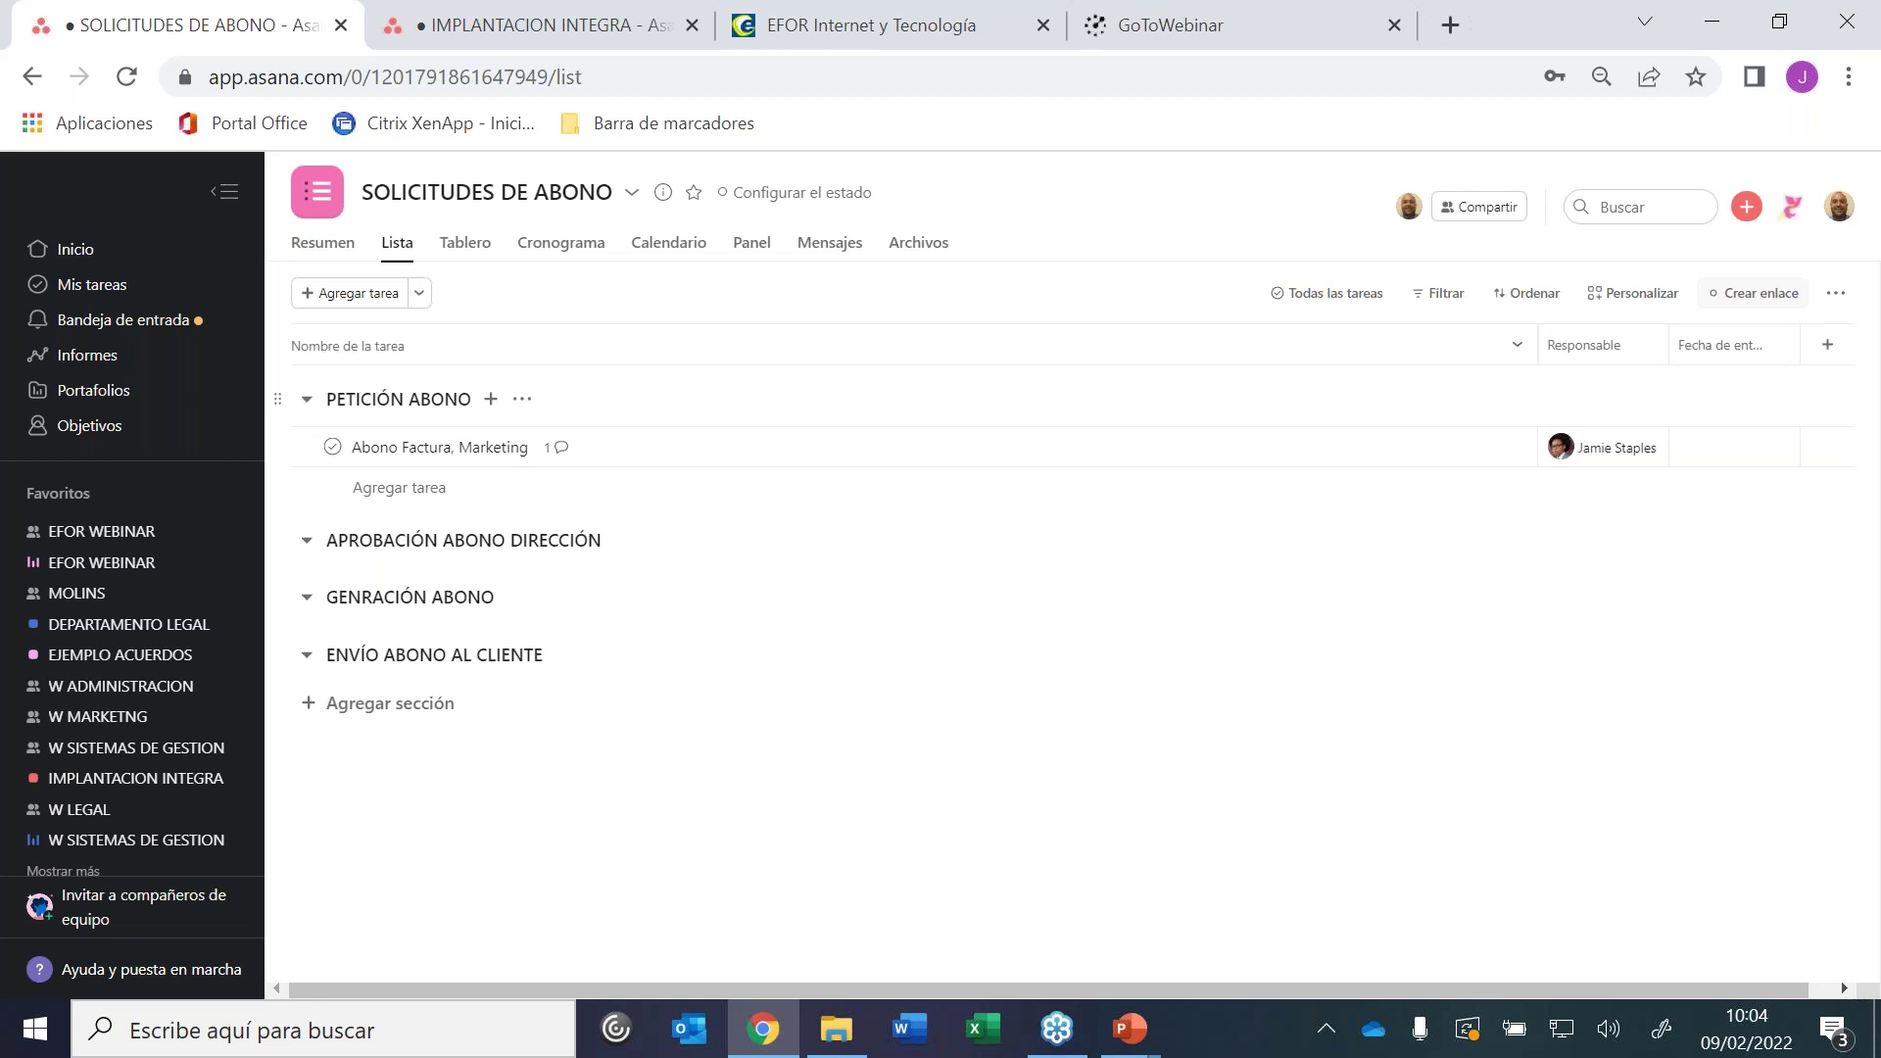
left_click(552, 459)
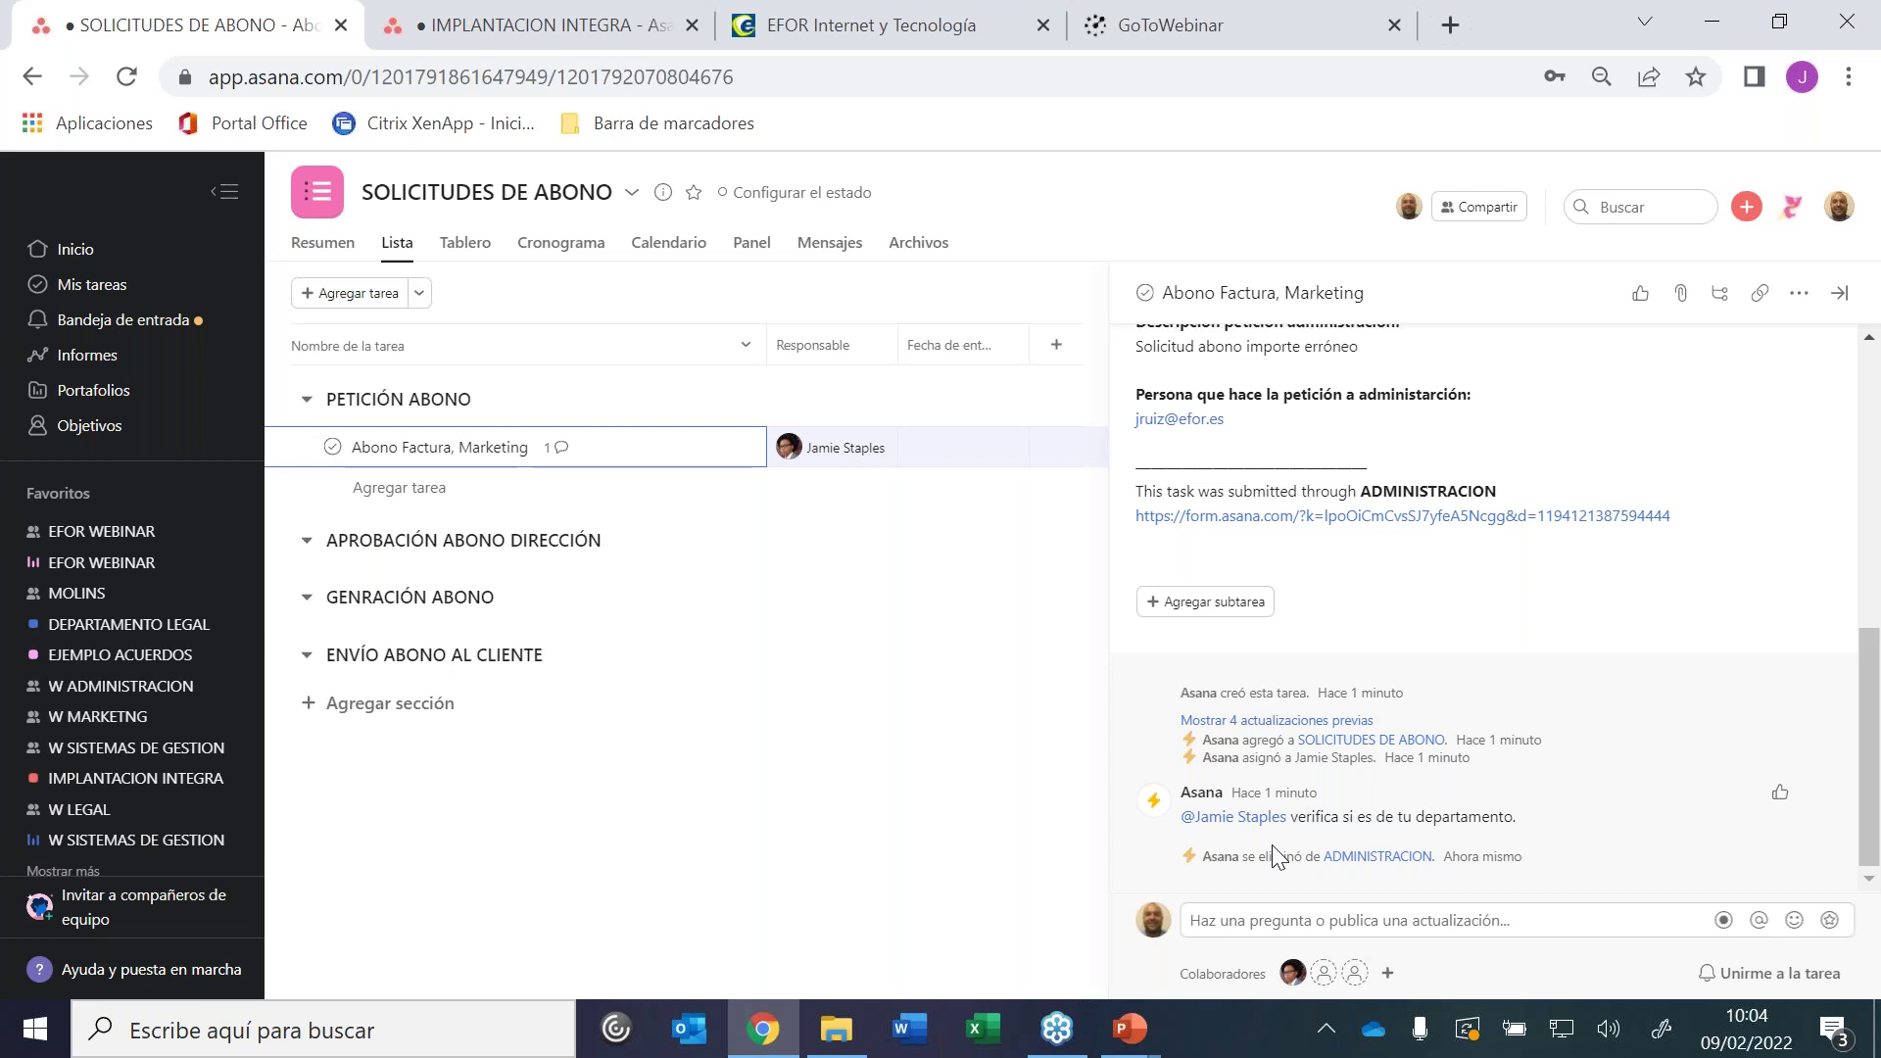
left_click(1847, 298)
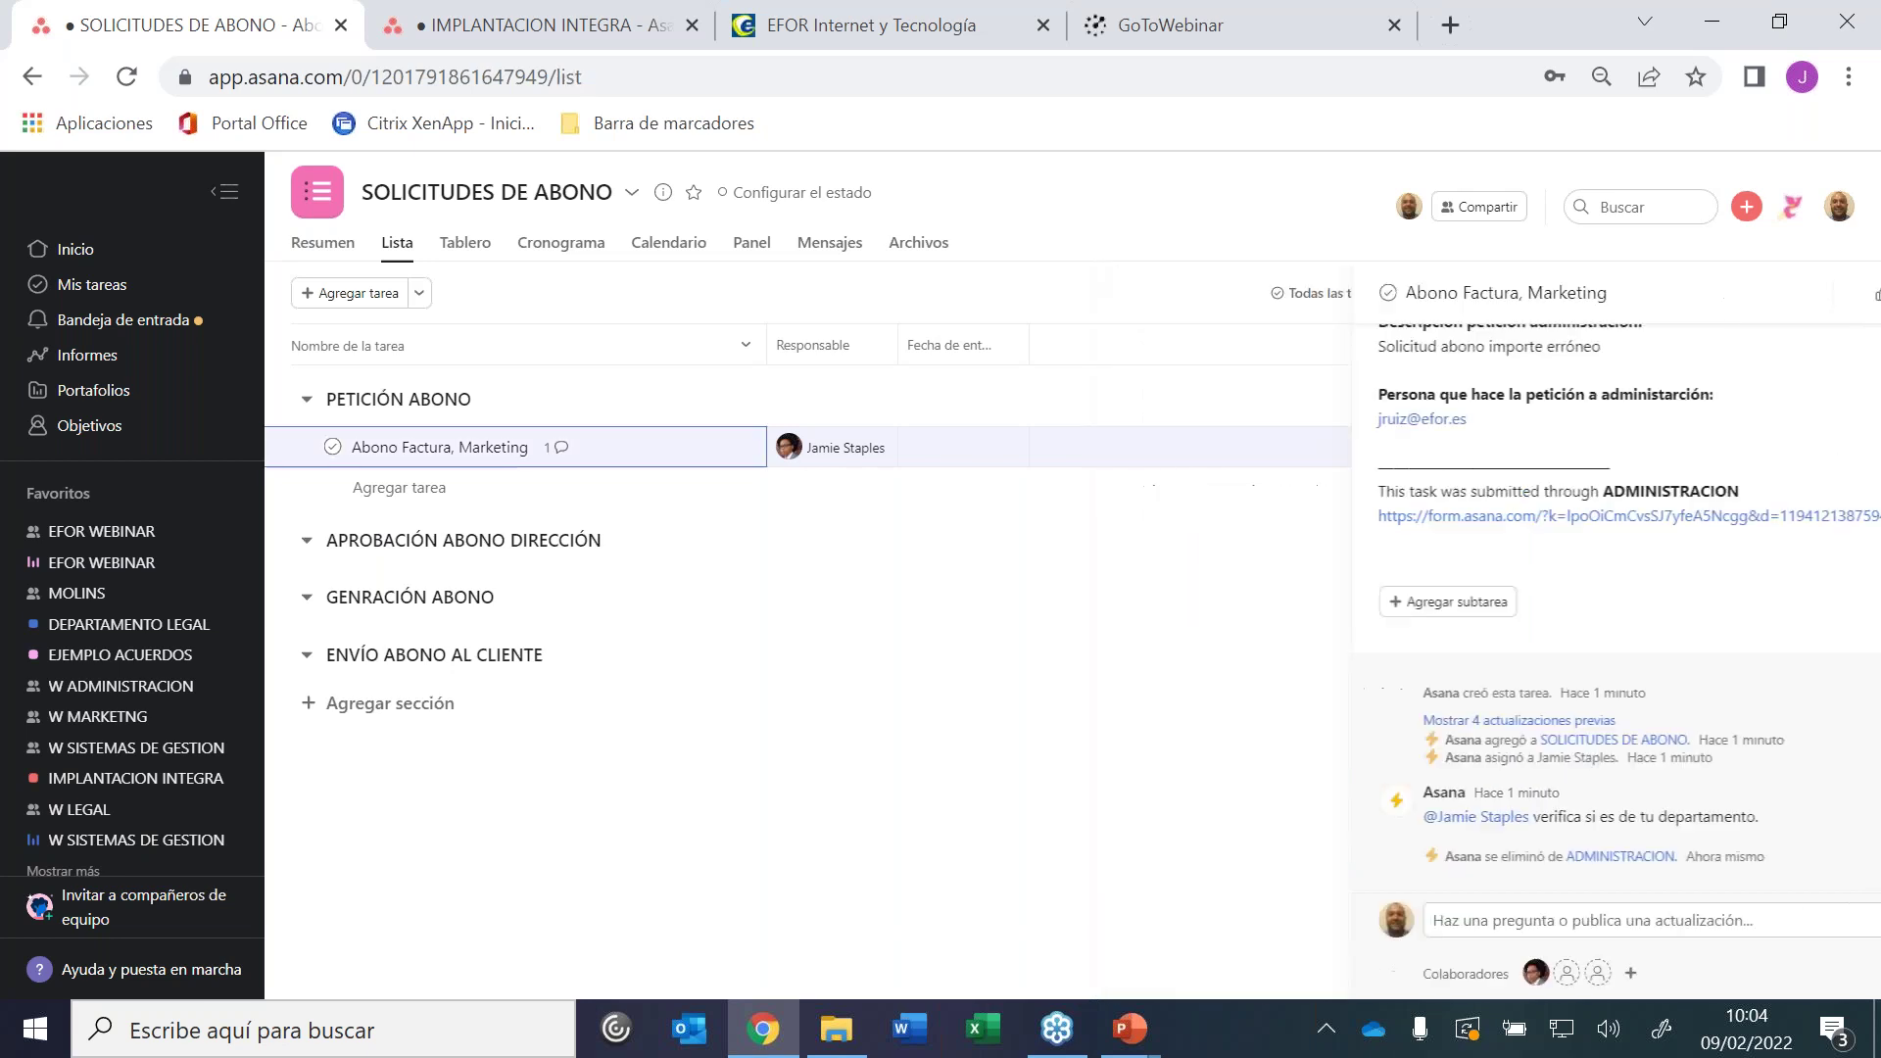
Mark the "Abono Factura, Marketing" task as an approval and open its details
right_click(631, 453)
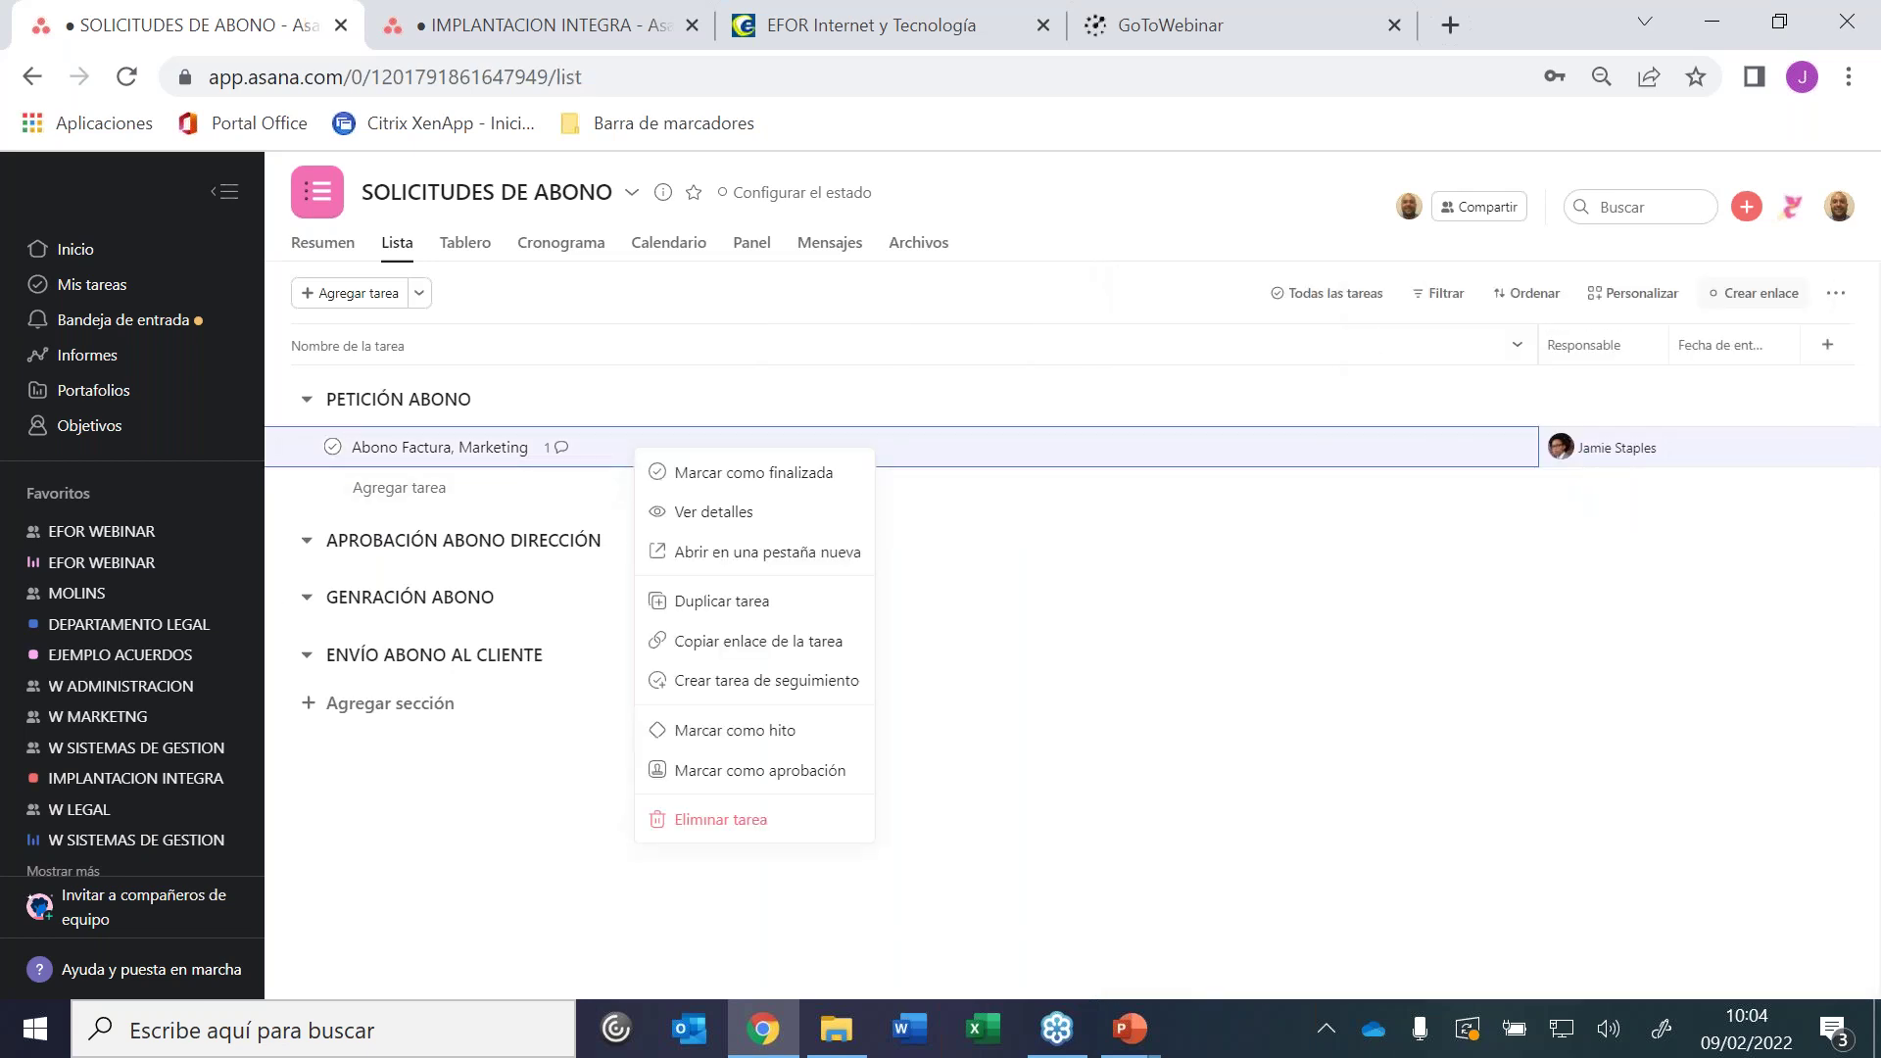
left_click(733, 769)
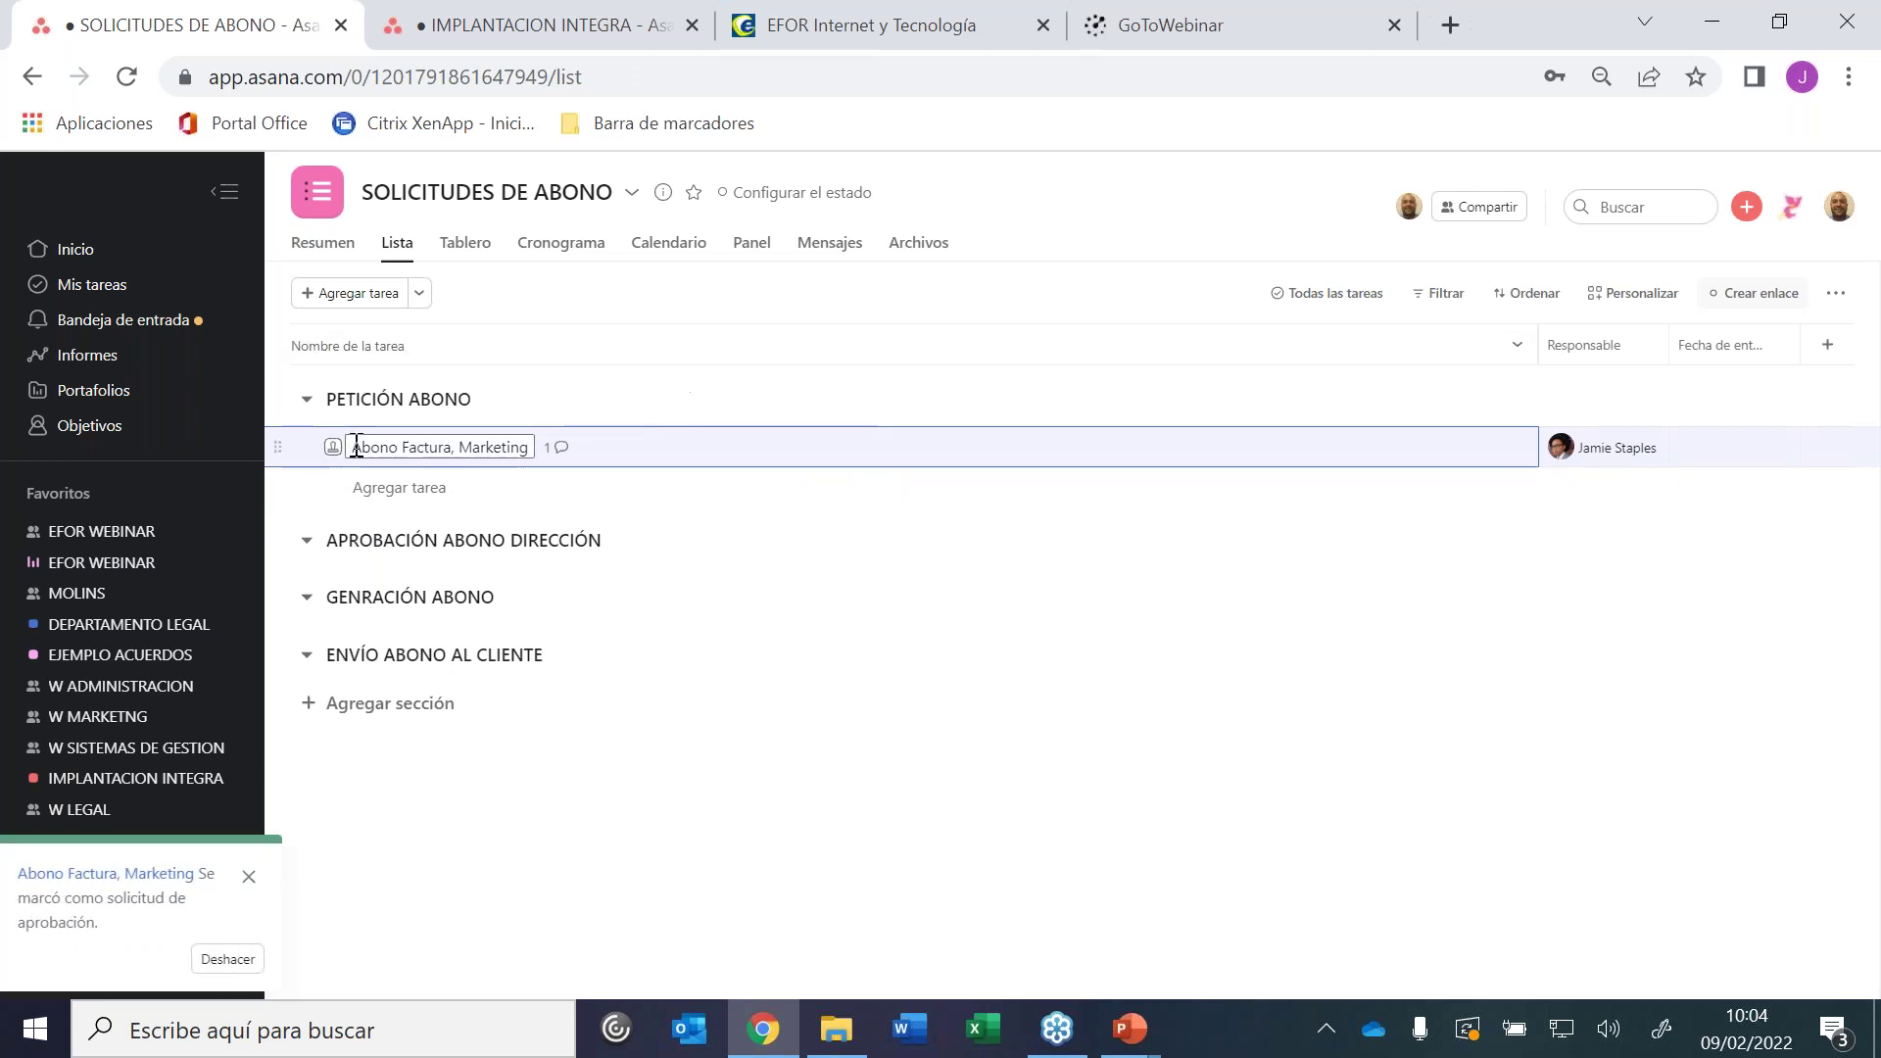
left_click(591, 461)
Post a comment on the task mentioning the approving colleague with the text "necesito aprobación para generar el abono"
left_click(1335, 920)
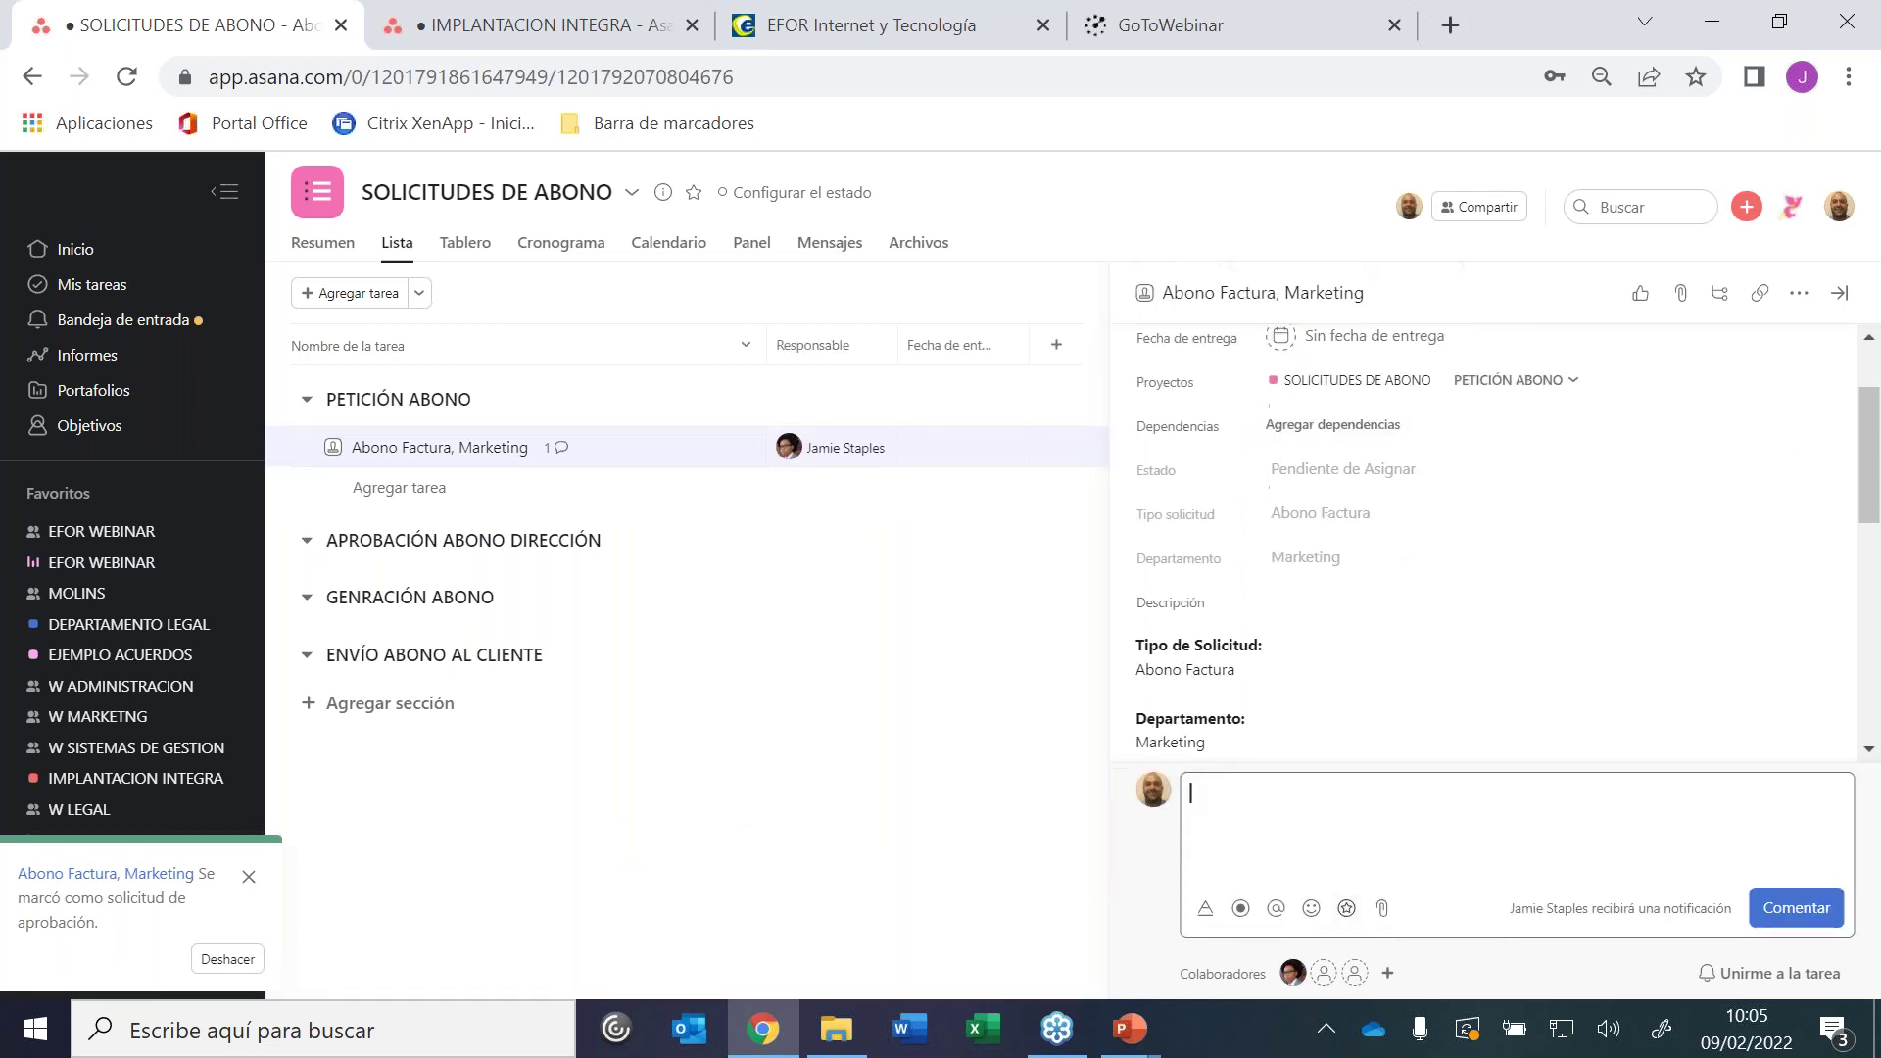
type("@")
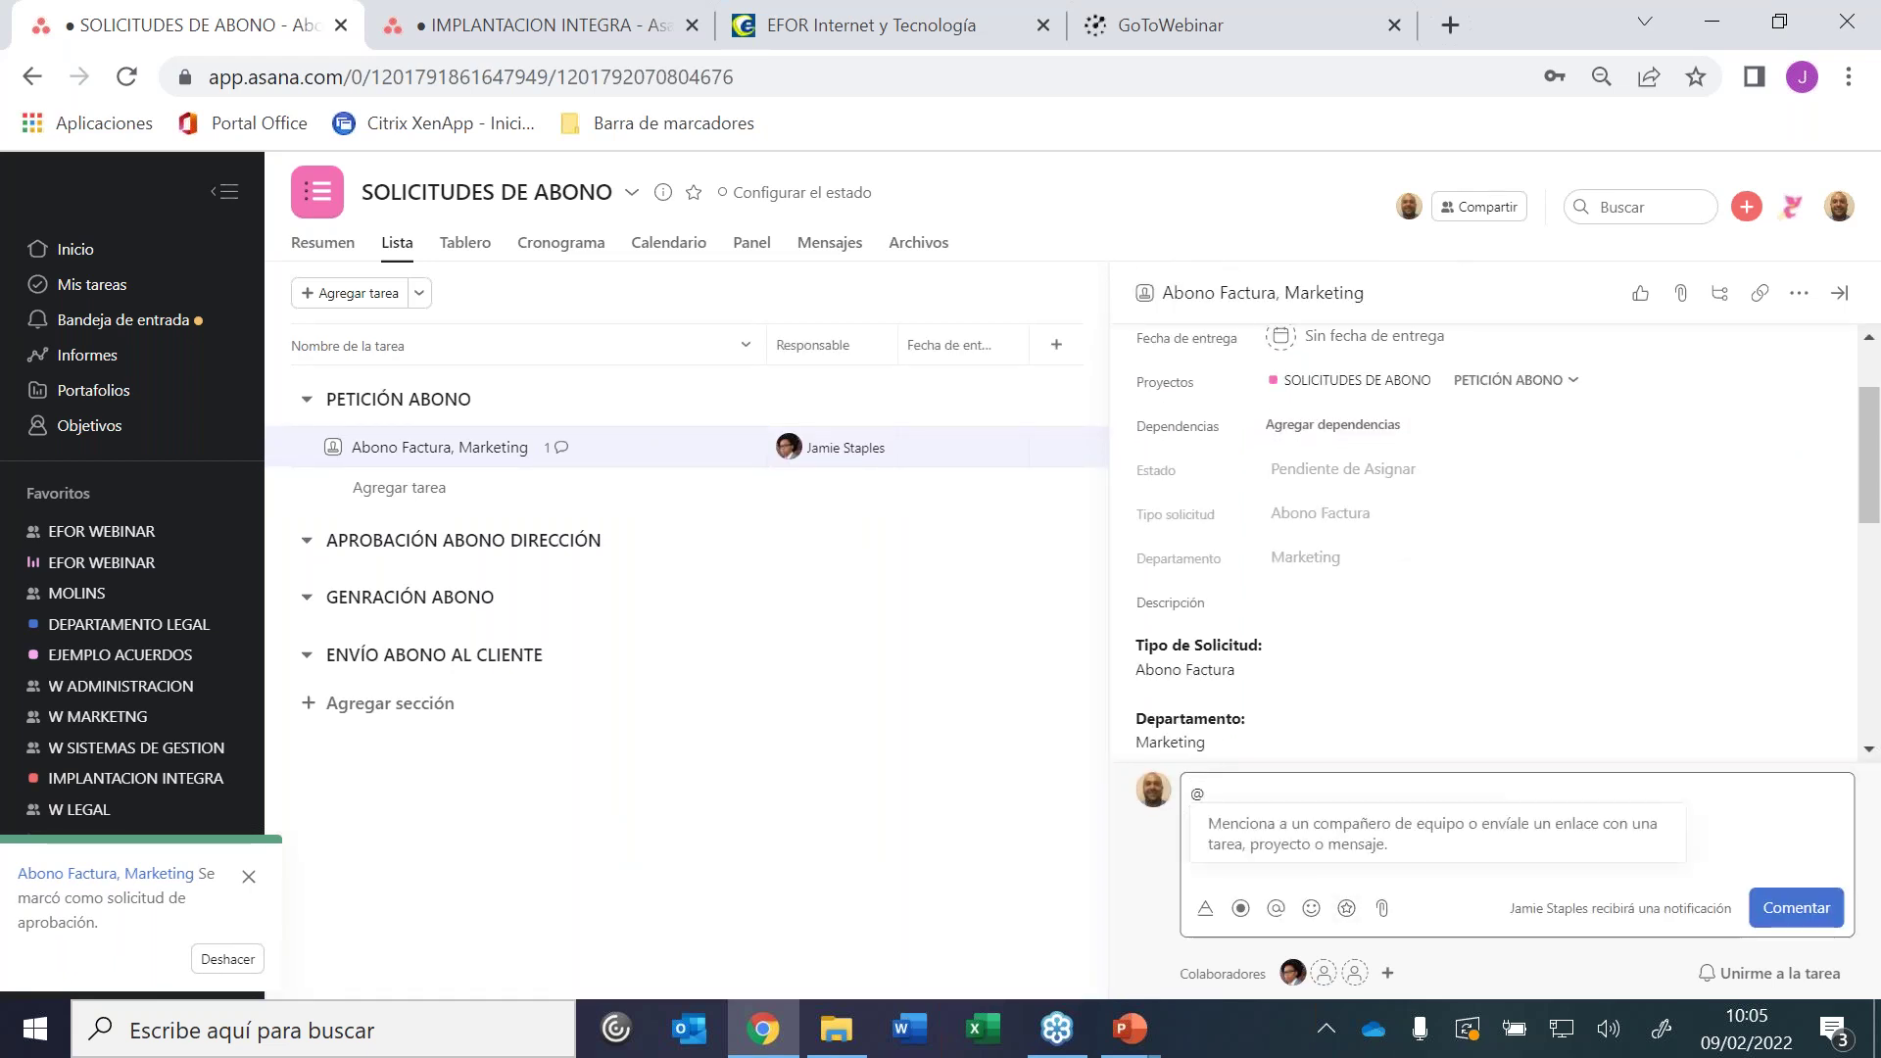
type("just")
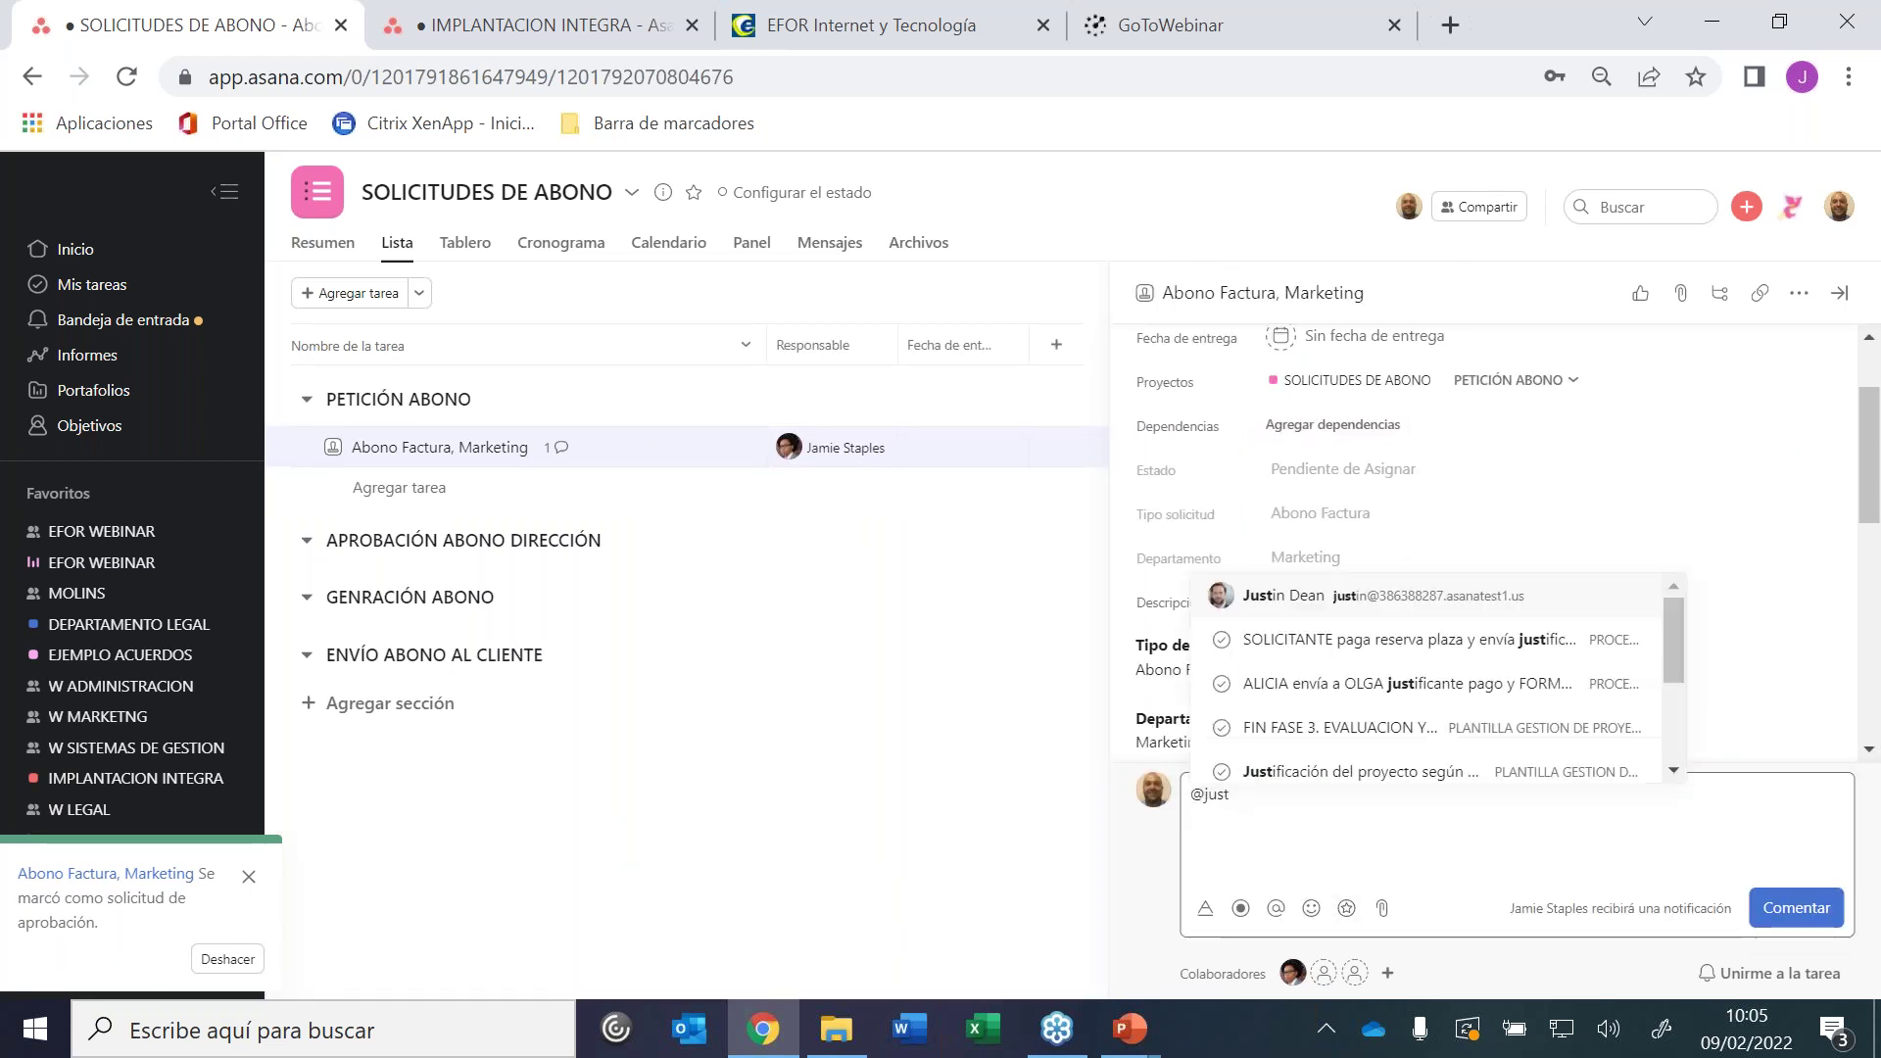
left_click(1325, 602)
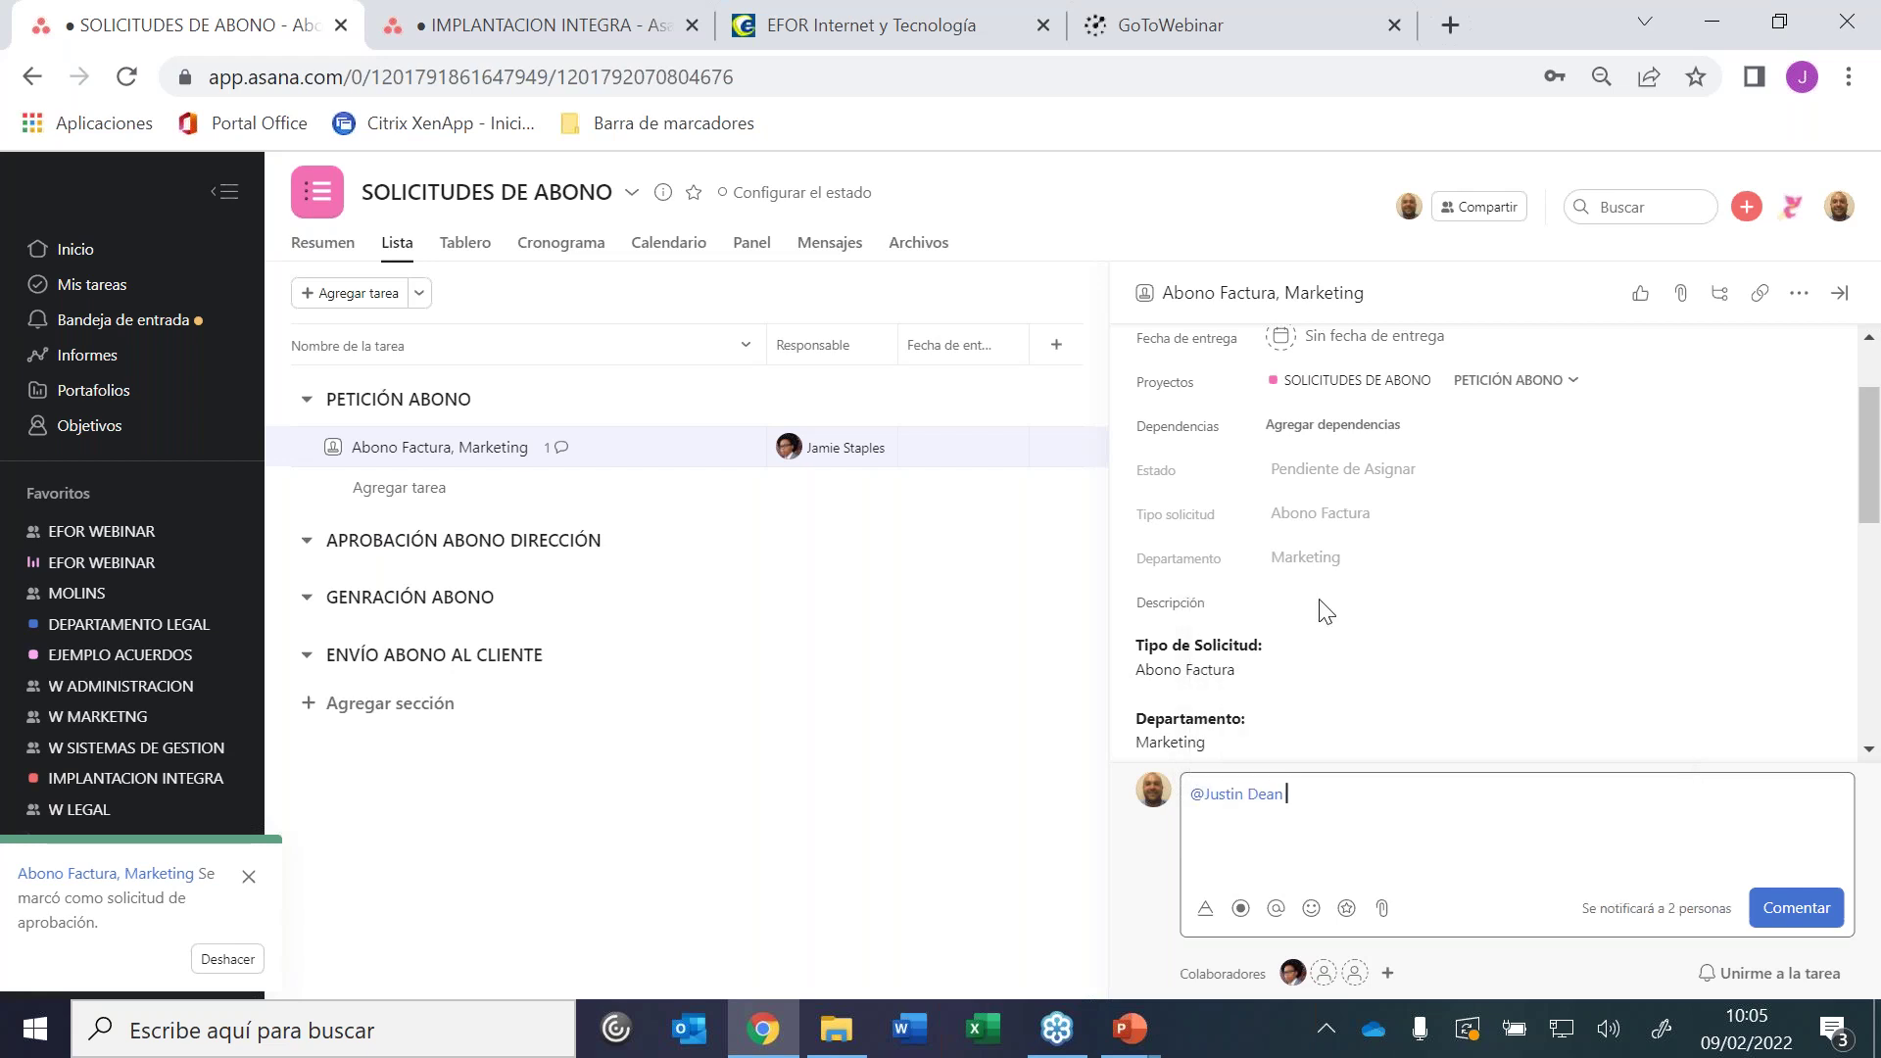
type("necesito aprobaci")
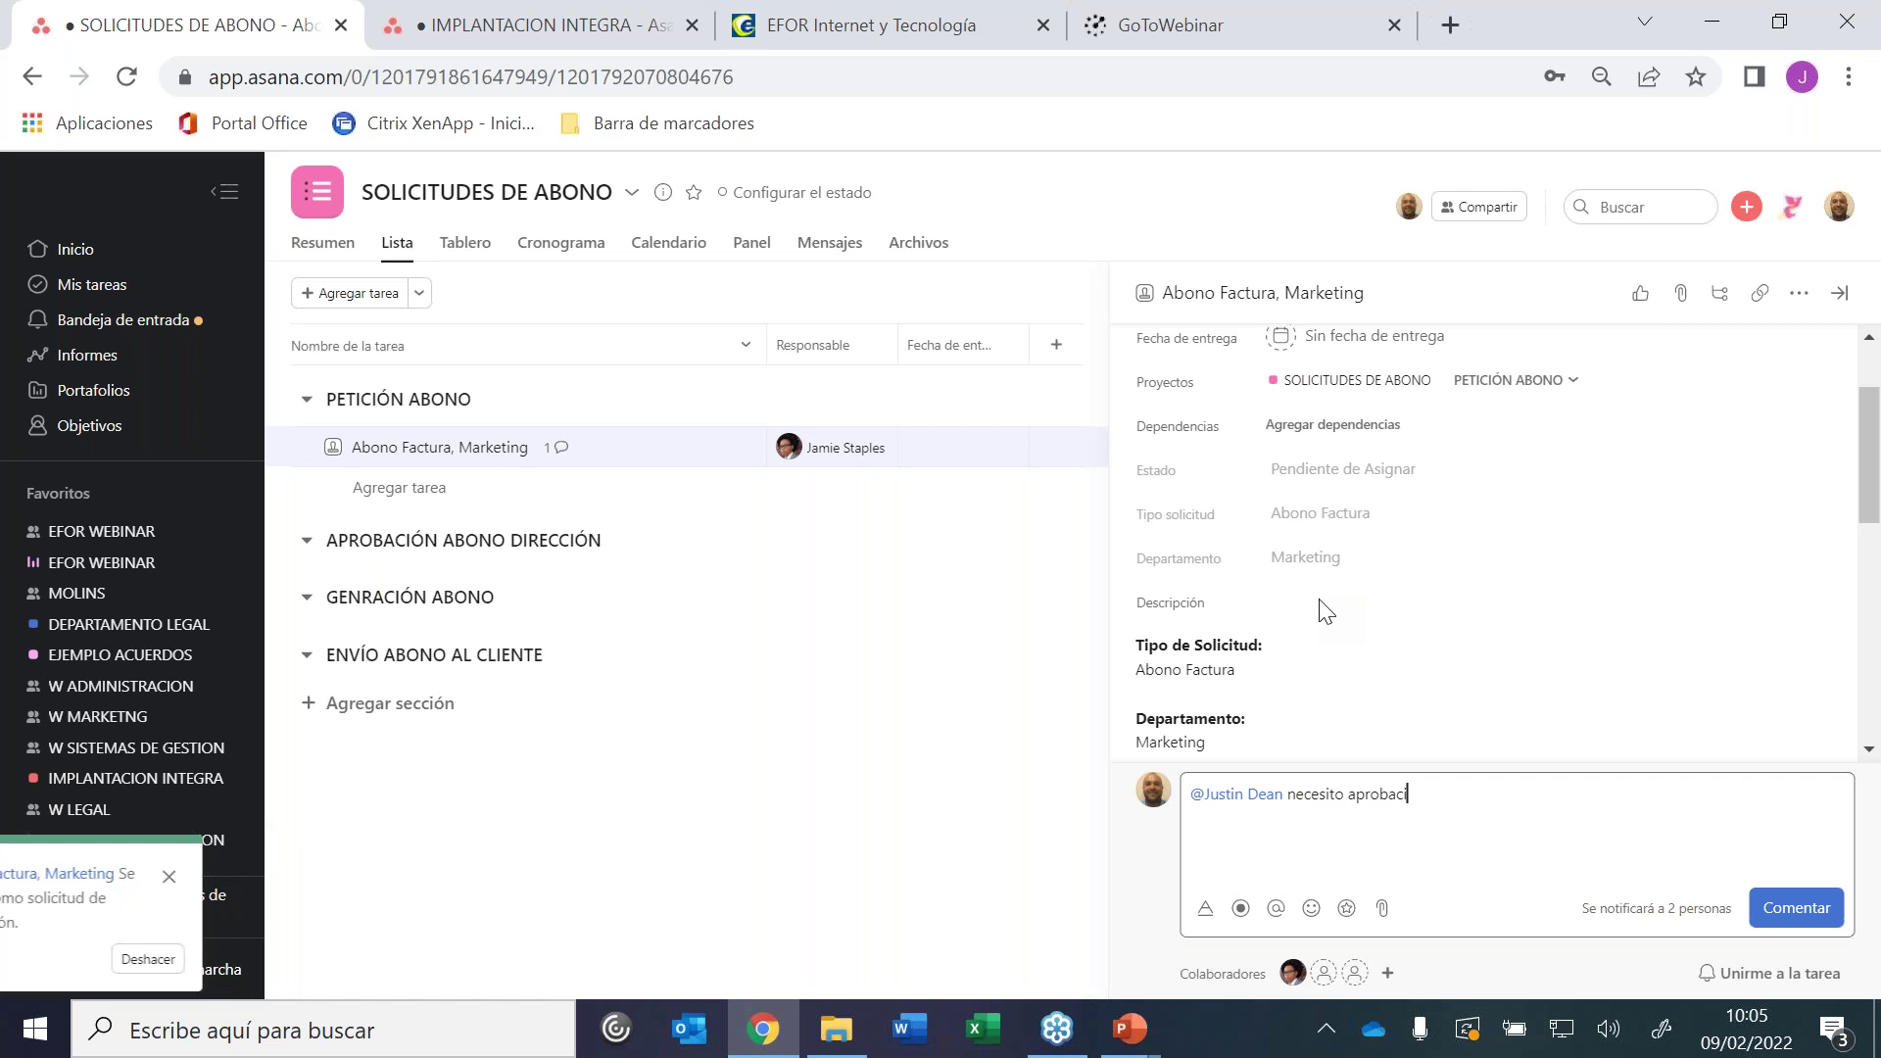
type("ón para ")
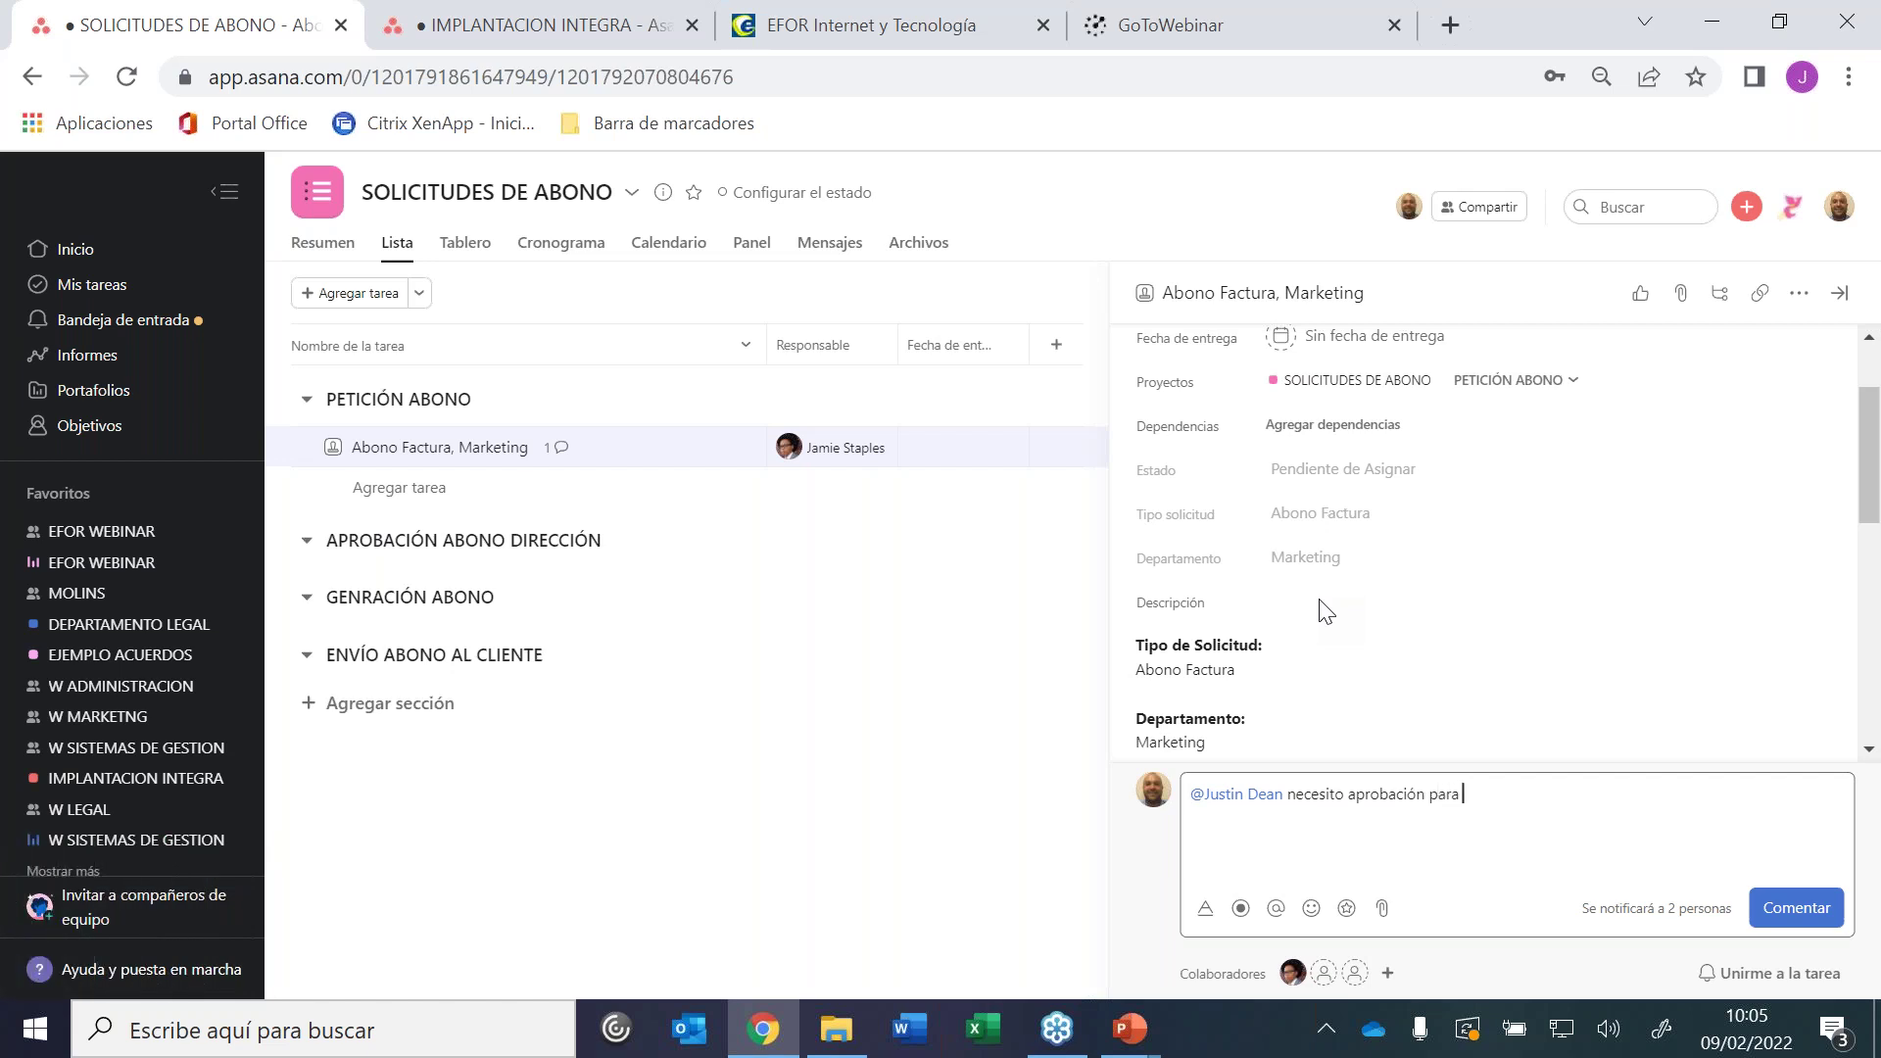
type("generar el abono")
left_click(1788, 909)
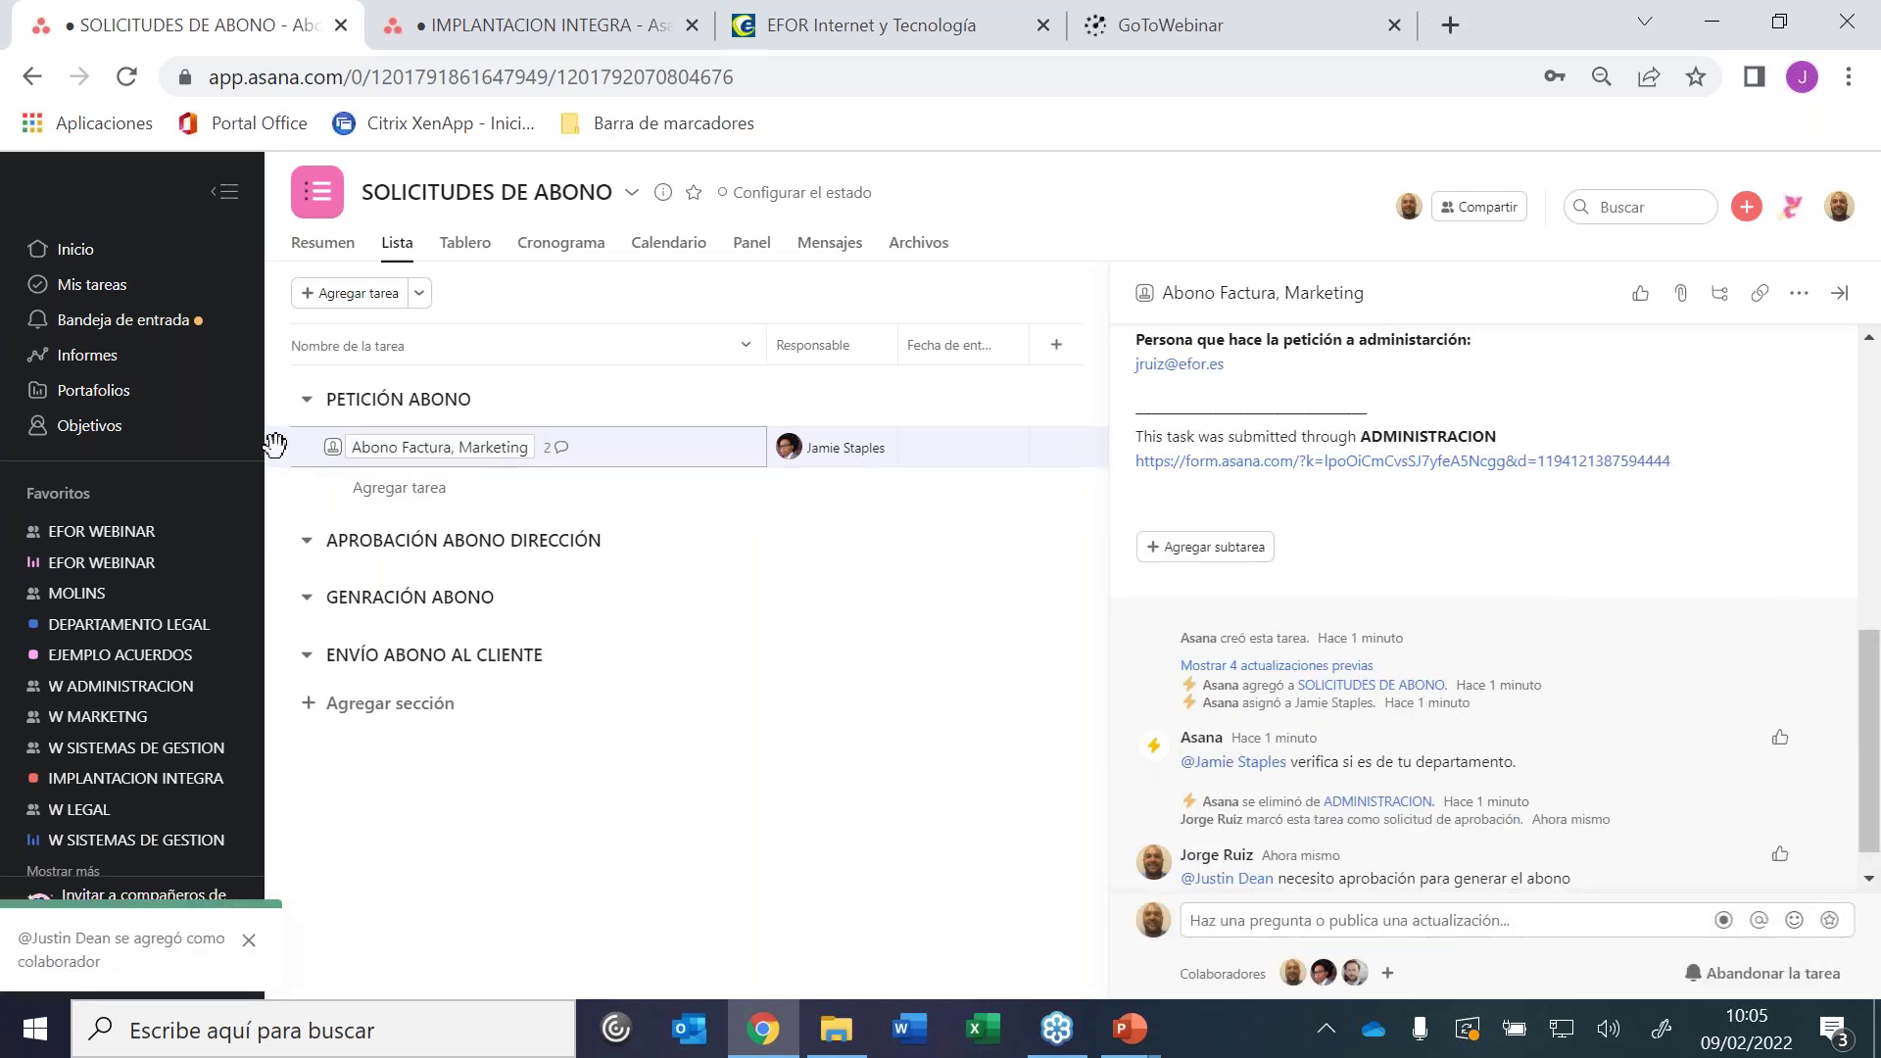
Move the "Abono Factura, Marketing" task to the APROBACIÓN ABONO DIRECCIÓN section, leaving no empty task below it
left_click_drag(274, 444, 360, 545)
left_click(362, 541)
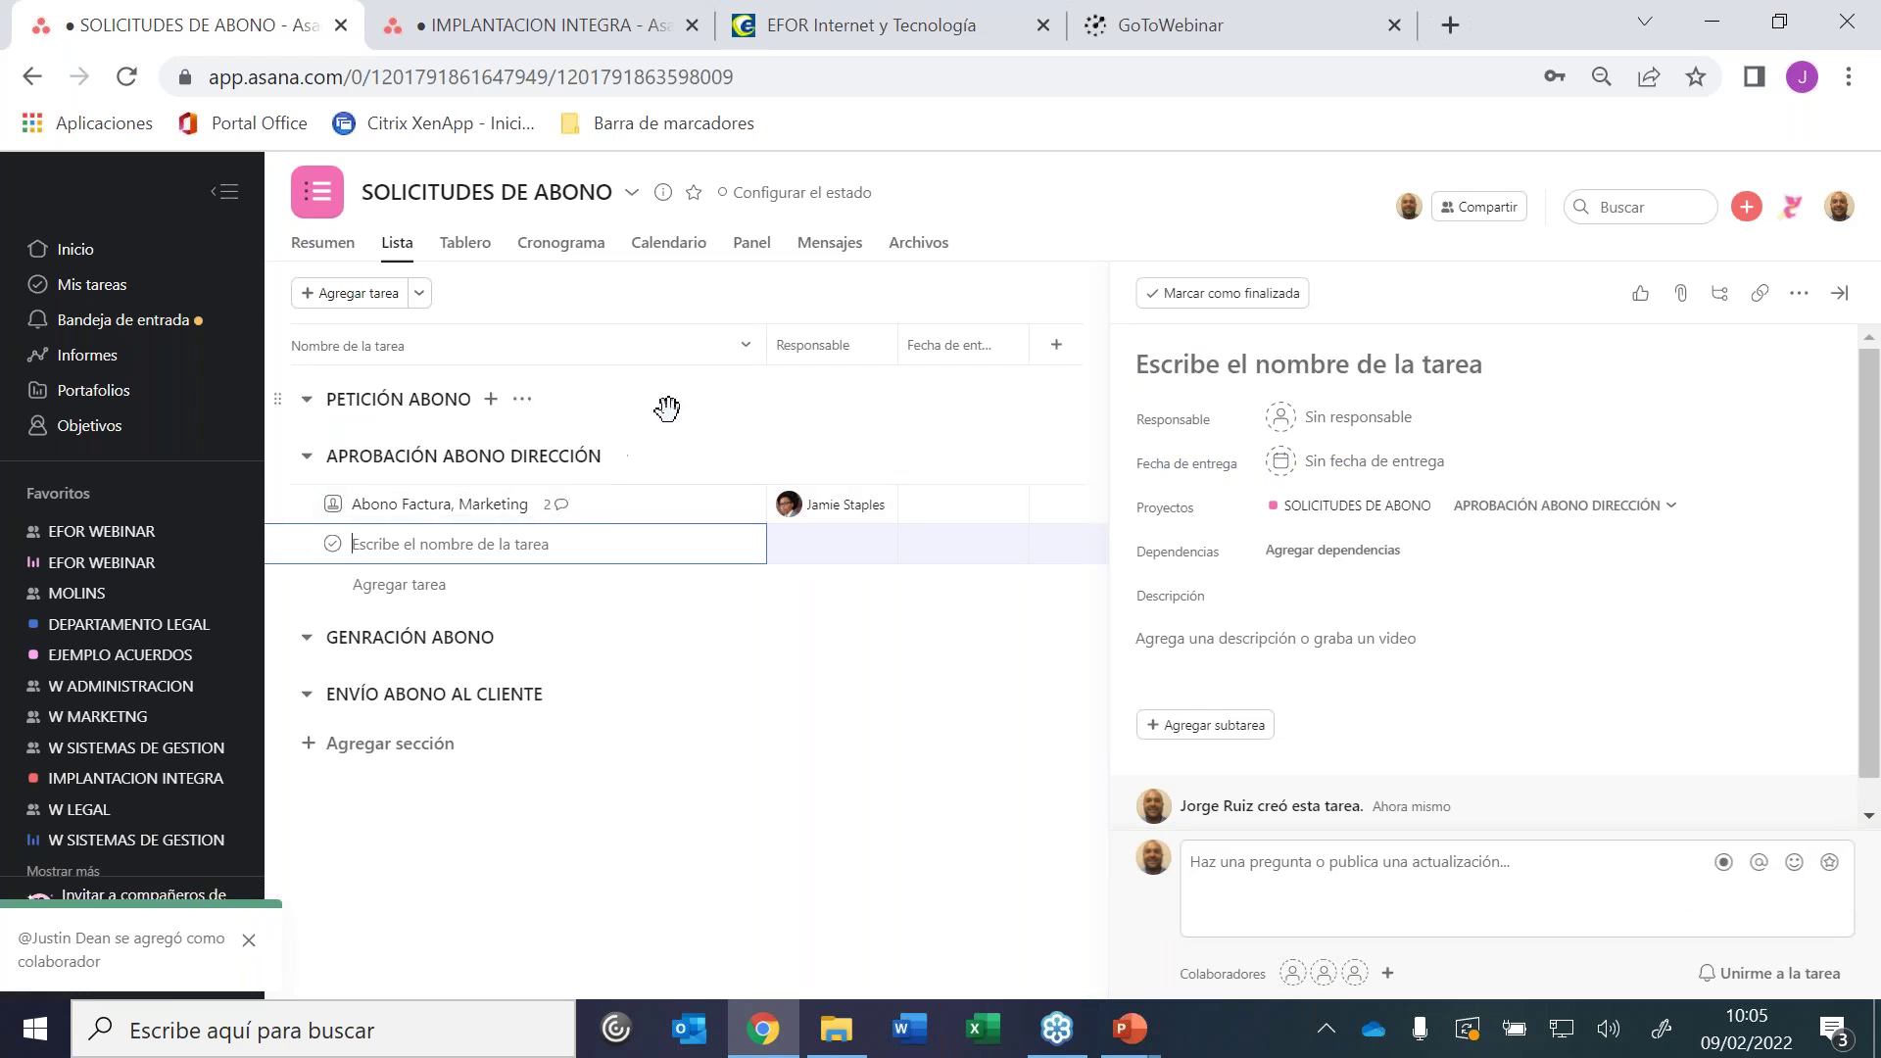
key("BackSpace")
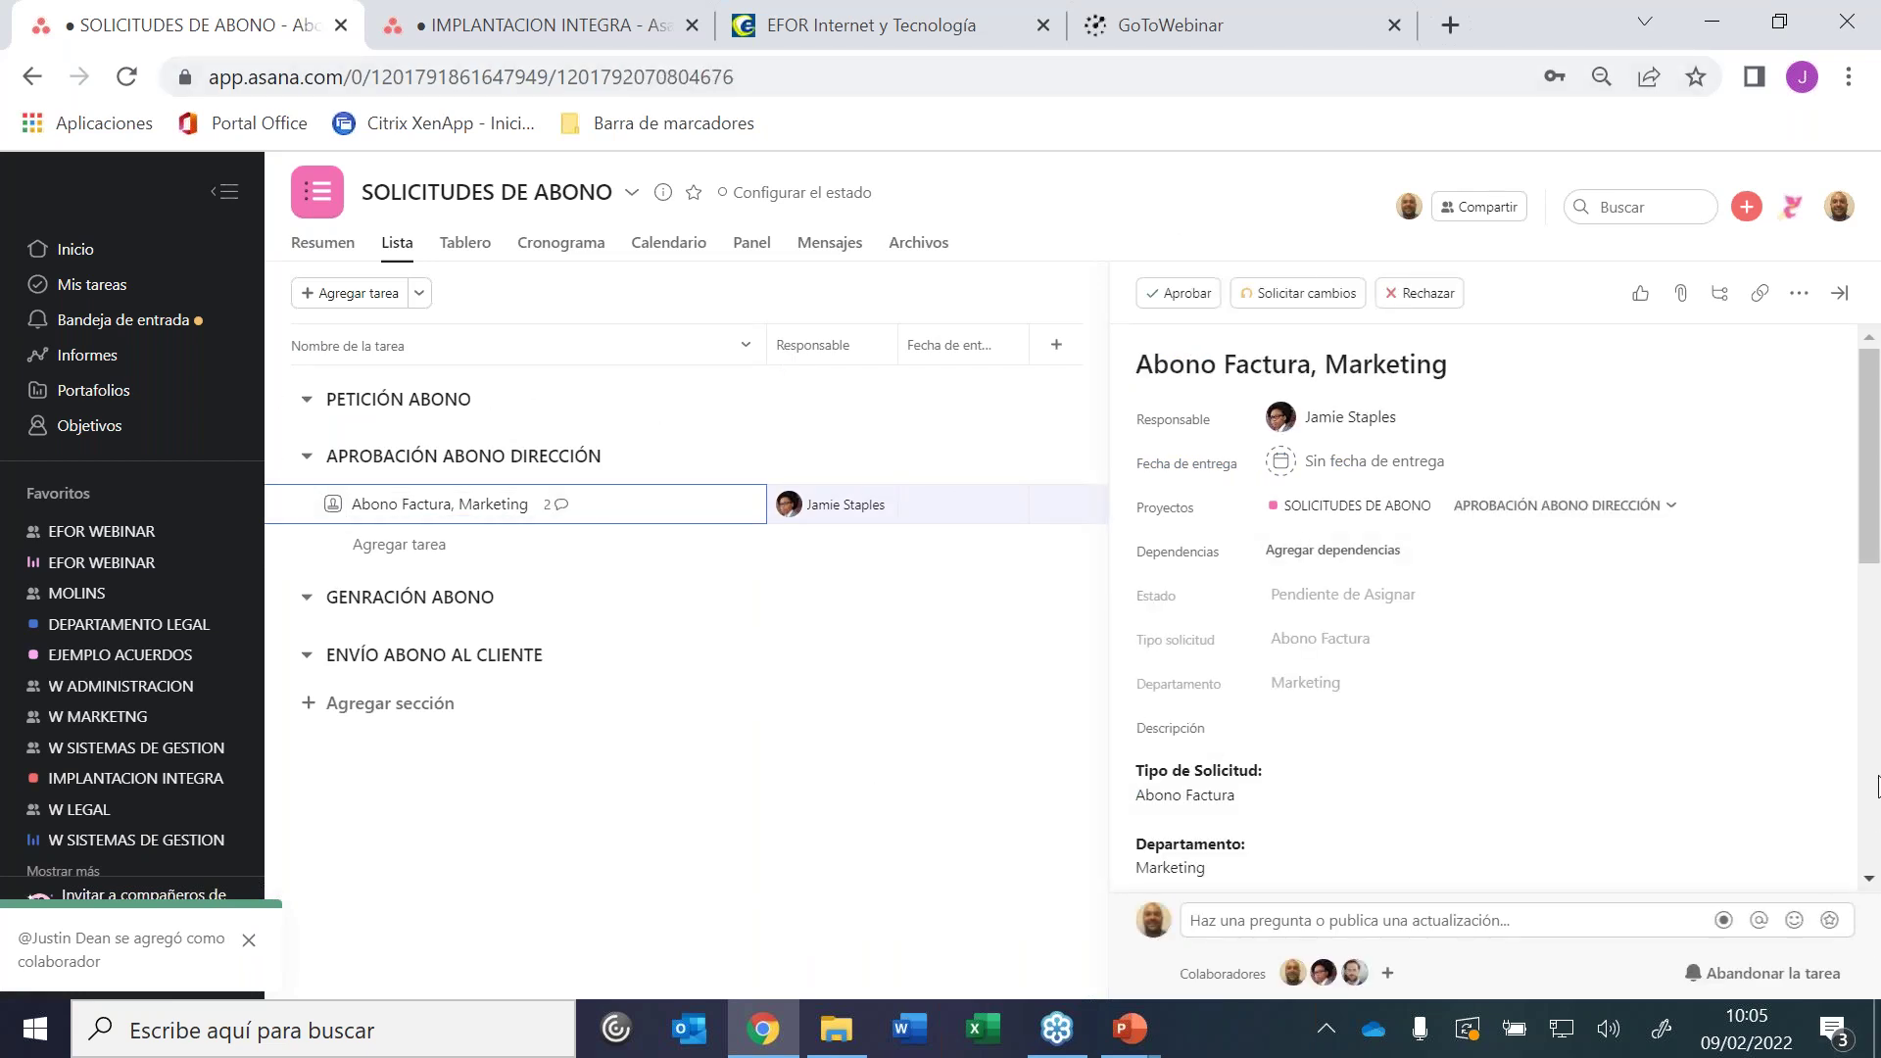
Set the approval status of the "Abono Factura, Marketing" task to Aprobada and close its details
scroll(1873, 818, "down", 10)
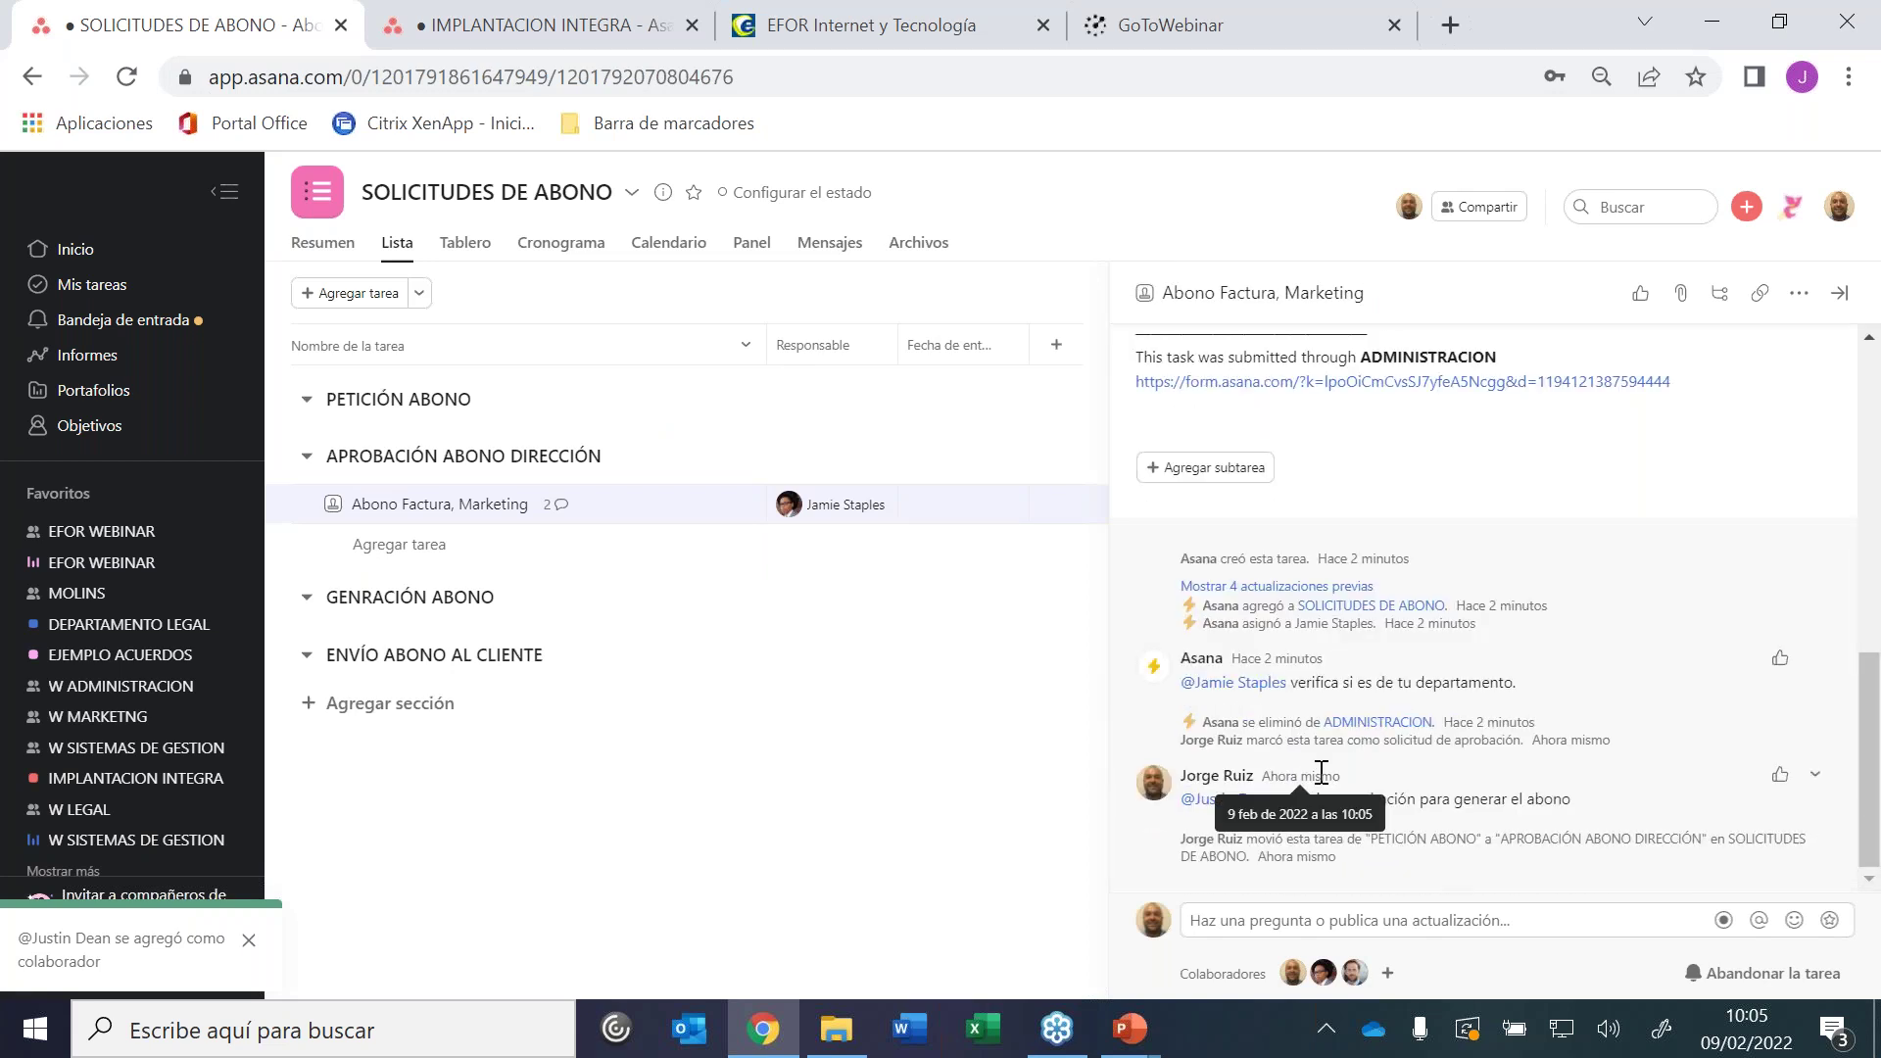
left_click(334, 509)
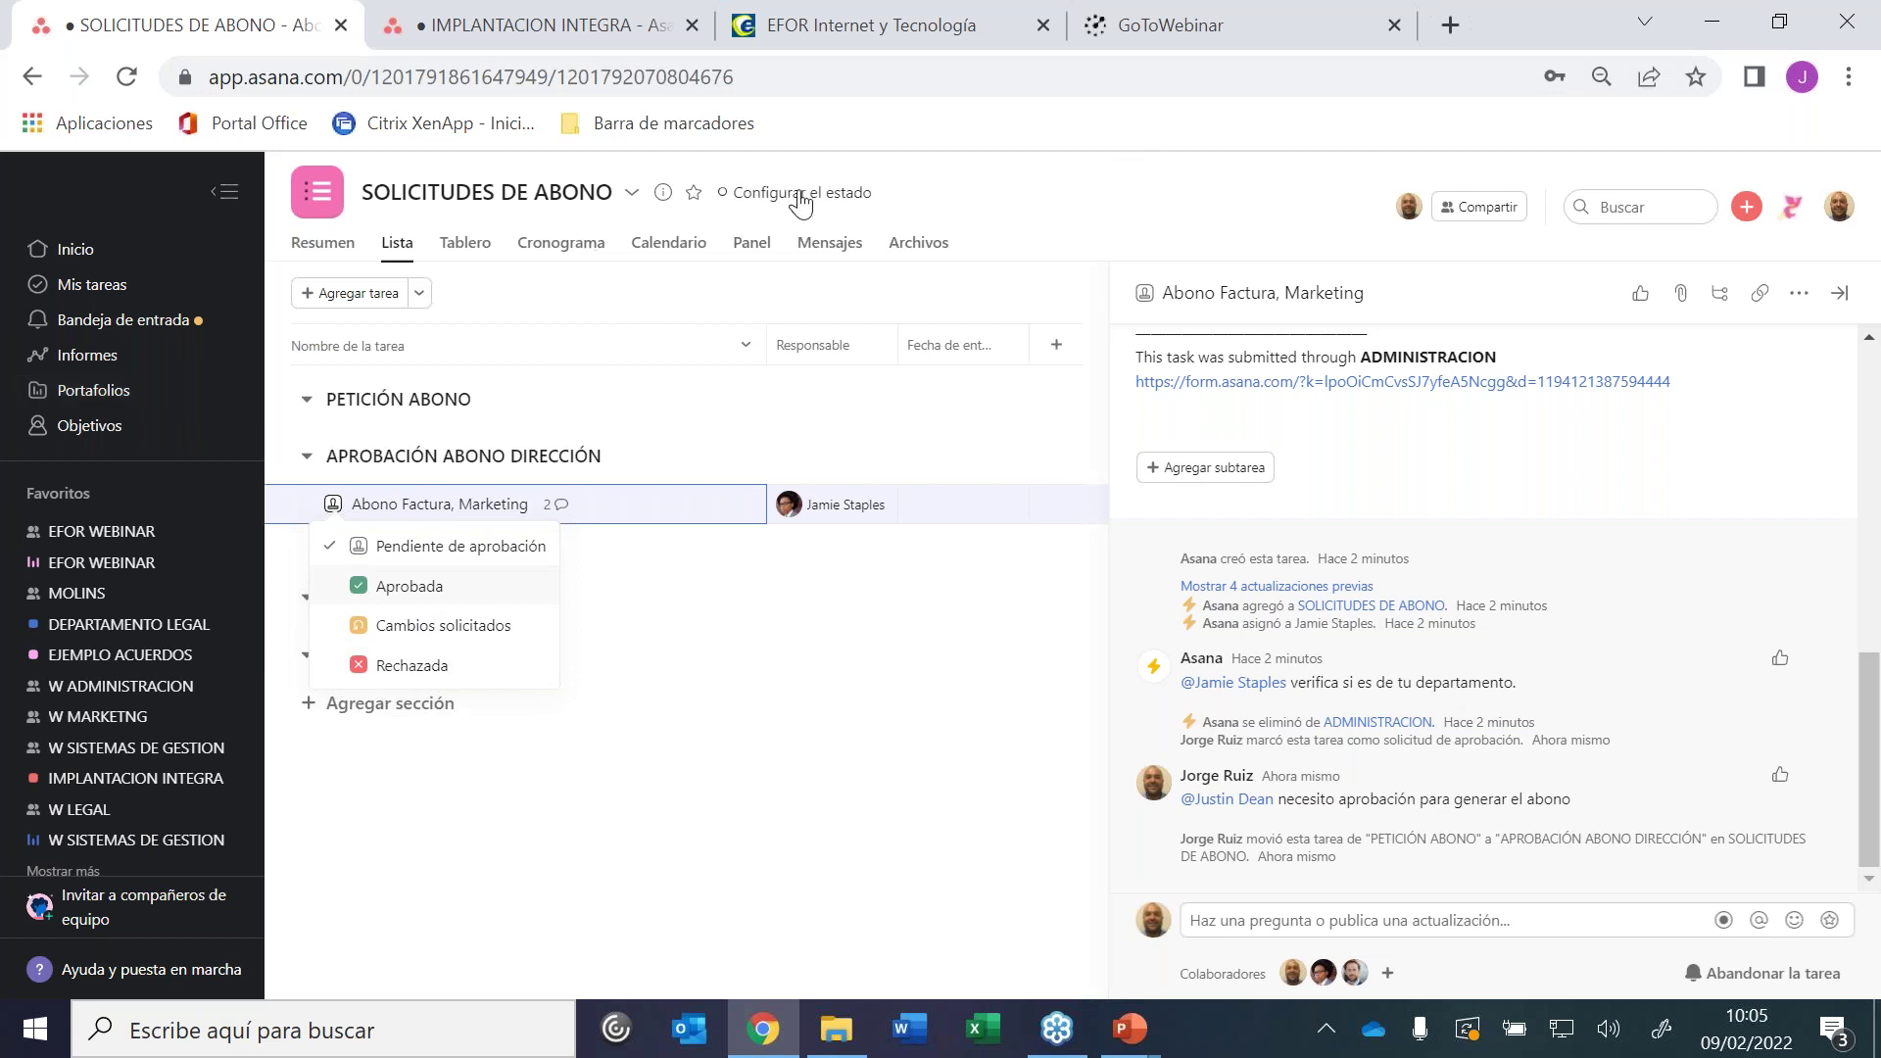
left_click(364, 593)
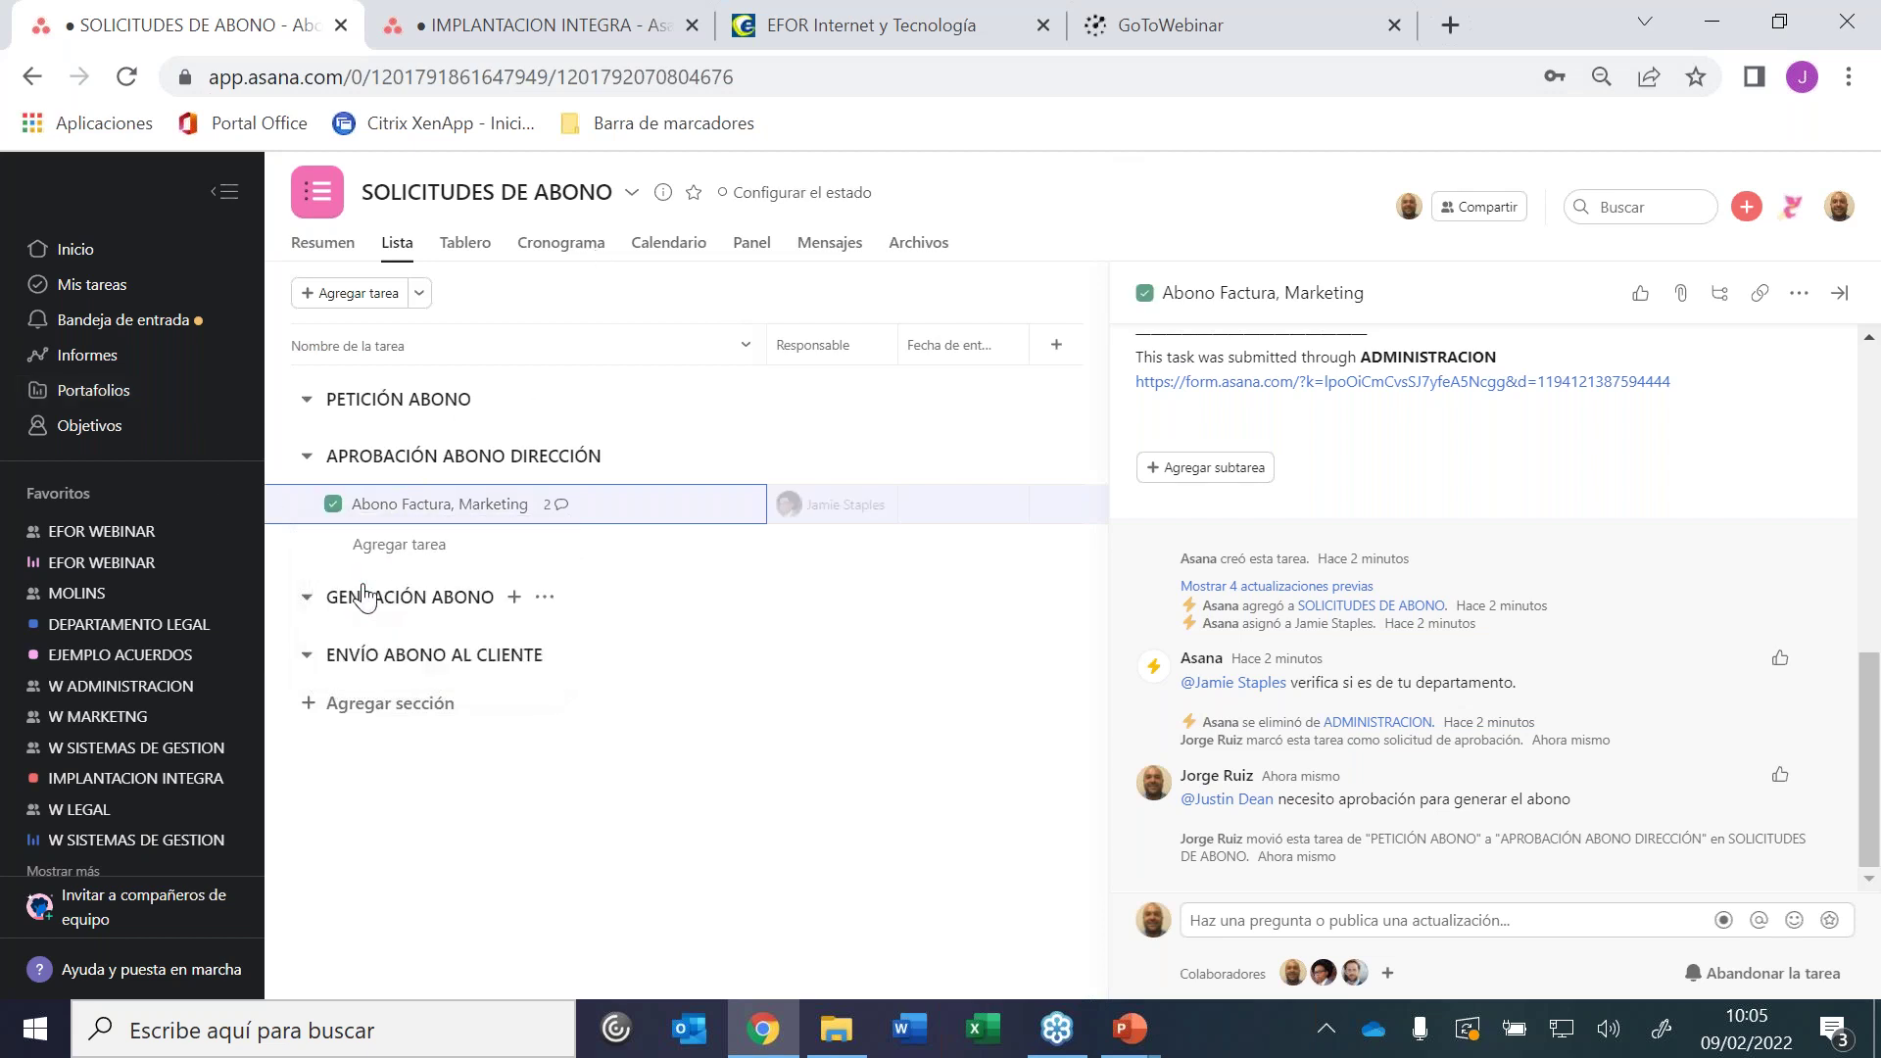
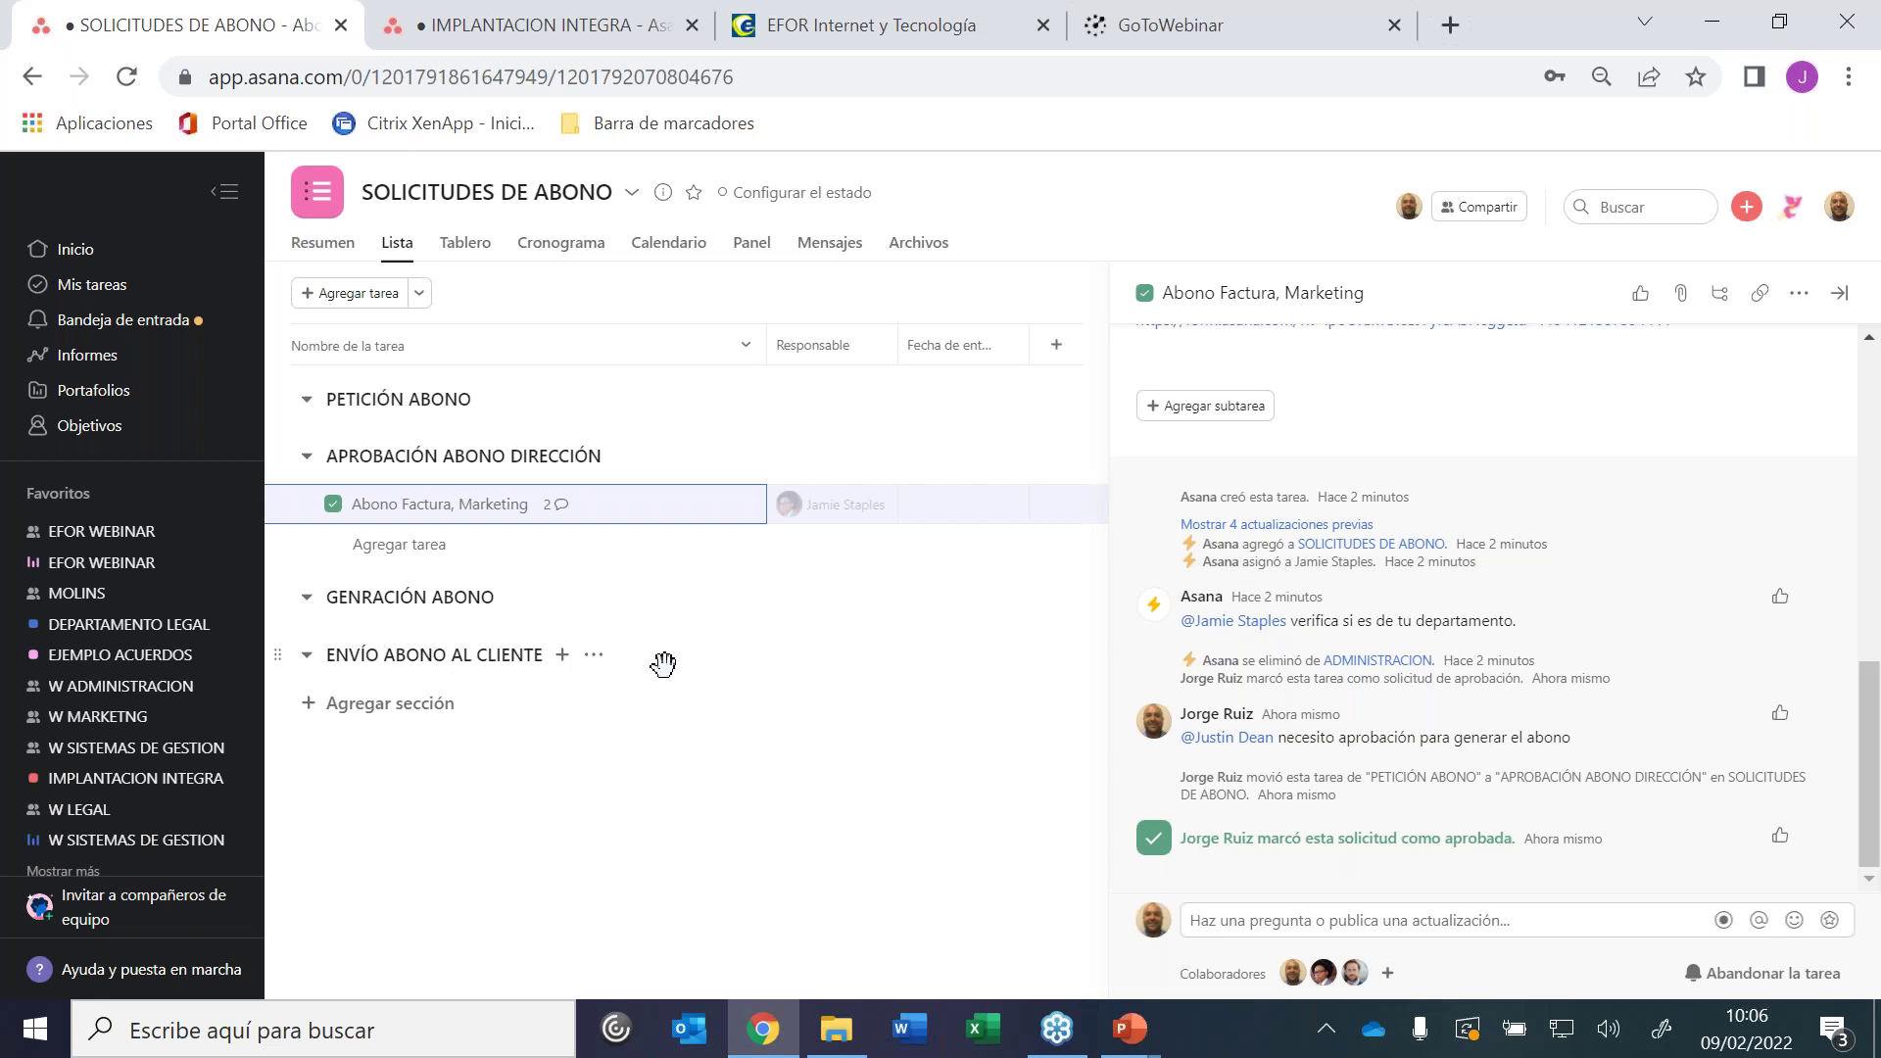
left_click(1839, 293)
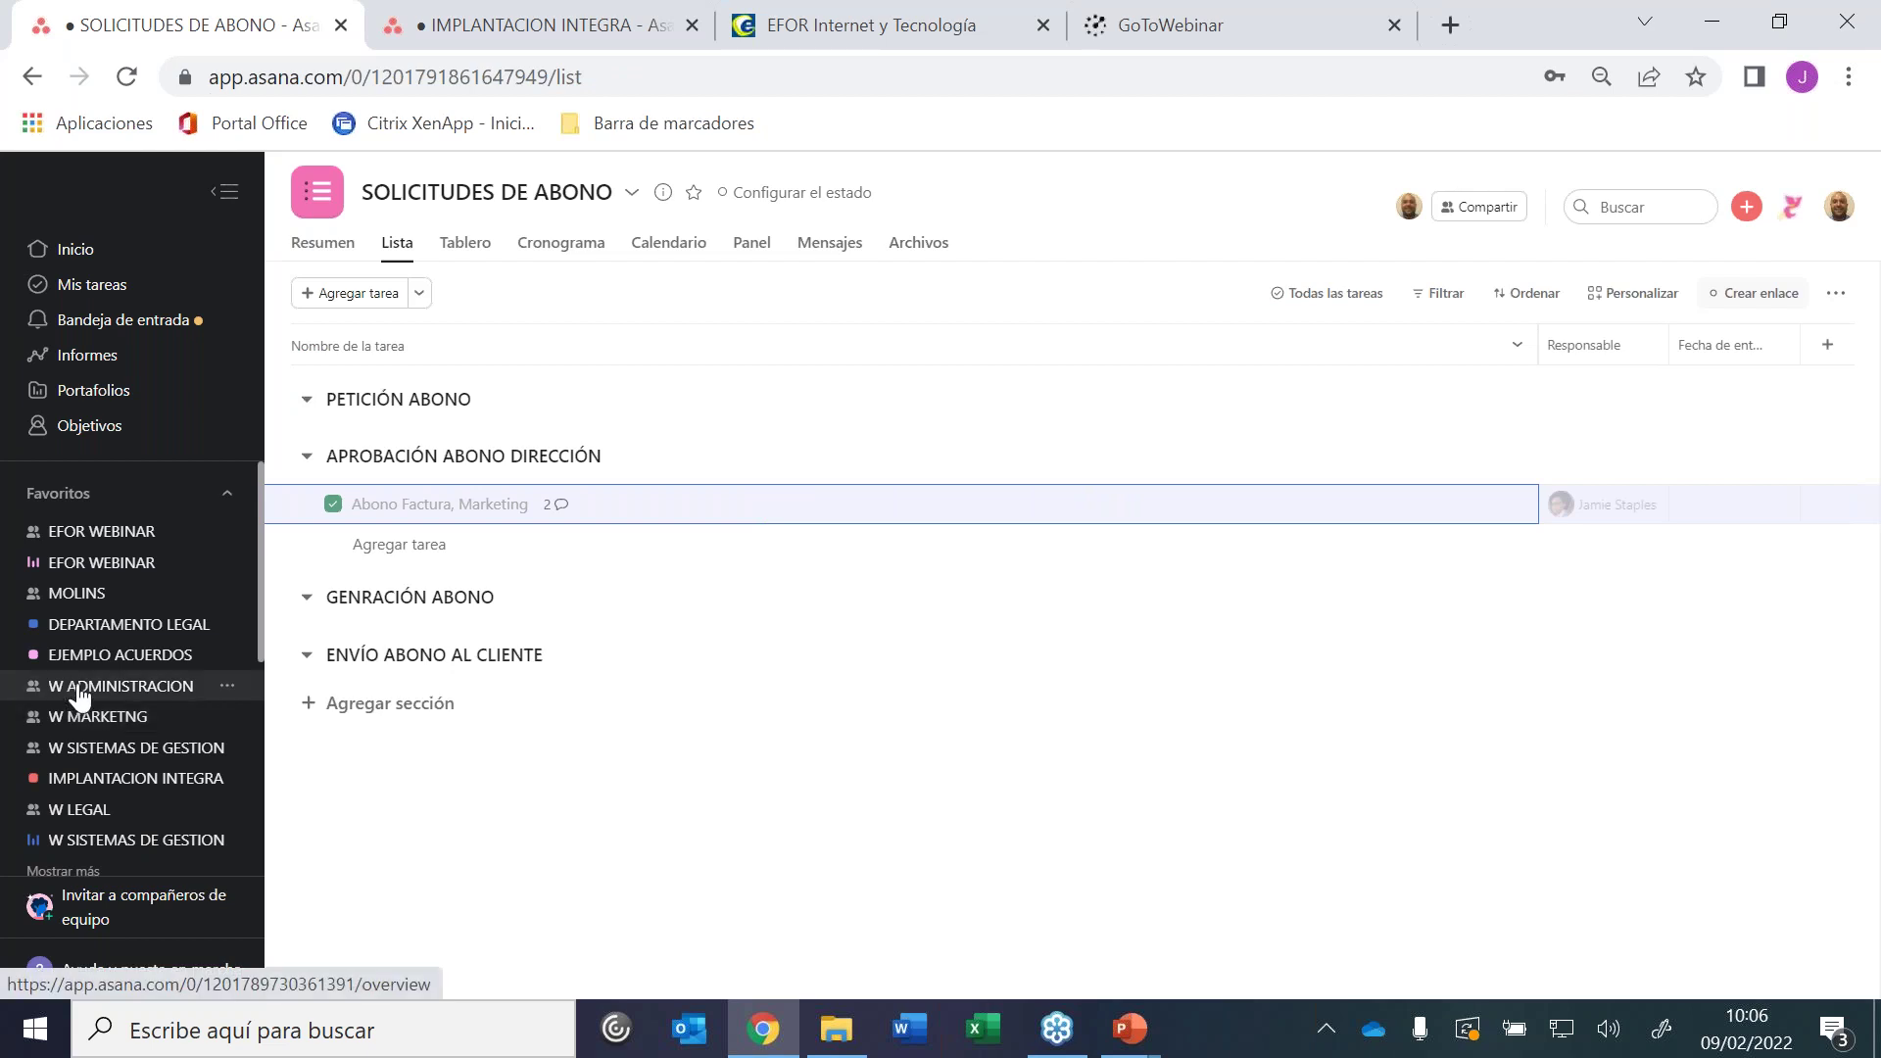
Open the GESTION RRSS project of the W MARKETNG team and start a new custom field titled "Enviar a"
left_click(58, 723)
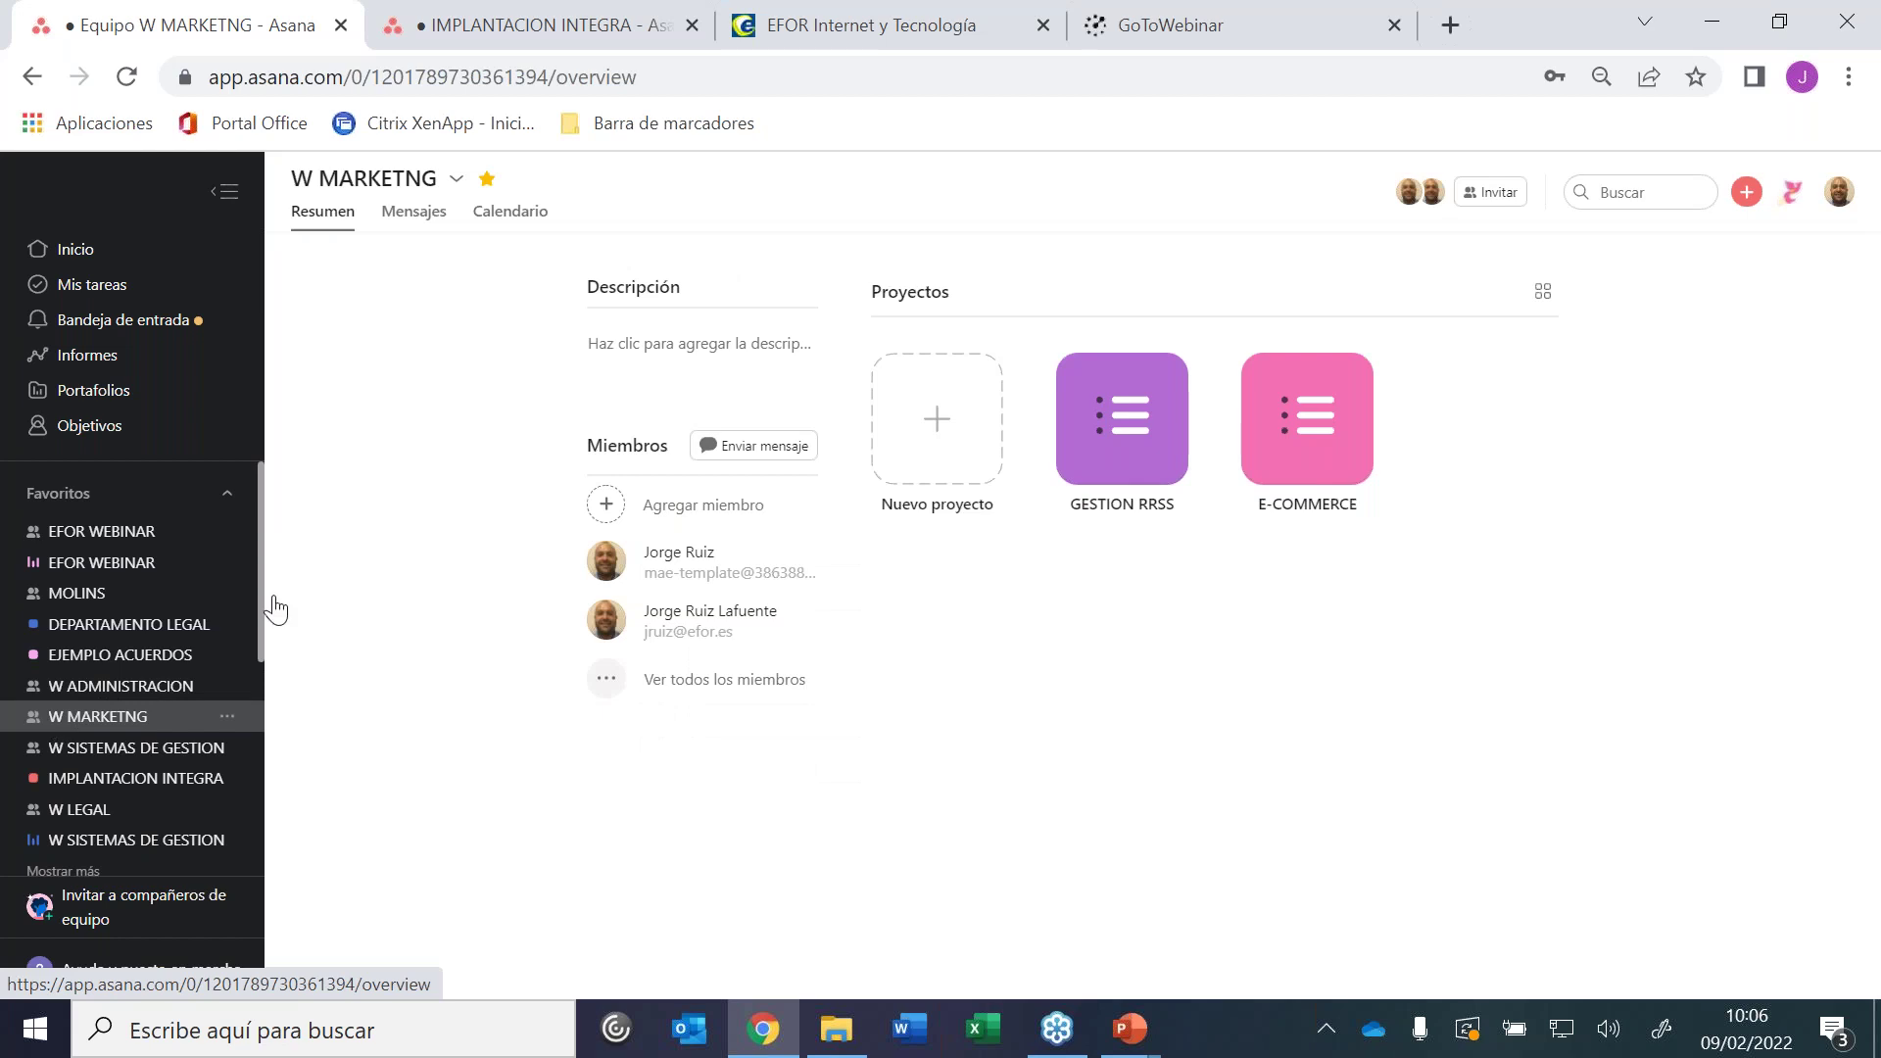
left_click(1122, 418)
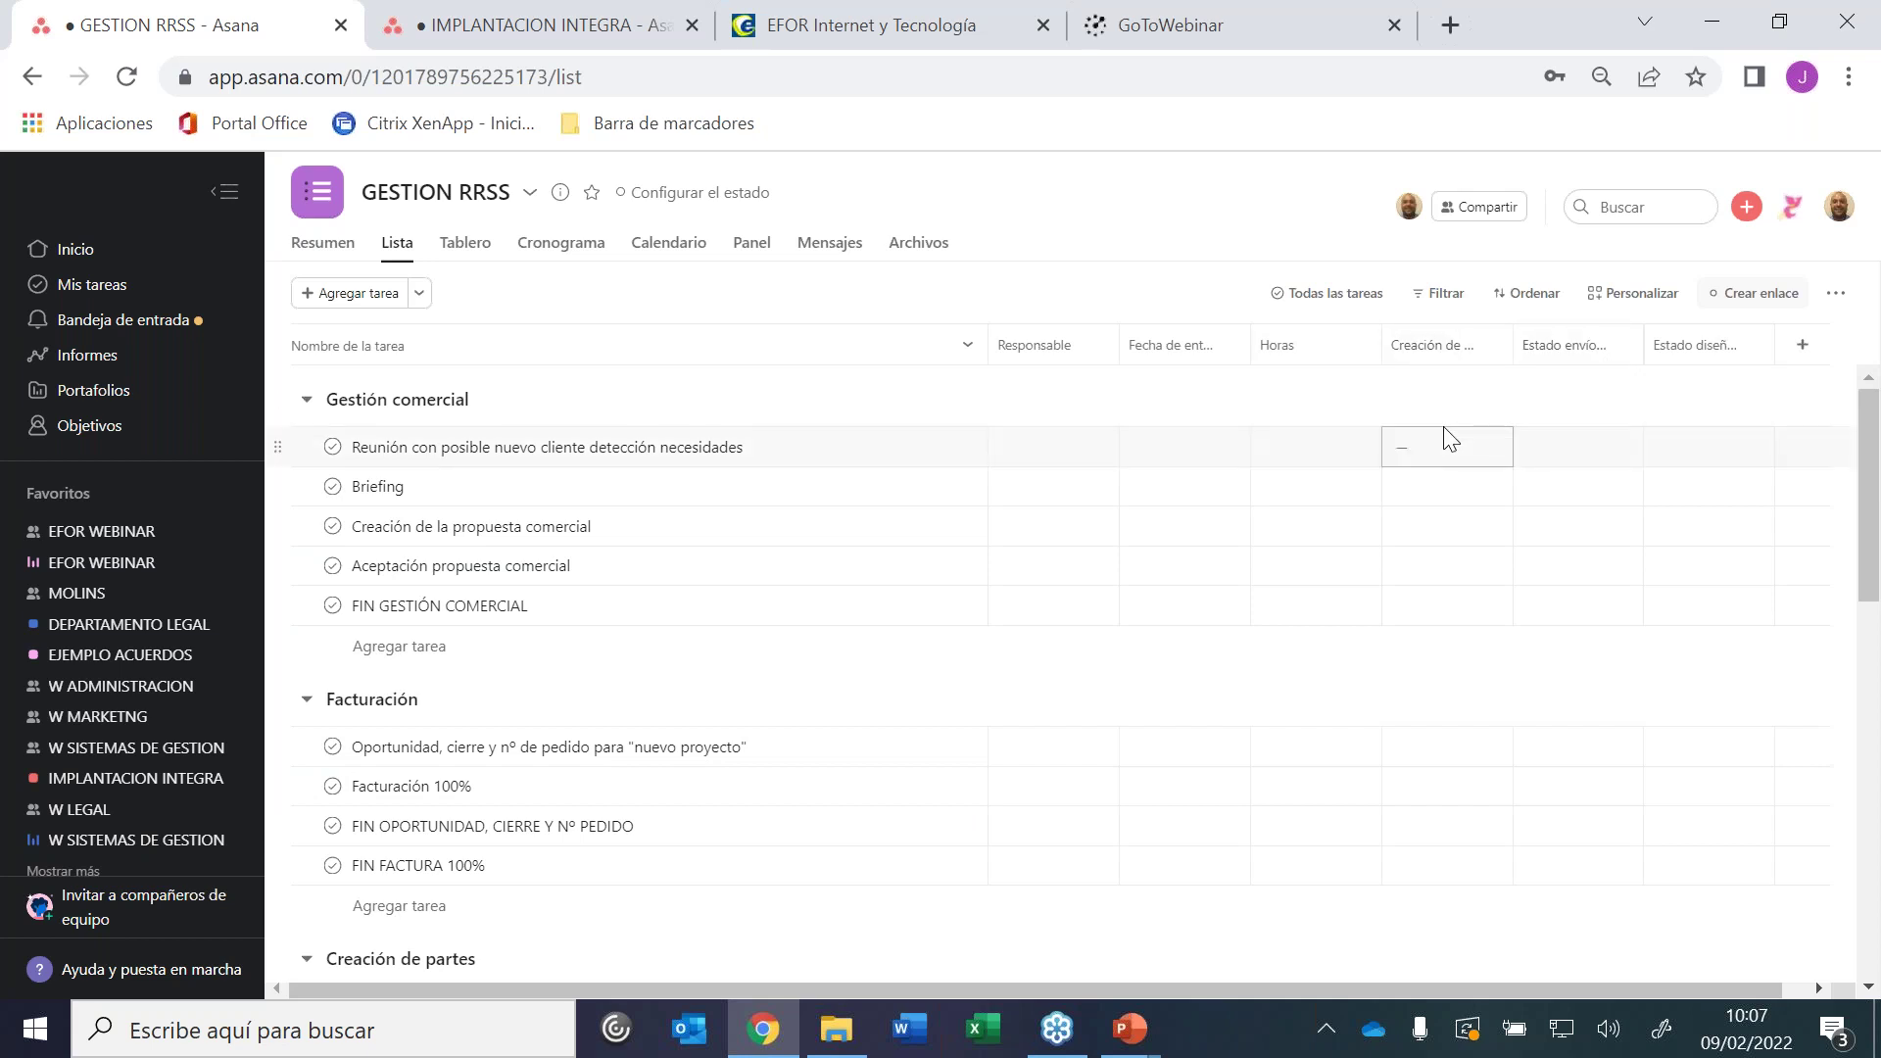
left_click(1624, 305)
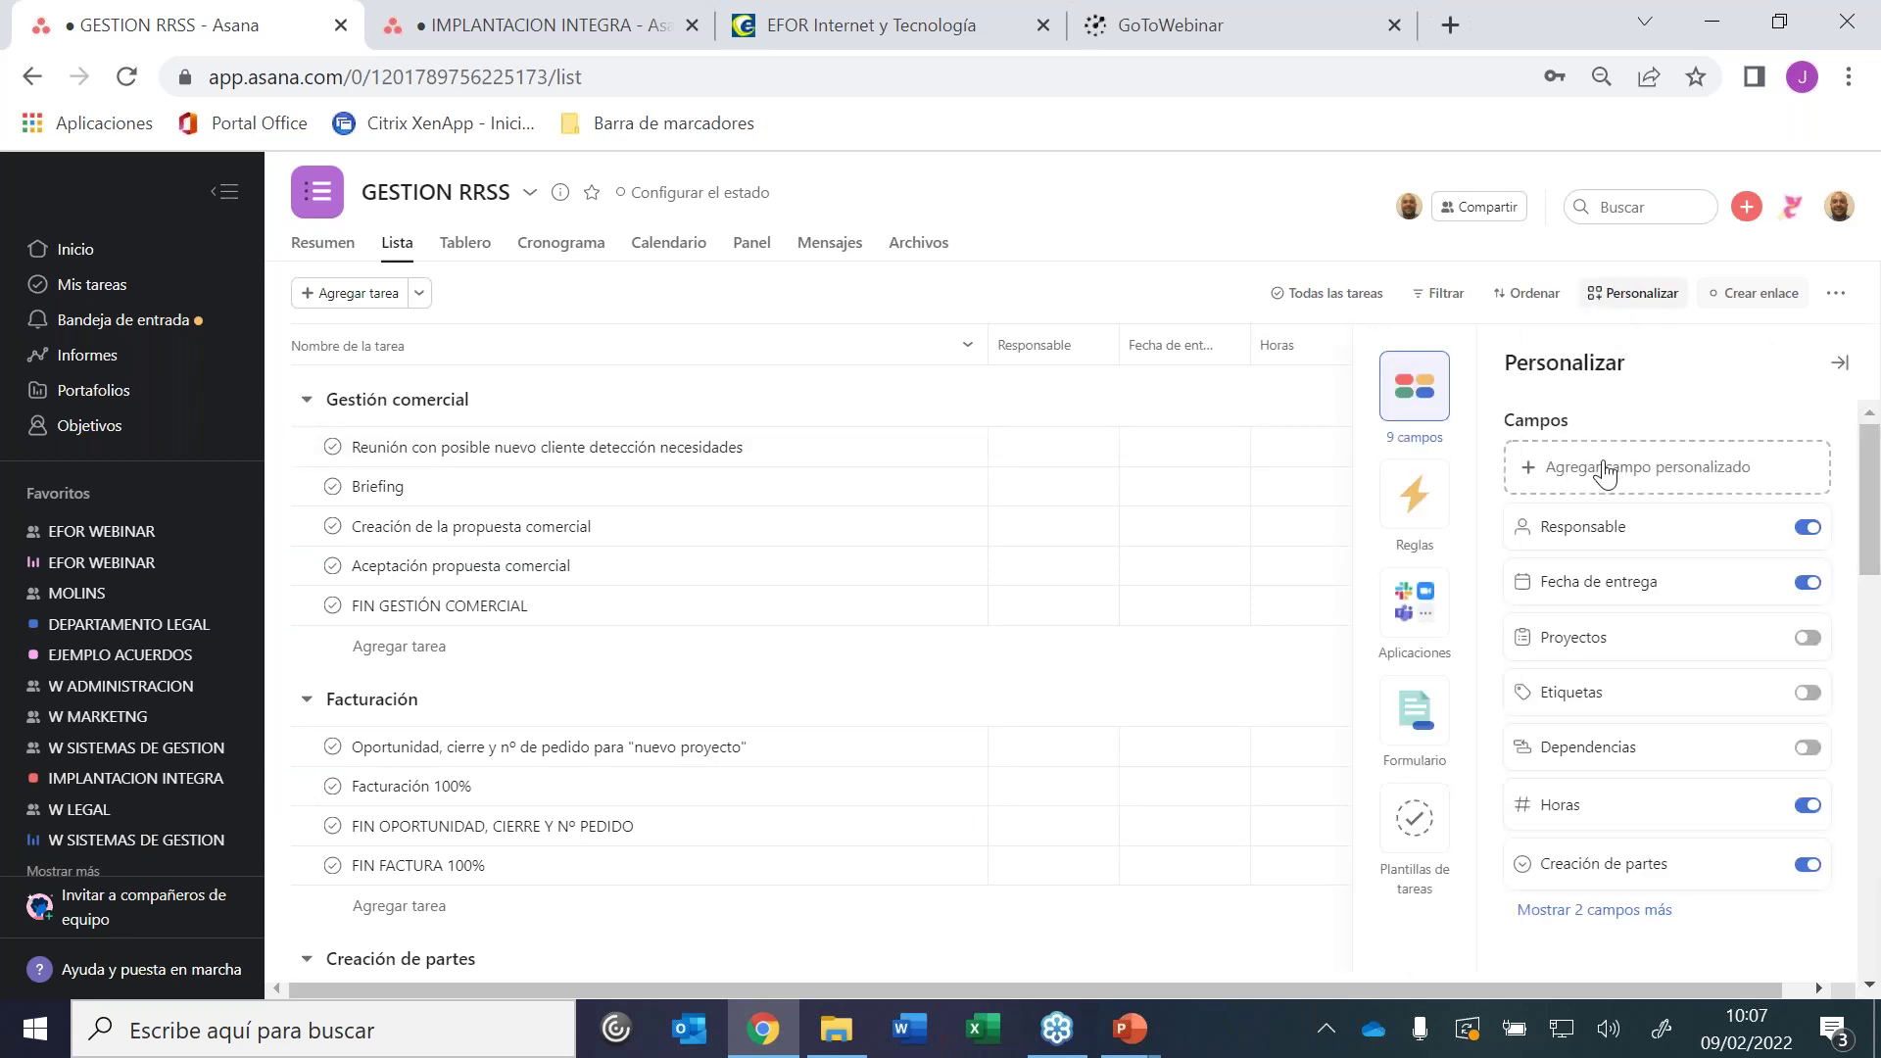
left_click(1608, 471)
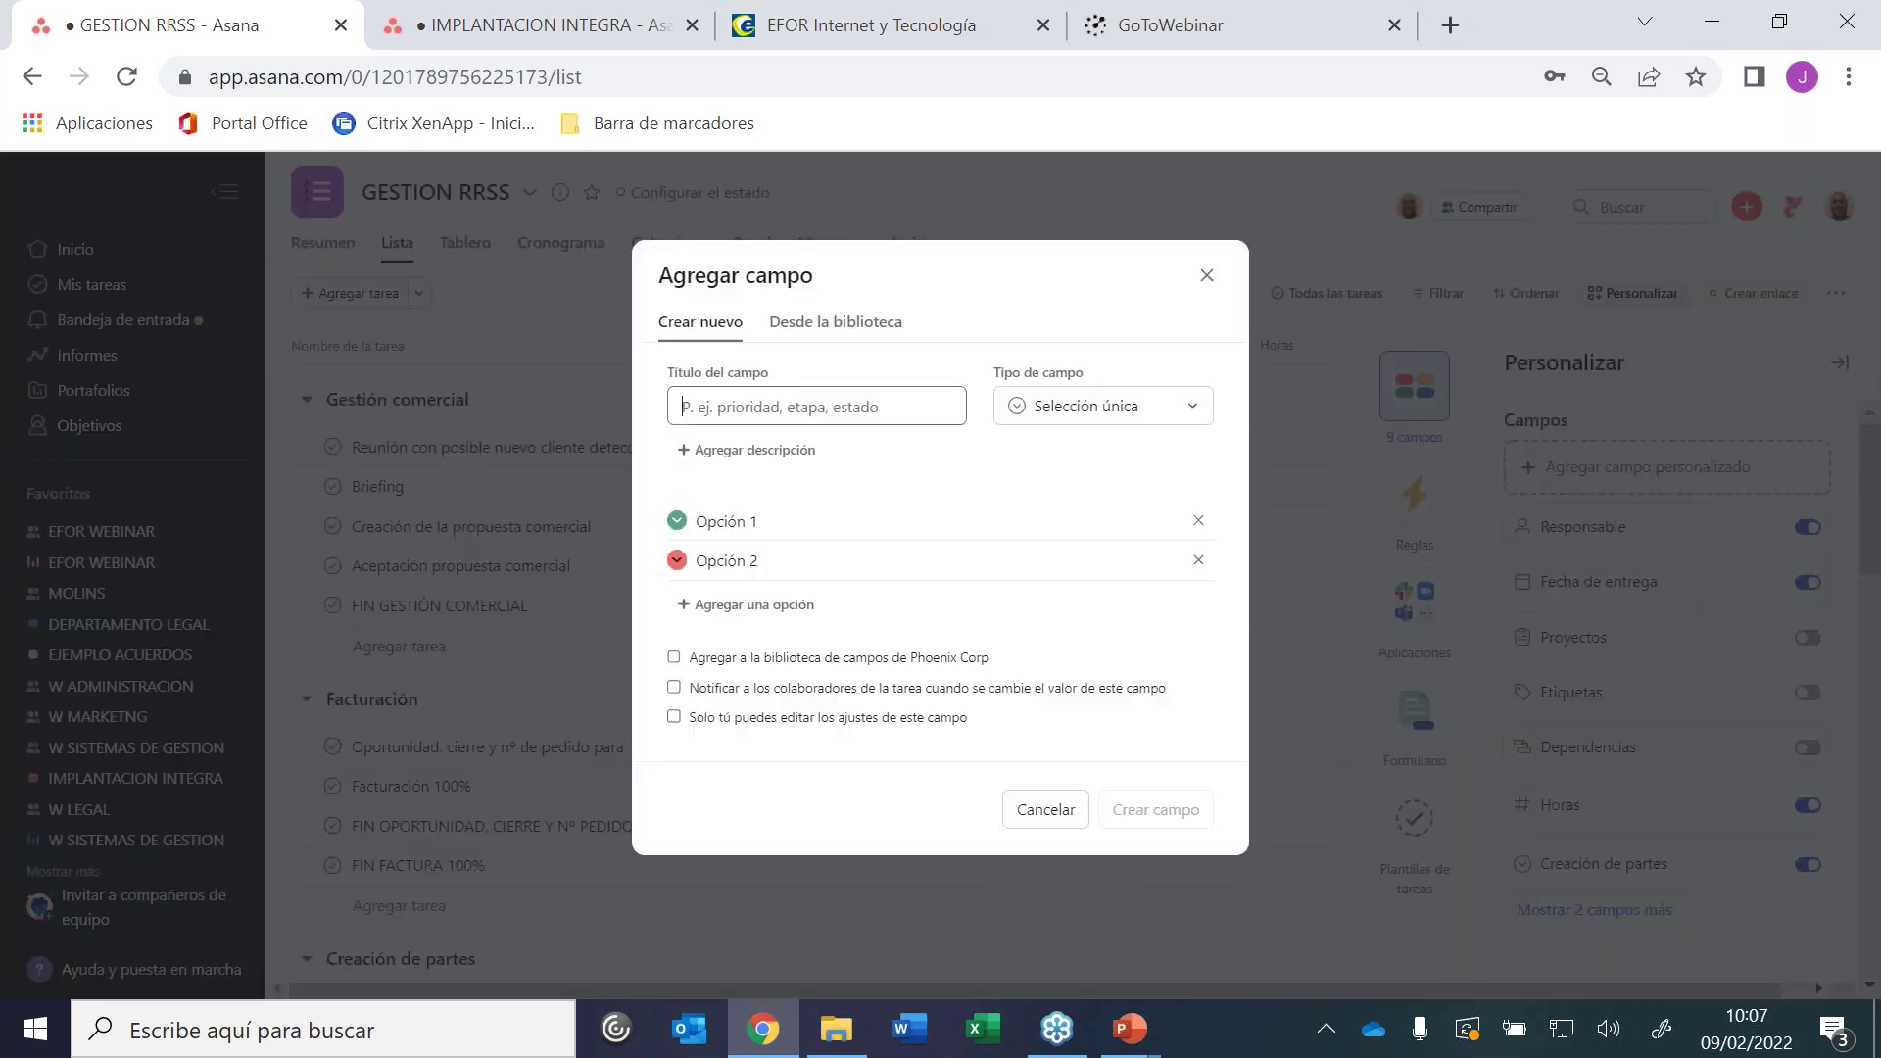
type("Enviar a")
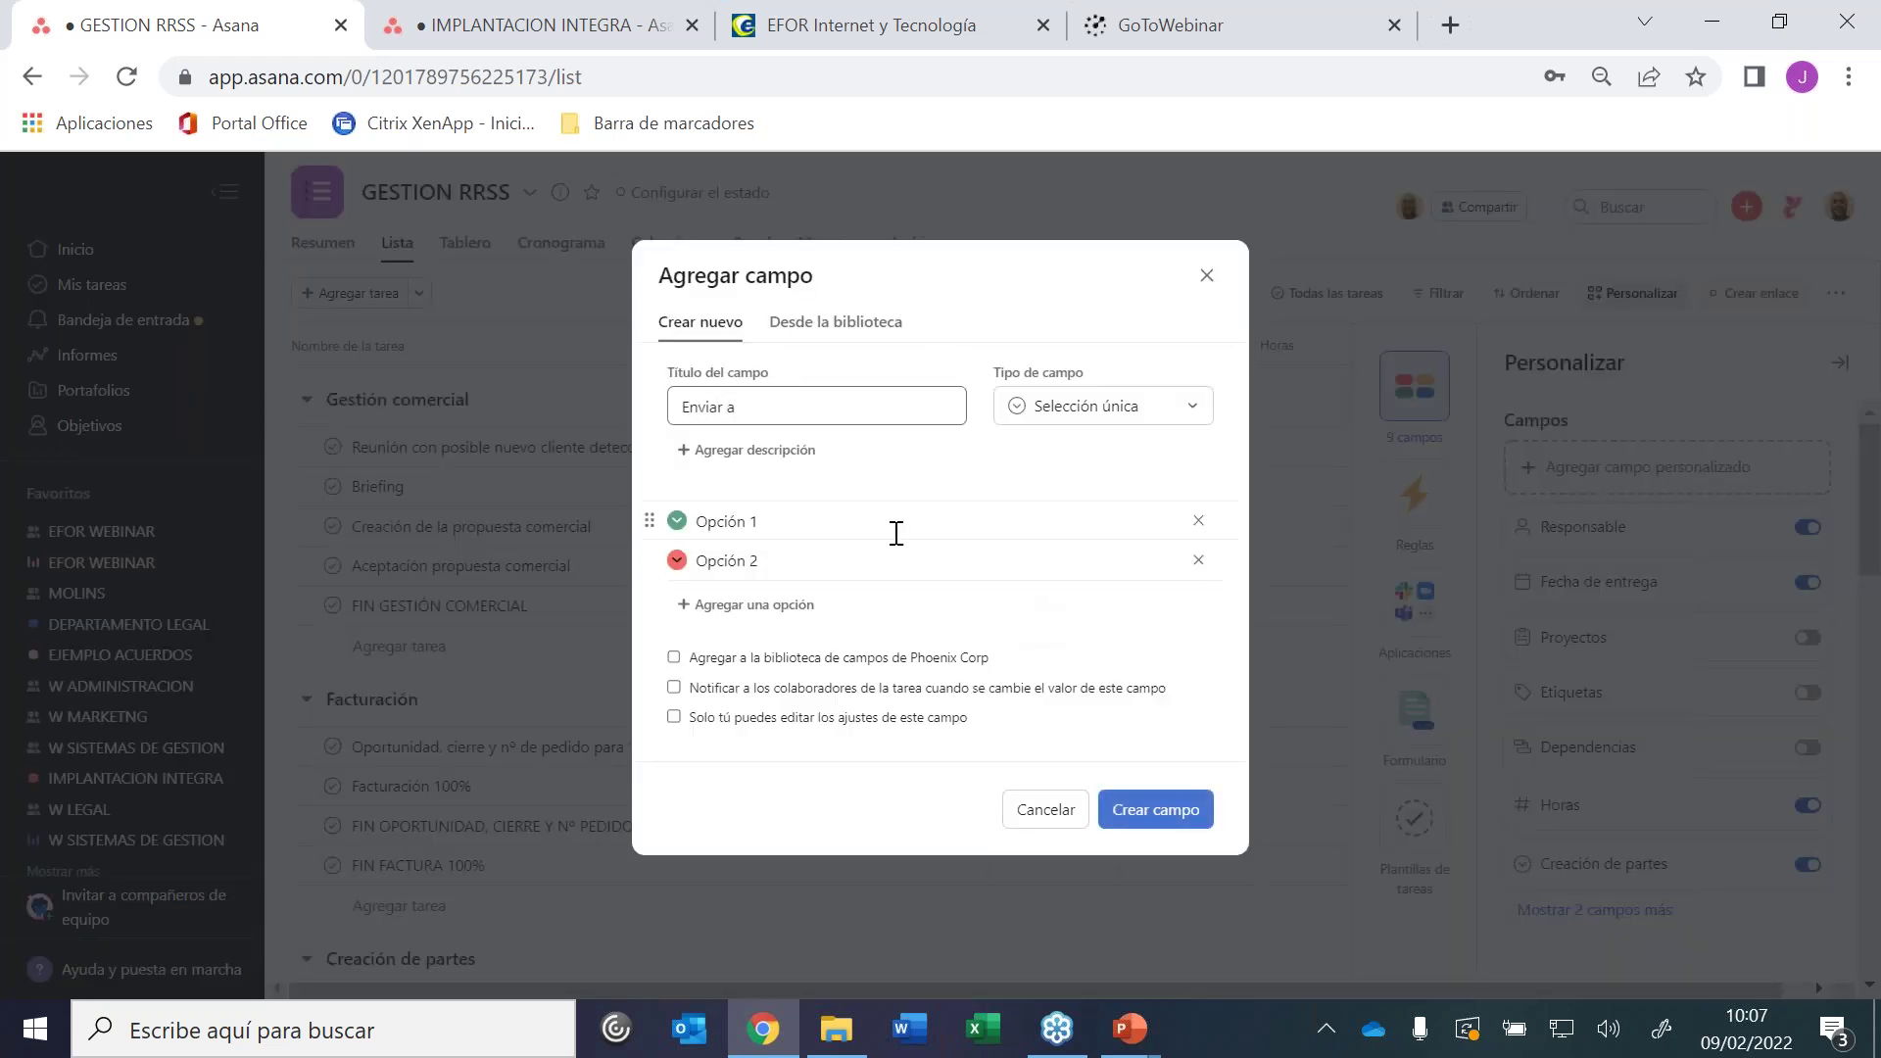
Name the single-select options of the "Enviar a" field Administración and Sistemas, and create the field
left_click(850, 519)
type("Adminsitrac")
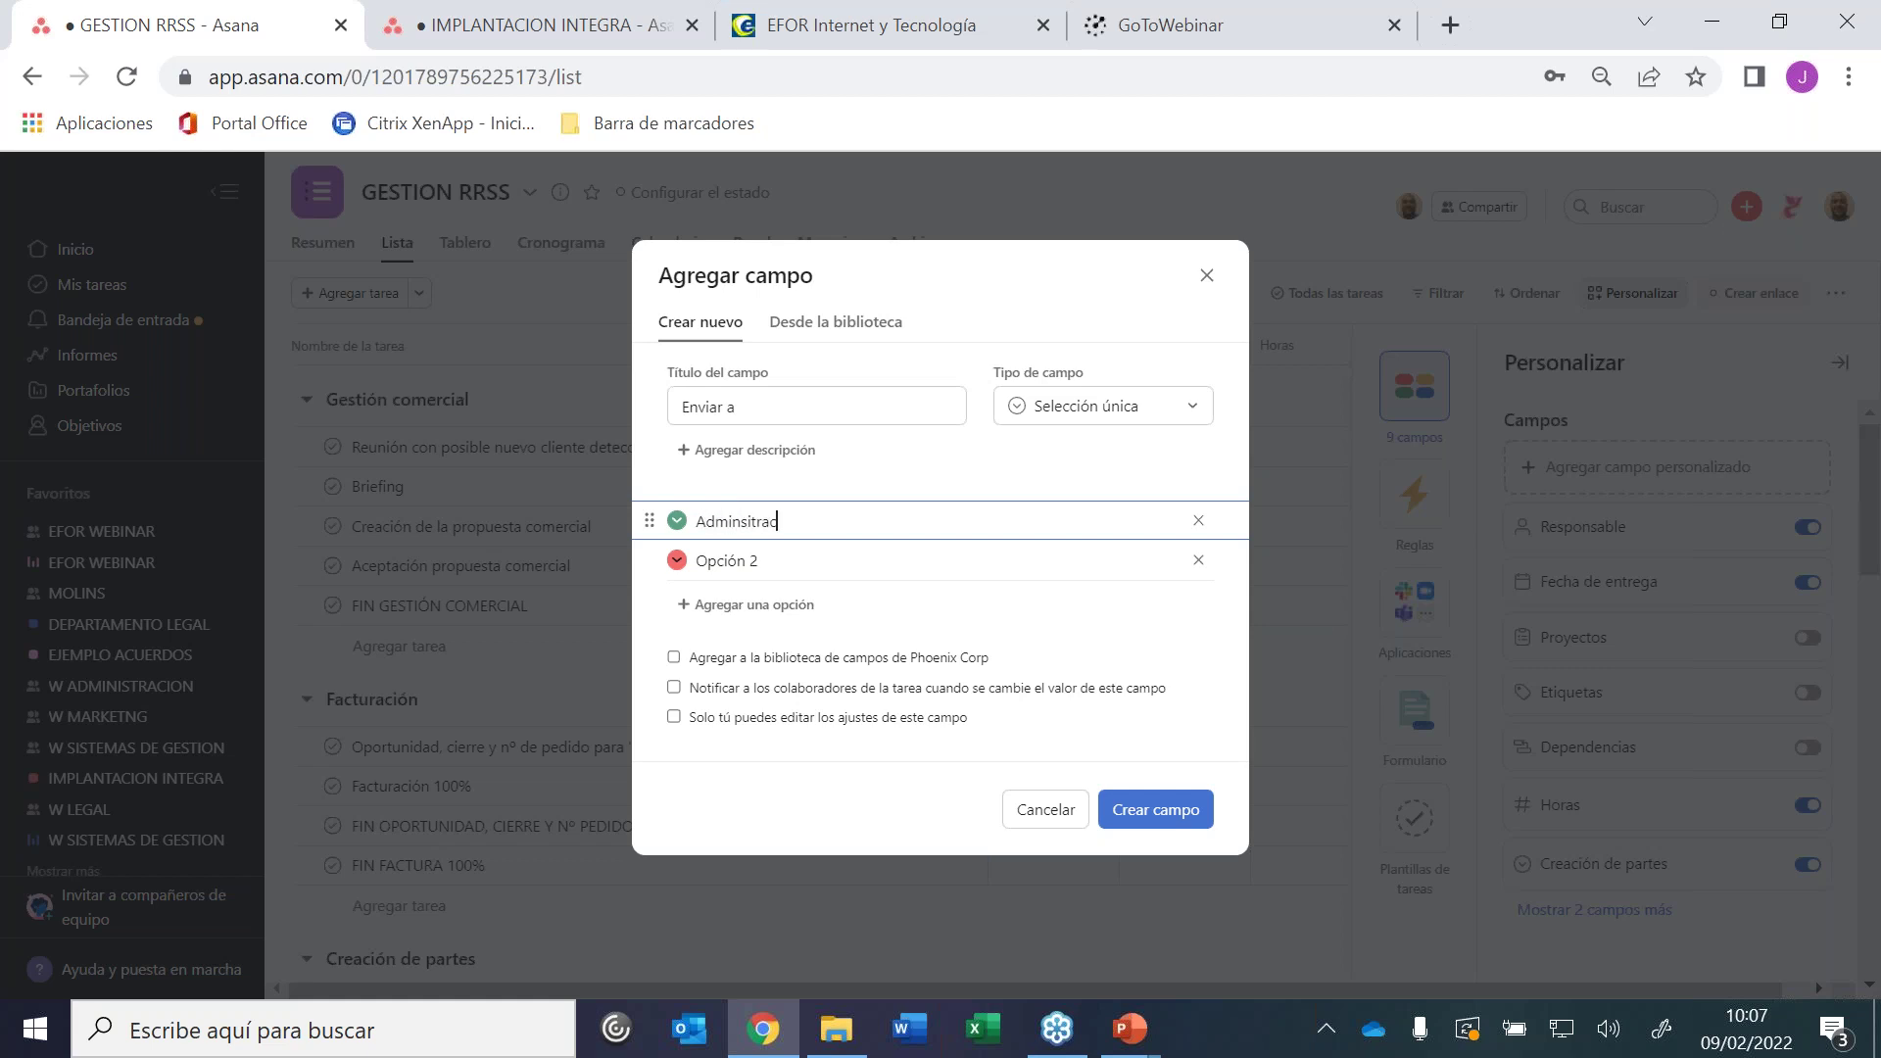
type("ión")
left_click(701, 564)
type("Sistemas")
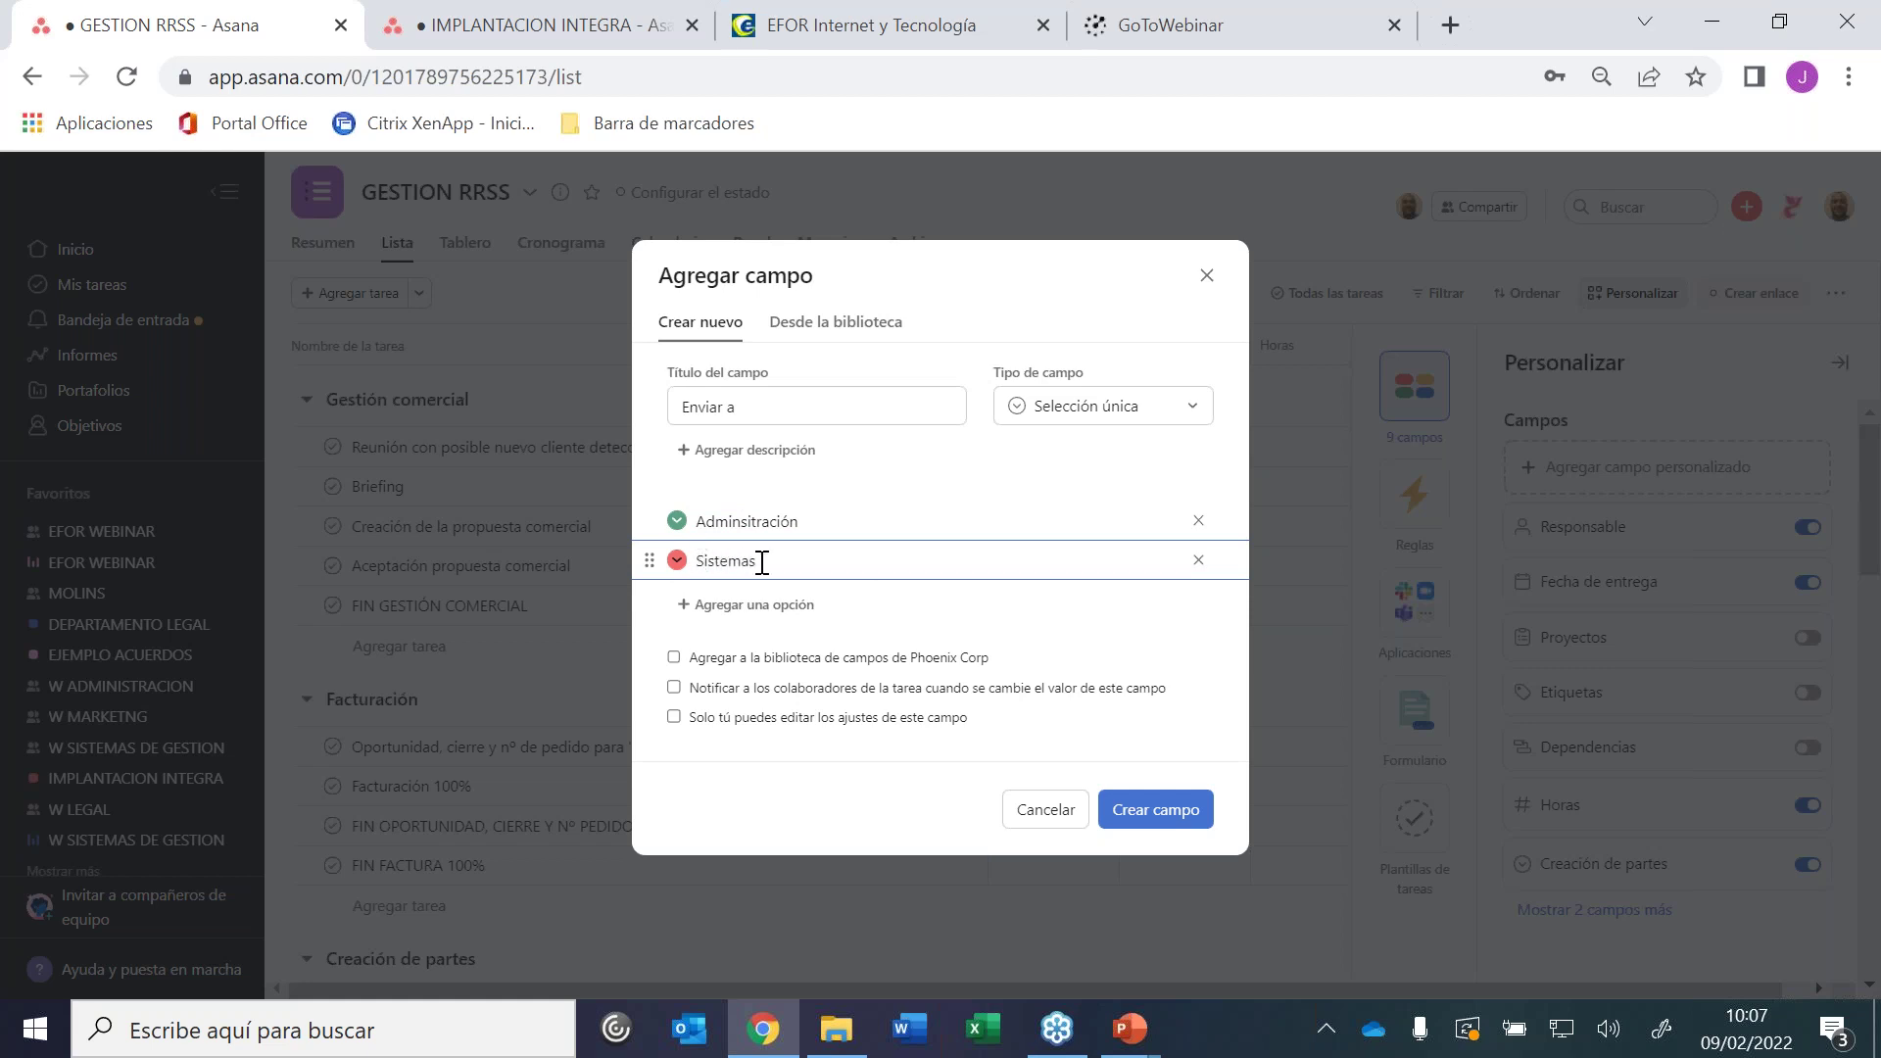
left_click(750, 526)
key("BackSpace")
key("BackSpace")
key("BackSpace")
type("ist")
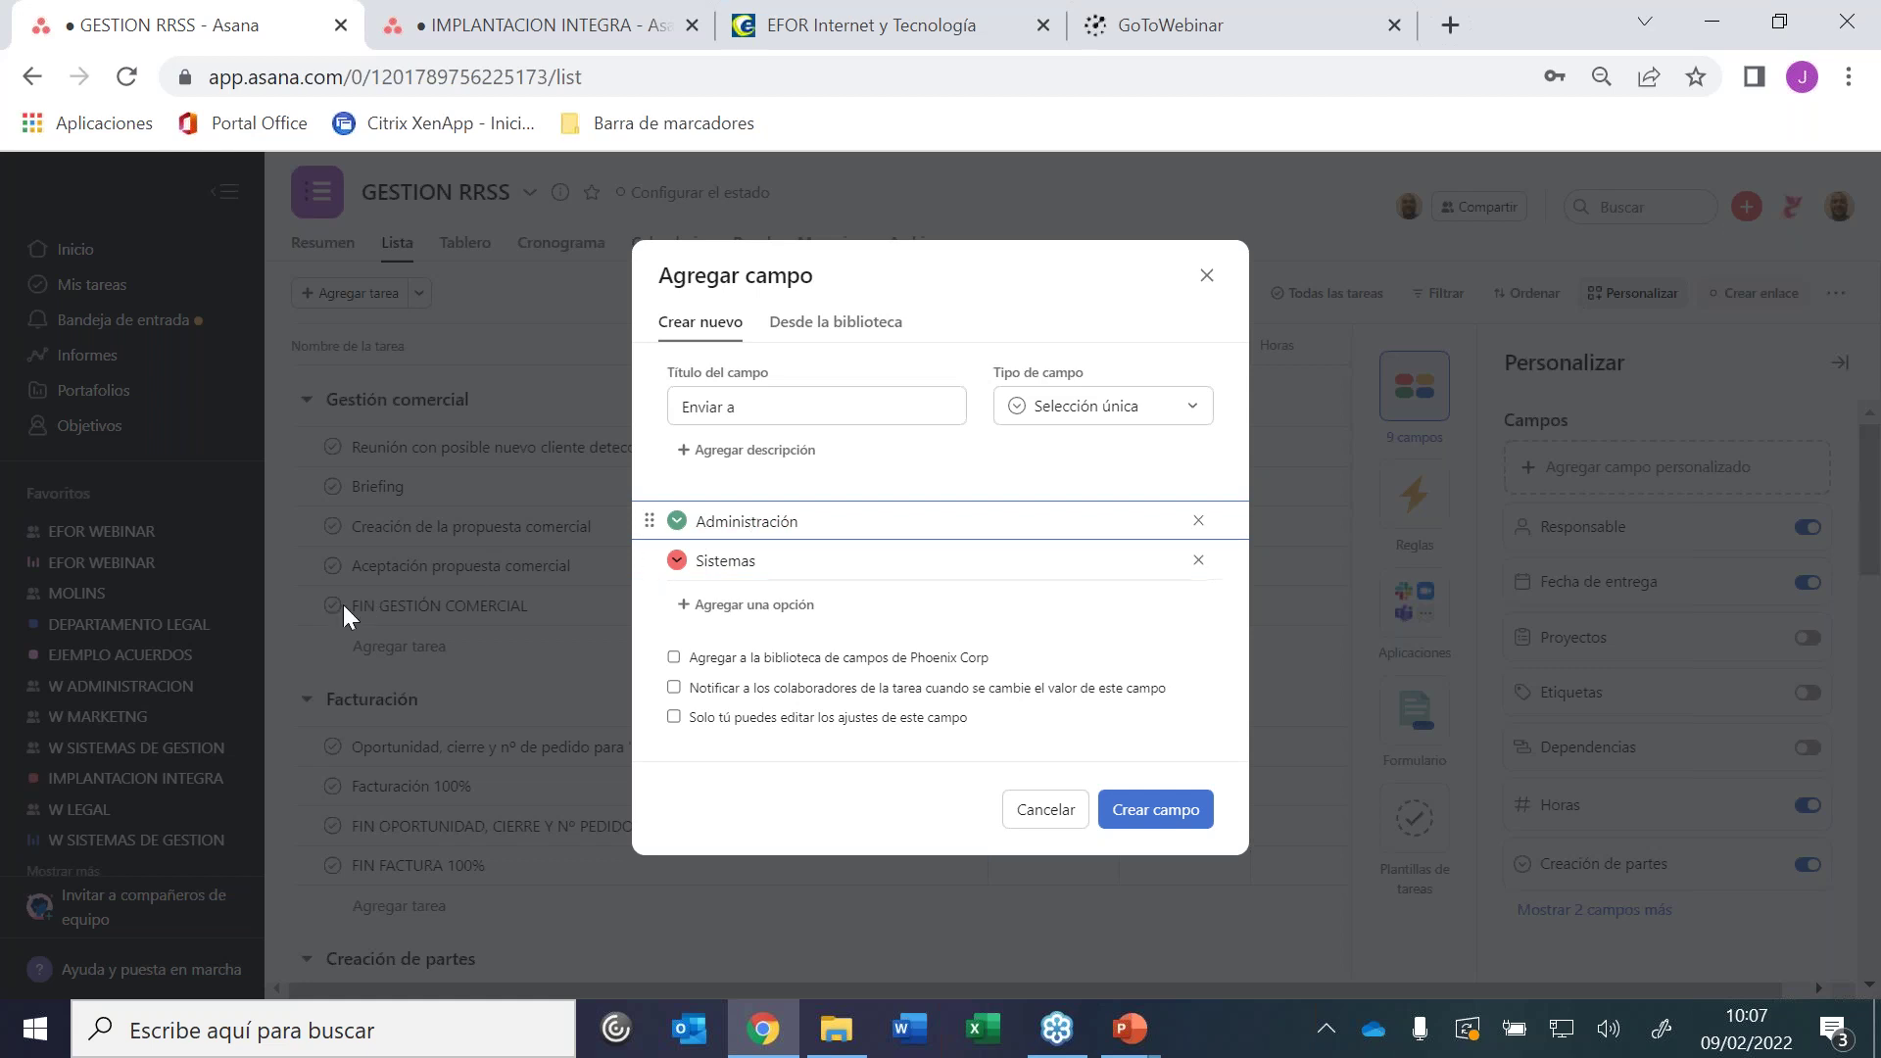
left_click(1181, 810)
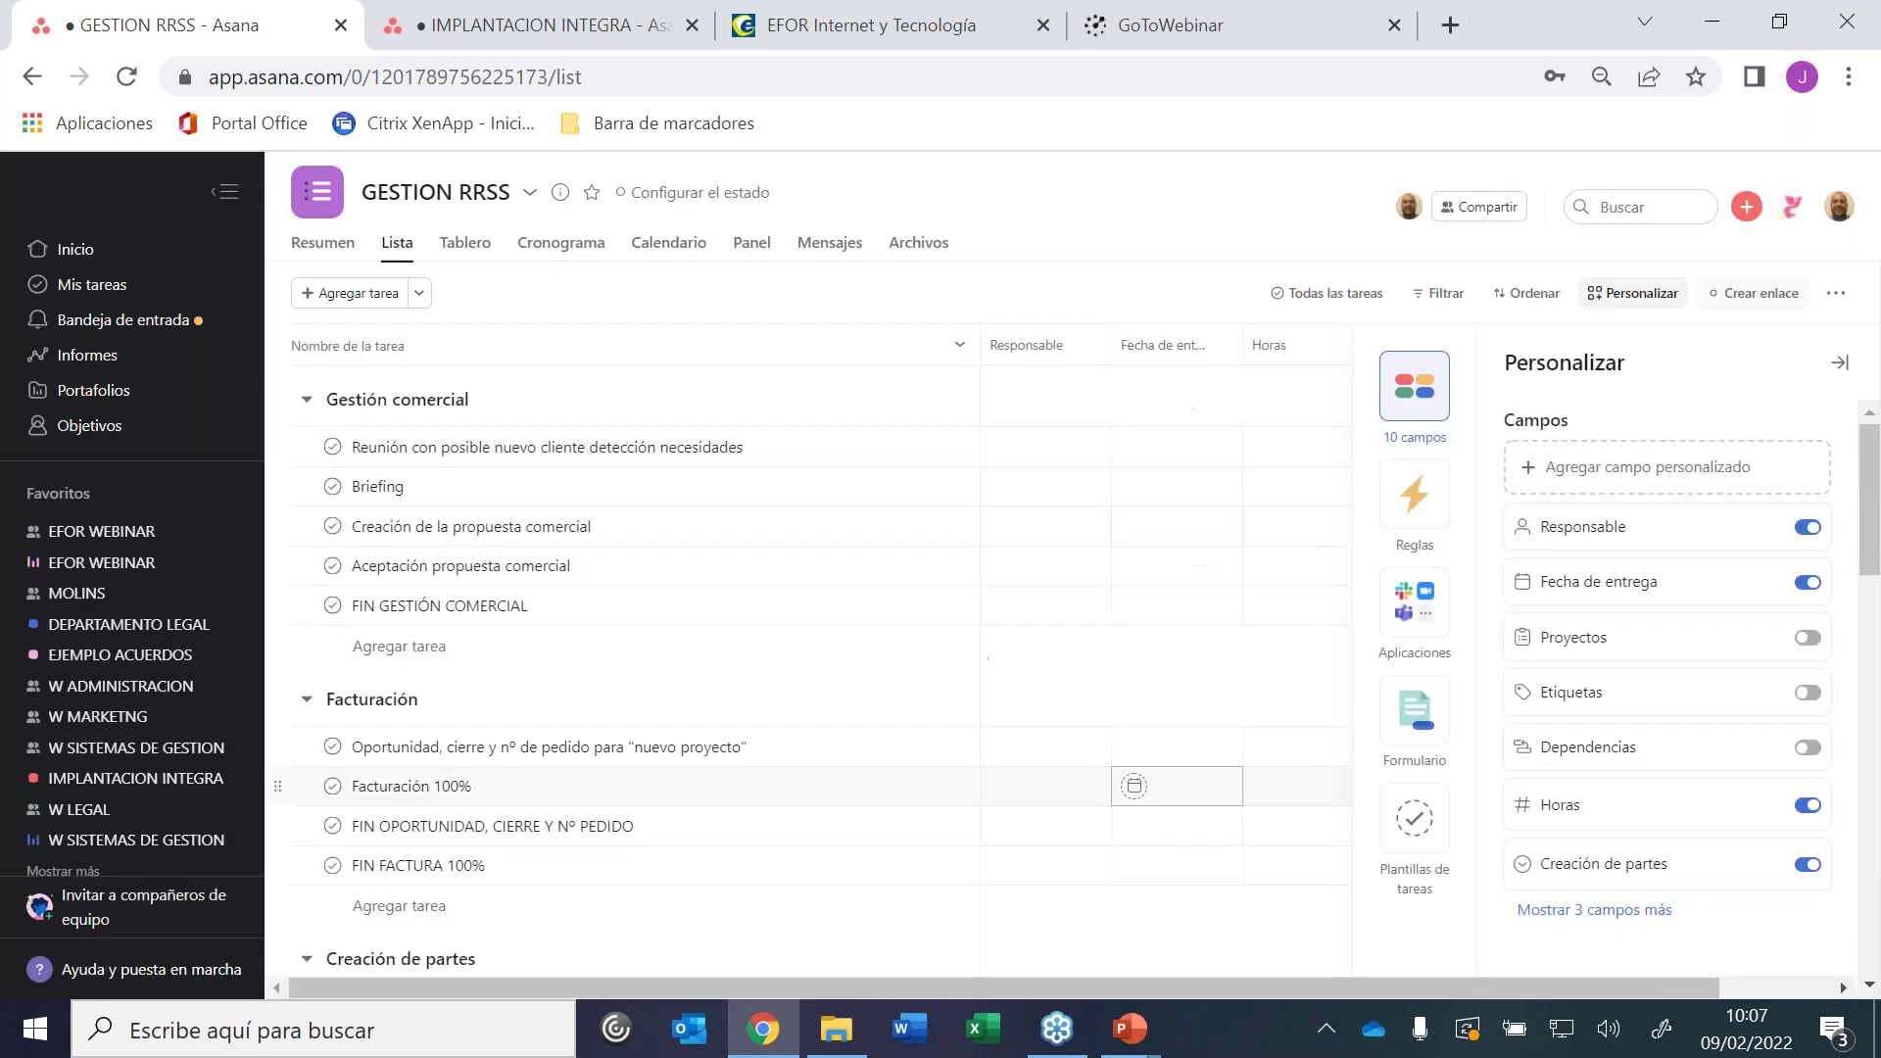
Start a custom rule for GESTION RRSS triggered when the "Enviar a" field changes to Administración
left_click(1416, 495)
left_click(1634, 549)
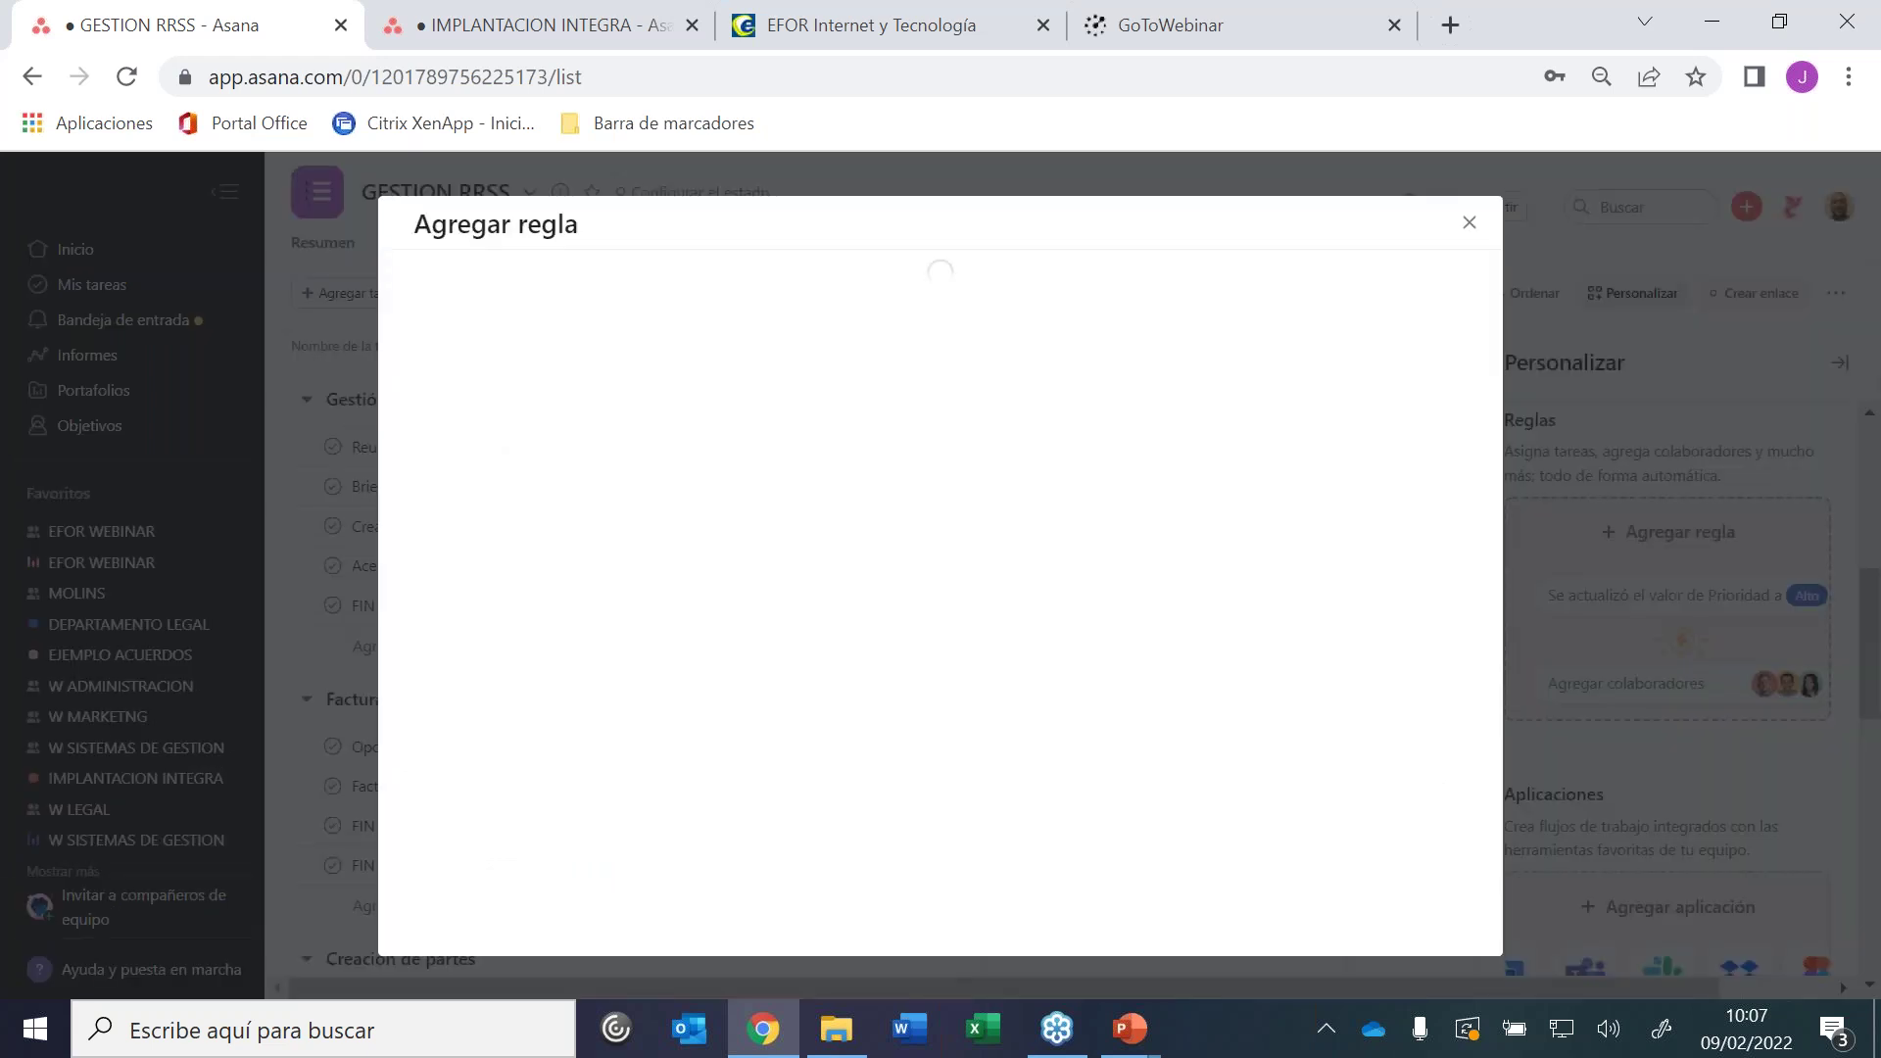
left_click(698, 401)
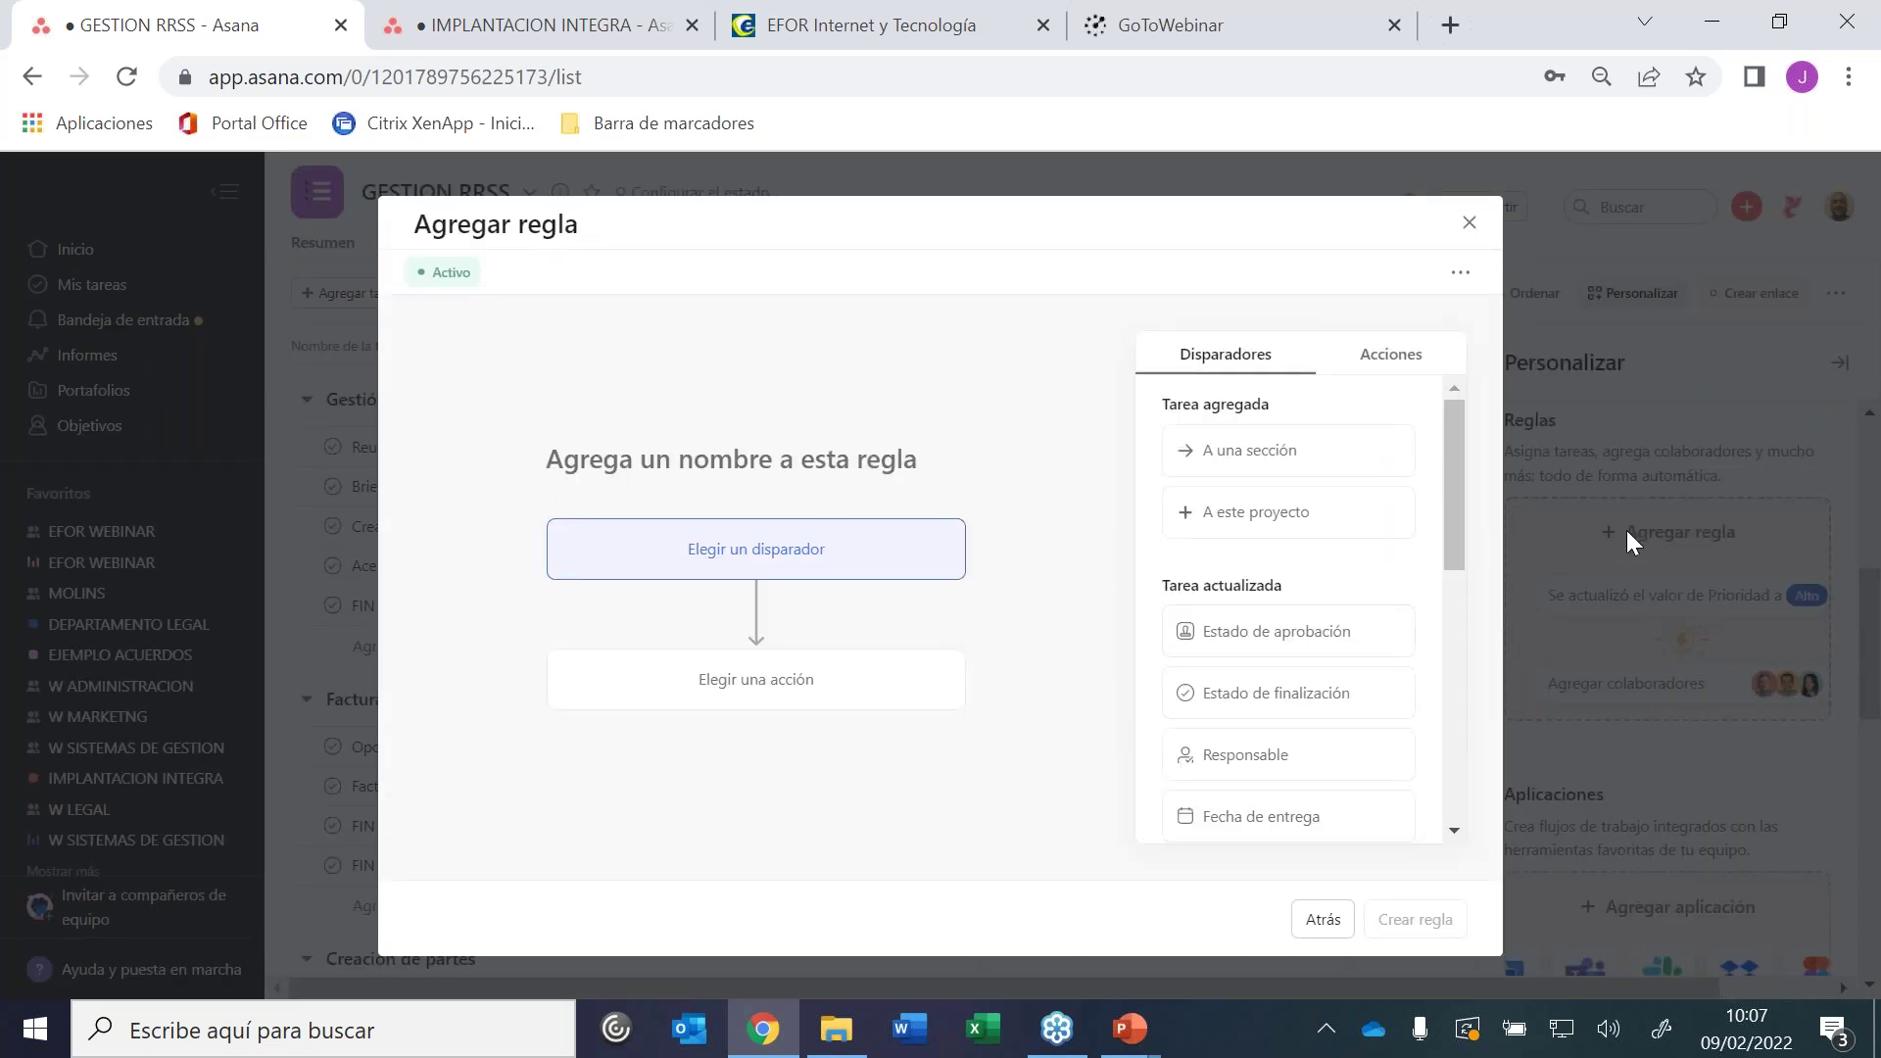
left_click_drag(1443, 429, 1444, 613)
left_click(1280, 529)
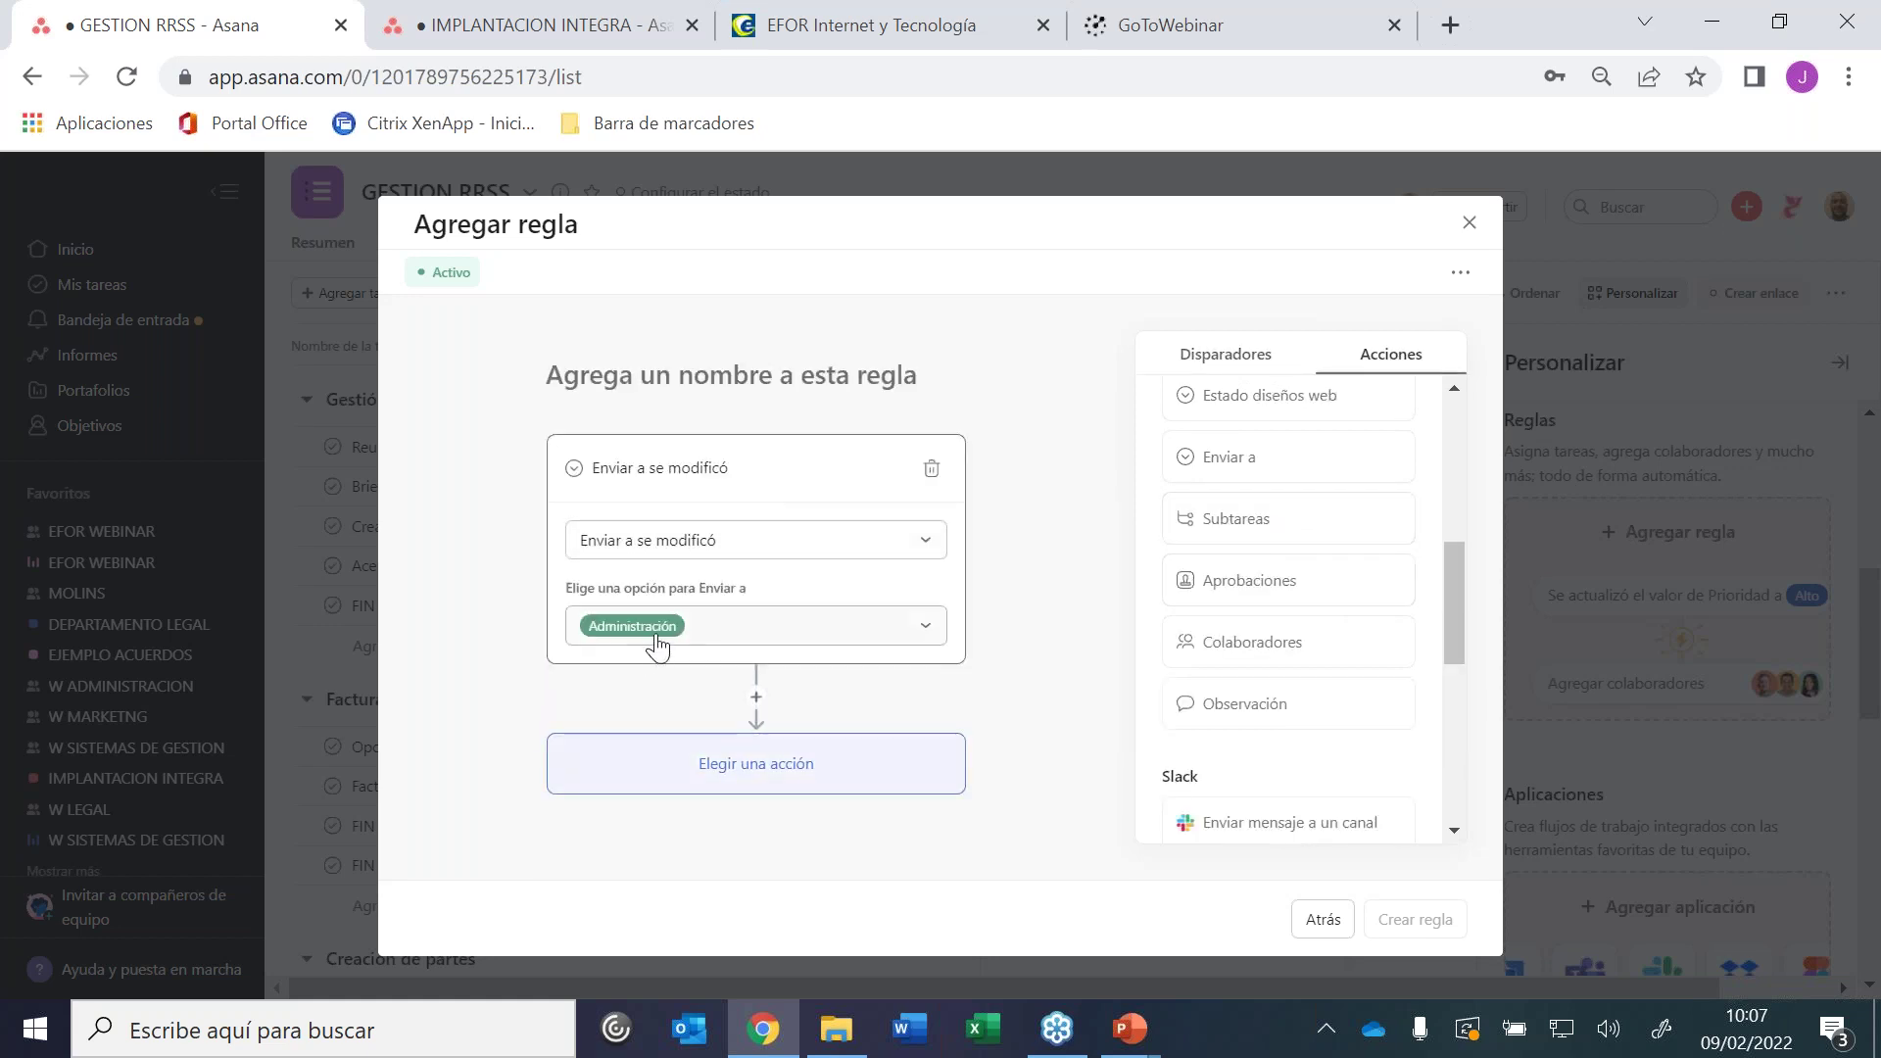
Give the rule an action that adds the task to the additional project ADMINISTRACION, create the rule and close the customization settings
left_click(660, 763)
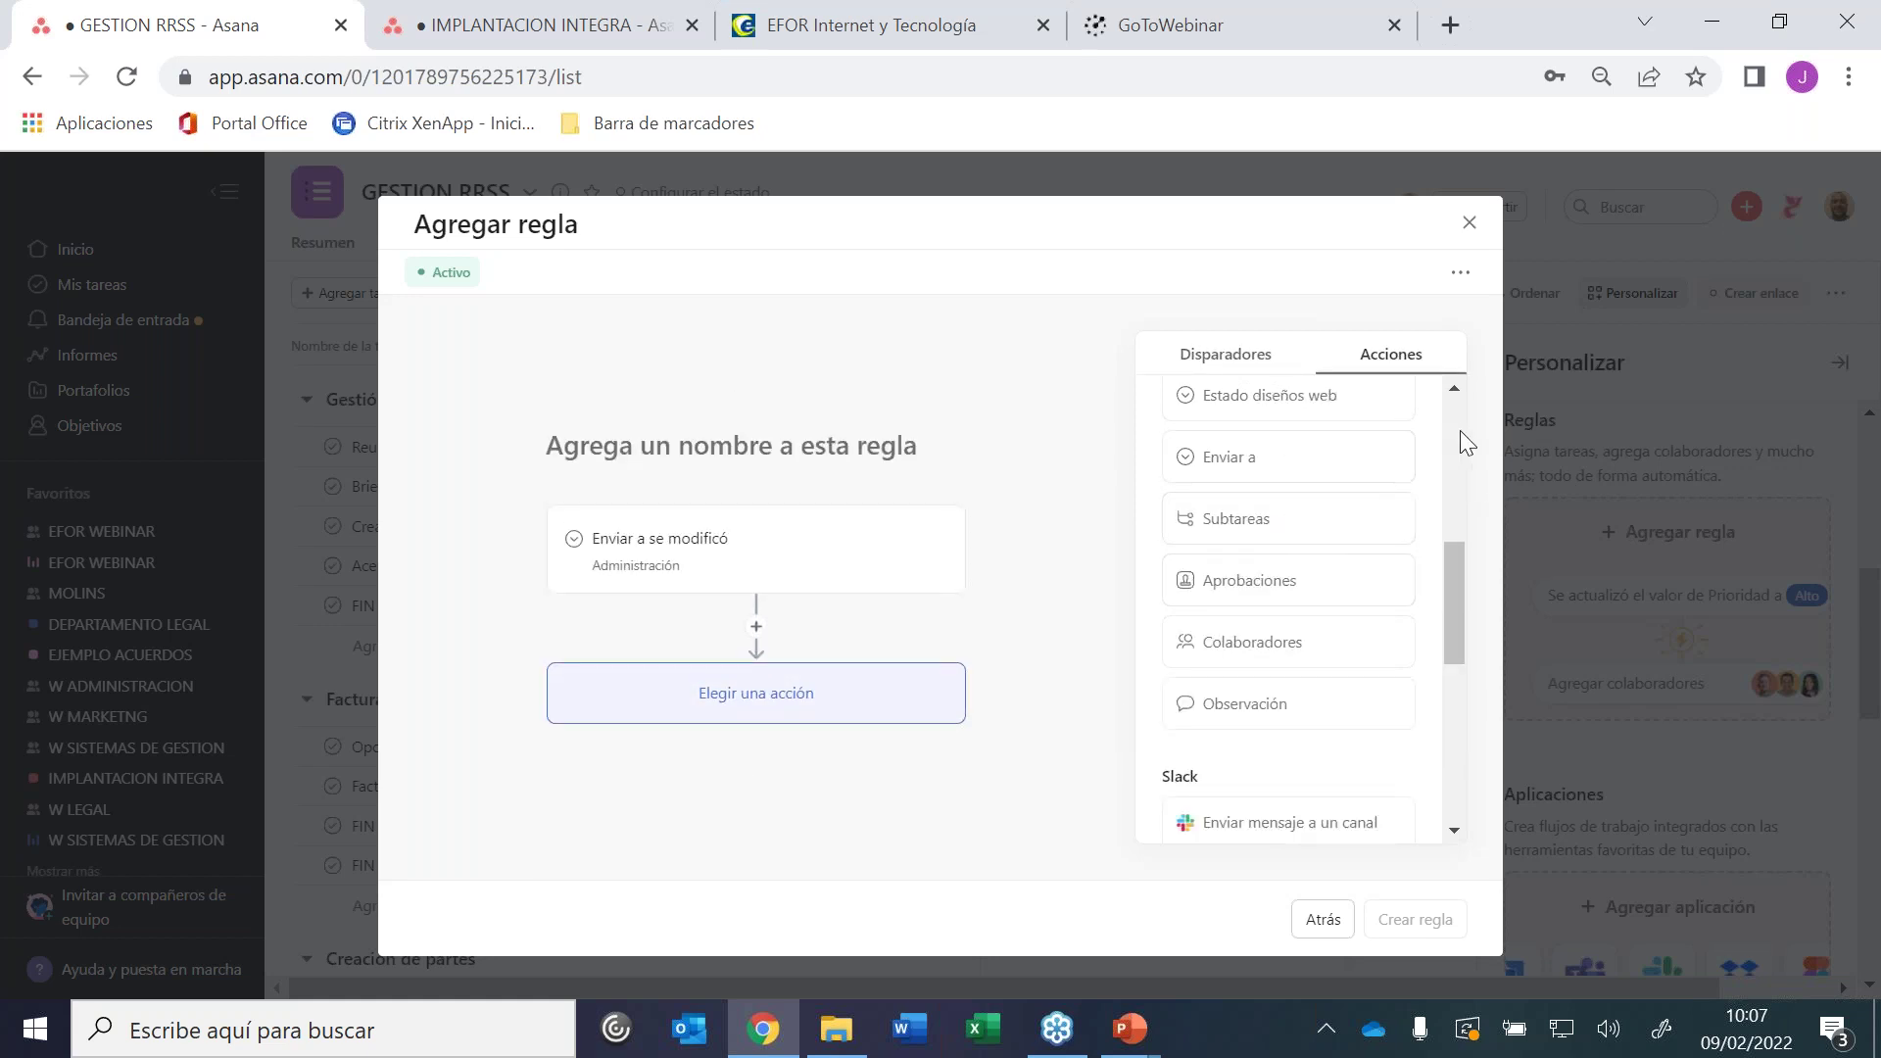
scroll(1450, 414, "up", 3)
left_click(1219, 512)
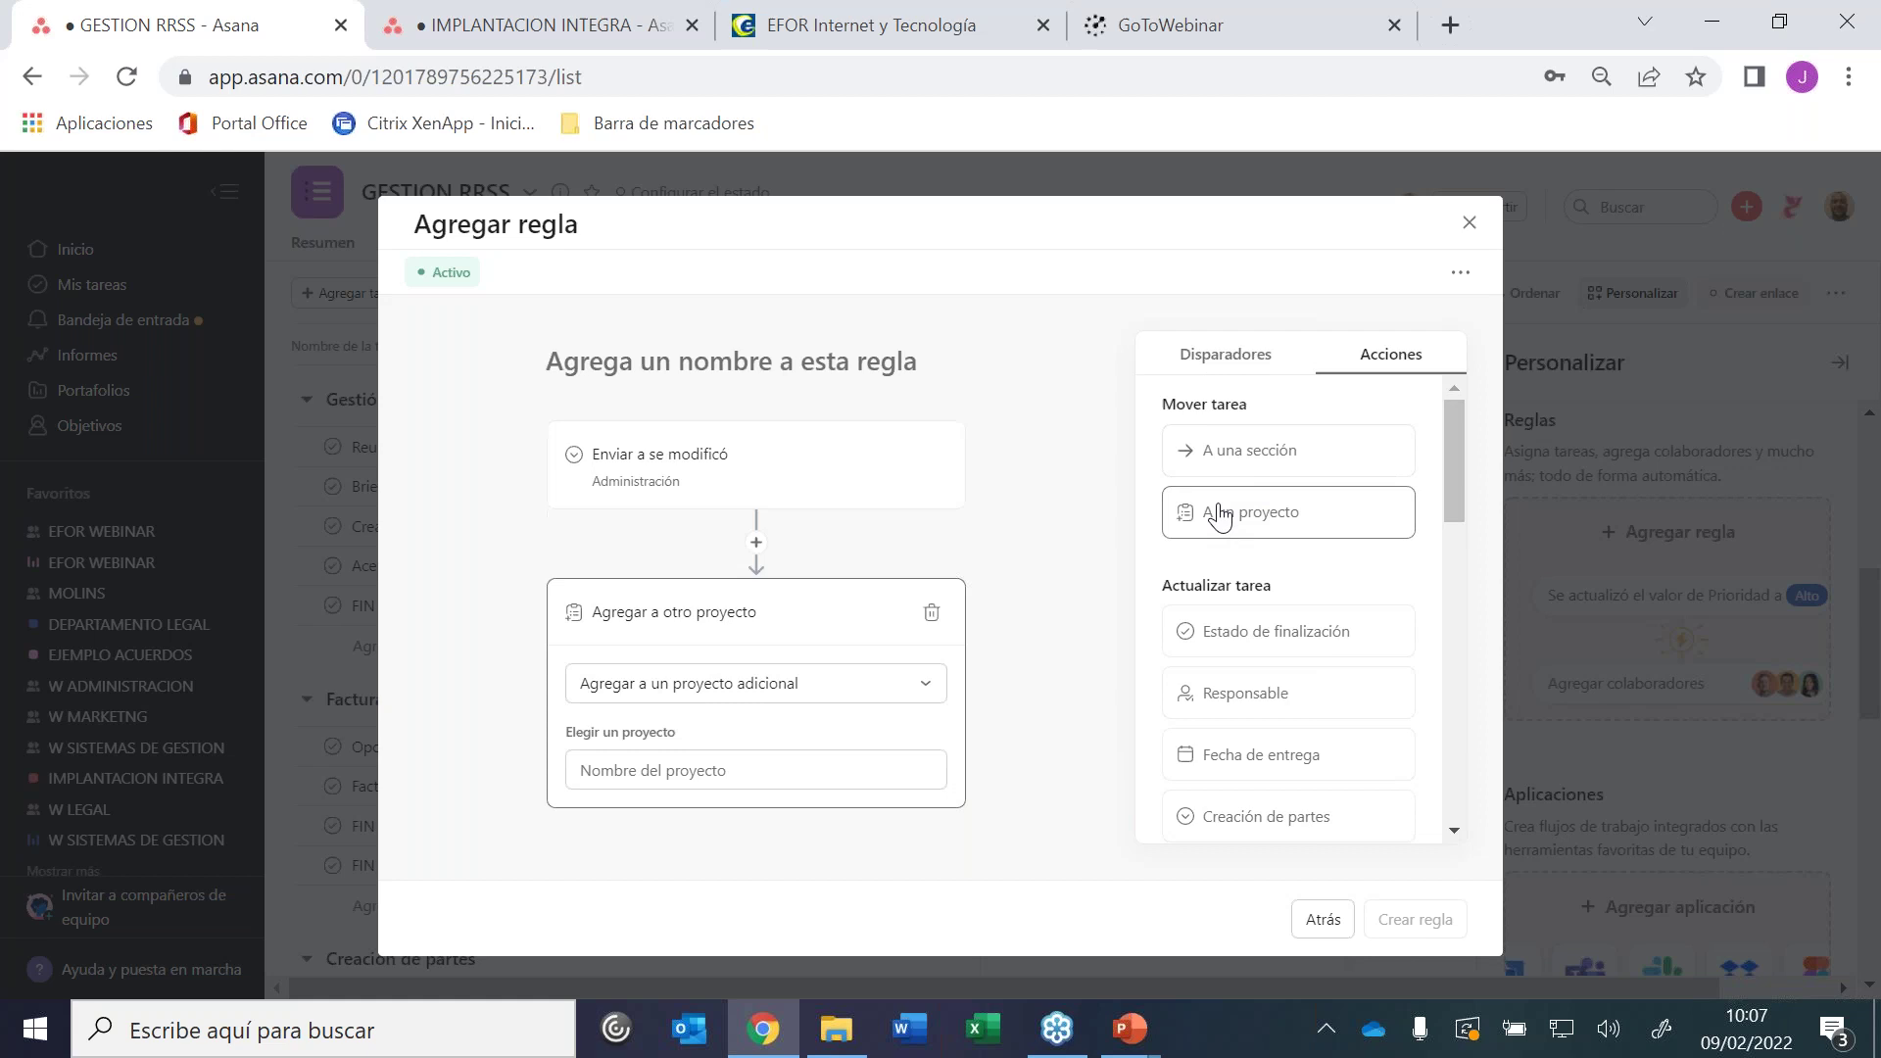
left_click(624, 771)
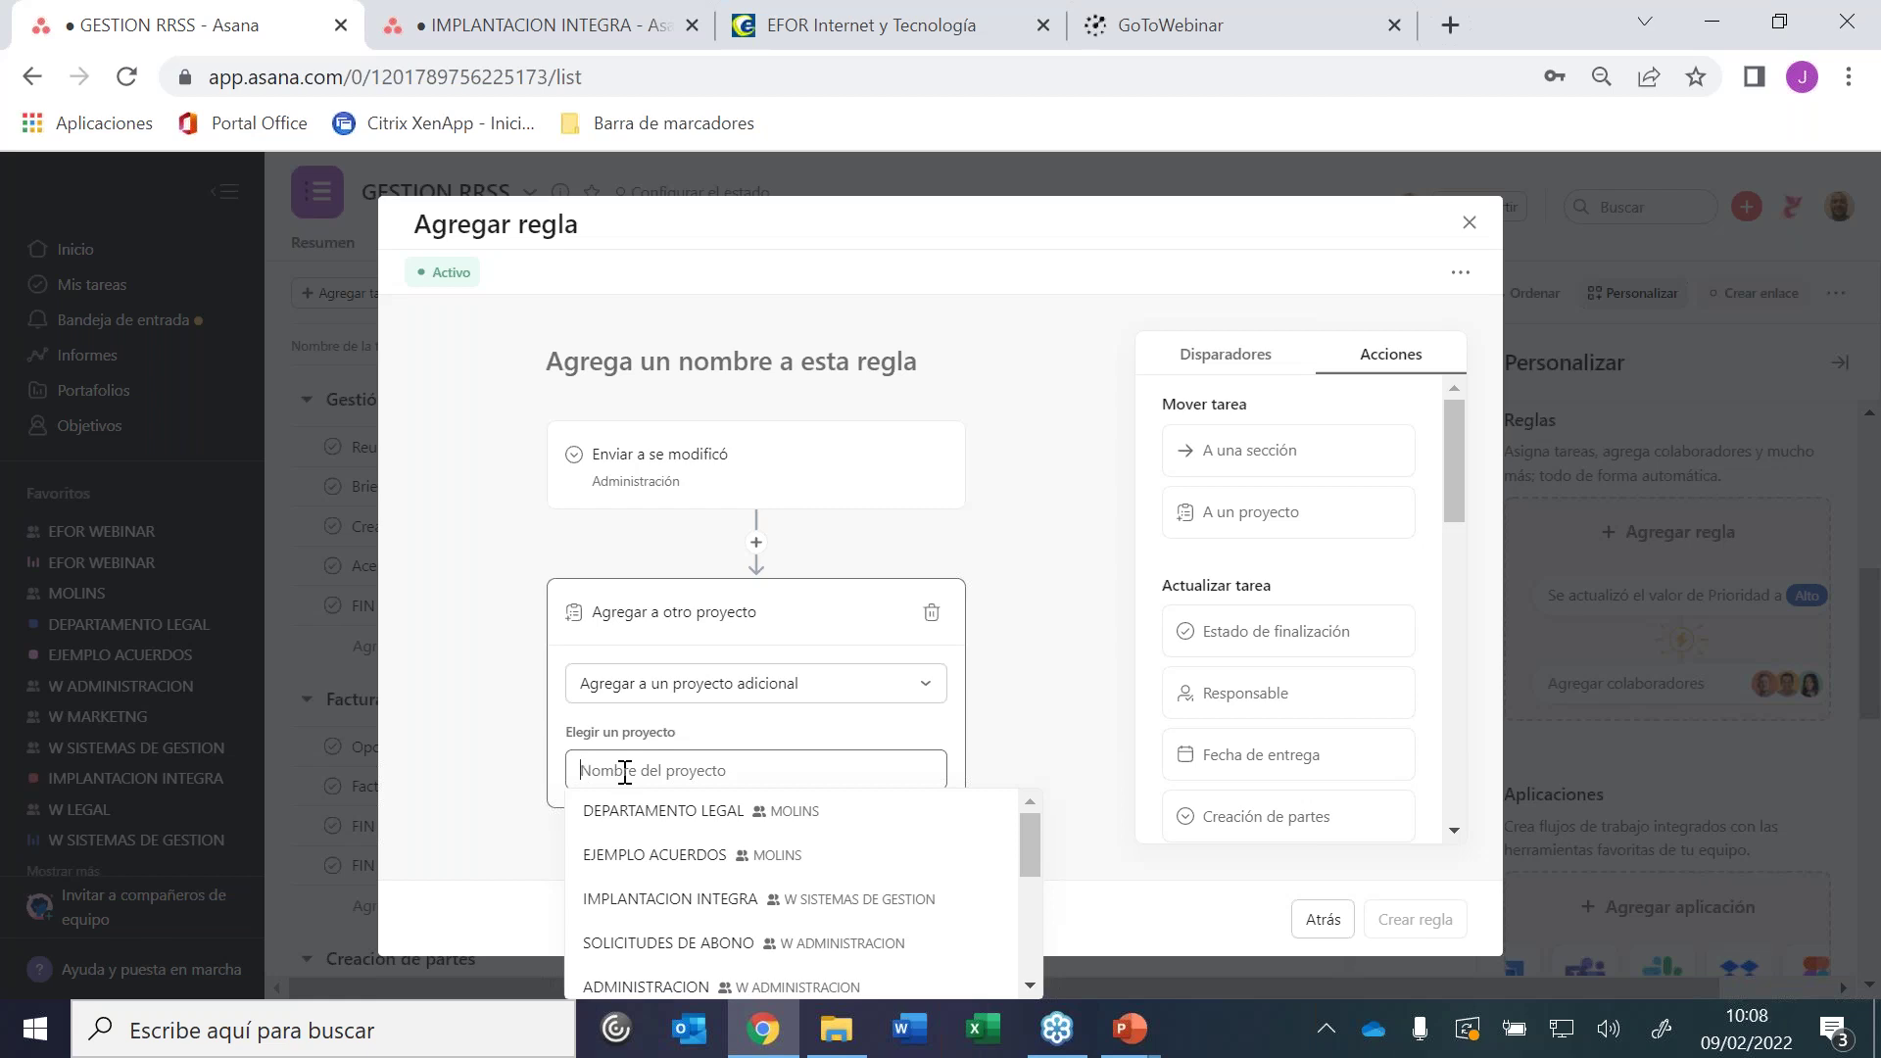
type("ad")
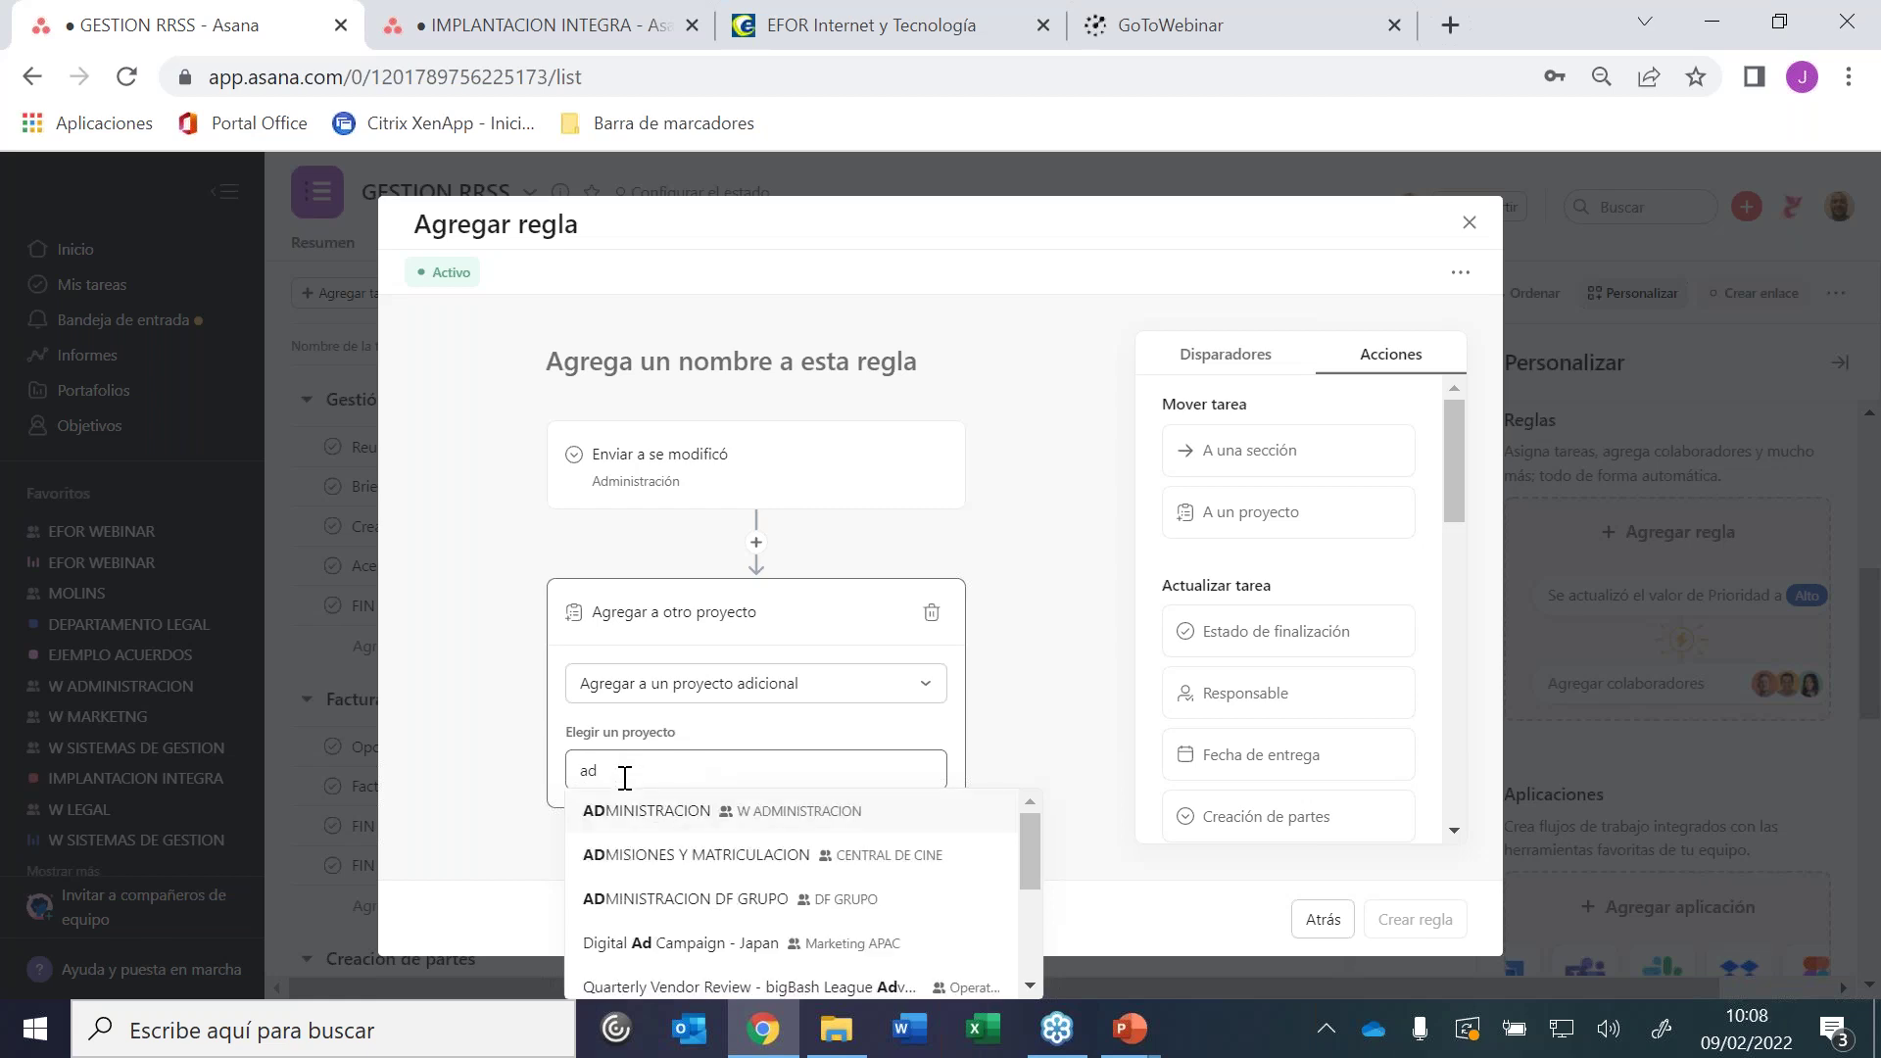
left_click(623, 809)
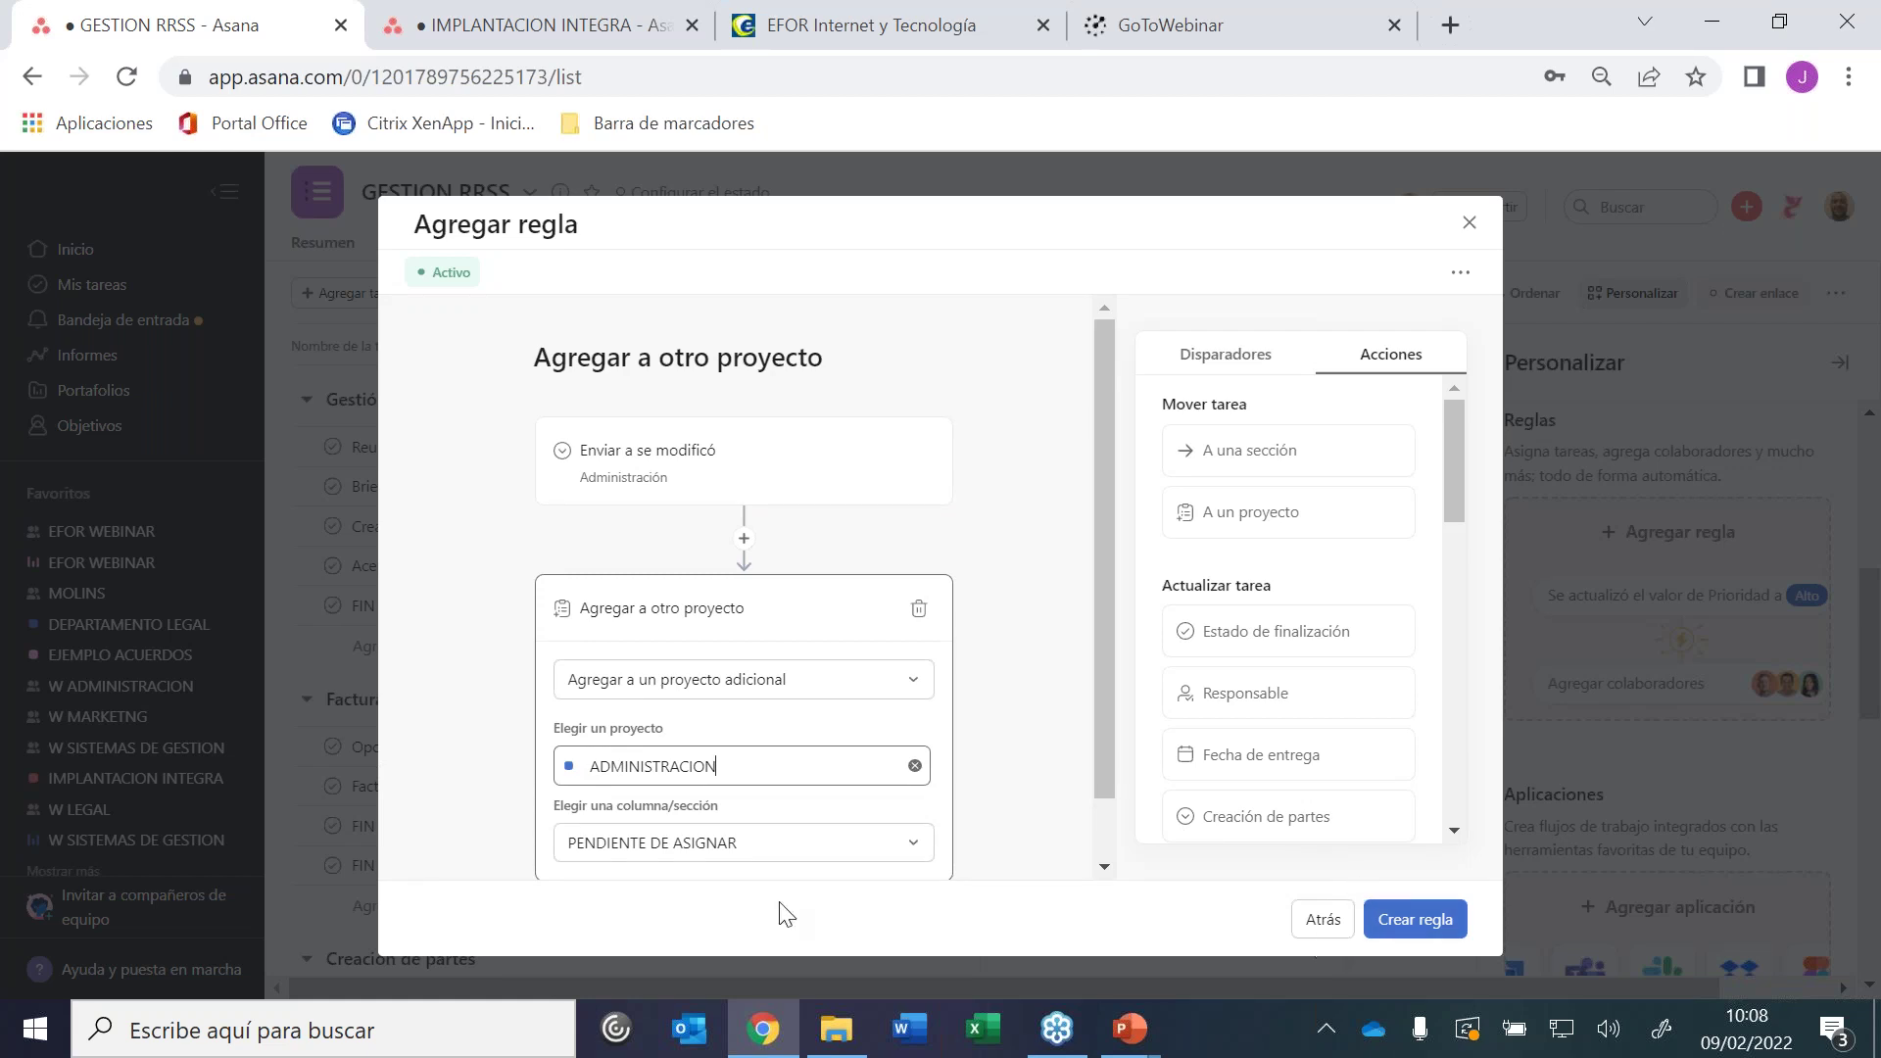
left_click(1410, 926)
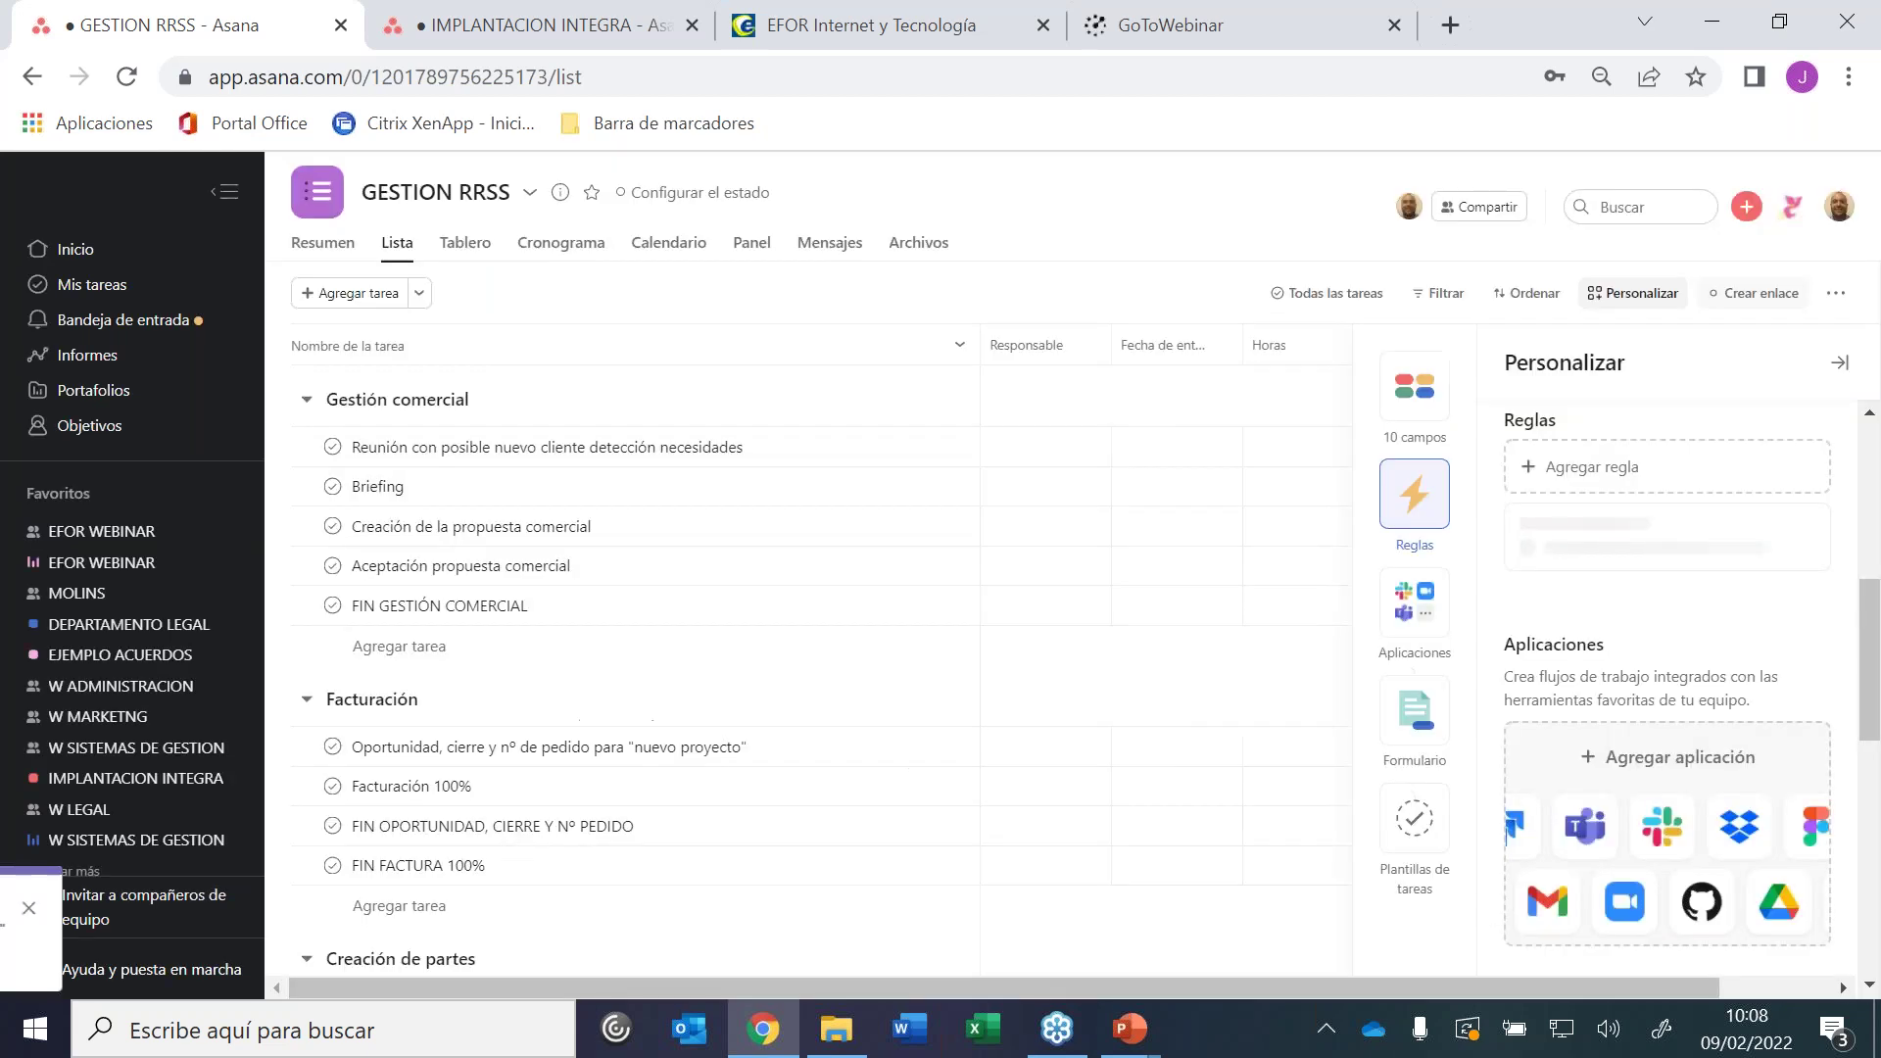
left_click(1185, 231)
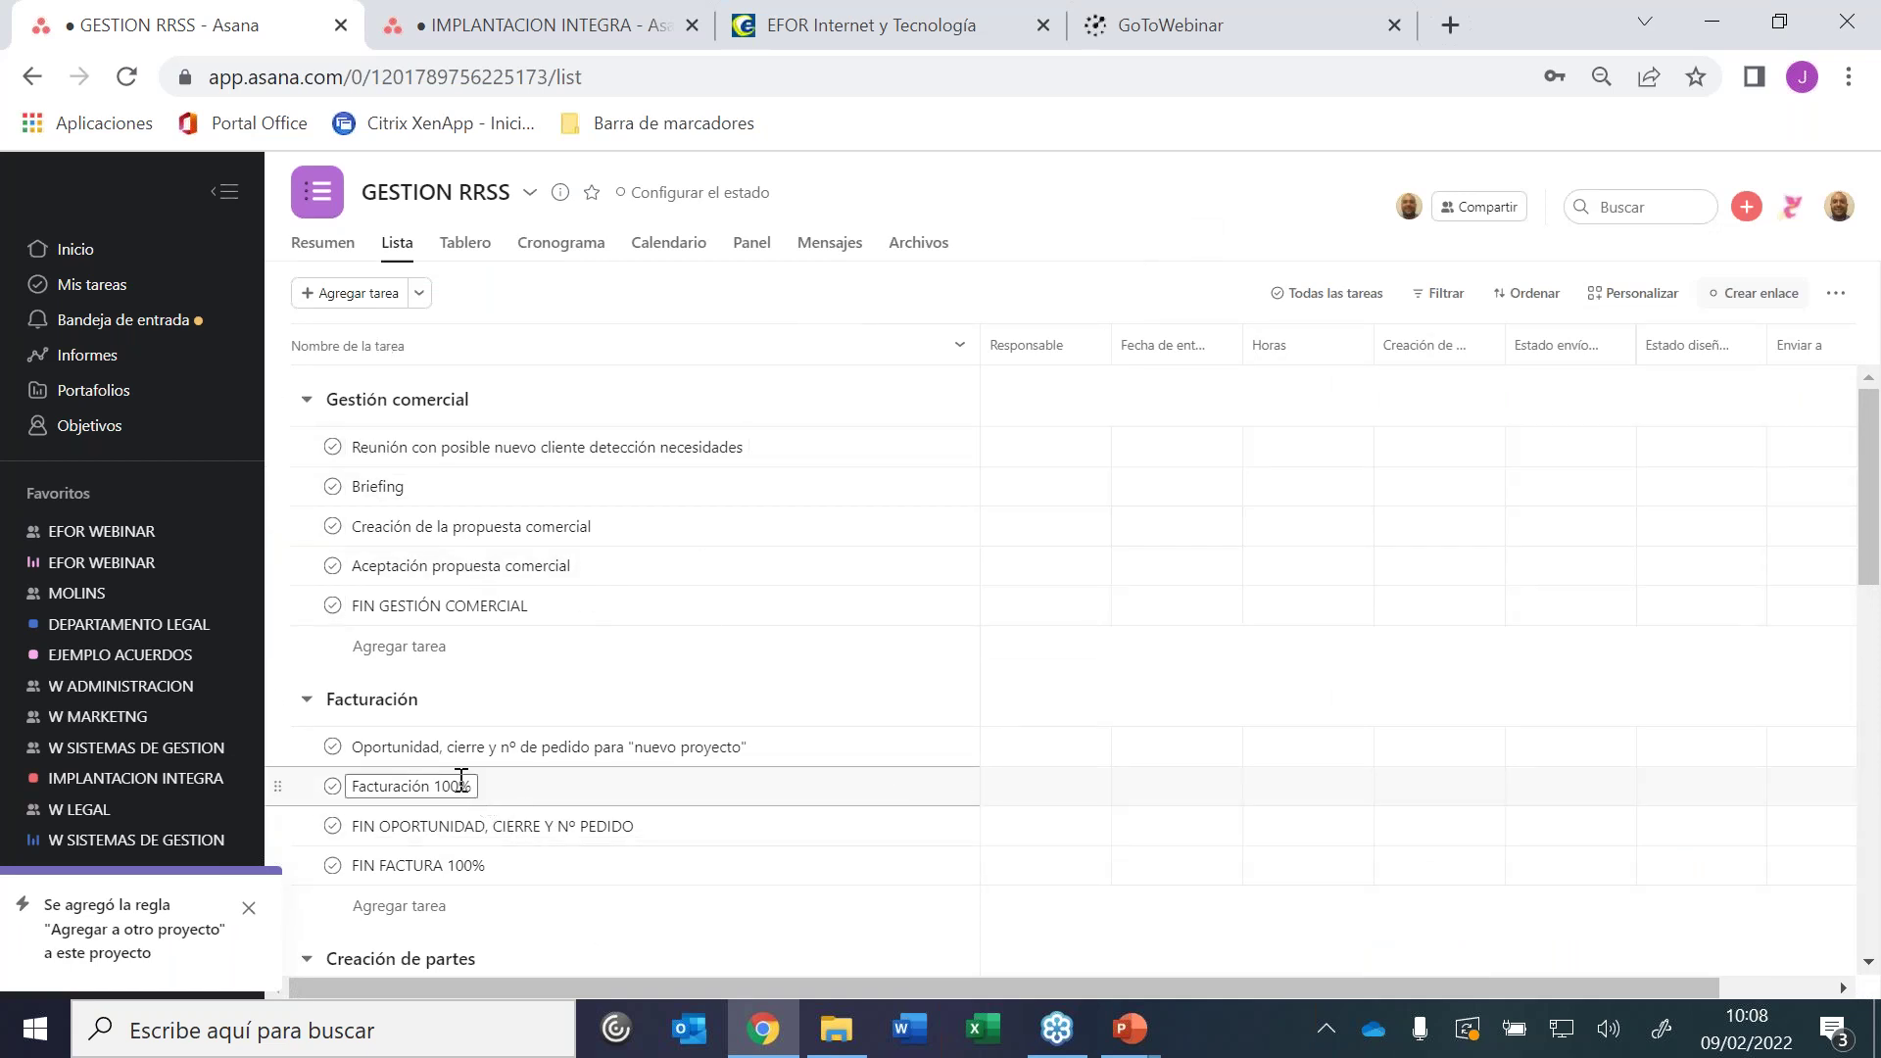
Set the "Enviar a" field of the "Facturación 100%" task to Administración
left_click_drag(960, 987, 1125, 974)
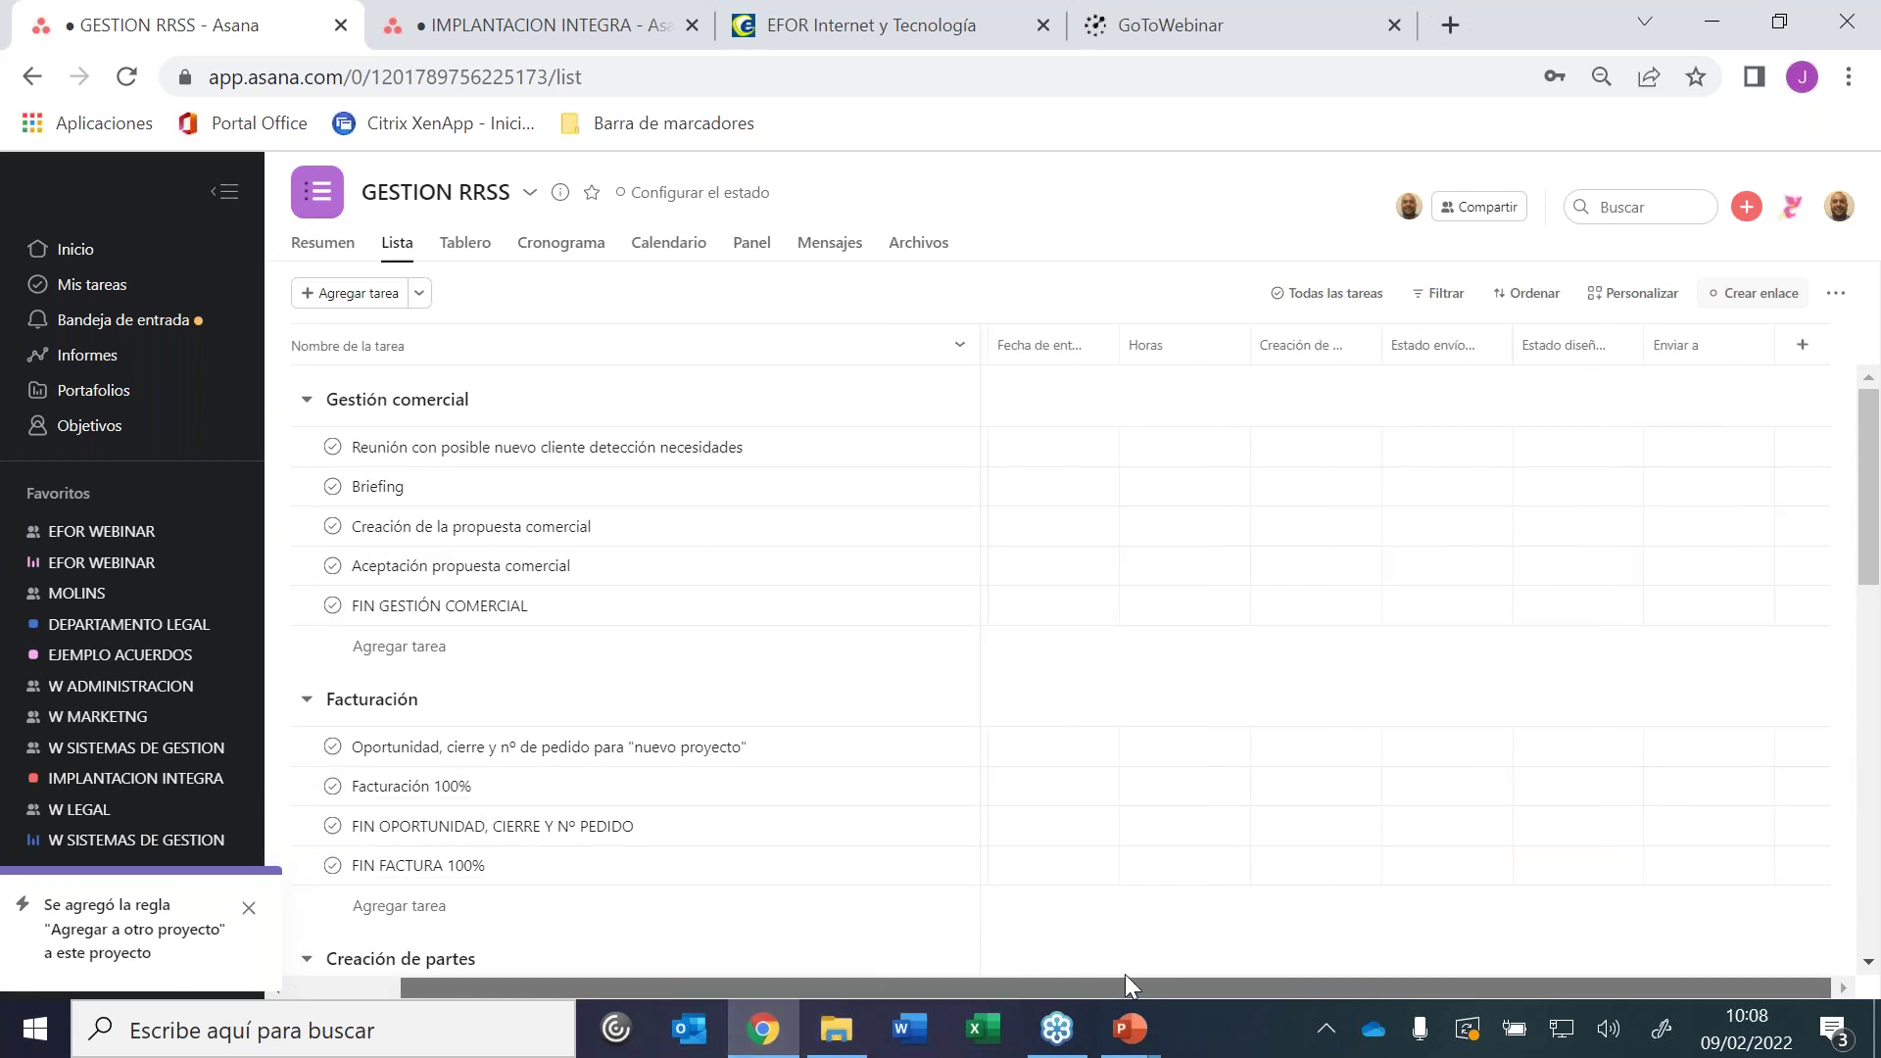
left_click(1726, 784)
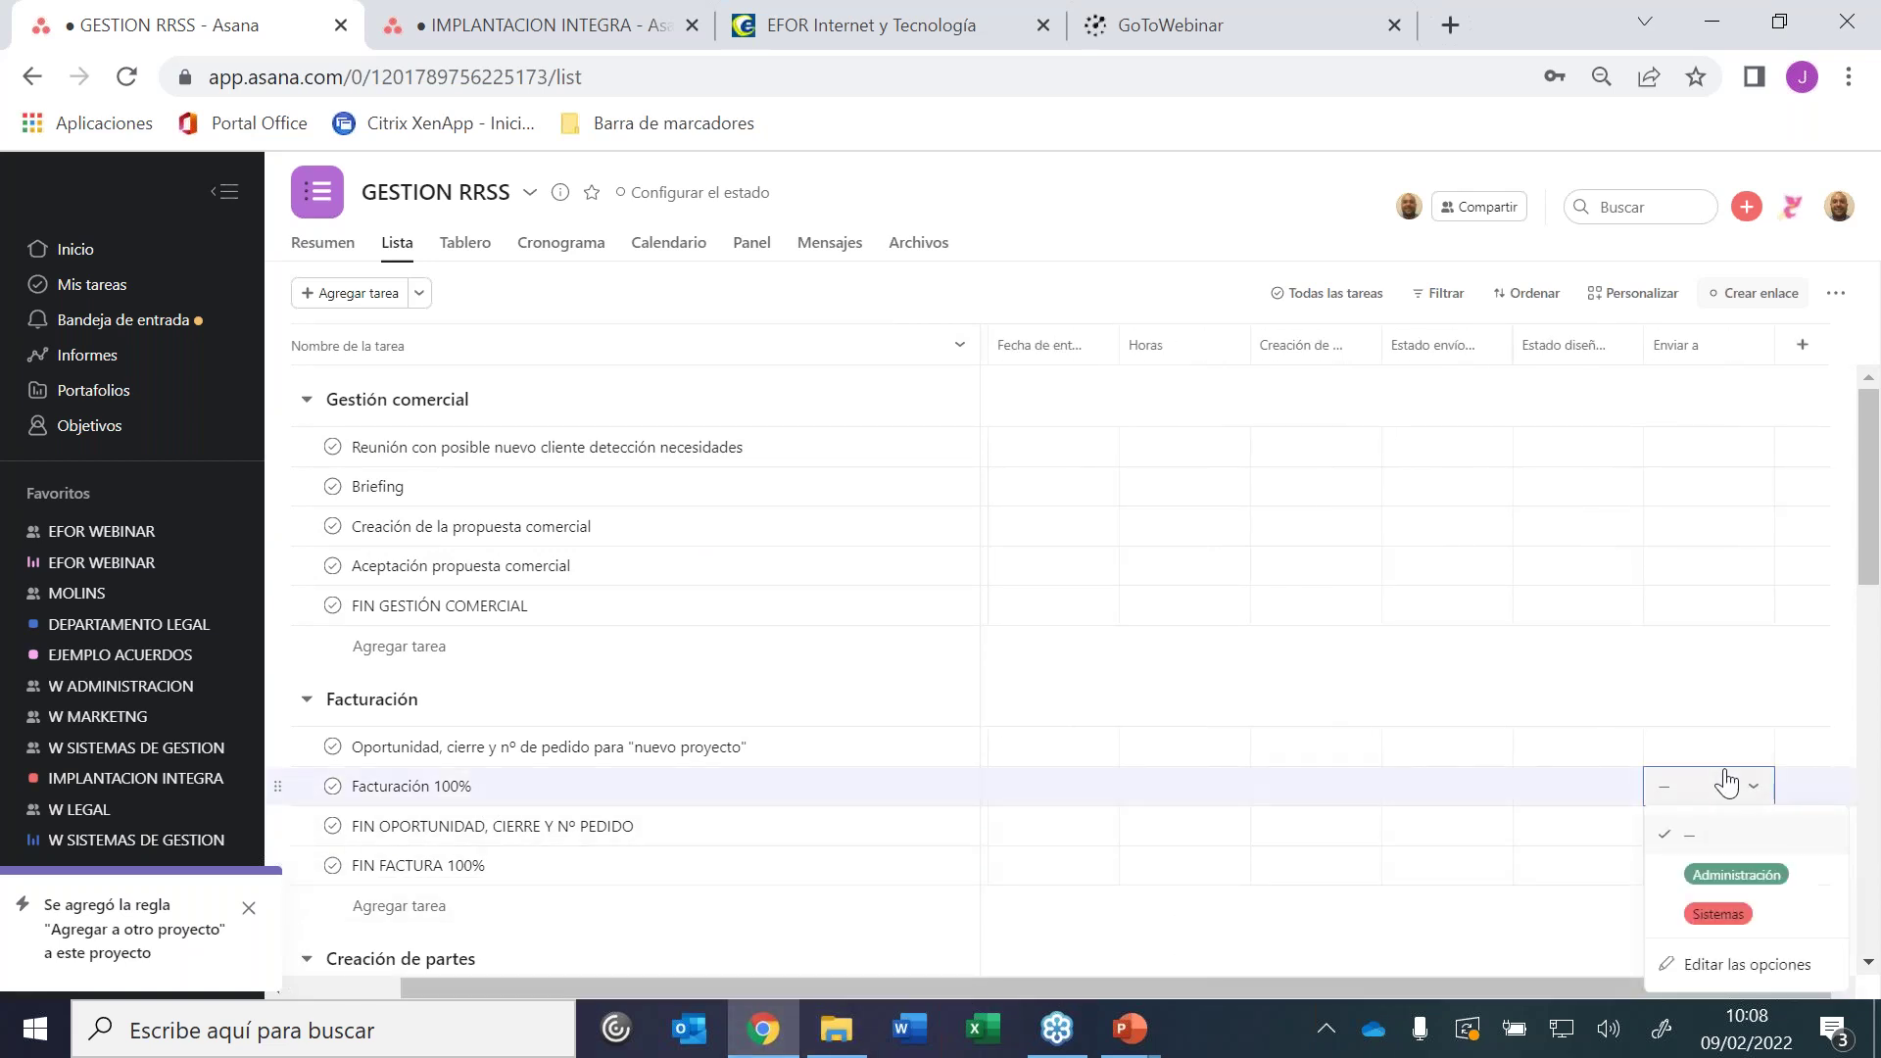
left_click(1687, 878)
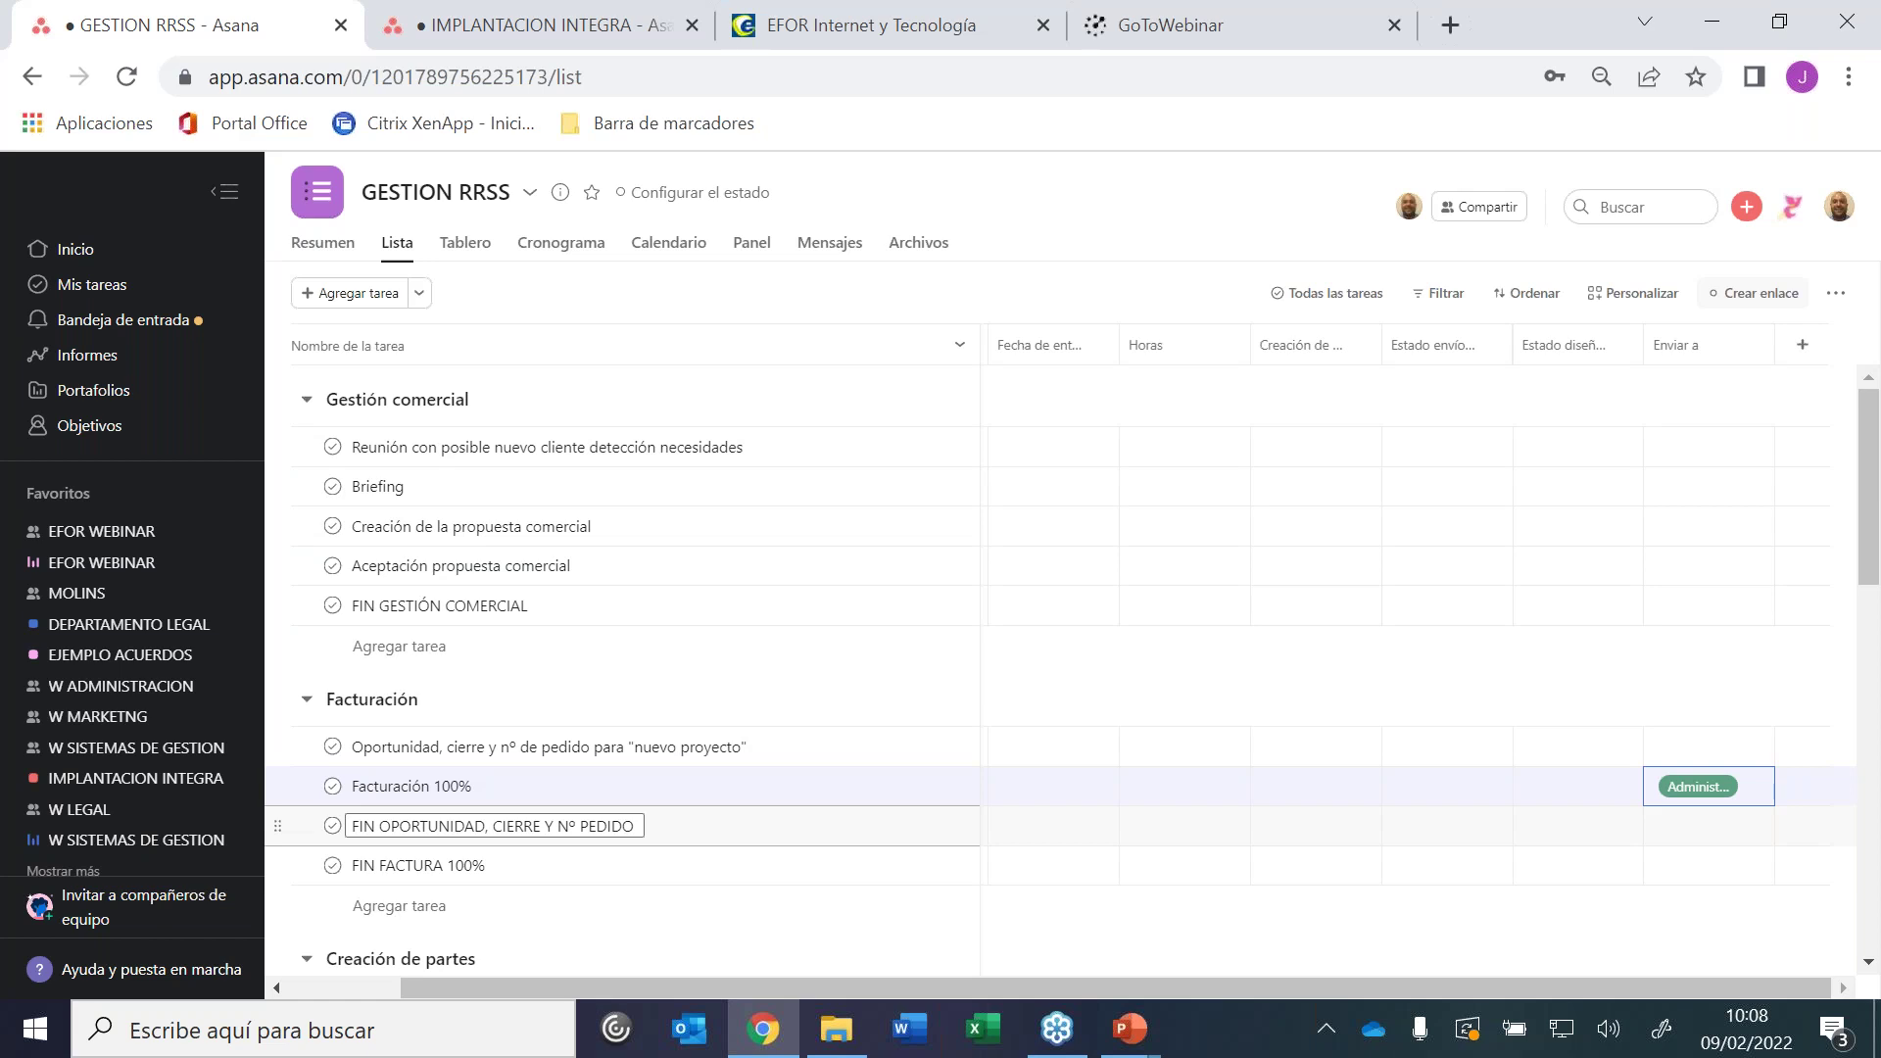
Open the ADMINISTRACION project of the W ADMINISTRACION team and look for the "Facturación 100%" task under PENDIENTE DE ASIGNAR
left_click(115, 688)
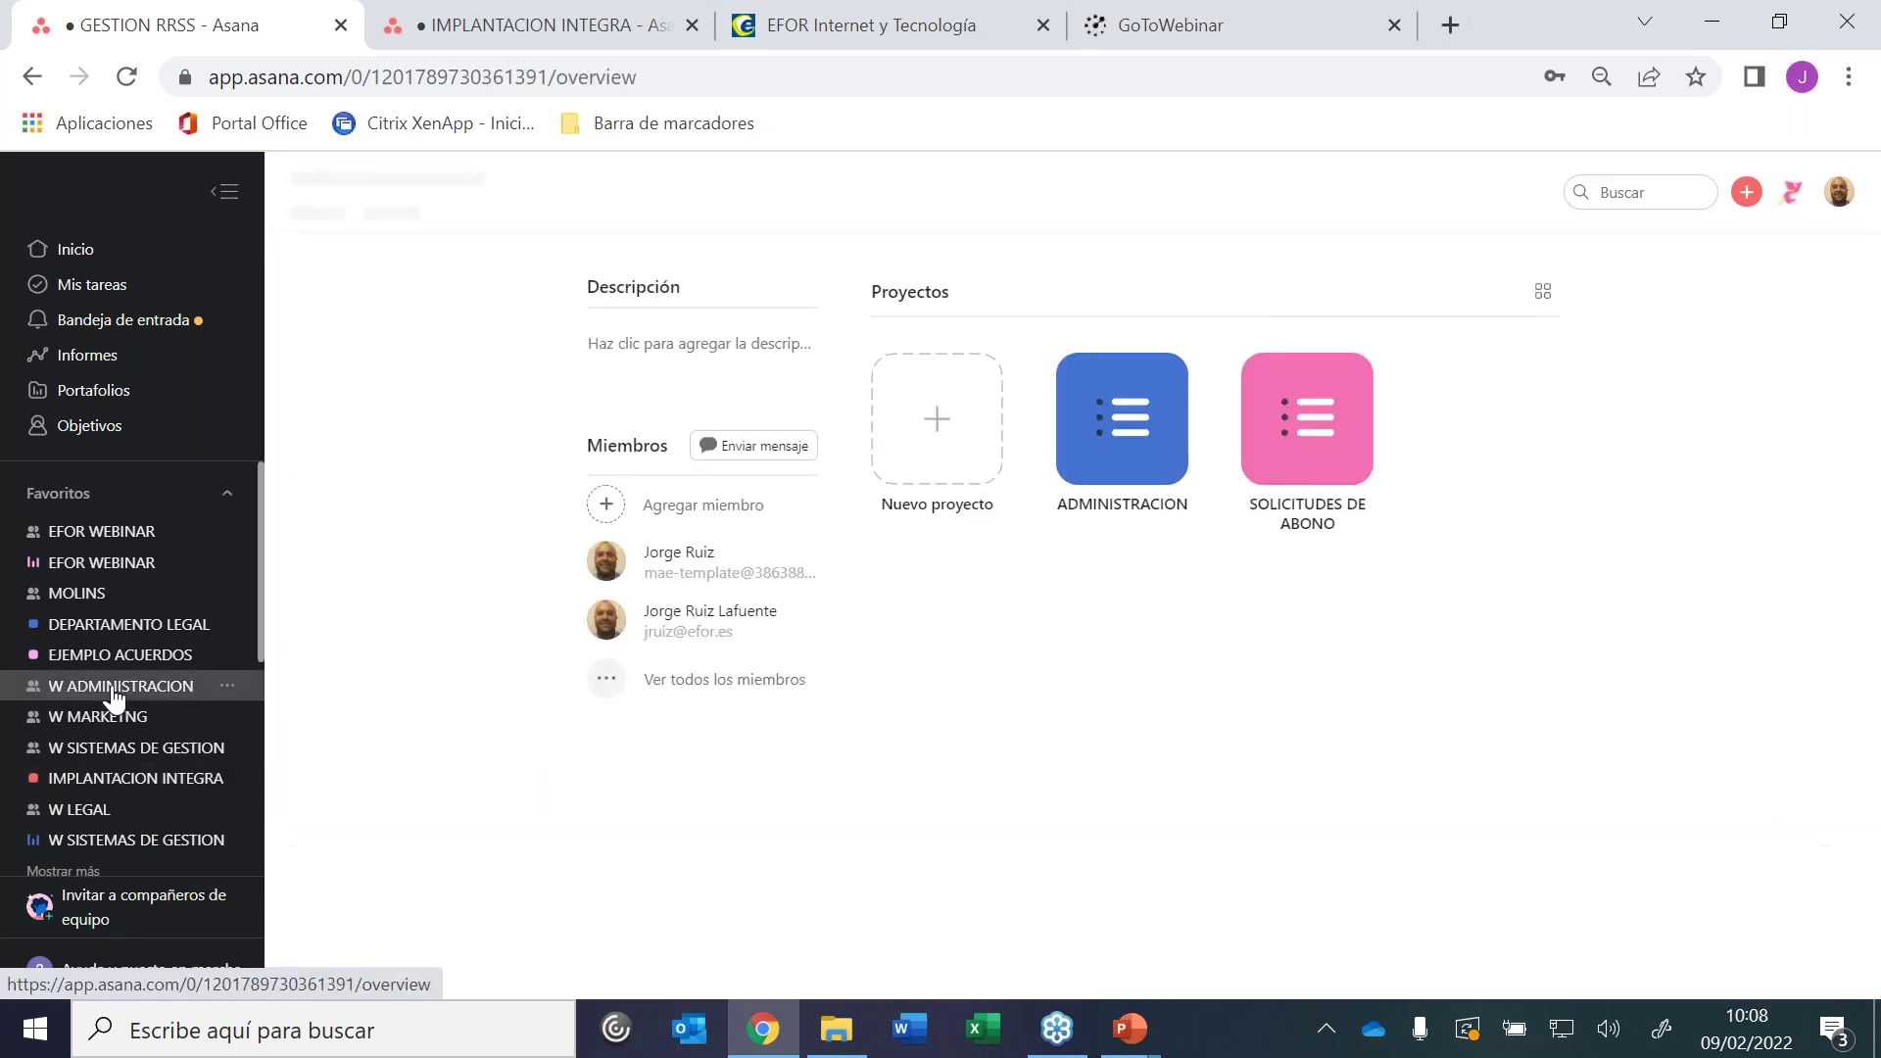
left_click(1112, 447)
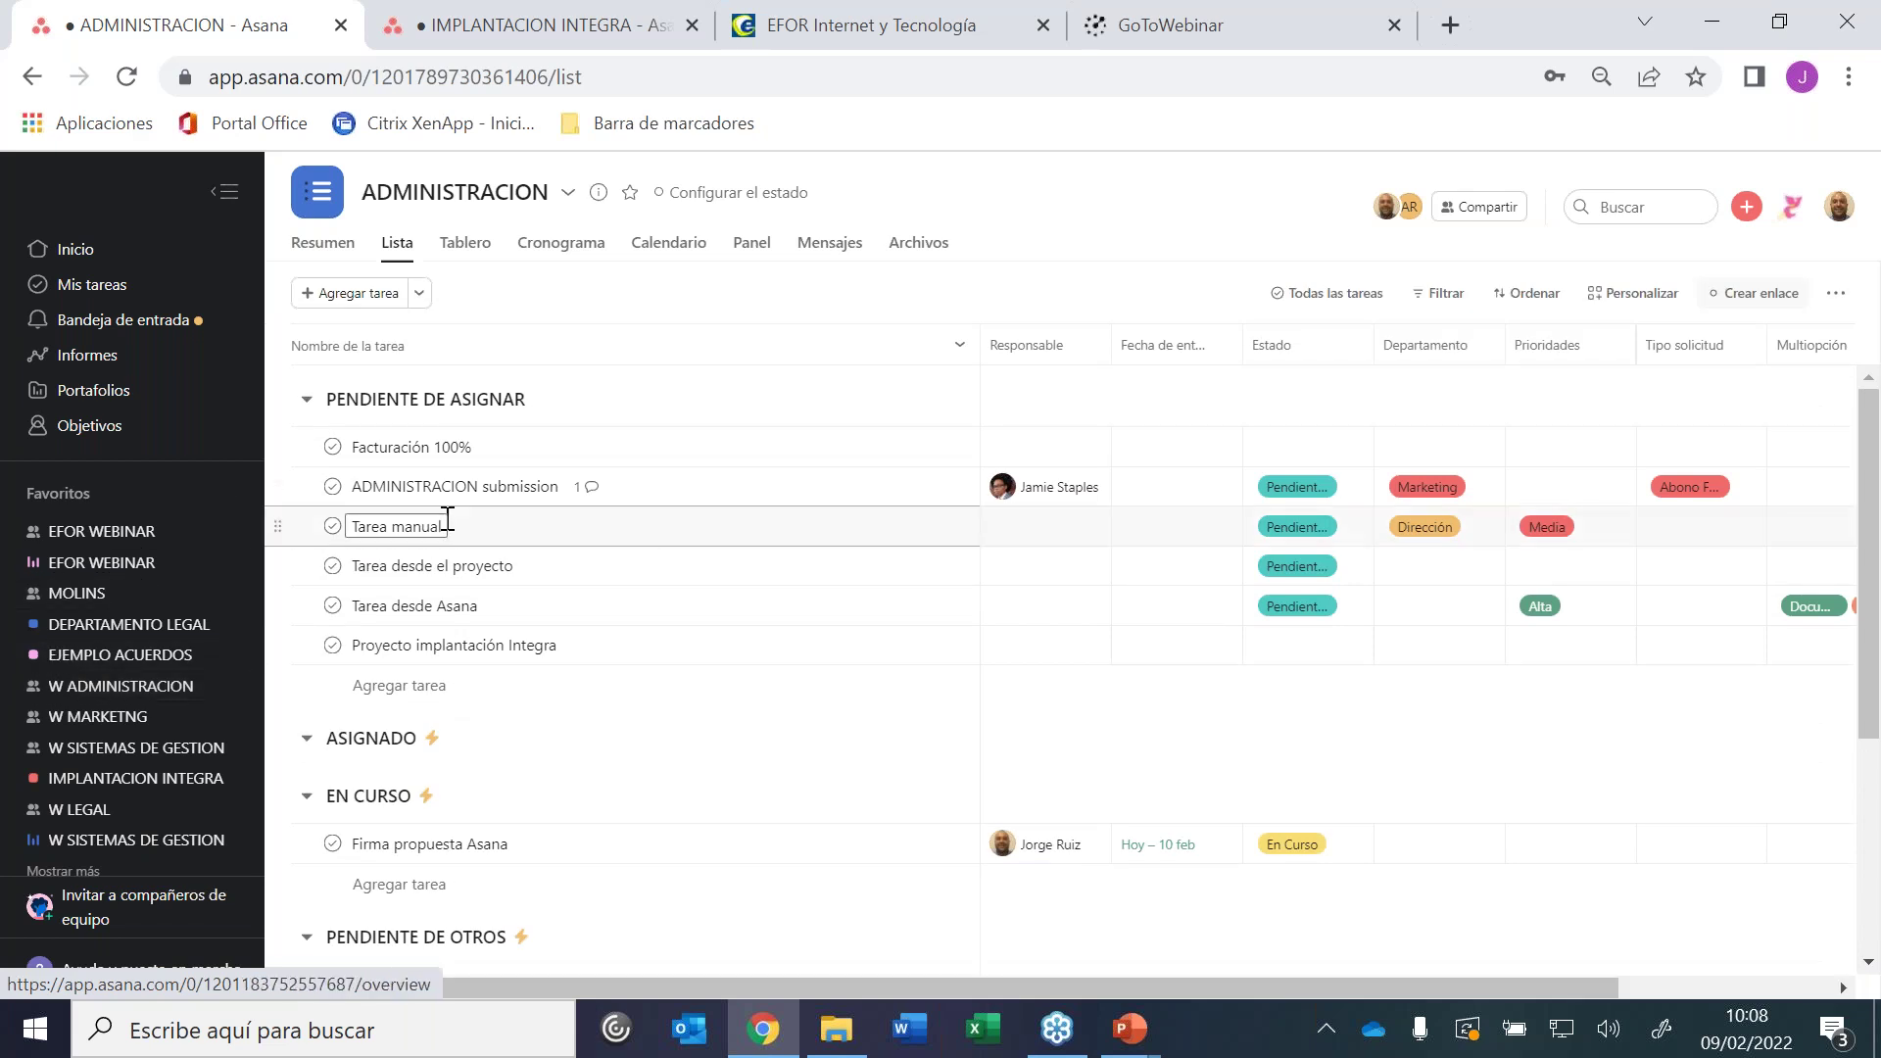
left_click(372, 447)
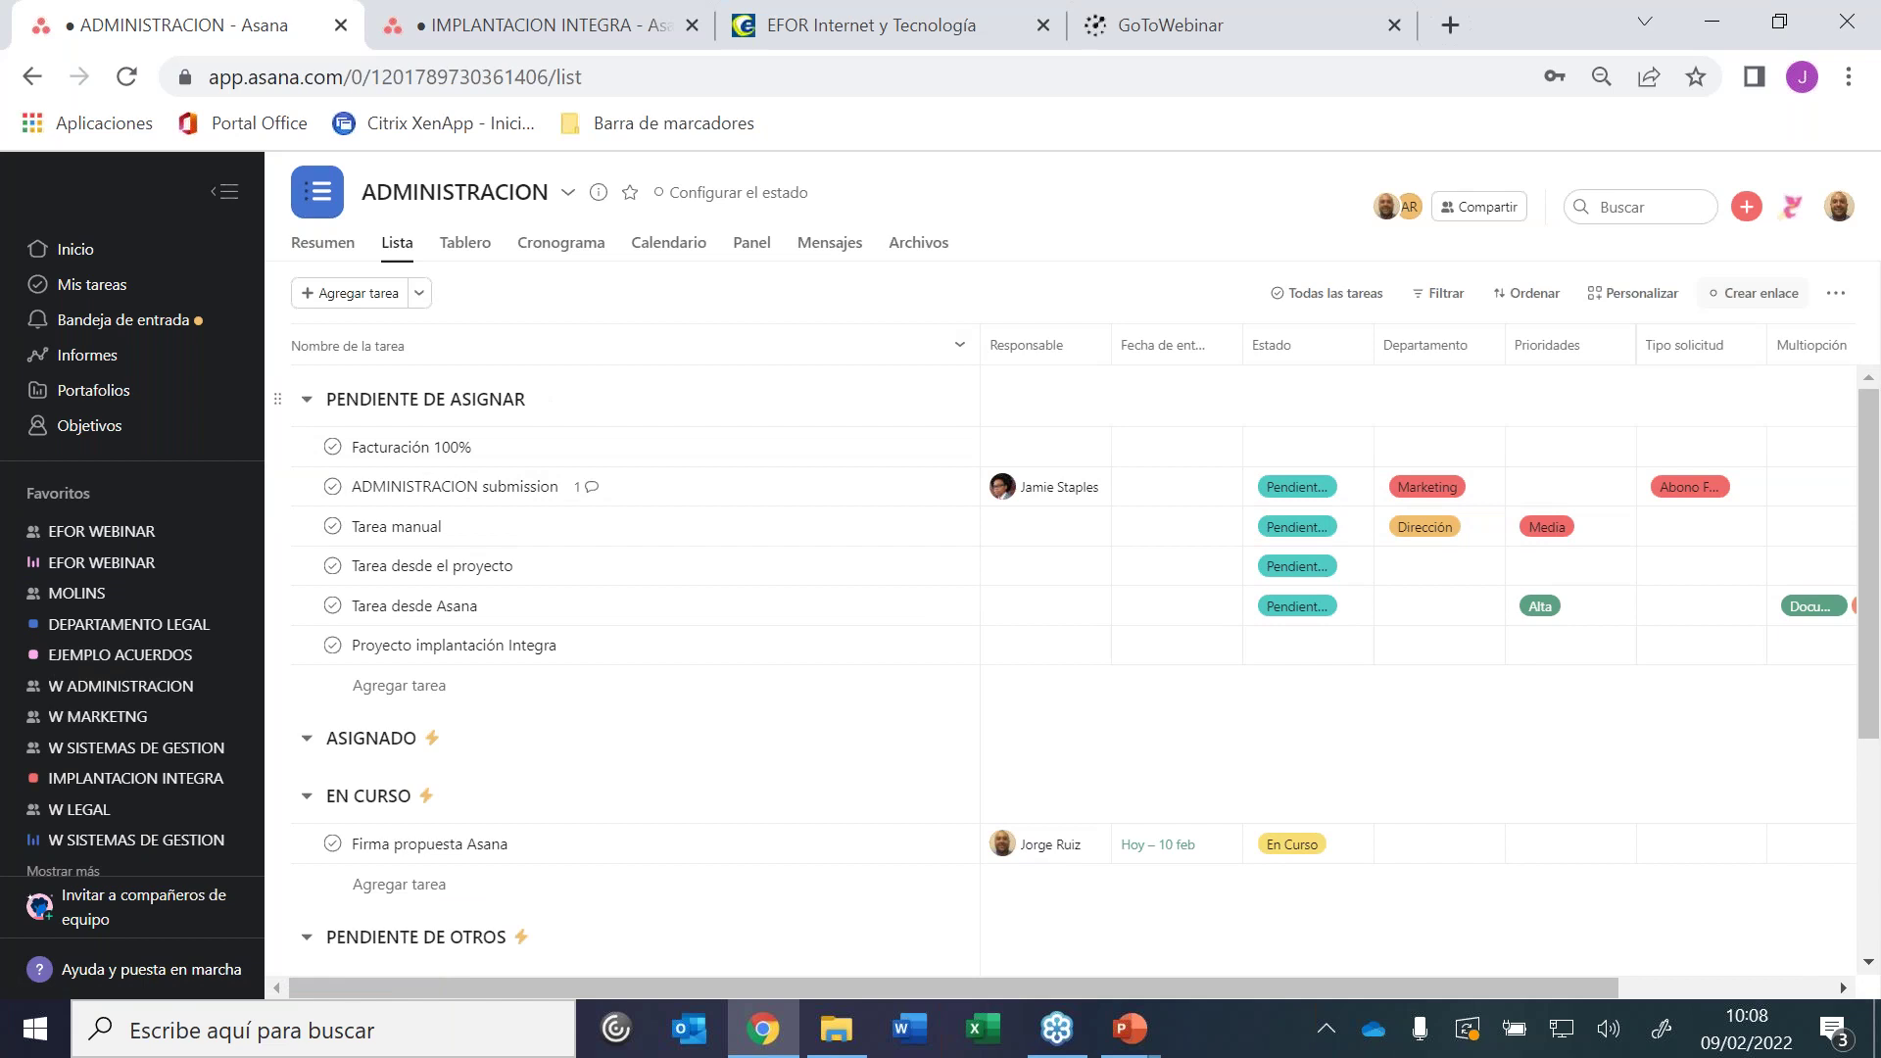
left_click(1438, 605)
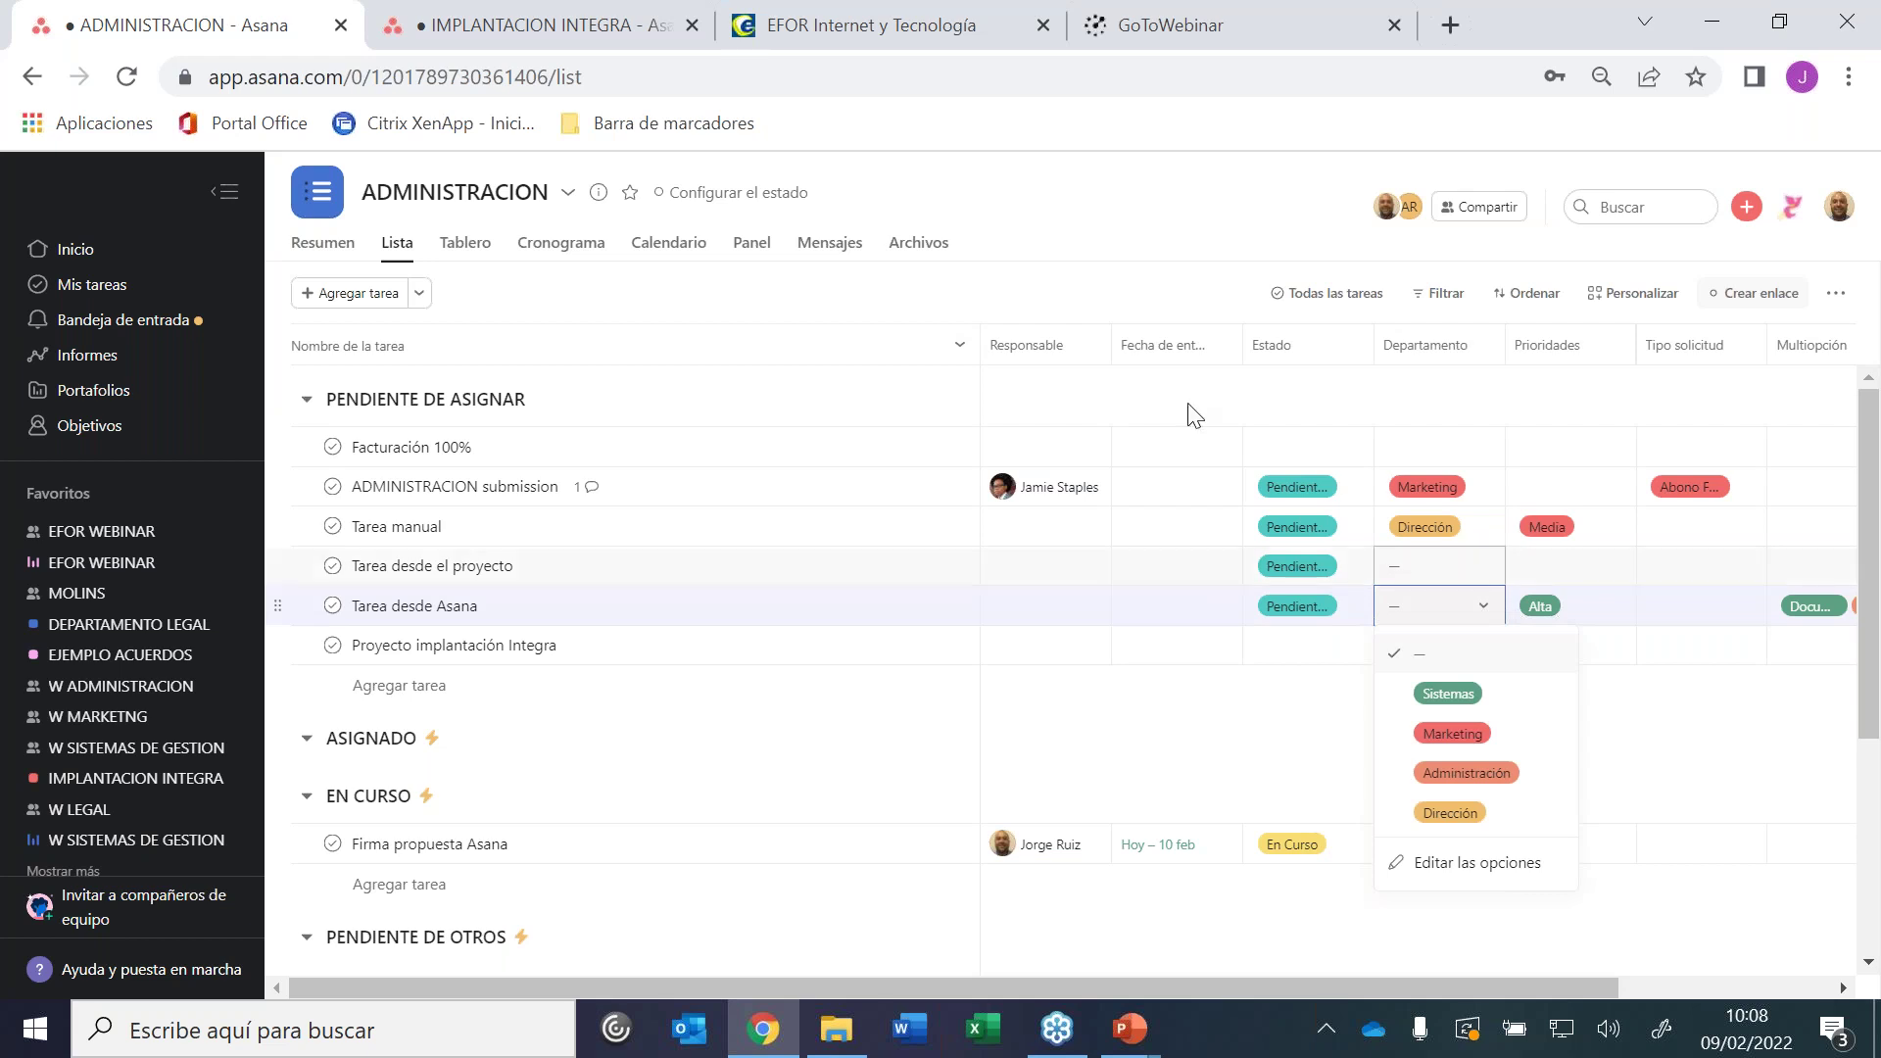
Assign the "Facturación 100%" task to yourself and set its due date to 9 February 2022
left_click(1033, 438)
left_click(1036, 441)
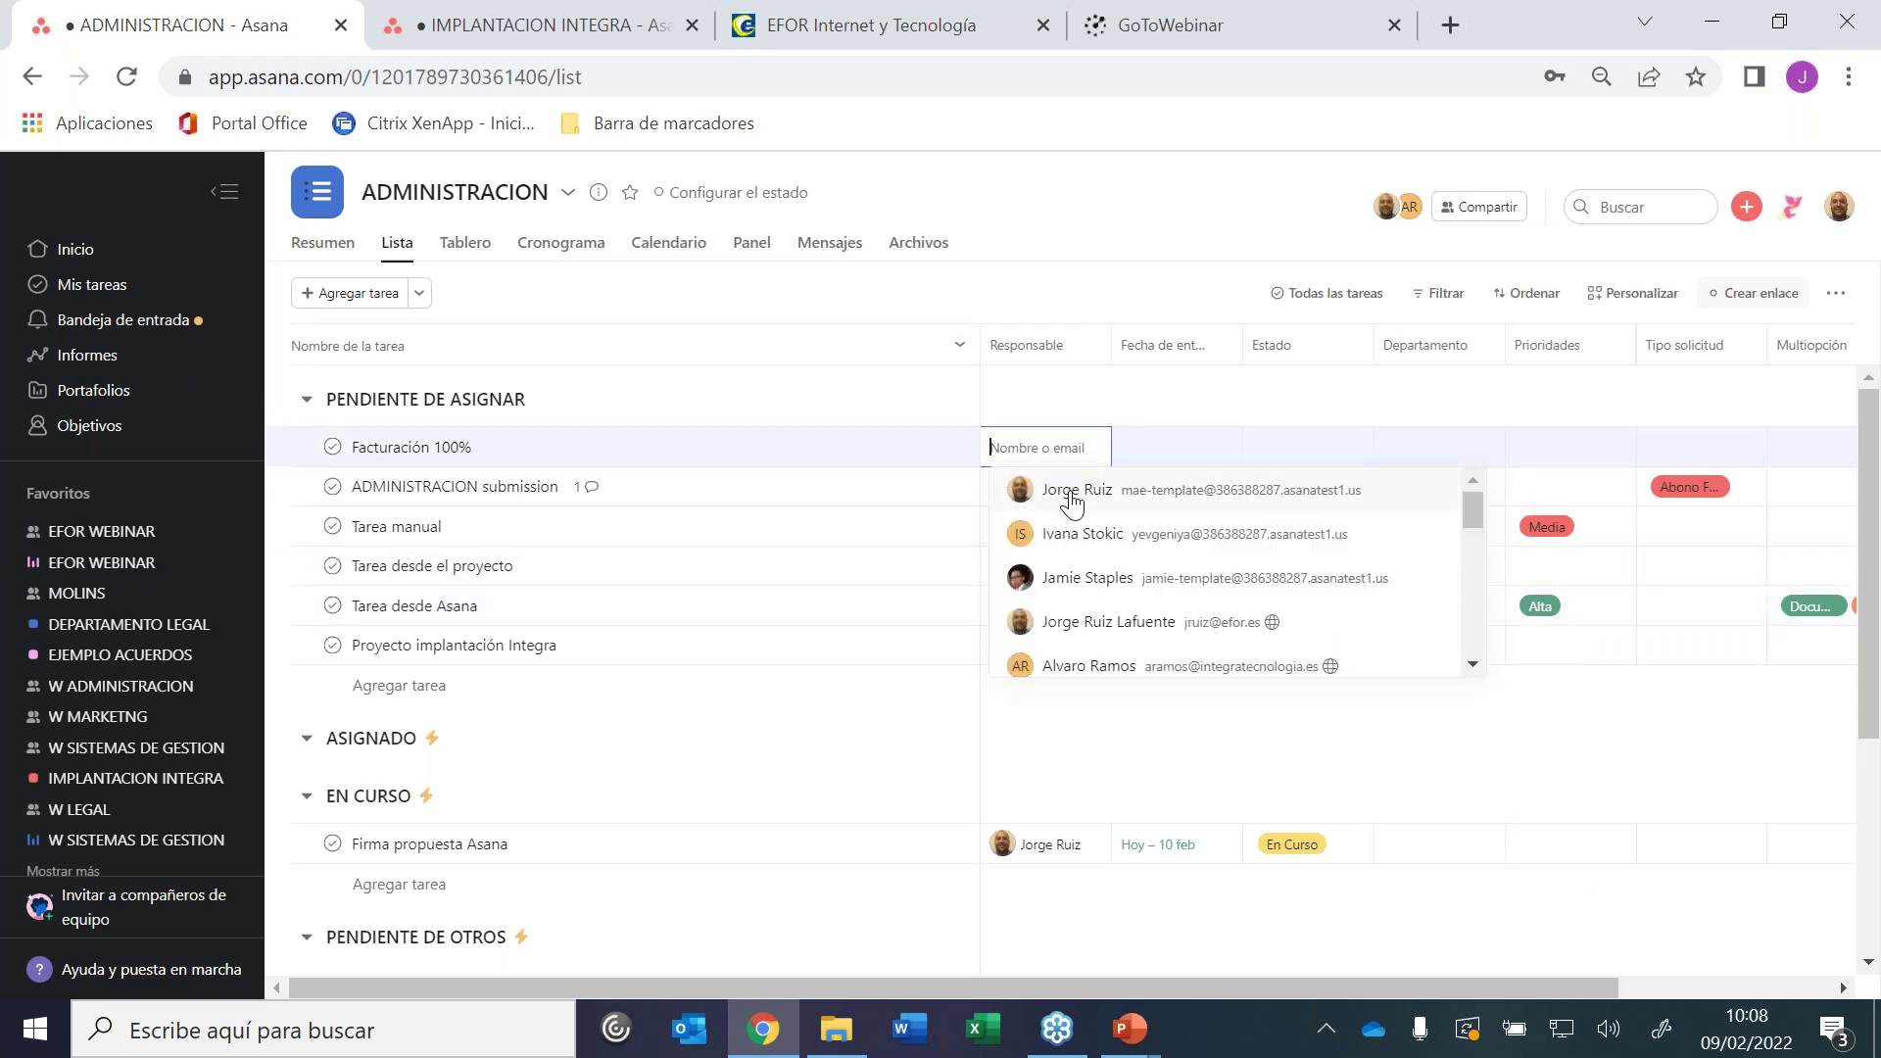
left_click(1070, 495)
mouse_move(763, 1028)
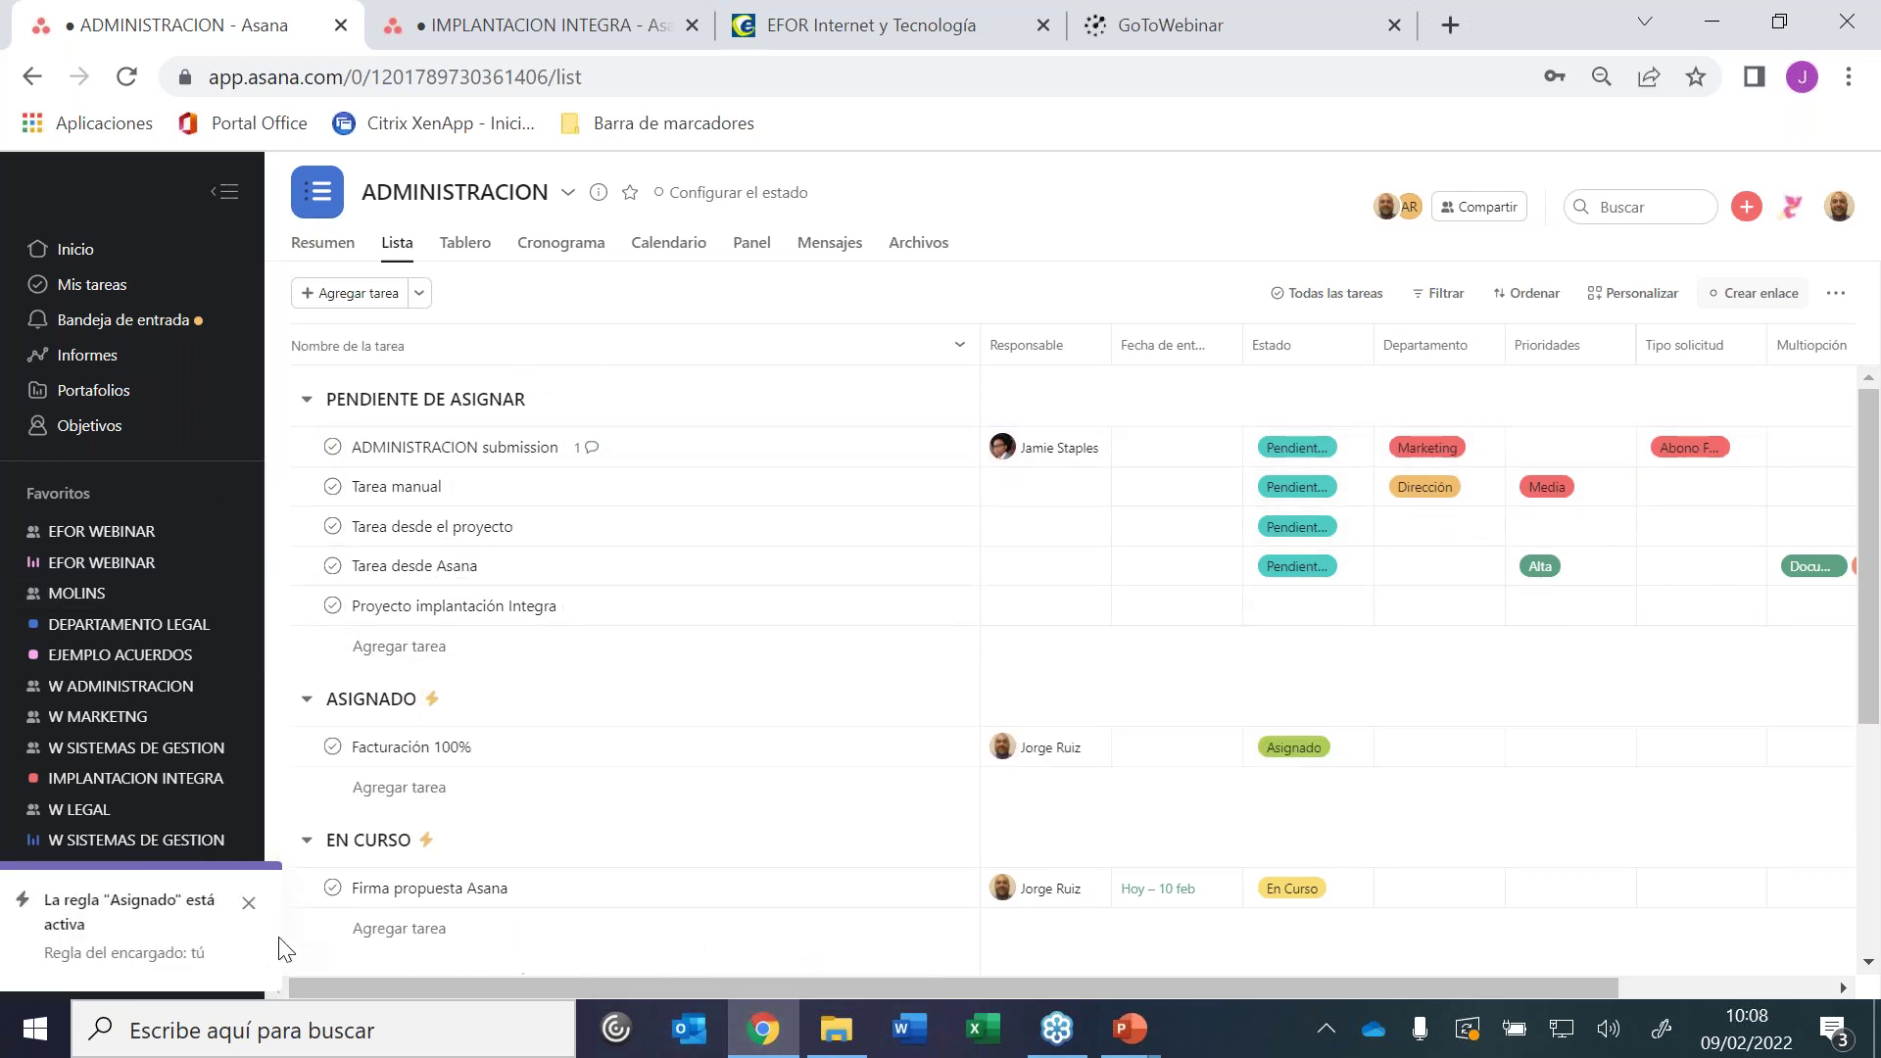
left_click(1163, 761)
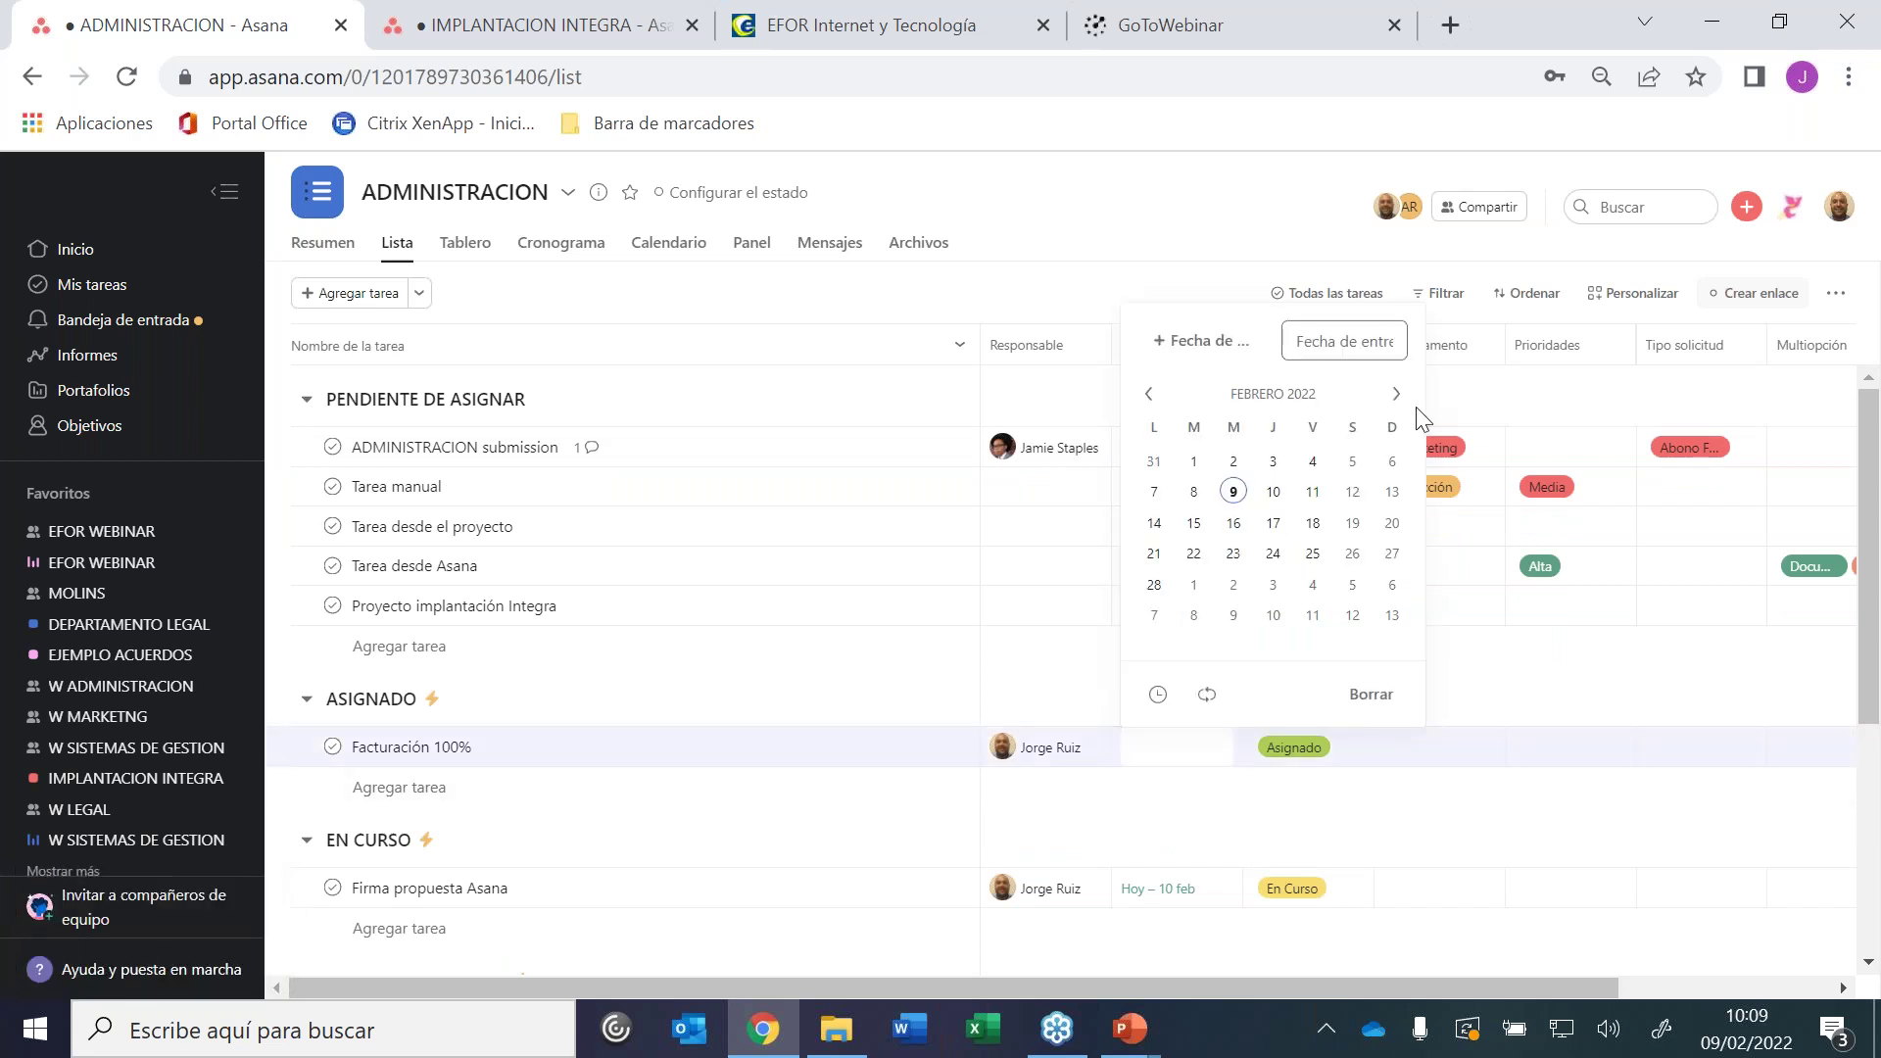
left_click(1233, 491)
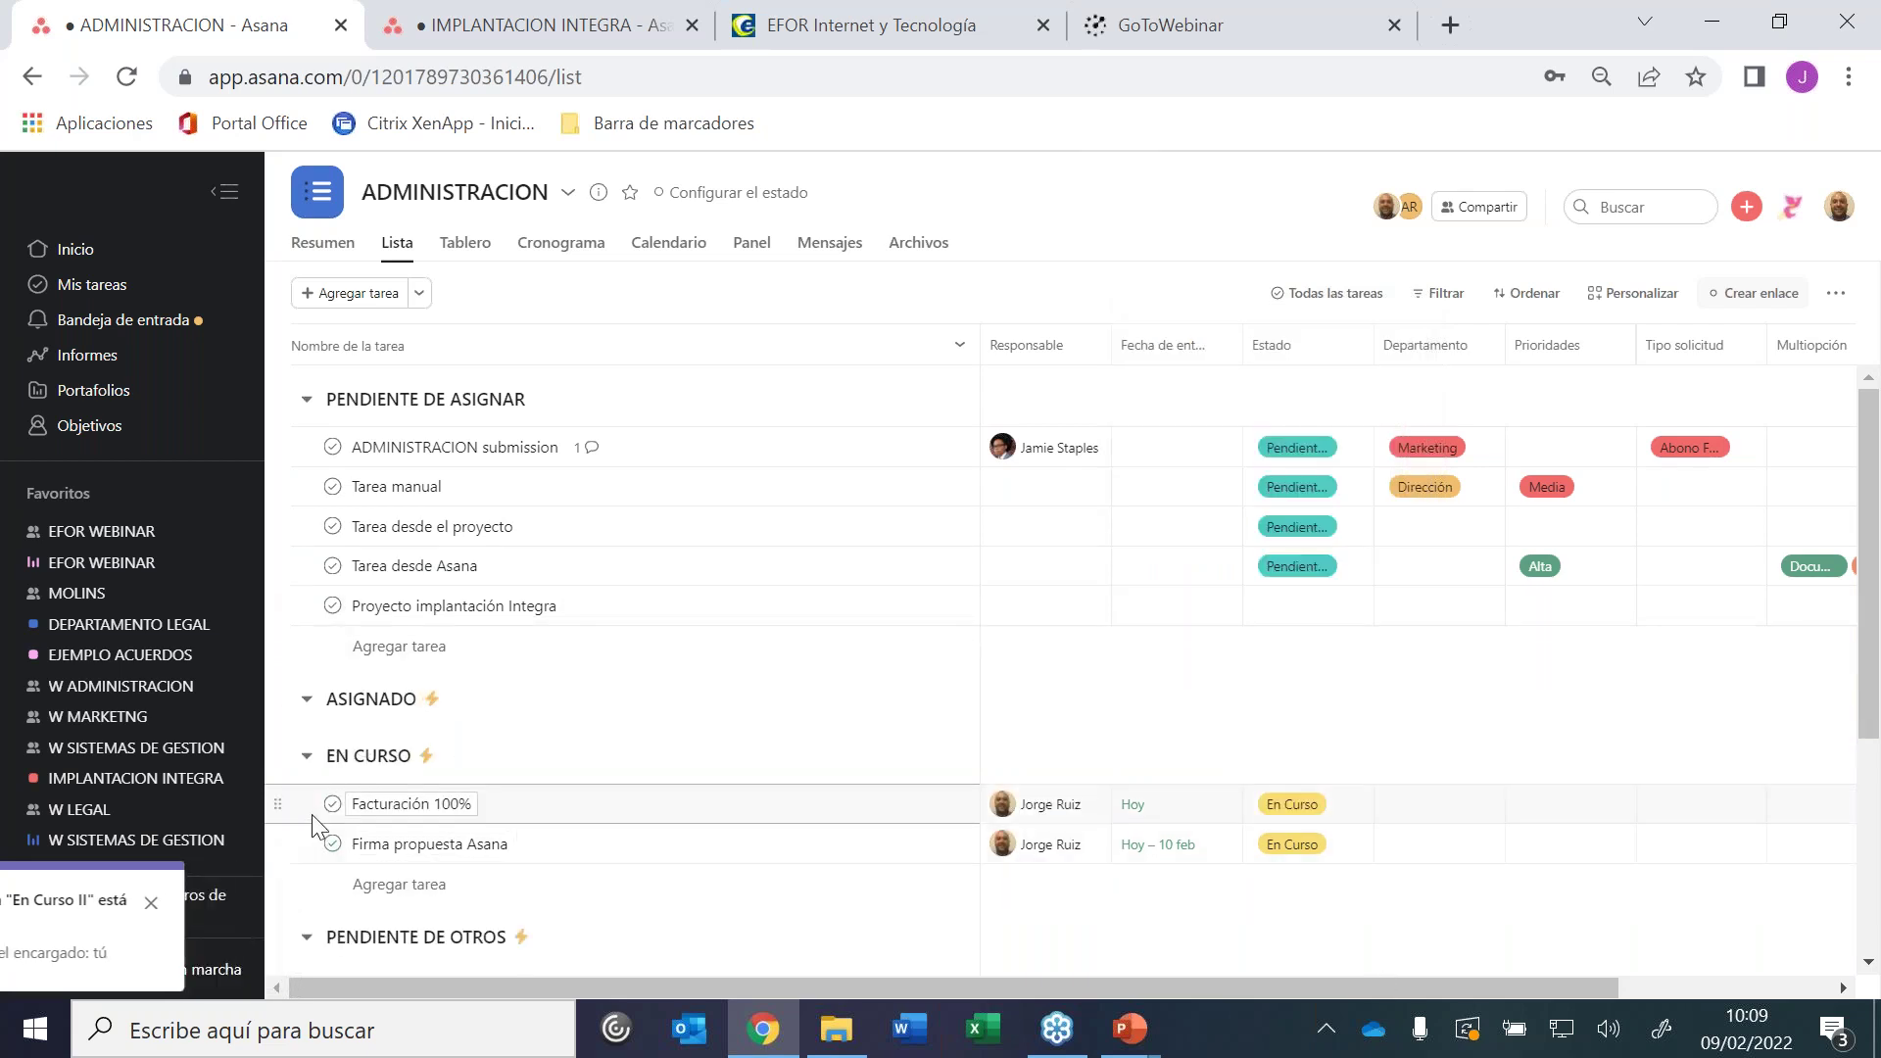
Open the "Facturación 100%" task under EN CURSO and write a comment reading "Factura #" followed by the invoice number
left_click(656, 811)
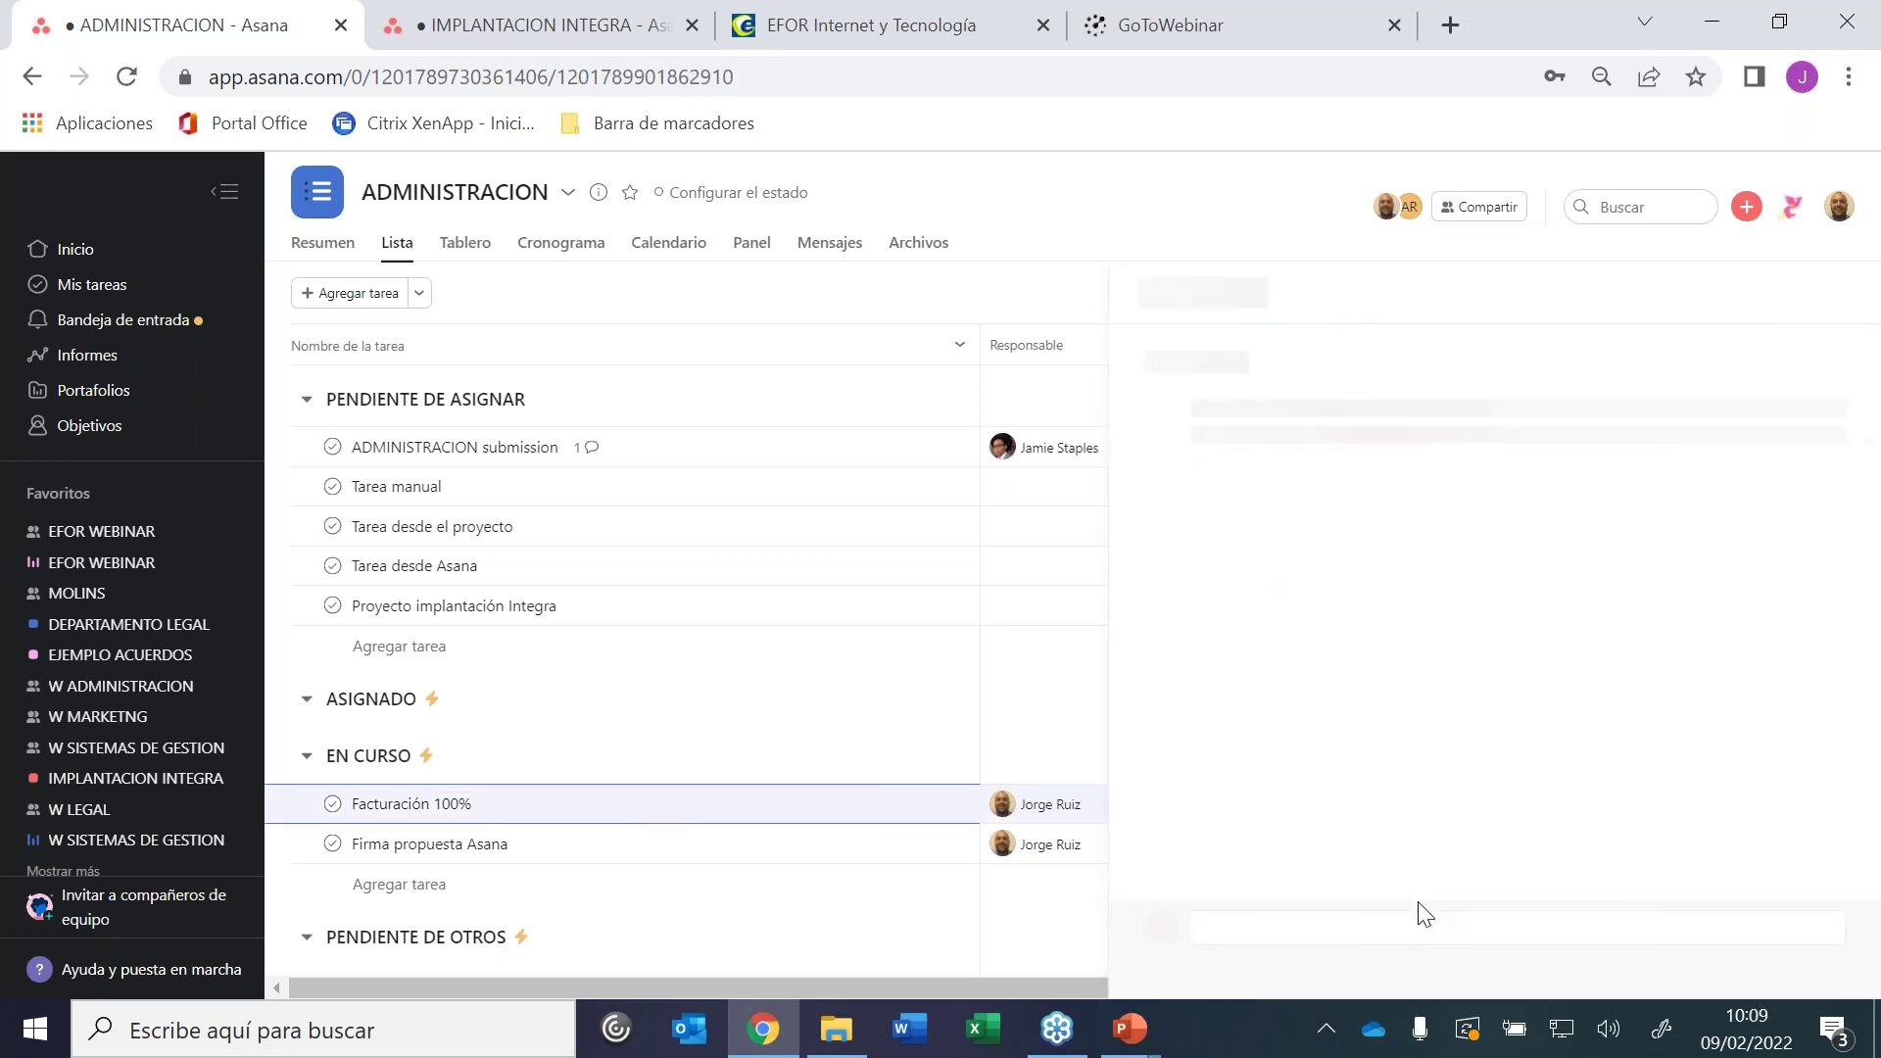
left_click(1299, 870)
type("Factura #556")
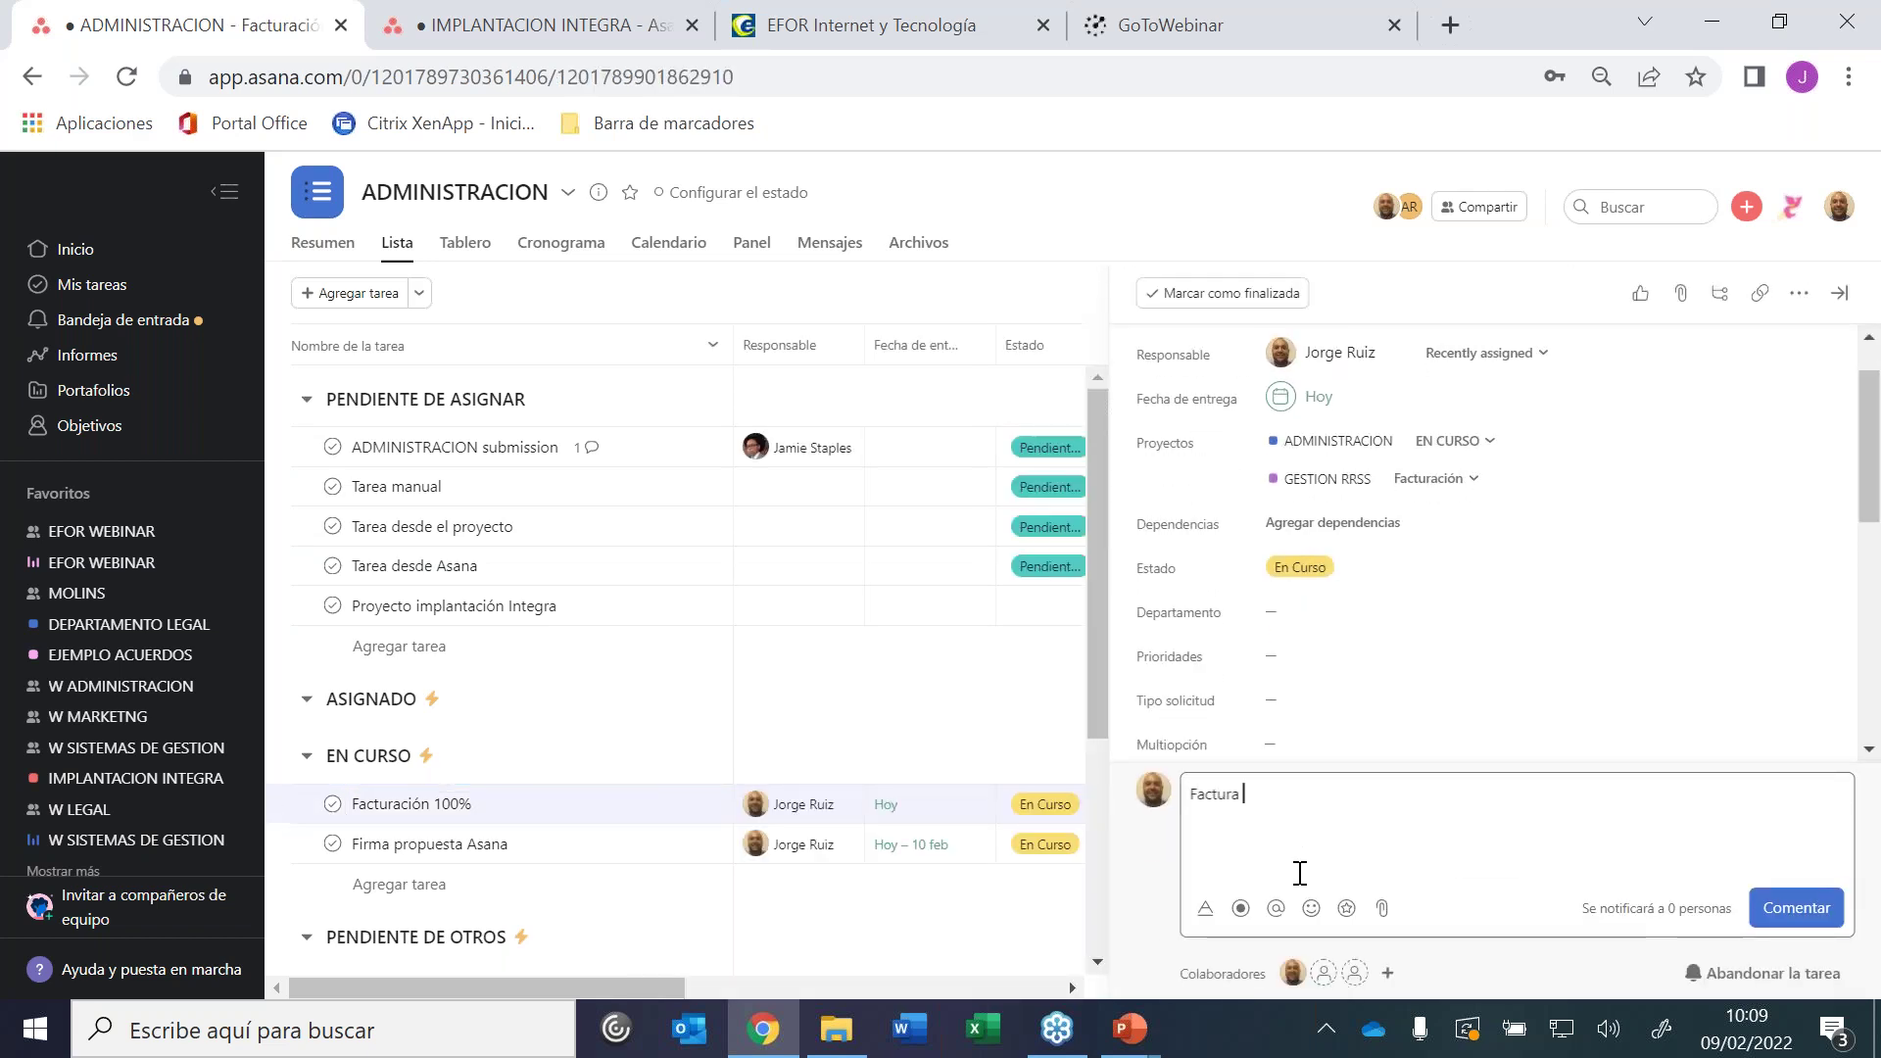
type("56")
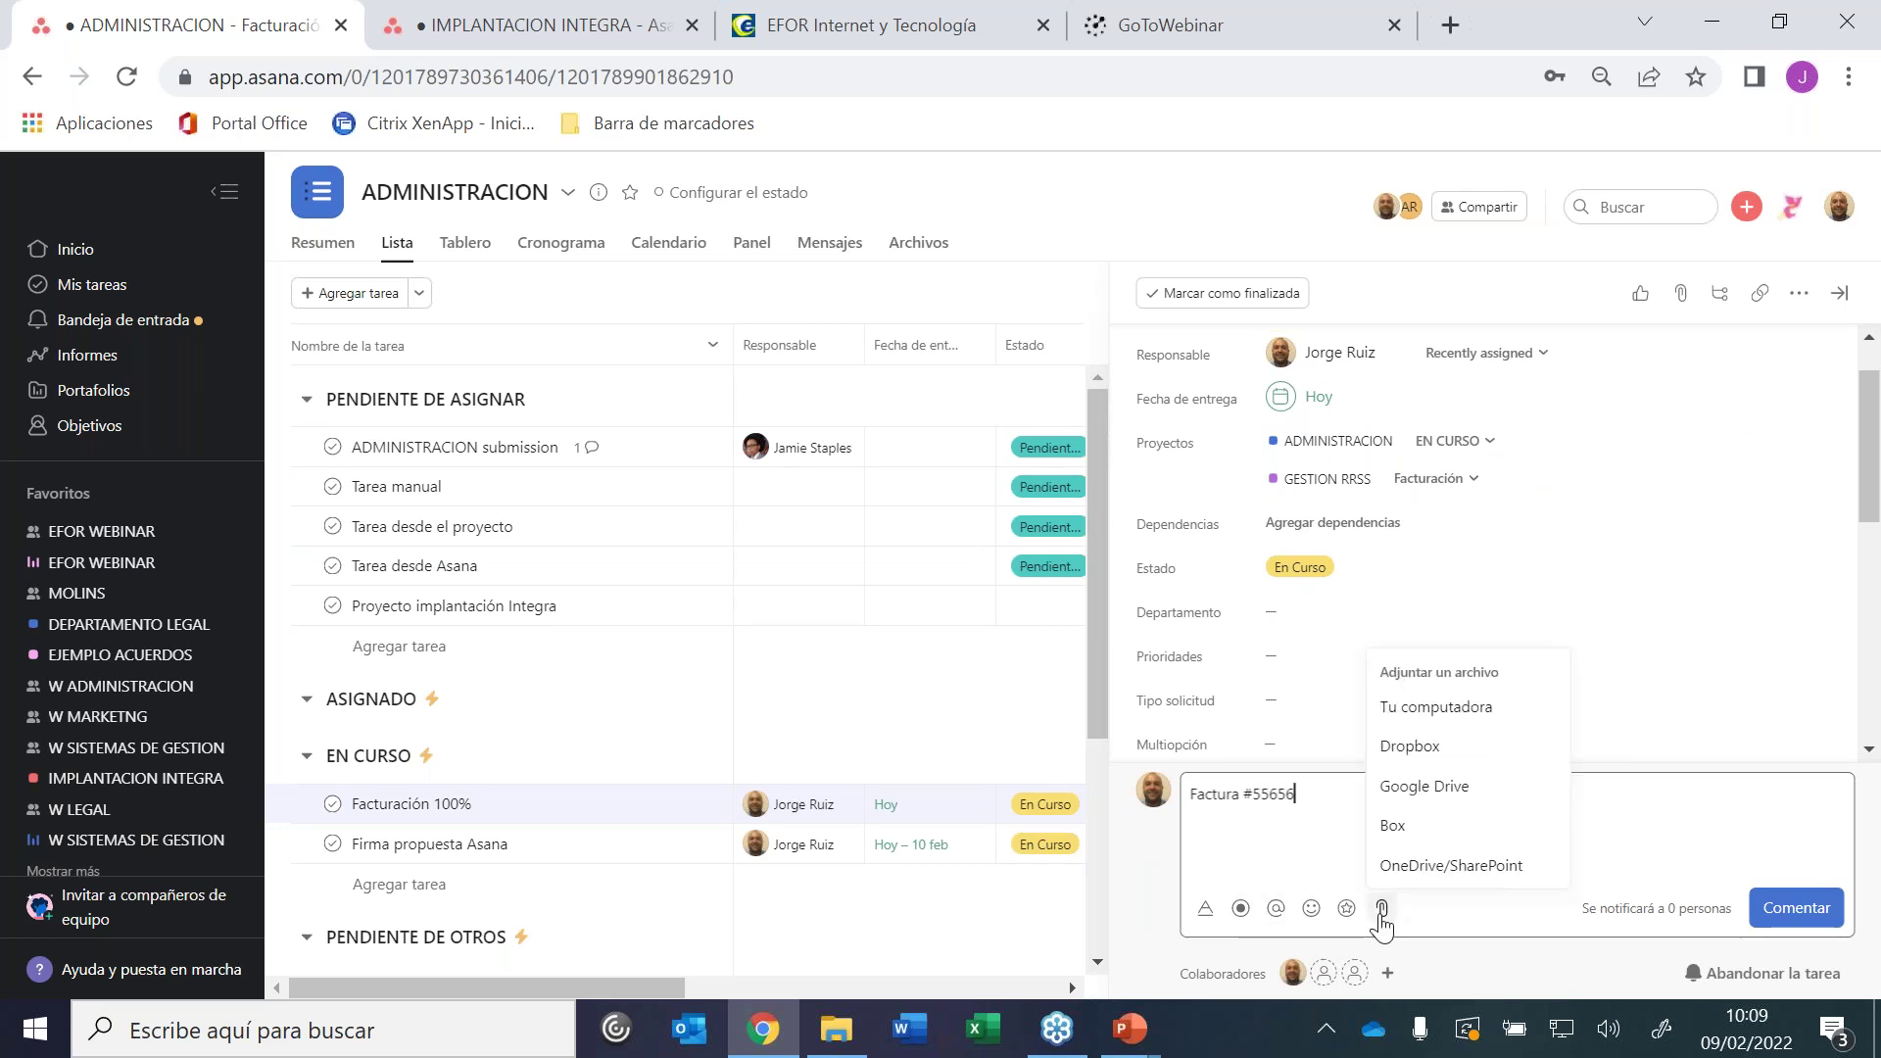
Attach "Nuevo Documento de Microsoft Word.doc" from the computer's Escritorio folder to the comment and post it
left_click(1455, 708)
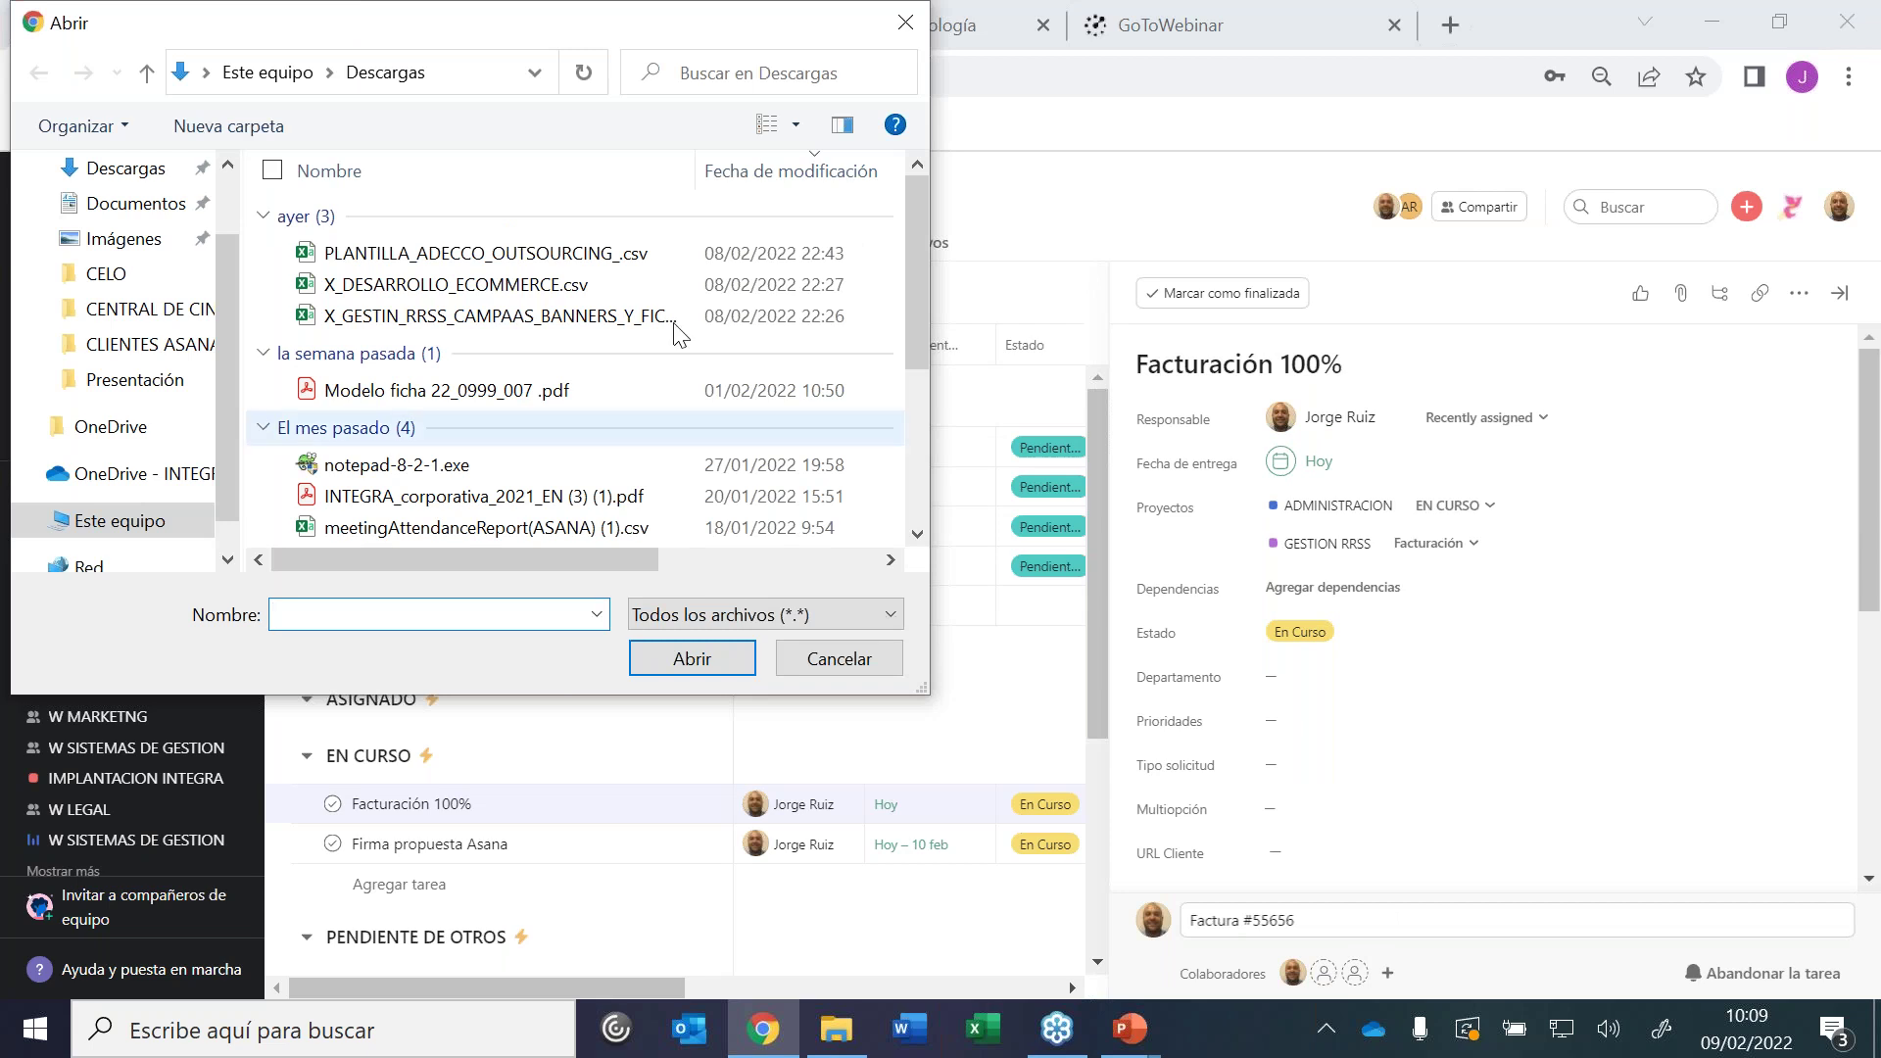
left_click(157, 204)
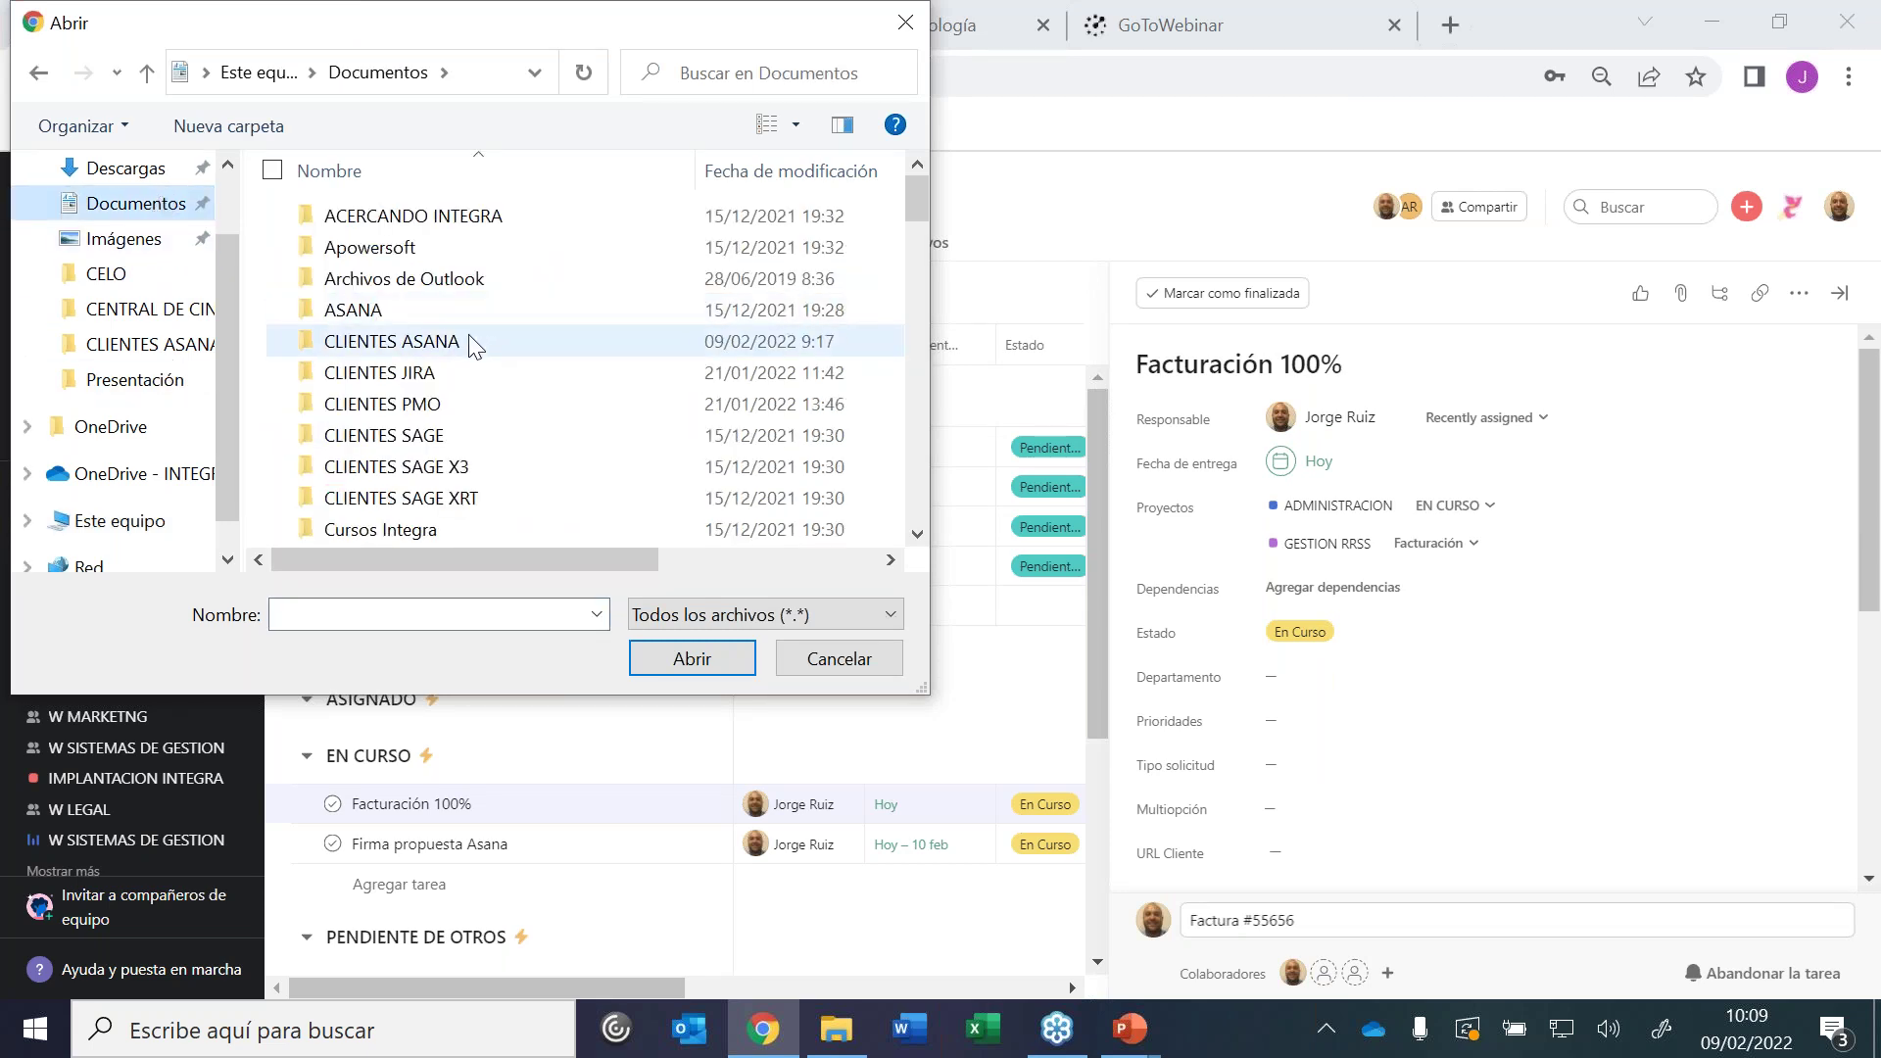
left_click(228, 164)
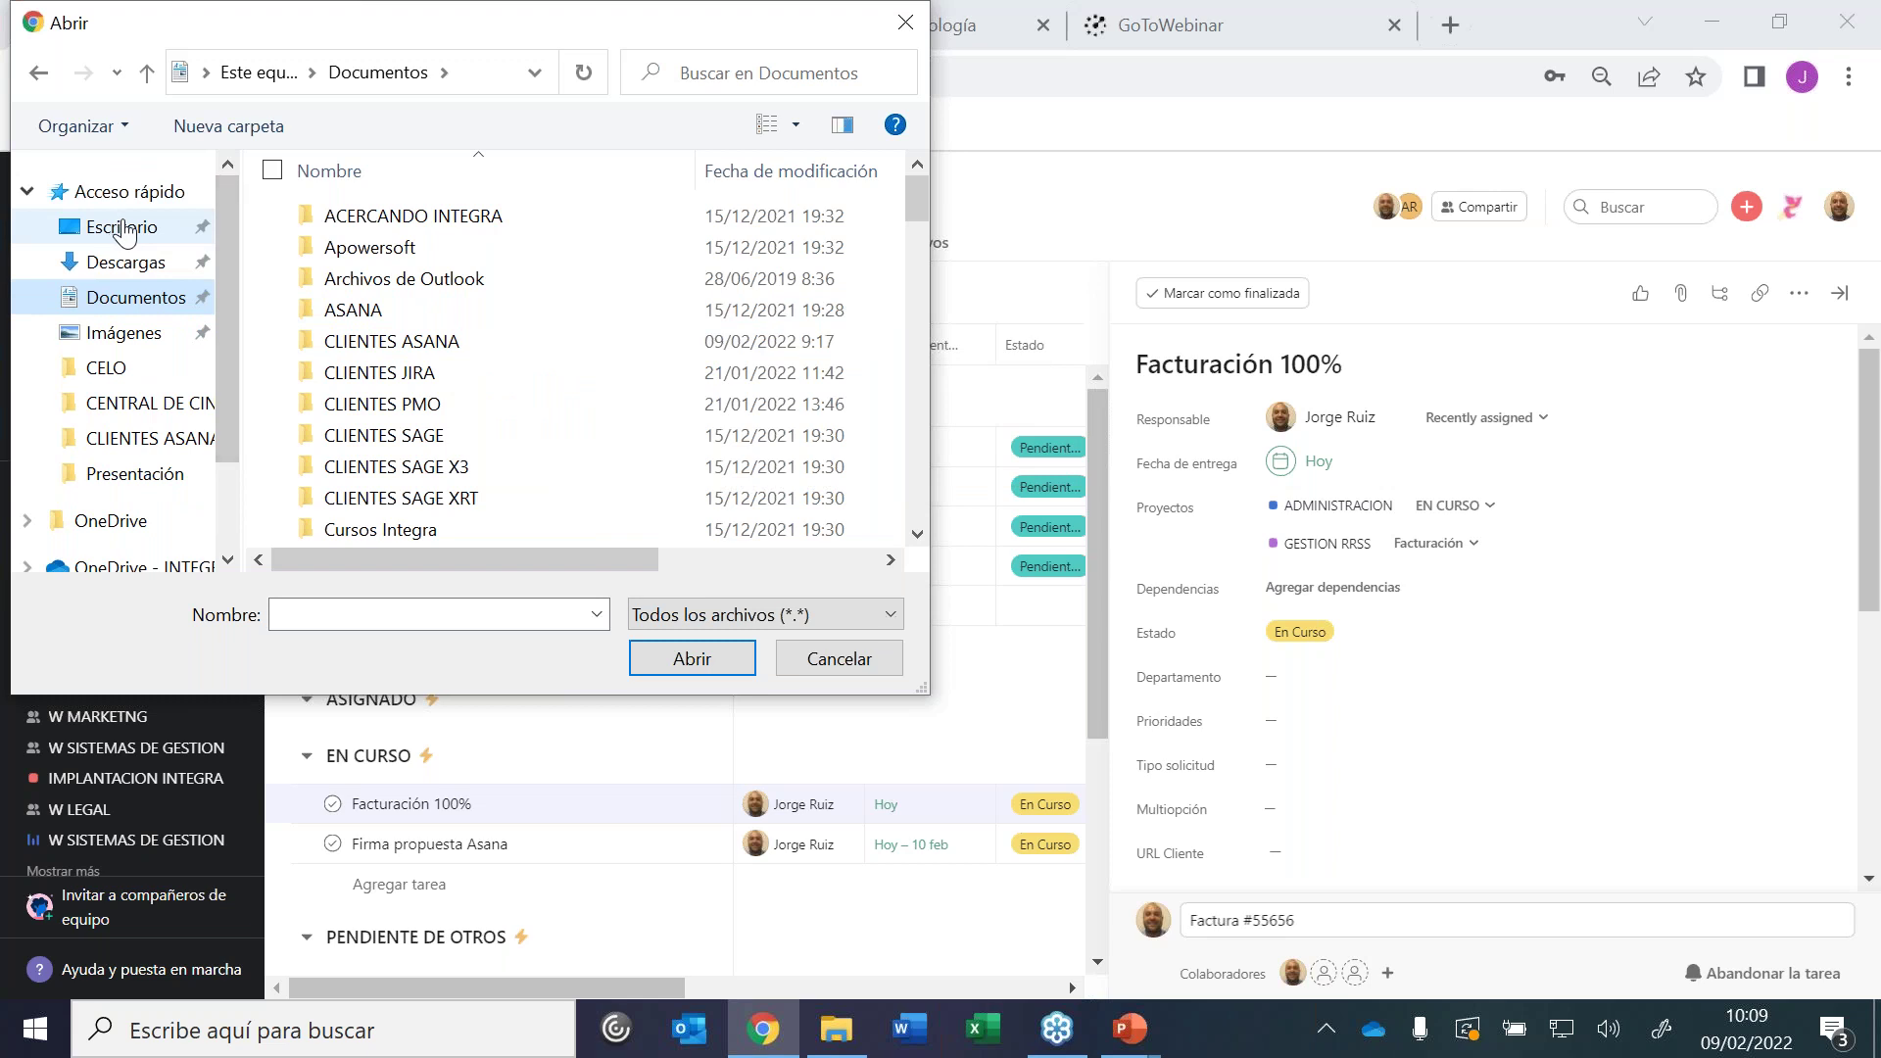
left_click(121, 226)
left_click_drag(922, 286, 909, 428)
left_click(573, 378)
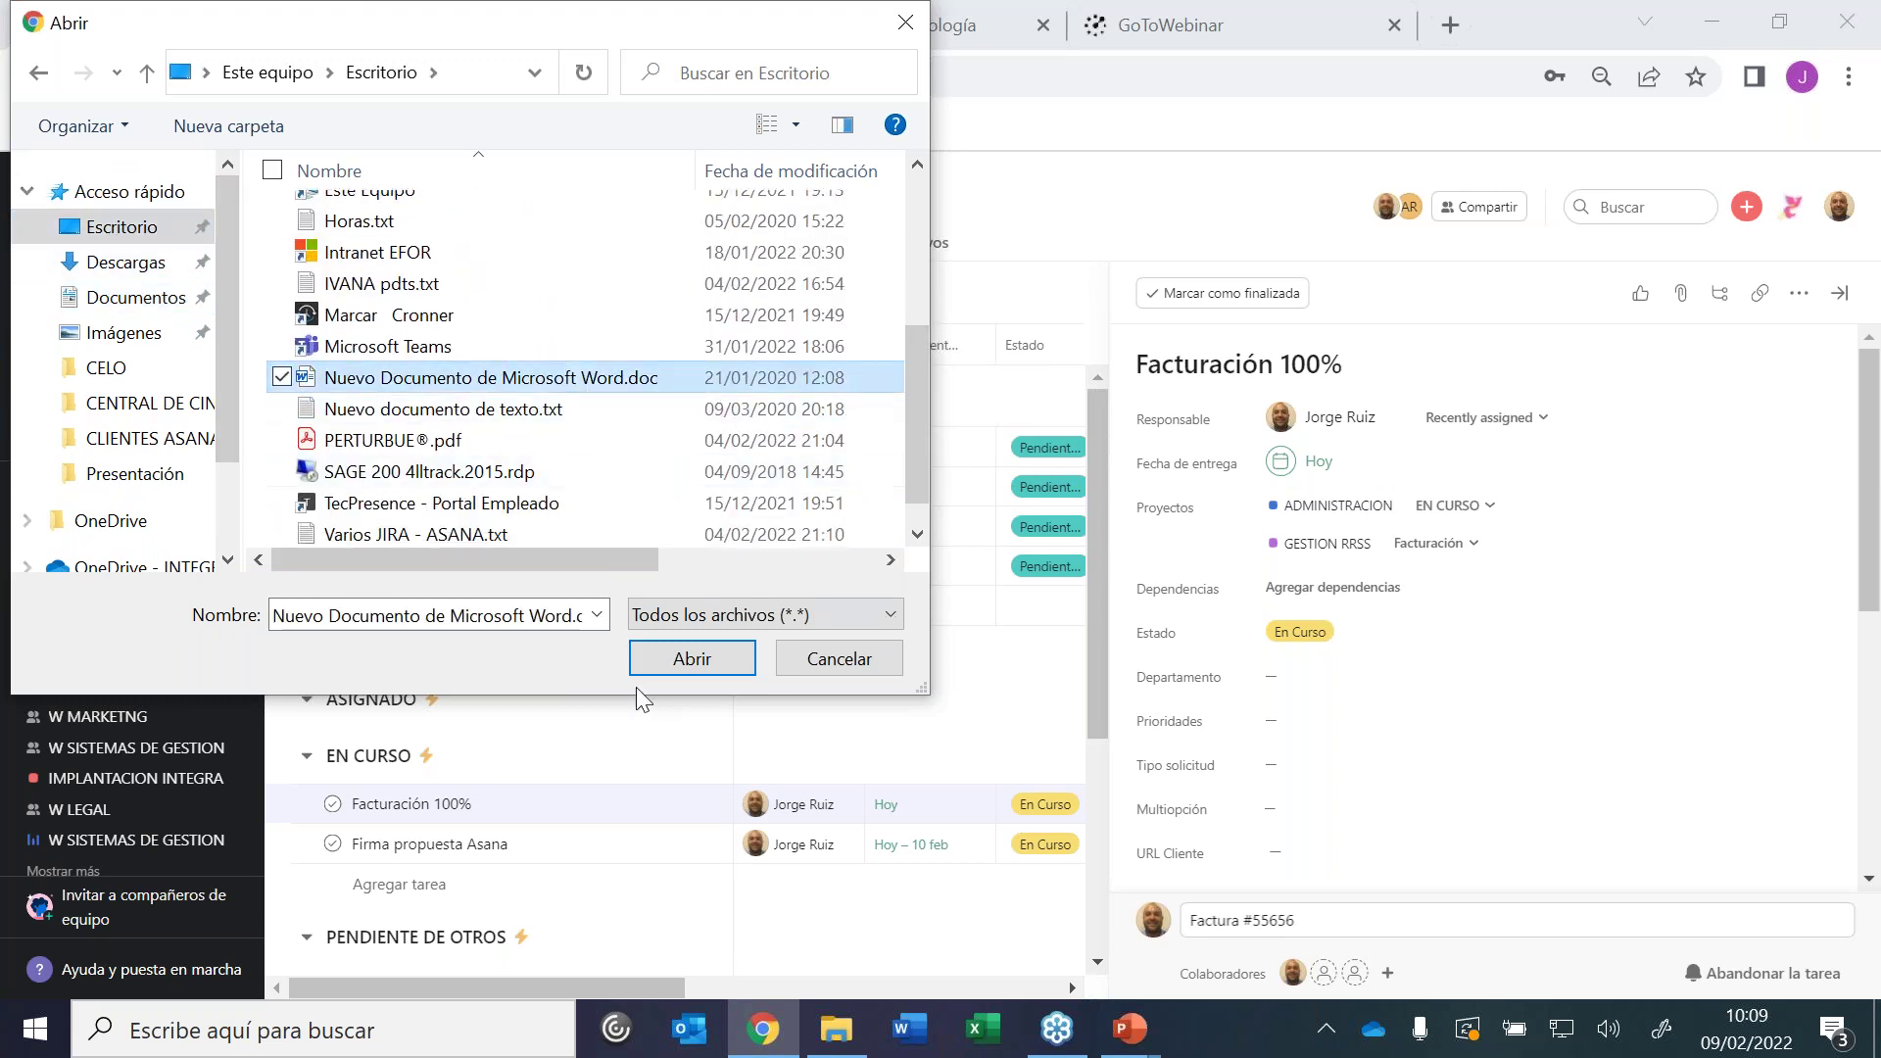
left_click(692, 658)
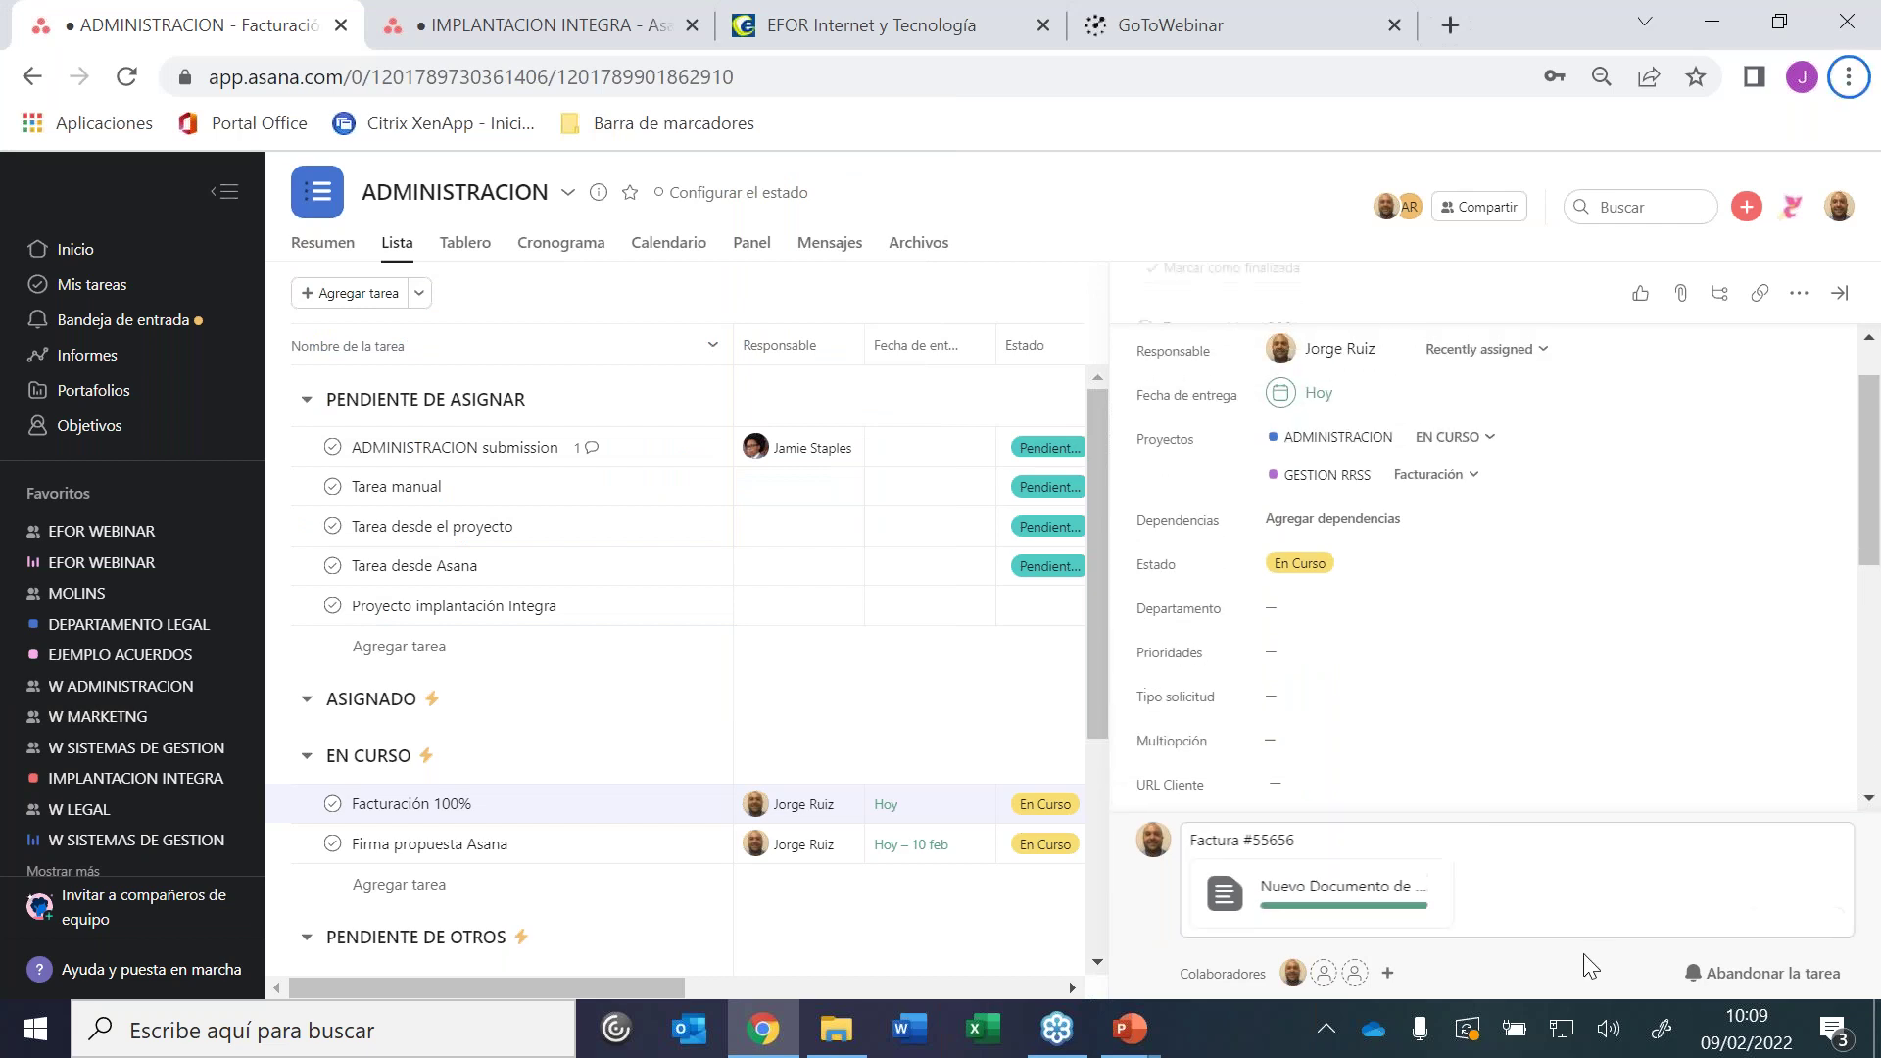
left_click(1630, 860)
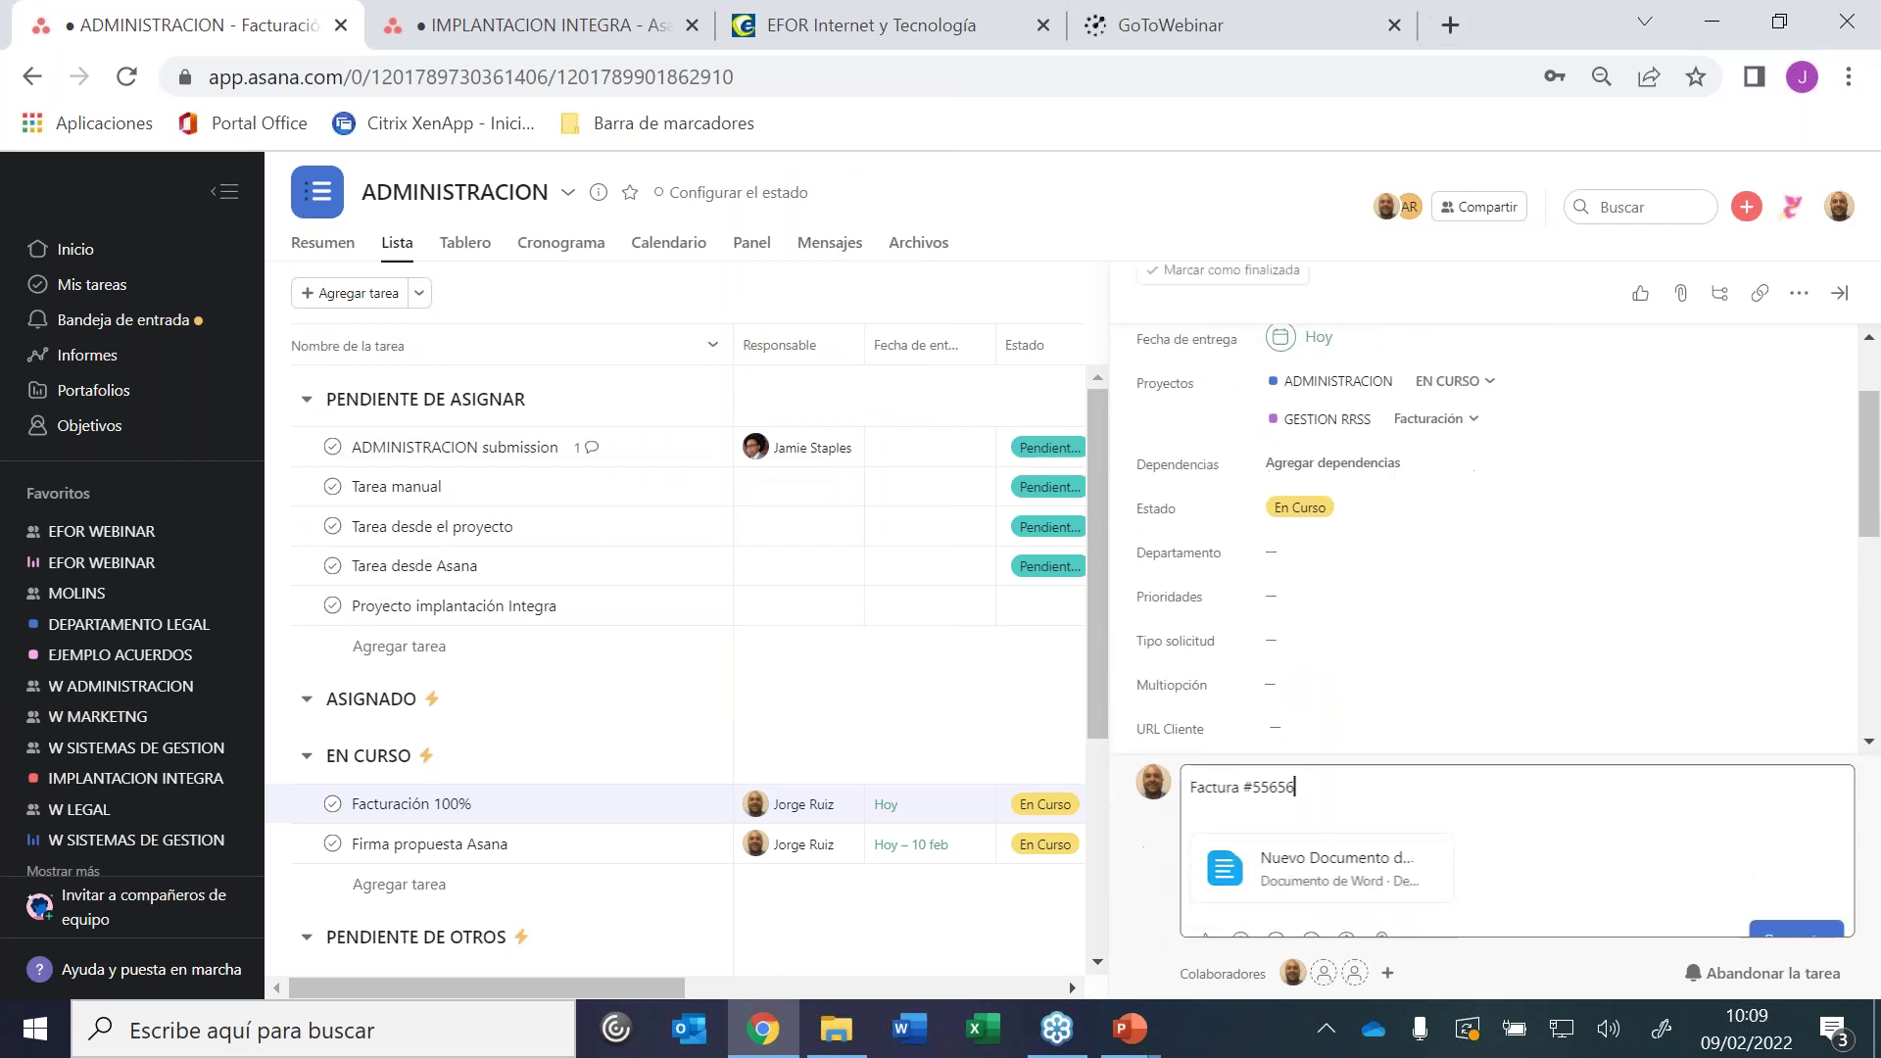
left_click(1817, 908)
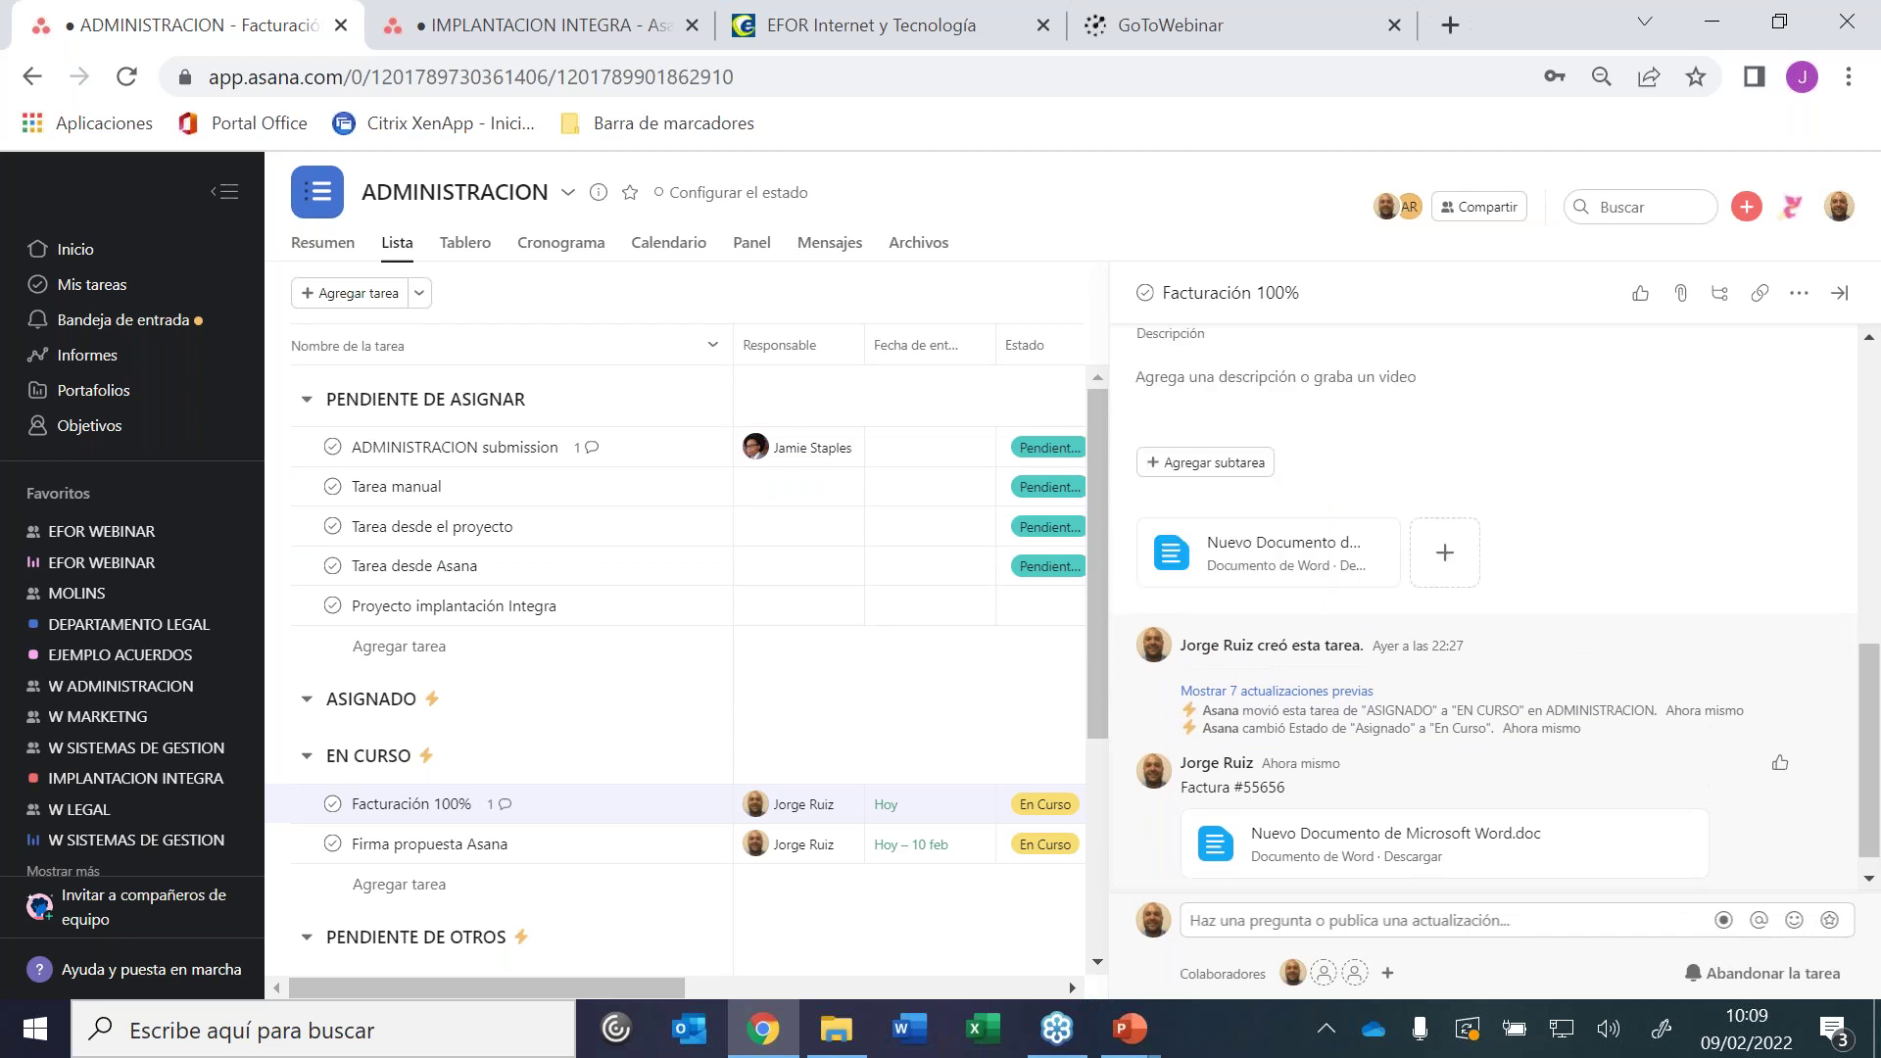
Mark the "Facturación 100%" task as complete, close its details and check it in the FINALIZADO section
left_click(1145, 293)
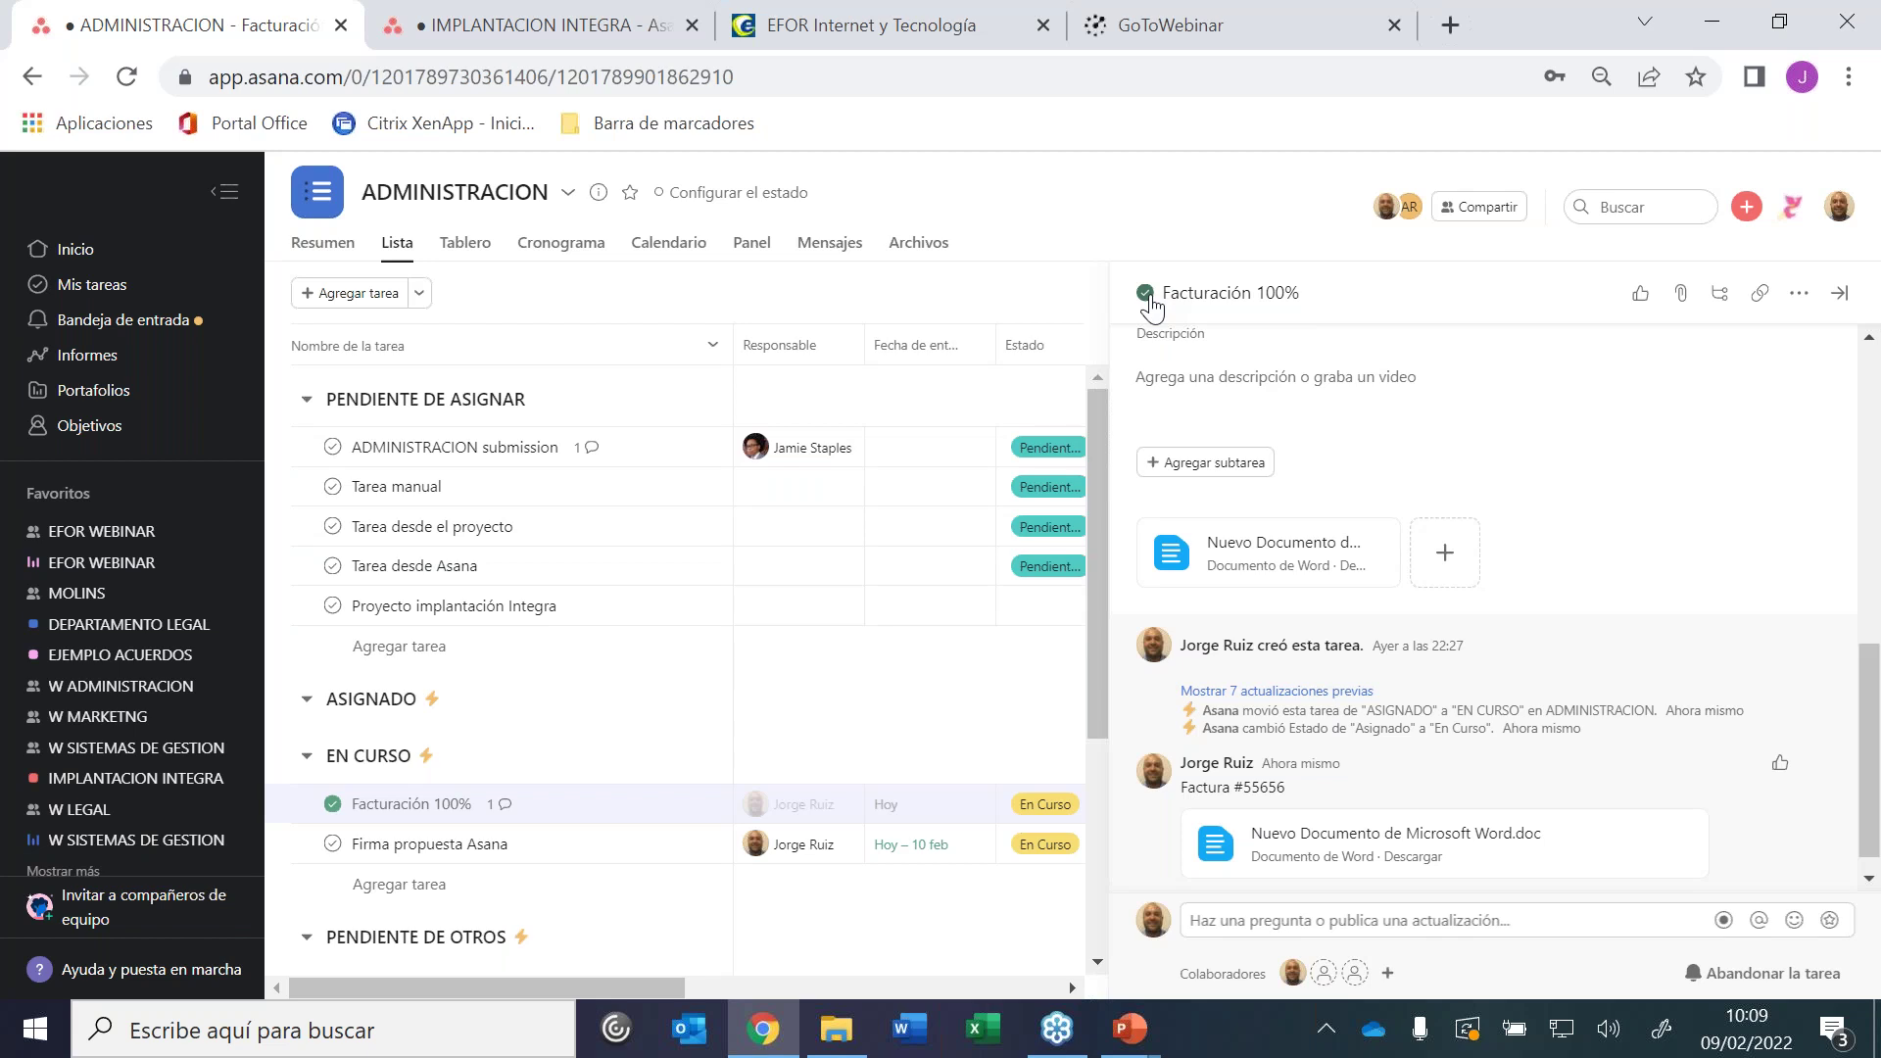
left_click(1838, 294)
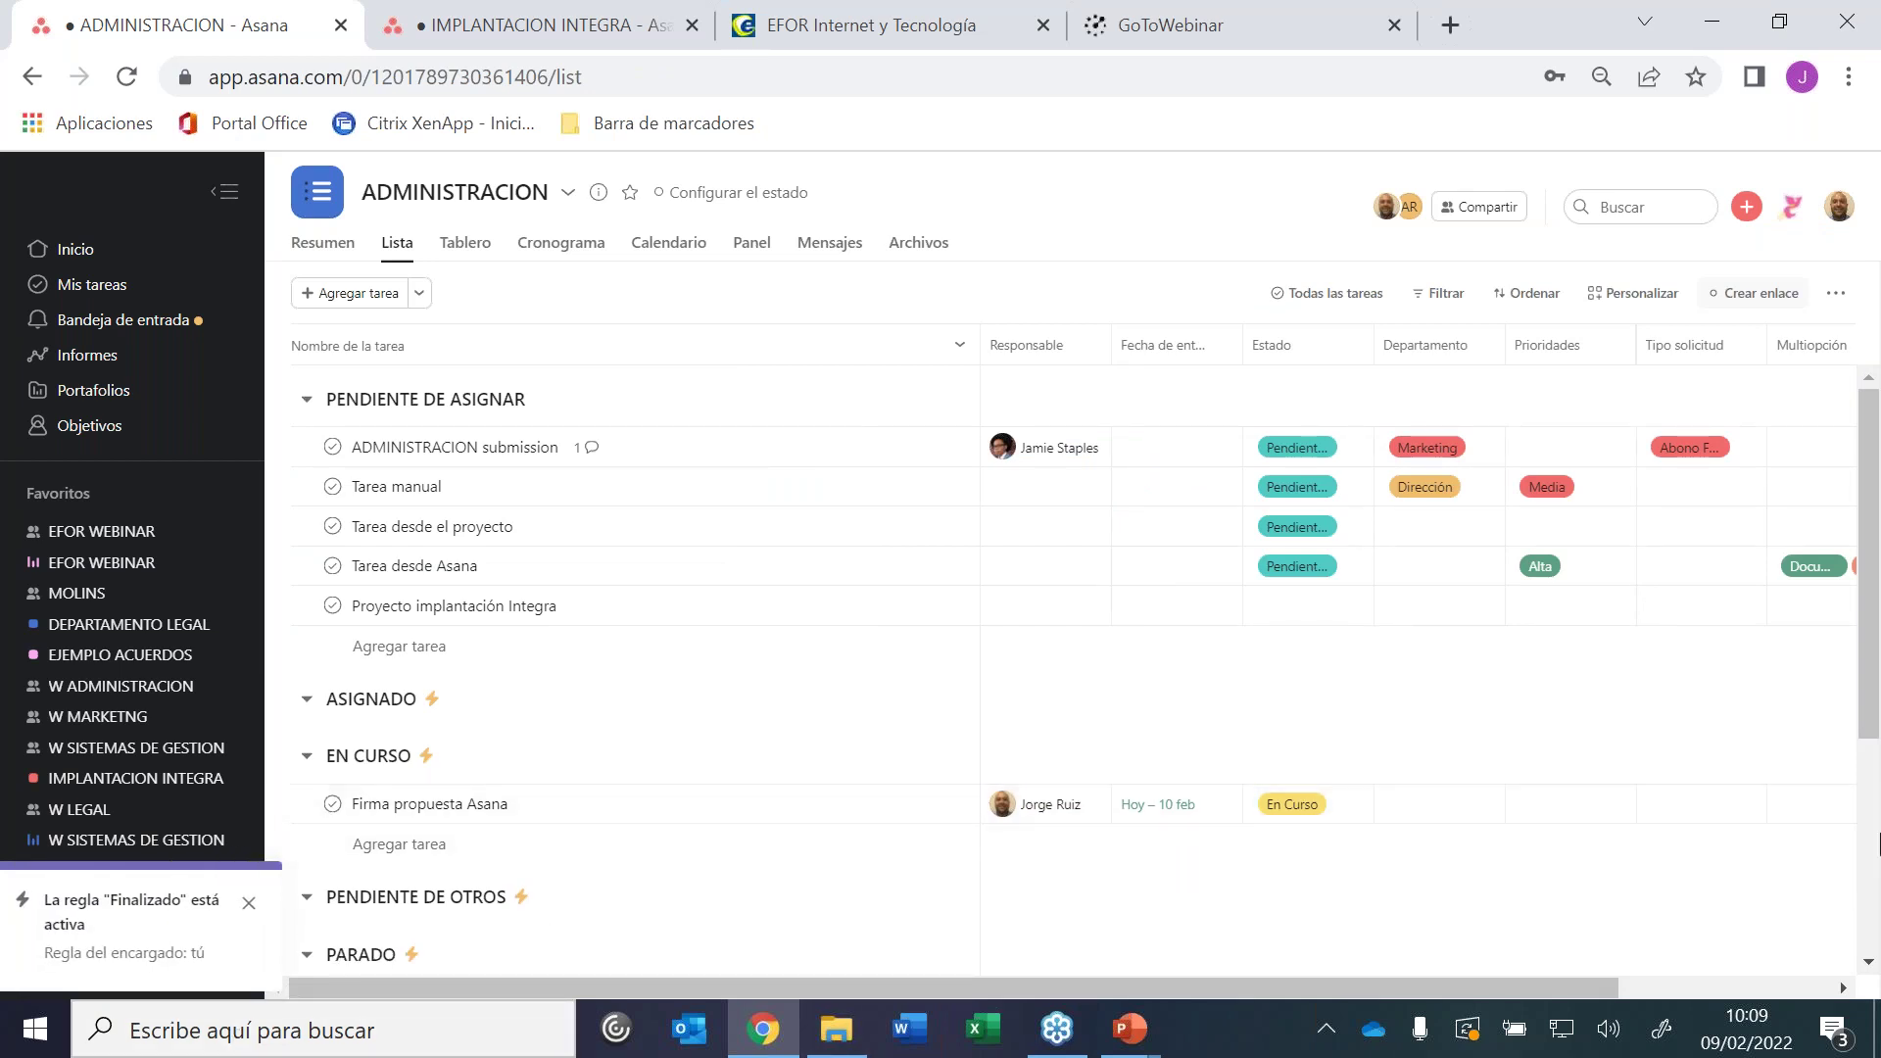
scroll(1878, 842, "down", 4)
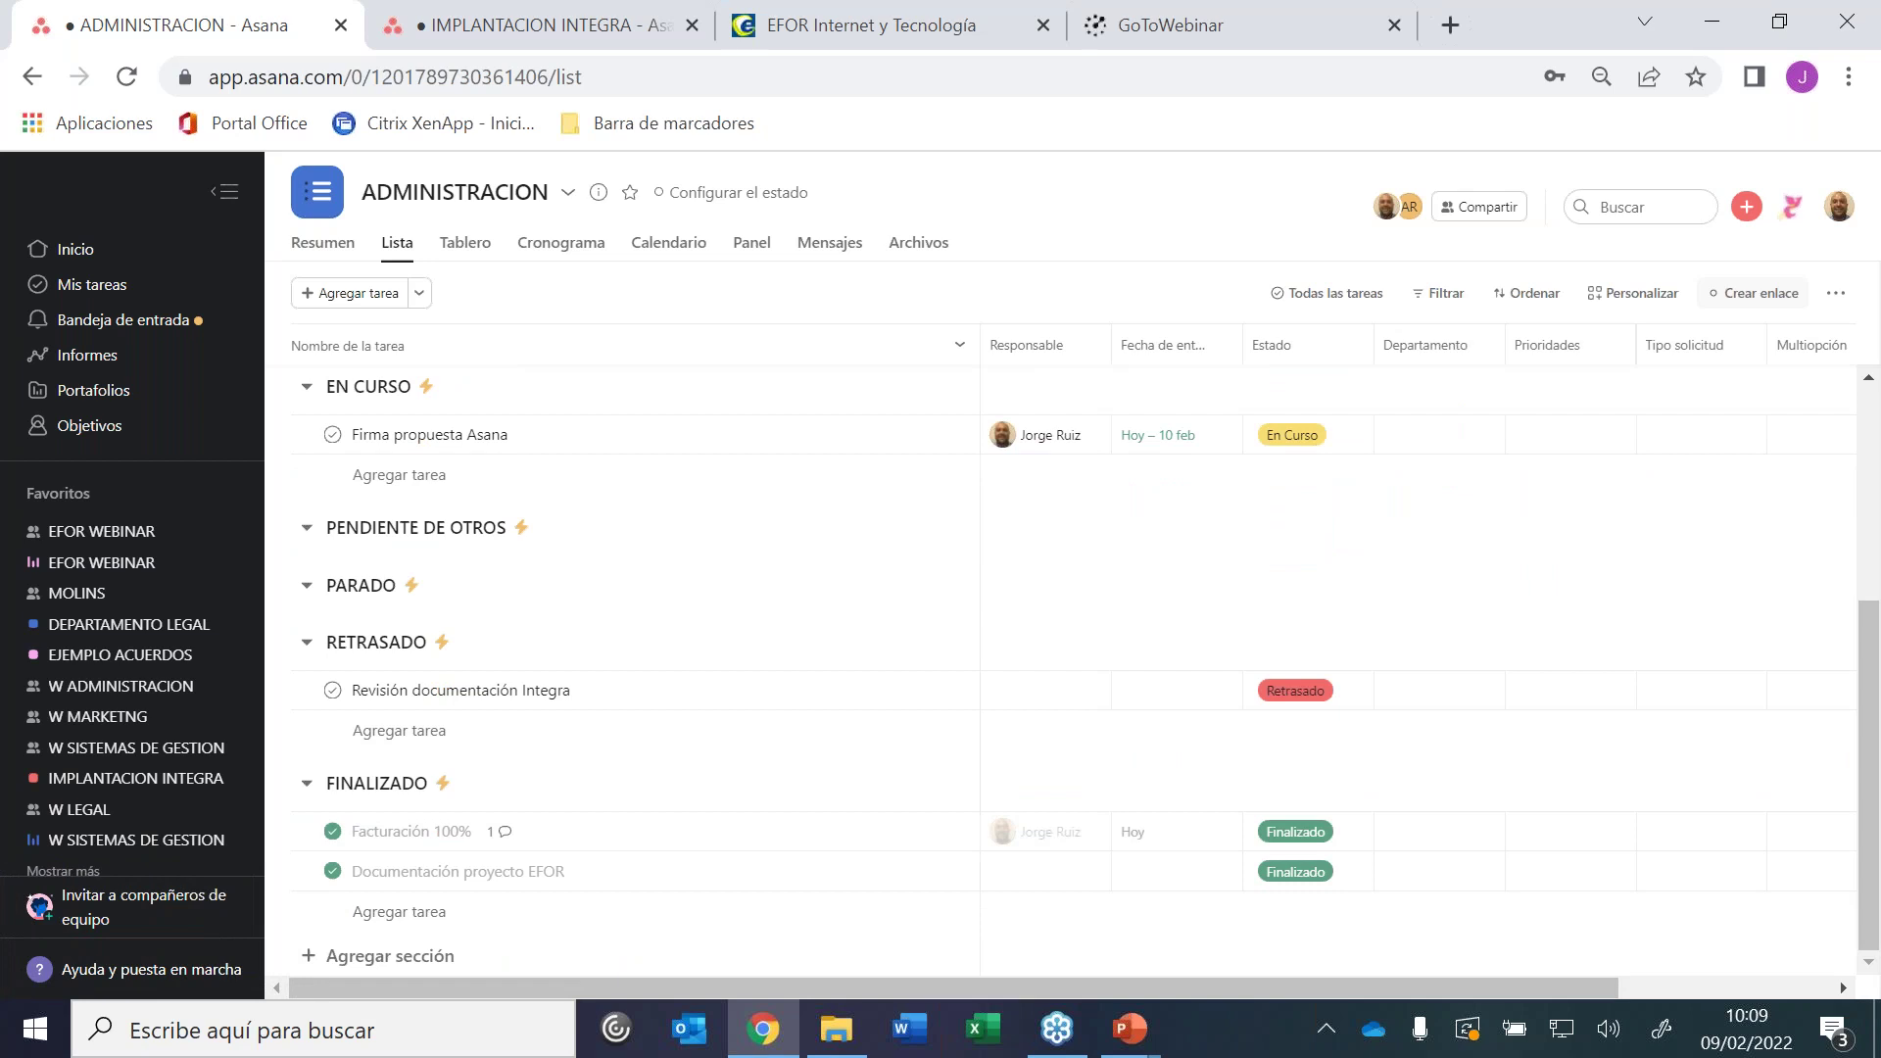
Open the W MARKETNG team's GESTION RRSS project and review the "Facturación 100%" task's fields, attachment and activity, closing its details when done
left_click(77, 718)
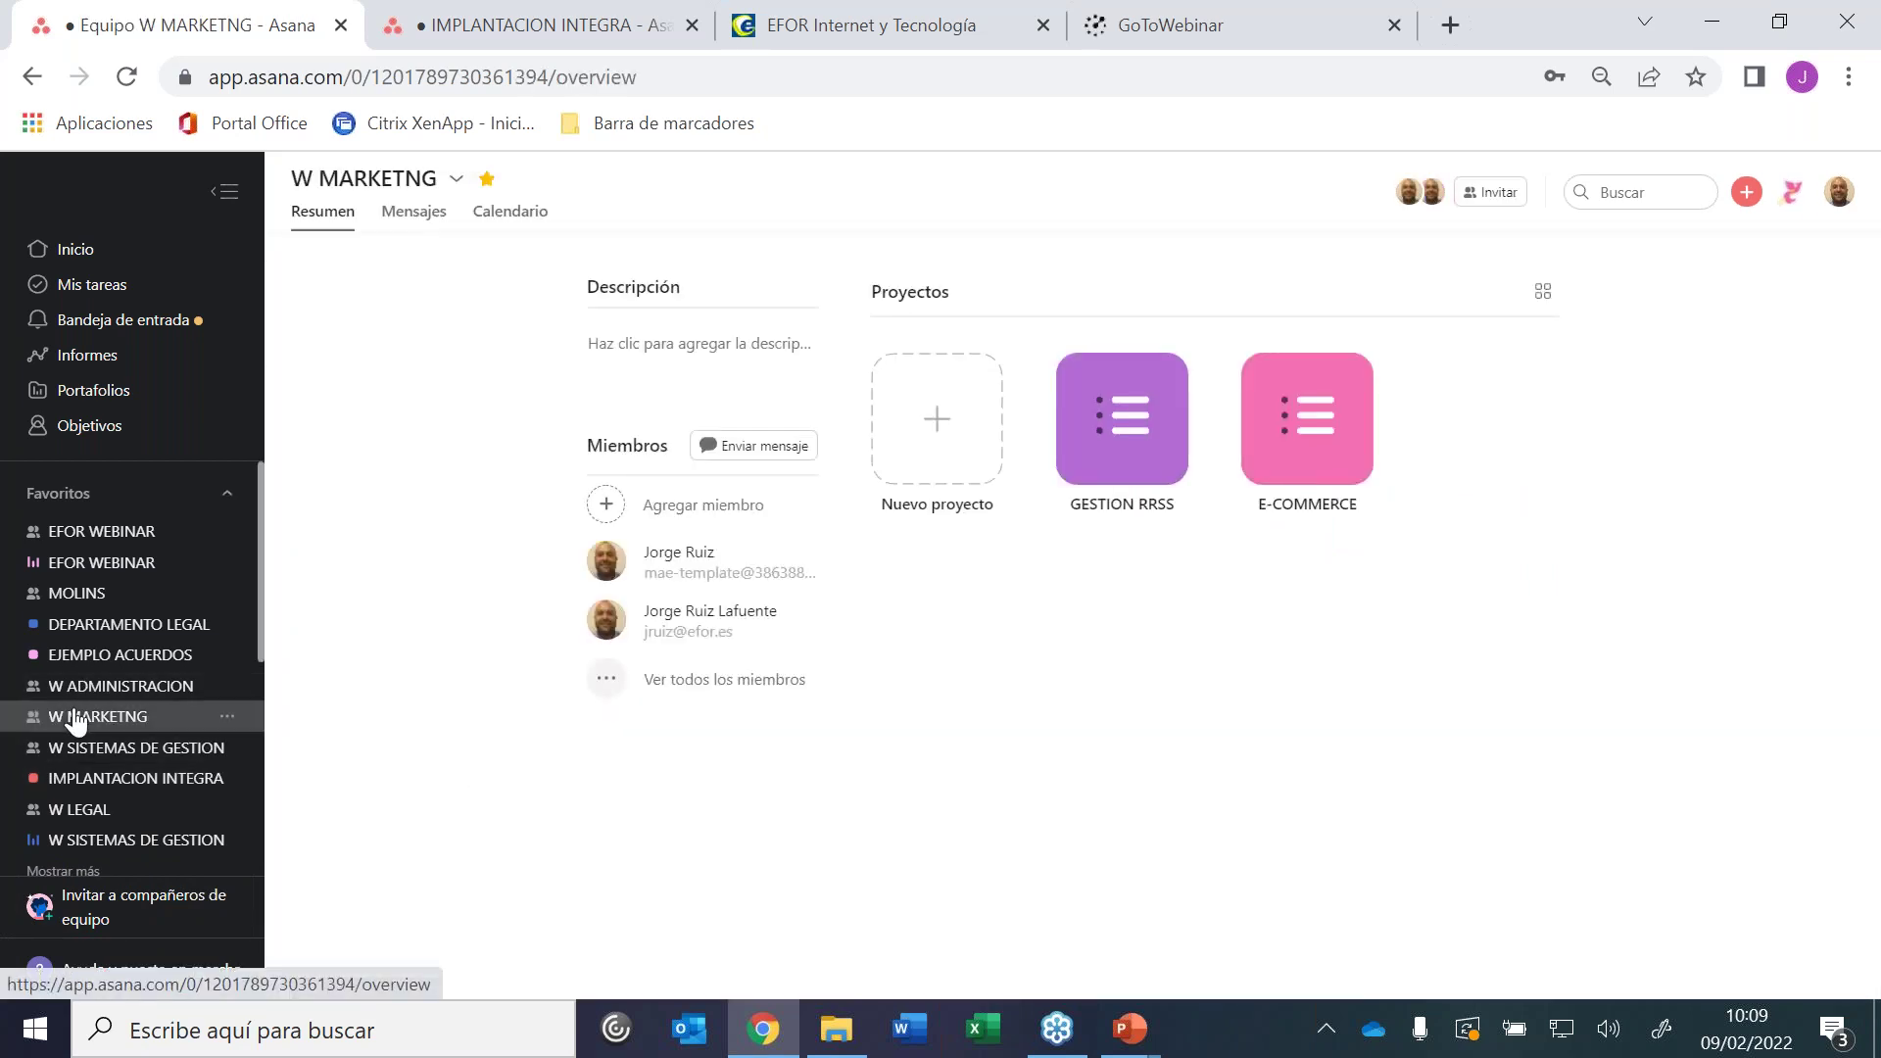
left_click(1120, 431)
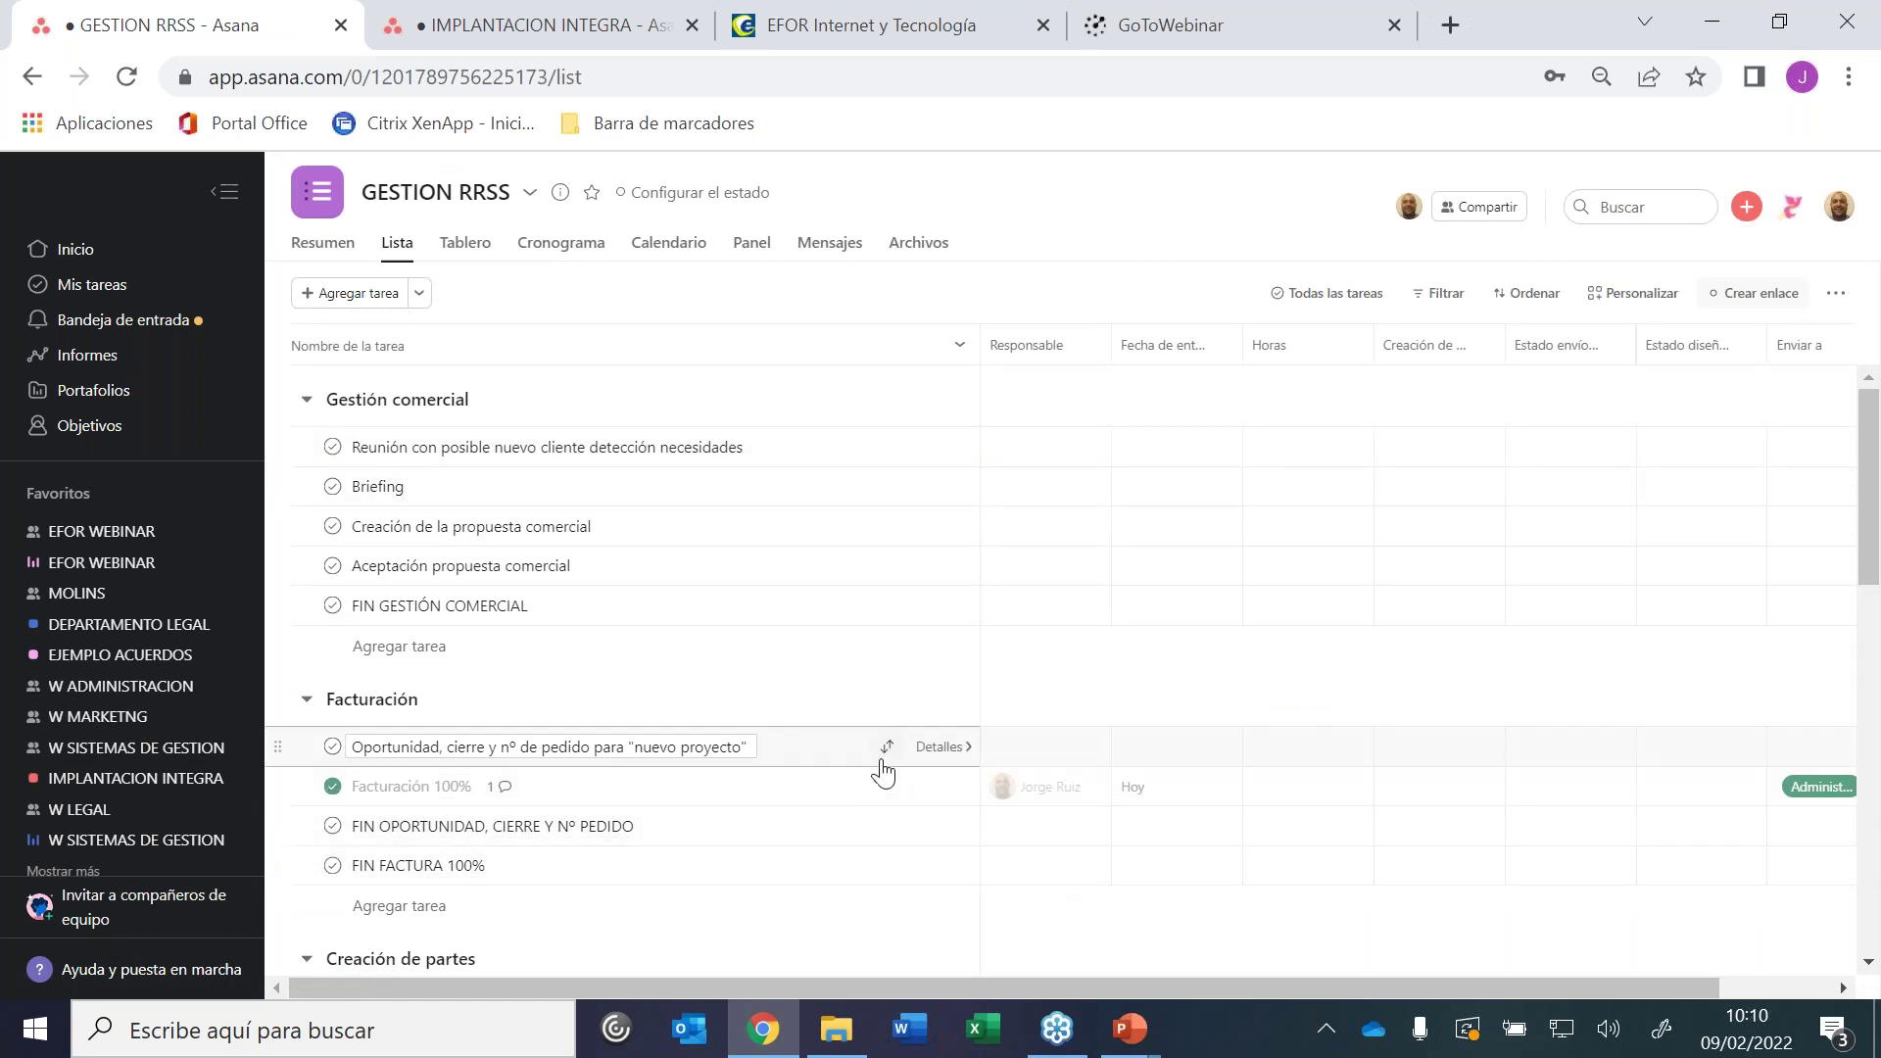
left_click(937, 788)
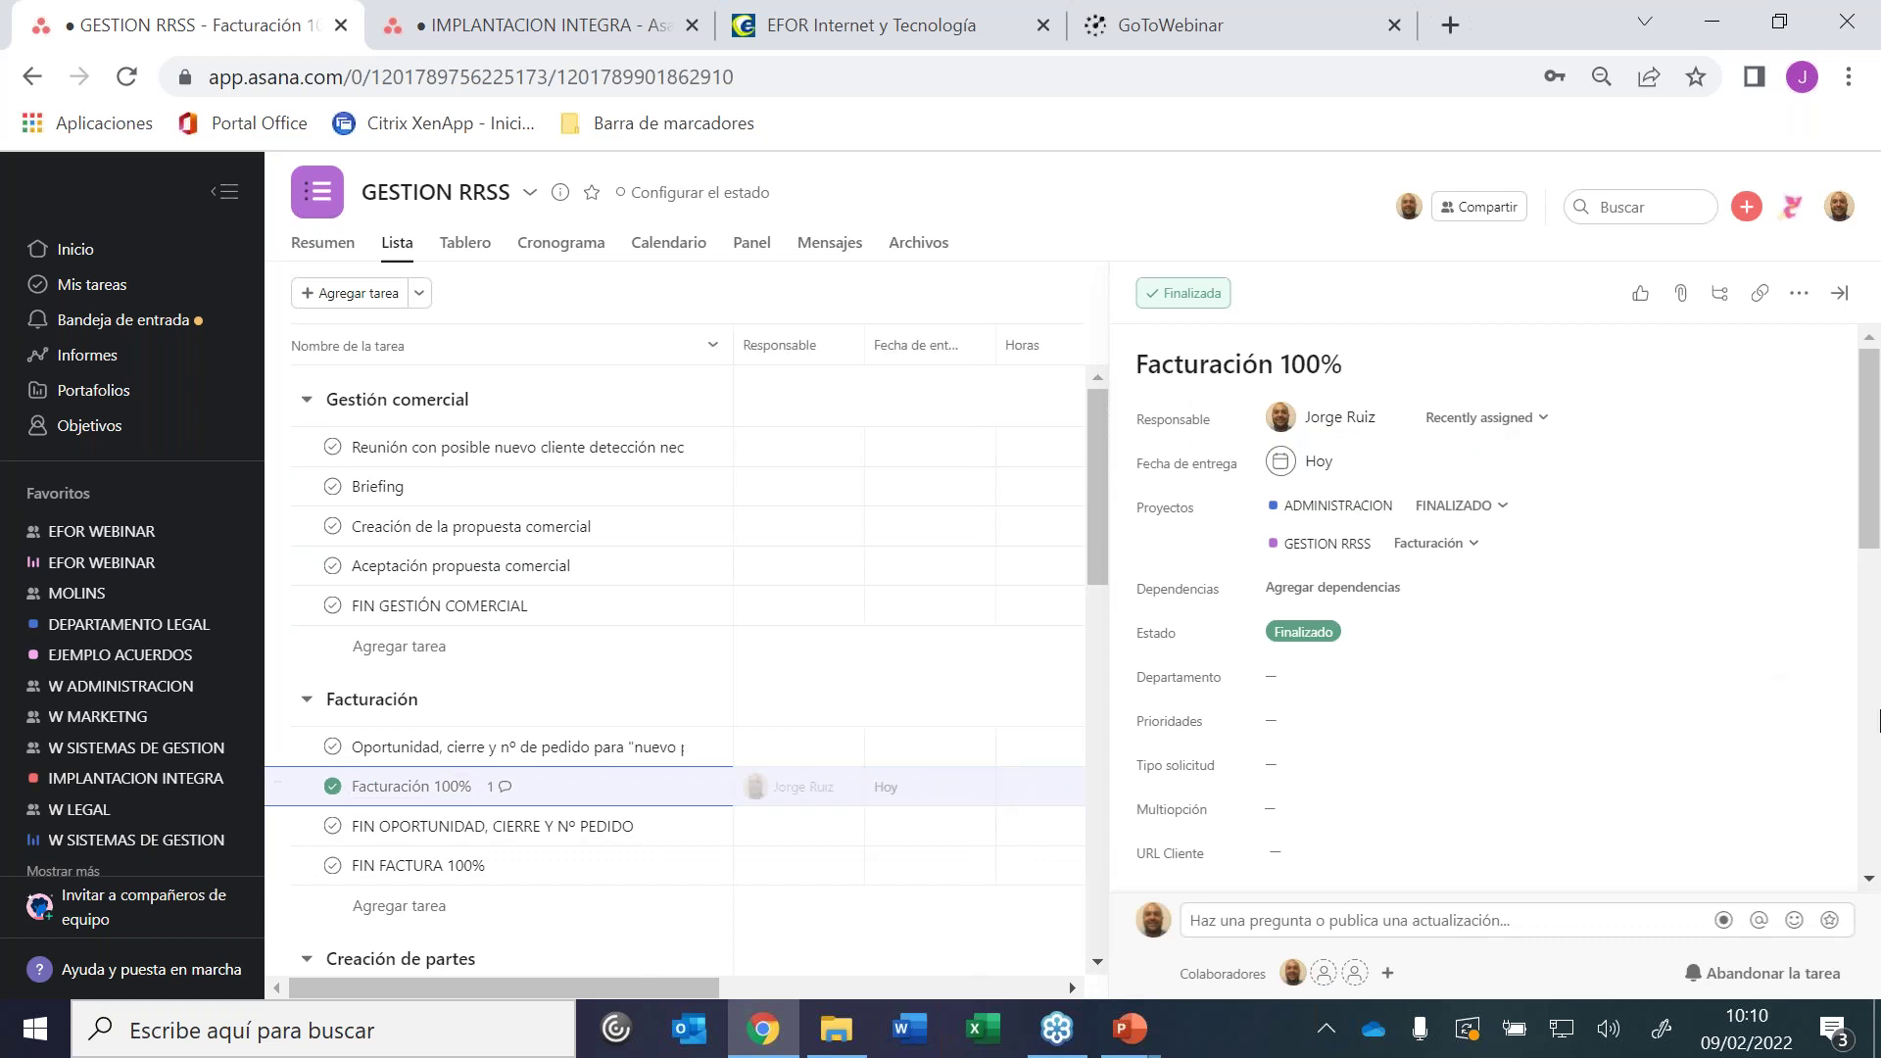
left_click(1873, 813)
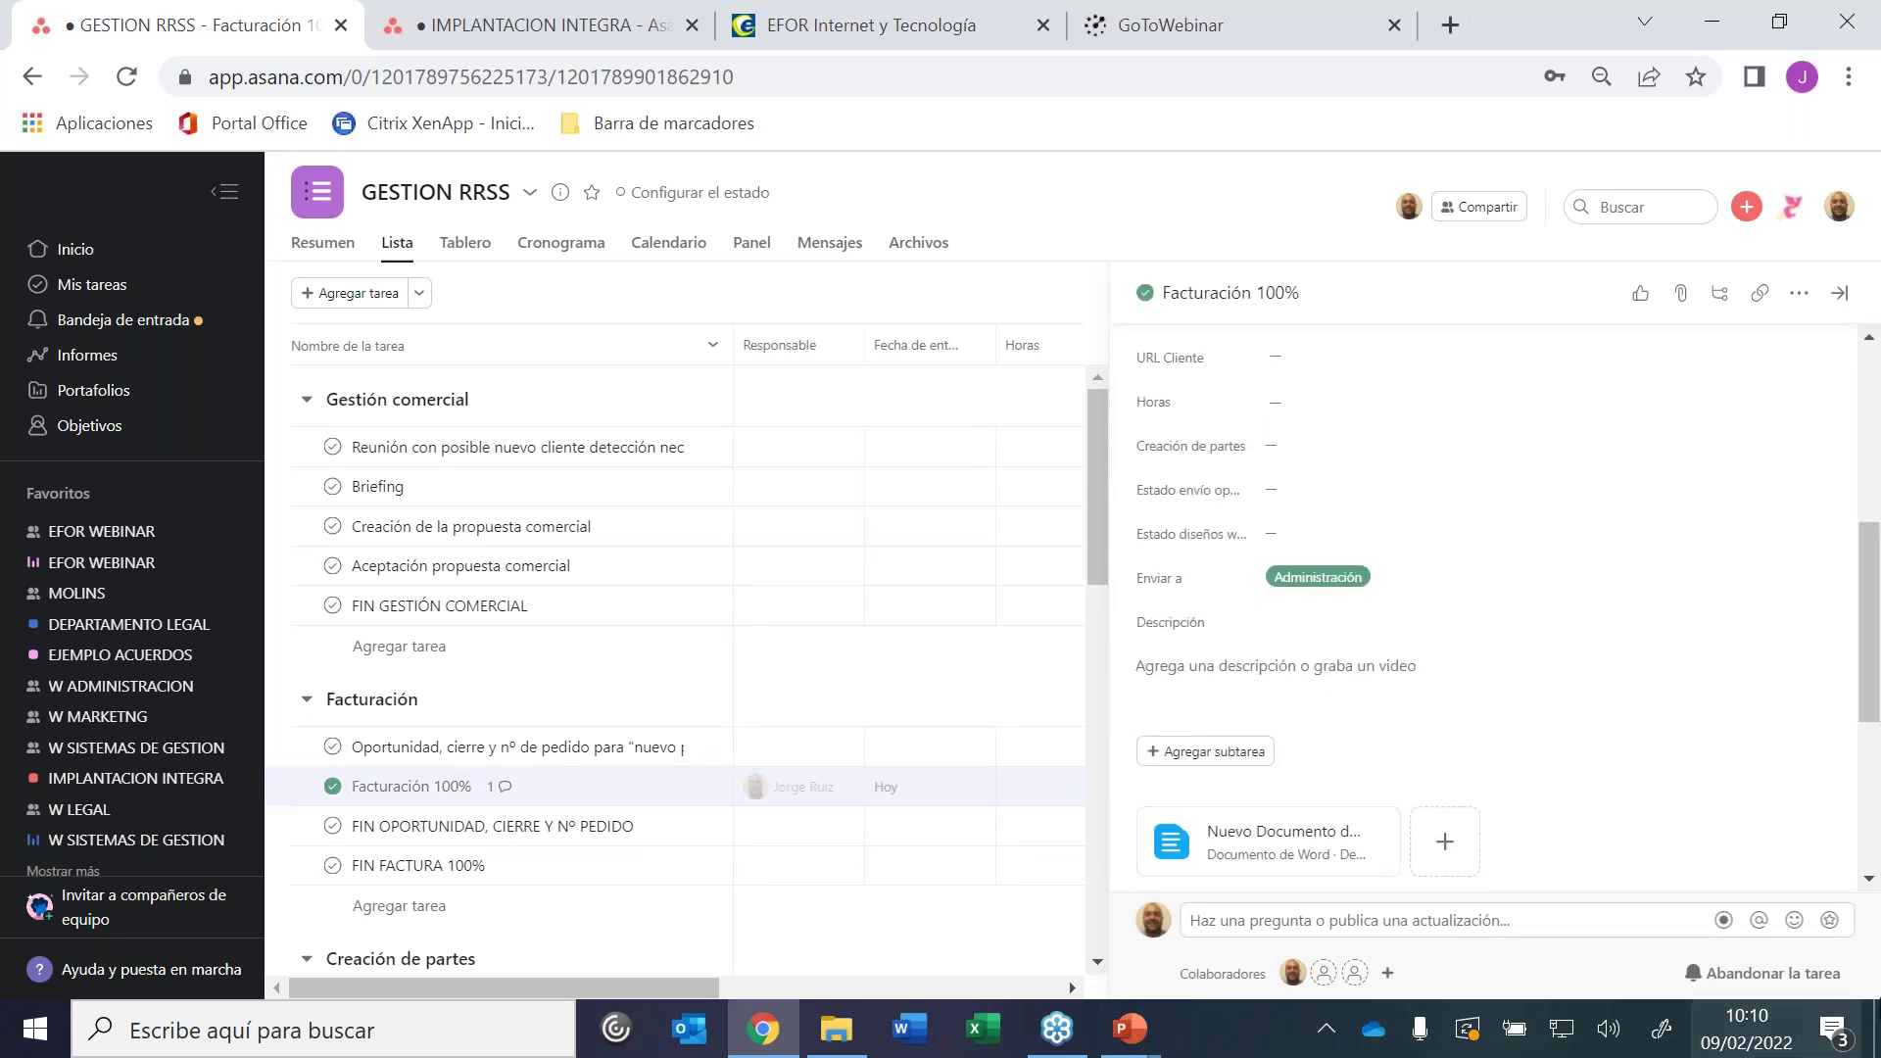
left_click(1872, 813)
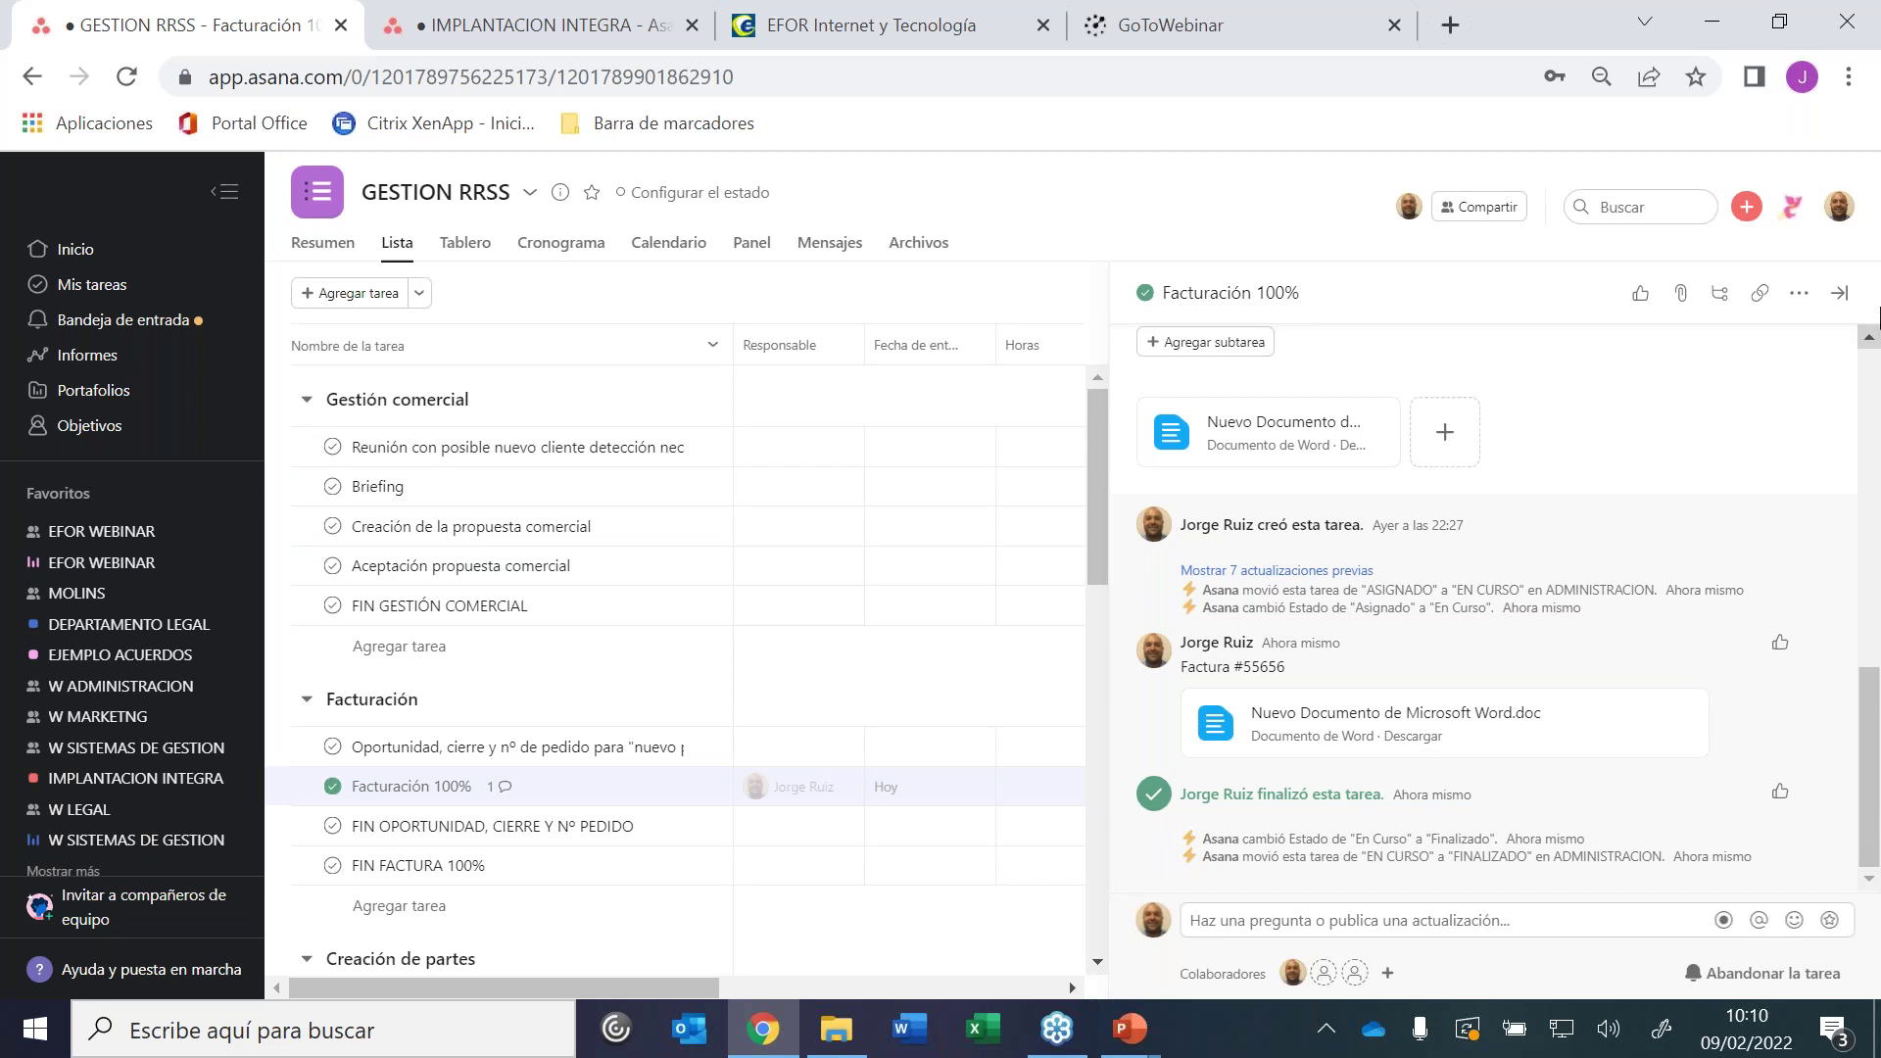
left_click(1839, 293)
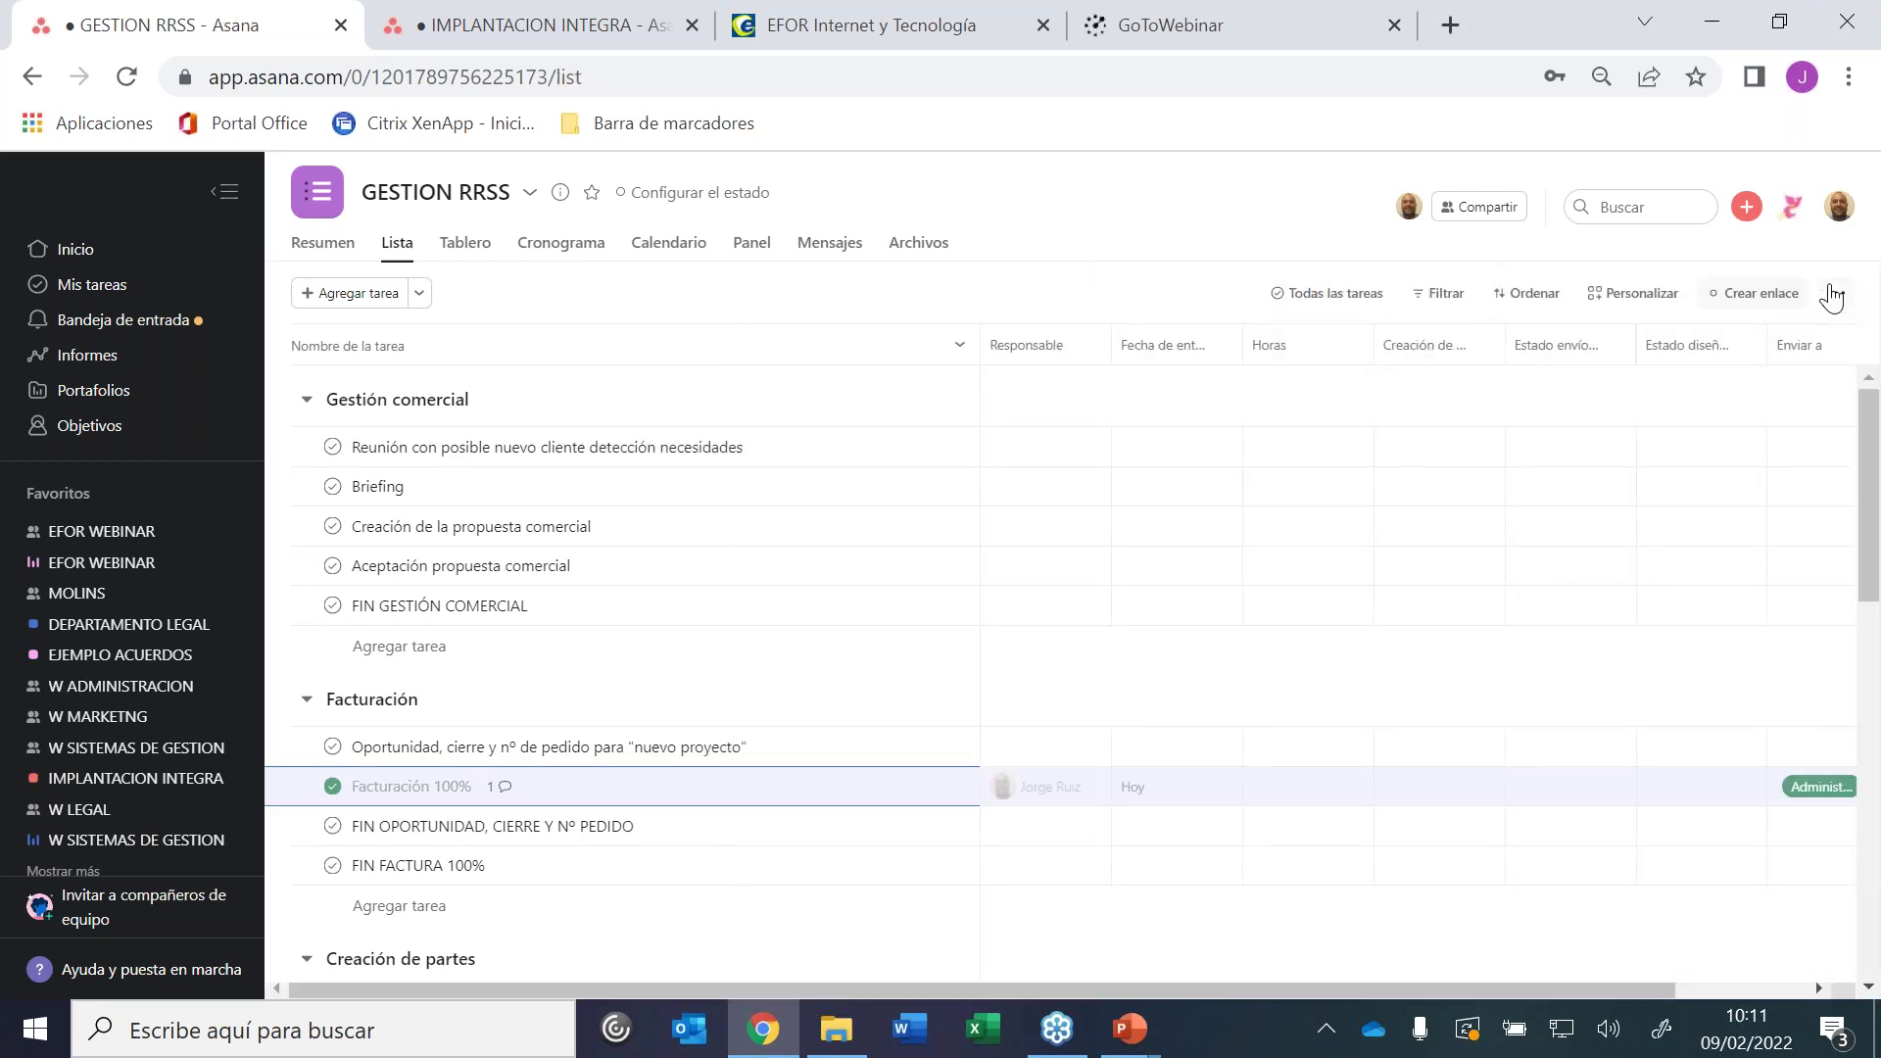
Open the W LEGAL team's PLANTILLA ACUERDOS template and view the subtasks of the NDA section's "[Ejemplo] Propuesto por el cliente" task, collapsing them again
left_click(88, 811)
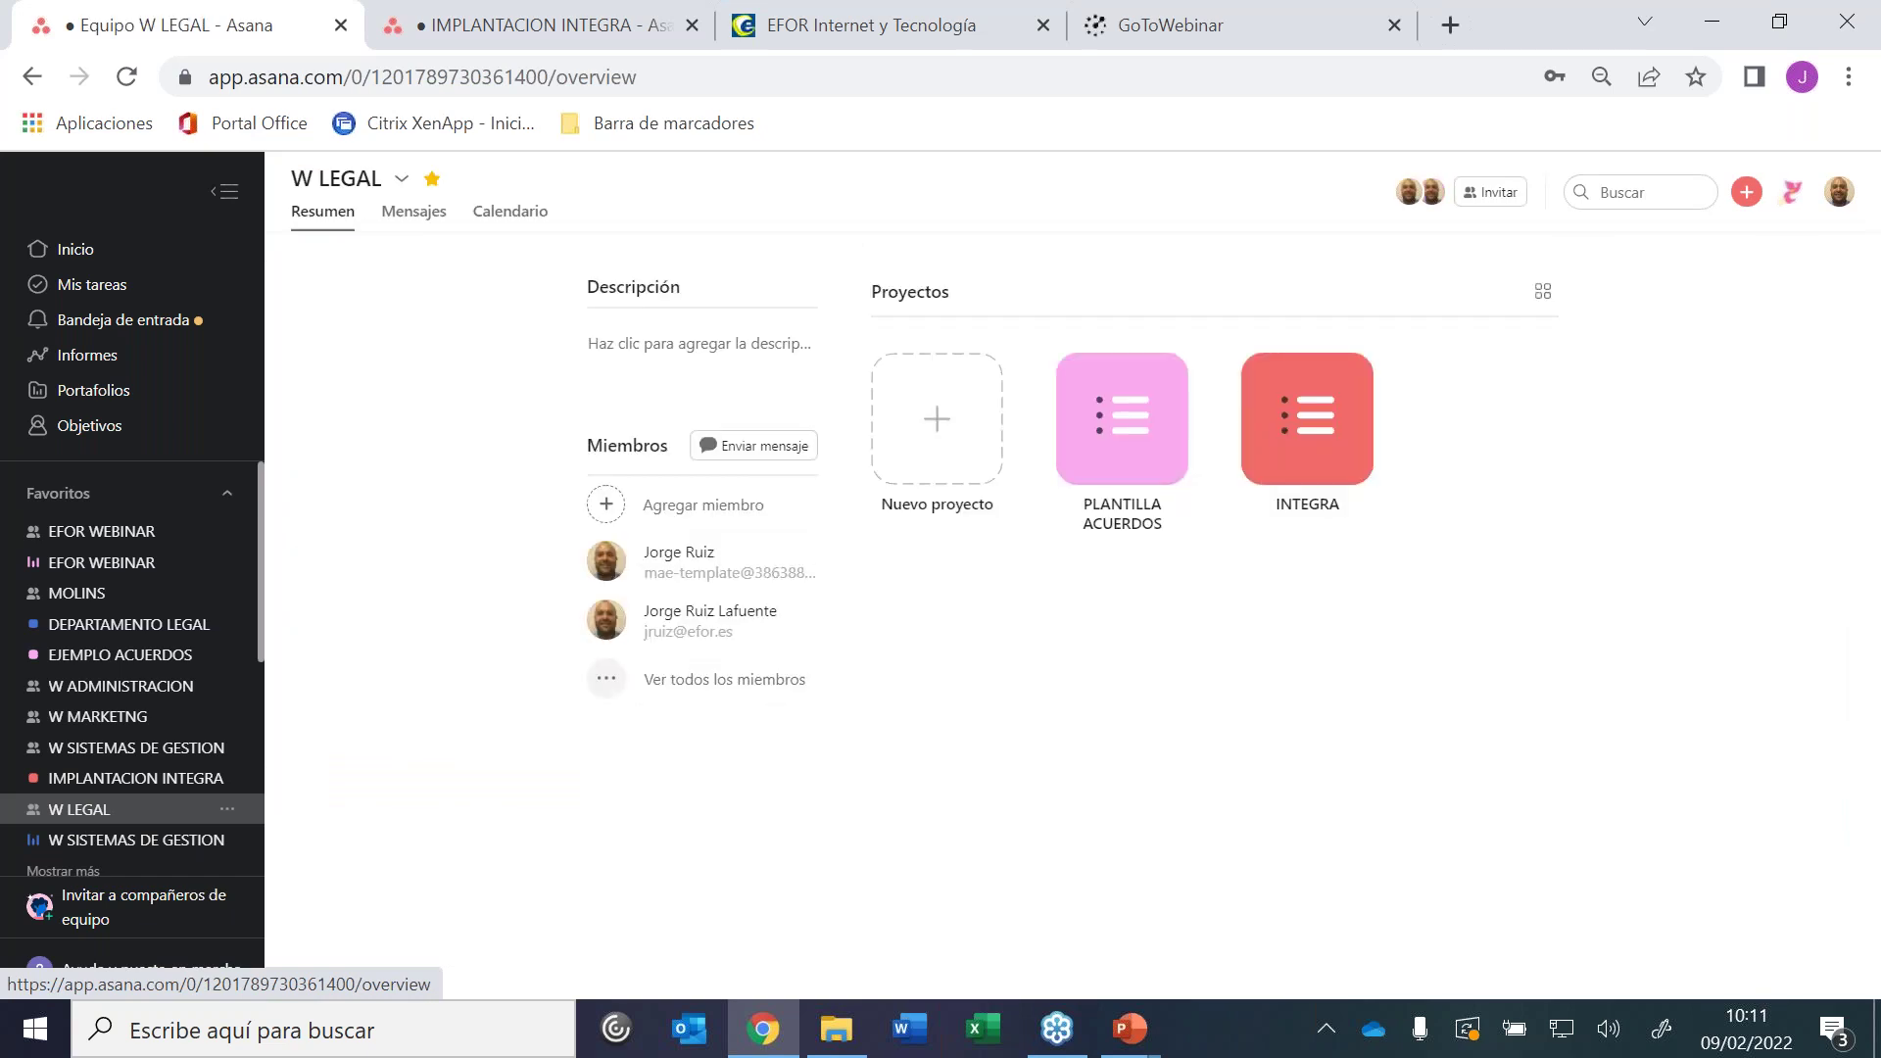
left_click(1128, 550)
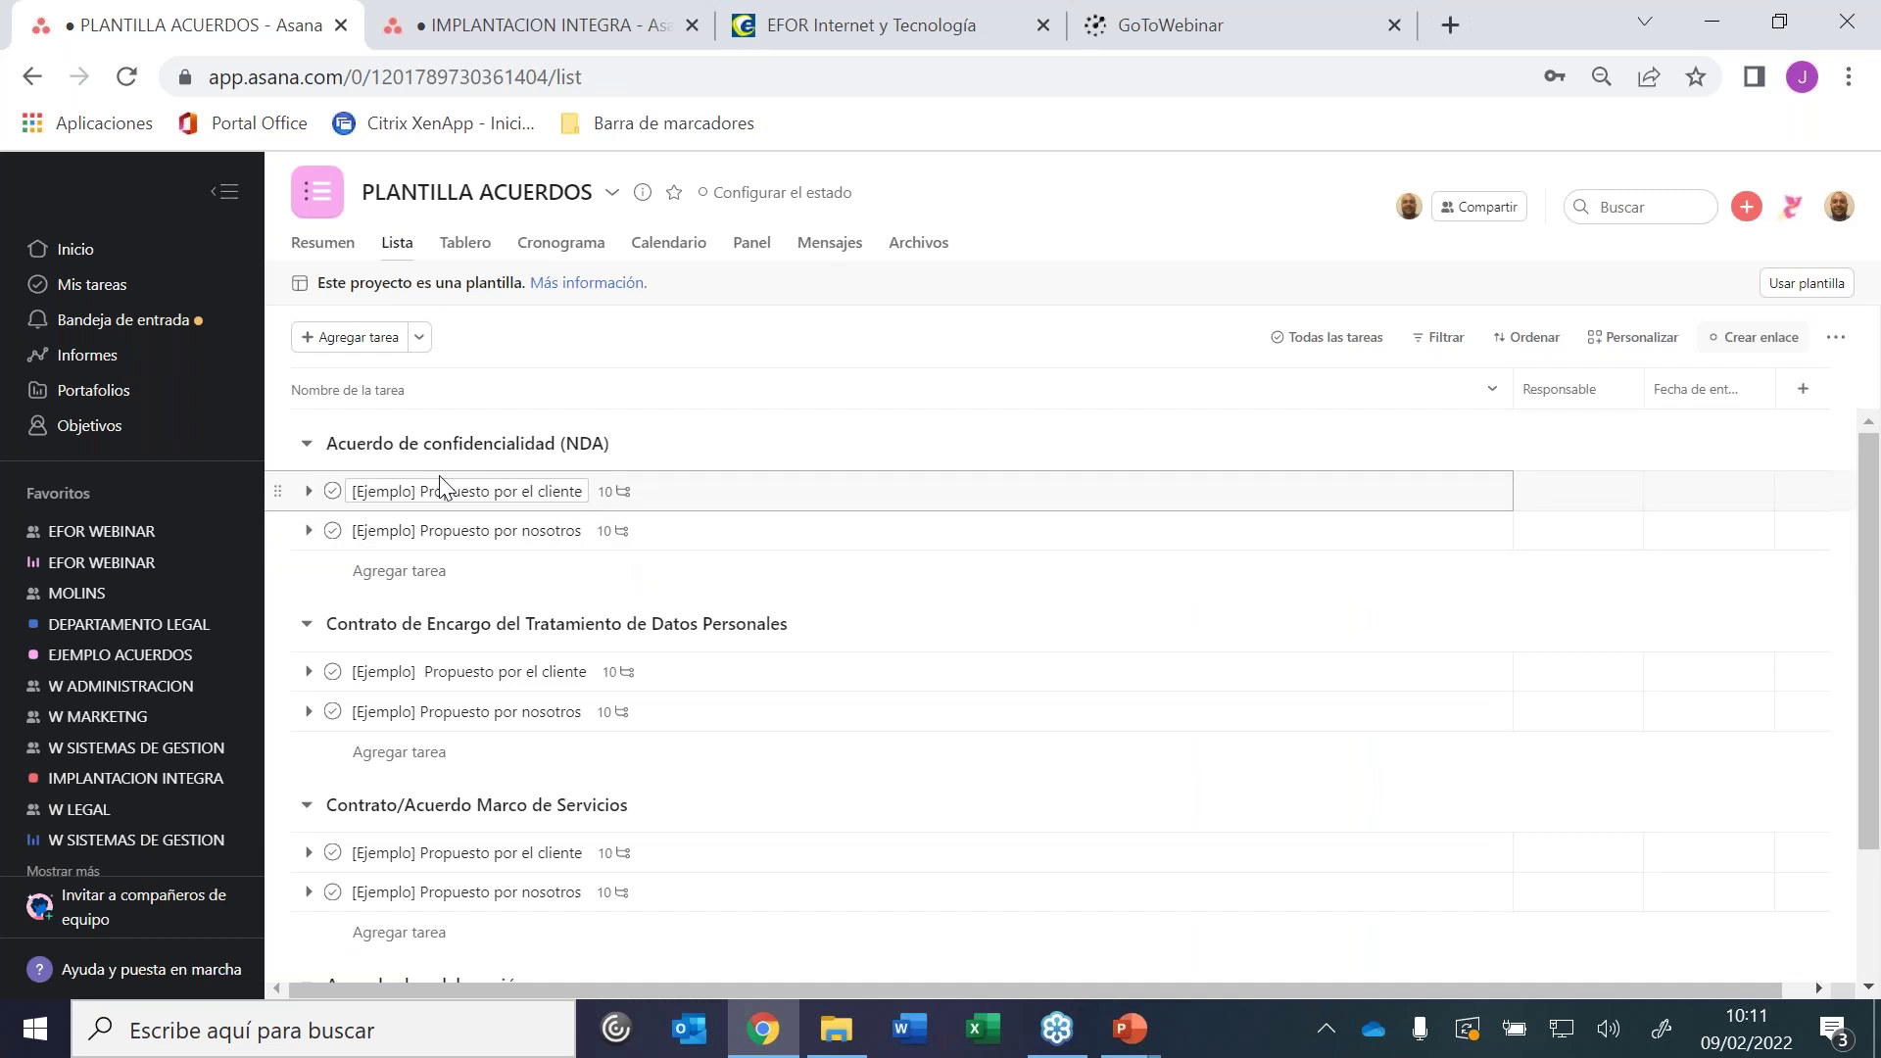
left_click(309, 492)
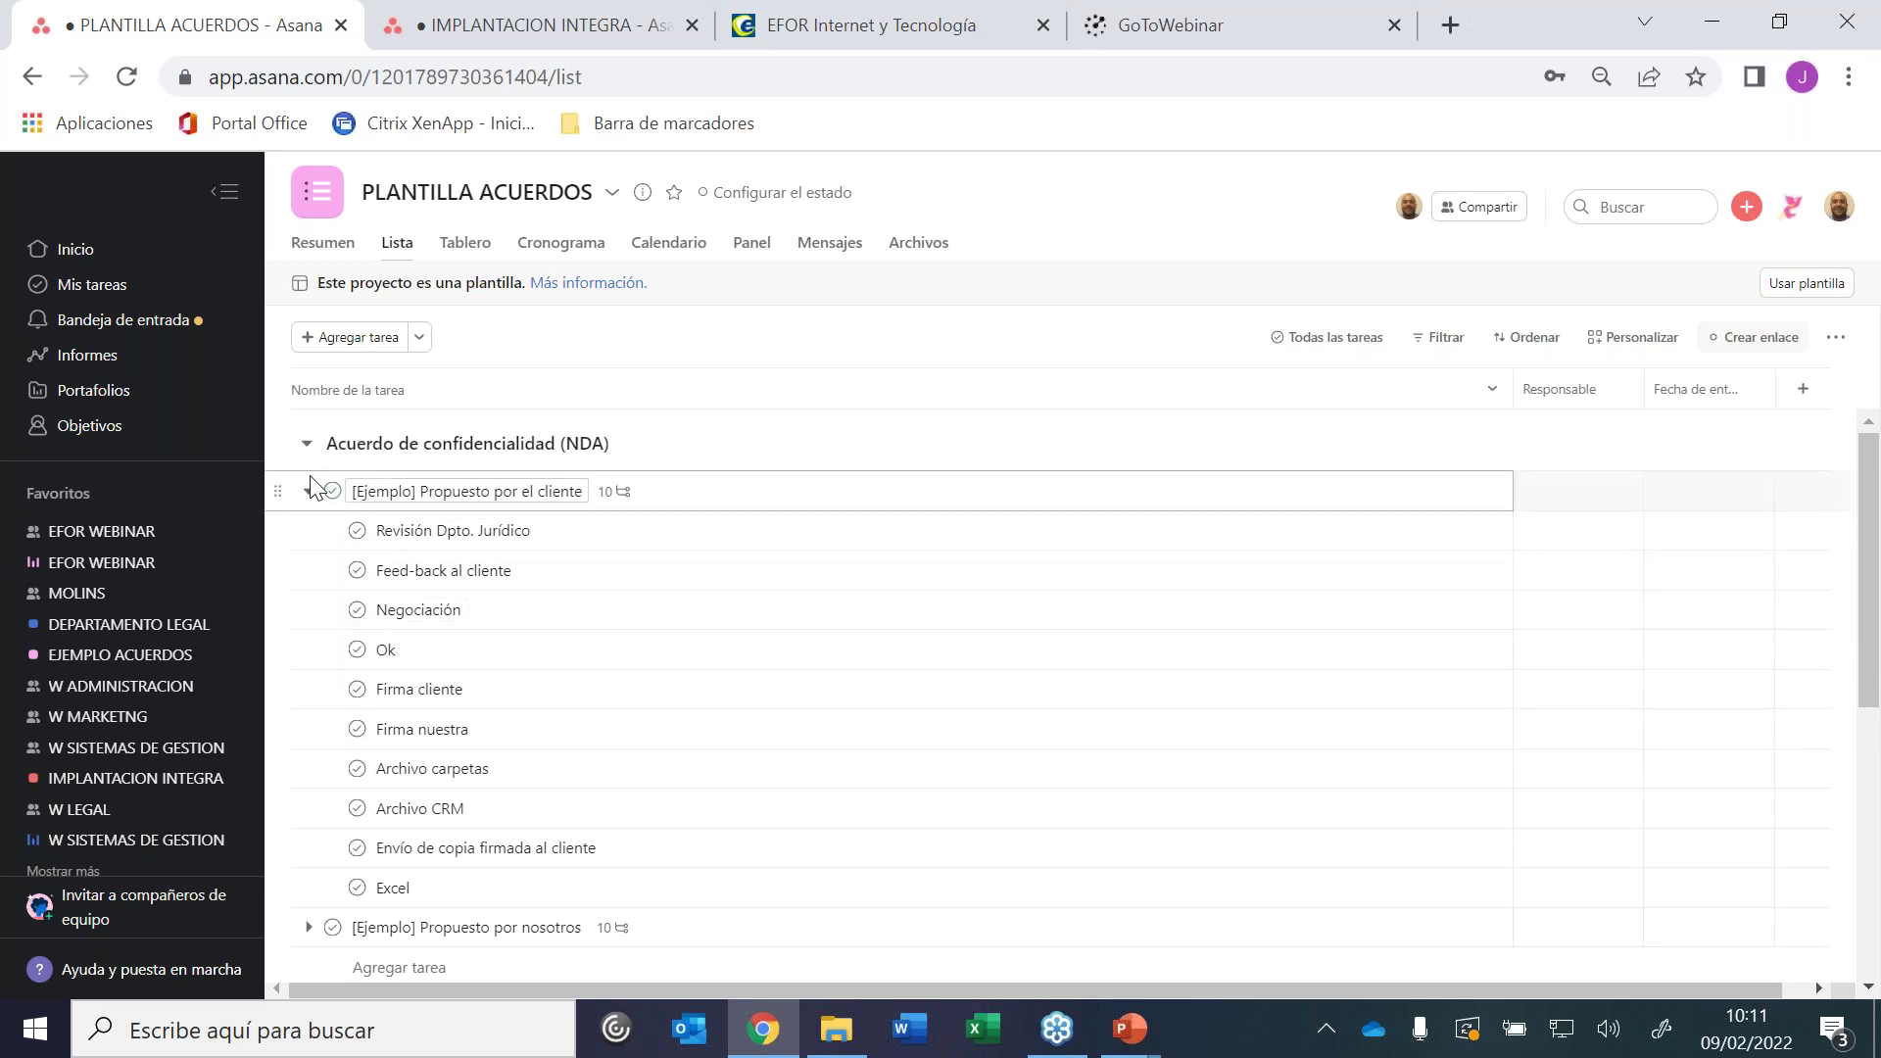
left_click(308, 491)
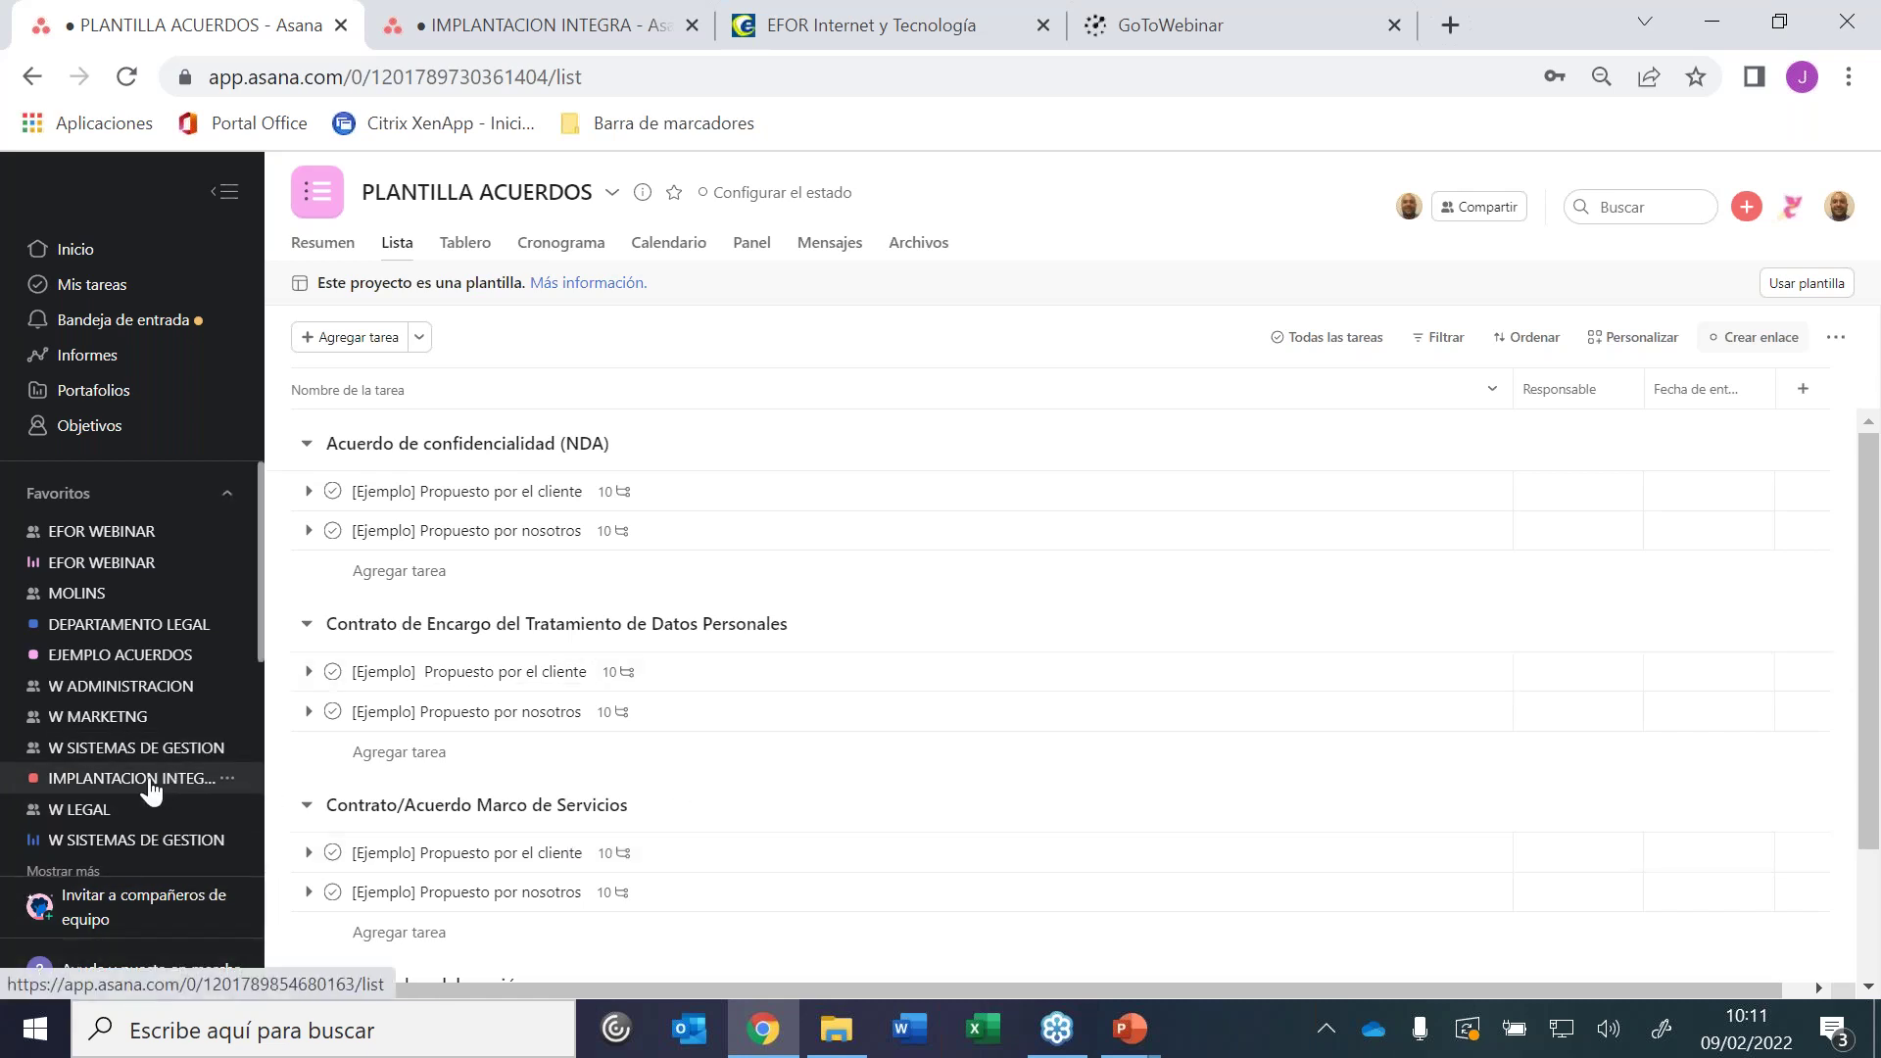
In the W LEGAL team's INTEGRA project, complete the "Revisión Dpto. Jurídico" and "Negociación" subtasks of the client-proposed NDA task
left_click(73, 811)
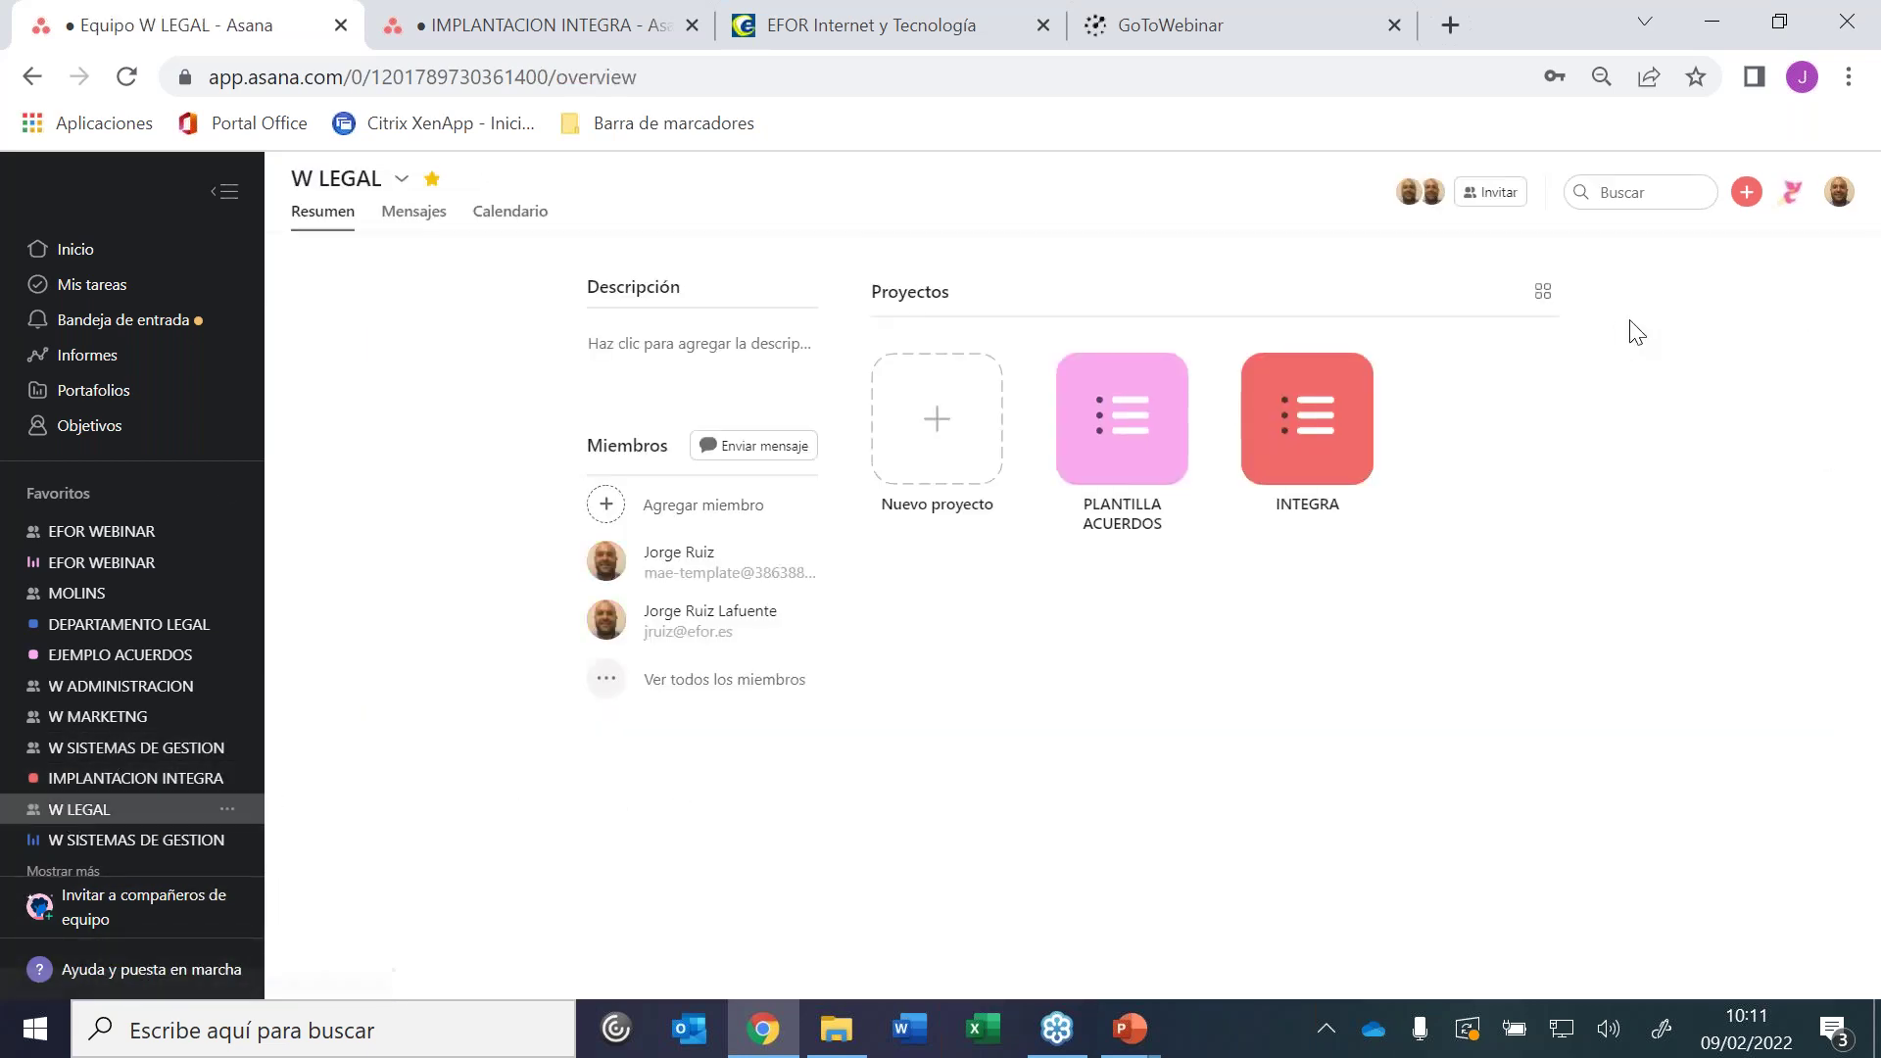
left_click(1313, 439)
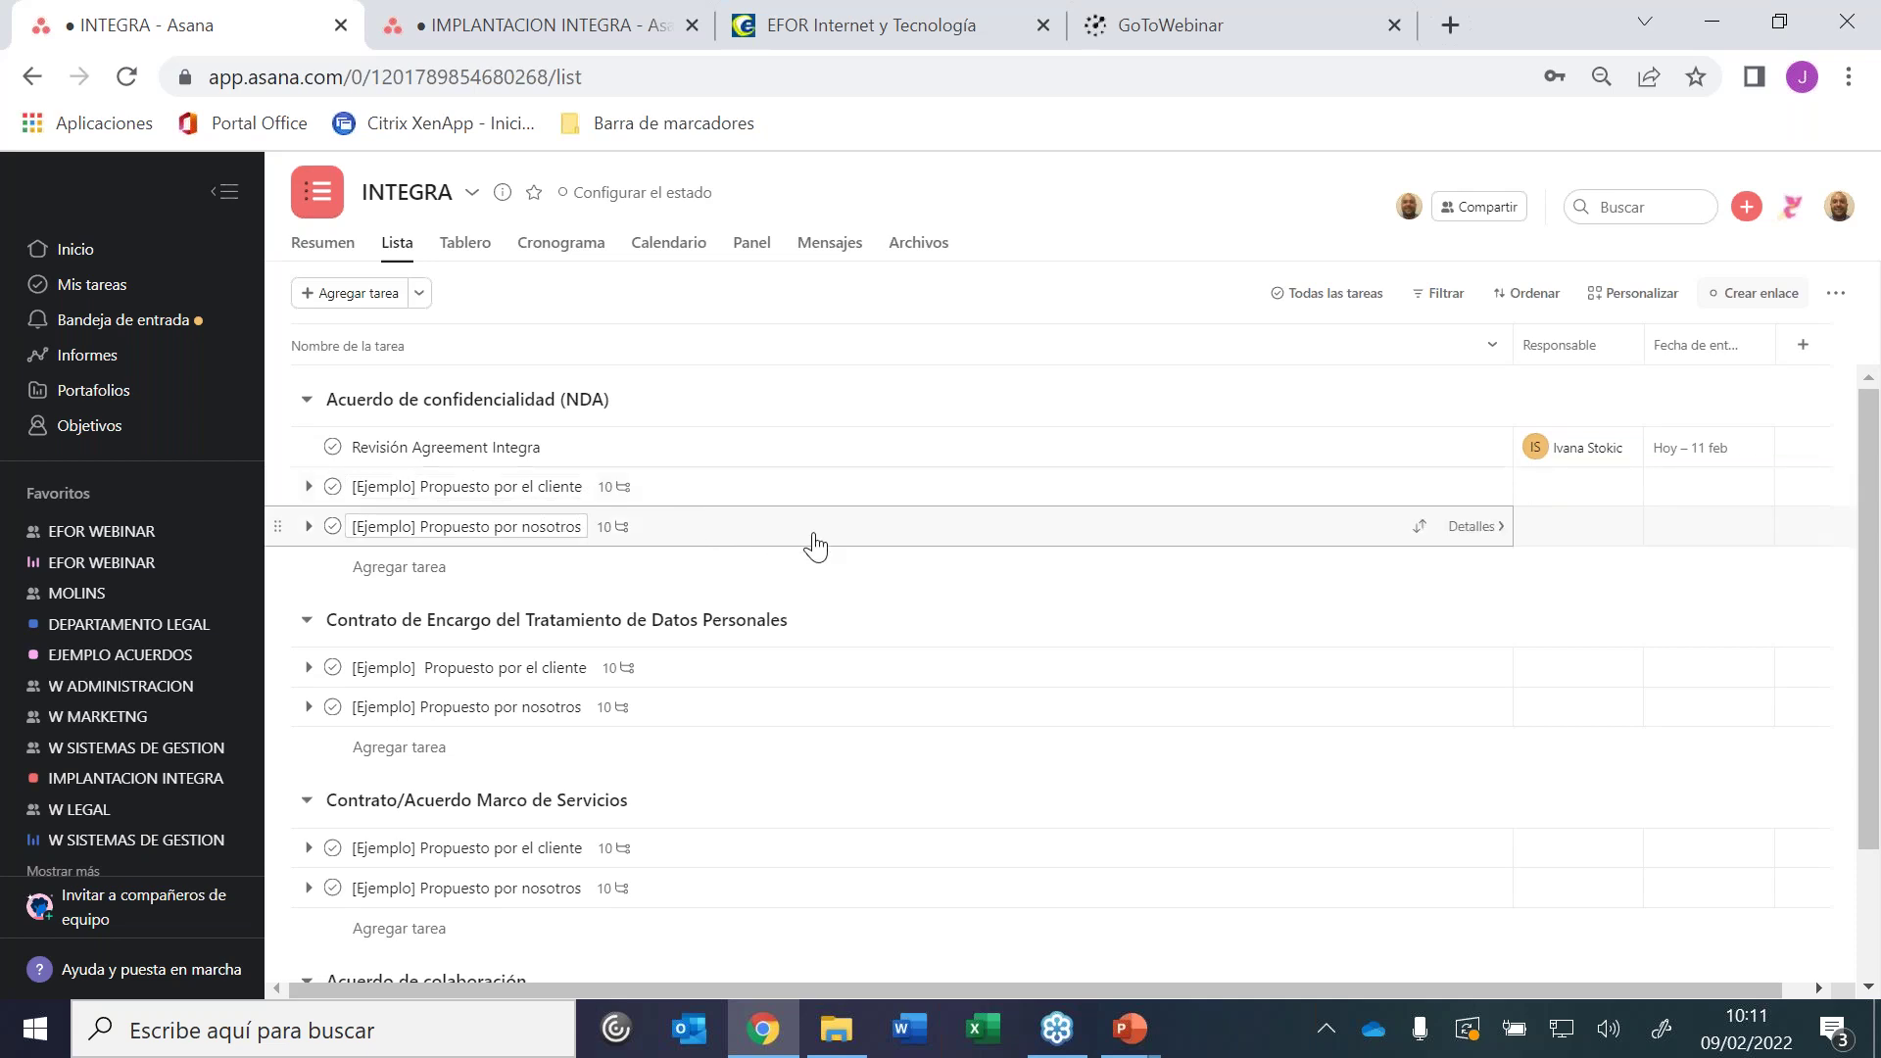
left_click(308, 487)
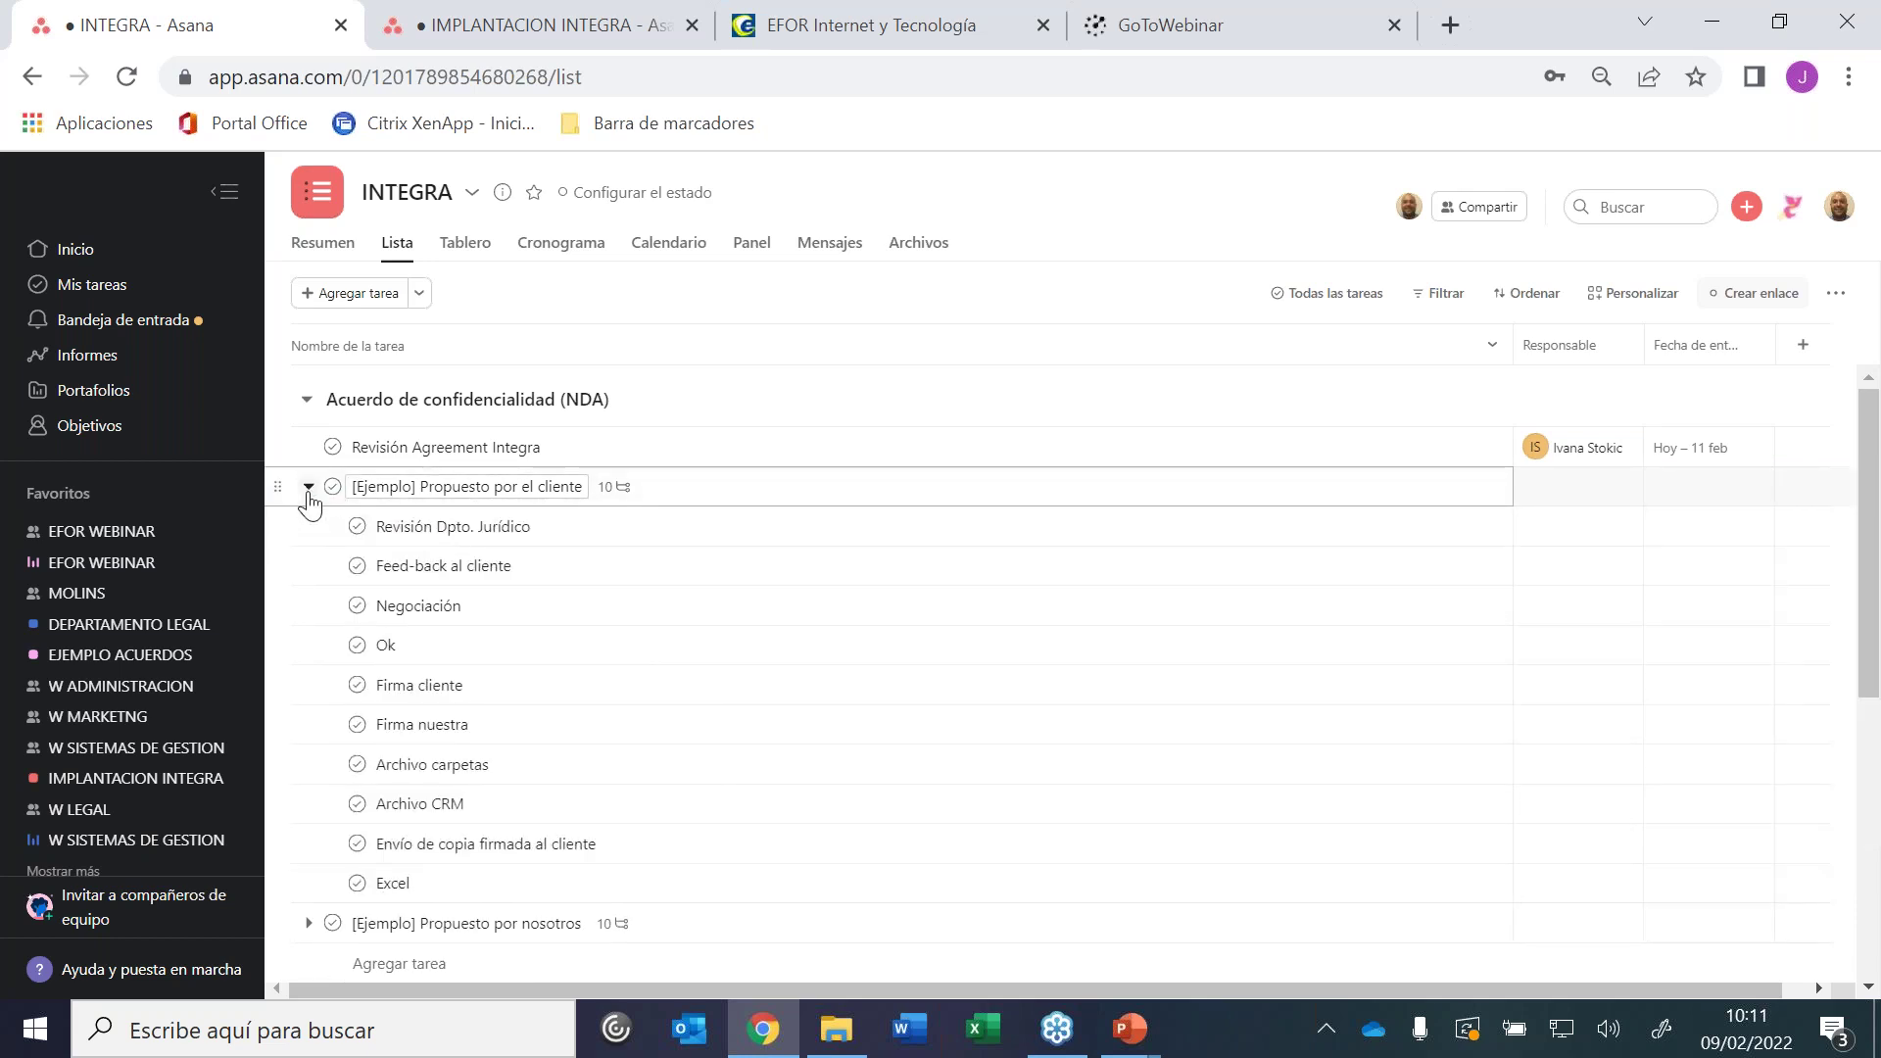
left_click(356, 526)
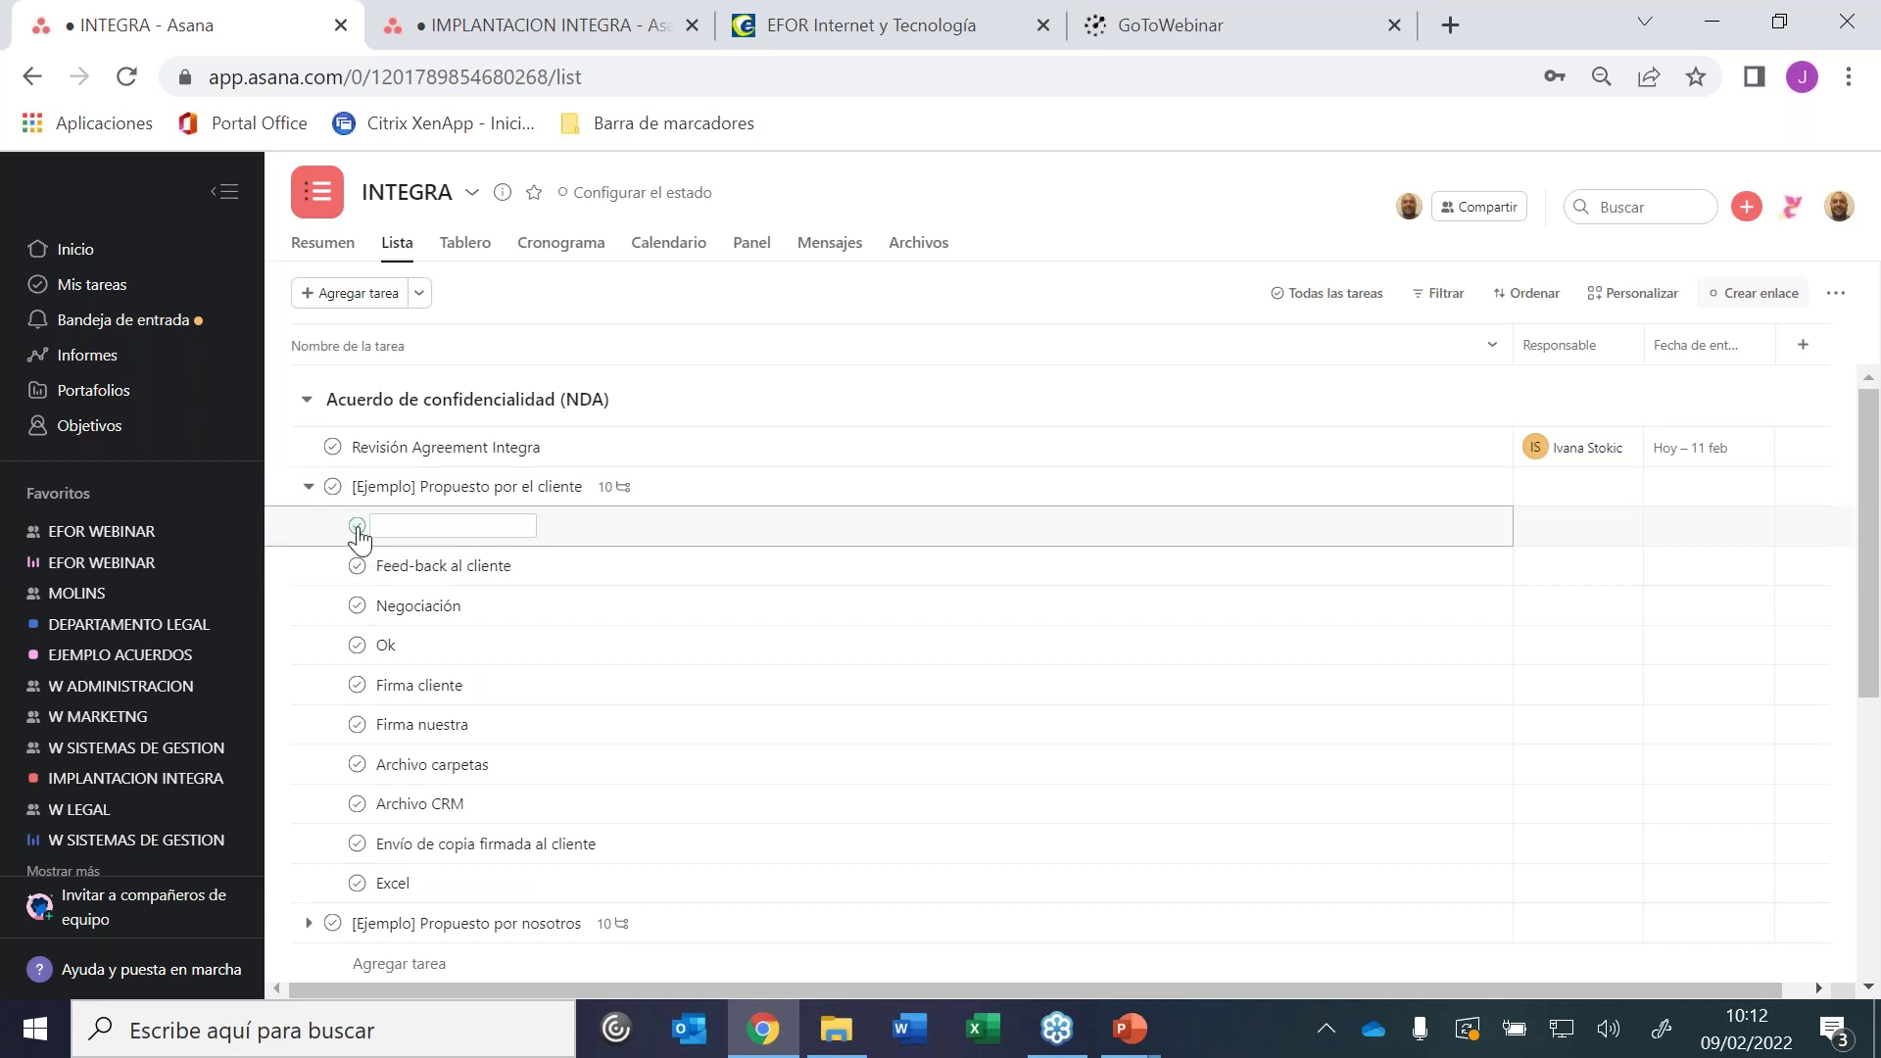
left_click(354, 607)
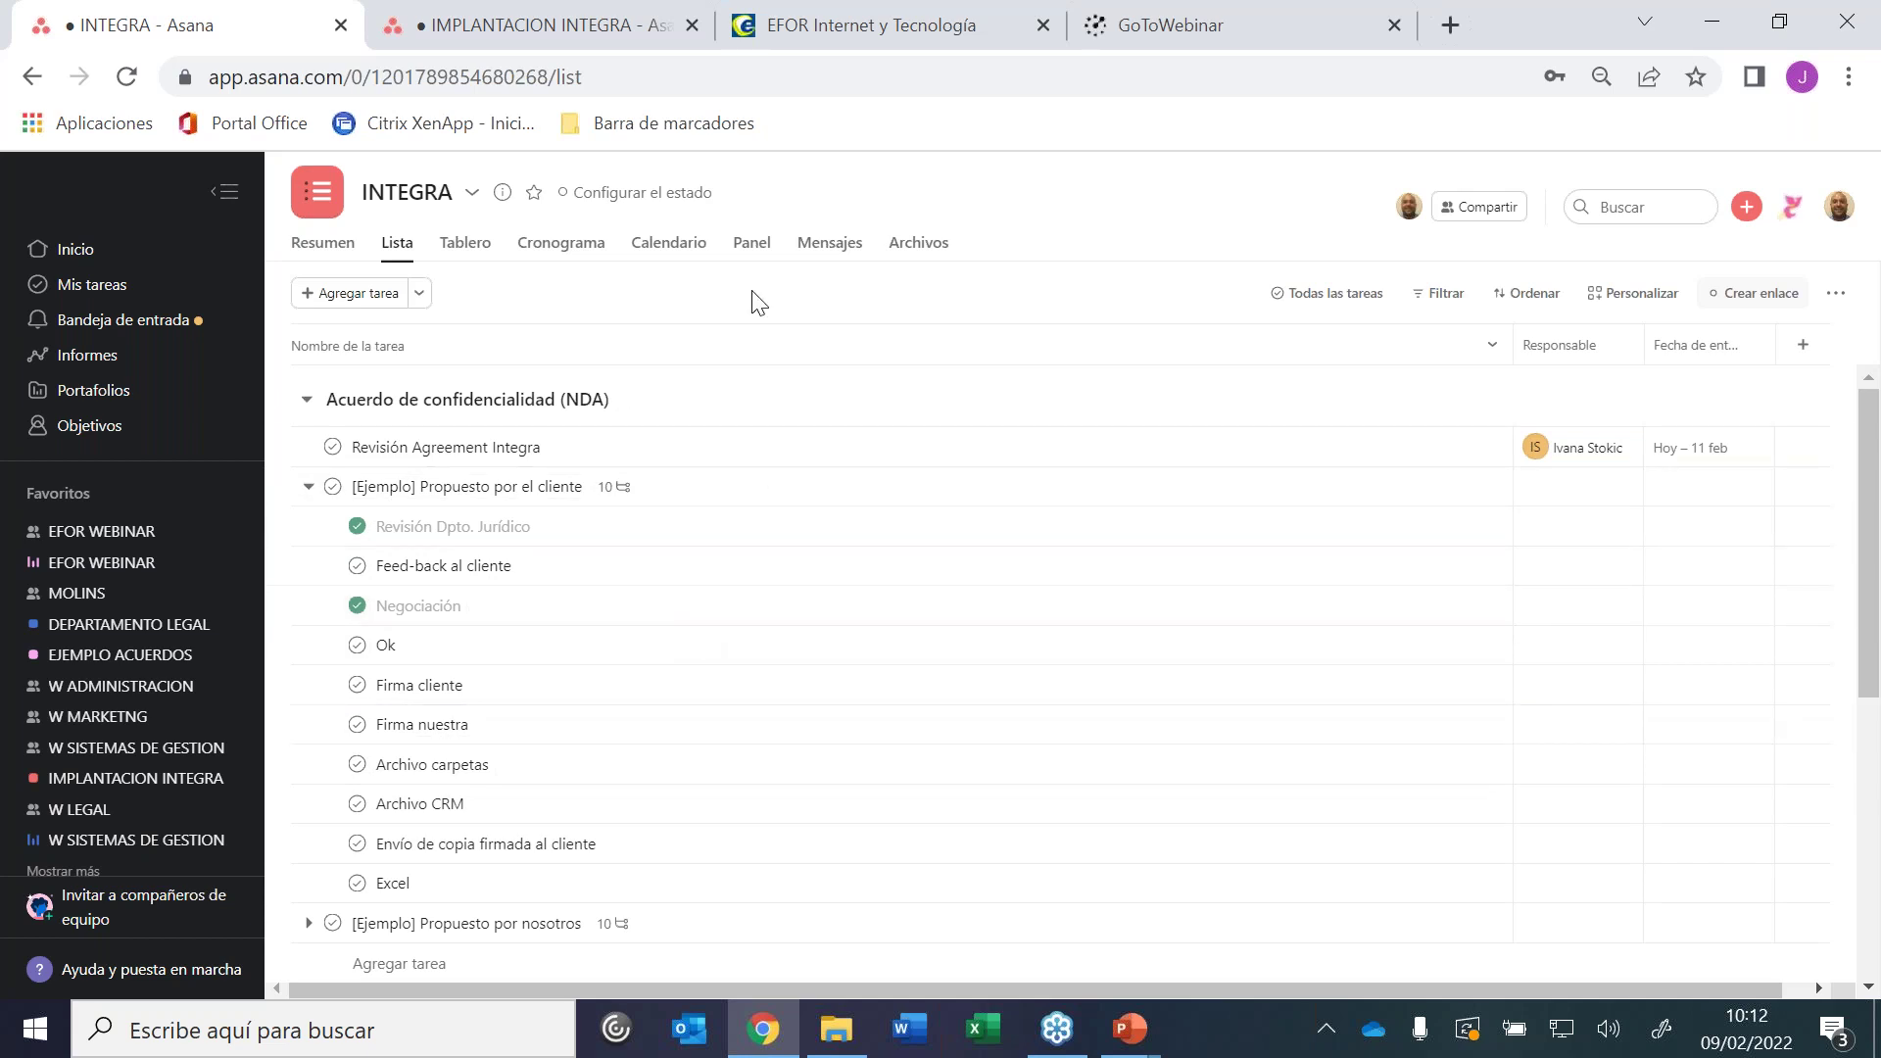
View the INTEGRA project's files area and the file attachment sources offered for the client-proposed NDA task
left_click(904, 242)
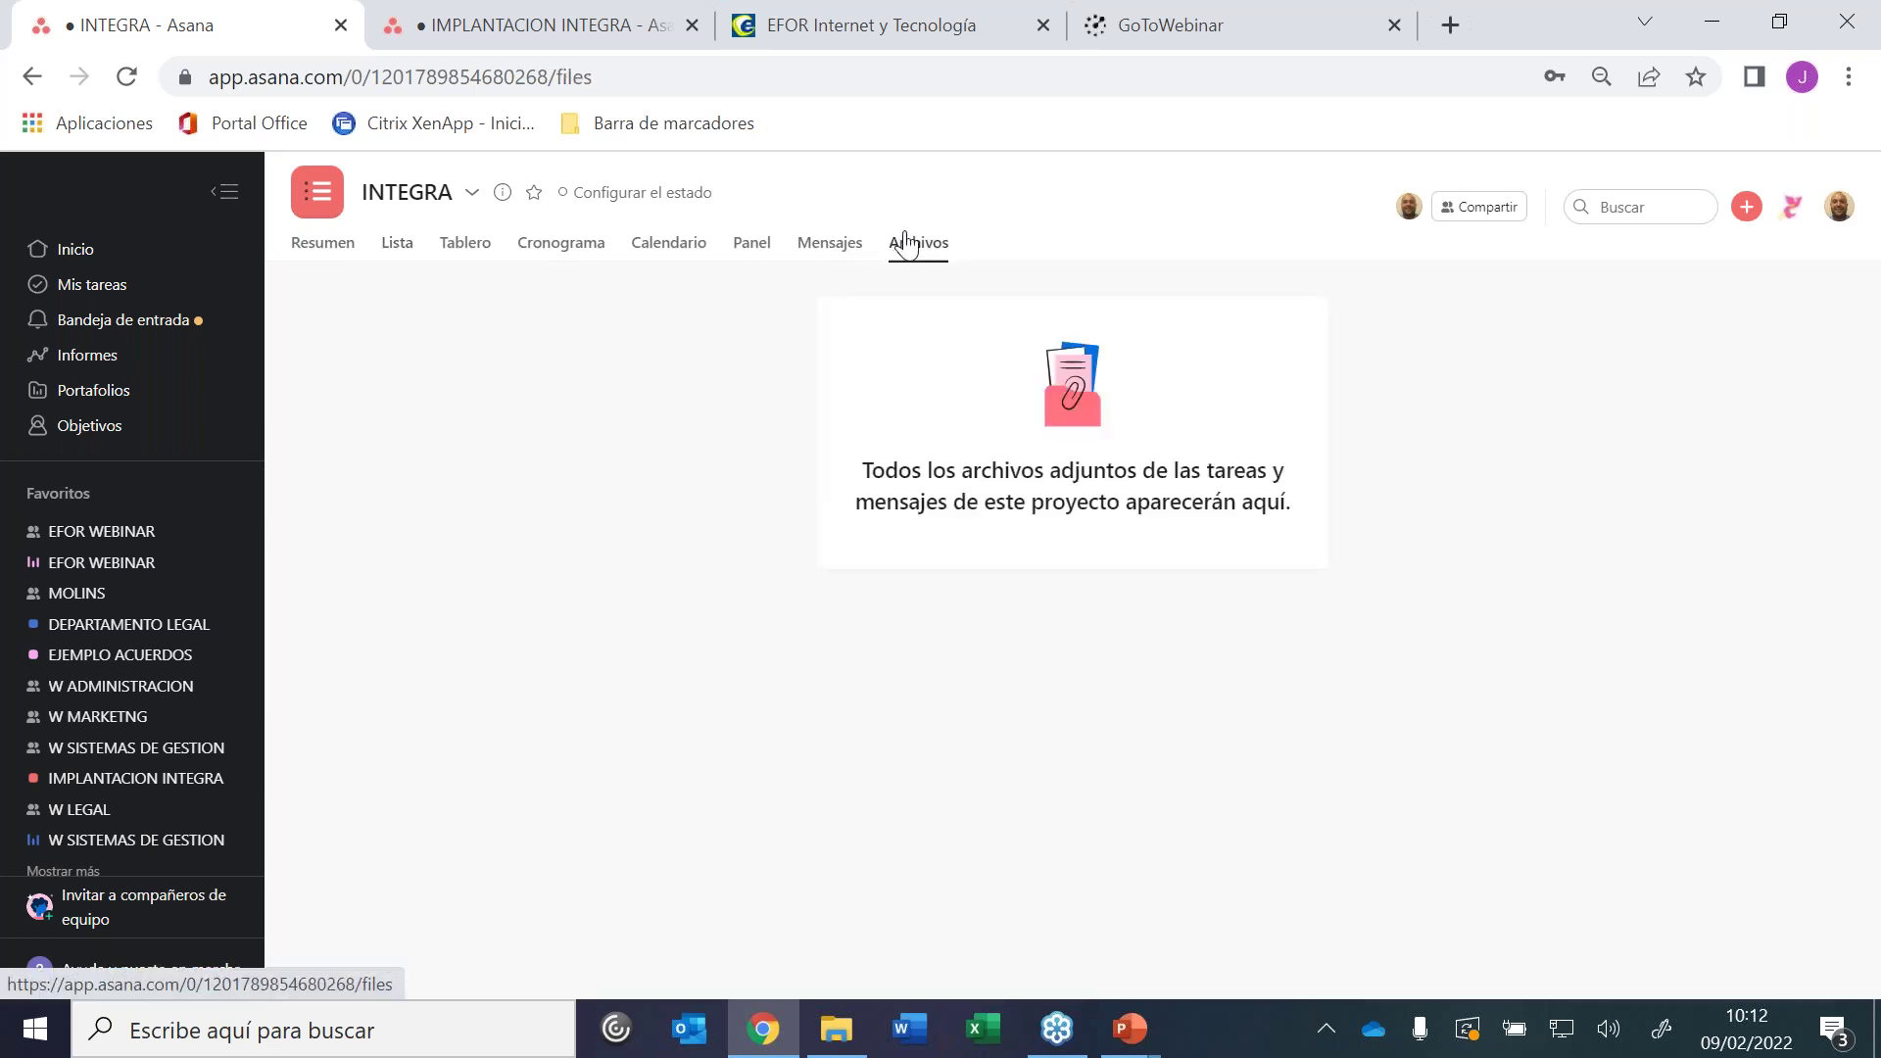
left_click(398, 245)
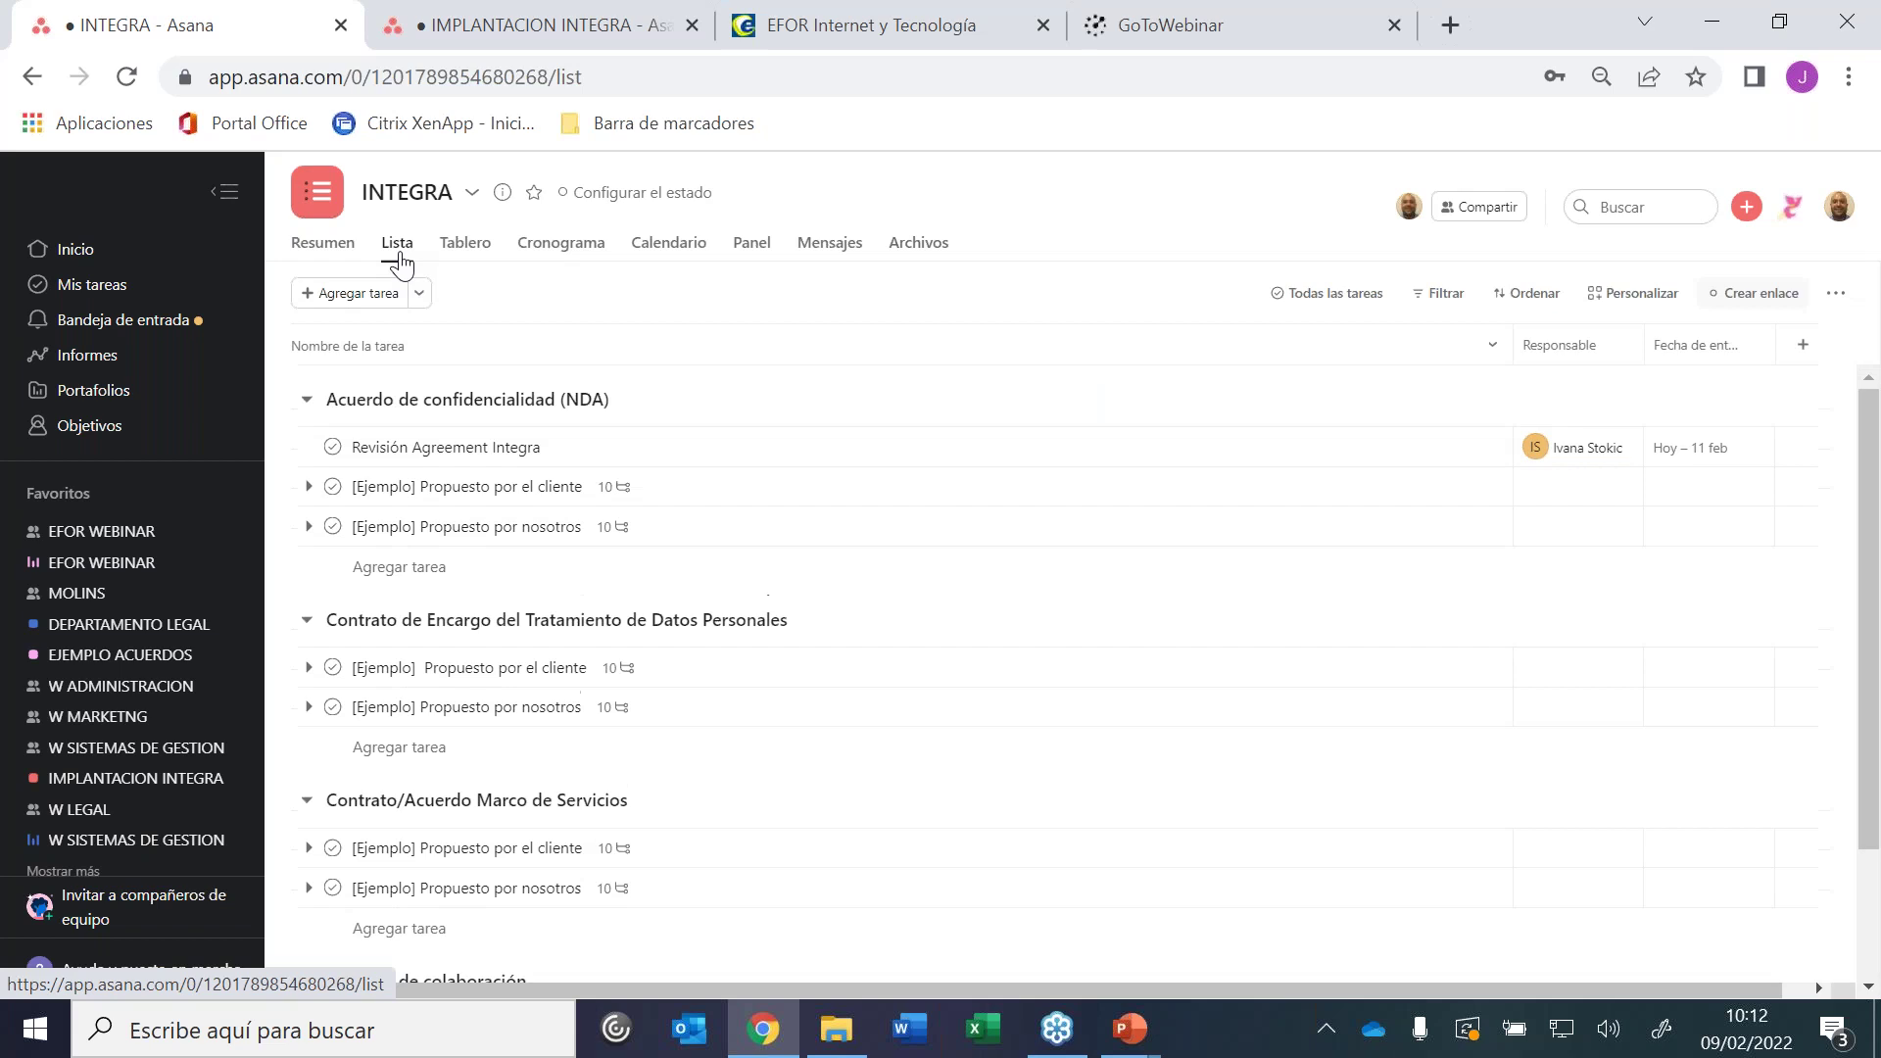
left_click(824, 502)
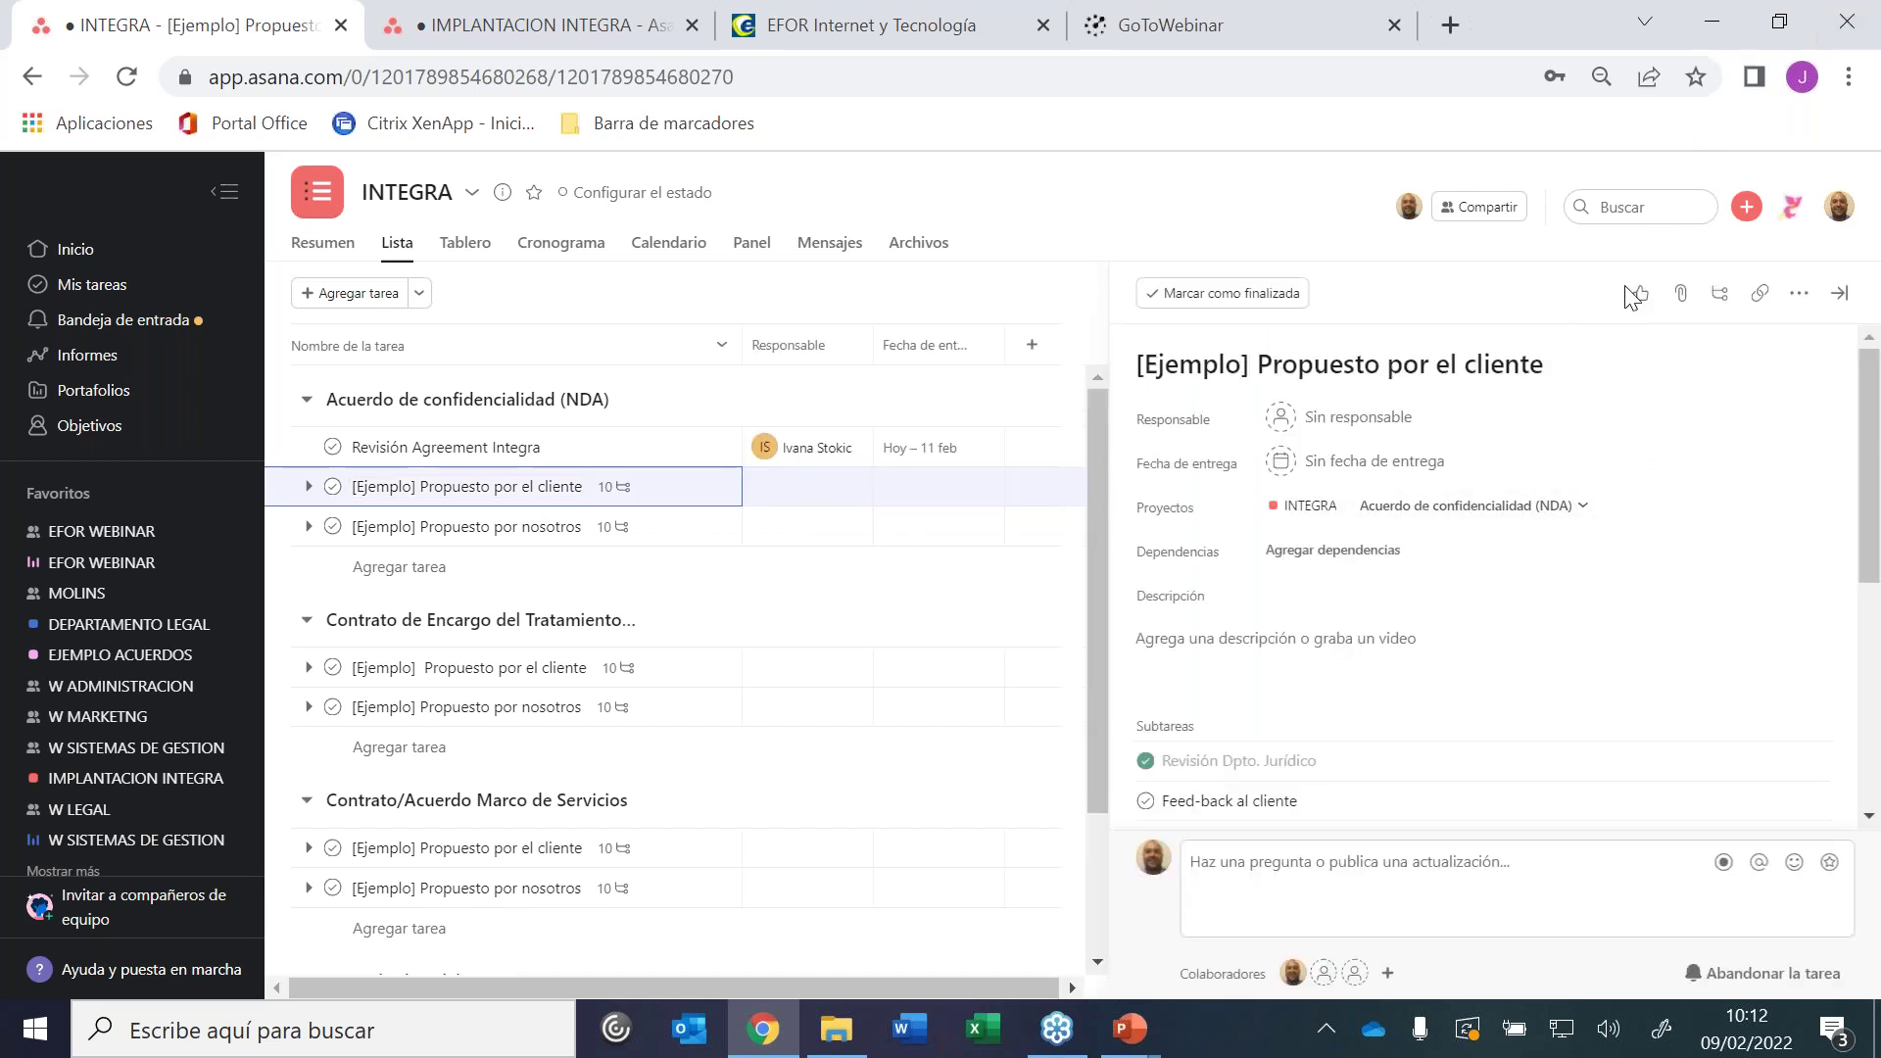
left_click(1679, 299)
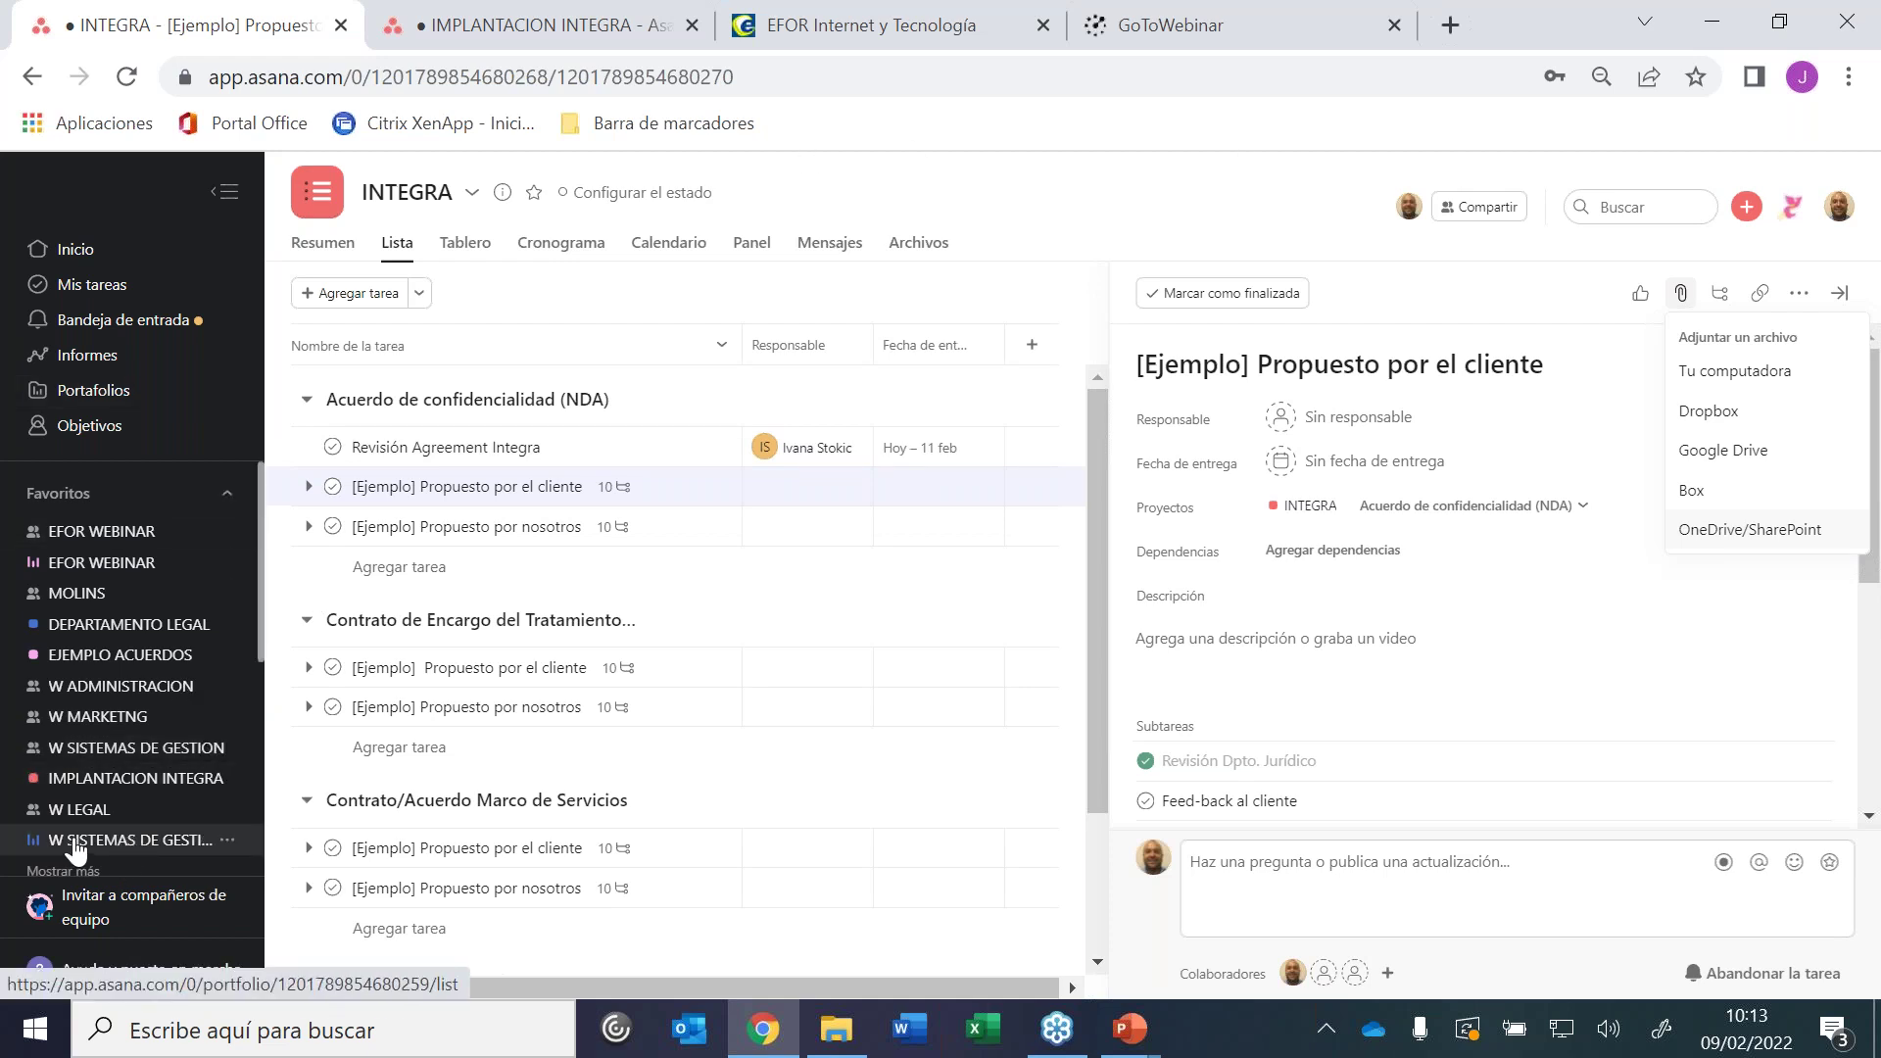
View the IMPLANTACION EFOR project's task list in the W SISTEMAS DE GESTION team and return to the team overview
left_click(176, 759)
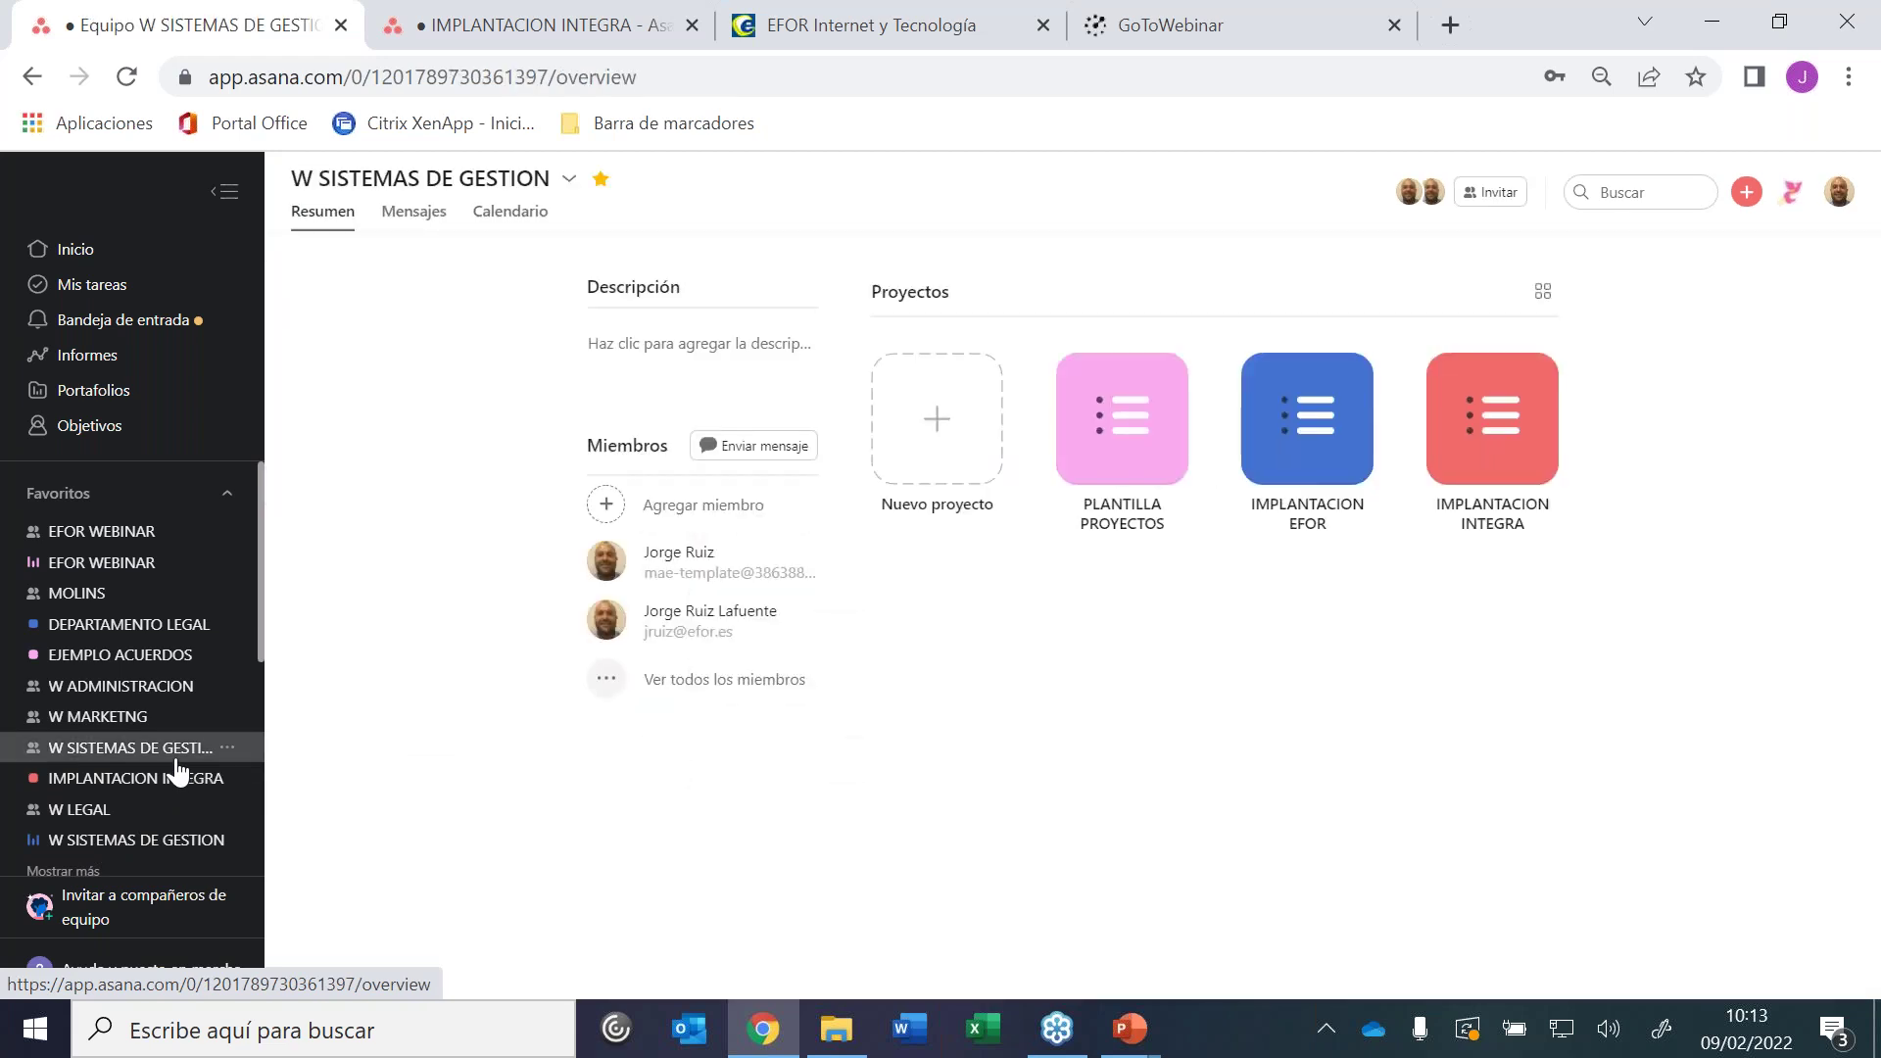
left_click(1278, 397)
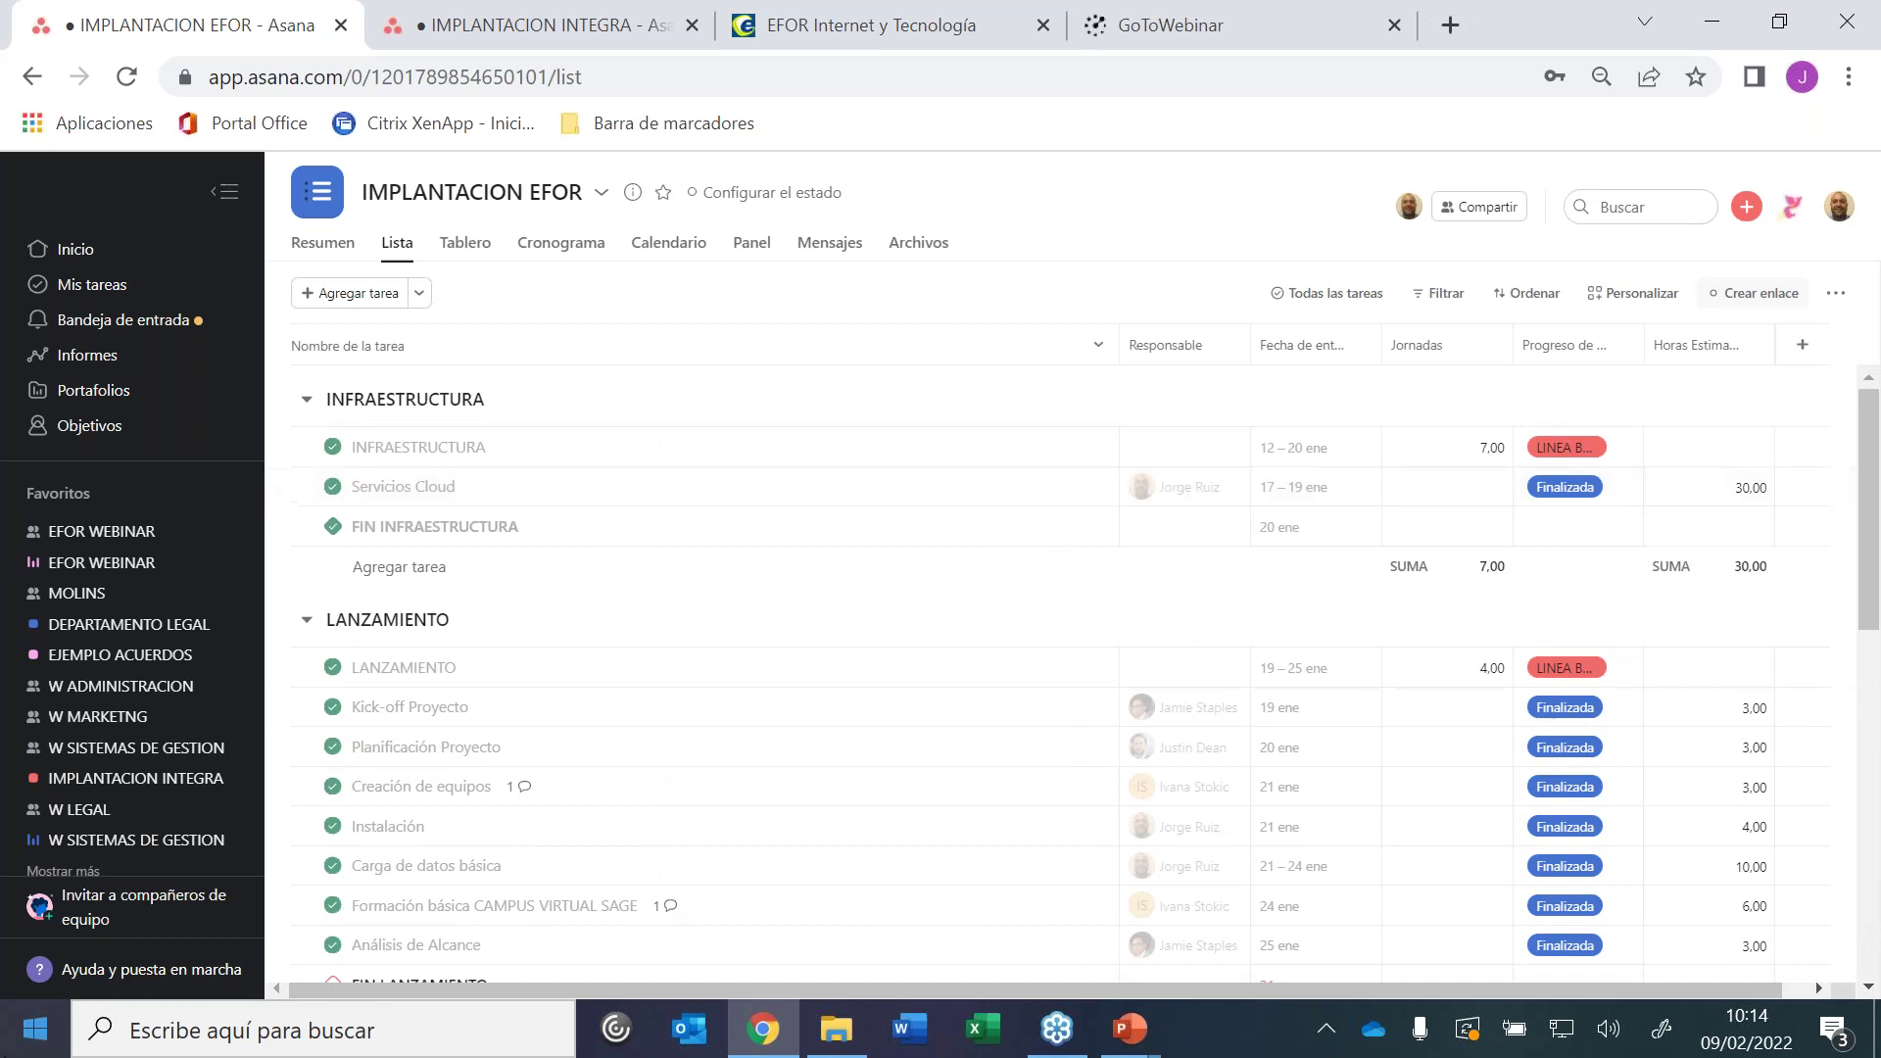
left_click(137, 747)
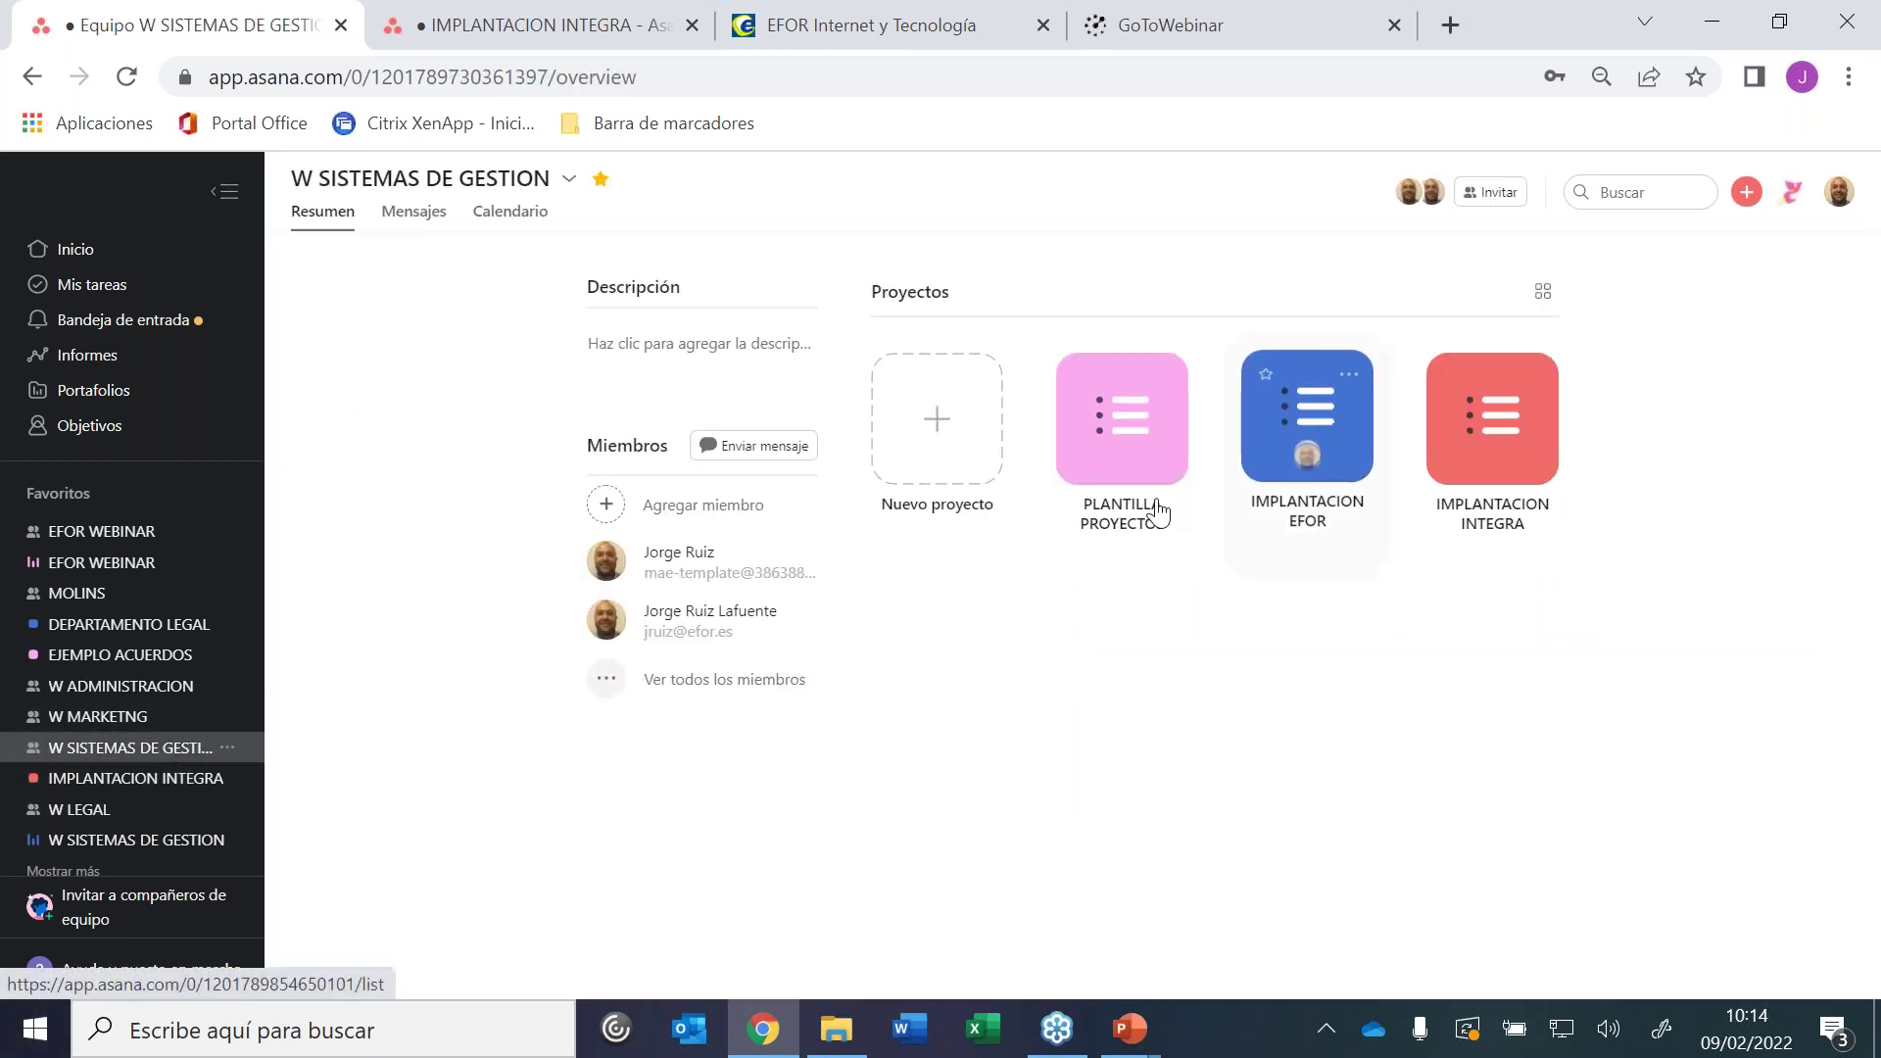
View the PLANTILLA PROYECTOS template's task list and return to the W SISTEMAS DE GESTION team overview
left_click(1117, 470)
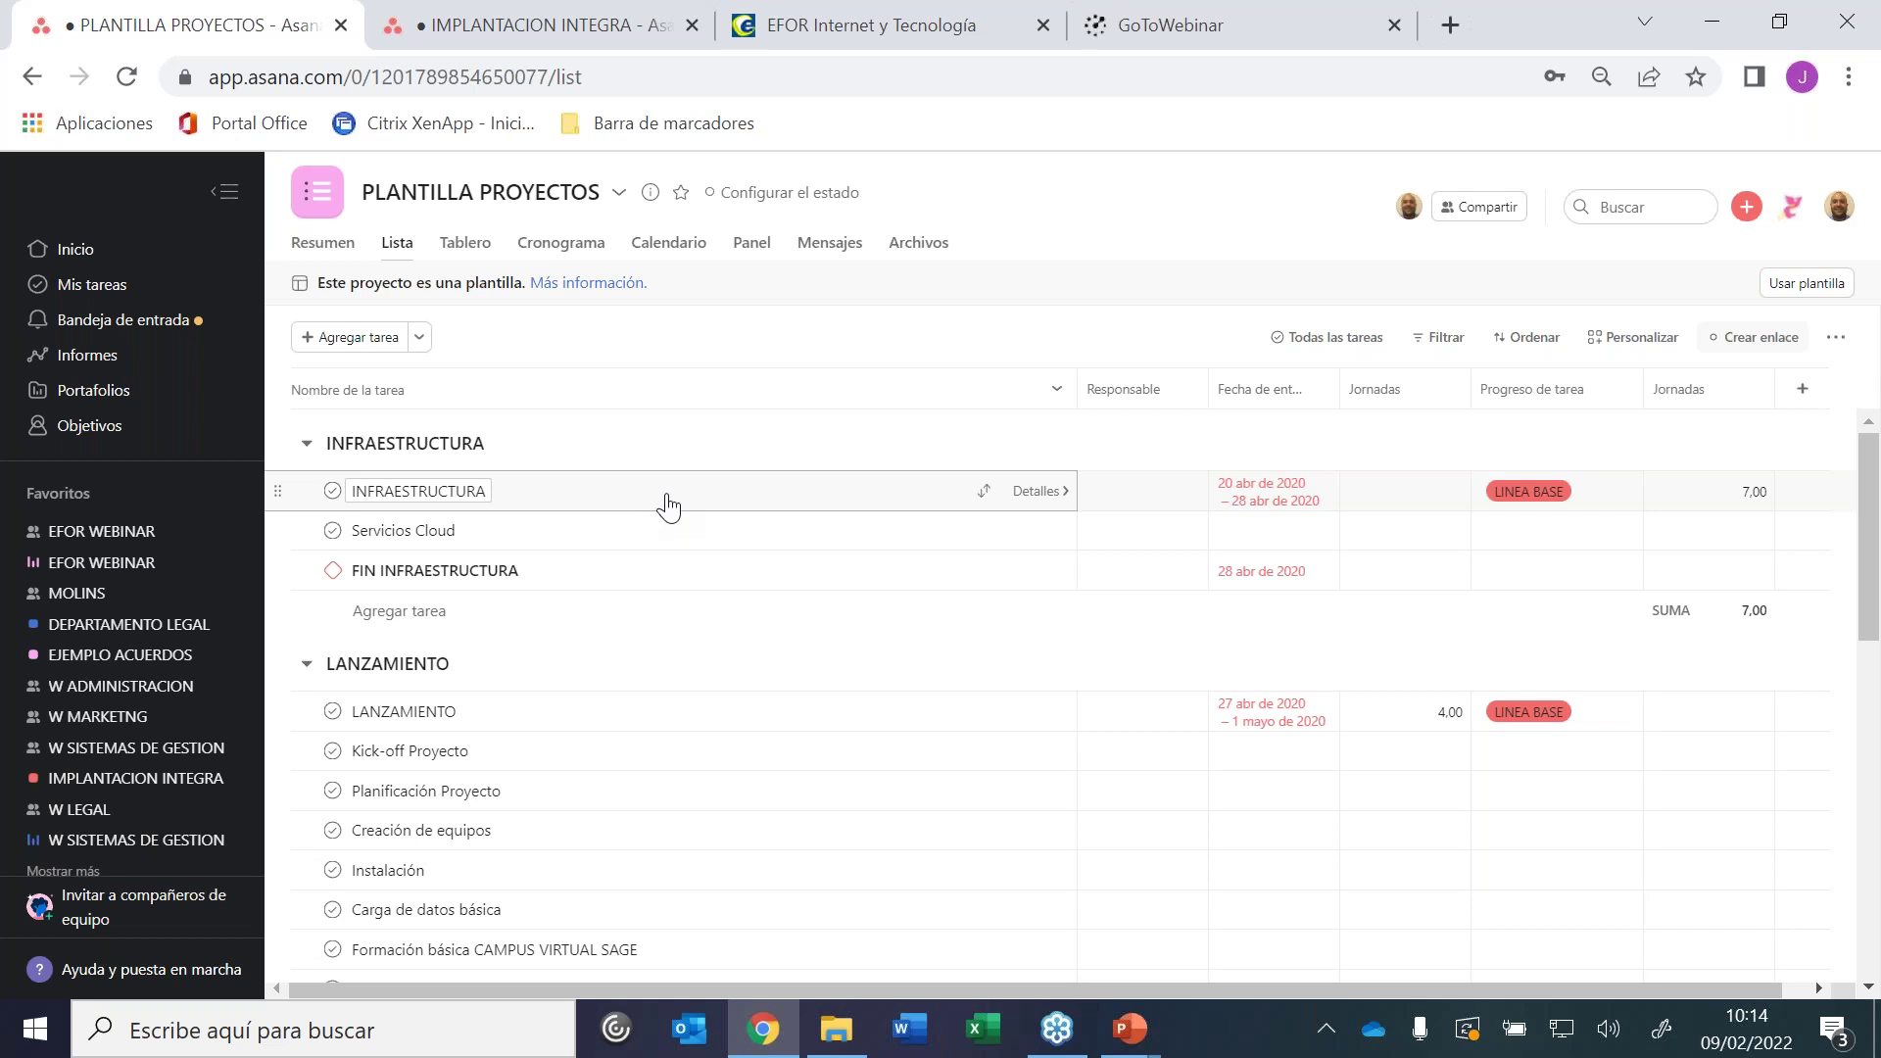
left_click(68, 720)
left_click(118, 749)
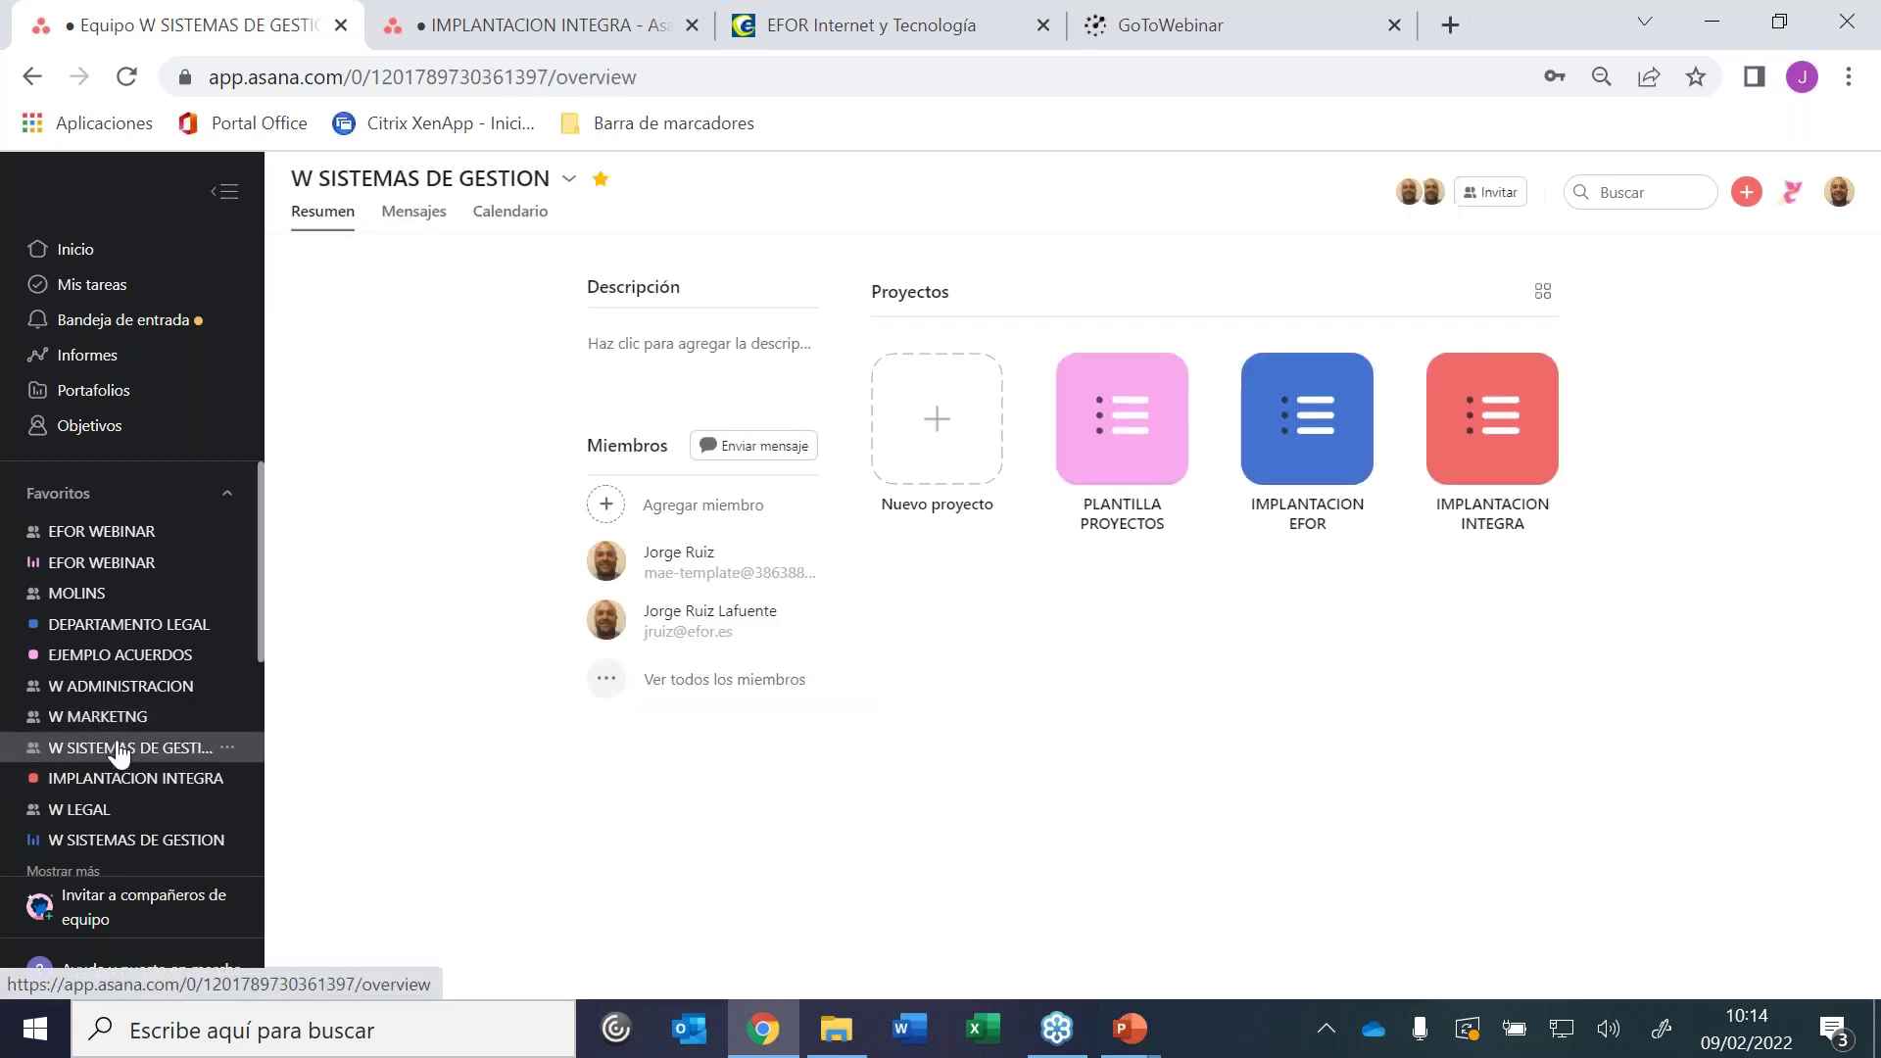
Set up a new team project from the PLANTILLA PROYECTOS template, naming it IMPLANTACION EFOR TECHNOLOGY and continuing to its date settings
left_click(938, 449)
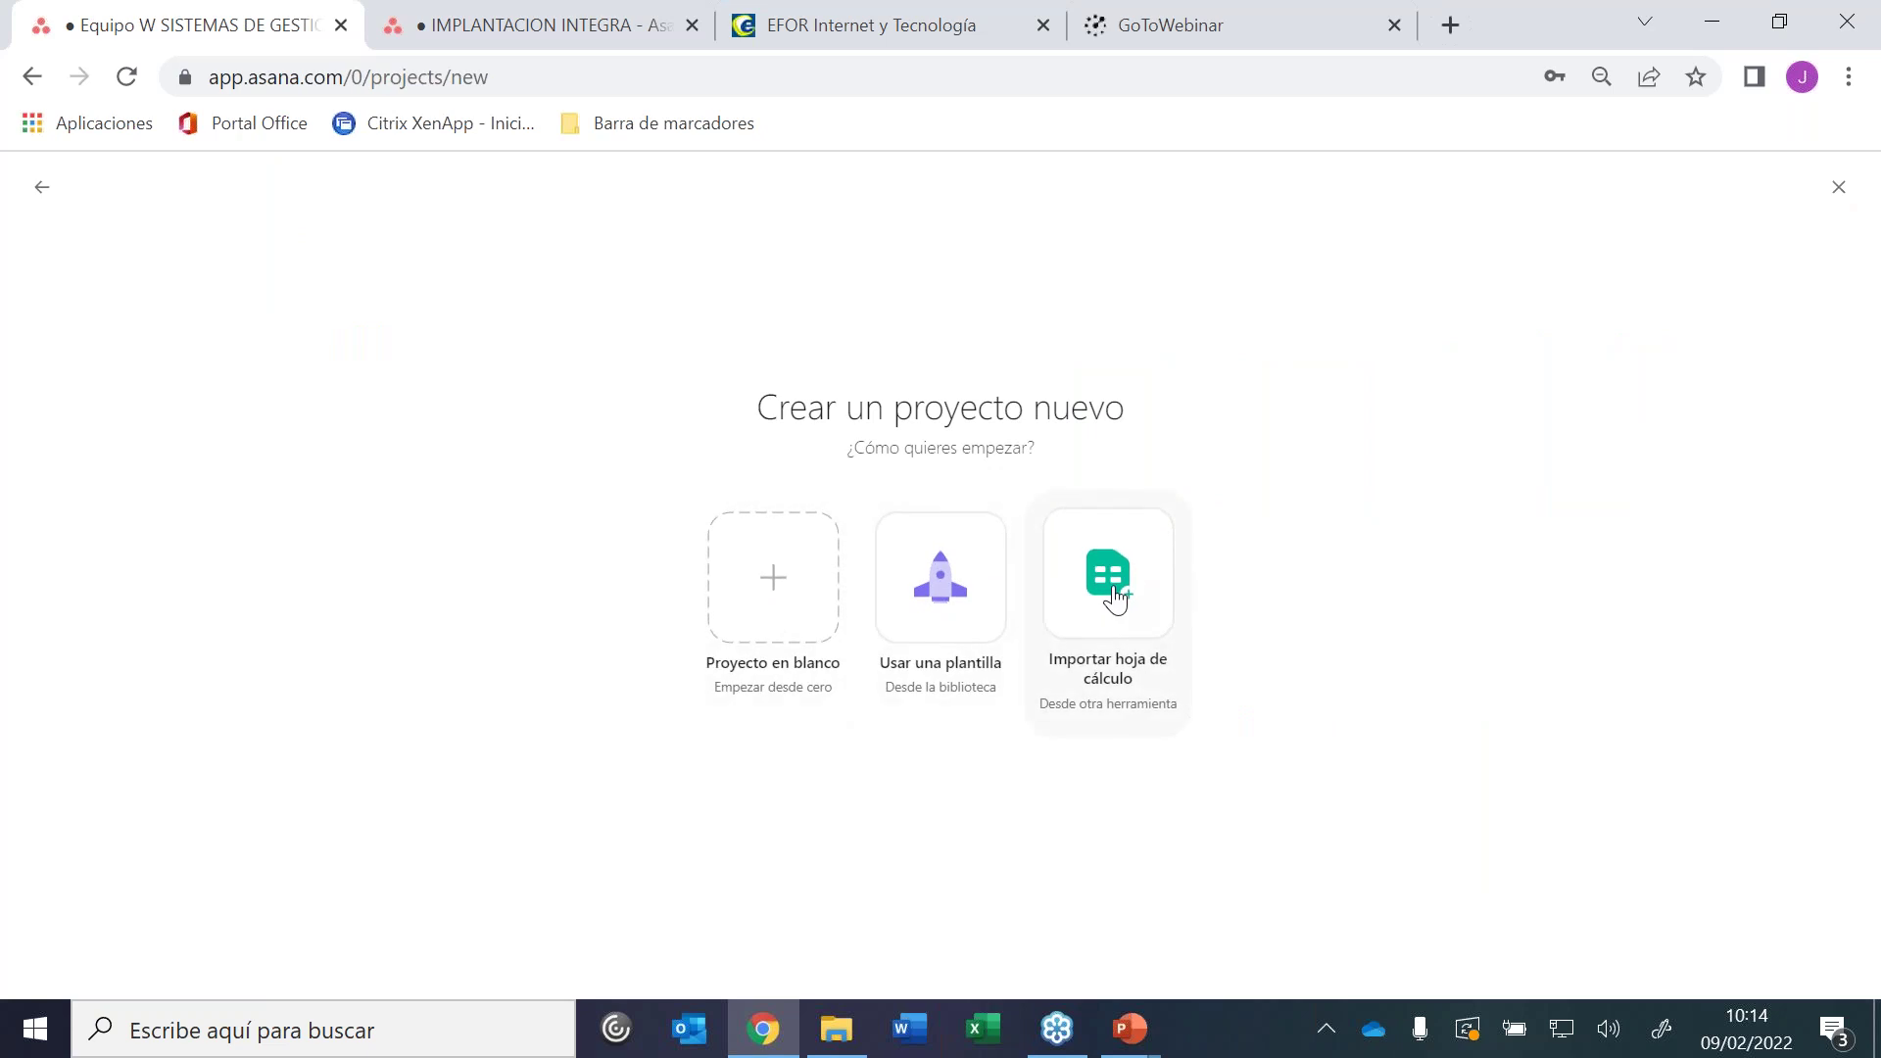
left_click(970, 600)
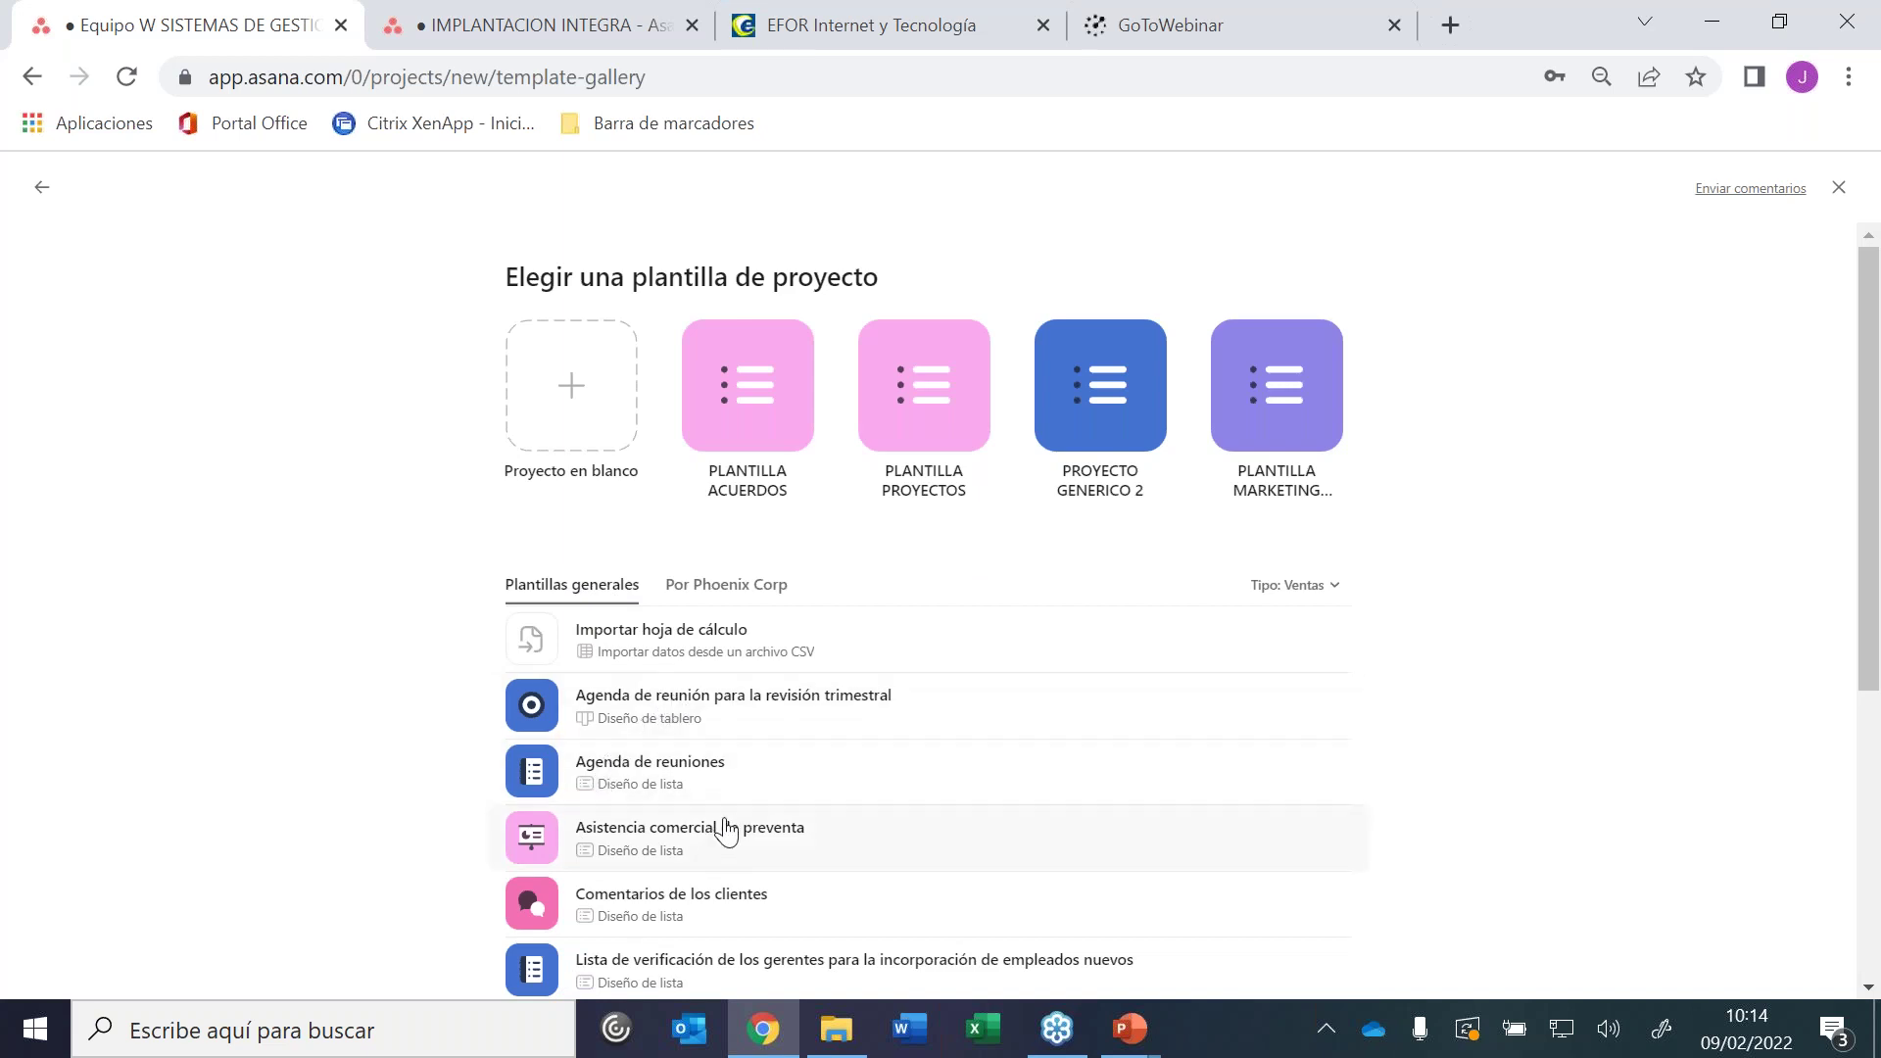
left_click(733, 591)
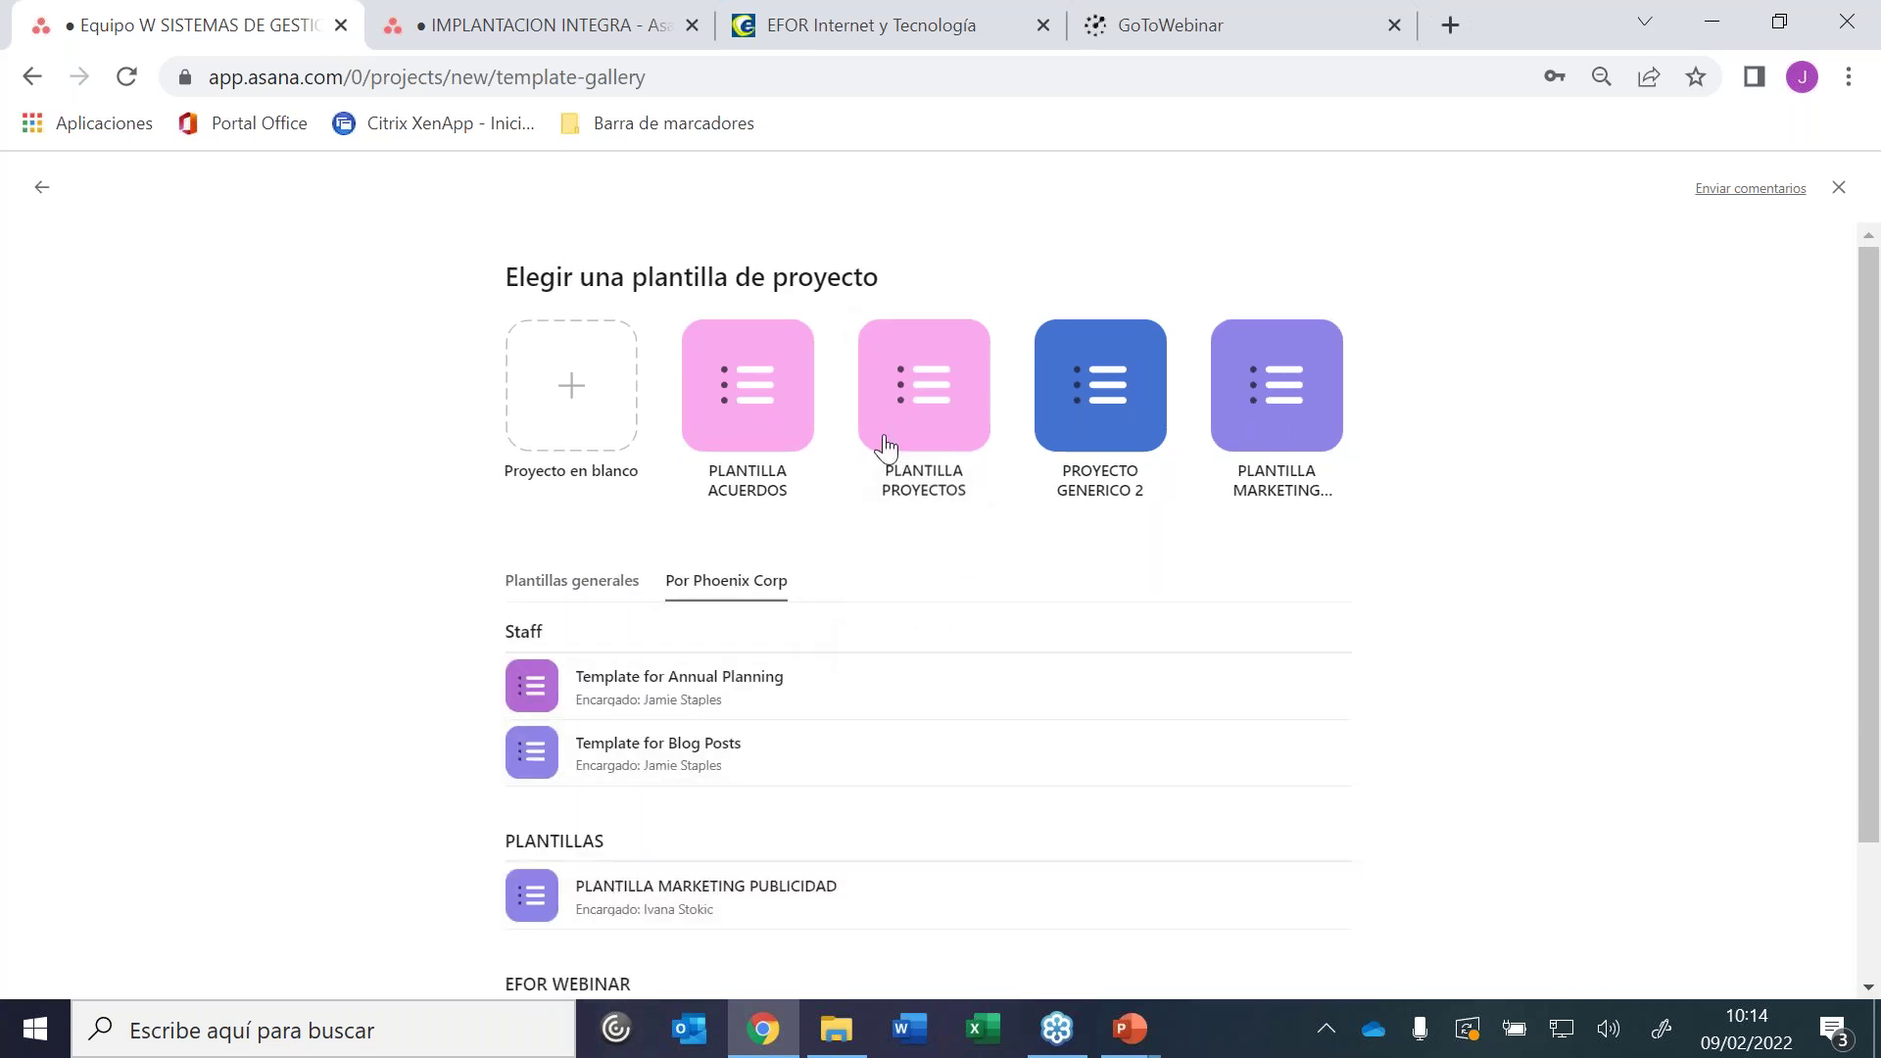
left_click(924, 396)
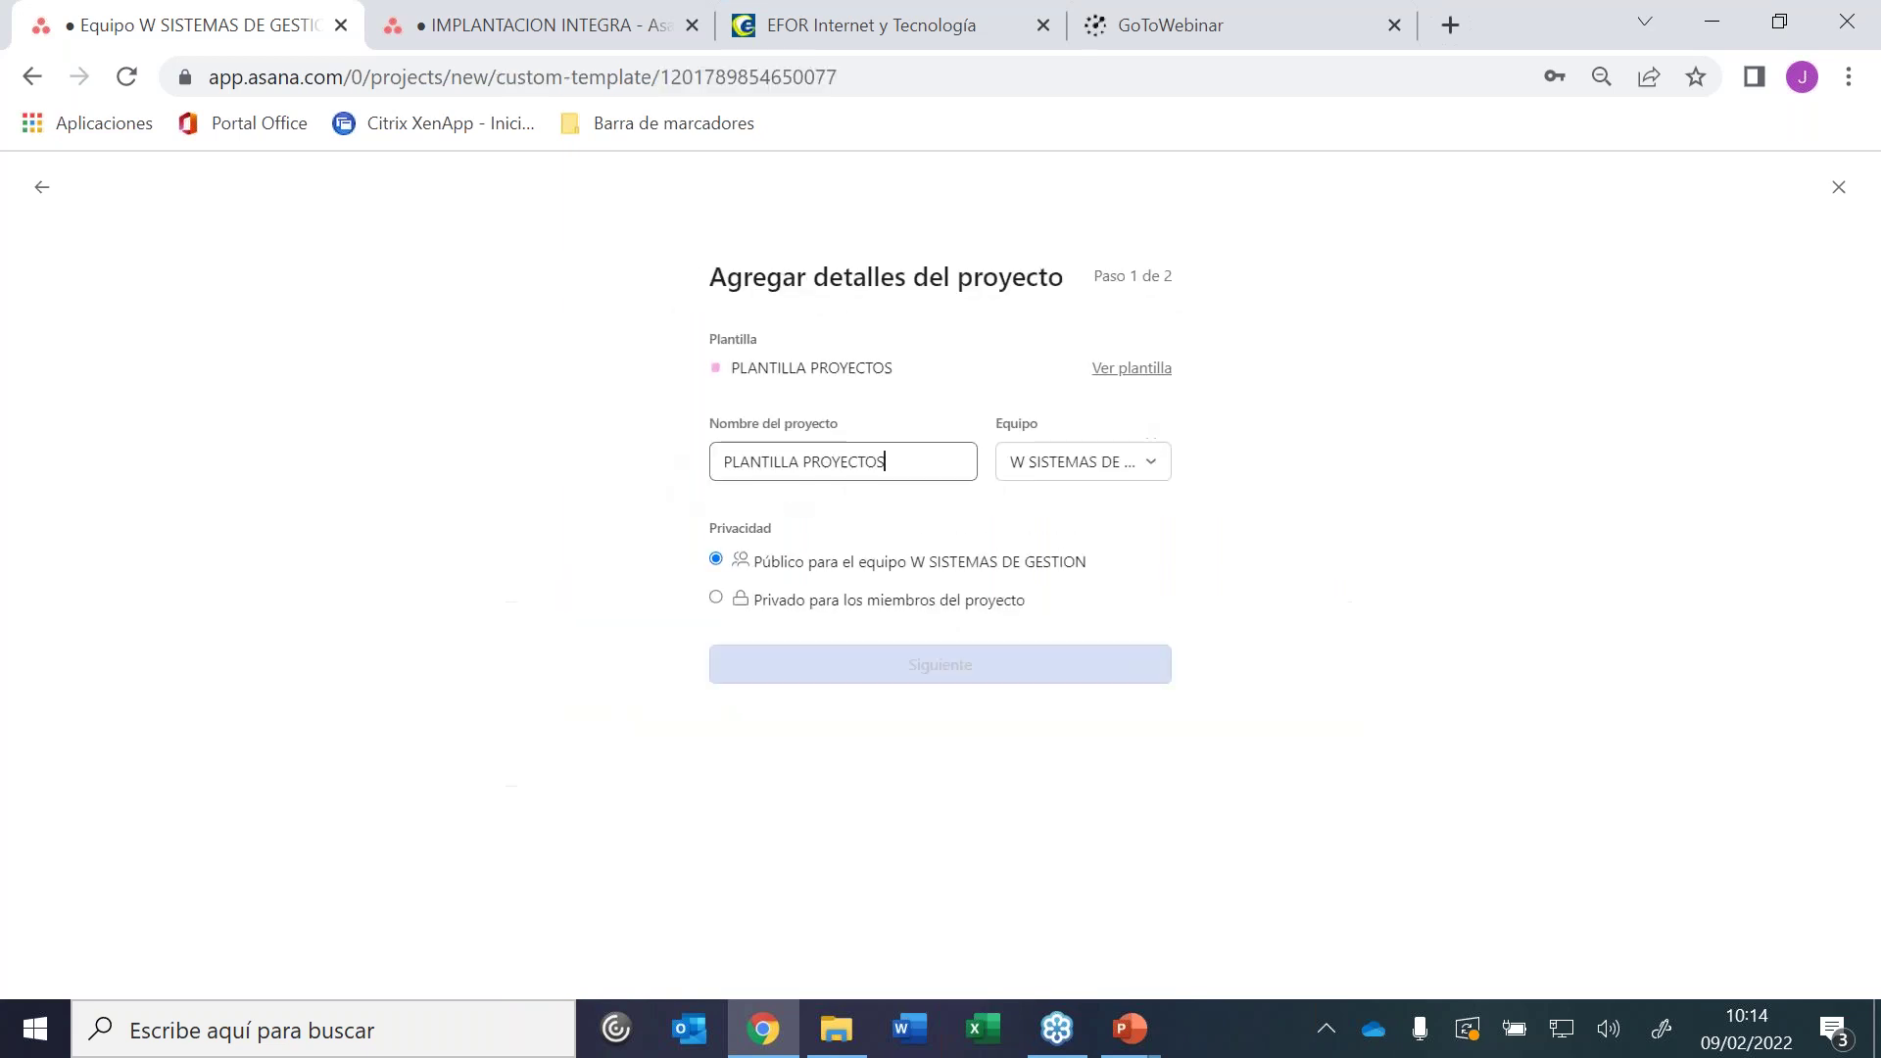
key("ctrl+a")
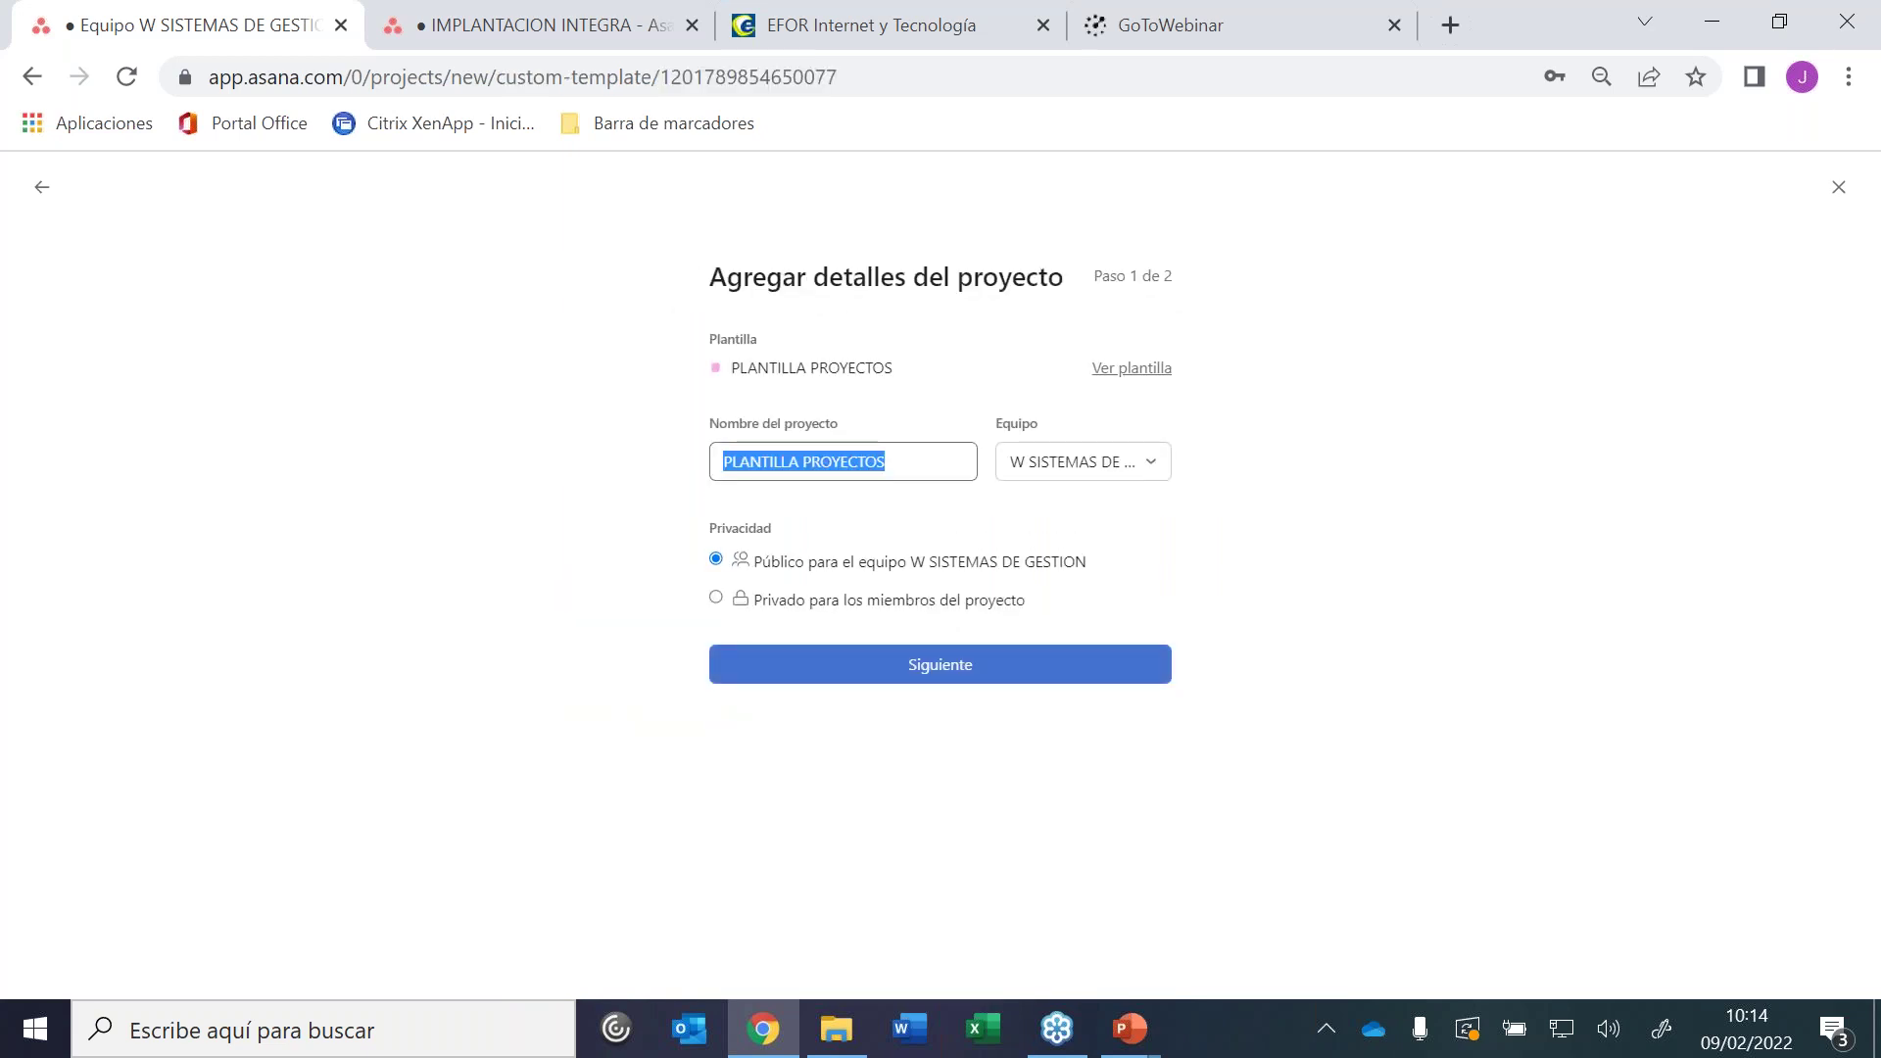
type("IMPLA")
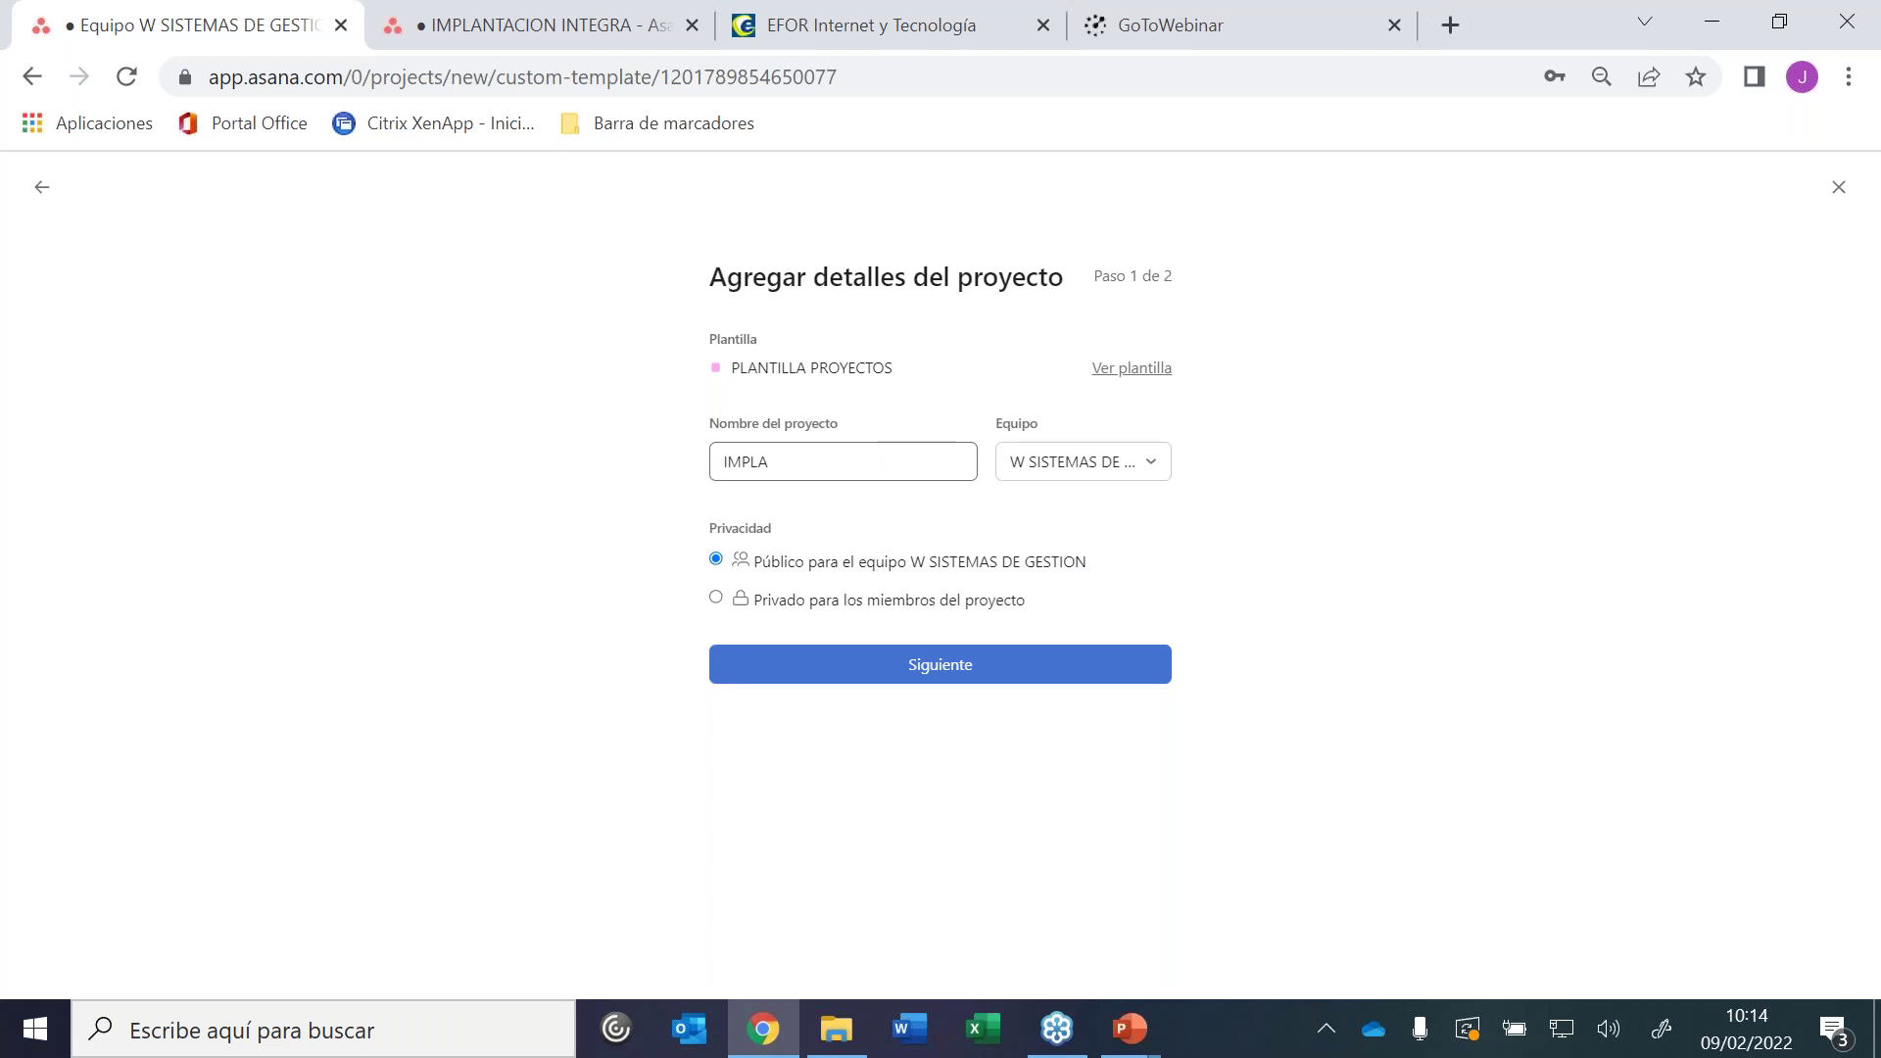
type("NTACION EFOR TECHNOLOGY")
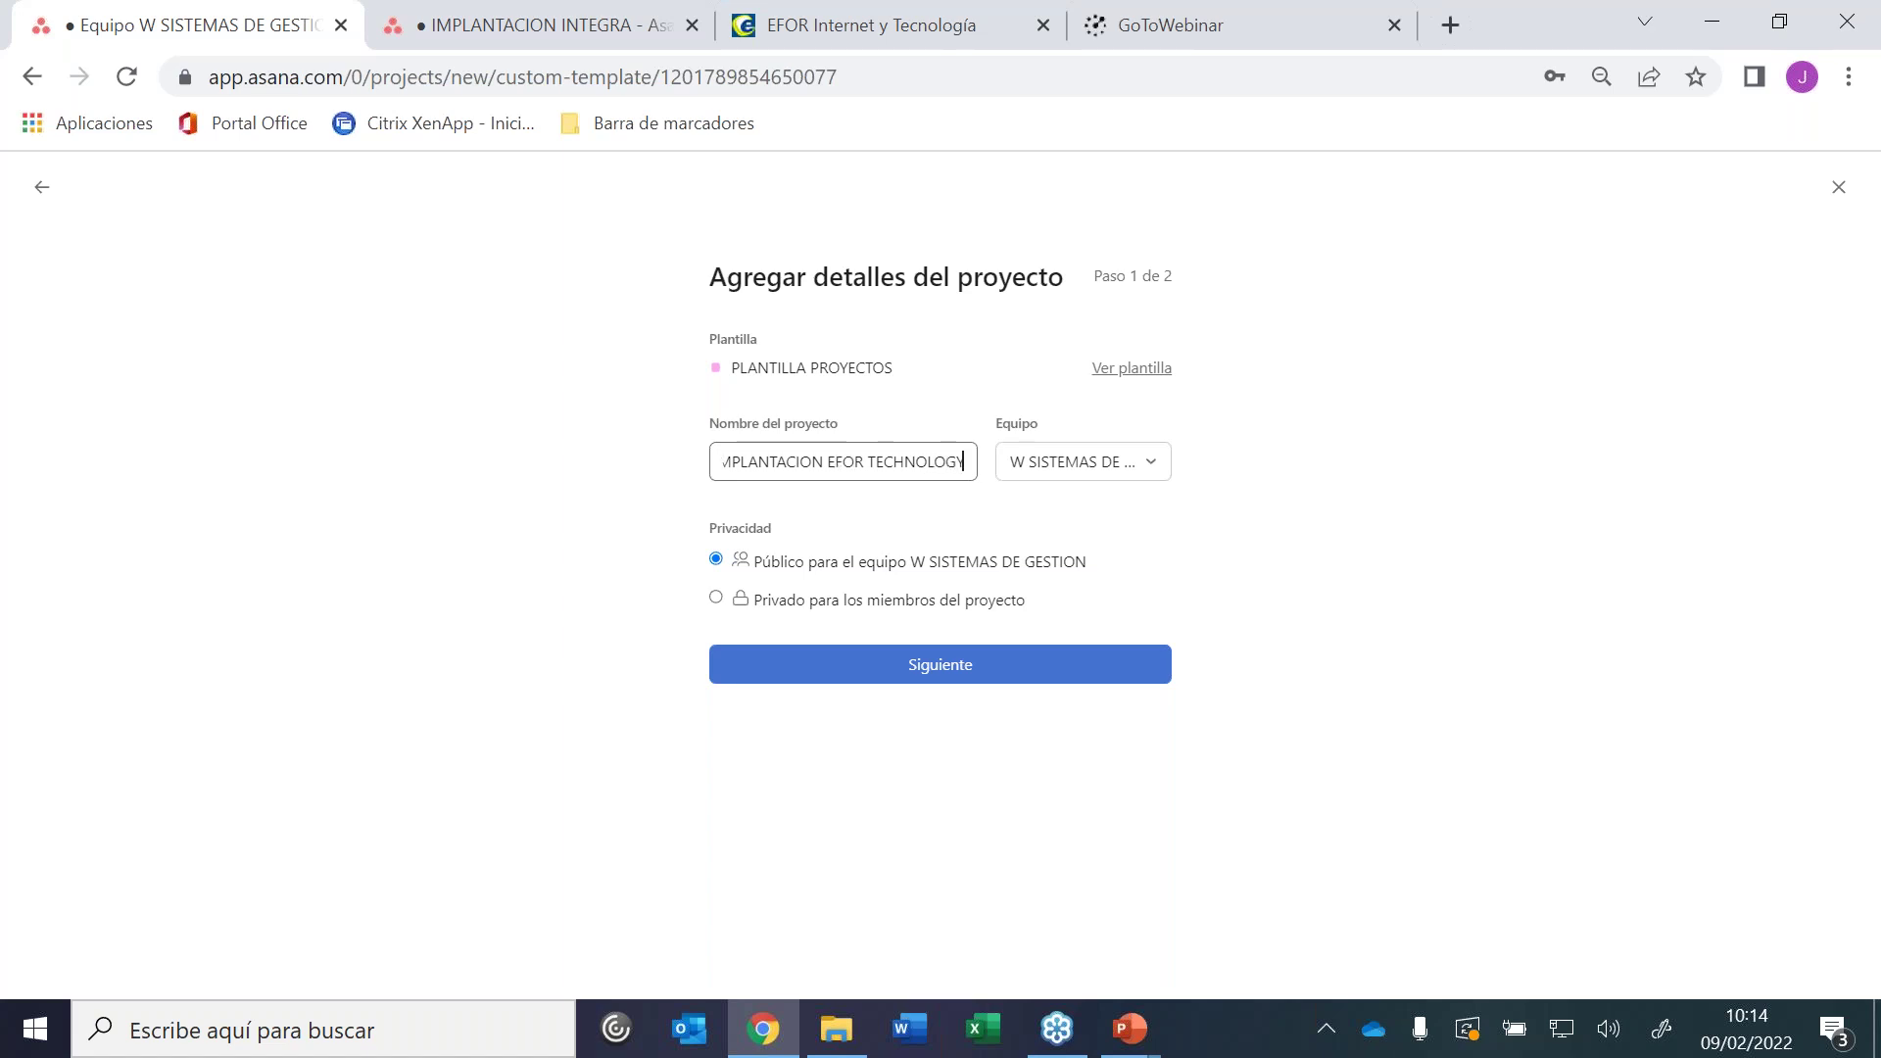
left_click(919, 662)
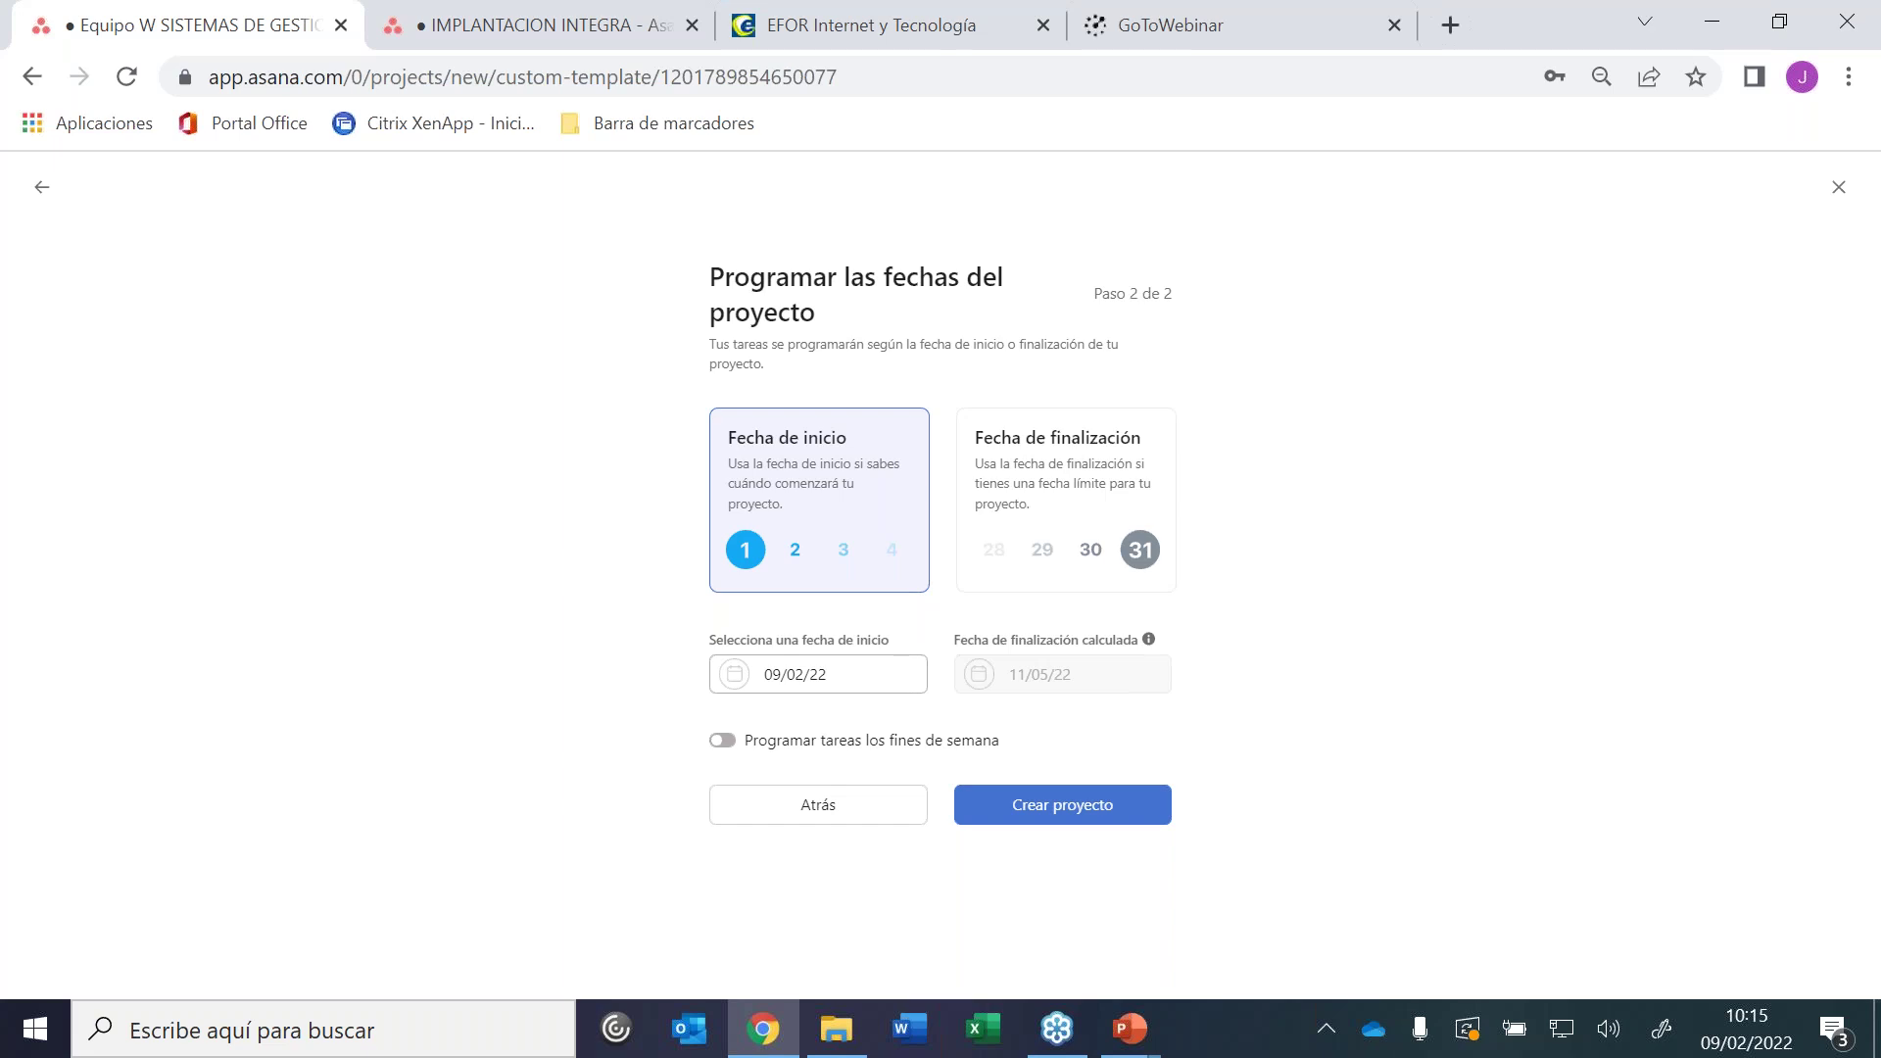
Schedule the project by start date, set to 01/03/22, and create it
left_click(1048, 487)
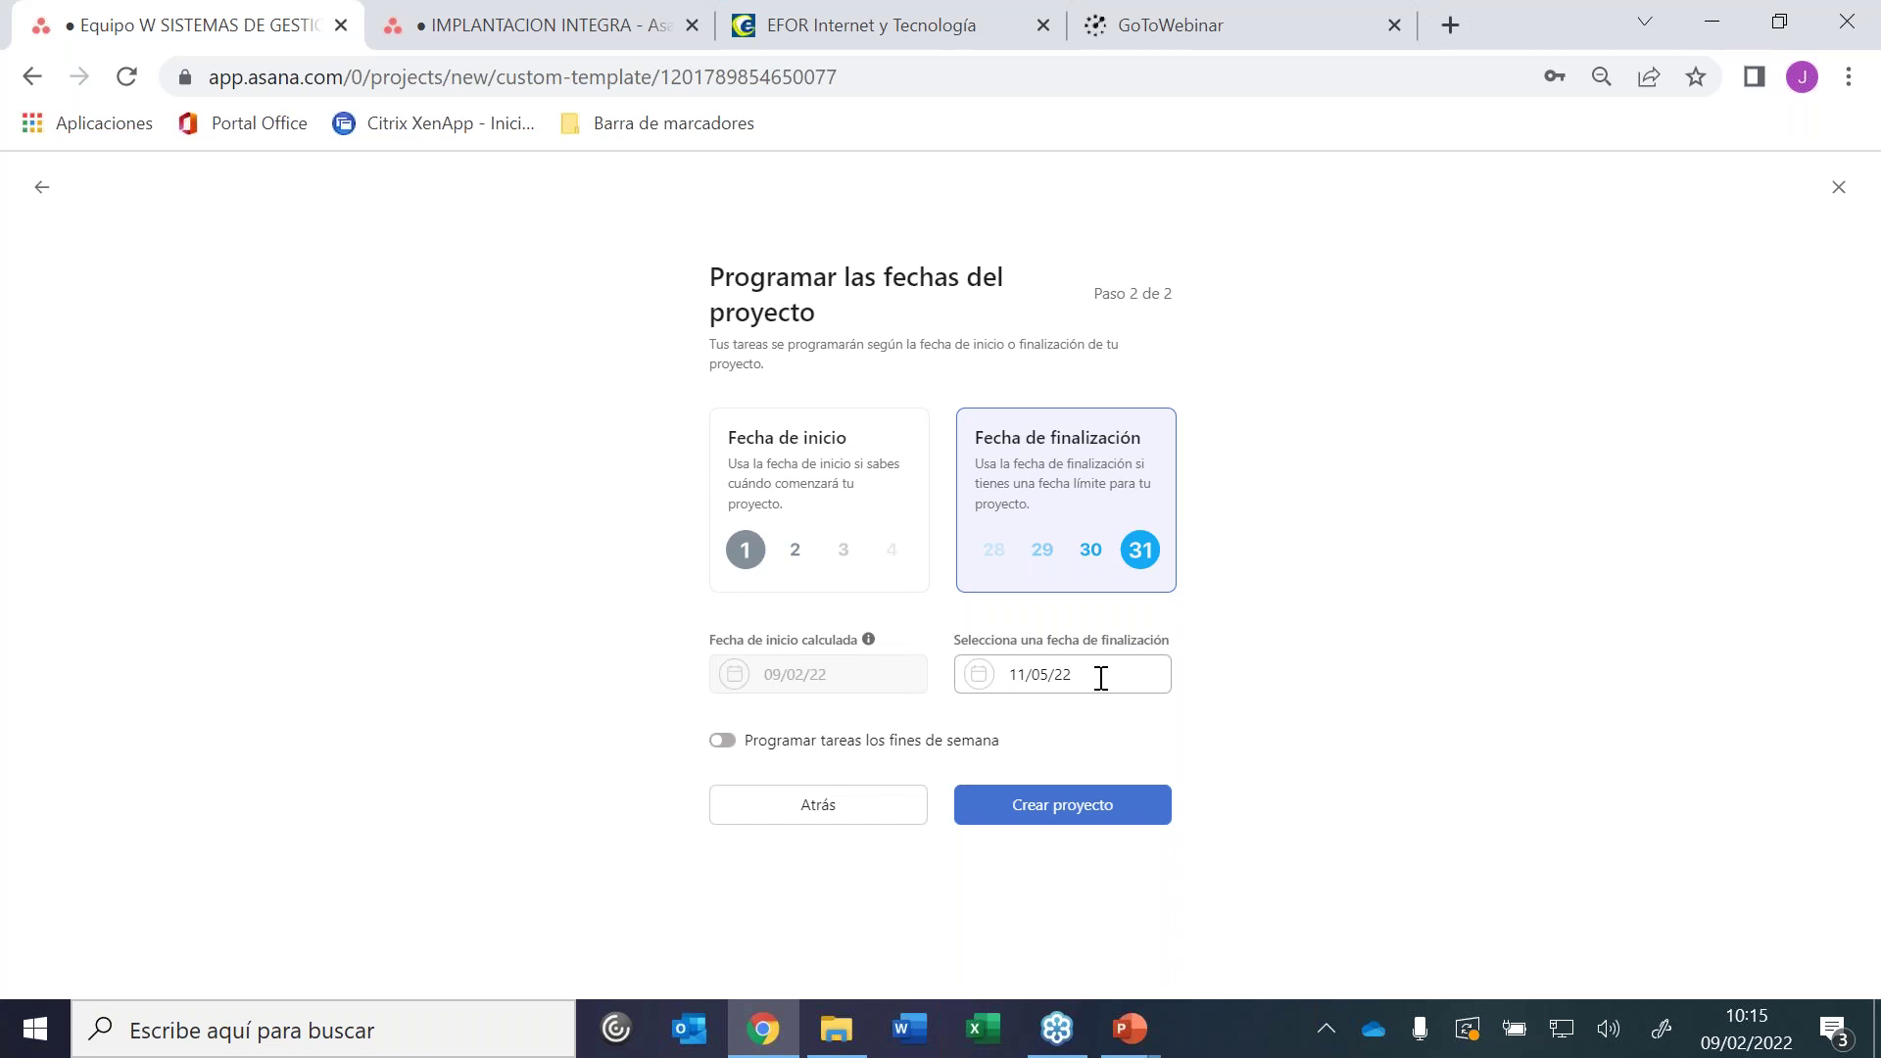
left_click(805, 517)
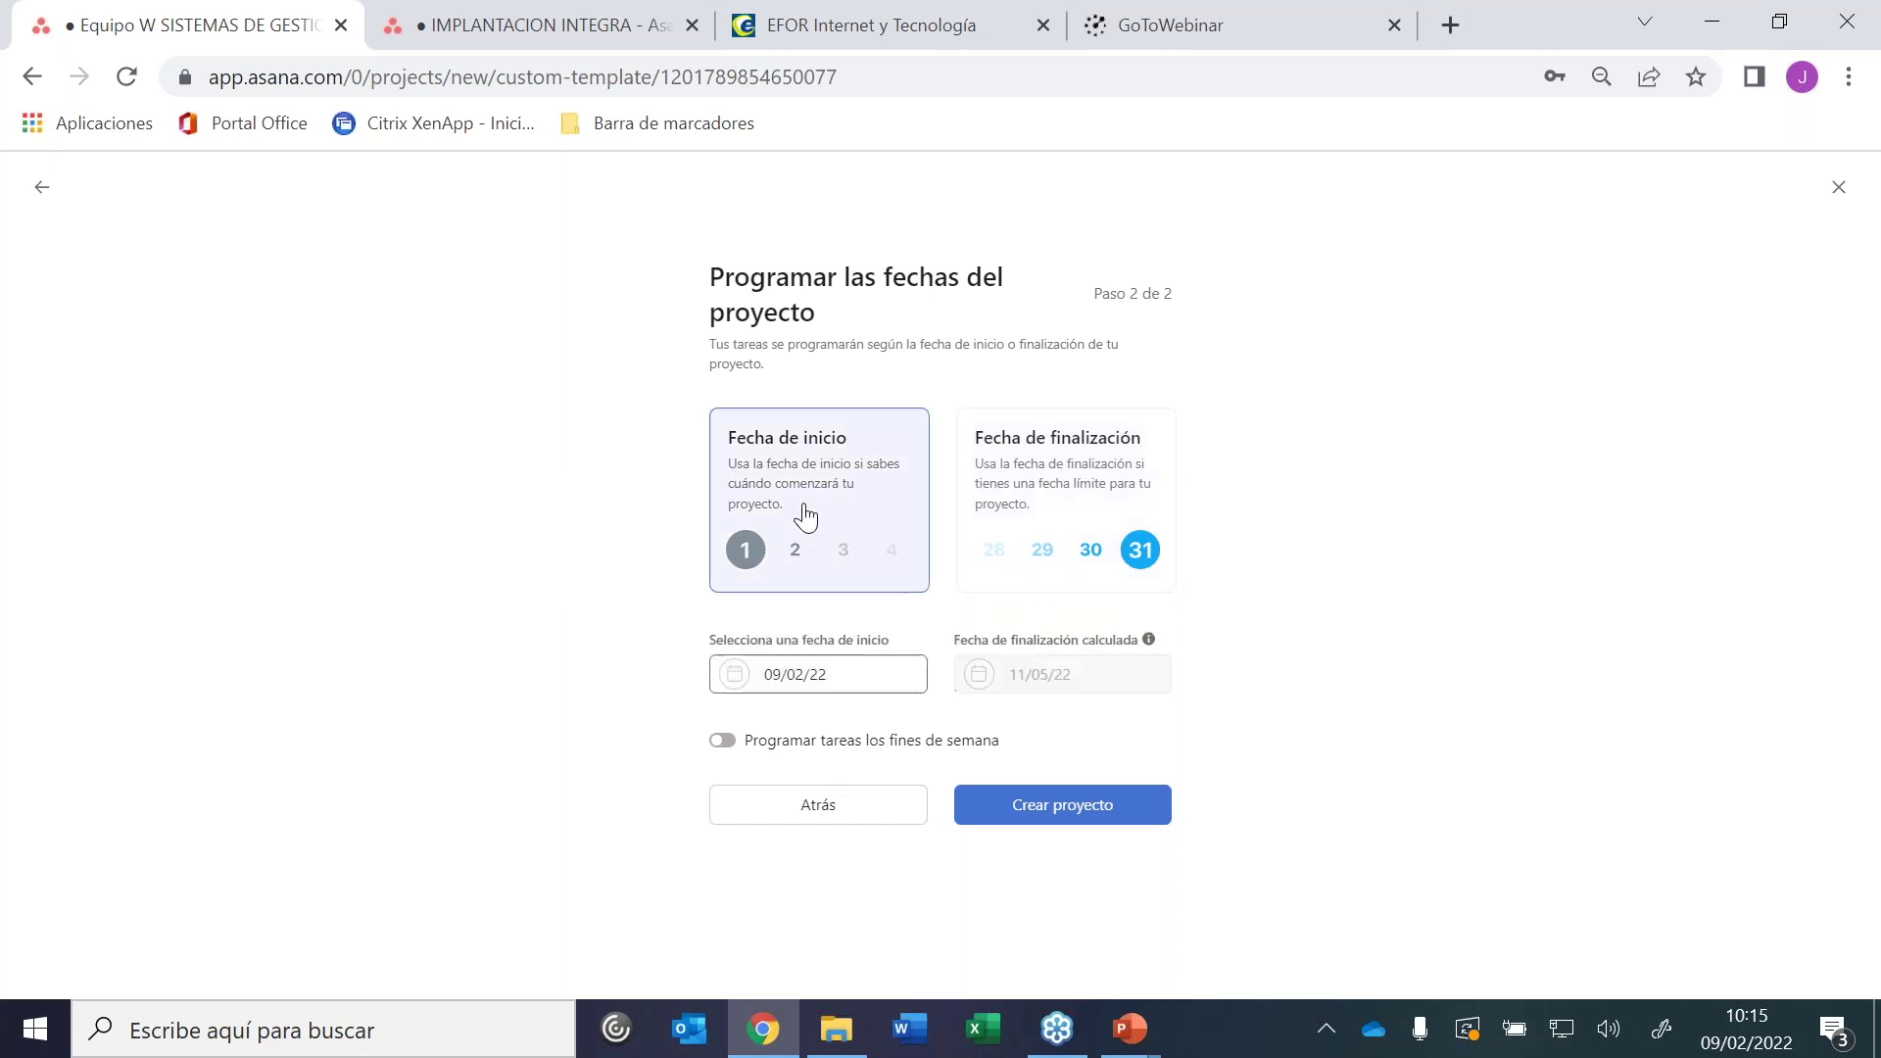
left_click(861, 676)
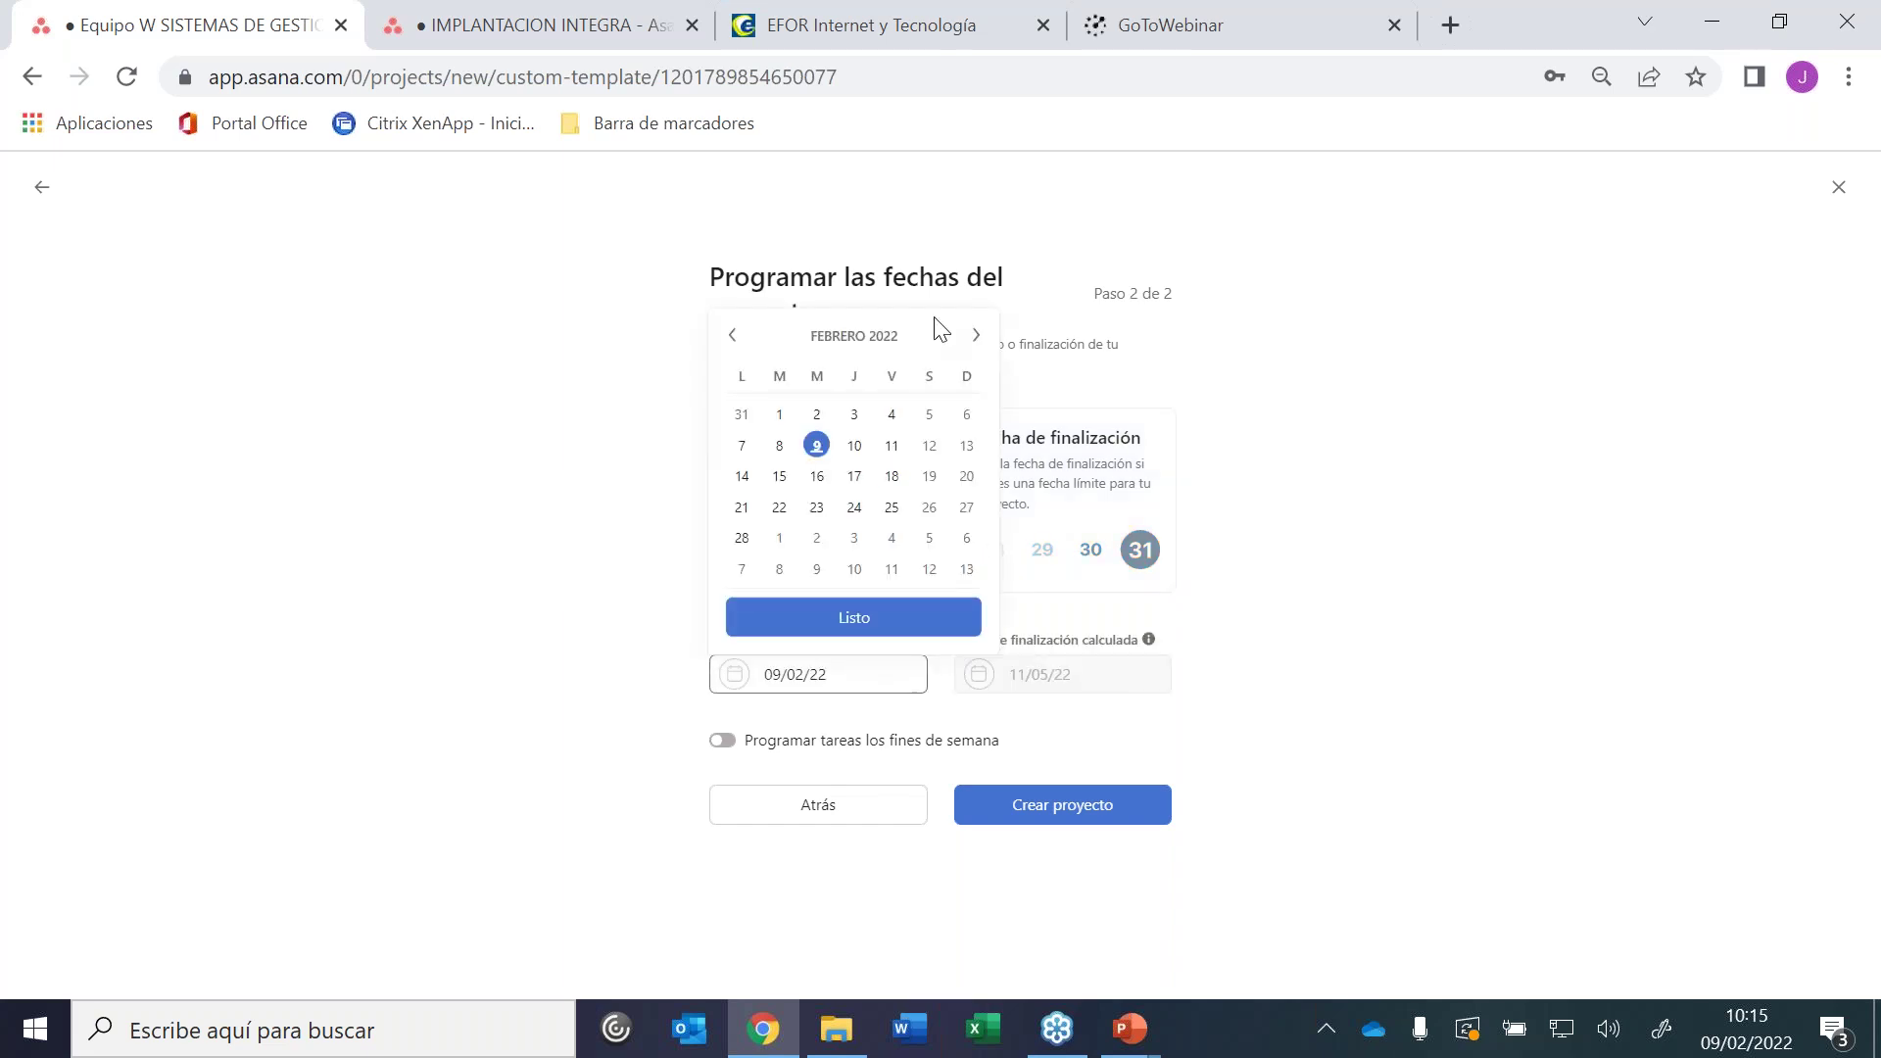
left_click(778, 538)
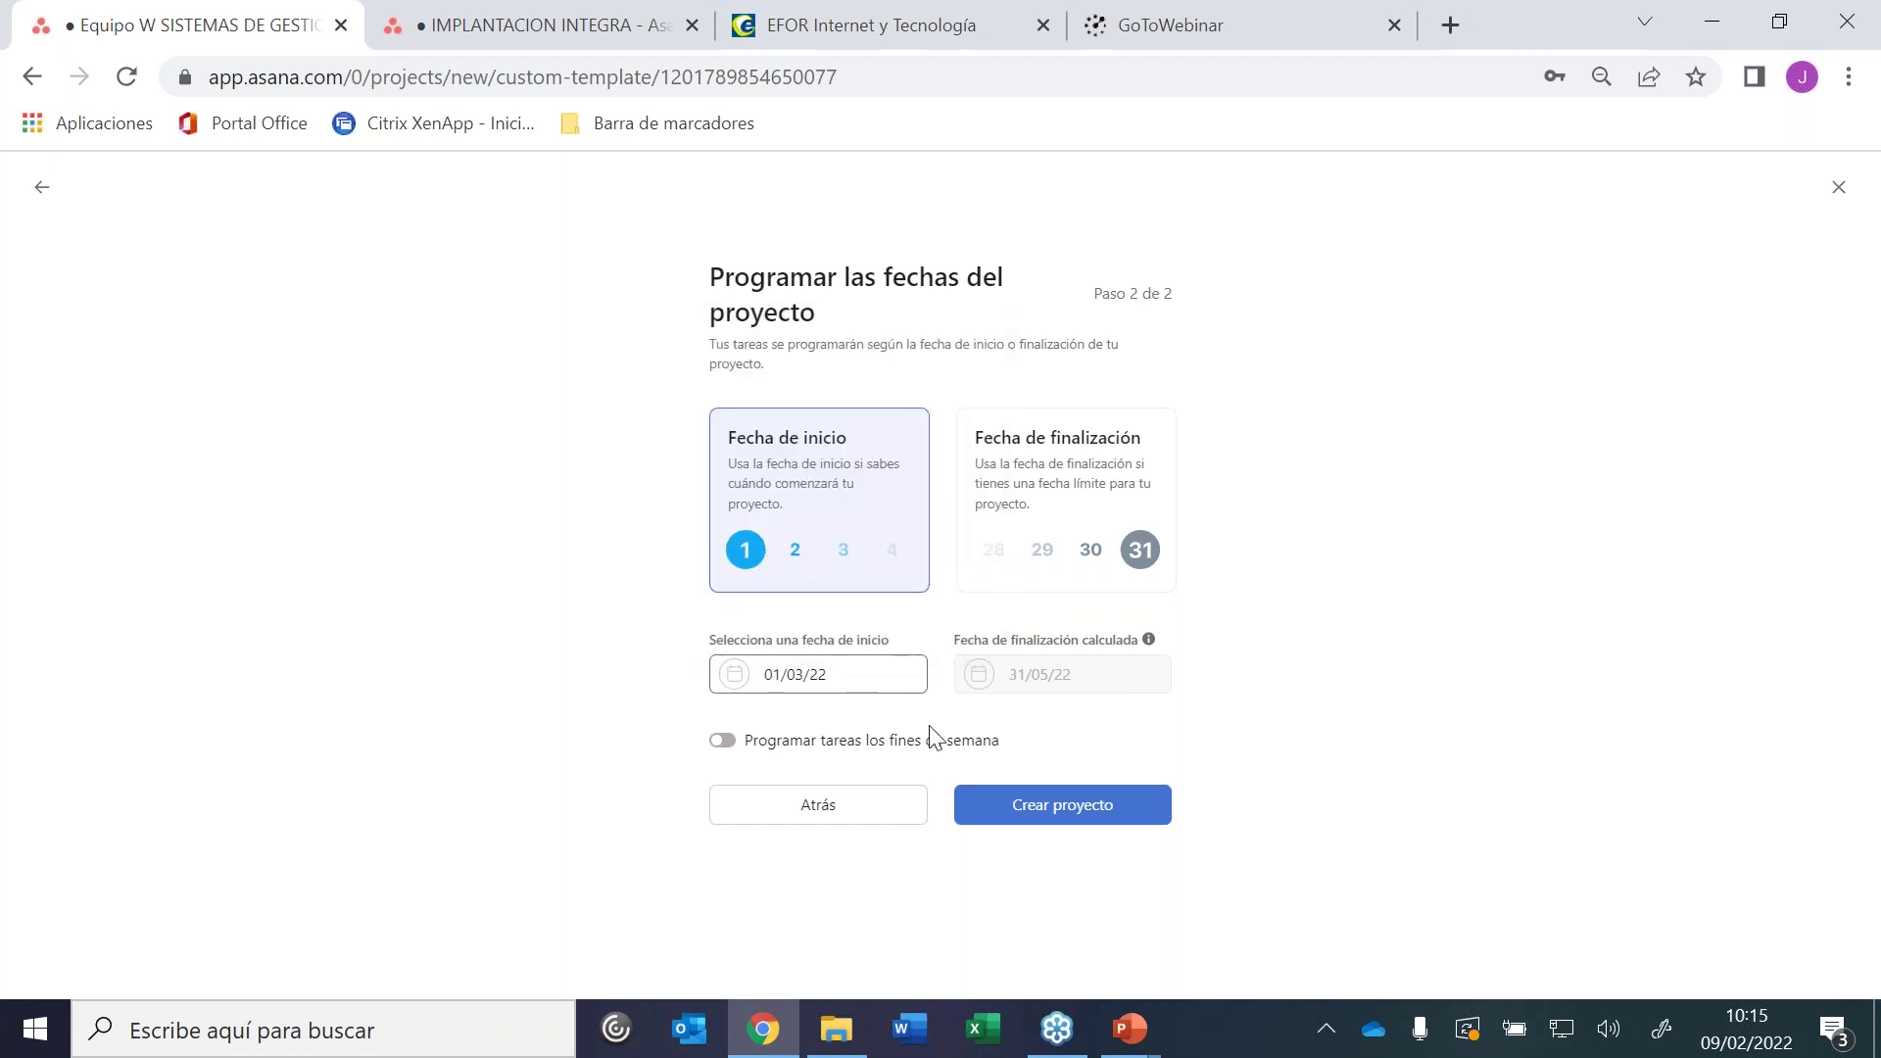
left_click(1036, 808)
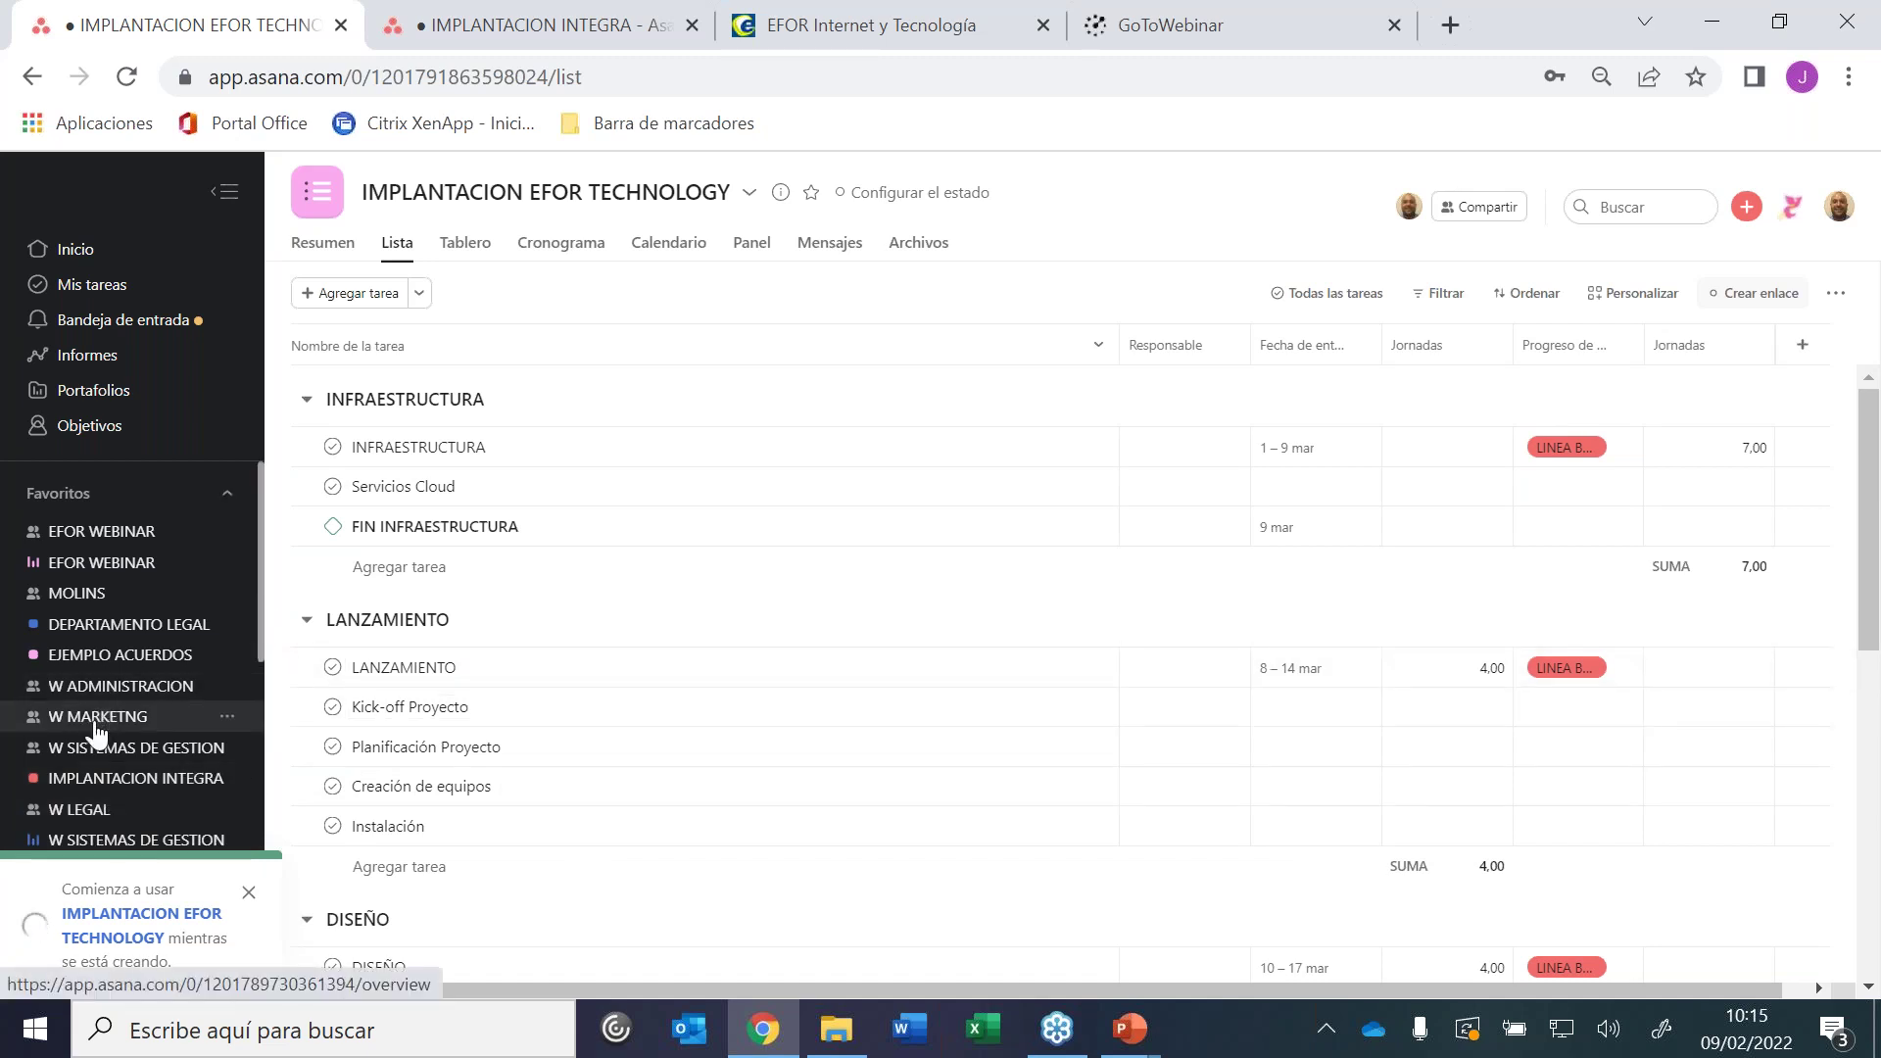
Return to the W SISTEMAS DE GESTION team and view the IMPLANTACION INTEGRA project's task list
left_click(82, 762)
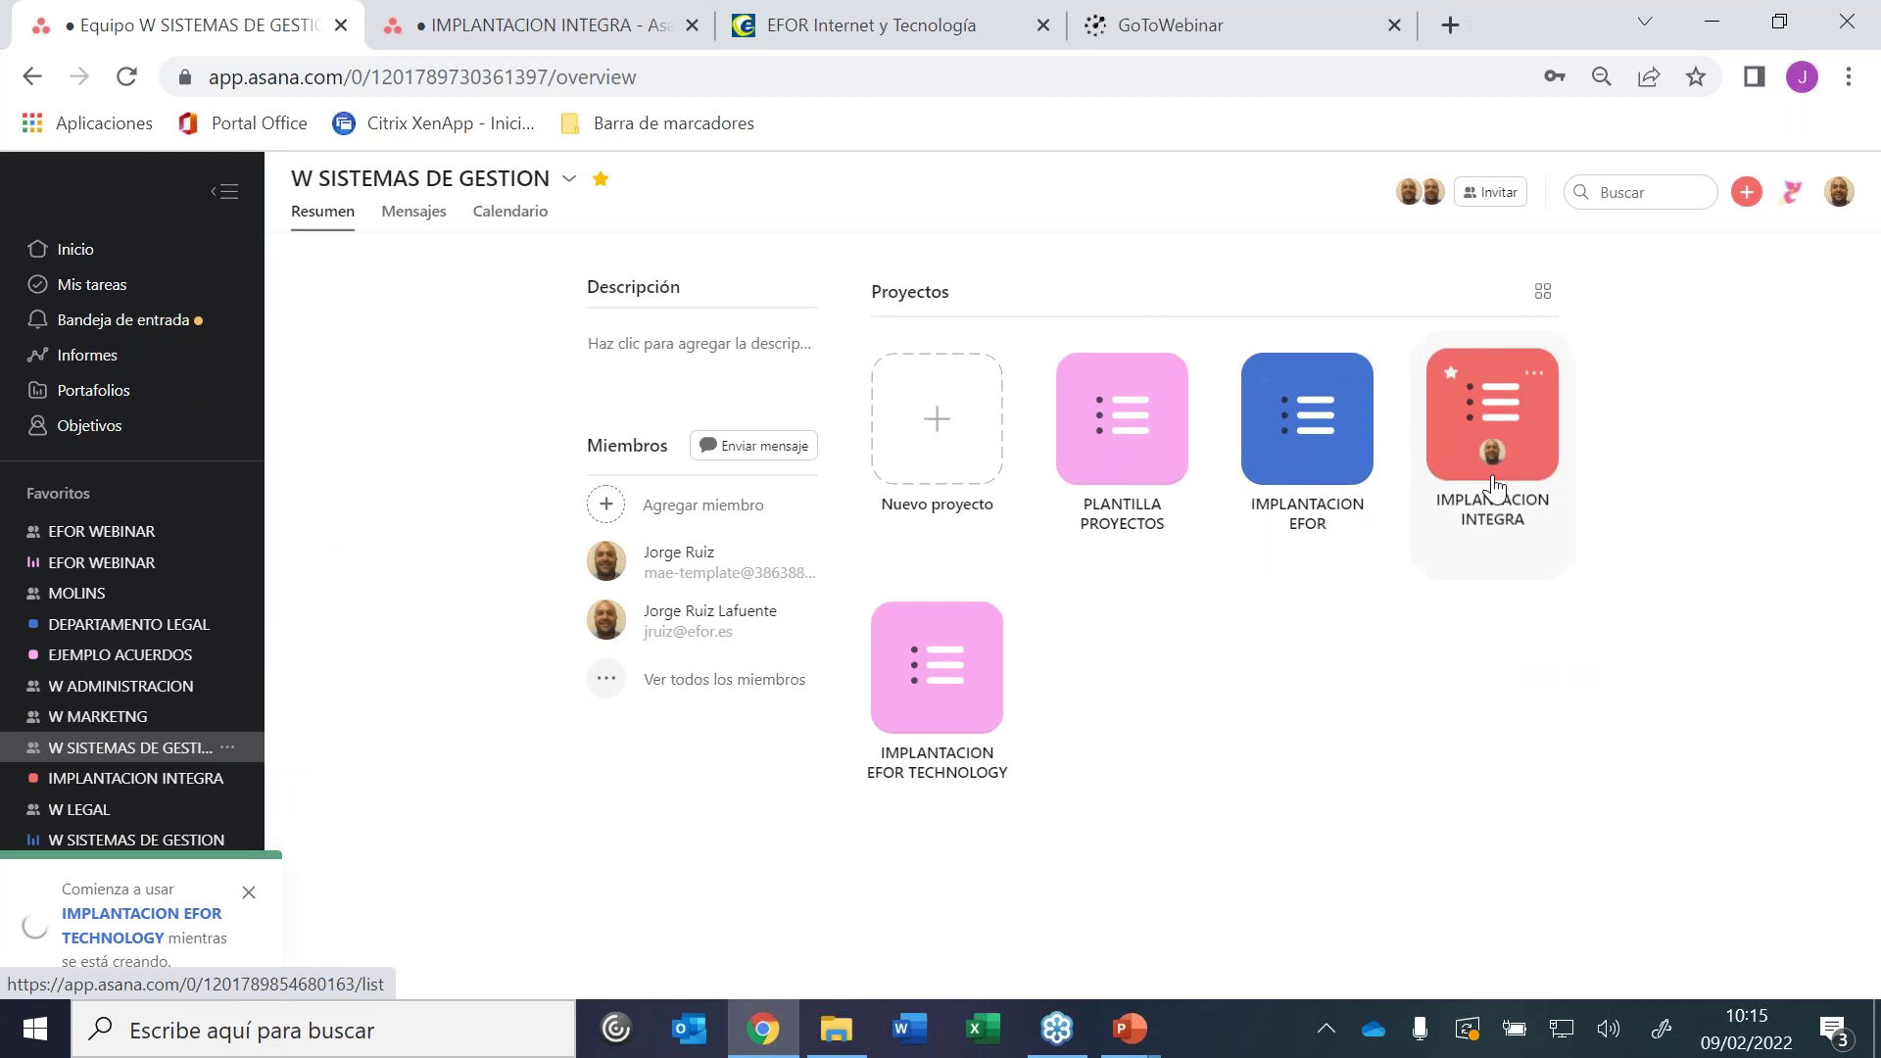
left_click(1491, 431)
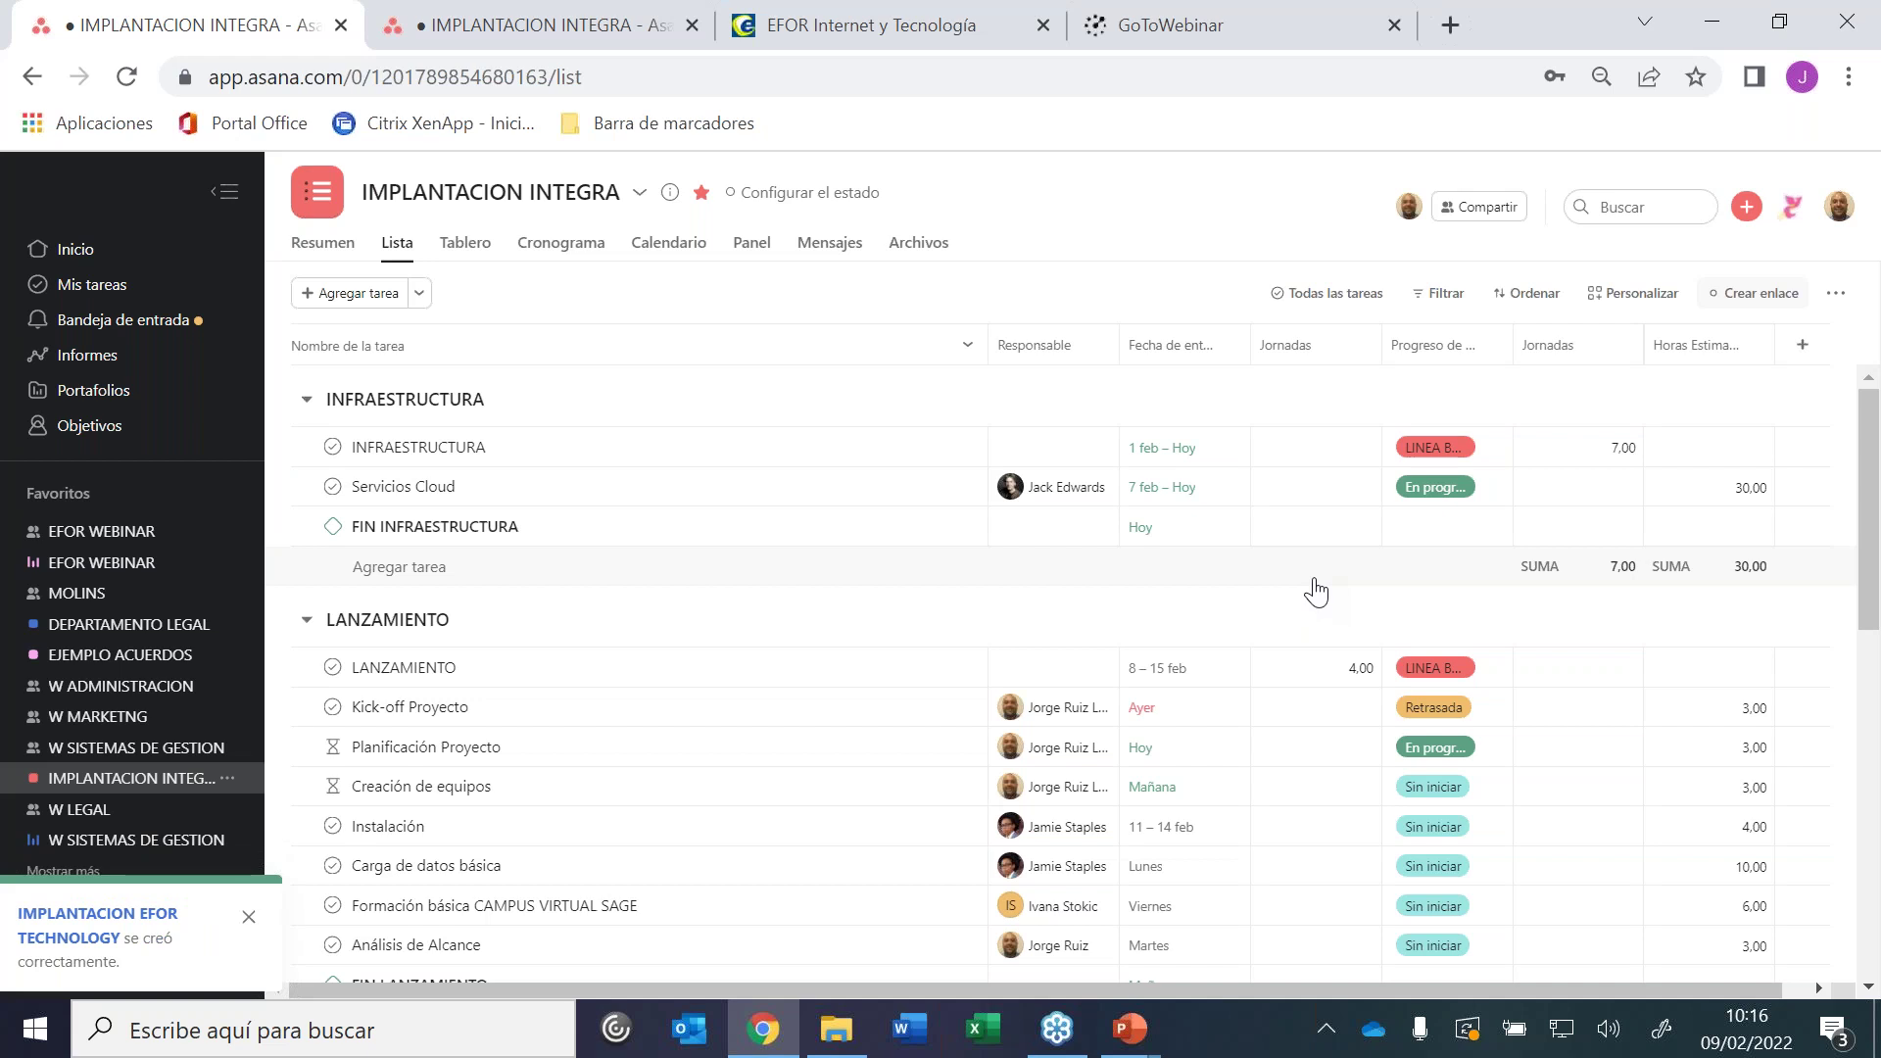
Open the W SISTEMAS DE GESTION portfolio, removing and re-adding it as a favorite, and set its progress type to Hito
left_click(118, 394)
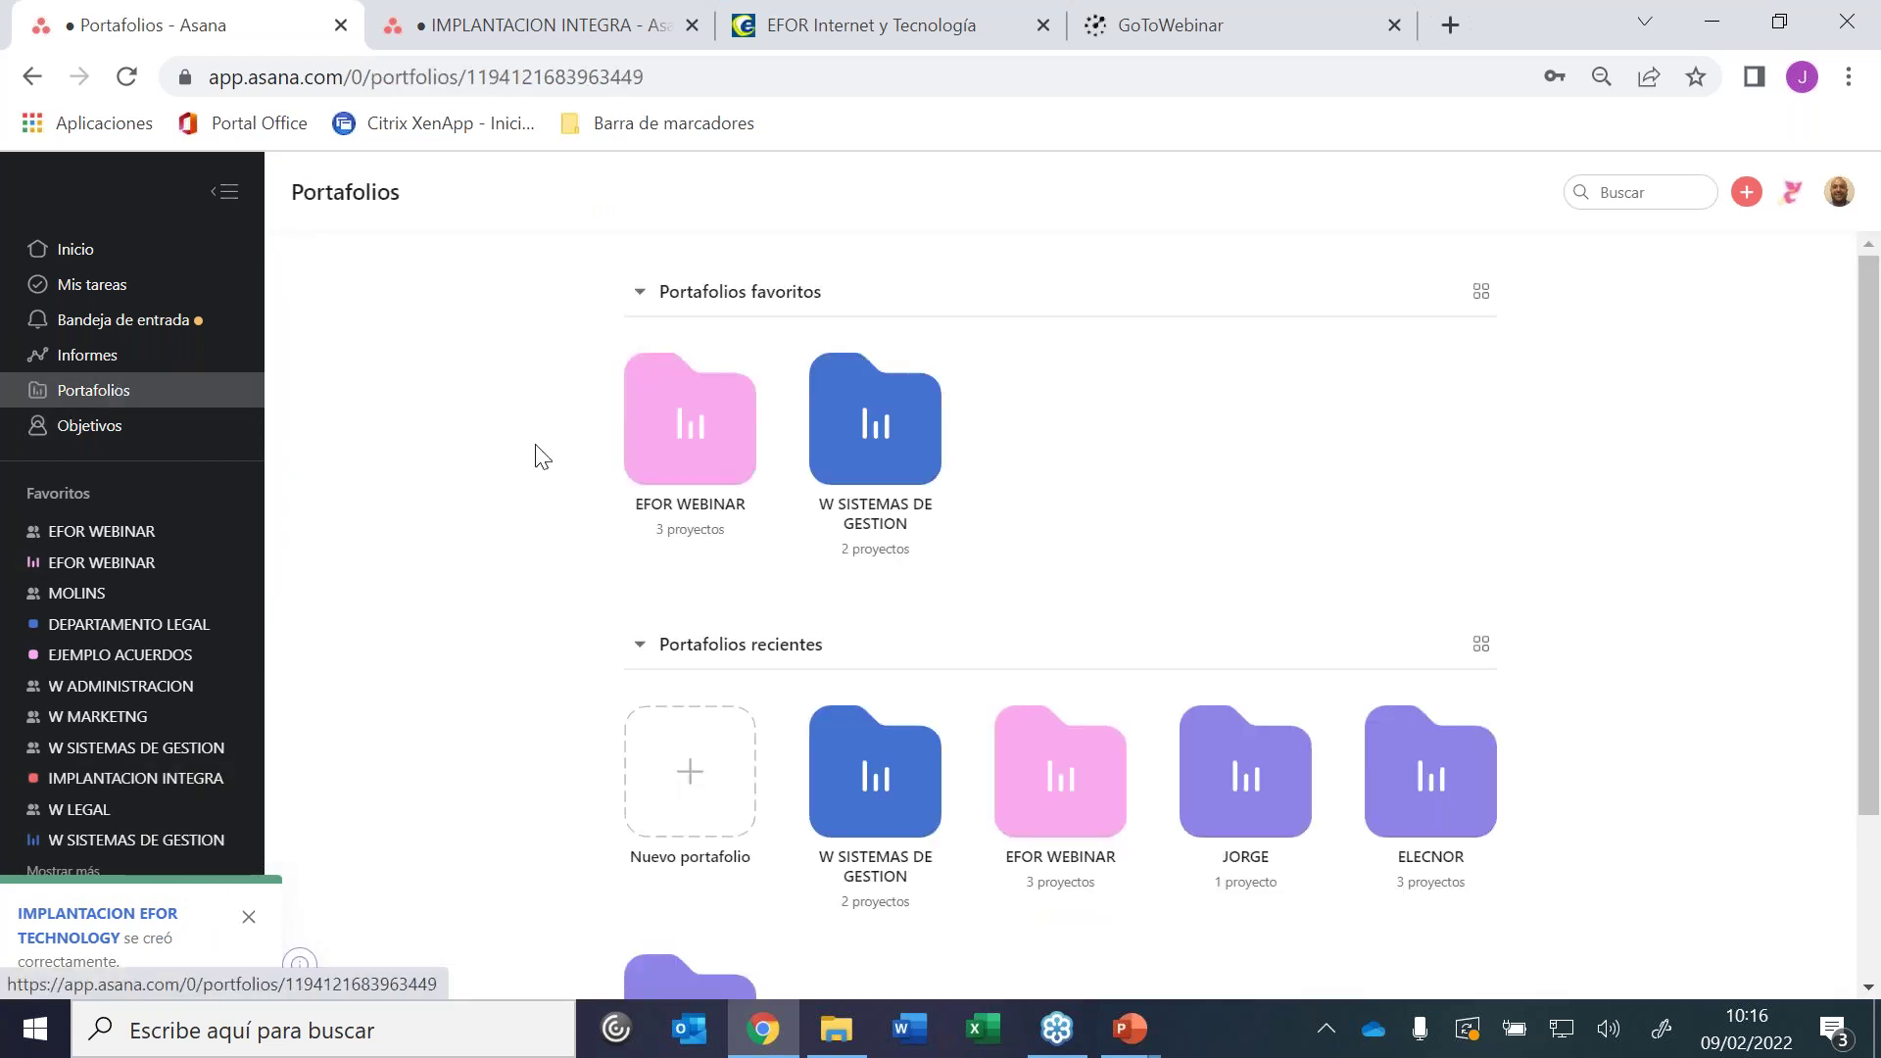
left_click(833, 391)
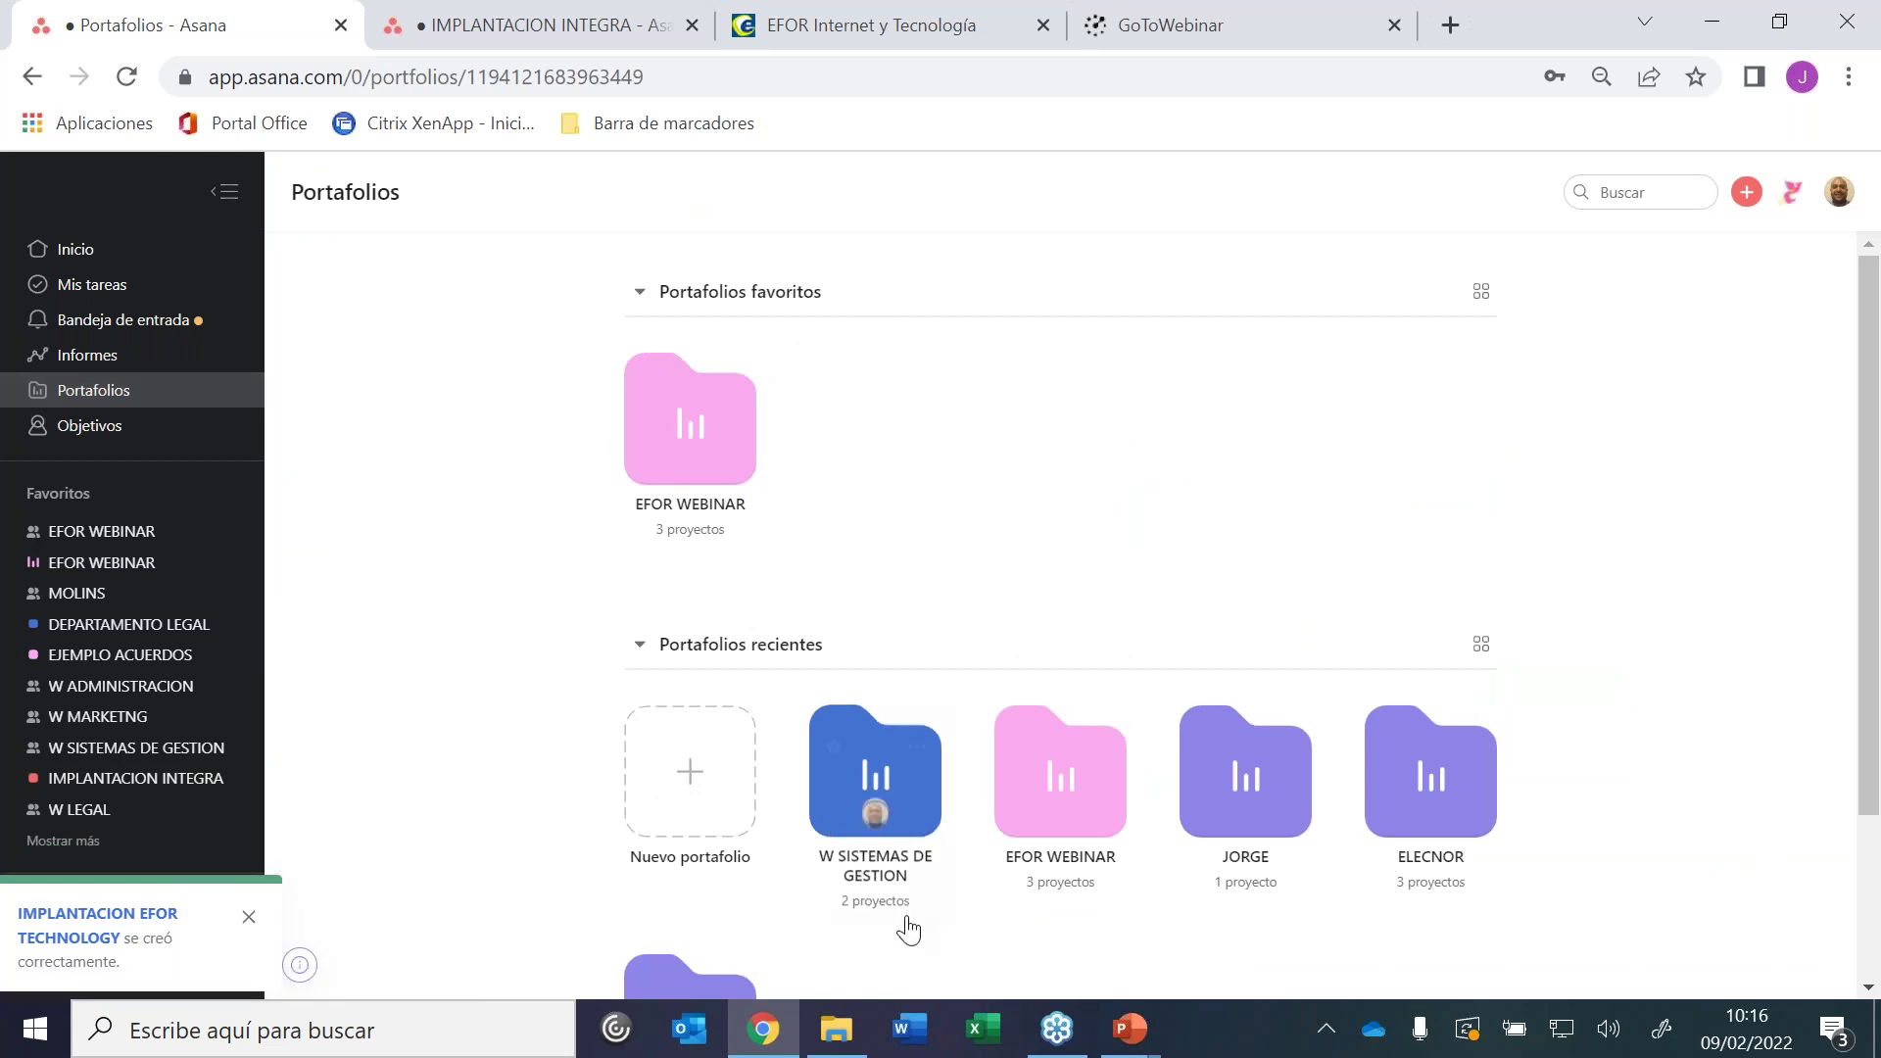
left_click(832, 747)
left_click(875, 431)
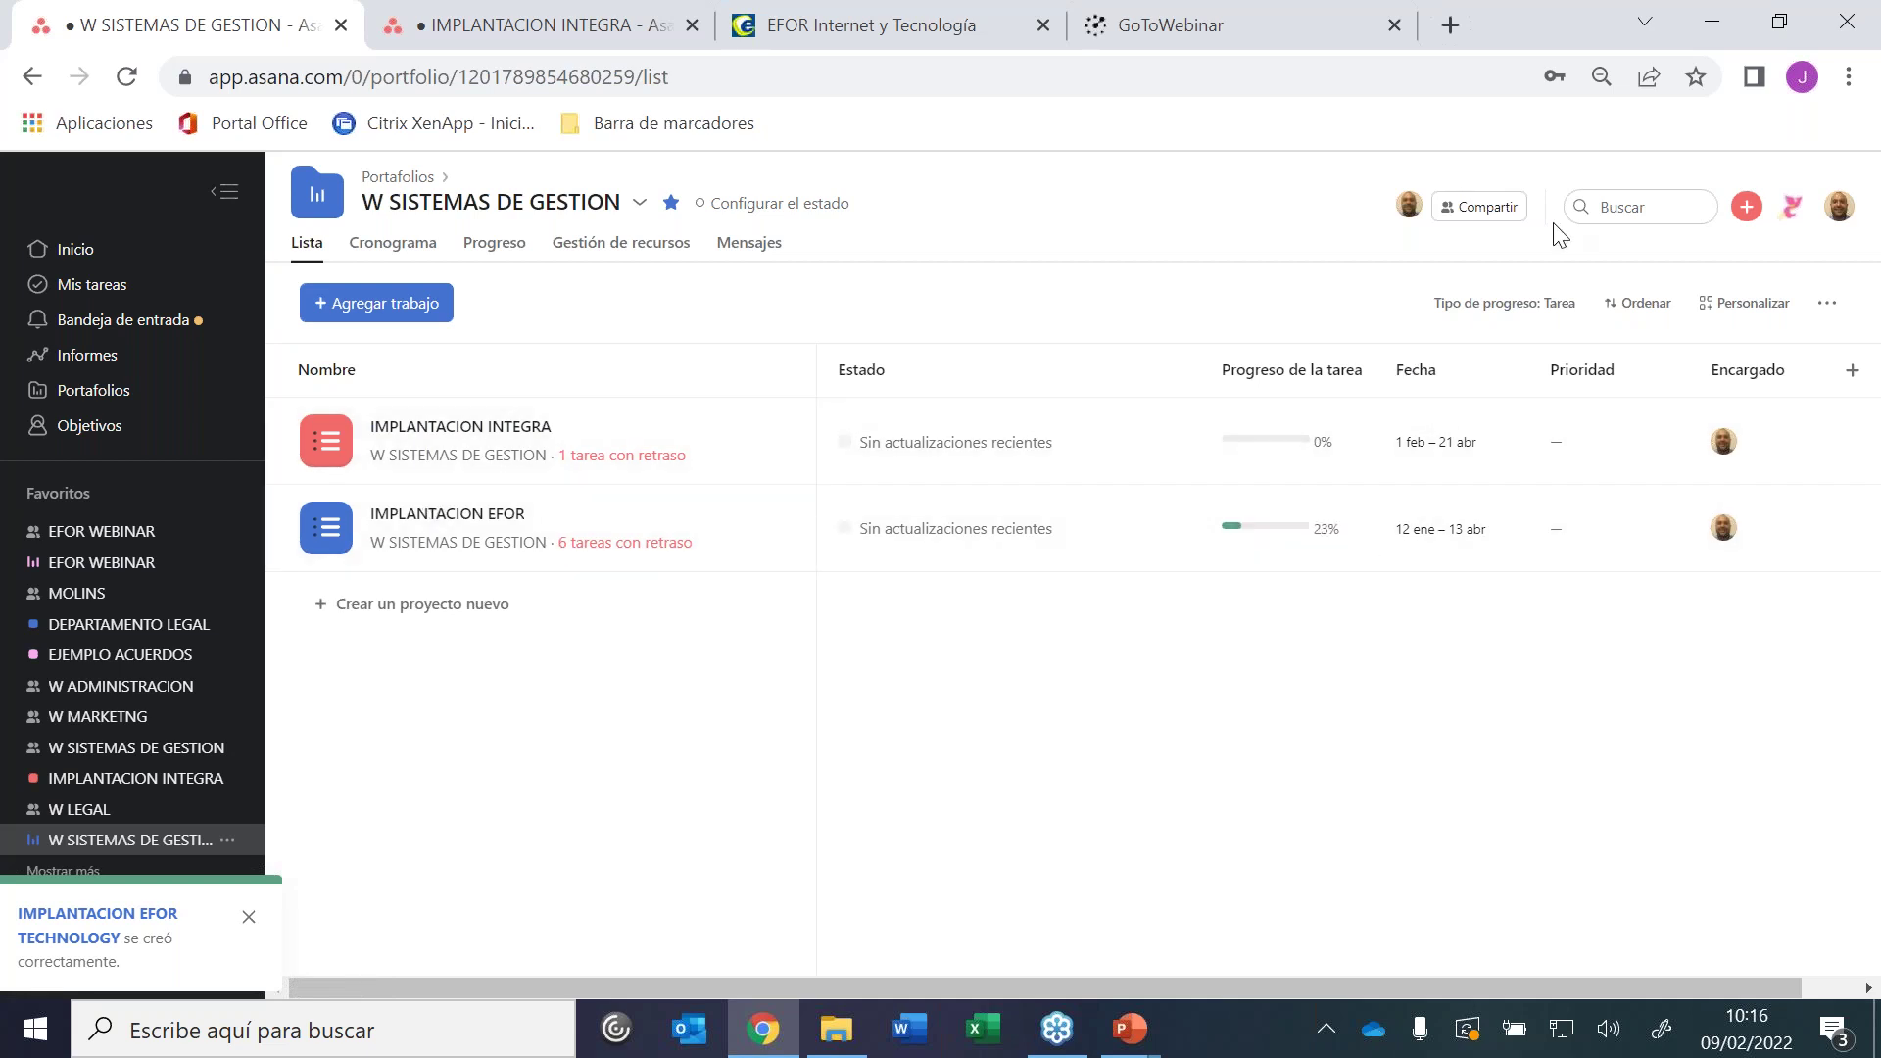
left_click(1479, 302)
left_click(1450, 390)
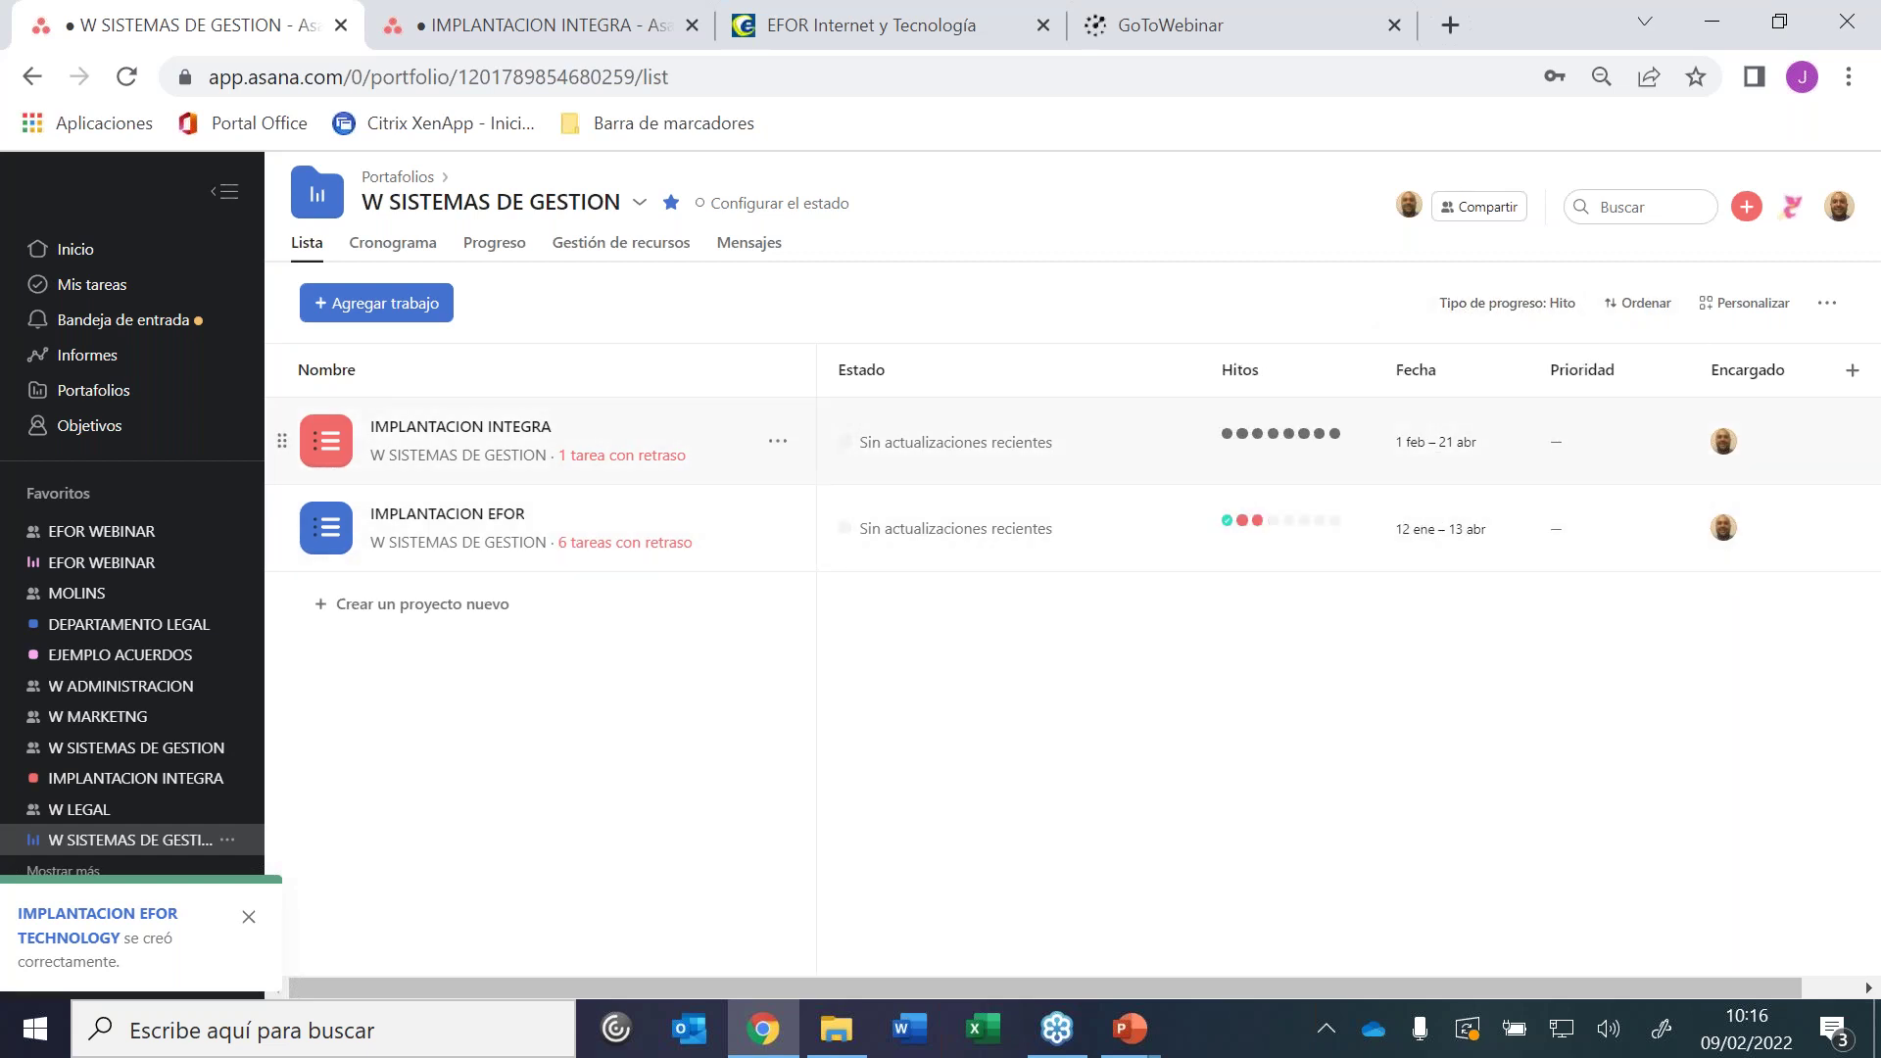
View the portfolio's timeline and its resource management, expanding the workload of the member listed just above the Designer NA
left_click(370, 250)
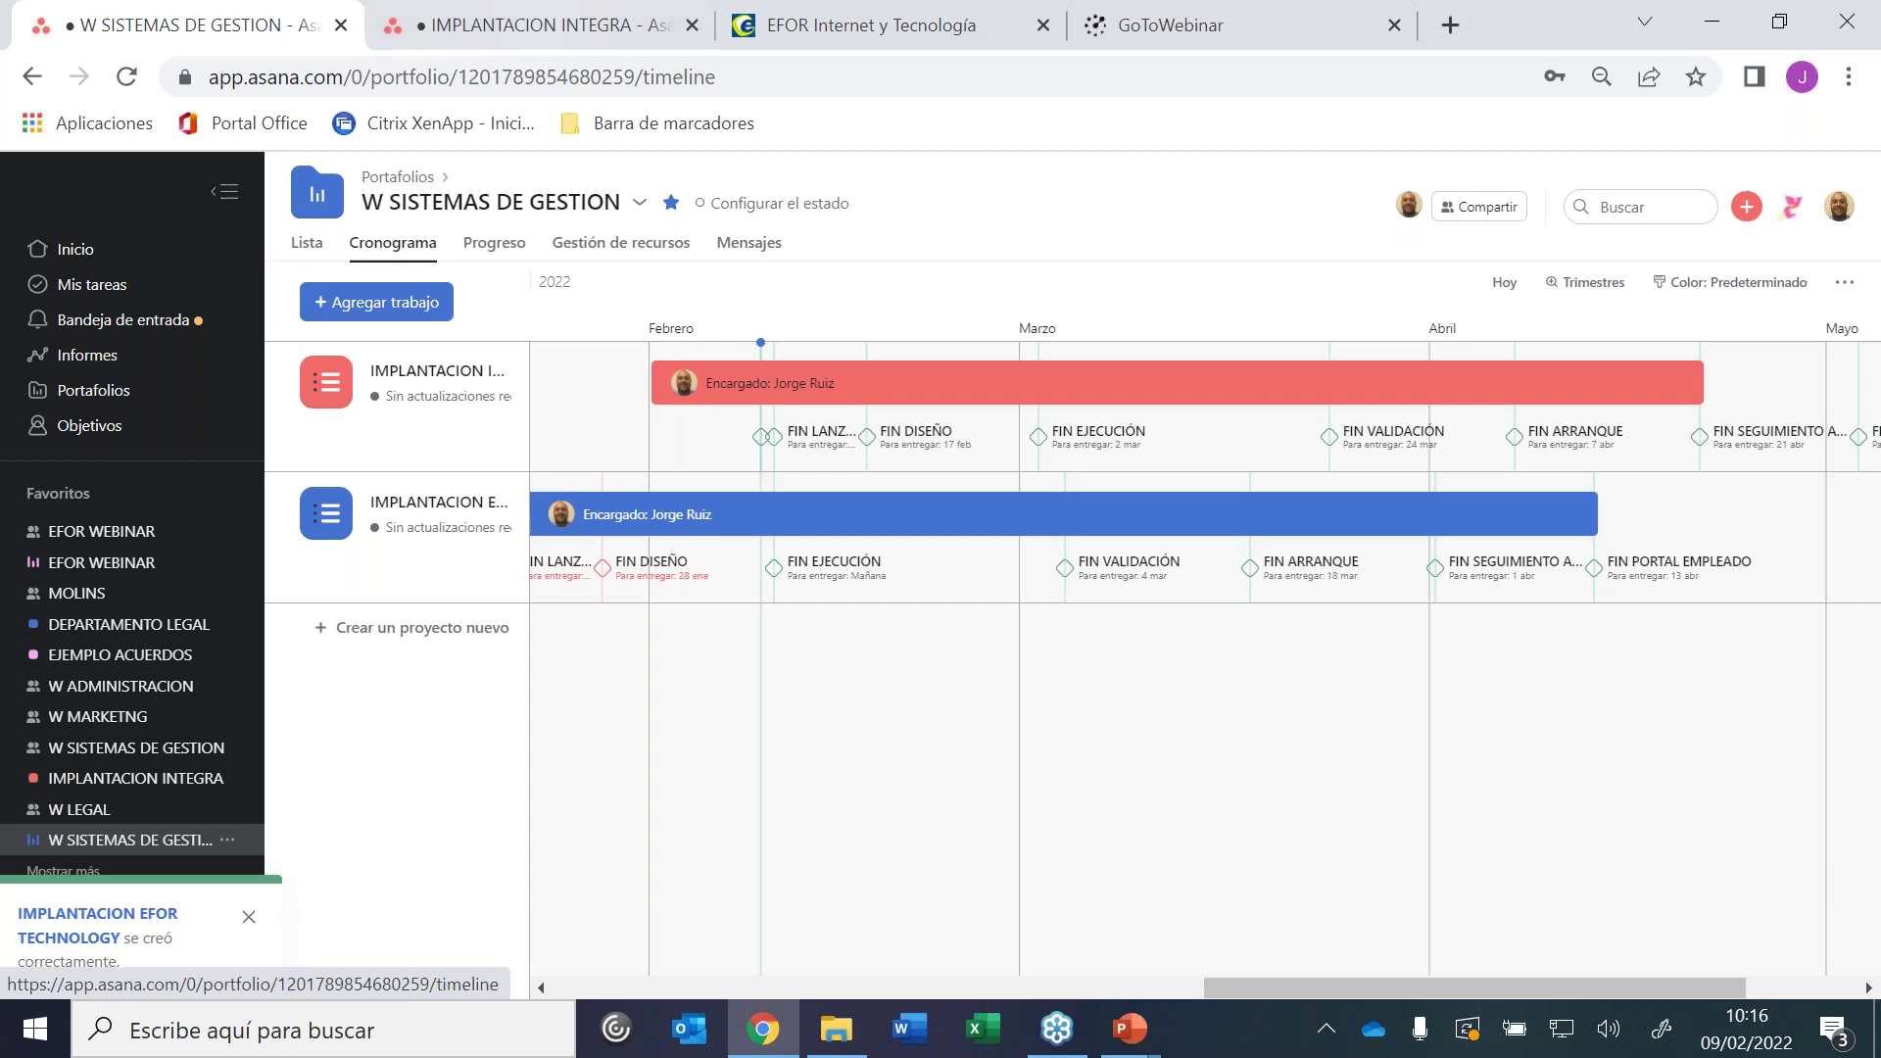
left_click(603, 255)
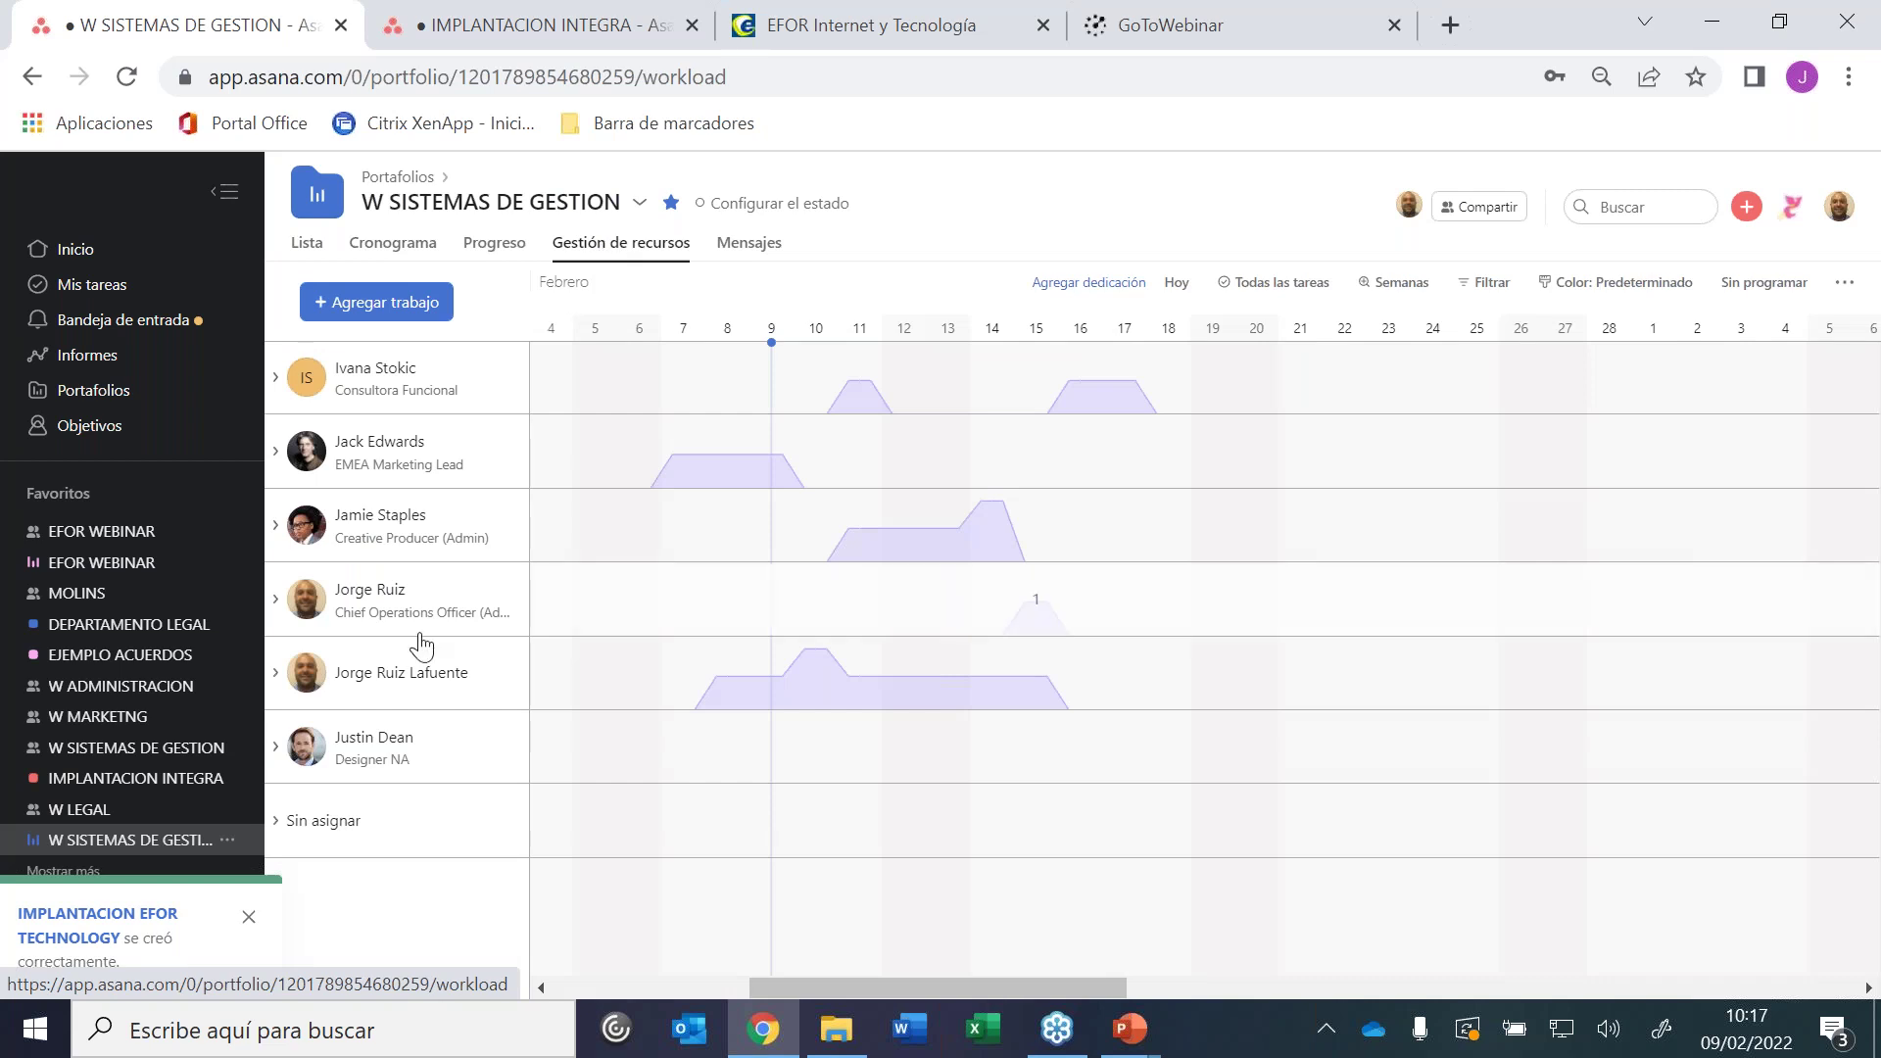
left_click(367, 692)
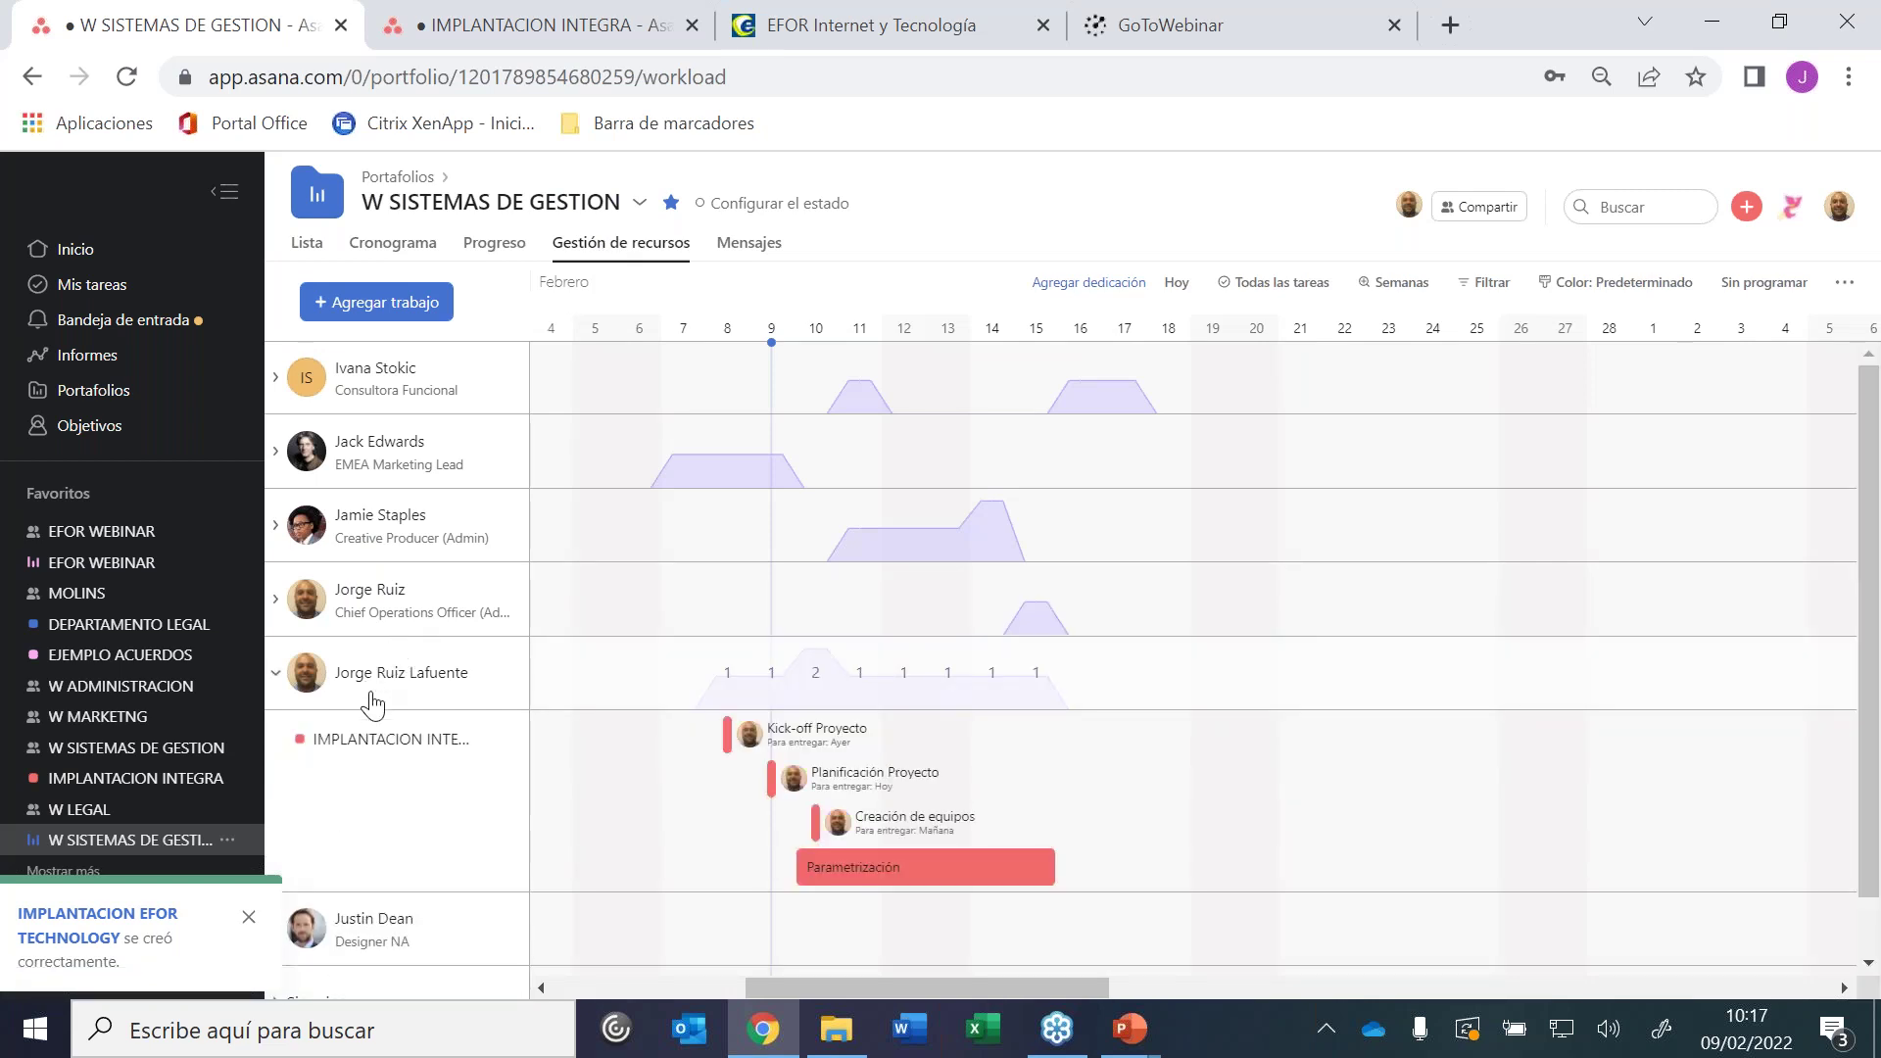
Add the library field Horas Estimadas as the dedication field for all projects in the W SISTEMAS DE GESTION portfolio
left_click(1089, 286)
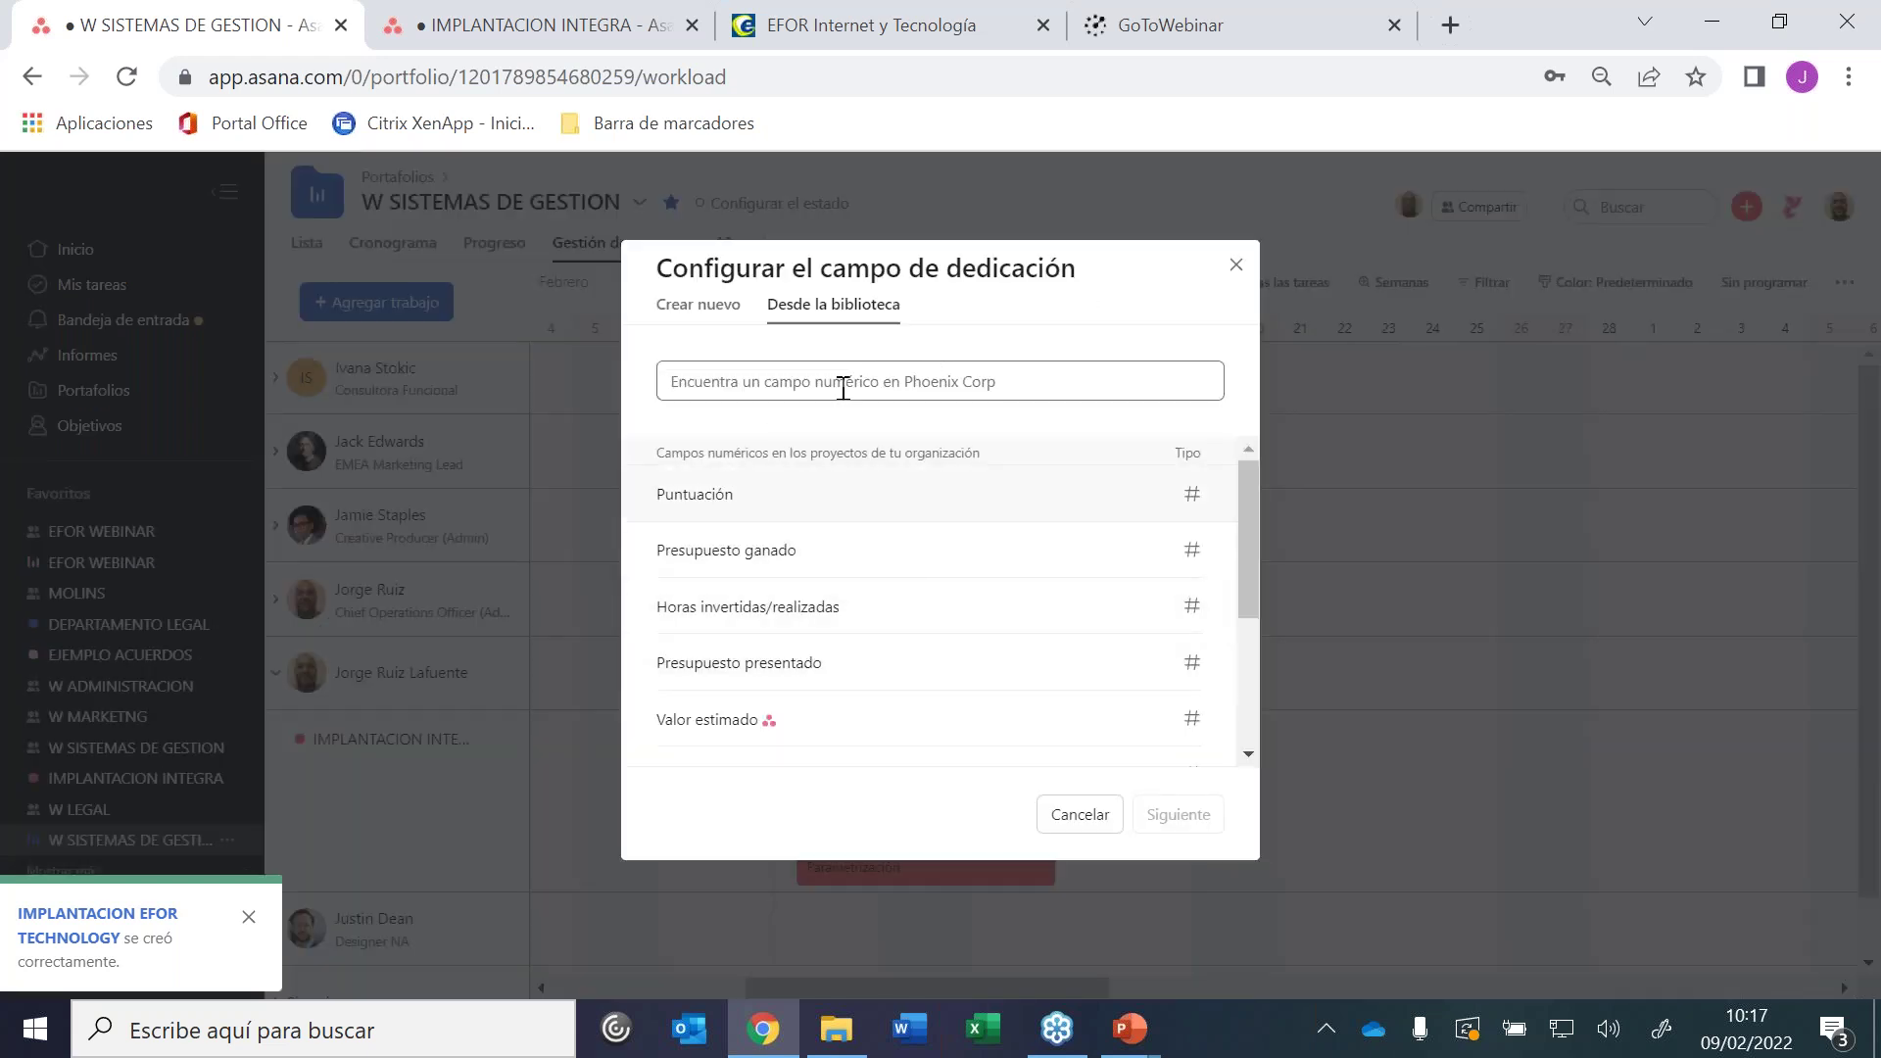
type("HORA")
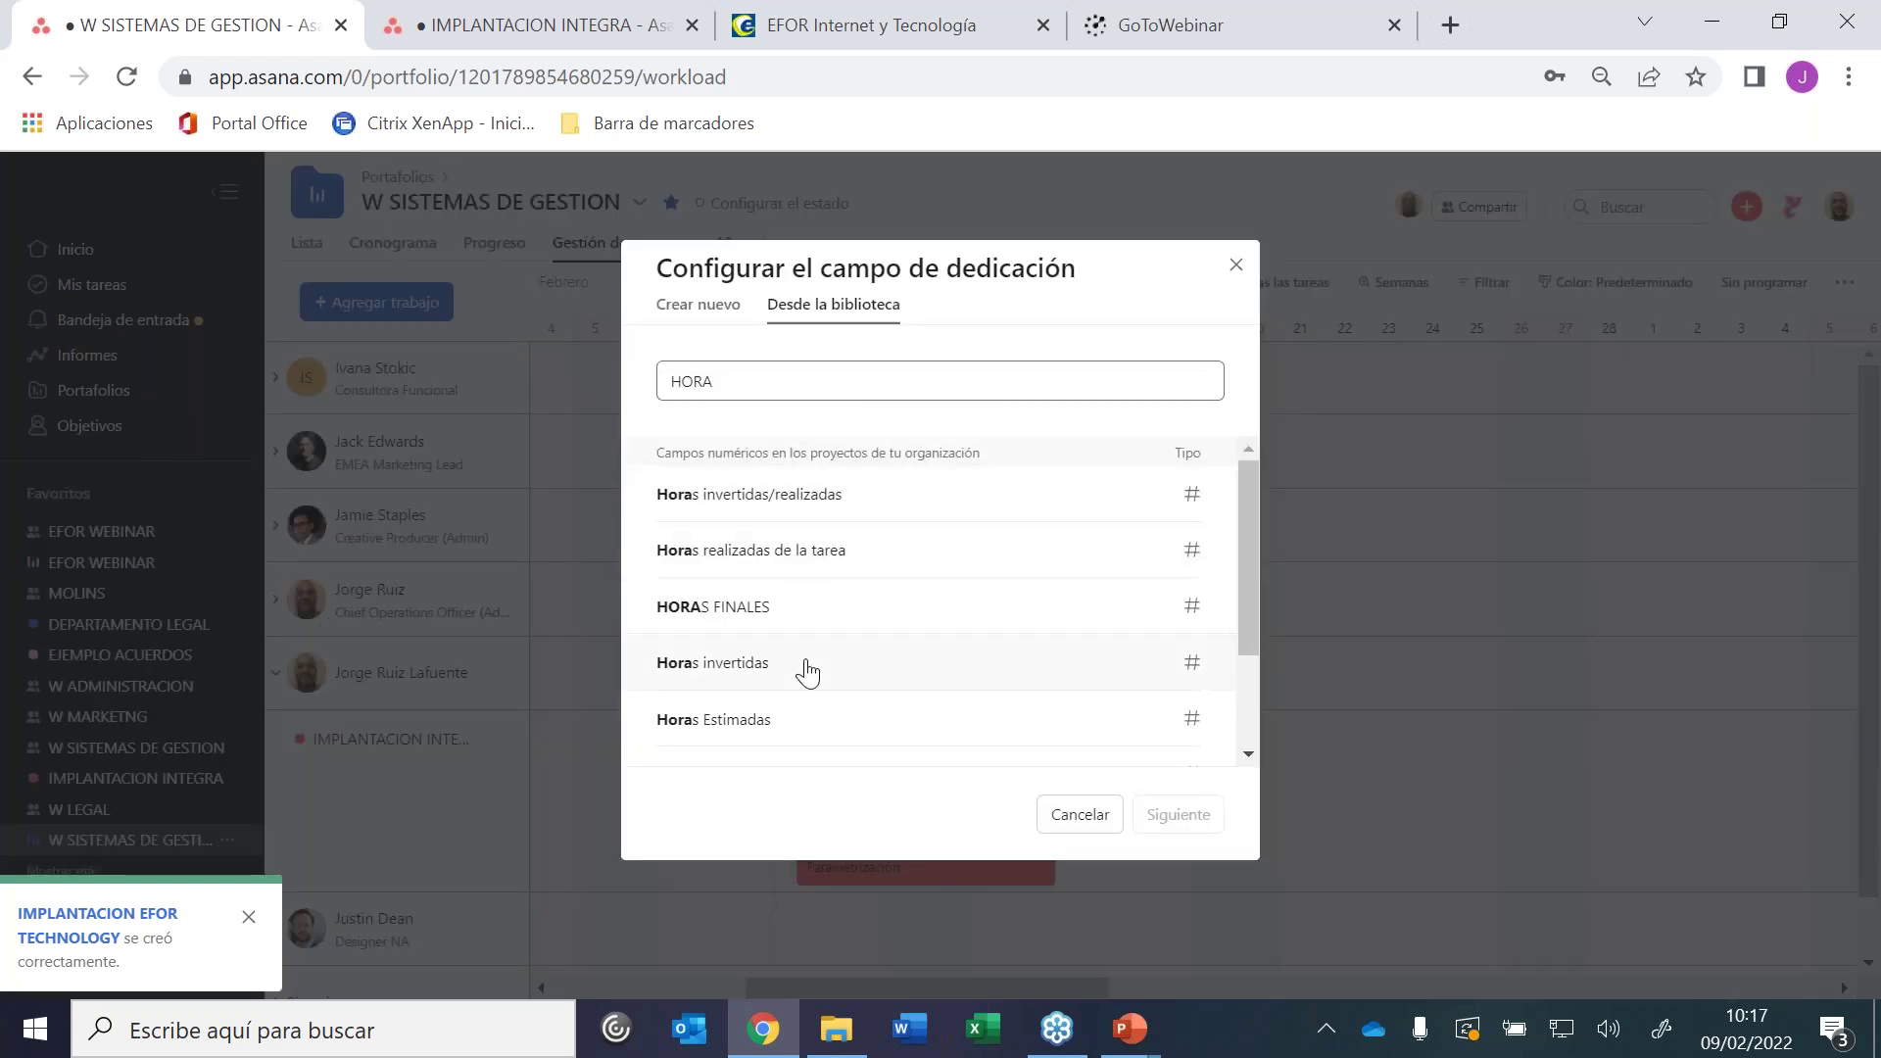
left_click(780, 737)
left_click(1207, 819)
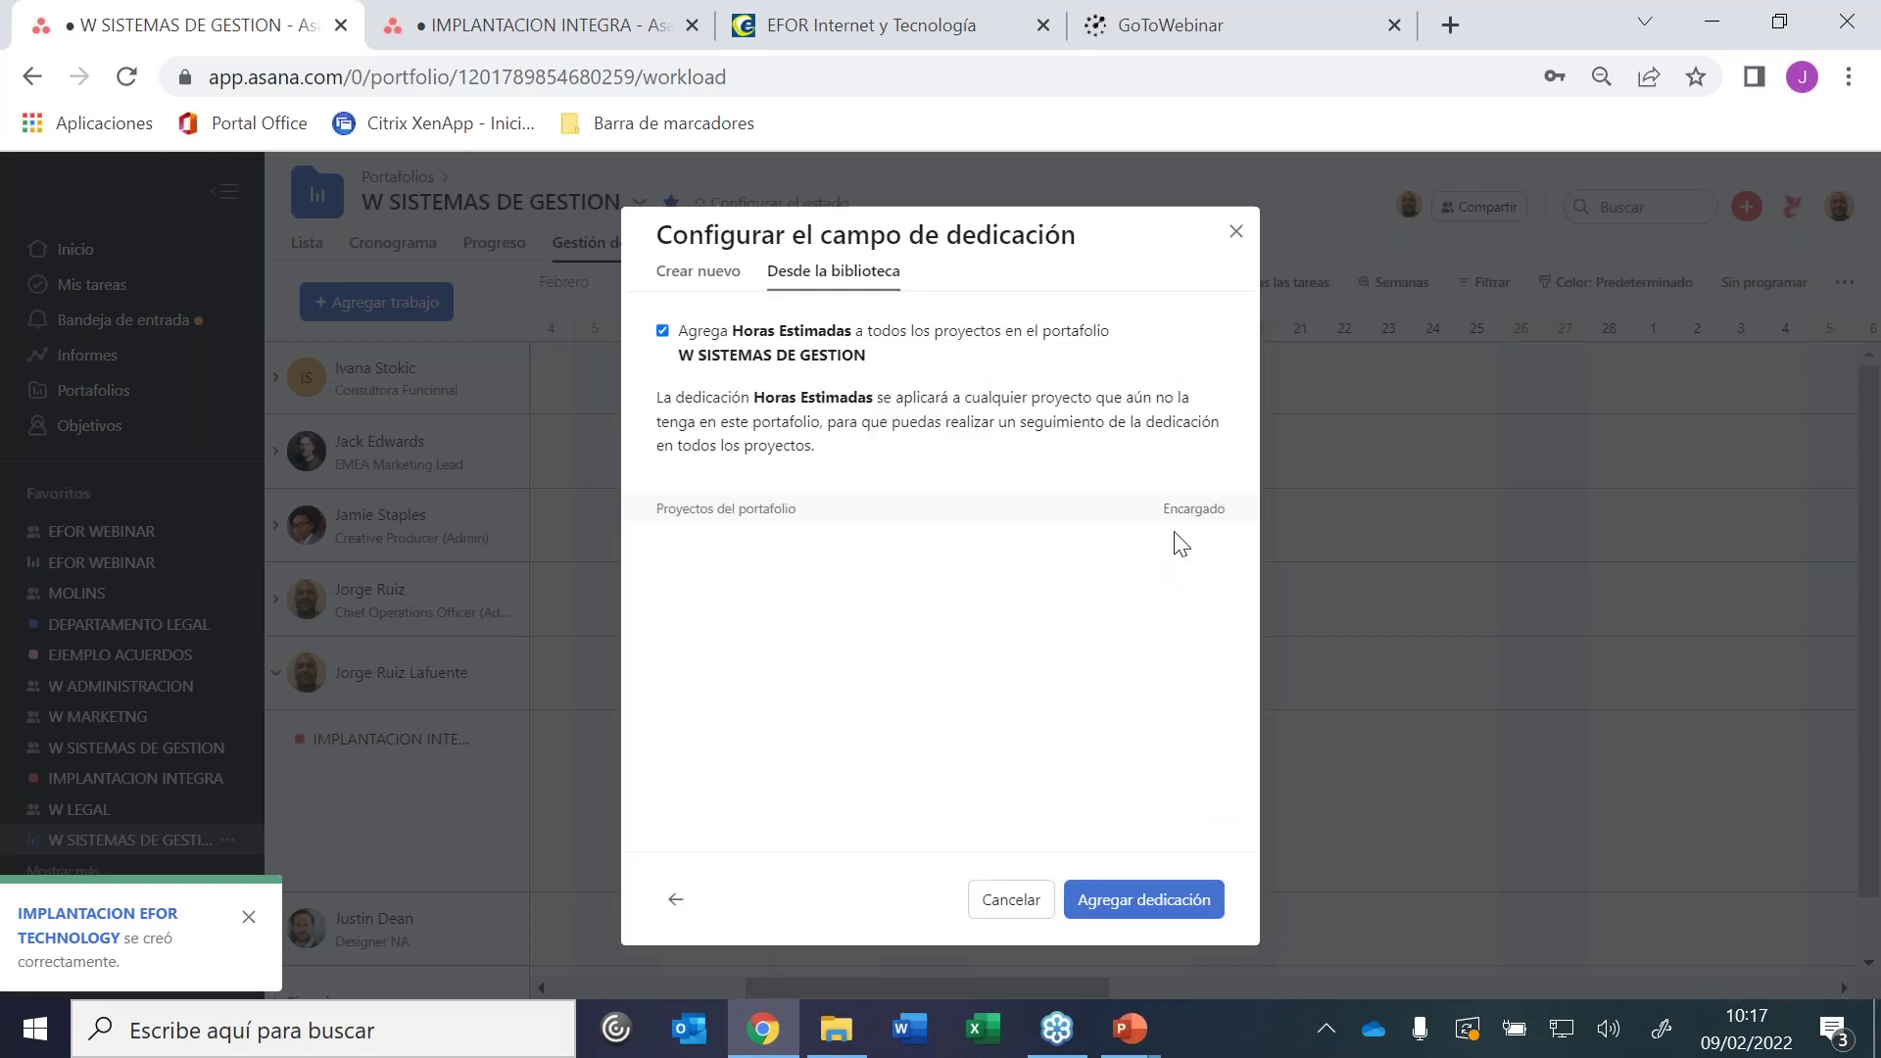
left_click(1126, 897)
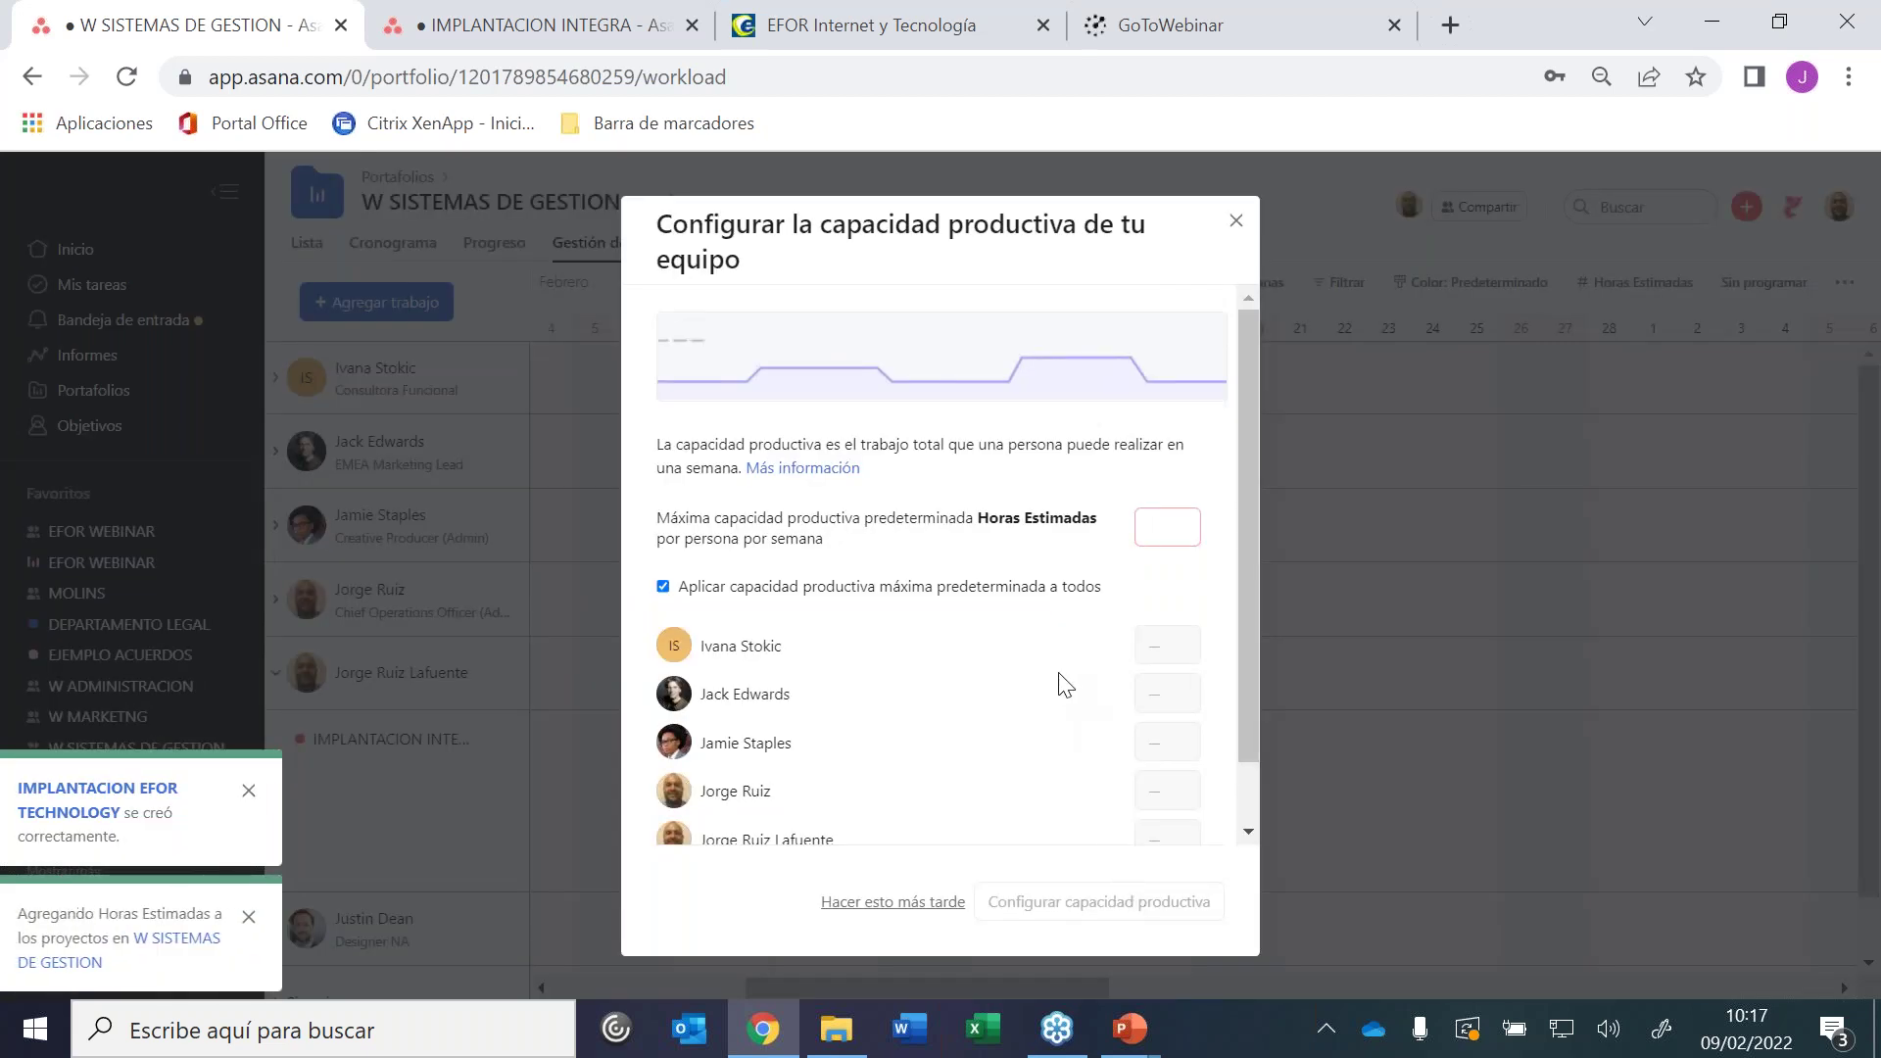
Set the default maximum capacity to 40 Horas Estimadas per person per week for the whole team
type("40")
key("Tab")
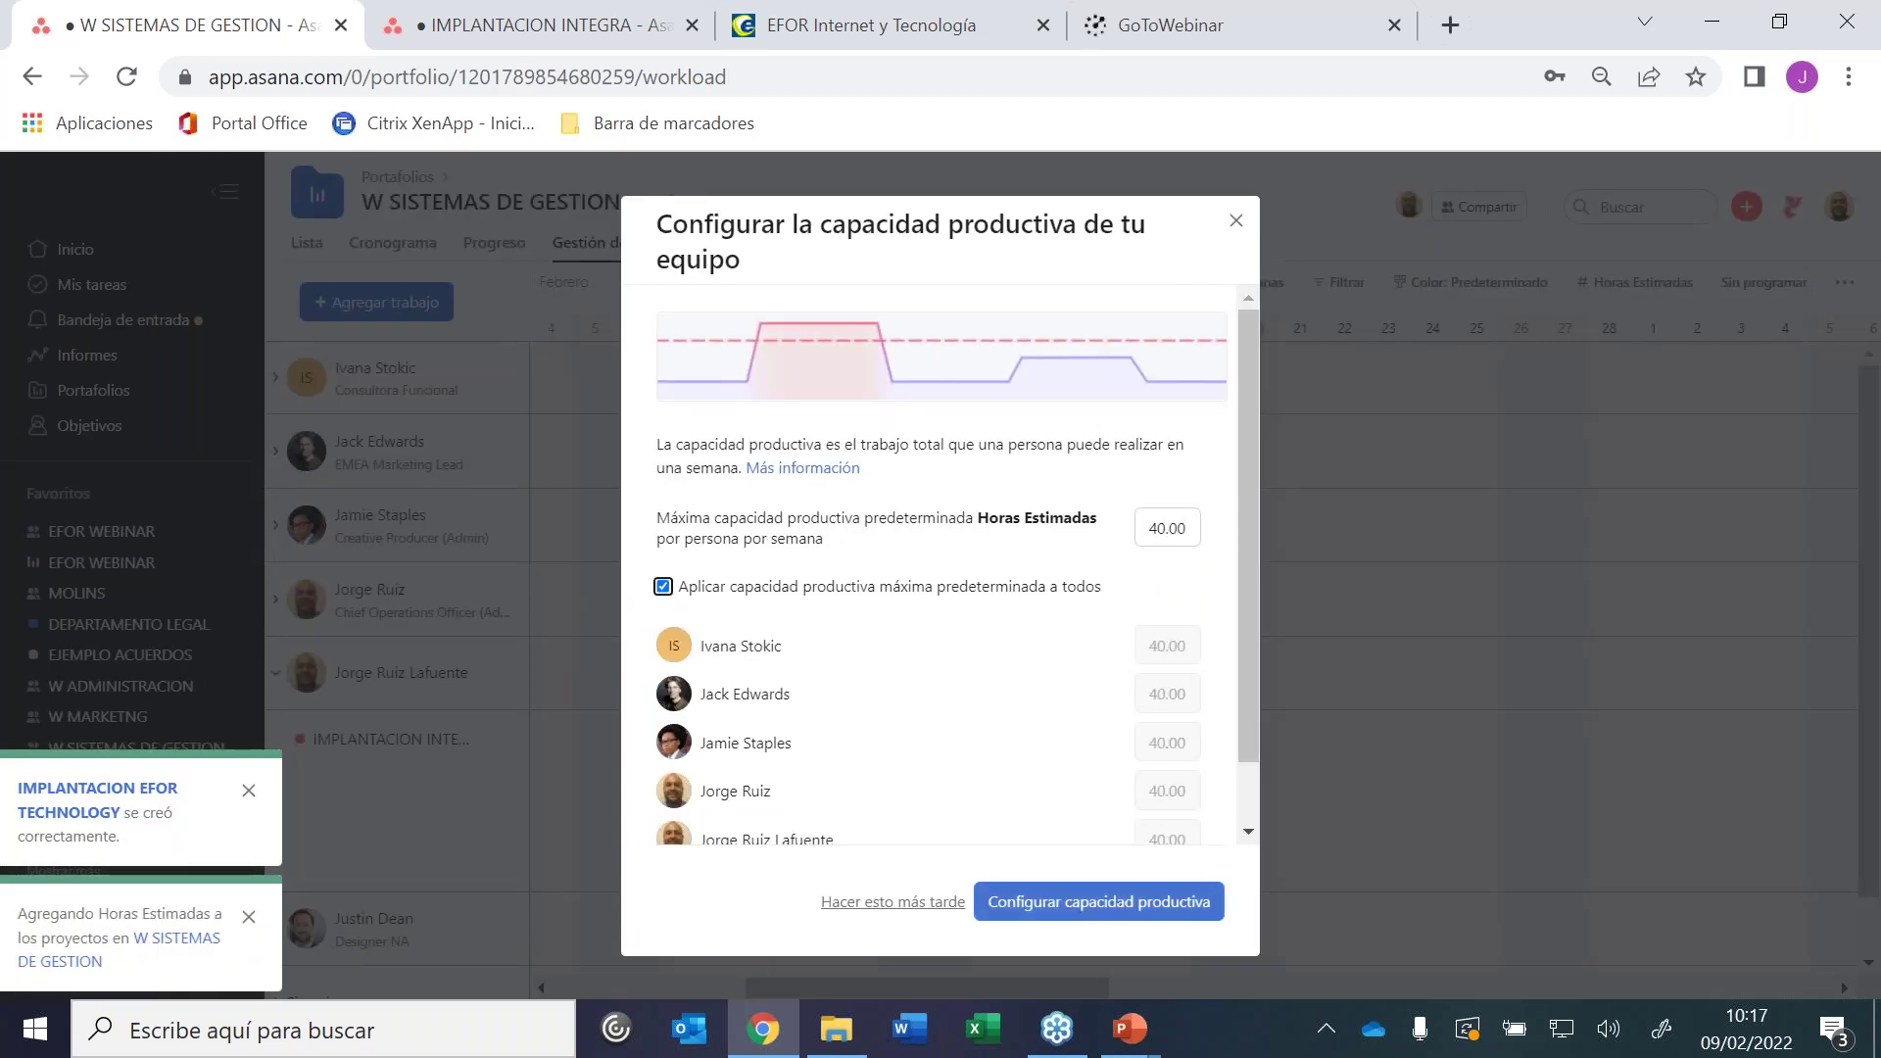
left_click(1094, 903)
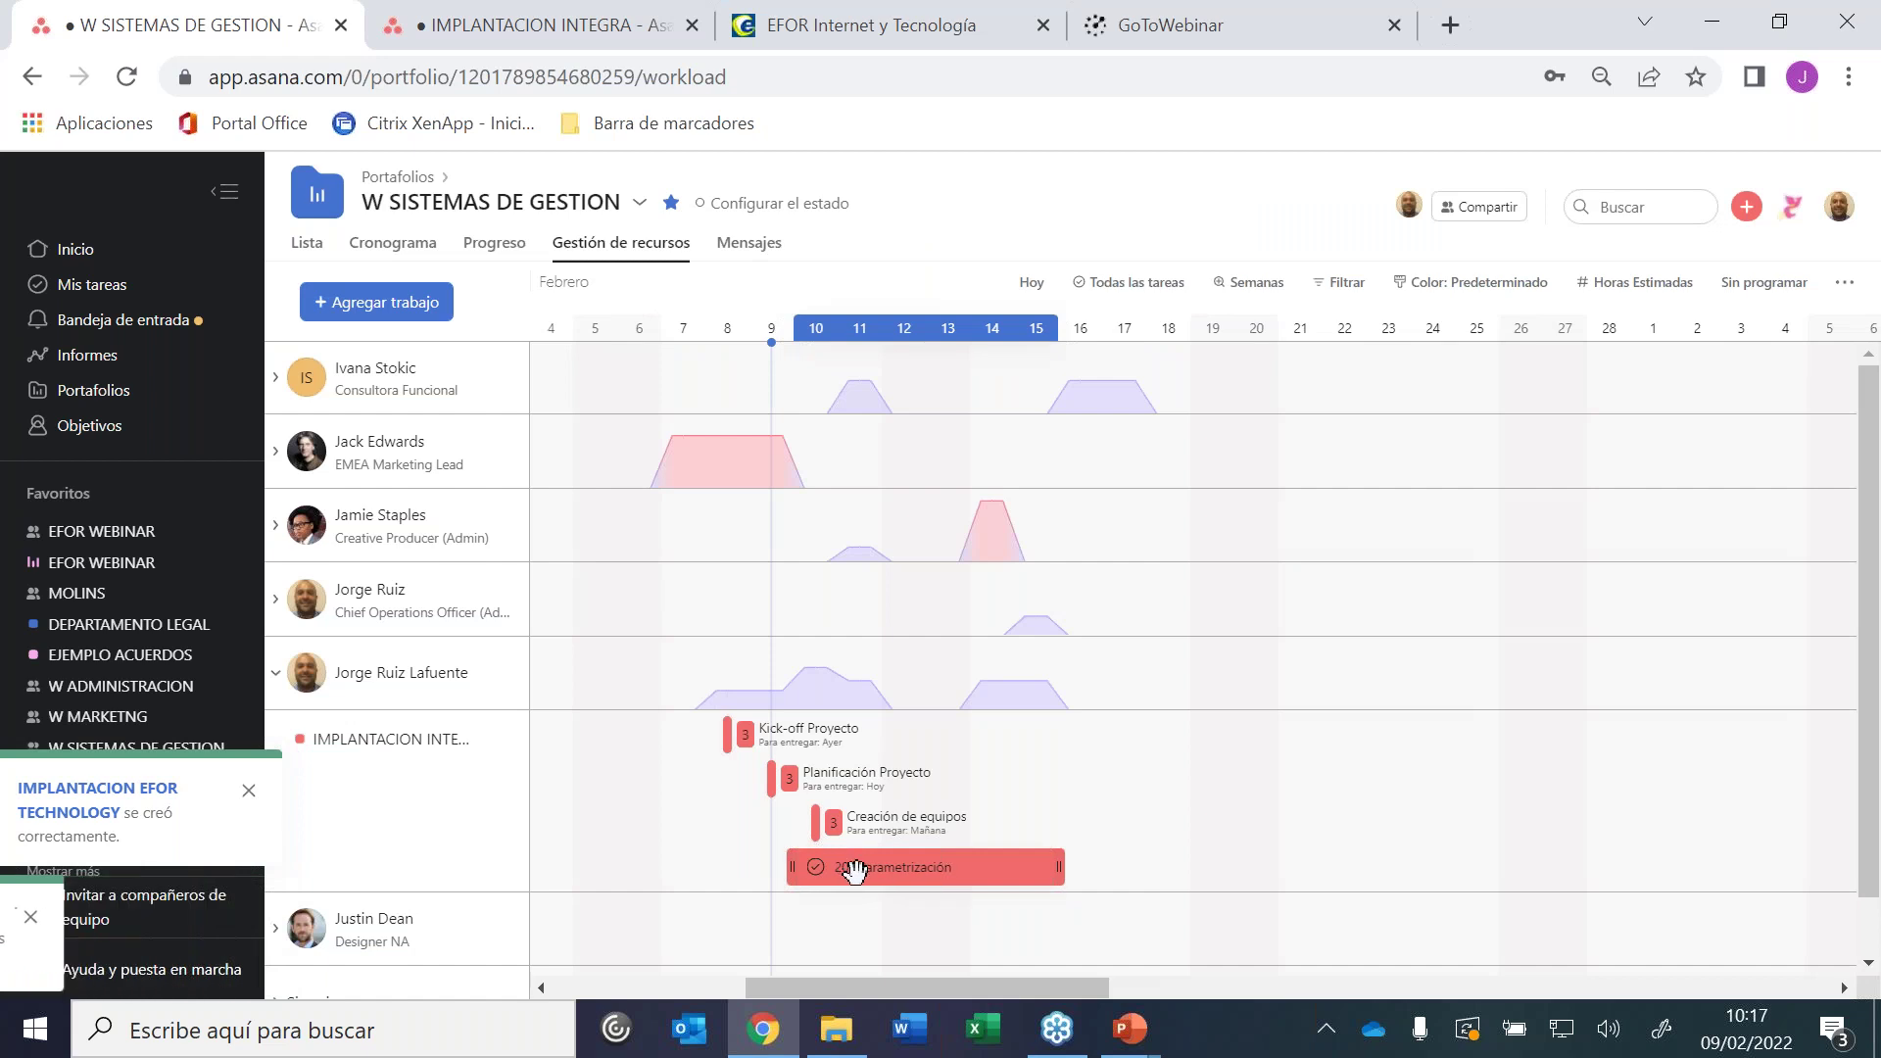
View the Parametrización task's details, close them, and expand the Creative Producer's workload to examine its overloaded day and tasks
left_click(946, 875)
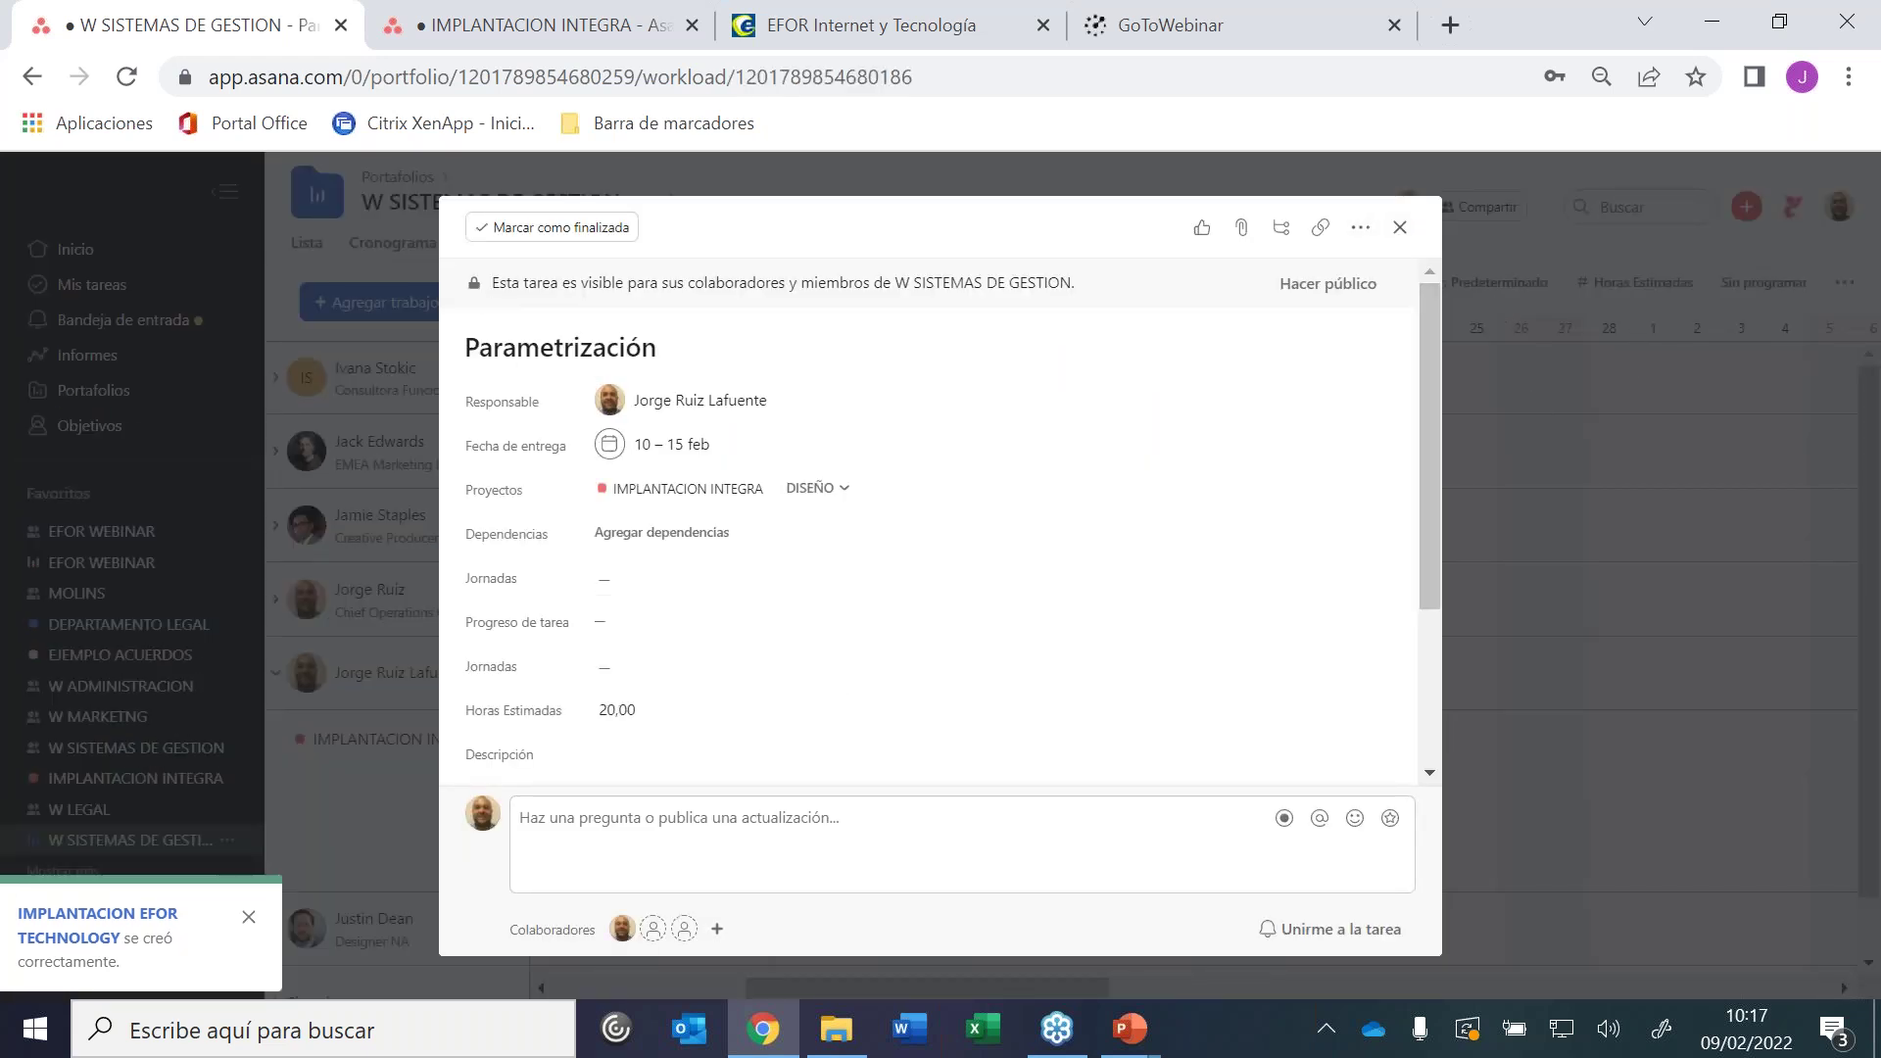
left_click(1401, 229)
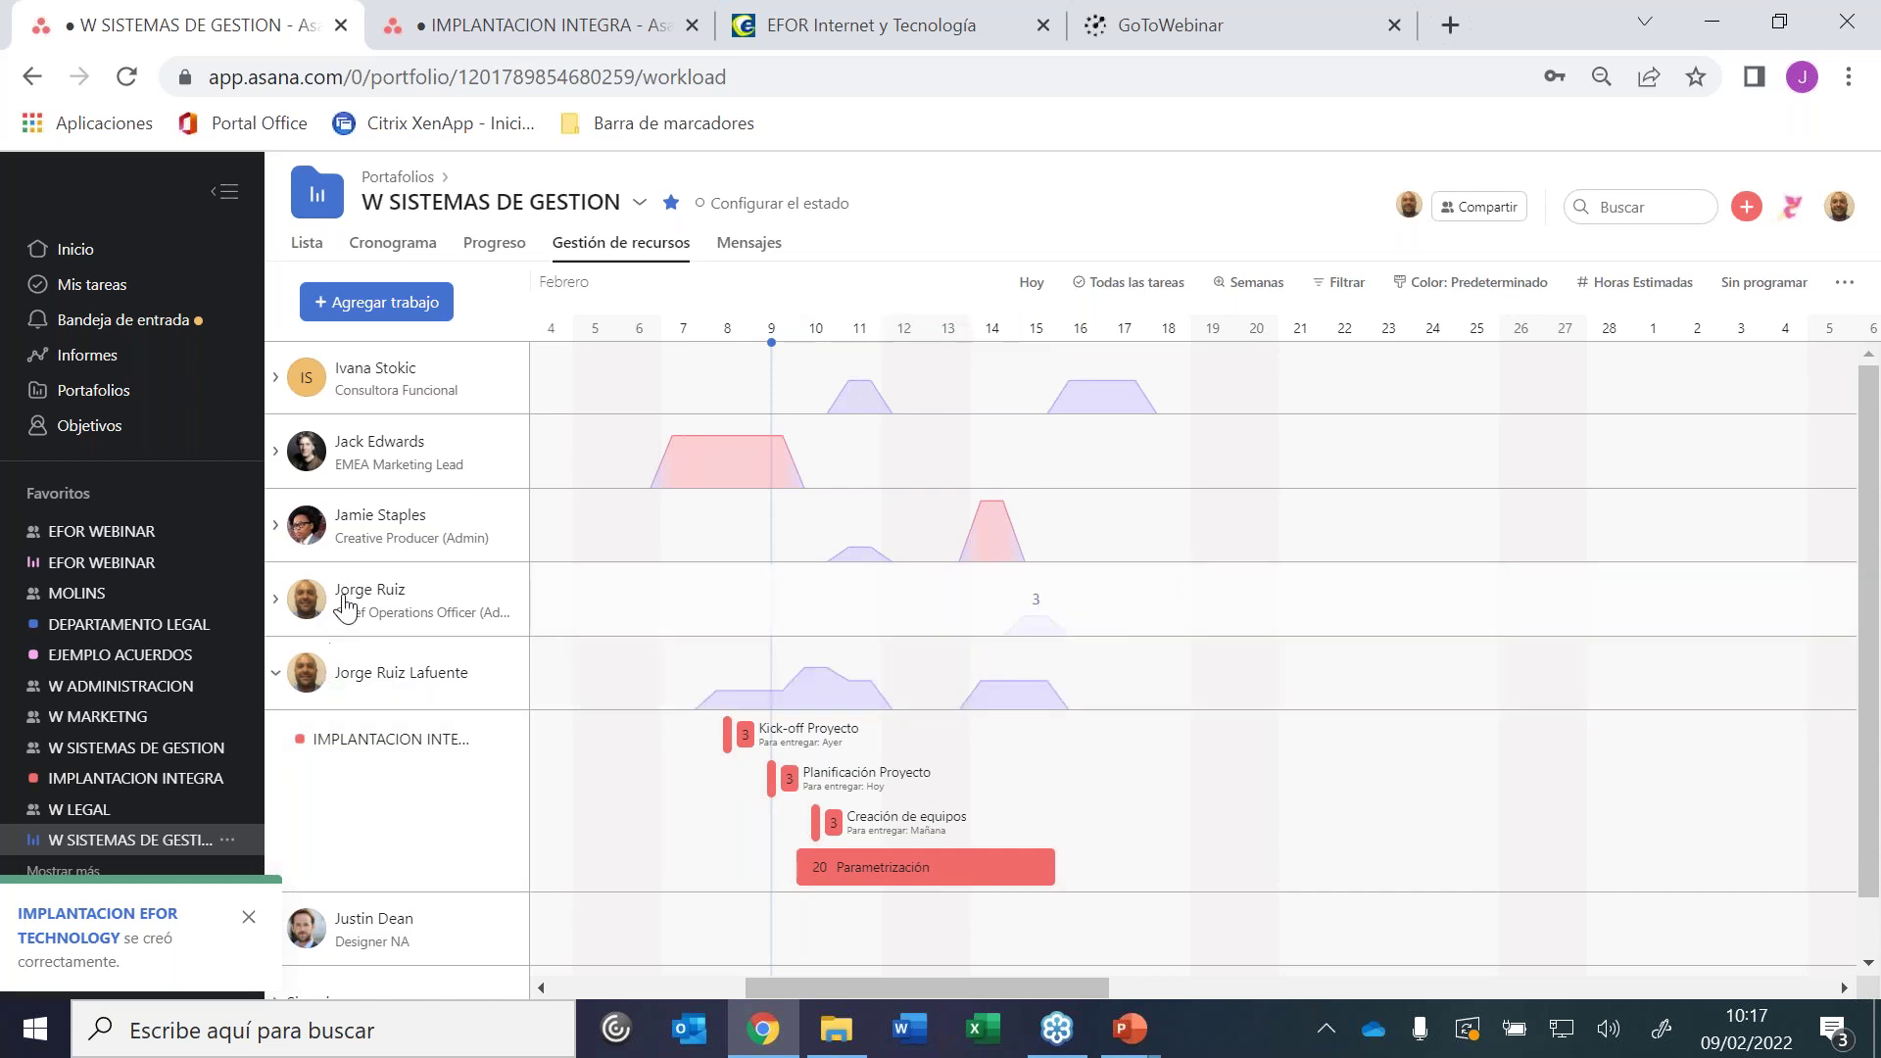
left_click(446, 548)
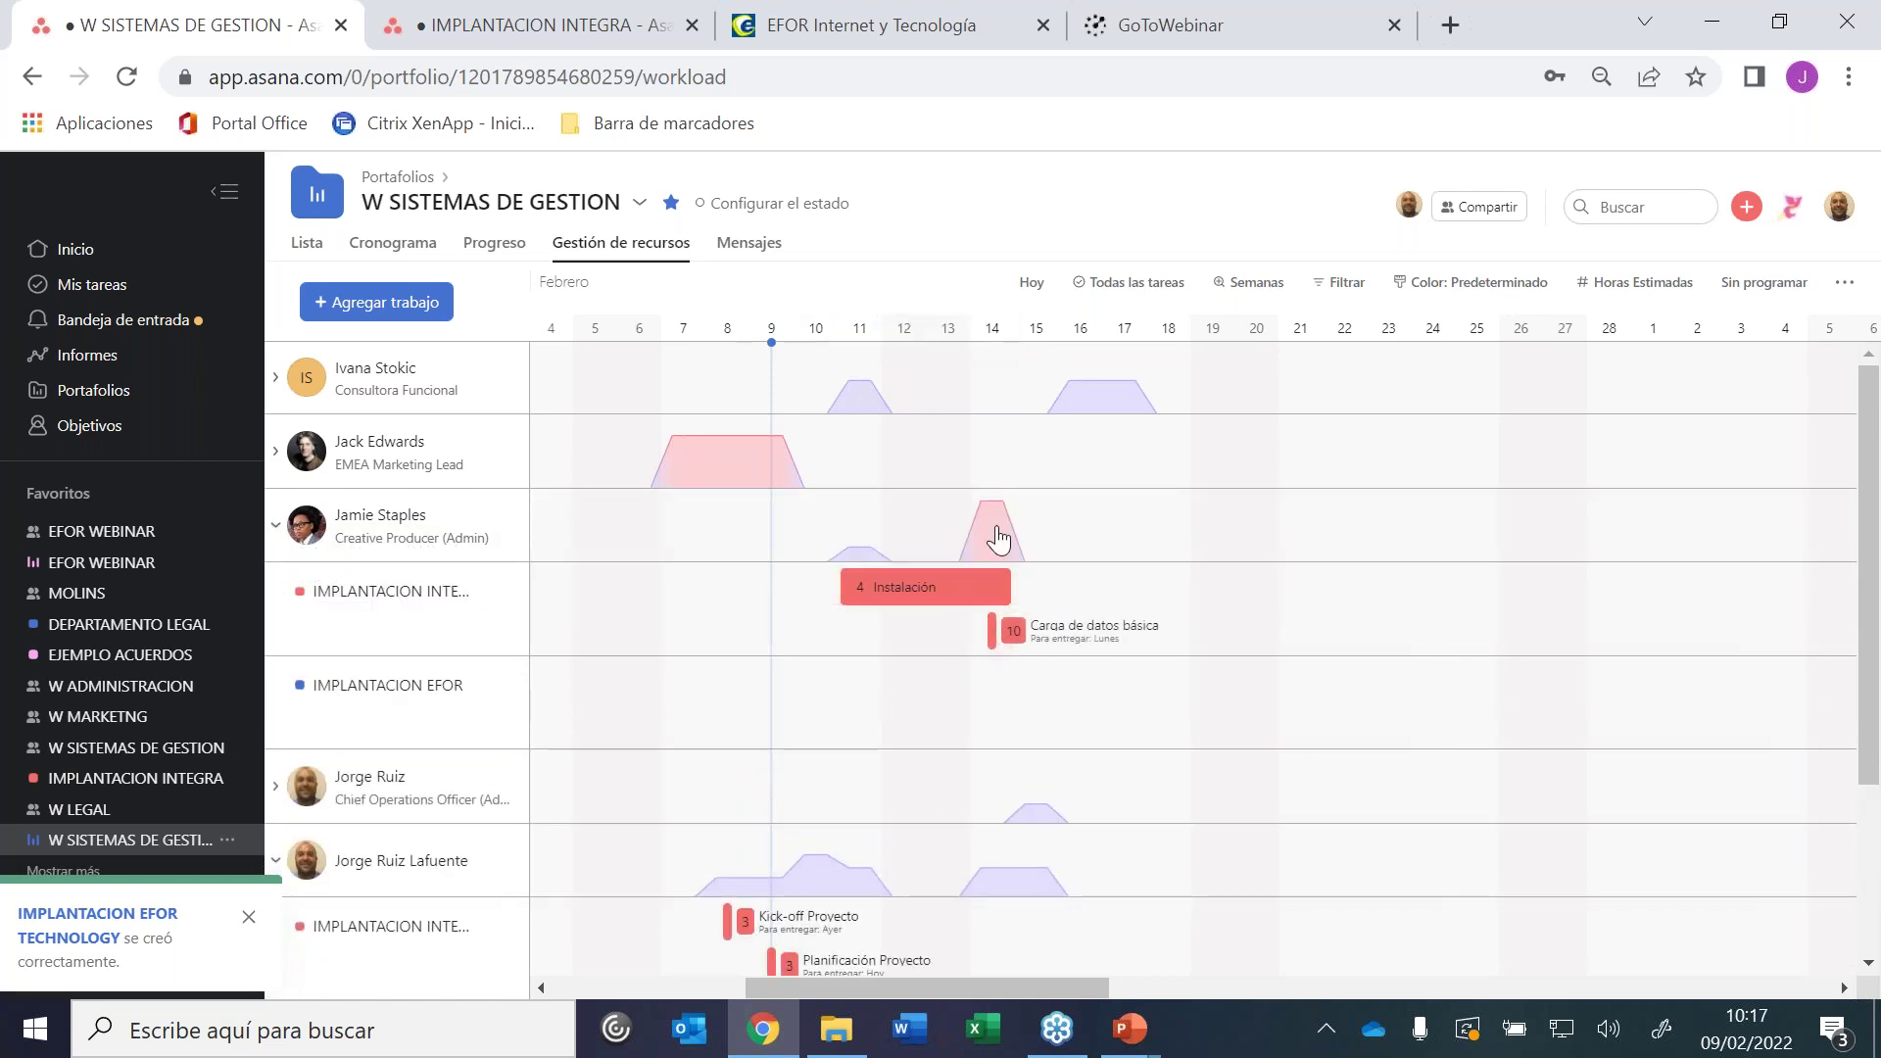
mouse_move(962, 573)
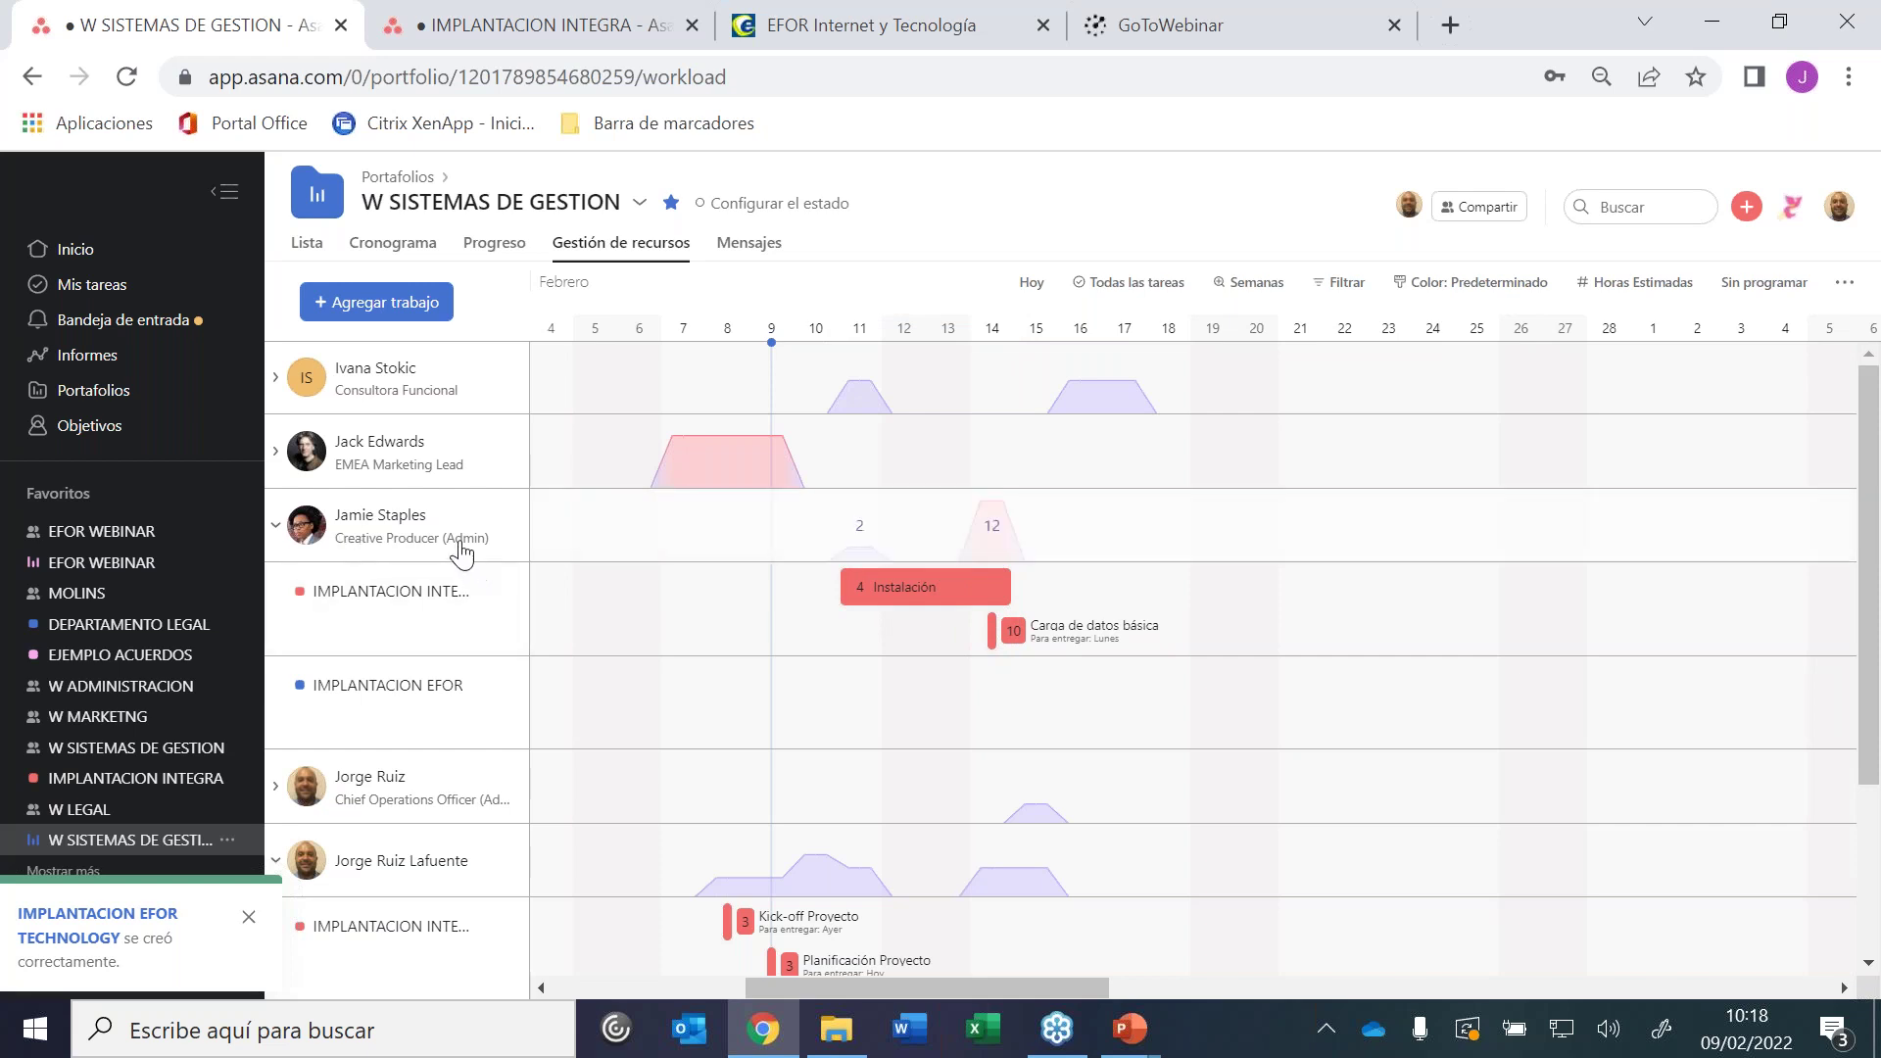
mouse_move(985, 630)
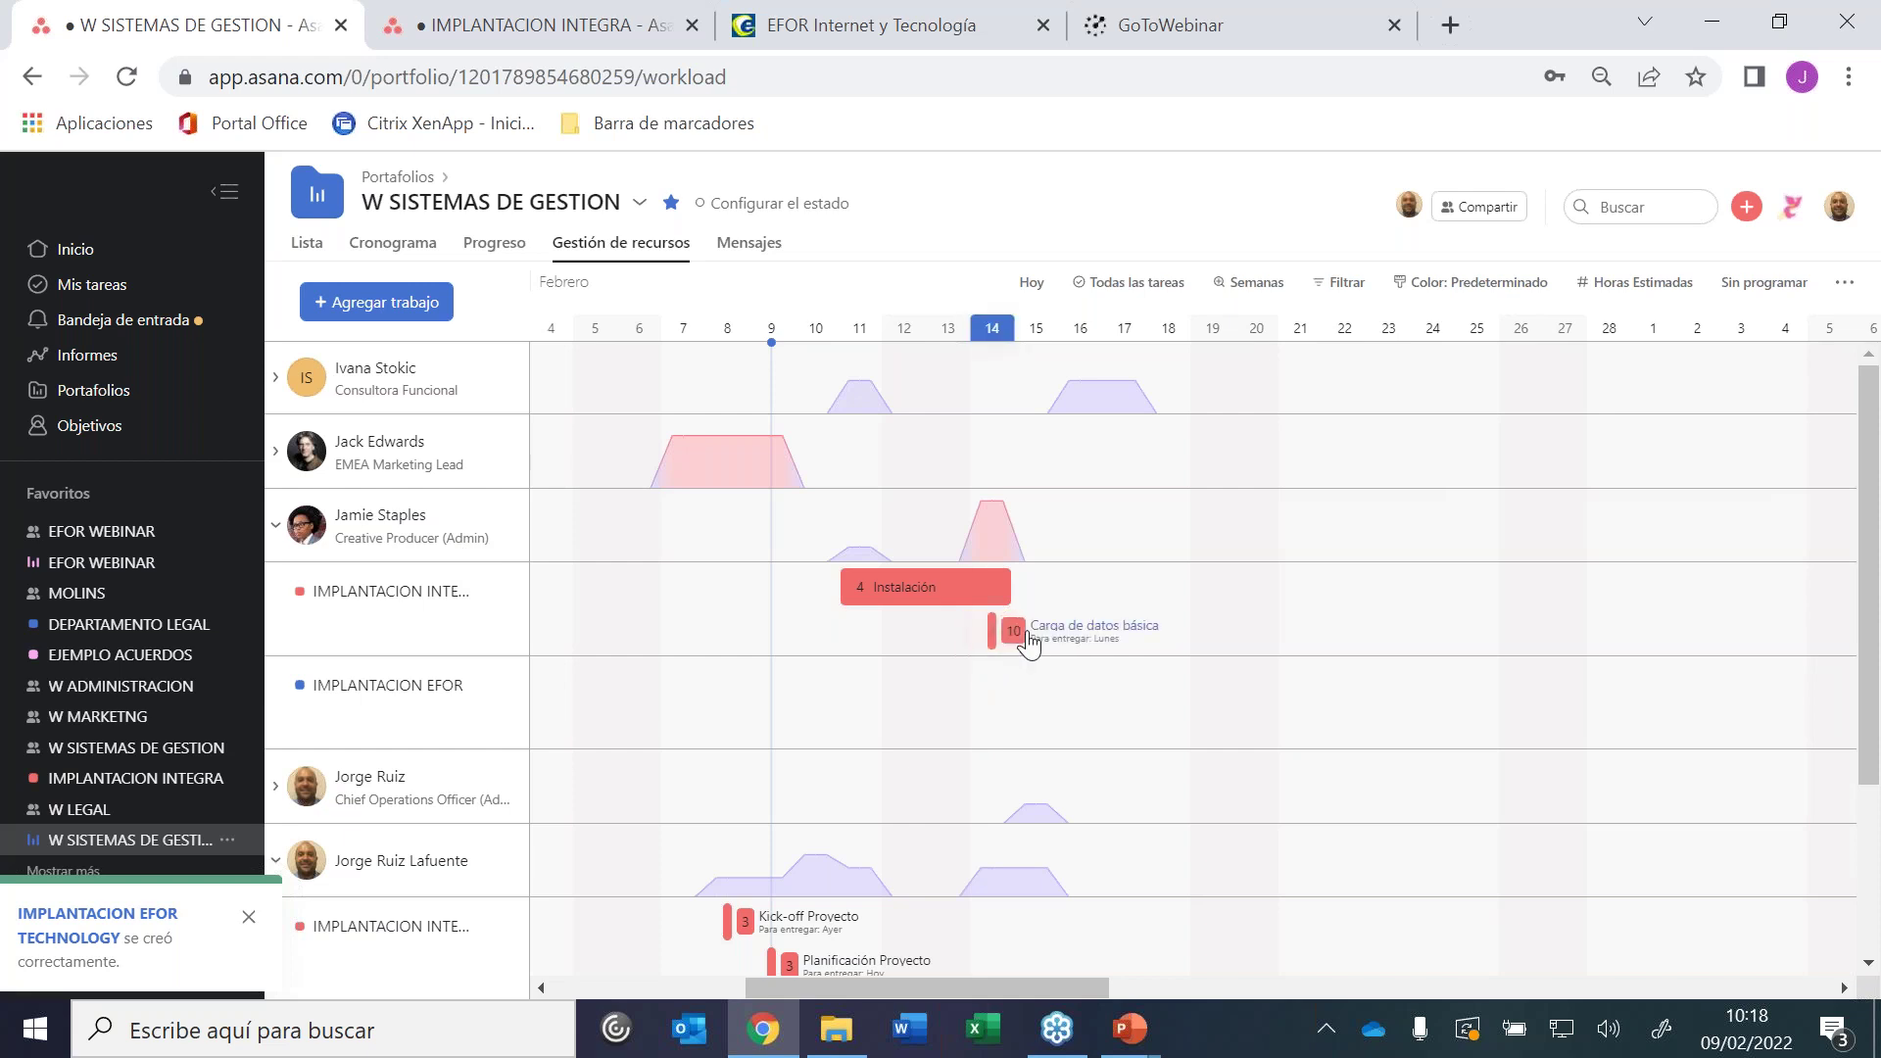
Check the due date of the Carga de datos básica task, and extend its bar in the workload to 15 February
left_click(1019, 632)
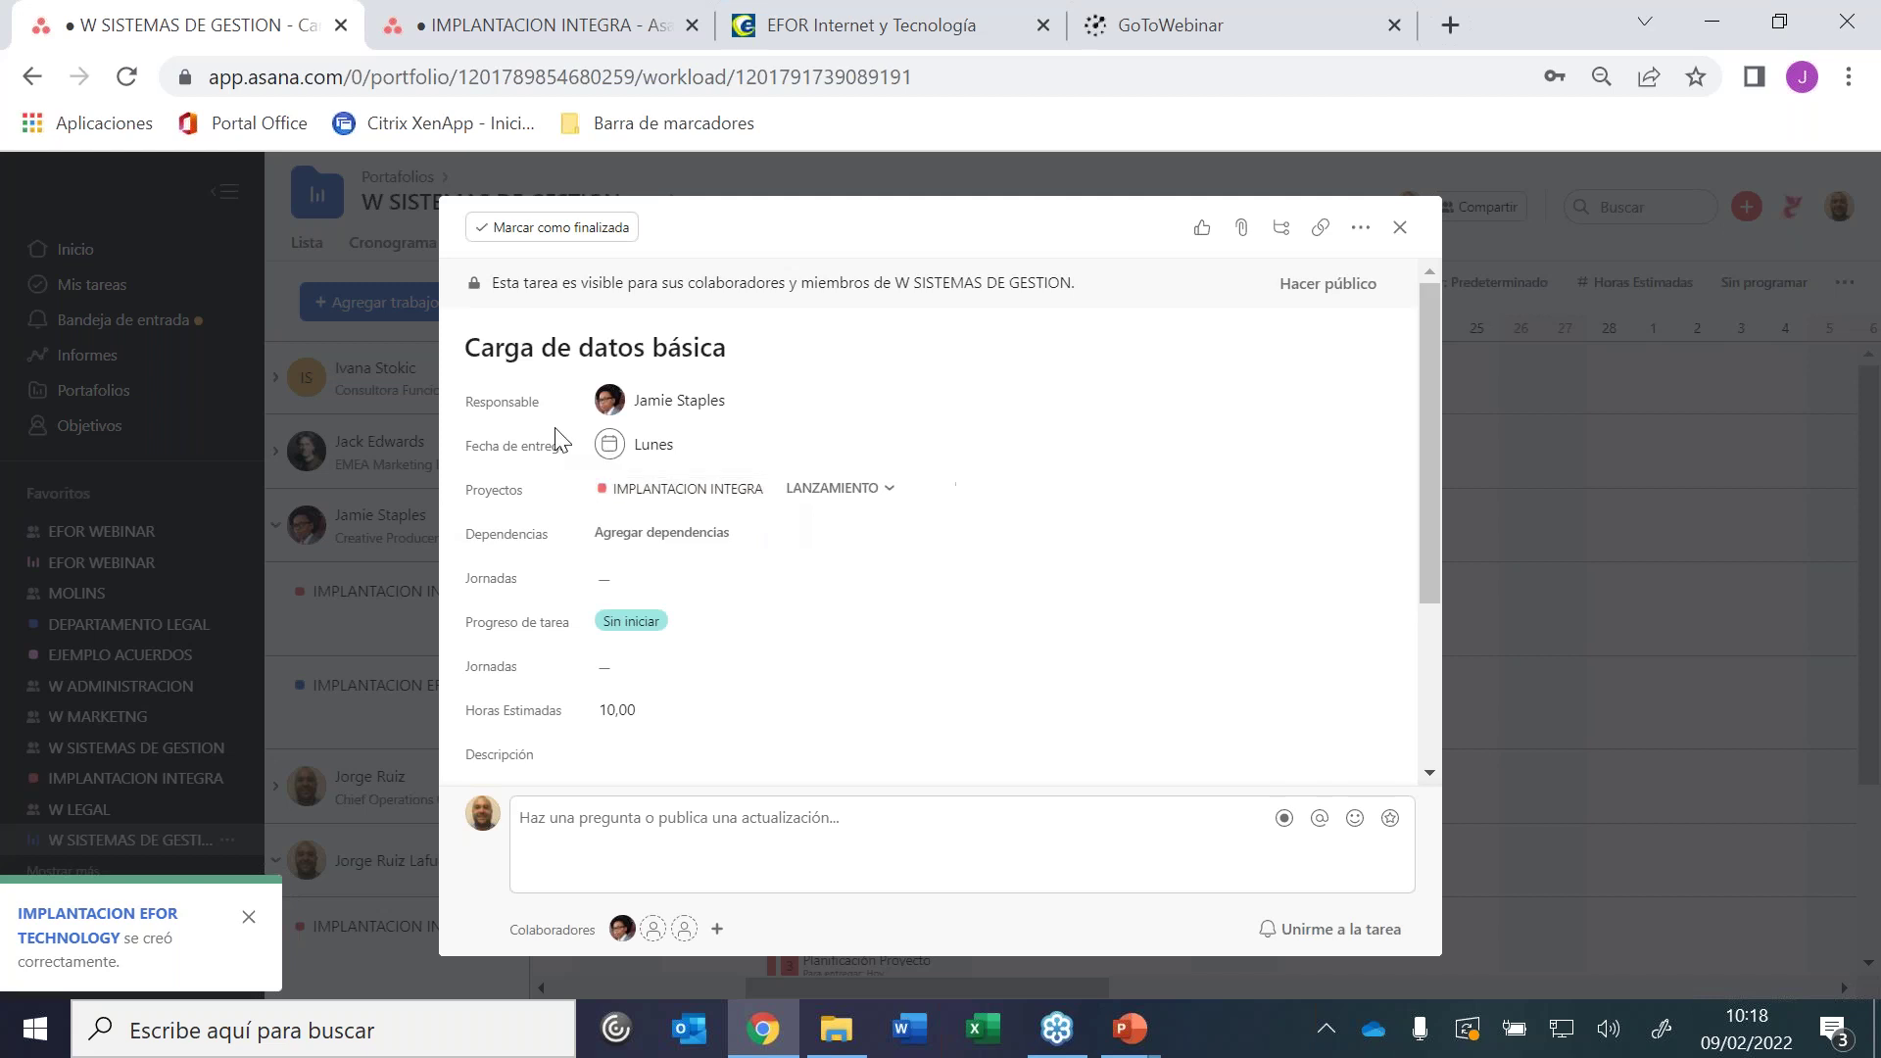
left_click(649, 445)
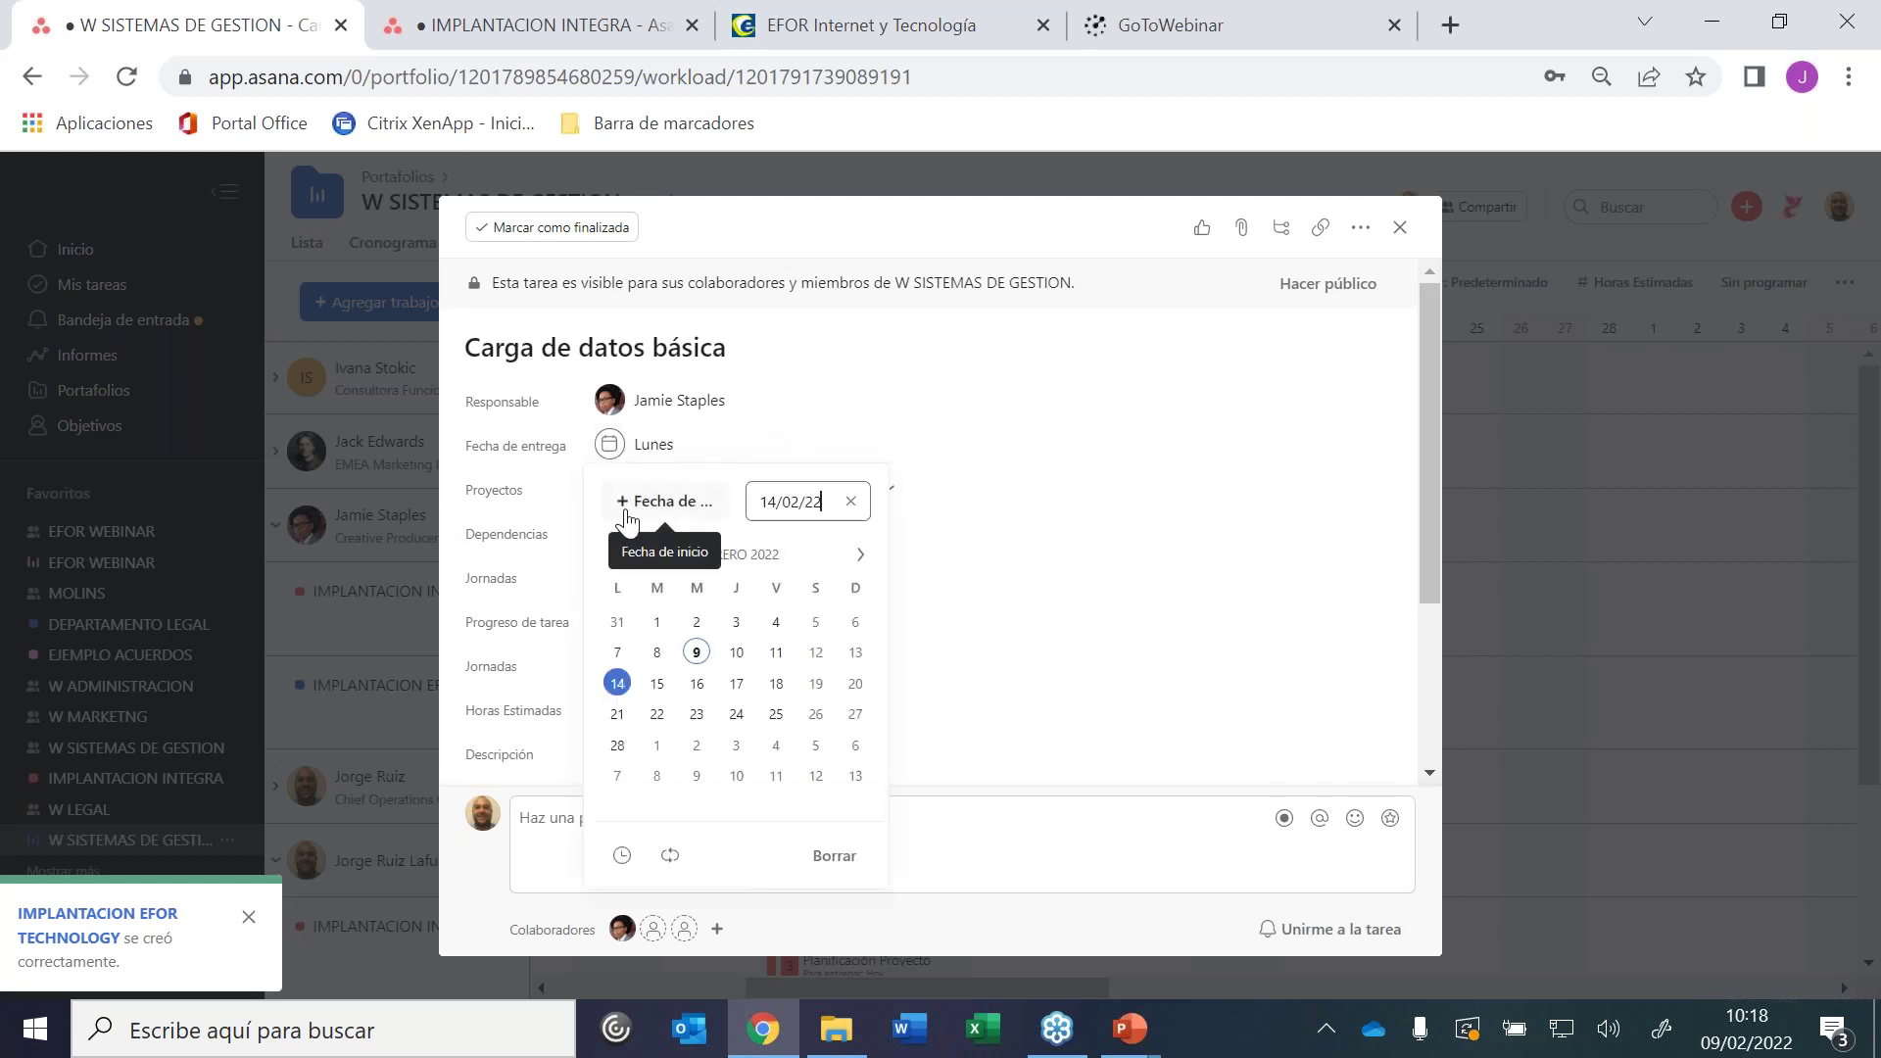
left_click(1400, 227)
left_click_drag(1009, 613, 1077, 625)
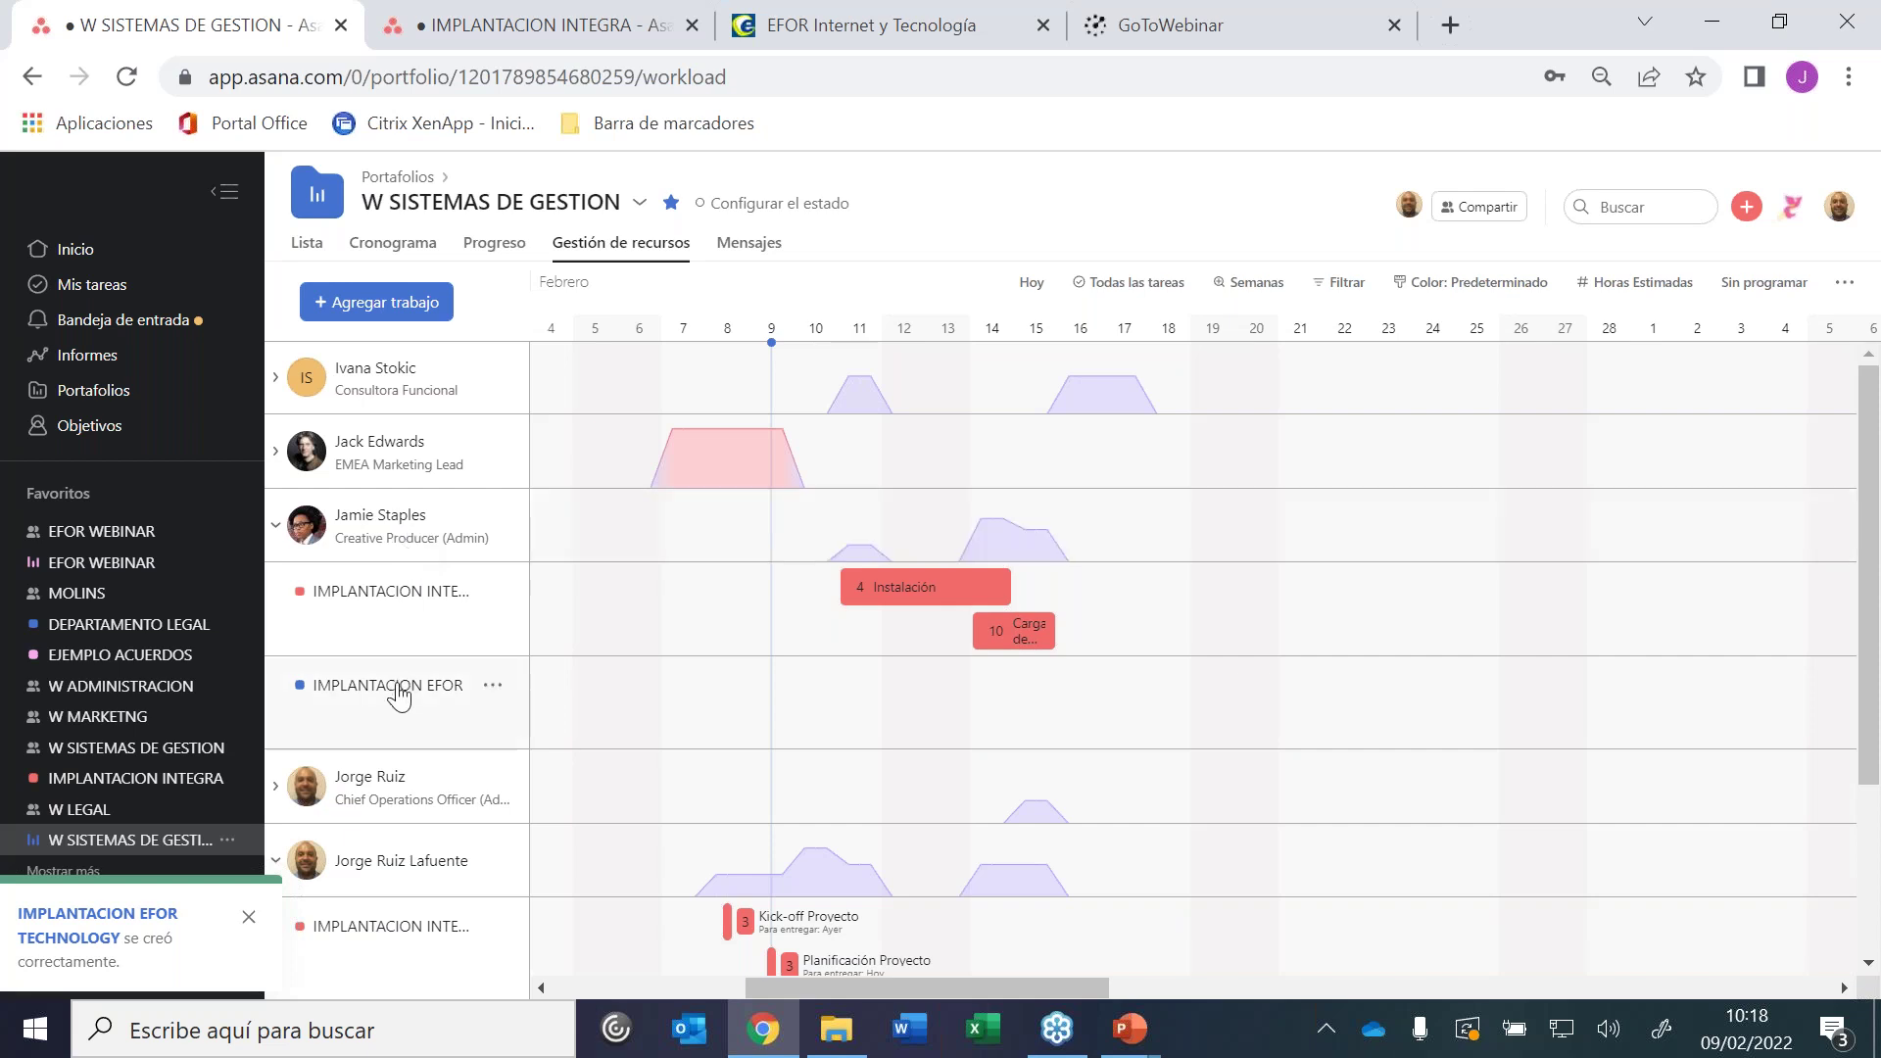
Filter the portfolio's workload to show only unfinished tasks (Tareas sin finalizar), and review January and February
left_click_drag(768, 986, 640, 981)
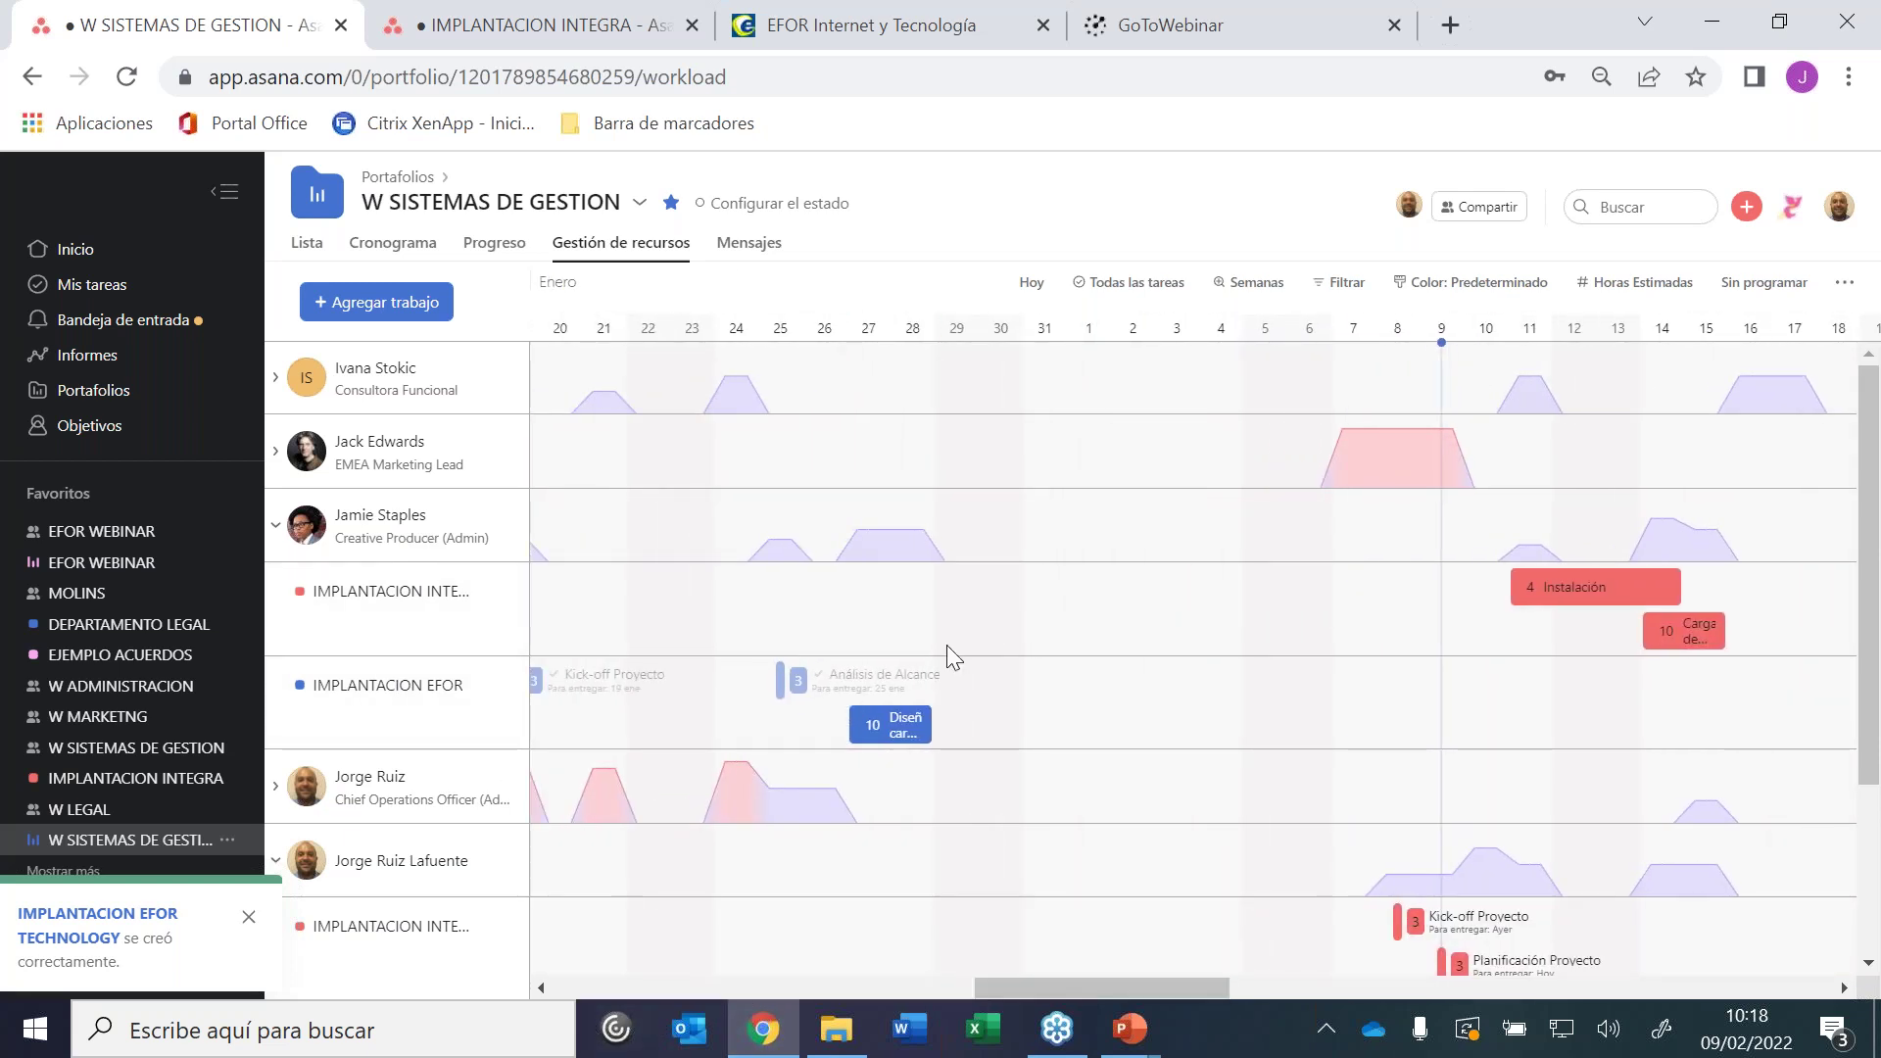
left_click(1158, 286)
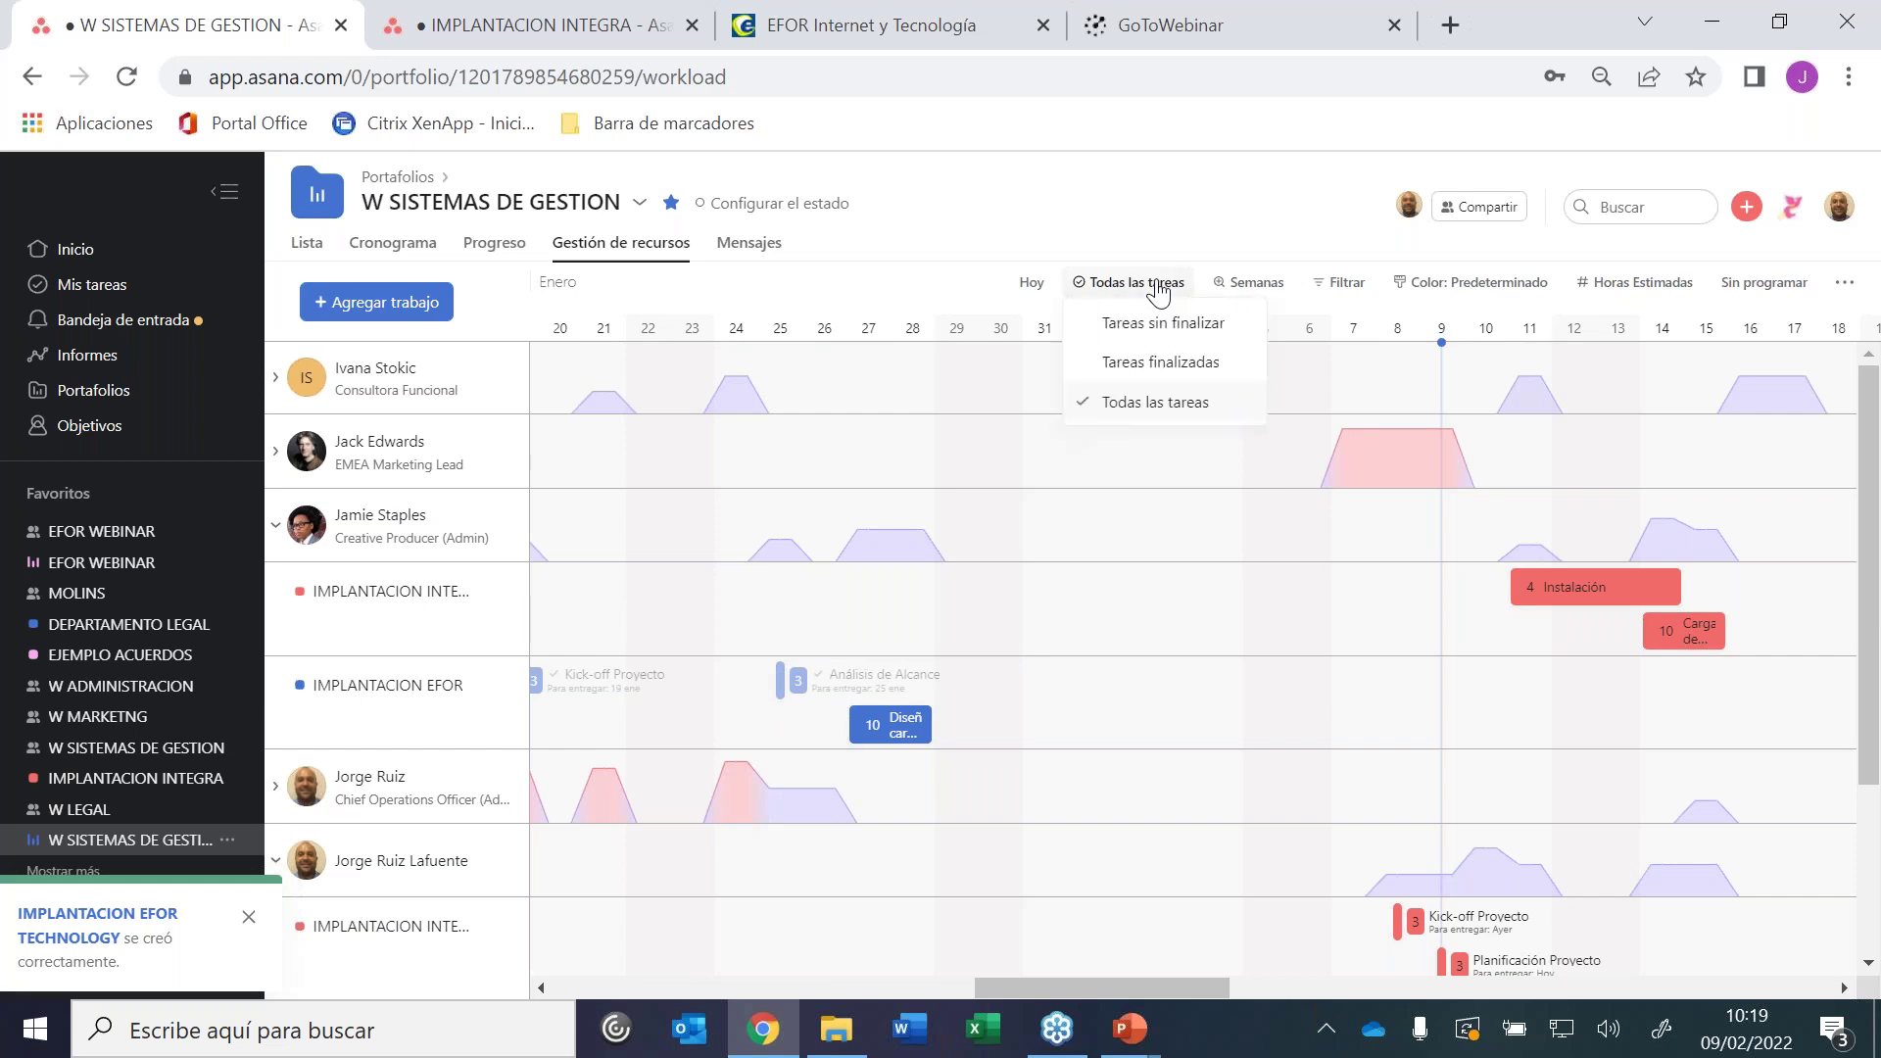
left_click(1150, 333)
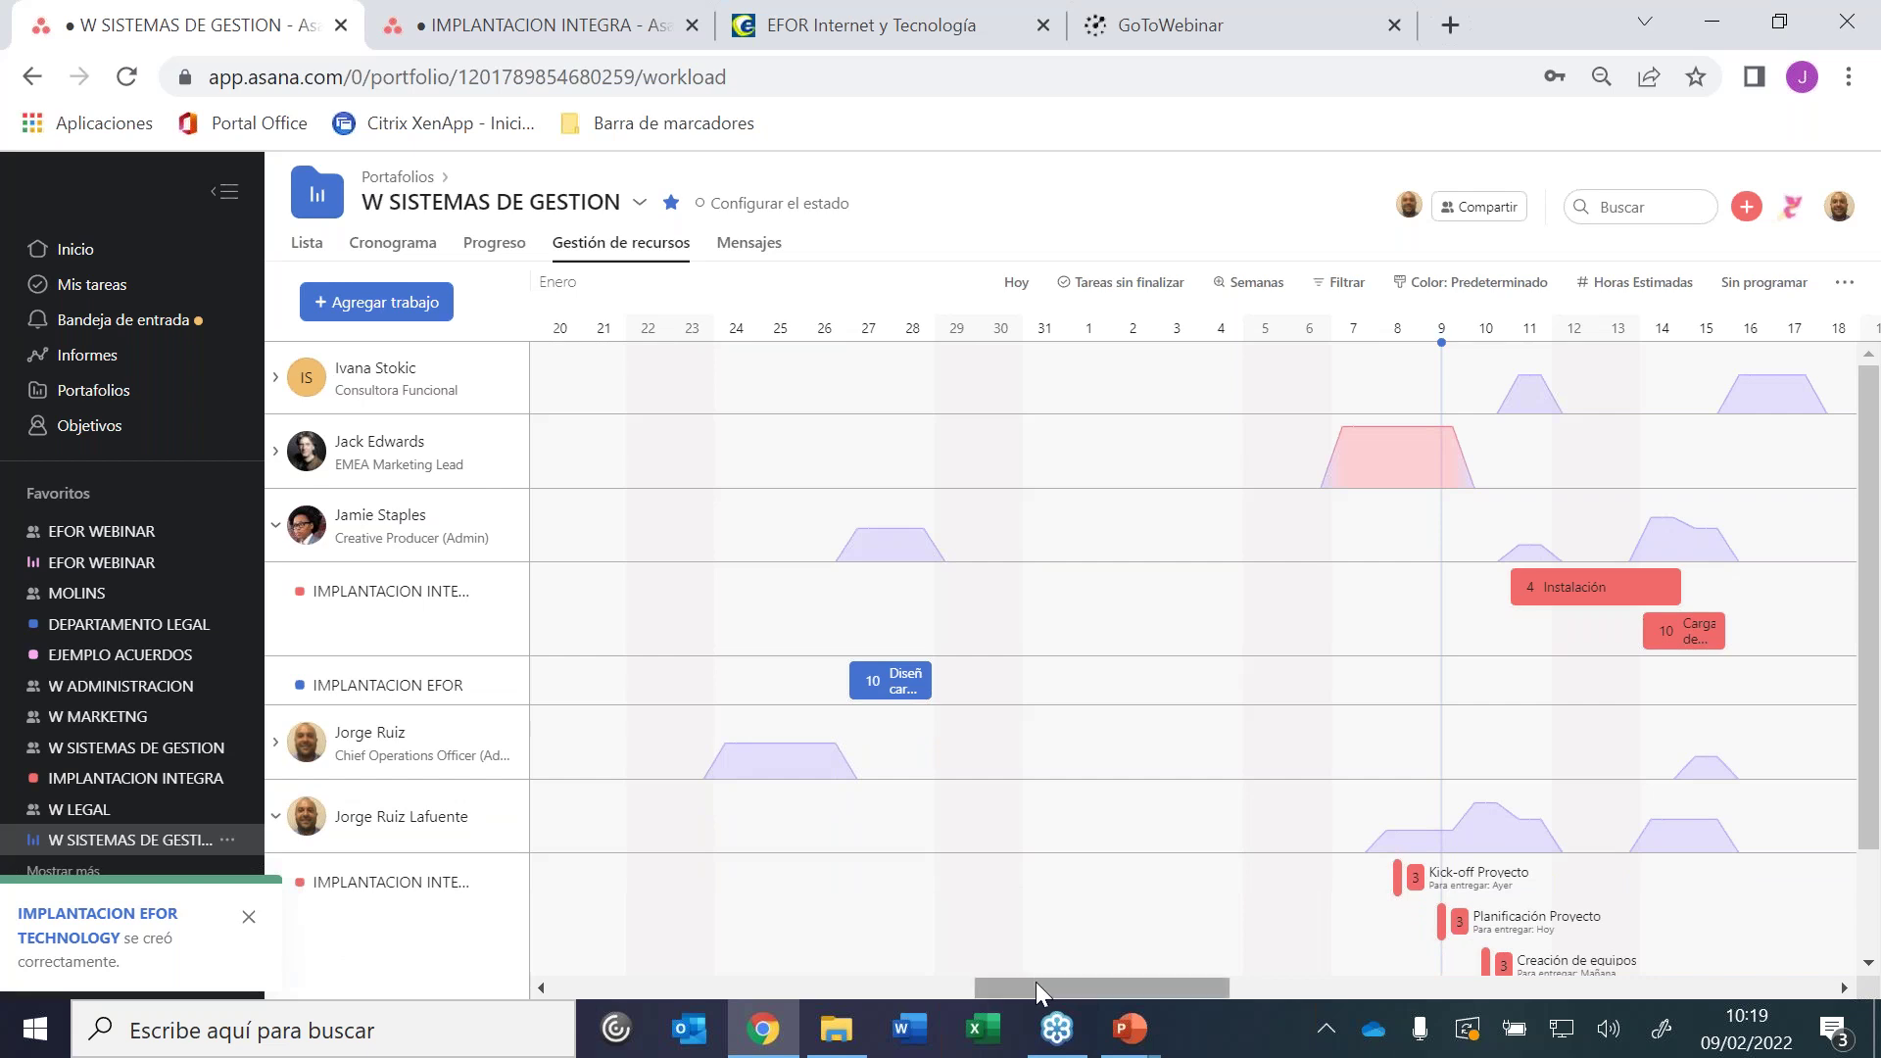
left_click_drag(1120, 992, 1214, 987)
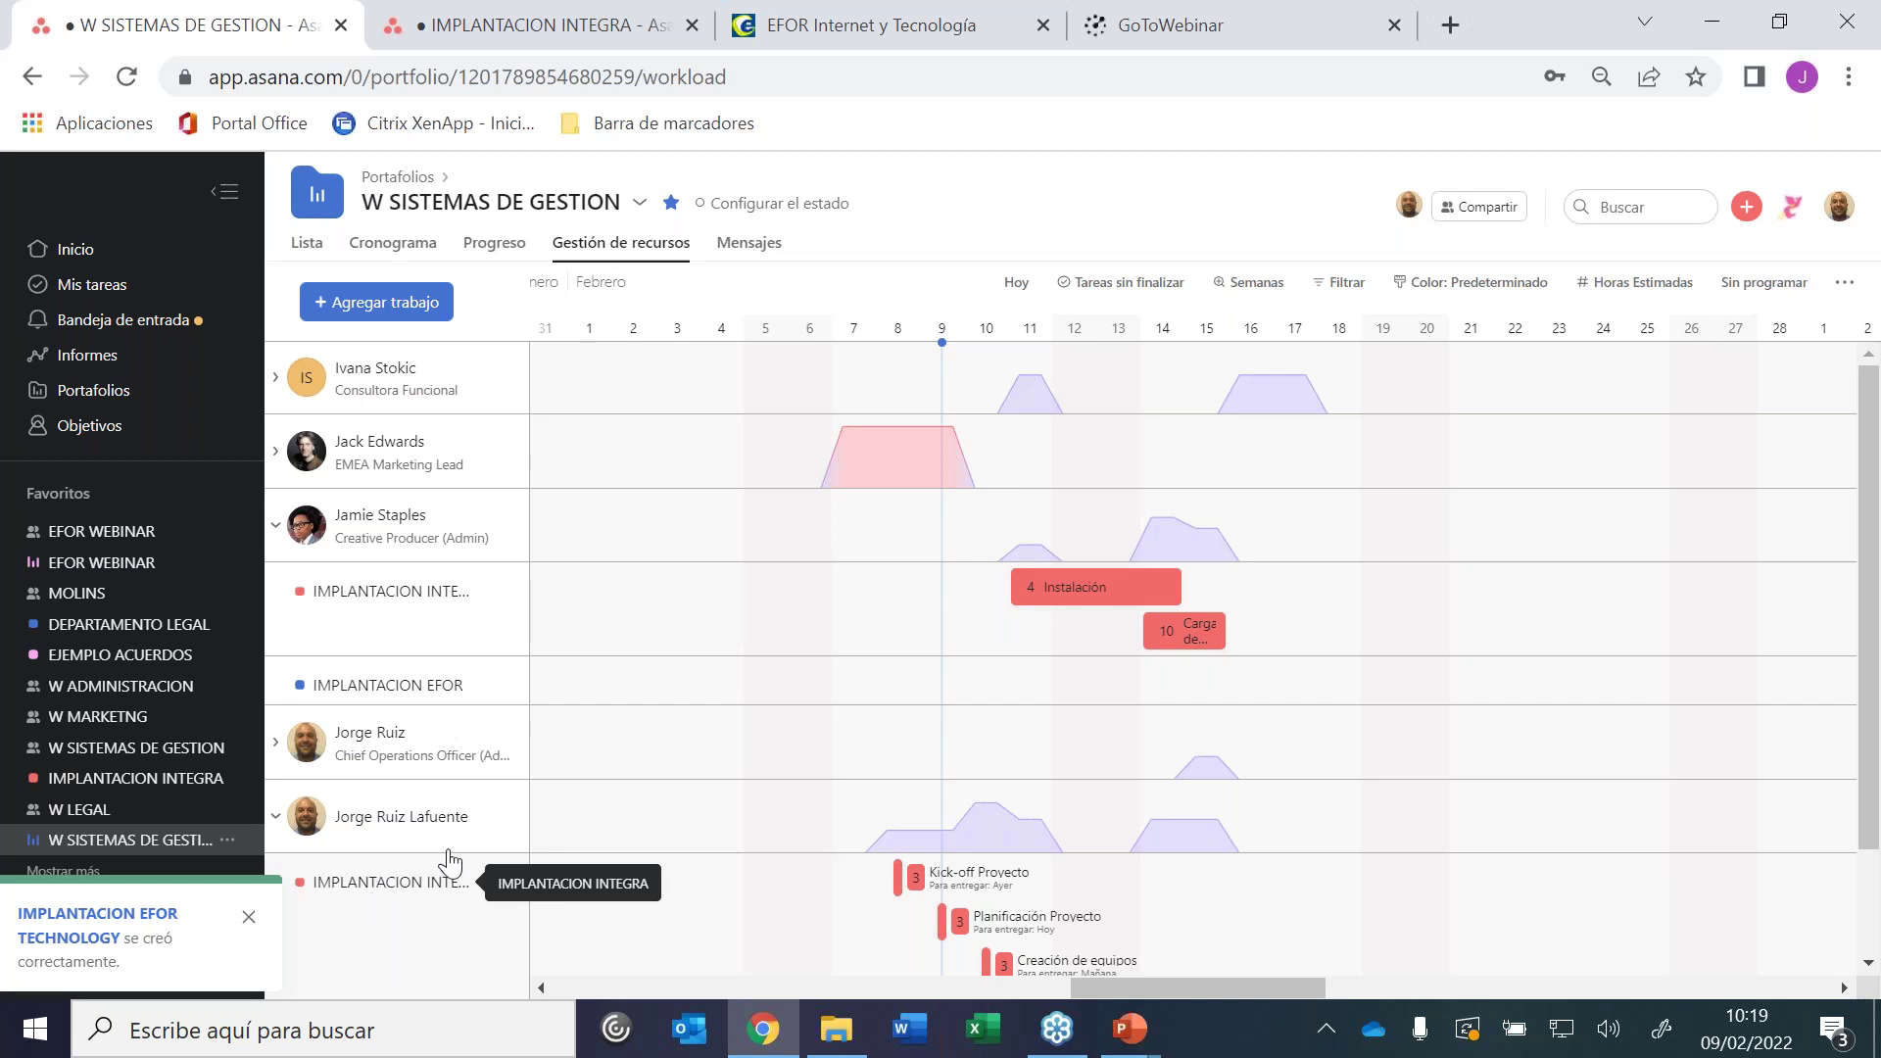
Examine the unscheduled tasks of the portfolio's projects and close their list
left_click_drag(1868, 735, 1874, 988)
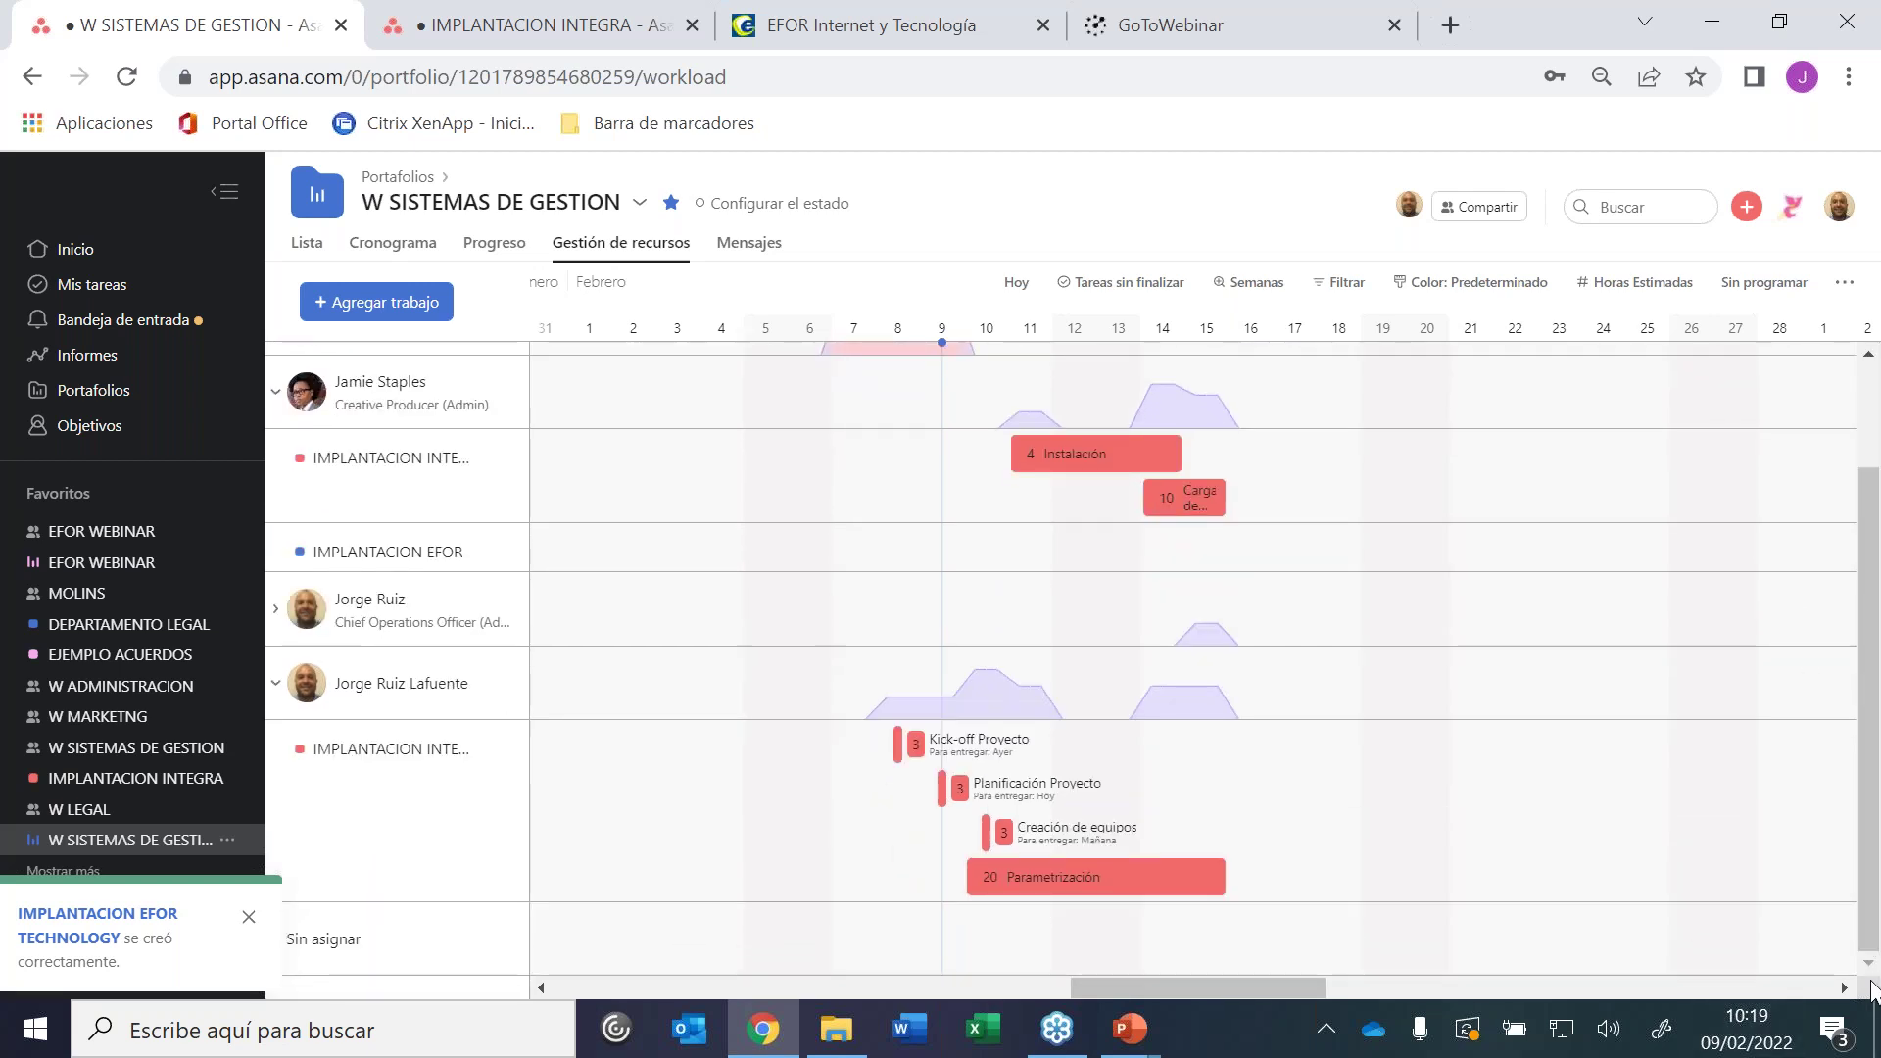
left_click(1785, 285)
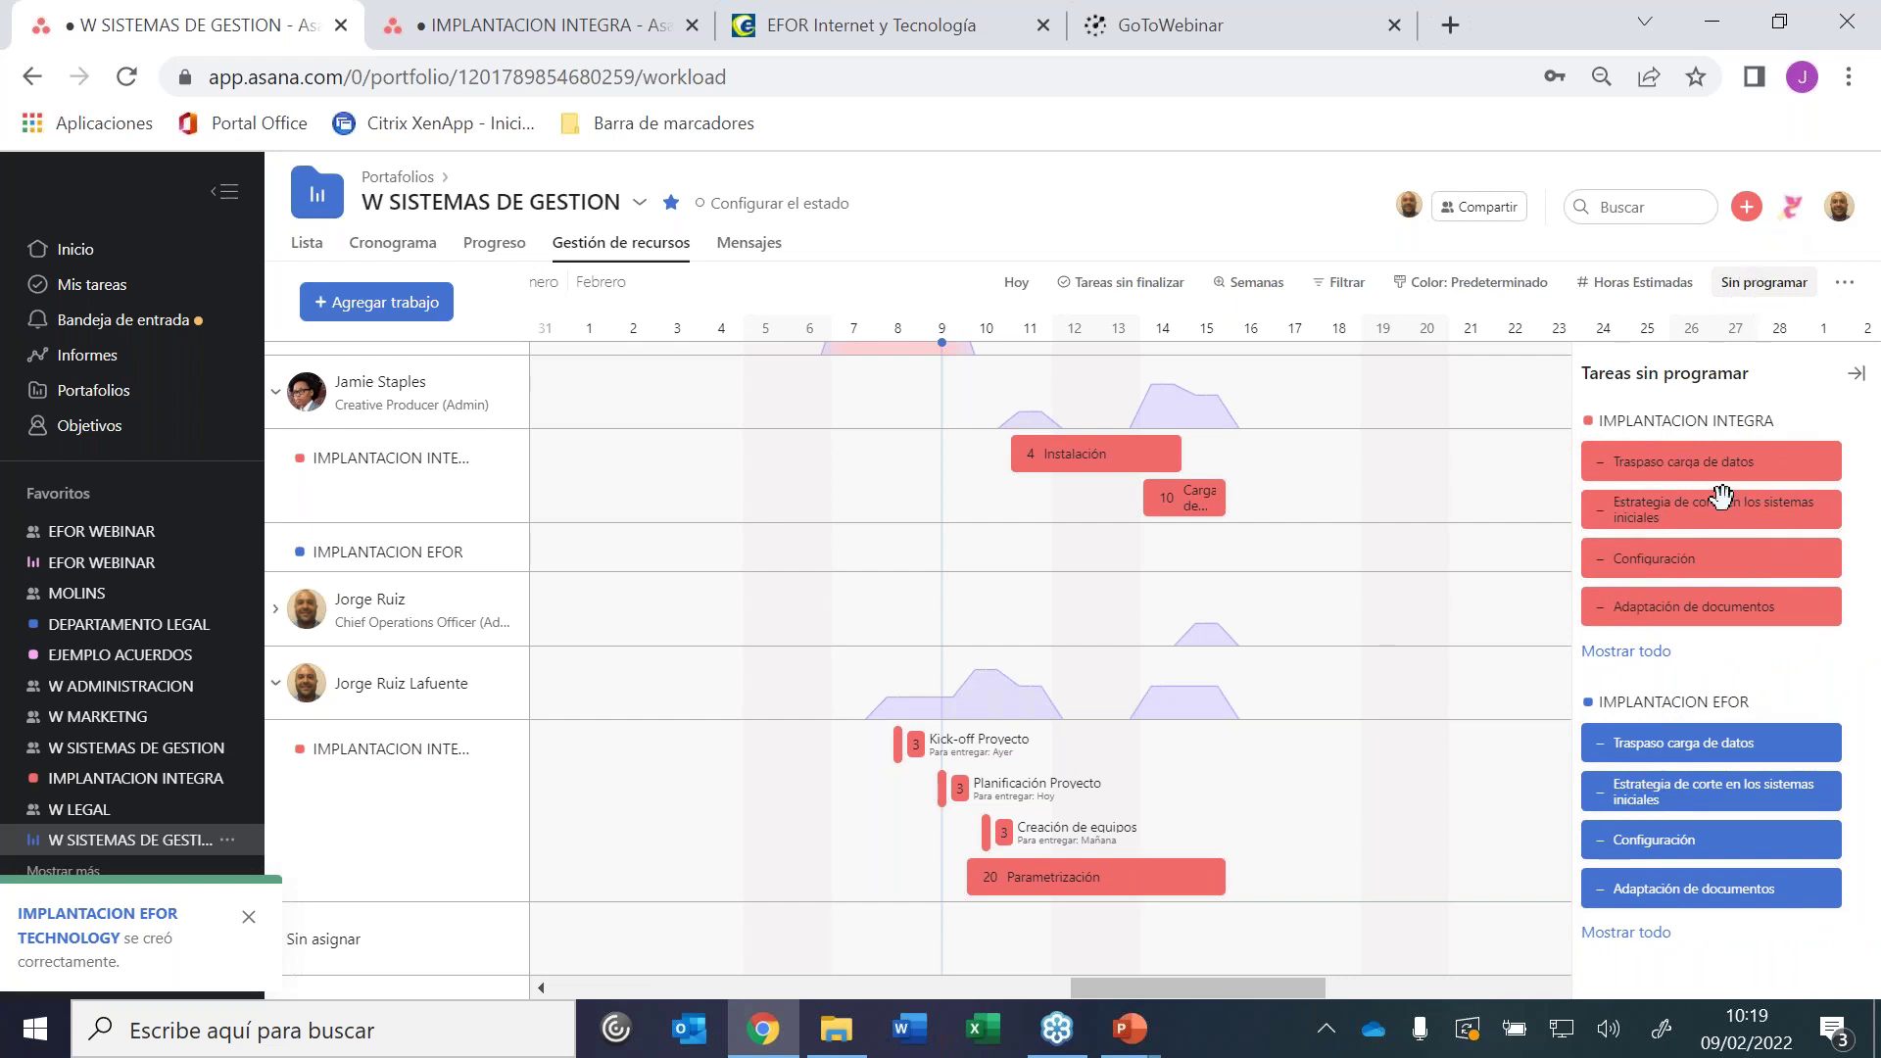
left_click(1764, 289)
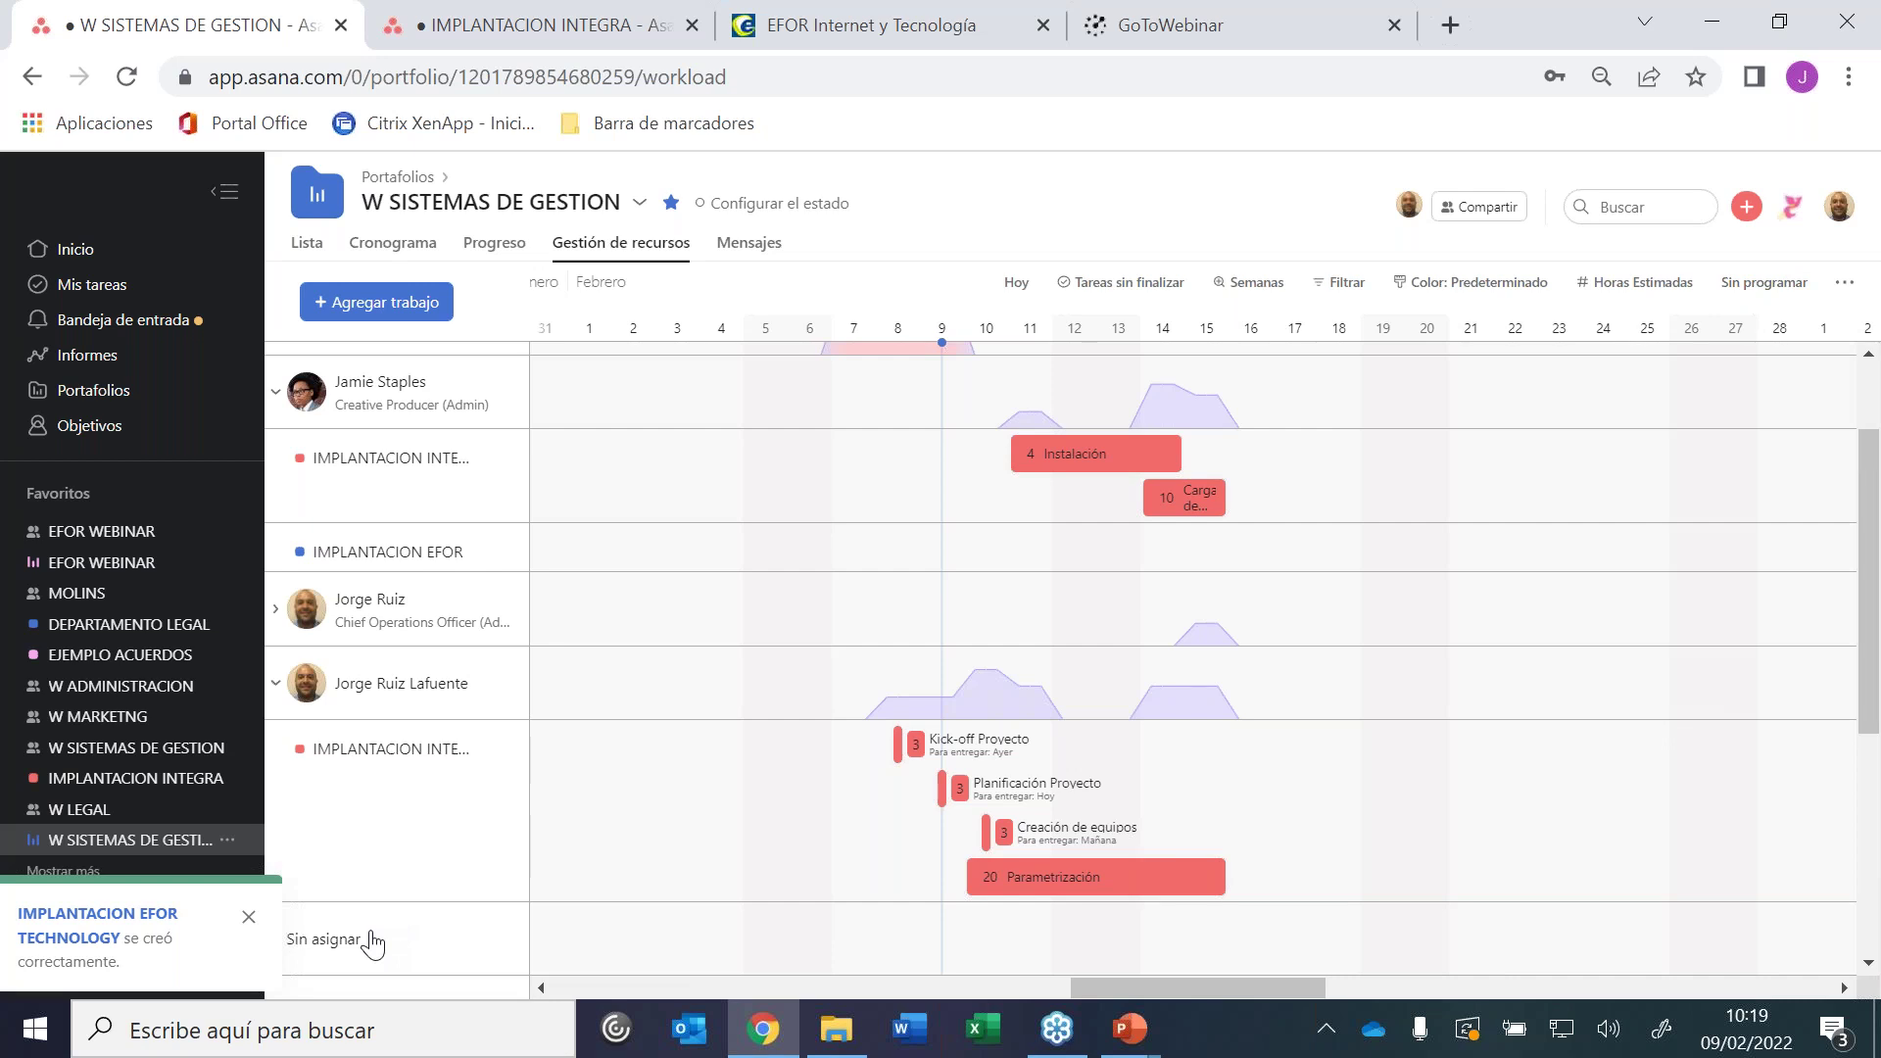
Expand the unassigned work and assign FORMACIÓN BÁSICA of IMPLANTACION INTEGRA to the member directly above it, keeping 16 February
scroll(1876, 940, "down", 5)
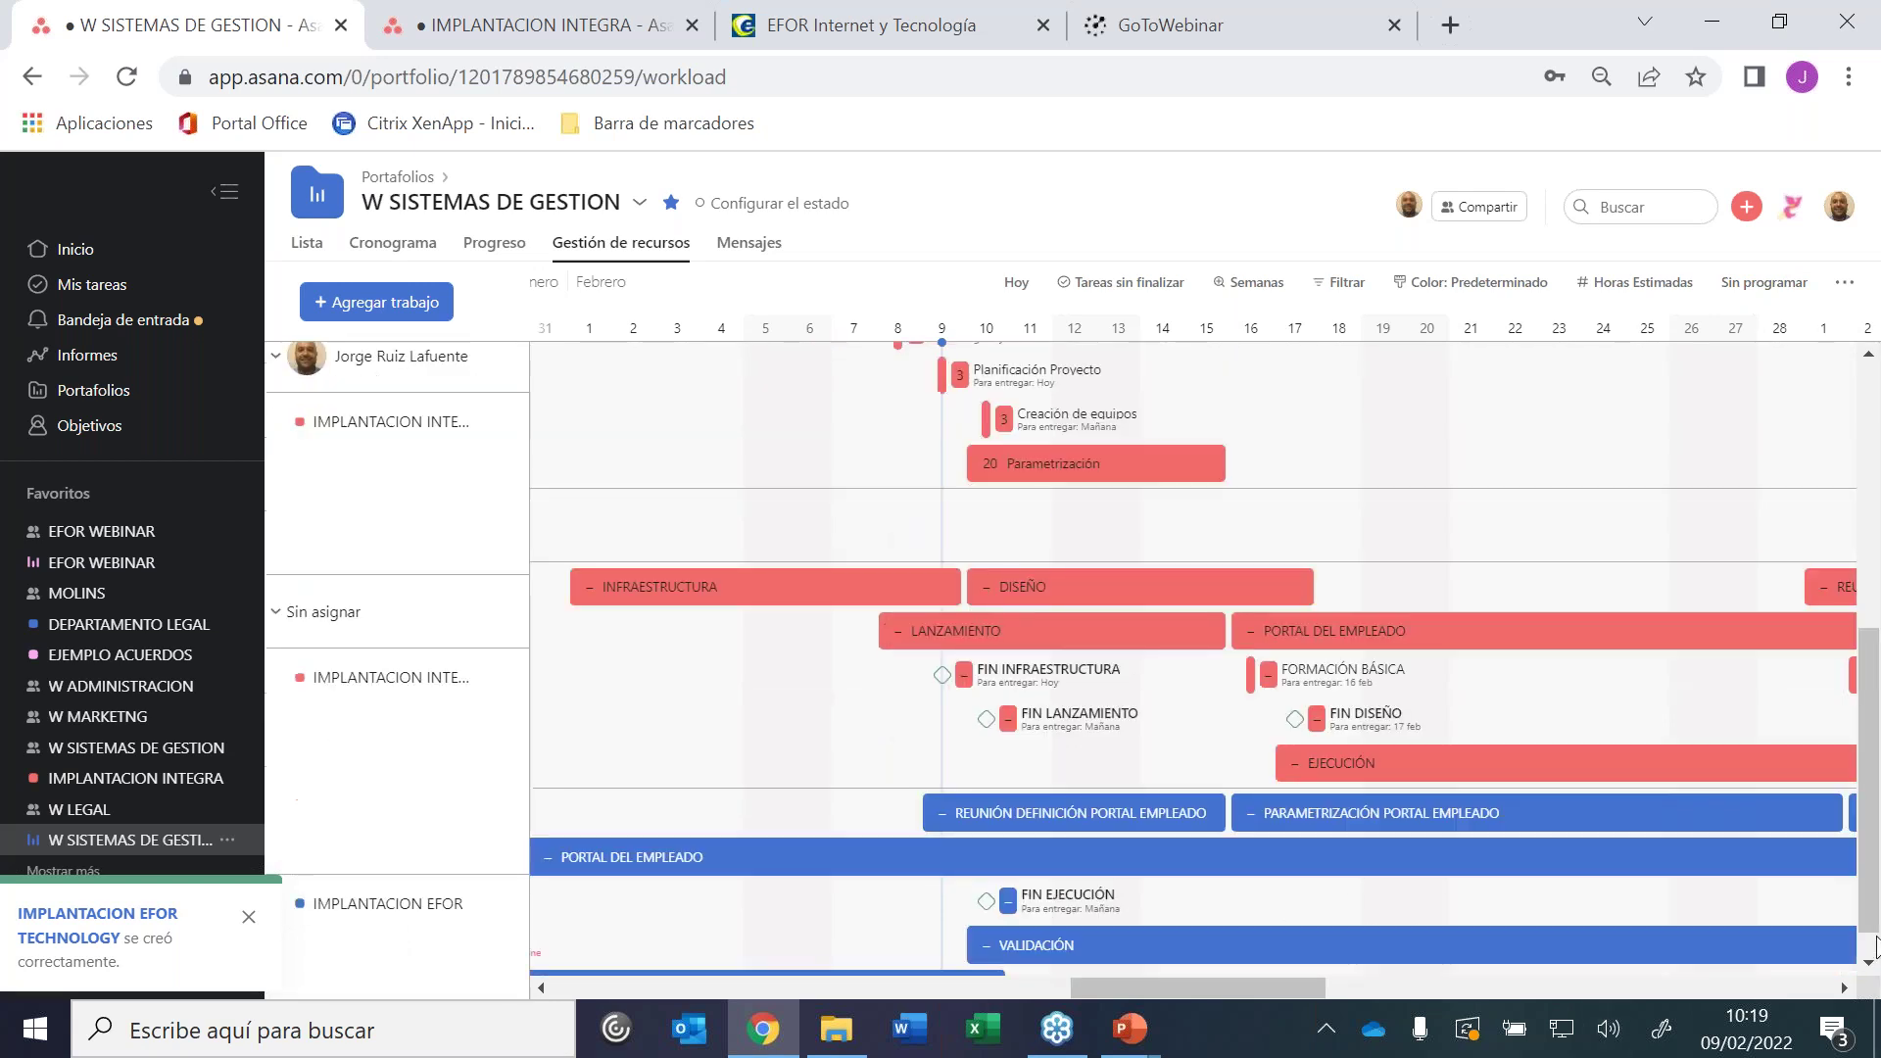
scroll(1876, 921, "up", 2)
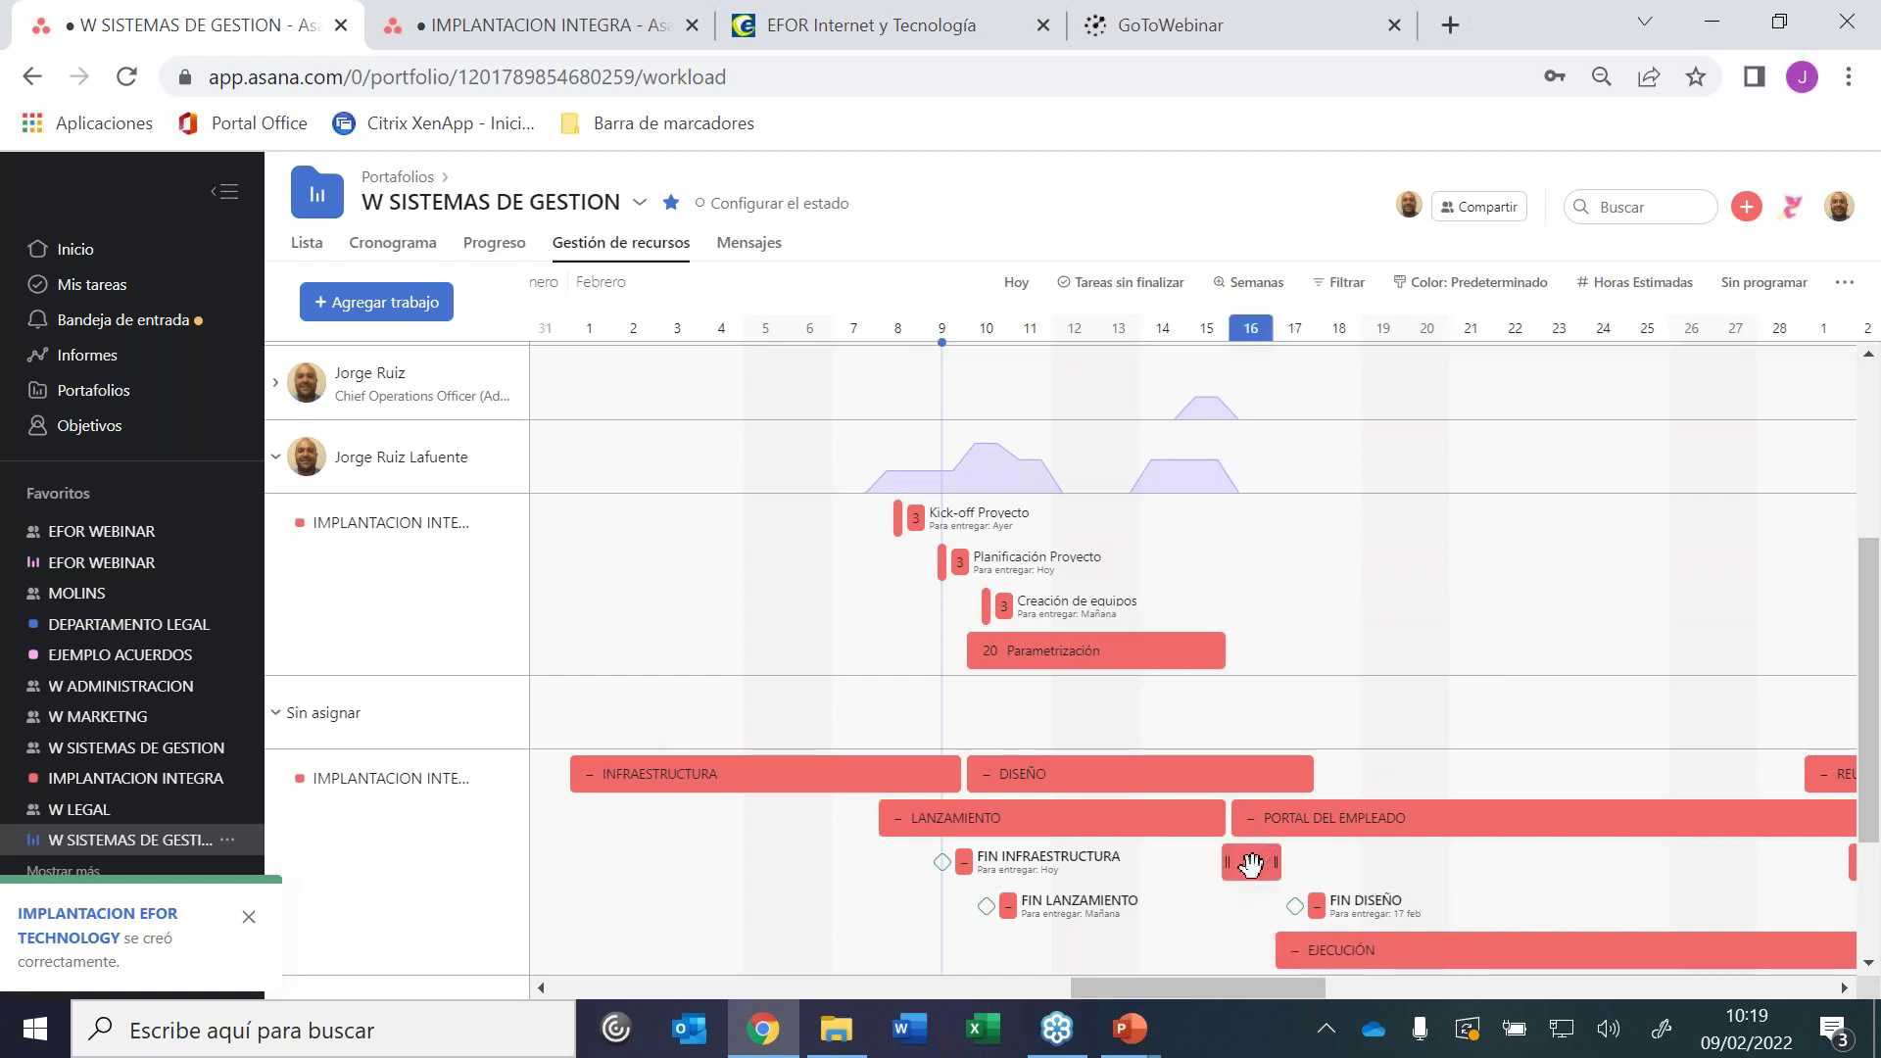
left_click_drag(1244, 867, 1254, 609)
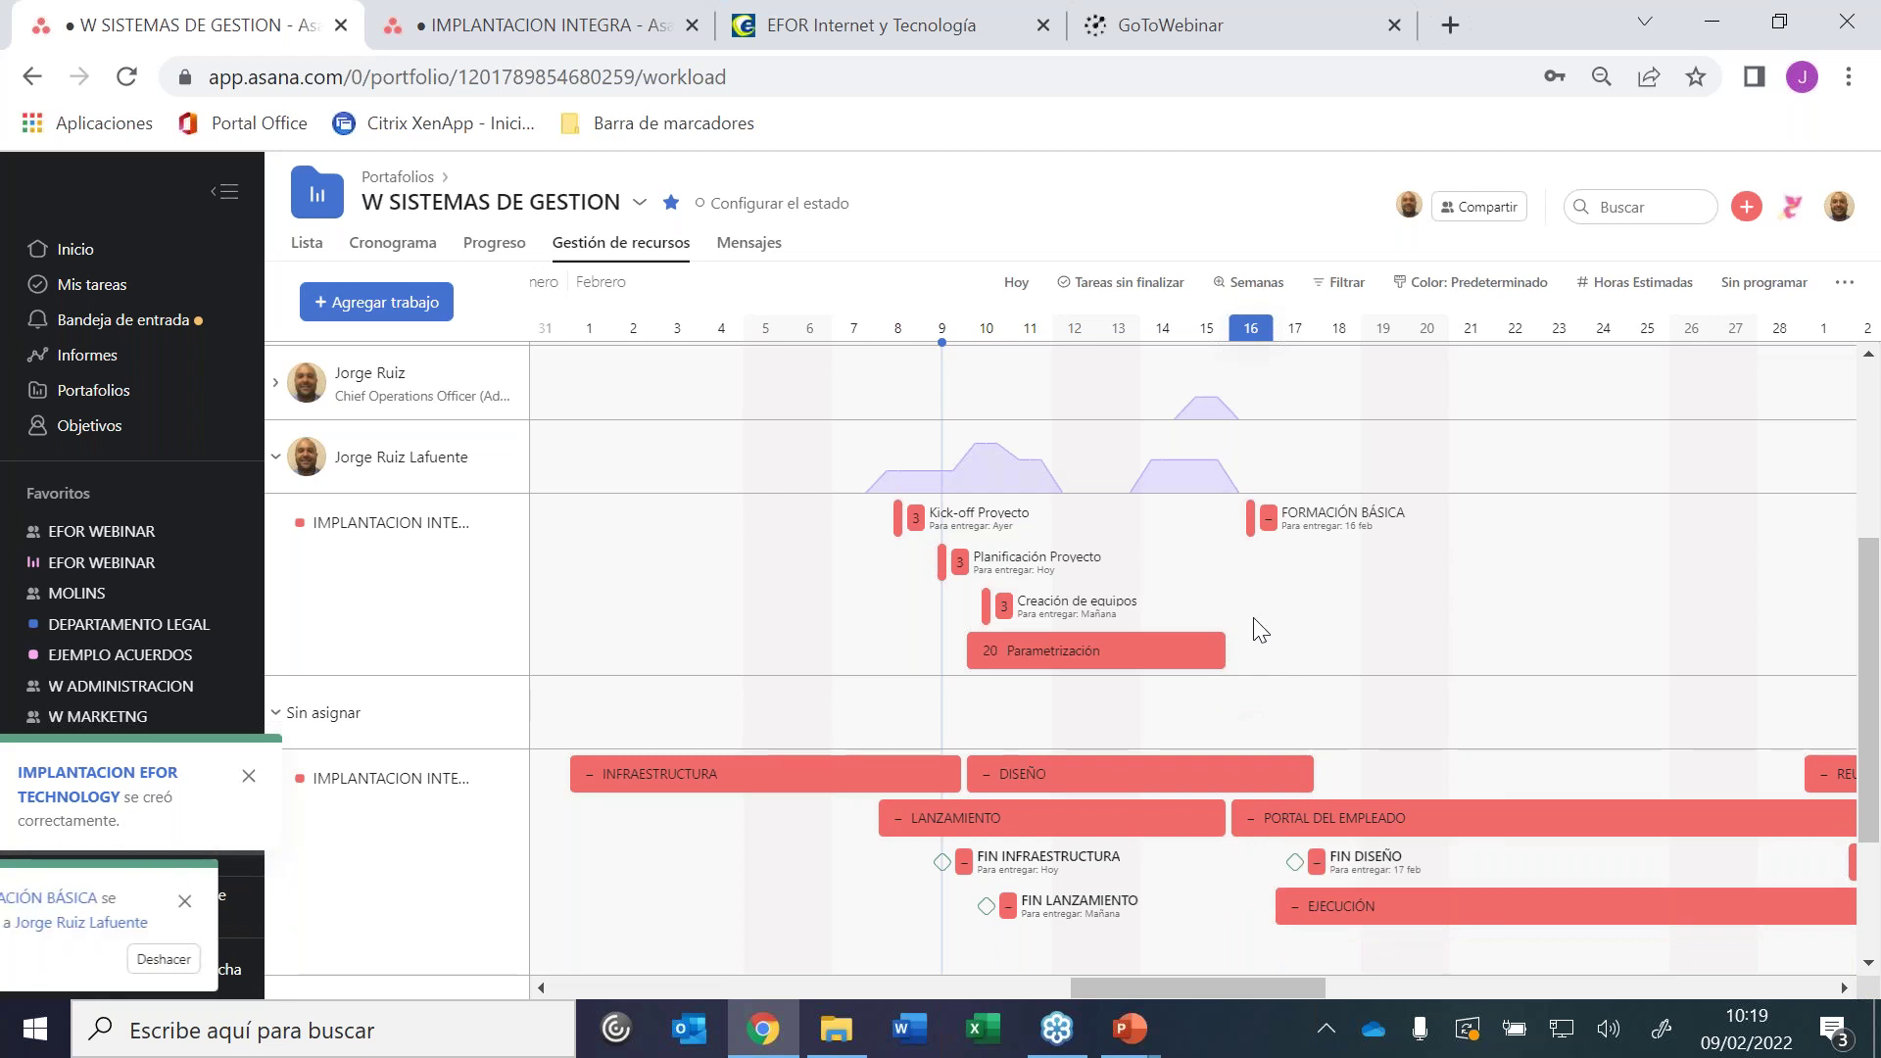
Set the Horas Estimadas of the FORMACIÓN BÁSICA task to 4 and review the assignee's workload
left_click(1256, 515)
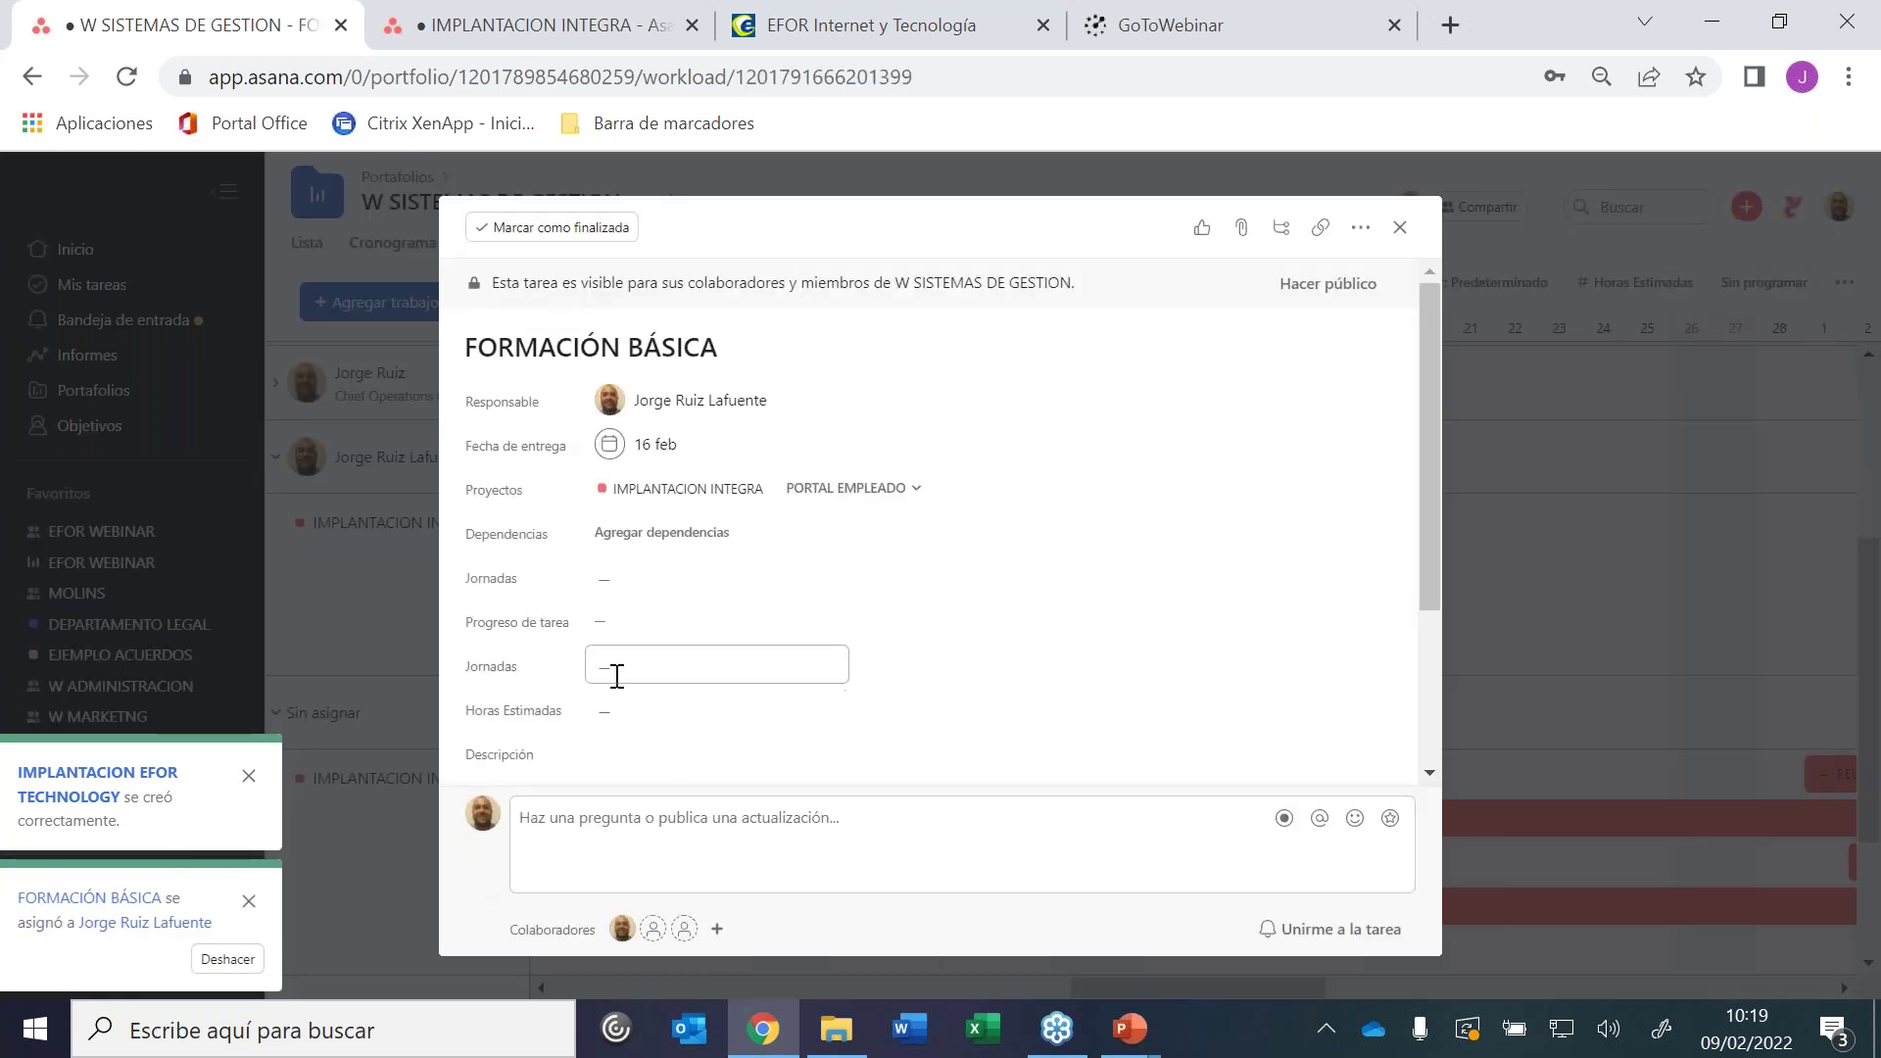
left_click_drag(1434, 555, 1422, 783)
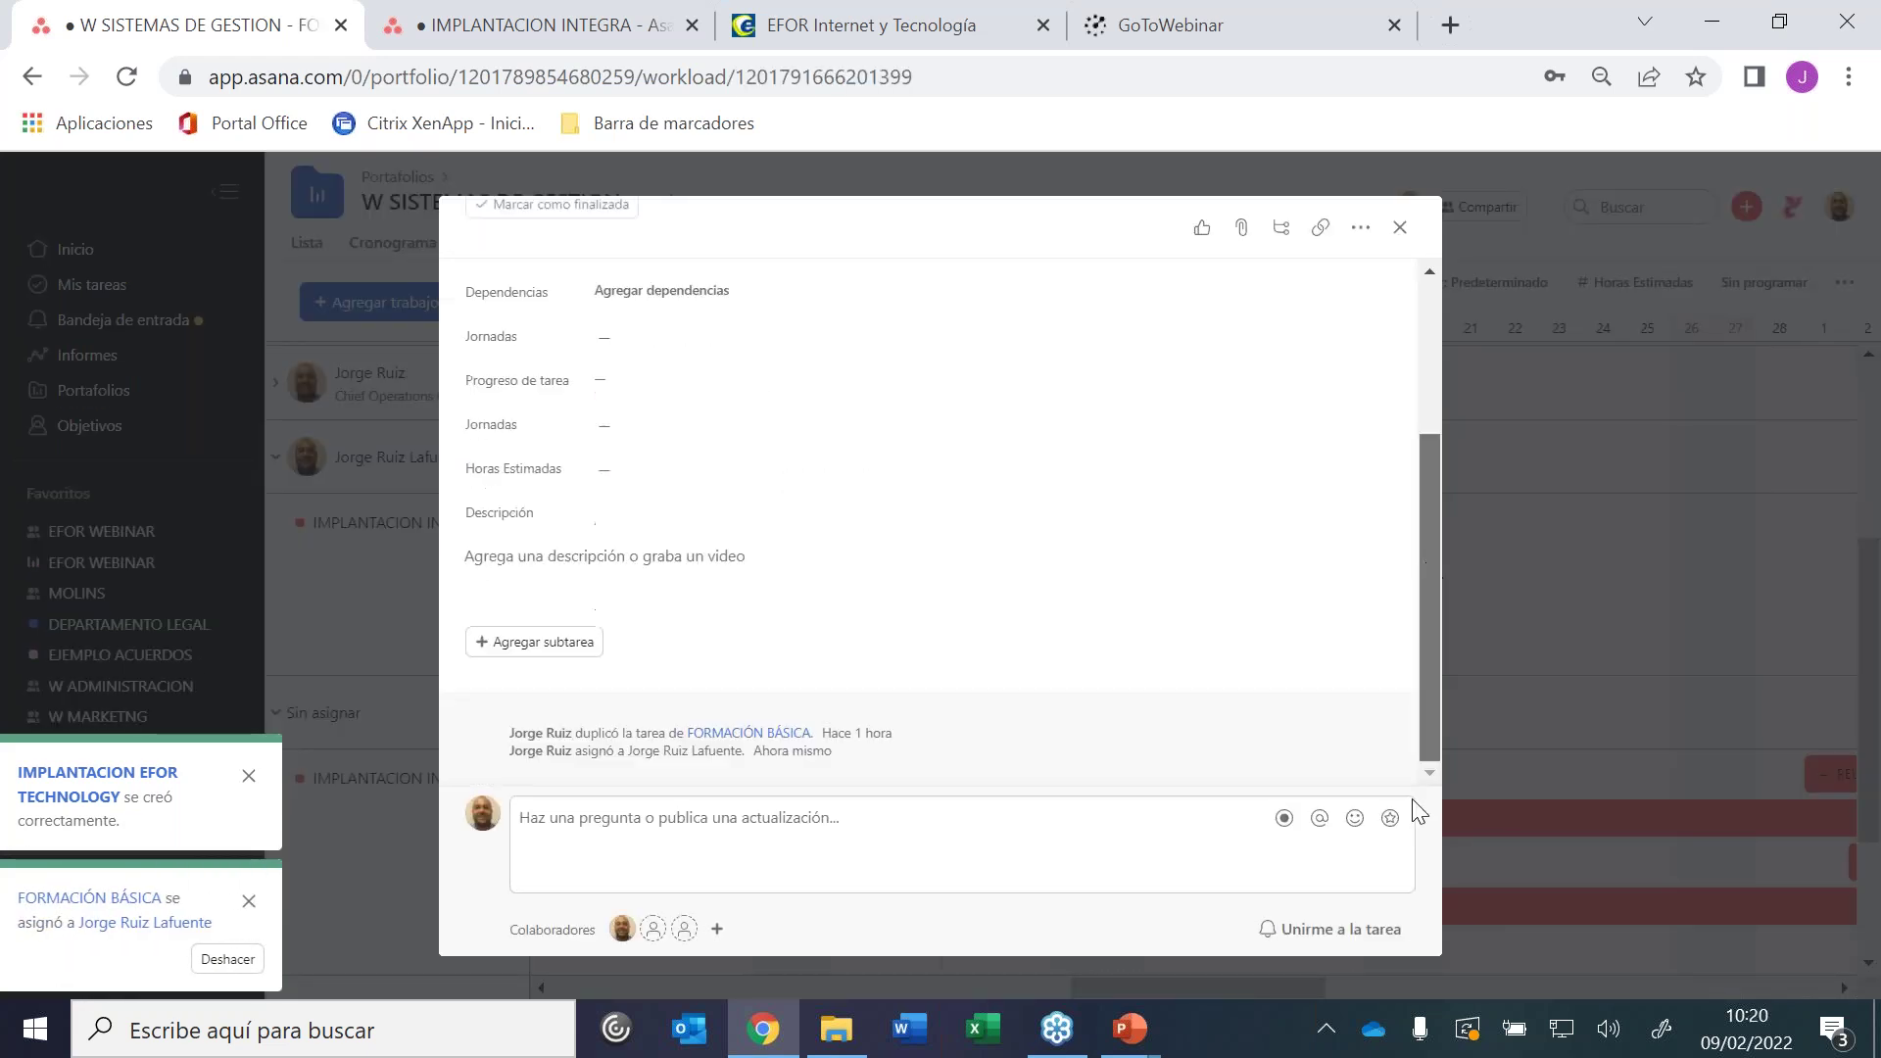
left_click(651, 464)
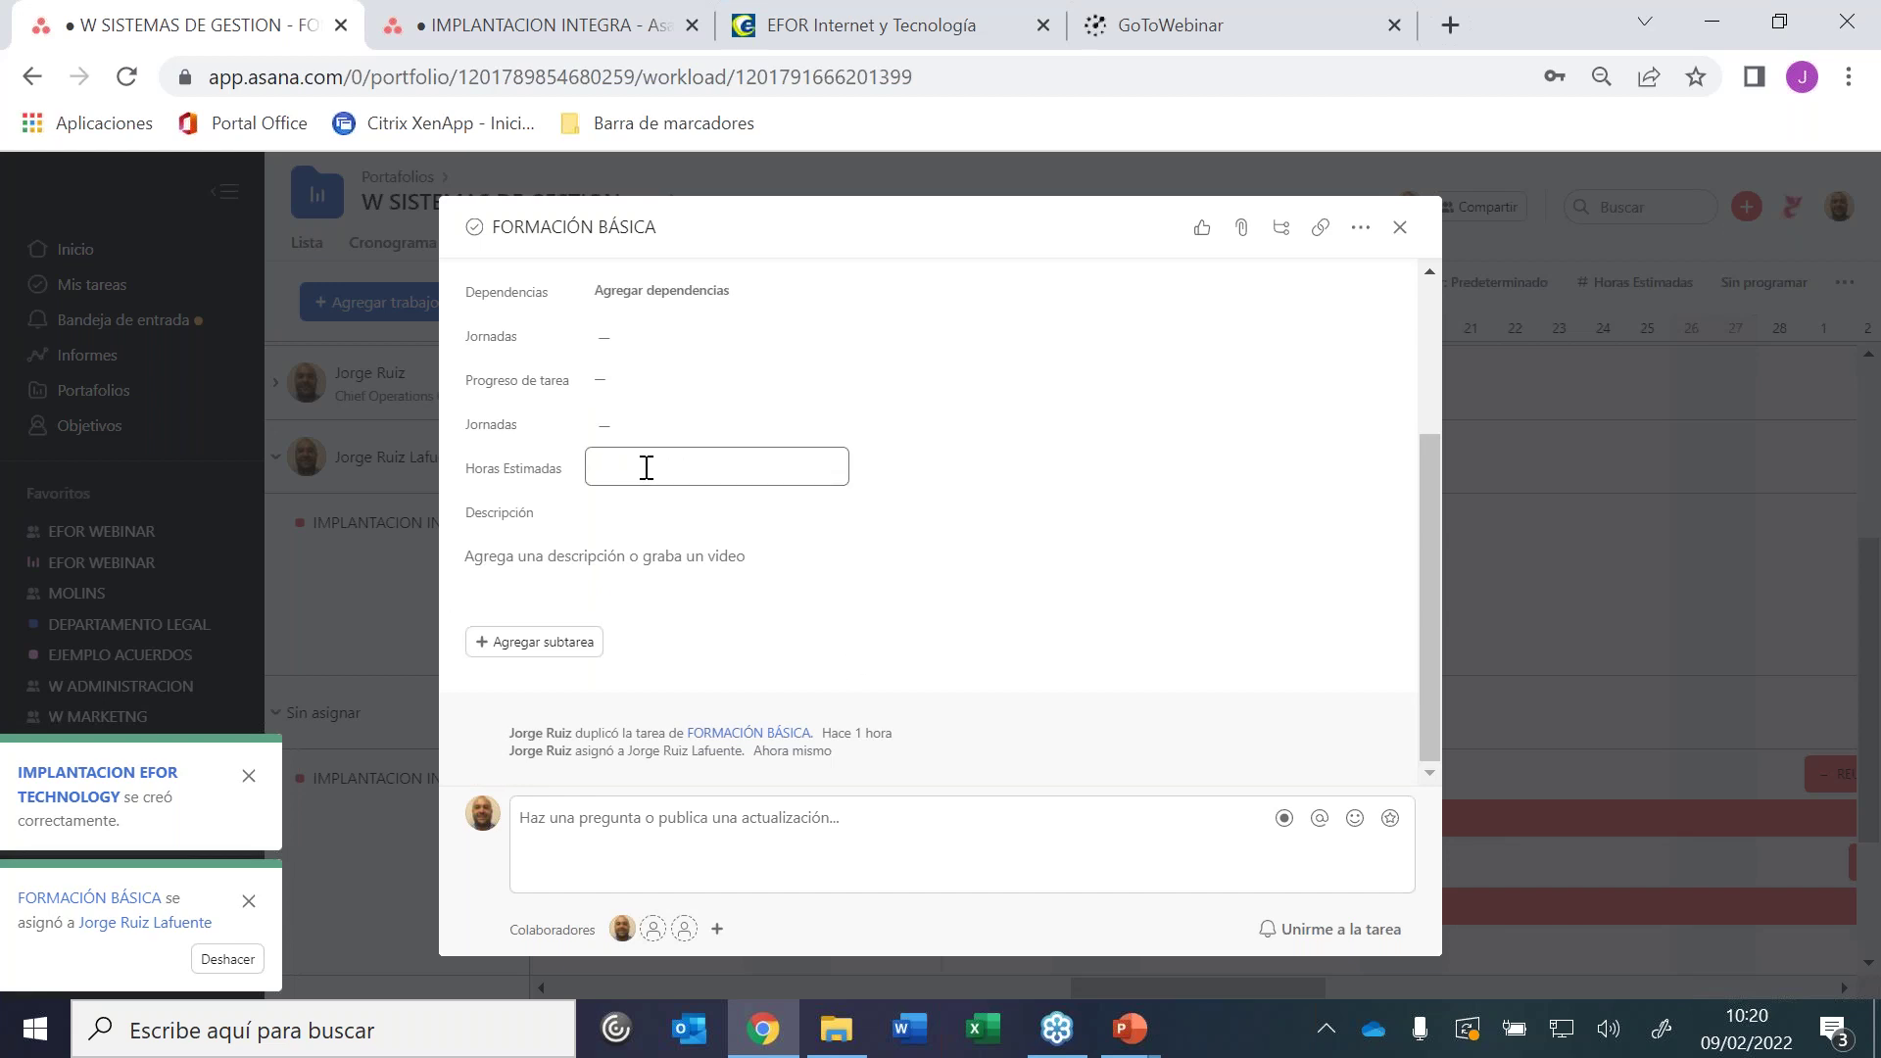
type("4")
left_click(1400, 231)
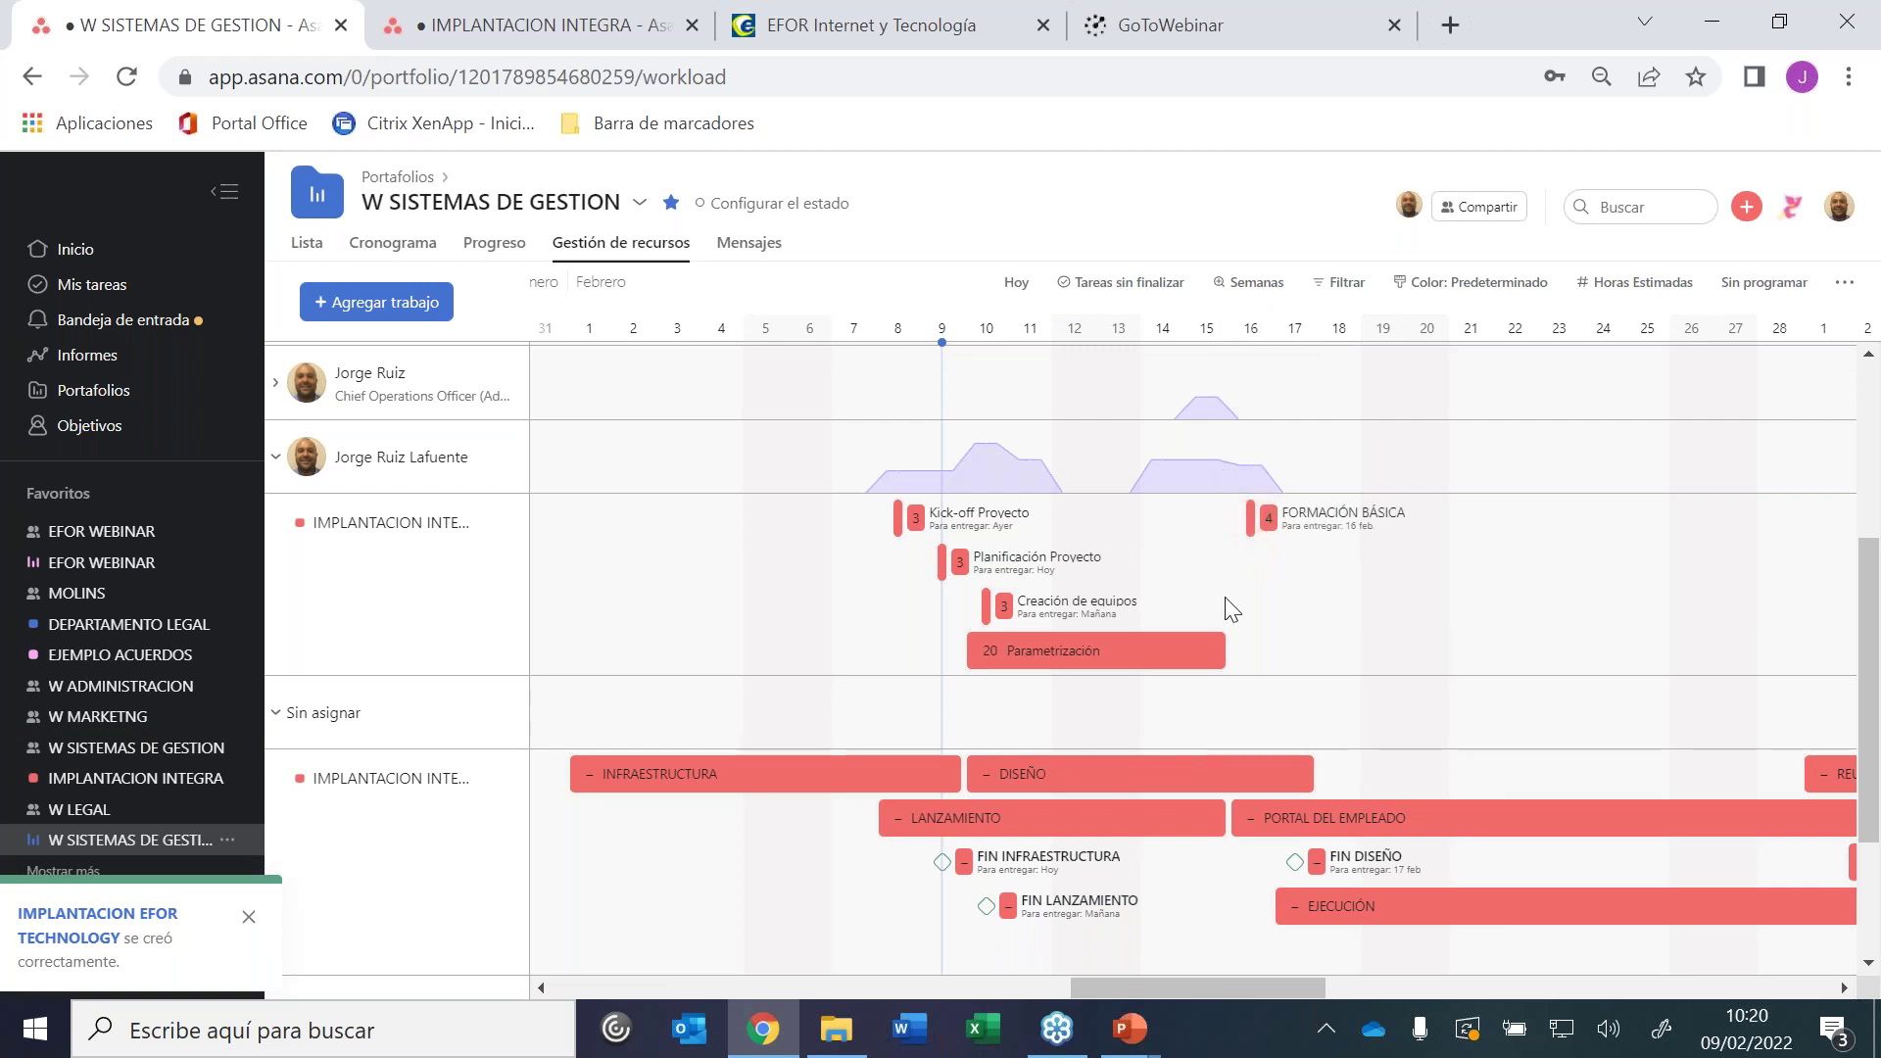
mouse_move(1246, 482)
left_click_drag(1172, 991, 1237, 1053)
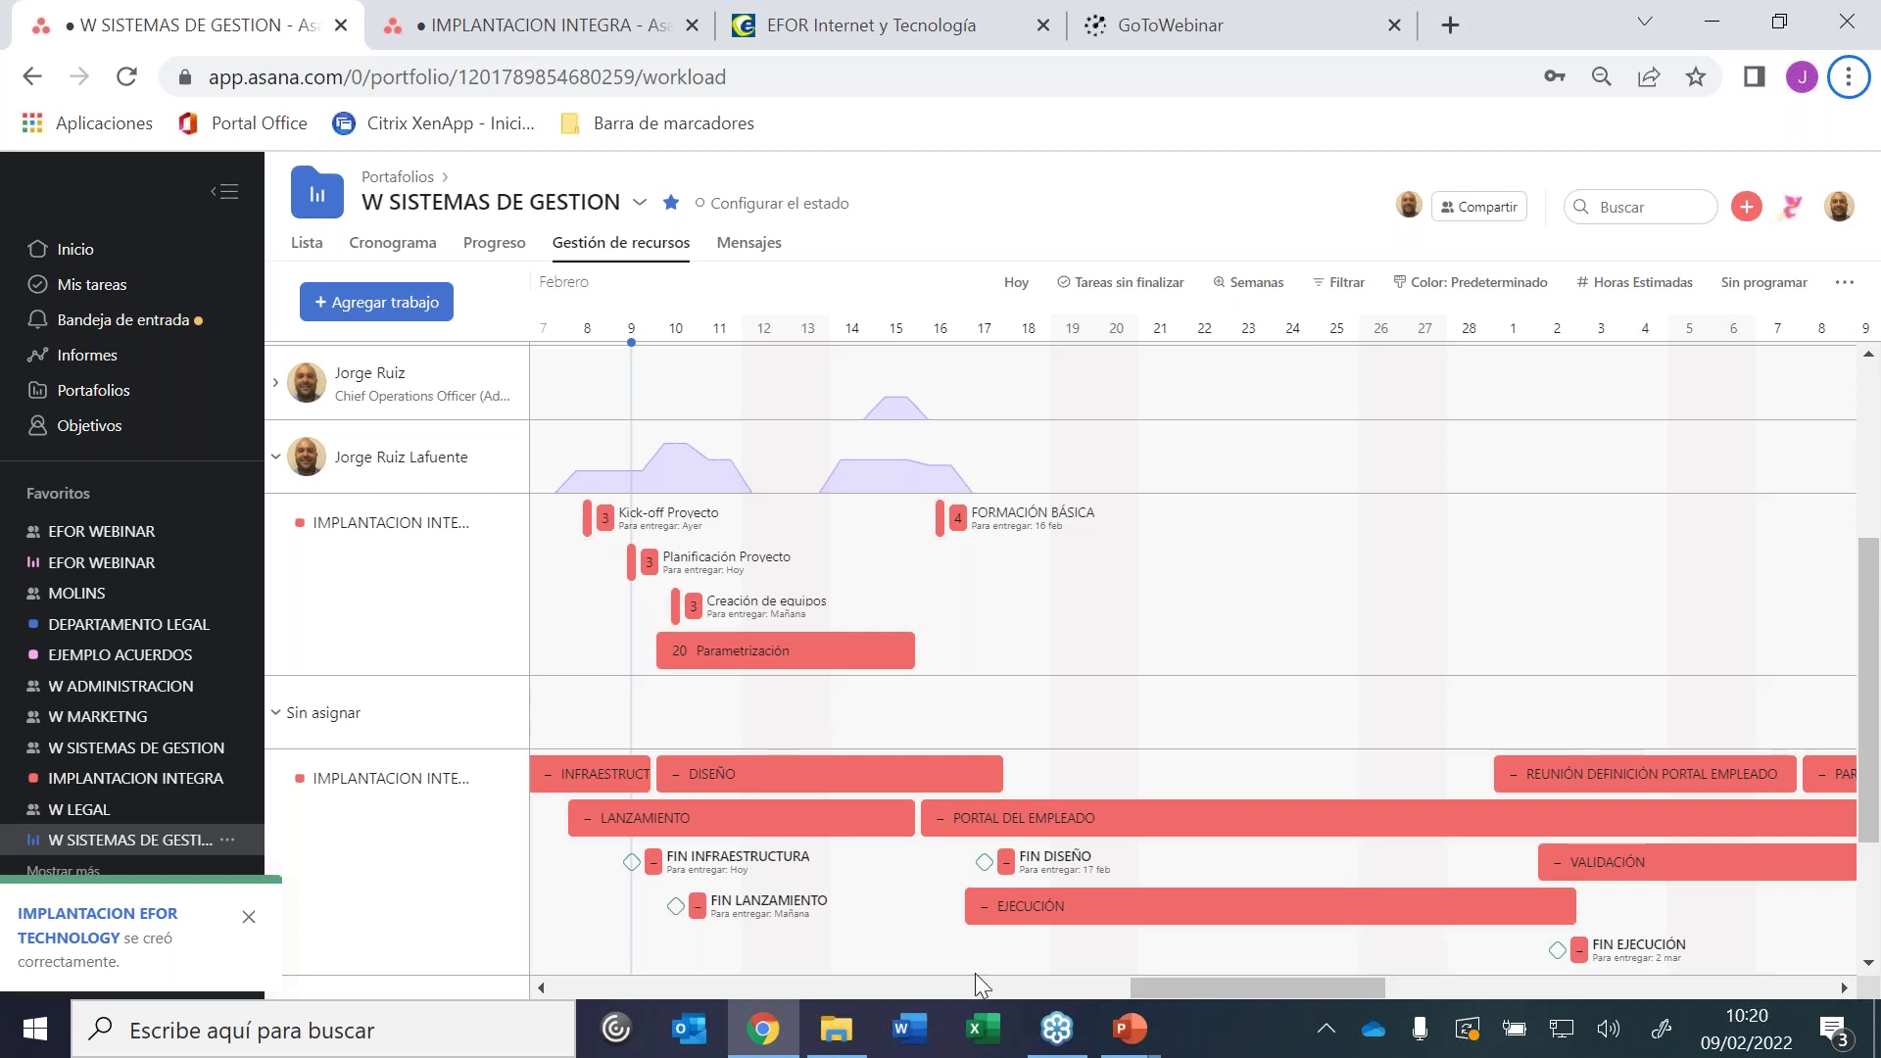
Review the ADMINISTRACION and SOLICITUDES DE ABONO projects of the W ADMINISTRACION team
left_click(71, 693)
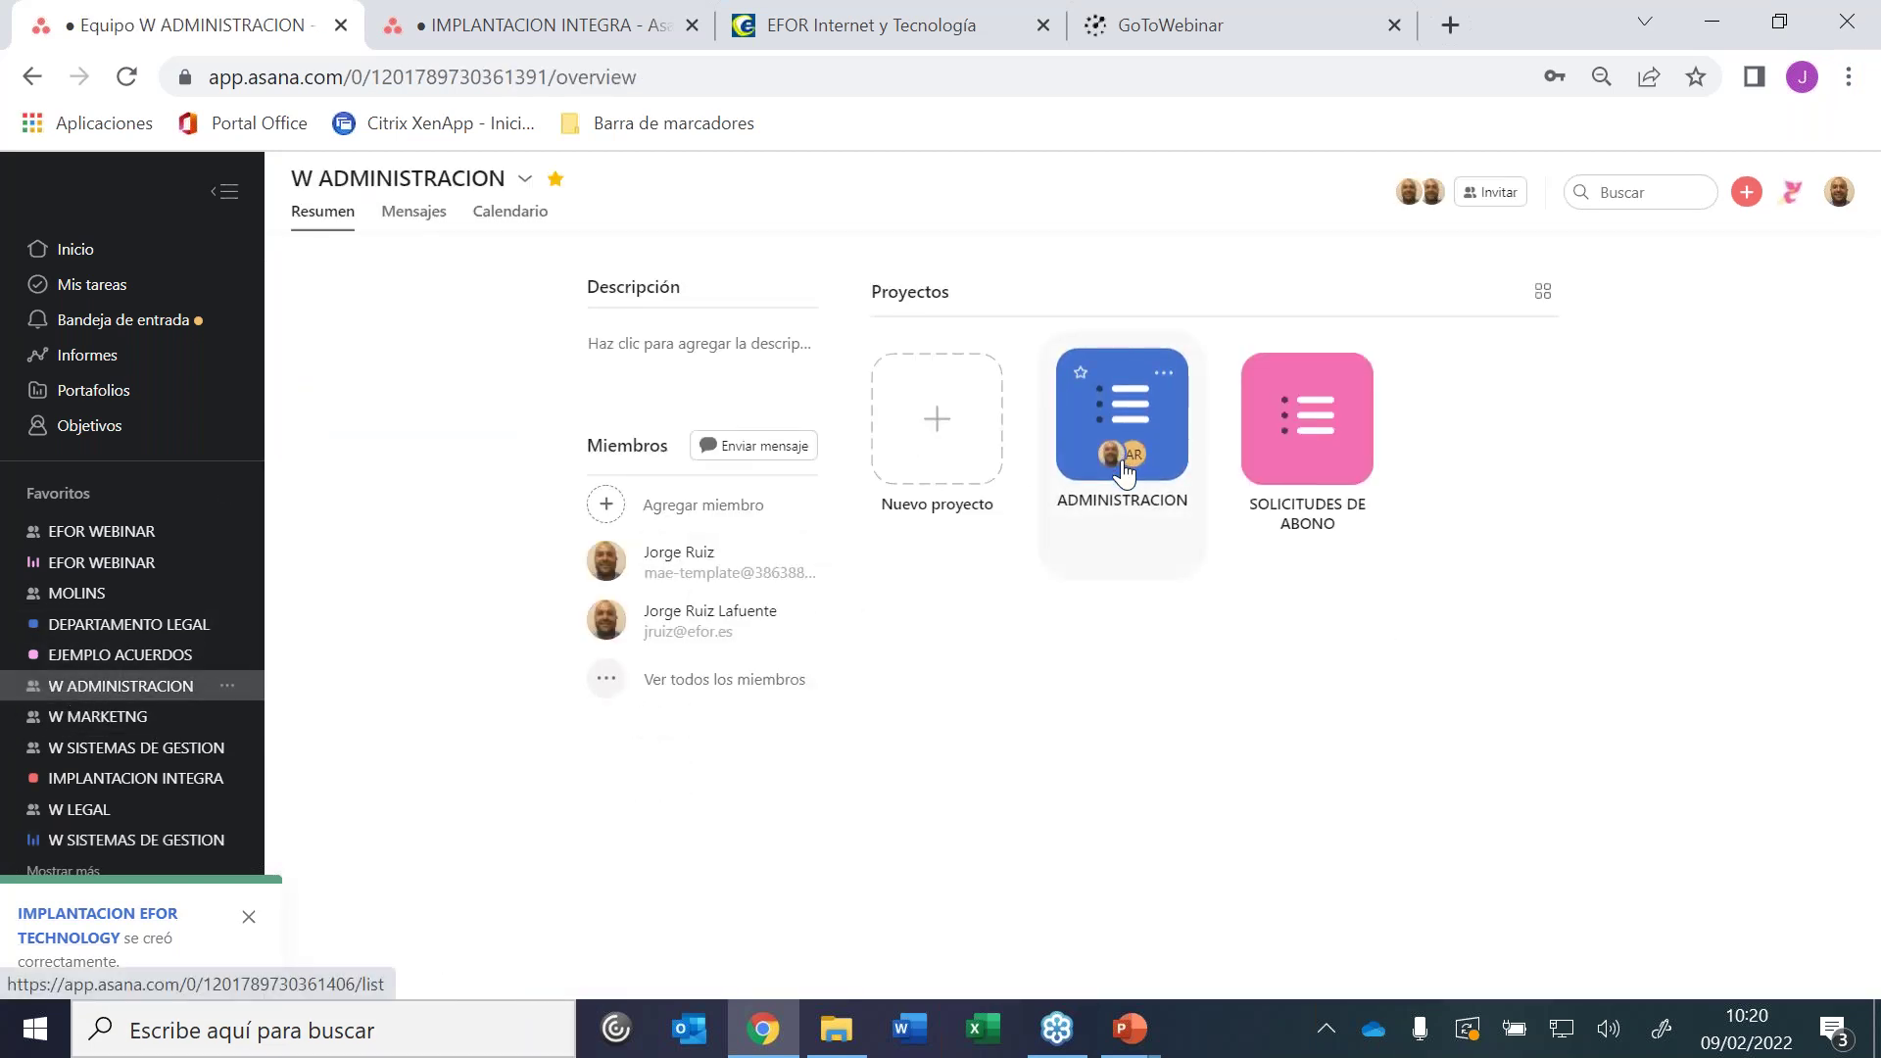
left_click(1124, 468)
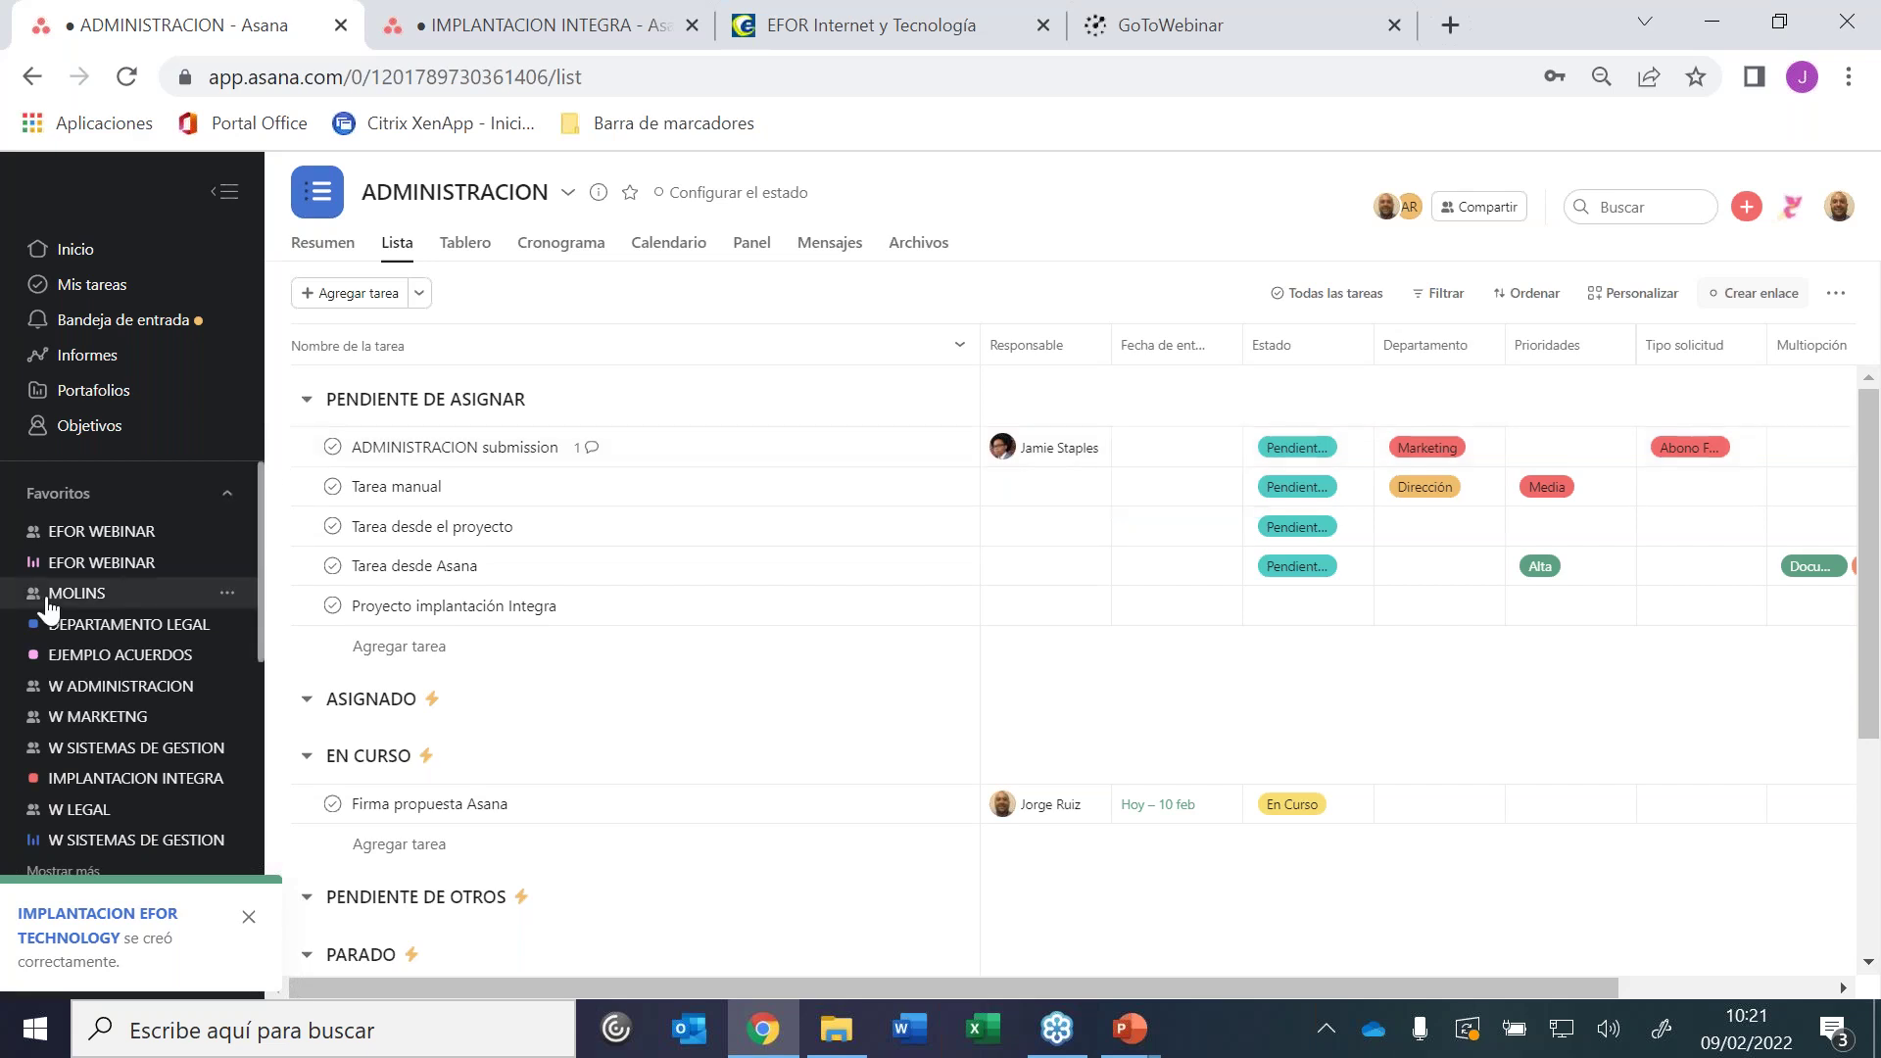
left_click(80, 689)
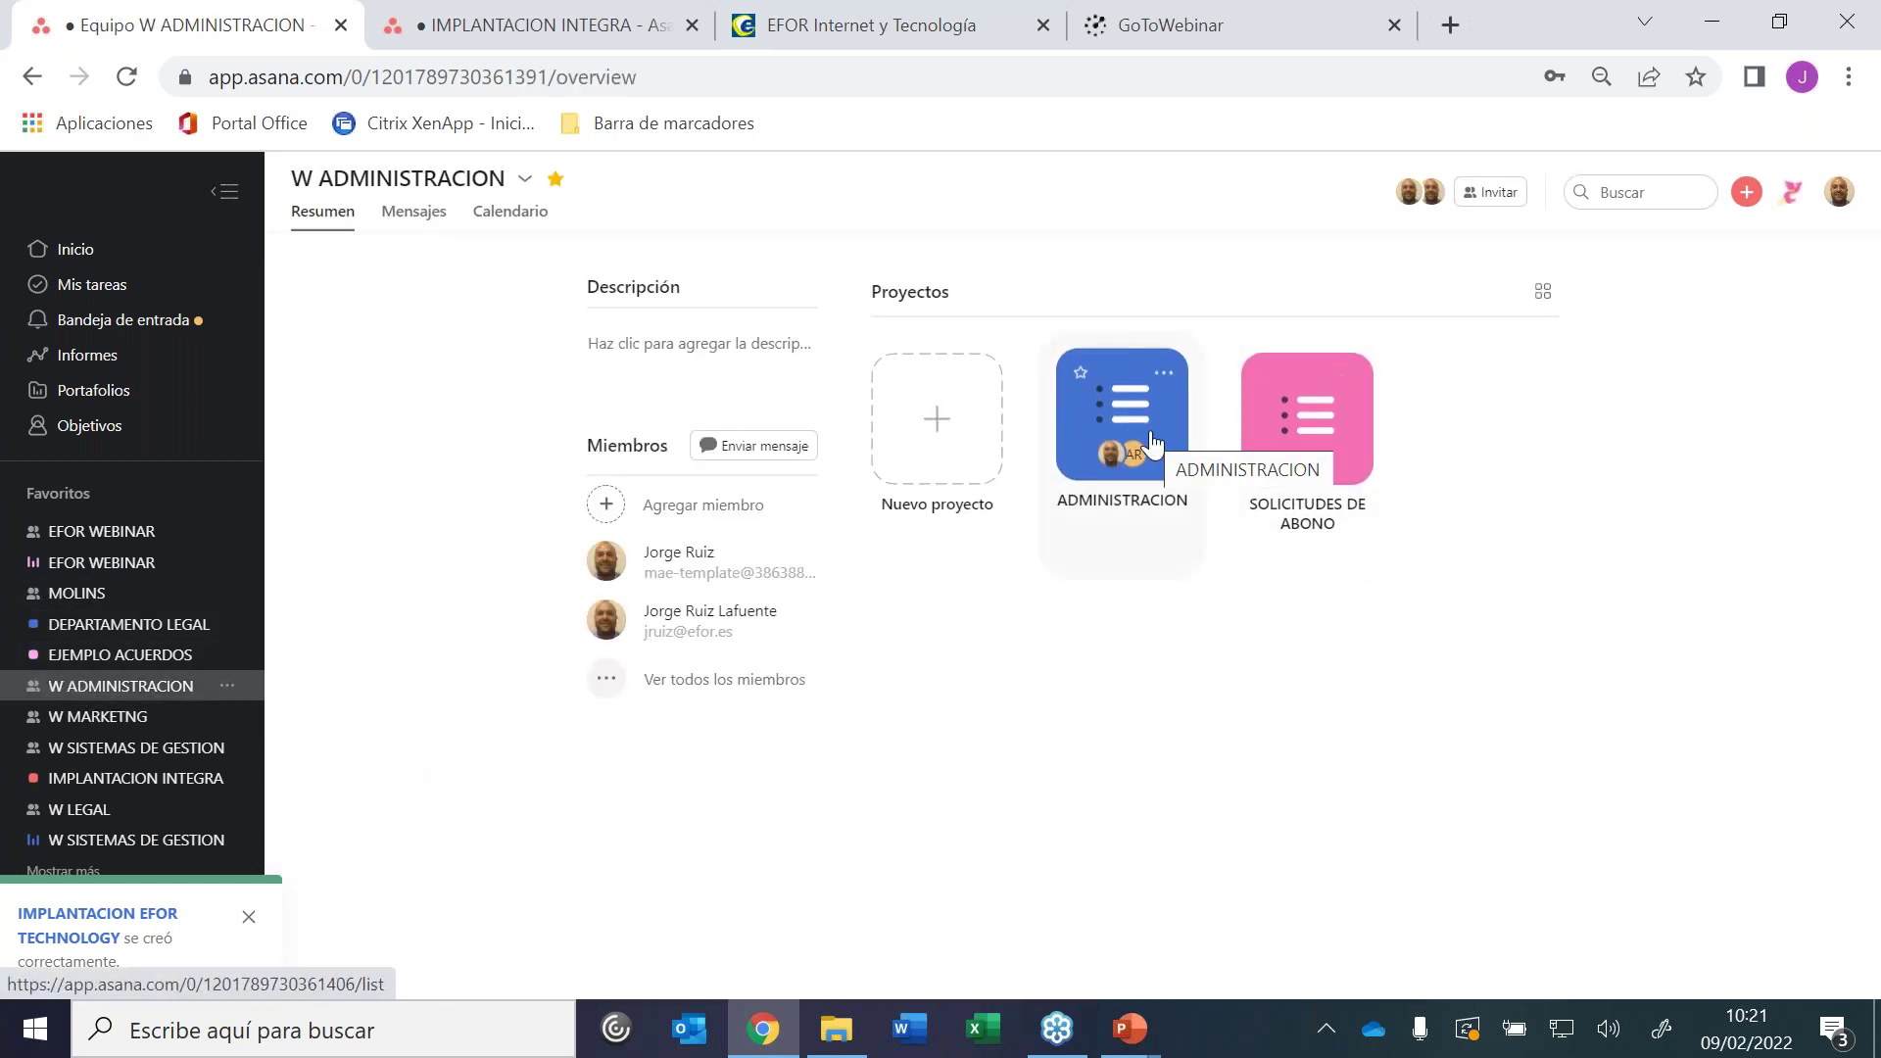
left_click(1317, 490)
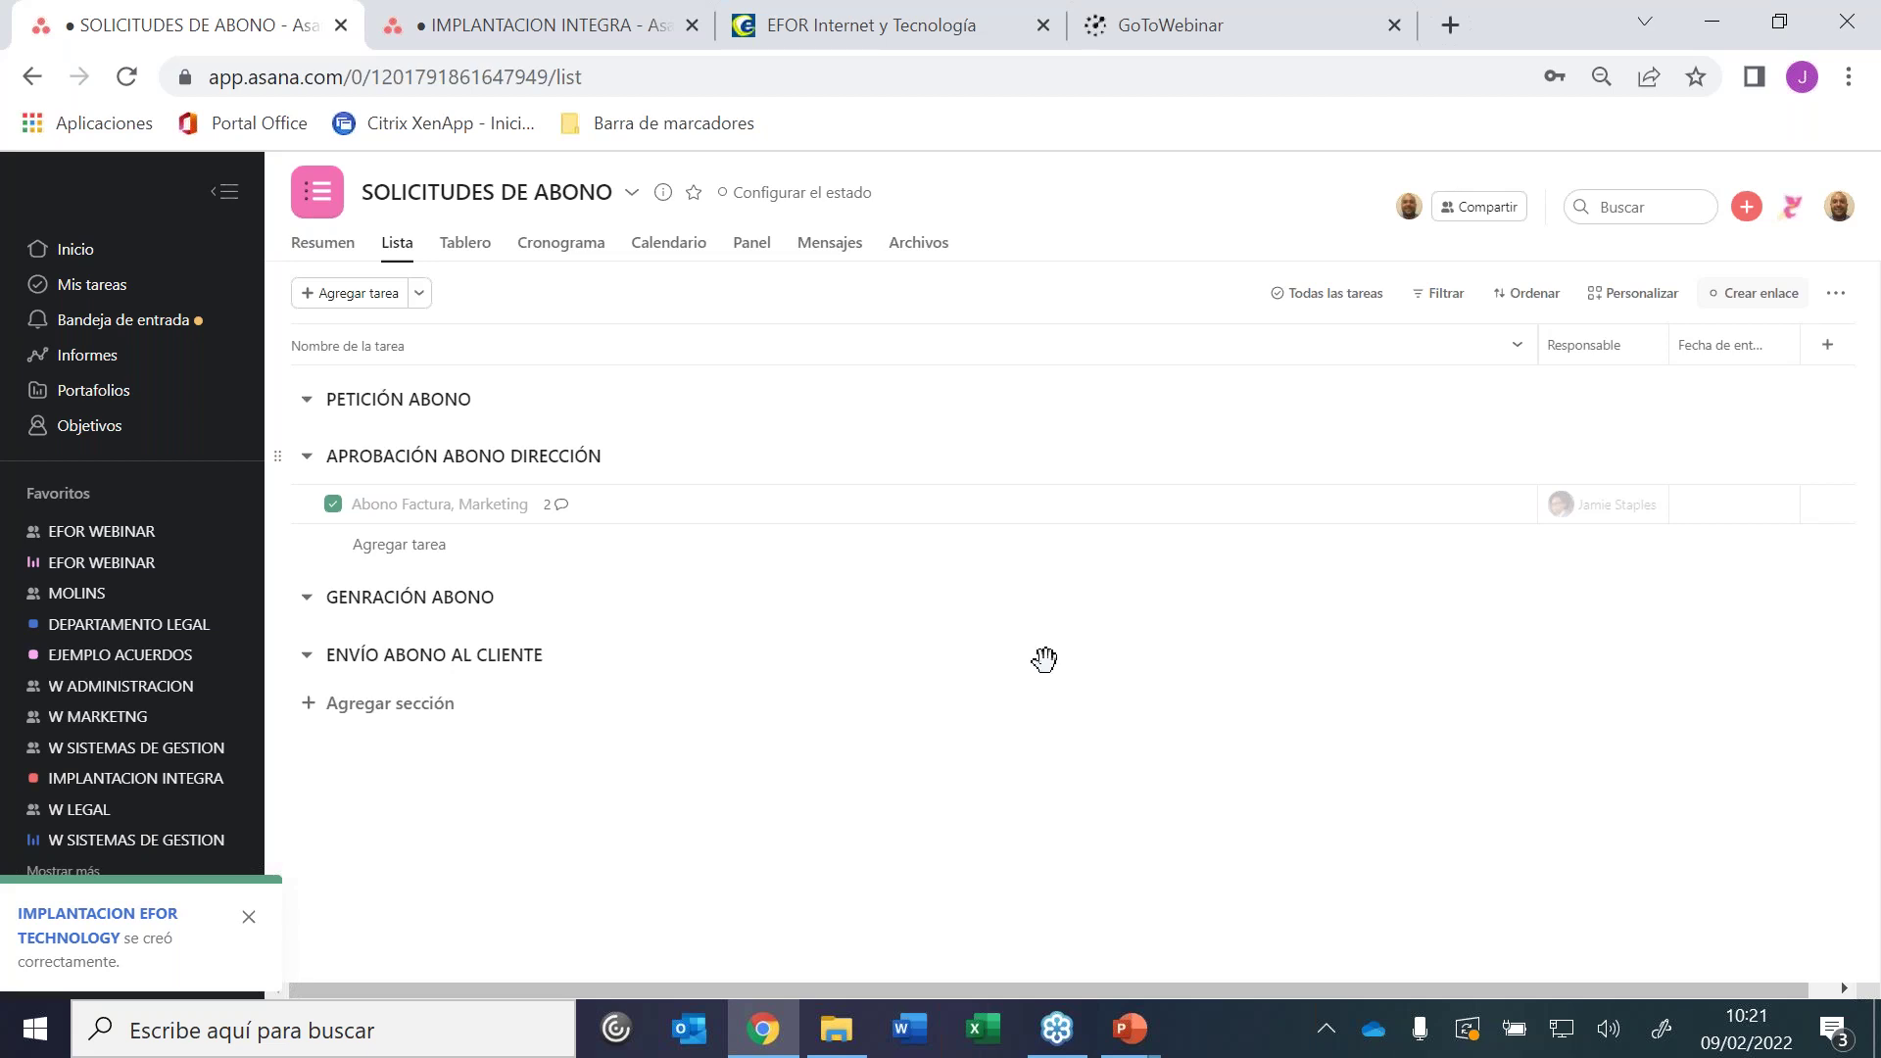
Review the GESTION RRSS project of the W MARKETNG team and the INTEGRA project of the W LEGAL team
left_click(75, 718)
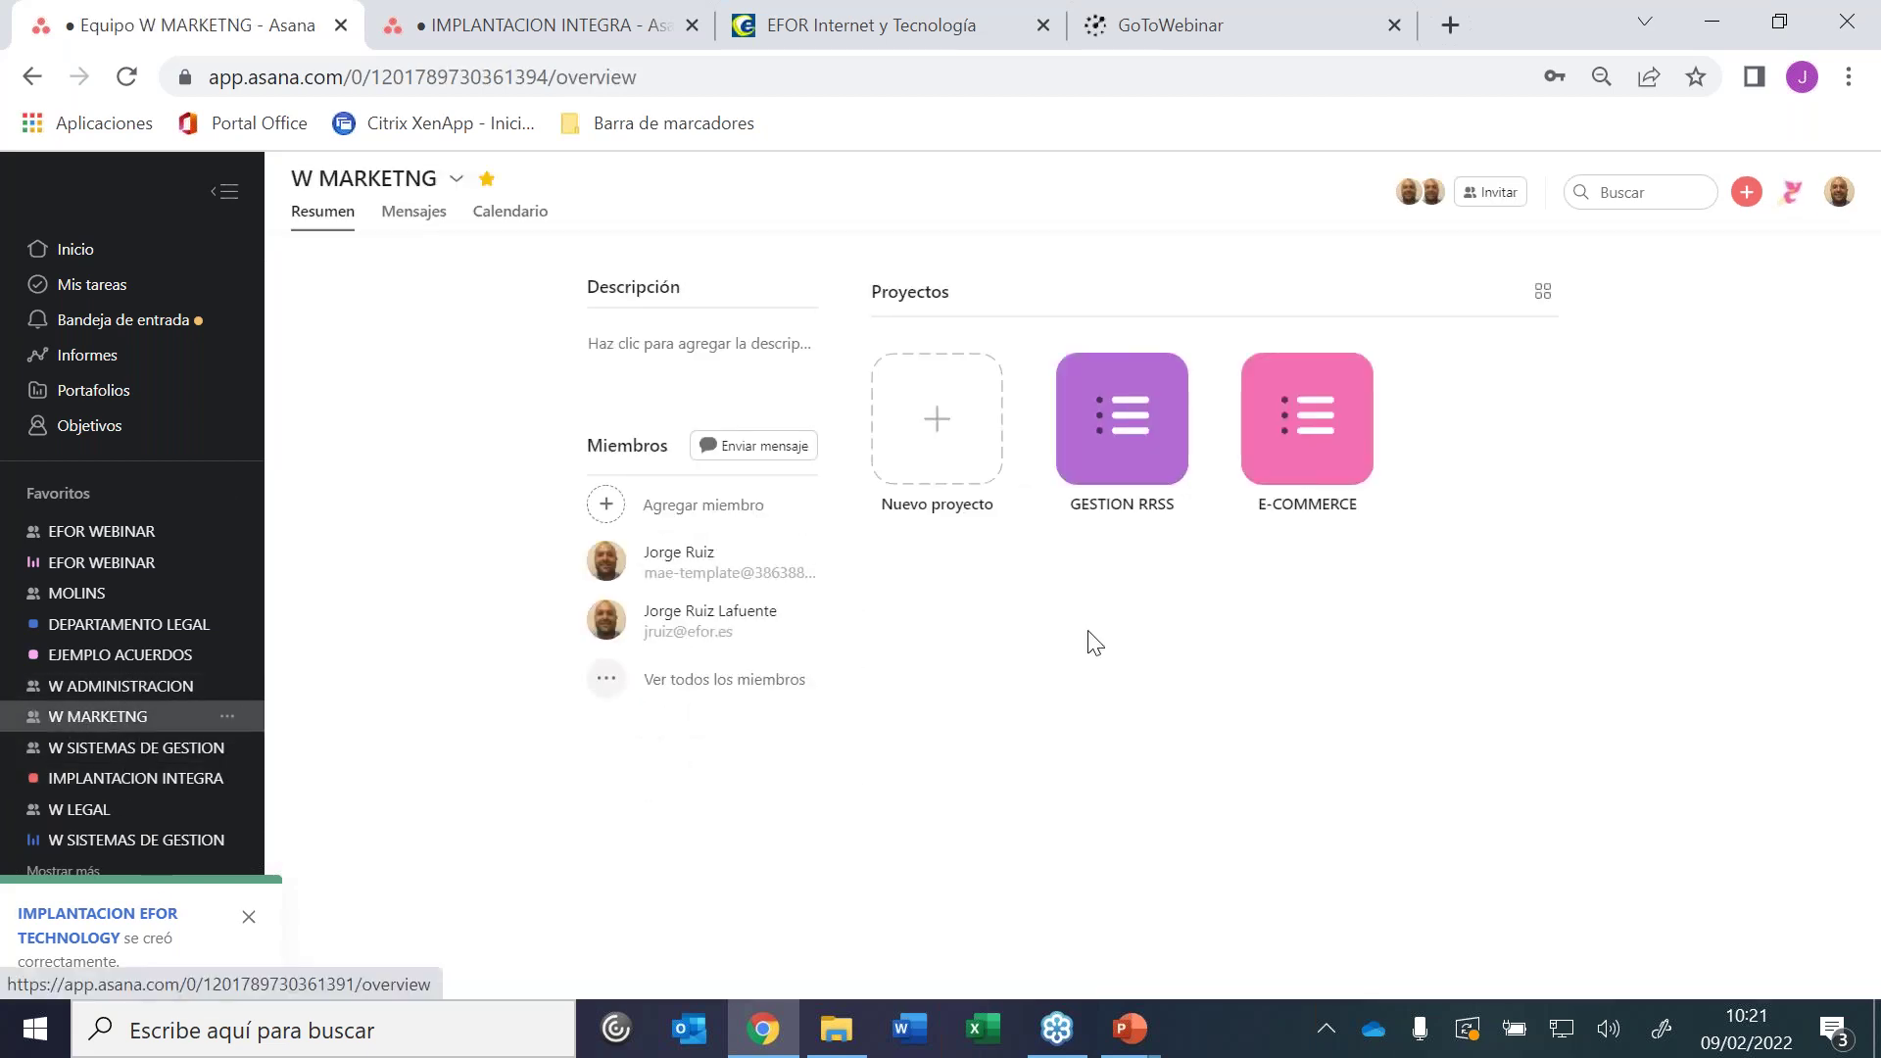
left_click(1083, 409)
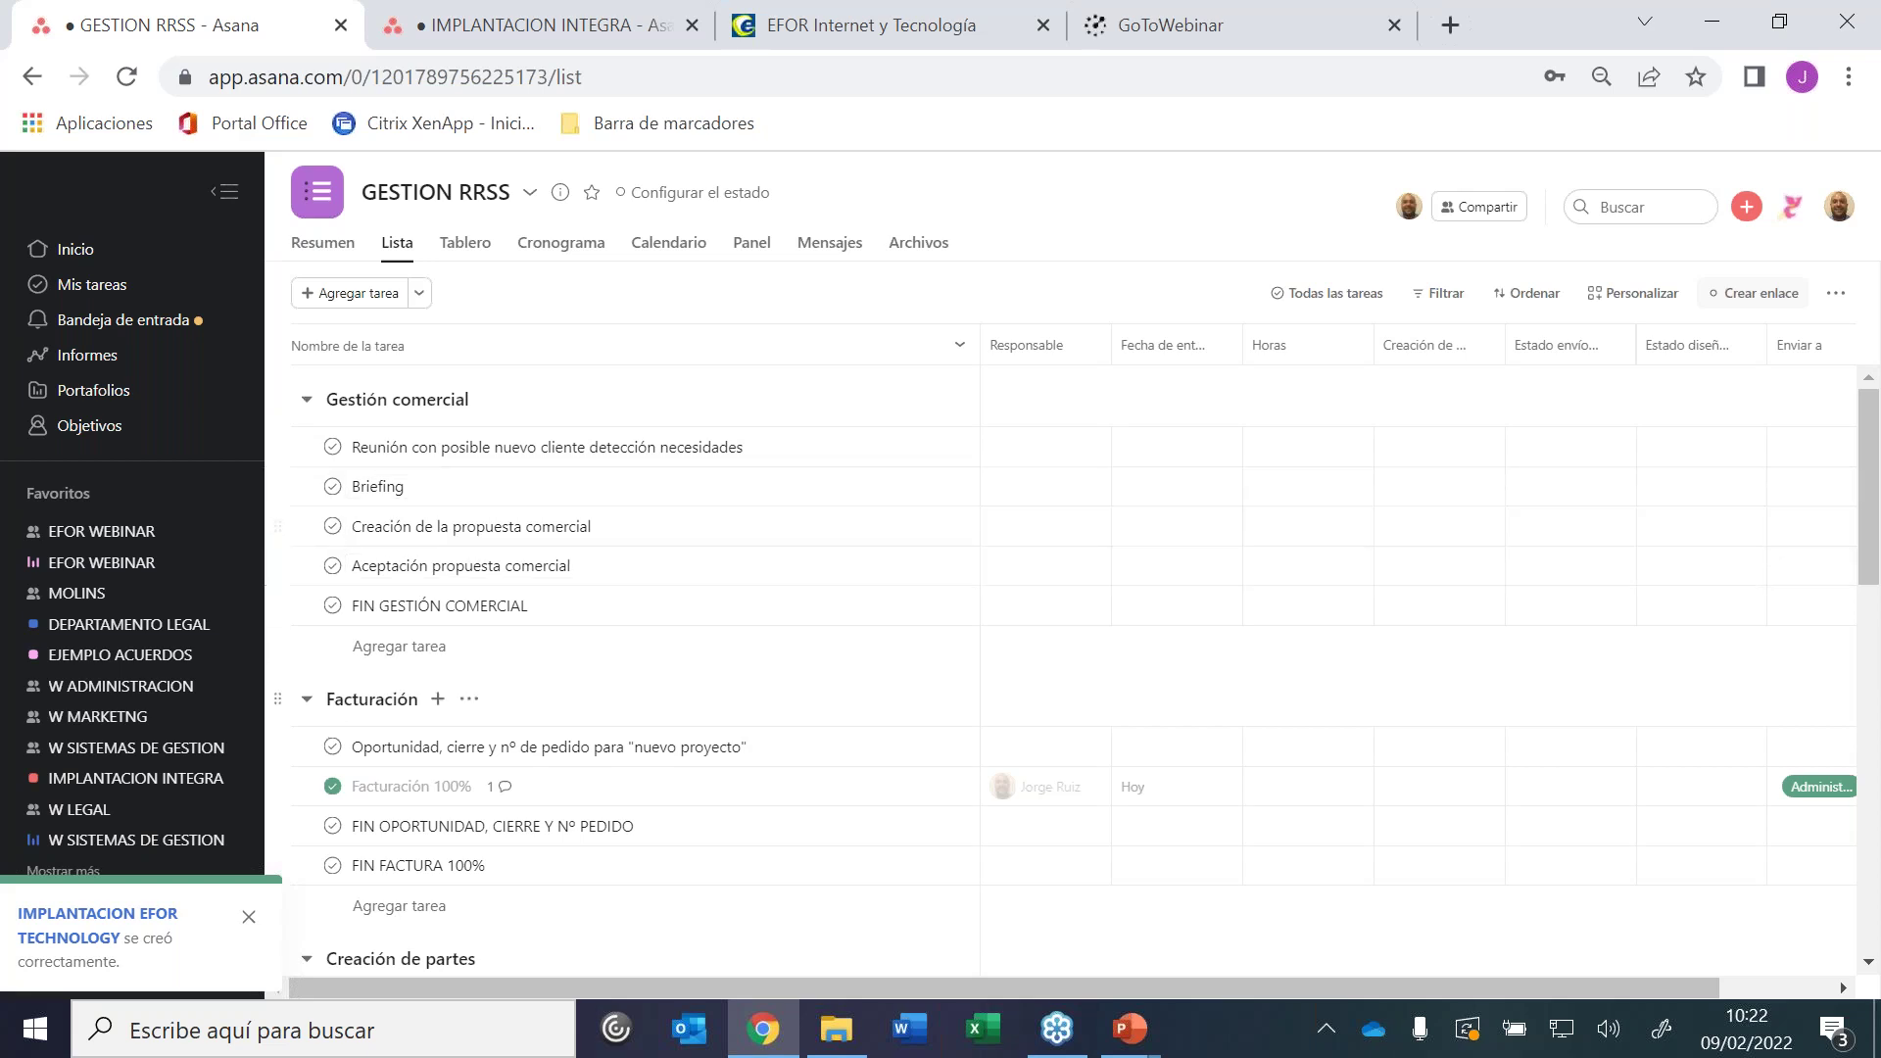
left_click(80, 811)
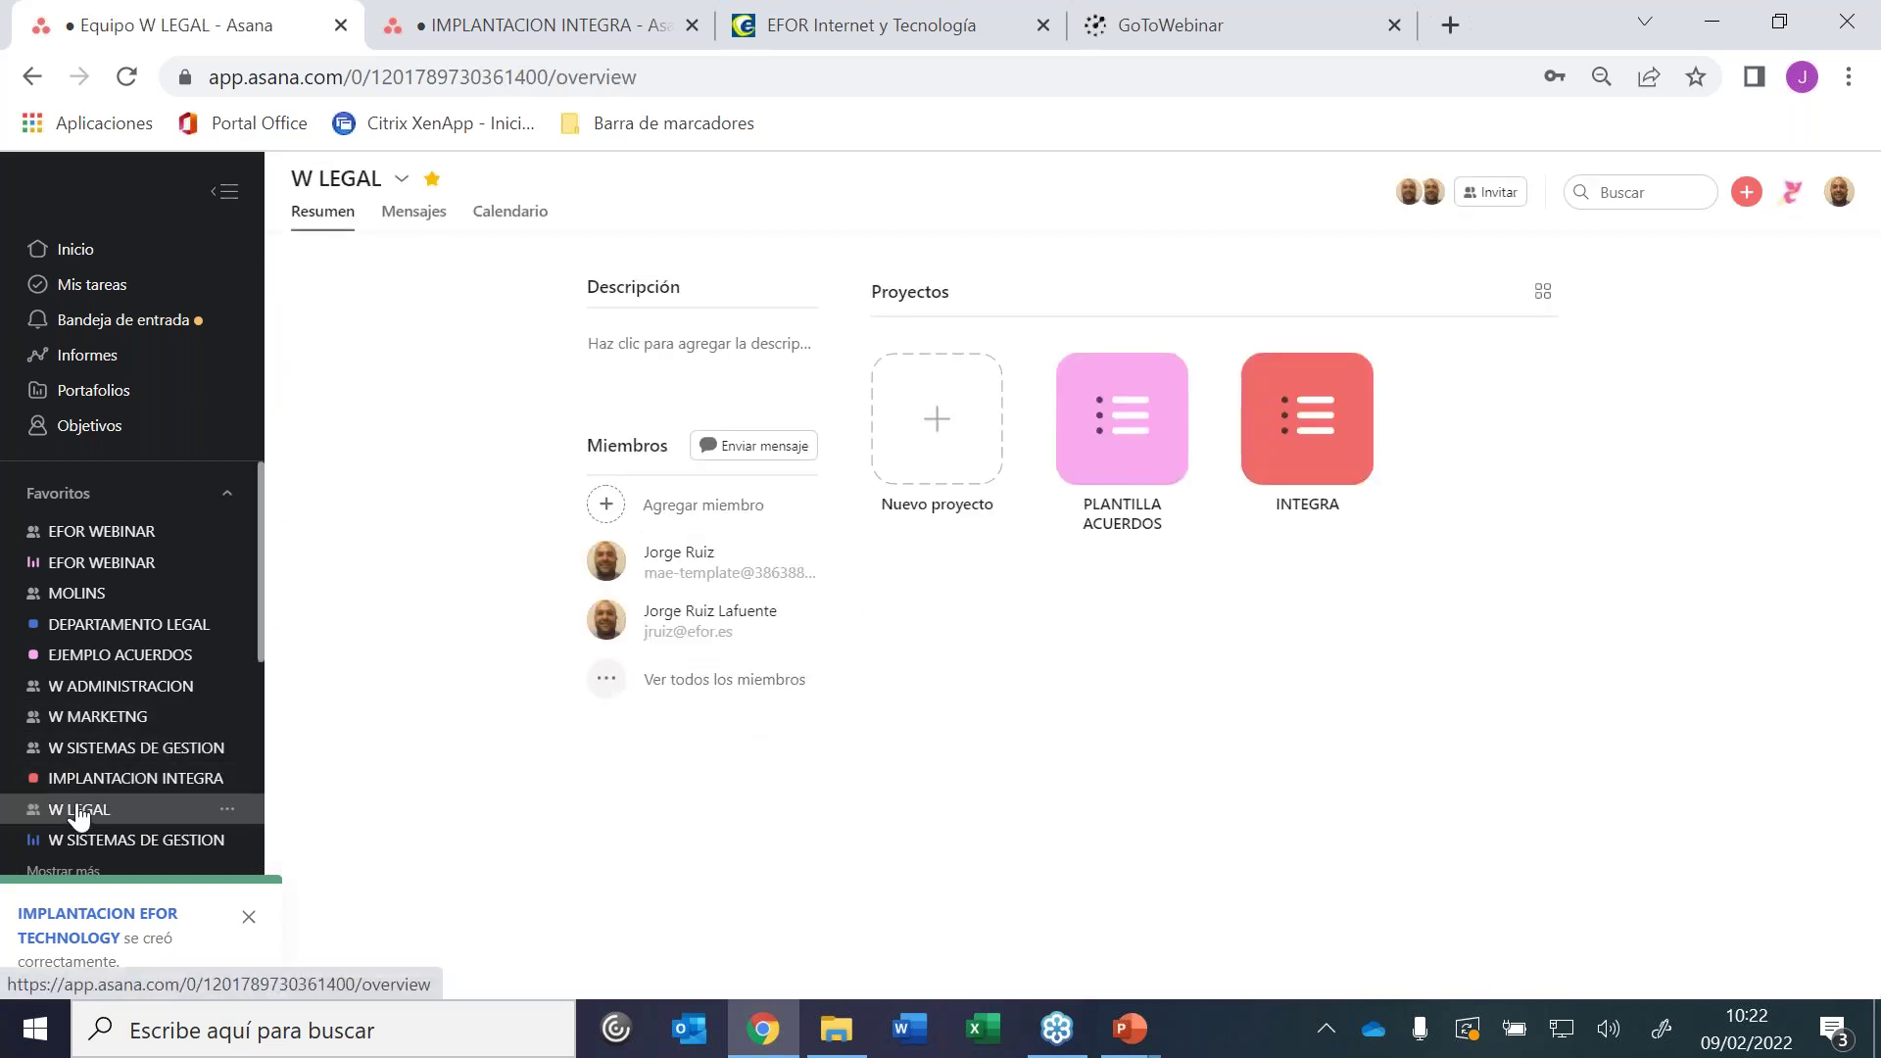
left_click(1344, 477)
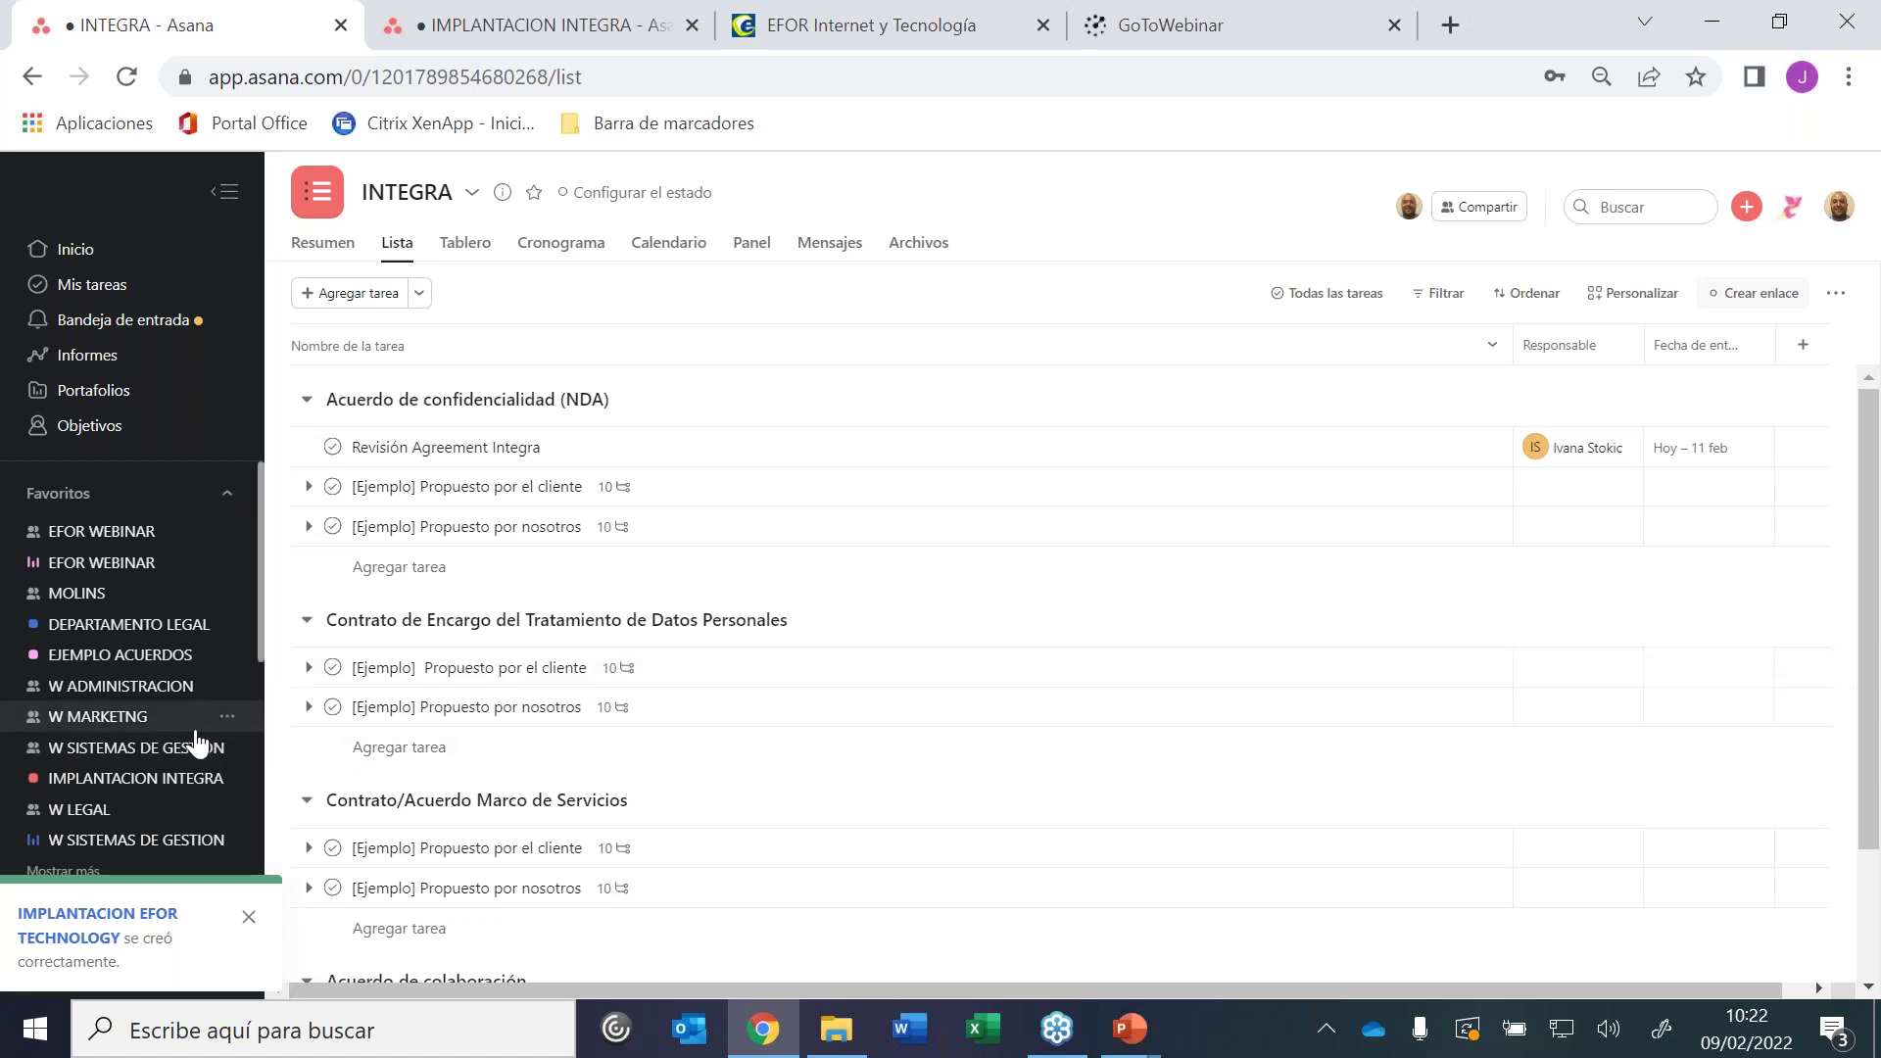
Review the W SISTEMAS DE GESTION team's projects, the IMPLANTACION INTEGRA task list and the project list of the W SISTEMAS DE GESTION portfolio
left_click(137, 748)
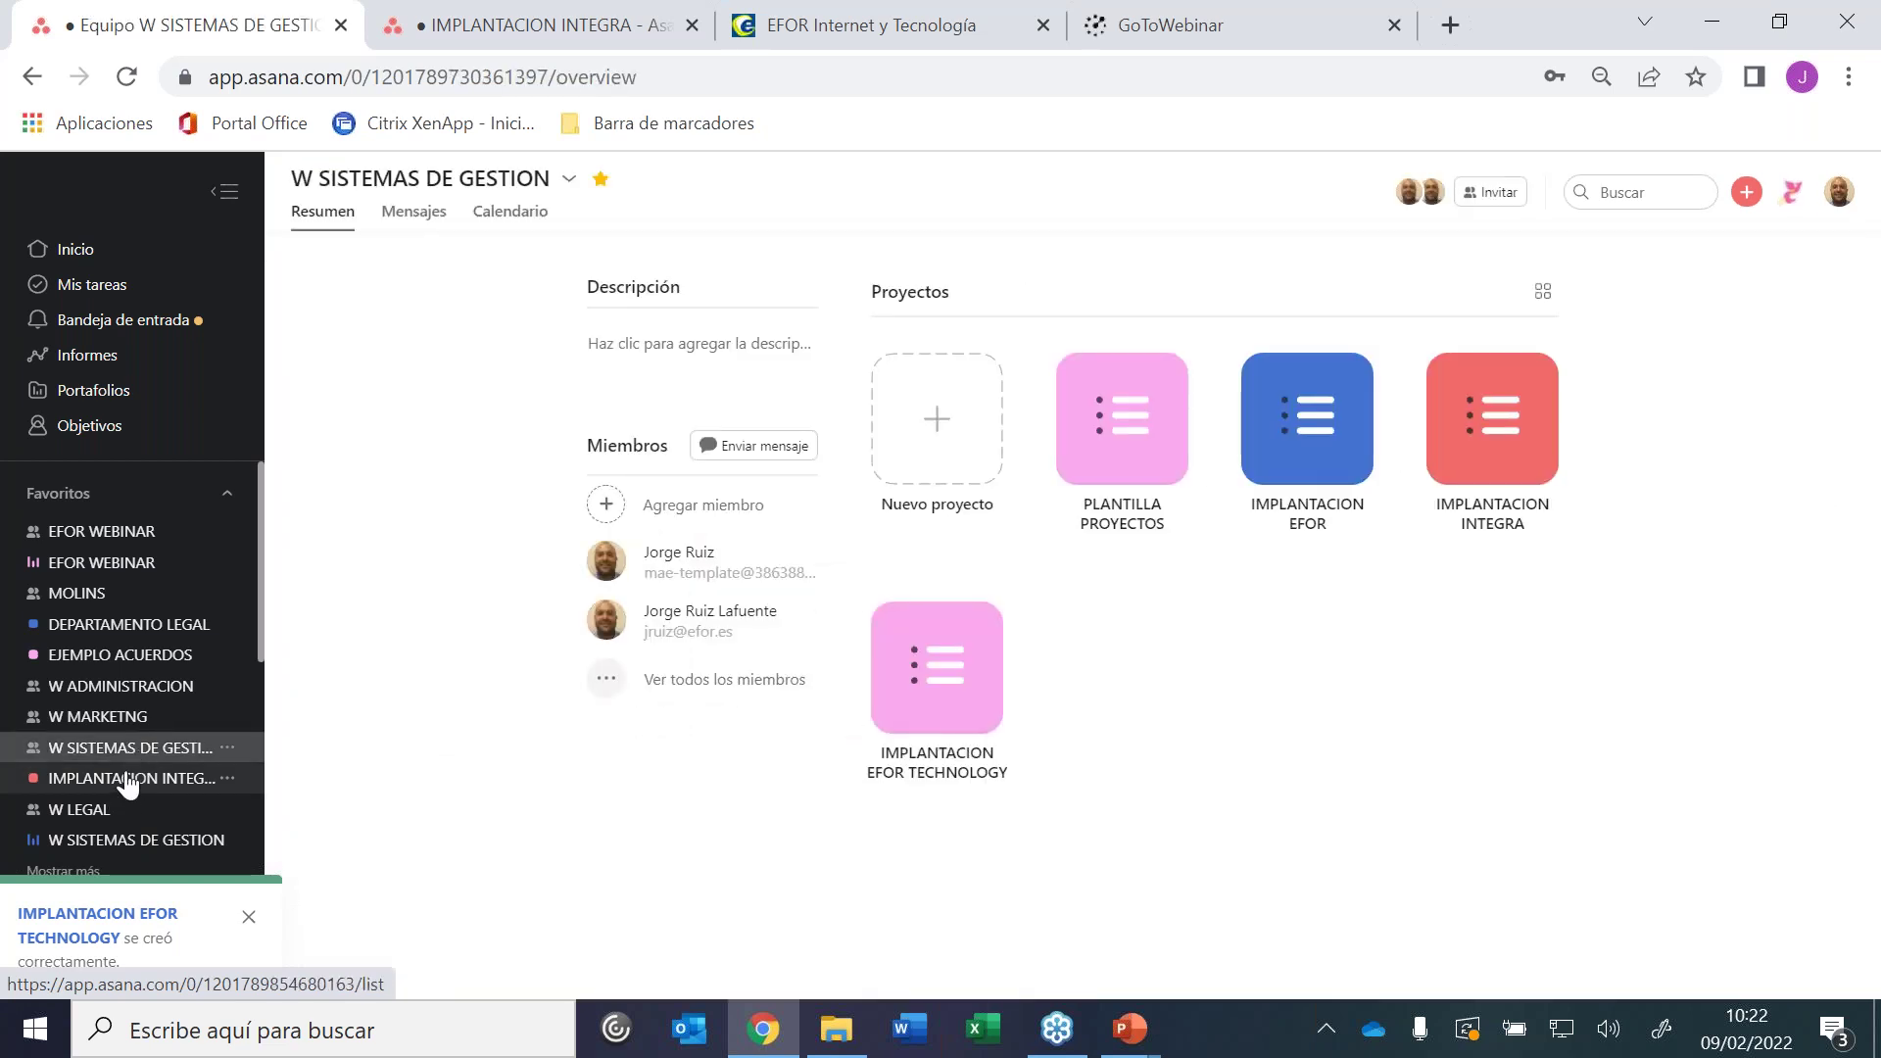
left_click(127, 780)
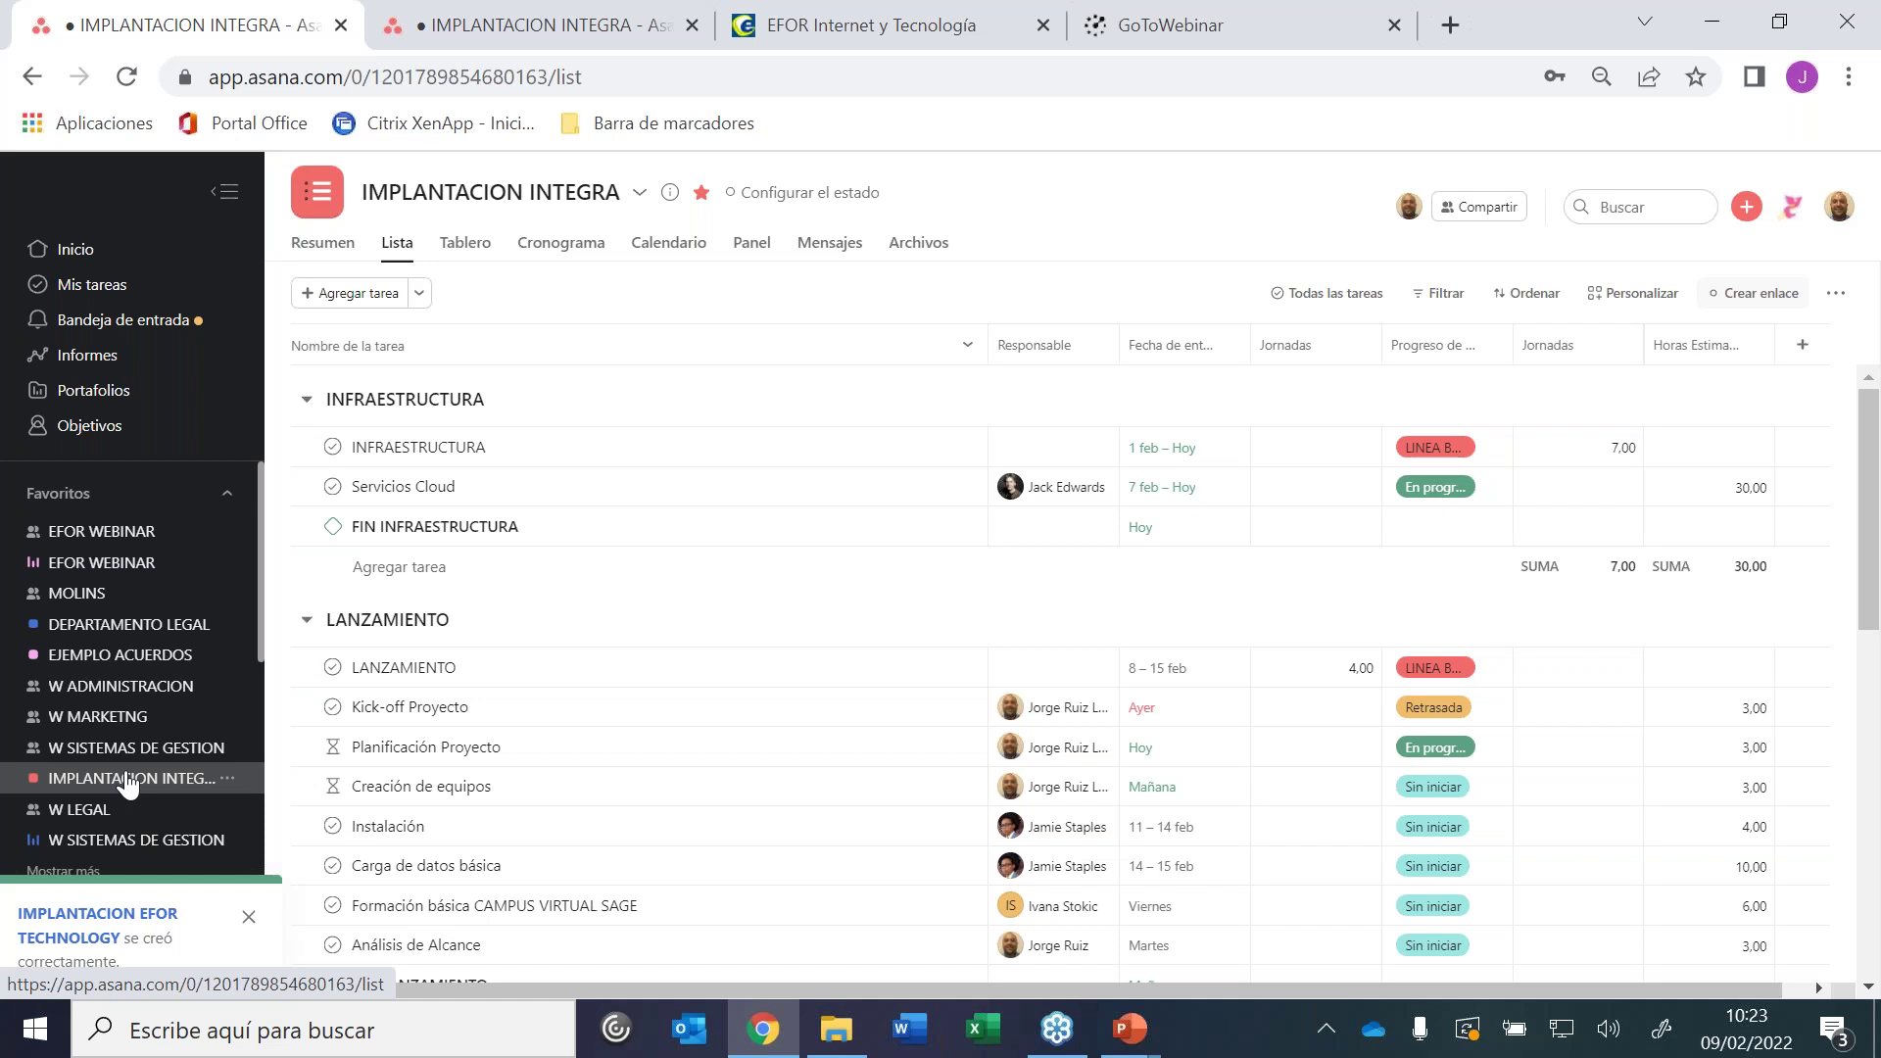
left_click(114, 845)
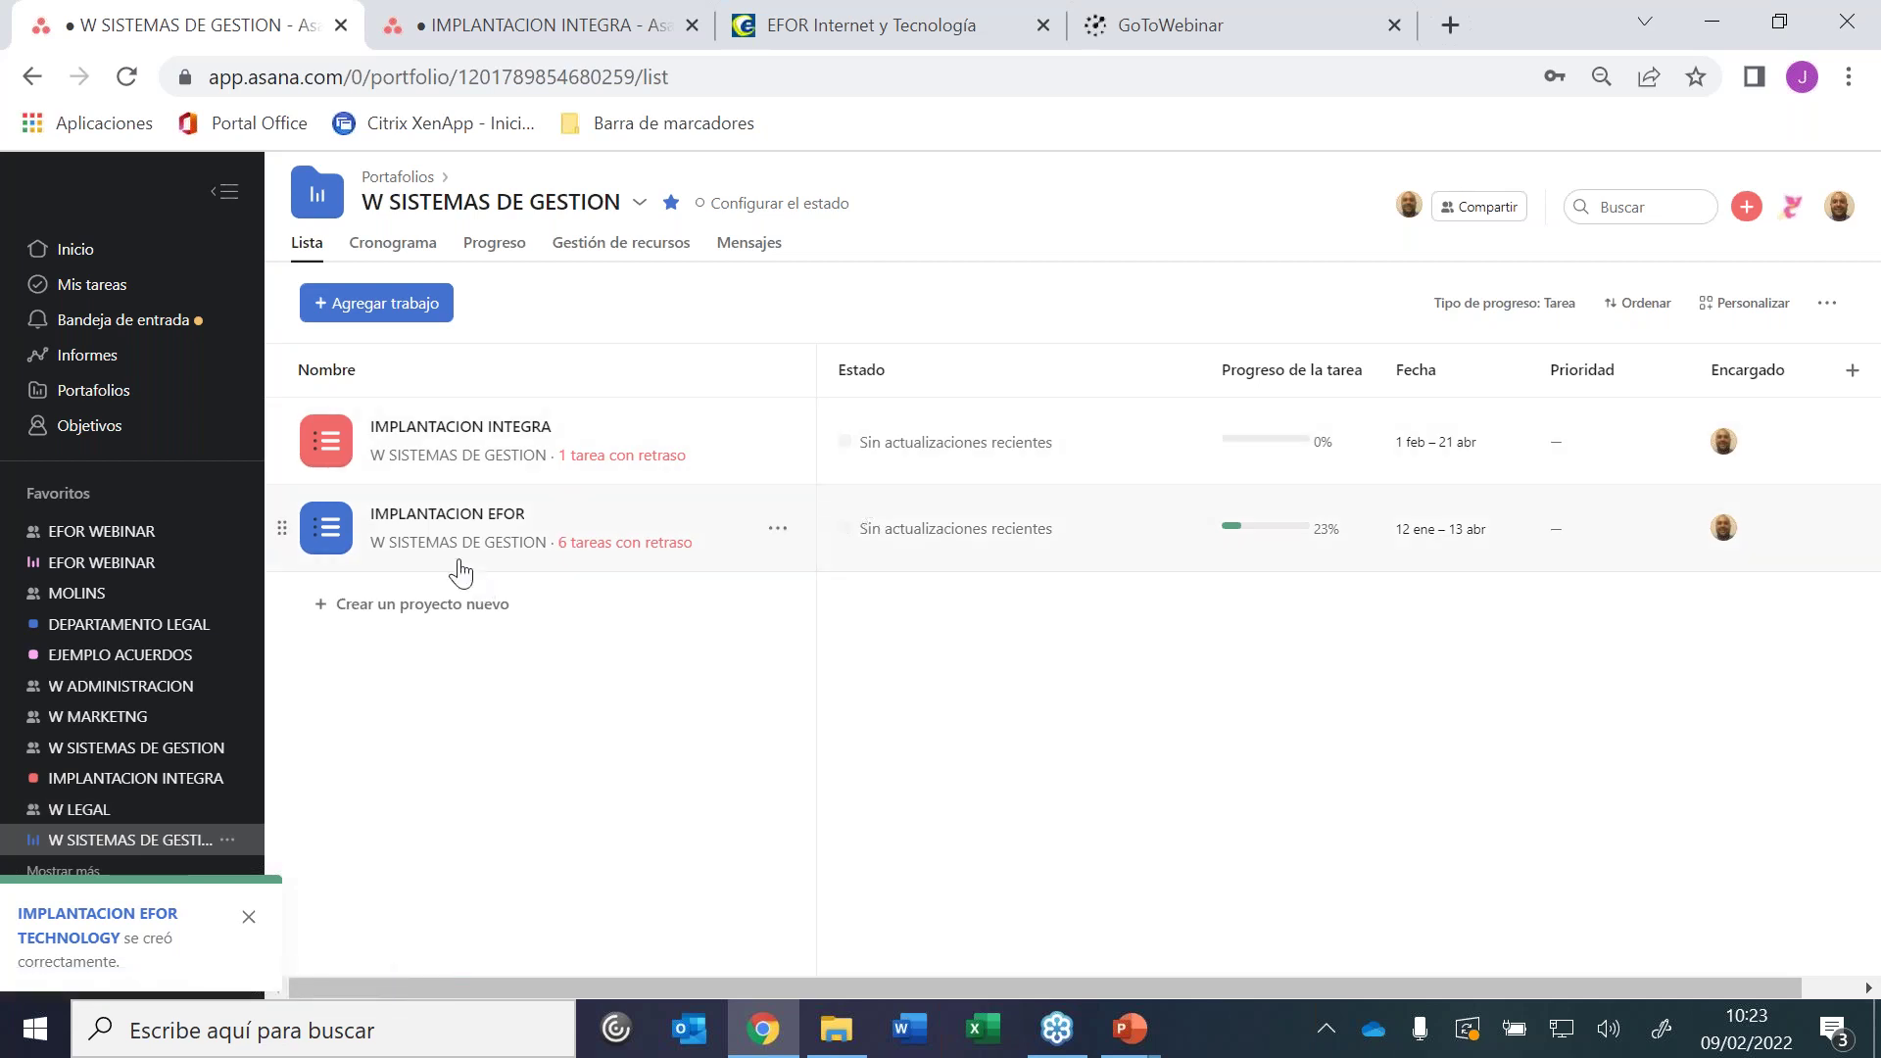
Mark the Servicios Cloud task of IMPLANTACION INTEGRA as completed and check the project's task progress in the portfolio
left_click(167, 779)
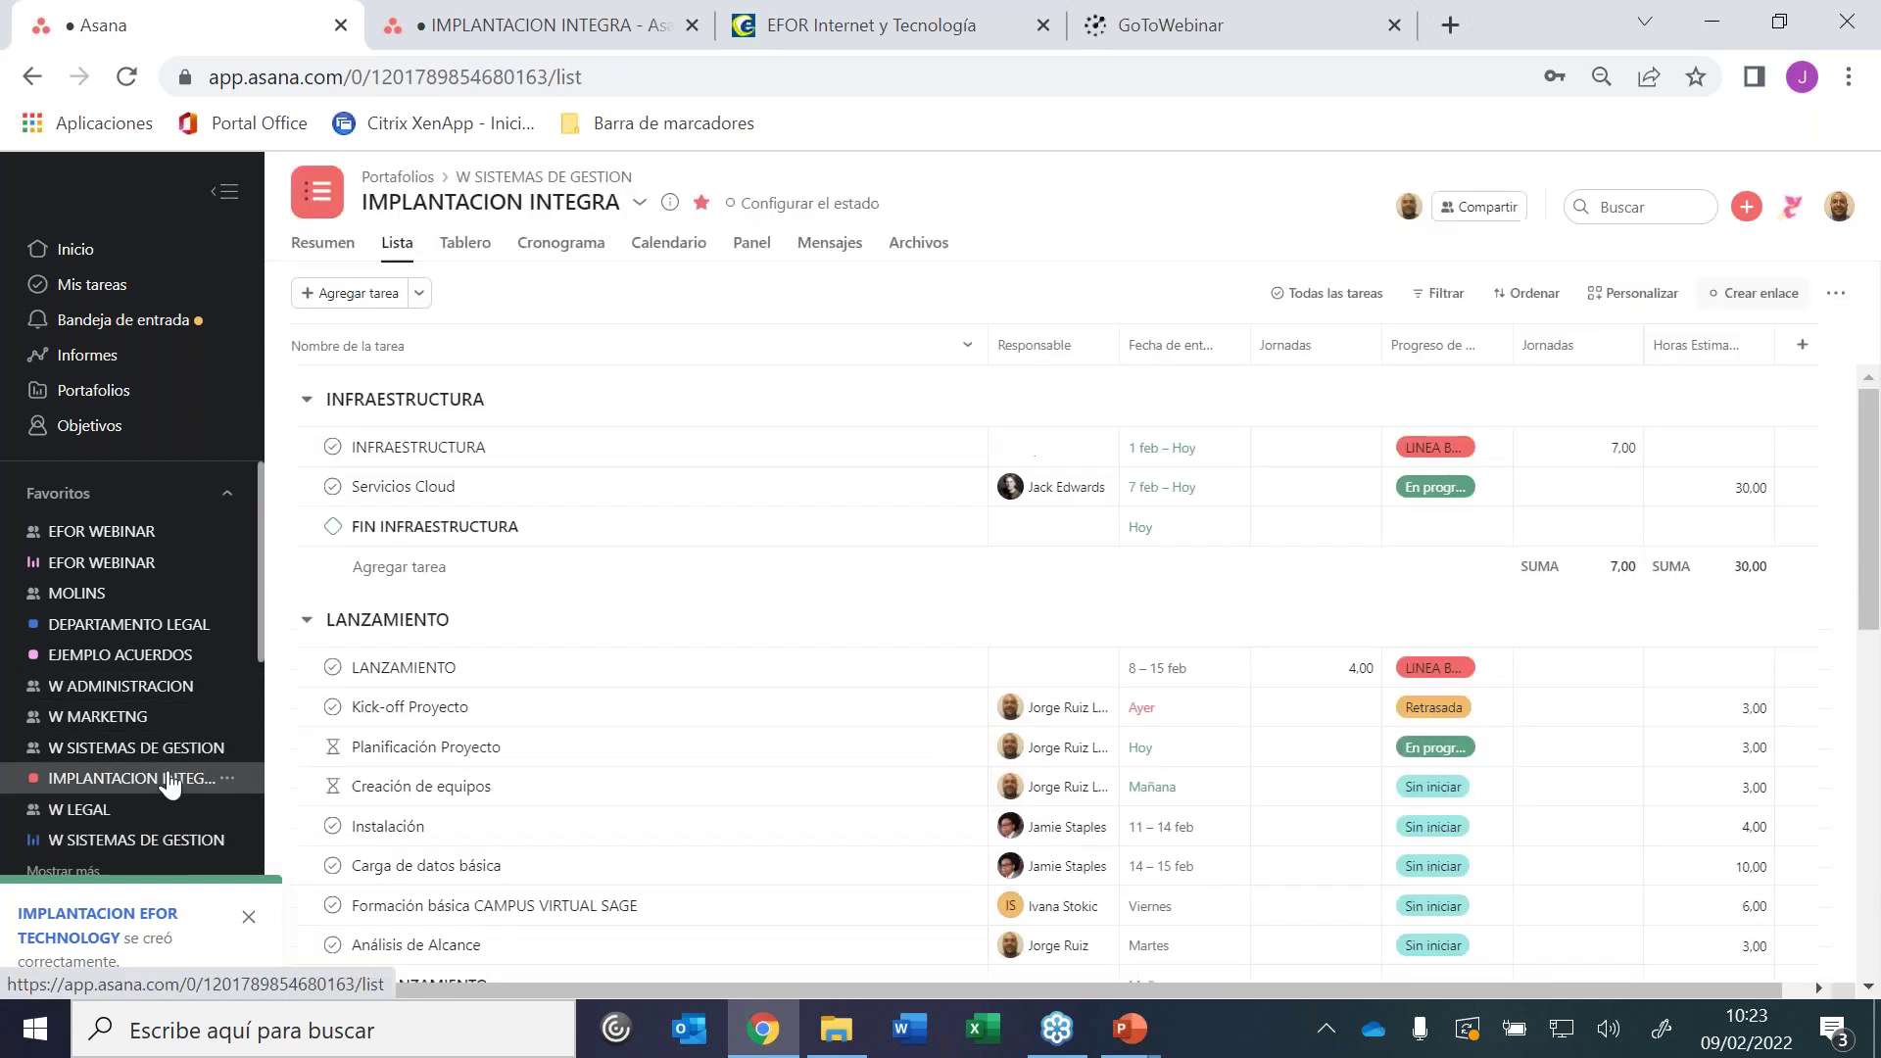
left_click(332, 486)
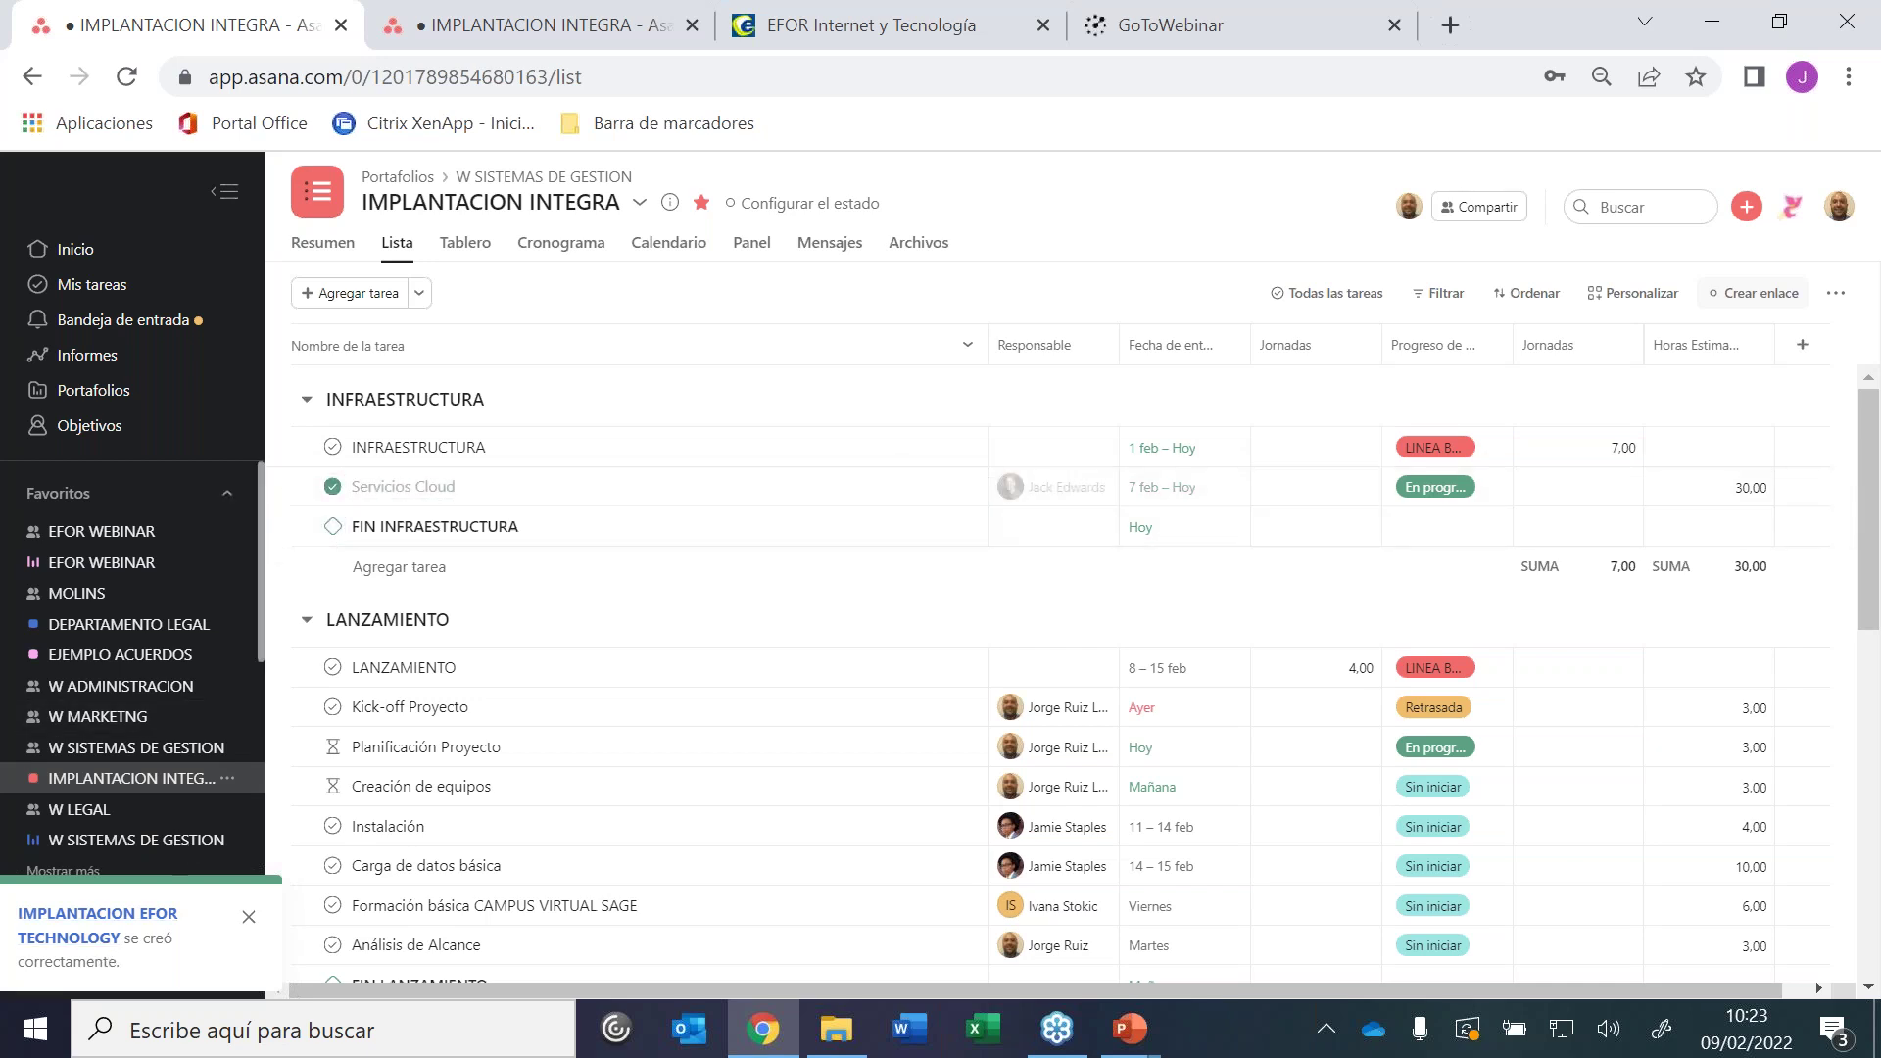
left_click(544, 177)
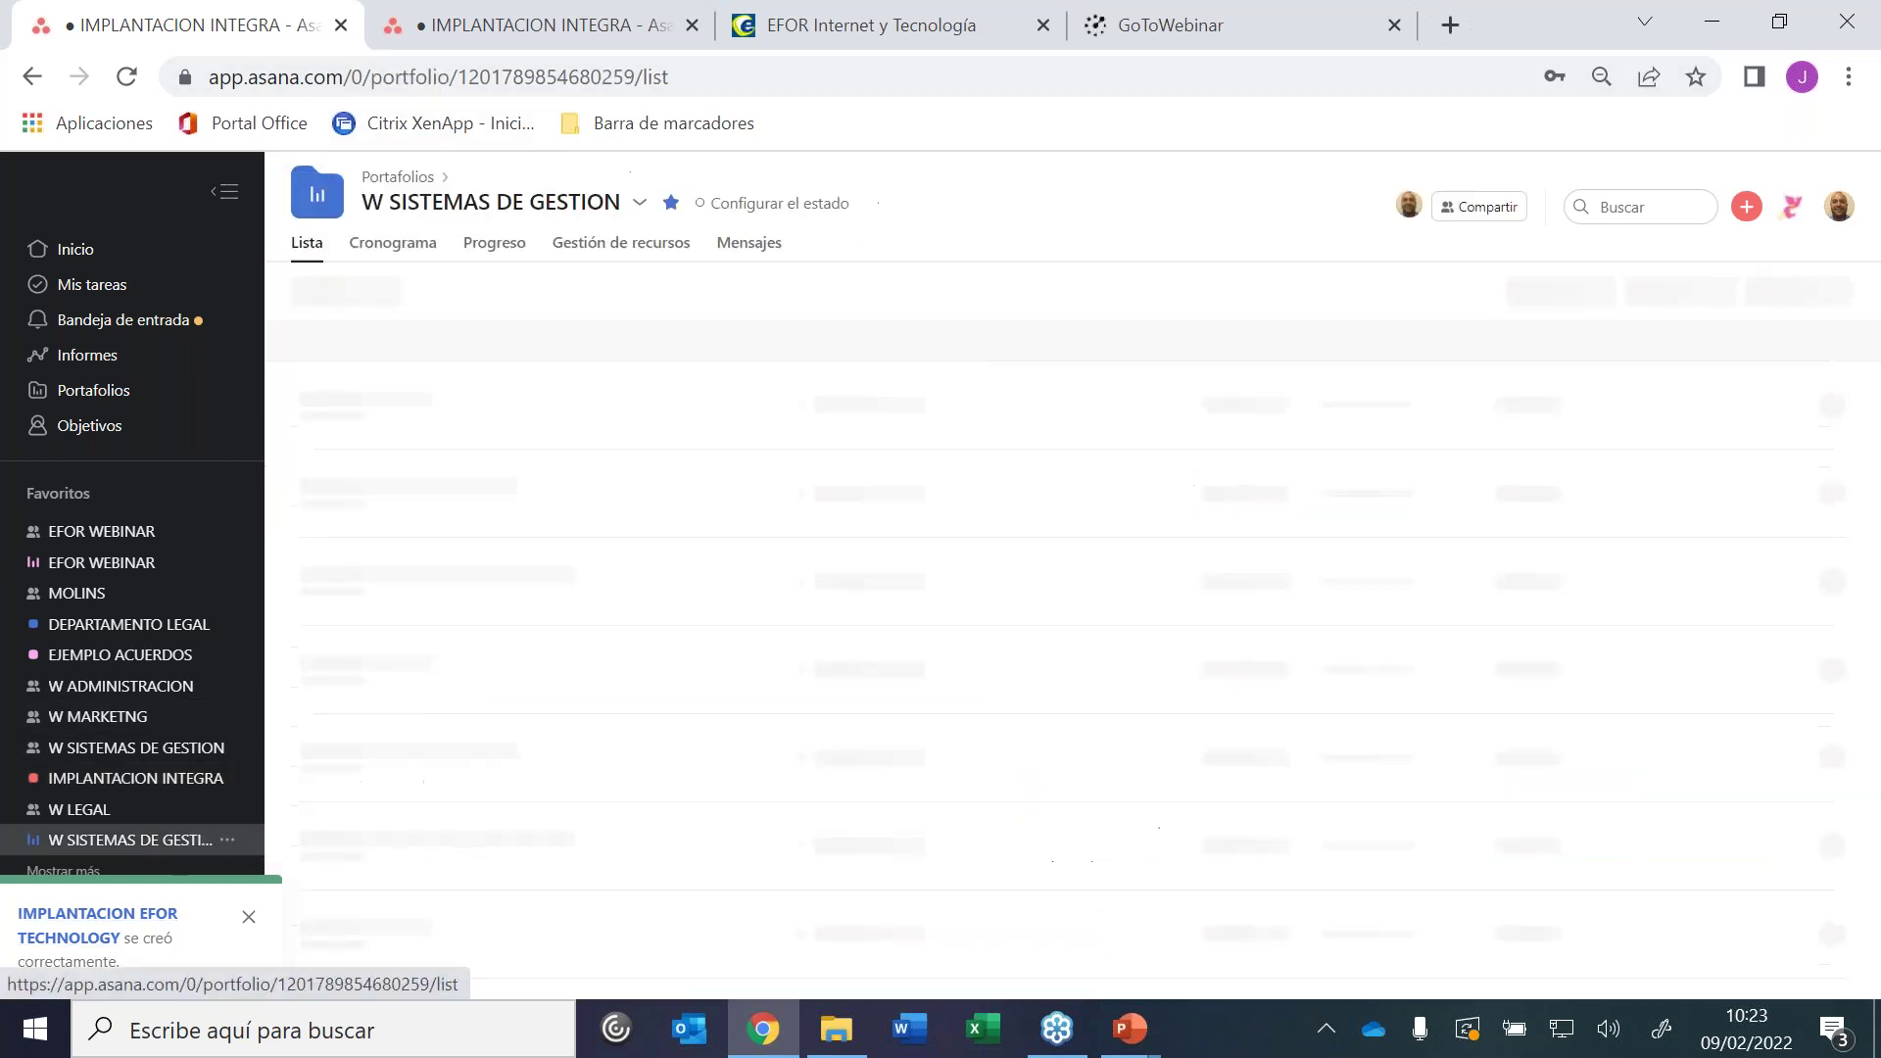
mouse_move(1265, 448)
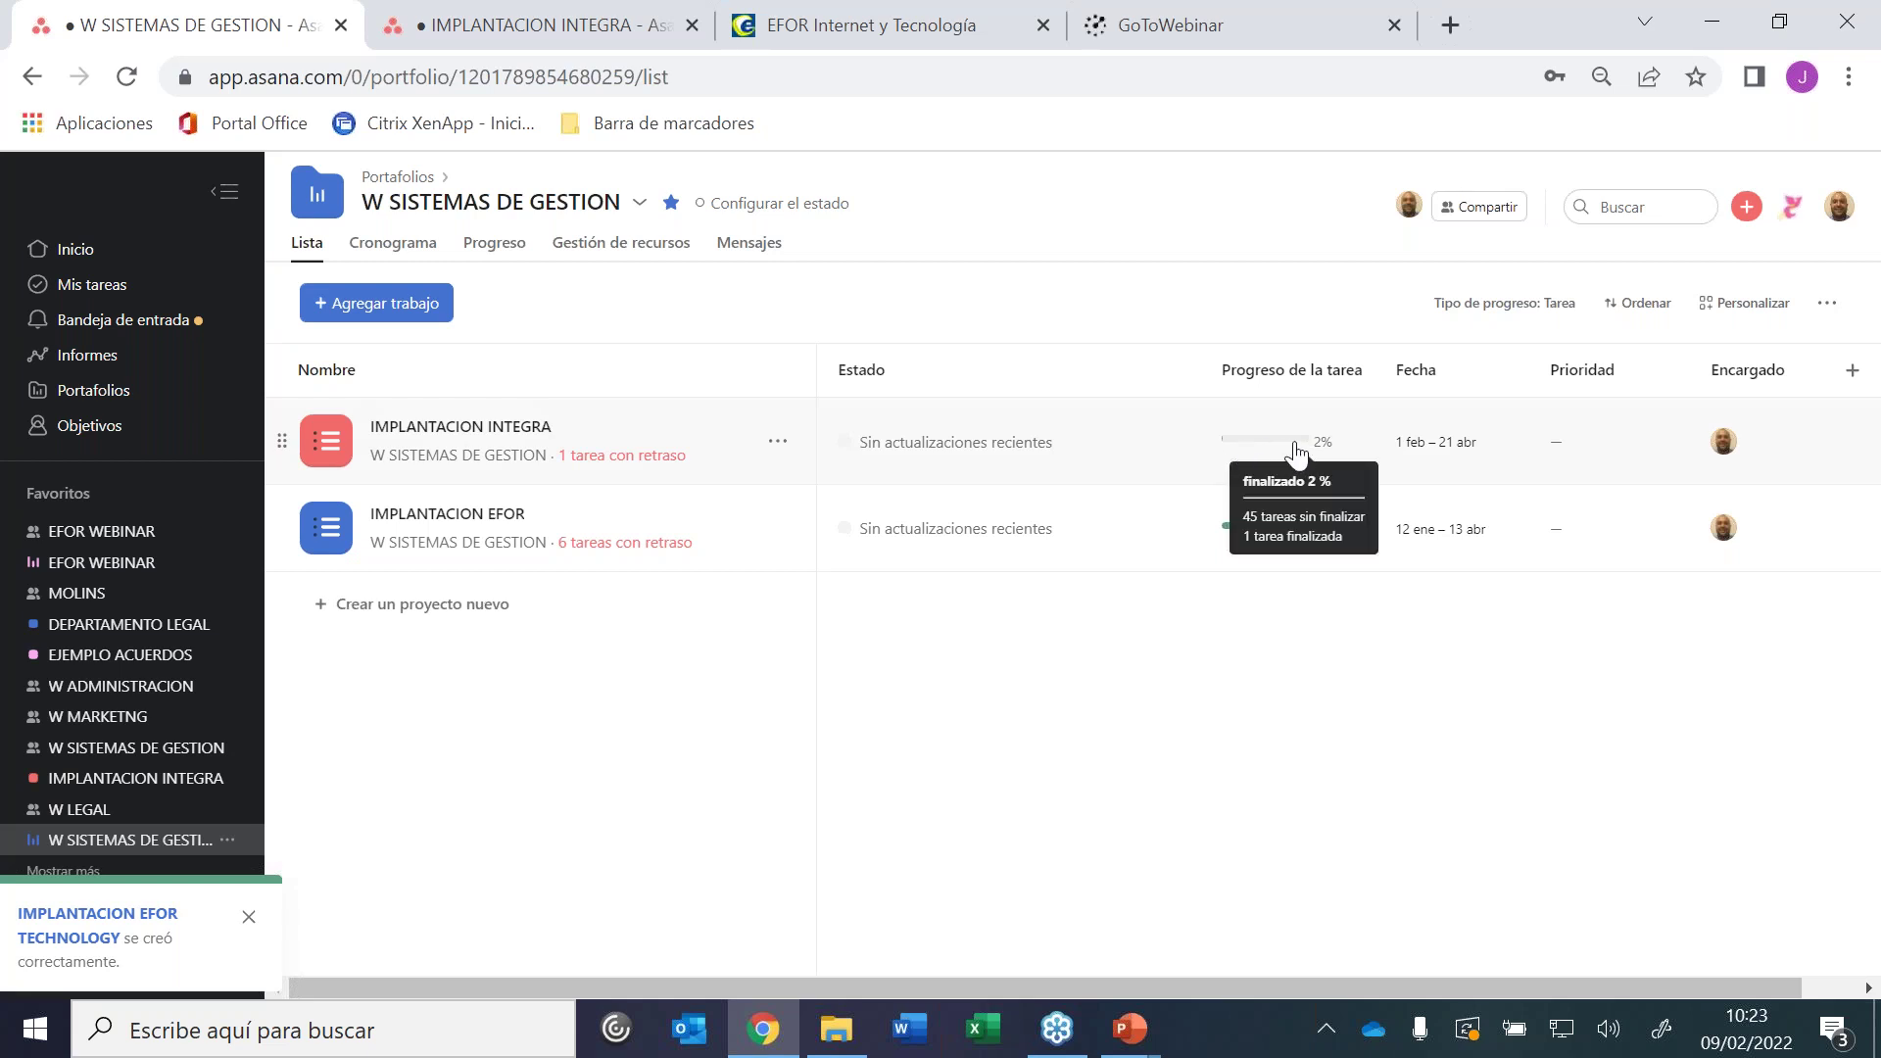
Mark the INFRAESTRUCTURA task of the IMPLANTACION INTEGRA project as completed
left_click(483, 428)
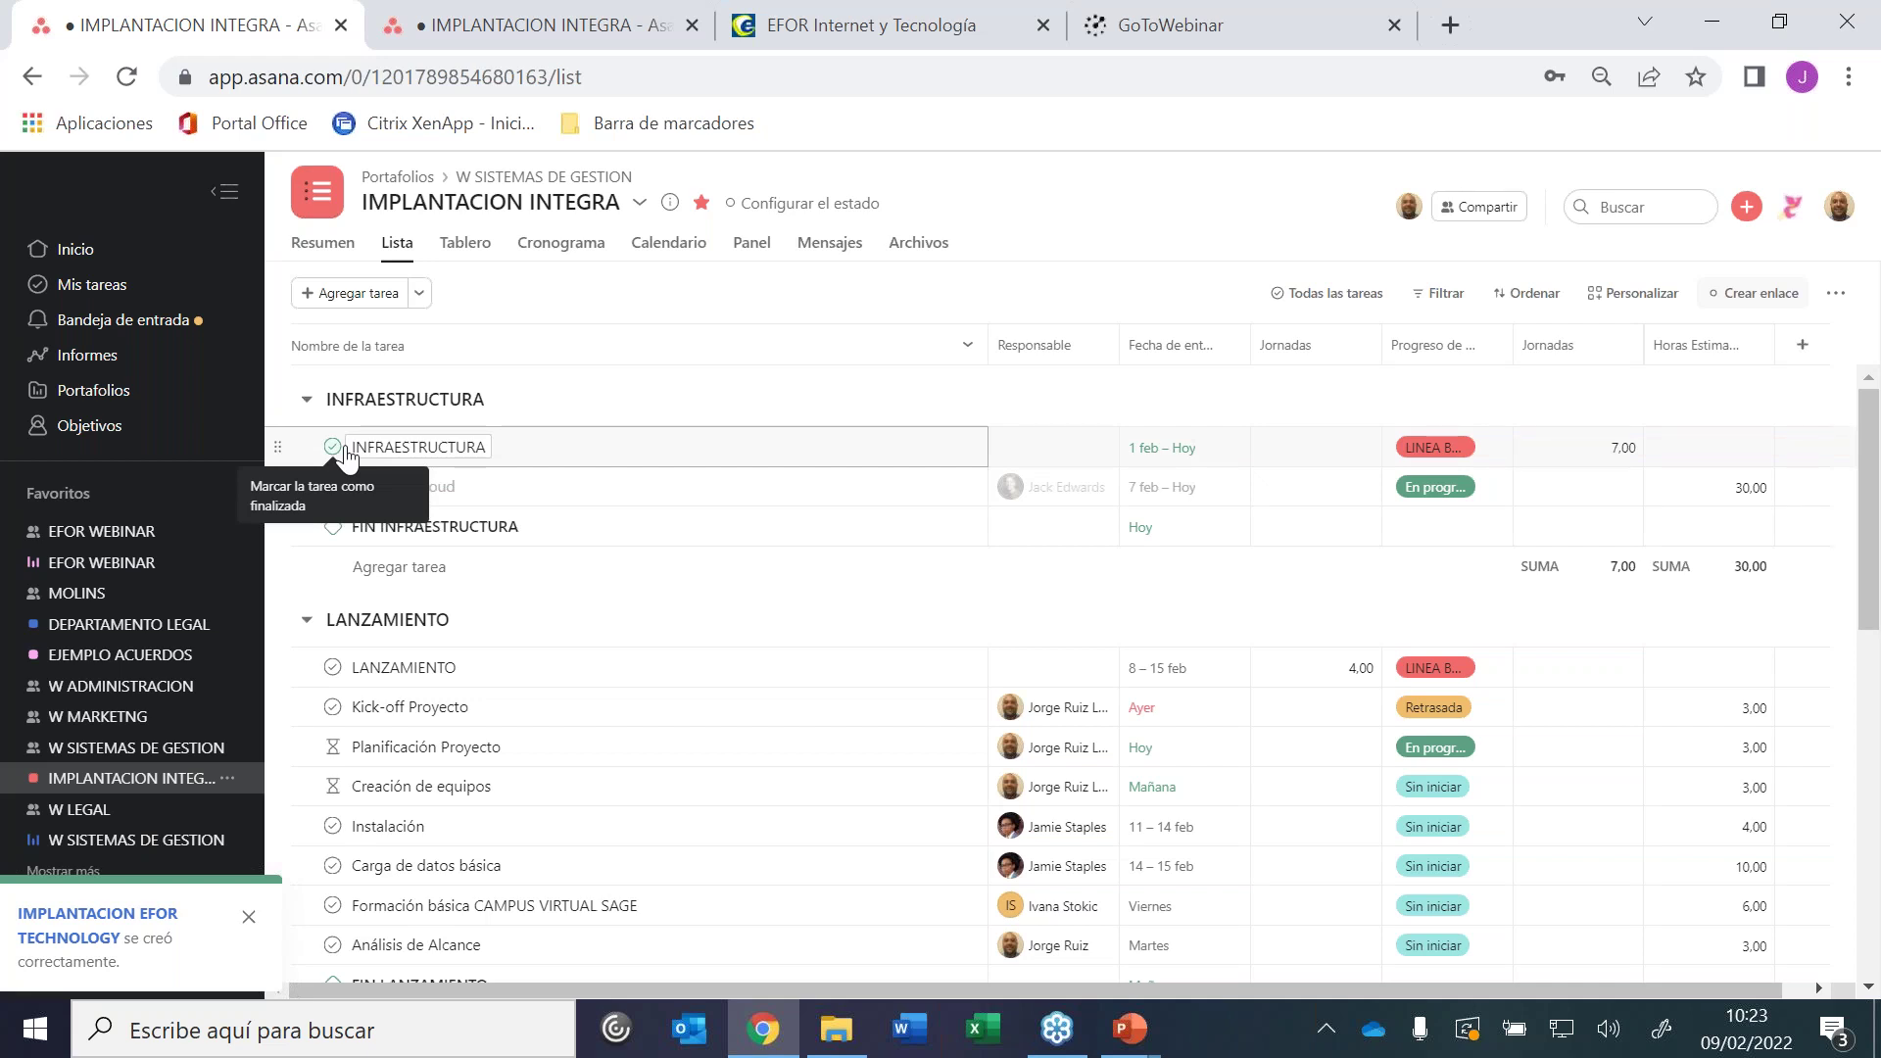
left_click(334, 449)
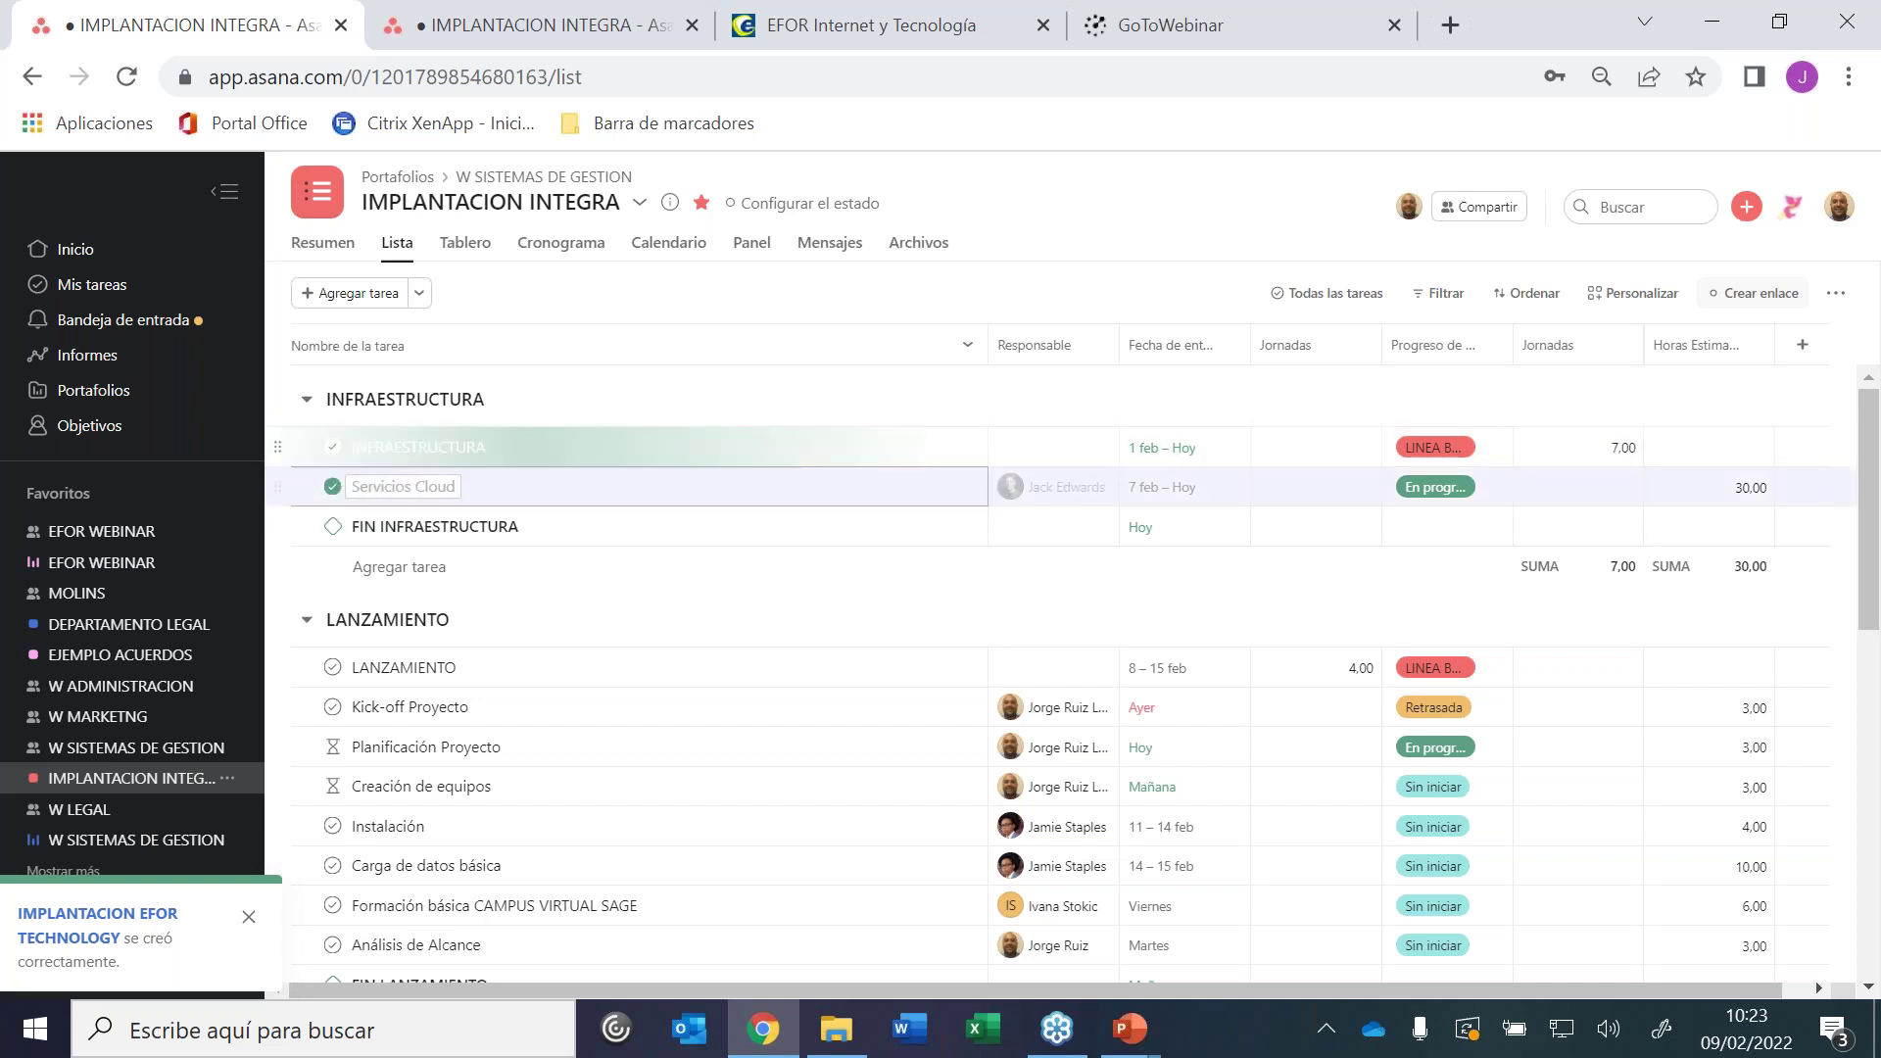
Complete the FIN INFRAESTRUCTURA milestone of IMPLANTACION INTEGRA and set the W SISTEMAS DE GESTION portfolio's progress type to Hito
left_click(332, 530)
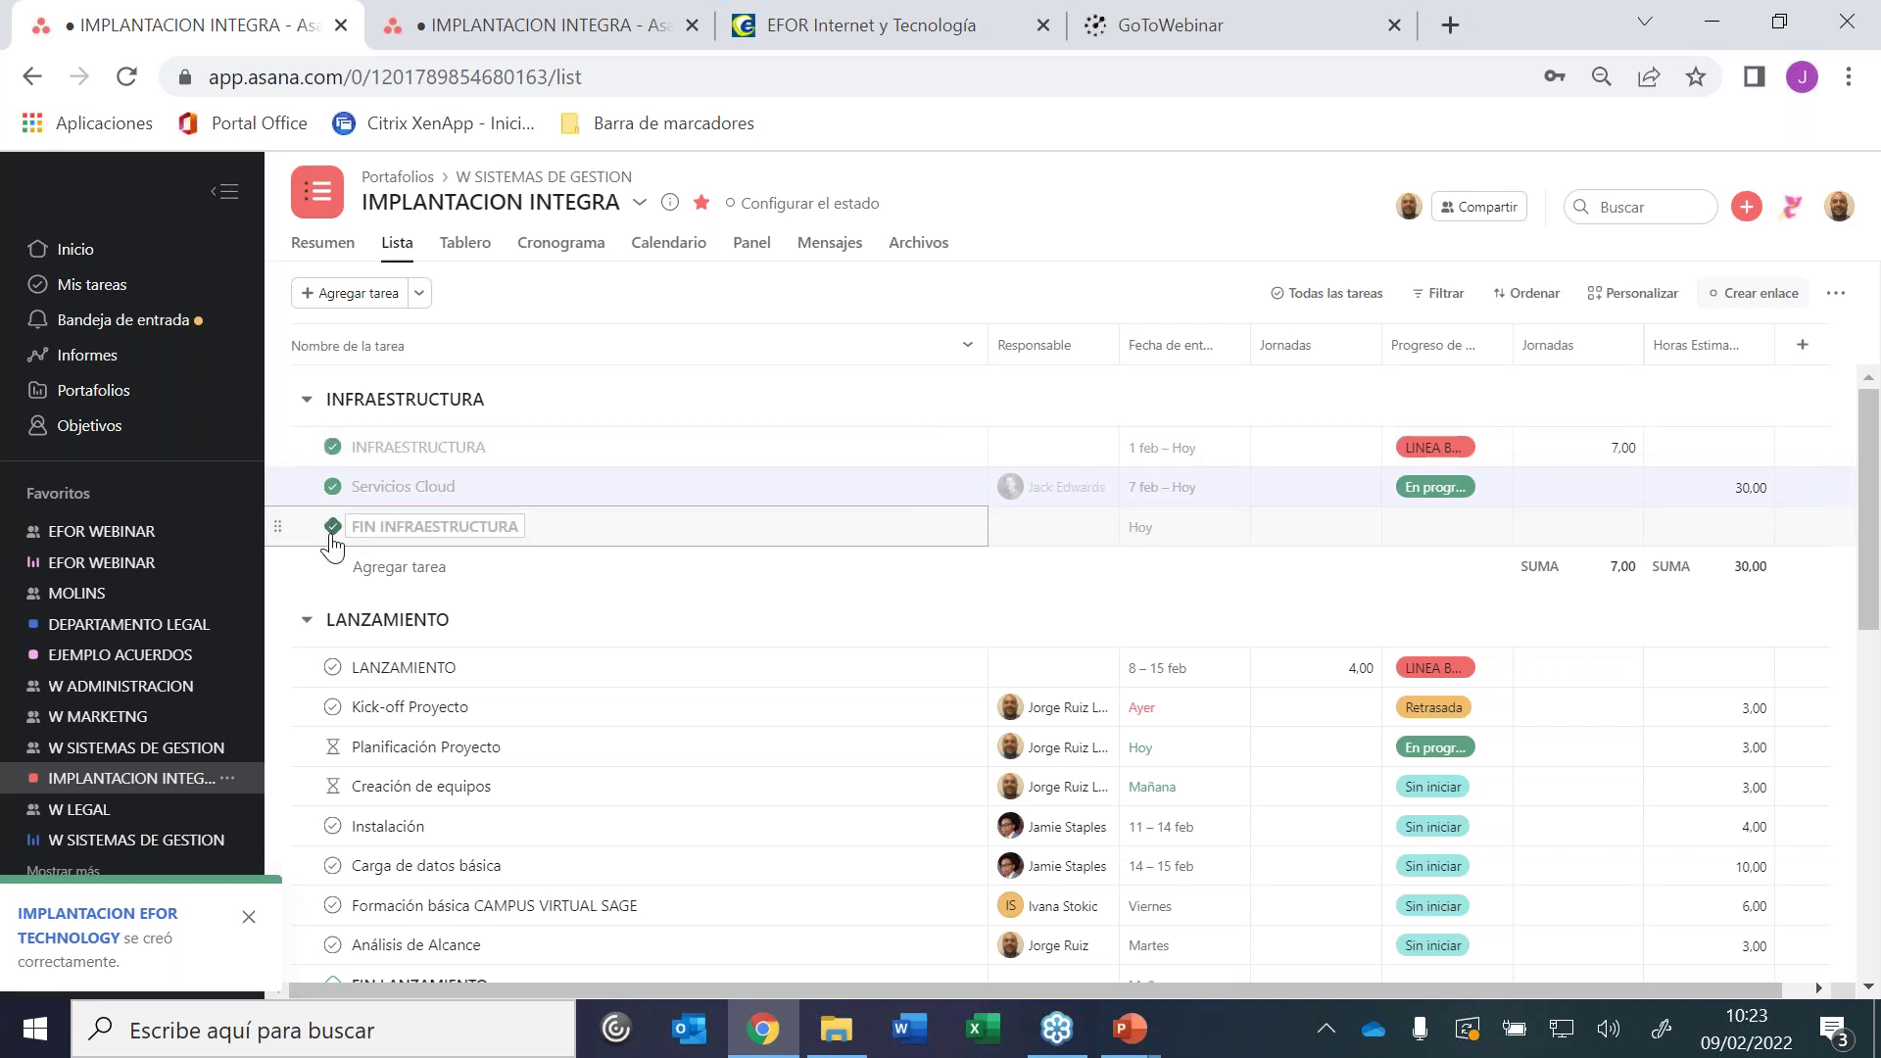
left_click(572, 187)
left_click(1464, 304)
left_click(1452, 403)
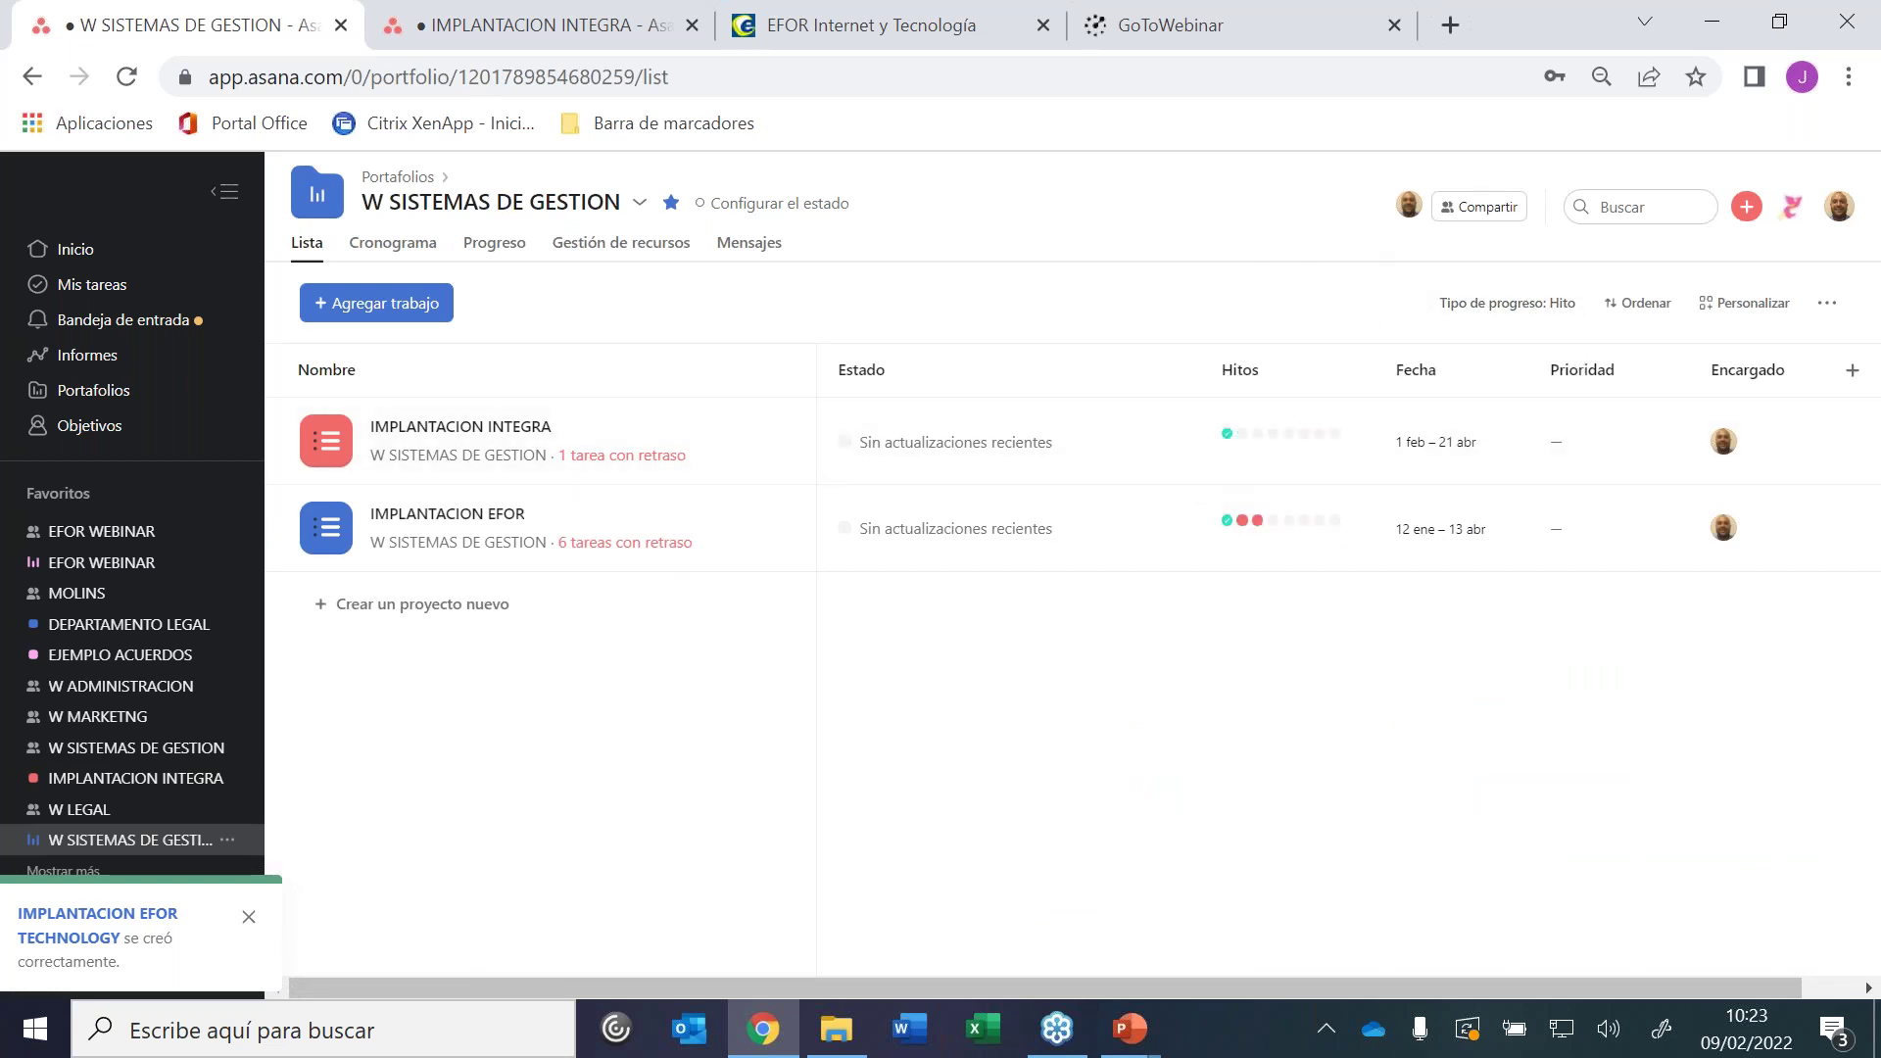
Review the W SISTEMAS DE GESTION portfolio's timeline and resource workload, expanding the assigned tasks of the fourth and fifth team members
left_click(370, 245)
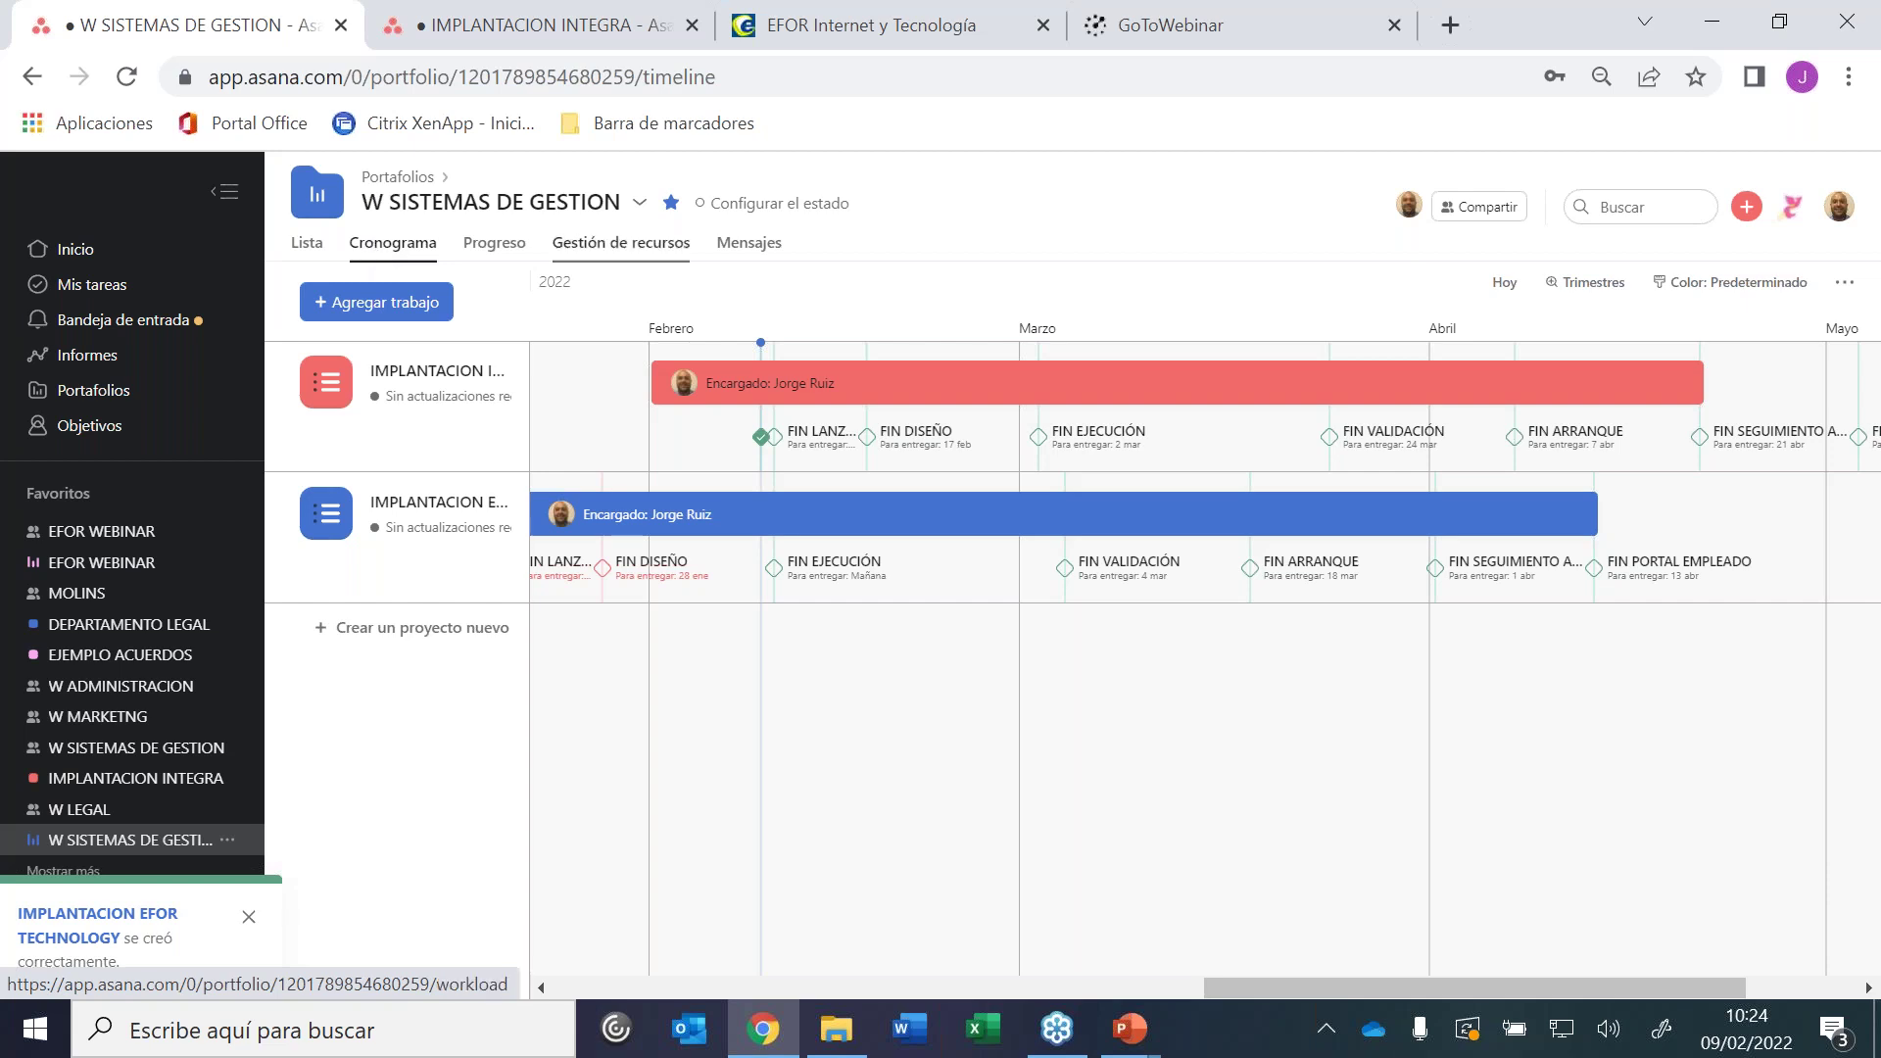
left_click(624, 243)
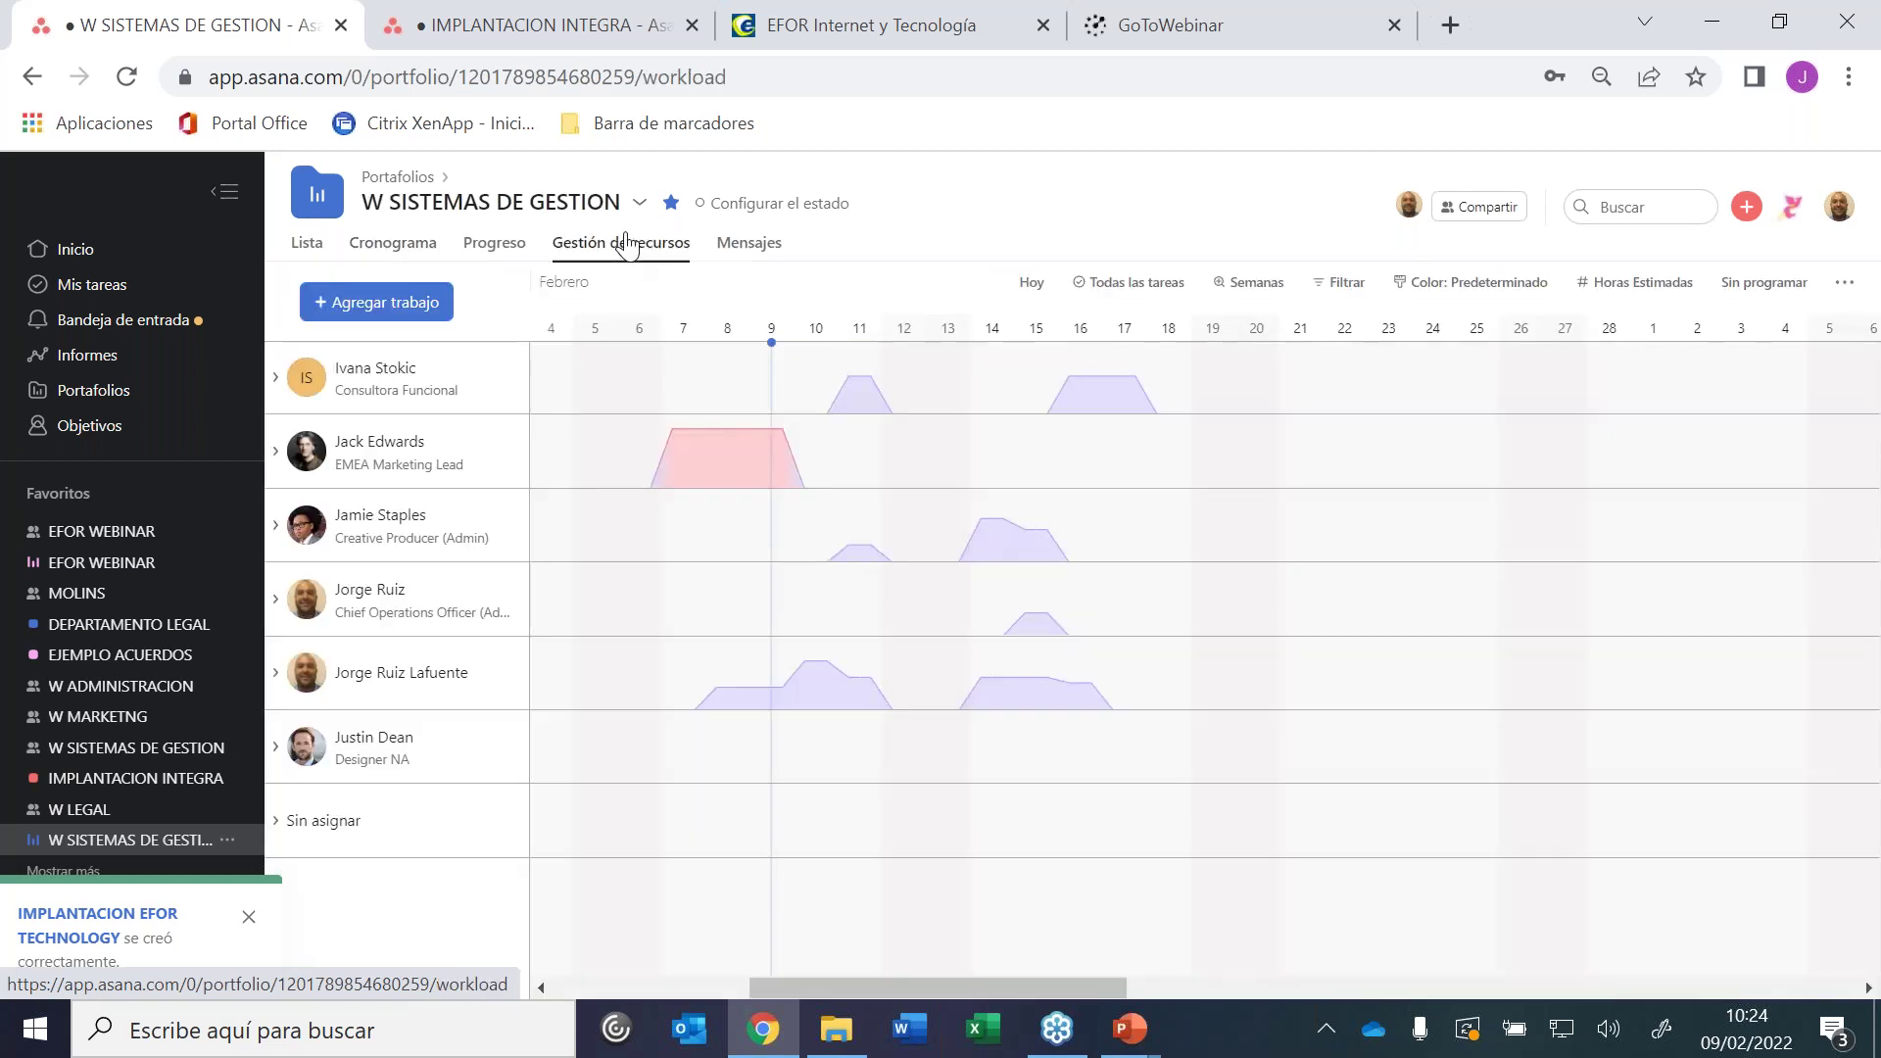
left_click(336, 622)
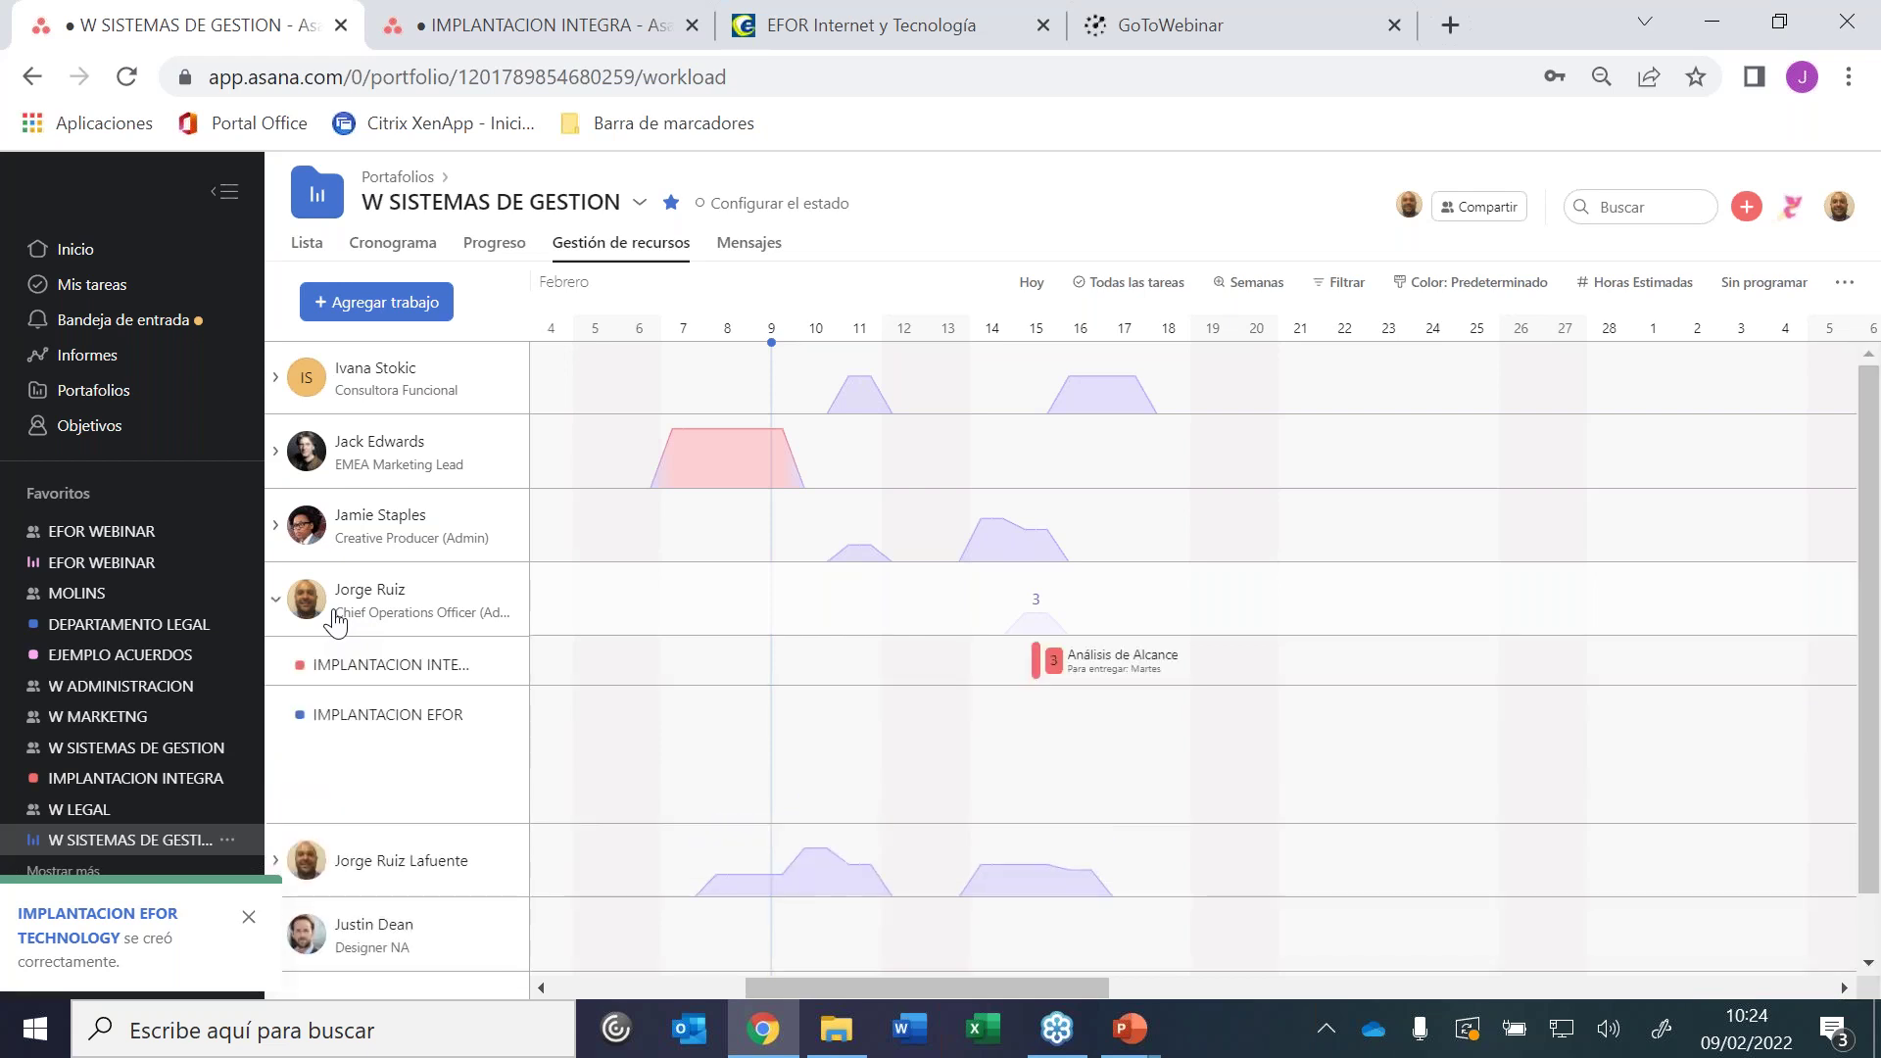
left_click(368, 867)
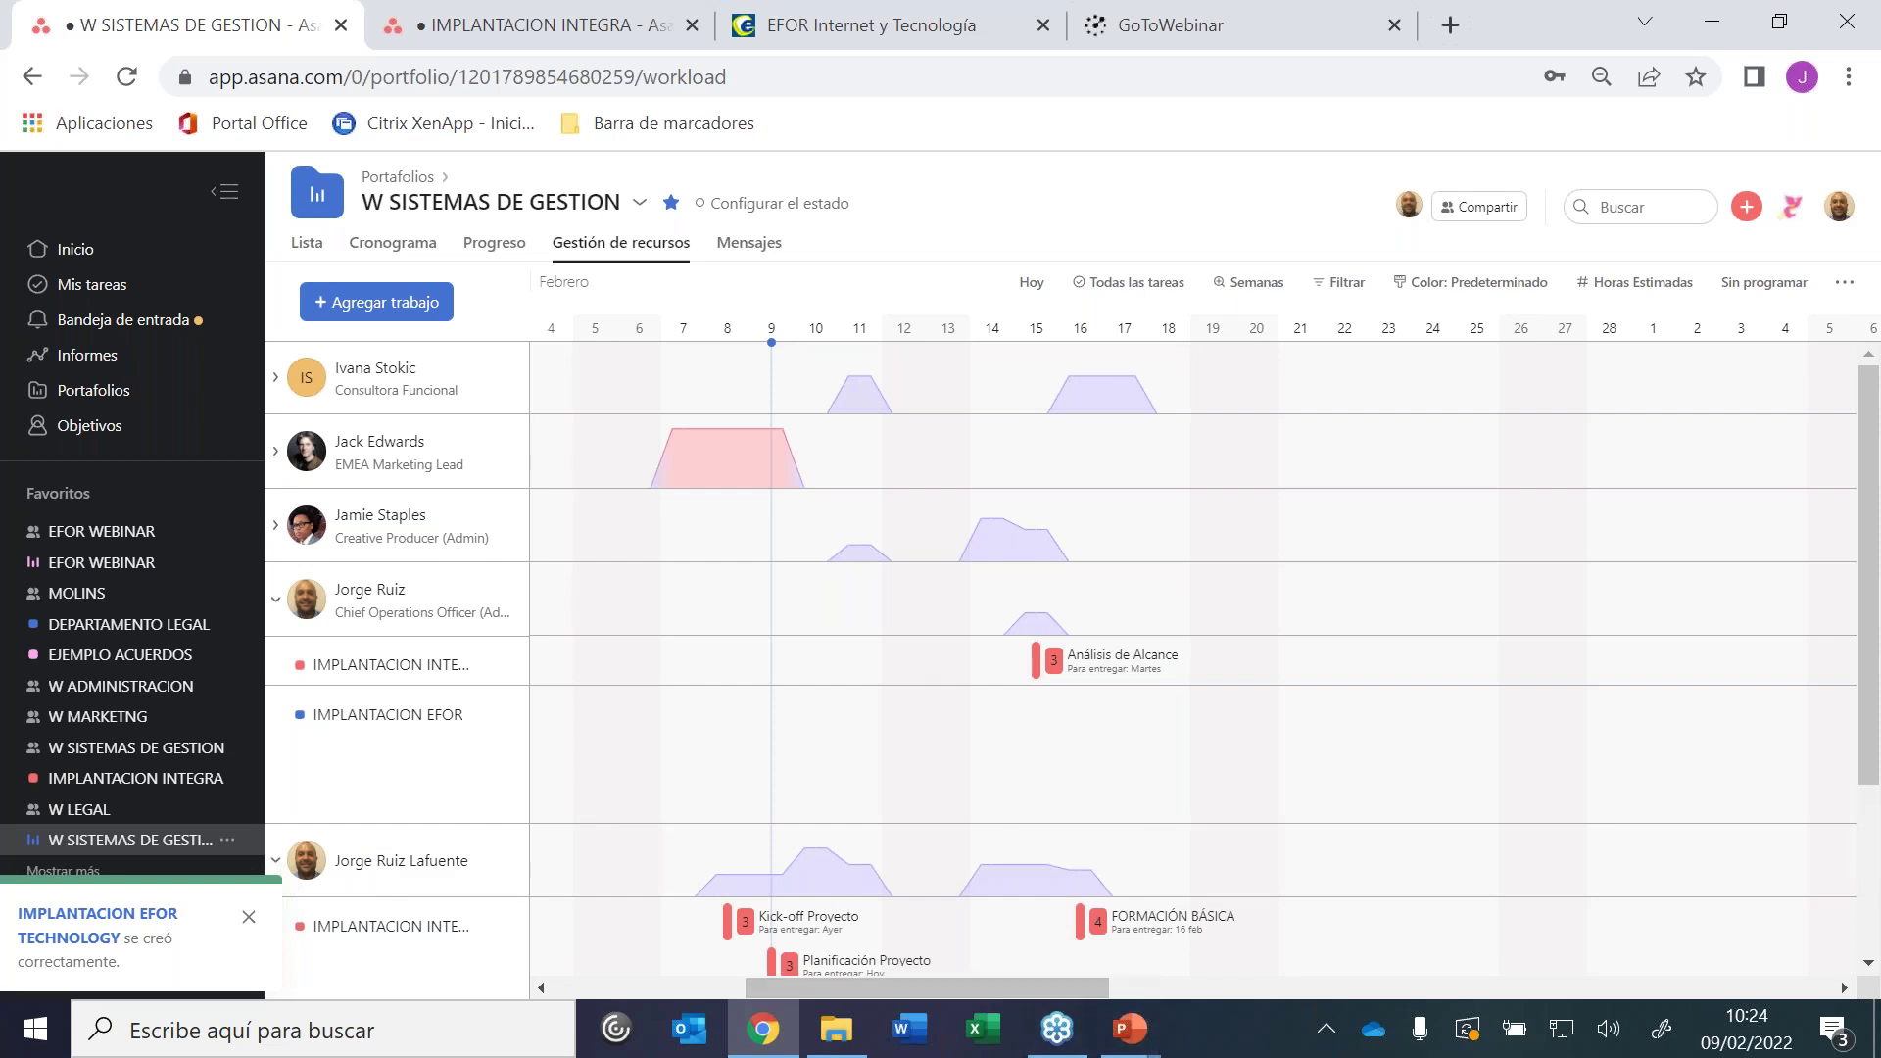
Create a share link for the IMPLANTACION INTEGRA task list and preview its read-only list, board and timeline views
left_click(131, 790)
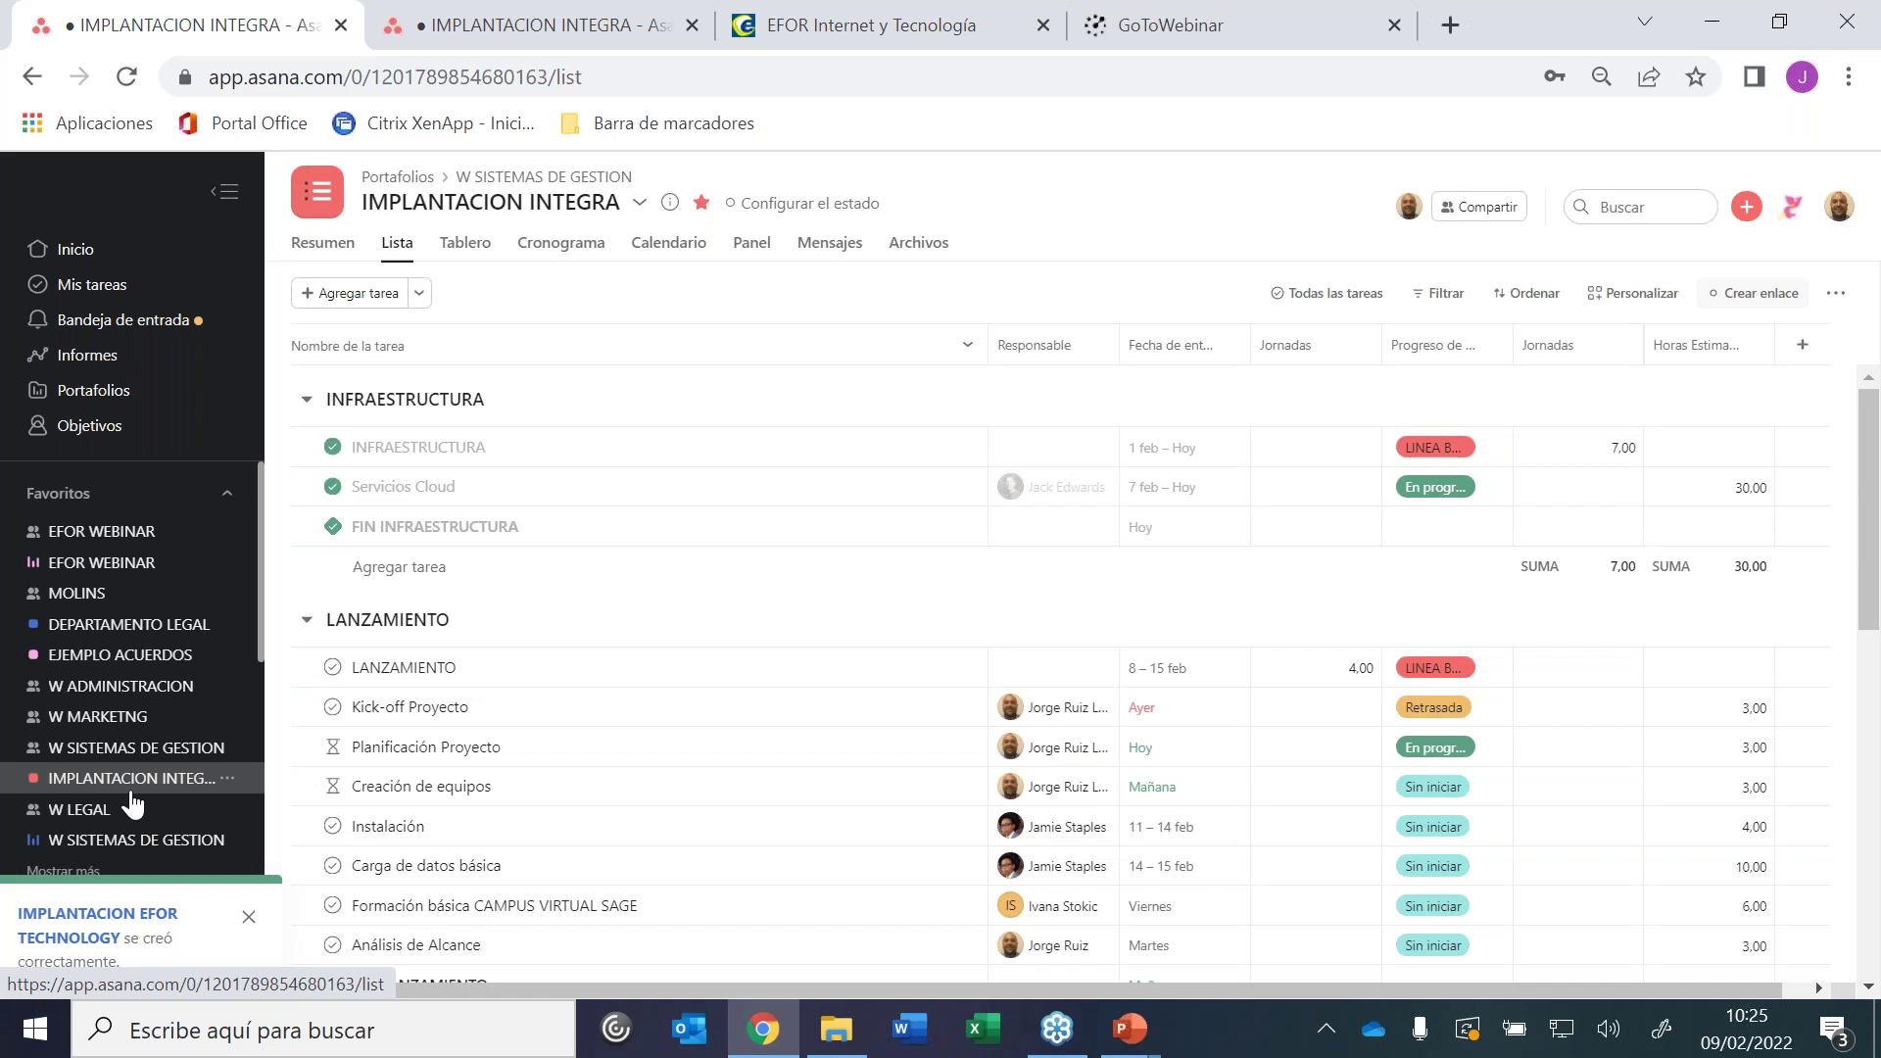
left_click(1763, 296)
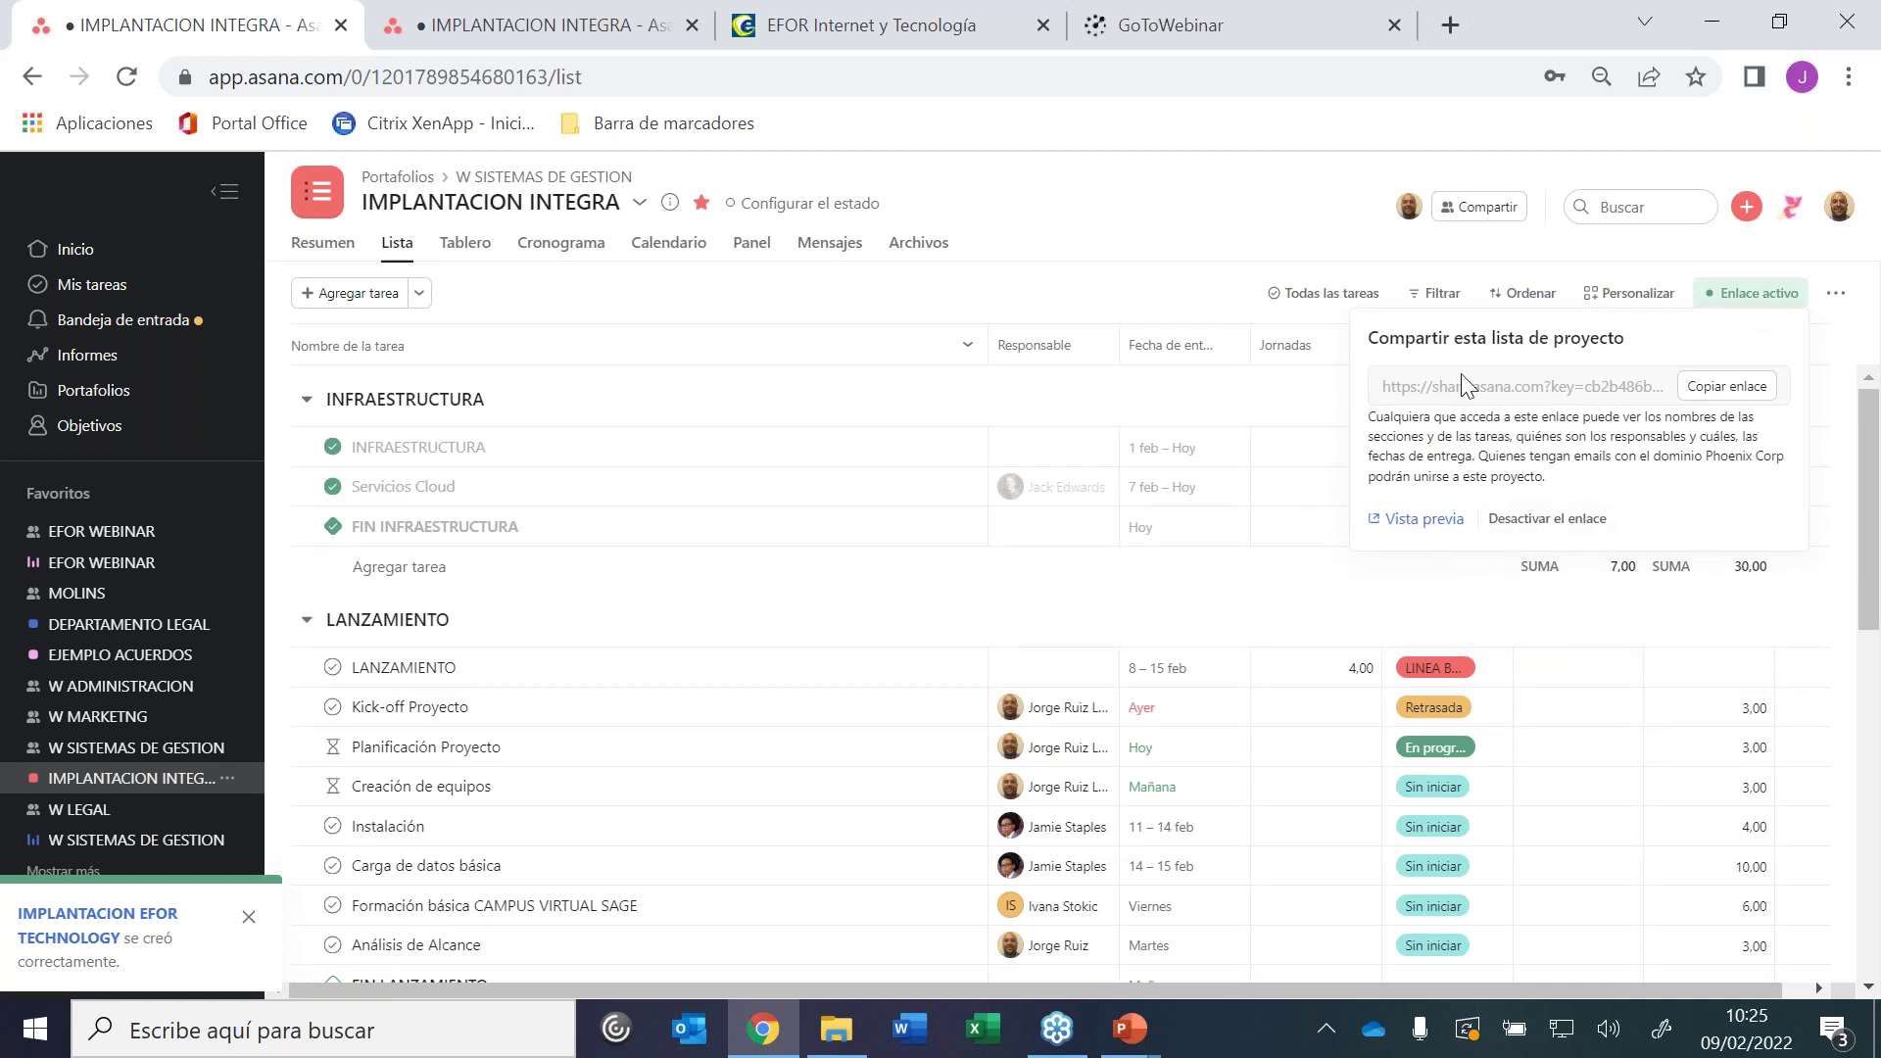
left_click(1376, 526)
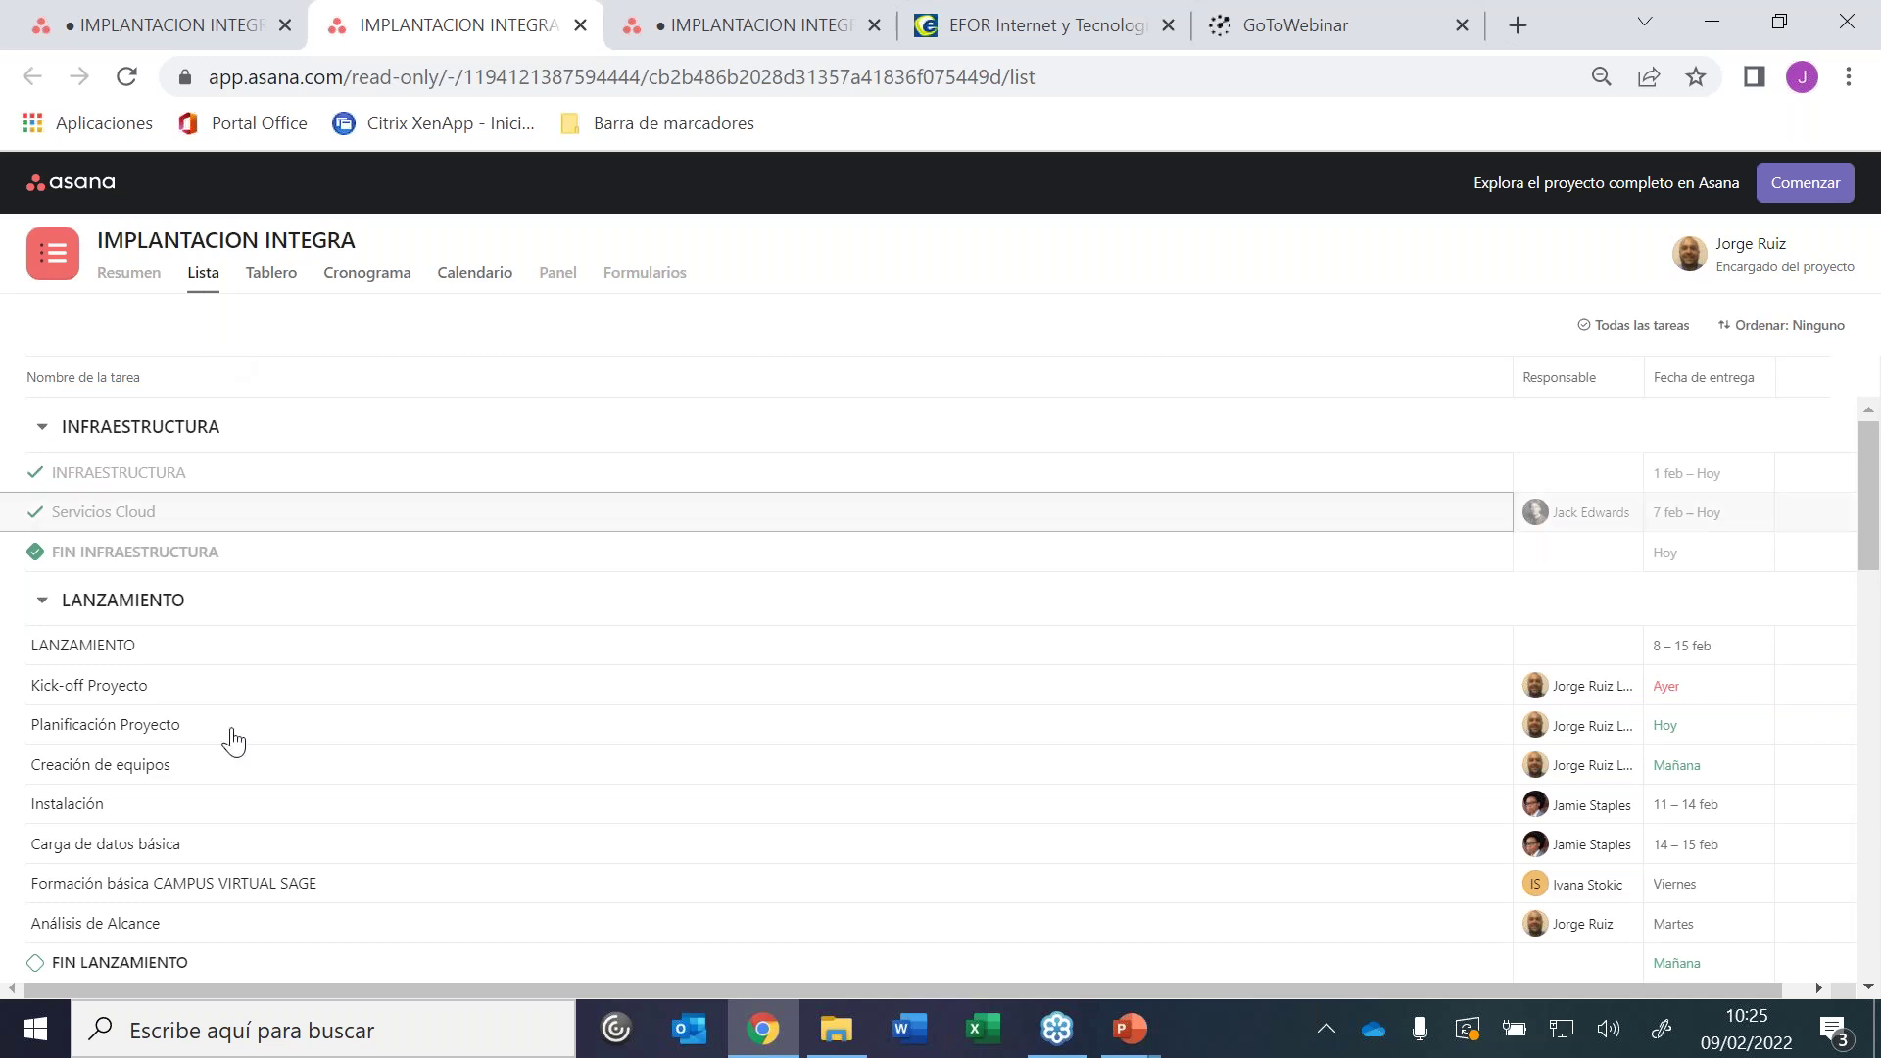
left_click(272, 273)
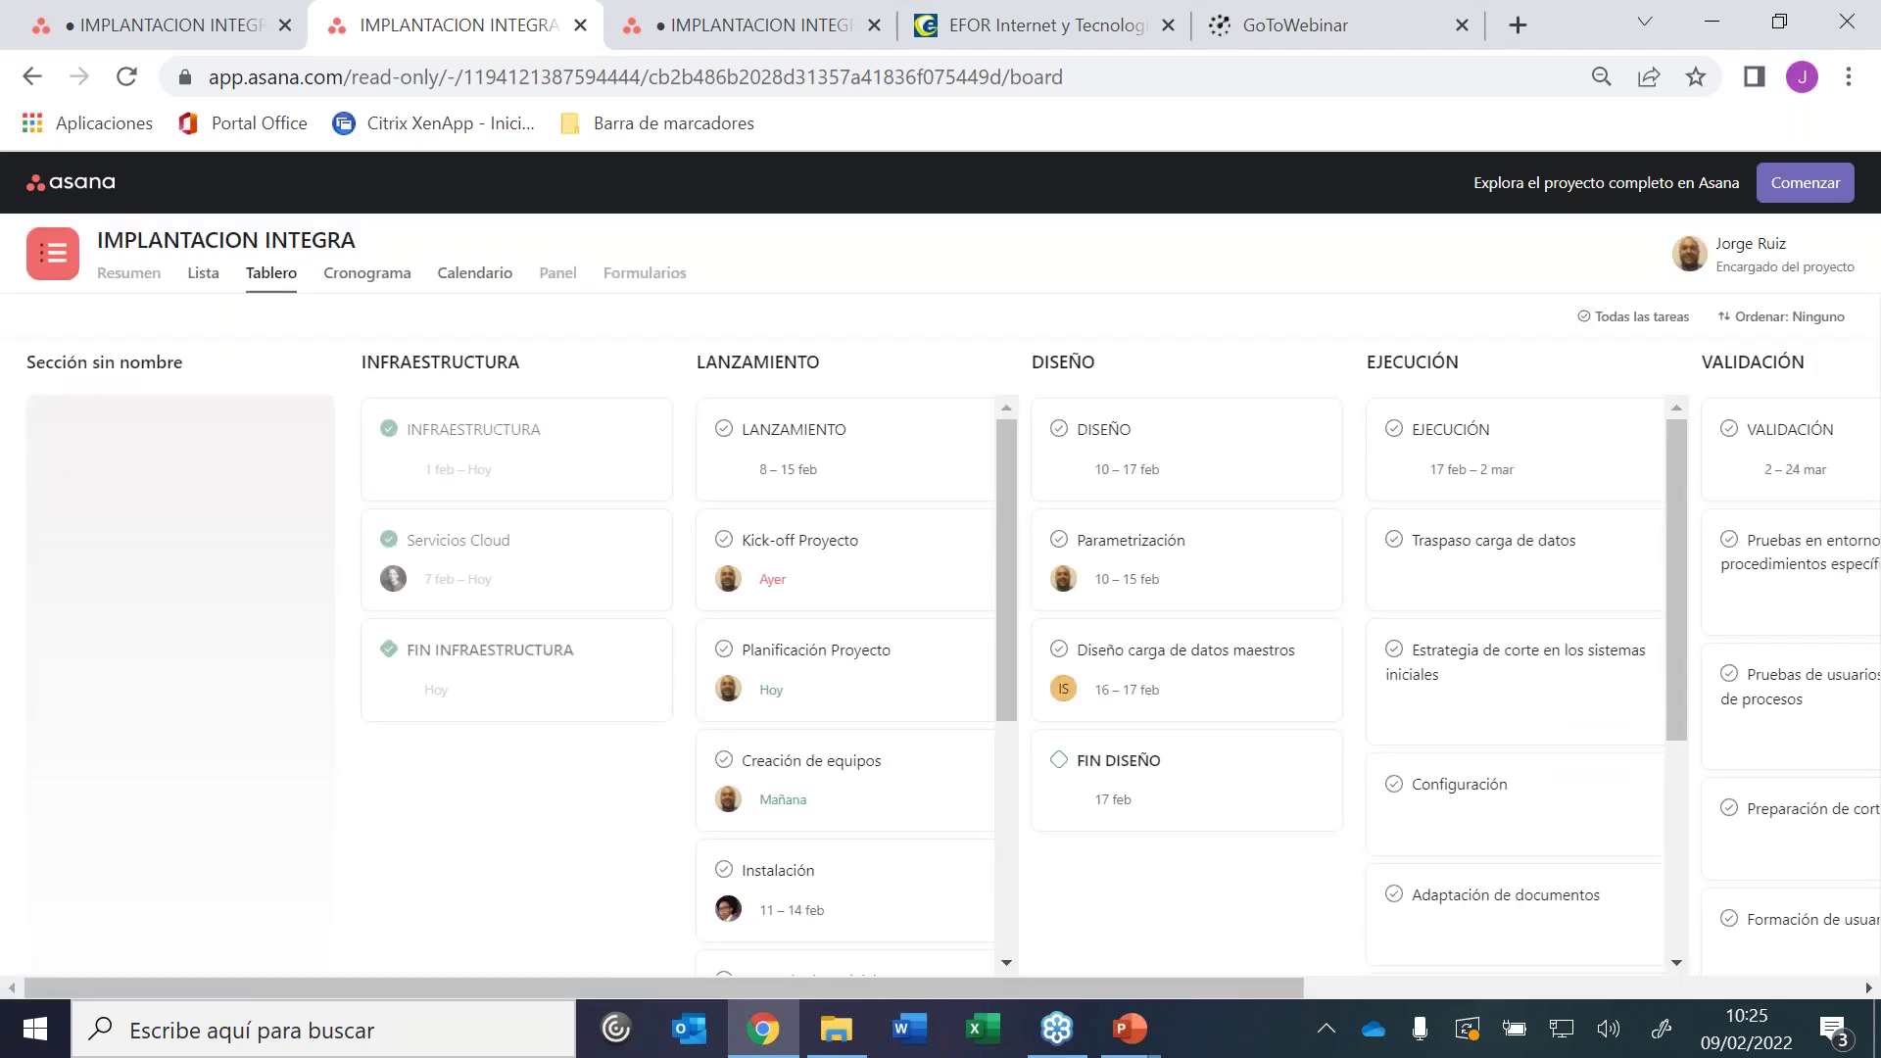
left_click(350, 272)
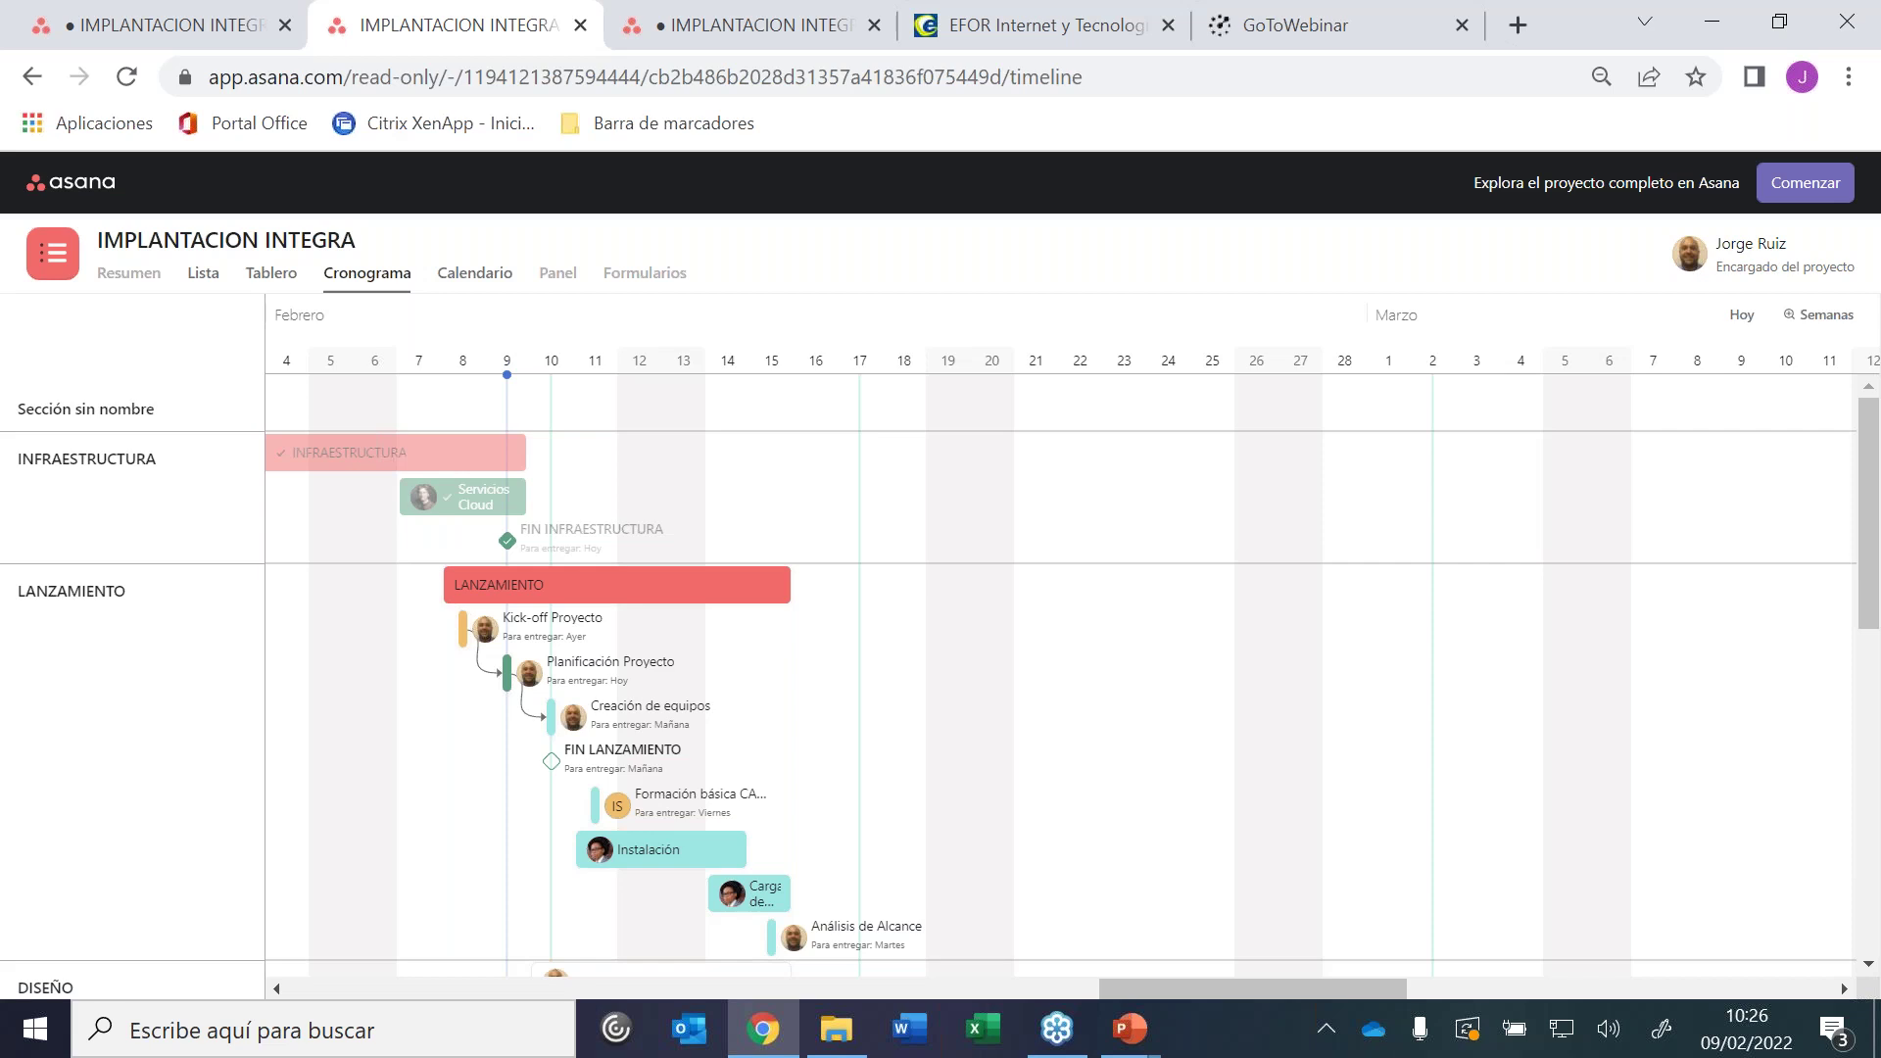
left_click(132, 22)
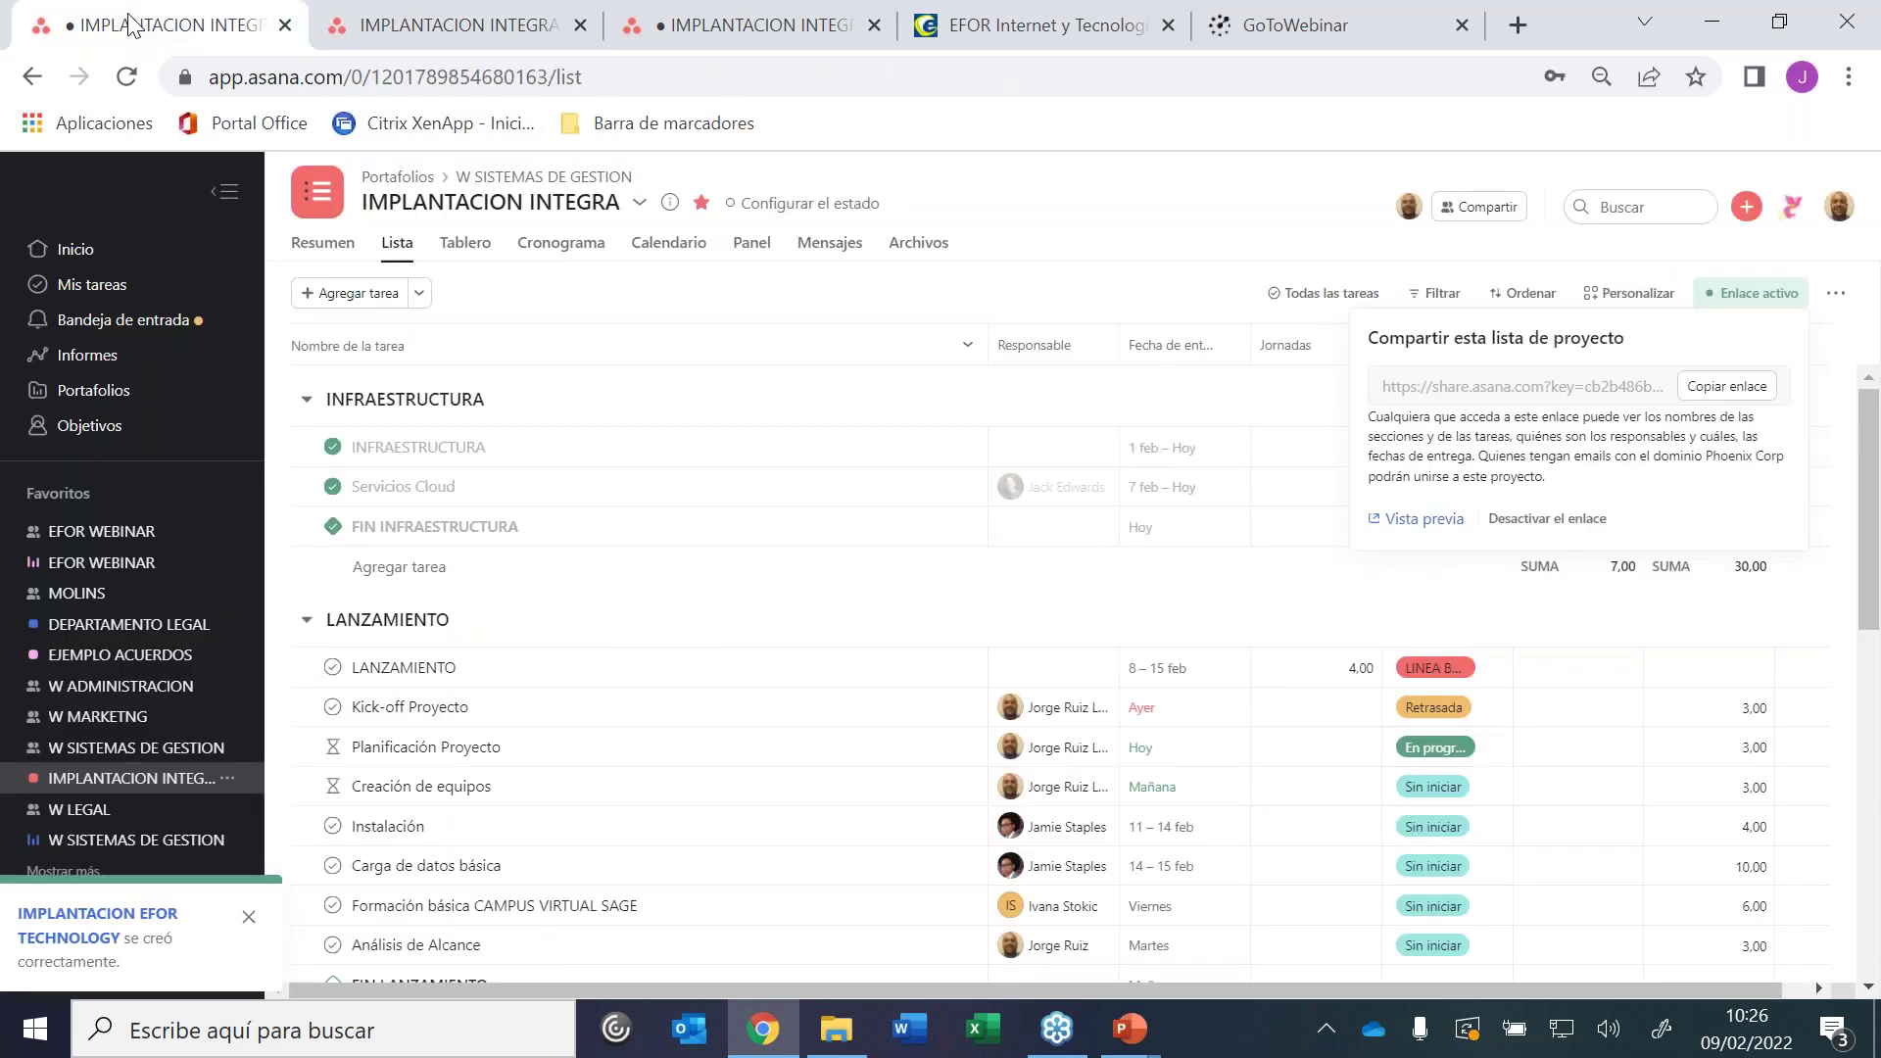